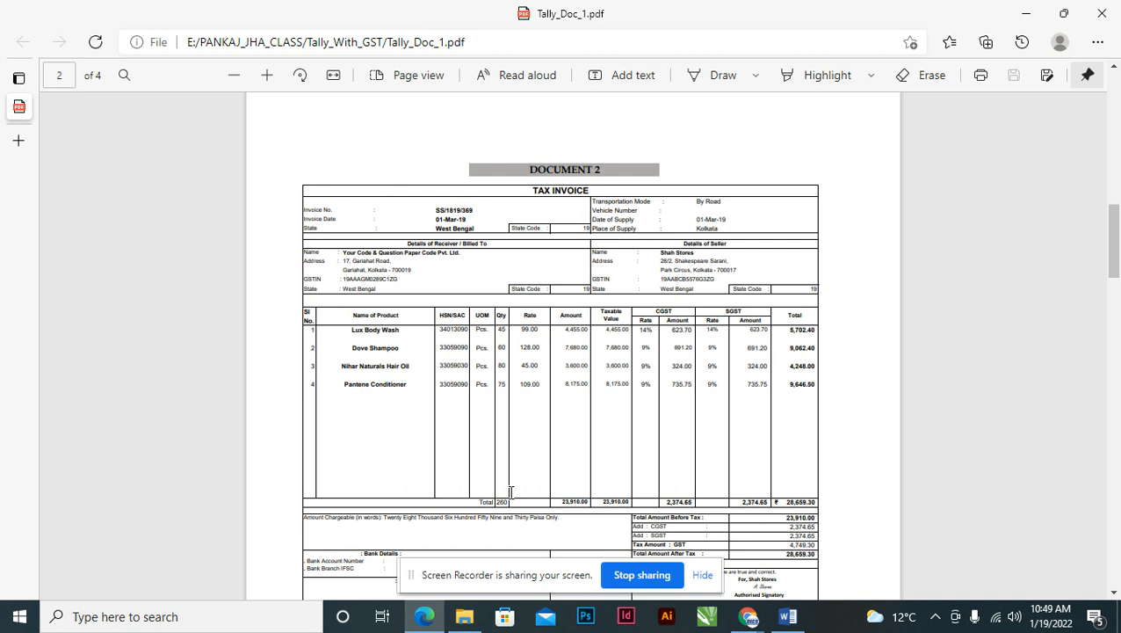
- Bring Word to the front and open GST-Class-Theory-Paper from Recent Documents
mouse_move(788, 622)
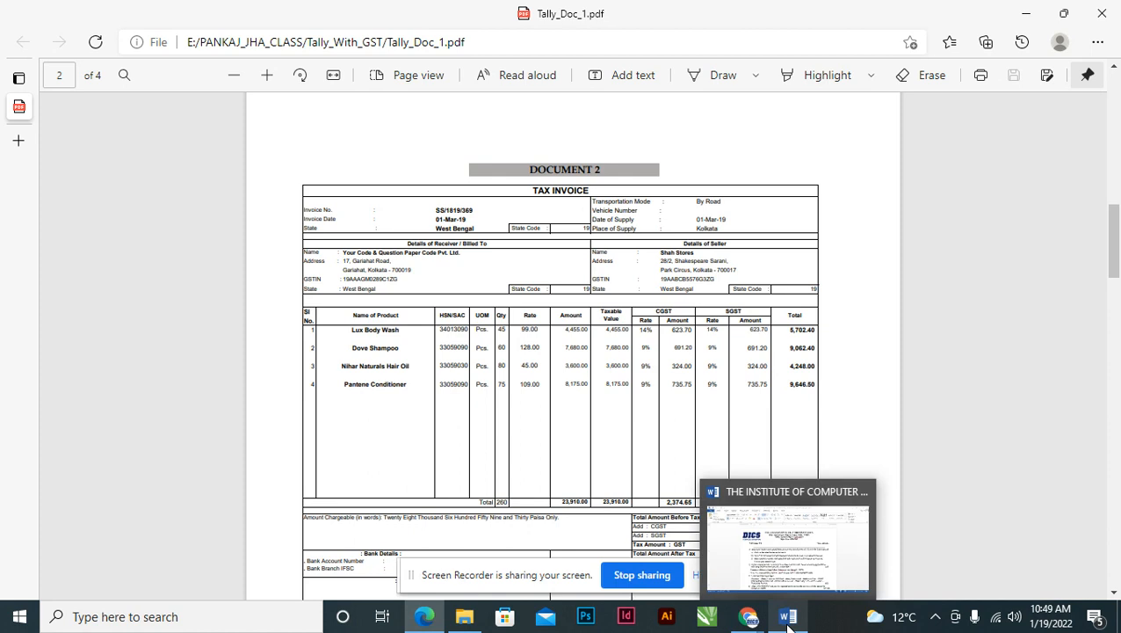
left_click(785, 549)
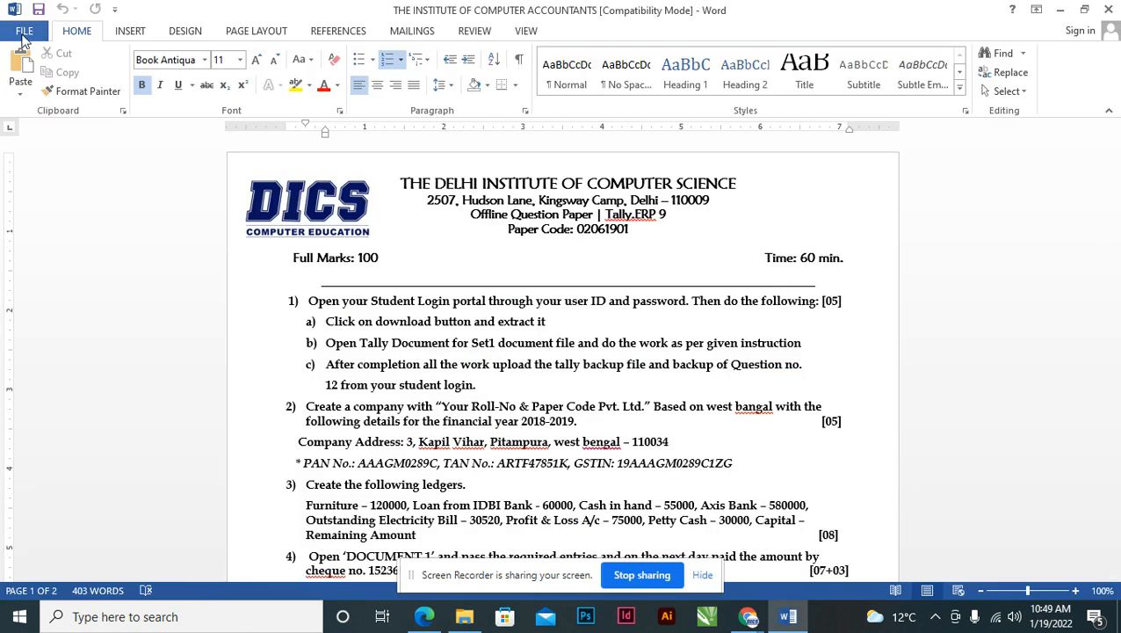
left_click(23, 34)
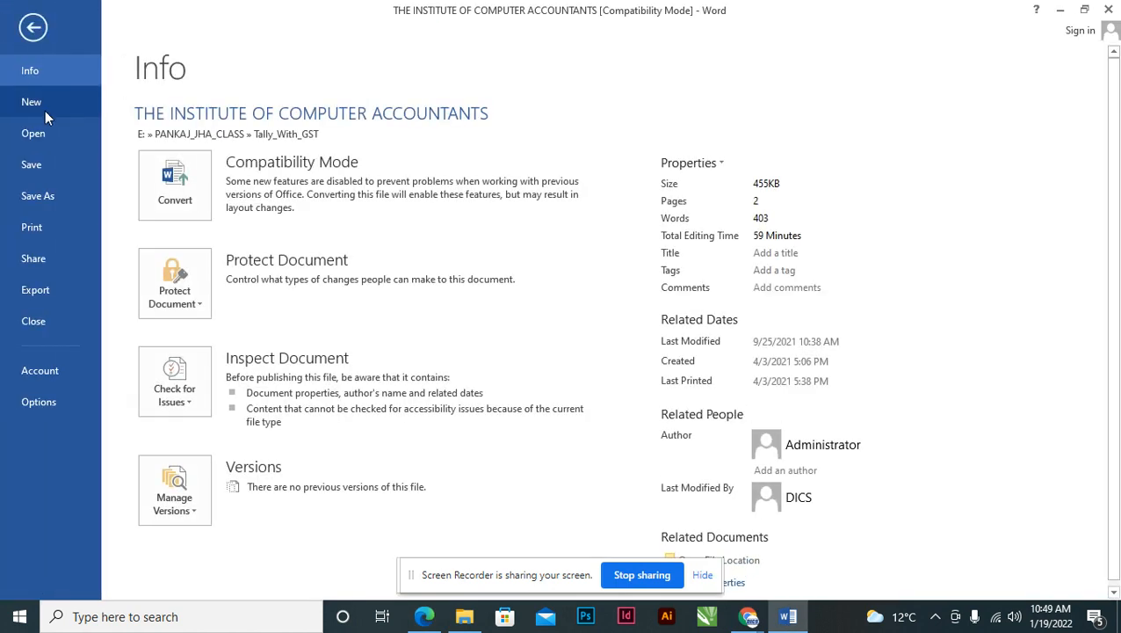
left_click(35, 134)
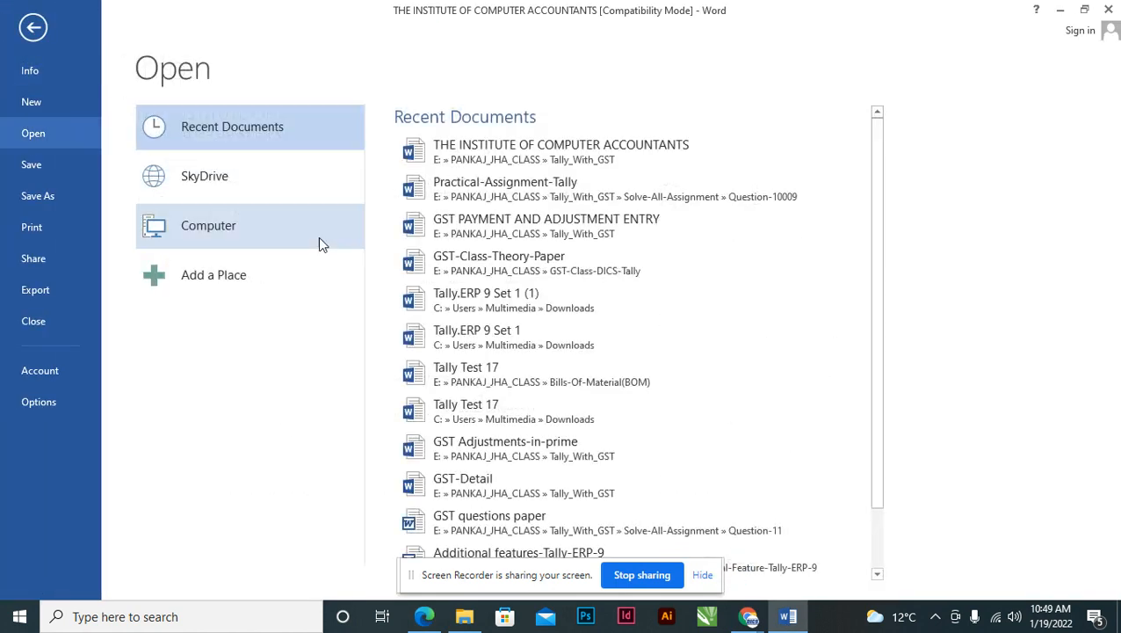
left_click(505, 264)
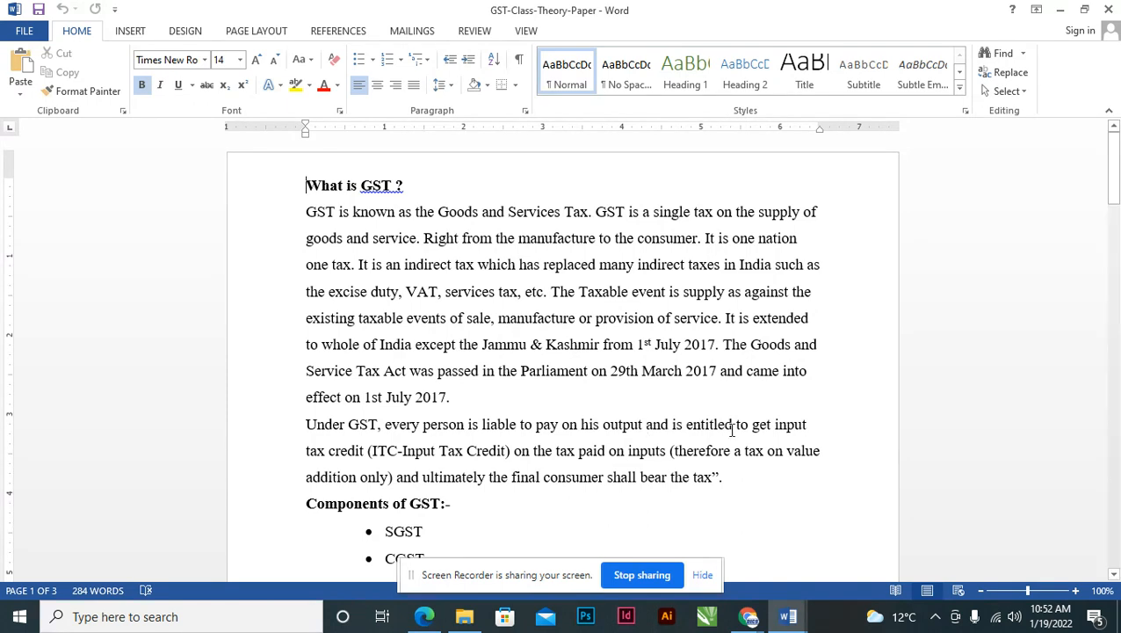
- Go through the SGST, CGST and IGTS items in the GST components list
left_click_drag(1114, 163, 1118, 192)
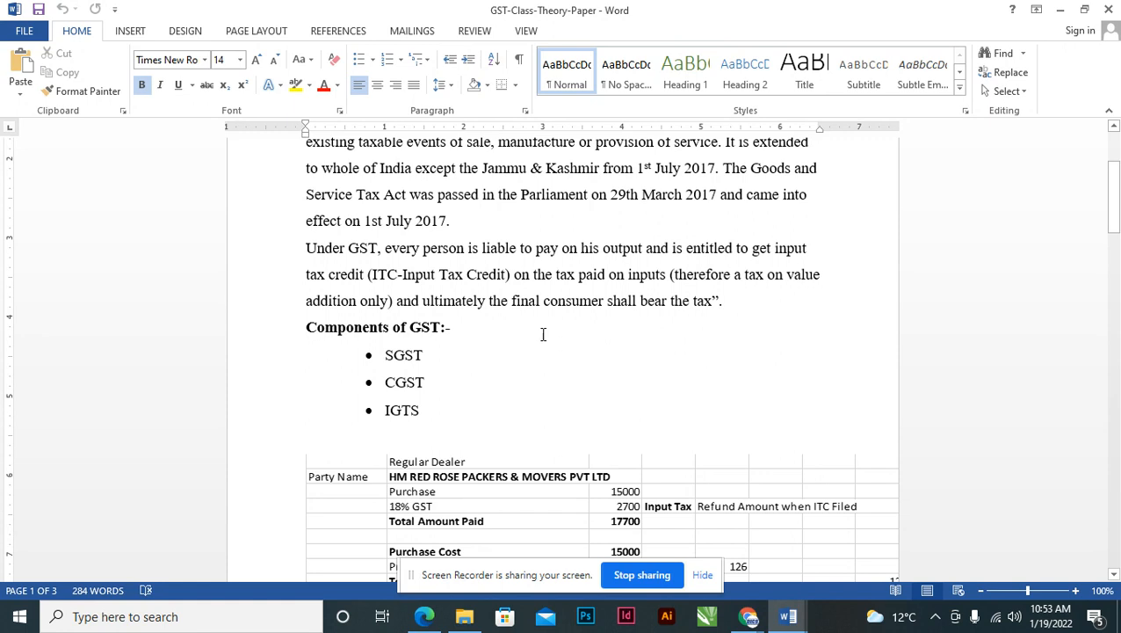
left_click(403, 355)
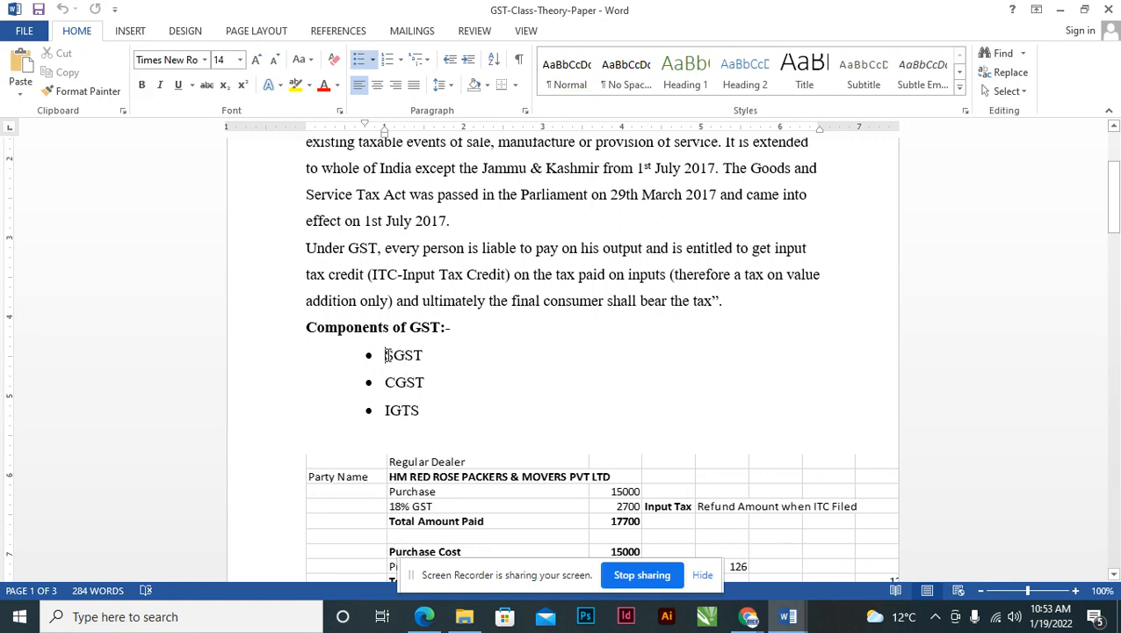
left_click(387, 381)
left_click(388, 409)
- Scroll down to the embedded GST calculation table and select it for in-place editing
scroll(481, 444, "down", 1)
scroll(475, 409, "down", 1)
scroll(531, 397, "up", 2)
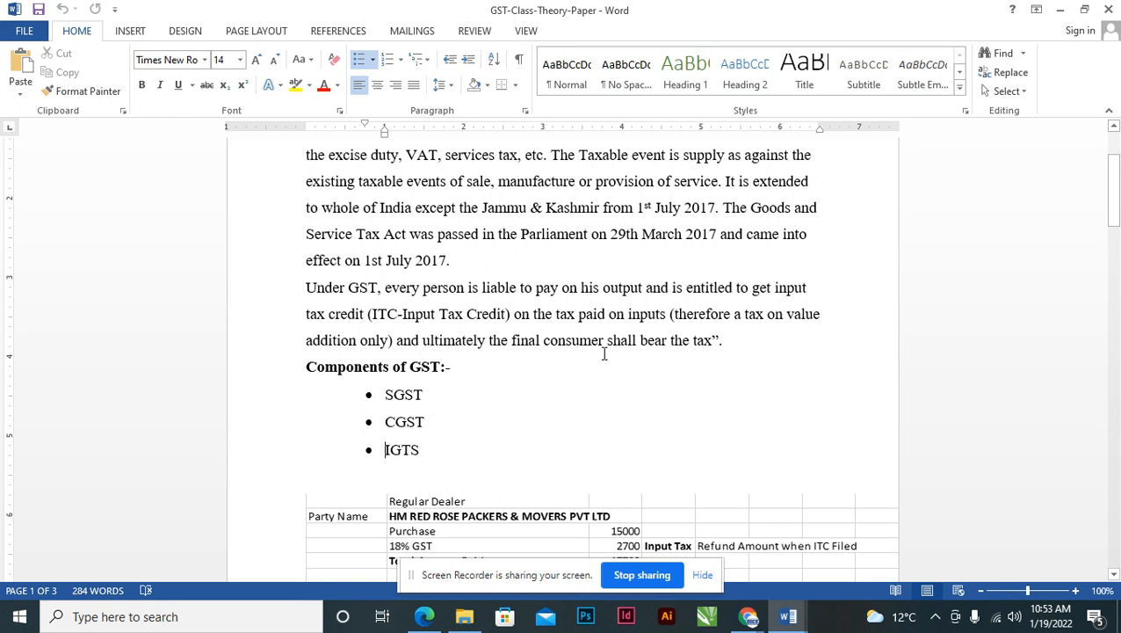
scroll(584, 413, "down", 1)
scroll(567, 431, "down", 3)
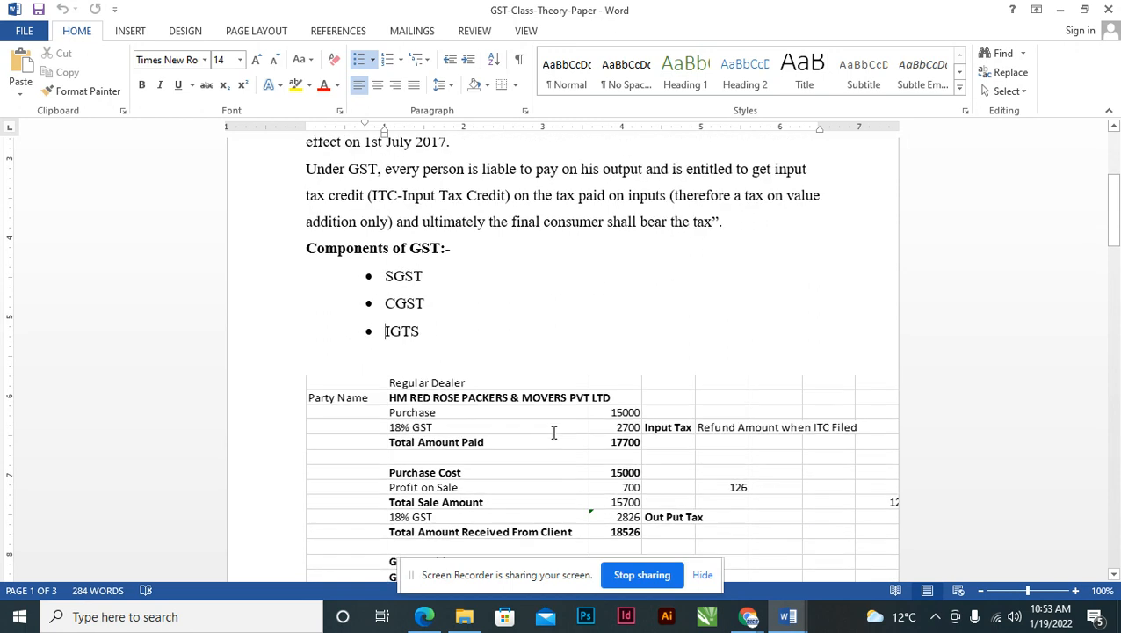
scroll(513, 387, "down", 1)
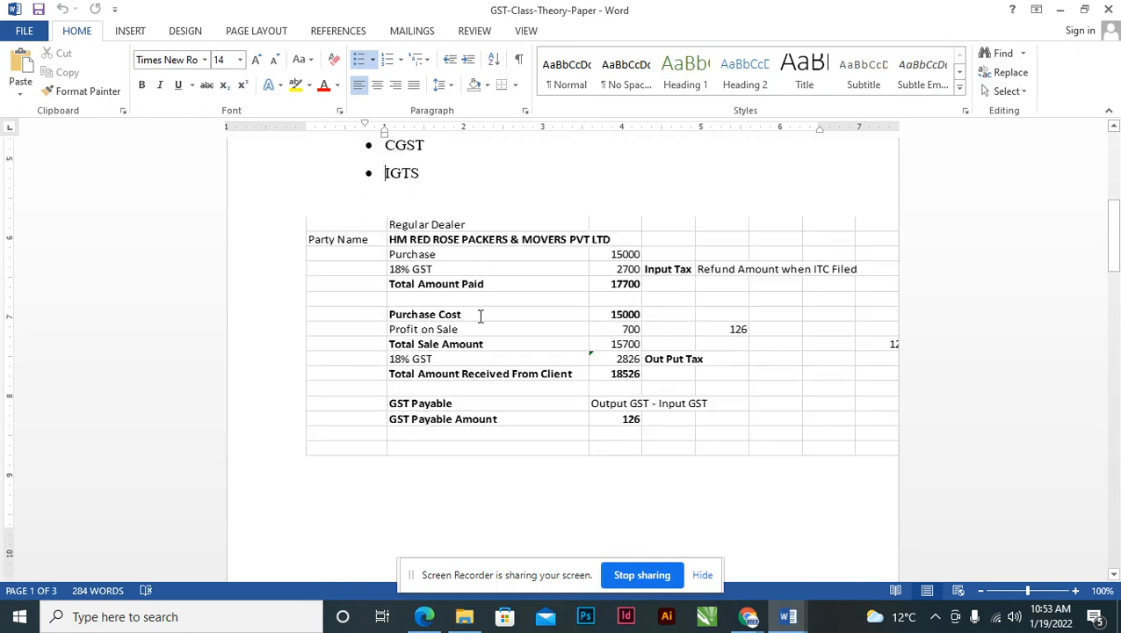
left_click(483, 265)
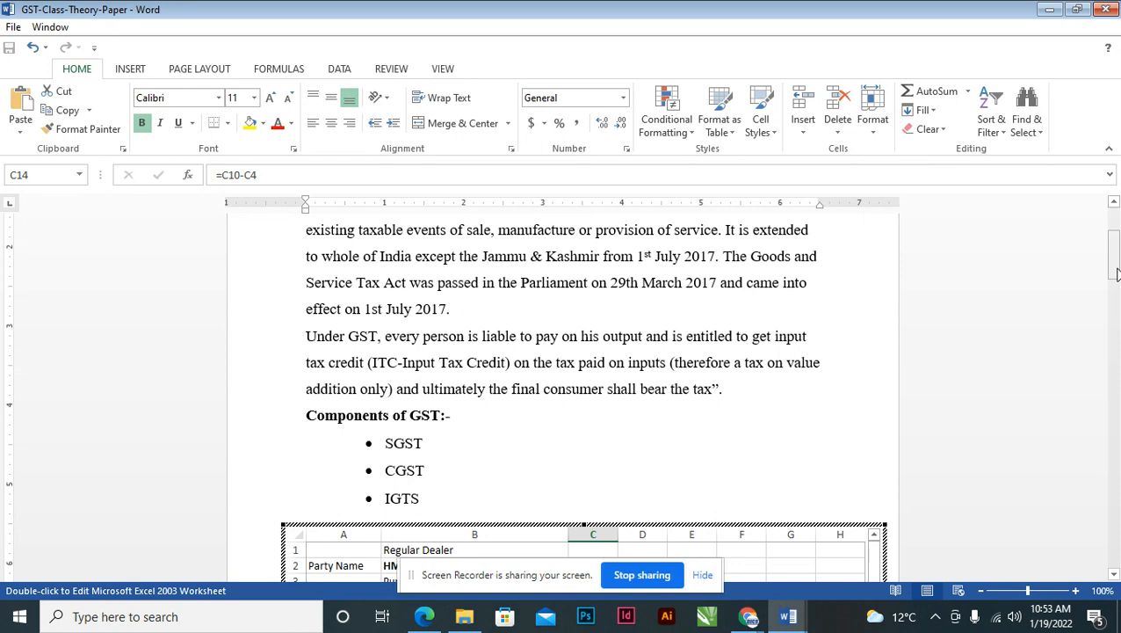
left_click_drag(1113, 248, 1118, 280)
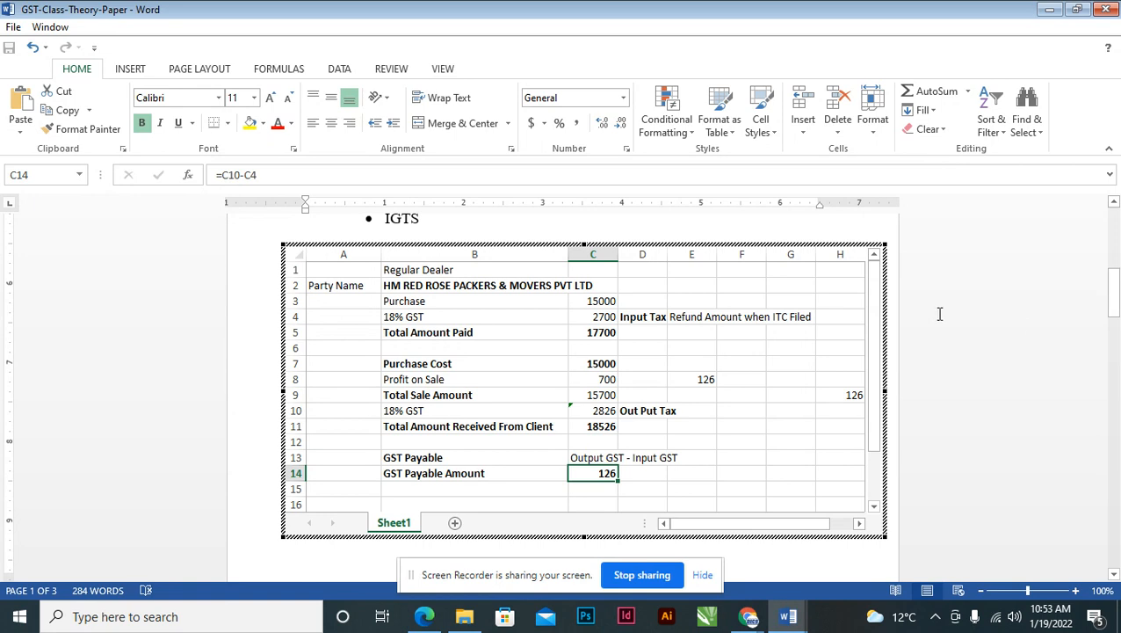
left_click(602, 301)
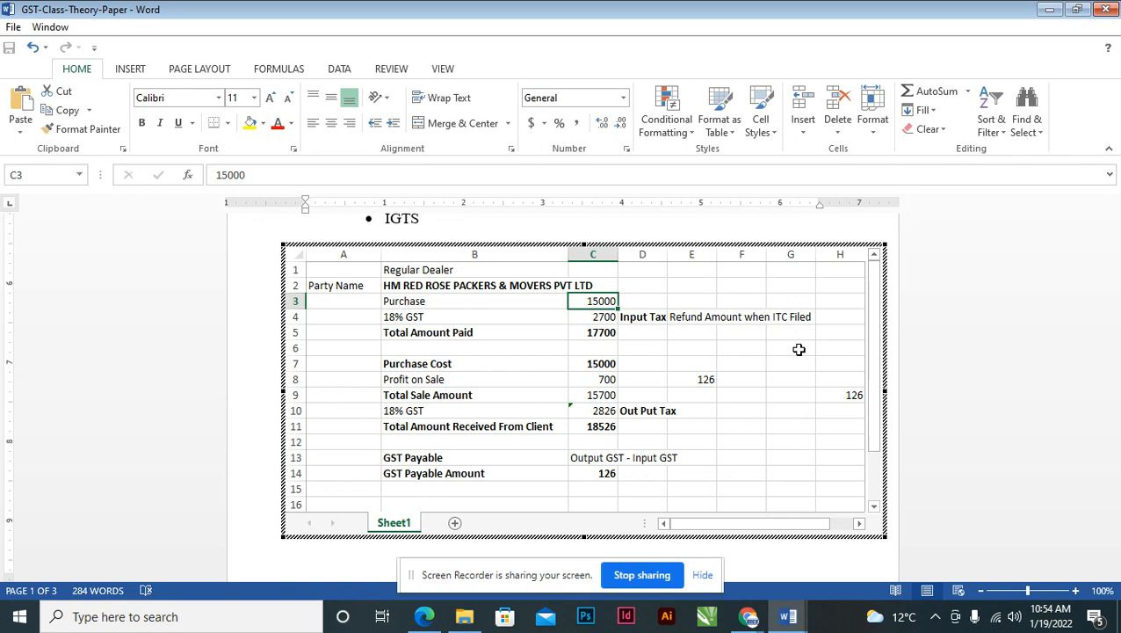
key("Down")
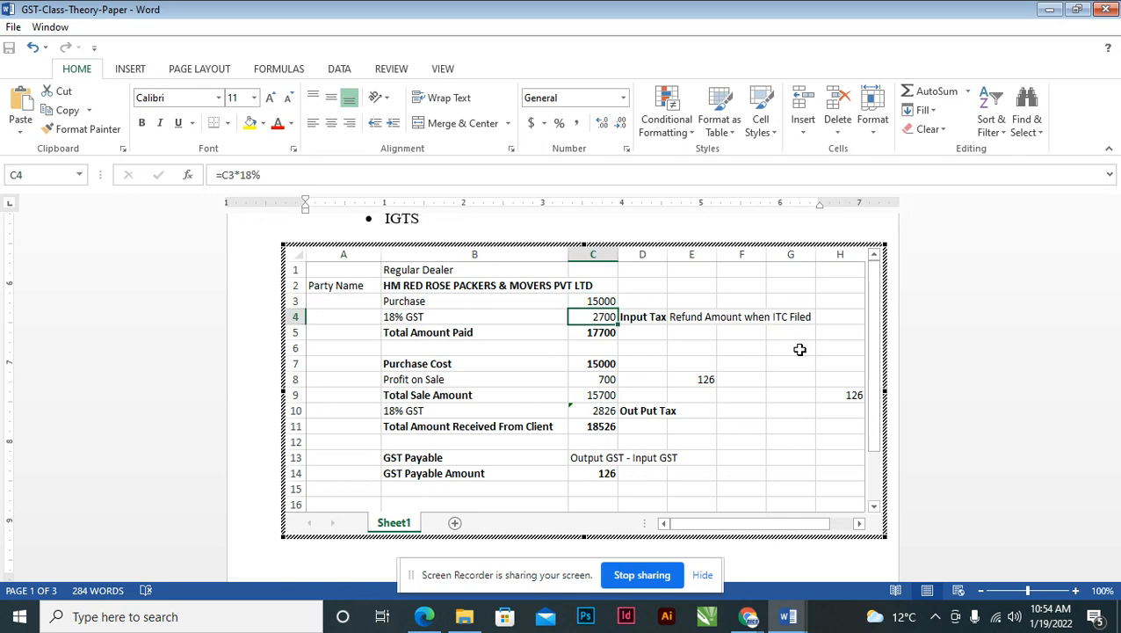
key("F2")
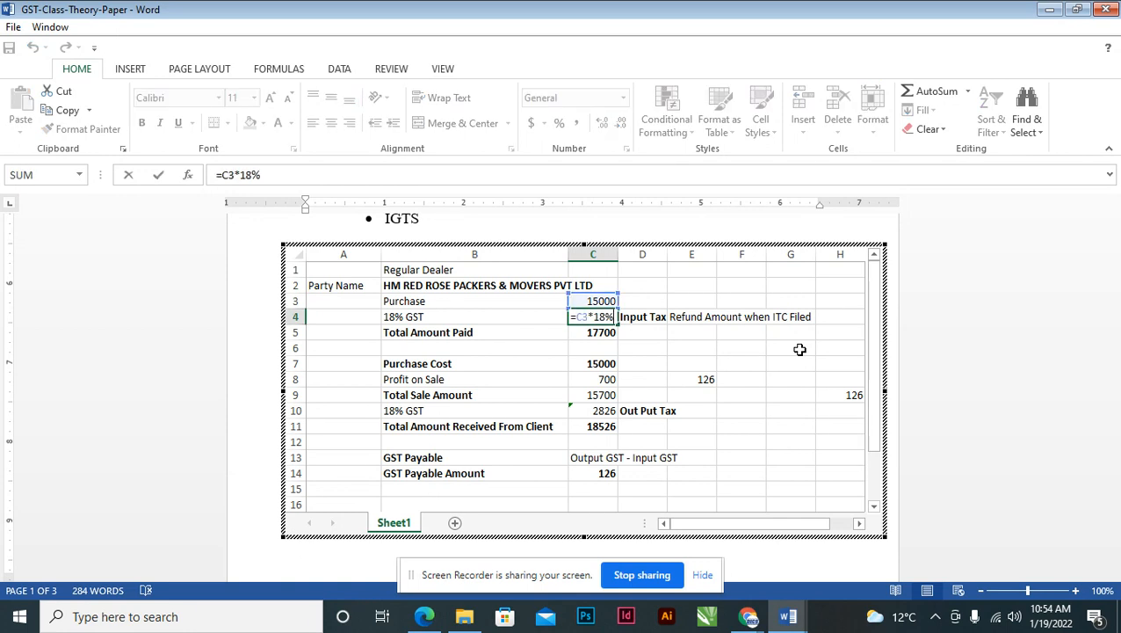
key("Return")
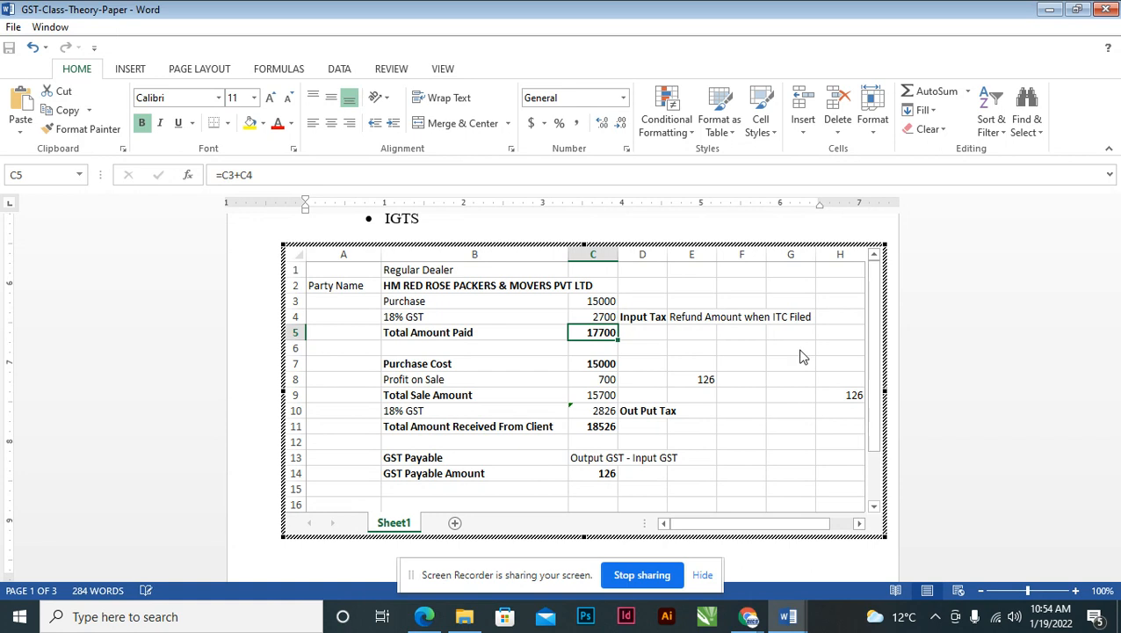
left_click(607, 365)
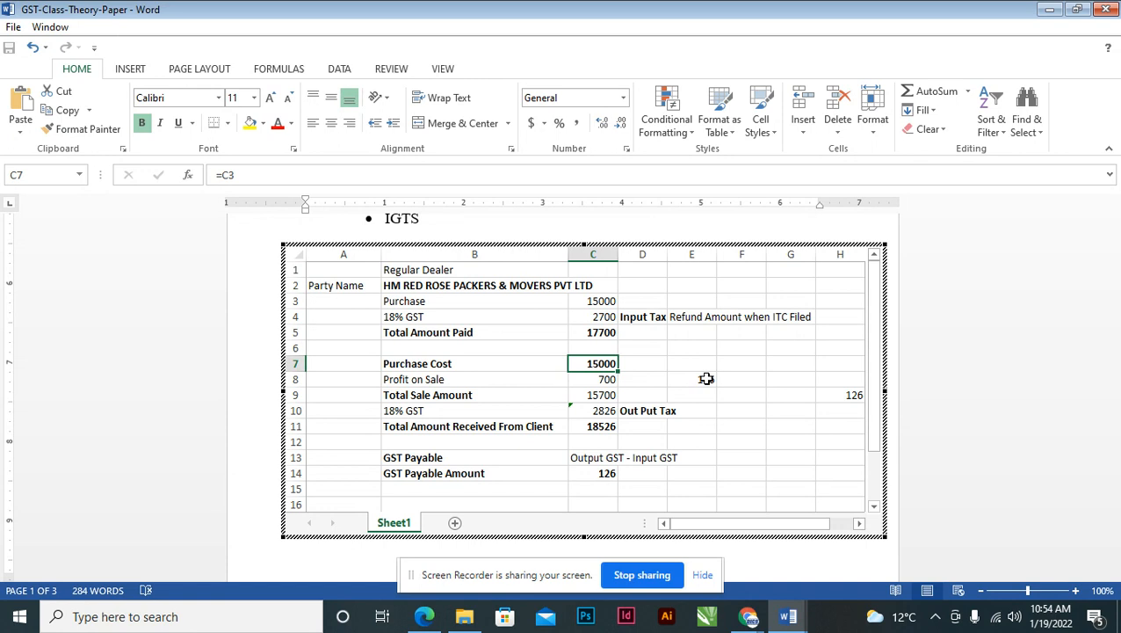
left_click(597, 317)
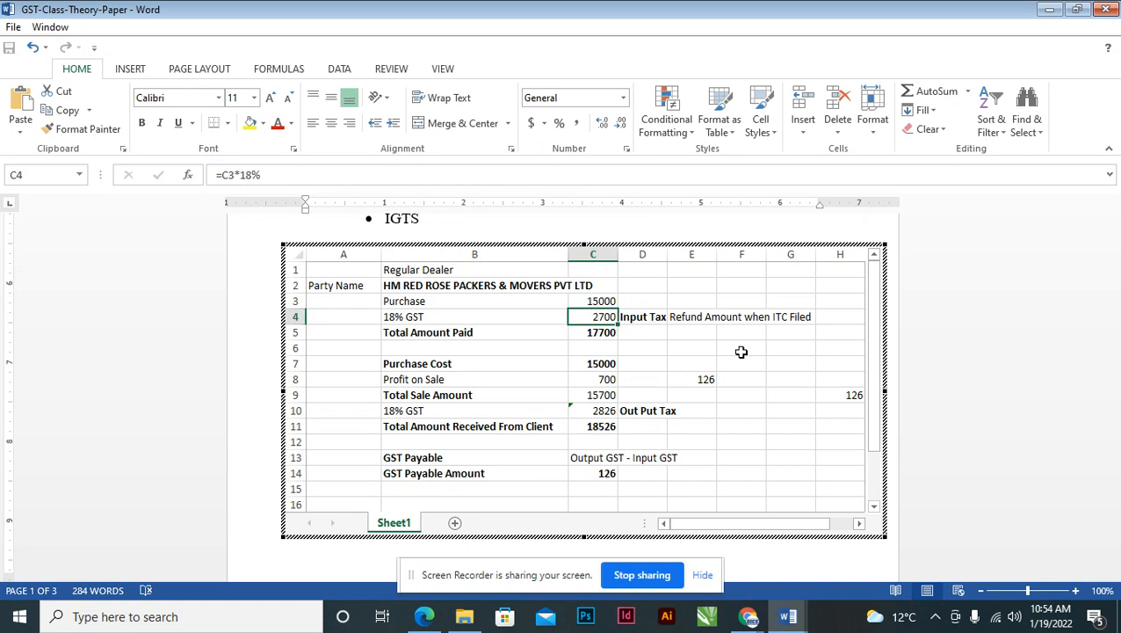
left_click(442, 363)
left_click(592, 364)
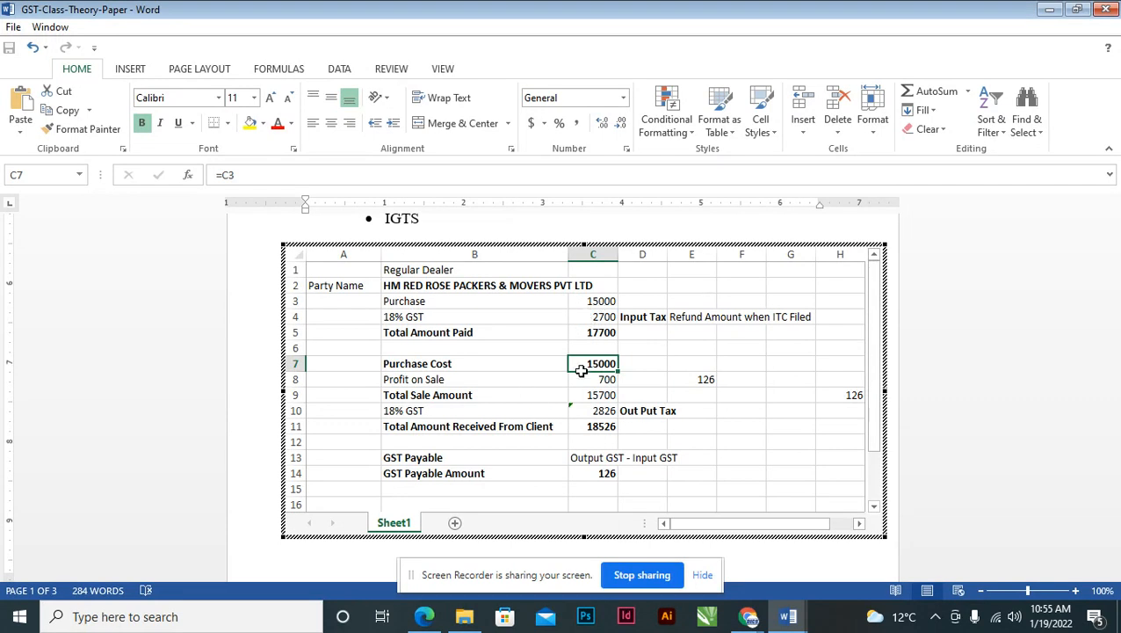
left_click(435, 266)
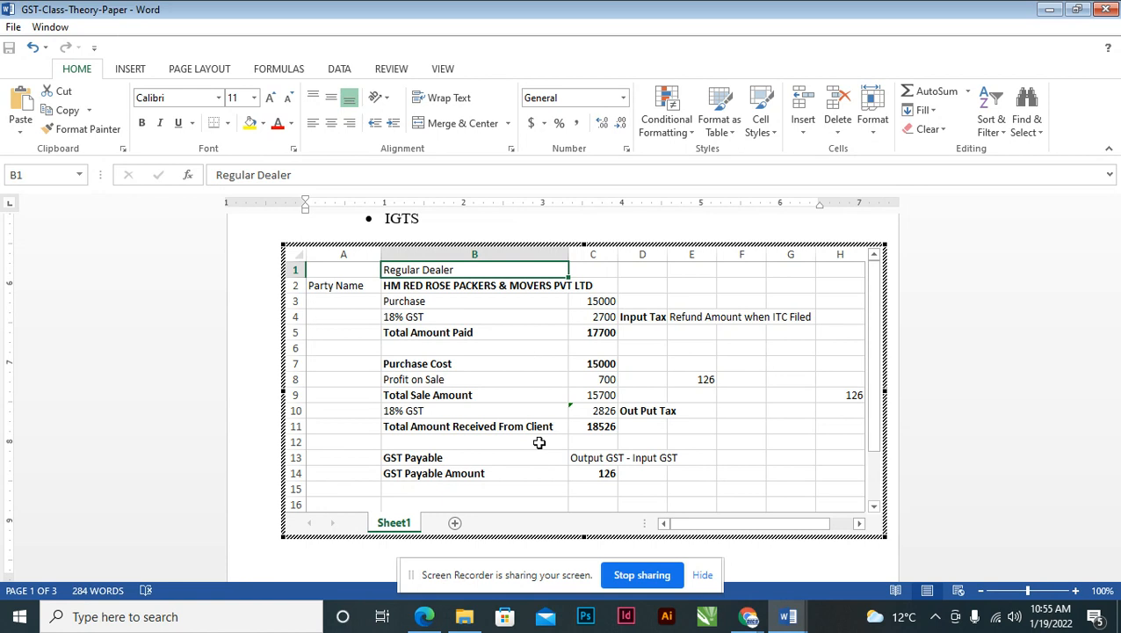
left_click(444, 366)
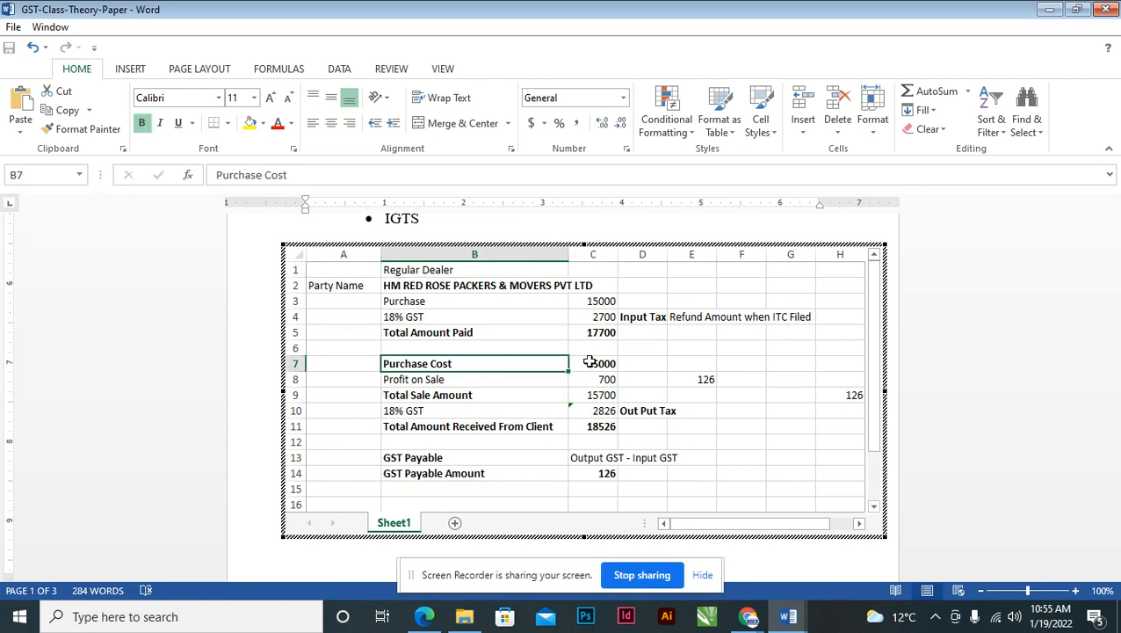
left_click(588, 363)
left_click(598, 300)
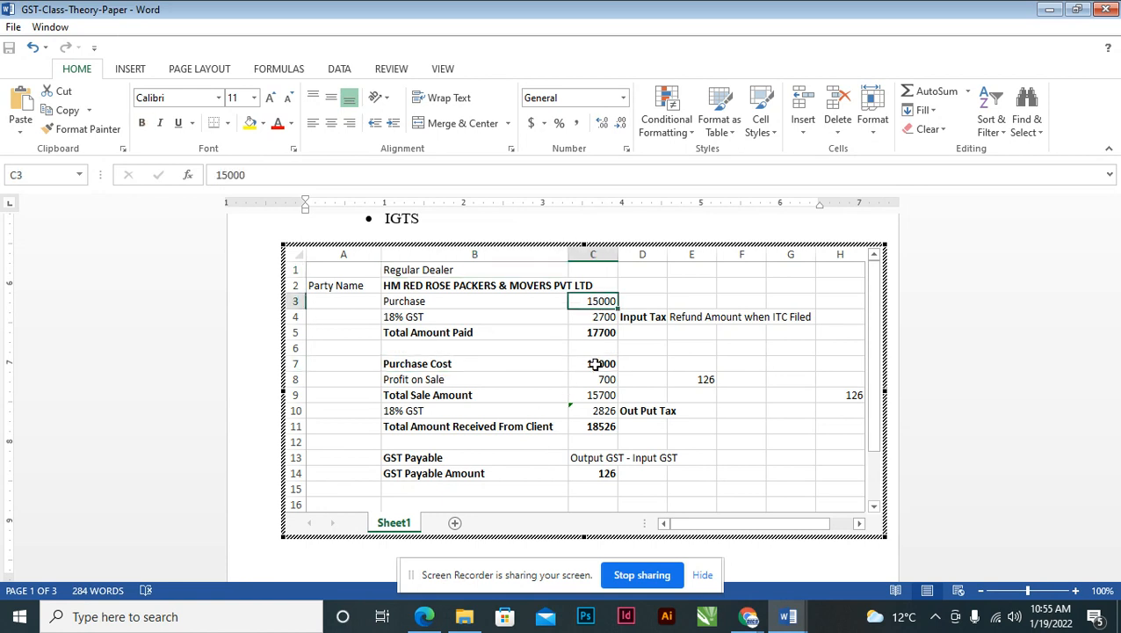
left_click(595, 362)
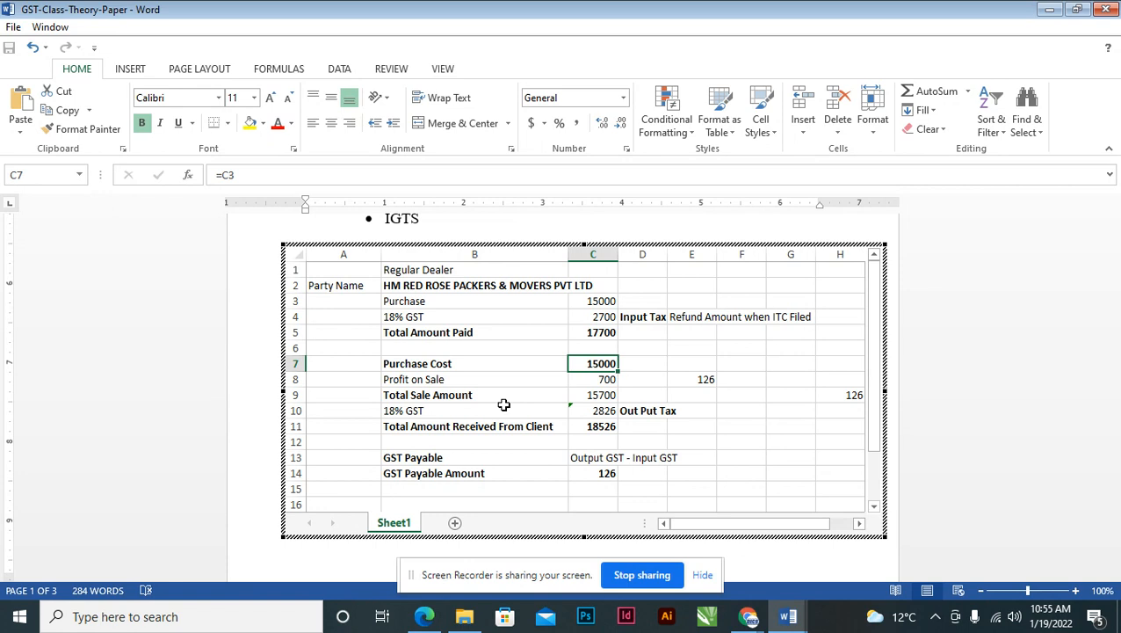
left_click(586, 379)
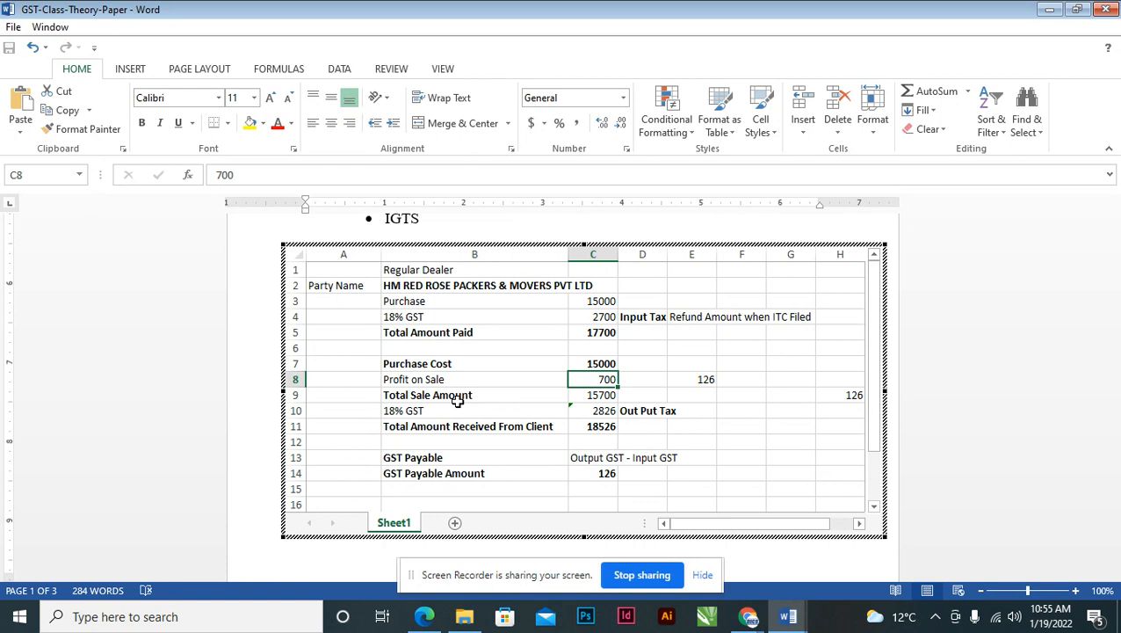
left_click(584, 395)
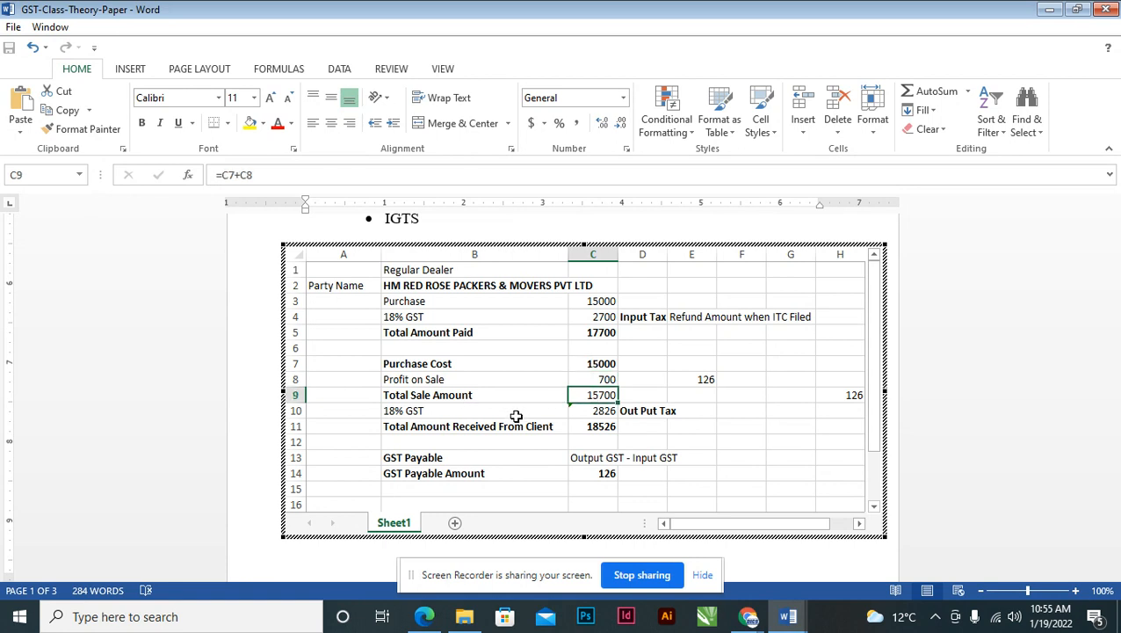
left_click(473, 415)
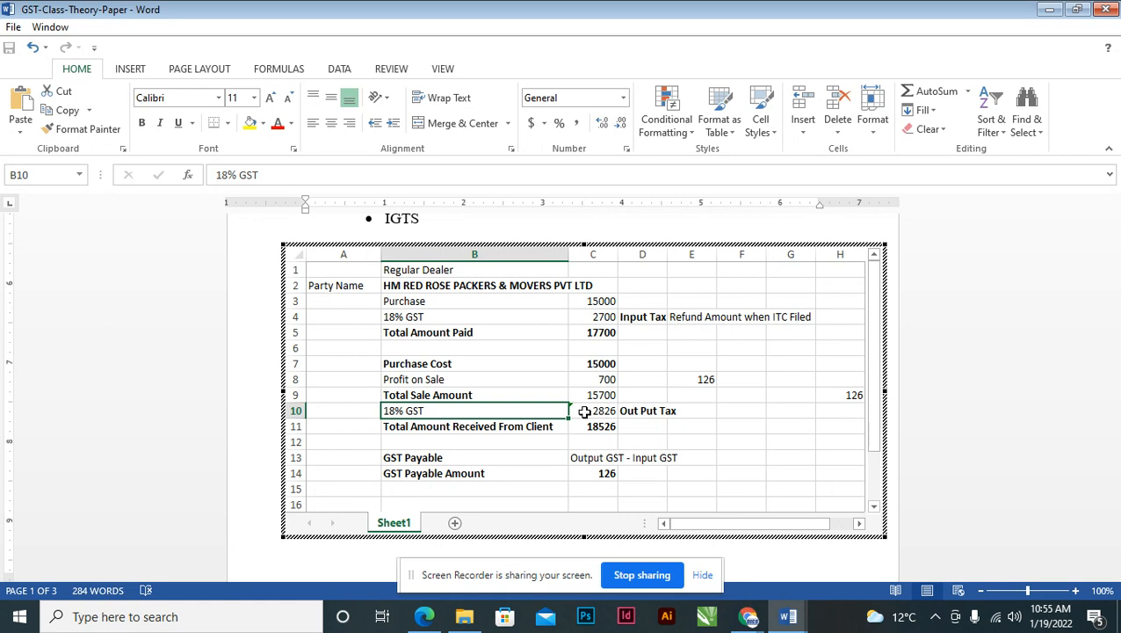
left_click(583, 411)
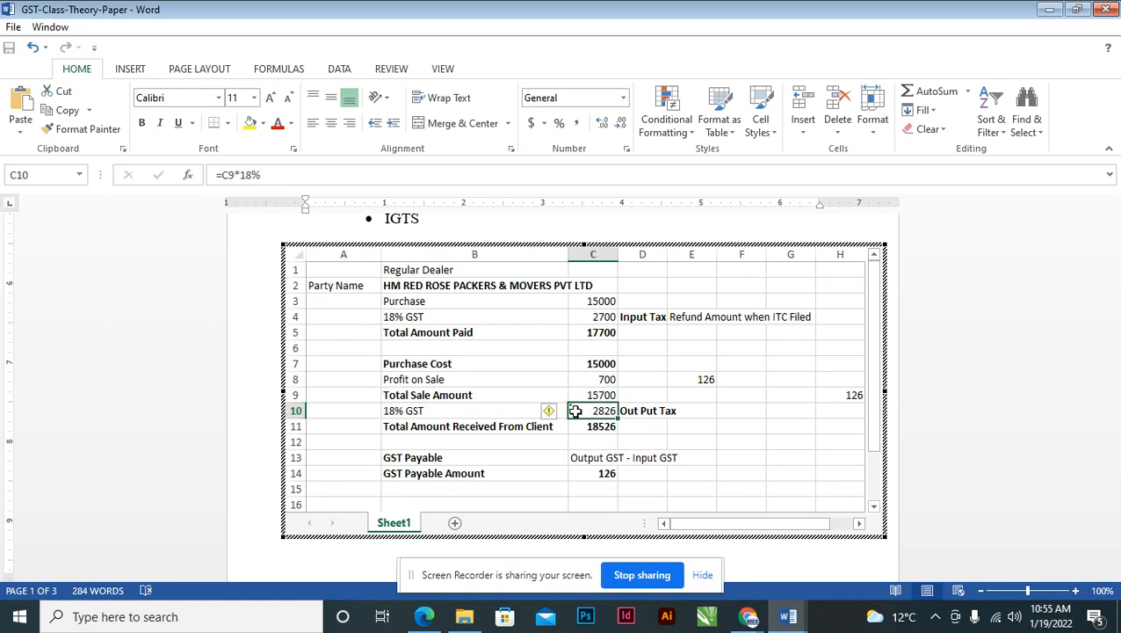
left_click(601, 364)
left_click(603, 379)
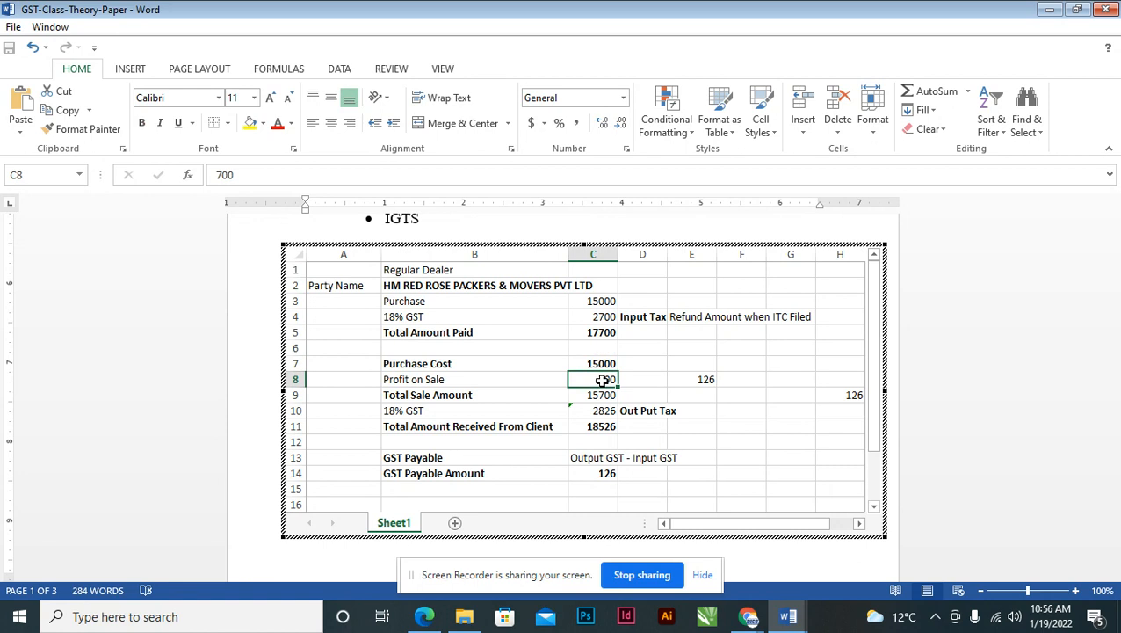
left_click(590, 396)
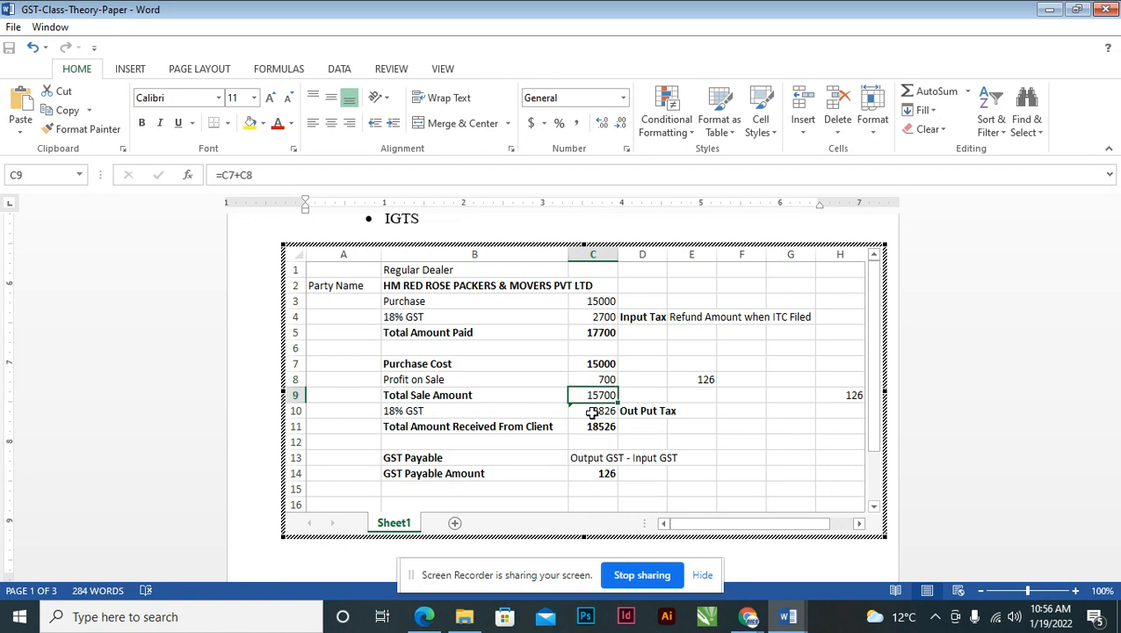
left_click(593, 411)
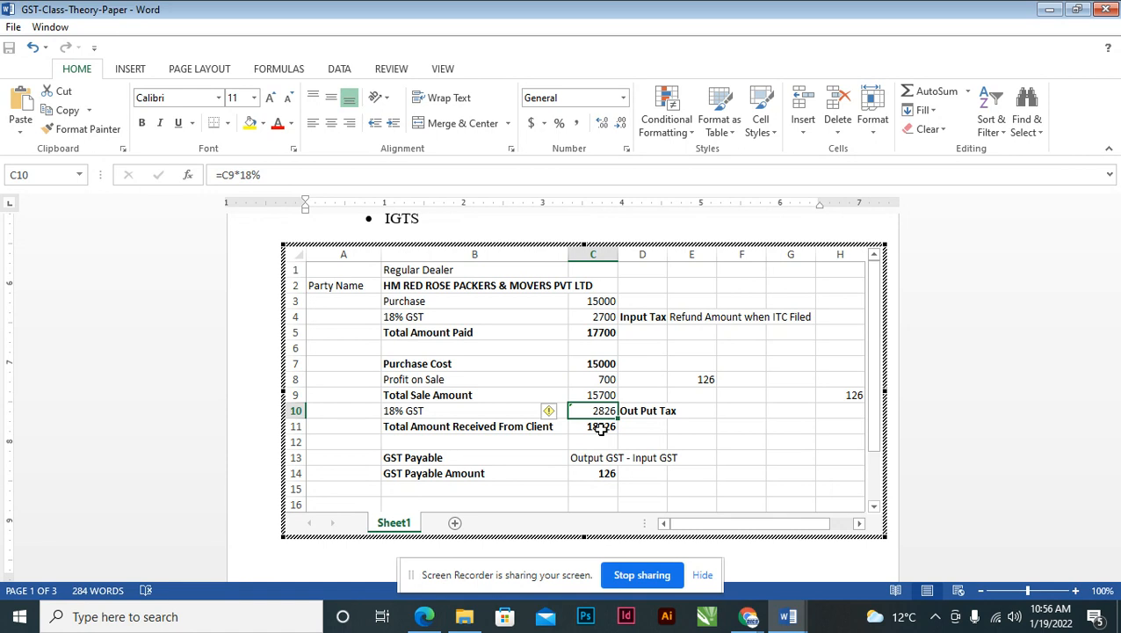
left_click(426, 428)
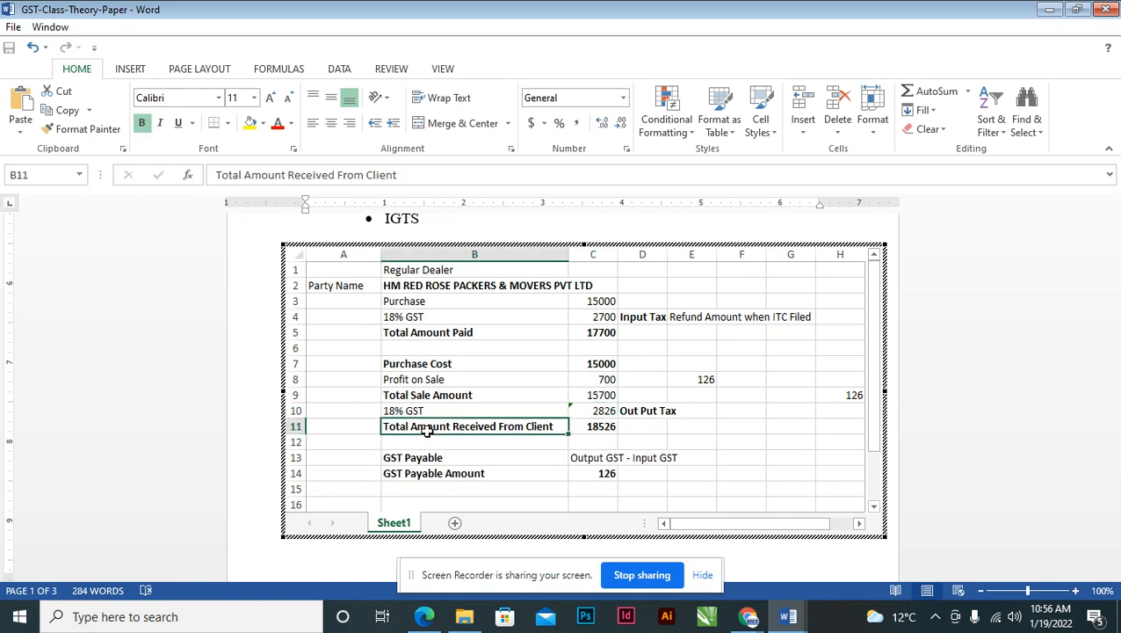
left_click(592, 426)
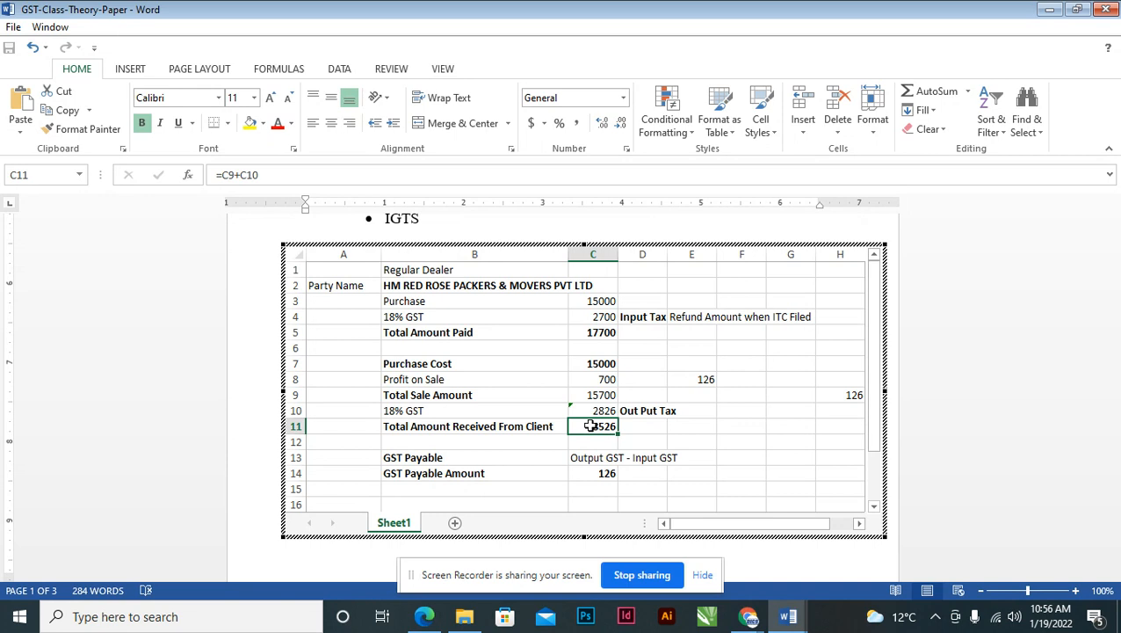
left_click(582, 334)
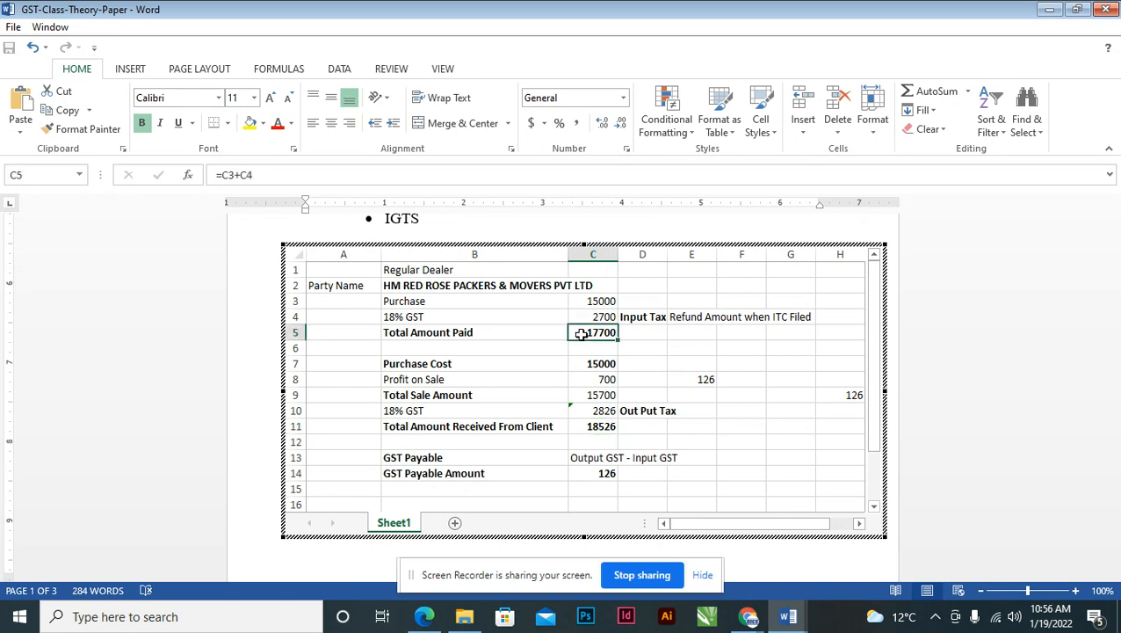
left_click(689, 380)
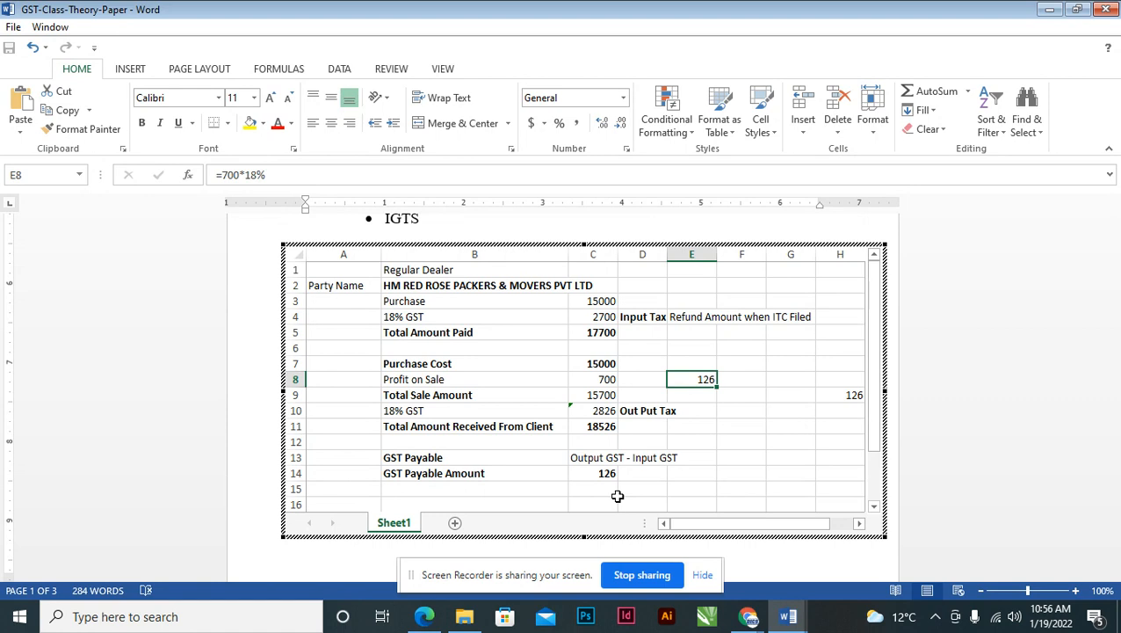
left_click_drag(588, 303, 591, 331)
left_click(591, 331)
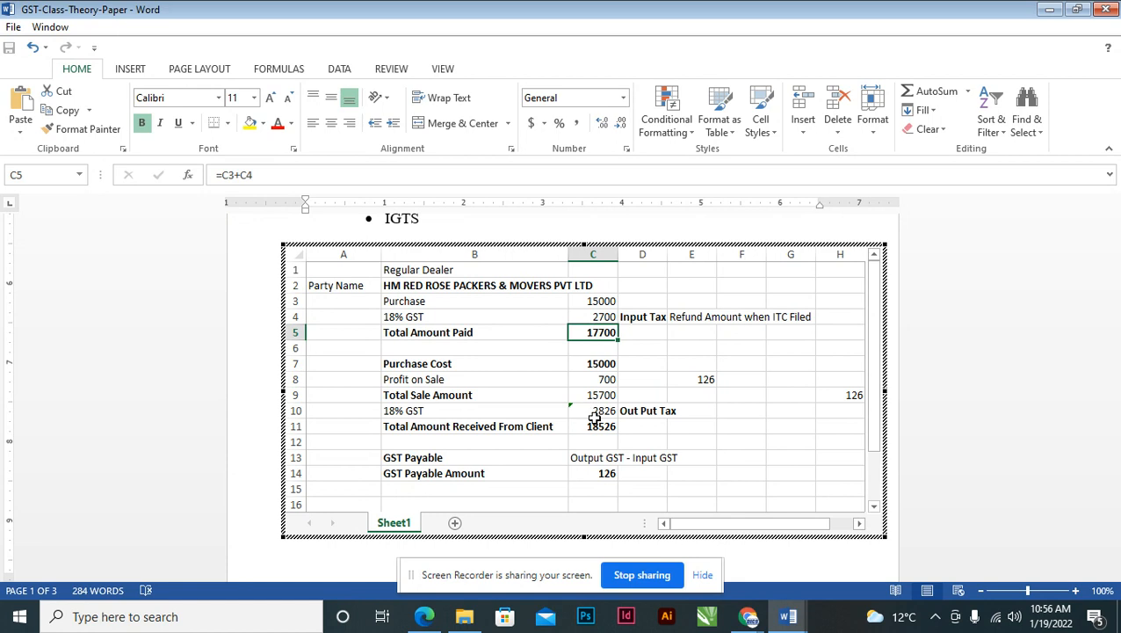
left_click(591, 380)
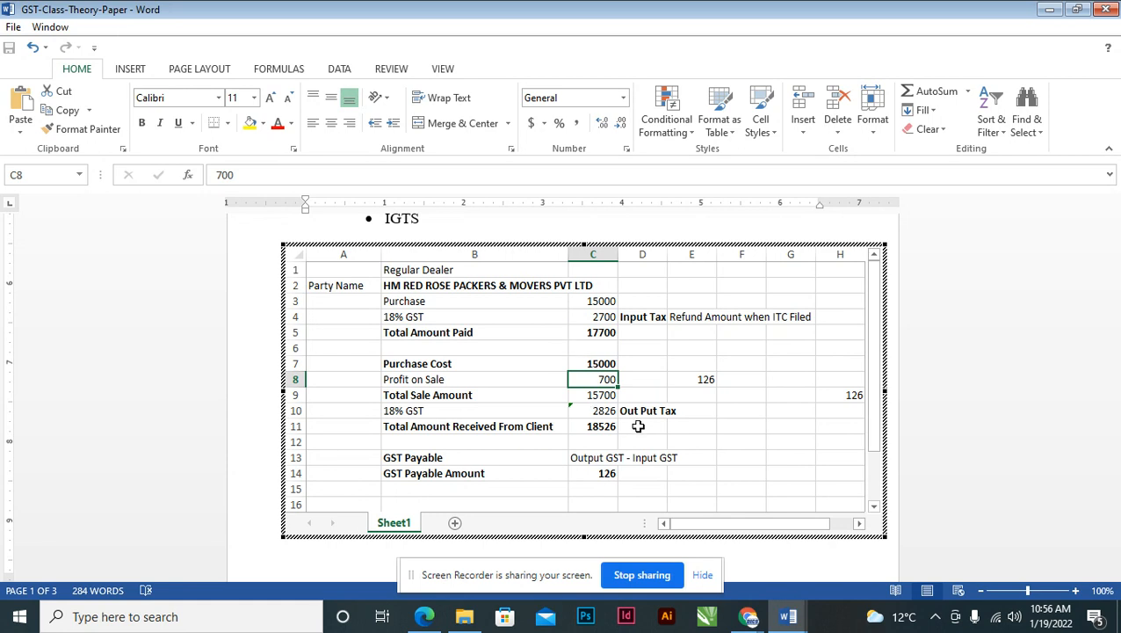
left_click(601, 428)
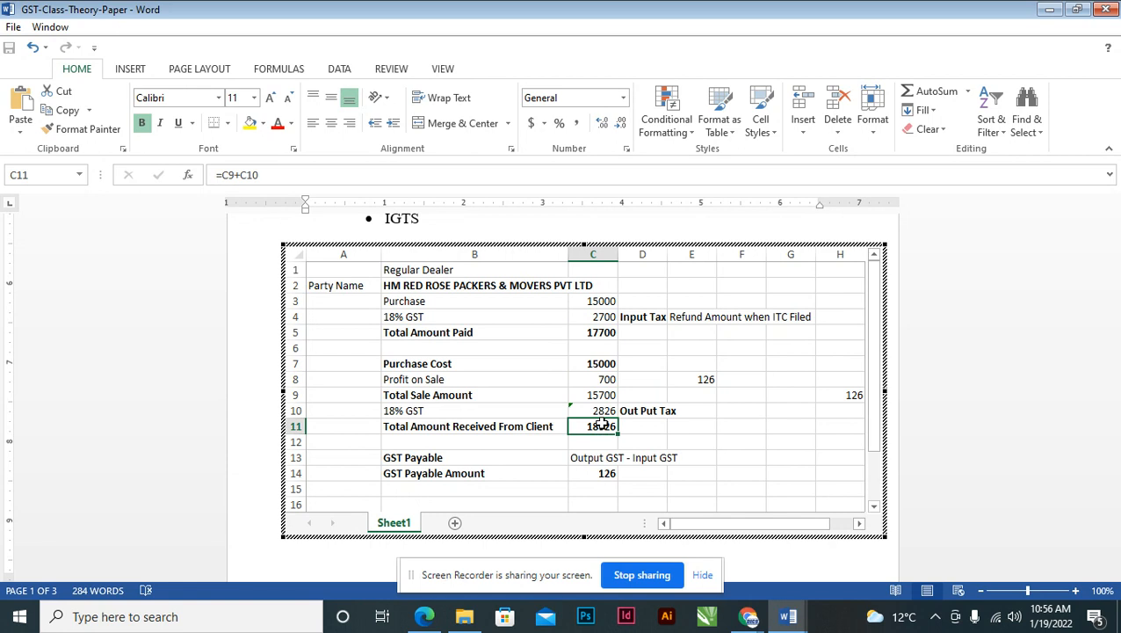
left_click(602, 411)
left_click(587, 318)
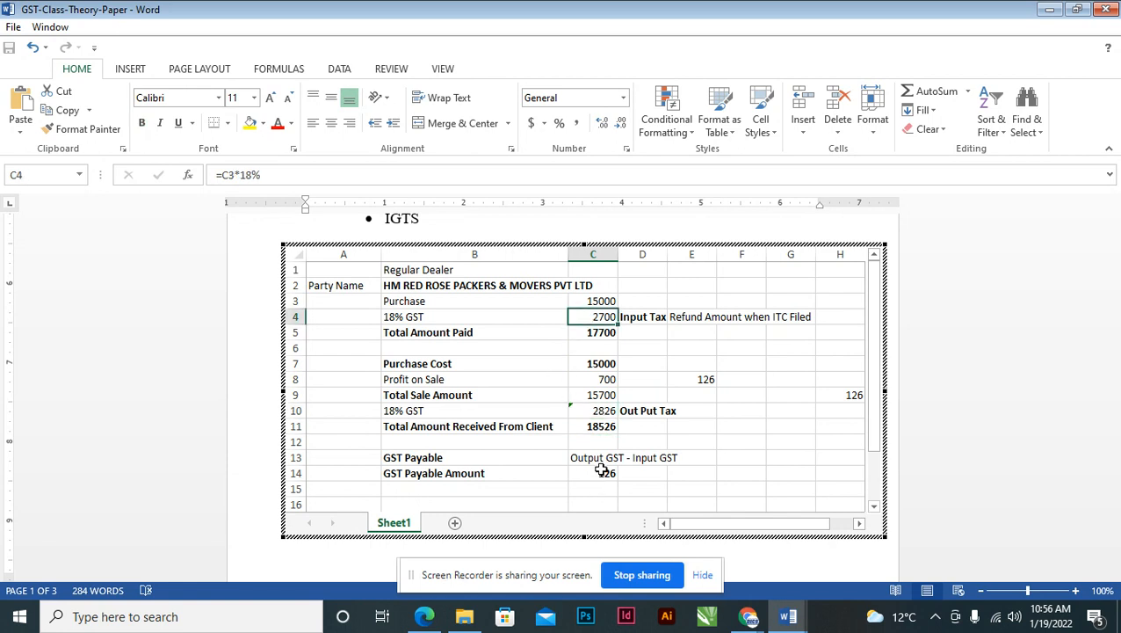
left_click(604, 472)
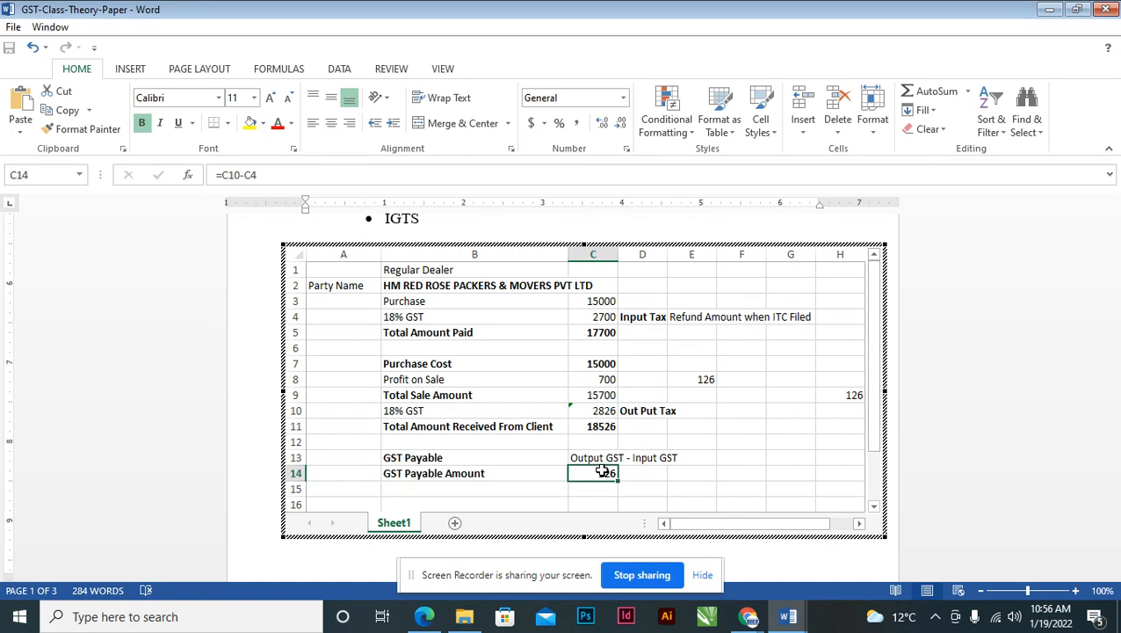
key("F2")
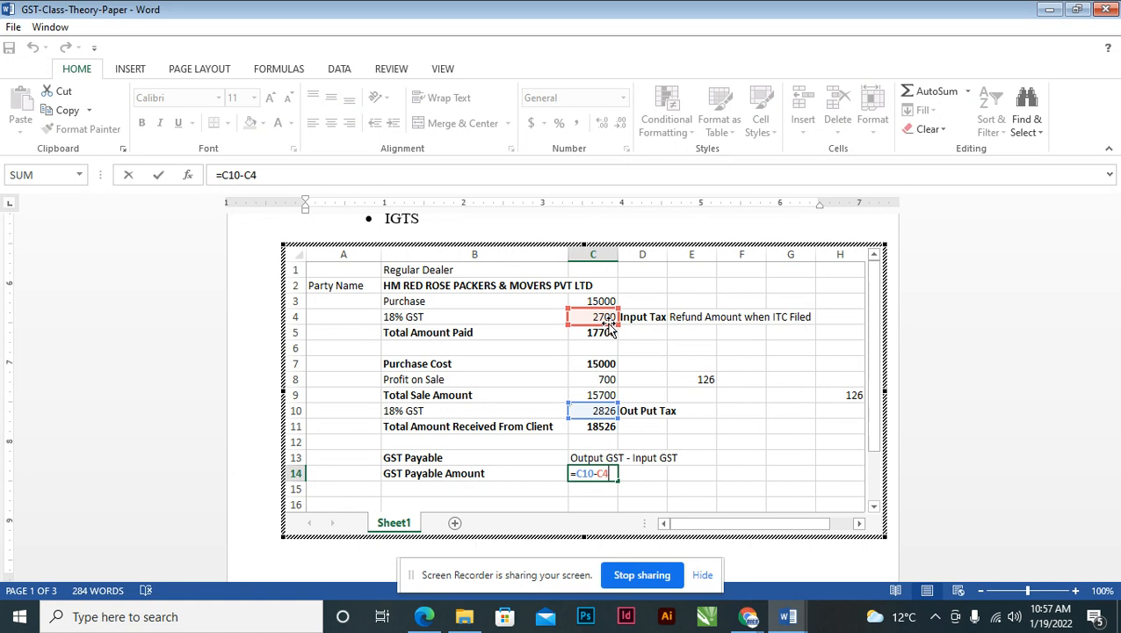
key("Return")
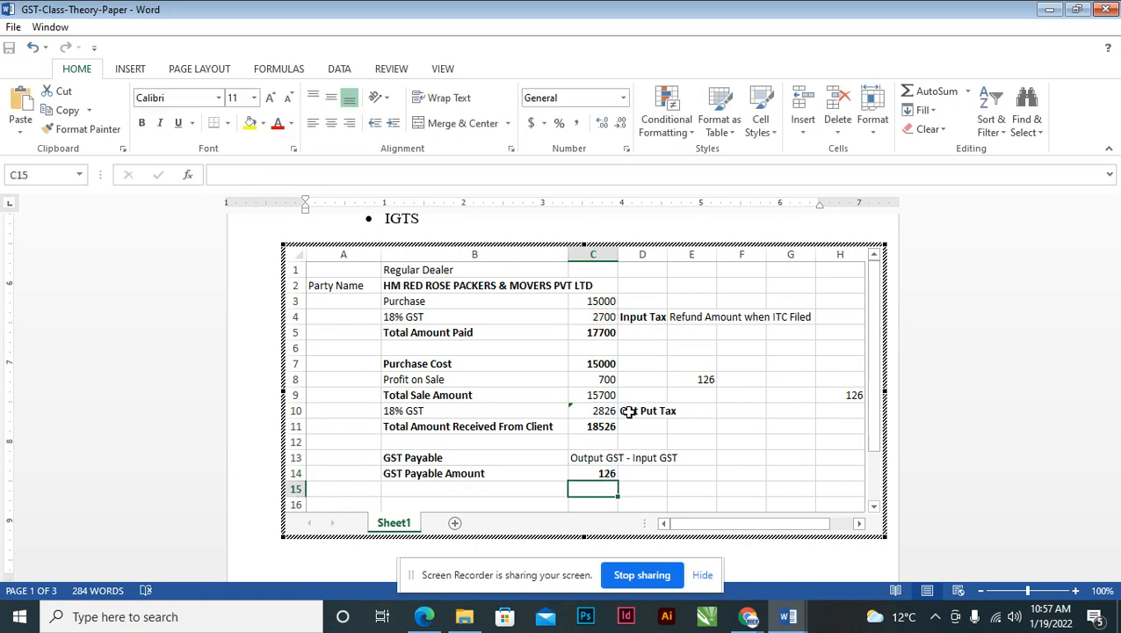
left_click(600, 473)
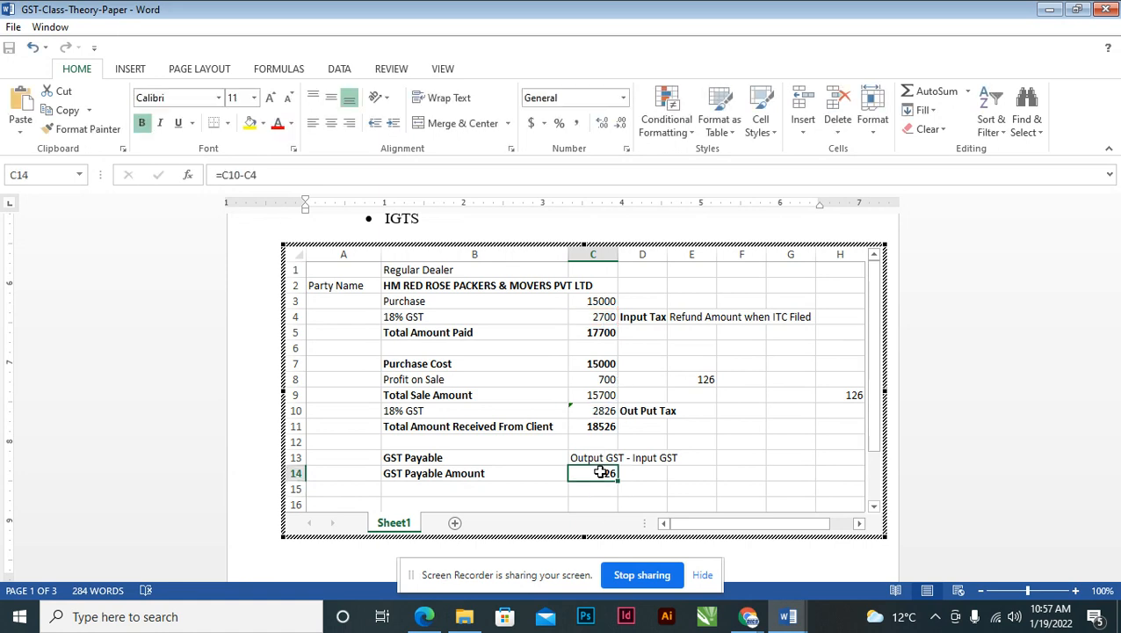
left_click(748, 427)
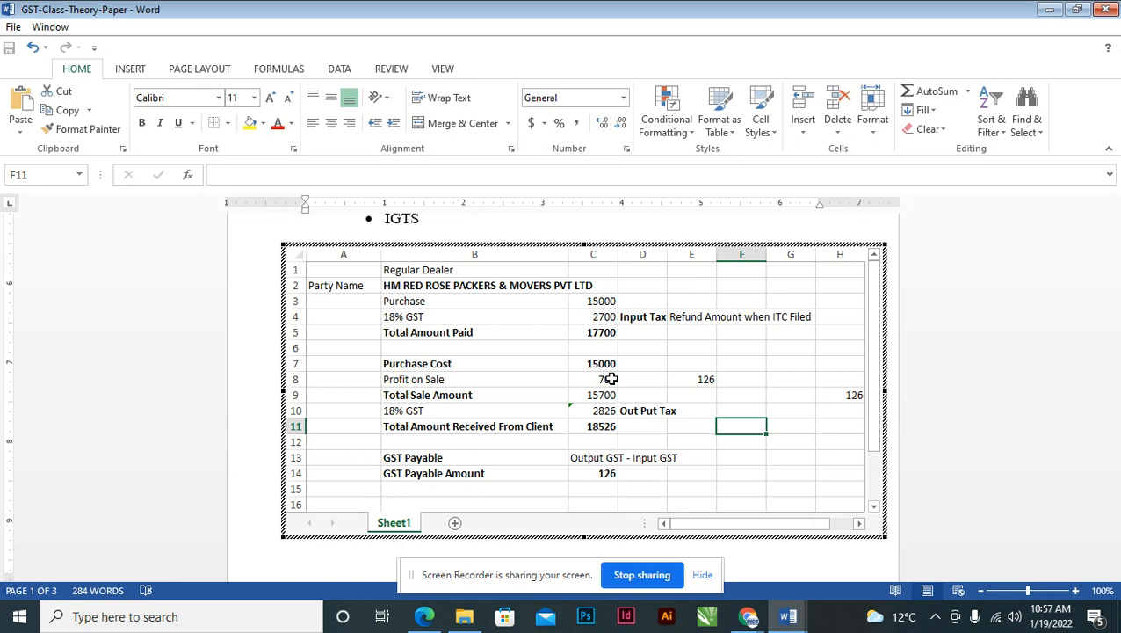
- Enter =700*18% in cell F11 of the embedded sheet, giving 126, and verify the formula
left_click(611, 379)
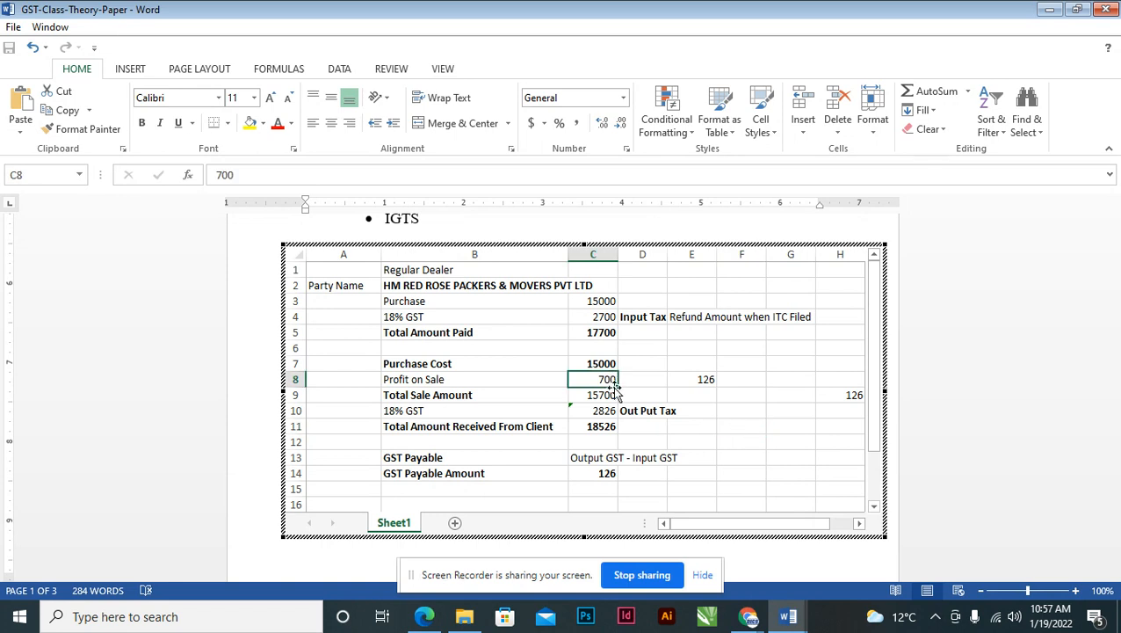
left_click(736, 428)
type("=")
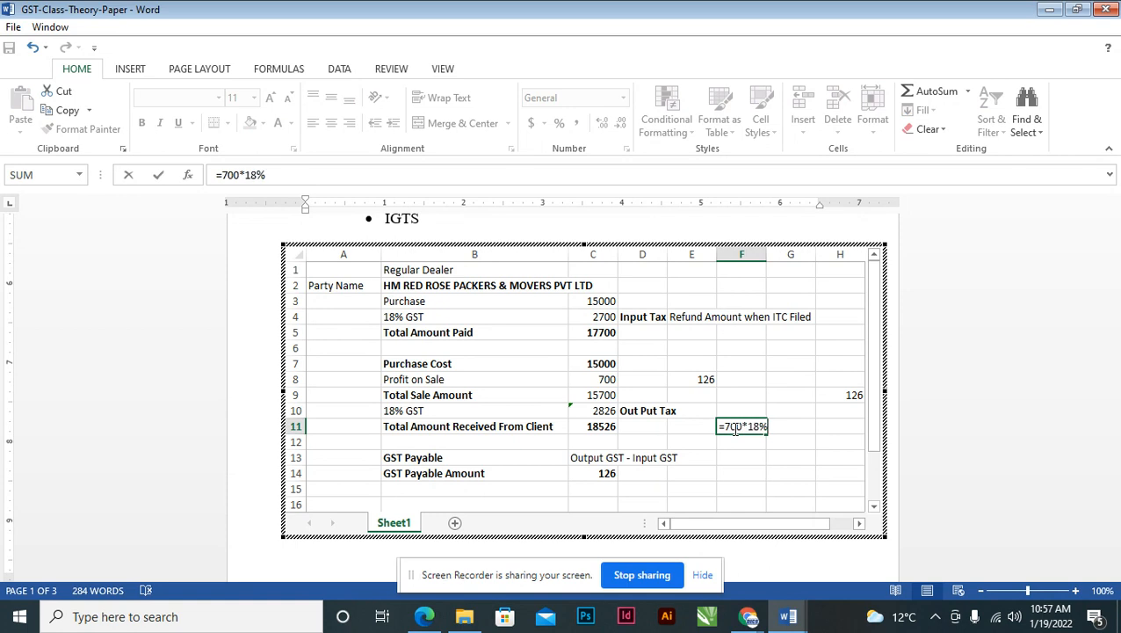
type("700*18%")
key("Return")
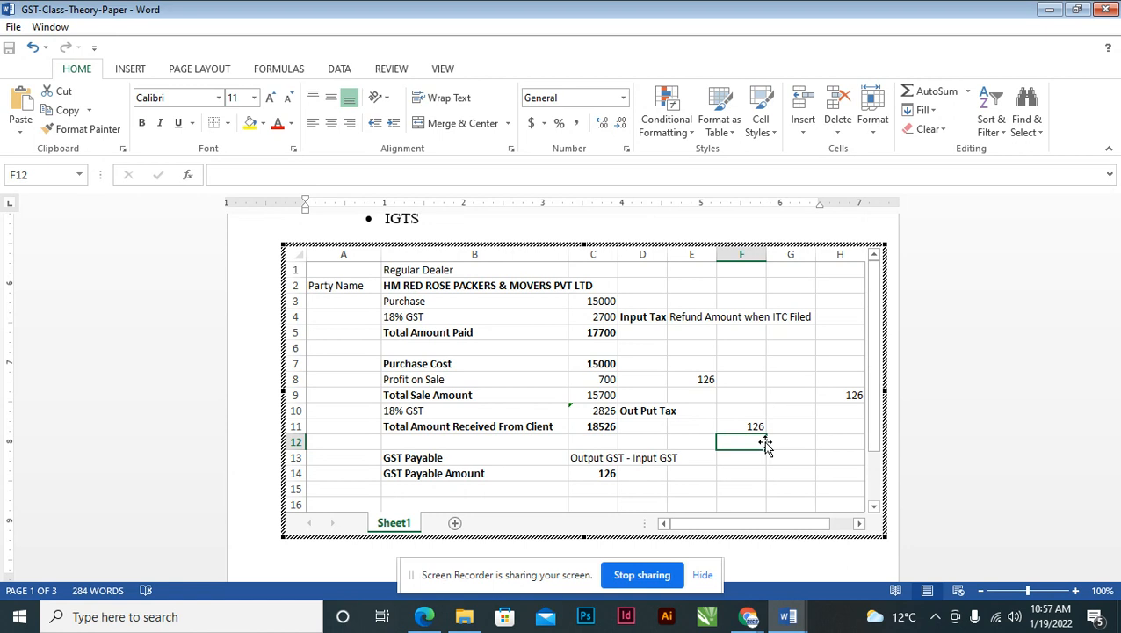
left_click(758, 427)
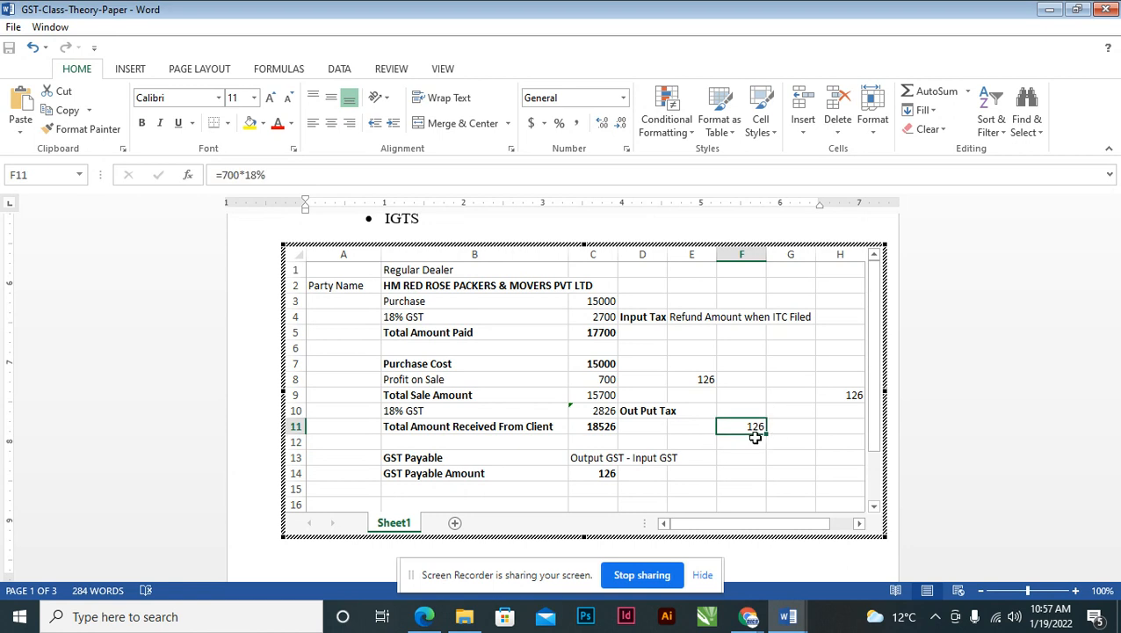
left_click(599, 379)
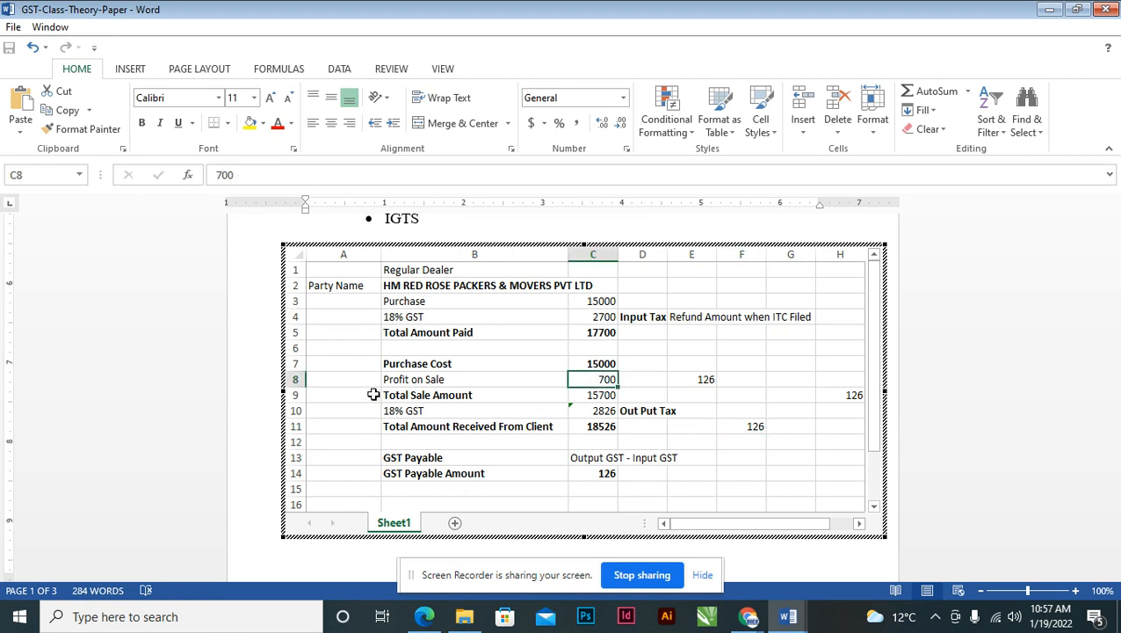
left_click(388, 380)
left_click_drag(455, 383, 601, 380)
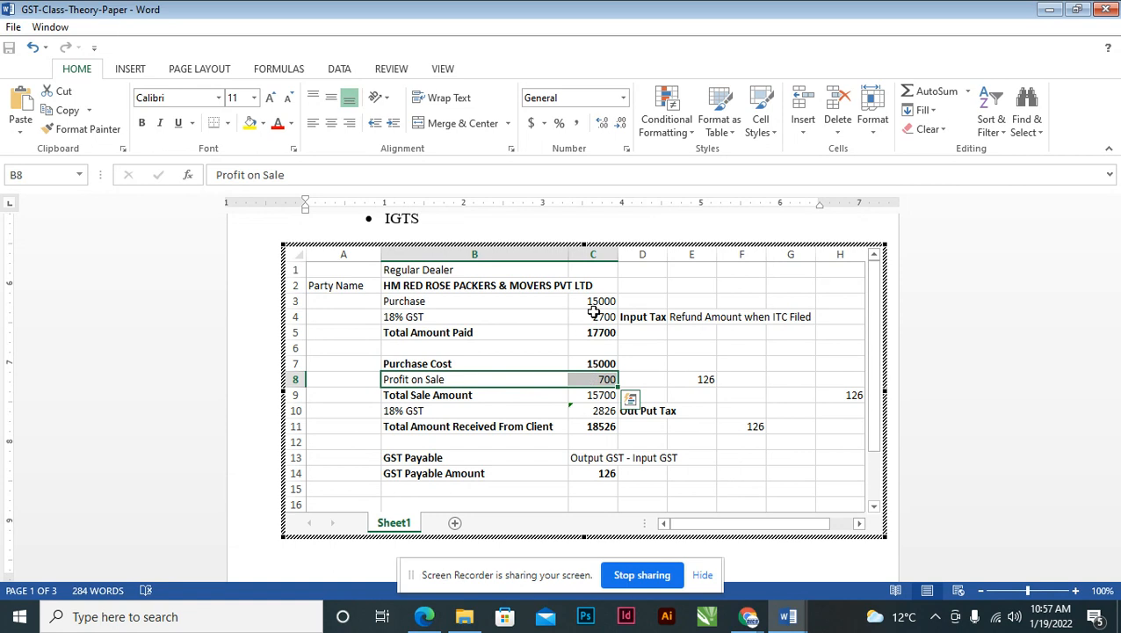
left_click(596, 303)
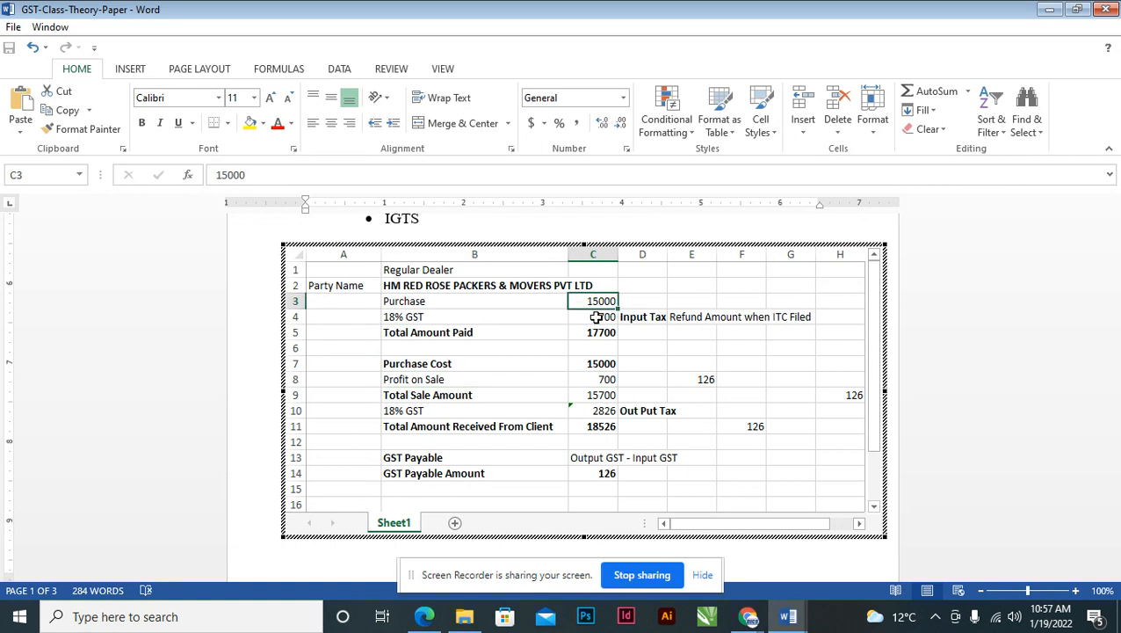
left_click(596, 317)
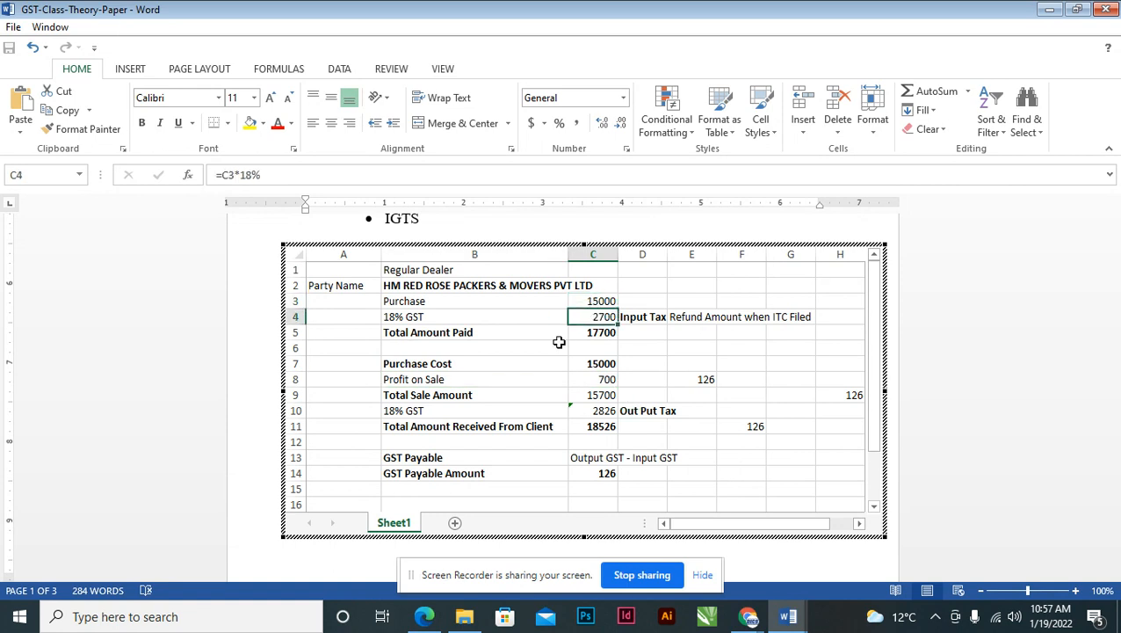
left_click(477, 332)
left_click_drag(477, 332, 585, 330)
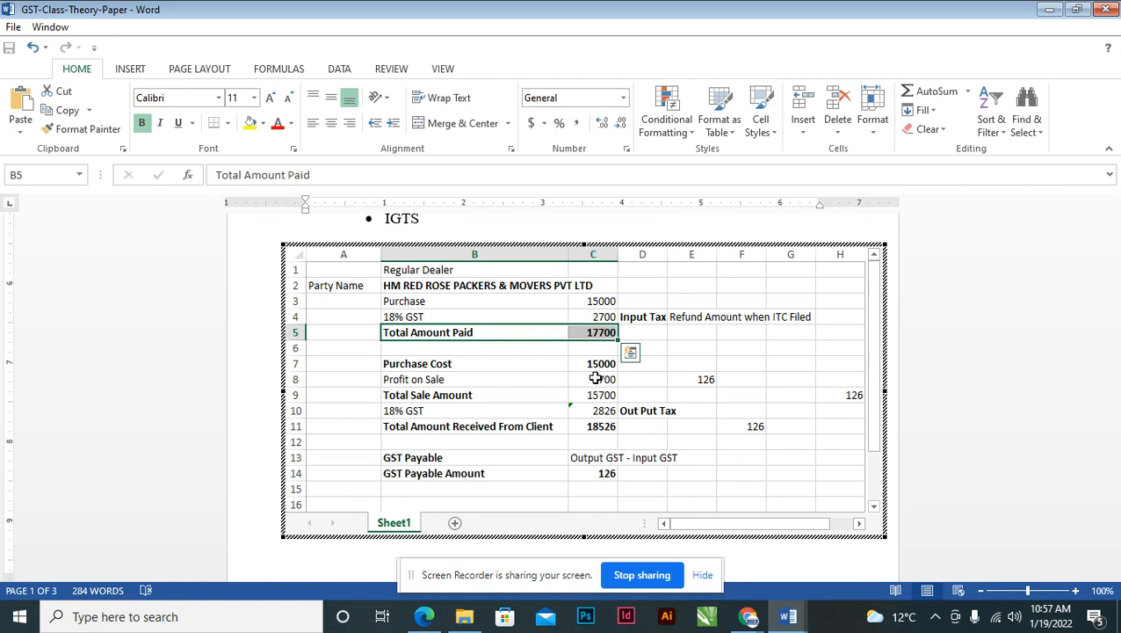
left_click(597, 380)
left_click(592, 362)
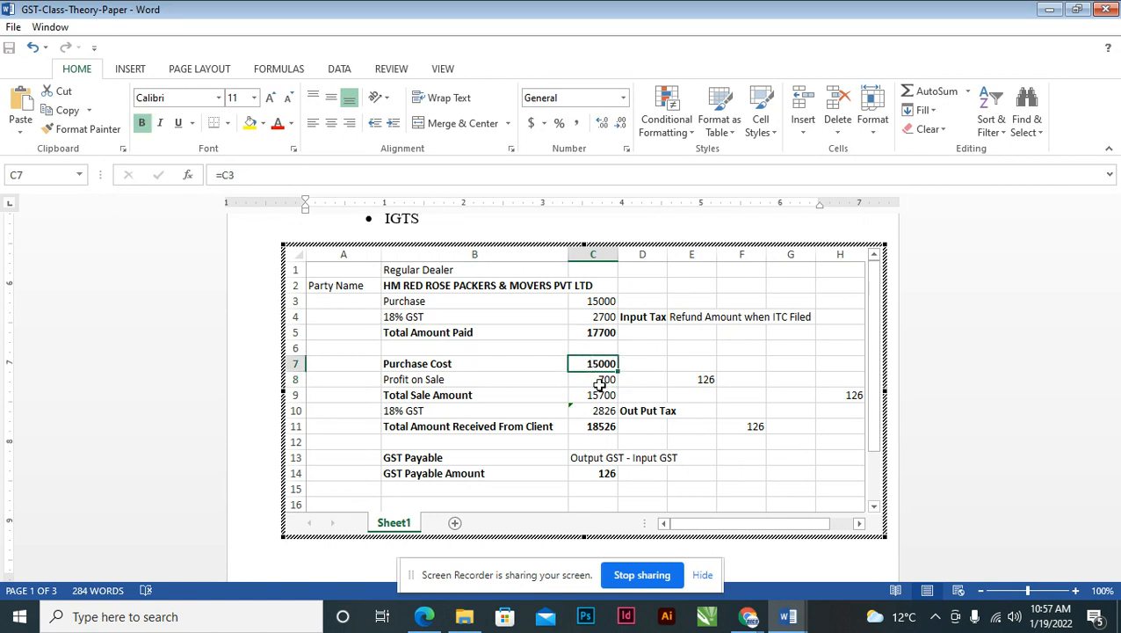
left_click(598, 381)
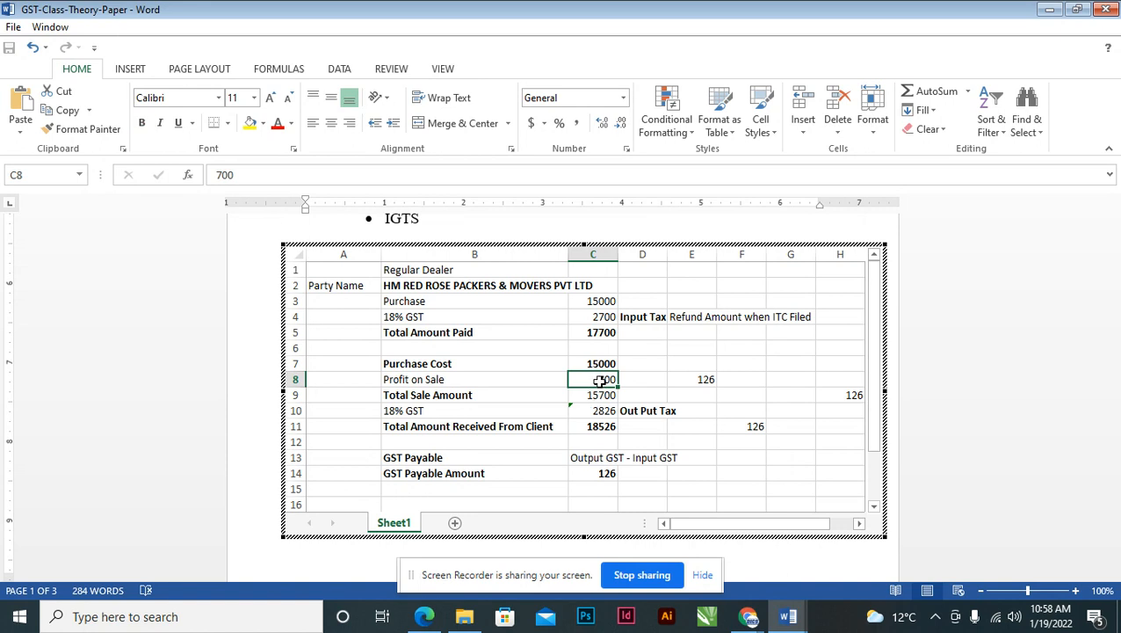
left_click(746, 424)
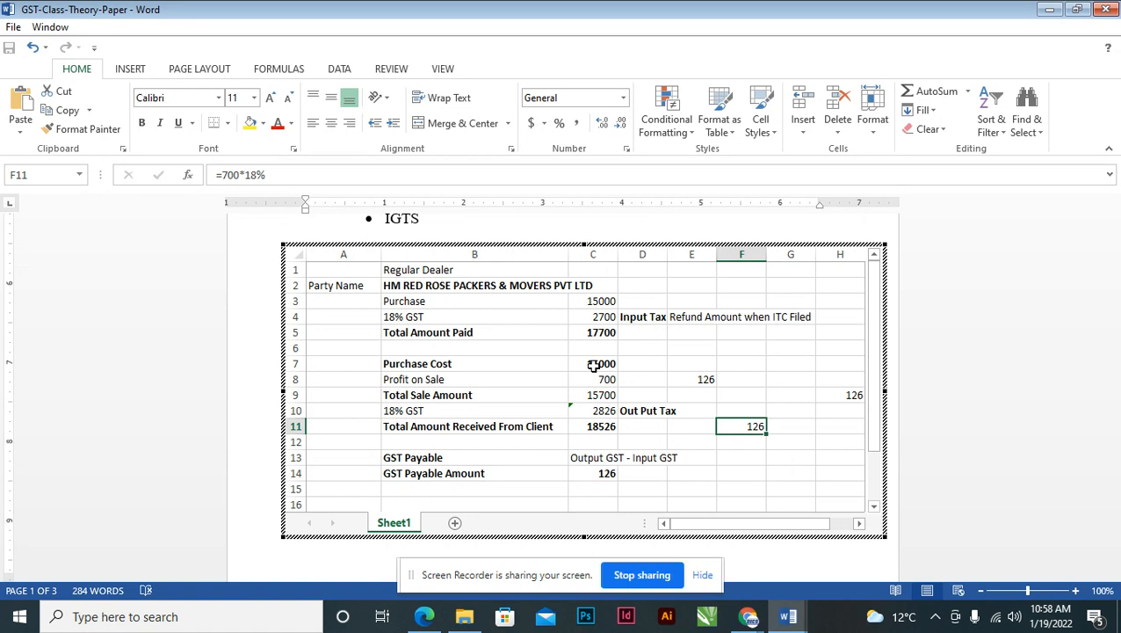
left_click_drag(591, 364, 600, 384)
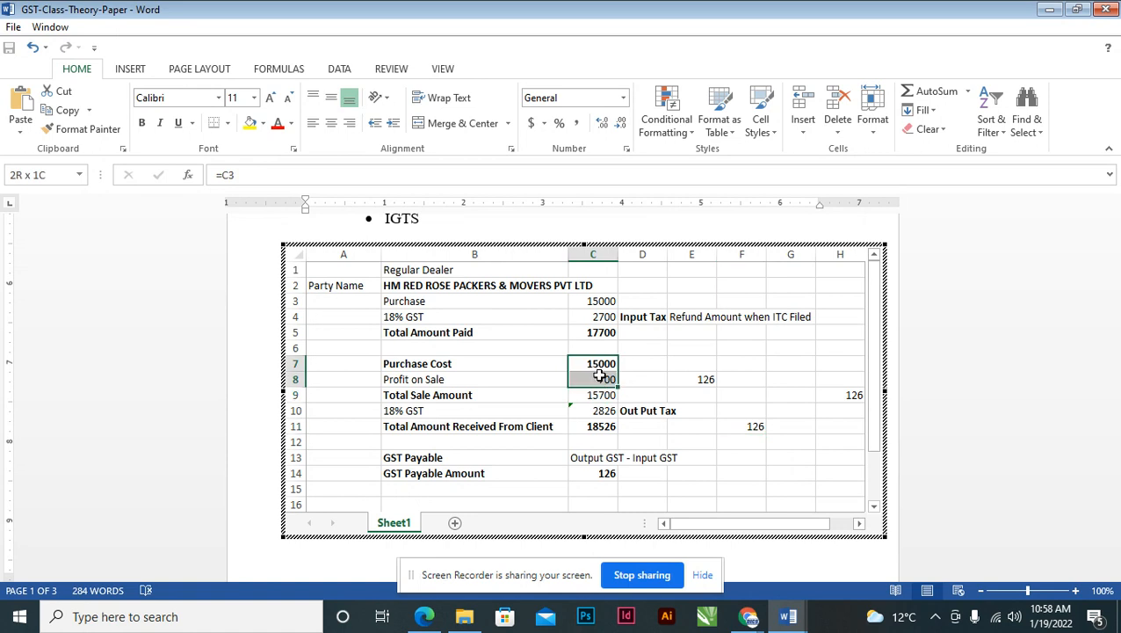
left_click(601, 395)
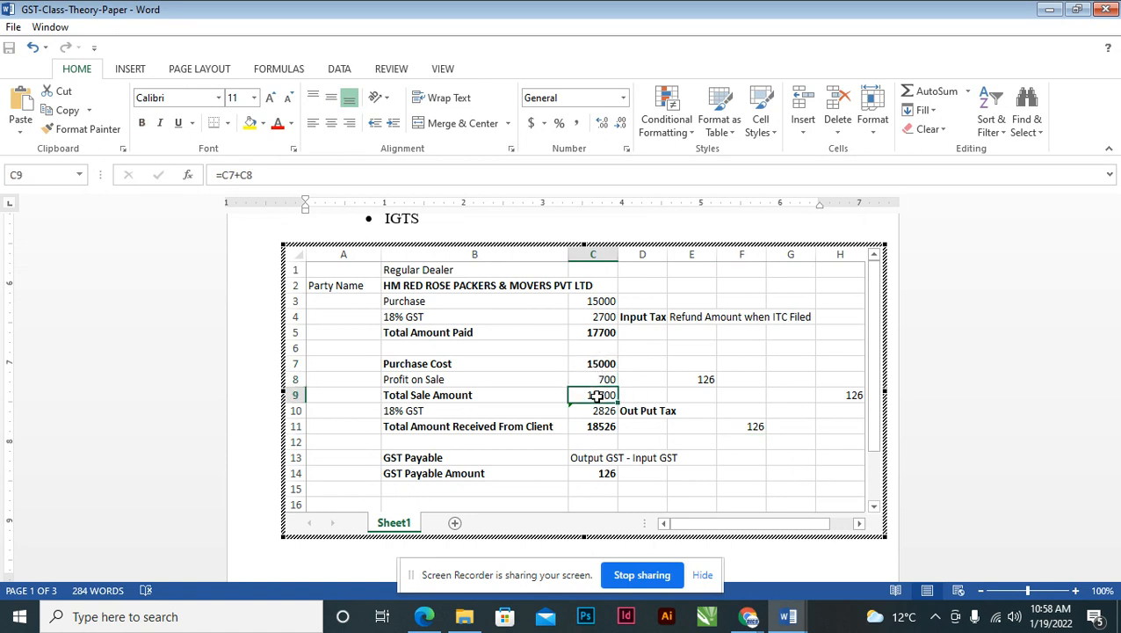
left_click(594, 412)
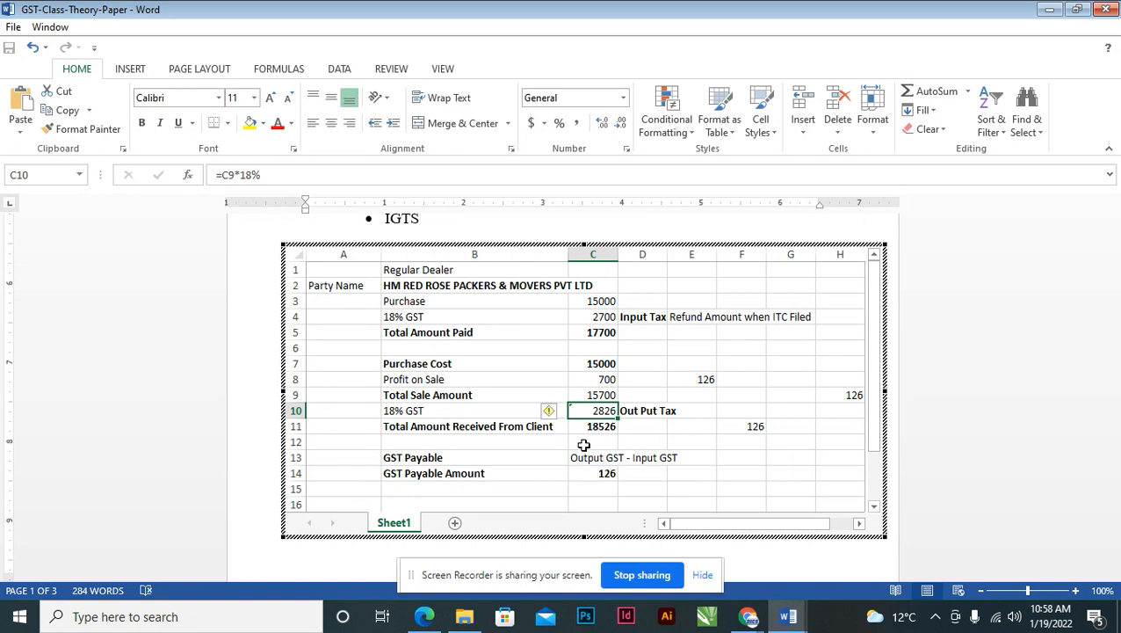
left_click(591, 428)
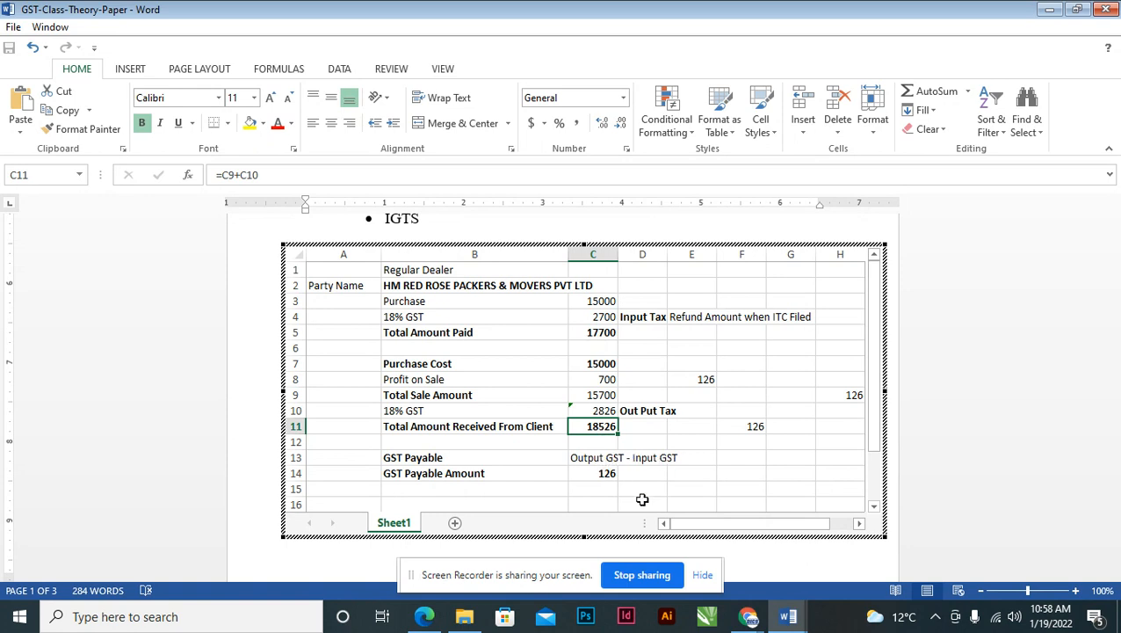
left_click_drag(370, 361, 751, 483)
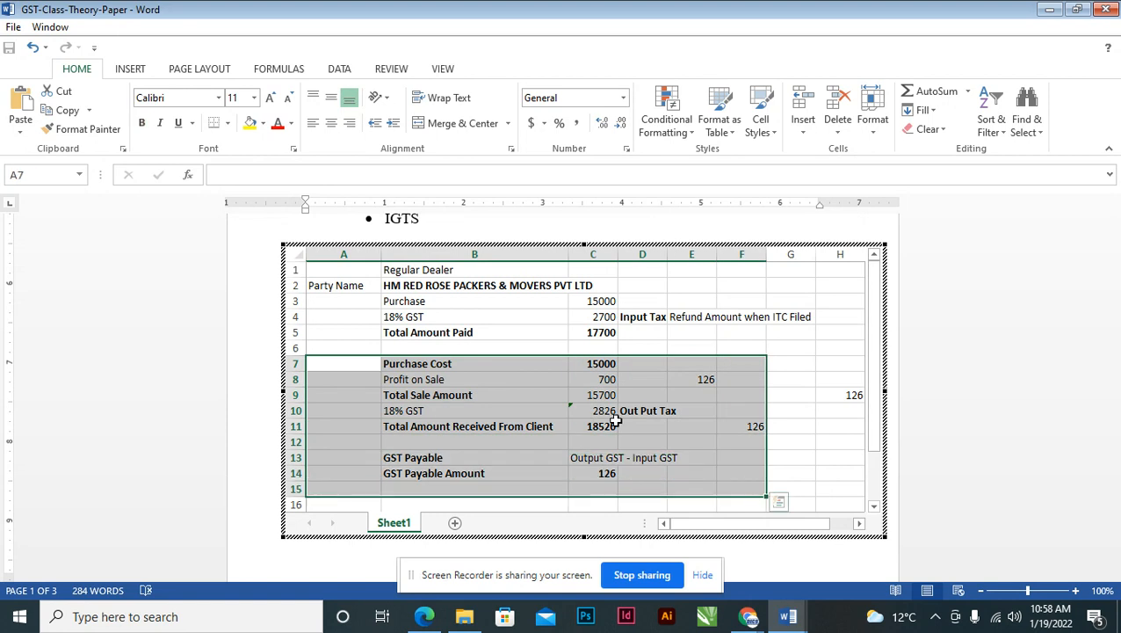
left_click(582, 382)
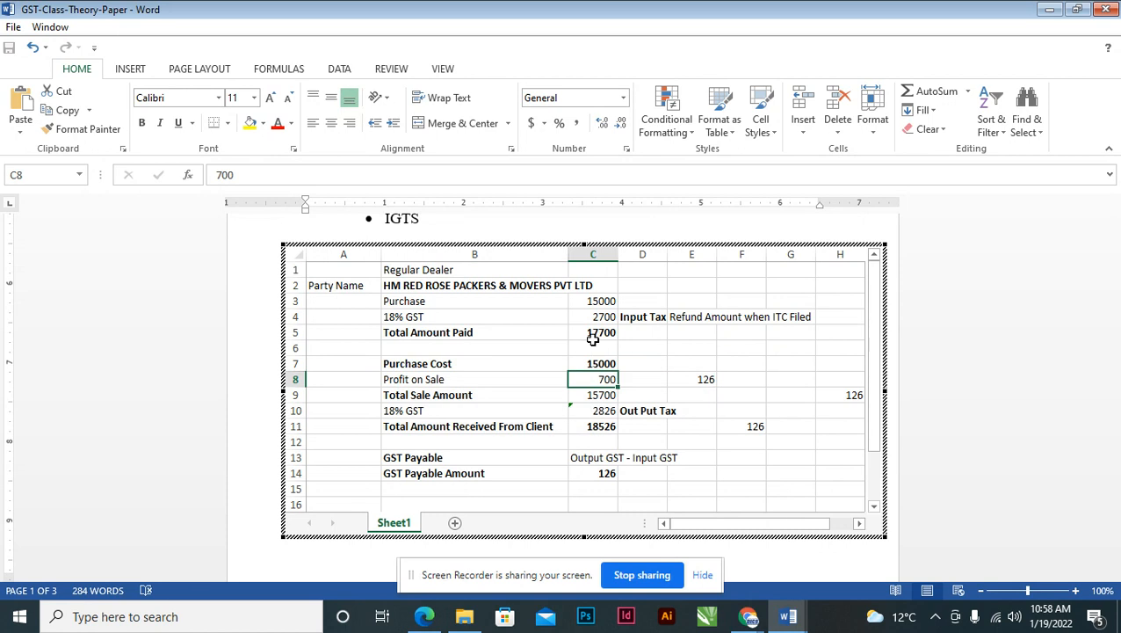
left_click(600, 301)
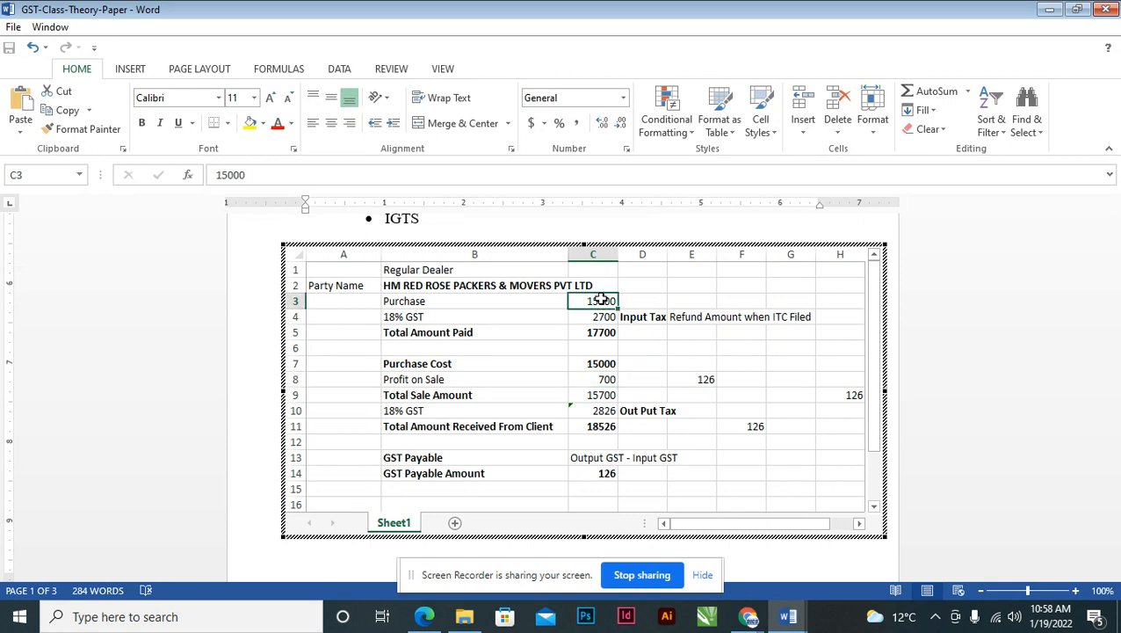
left_click_drag(409, 365, 633, 444)
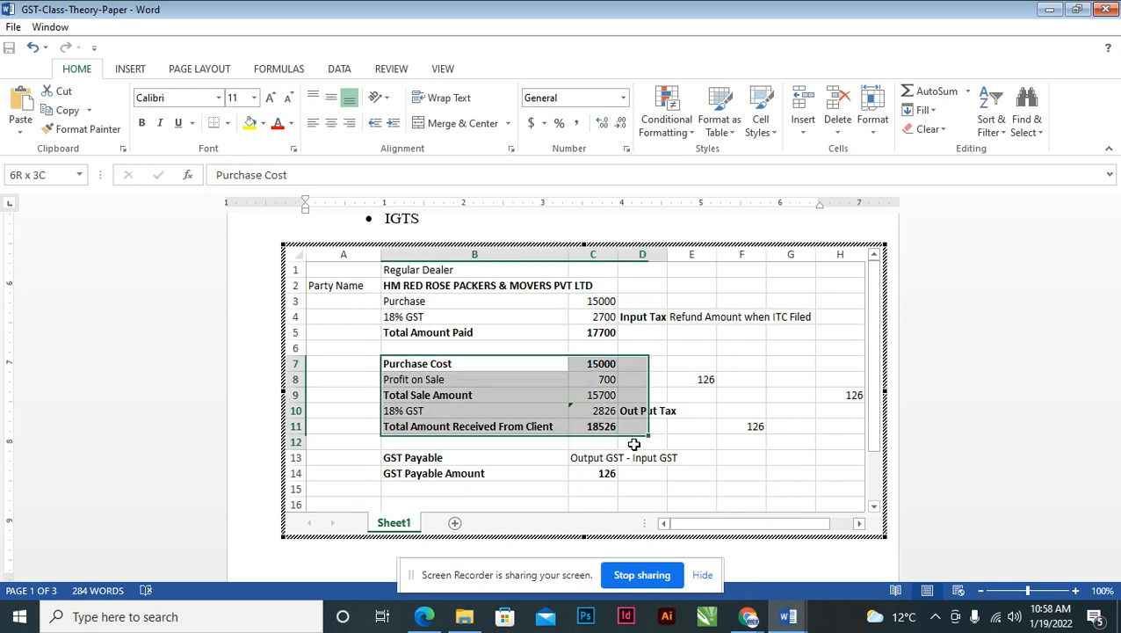
left_click(593, 473)
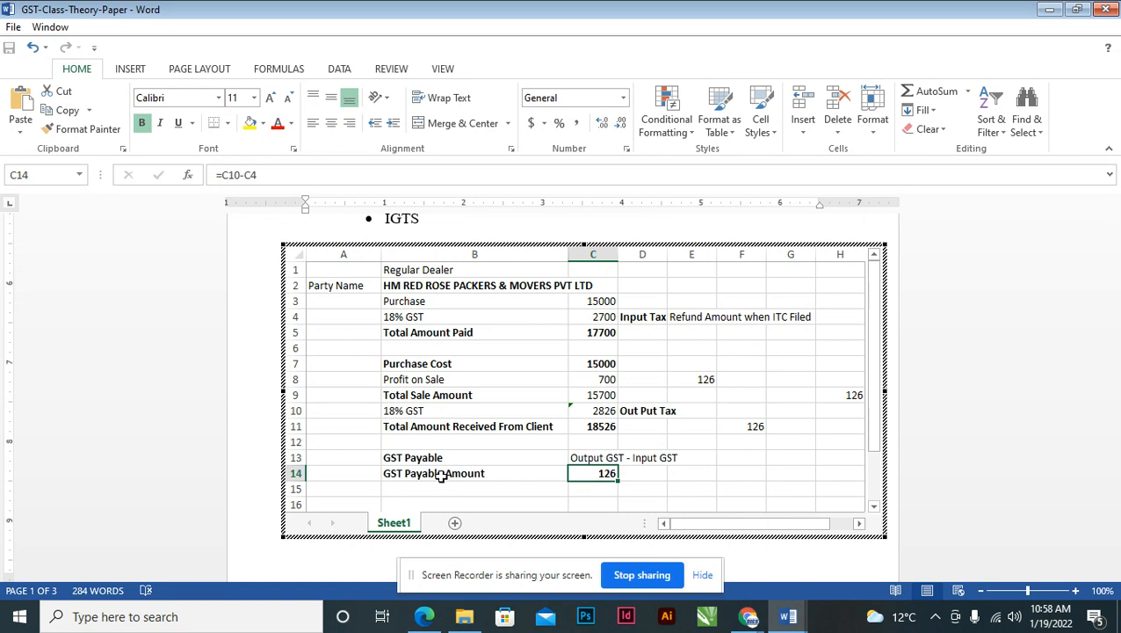
left_click(444, 474)
left_click(503, 488)
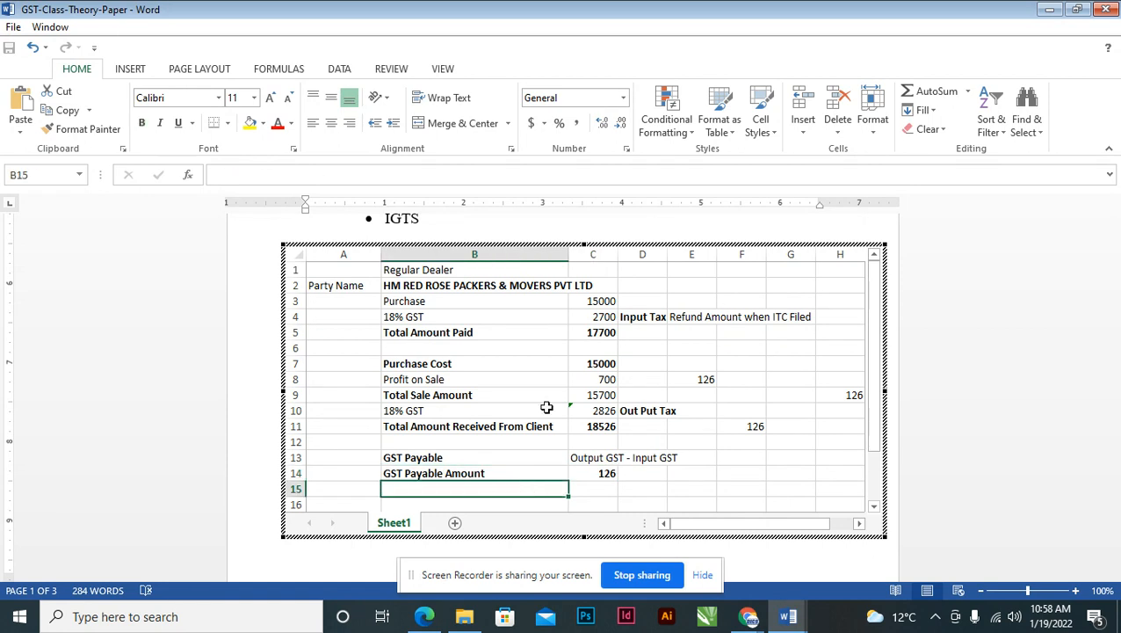
left_click(583, 302)
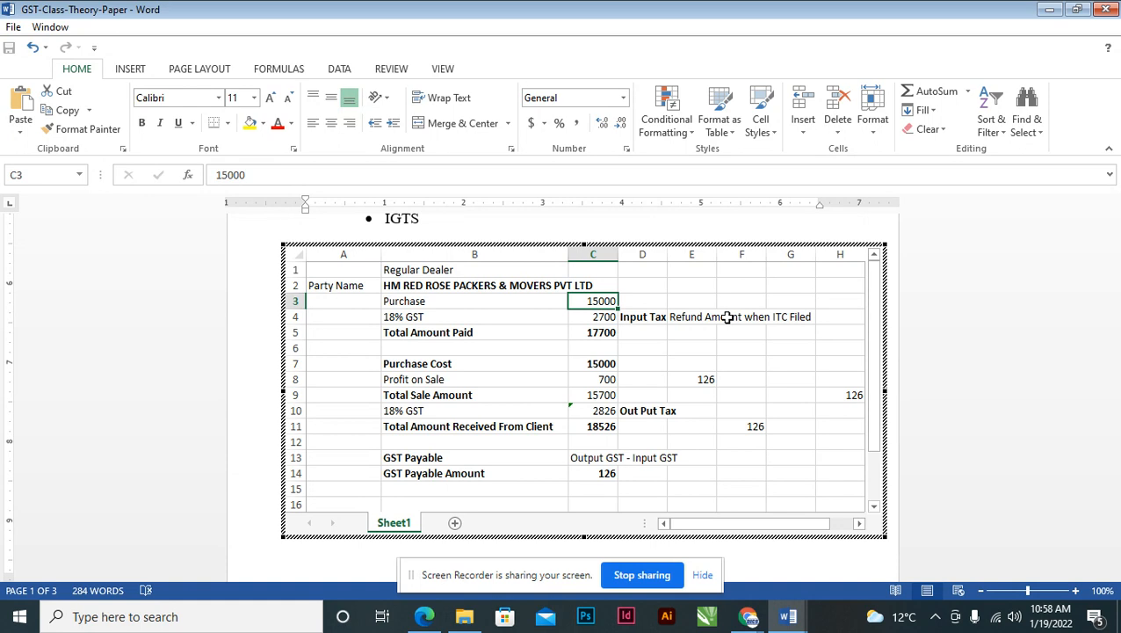
- Change the Purchase amount in C3 to 10000 and check Purchase Cost follows it
type("10000")
key("Return")
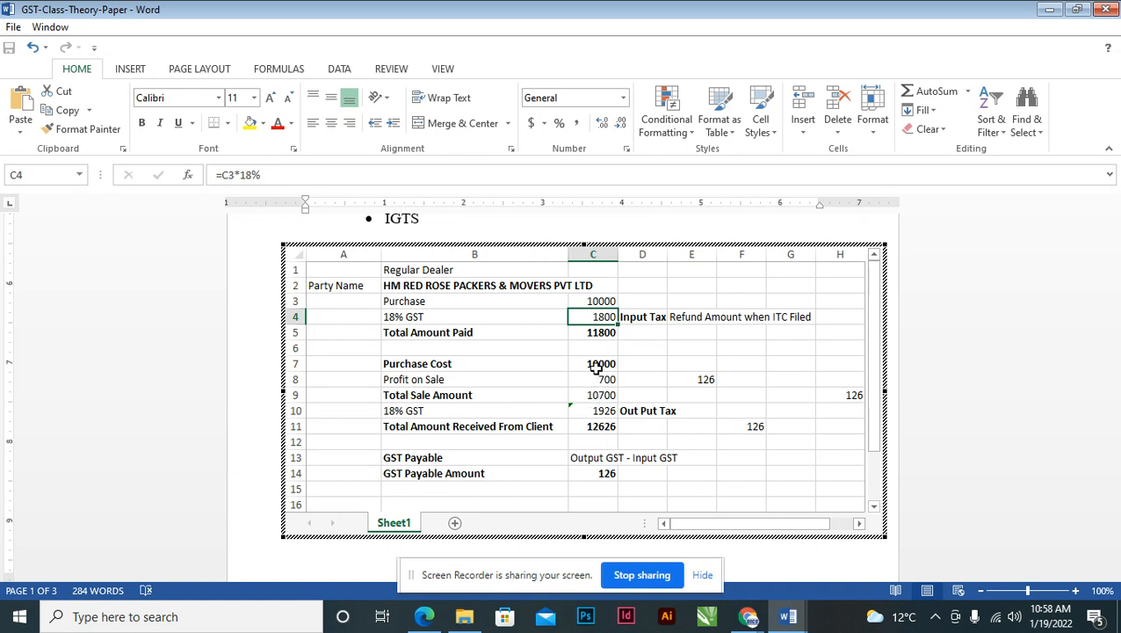
left_click(596, 366)
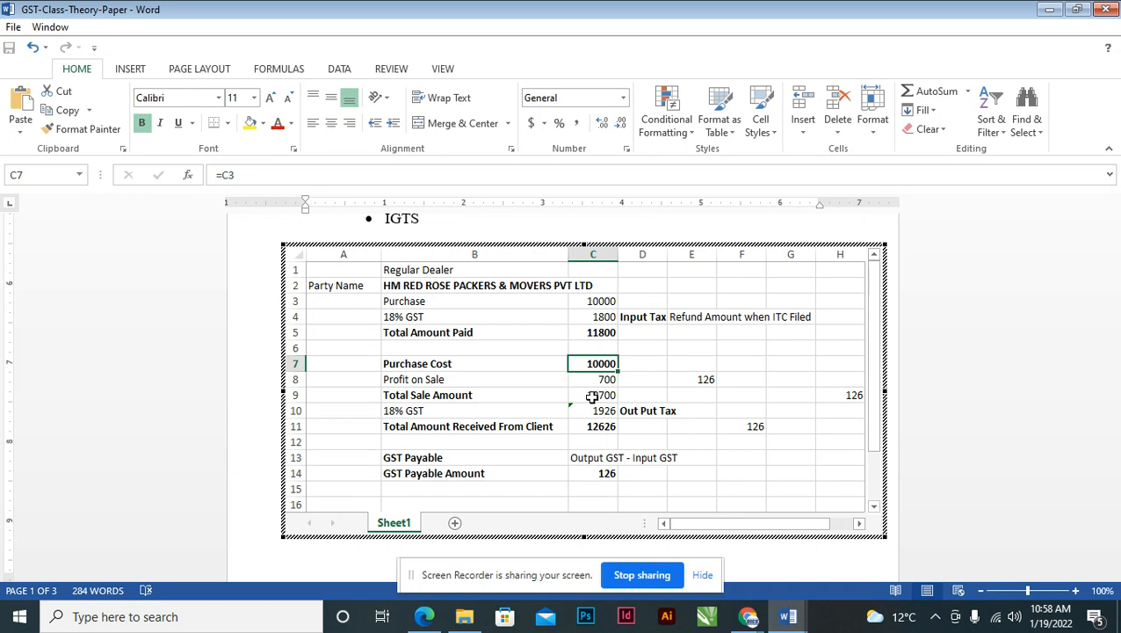
left_click(592, 381)
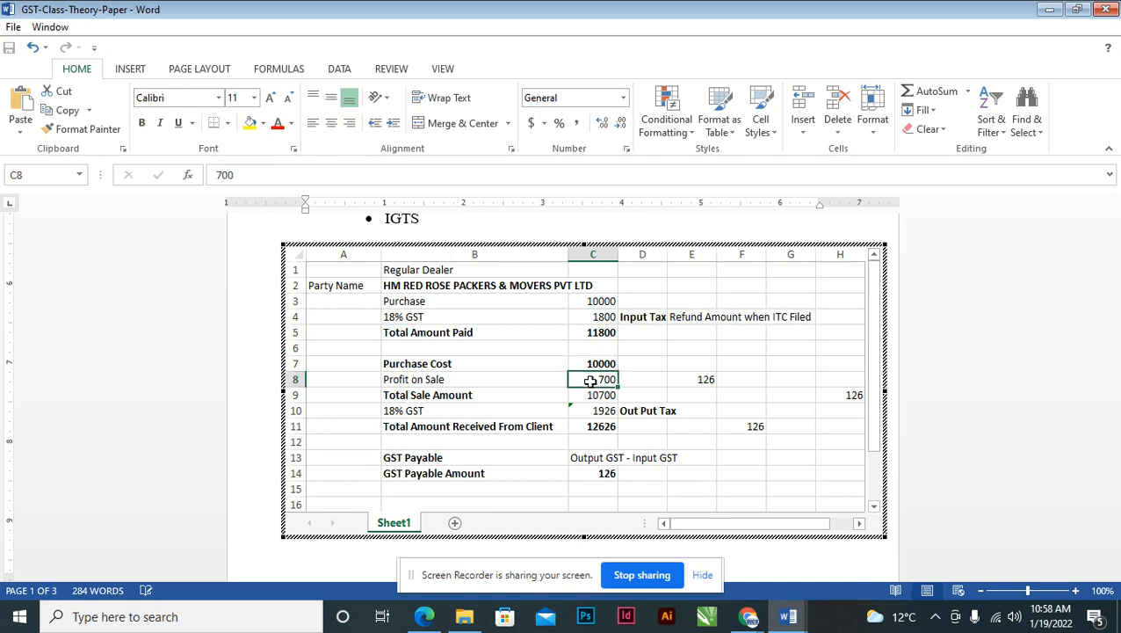
- Set Total Sale Amount in C9 to 7000 and confirm GST Payable Amount becomes -540
left_click(589, 398)
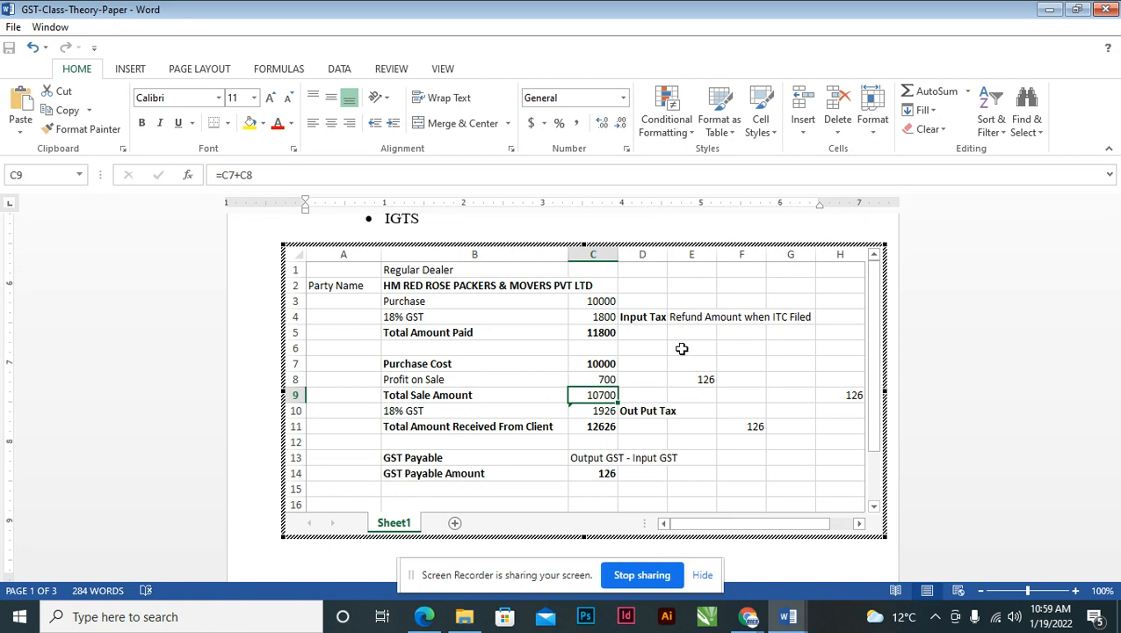
type("7")
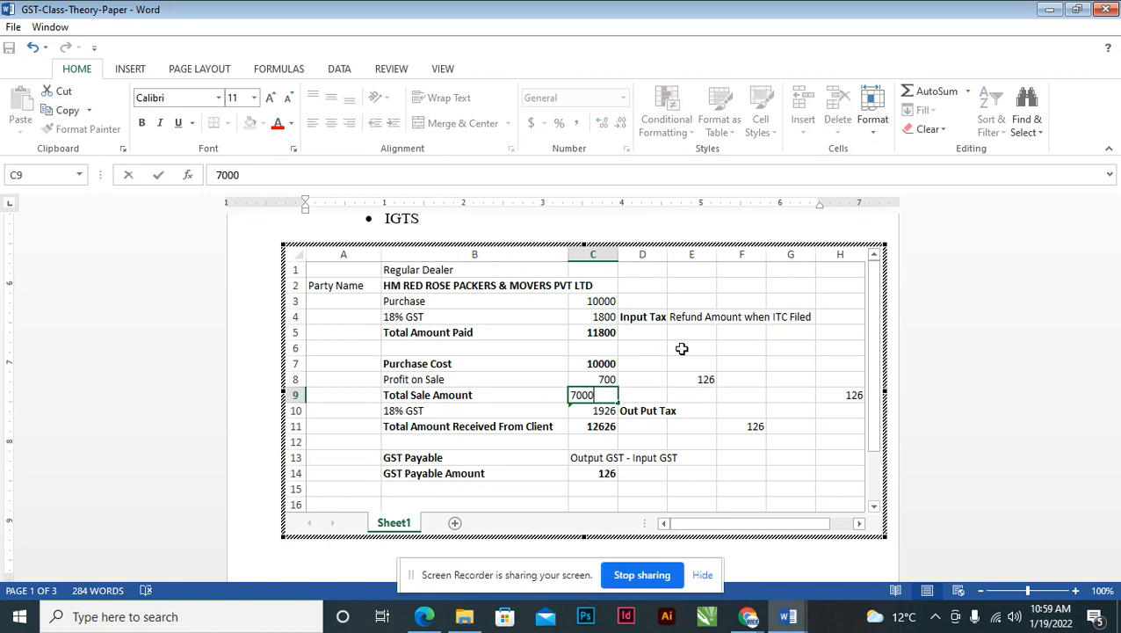
key("Return")
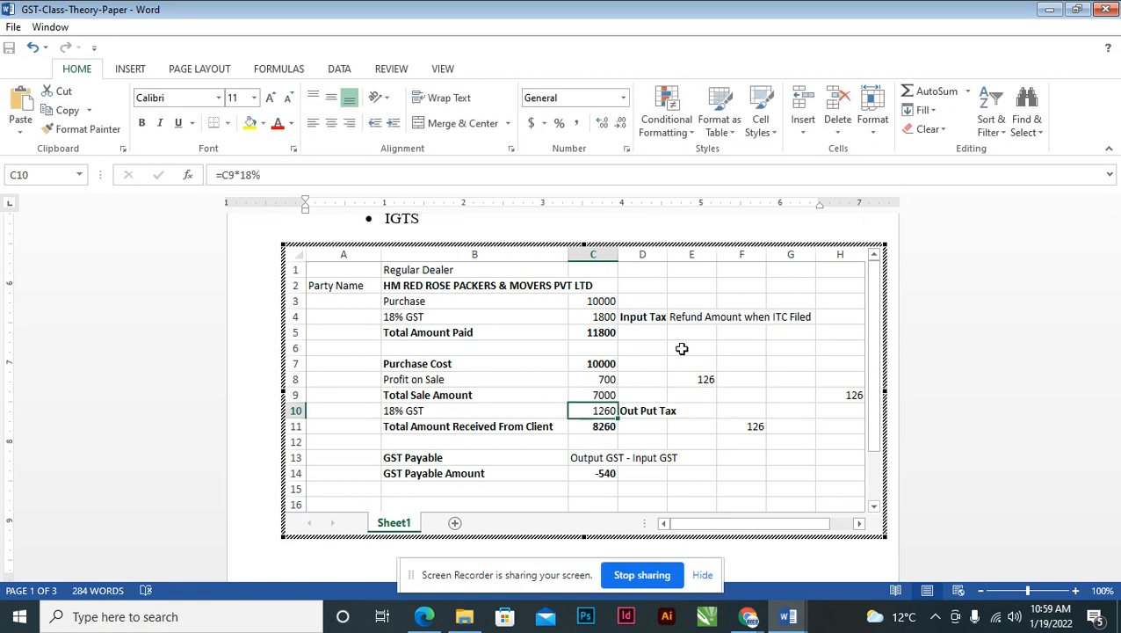
left_click(601, 474)
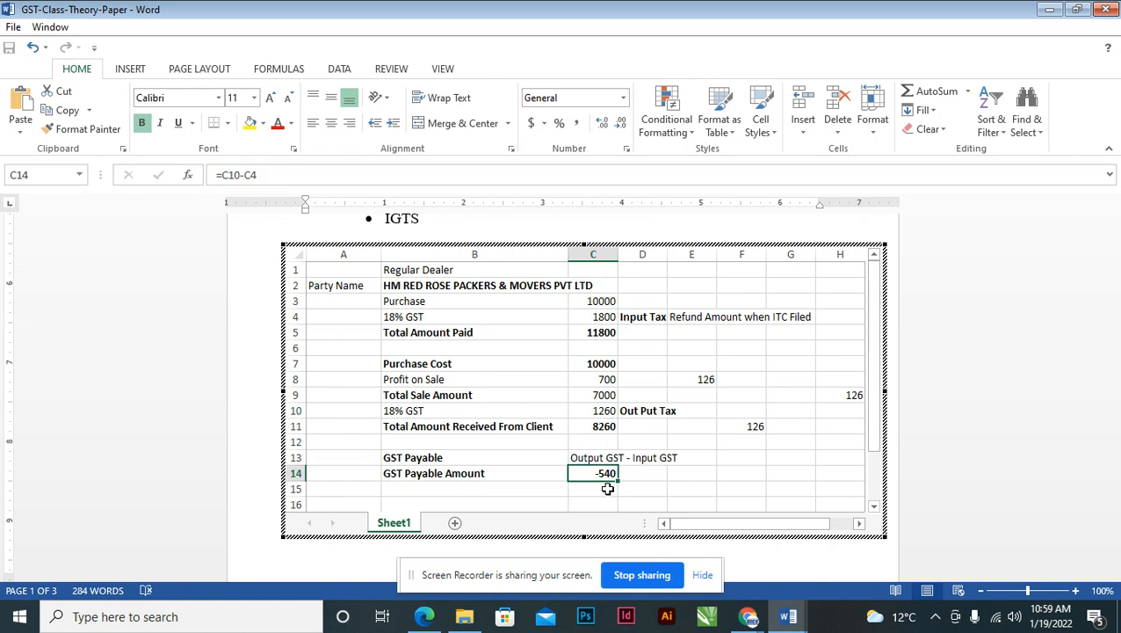
left_click(595, 489)
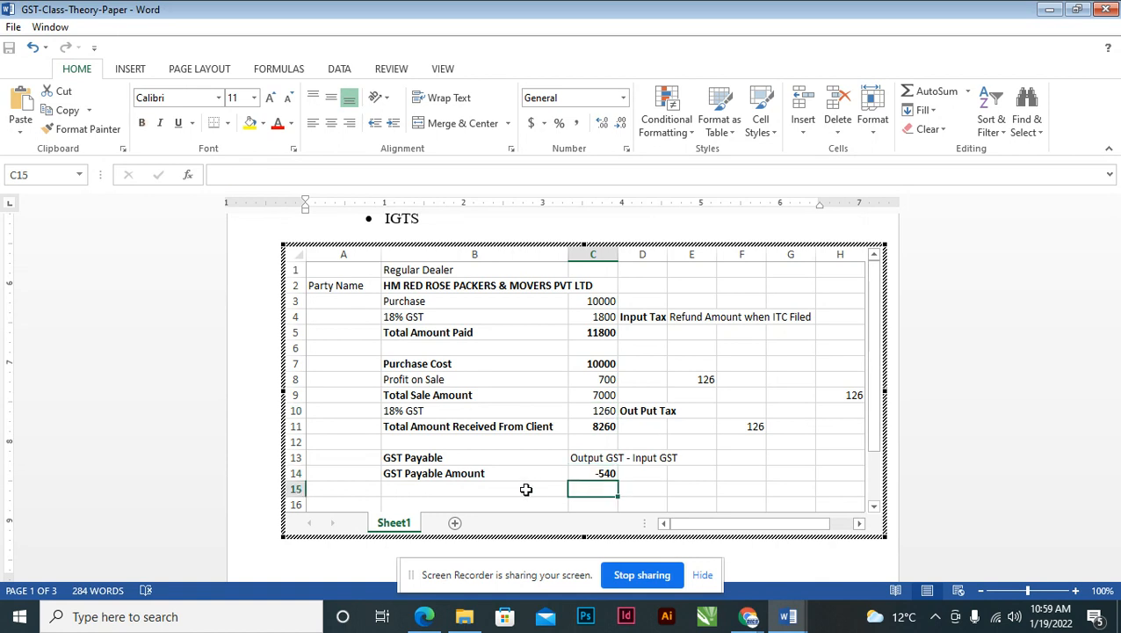
left_click(525, 489)
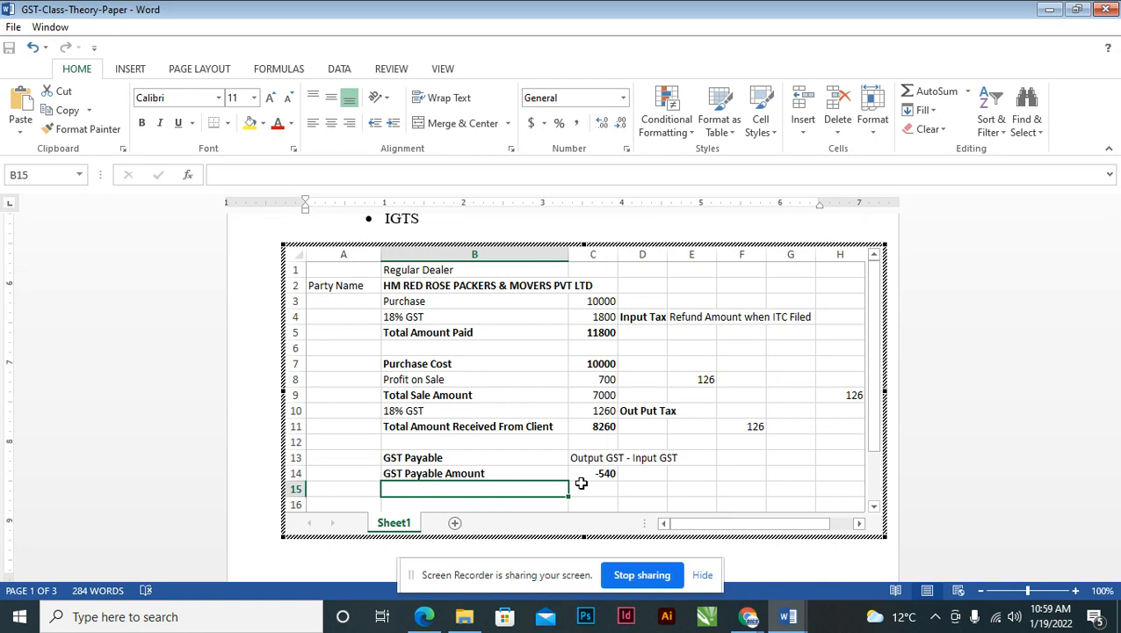
left_click_drag(431, 394, 606, 397)
left_click(603, 395)
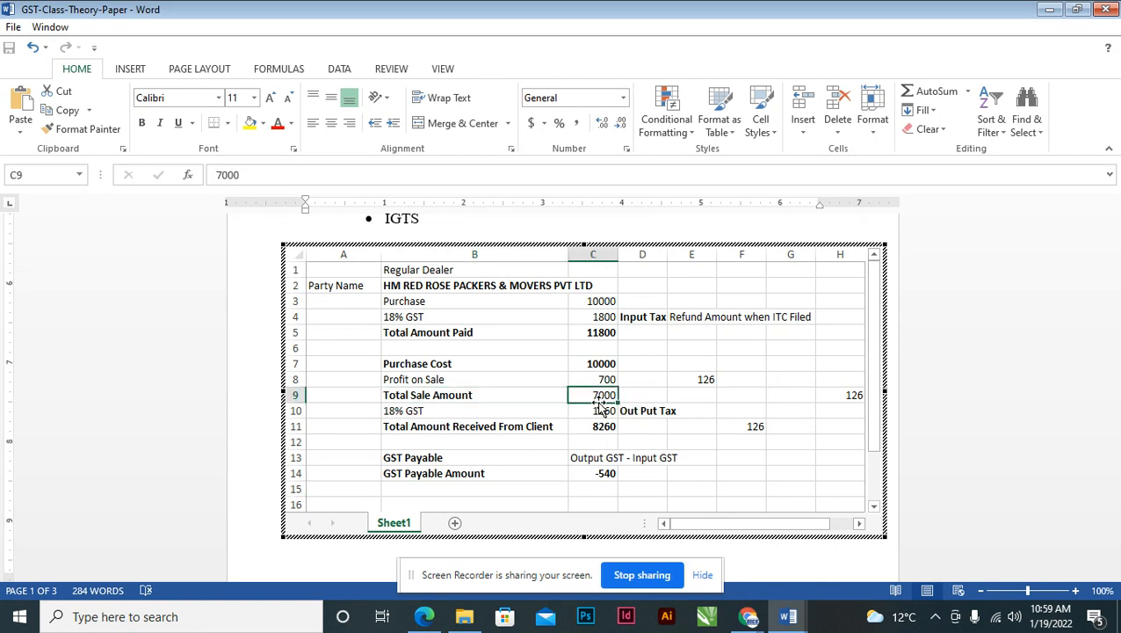
left_click(604, 482)
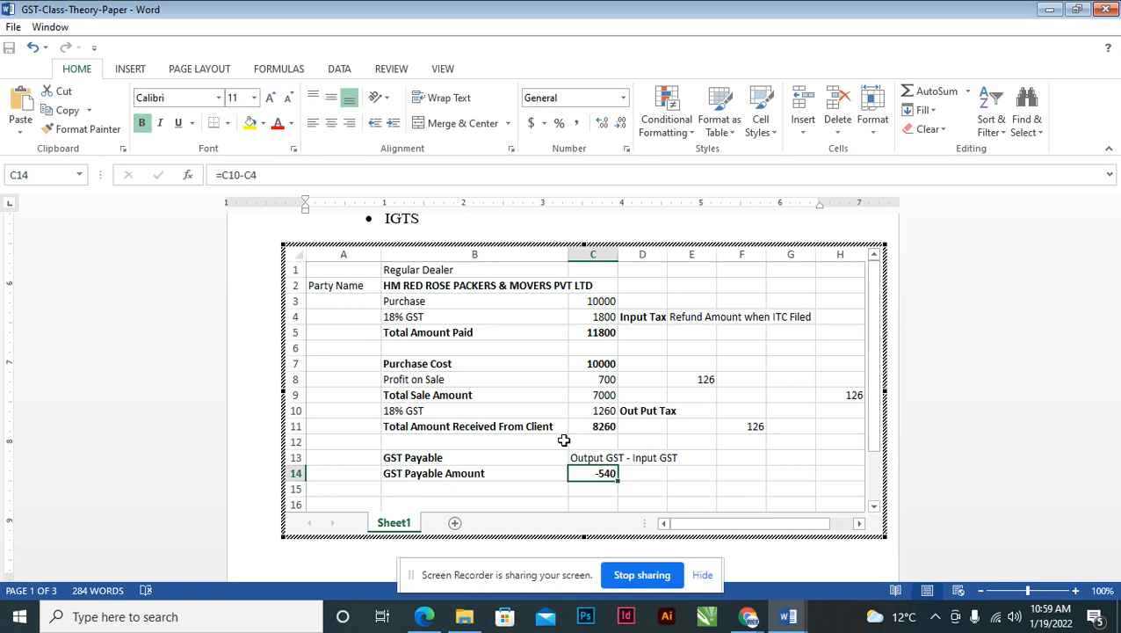
left_click(789, 616)
- Switch to the question paper, glance at Tally_Doc_1.pdf, then return to the question paper
left_click(737, 568)
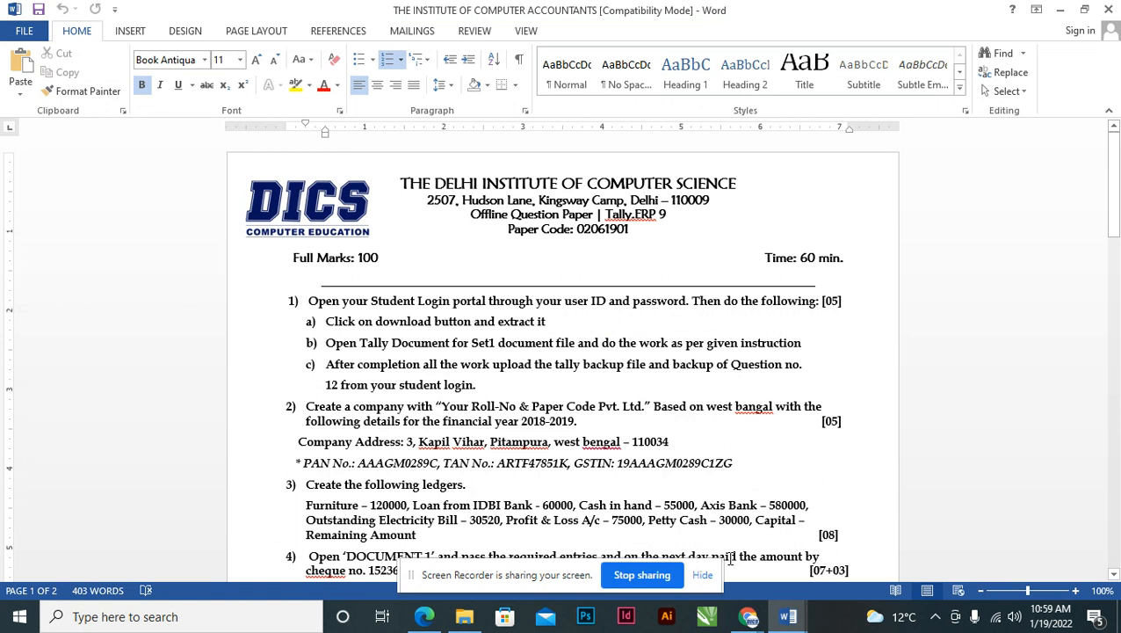
left_click(422, 619)
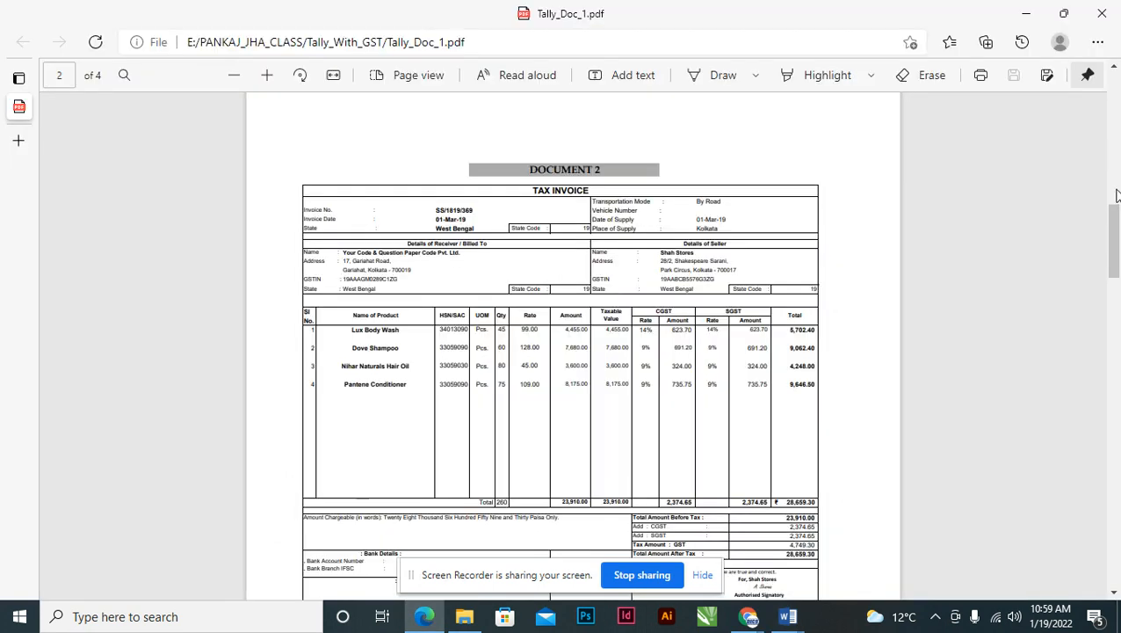
left_click_drag(1116, 213, 1120, 88)
key("alt+Tab")
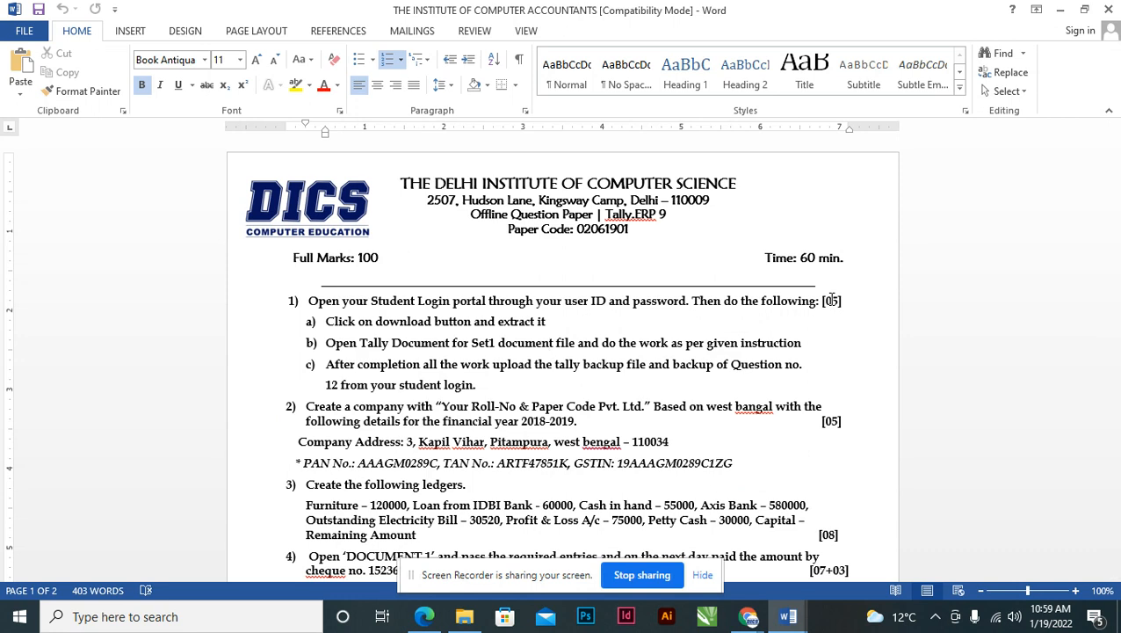
- Launch Tally.ERP 9 and choose Work in Educational Mode
left_click(128, 617)
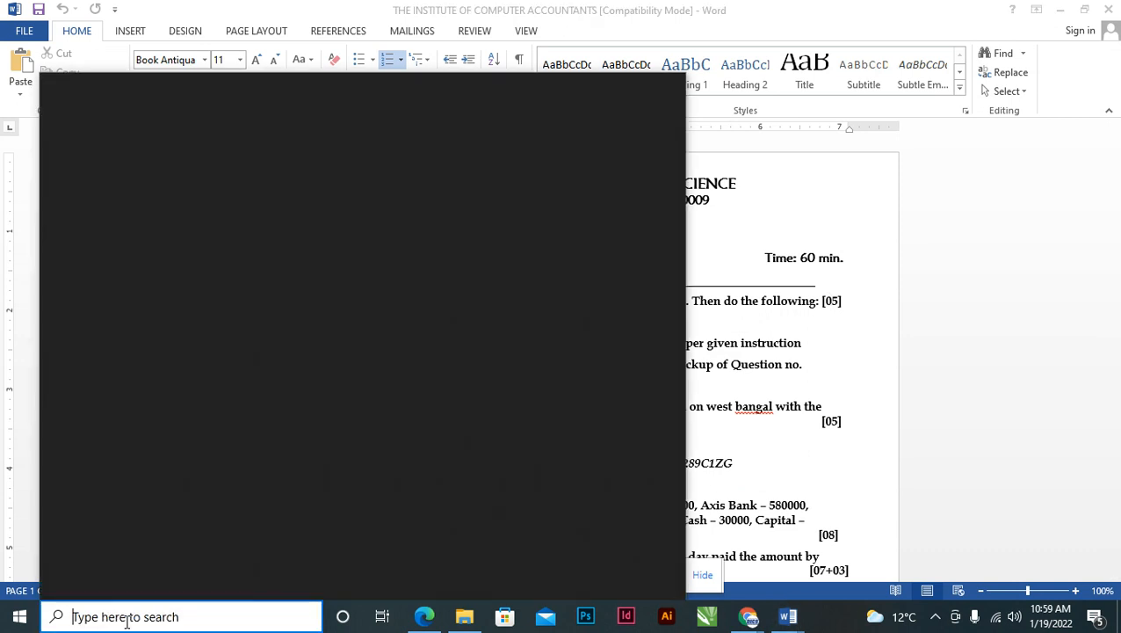
type("tall")
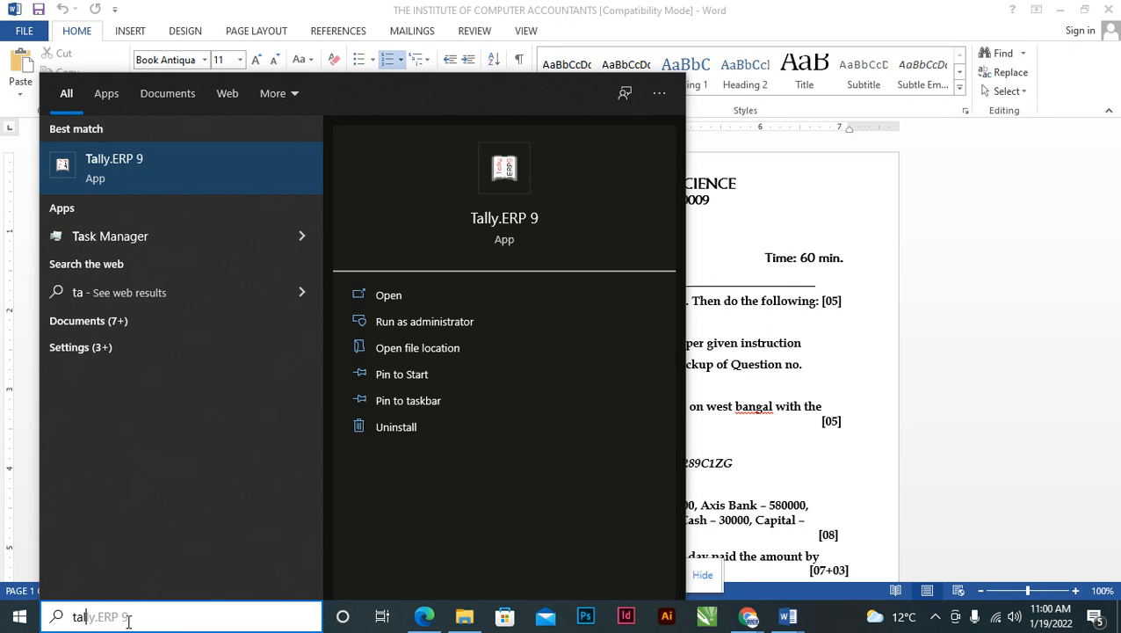
left_click(148, 185)
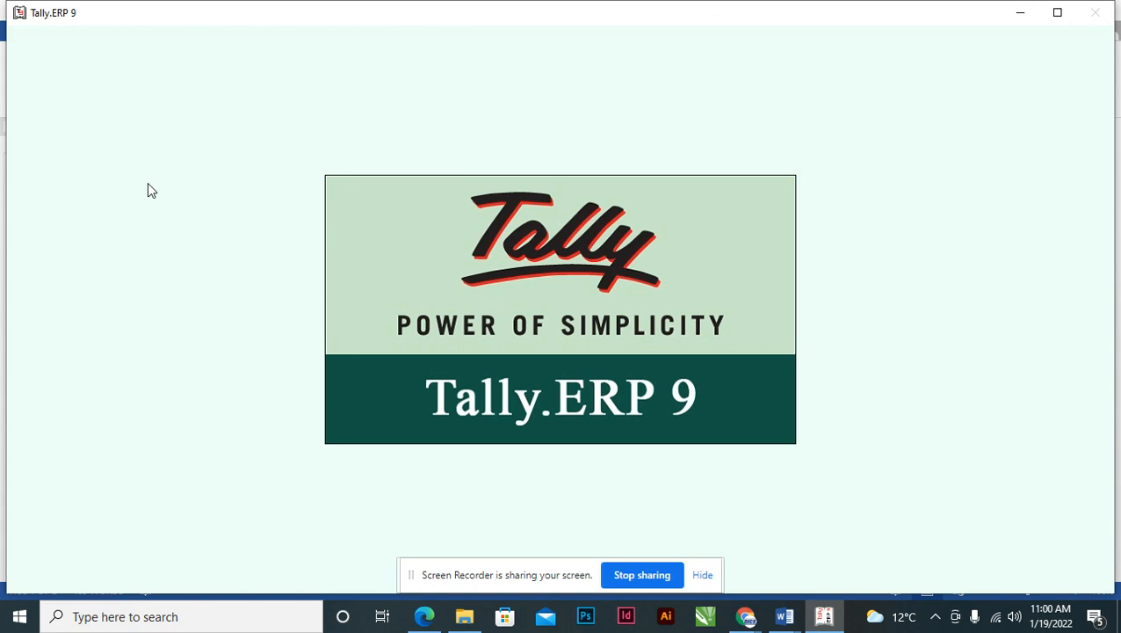
key("Down")
key("Down")
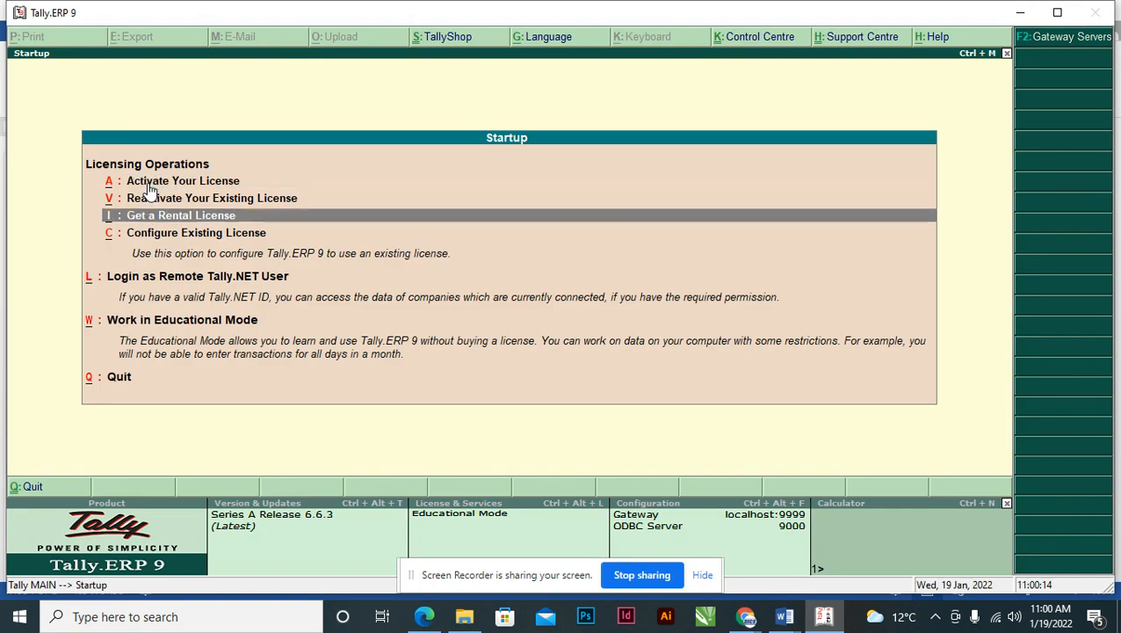
key("Down")
key("Down")
key("Down")
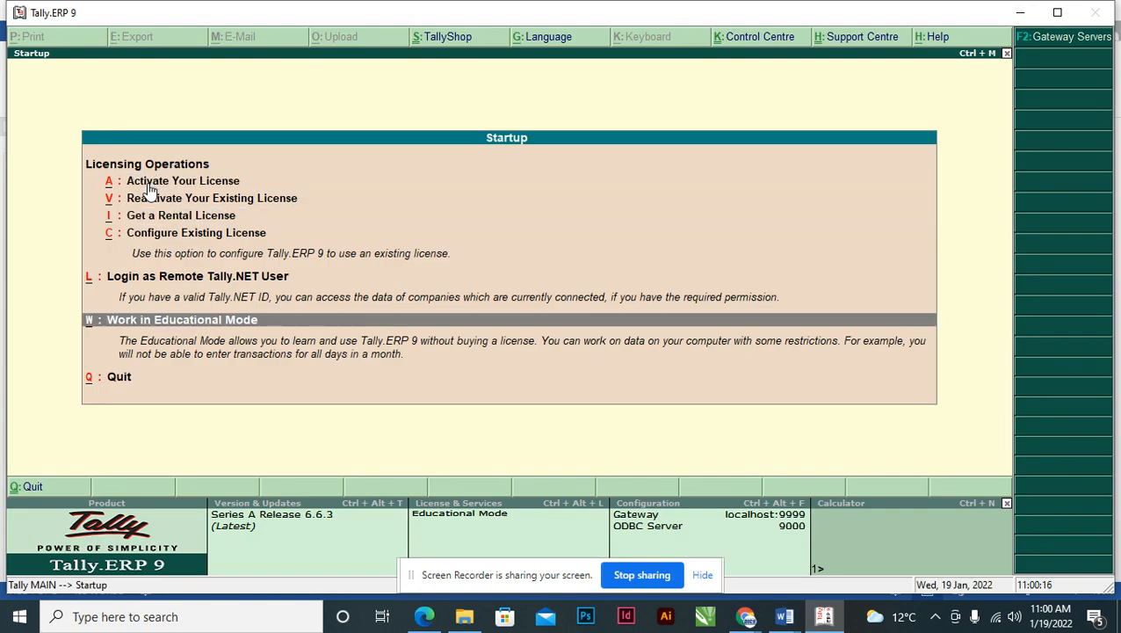
key("Return")
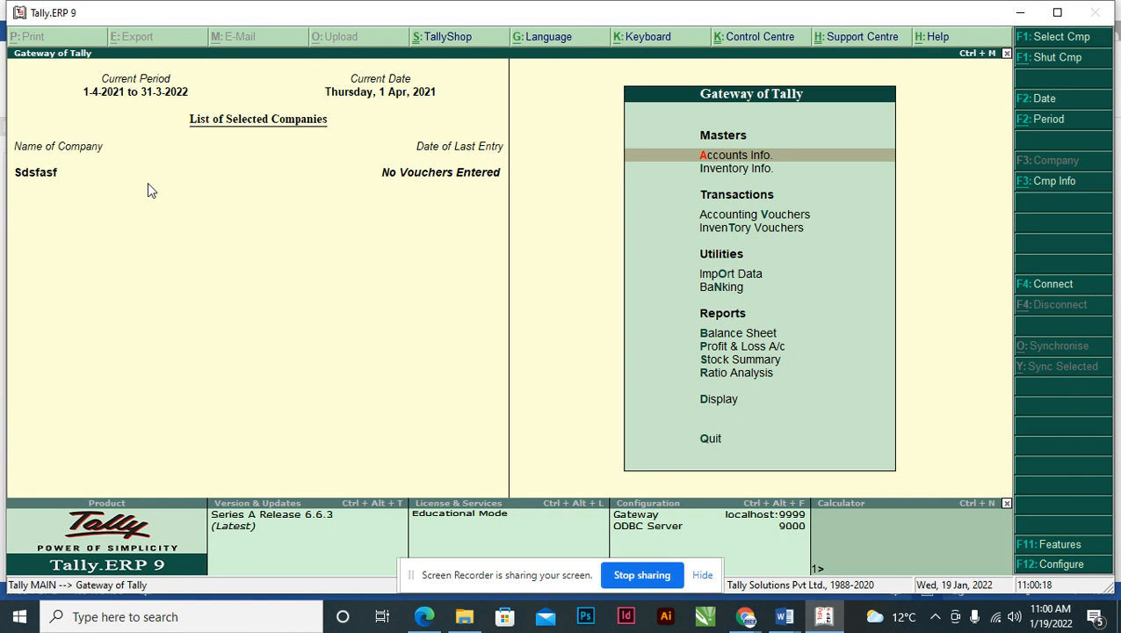
- Open the Create Company form from Company Info (Alt+F3)
key("alt+F3")
key("Down")
key("Down")
key("Down")
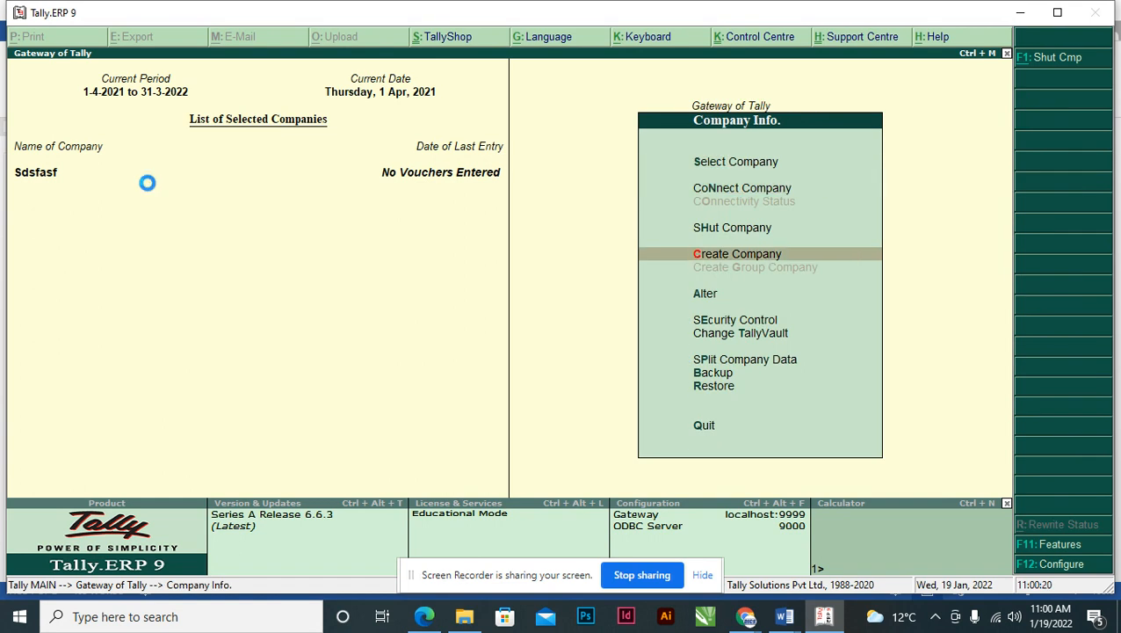
key("Return")
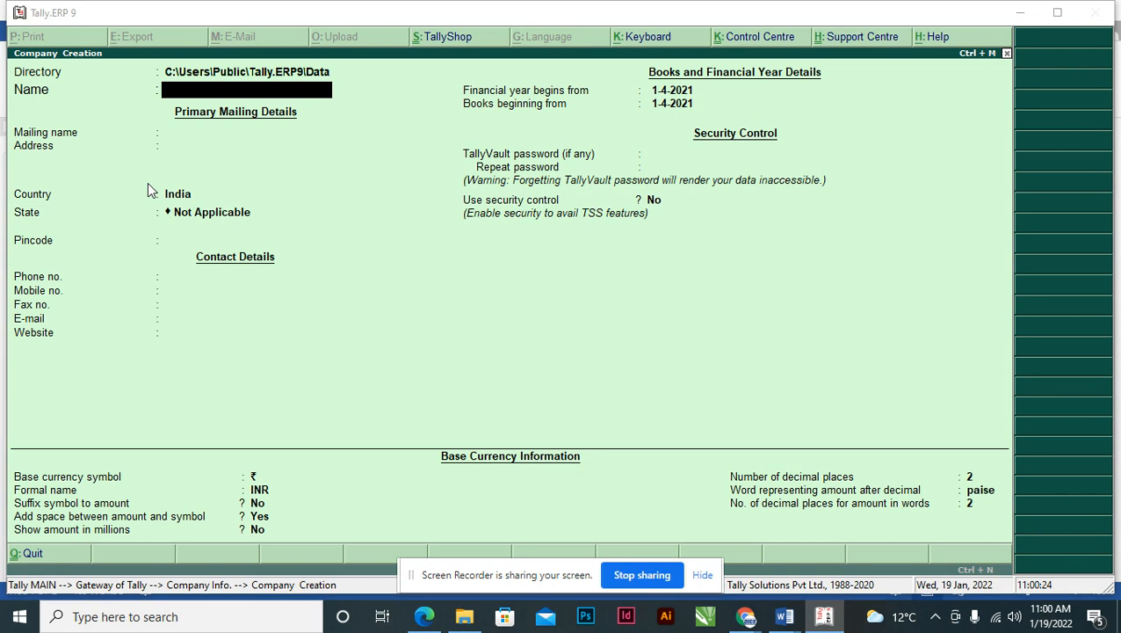
key("alt+Tab")
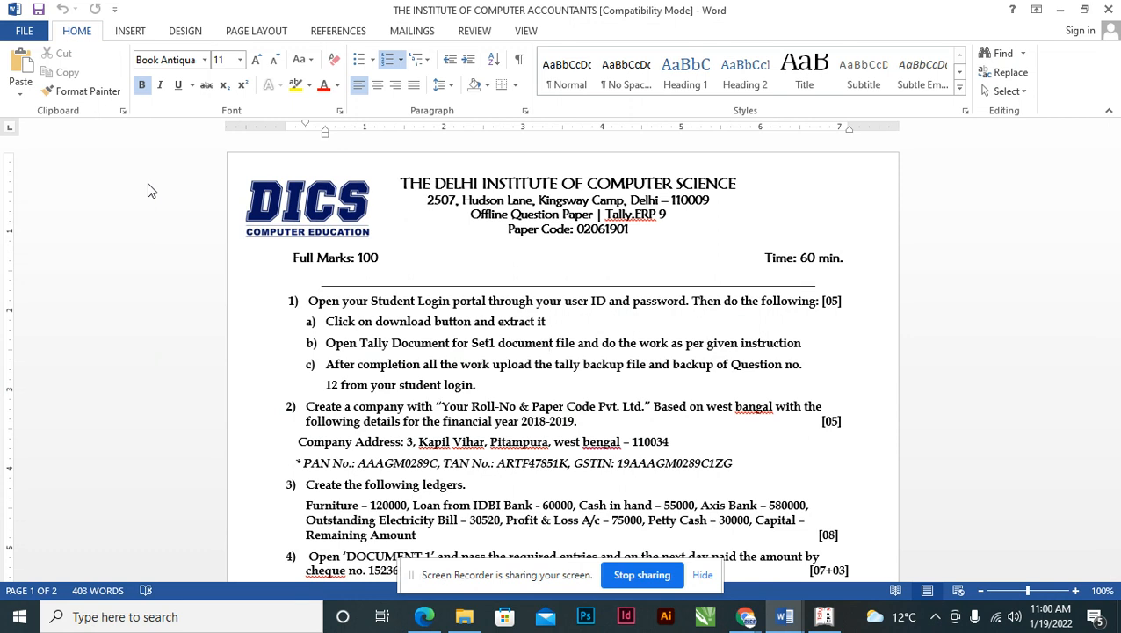
key("alt+Tab")
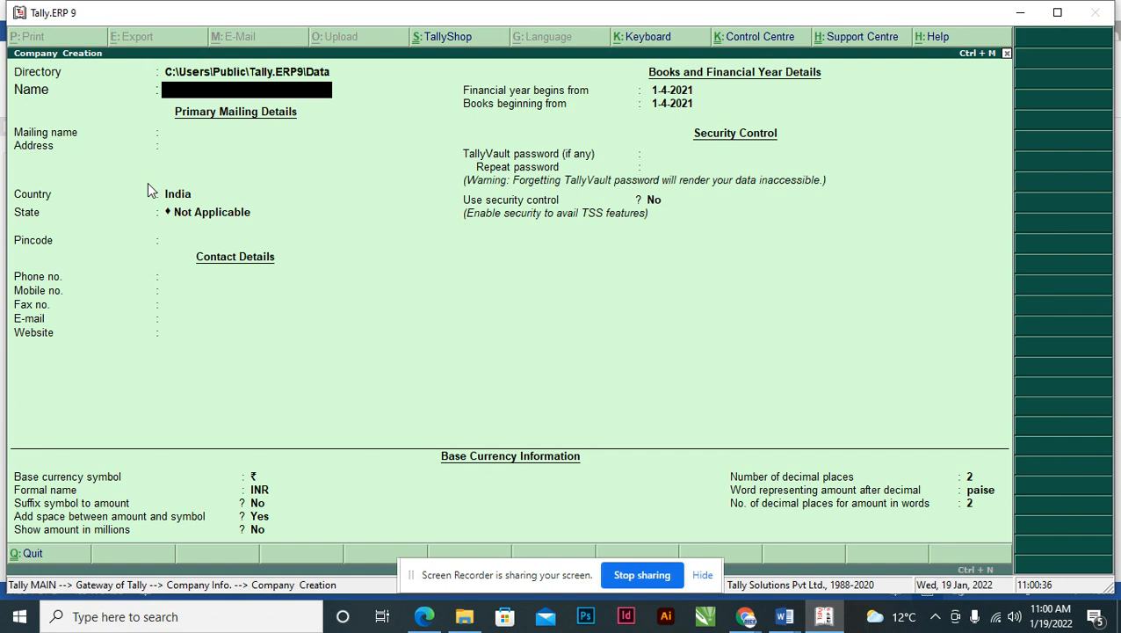
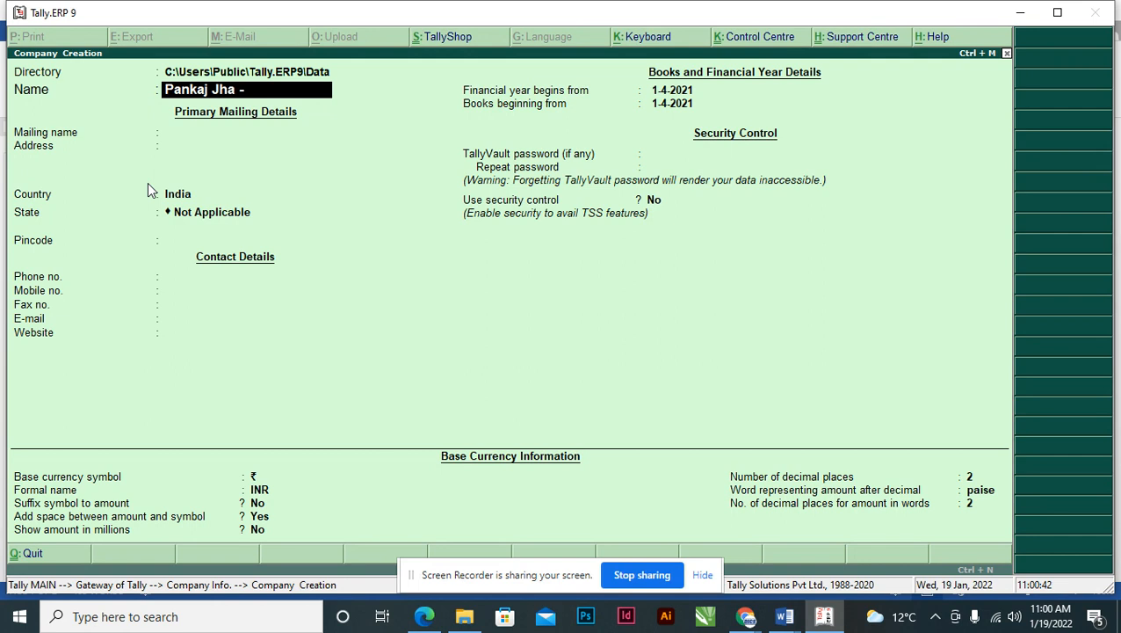
key("alt+Tab")
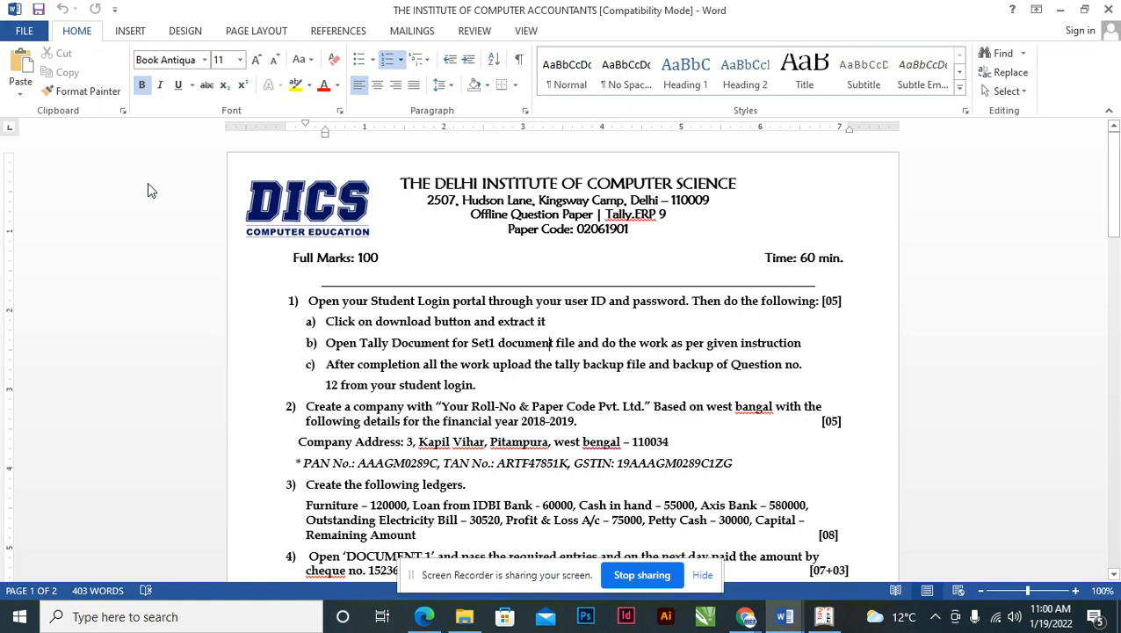
key("alt+Tab")
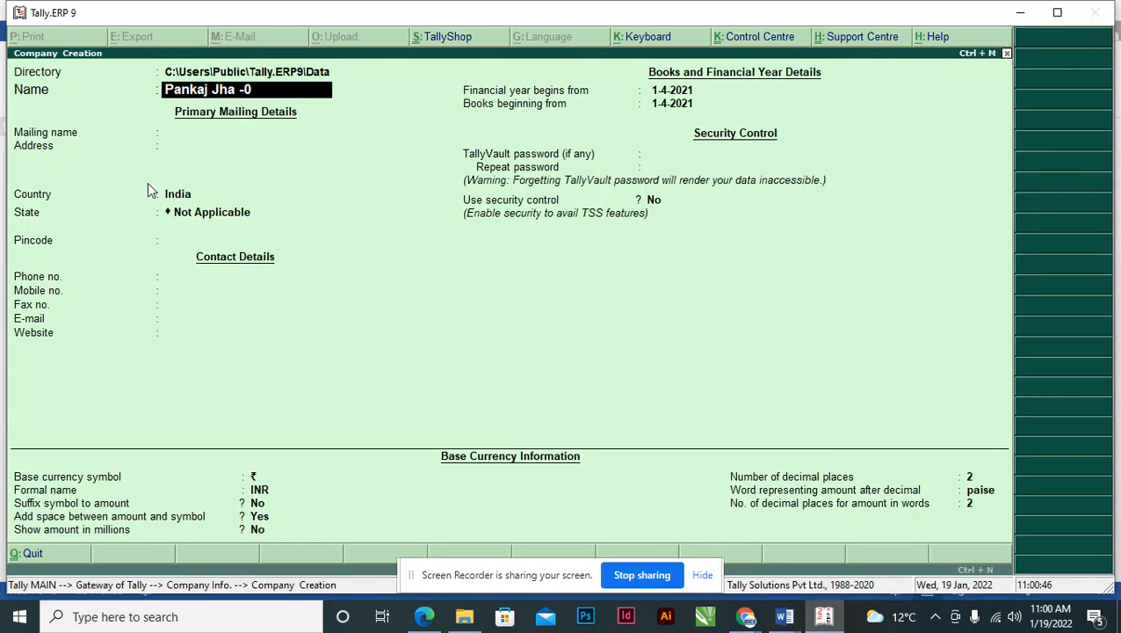
key("alt+Tab")
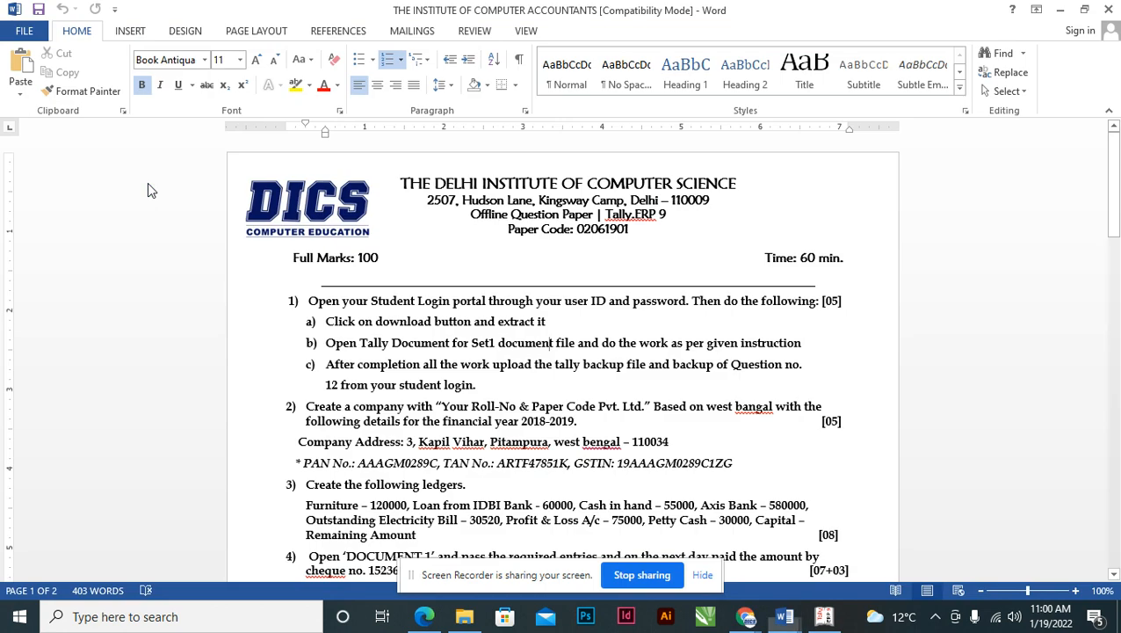
key("alt+Tab")
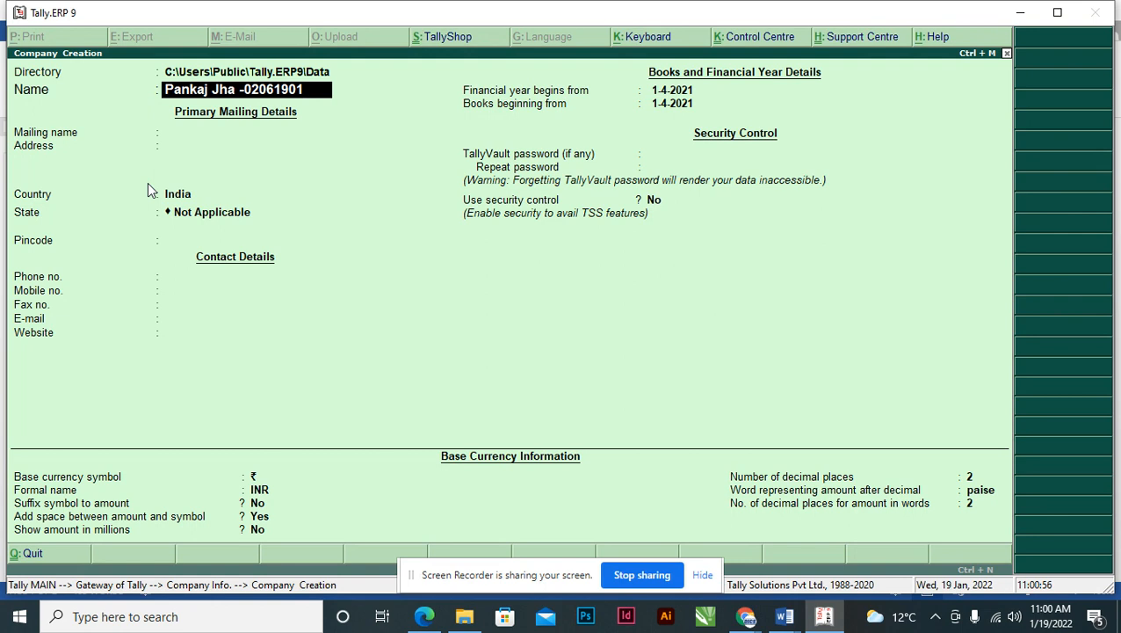
type("Pvt Ltd")
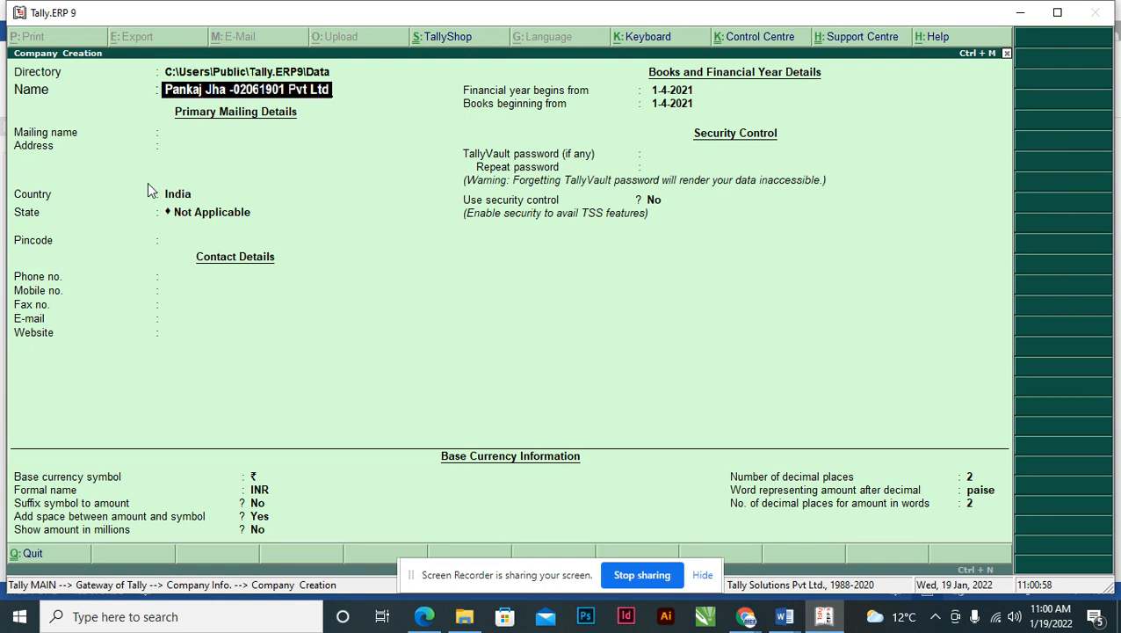
key("Return")
key("Return")
key("Return")
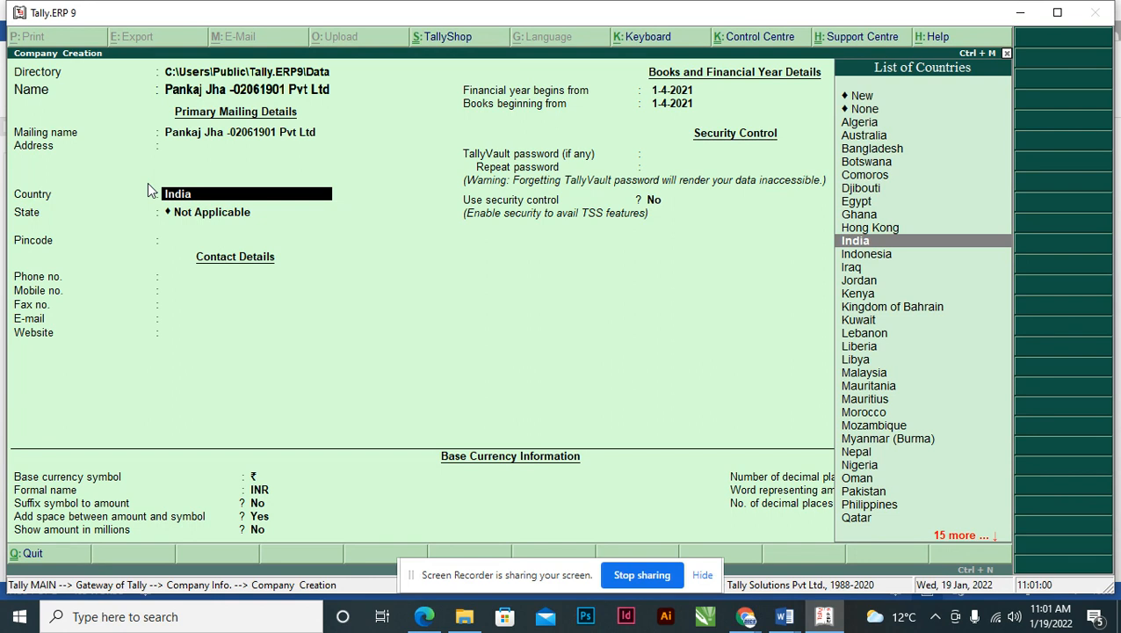
key("alt+Tab")
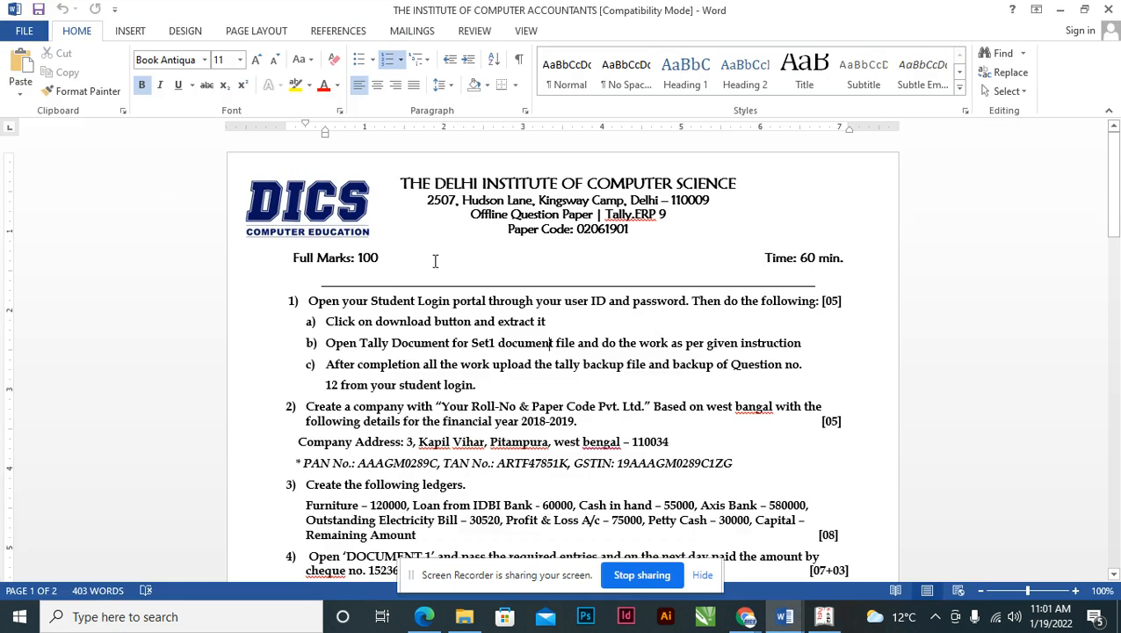
- Switch to GST-Class-Theory-Paper and exit the embedded sheet to view the -540 payable table
scroll(521, 408, "down", 1)
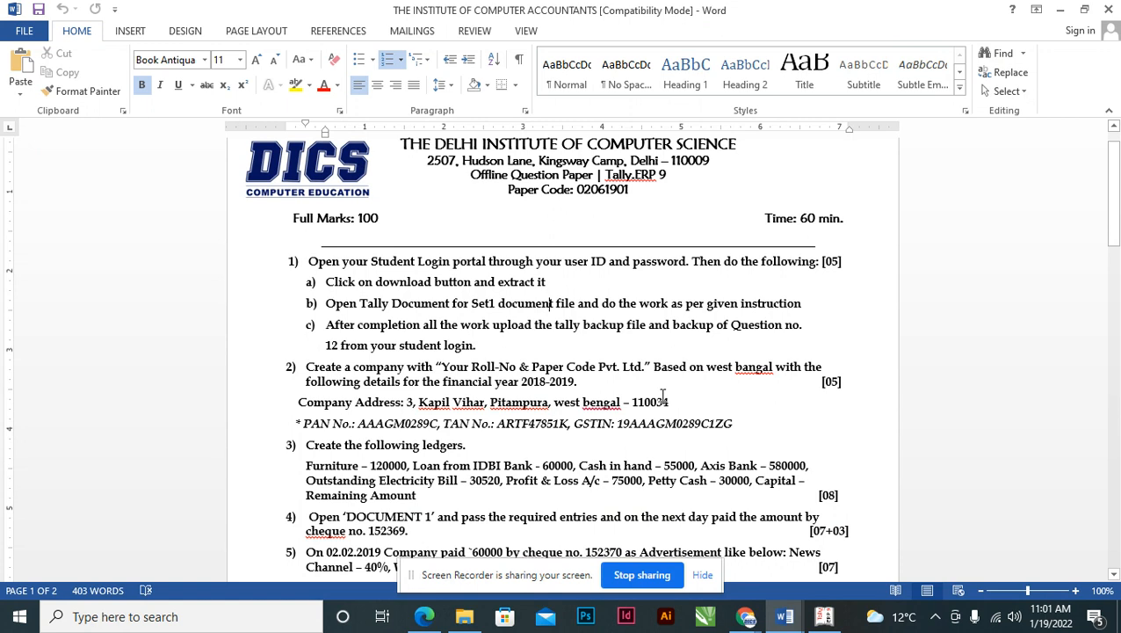
left_click(789, 619)
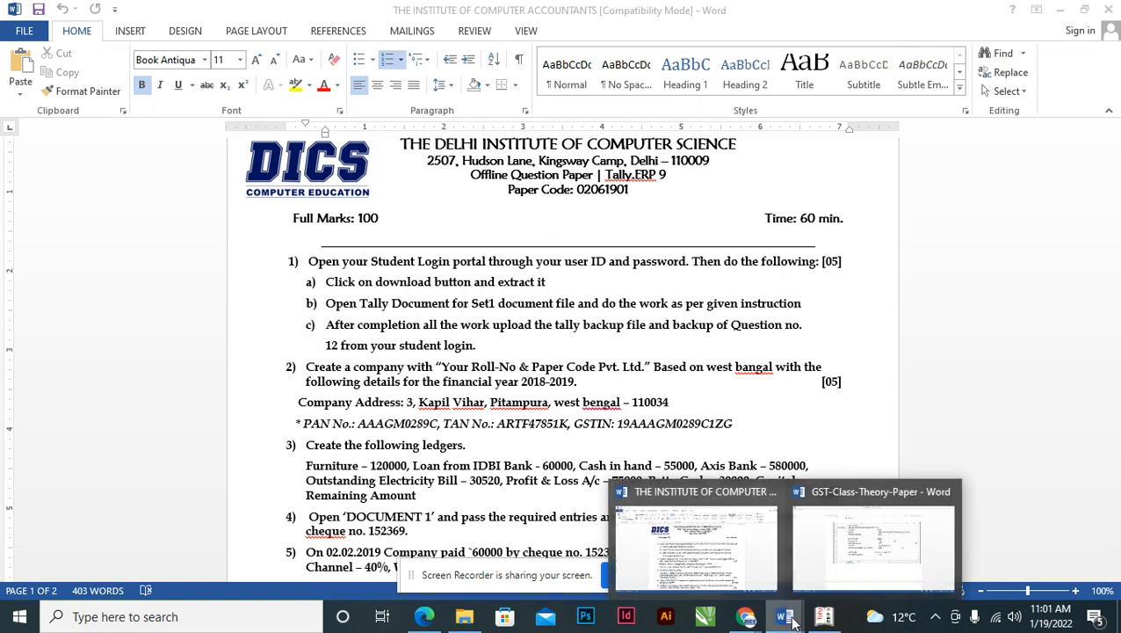
left_click(871, 540)
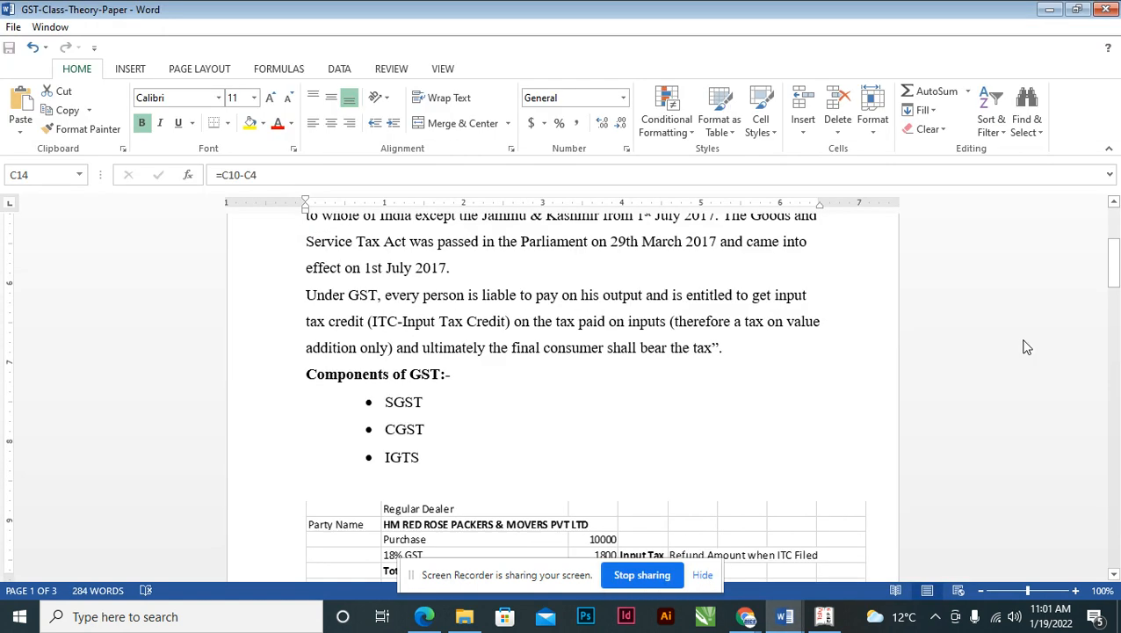
left_click_drag(1115, 270, 1114, 285)
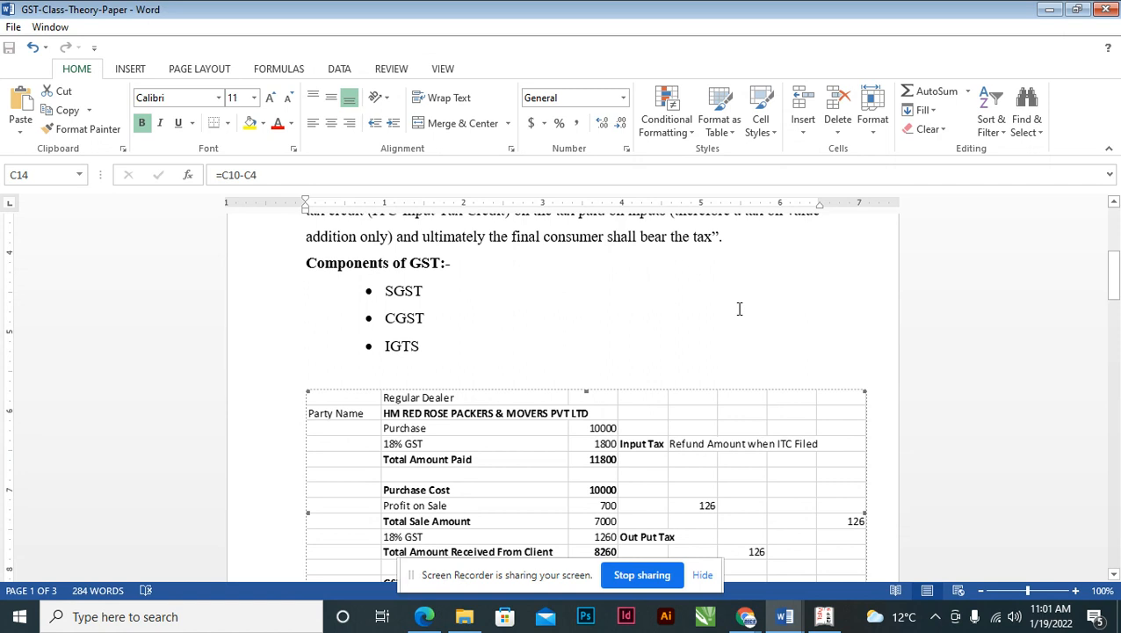
left_click(397, 292)
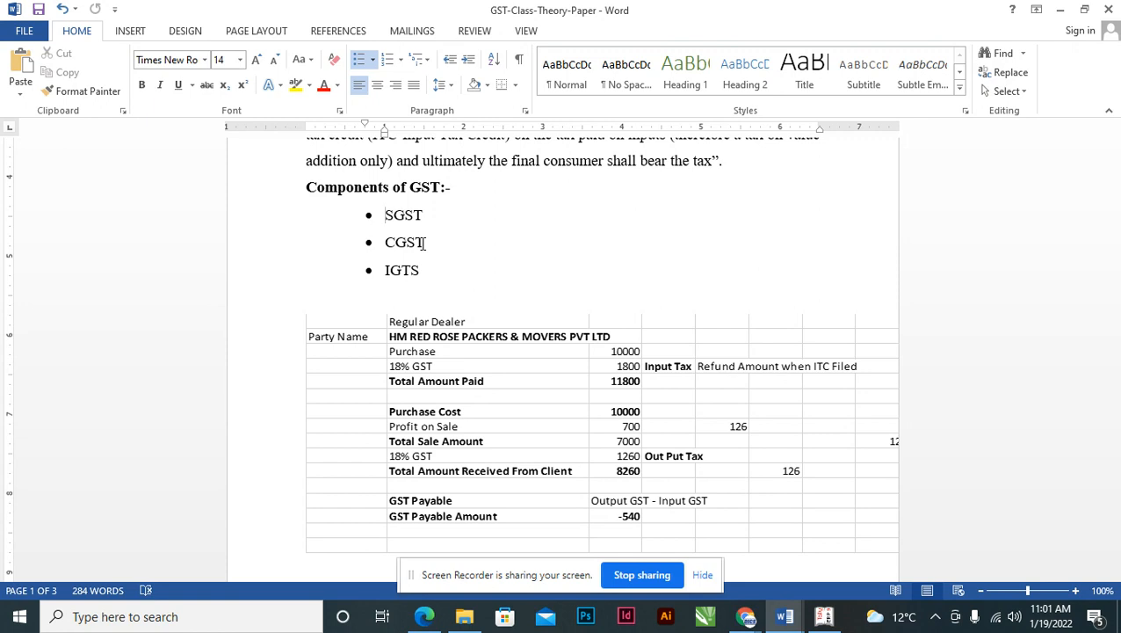
- Bring up the Tally_Doc_1.pdf money receipt in Edge and zoom in on it
key("alt+Tab")
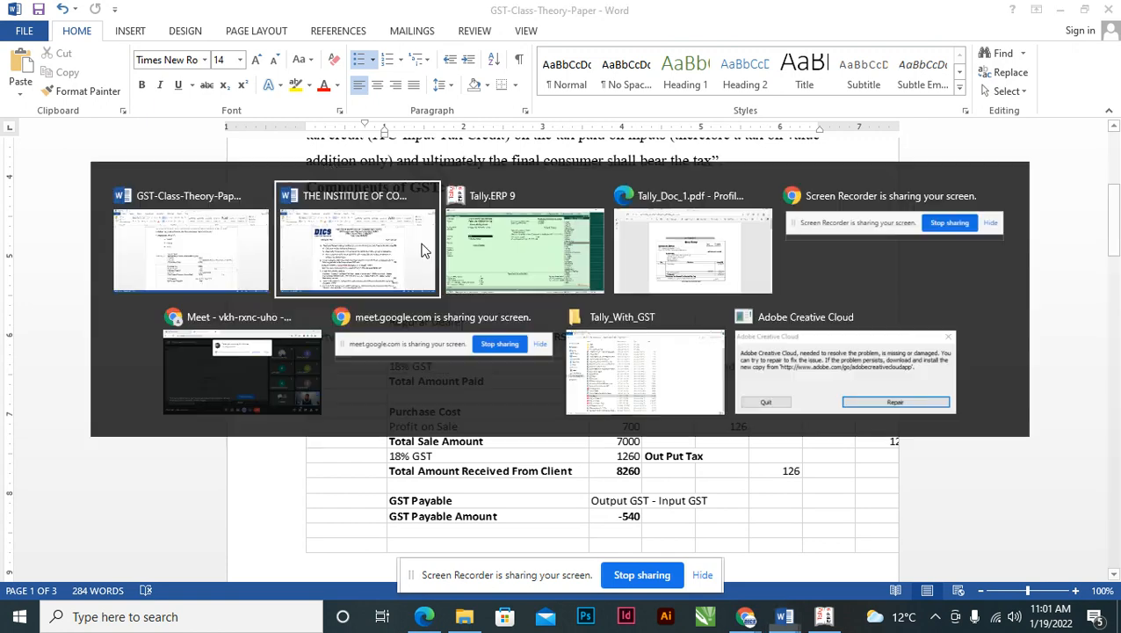
key("alt+Tab")
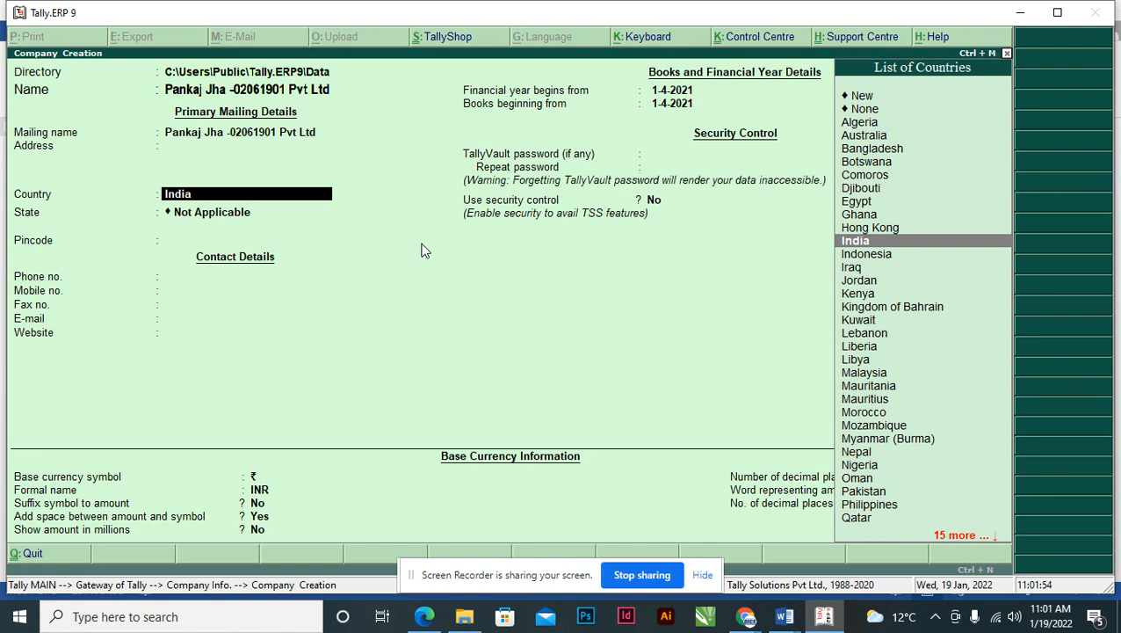
left_click(425, 617)
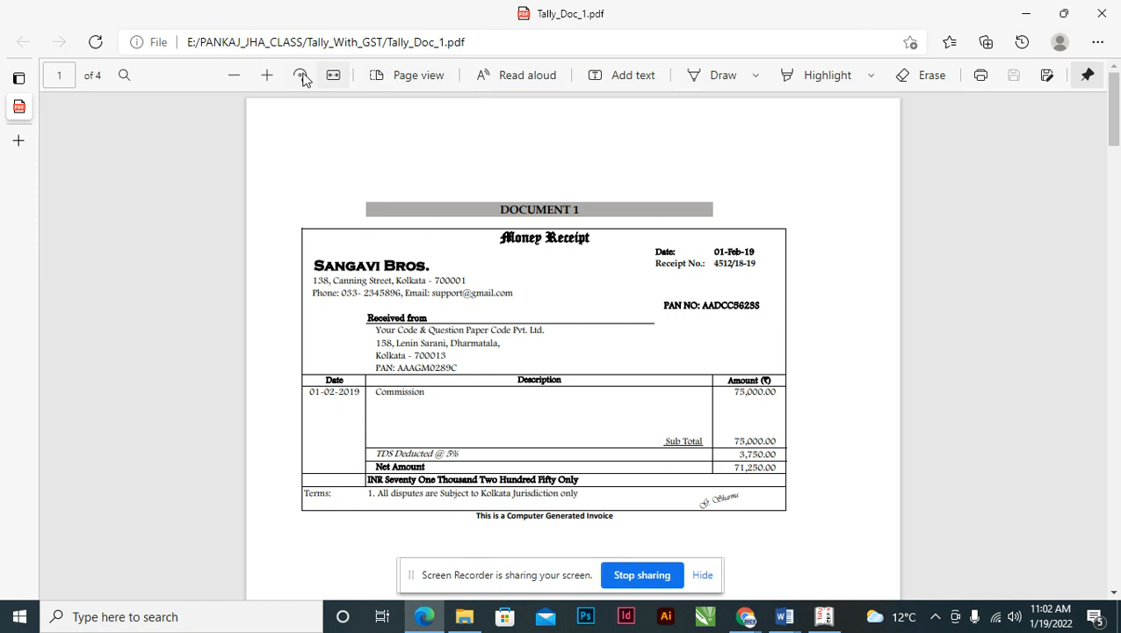
left_click(267, 75)
left_click(267, 74)
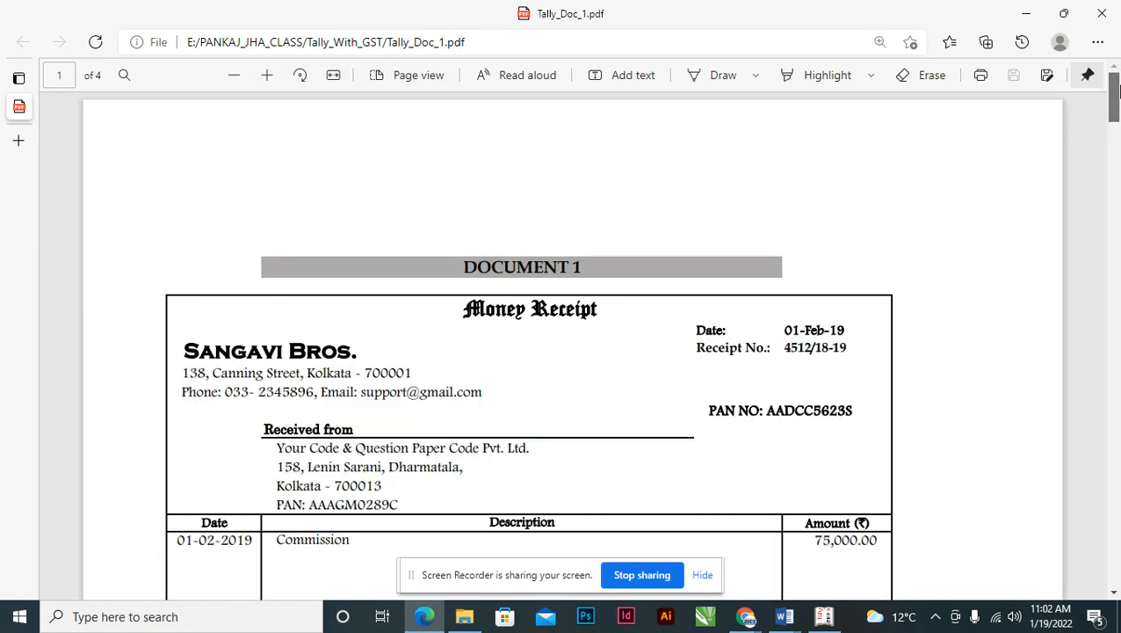
scroll(489, 263, "down", 2)
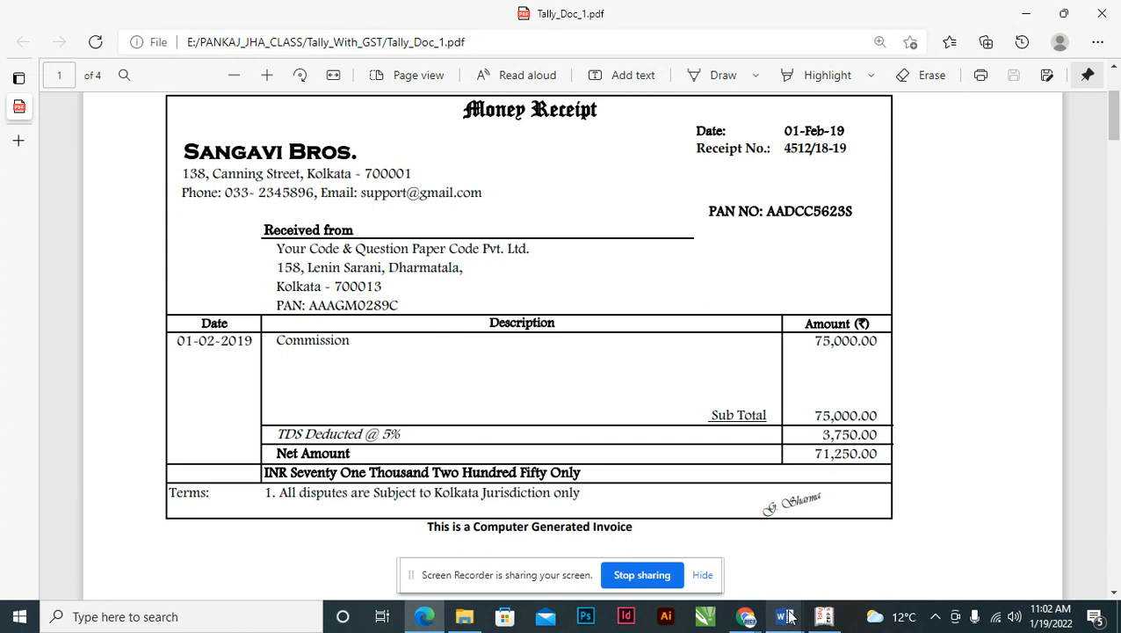
- Select the company address line in question 2 of the question paper
mouse_move(784, 616)
left_click(729, 557)
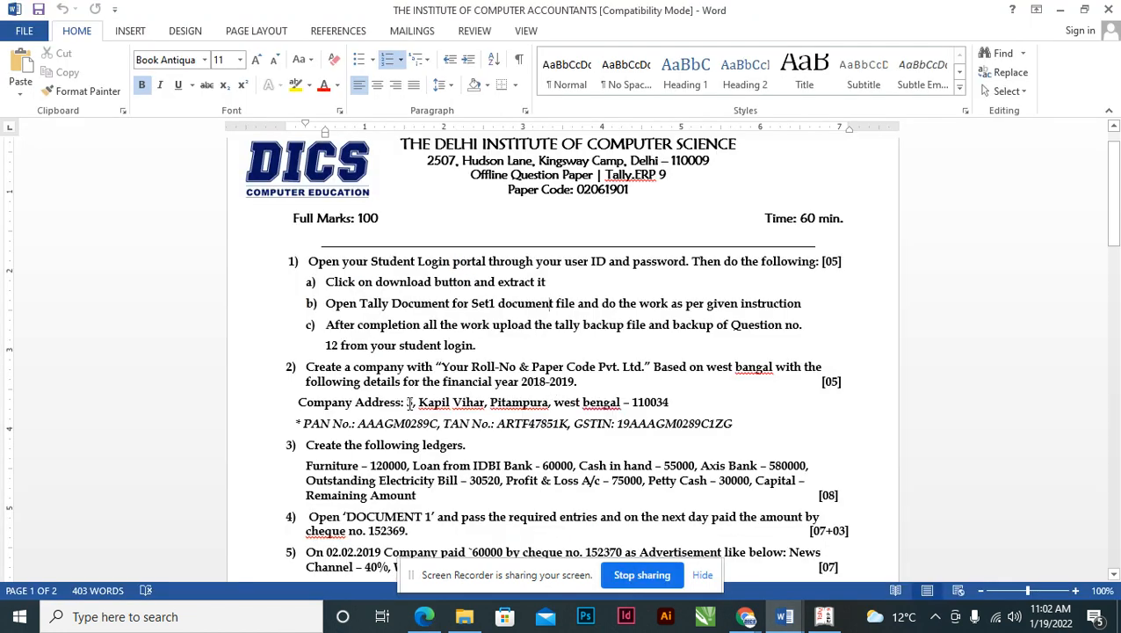
left_click_drag(406, 403, 669, 402)
left_click(668, 403)
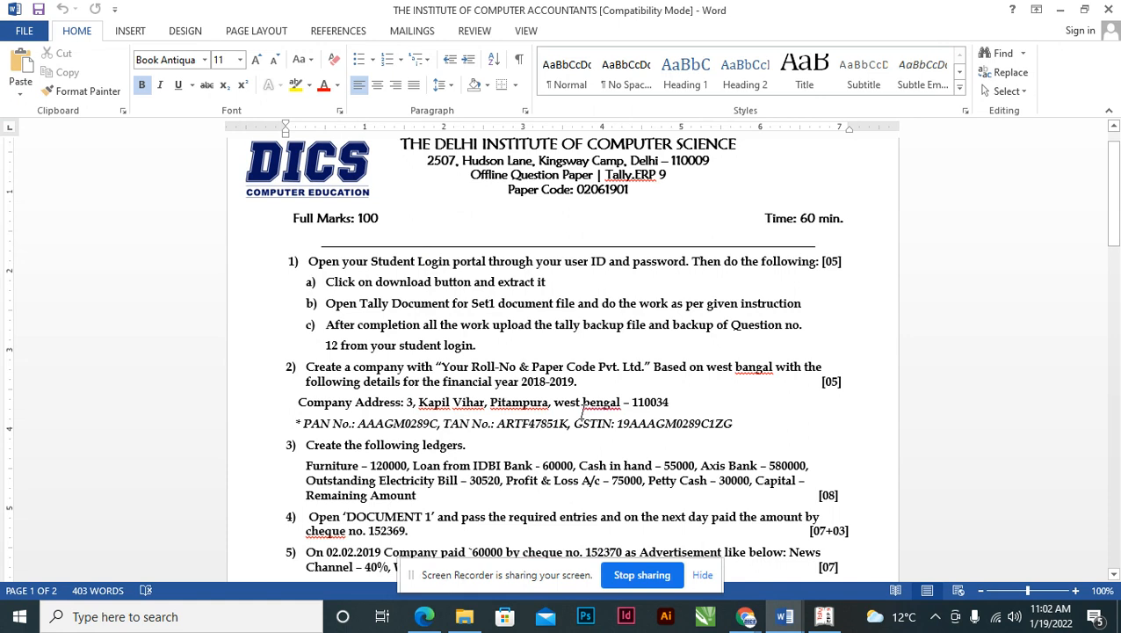
left_click_drag(407, 402, 666, 404)
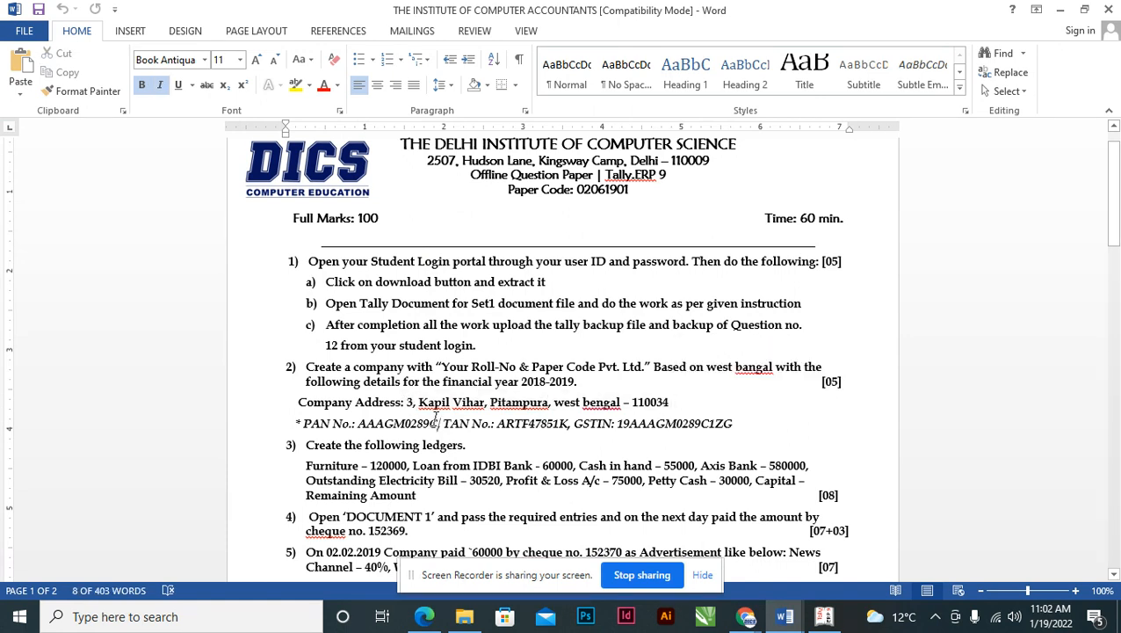
double_click(409, 402)
key("shift+End")
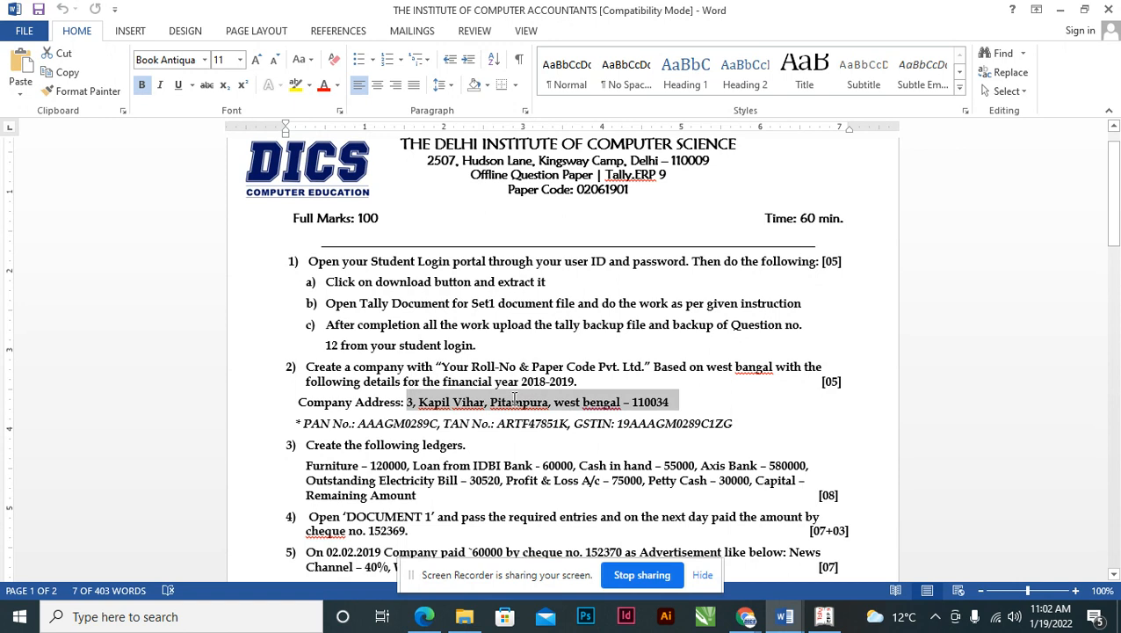
key("alt+Tab")
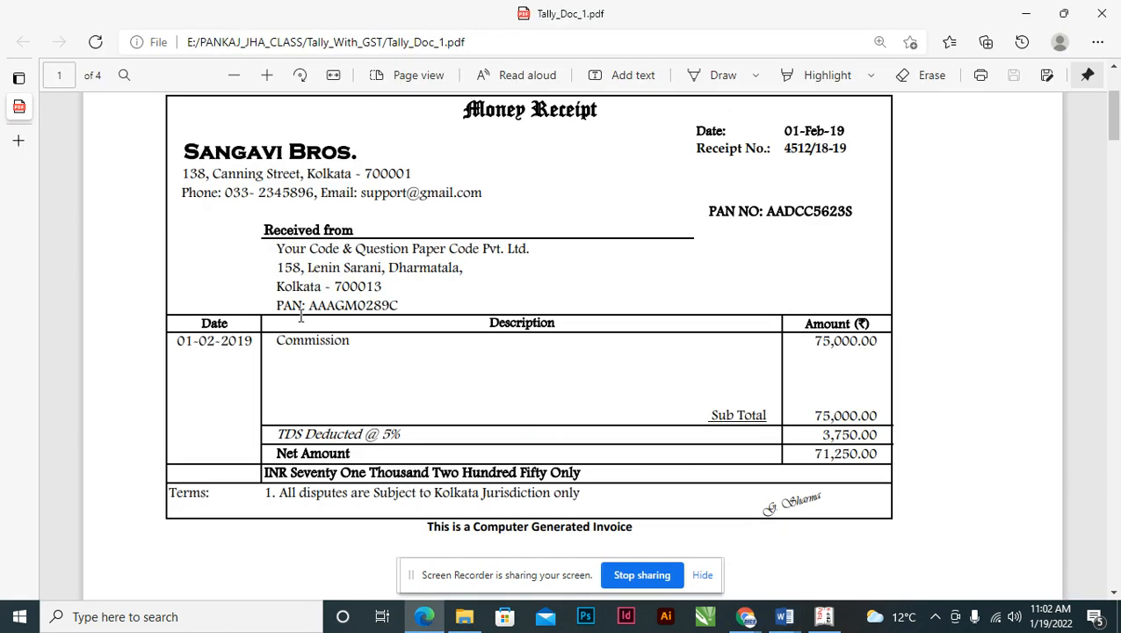
left_click(752, 612)
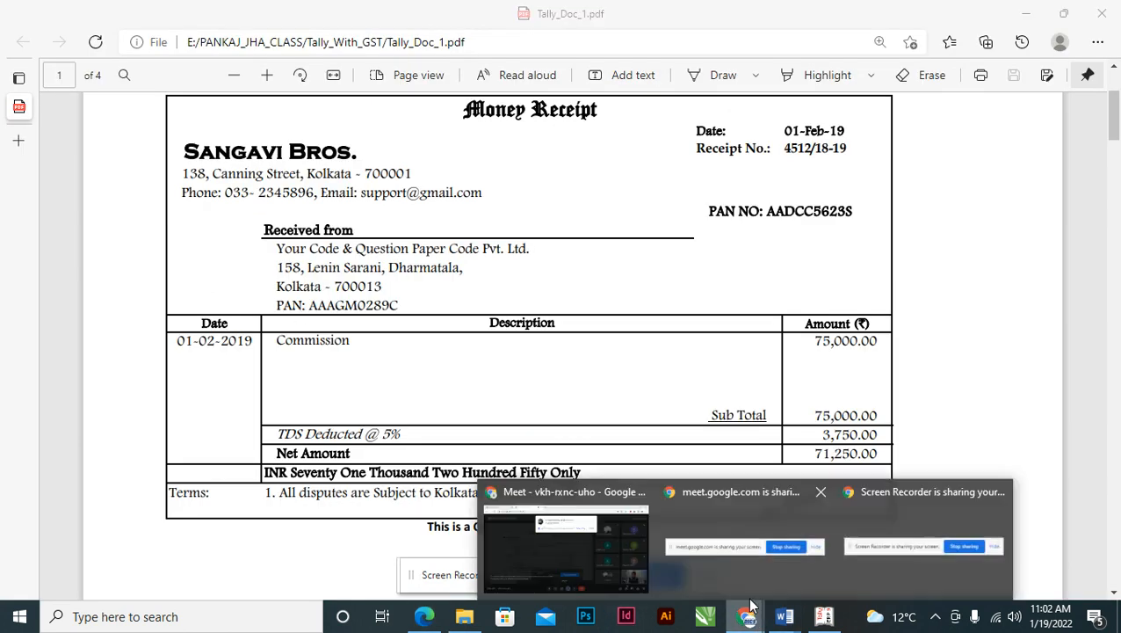
- Set country India, state West Bengal and pincode 700013 copied from the receipt
left_click(819, 616)
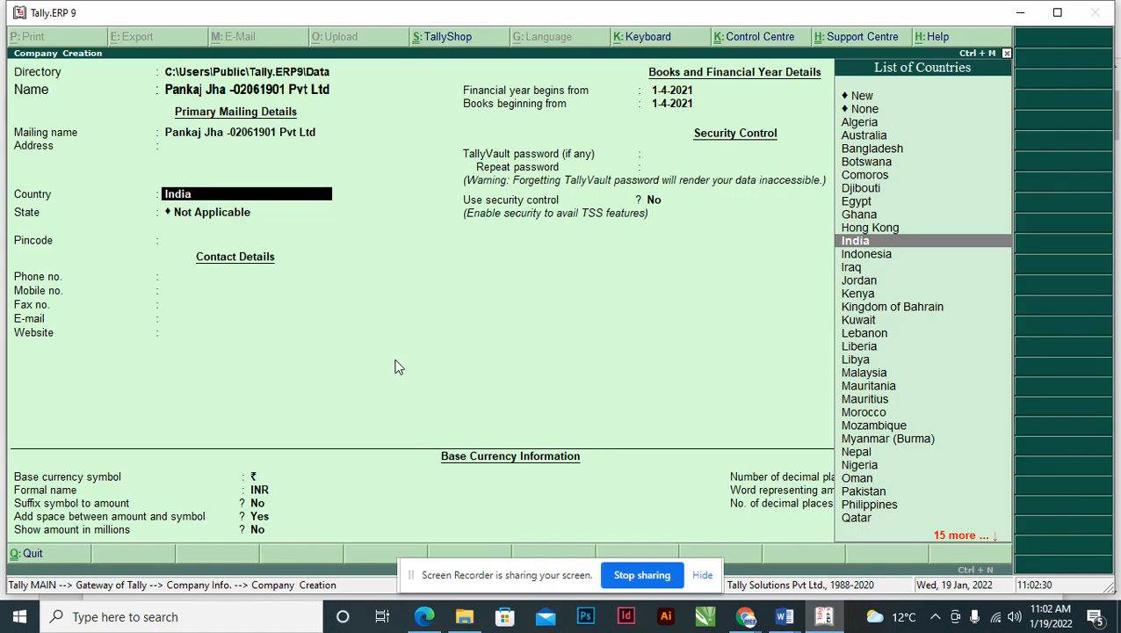
key("Return")
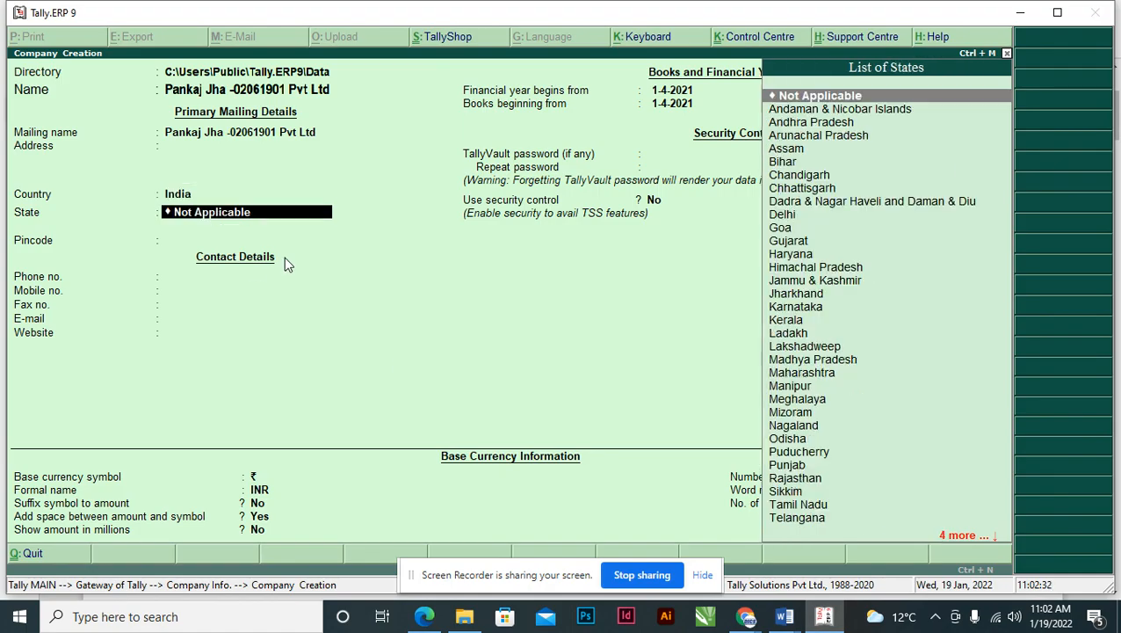
type("we")
key("Return")
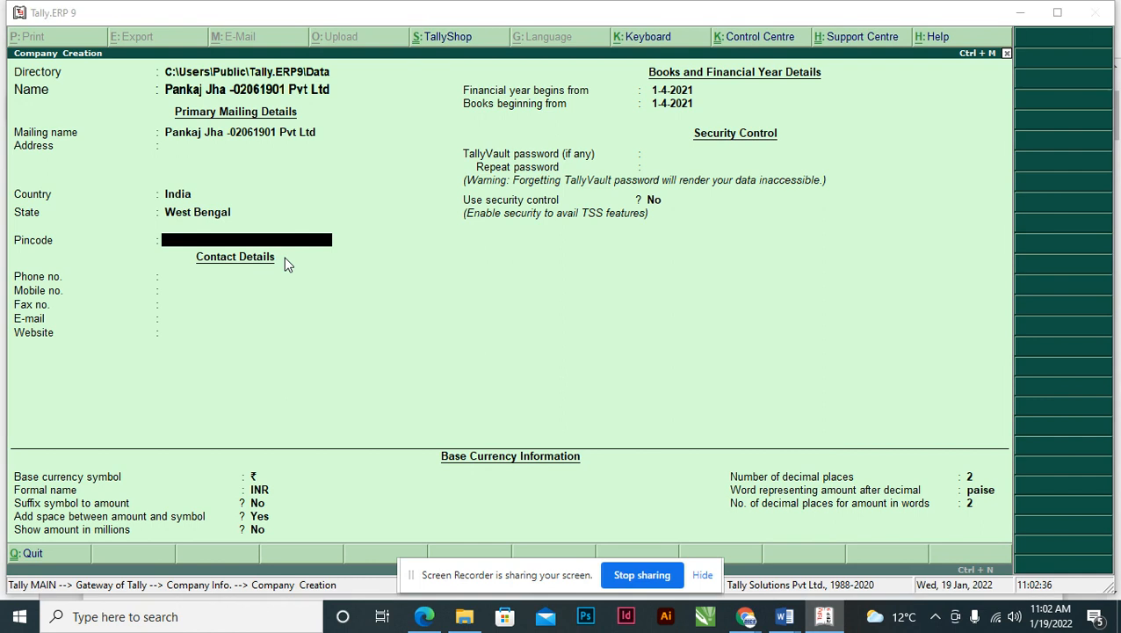
key("alt+Tab")
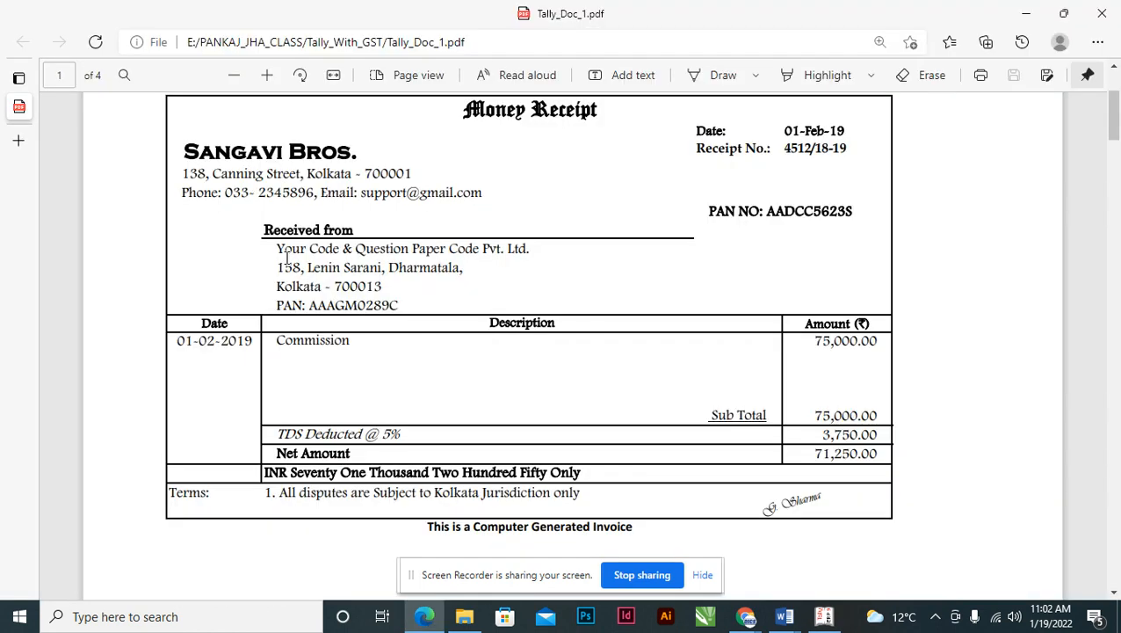
double_click(358, 287)
key("alt+Tab")
key("ctrl+alt+v")
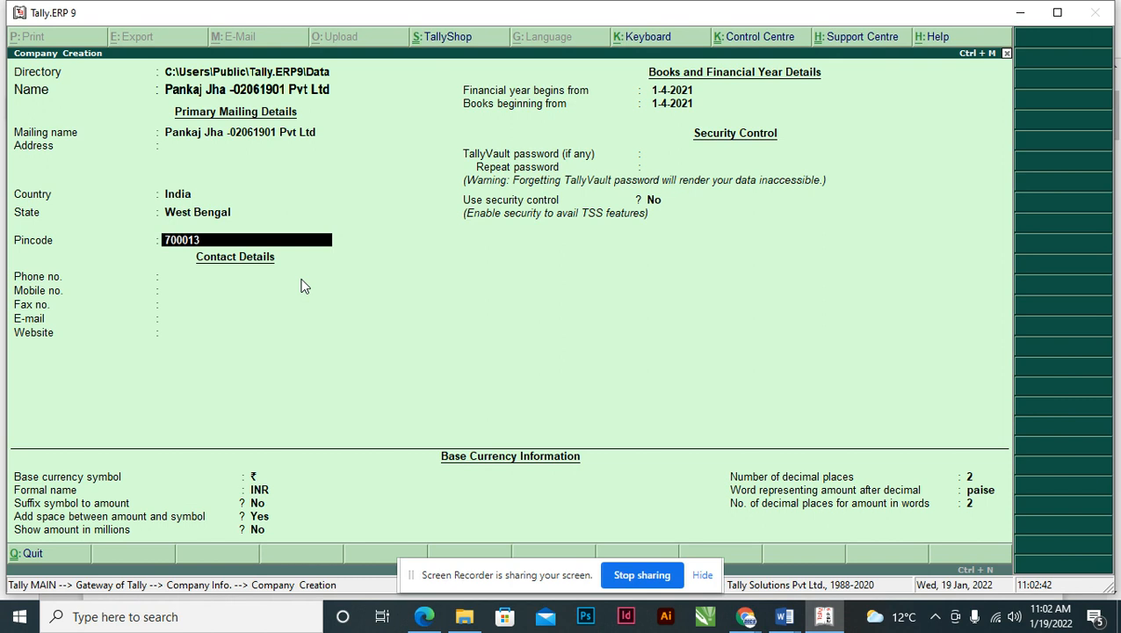
key("Return")
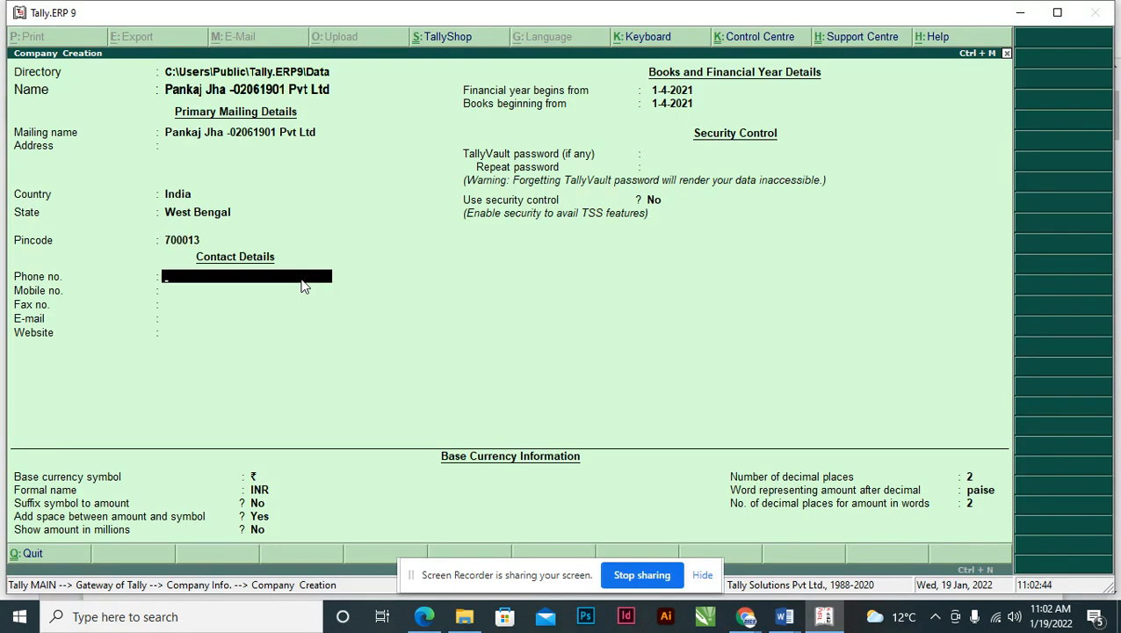
key("Return")
key("Return")
key("Return")
key("Return")
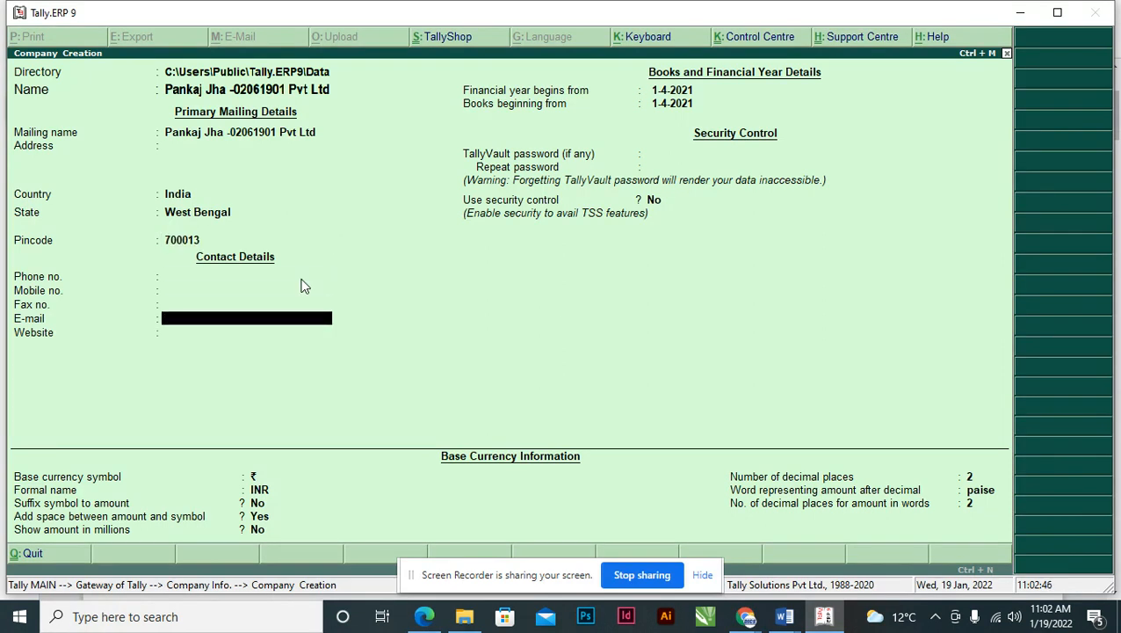
key("Return")
- Enter 01.04.2018 as the financial year start and accept the company
key("alt+Tab")
key("alt+Tab")
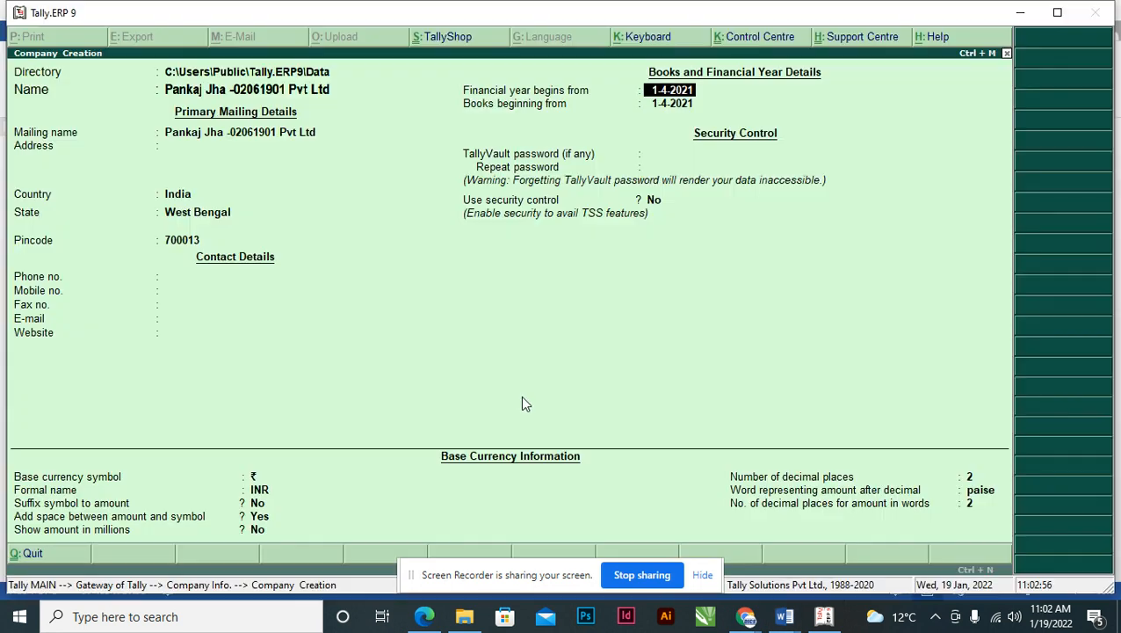
key("alt+Tab")
key("alt+Tab")
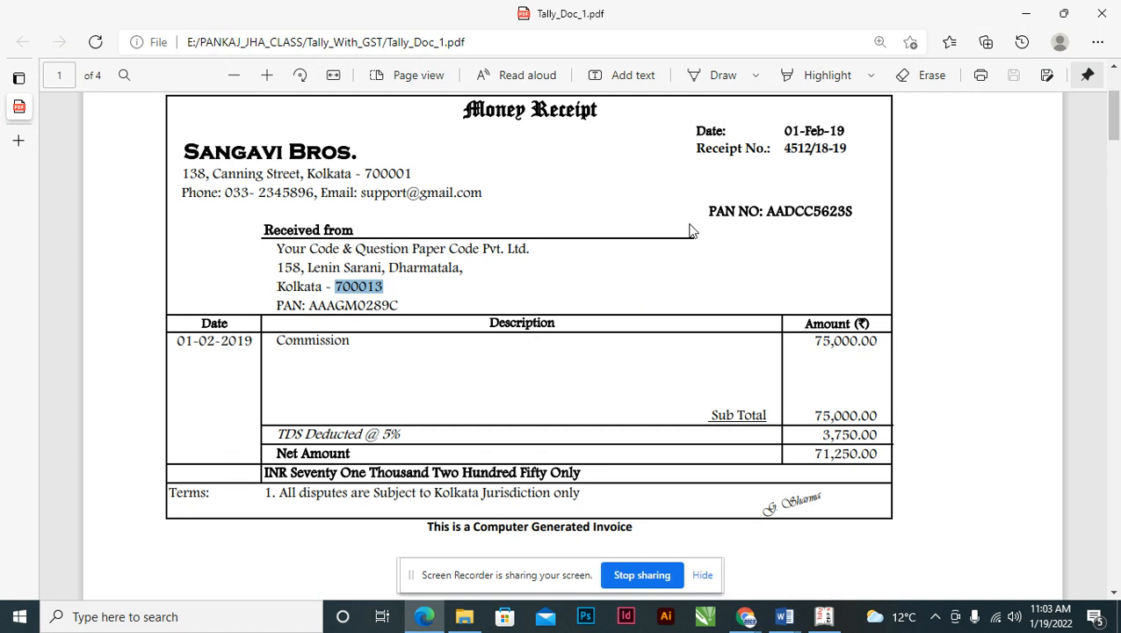
key("alt+Tab")
key("alt+Tab")
key("alt+Tab")
key("alt+Tab")
key("alt+Tab")
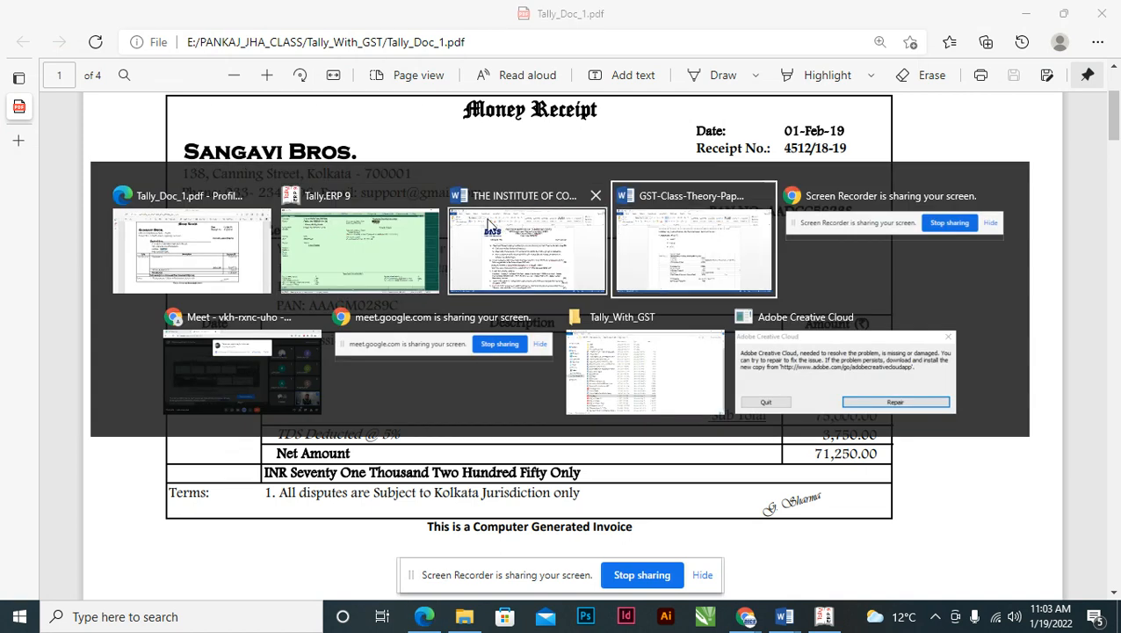
left_click(395, 225)
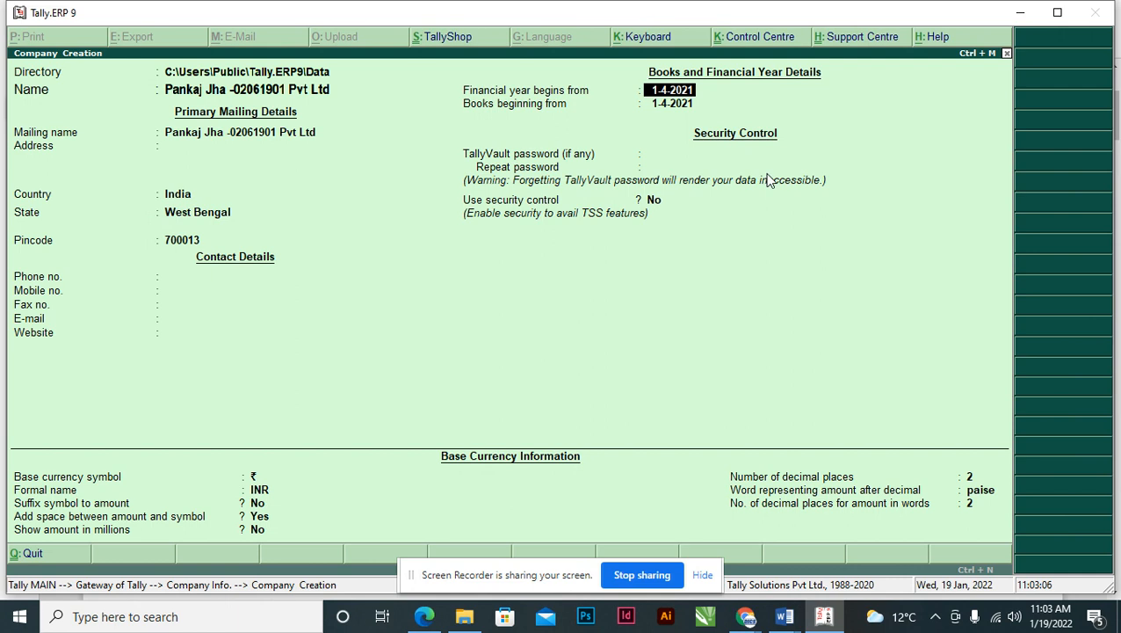
type("01.04.2018")
key("Return")
key("Return")
key("Return")
key("Return")
key("Return")
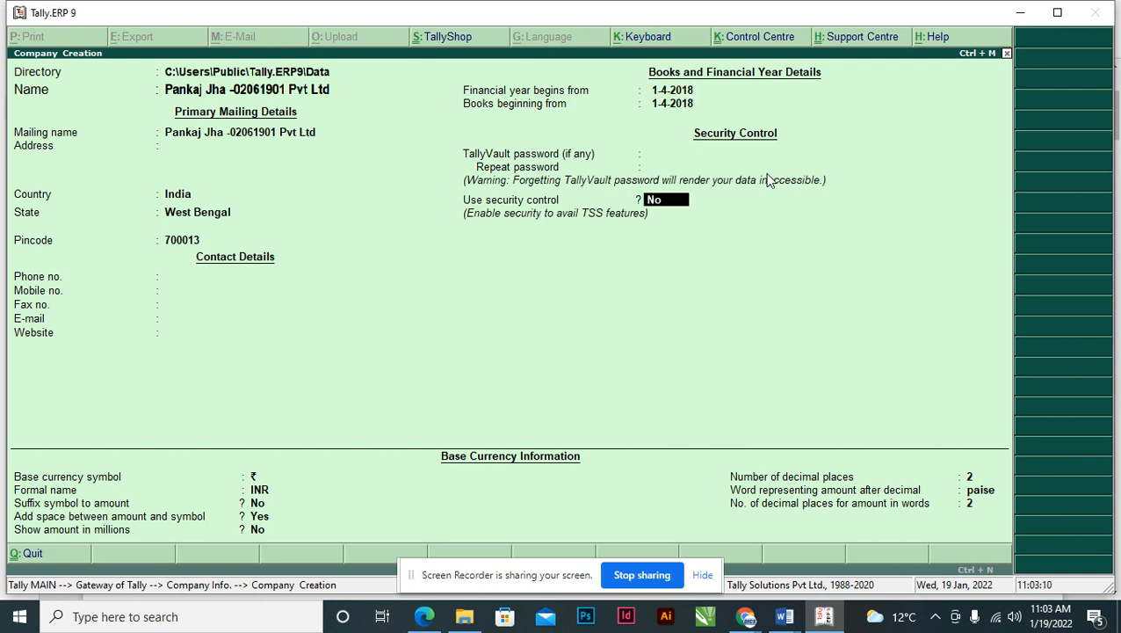
key("Return")
key("Return")
key("Return")
key("Return")
key("Return")
key("Return")
key("Return")
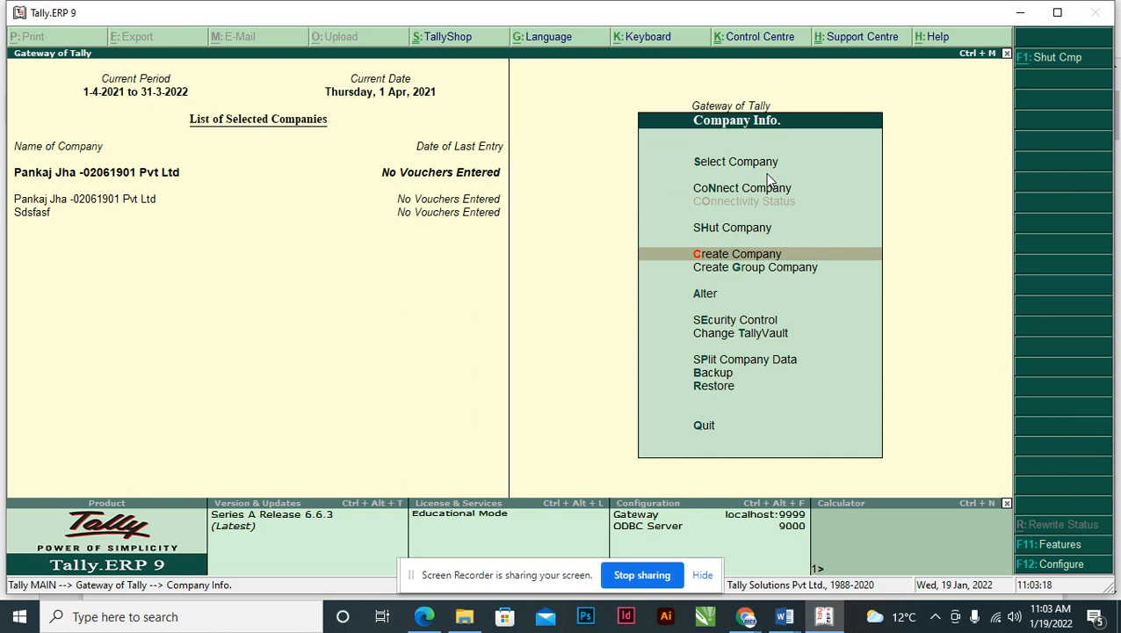
- Return to Gateway of Tally and read the ledger question and price list in the Word question paper
key("Escape")
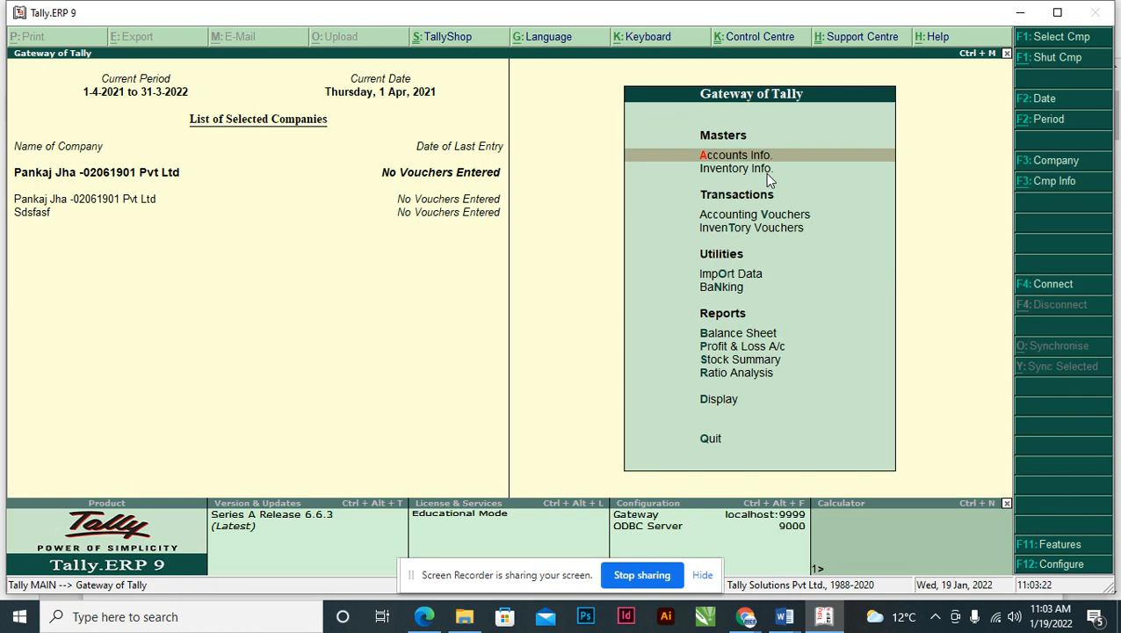
key("alt+Tab")
key("alt+Tab")
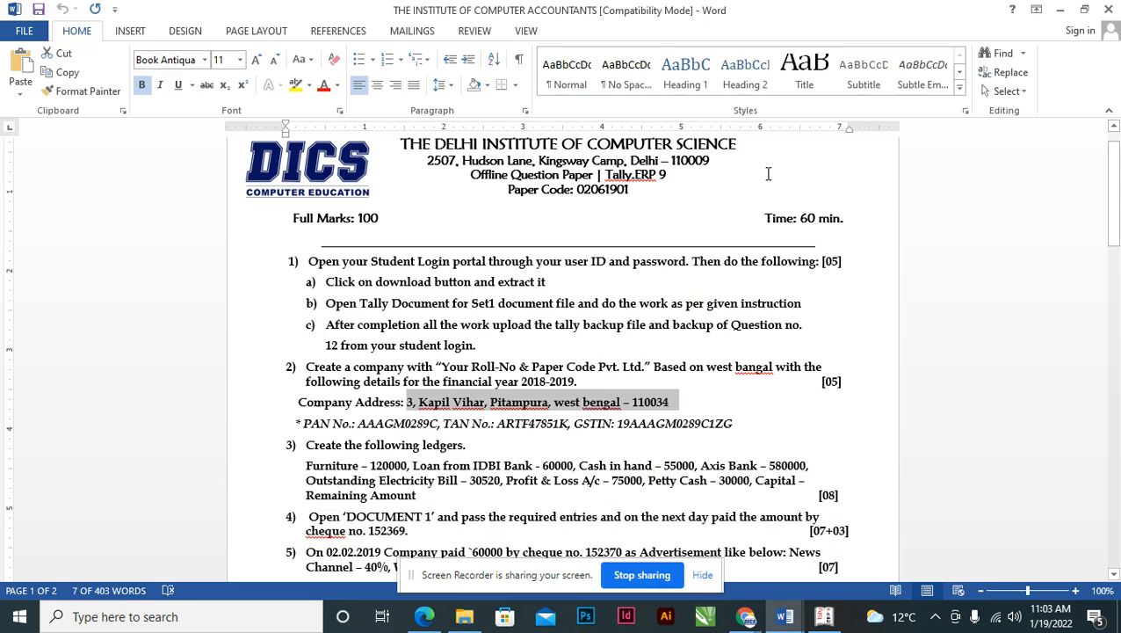
left_click(381, 446)
key("Down")
key("Down")
key("Down")
key("Down")
key("Down")
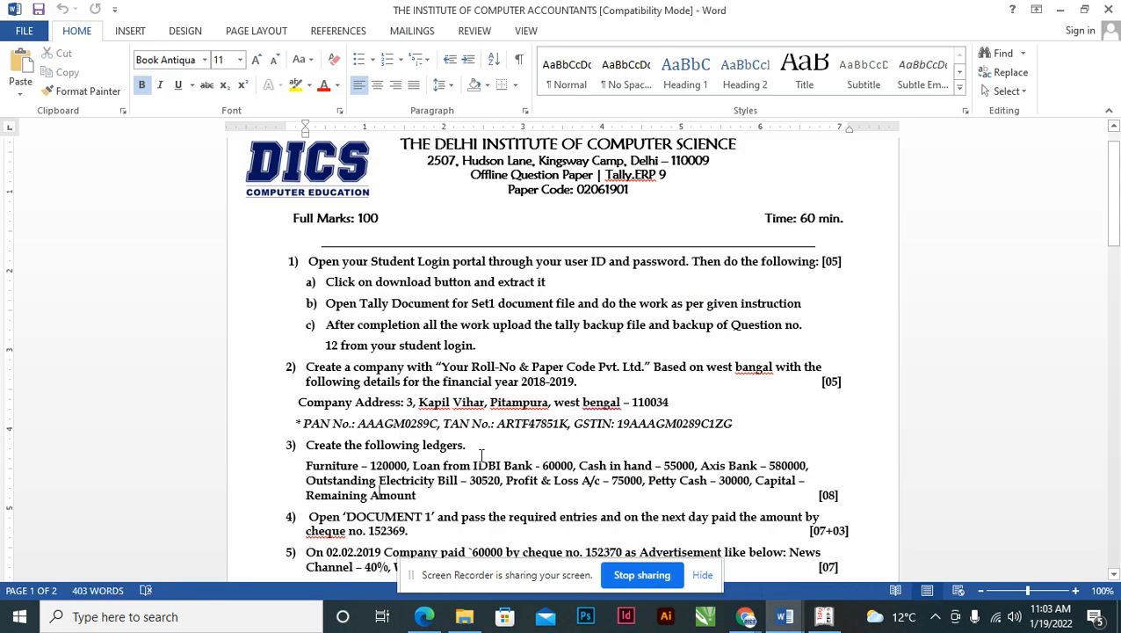
key("Down")
key("Down")
key("Down")
key("Down")
key("Down")
key("Down")
key("Down")
key("Down")
key("Down")
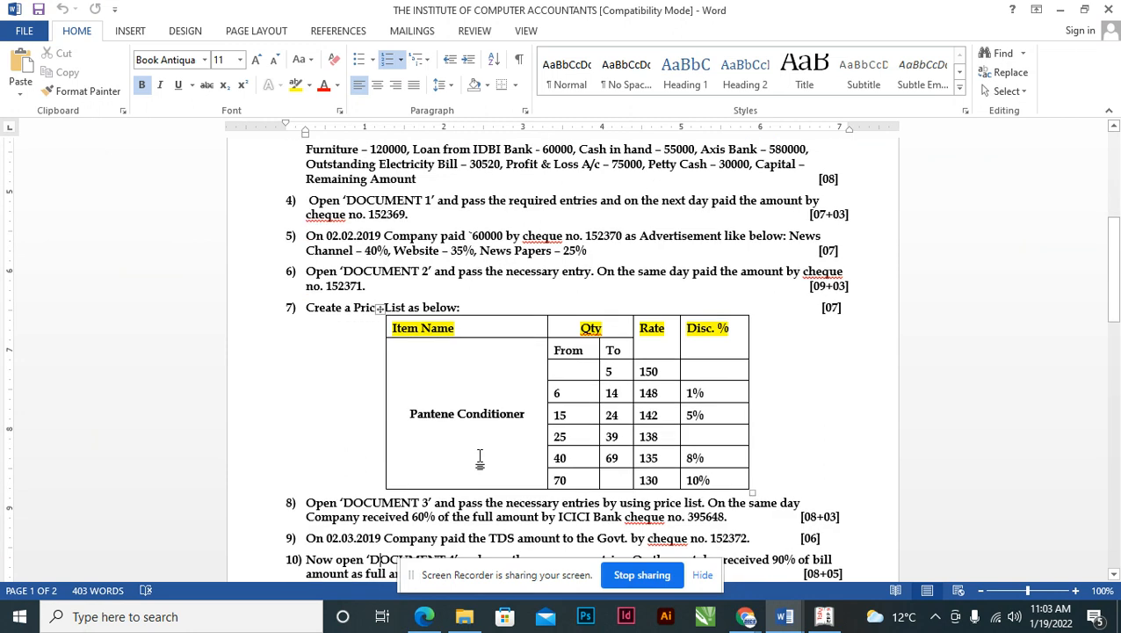
key("Up")
key("Up")
key("Up")
key("Up")
key("Up")
key("Up")
key("Up")
key("Up")
key("Up")
key("Up")
key("Up")
key("Up")
key("Up")
key("Up")
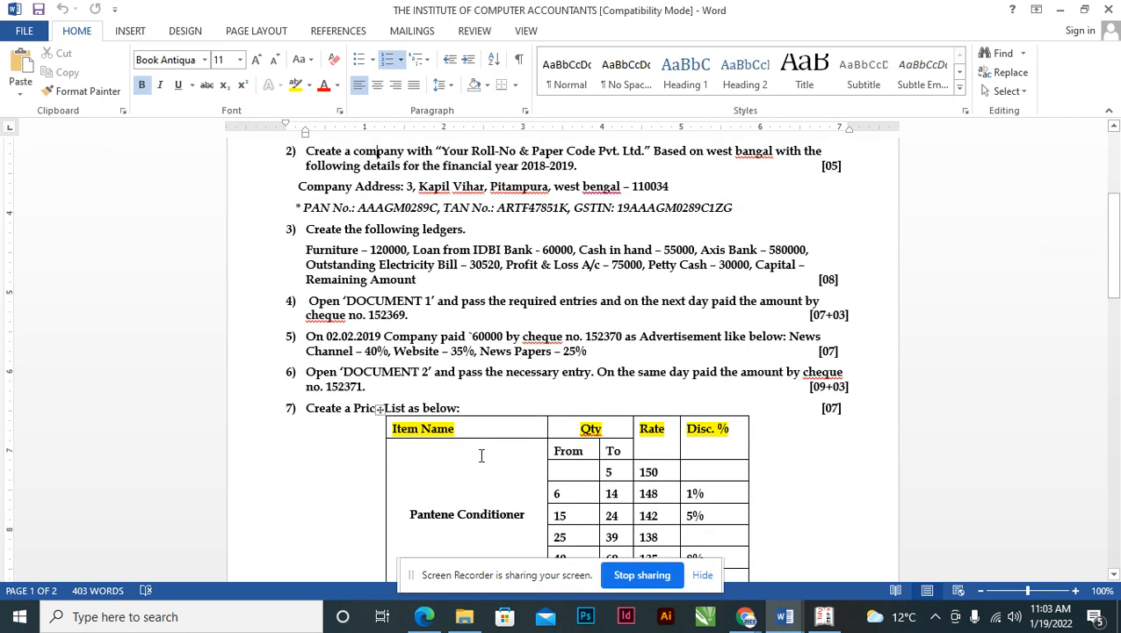
key("Down")
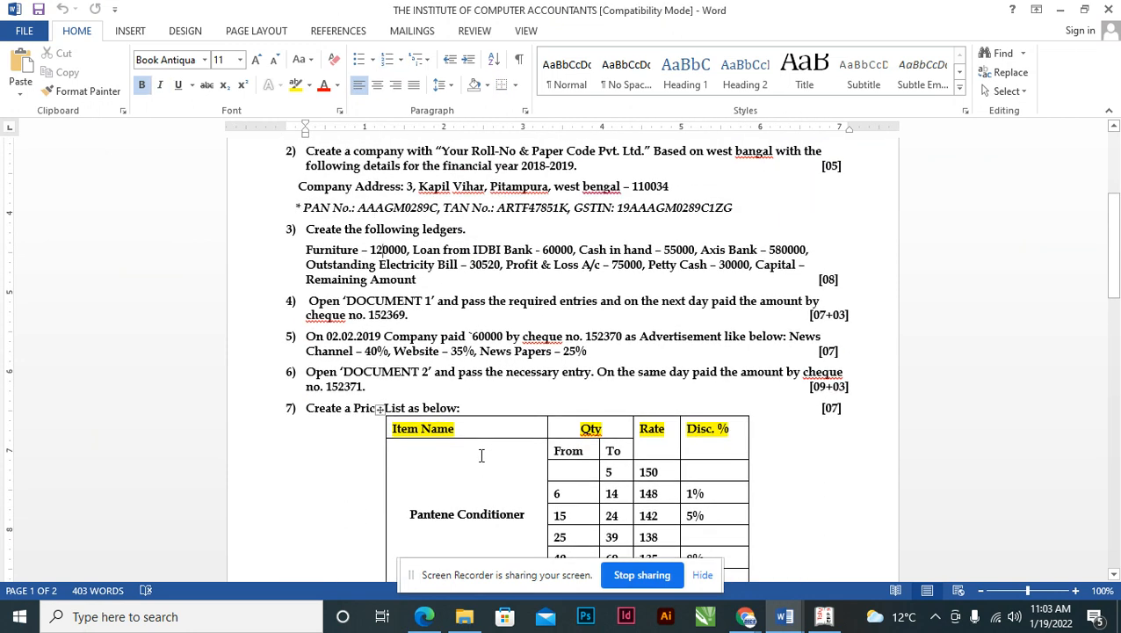
- Go to Accounts Info > Ledgers > Multiple Ledgers Create in Tally
key("alt+Tab")
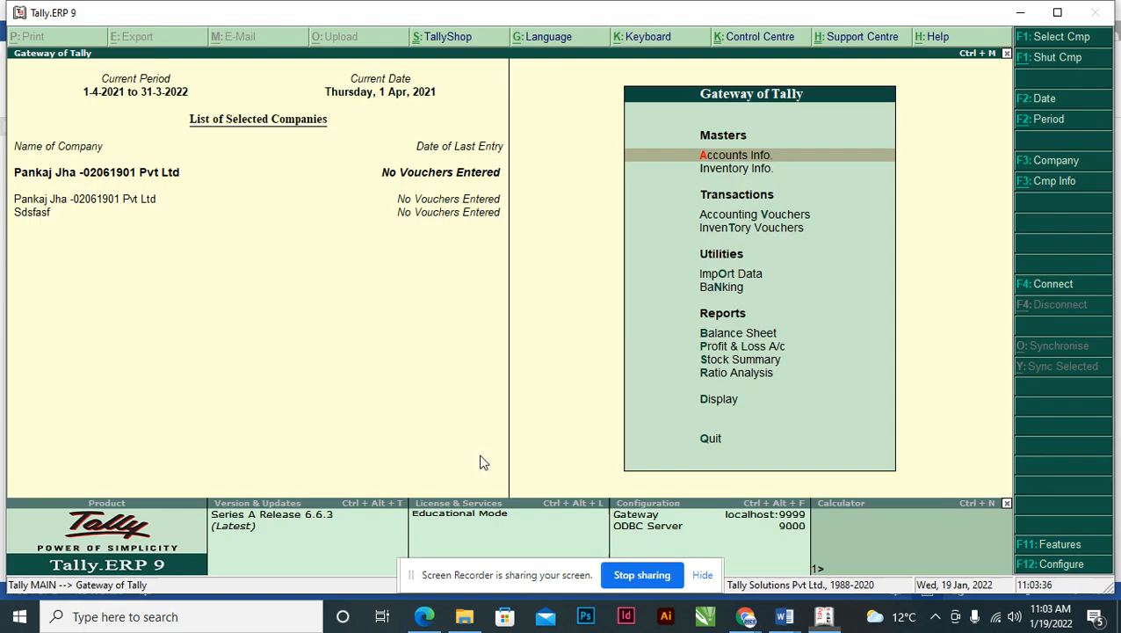
key("Return")
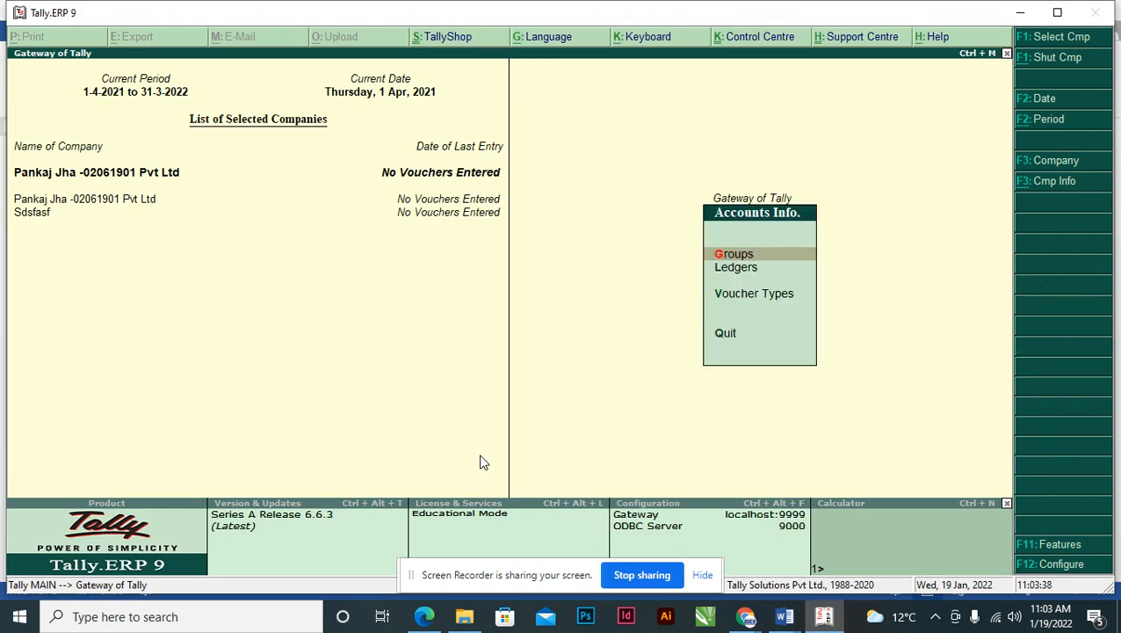
key("Down")
key("Return")
key("Down")
key("Down")
key("Down")
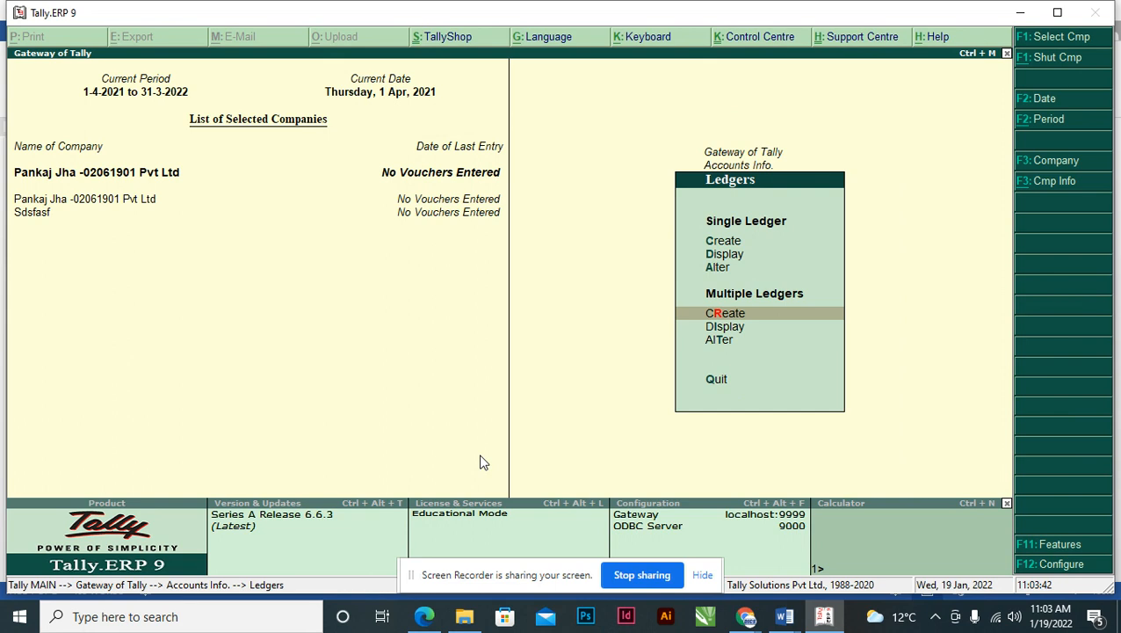
key("Return")
key("Return")
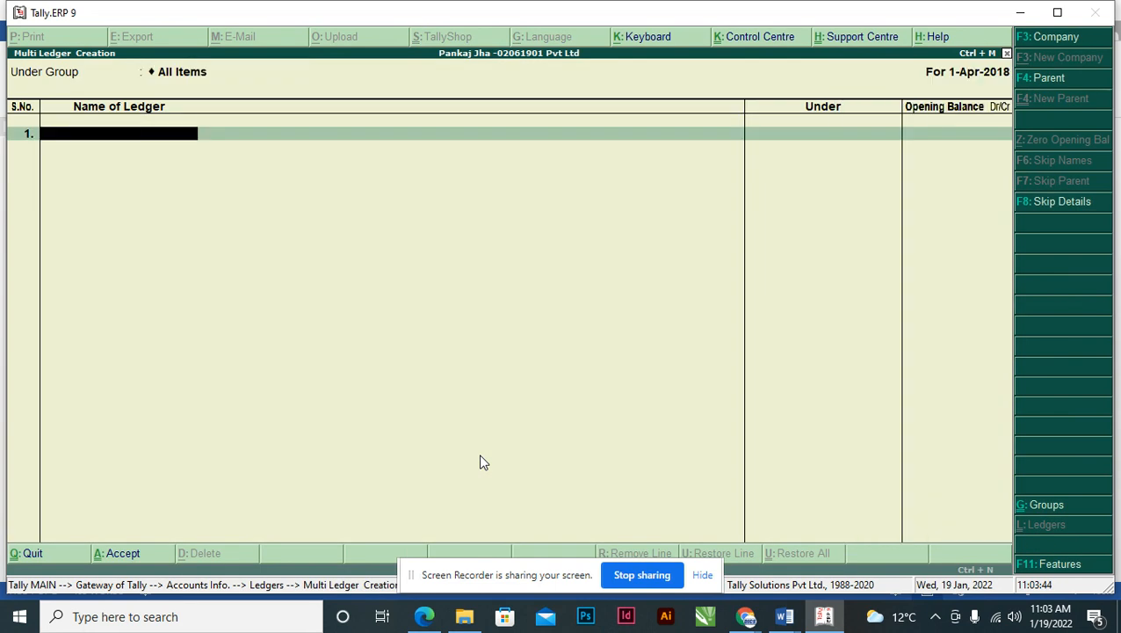
- Accept All Items, then add Furniture under Fixed Assets with a 1,20,000 Dr opening balance
key("alt+Tab")
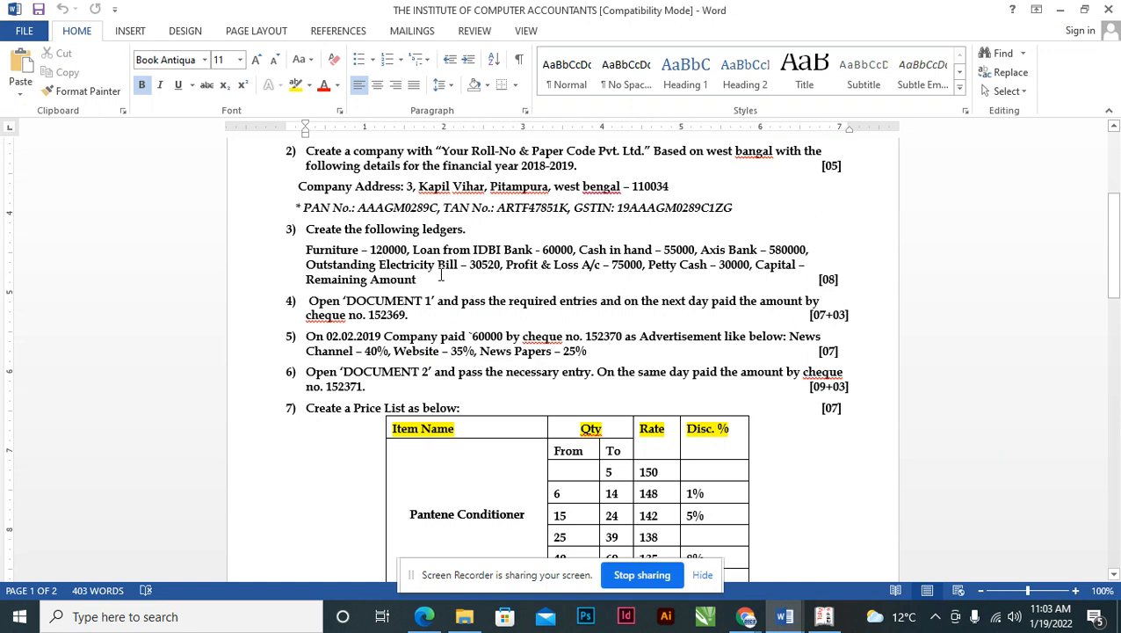
key("alt+Tab")
type("Furniture")
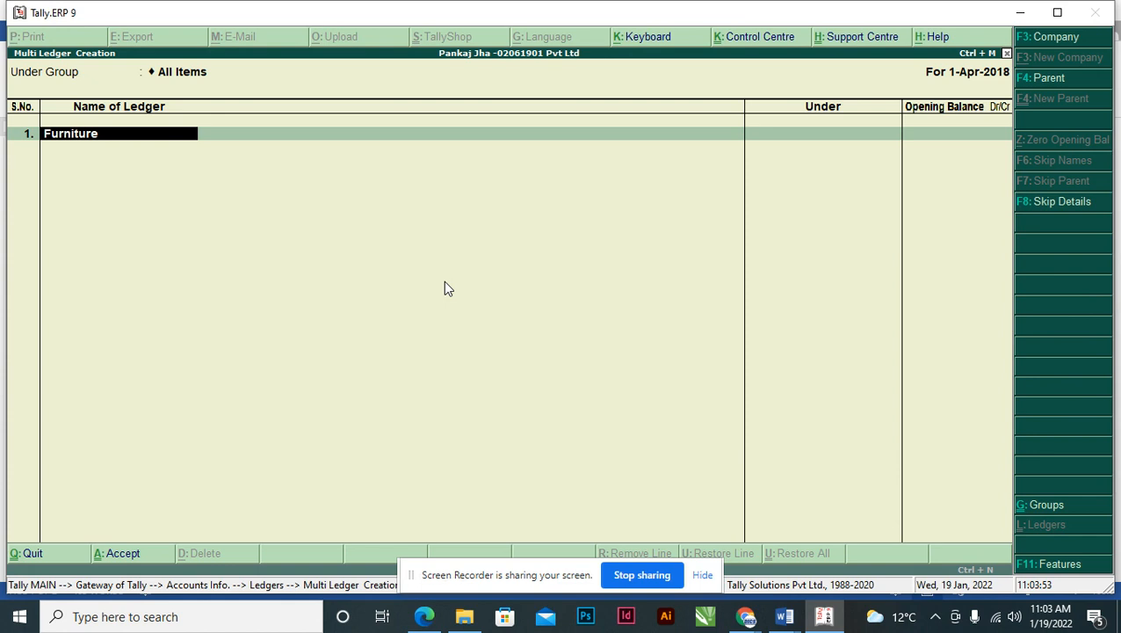
key("Return")
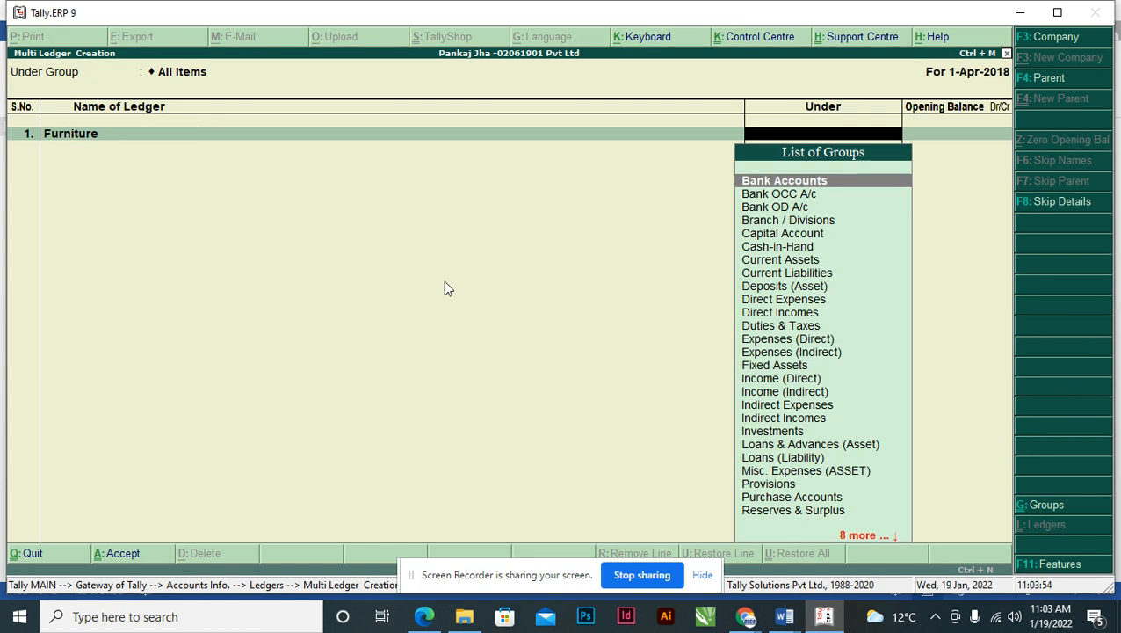
type("Fix")
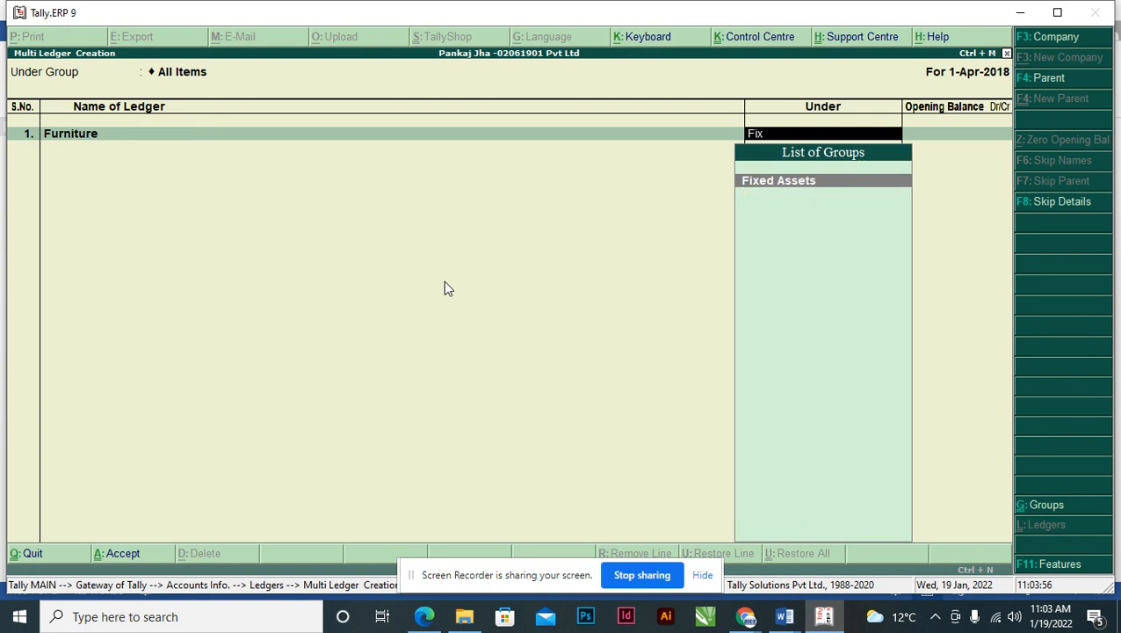
key("Return")
key("alt+Tab")
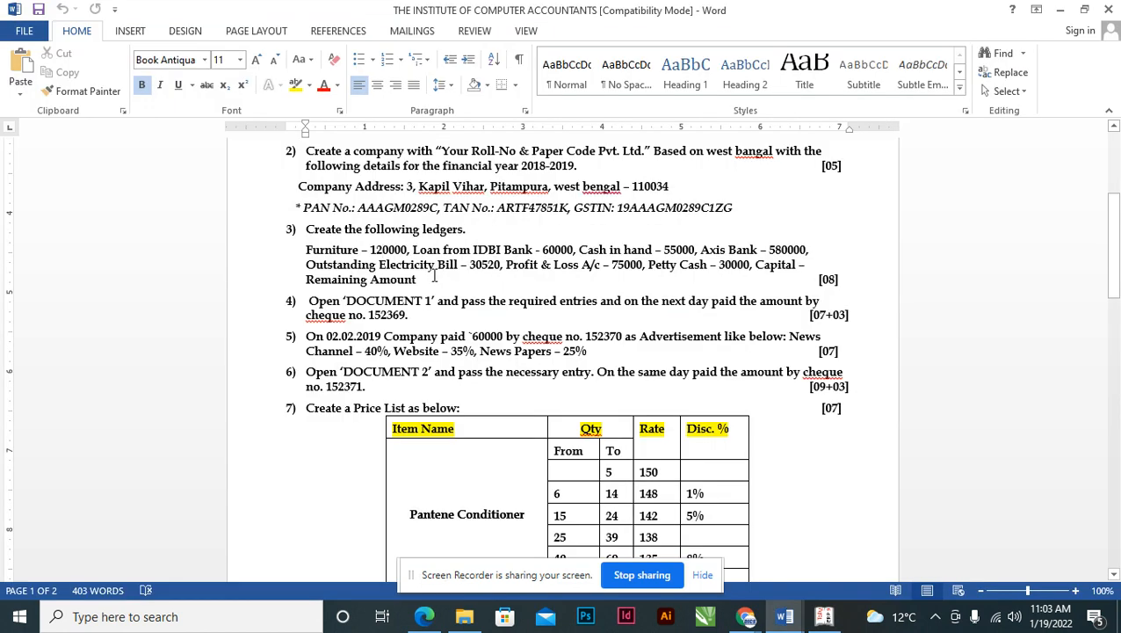
key("alt+Tab")
type("120000")
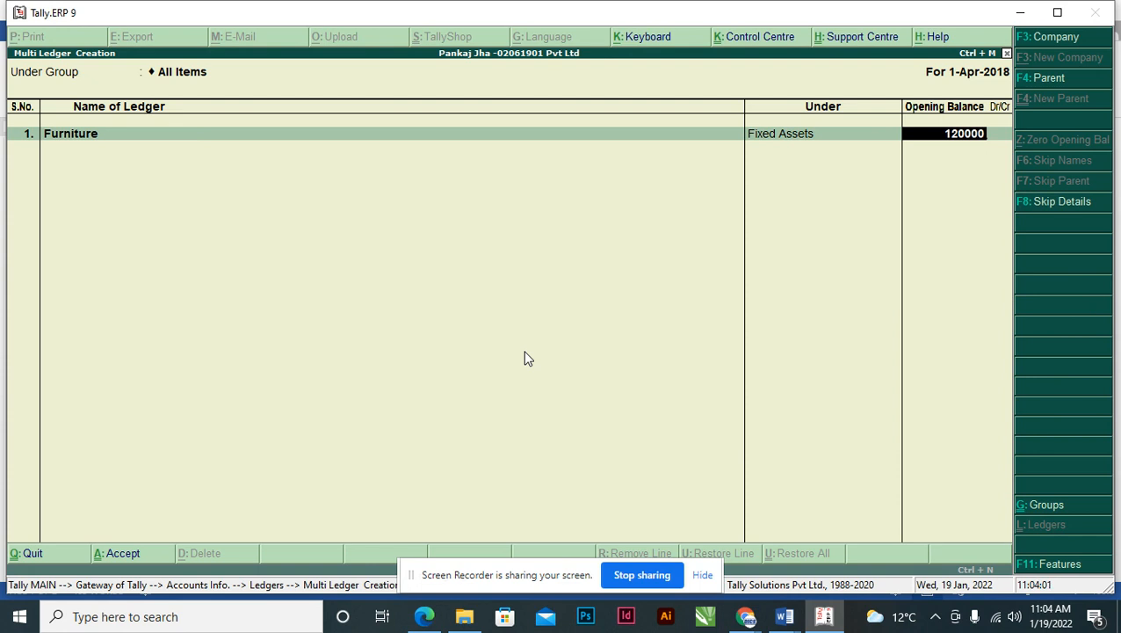
key("Return")
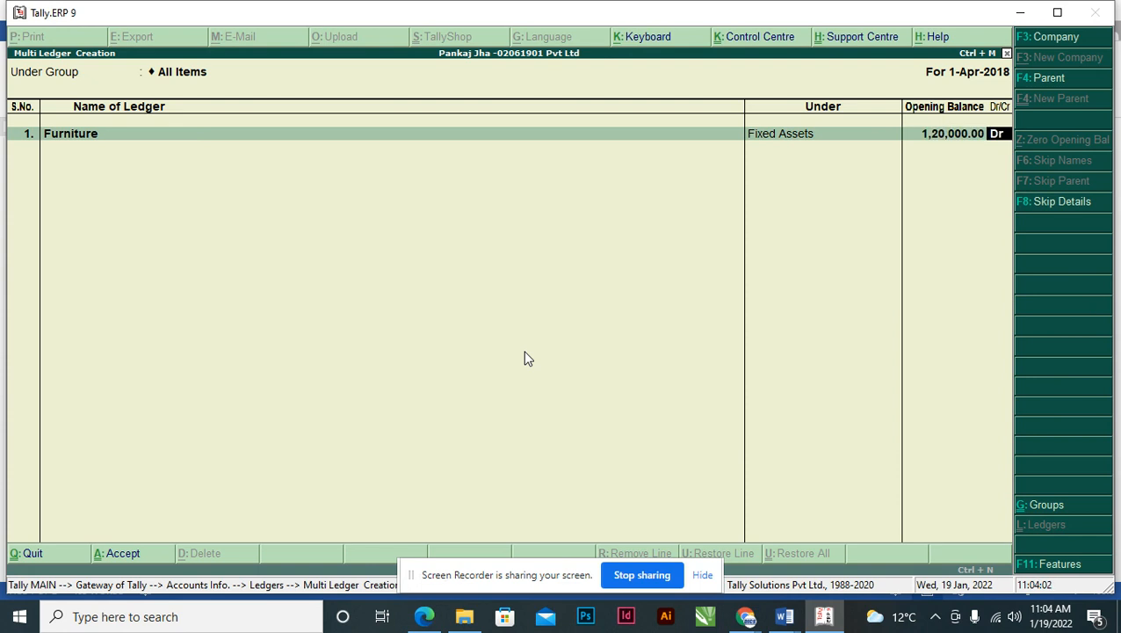
key("Return")
- Add Loan From IDBI Bank under Secured Loans with a 60,000 Cr opening balance
key("alt+Tab")
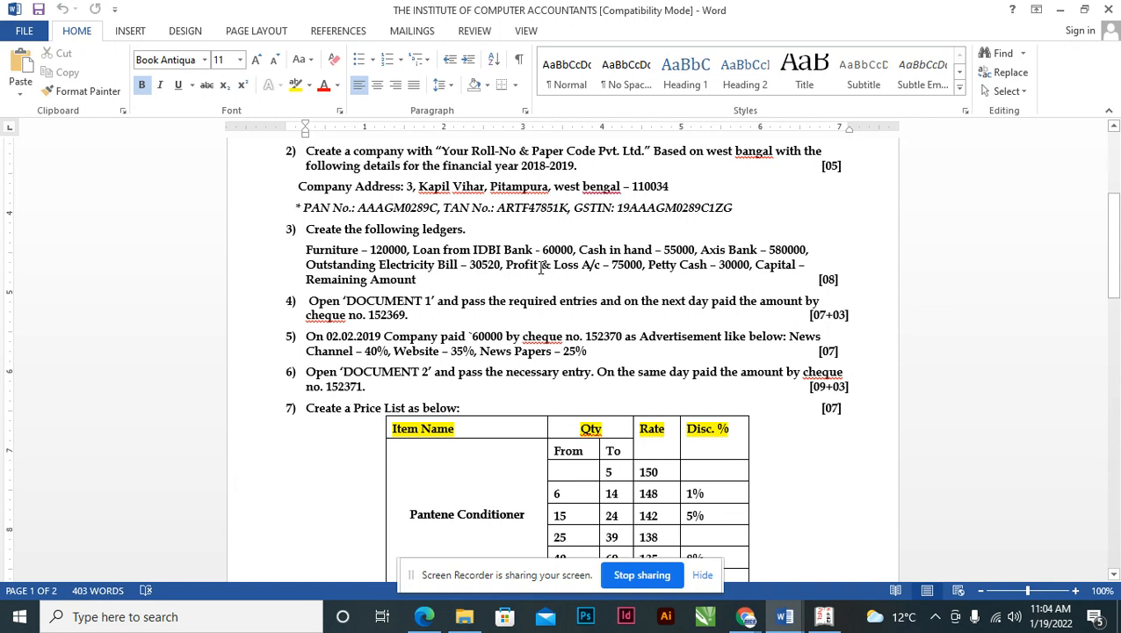
key("alt+Tab")
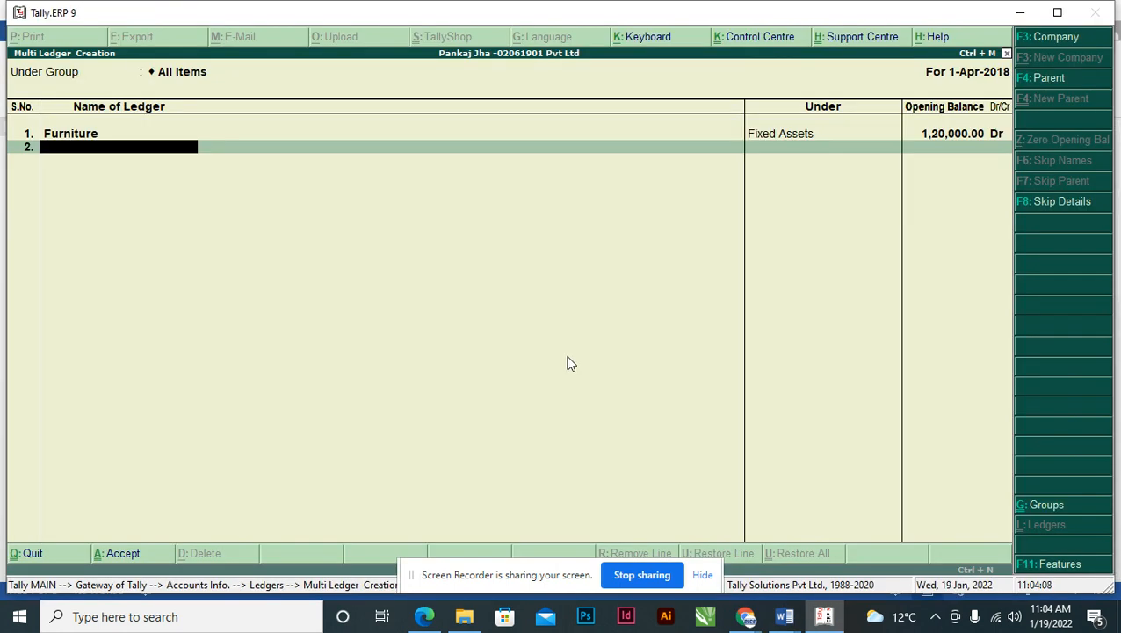
type("Loan From IDBI")
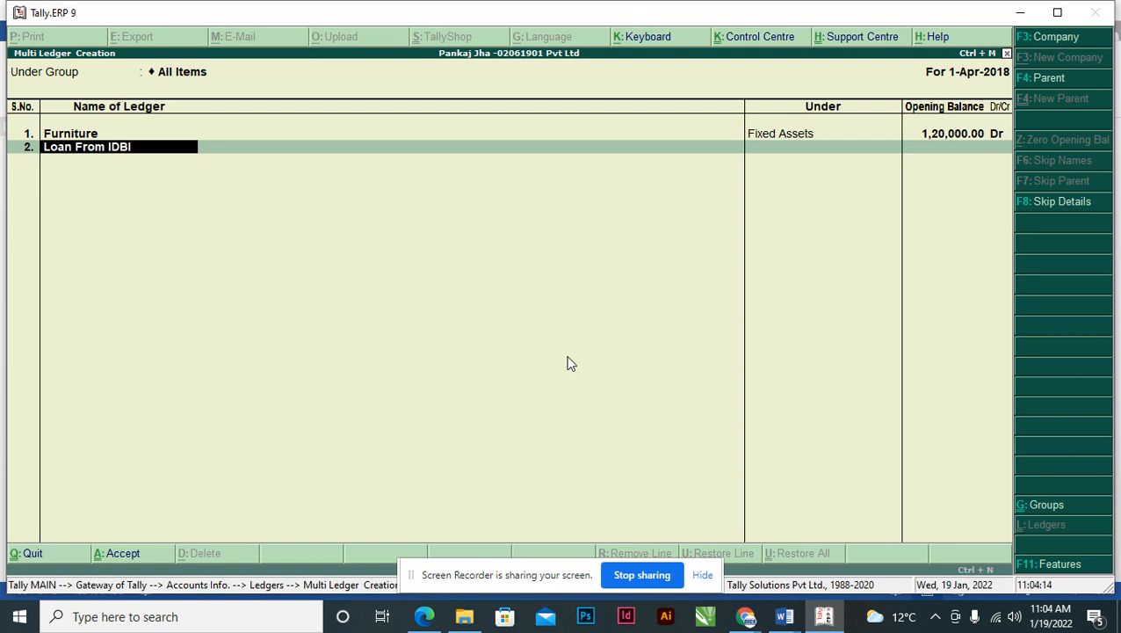
type(" Bank")
key("Return")
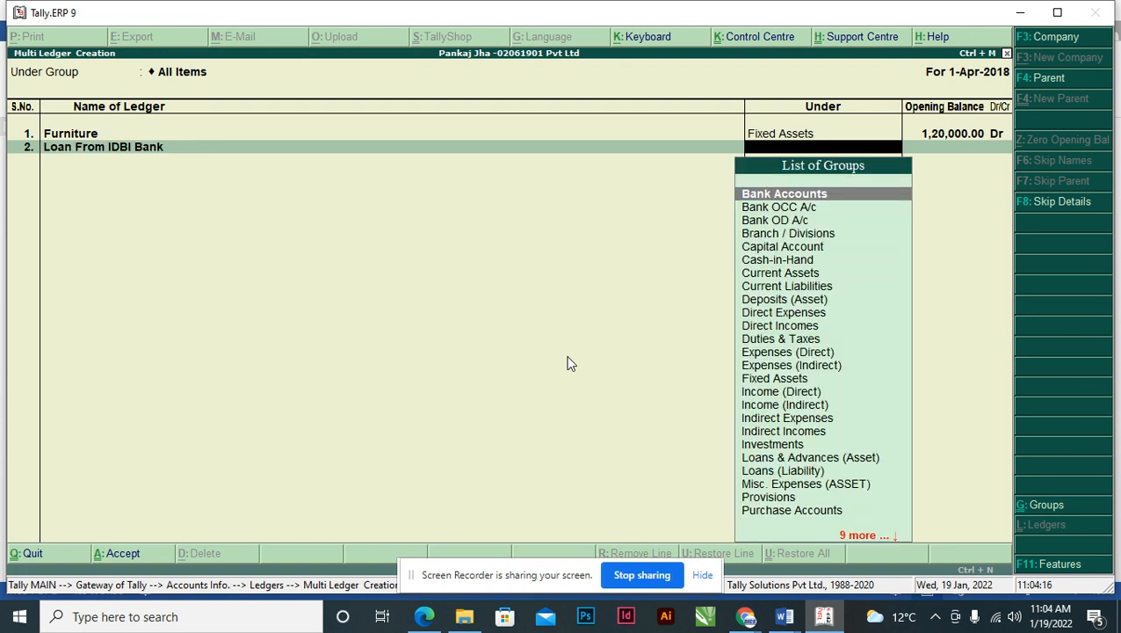
type("Sec")
key("Return")
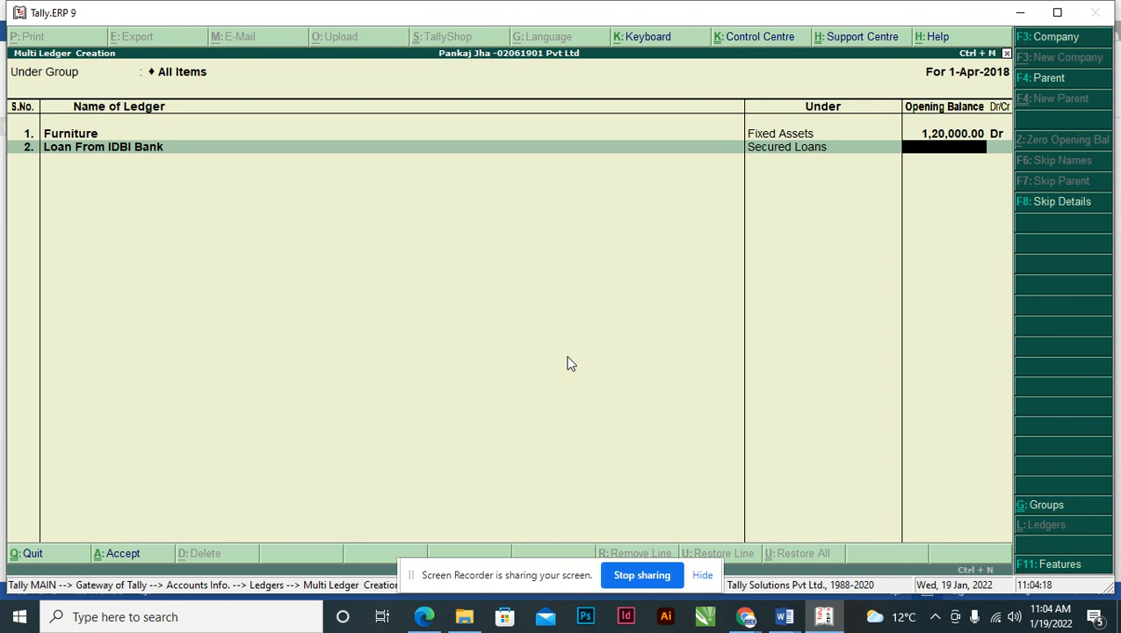
key("alt+Tab")
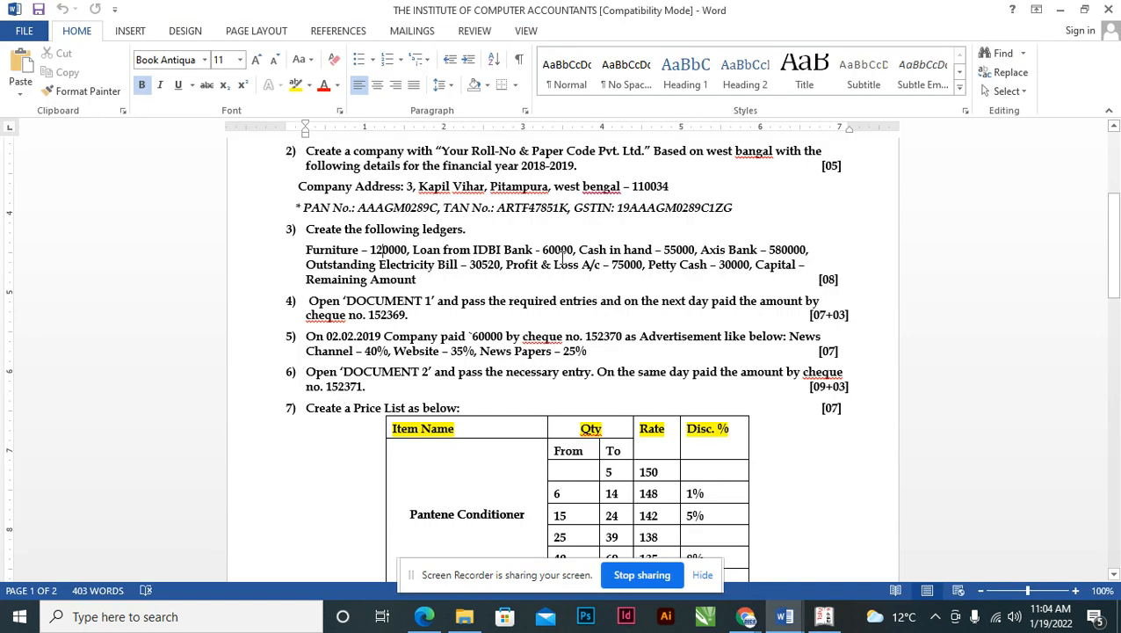
key("alt+Tab")
type("60,00")
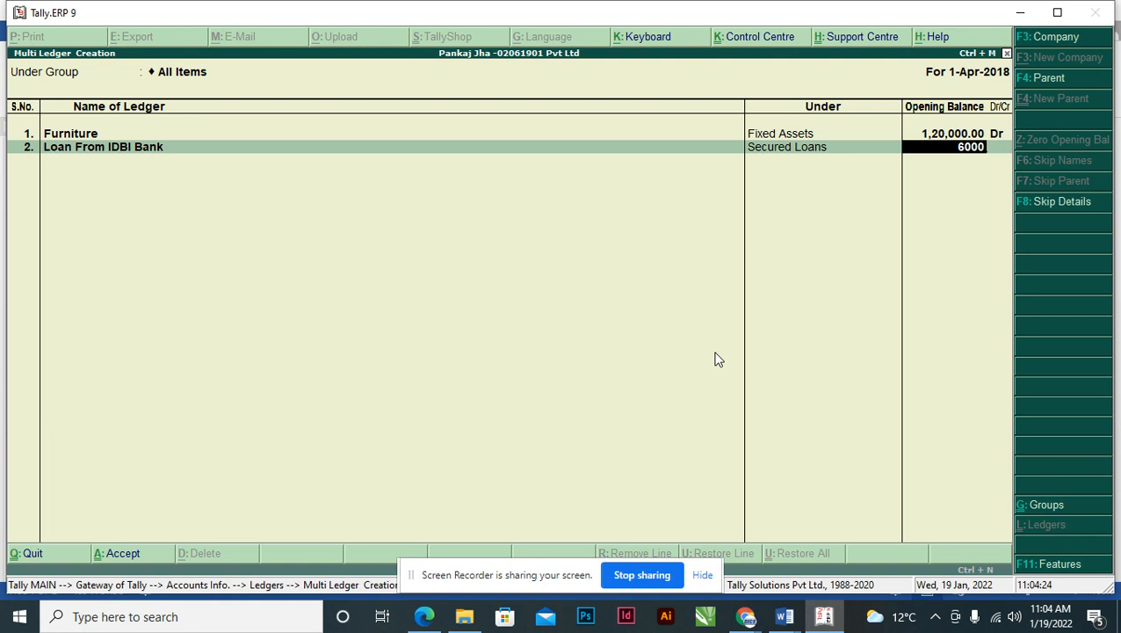
type("0")
key("Return")
key("Return")
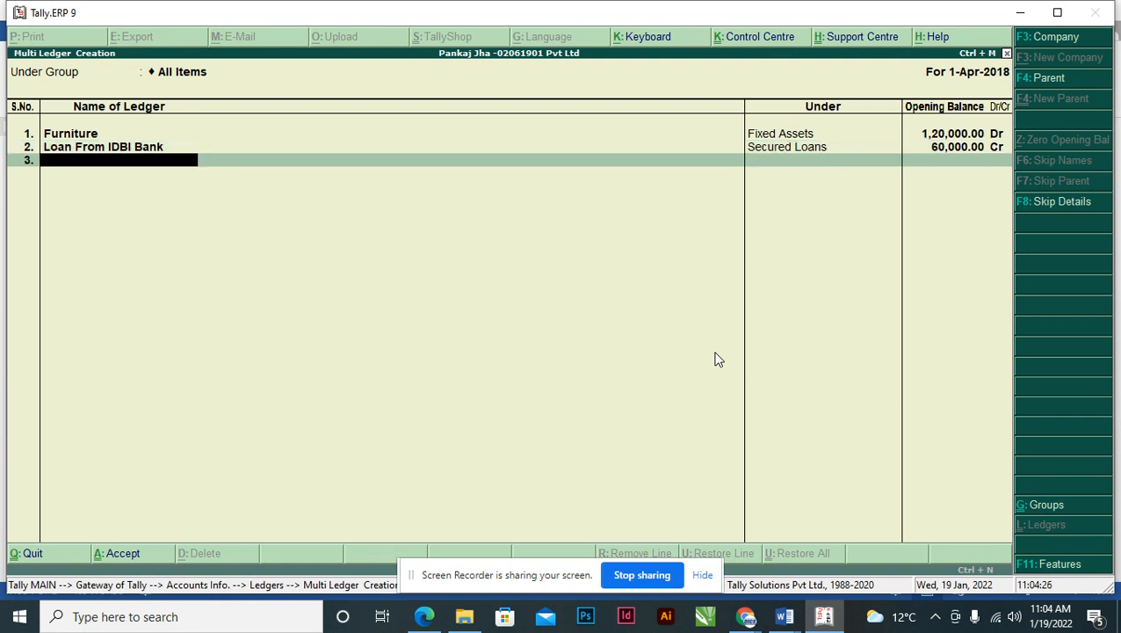
- Add Axis Bank under Bank Accounts with a 5,80,000 Dr opening balance
key("alt+Tab")
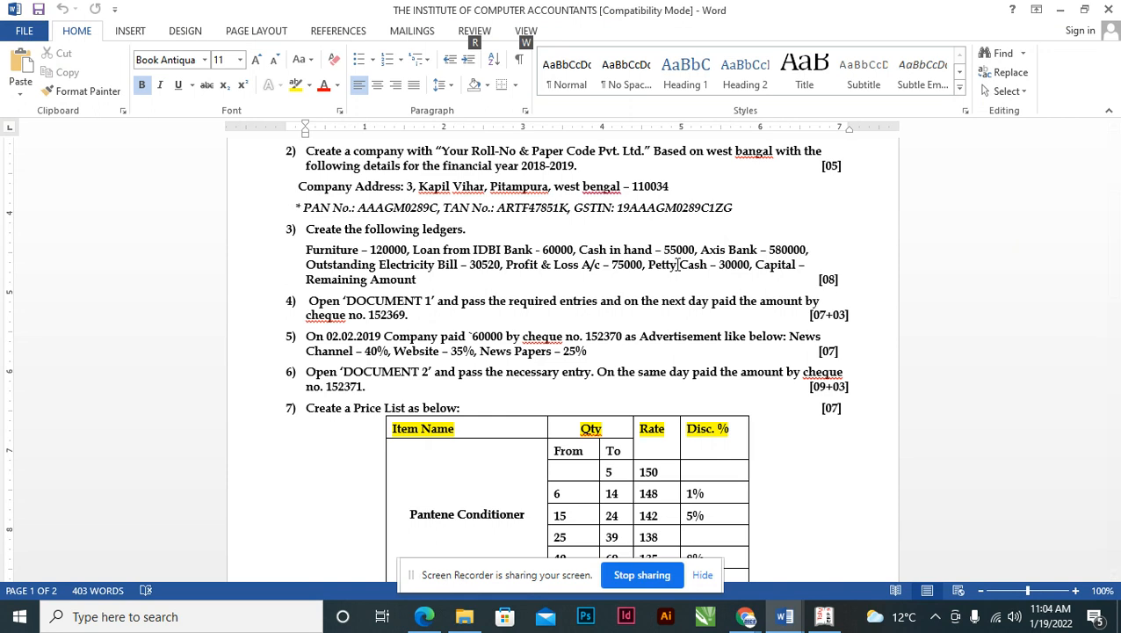
key("alt+Tab")
type("Axis")
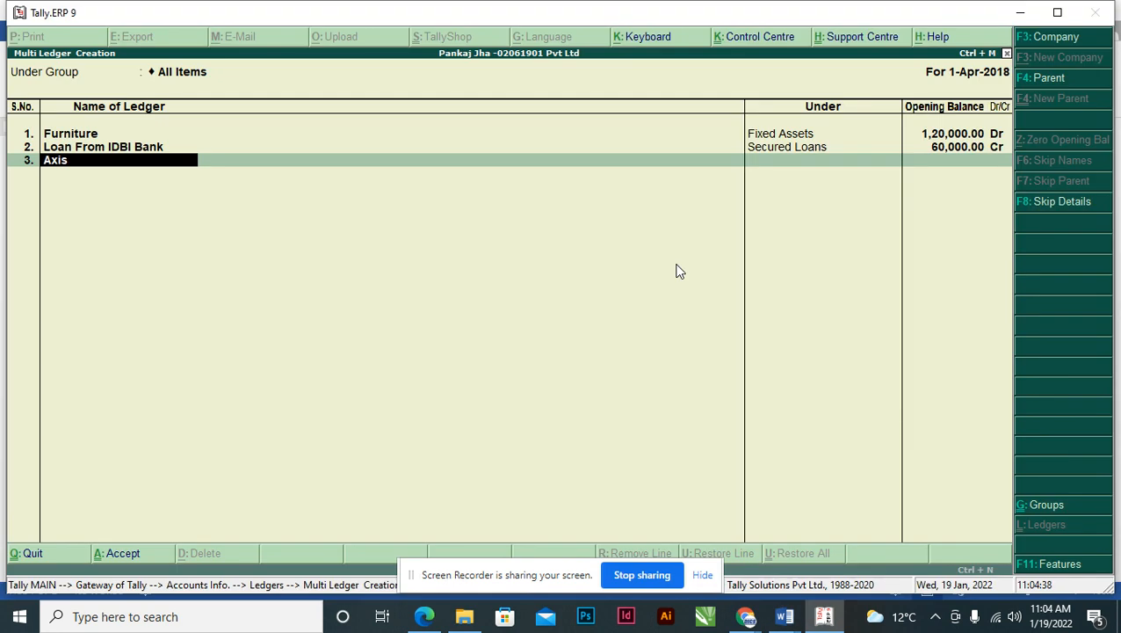
type(" Bank")
key("Return")
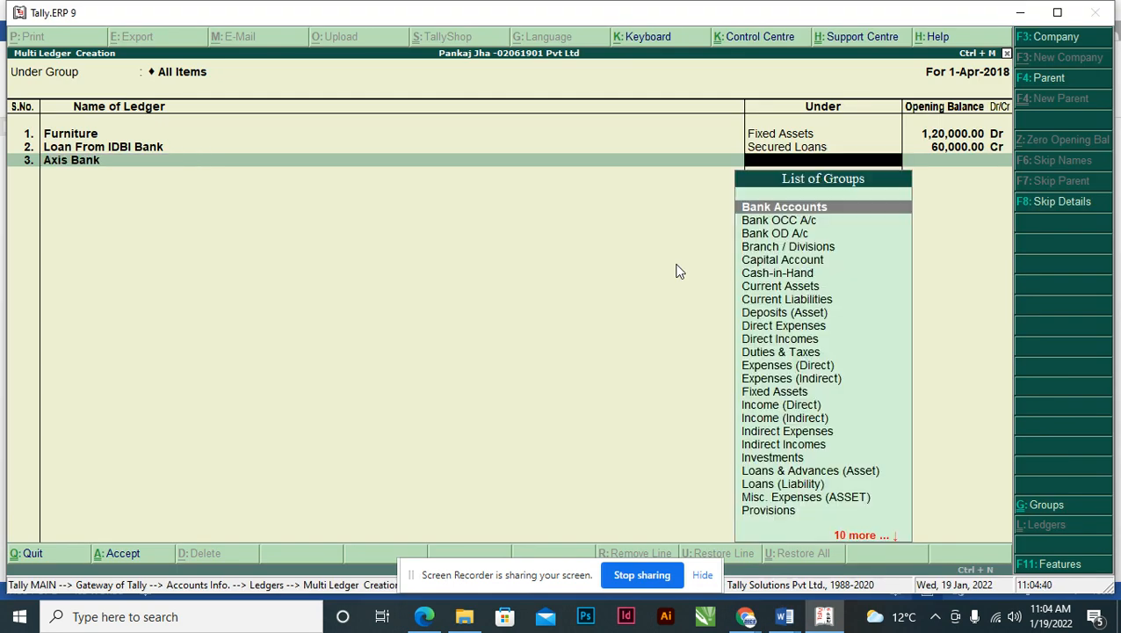
type("Bank")
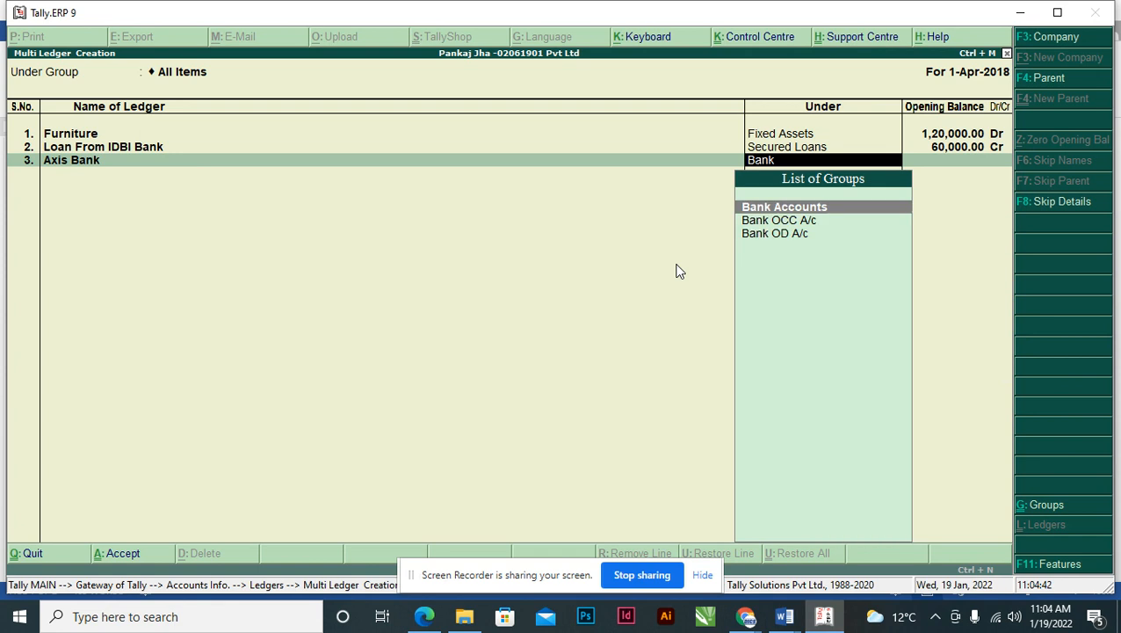
key("Down")
key("Up")
key("alt+Tab")
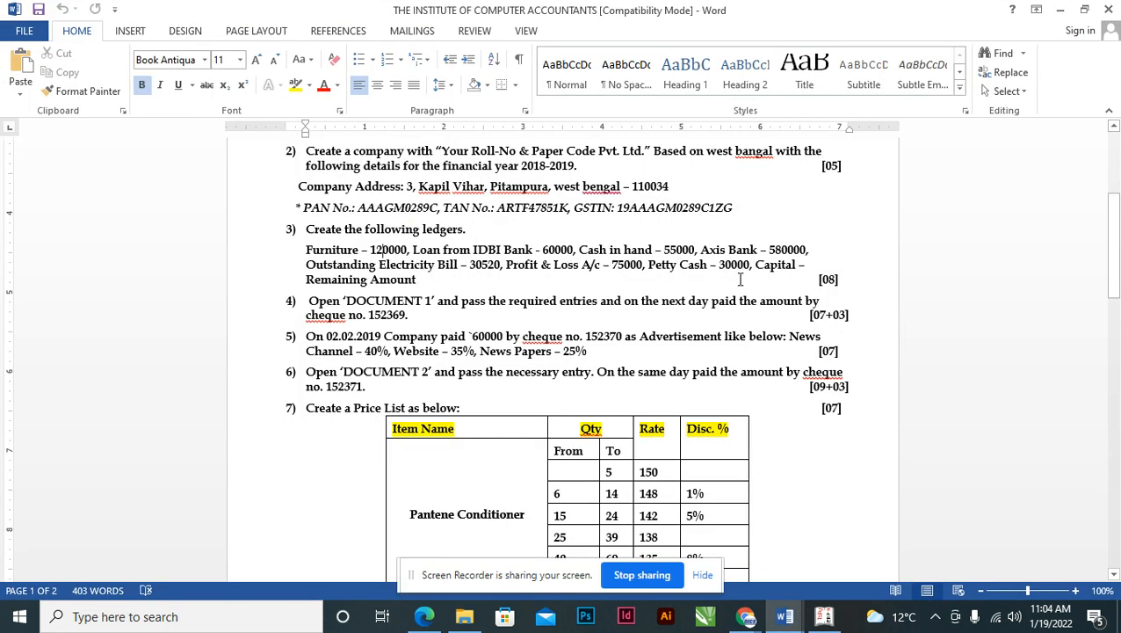
key("alt+Tab")
key("alt+Tab")
key("alt+Tab")
type("5,80,000")
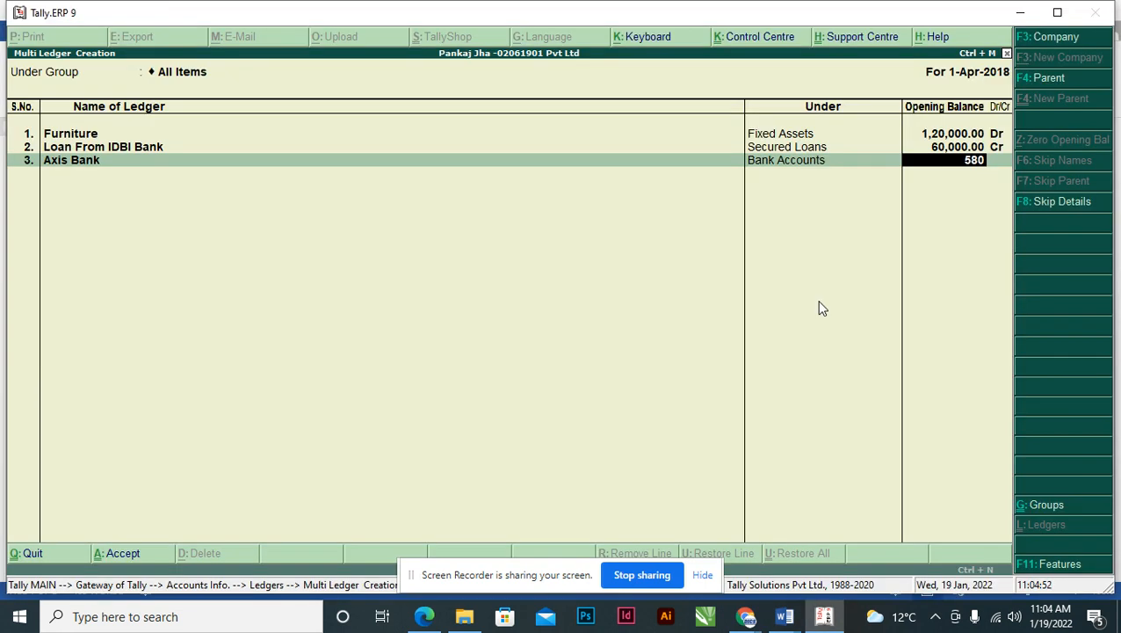
key("Return")
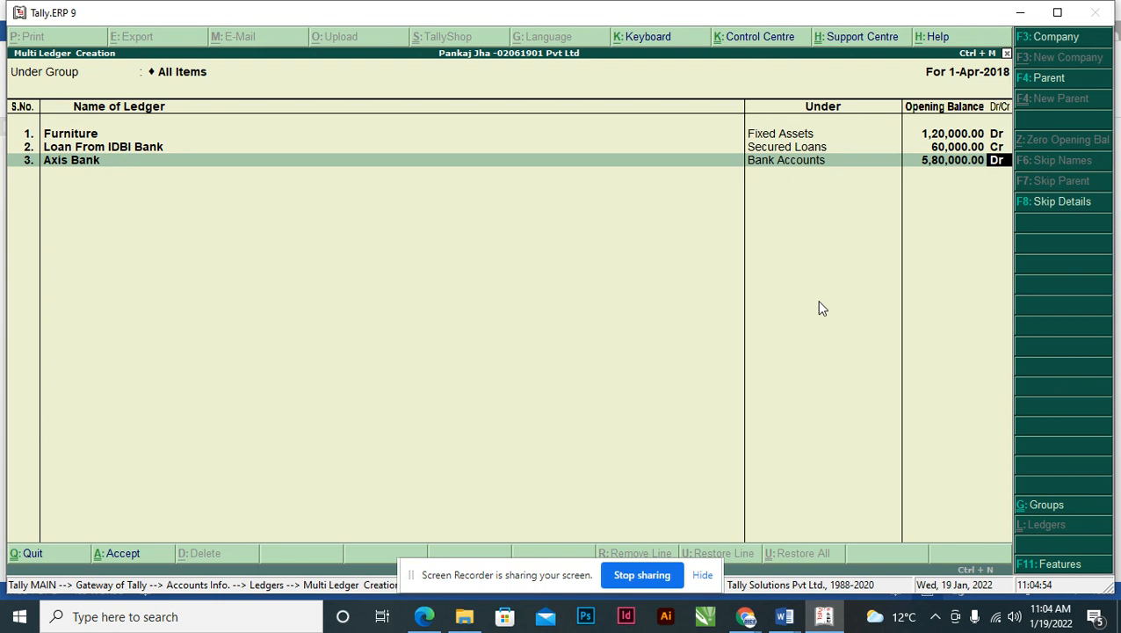
key("Return")
key("alt+Tab")
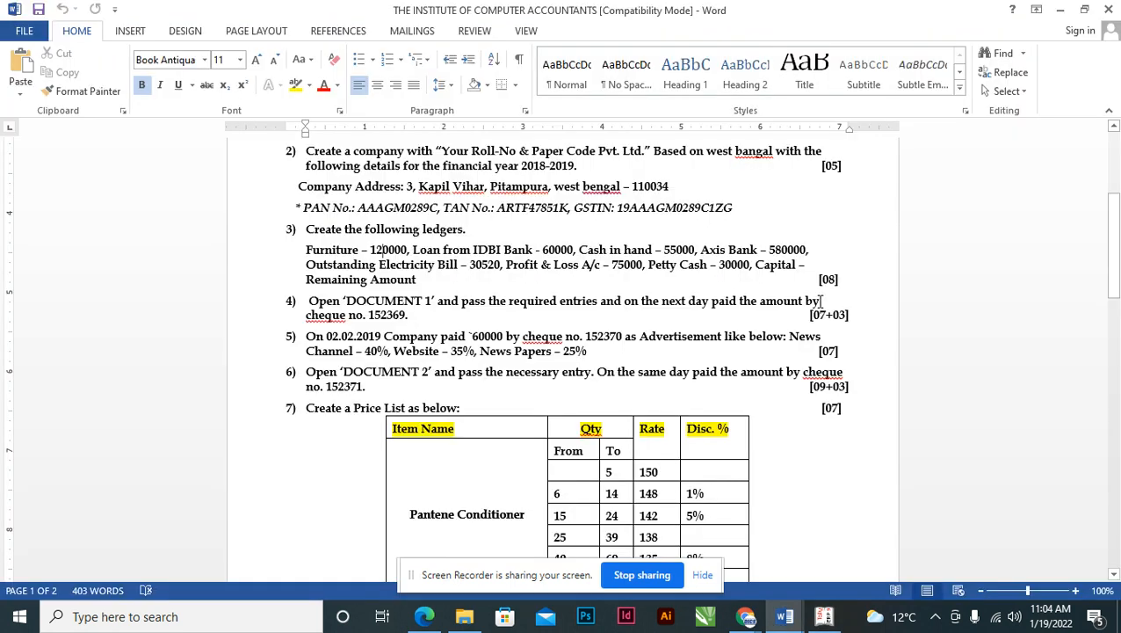
- Add O/S Electricity Bill under Provisions with a 30,520 Cr opening balance
key("alt+Tab")
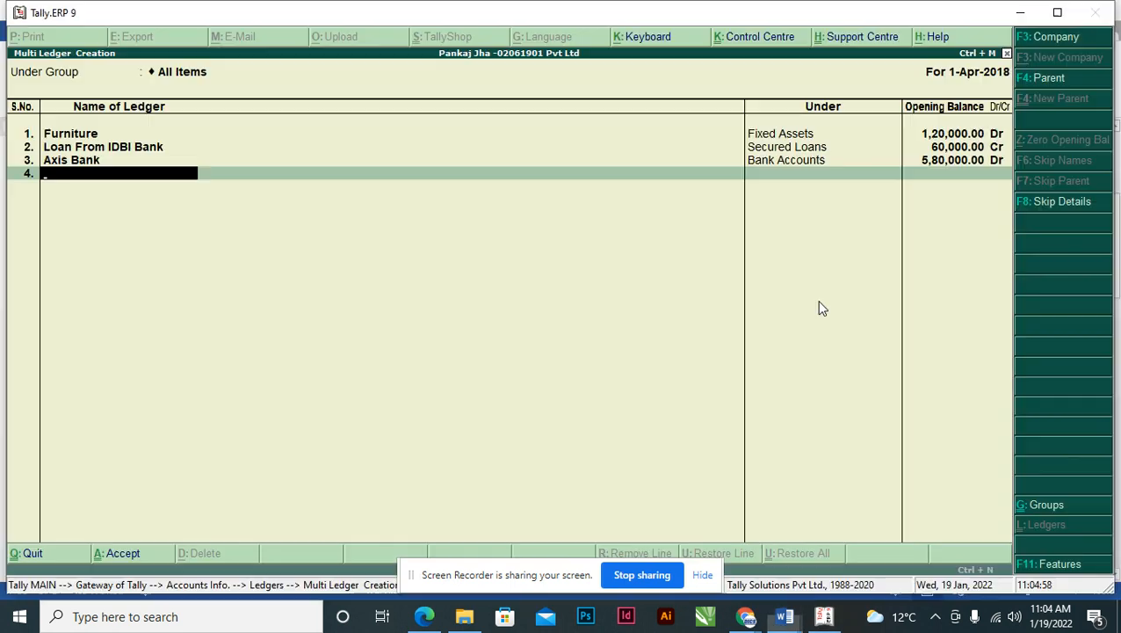
type("O0/S")
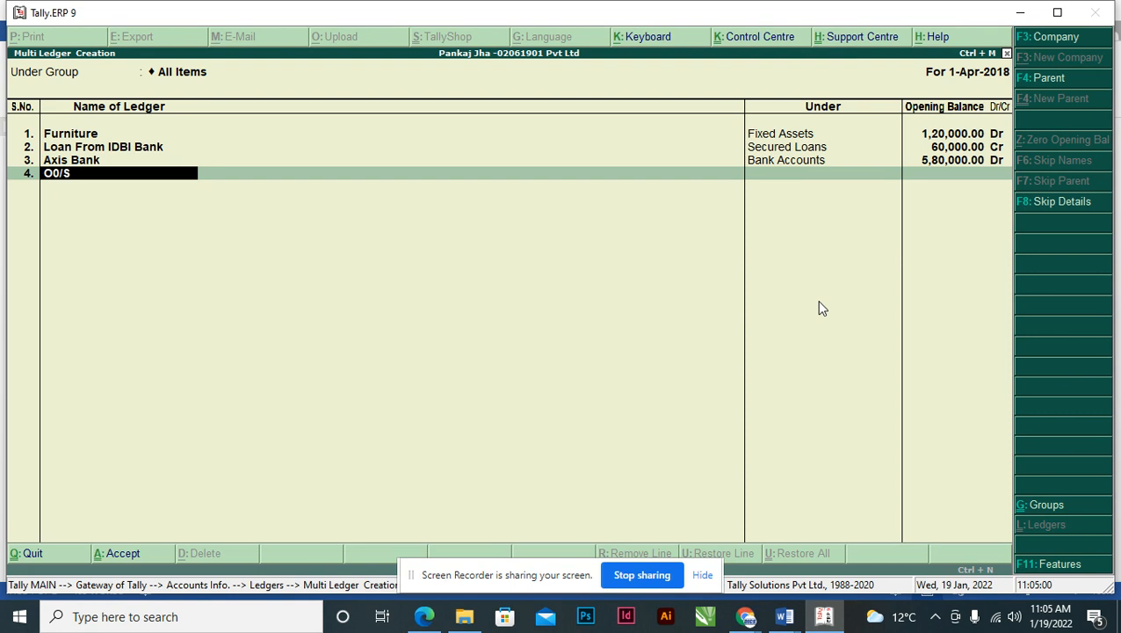
key("BackSpace")
key("BackSpace")
key("BackSpace")
key("BackSpace")
type("O/S Elwec")
key("BackSpace")
key("BackSpace")
key("BackSpace")
type("ectricity Bill")
key("Return")
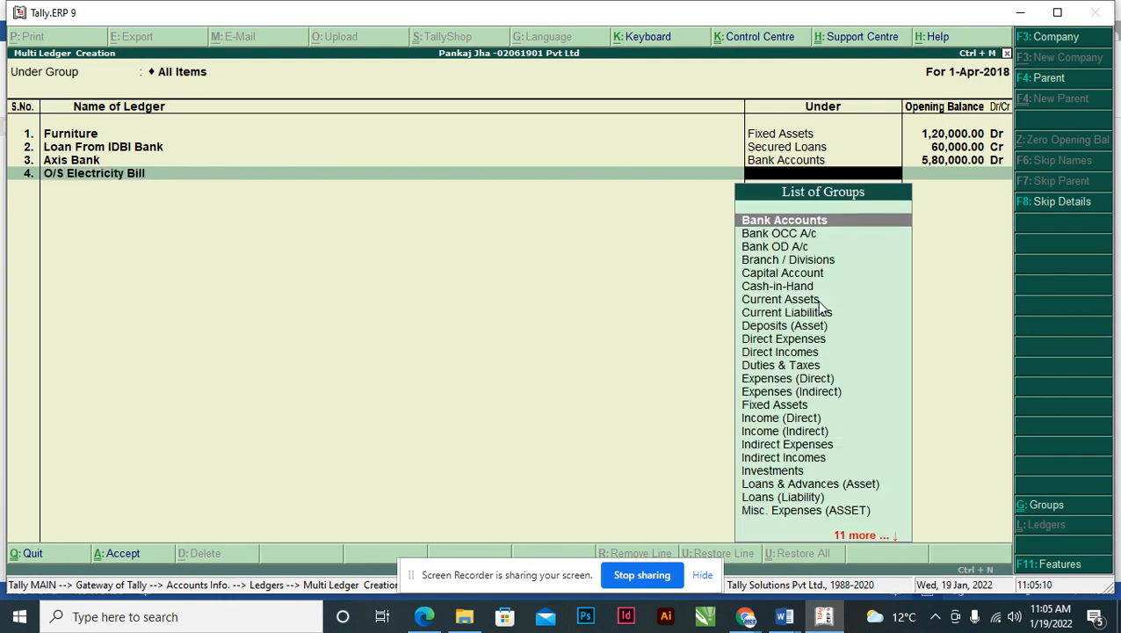
type("Pro")
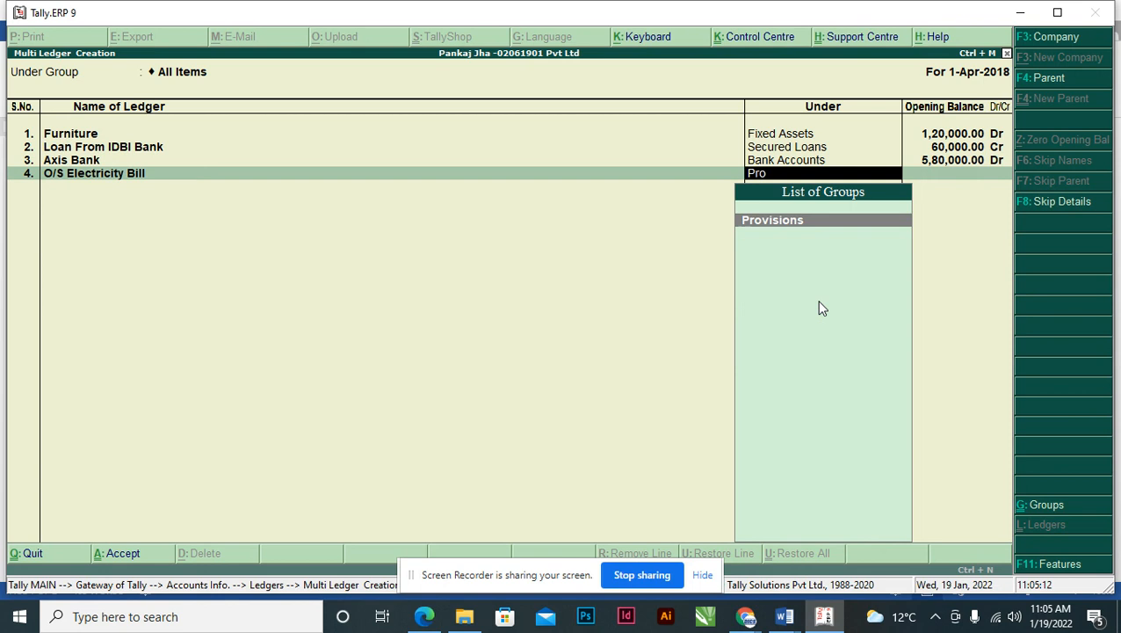
key("Return")
key("alt+Tab")
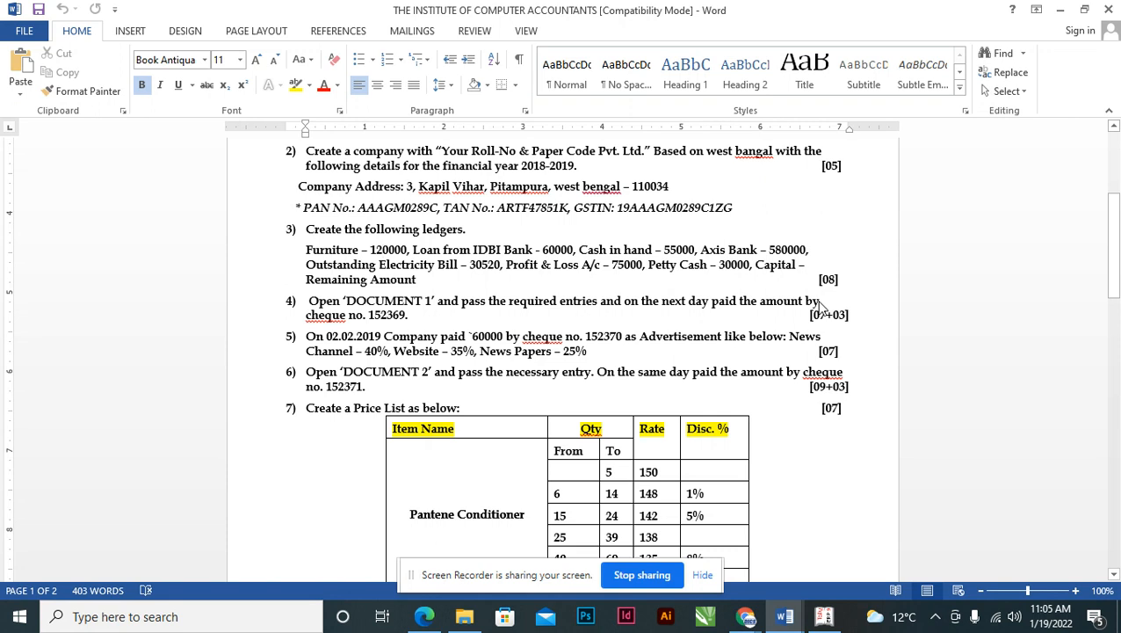
key("alt+Tab")
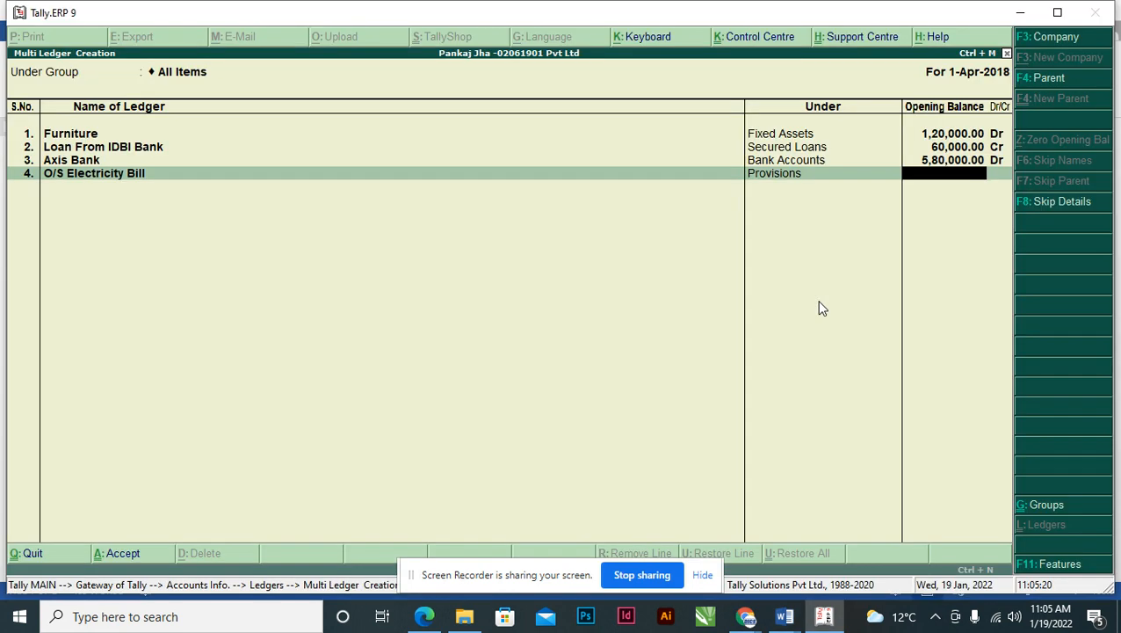
type("30,520")
key("Return")
key("Return")
- Add Petty Cash under Cash-in-Hand with 30,000 Dr, then finish the ledger list for saving
key("alt+Tab")
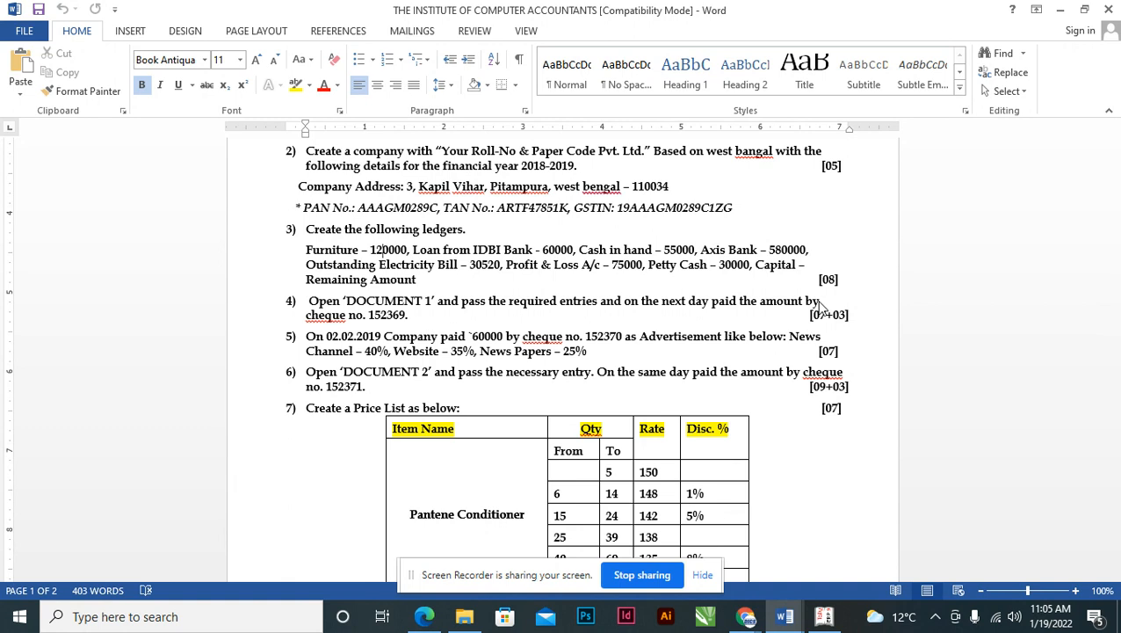
key("alt+Tab")
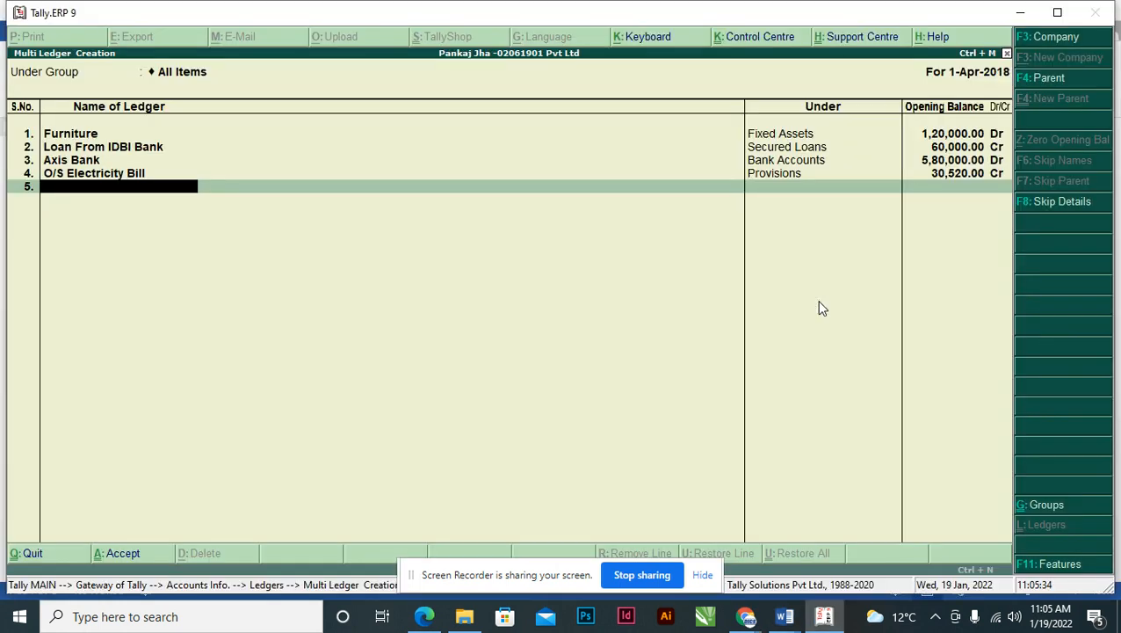
type("Petty Cash")
key("Return")
type("Cas")
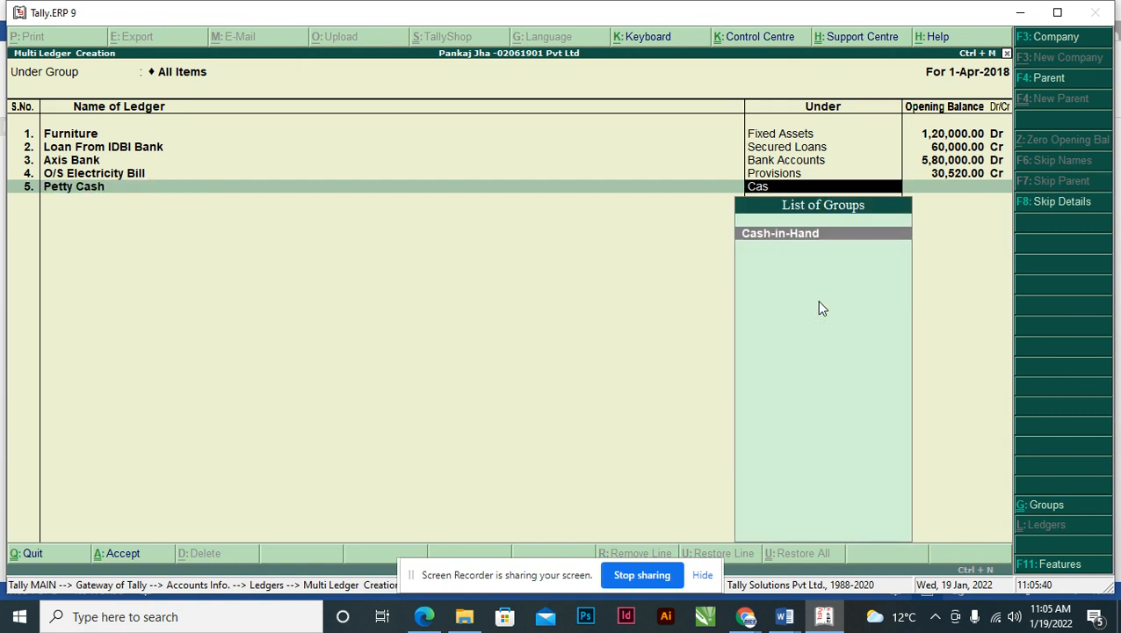
key("Return")
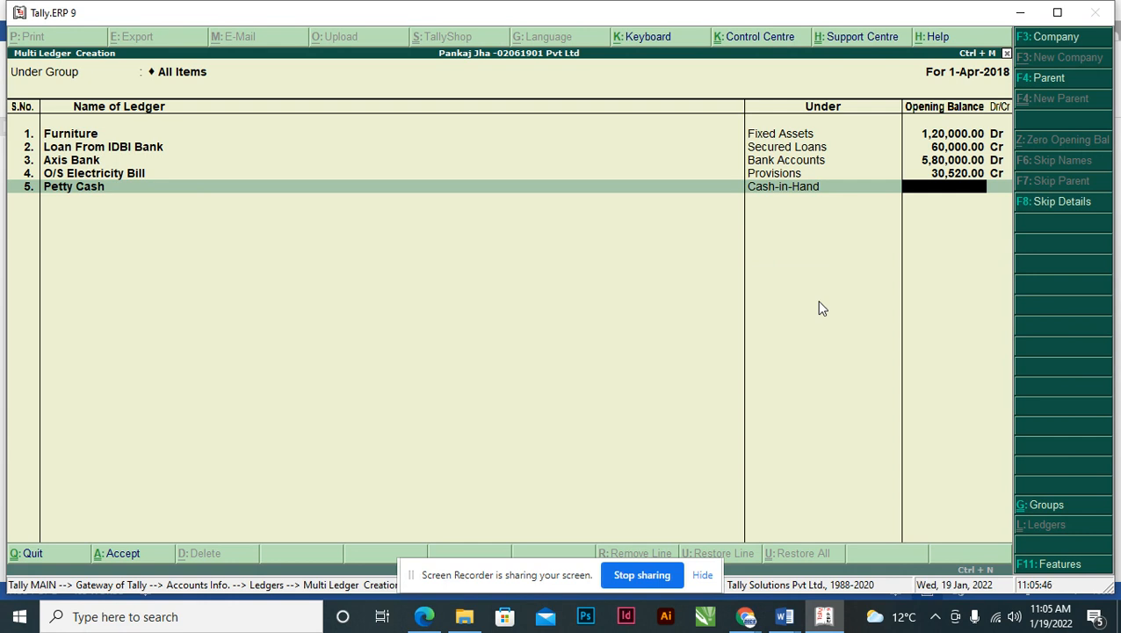
key("alt+Tab")
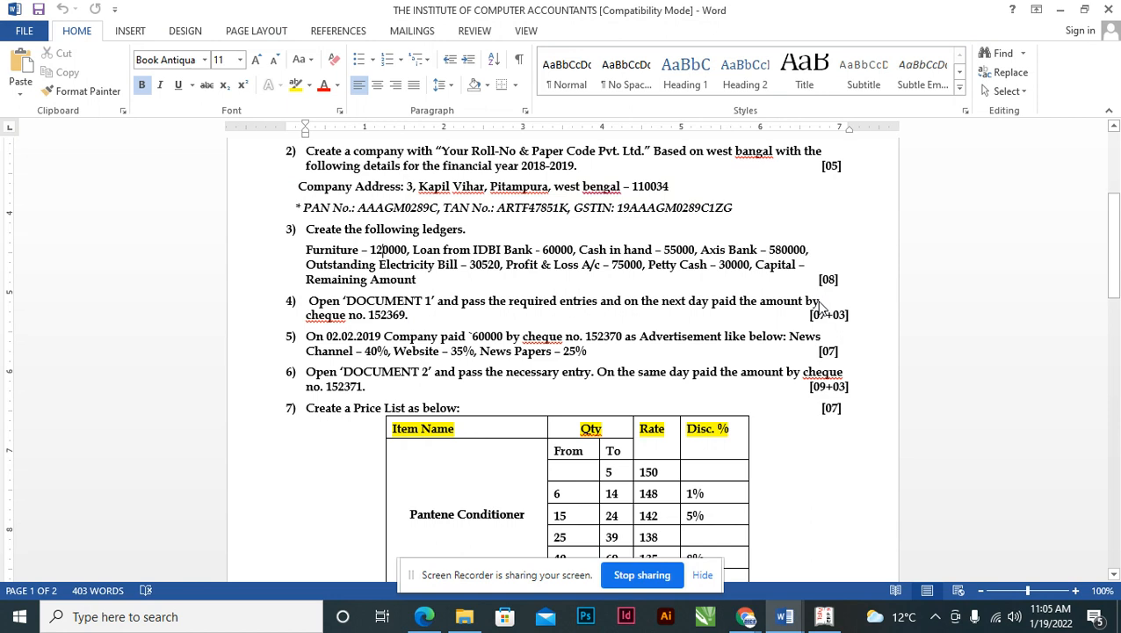
key("alt+Tab")
type("30000")
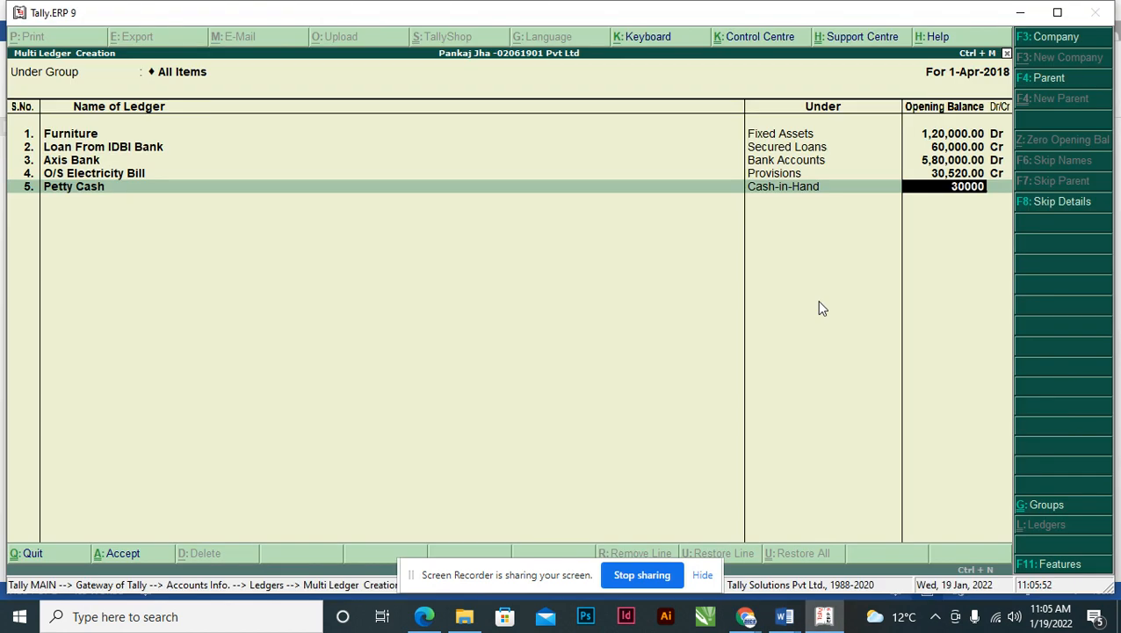
key("Return")
key("Return")
key("alt+Tab")
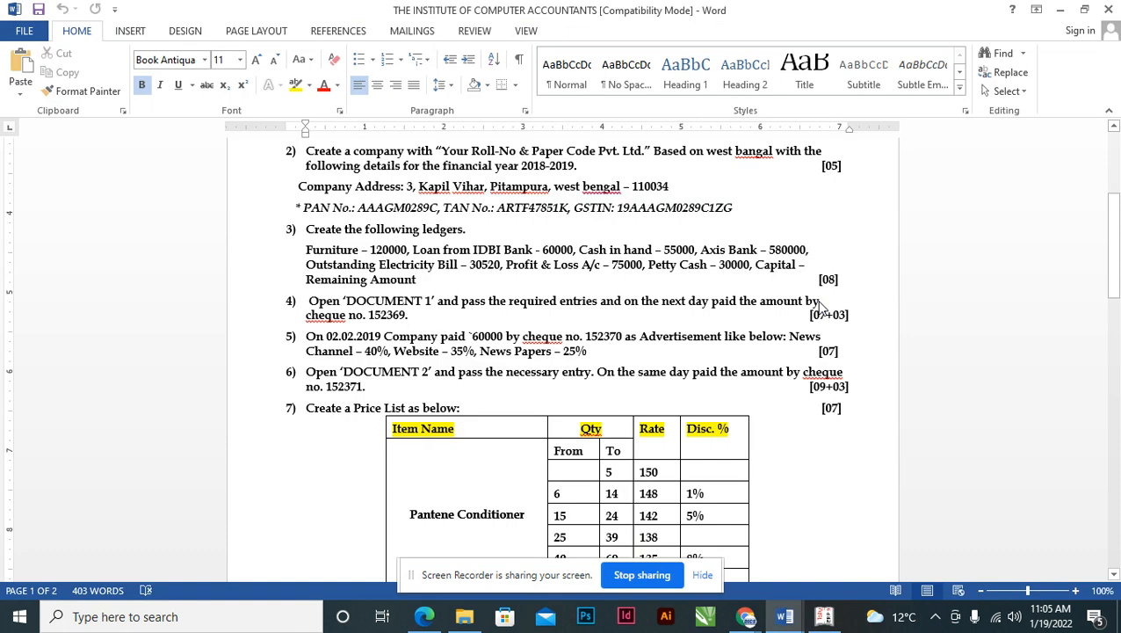
key("alt+Tab")
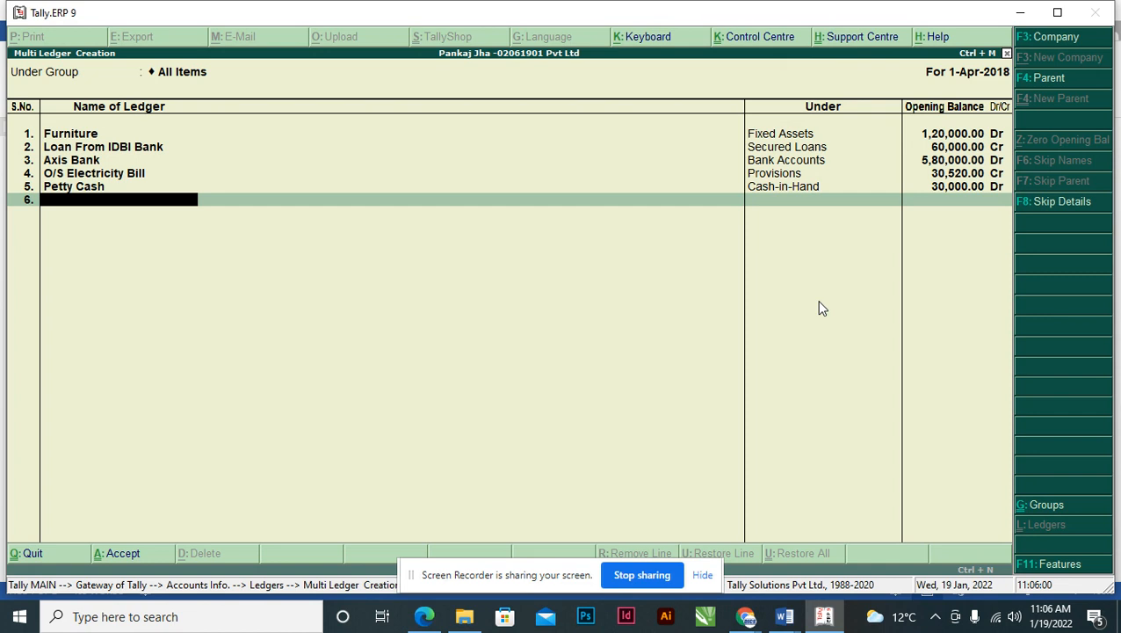
key("Return")
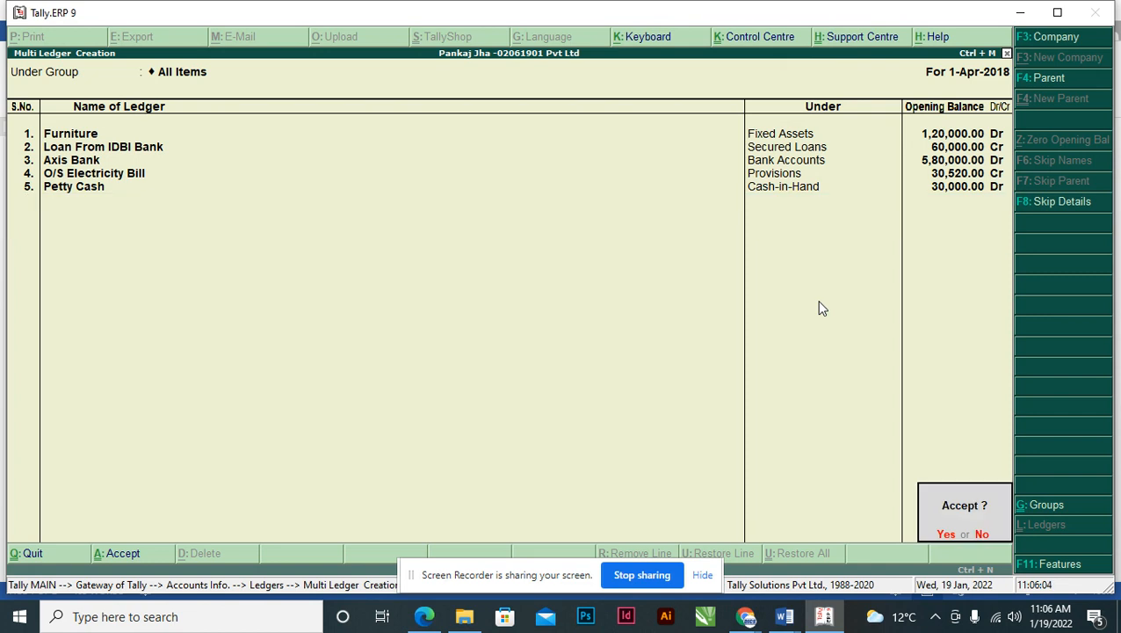
- Save the new ledgers, then give the Cash ledger a 55,000 Dr opening balance
key("y")
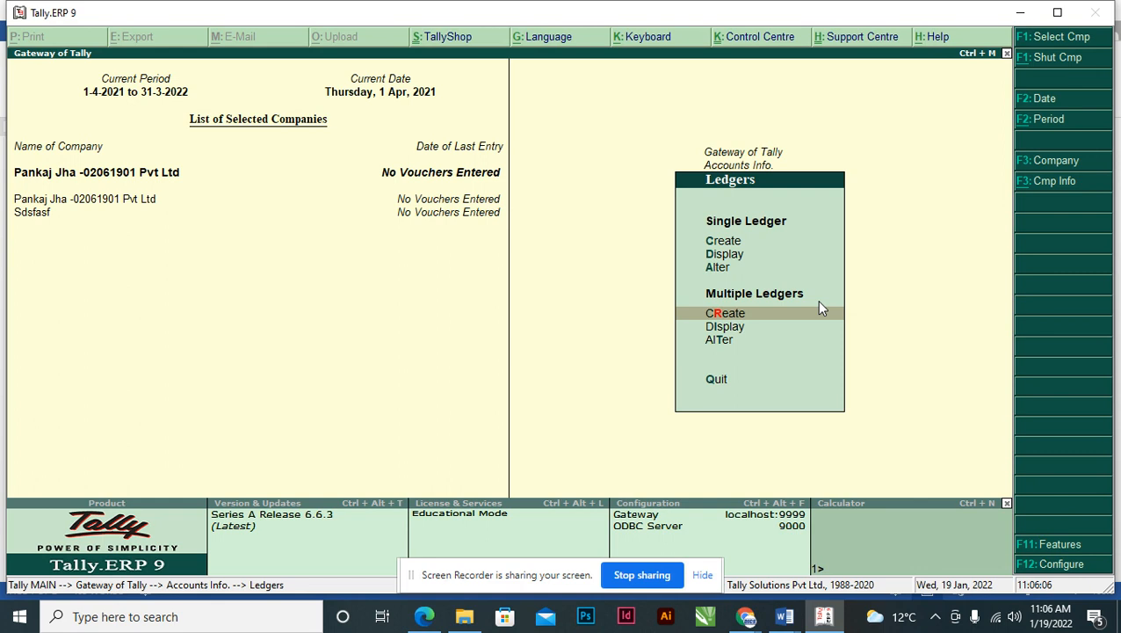
key("Up")
key("Up")
key("Up")
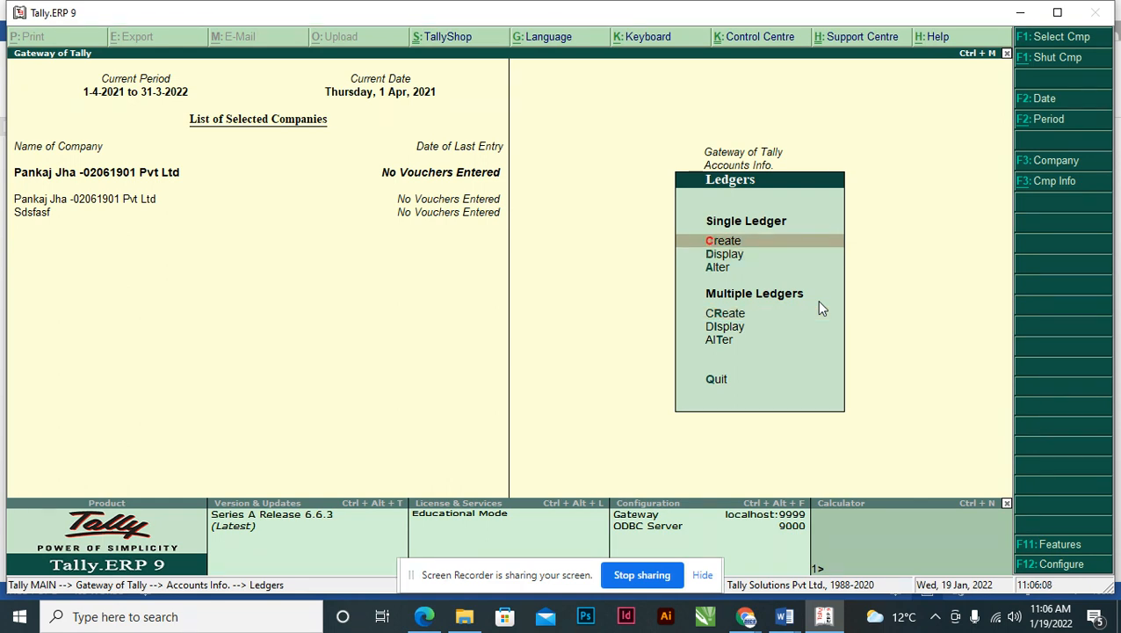
key("Down")
key("Down")
key("Return")
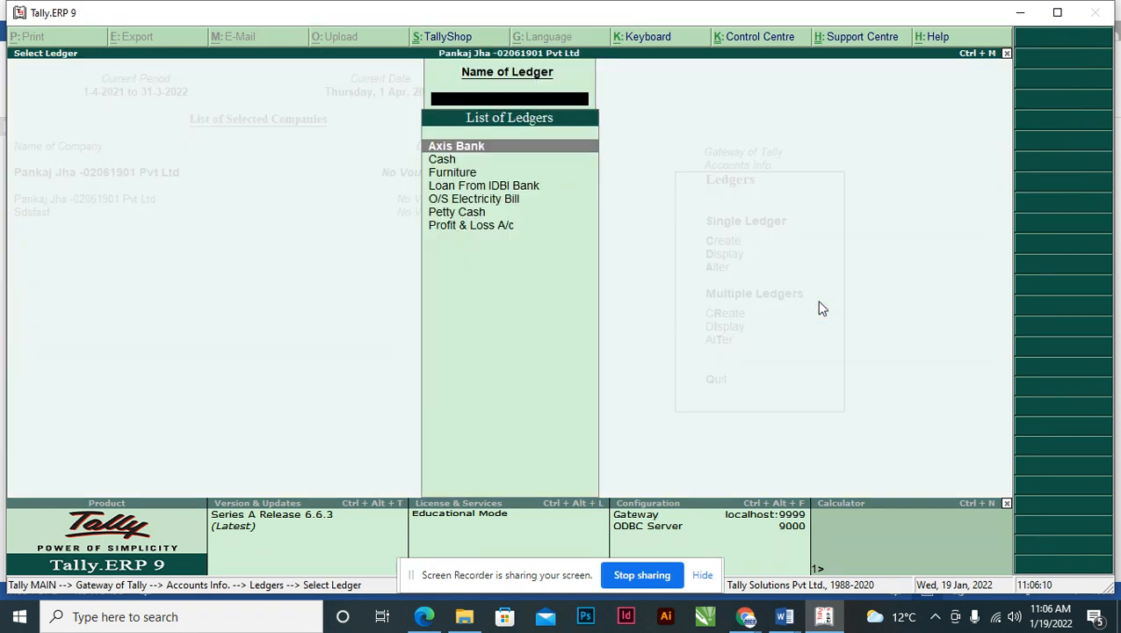
key("Down")
key("Return")
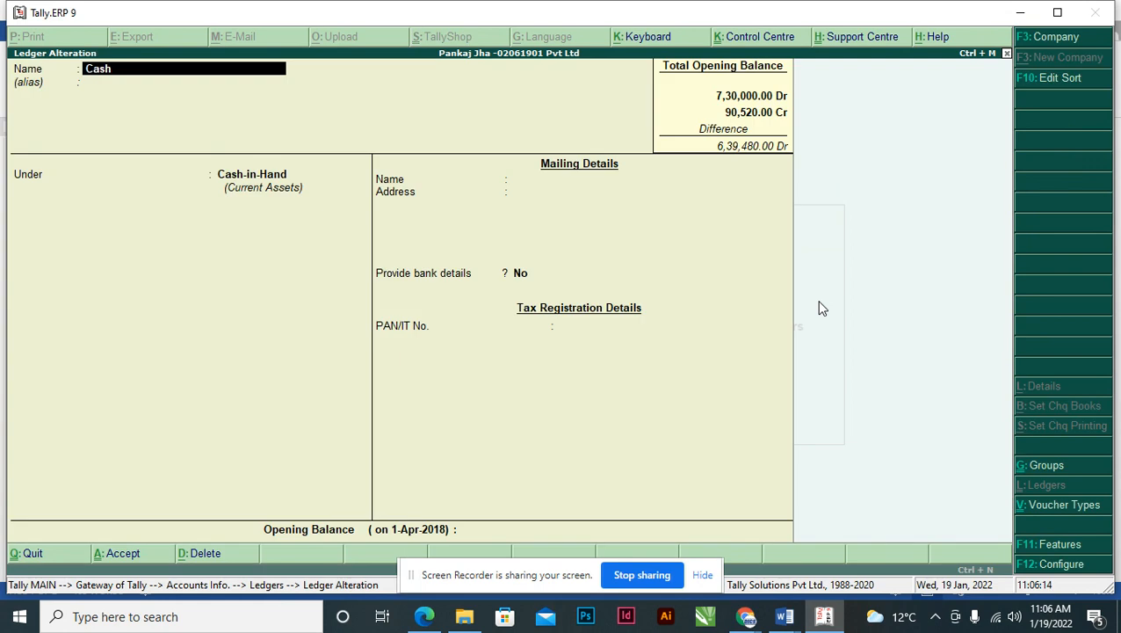
key("Return")
key("Return")
key("Return")
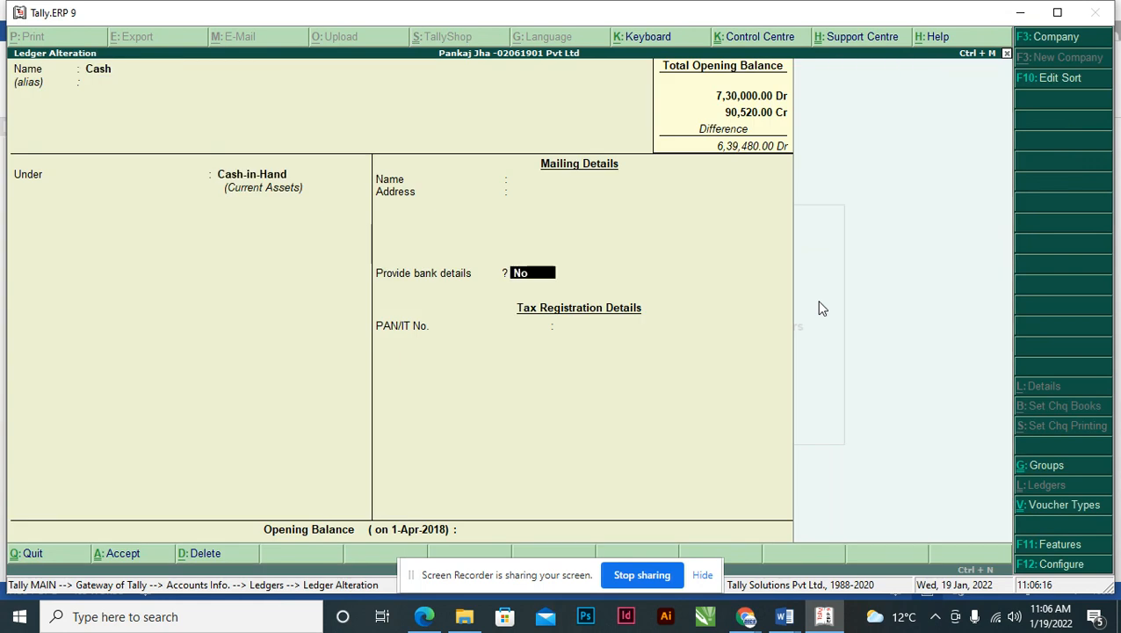
key("Return")
key("alt+Tab")
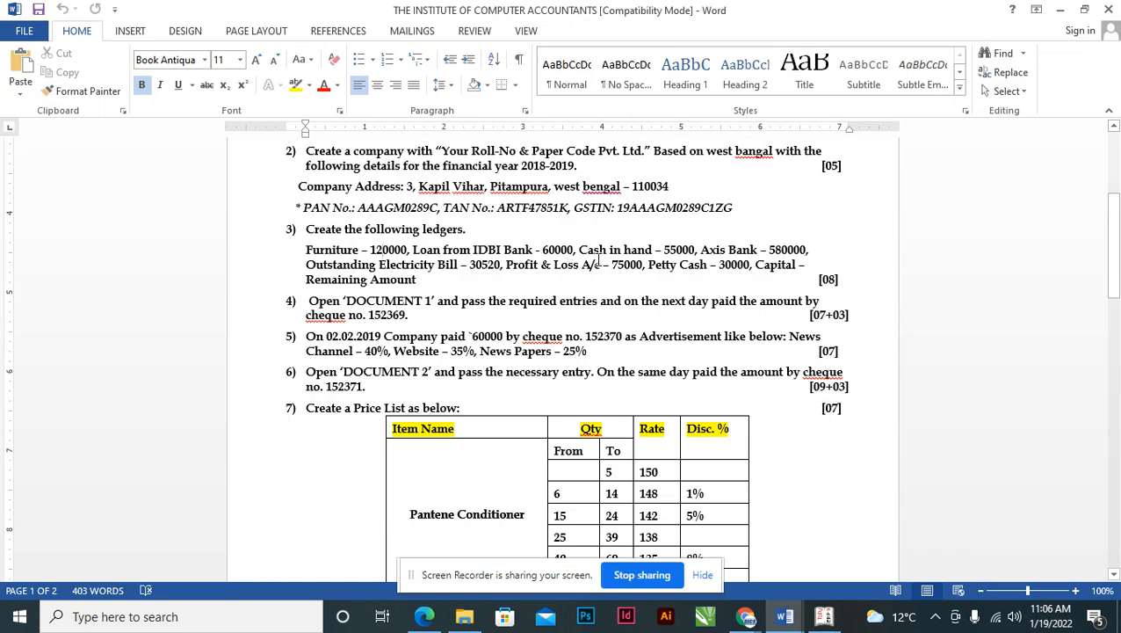
key("alt+Tab")
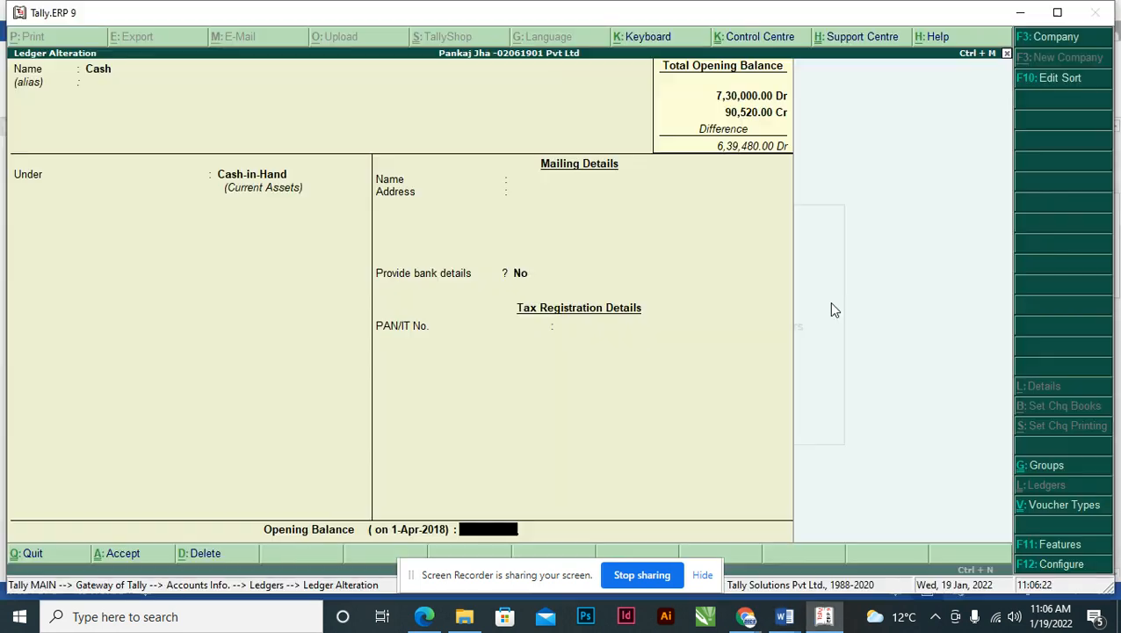
type("55000")
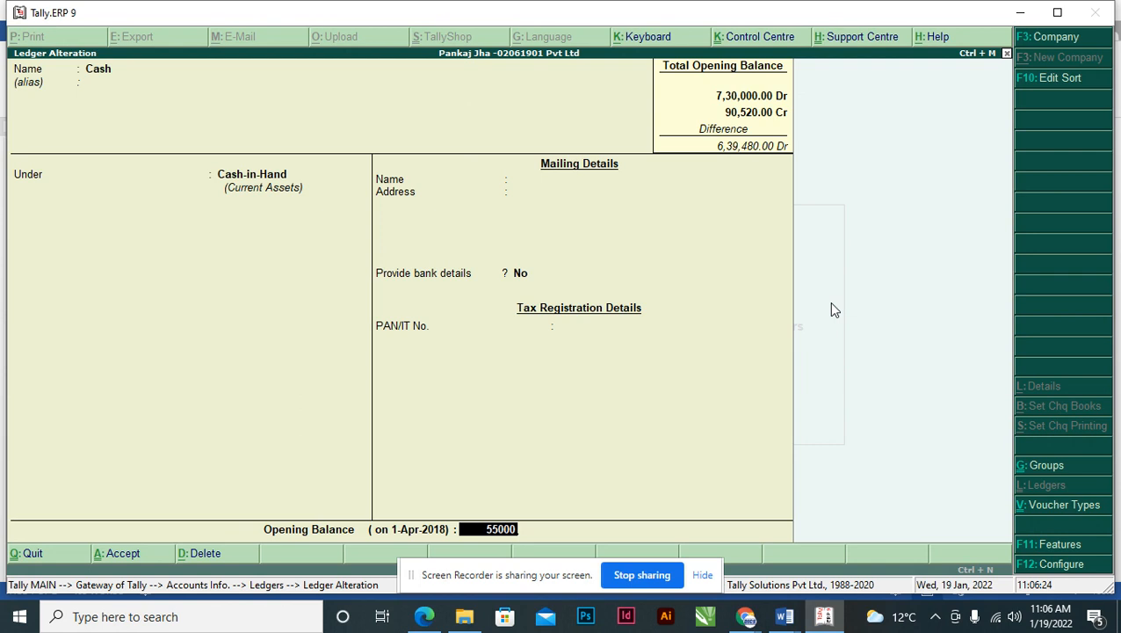
key("Return")
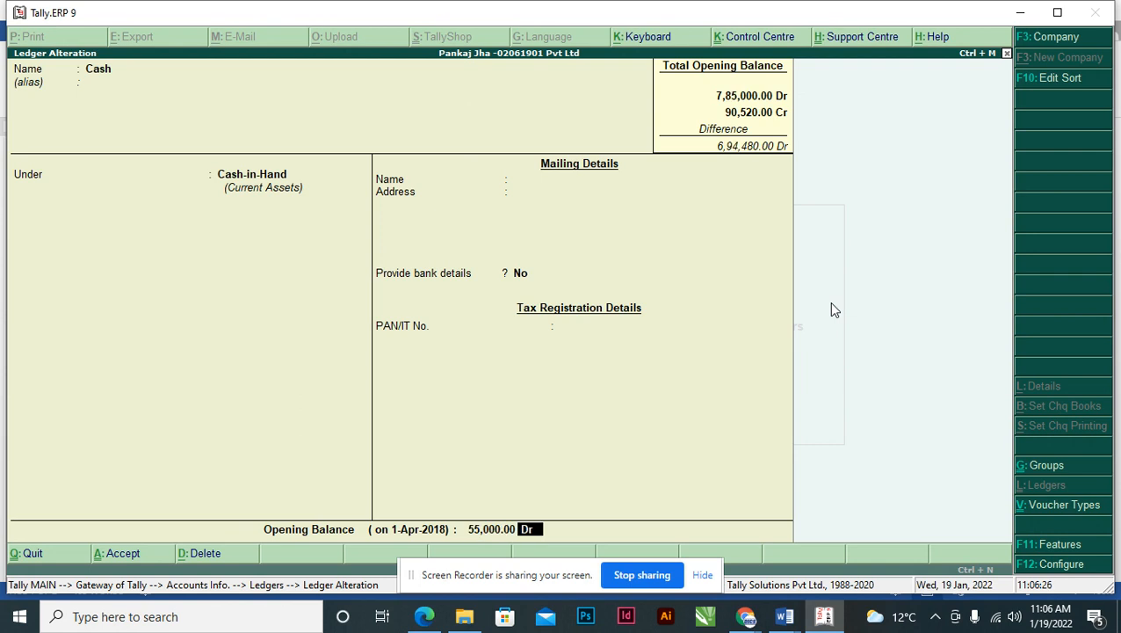
key("Return")
key("Return")
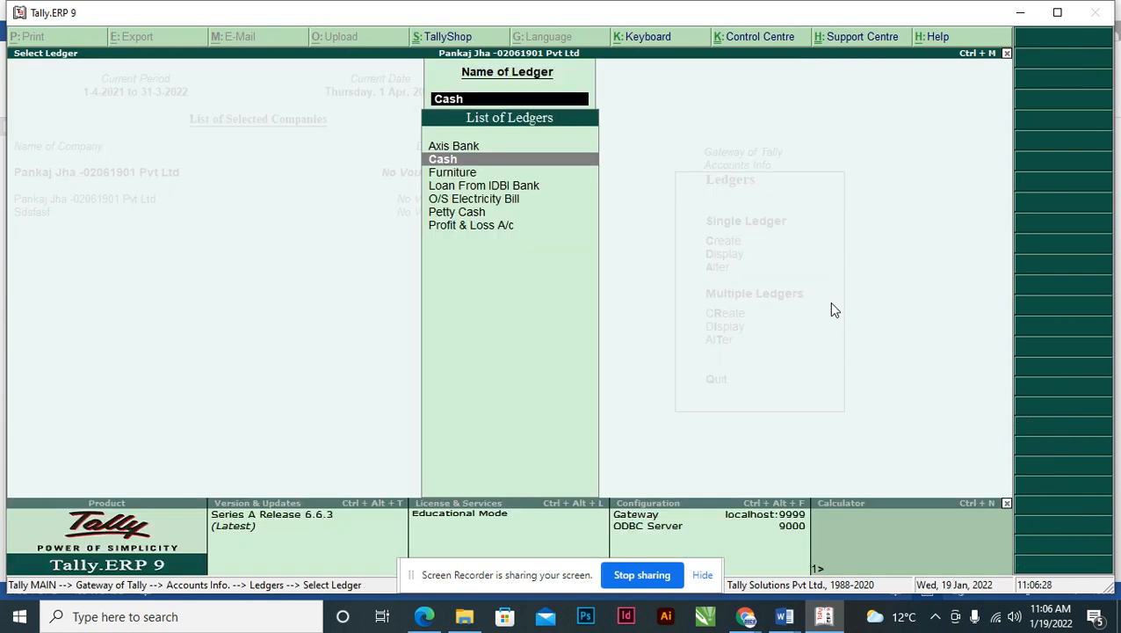
- Give Profit & Loss A/c a 75,000 Cr opening balance and return to the Ledgers menu
key("alt+Tab")
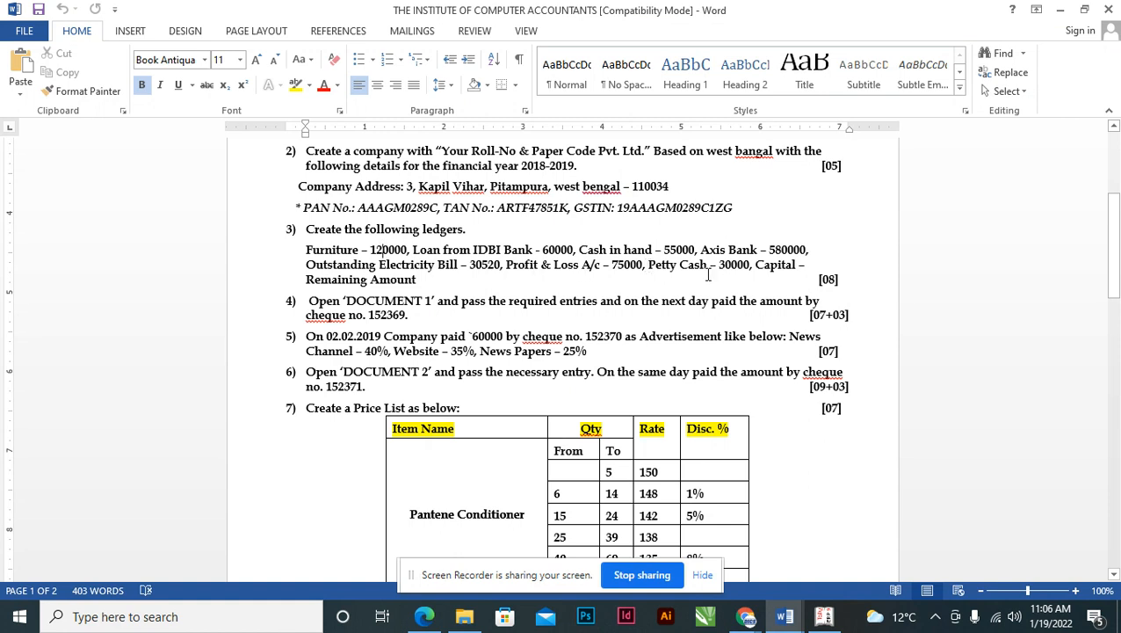
key("alt+Tab")
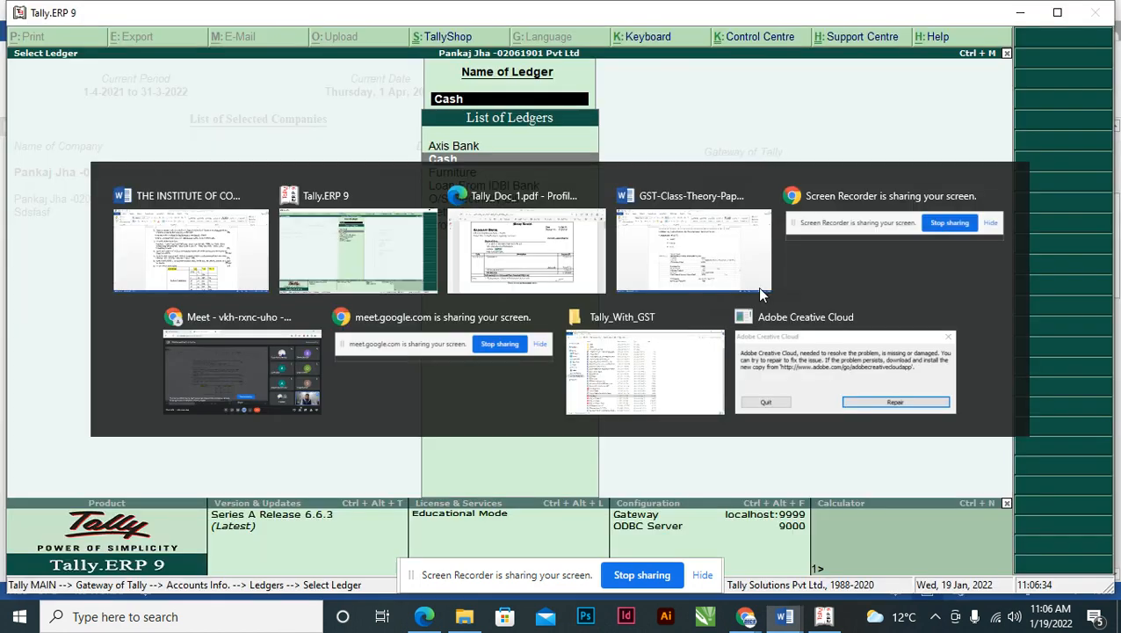
key("Down")
key("Down")
key("Down")
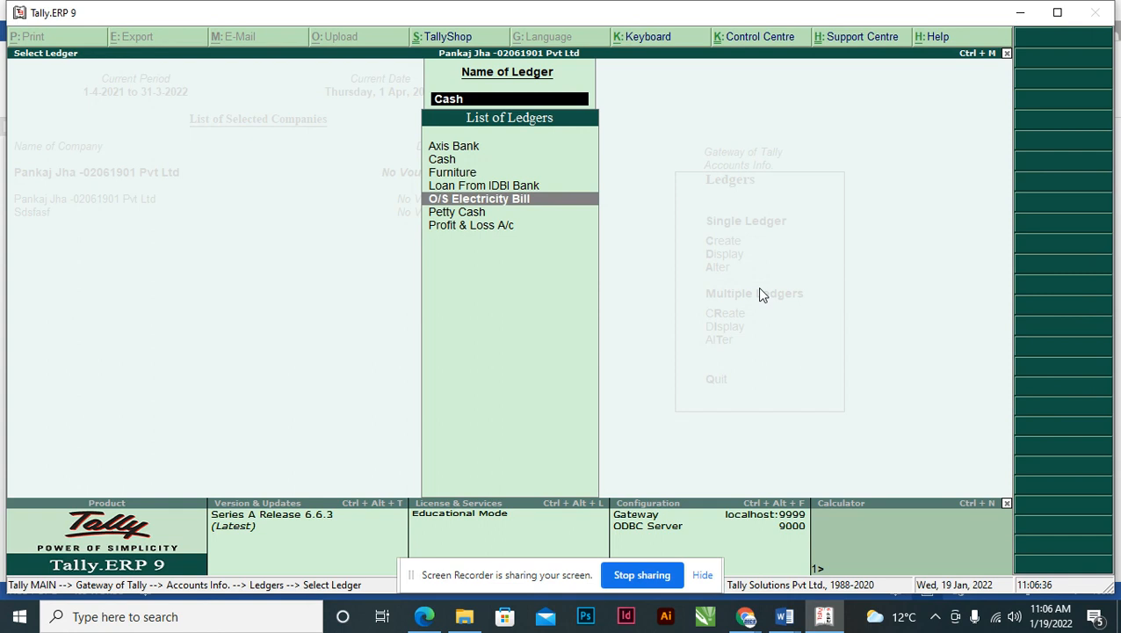
key("Down")
key("Down")
key("Return")
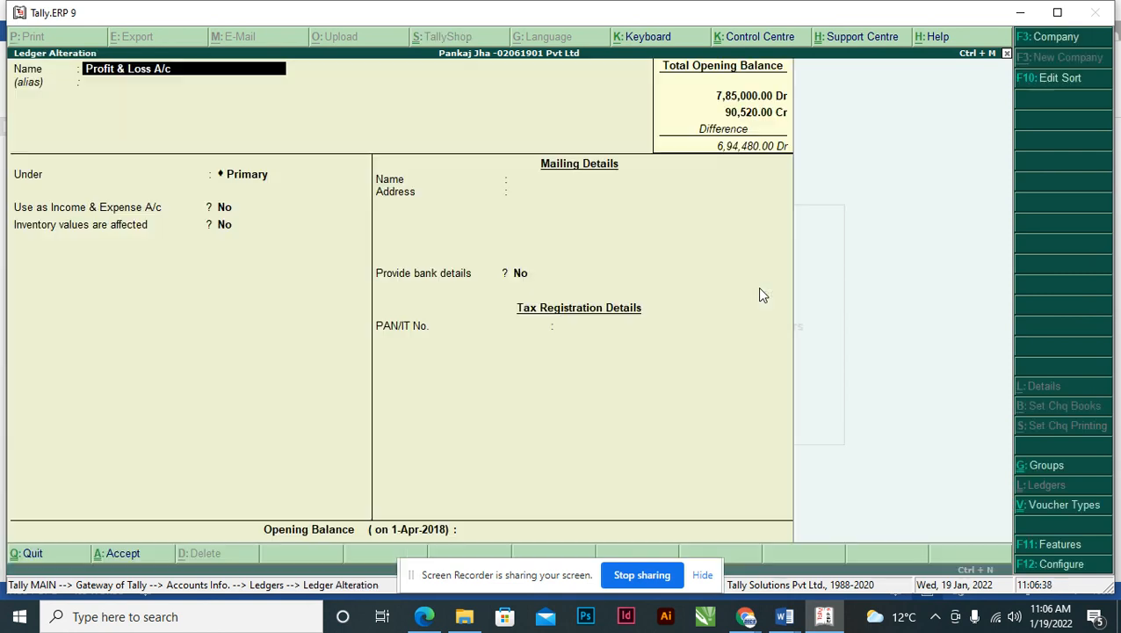
key("Return")
key("Return")
key("Return")
key("Return")
key("Return")
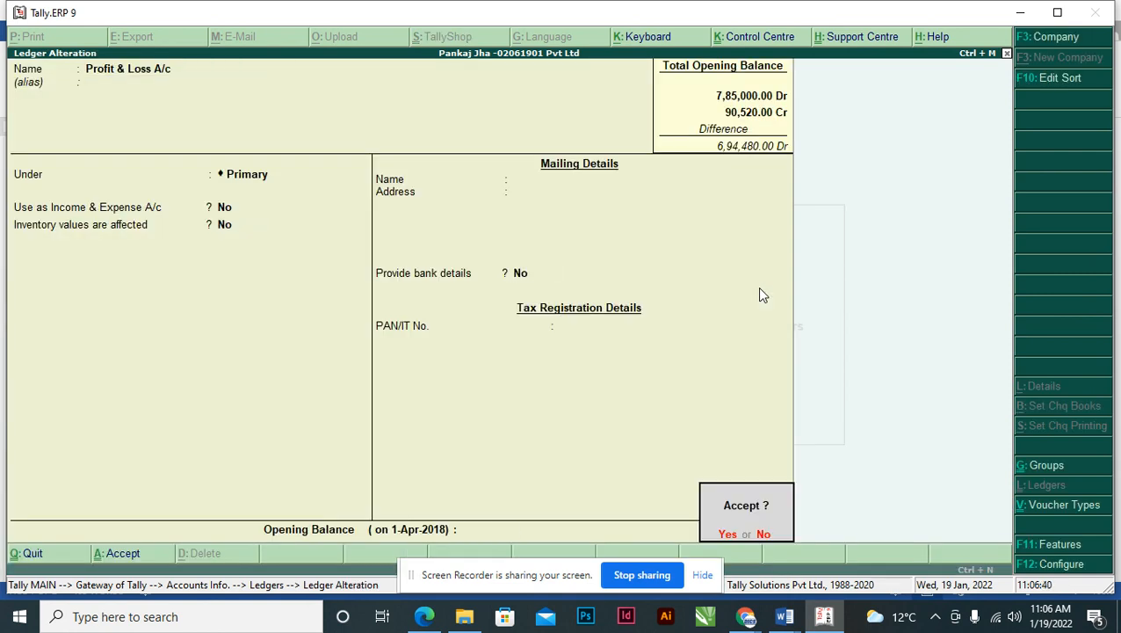
key("Escape")
type("75000")
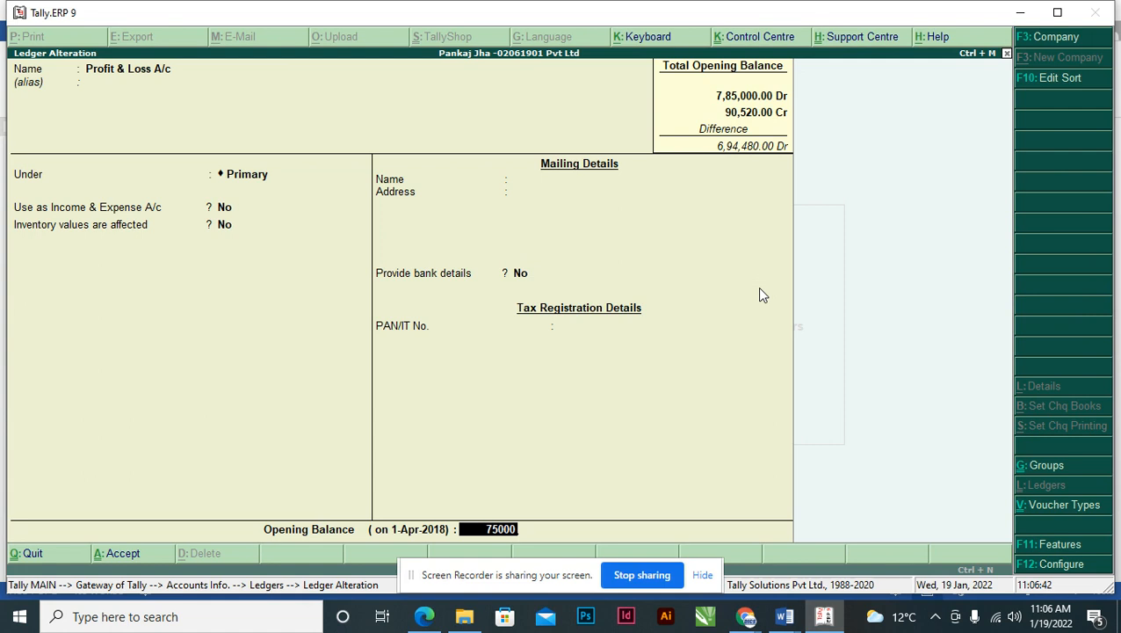
key("Return")
key("Return")
key("Return")
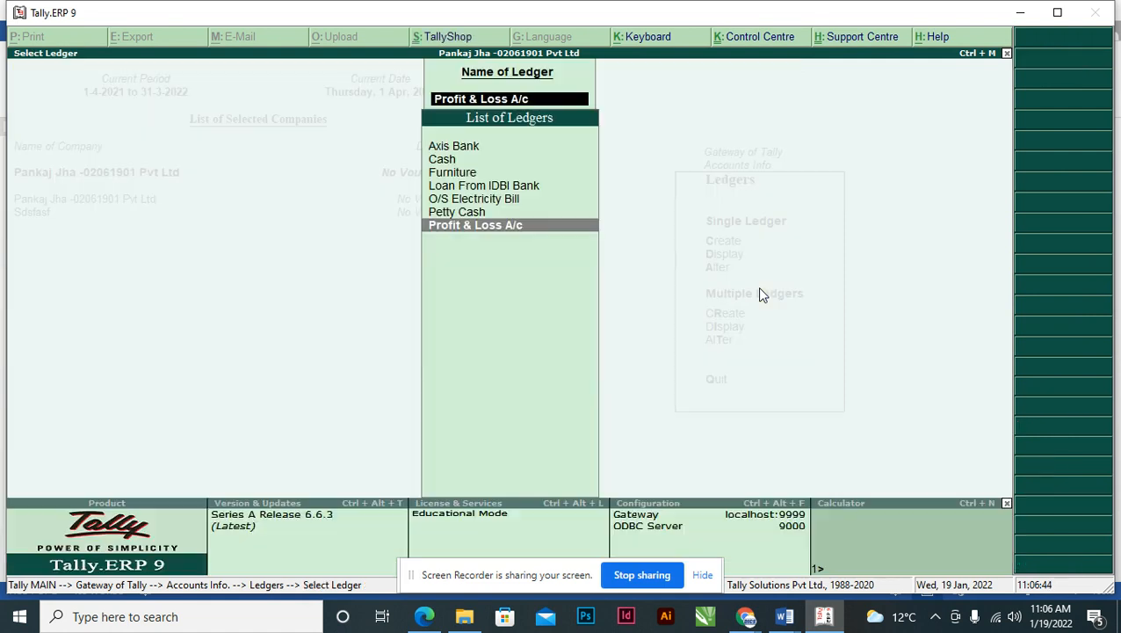
key("alt+Tab")
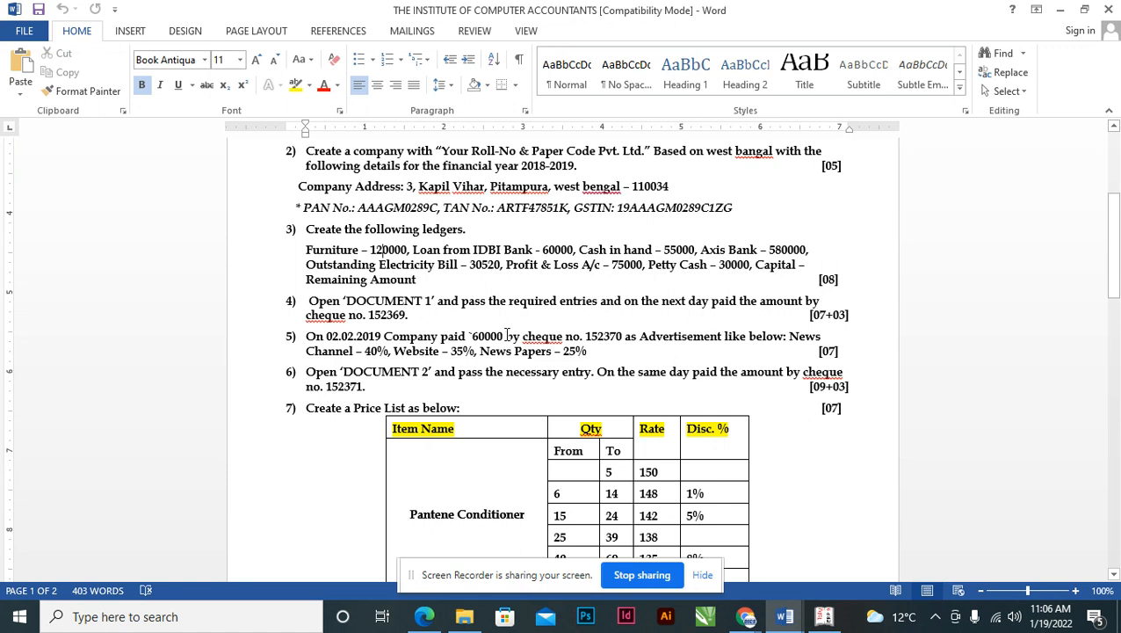
key("alt+Tab")
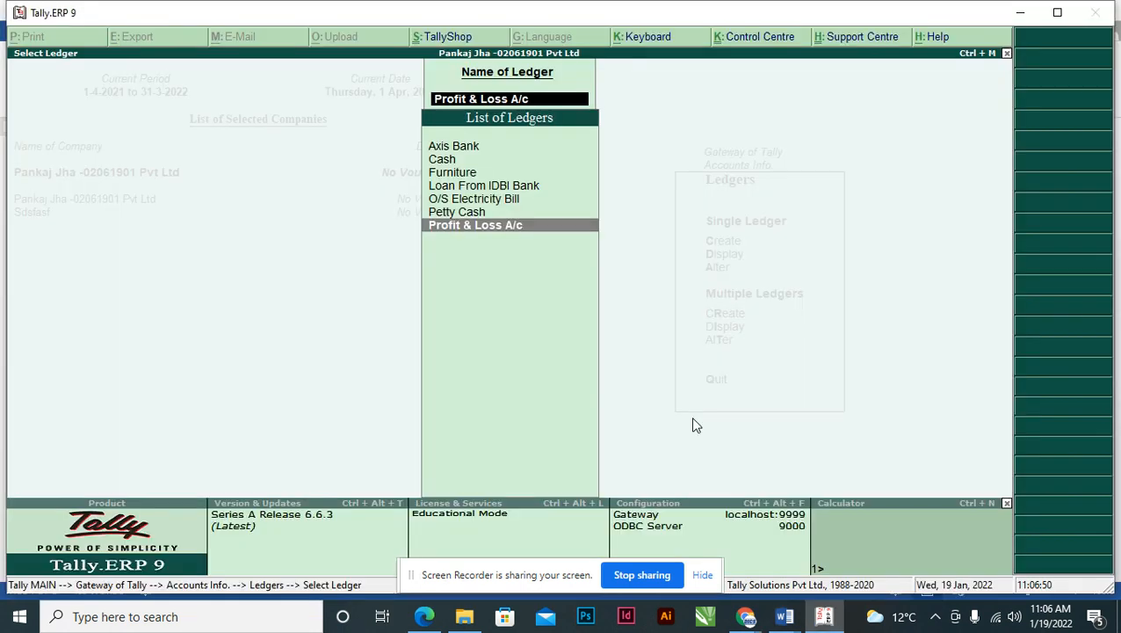
key("Escape")
key("Escape")
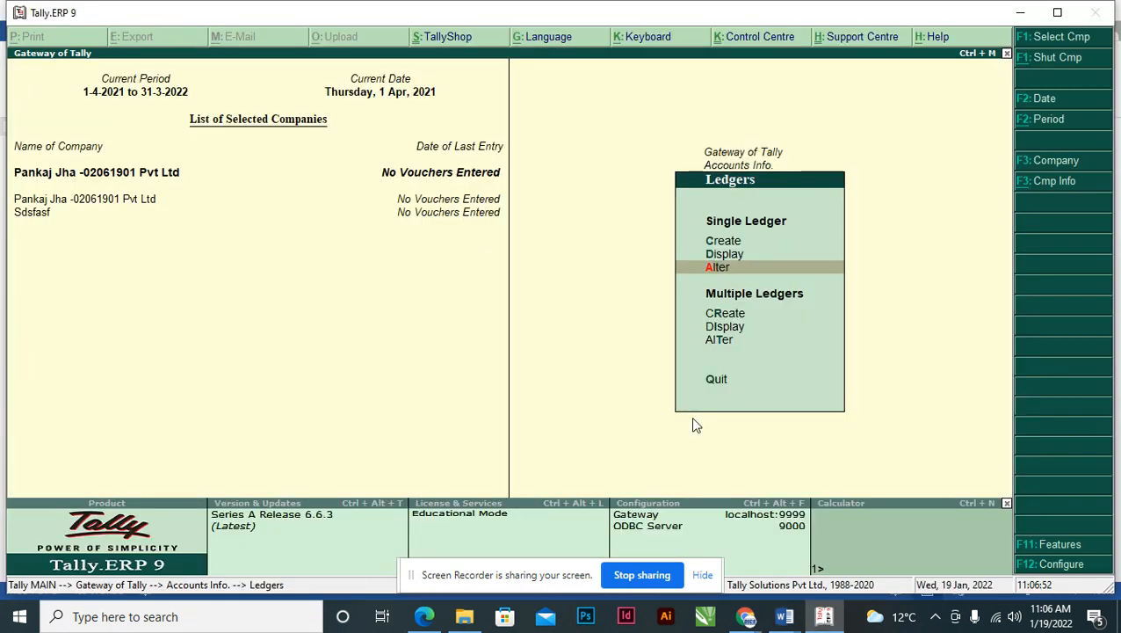
- Start a new ledger named Capital A/c under the Capital Account group
key("Up")
key("Up")
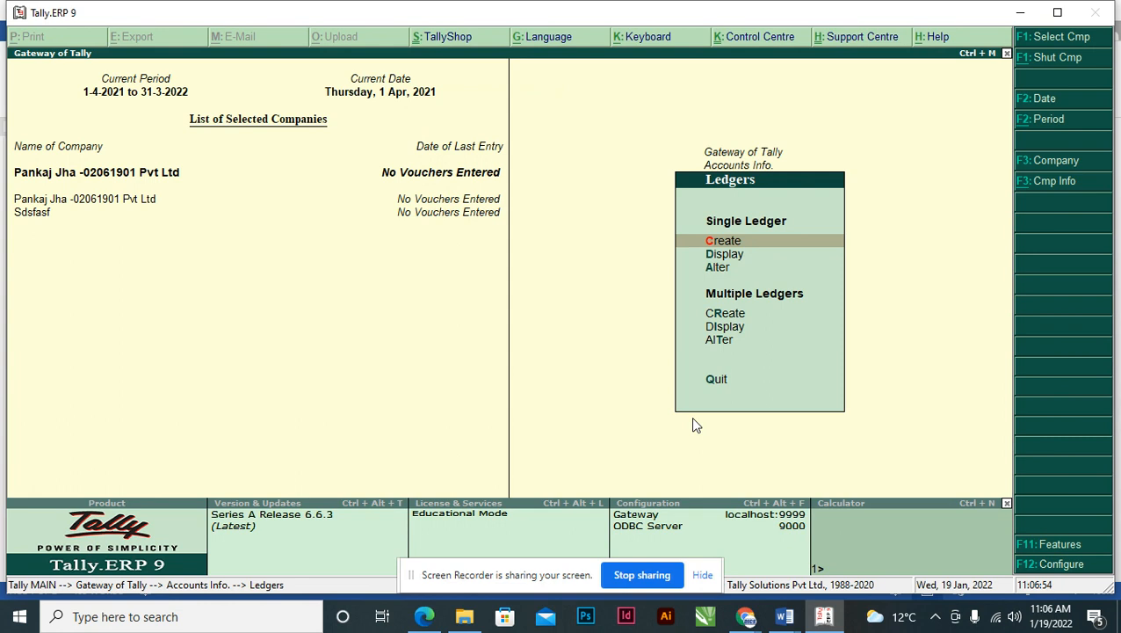
key("Return")
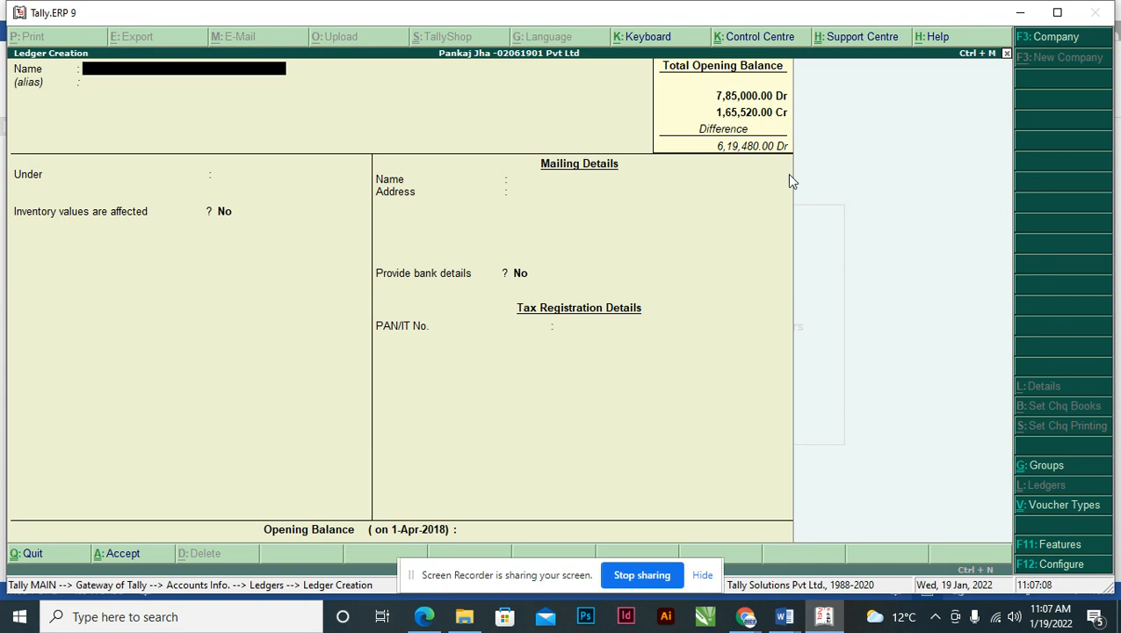
type("Capital A/c")
key("Return")
key("Return")
type("Capi")
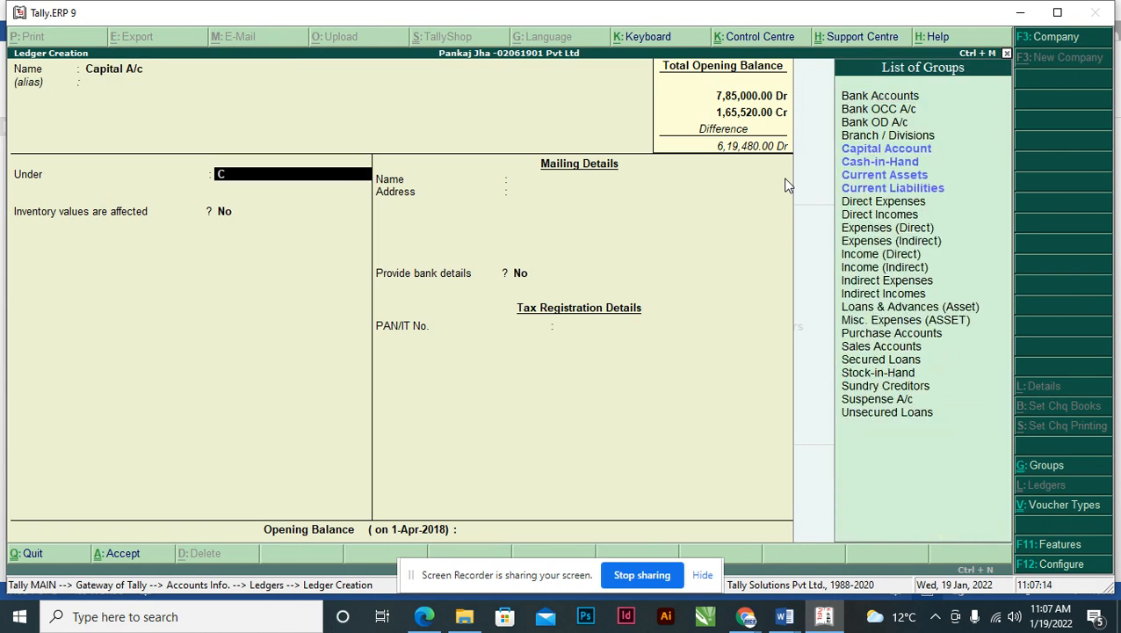
key("Return")
- Enter a 6,19,480 Cr opening balance, save the ledger and return to Gateway of Tally
key("Return")
key("Return")
key("Return")
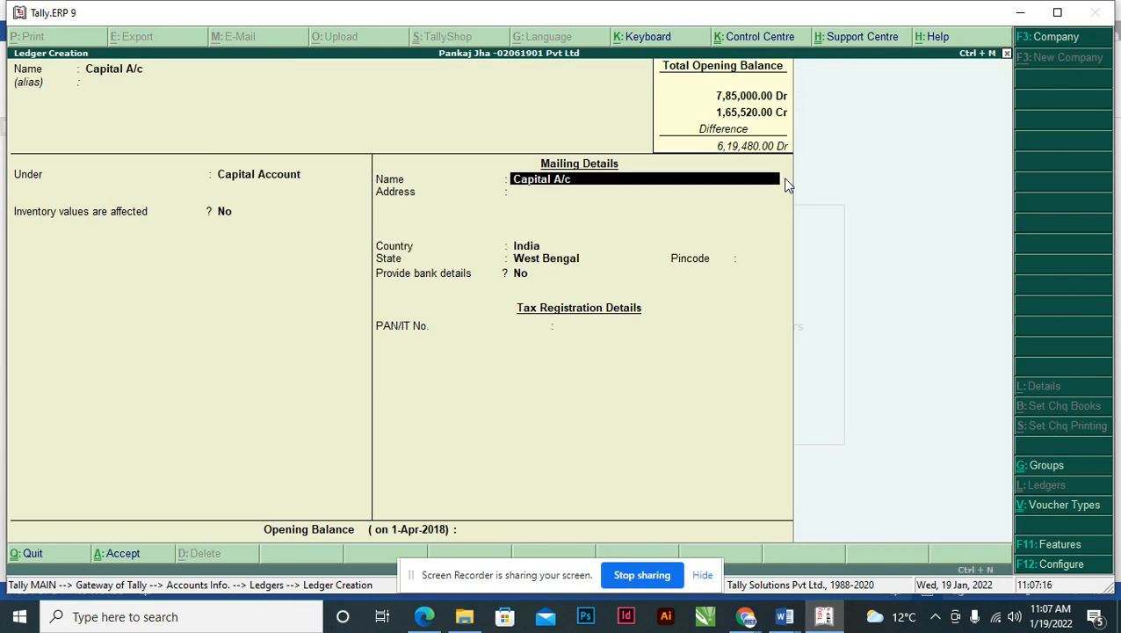
key("Return")
key("Return")
key("Return")
key("Return")
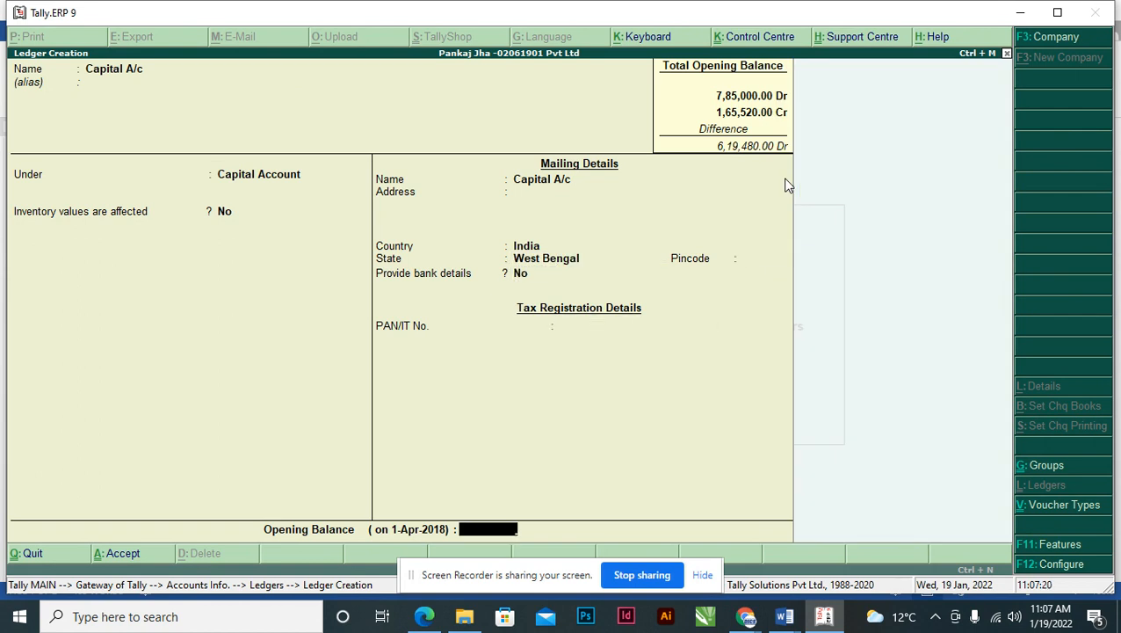
type("6,19,")
type("480")
key("Return")
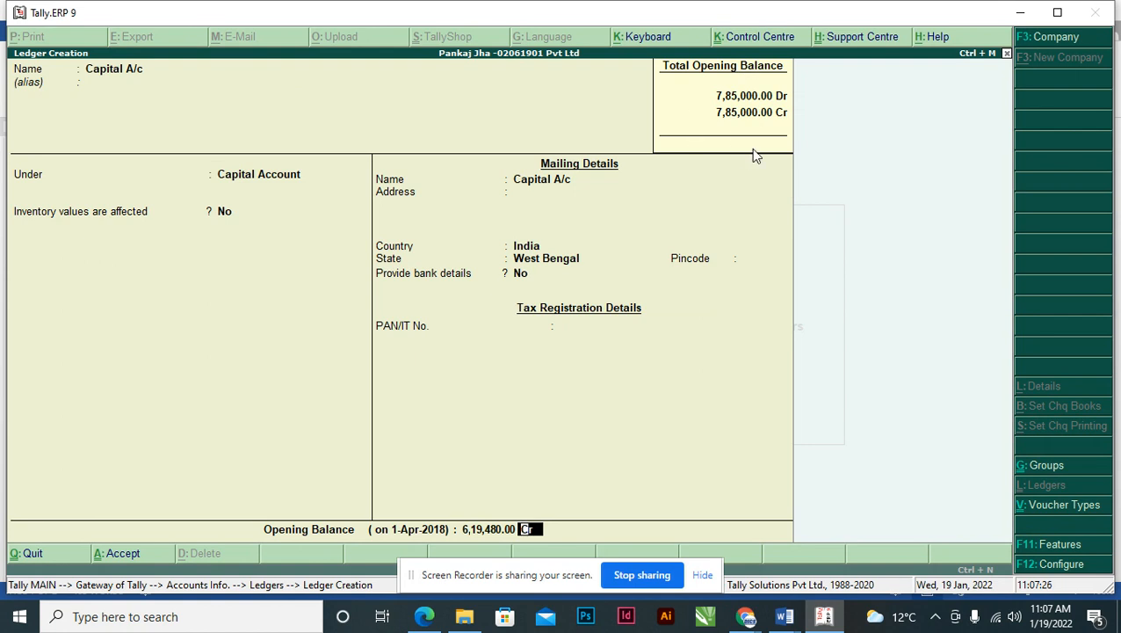
key("Return")
key("Escape")
key("Escape")
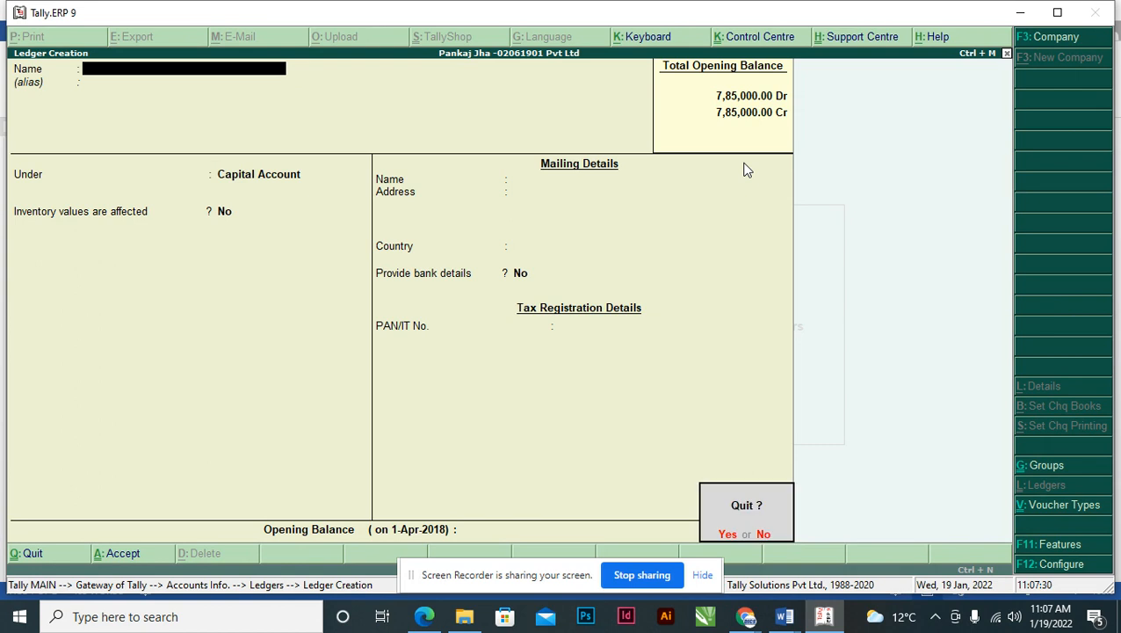
key("y")
key("Escape")
key("Escape")
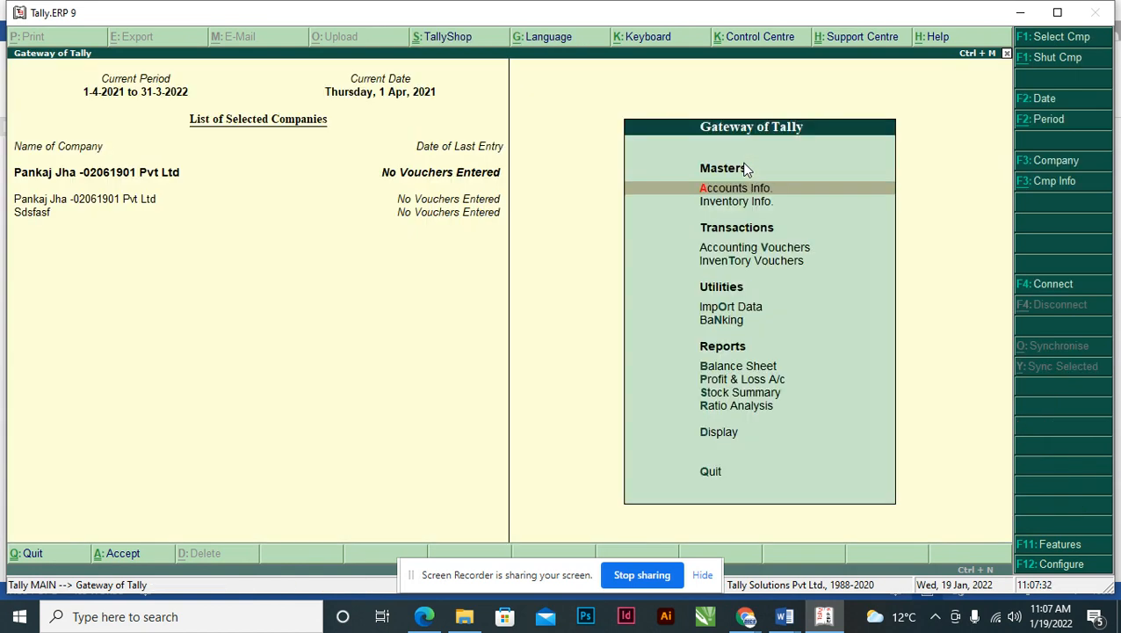
- View the detailed Balance Sheet with 7,85,000 on each side, then switch to the Word question paper
key("Up")
key("Up")
key("Up")
key("Up")
key("Up")
key("Up")
key("Up")
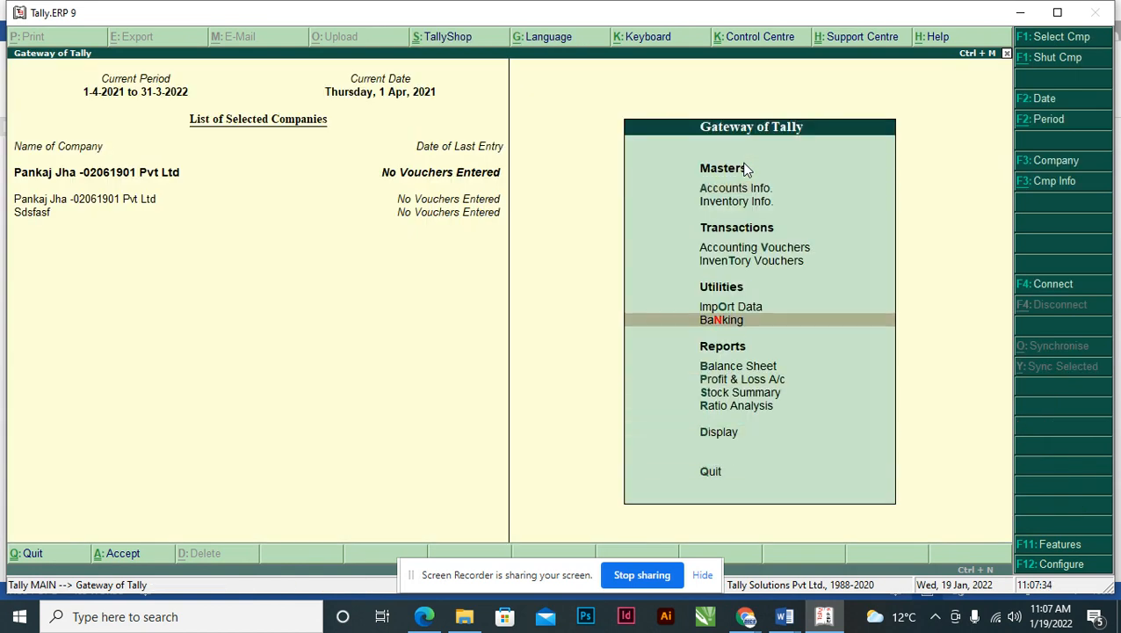
key("Down")
key("Down")
key("Up")
key("Return")
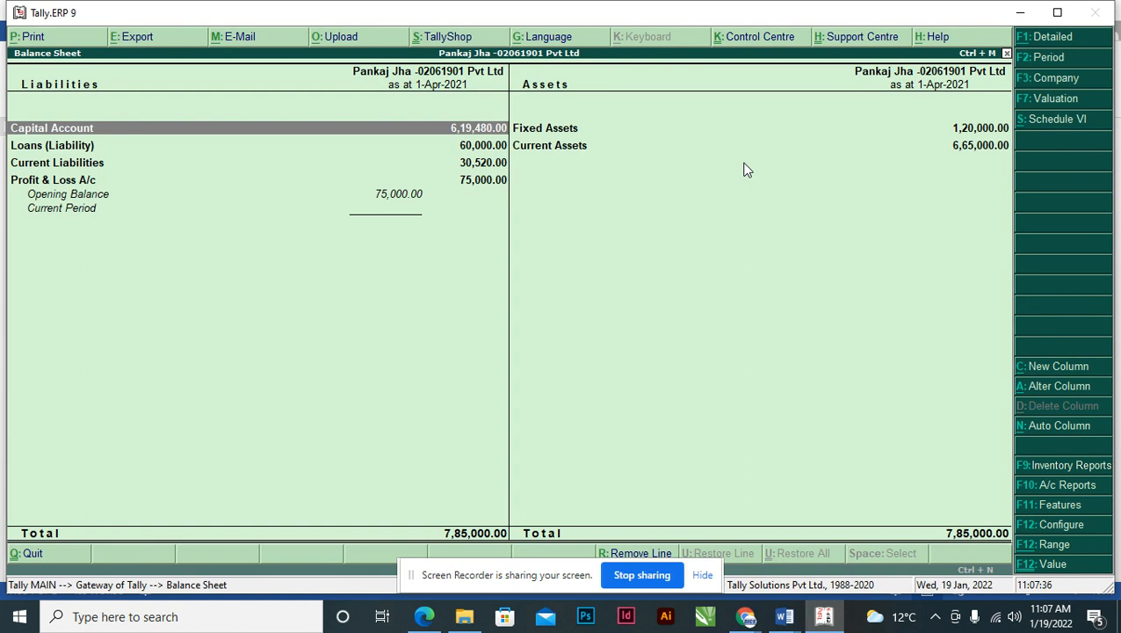
key("alt+F1")
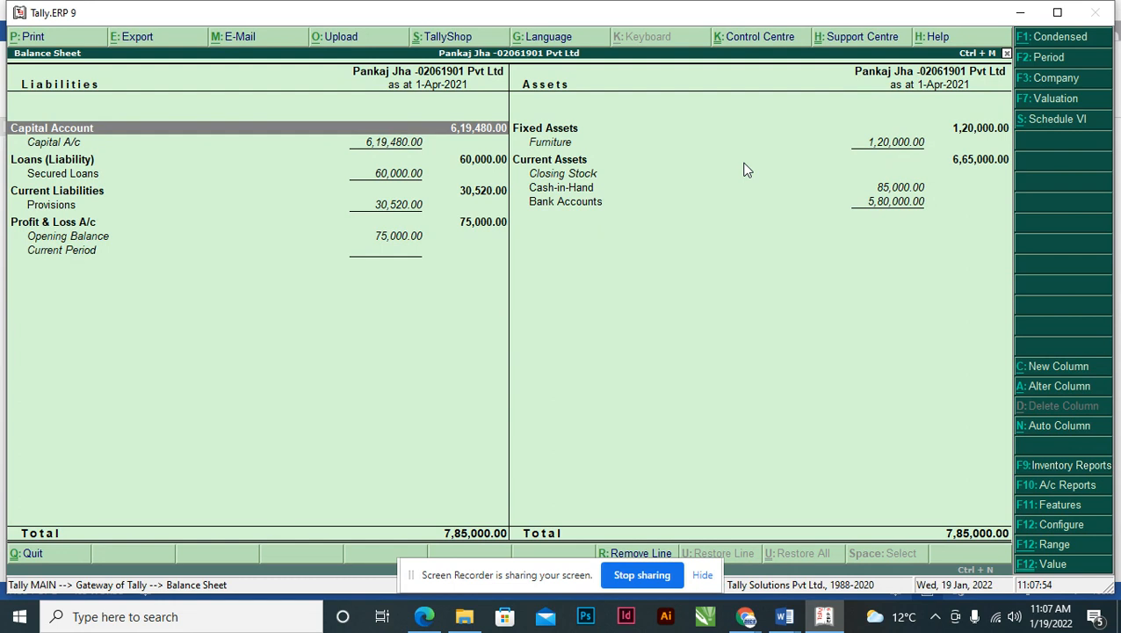
key("alt+Tab")
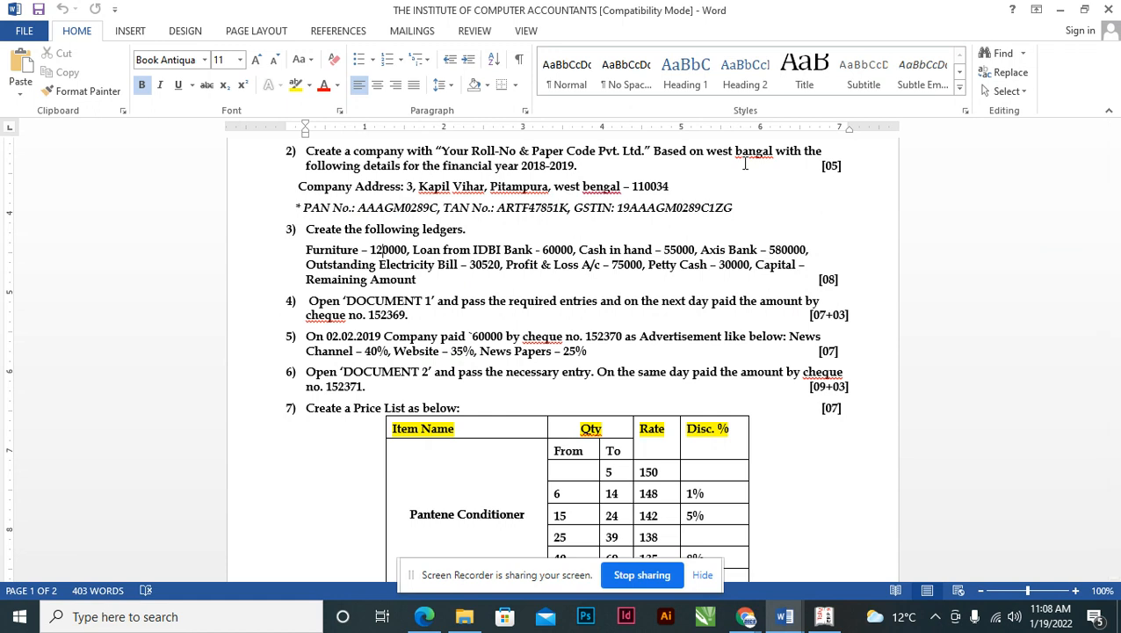
- Select task 4's wording about Document 1 entries, then bring up the Tally_Doc_1.pdf receipt
key("alt+Tab")
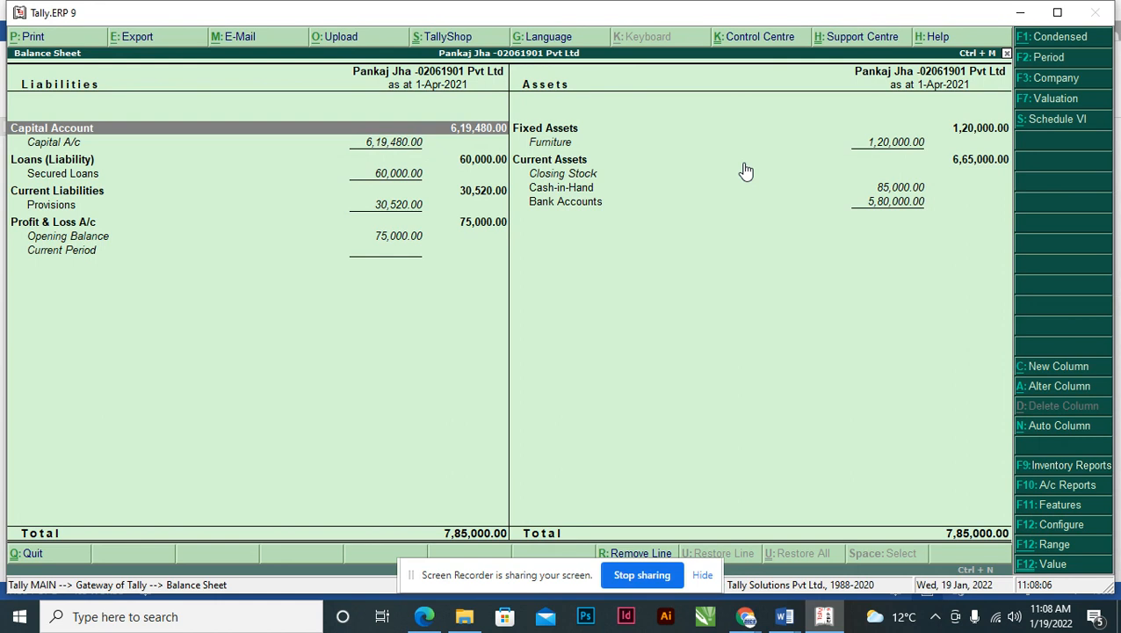
key("alt+Tab")
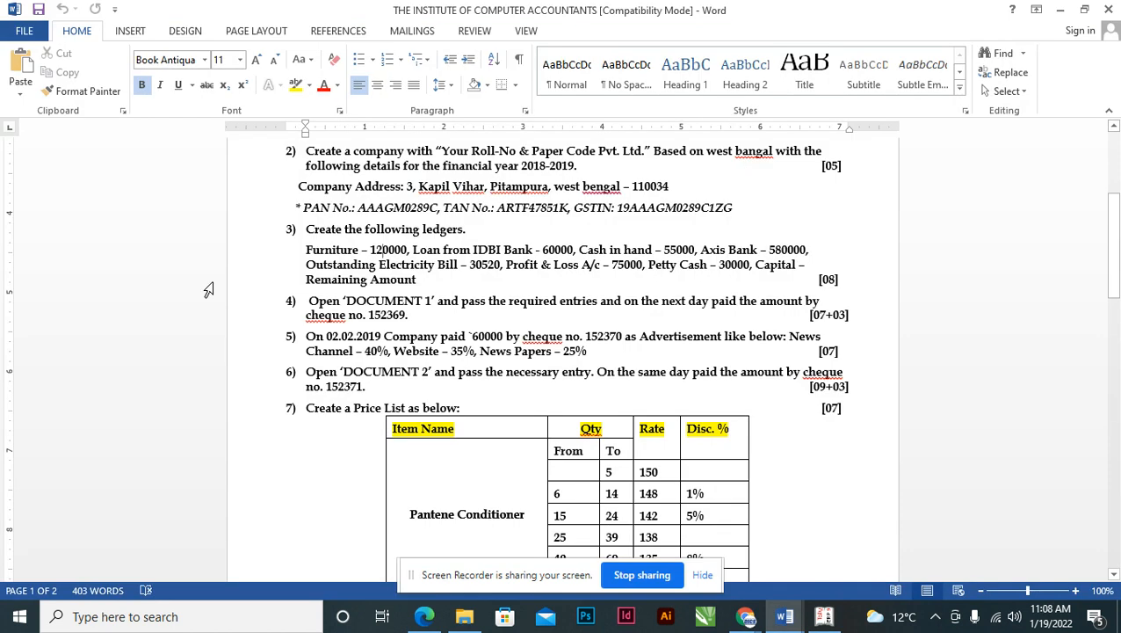
left_click(321, 308)
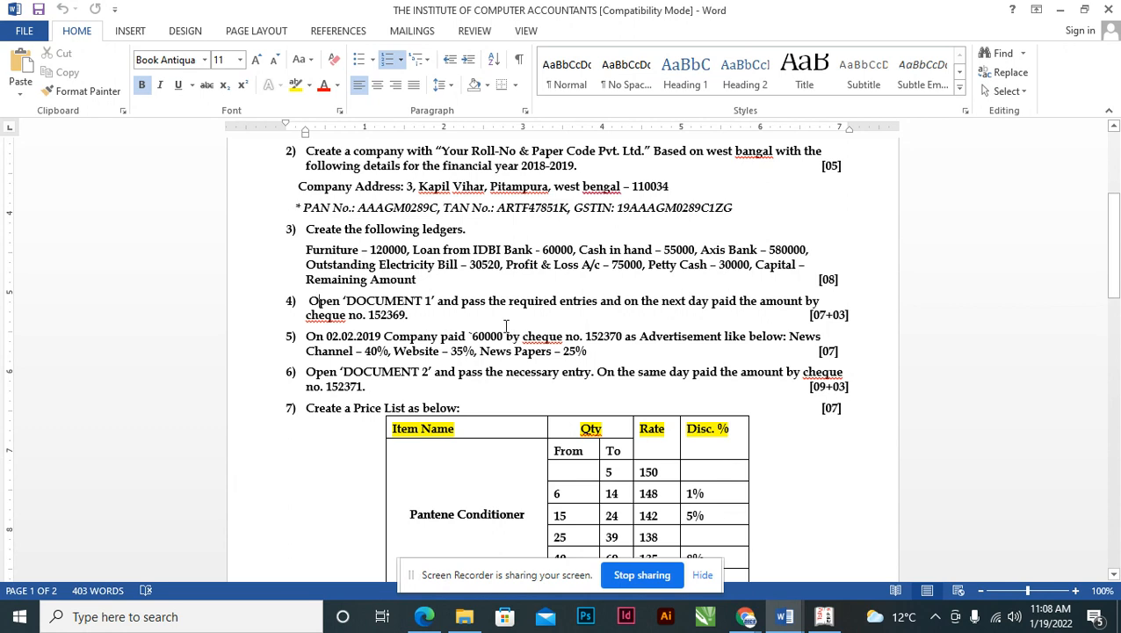
left_click(692, 303)
left_click(597, 303)
key("ctrl+shift+Left")
key("ctrl+shift+Left")
key("ctrl+shift+Left")
key("ctrl+shift+Left")
key("ctrl+shift+Left")
key("ctrl+shift+Left")
key("ctrl+shift+Left")
key("ctrl+shift+Left")
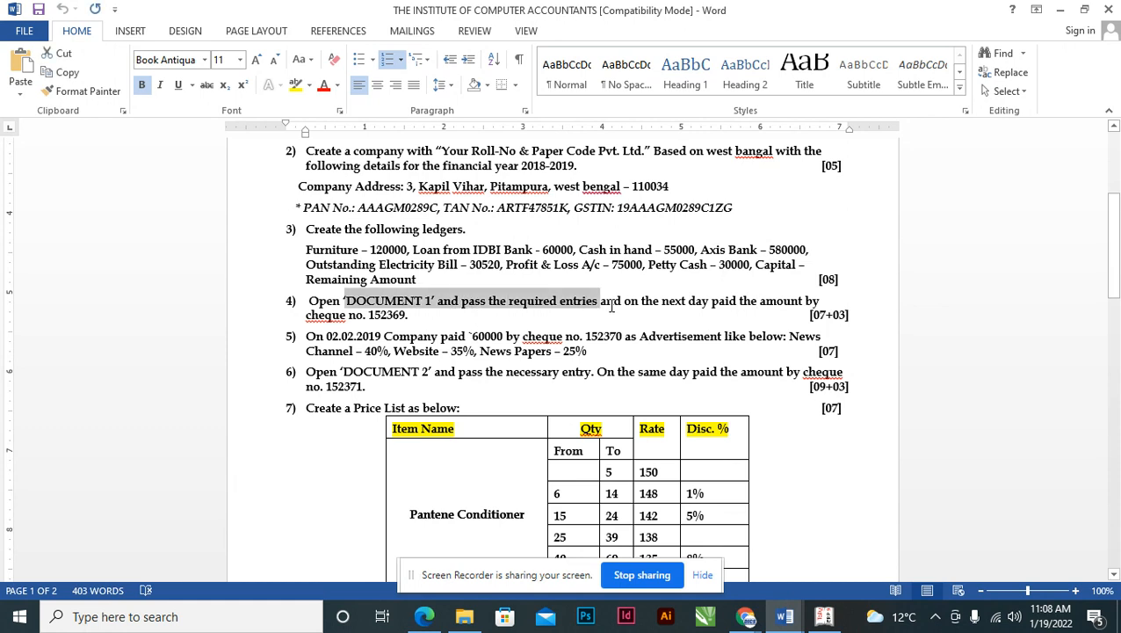
key("shift+Left")
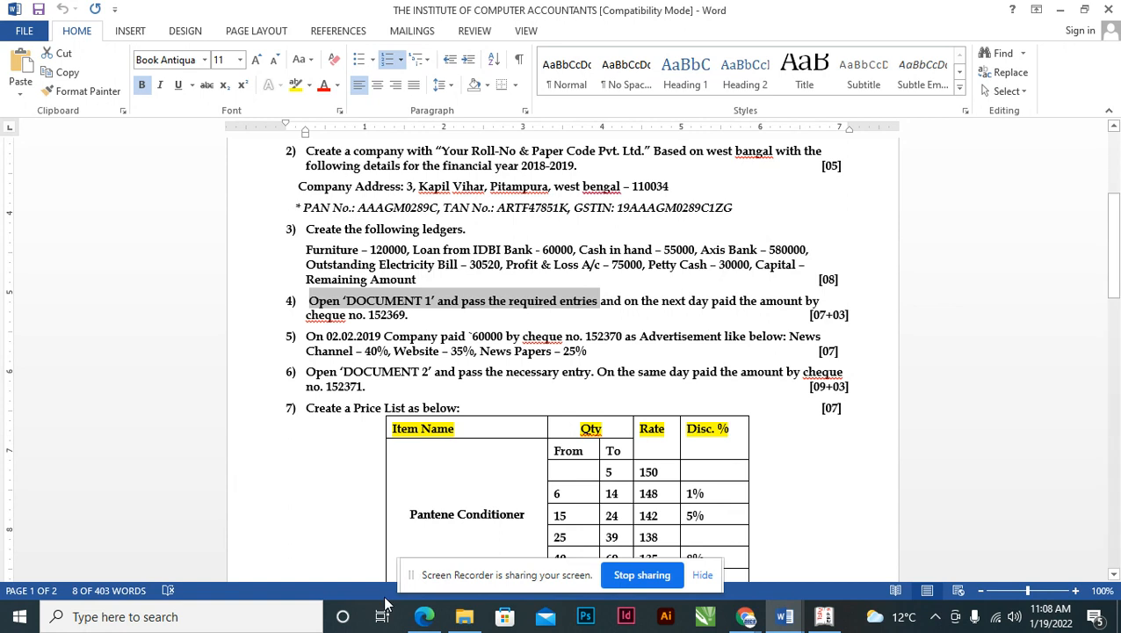
left_click(423, 616)
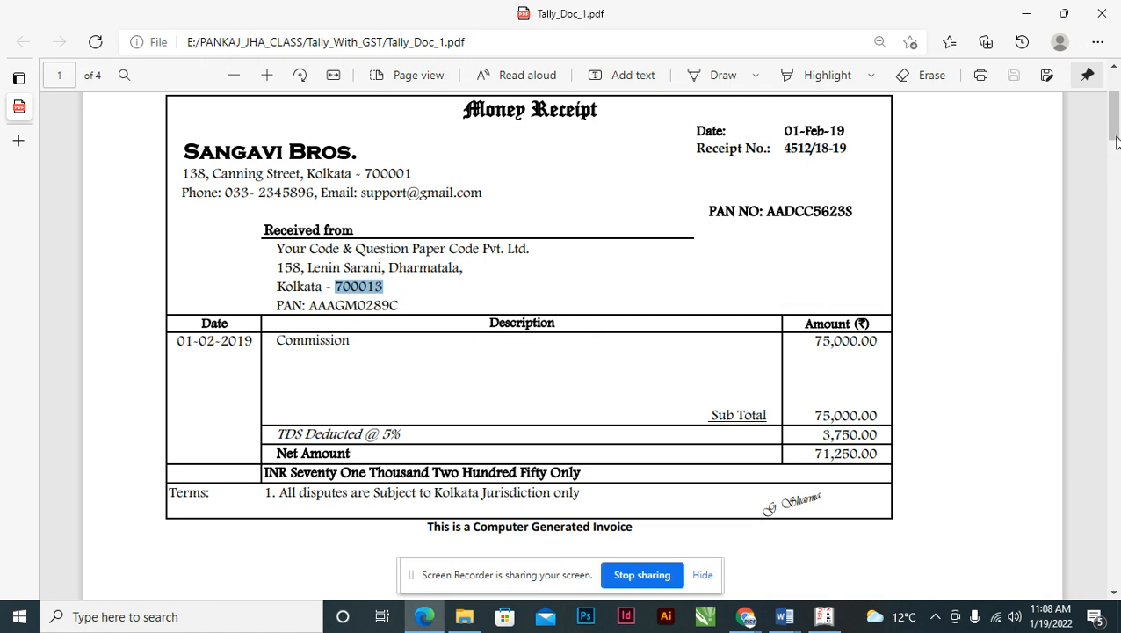
scroll(555, 266, "up", 2)
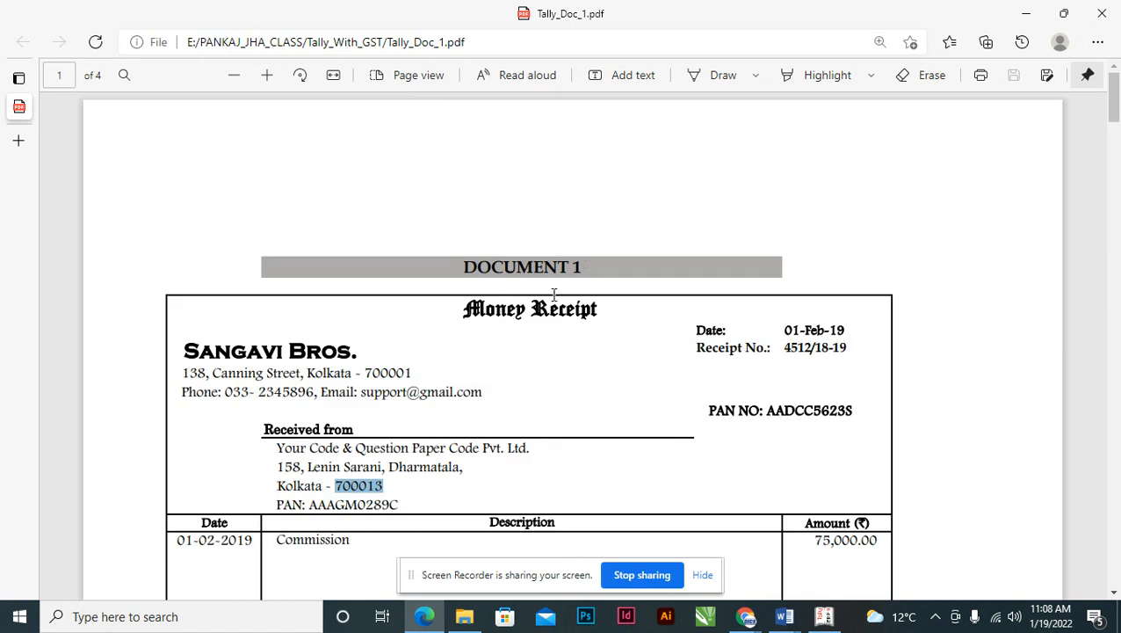
left_click(468, 267)
left_click_drag(468, 267, 598, 269)
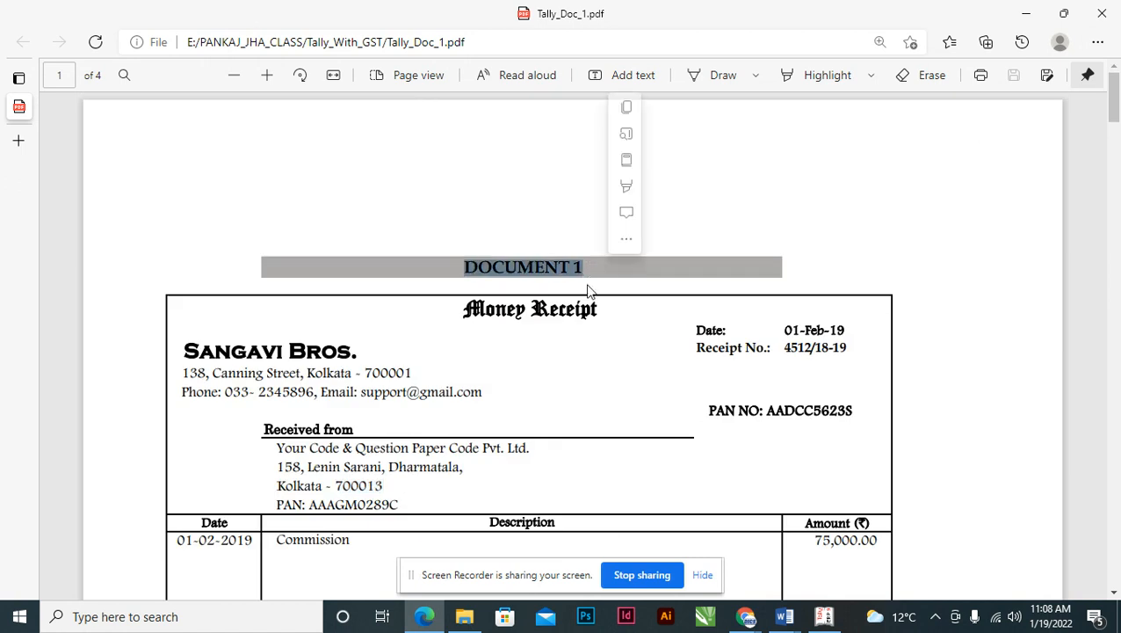
scroll(508, 410, "down", 3)
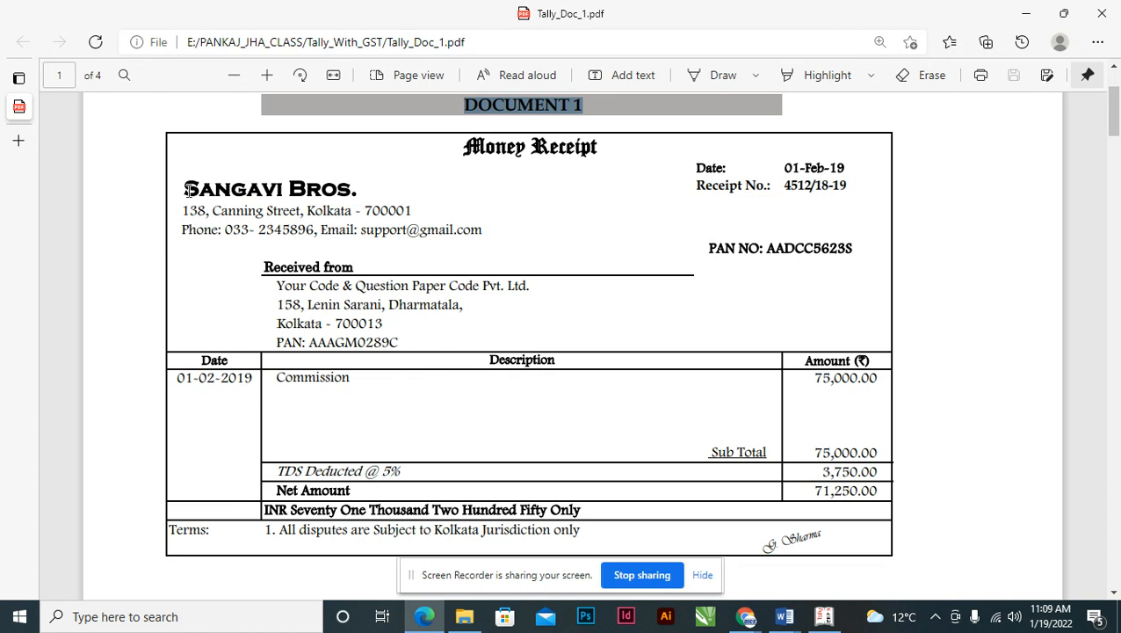
left_click_drag(185, 189, 486, 230)
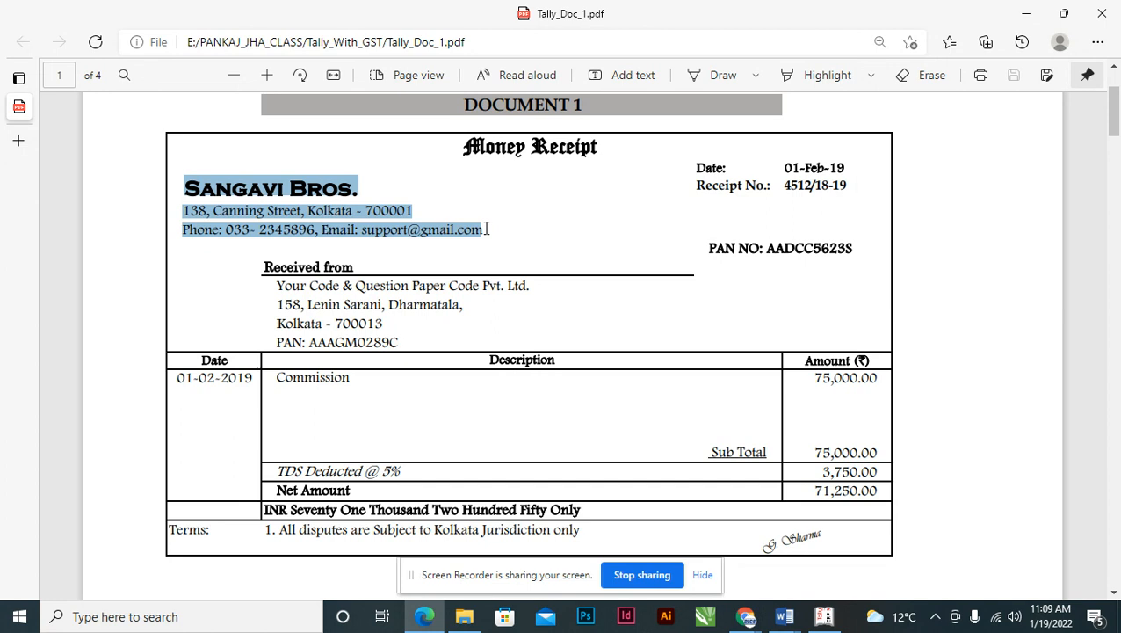
left_click(426, 231)
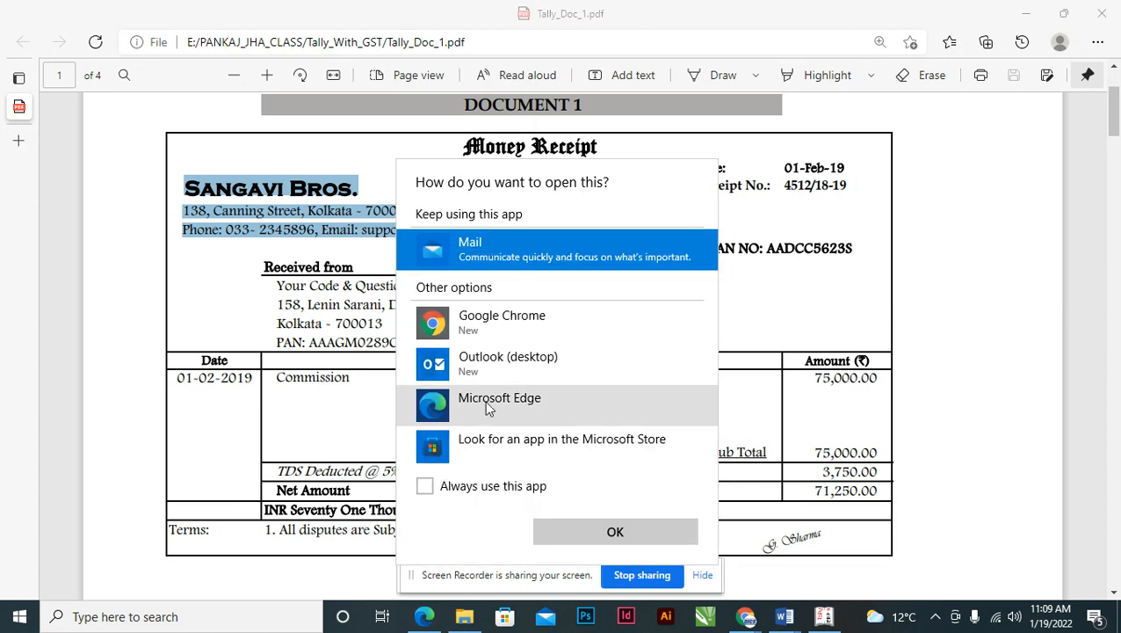
left_click(772, 404)
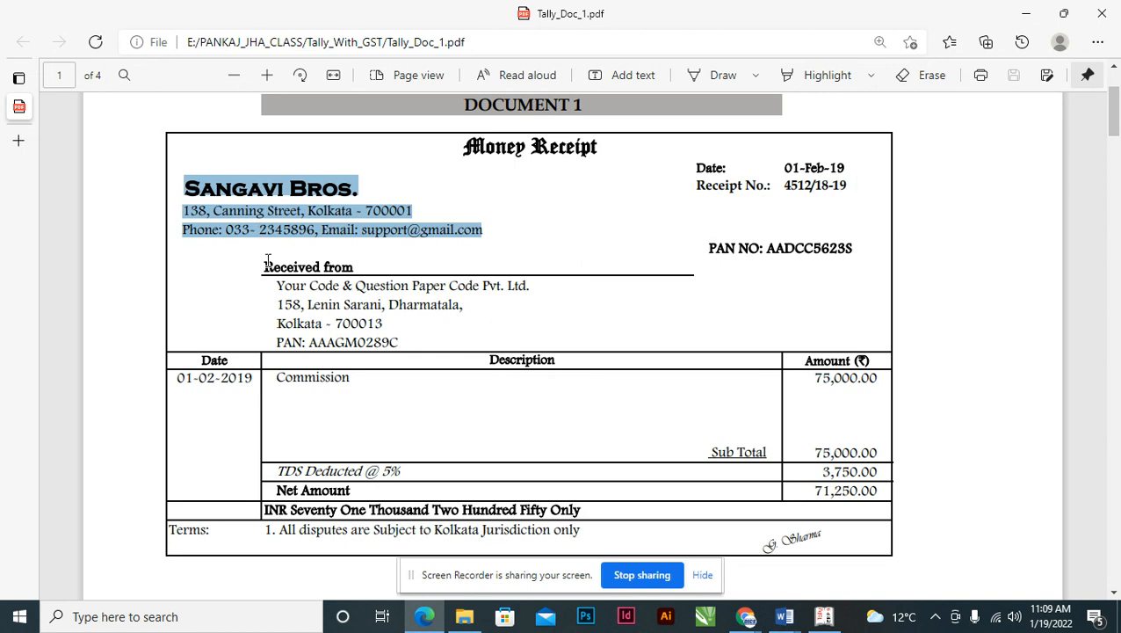
- Read the receipt's Received from address and supplier name Sangavi Bros., then return to Word
left_click_drag(267, 260, 368, 304)
left_click(327, 283)
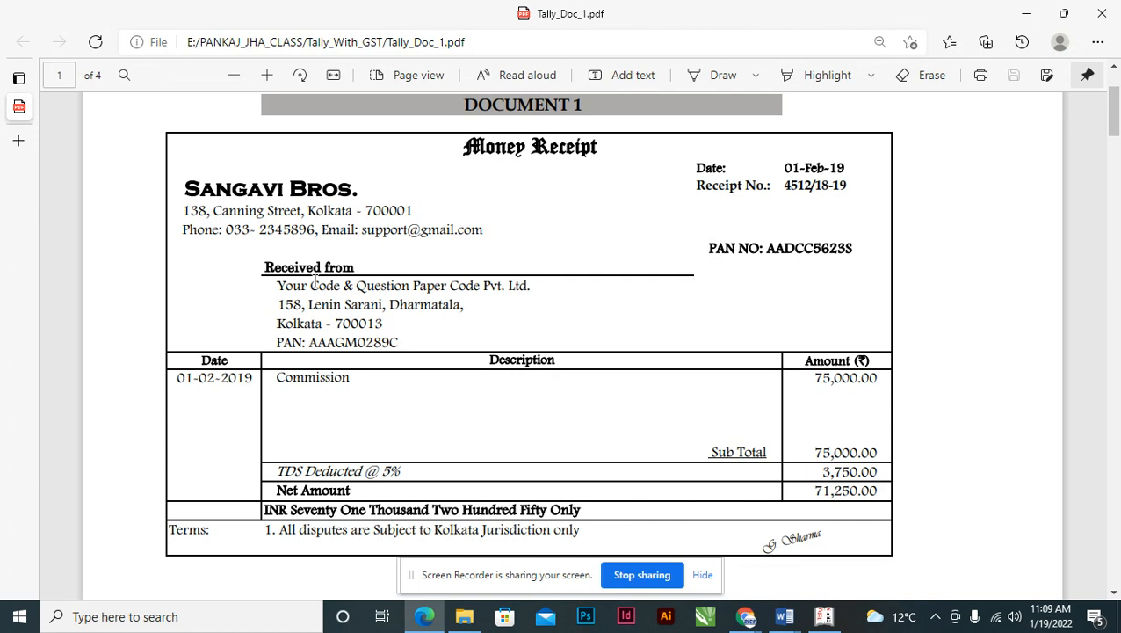
left_click_drag(184, 188, 379, 189)
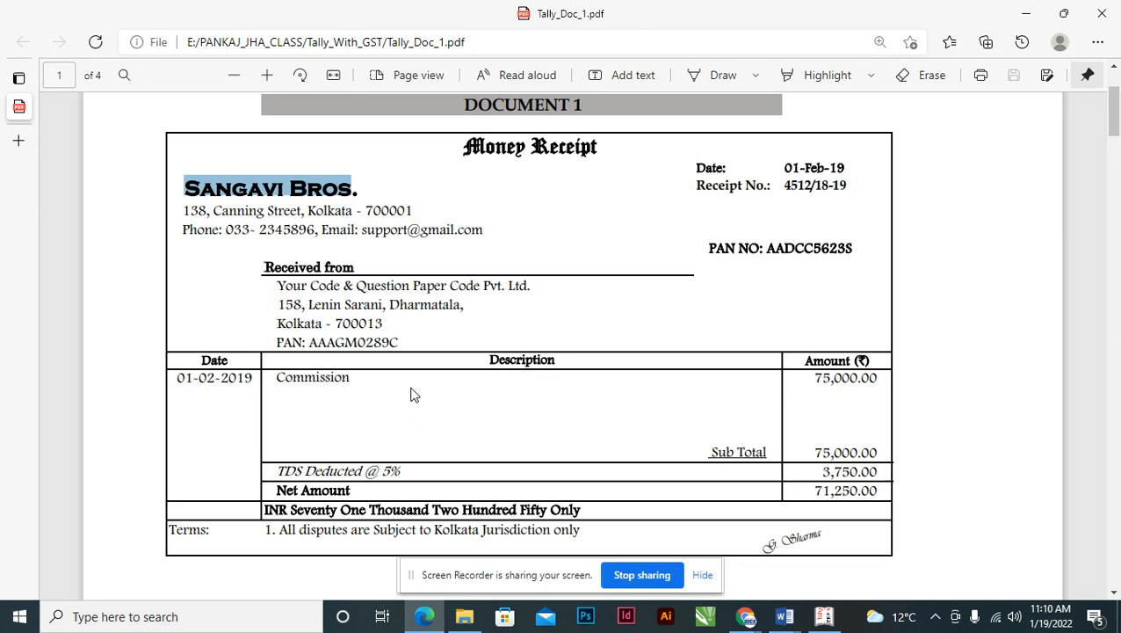
key("alt+Tab")
key("alt+Tab")
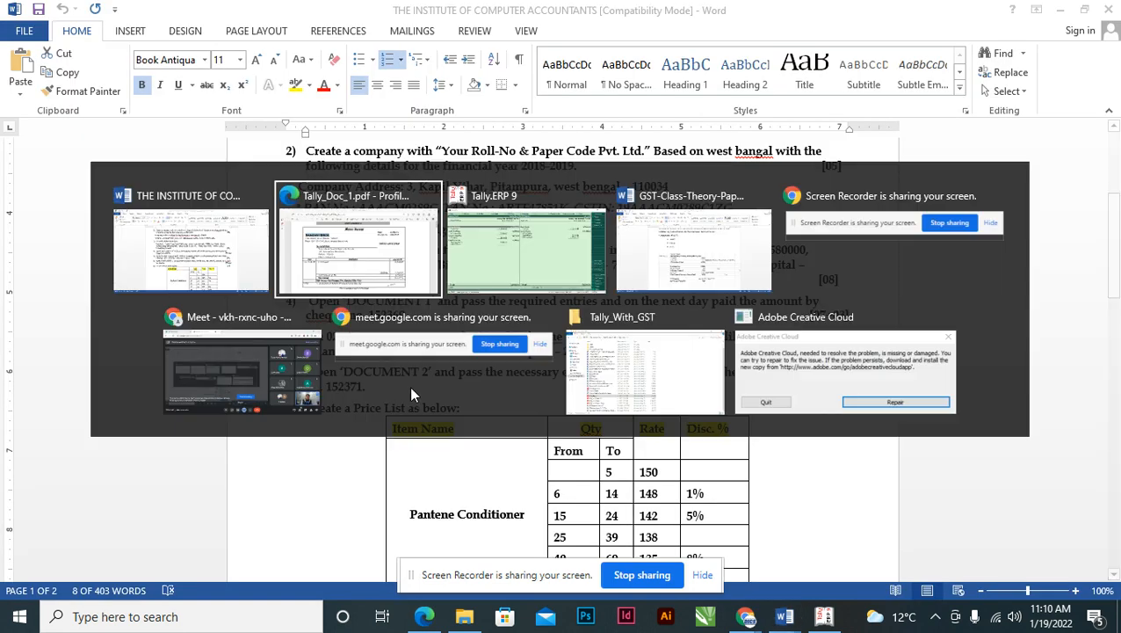
- Leave the Balance Sheet and start a new Journal voucher from Accounting Vouchers
key("Escape")
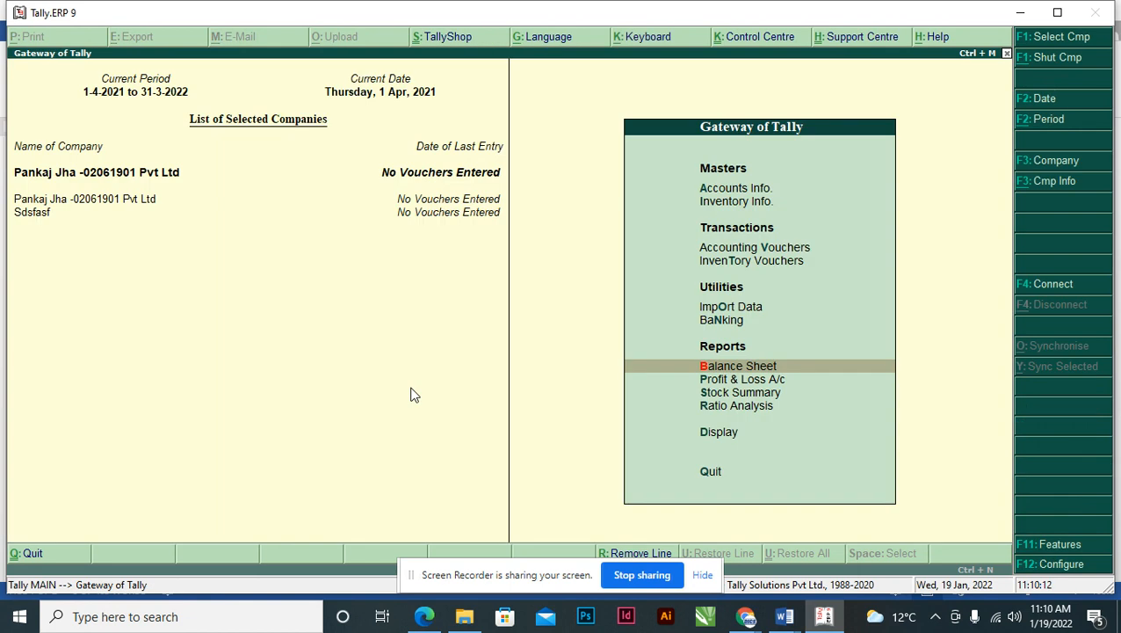
key("Escape")
key("Escape")
key("Down")
key("Down")
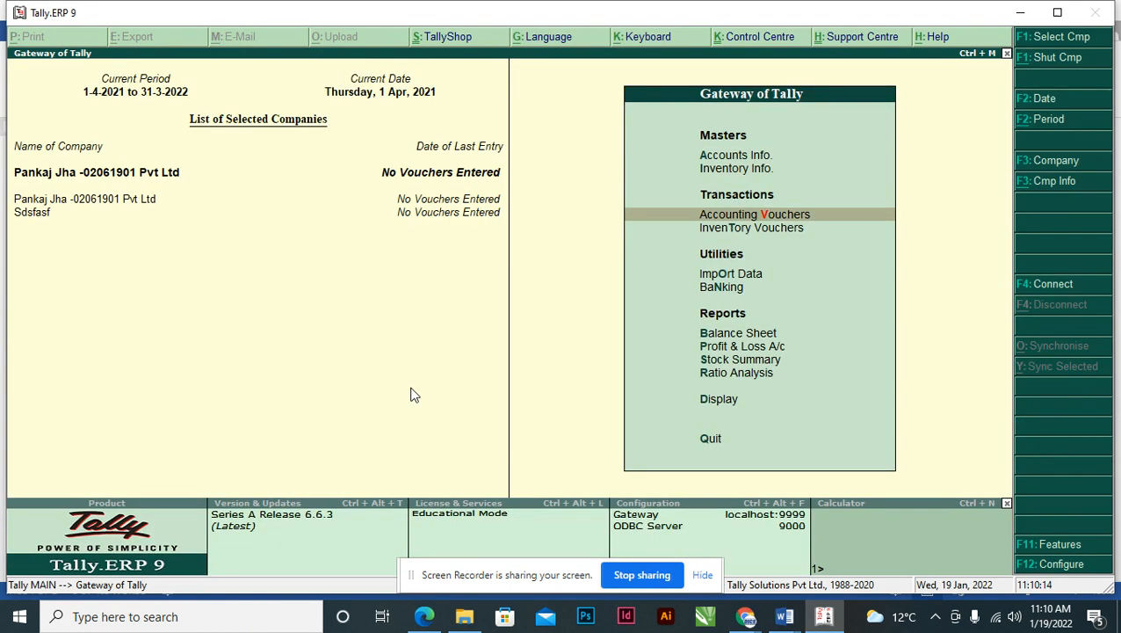
key("Return")
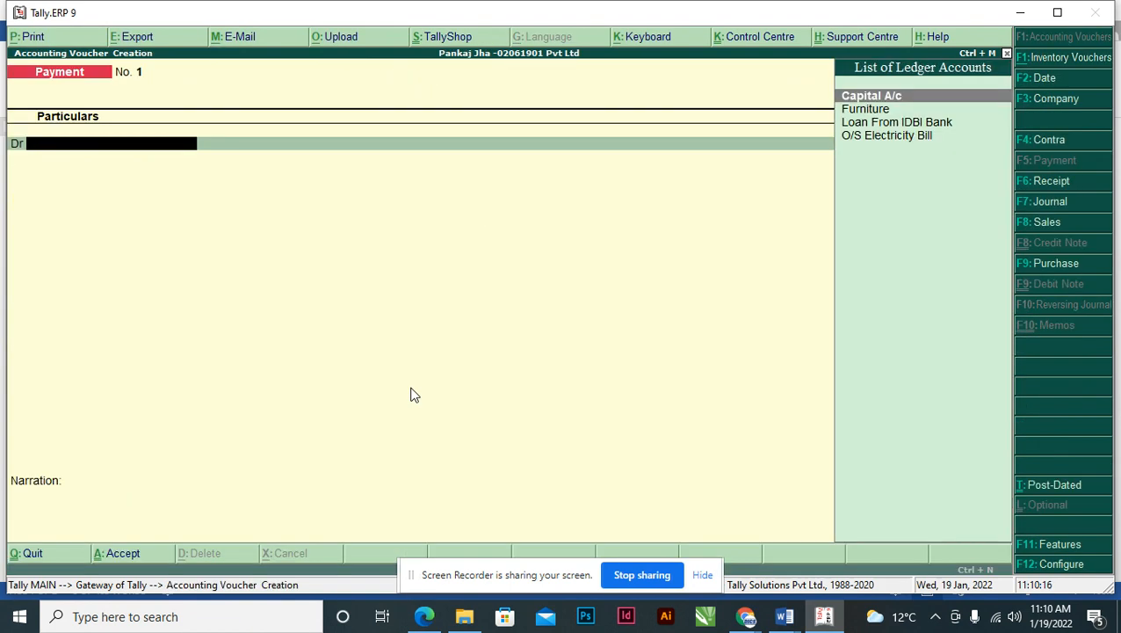
key("F7")
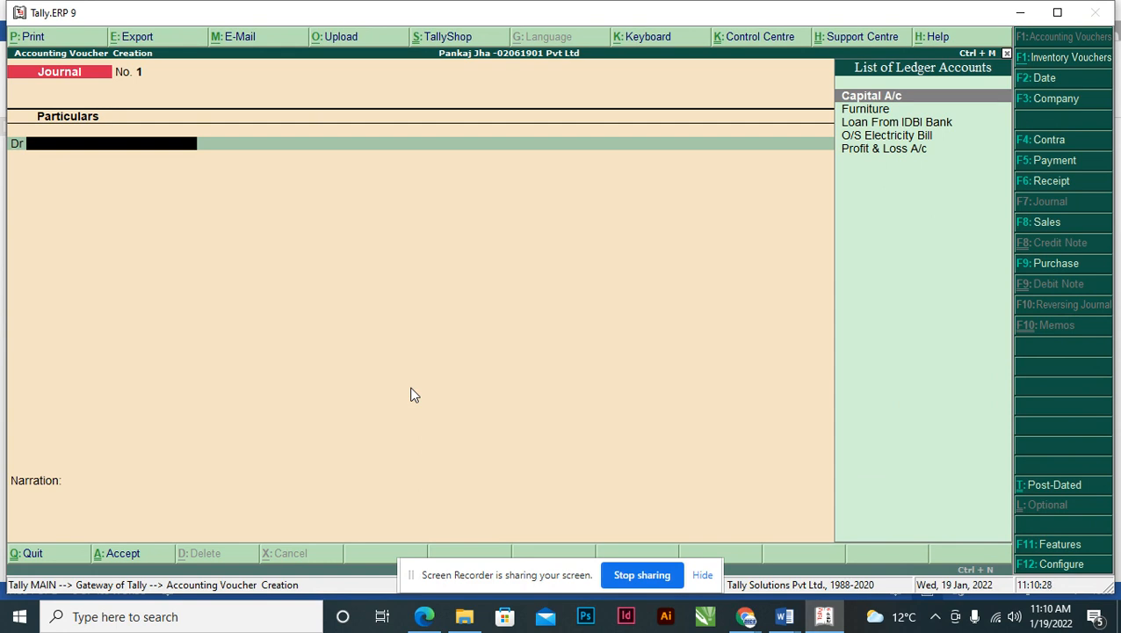
- Create a Commission ledger under Indirect Expenses from the voucher's debit line
key("alt+c")
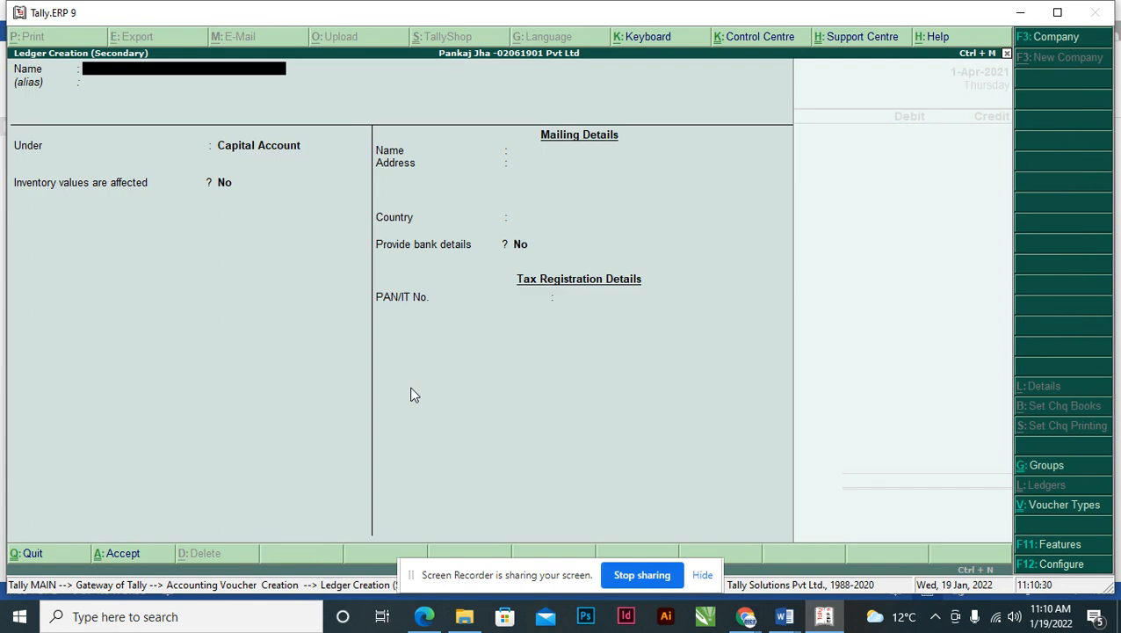
type("Commission")
key("Return")
key("Return")
type("Ind")
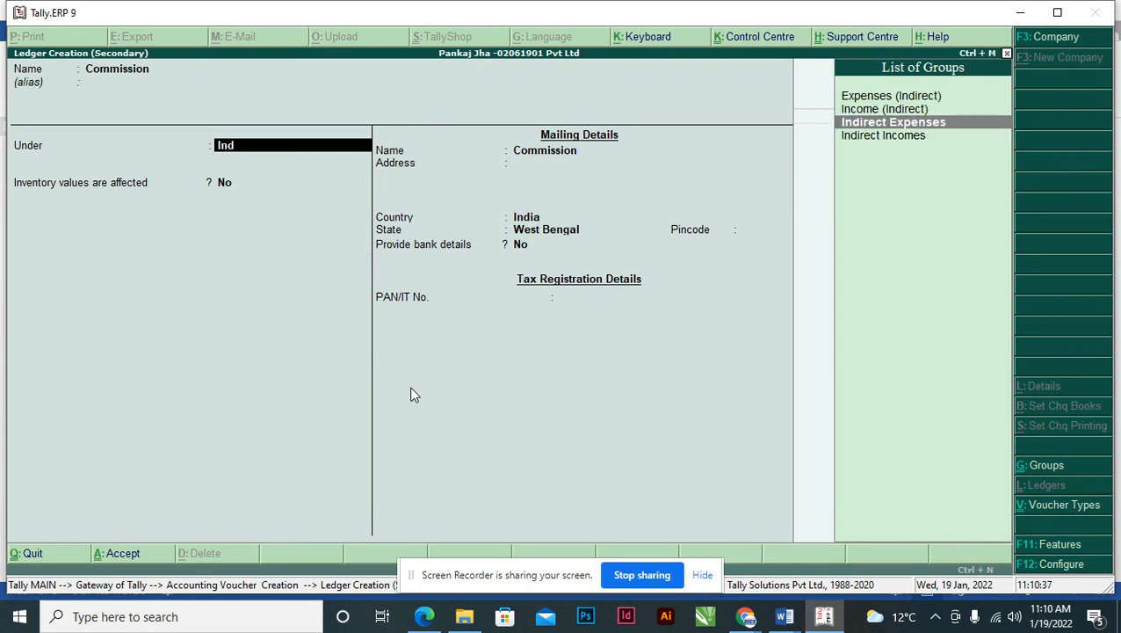
key("Return")
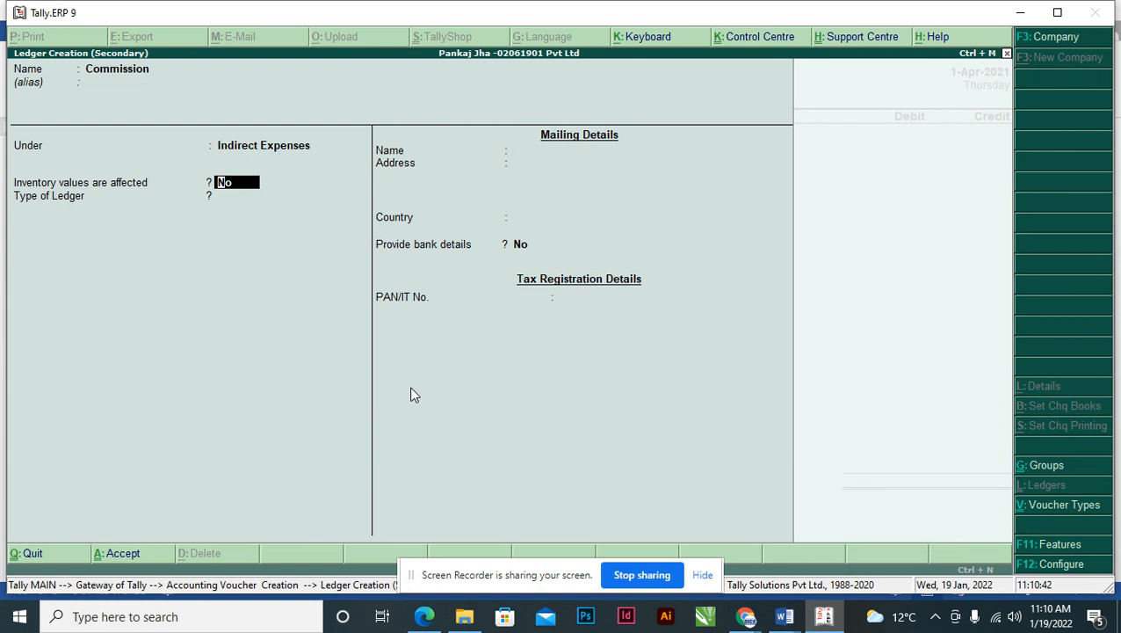
key("Return")
key("Return")
key("Return")
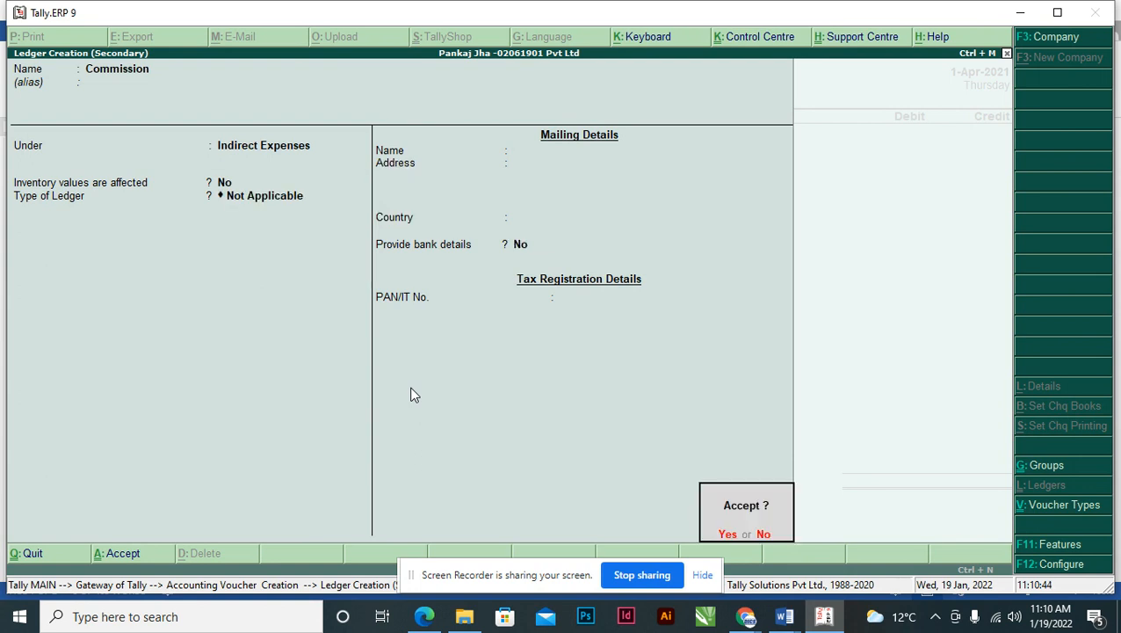
key("Return")
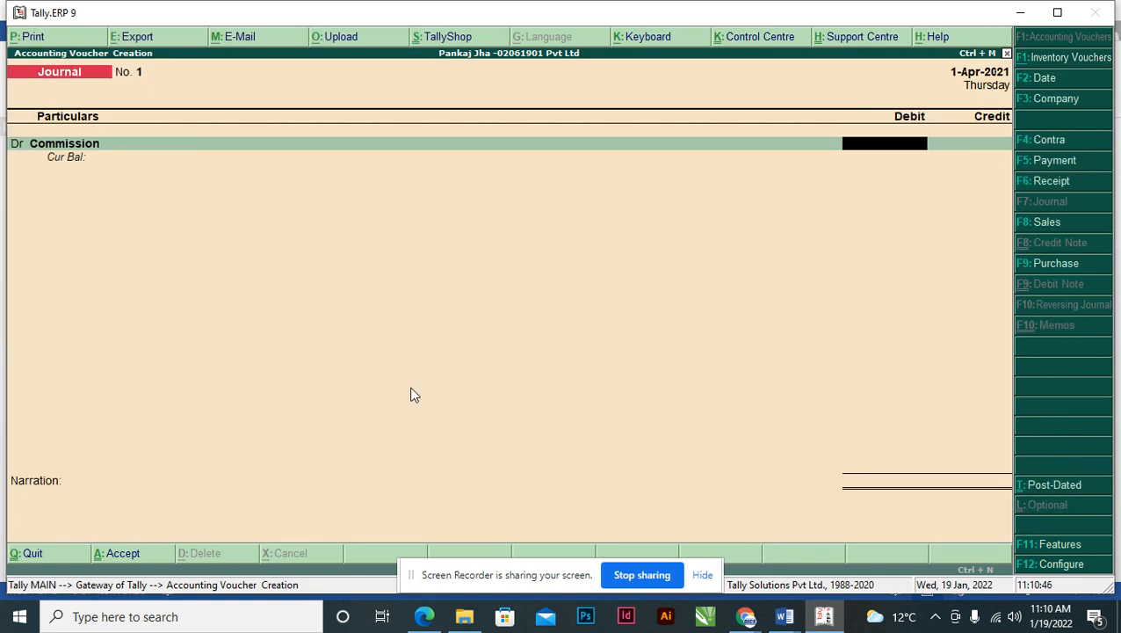
- Debit Commission 75,000 using the amount shown on the receipt
key("alt+Tab")
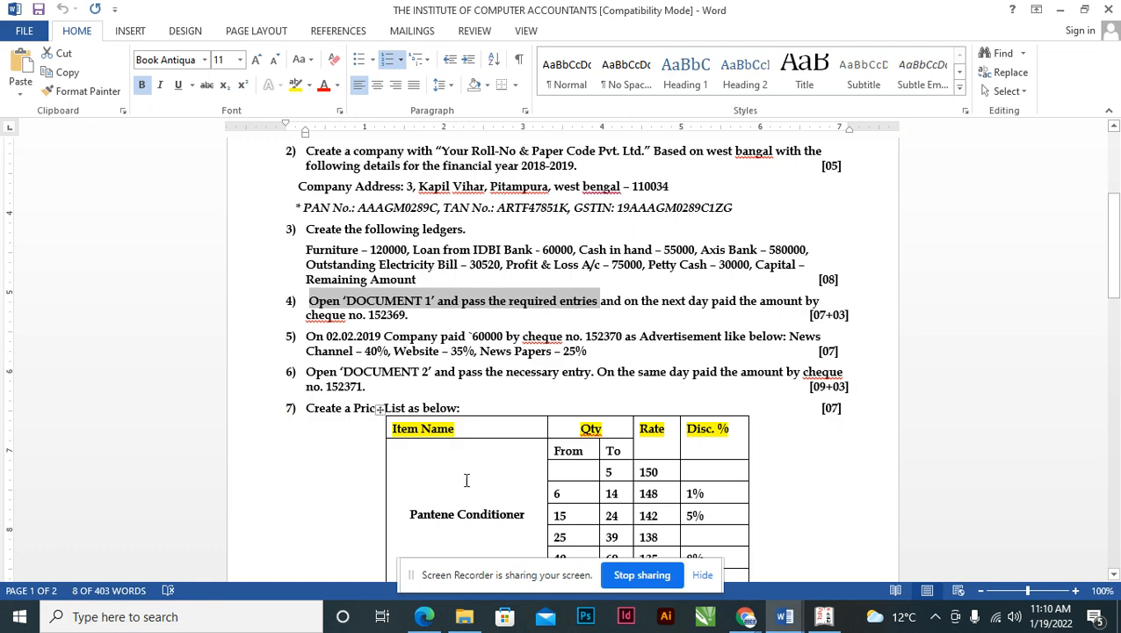
left_click(425, 617)
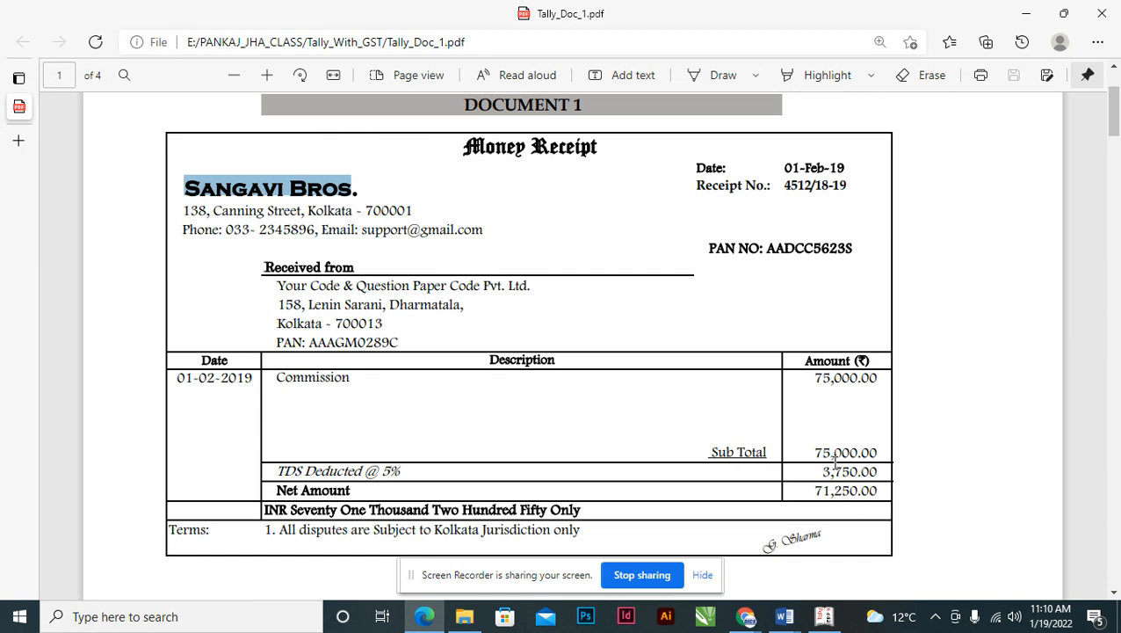
left_click_drag(811, 378, 882, 382)
right_click(882, 382)
key("alt+Tab")
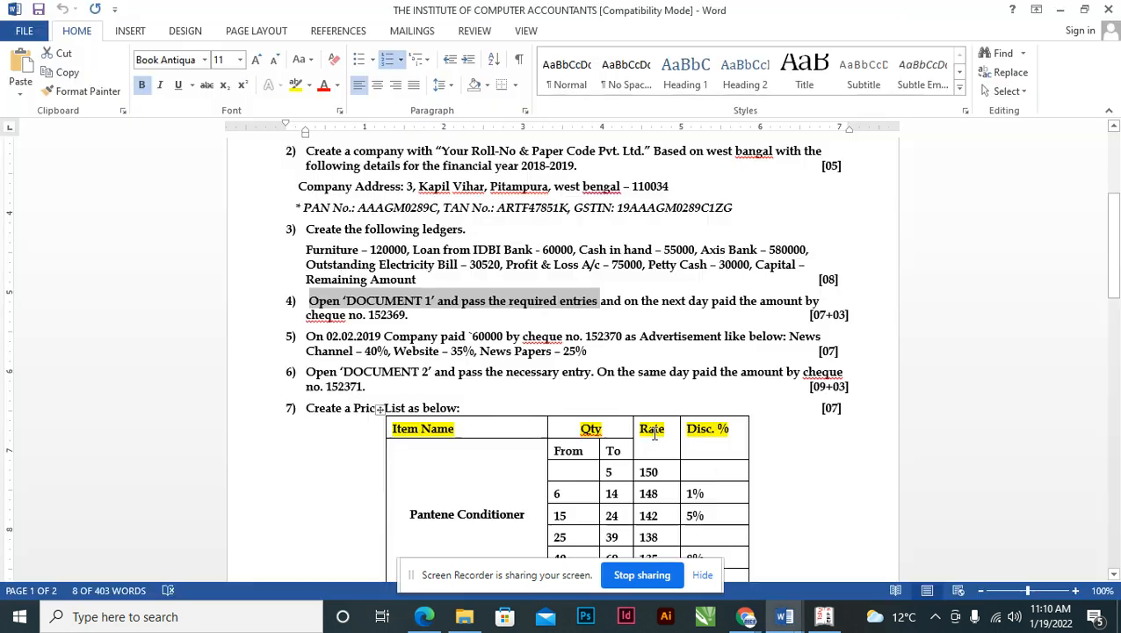
key("alt+Tab")
key("alt+Tab")
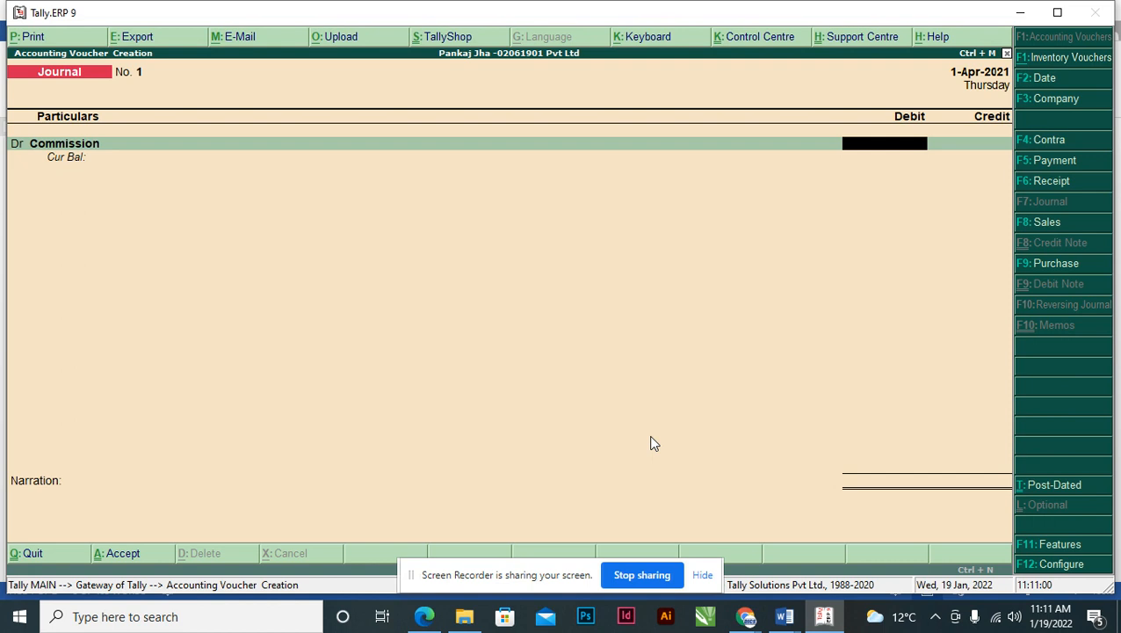
type("75,000")
key("Return")
key("alt+Tab")
key("alt+Tab")
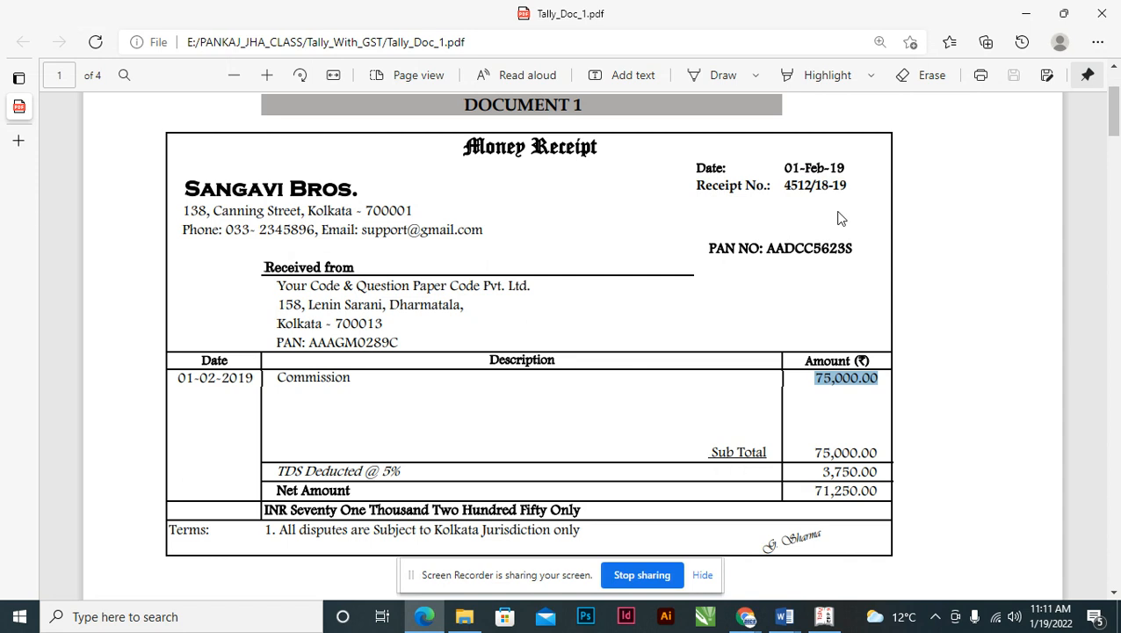
- After the 01.02.2019 date is rejected, change the current period to 1-4-2018 through 31-3-2019
key("alt+Tab")
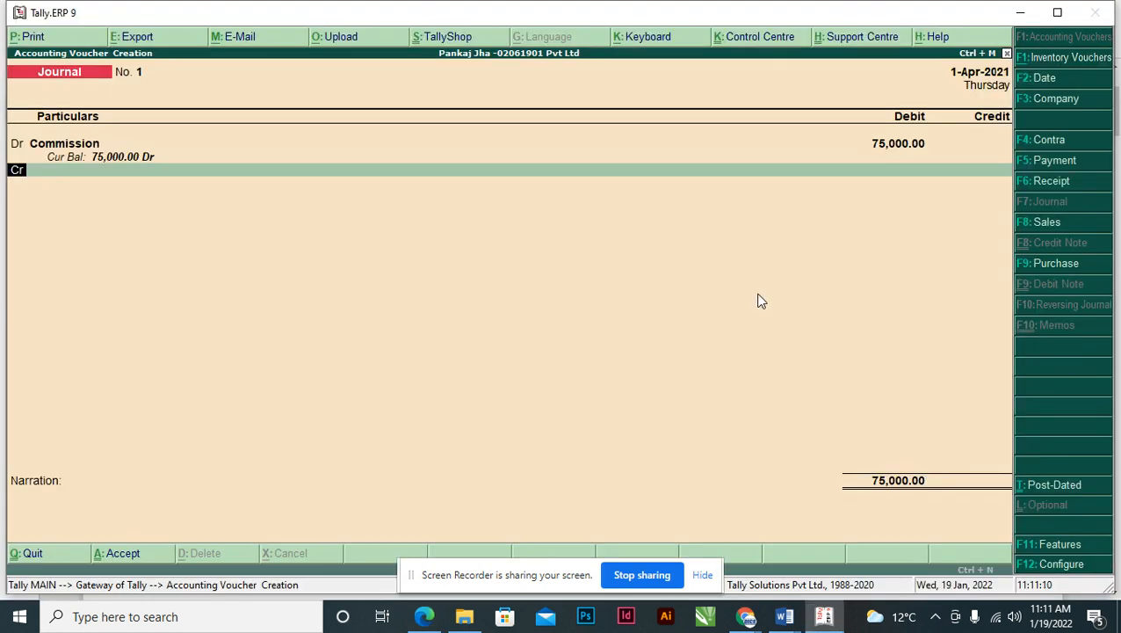
key("F2")
type("01.0")
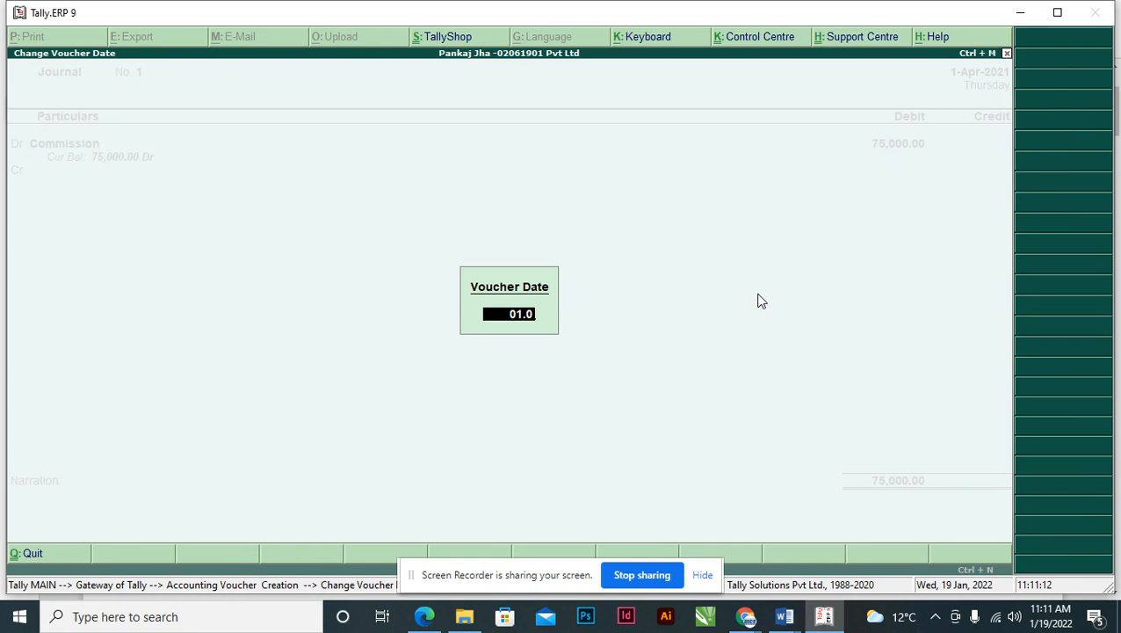
type("2.2019")
key("Return")
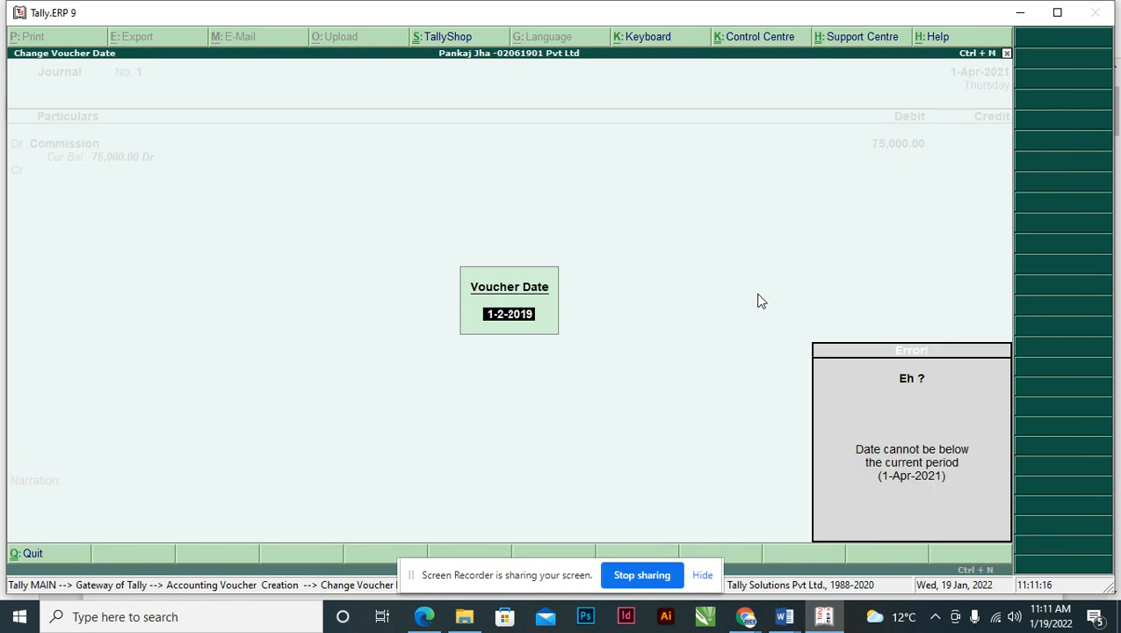
key("Escape")
key("Escape")
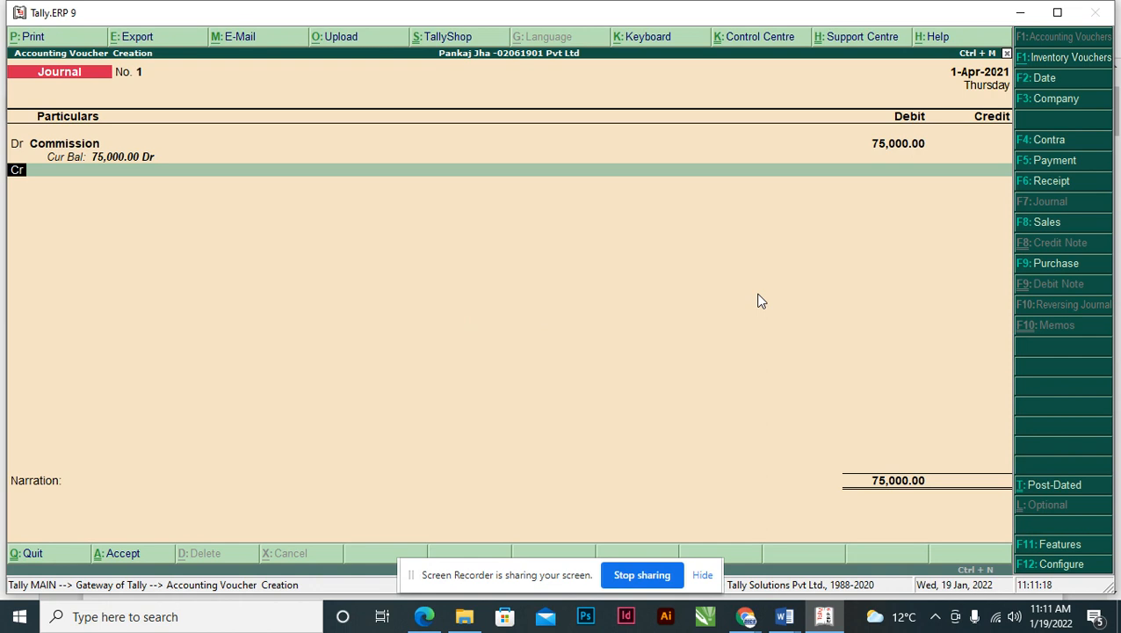
key("alt+F2")
type("01.")
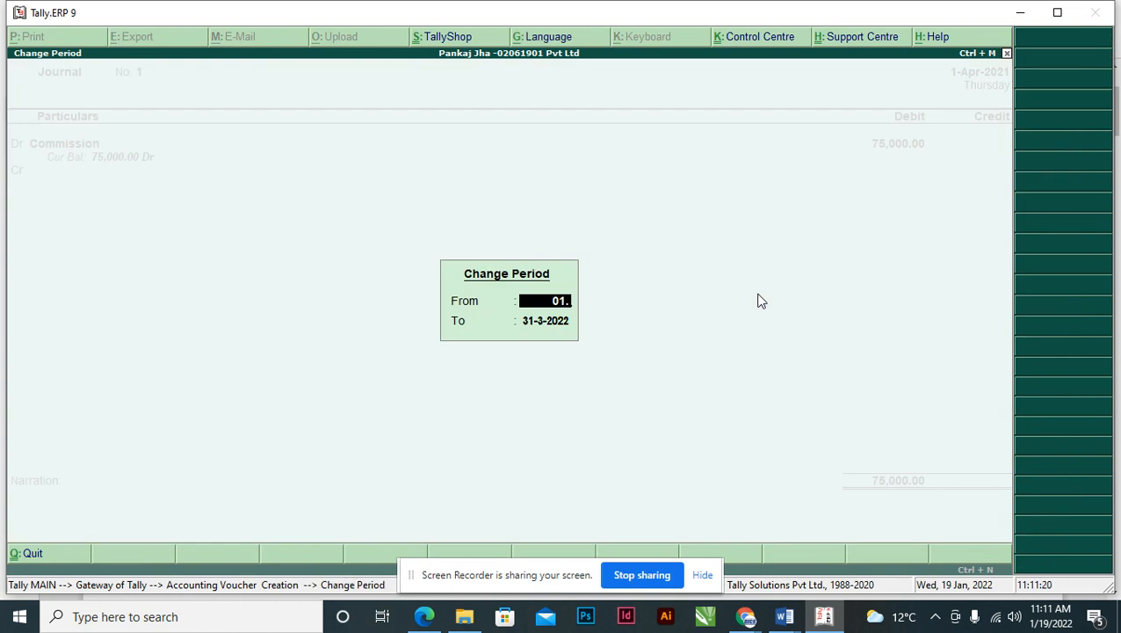
type("04.2018")
key("Return")
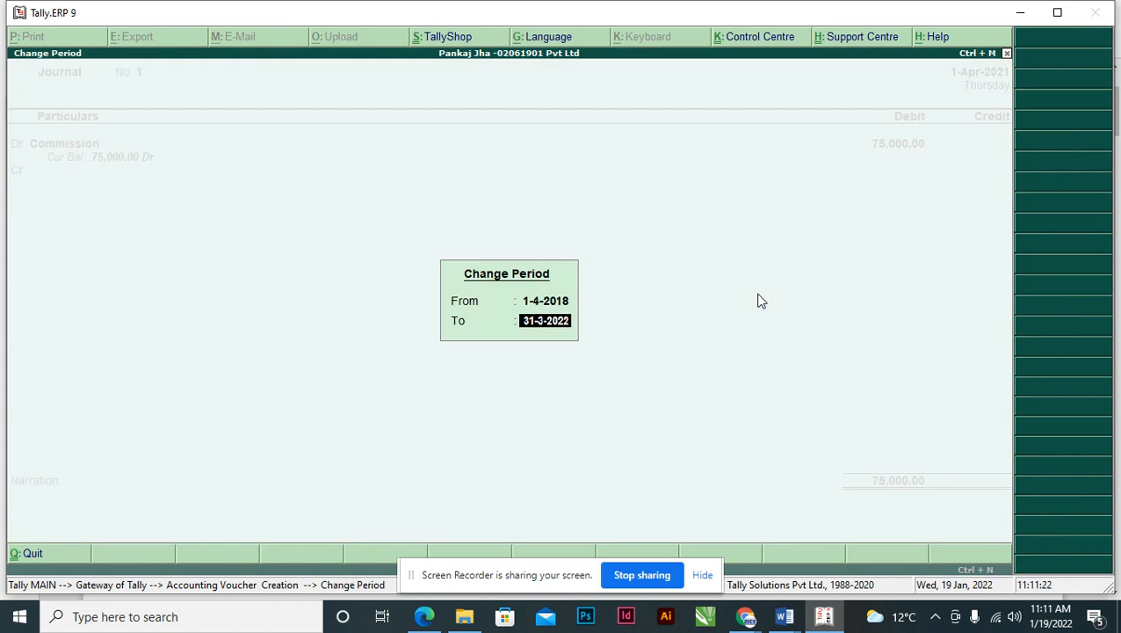
type("31.03.2019")
key("Return")
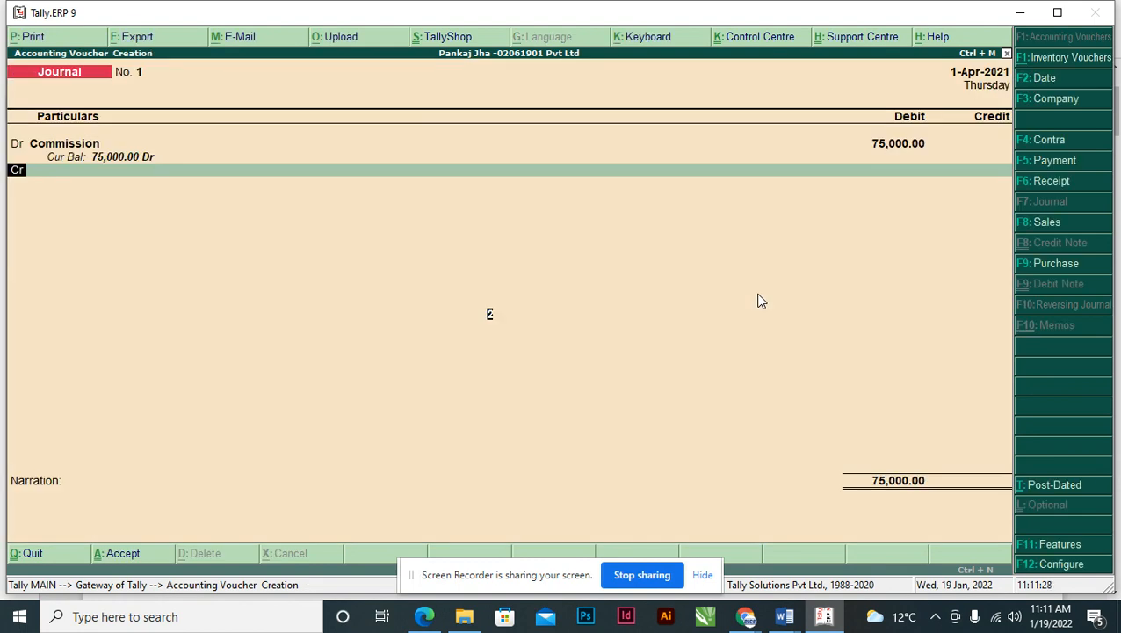
- Date the Journal voucher 1-Feb-2019 and move to the credit line
key("F2")
key("alt+Tab")
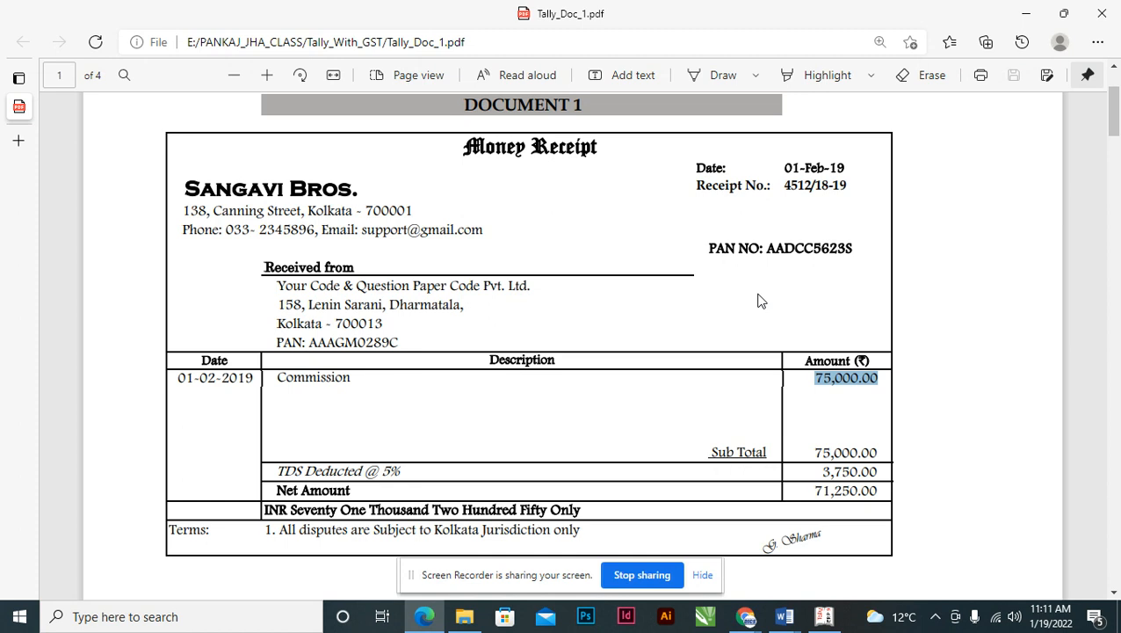
key("alt+Tab")
type("01.02")
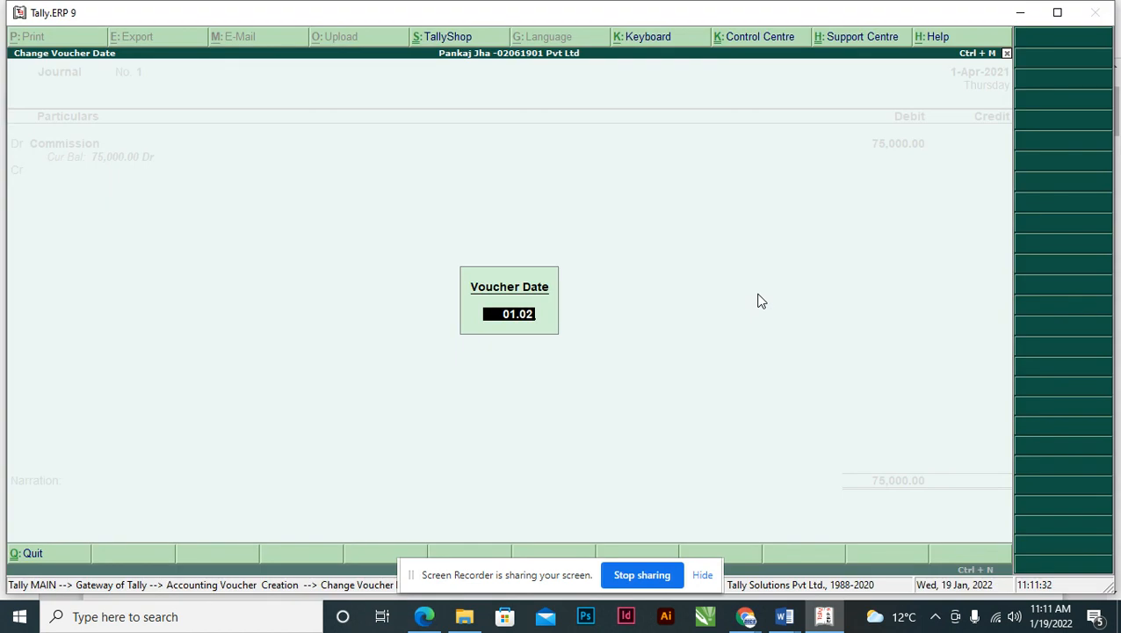
type(".2019")
key("Return")
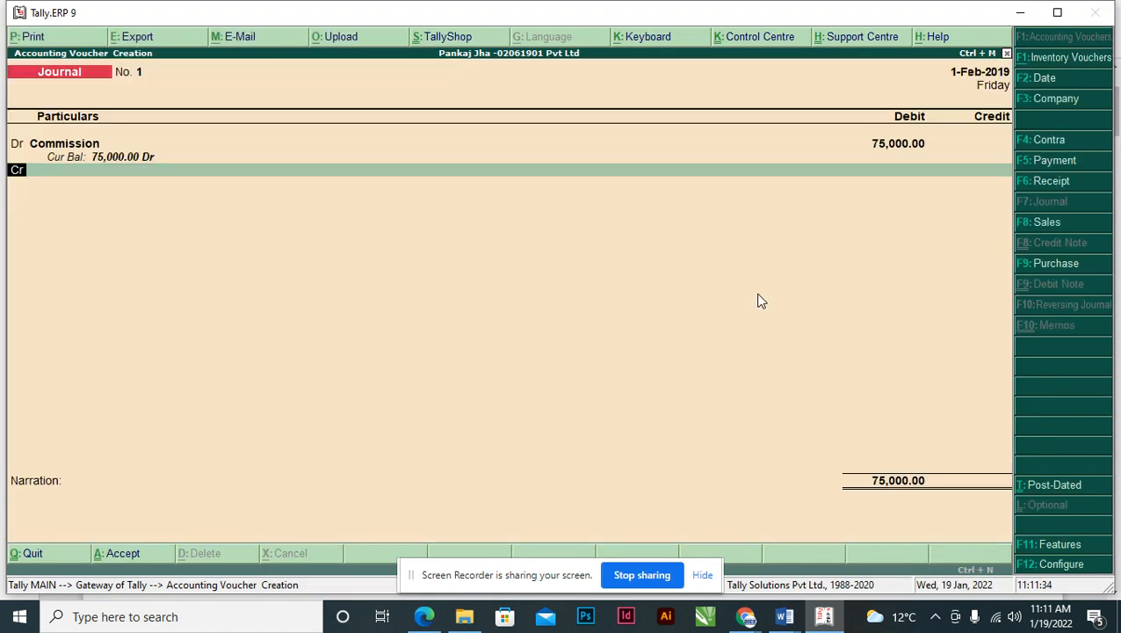
key("Return")
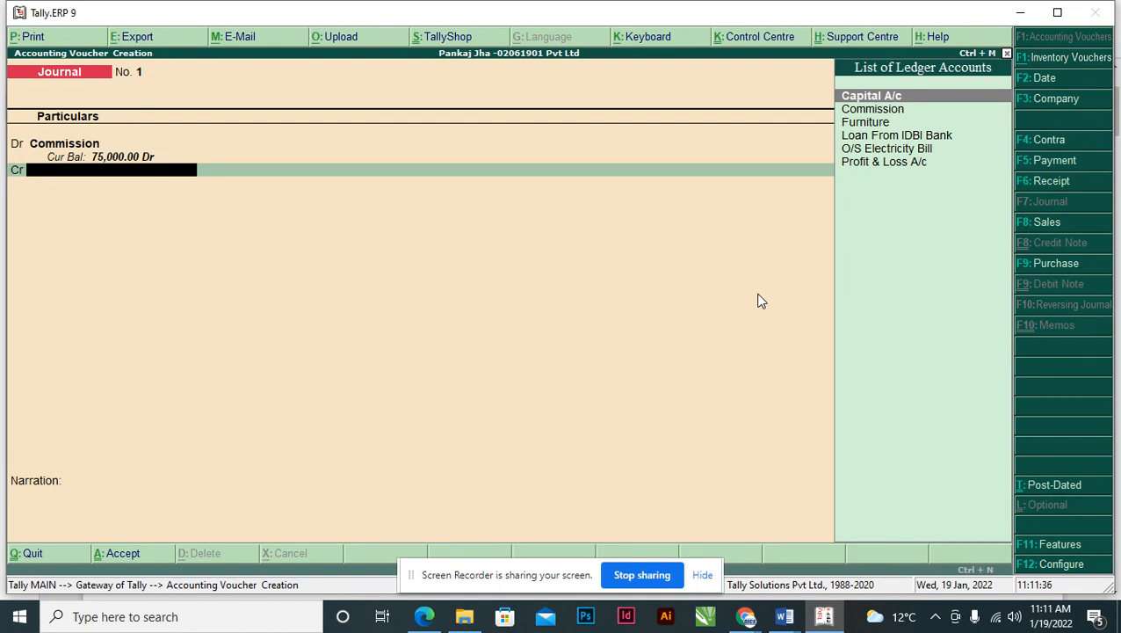
- Start a new credit ledger named Sangavi Bros., copied from the receipt
key("alt+c")
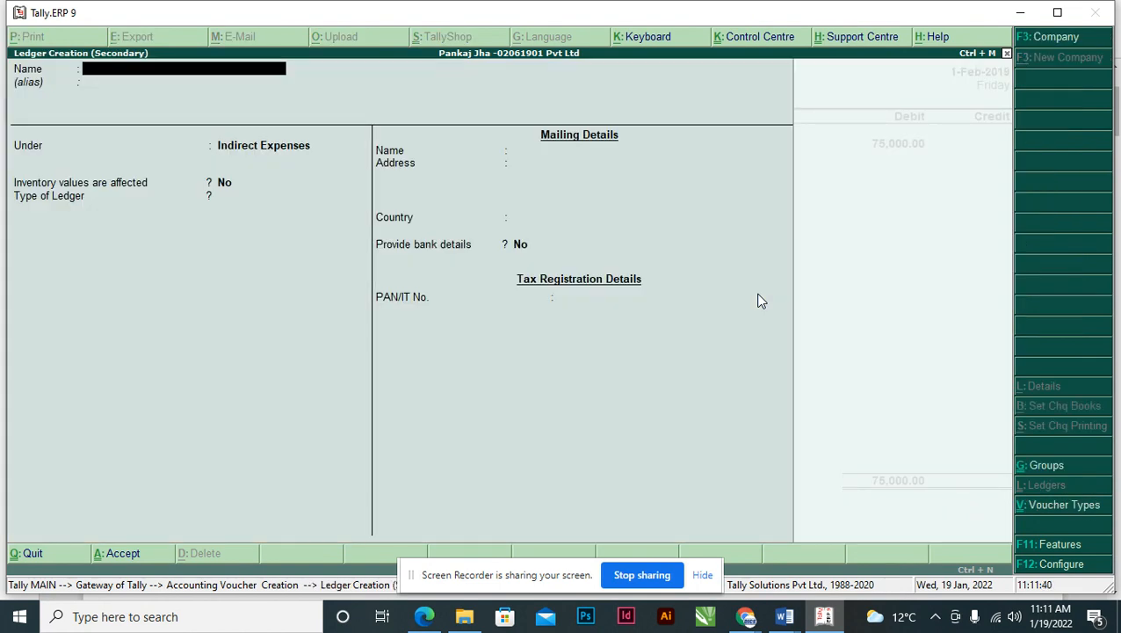
key("alt+Tab")
left_click_drag(184, 188, 362, 189)
key("ctrl+c")
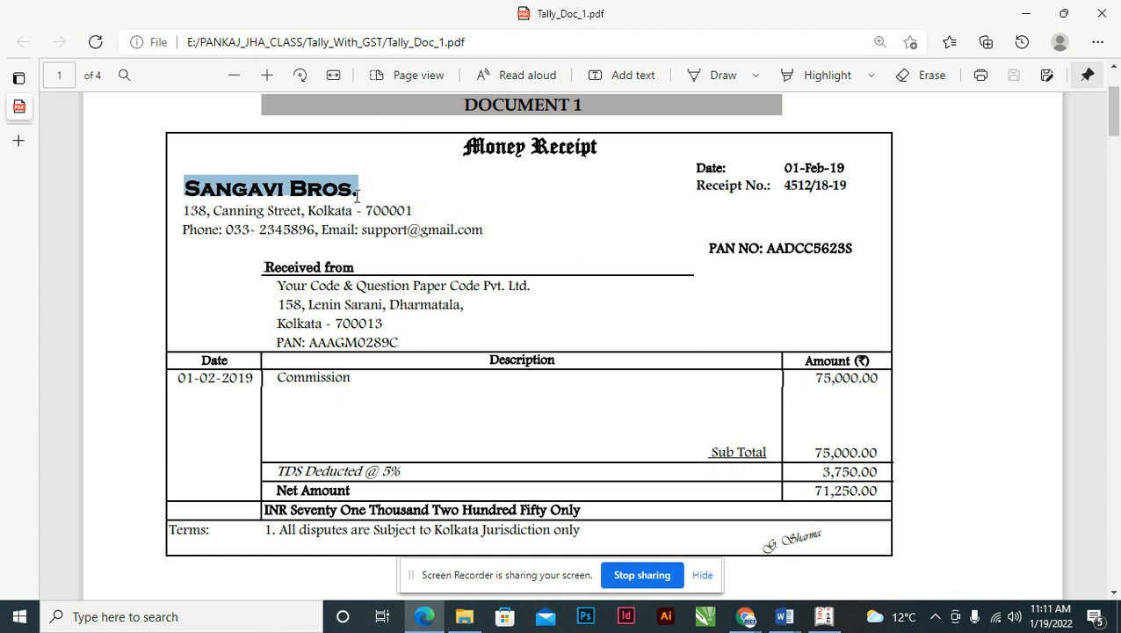
key("alt+Tab")
key("ctrl+alt+v")
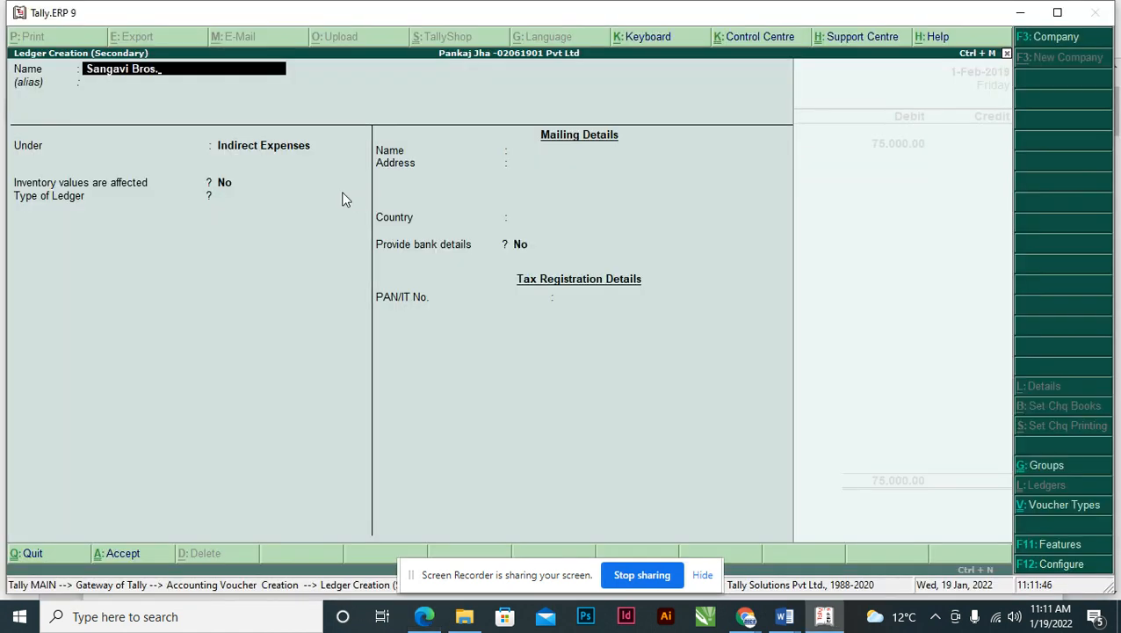
- Put the ledger under Sundry Creditors, keeping bill-by-bill balances Yes and default details
key("Return")
key("Return")
type("Su")
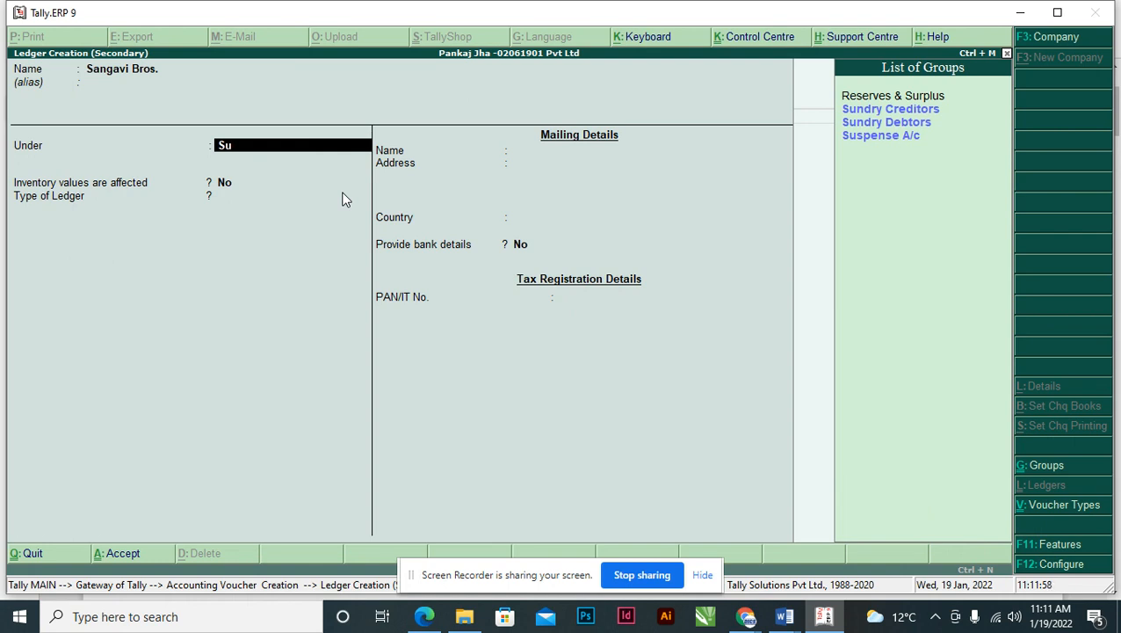
key("Down")
key("Return")
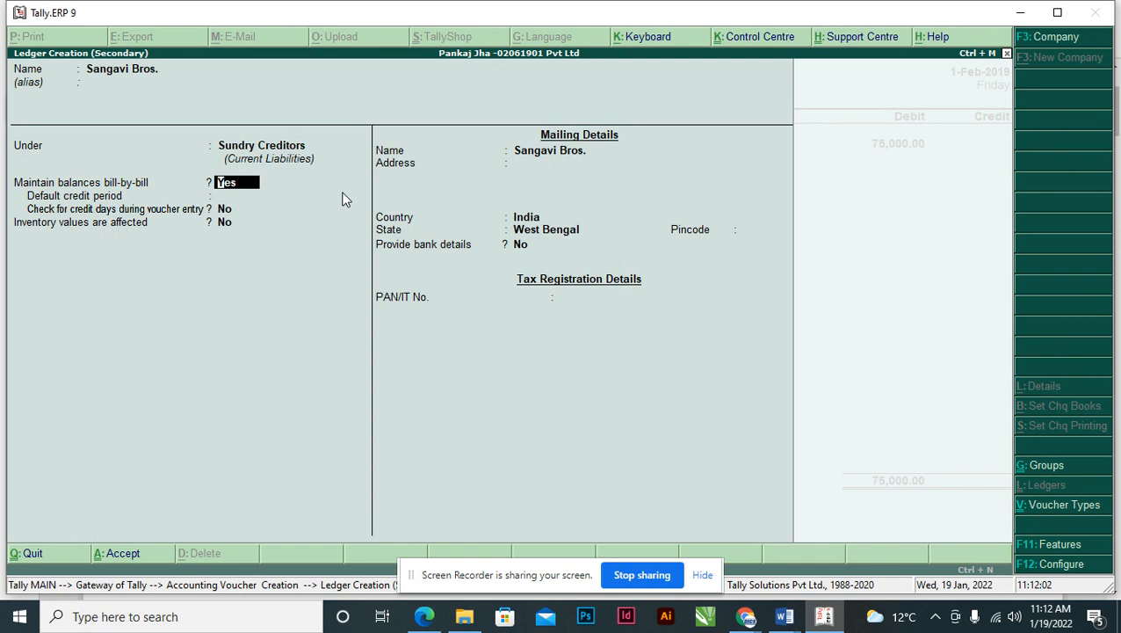
key("Return")
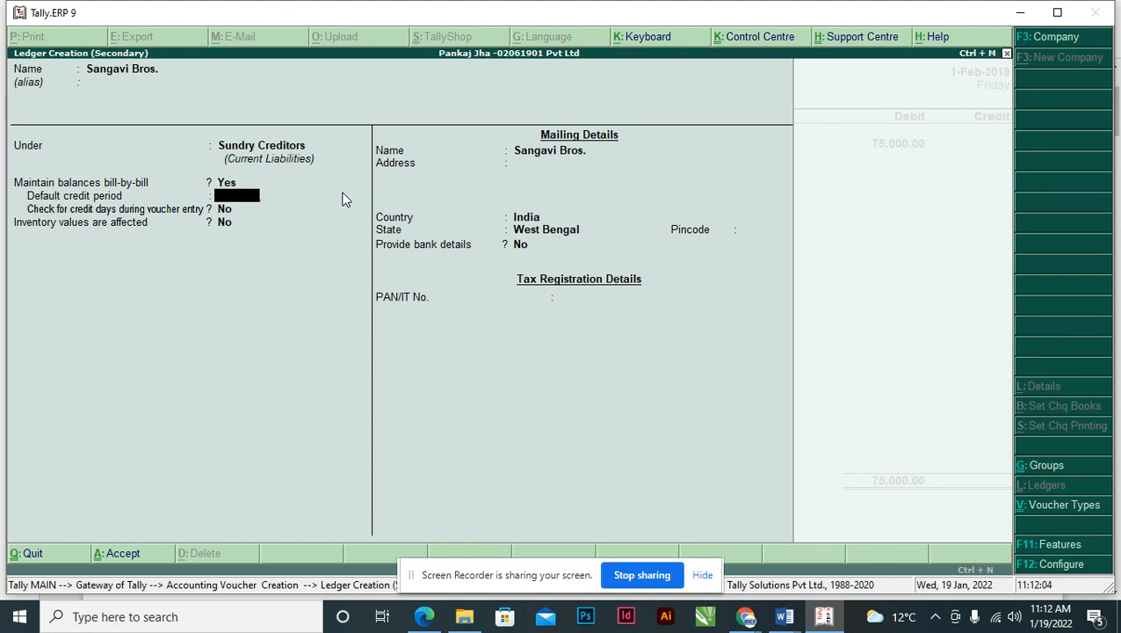
key("Return")
key("Return")
key("Return")
key("Return")
key("Return")
key("Return")
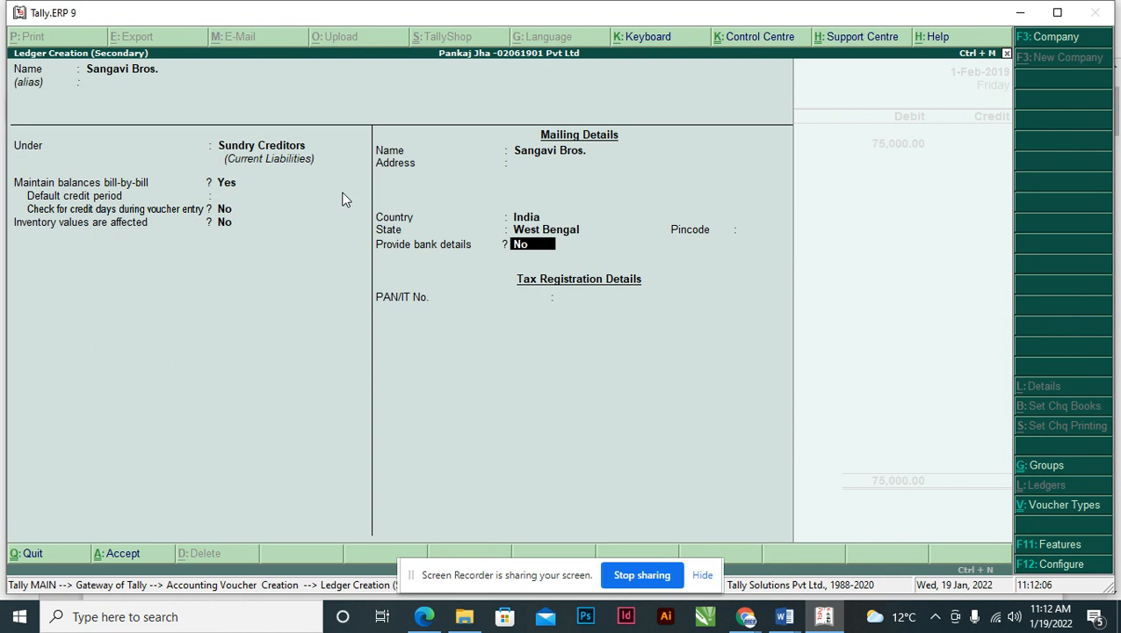
key("Return")
key("Return")
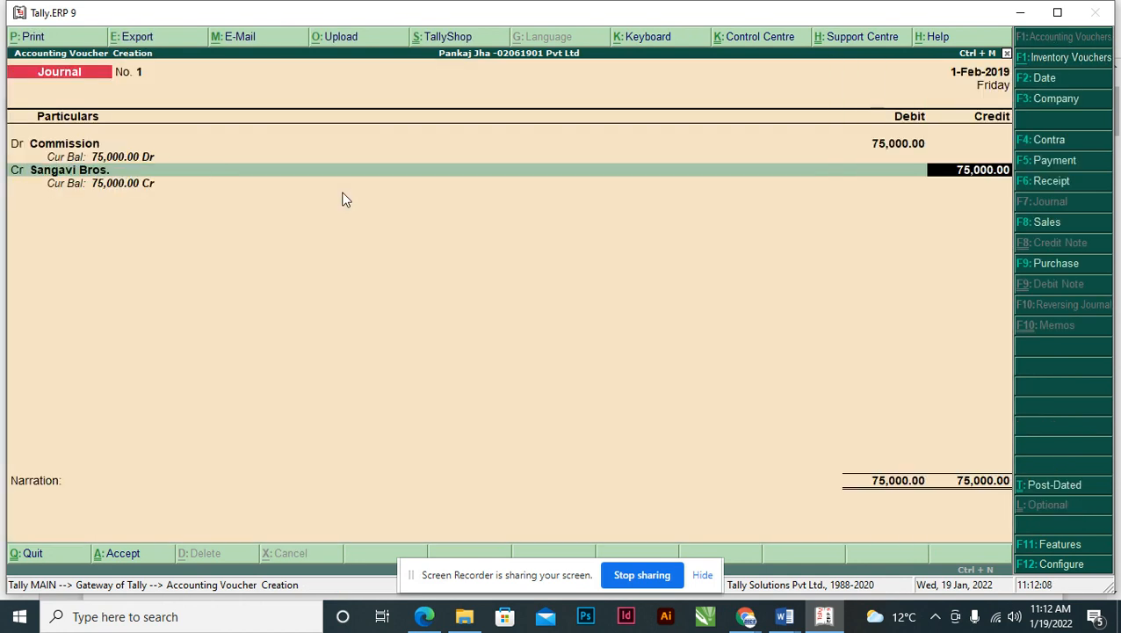
- Highlight the receipt's TDS Deducted @ 5% line, 3,750.00 TDS and 71,250.00 net amount
key("alt+Tab")
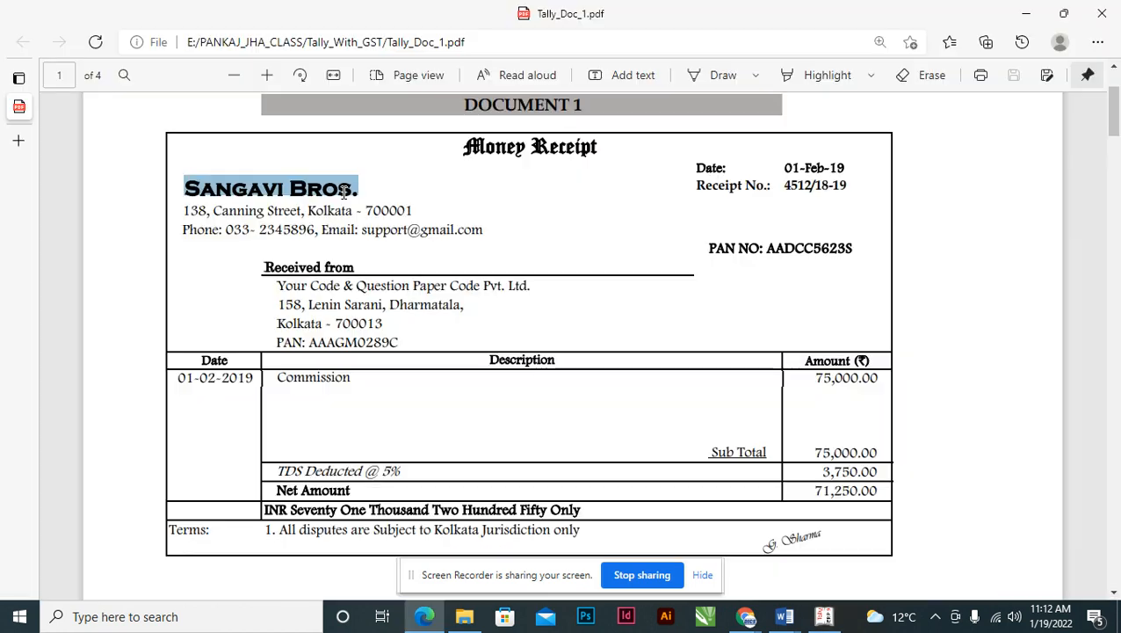
scroll(722, 419, "down", 3)
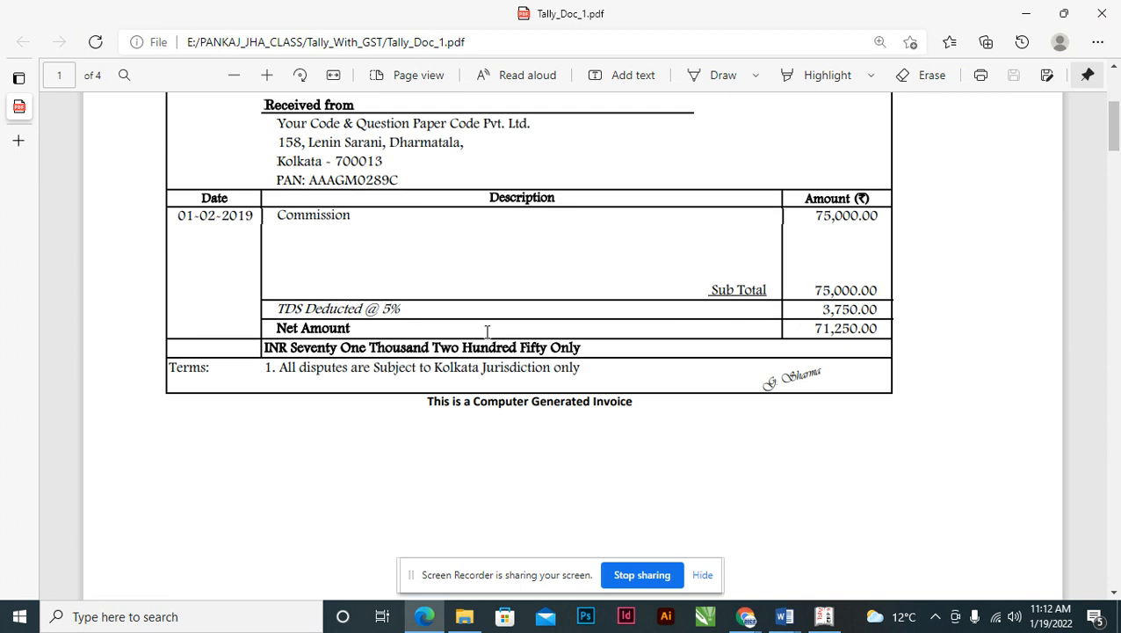
left_click_drag(276, 308, 416, 308)
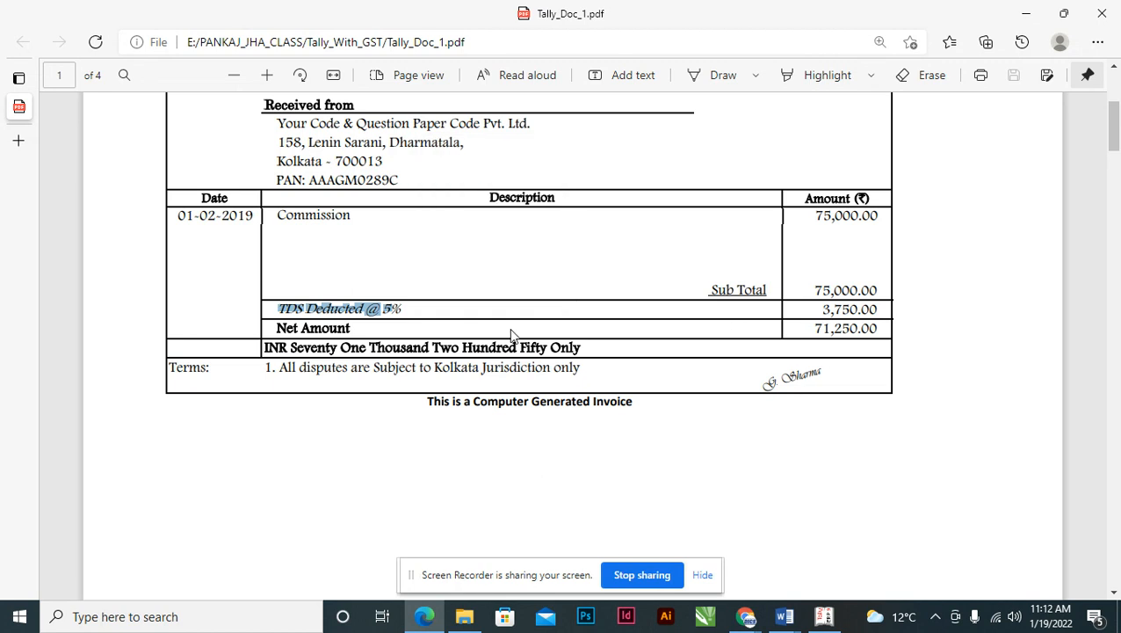
left_click(305, 309)
left_click_drag(278, 309, 433, 330)
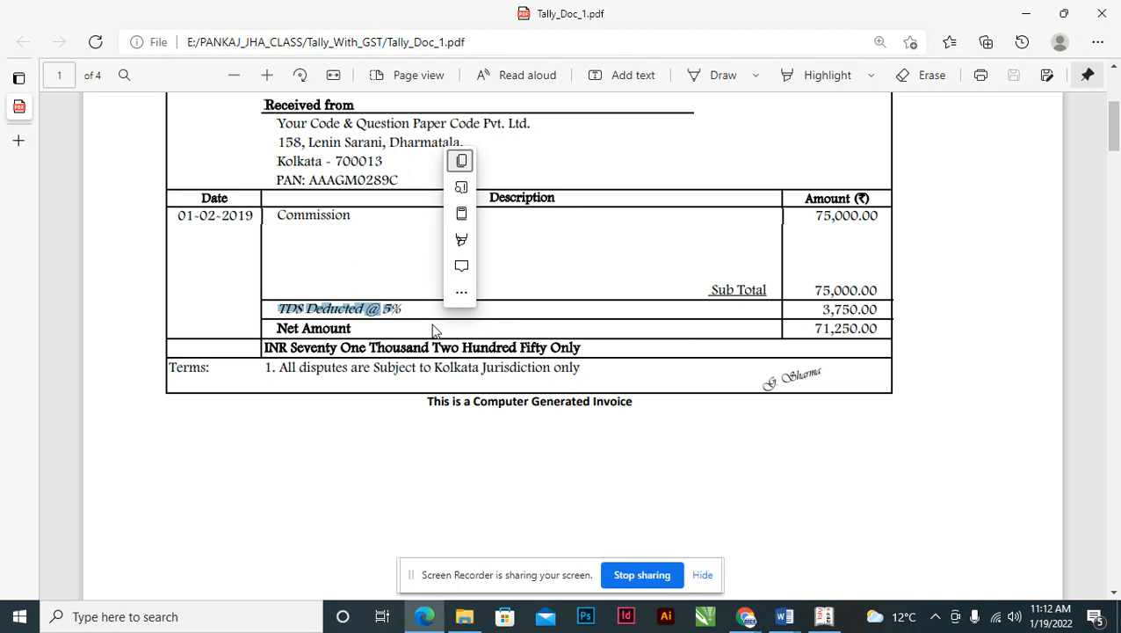
left_click(354, 219)
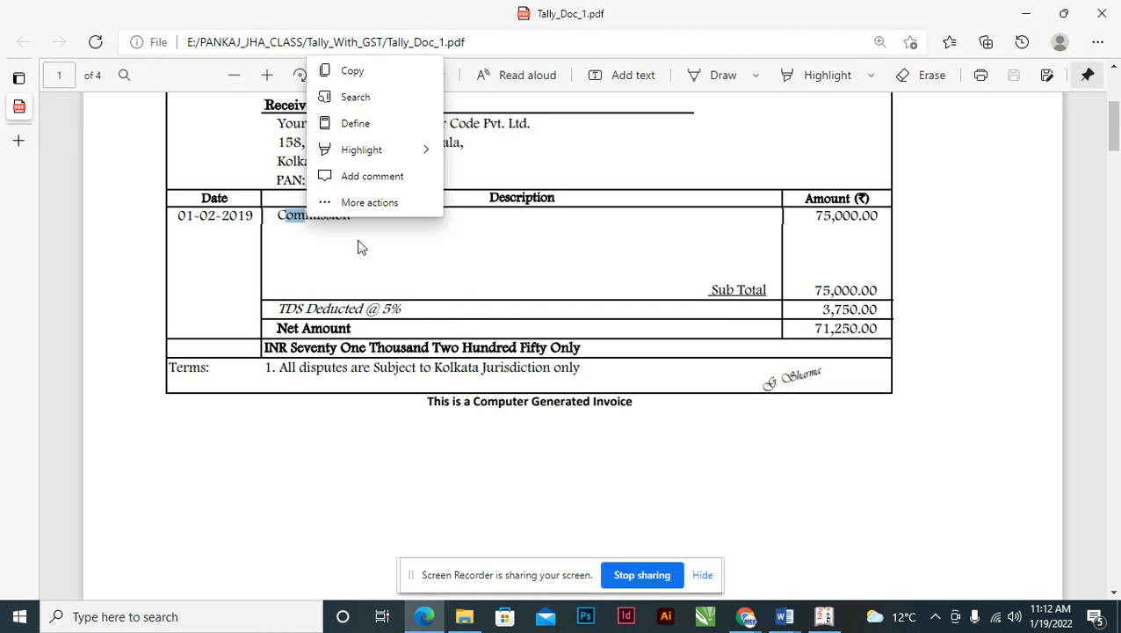
left_click(346, 245)
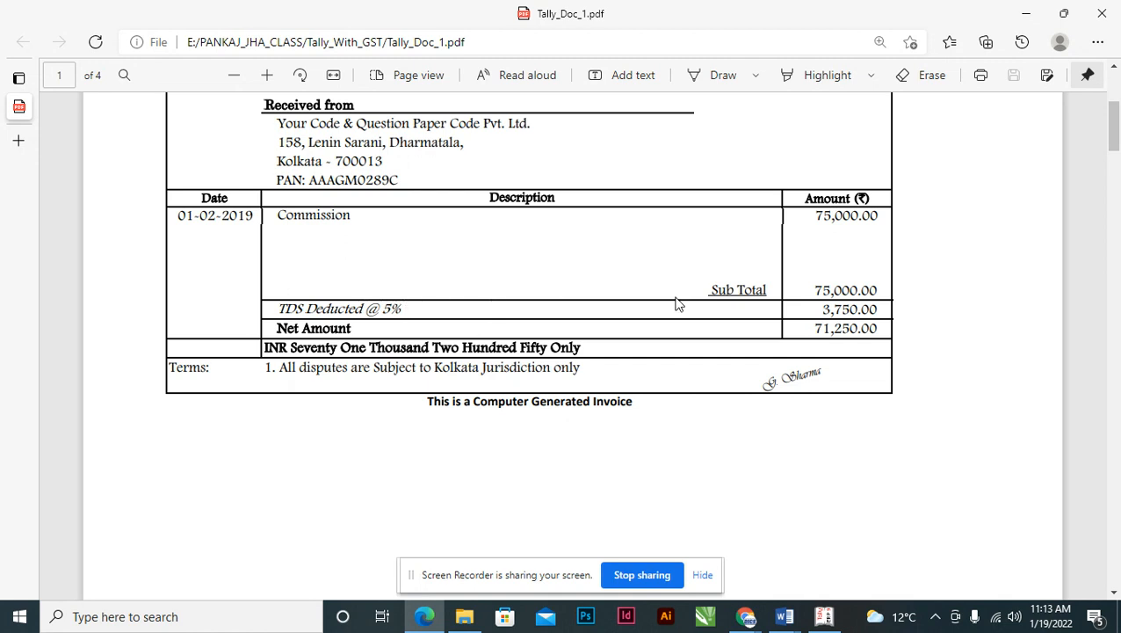
left_click_drag(822, 309, 877, 309)
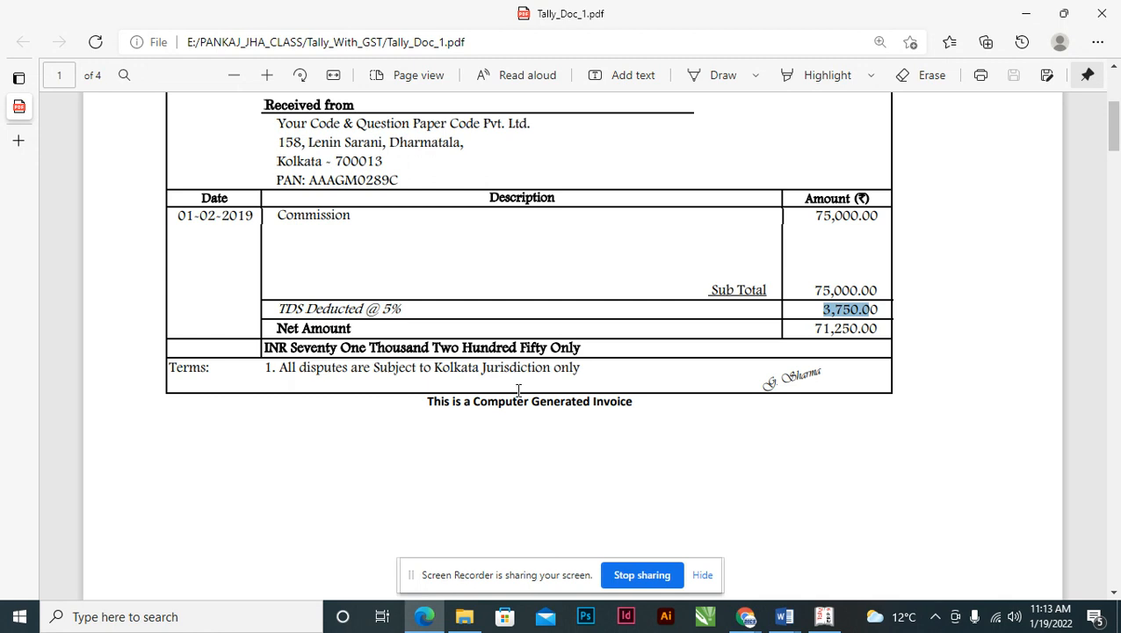
left_click_drag(811, 325, 875, 334)
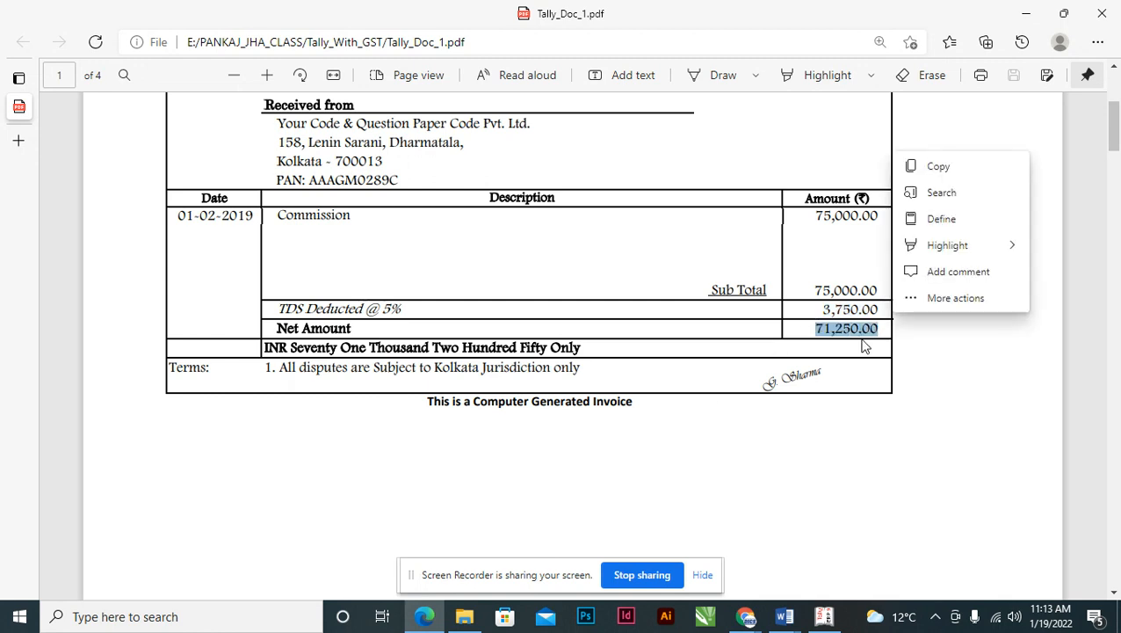
key("alt+Tab")
- Change Sangavi Bros.' credit to 71,250.00 and choose New Ref for the bill
type("71250")
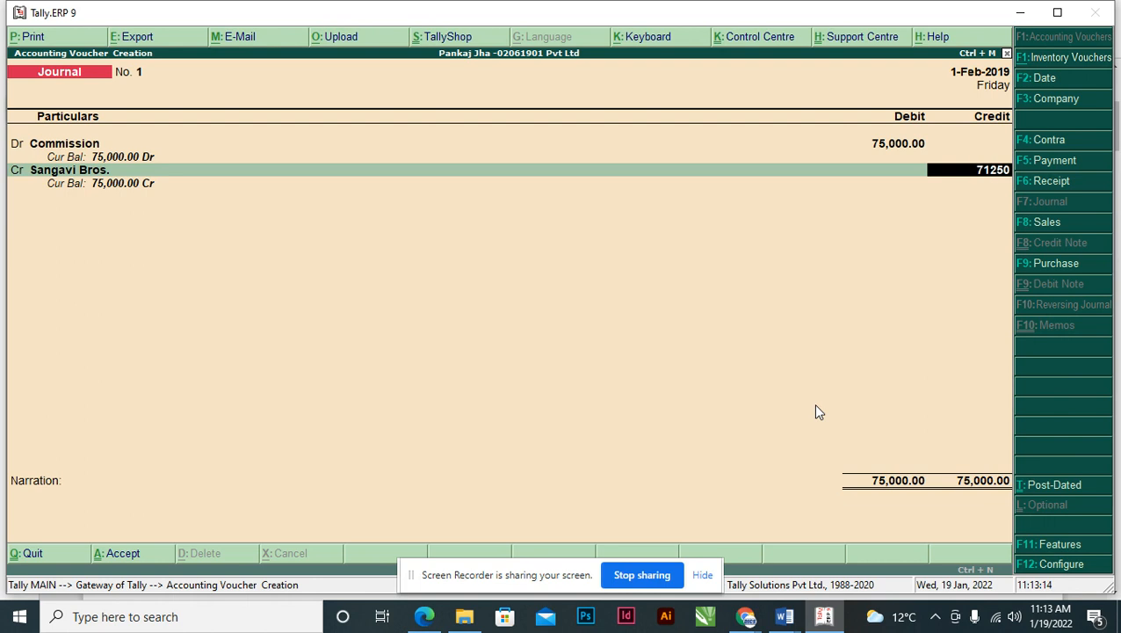
key("Return")
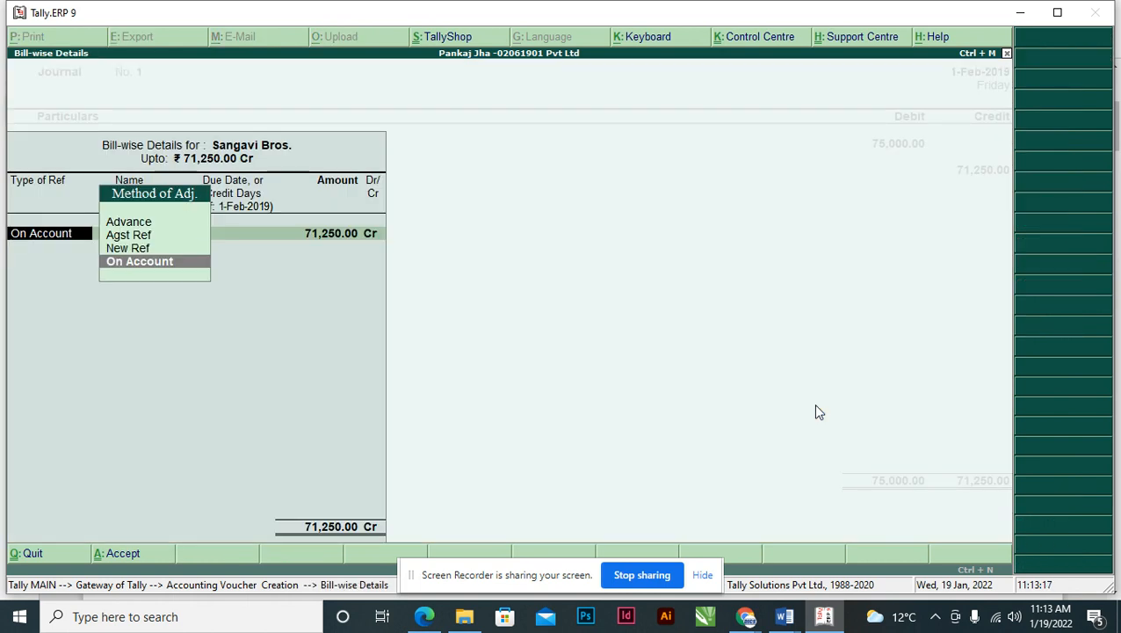
key("Up")
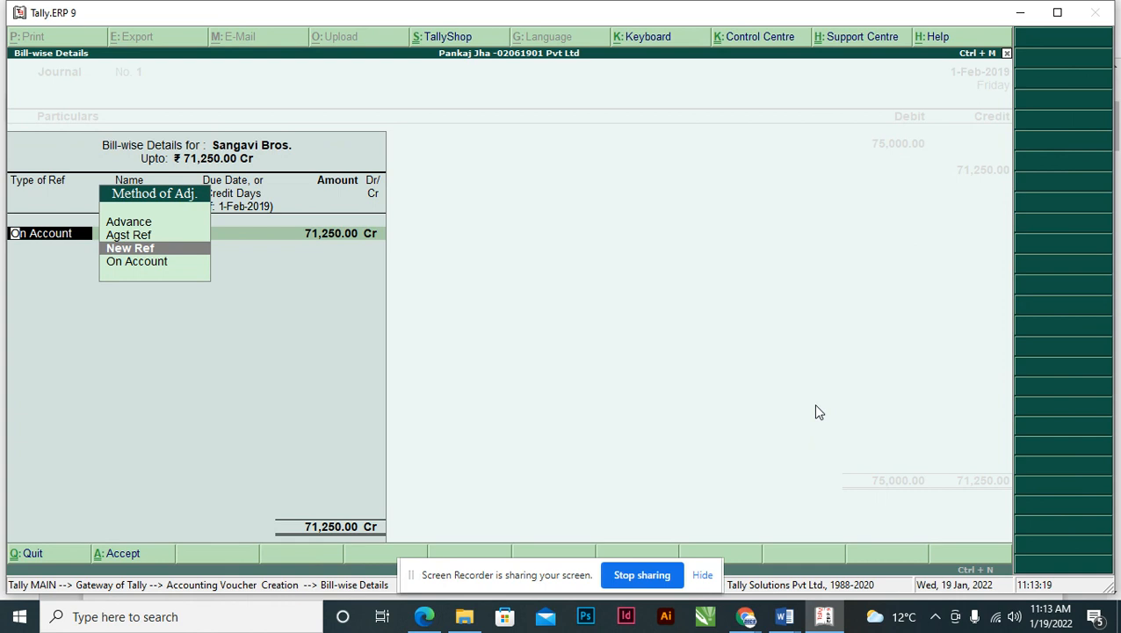
key("Return")
- Name the new bill reference 4512/18-19 from the receipt number and finish bill-wise details
key("alt+Tab")
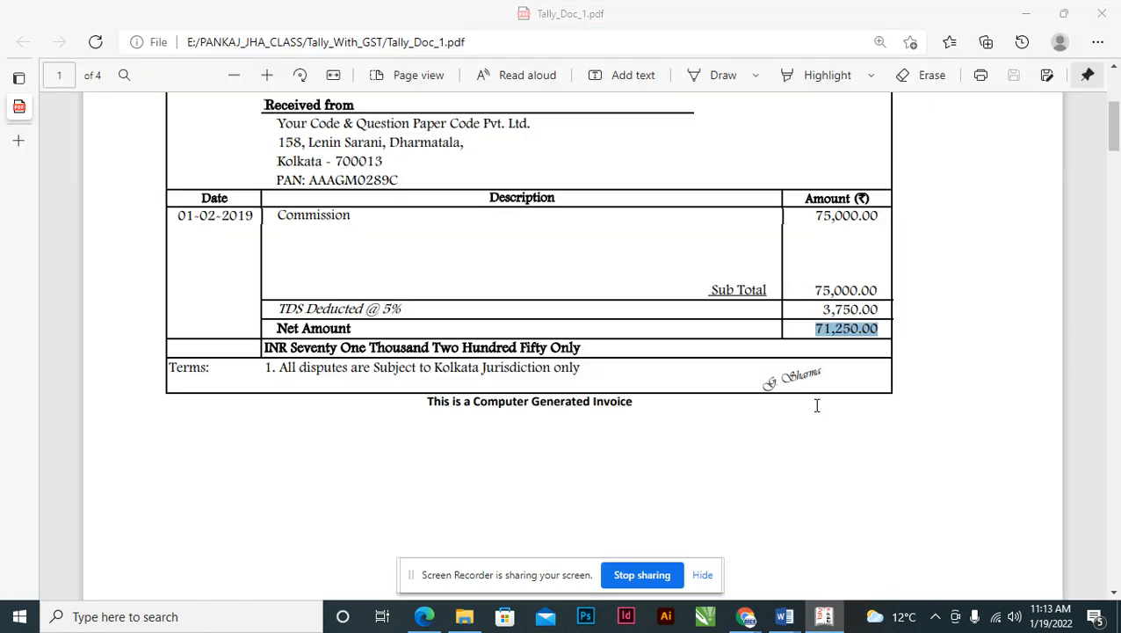
left_click_drag(1113, 131, 1111, 107)
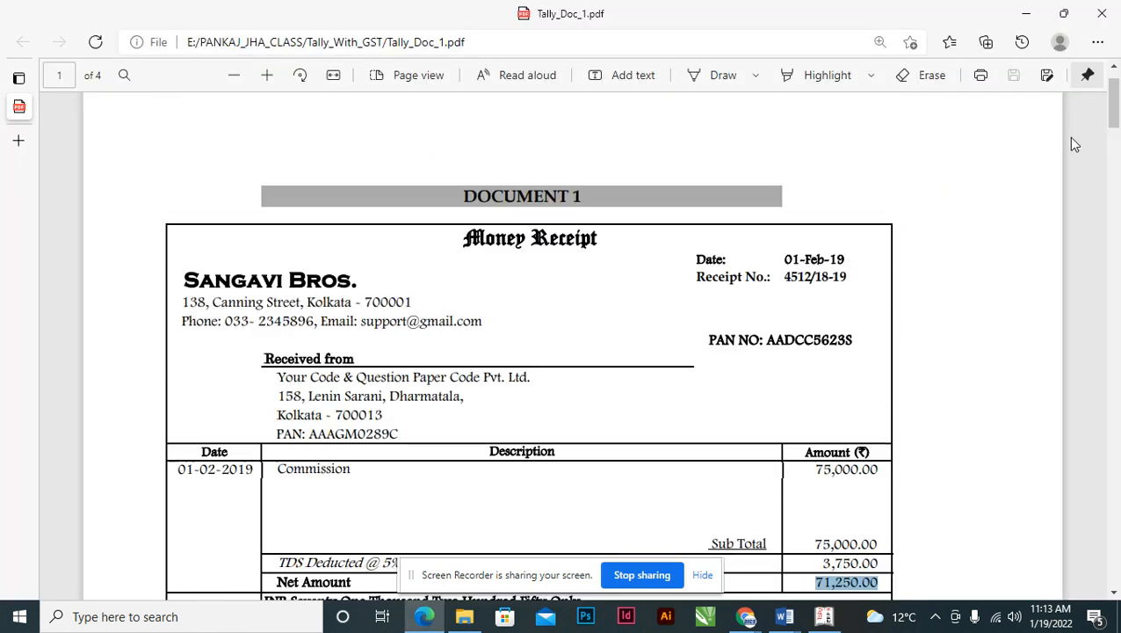
left_click_drag(785, 276, 847, 278)
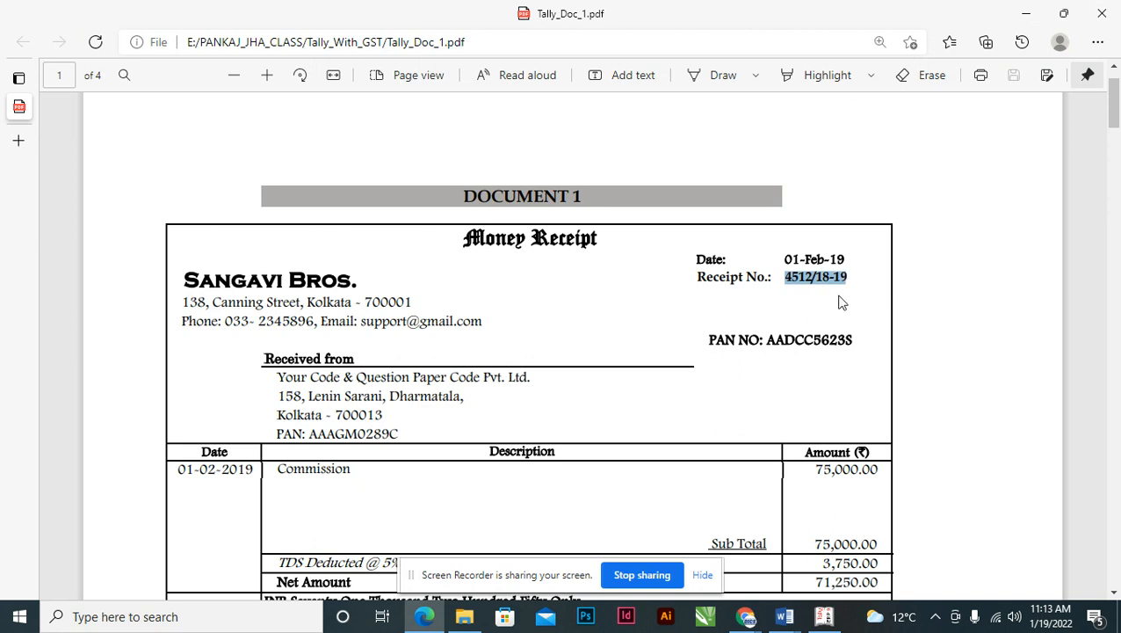
key("alt+Tab")
key("ctrl+alt+v")
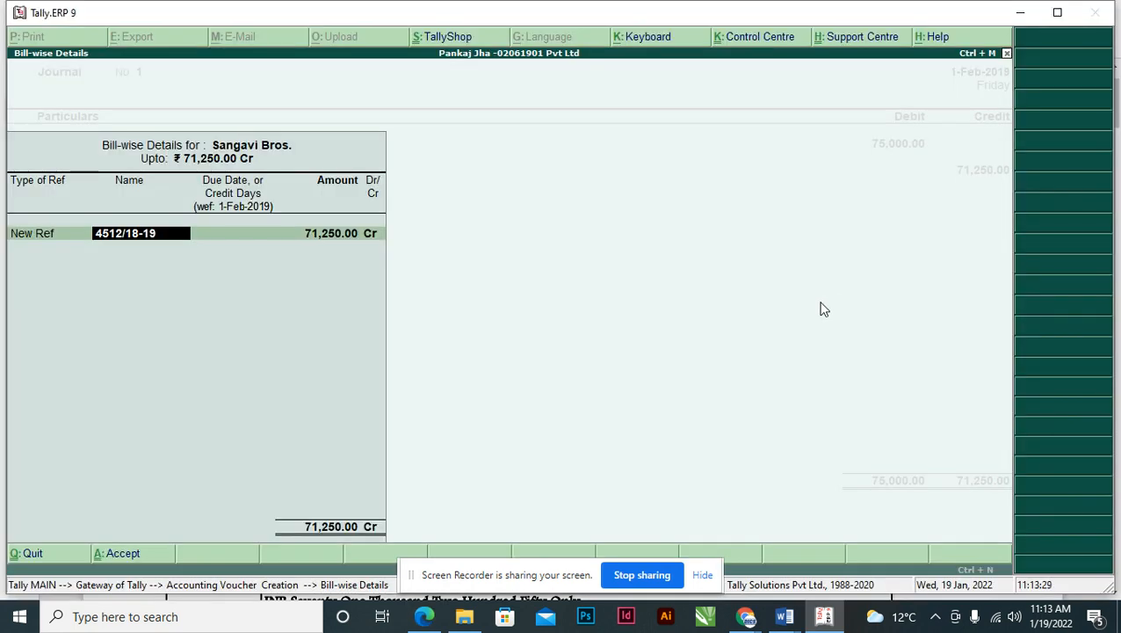
key("Return")
key("Return")
key("Return")
key("Return")
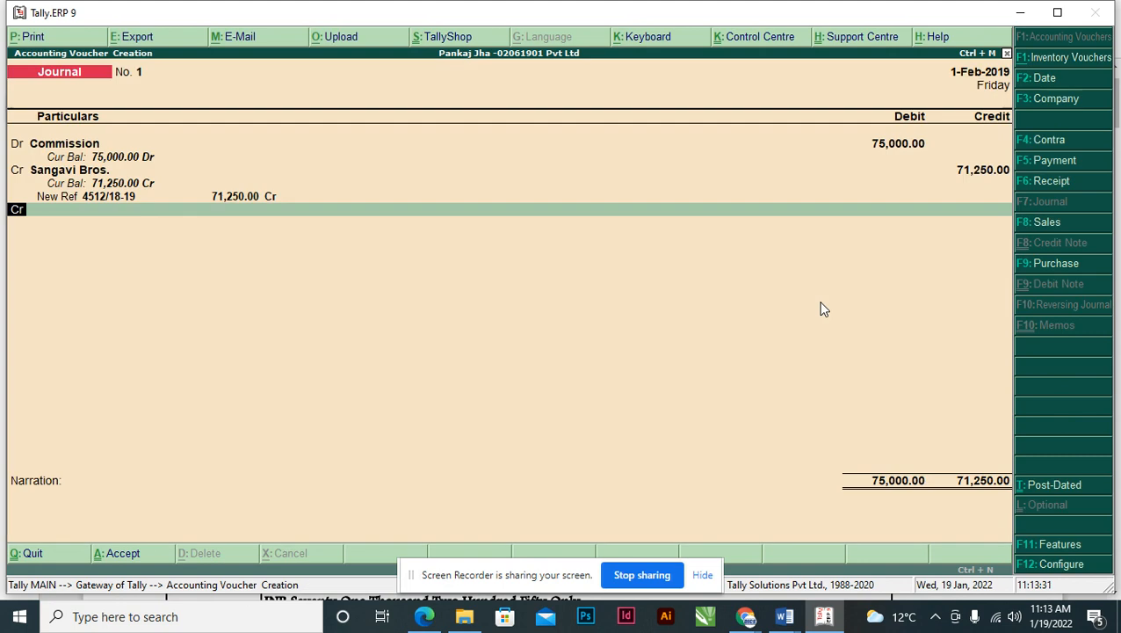
key("Return")
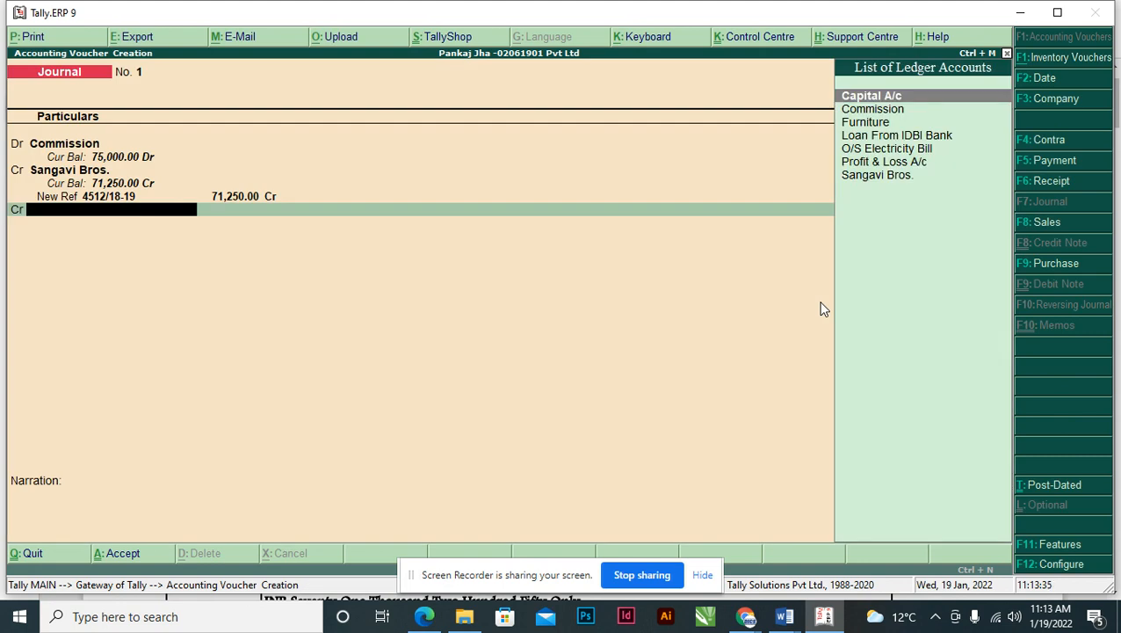
- Begin a Tds on Commission ledger under Duties & Taxes, then bring up F11 Accounting Features
key("alt+c")
type("Tds")
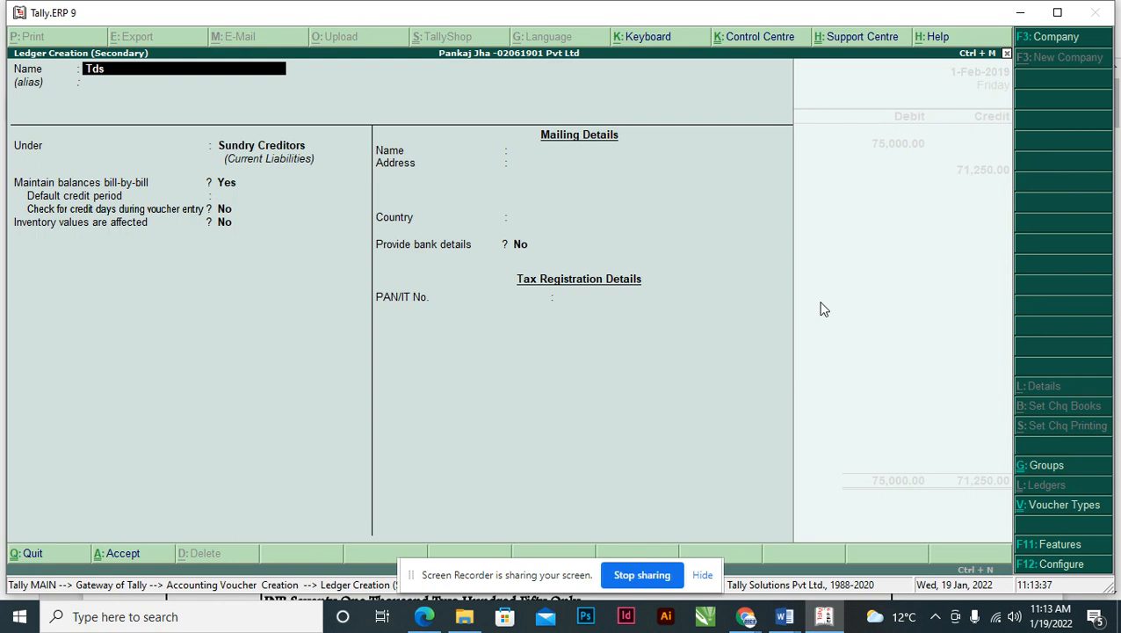
type(" on Commission")
key("Return")
key("Return")
type("Du")
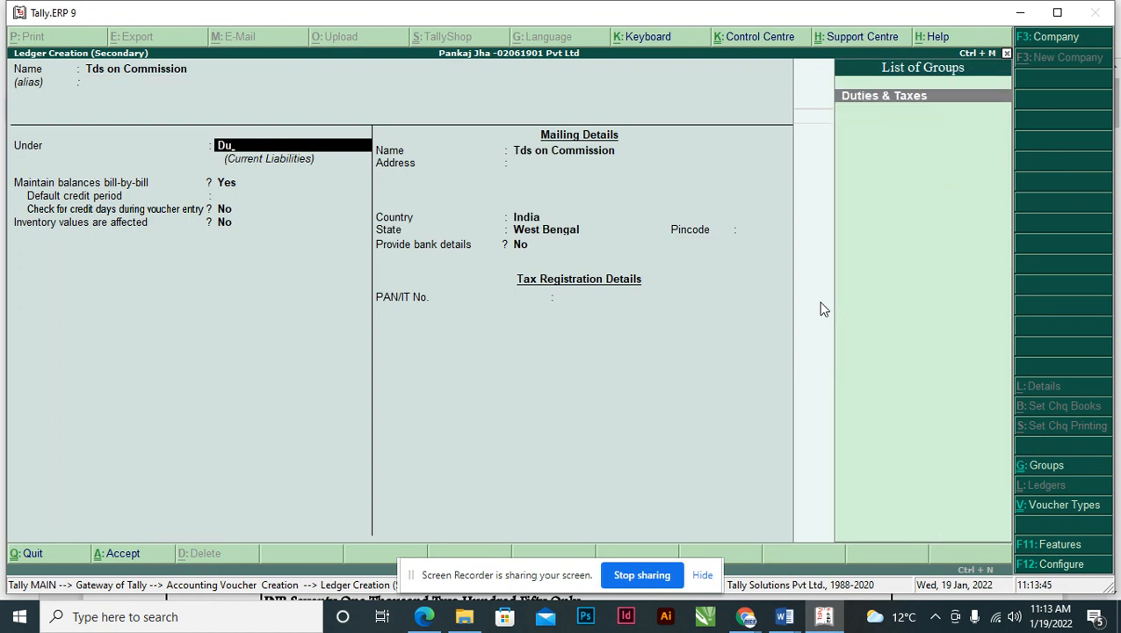
key("Return")
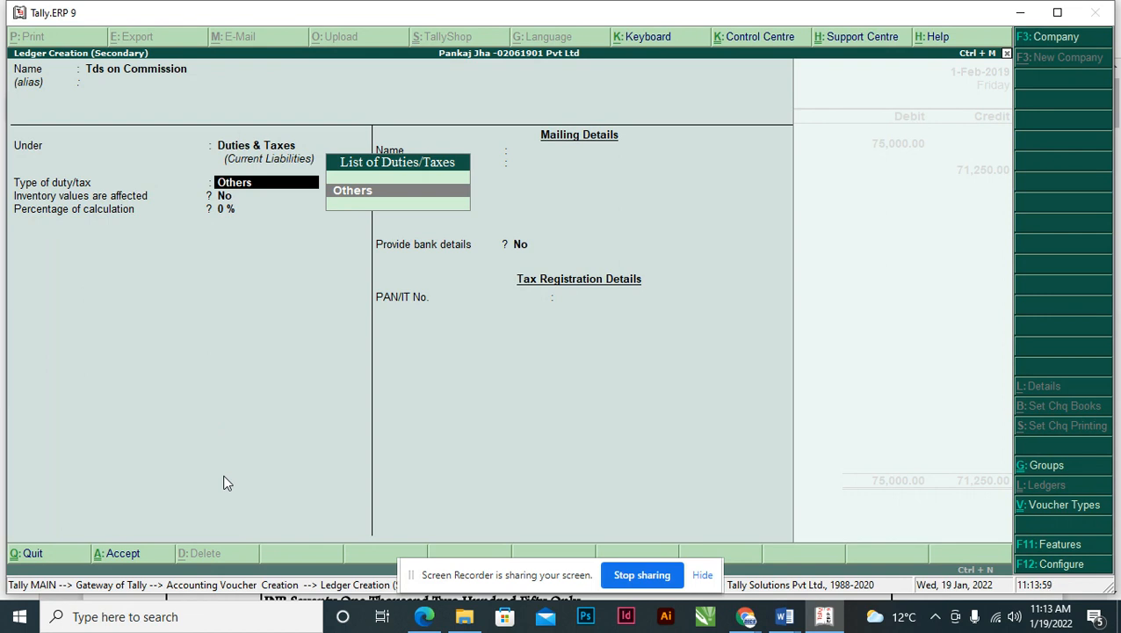
key("F11")
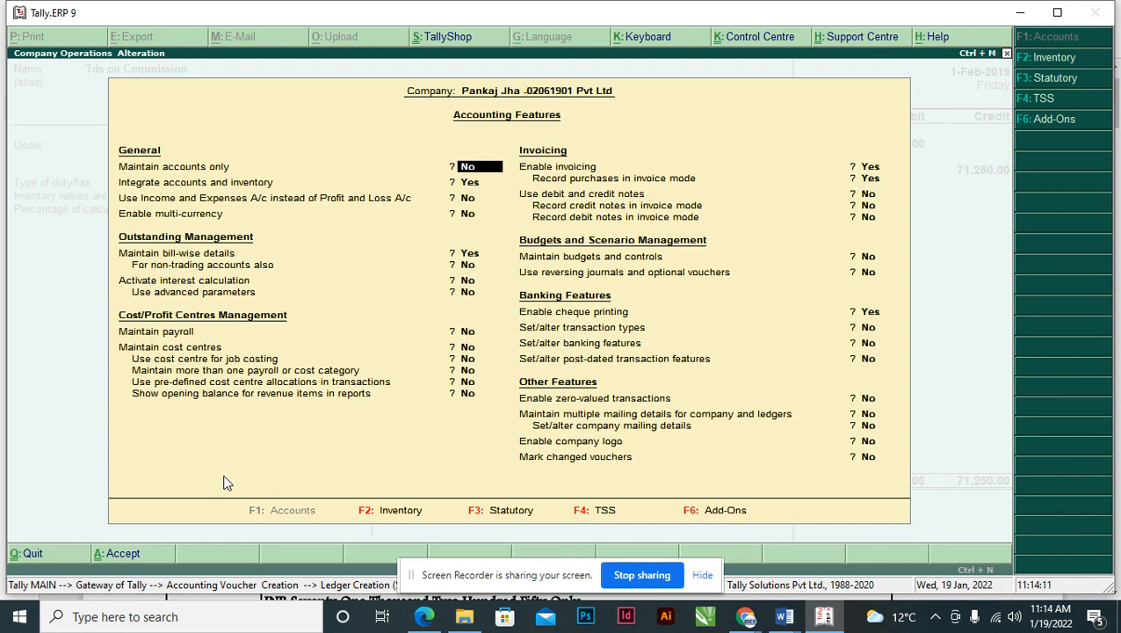
- Under Statutory features, set Enable Tax Deducted at Source and Set/alter TDS details to Yes
left_click(483, 518)
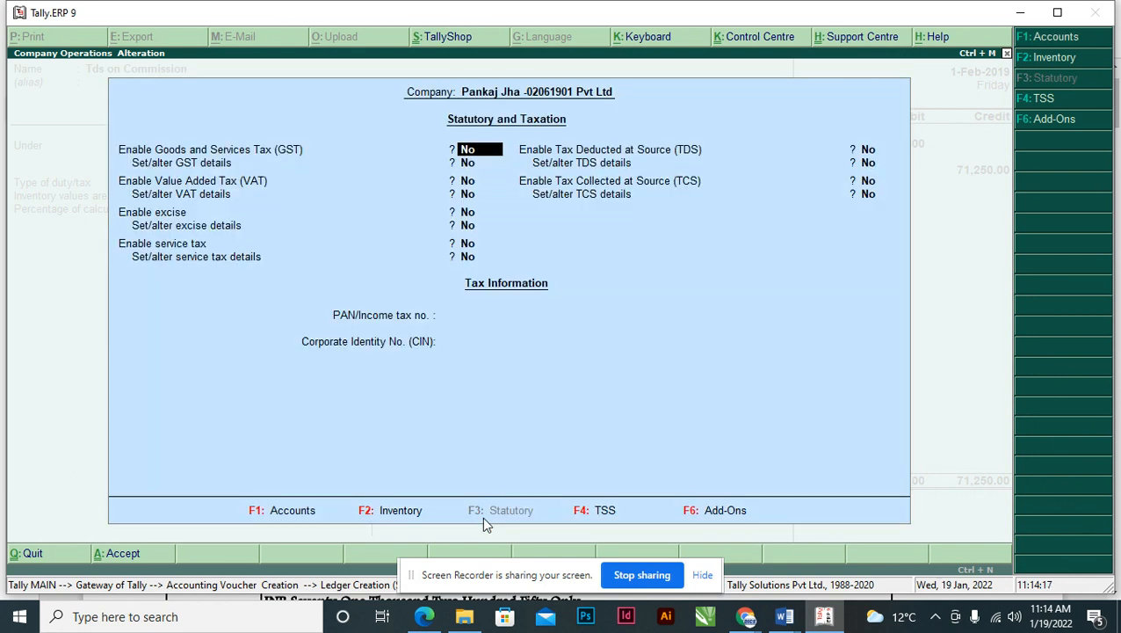
key("Return")
key("Return")
key("Return")
key("Return")
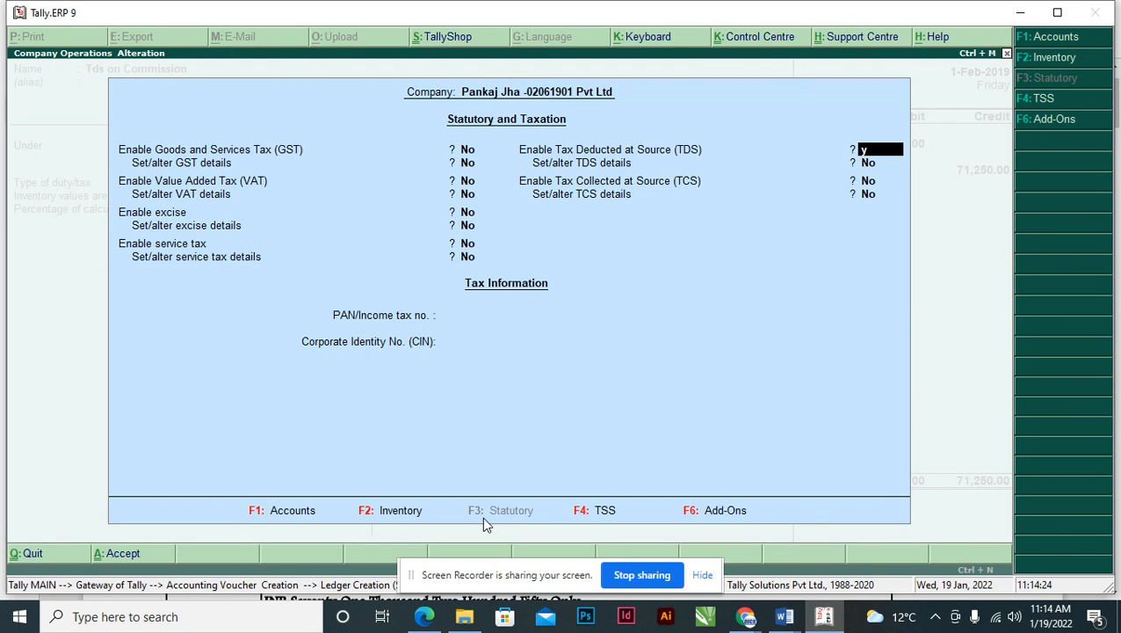
key("y")
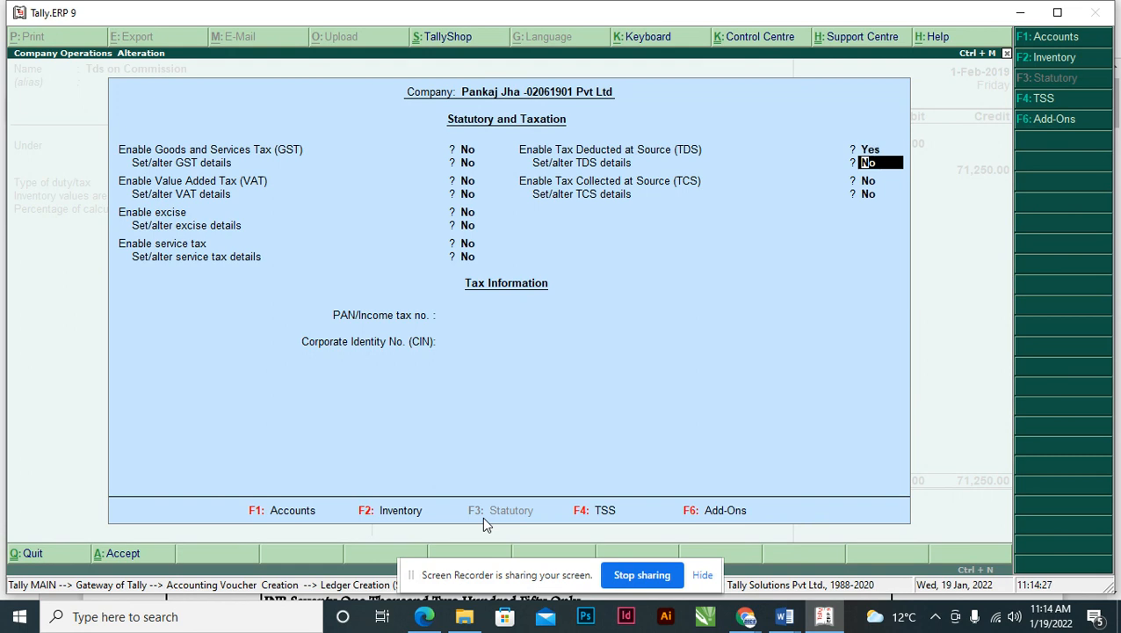
key("y")
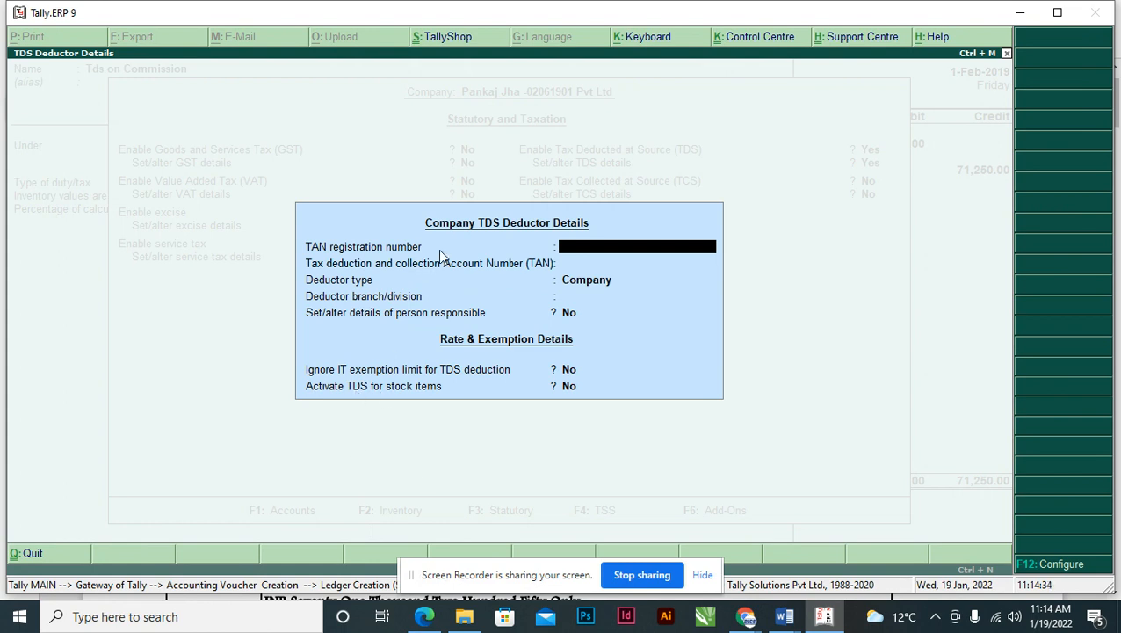
- Copy the TAN from the assignment document into the TAN registration number field
key("alt+Tab")
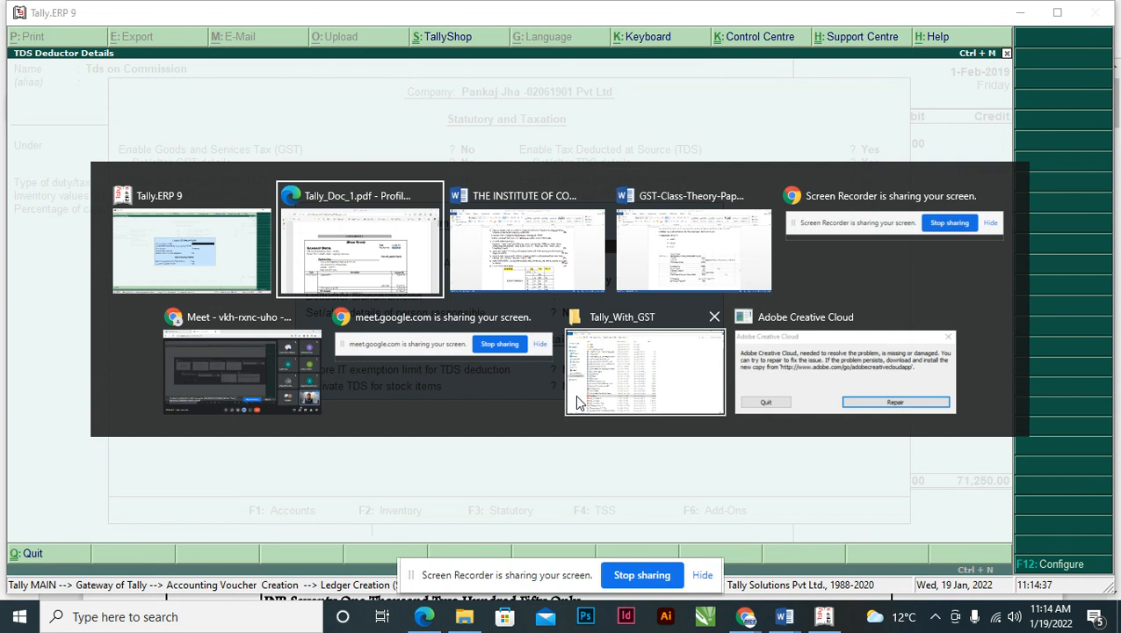
key("alt+Tab")
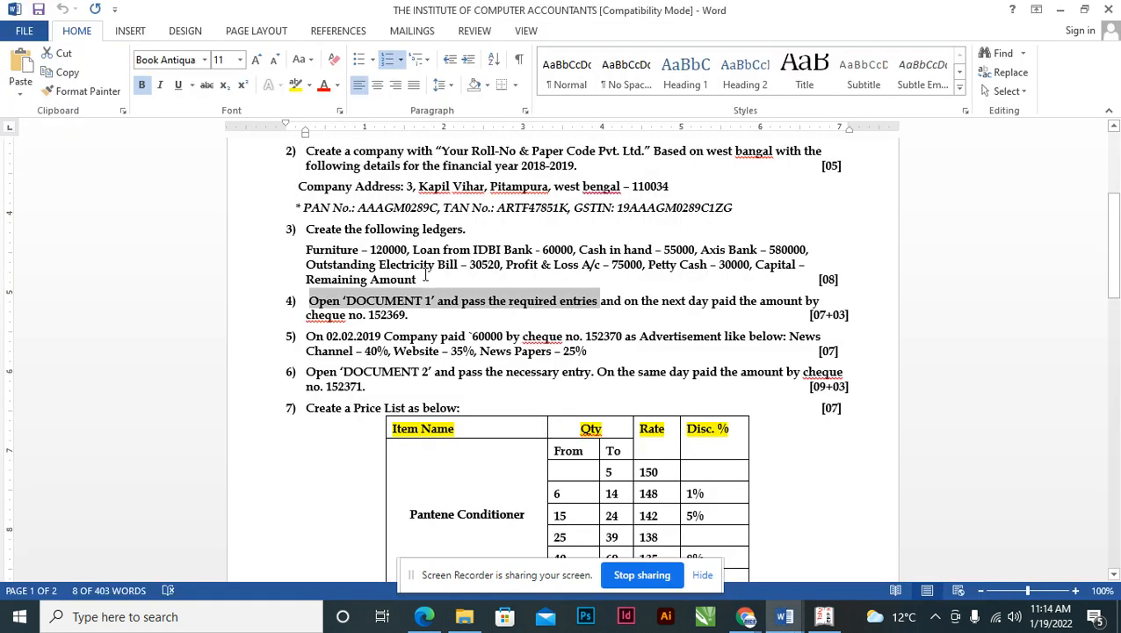
left_click(497, 208)
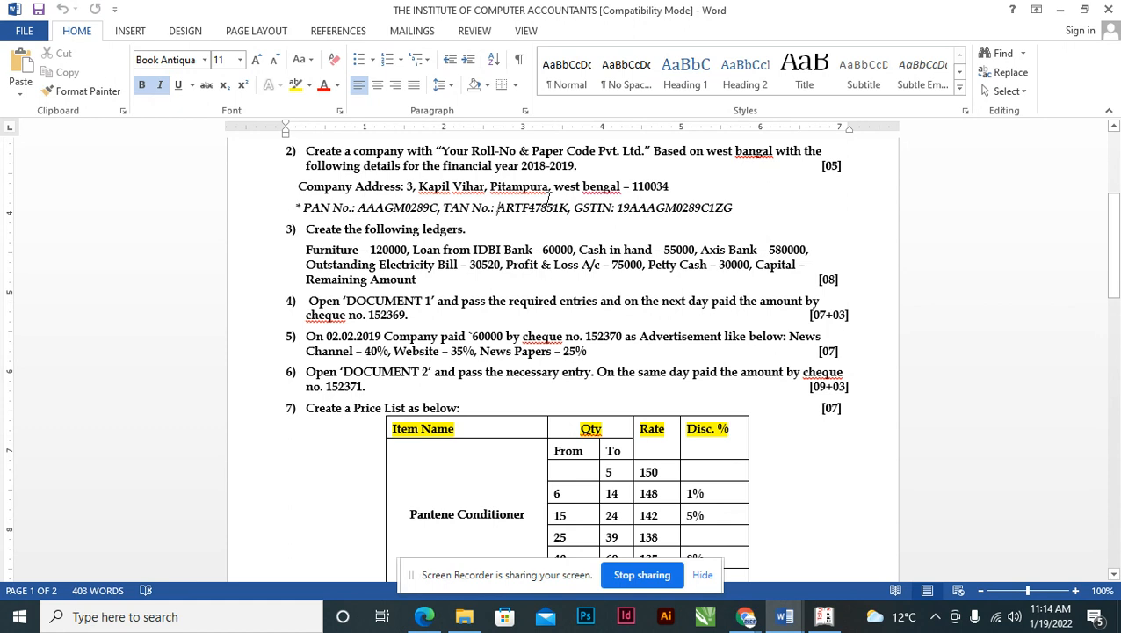
key("shift+Right")
key("shift+Right")
key("shift+Right")
key("shift+Right")
key("shift+Right")
key("shift+Right")
key("shift+Right")
key("shift+Right")
key("shift+Right")
key("shift+Right")
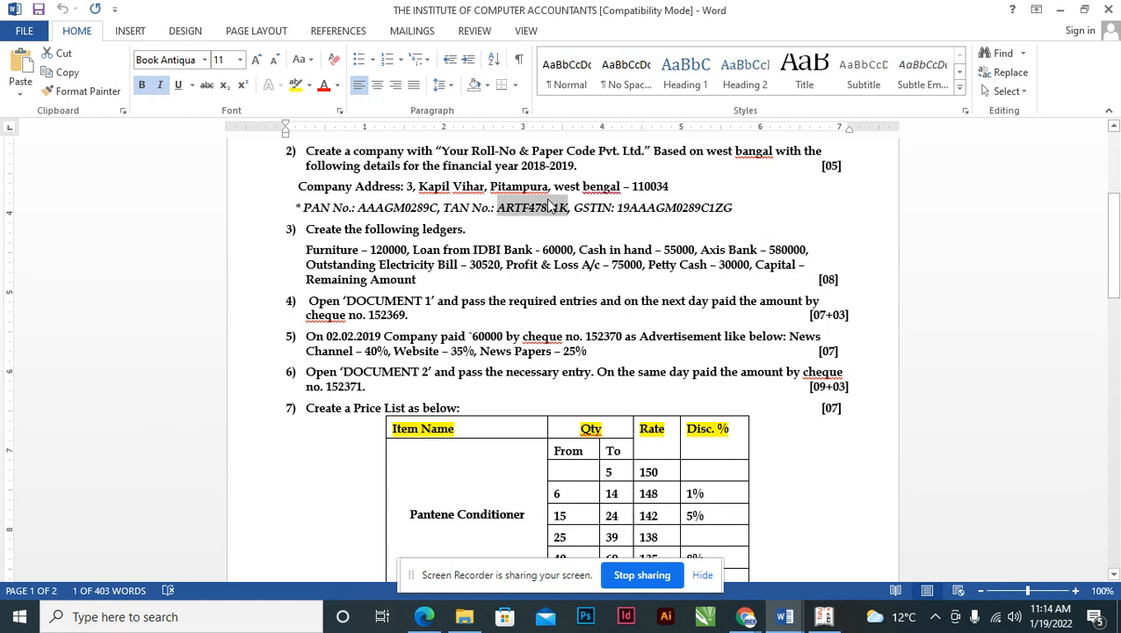
key("alt+Tab")
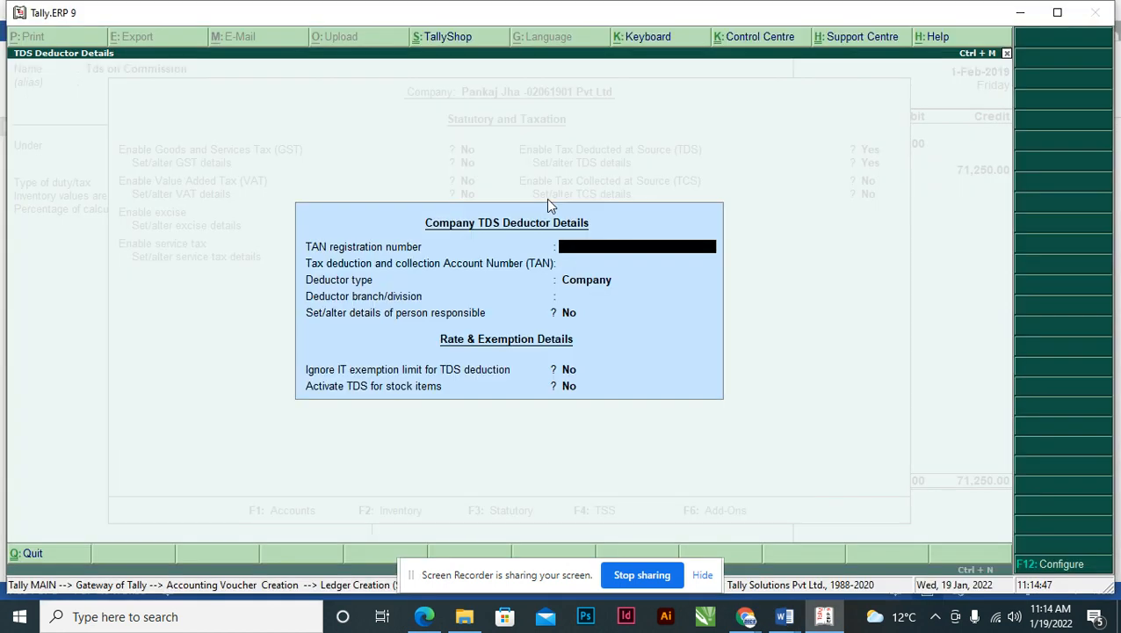
key("ctrl+alt+v")
key("Return")
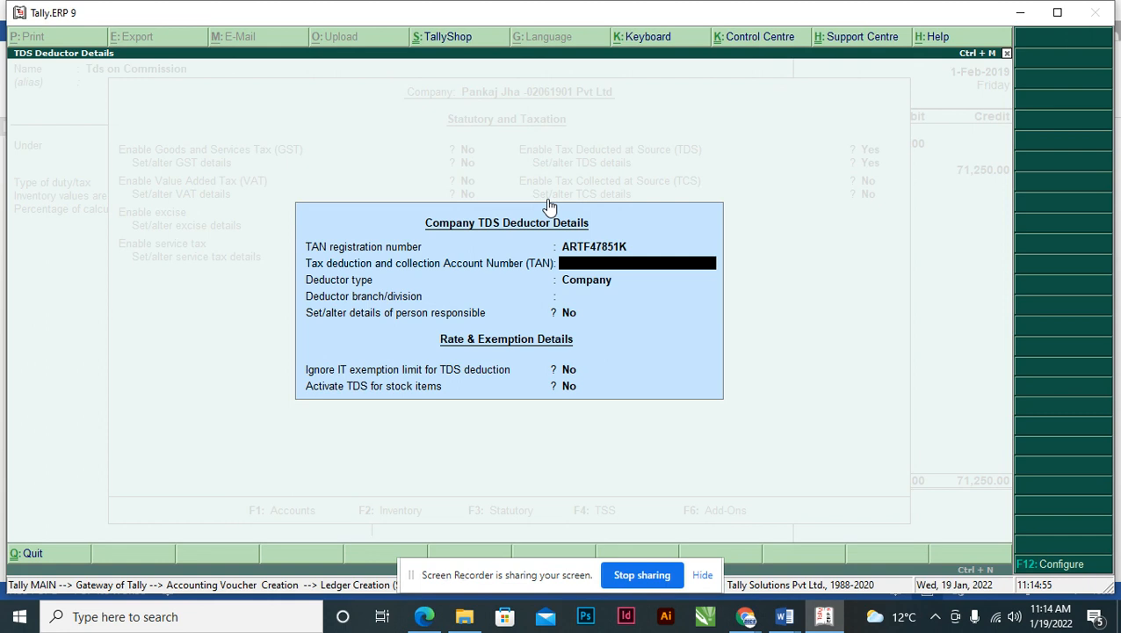
- Keep Company as deductor type, leave the other deductor fields at defaults, and accept
key("Return")
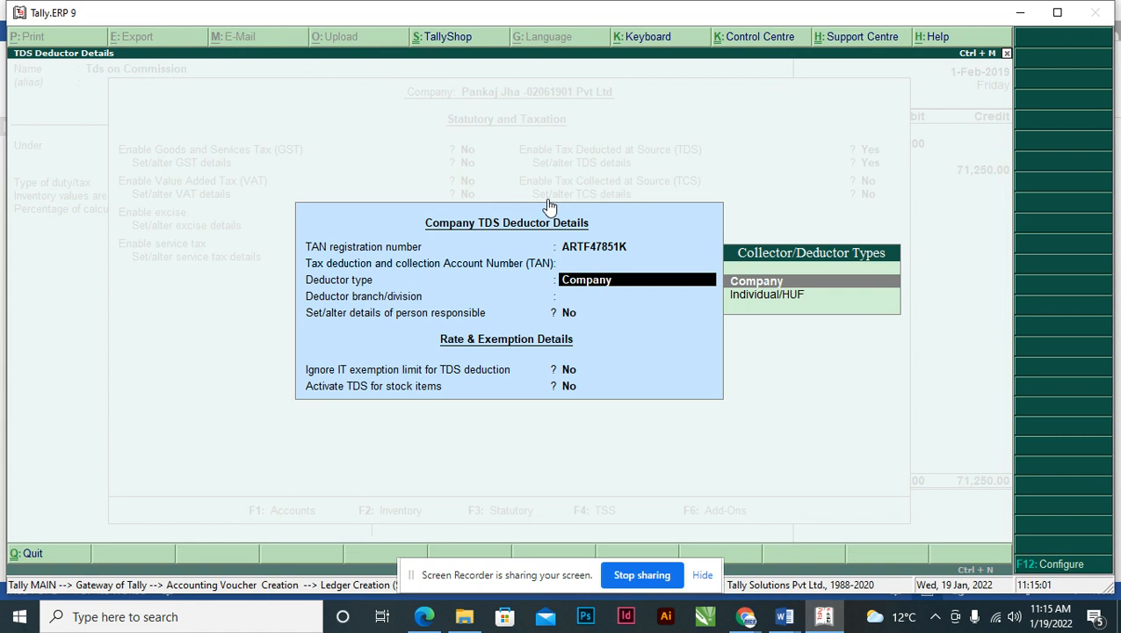
key("Return")
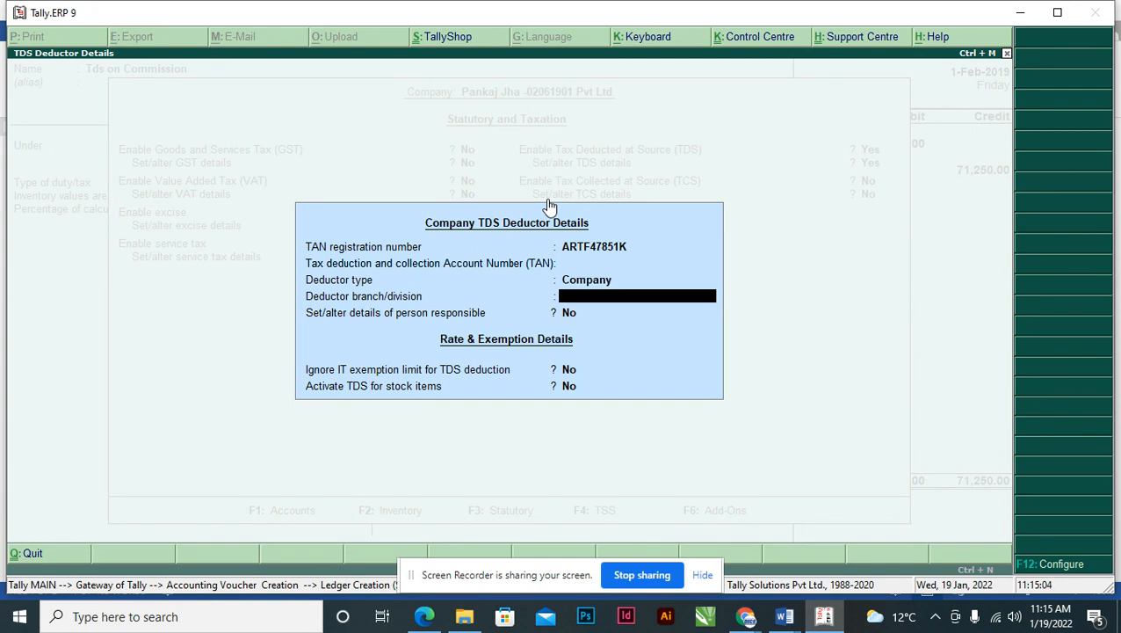
key("Return")
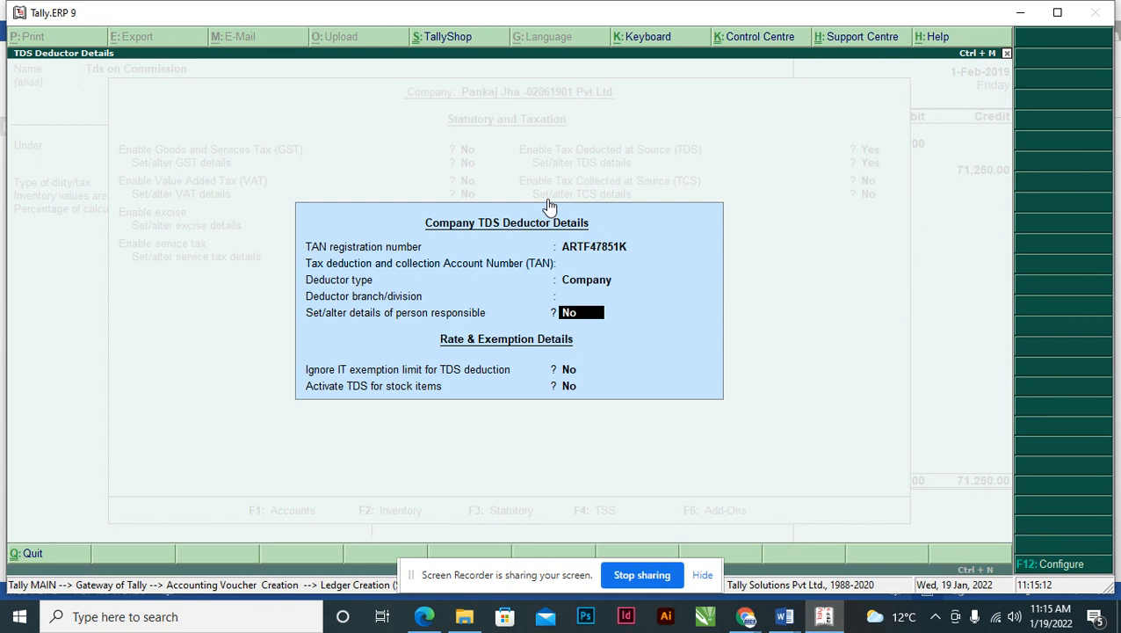
key("Return")
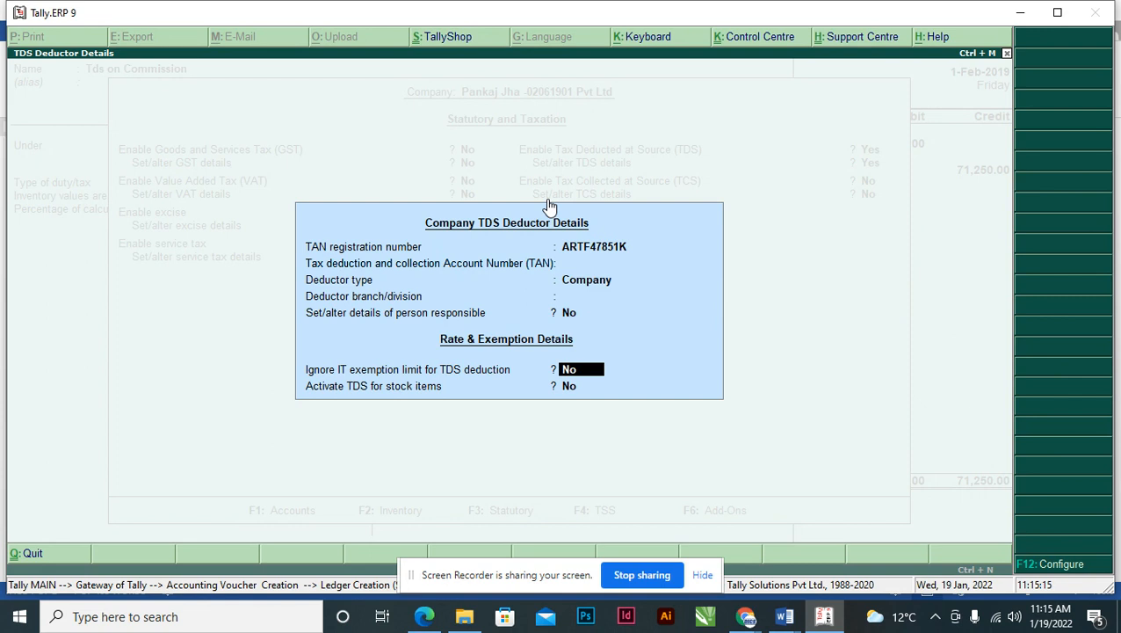
key("Return")
- Accept the statutory details and keep Tds on Commission under Duties & Taxes with TDS as the duty type
key("Return")
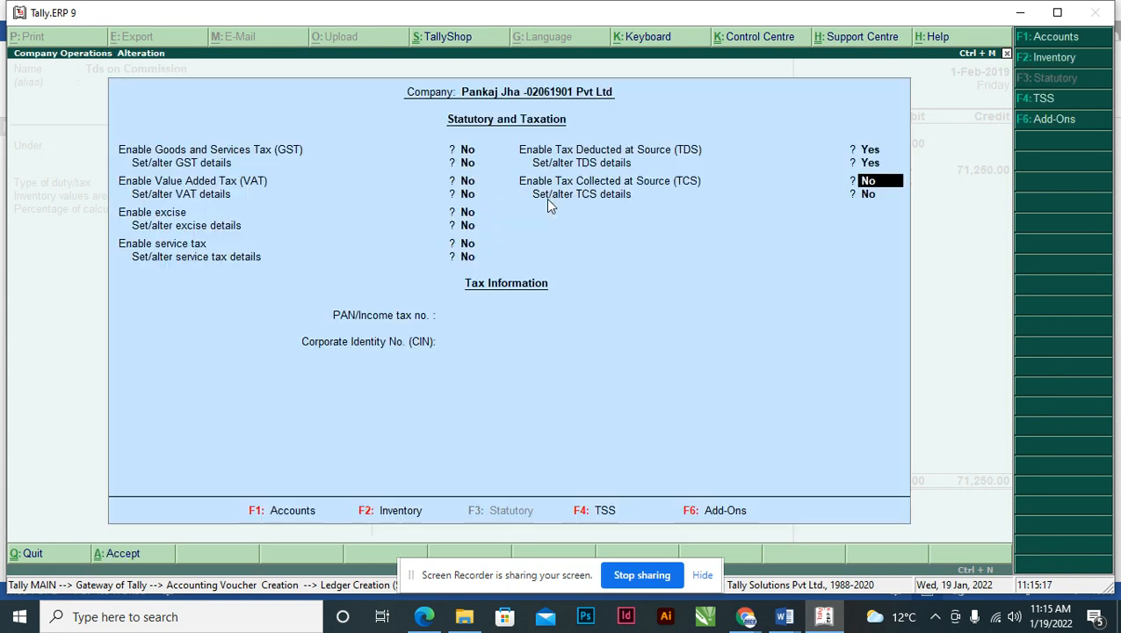
key("Return")
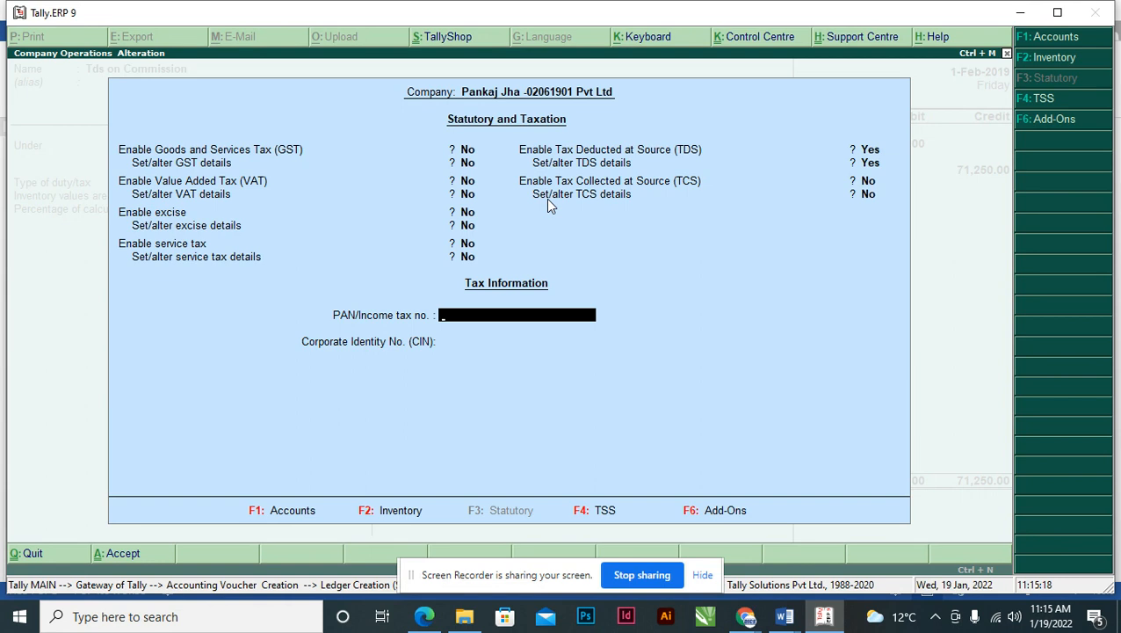
key("Return")
key("Return")
key("Return")
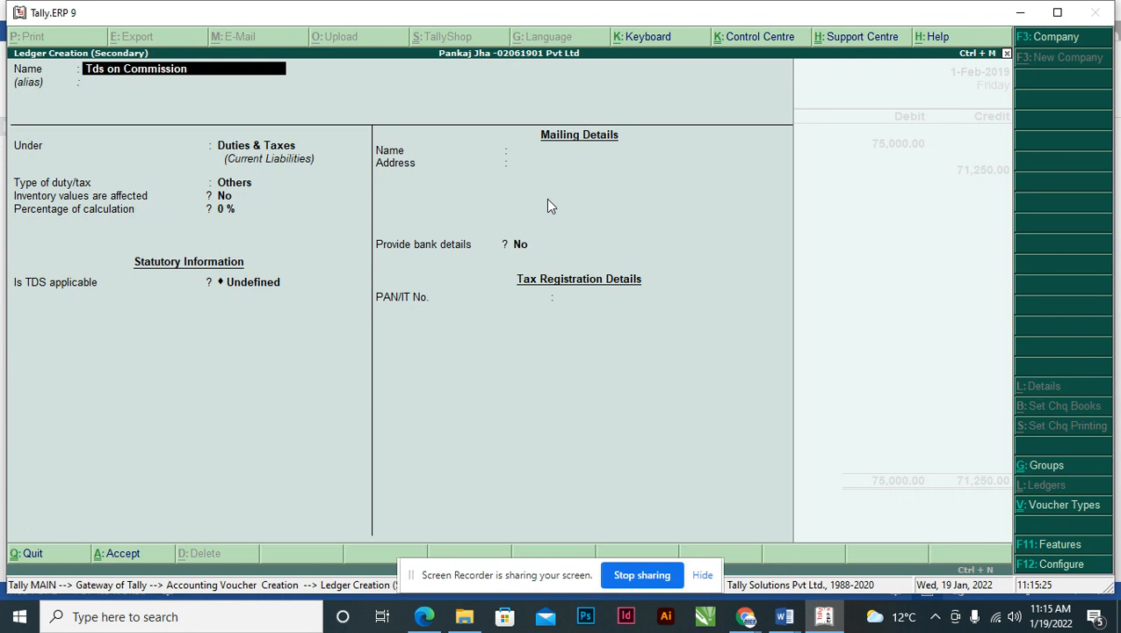
key("Return")
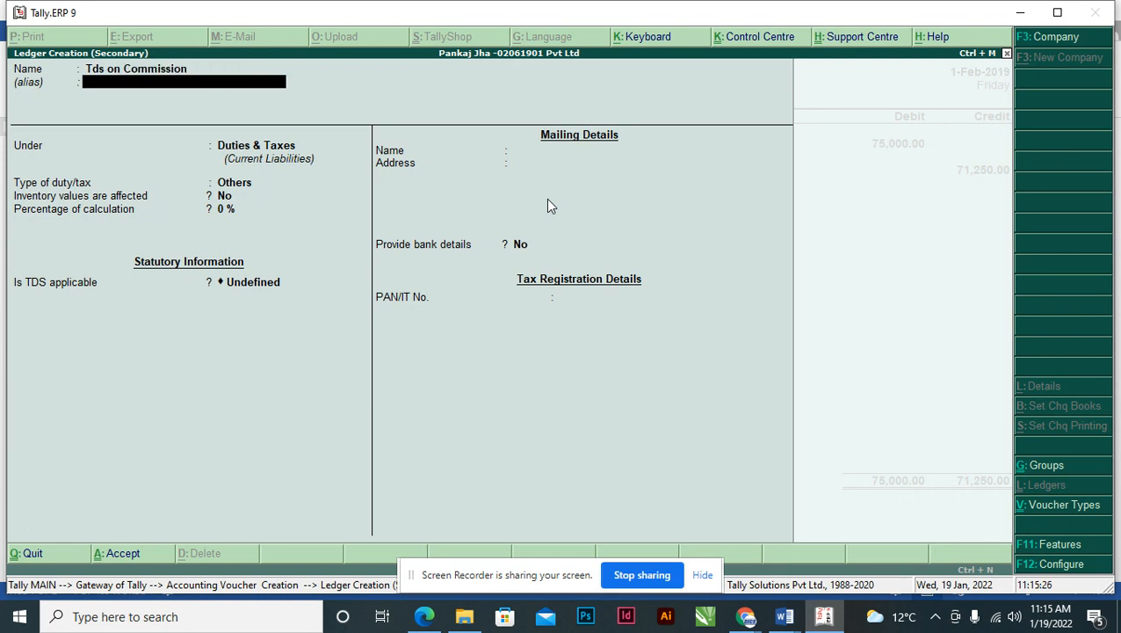
key("Return")
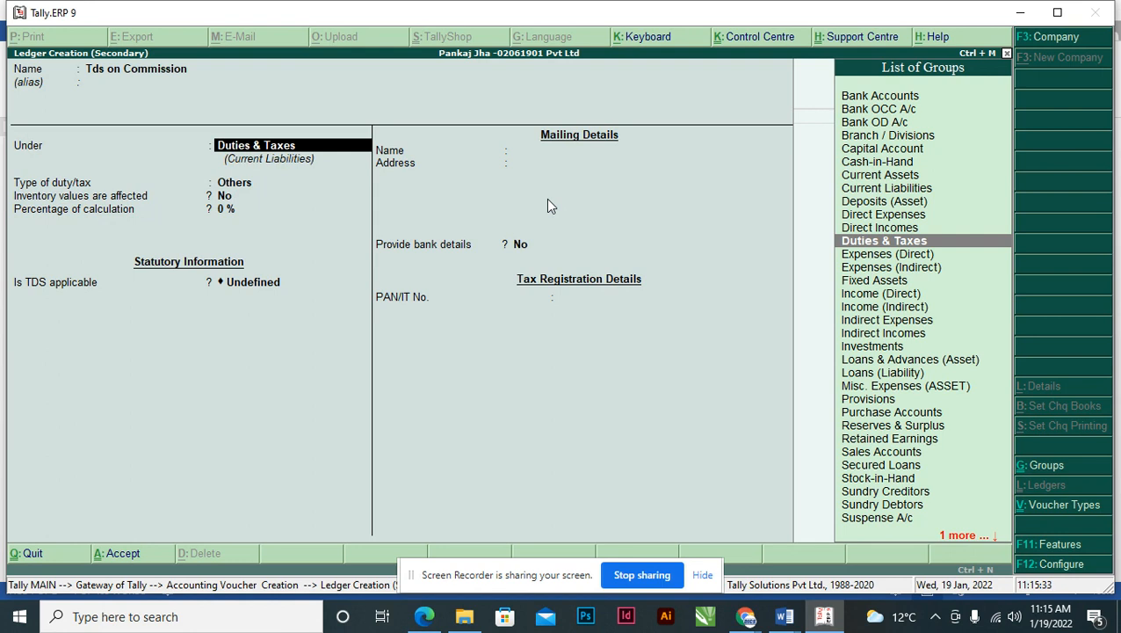
key("Return")
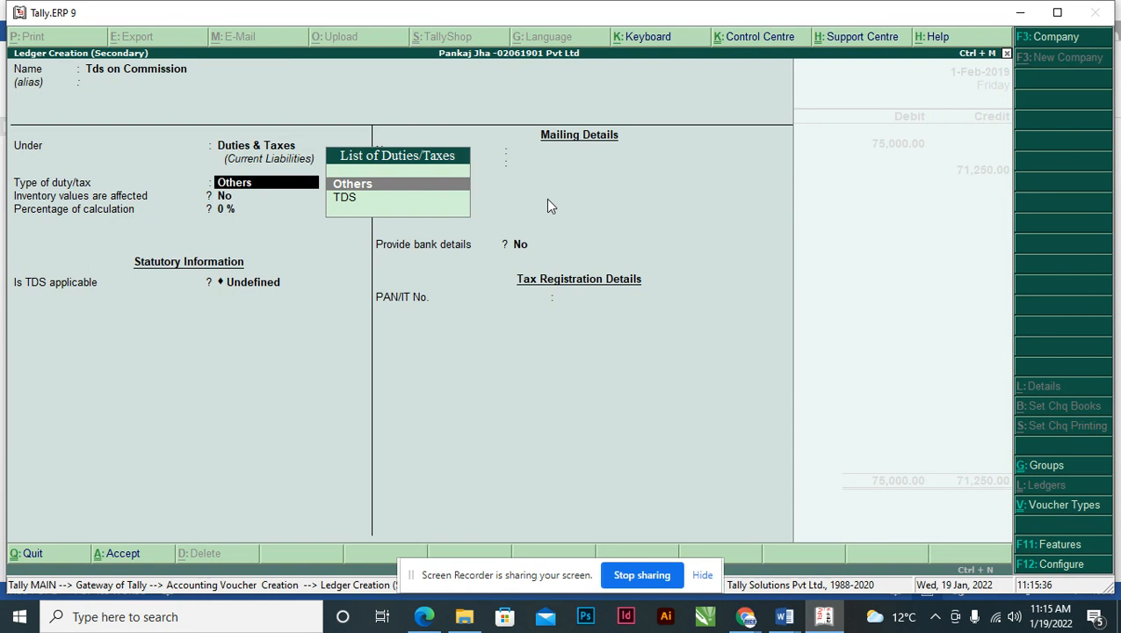
key("Down")
key("Return")
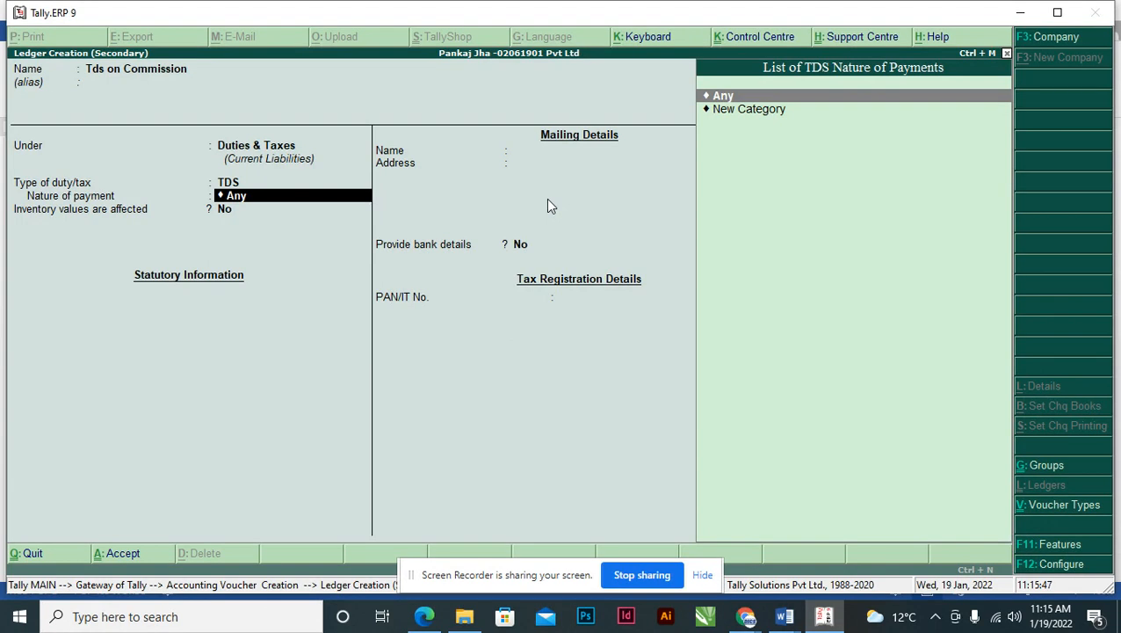
- Create a new TDS nature of payment named Commision and open the TDS Rates Charts for FY 2018 document
key("Down")
key("Return")
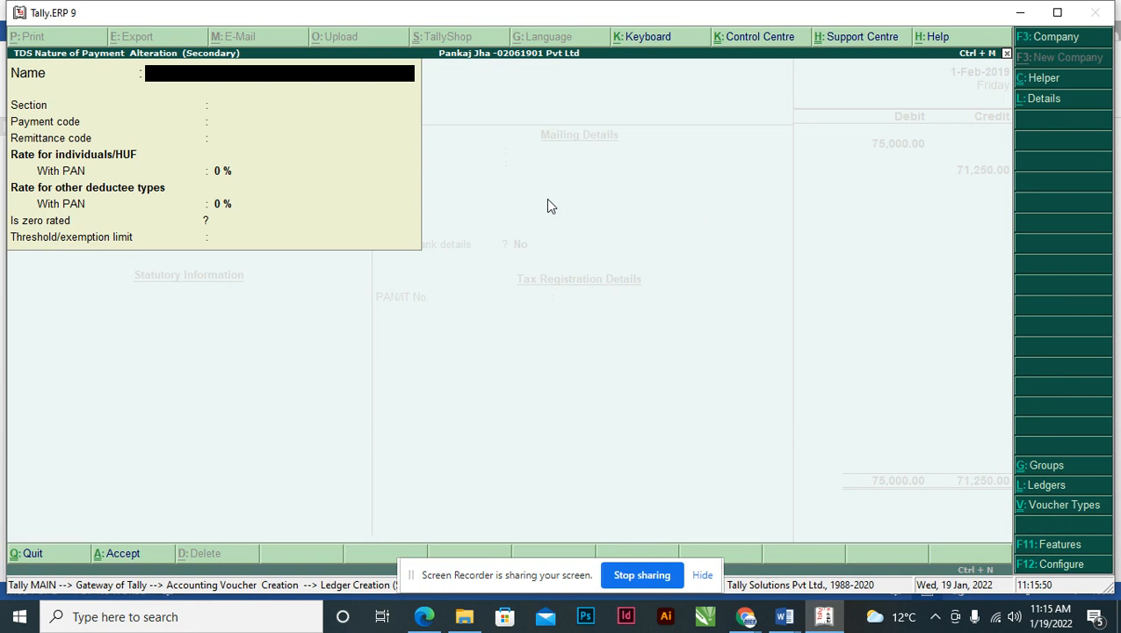
type("Commision")
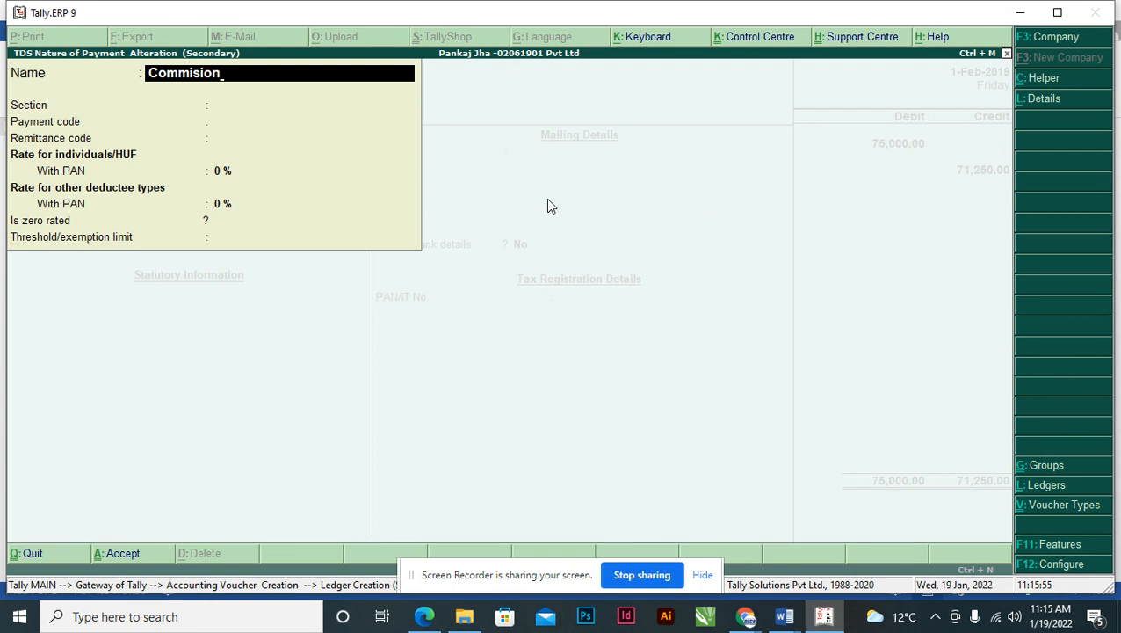
key("Return")
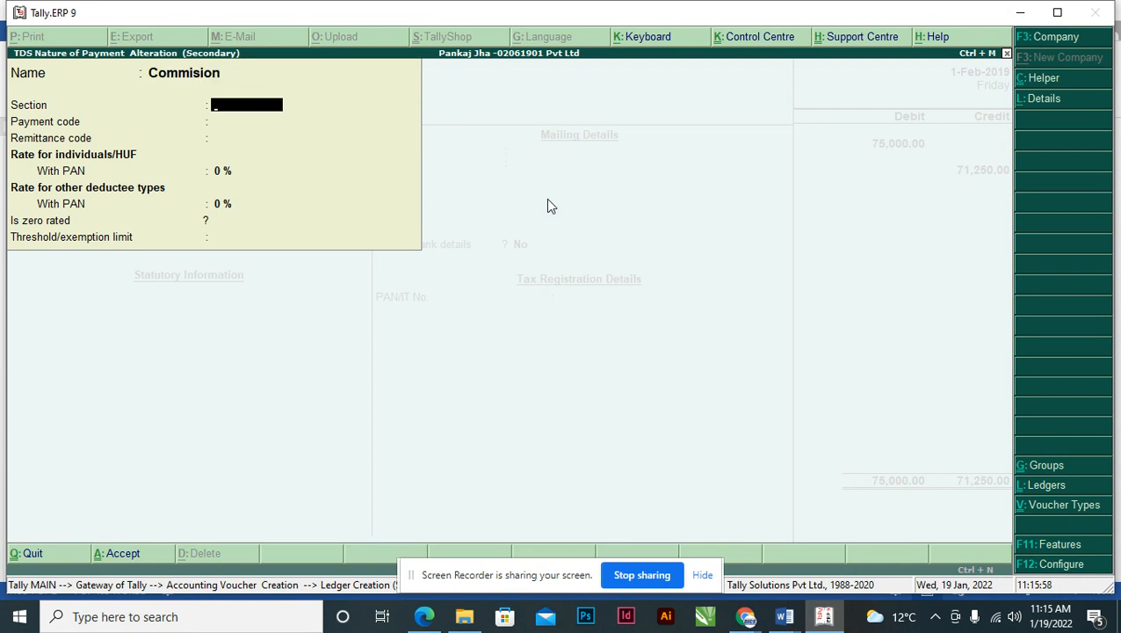
left_click(467, 619)
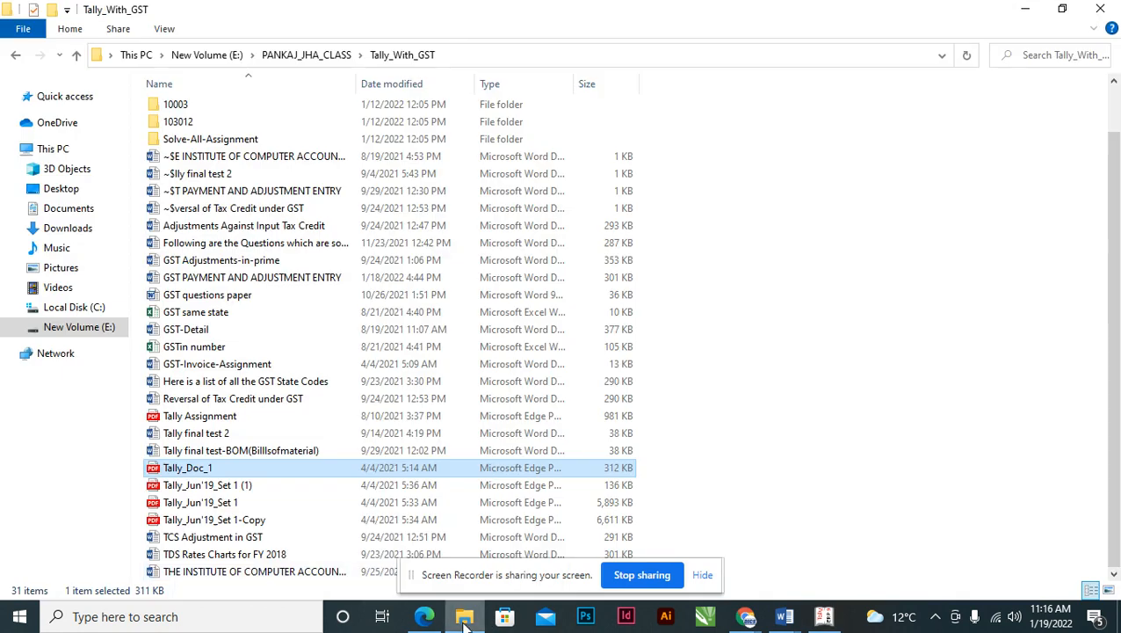
double_click(200, 557)
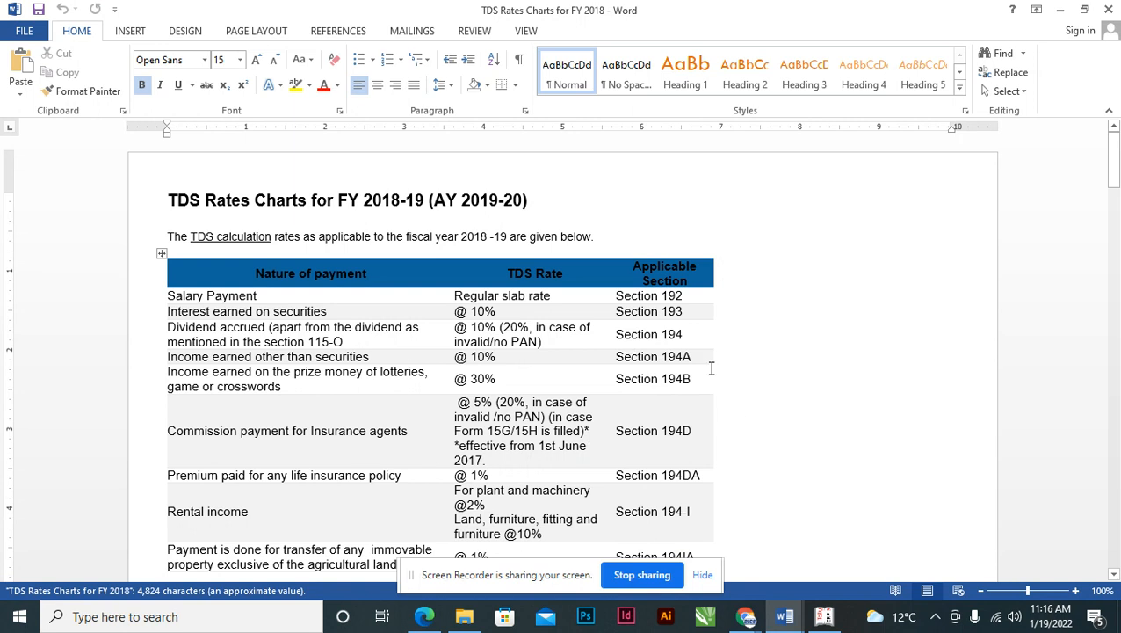
- Search the rates chart for 'comm' and read the commission row: Section 194D at 5%
left_click_drag(1114, 161, 1114, 169)
scroll(524, 411, "up", 3)
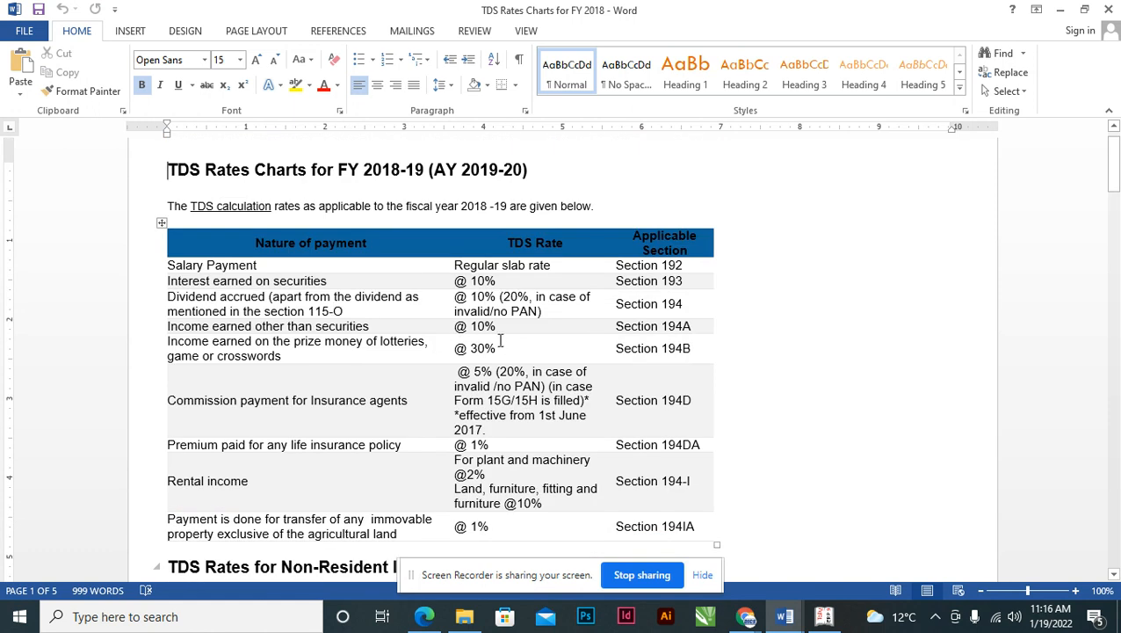
left_click(765, 345)
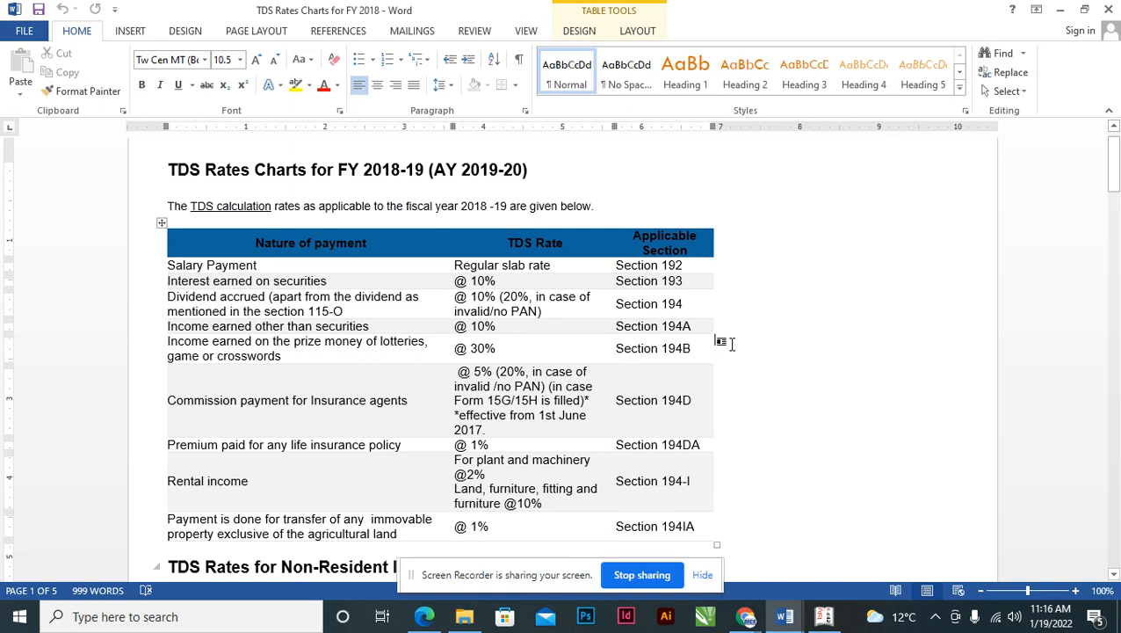
key("ctrl+f")
type("comm")
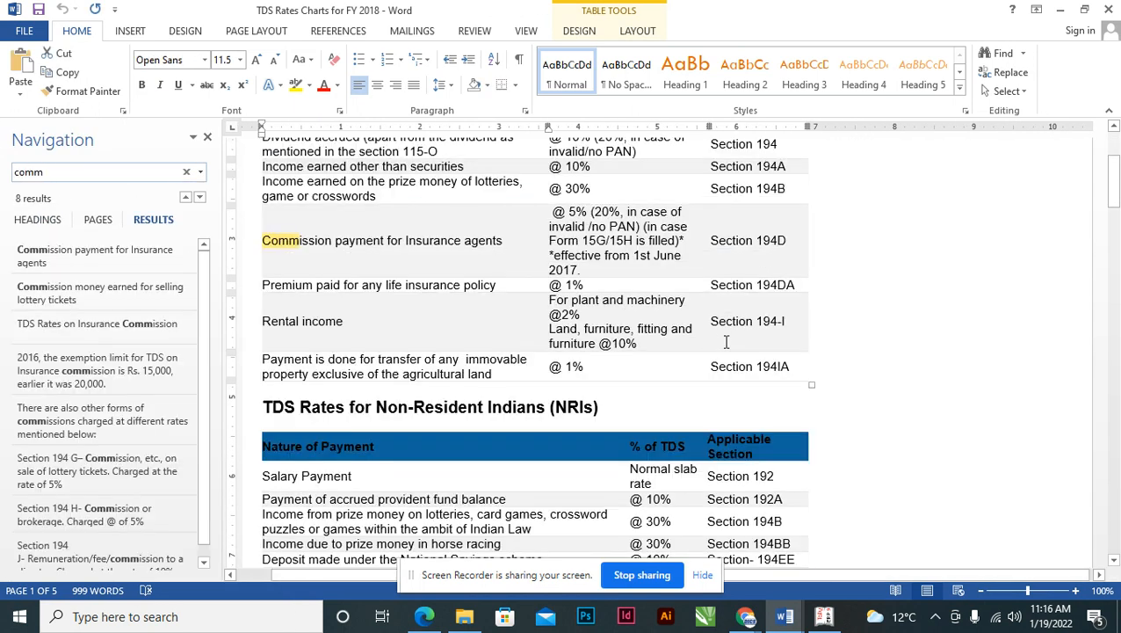
left_click(583, 268)
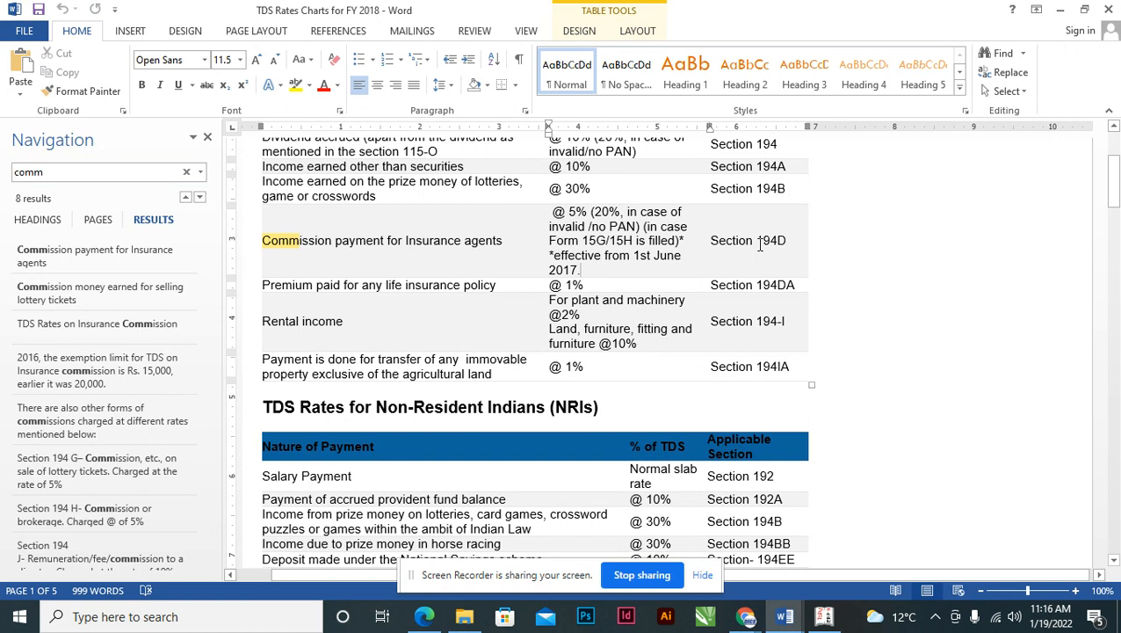
left_click(760, 244)
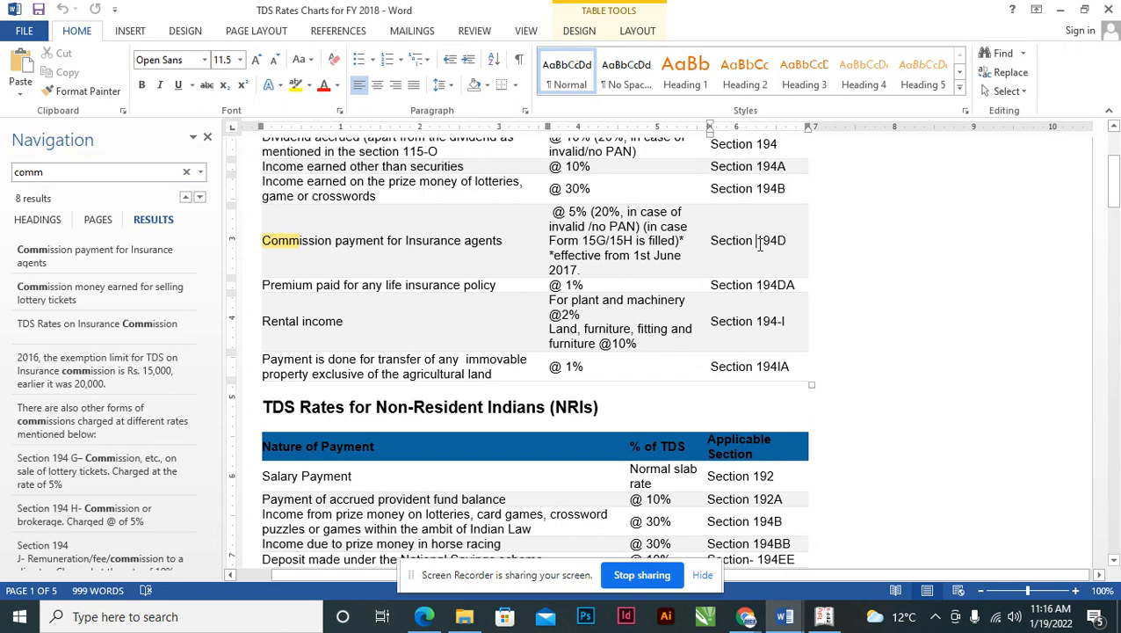
left_click(576, 215)
- Give the Commision nature of payment Section 194d, payment code 194d and a 5% rate, then save it
left_click(795, 619)
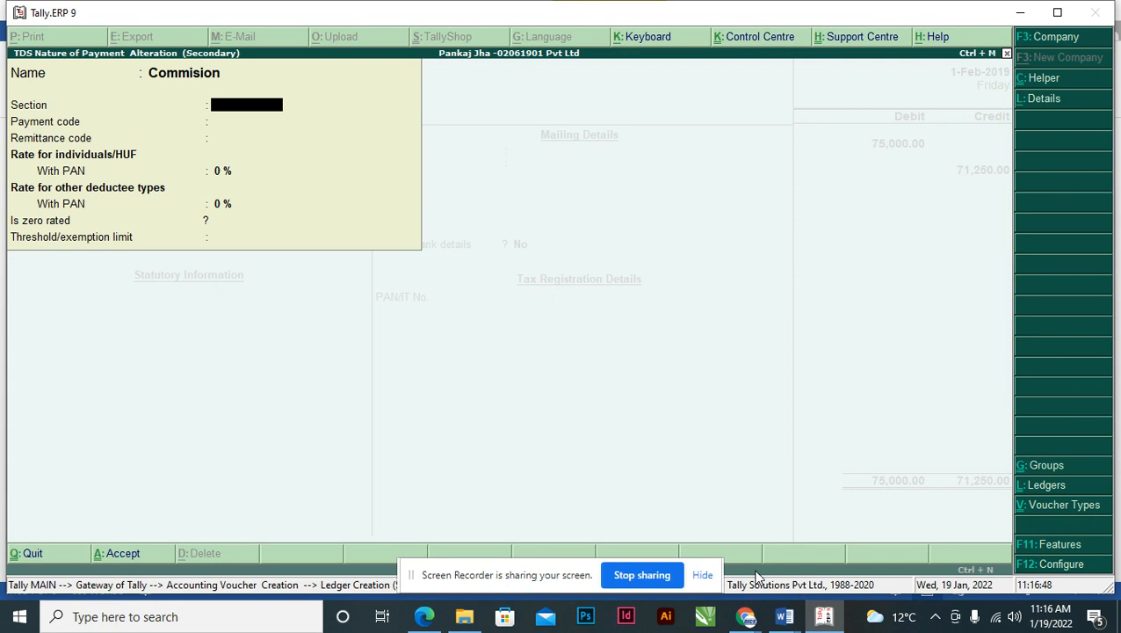
type("194d")
key("Return")
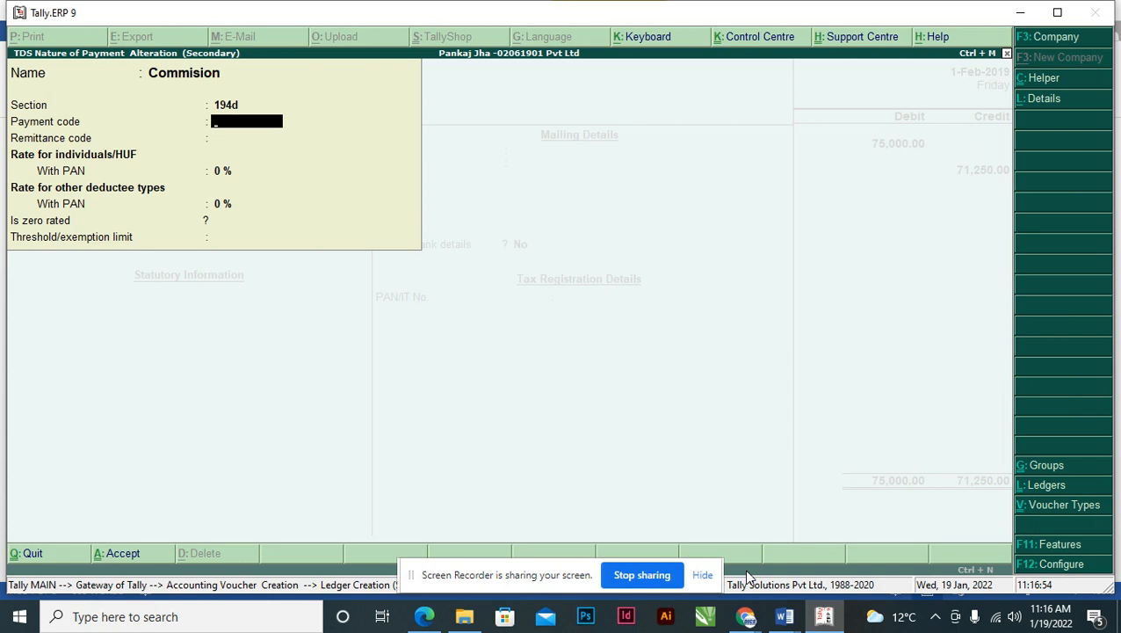
type("194d")
key("Return")
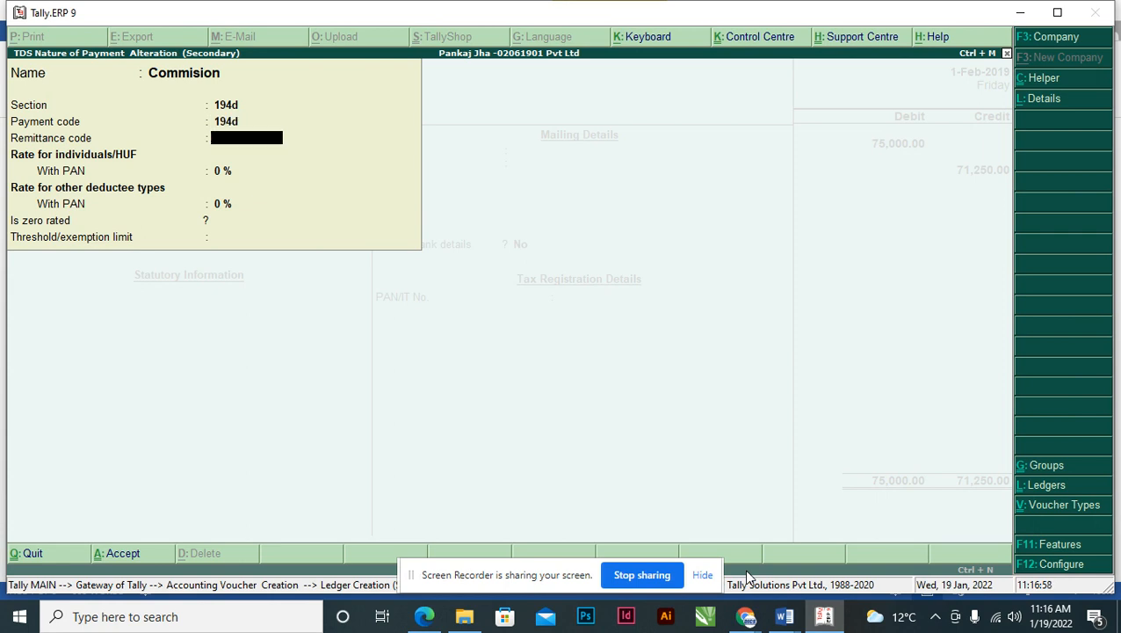
key("Return")
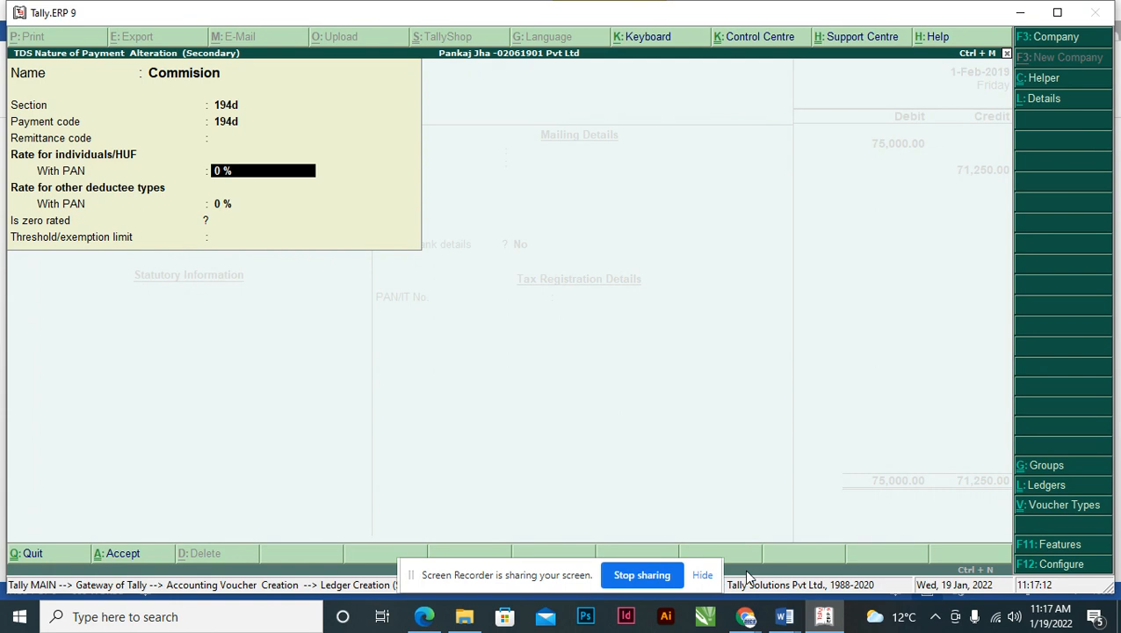
type("5")
key("Return")
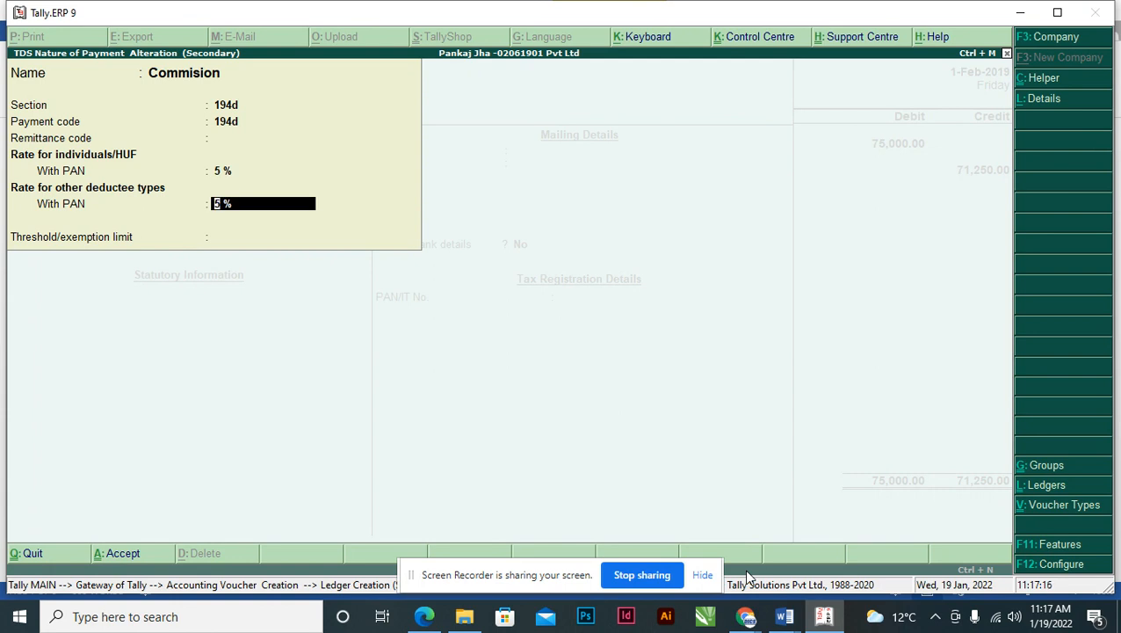
key("Return")
key("Return")
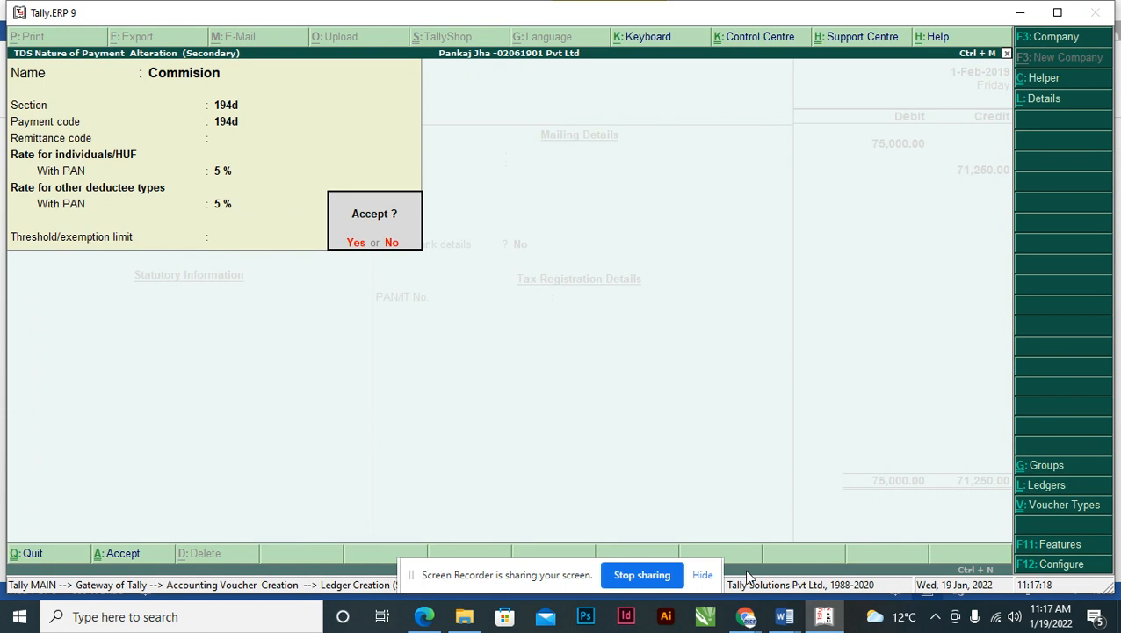
key("Return")
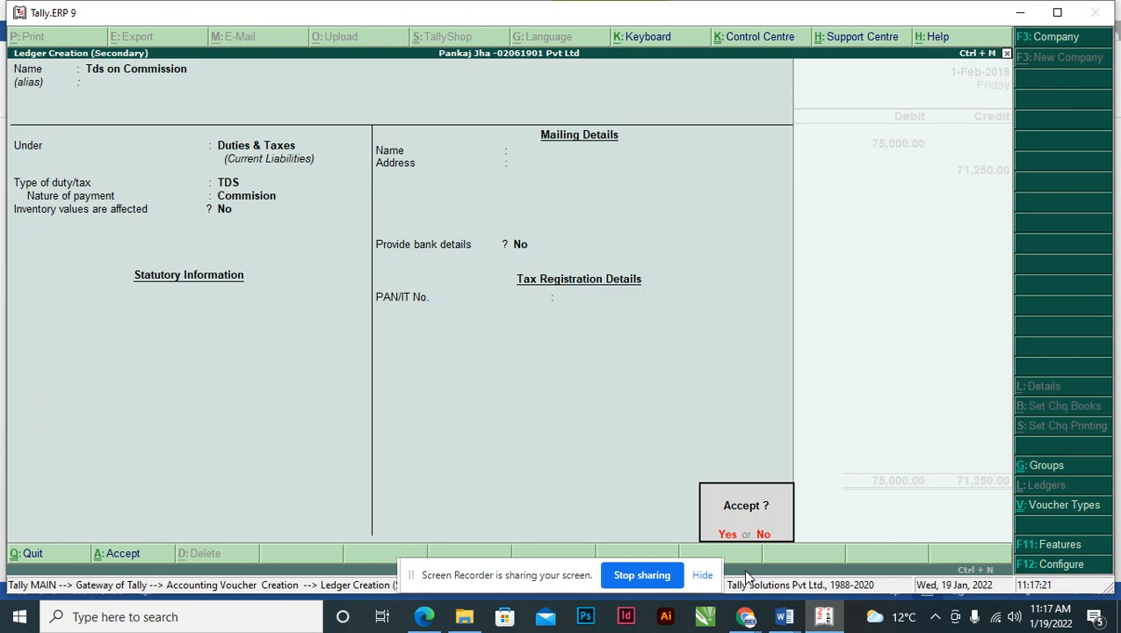
- Save the Tds on Commission ledger and accept the new reference 4512/18-19 for Sangavi Bros
key("Return")
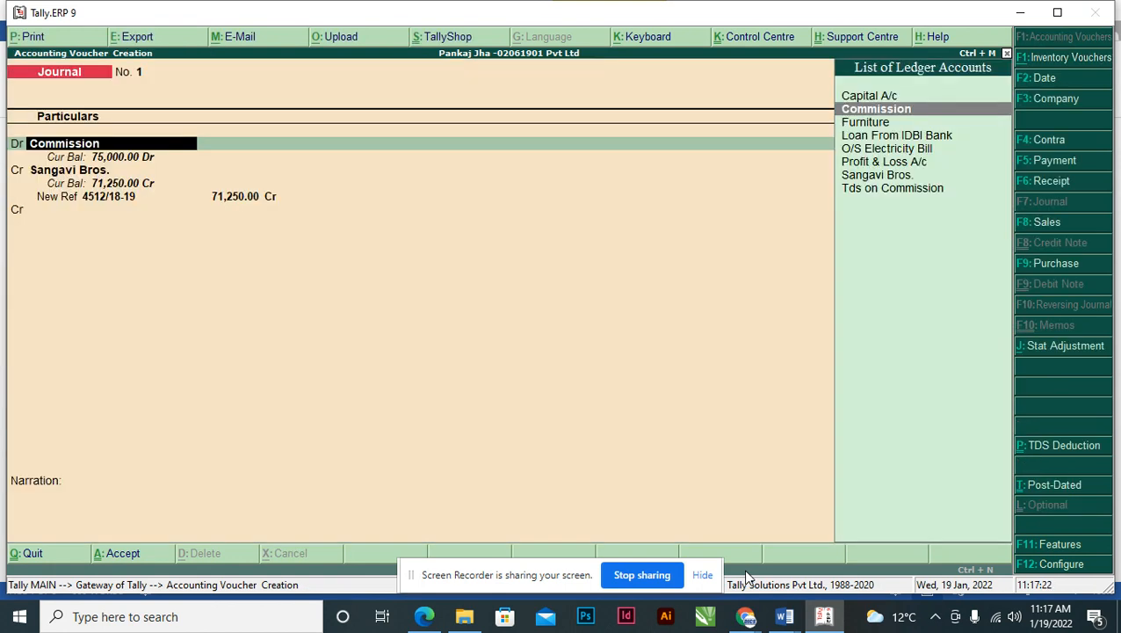
key("Return")
key("Return")
key("Return")
key("Return")
key("Return")
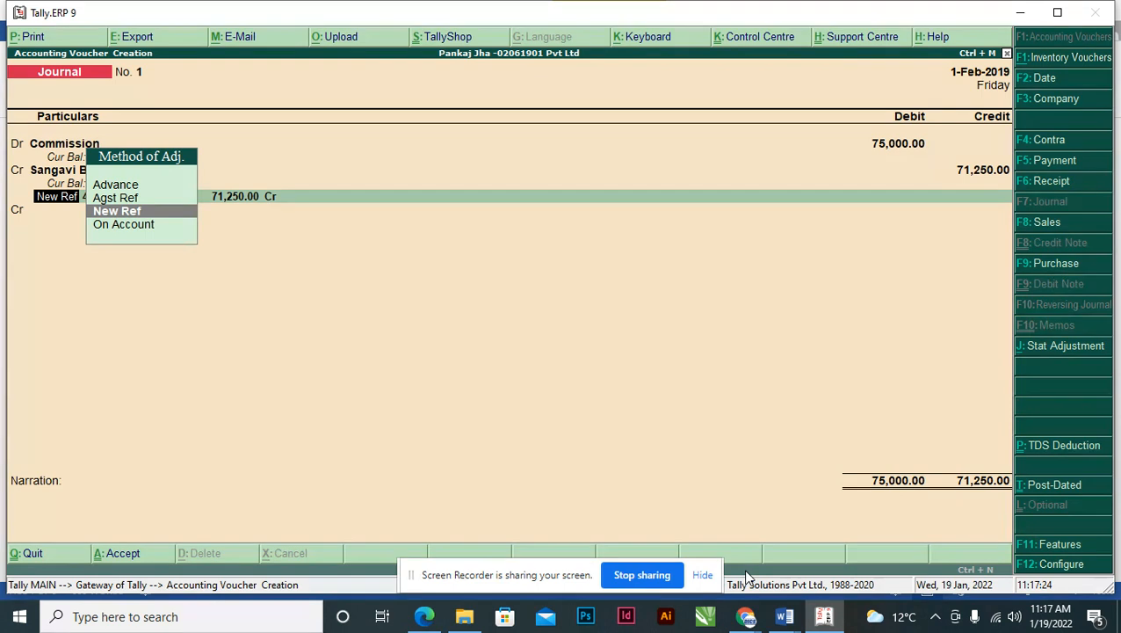
key("Return")
key("Return")
key("Return")
key("Return")
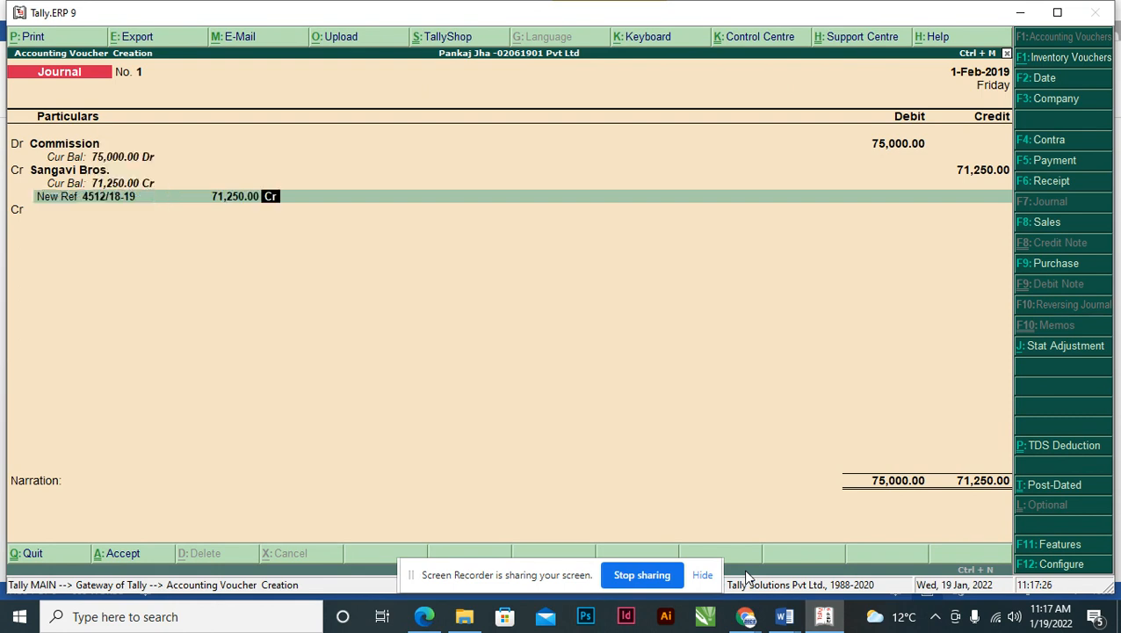
key("Return")
- Credit Tds on Commission 3,750.00, ending the TDS details list, so the journal balances at 75,000.00
key("Return")
type("Tds")
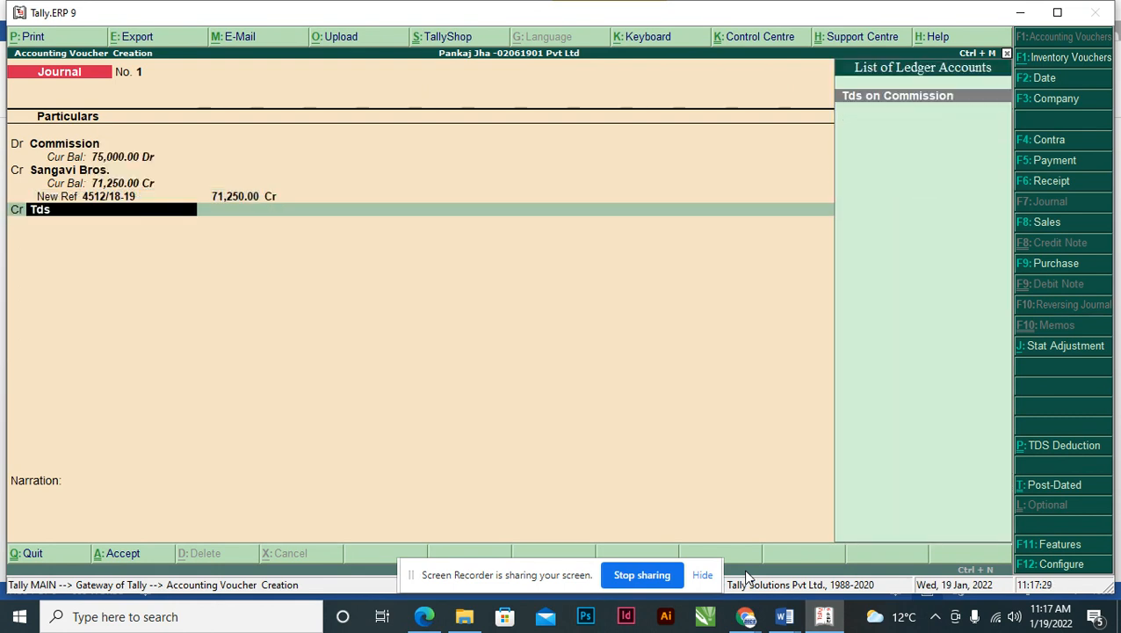
key("Return")
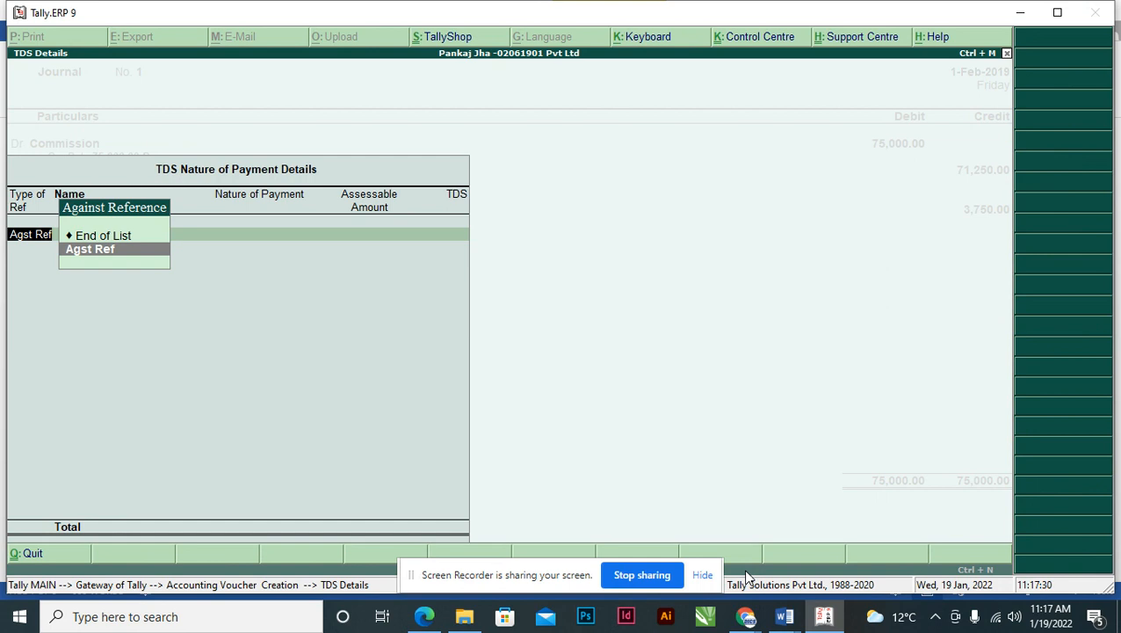
key("Return")
key("BackSpace")
key("Up")
key("Down")
key("Up")
key("Return")
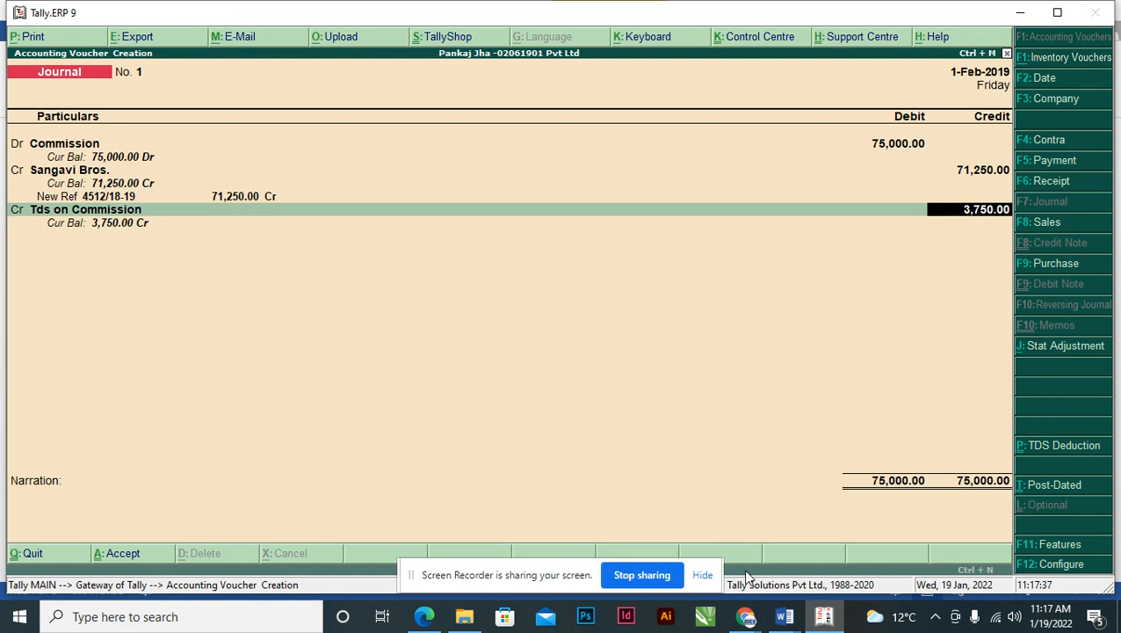
key("Return")
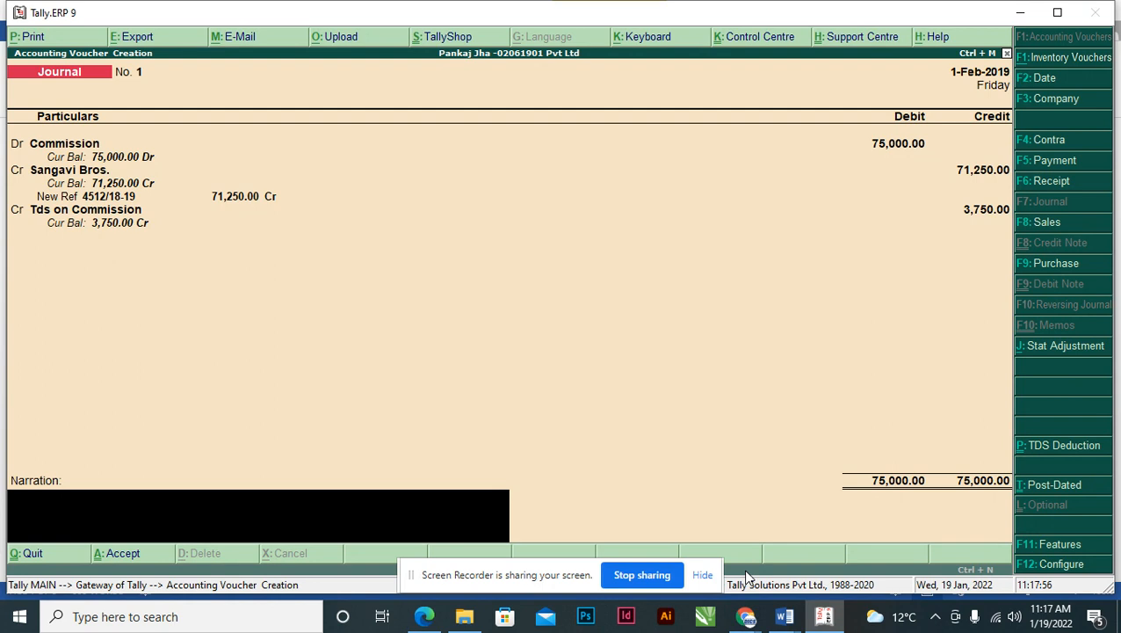
- Set the journal option 'Use Cr/Dr instead of To/By' to No
key("F12")
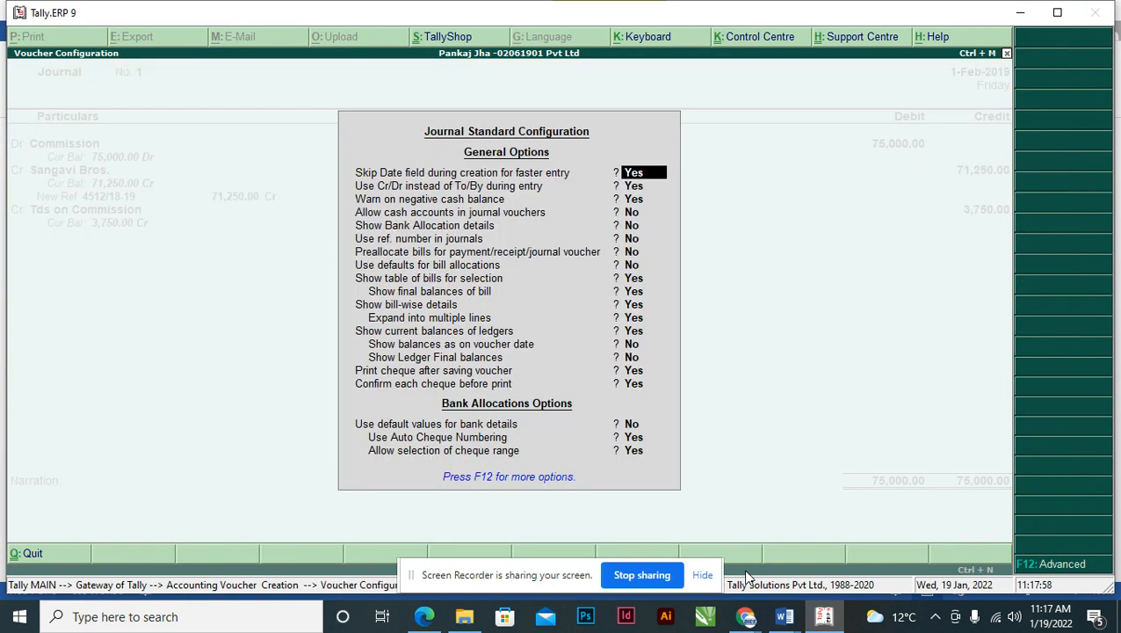
key("Return")
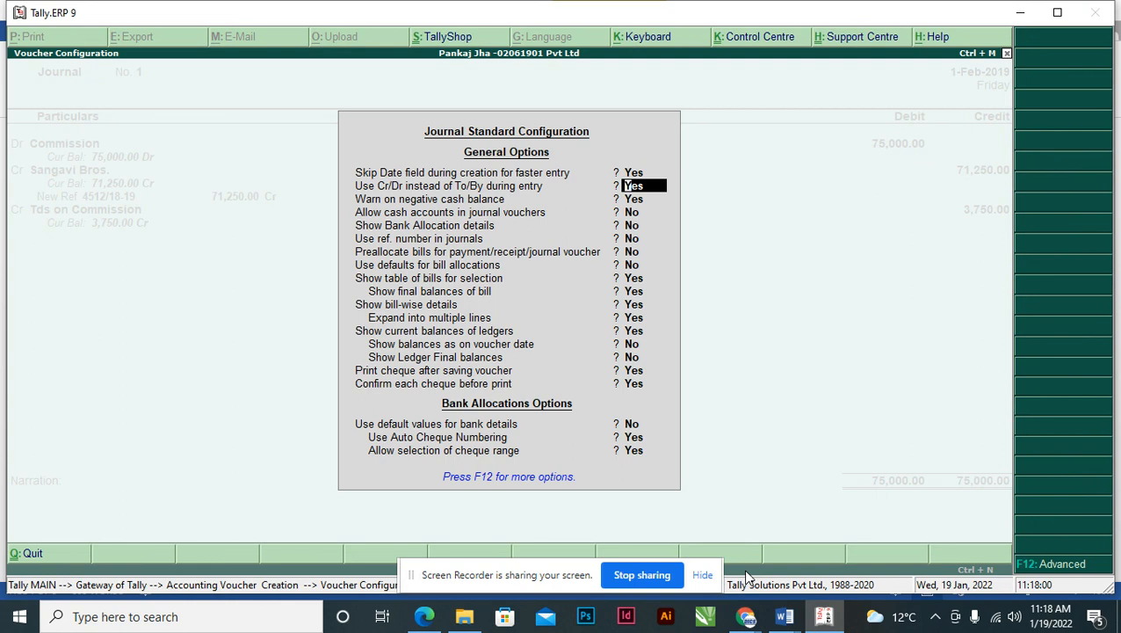
type("n")
key("Return")
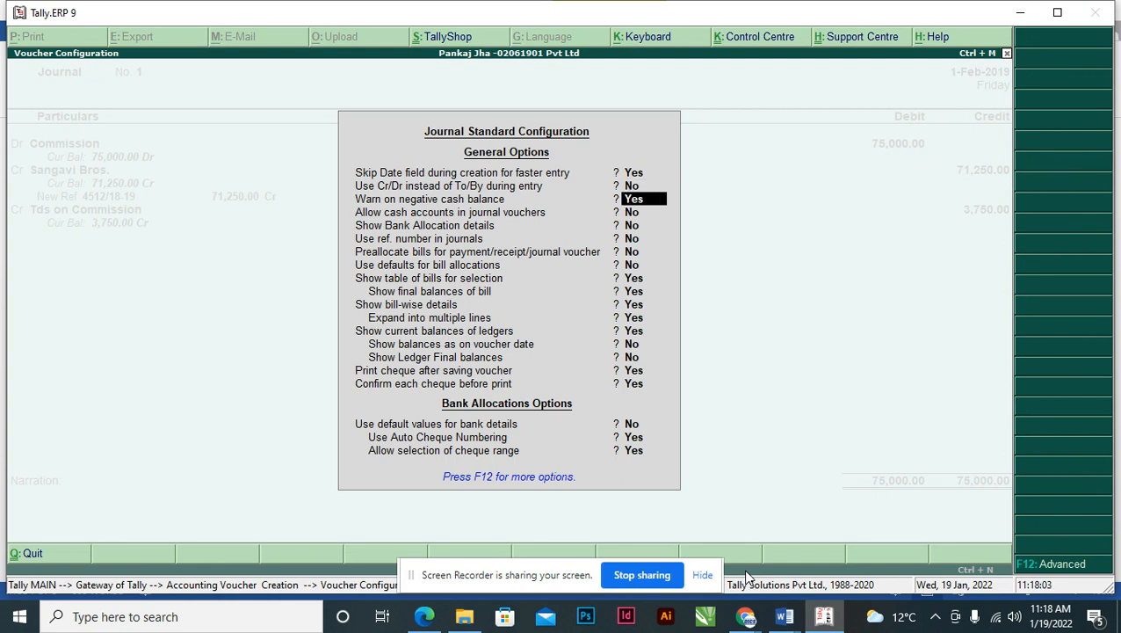
key("ctrl+a")
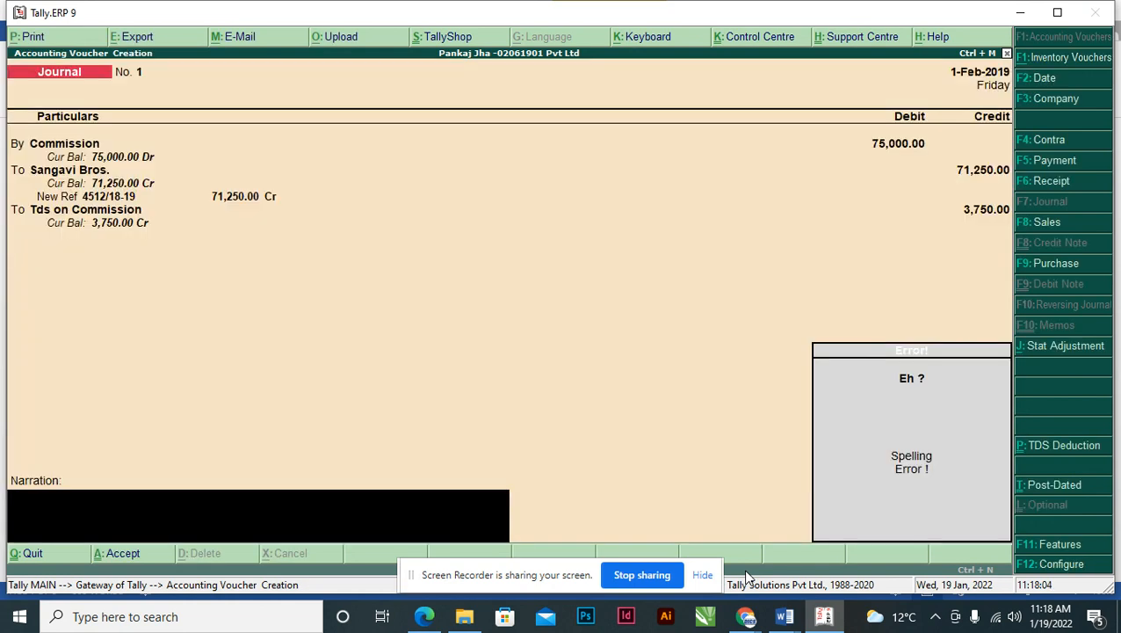
key("BackSpace")
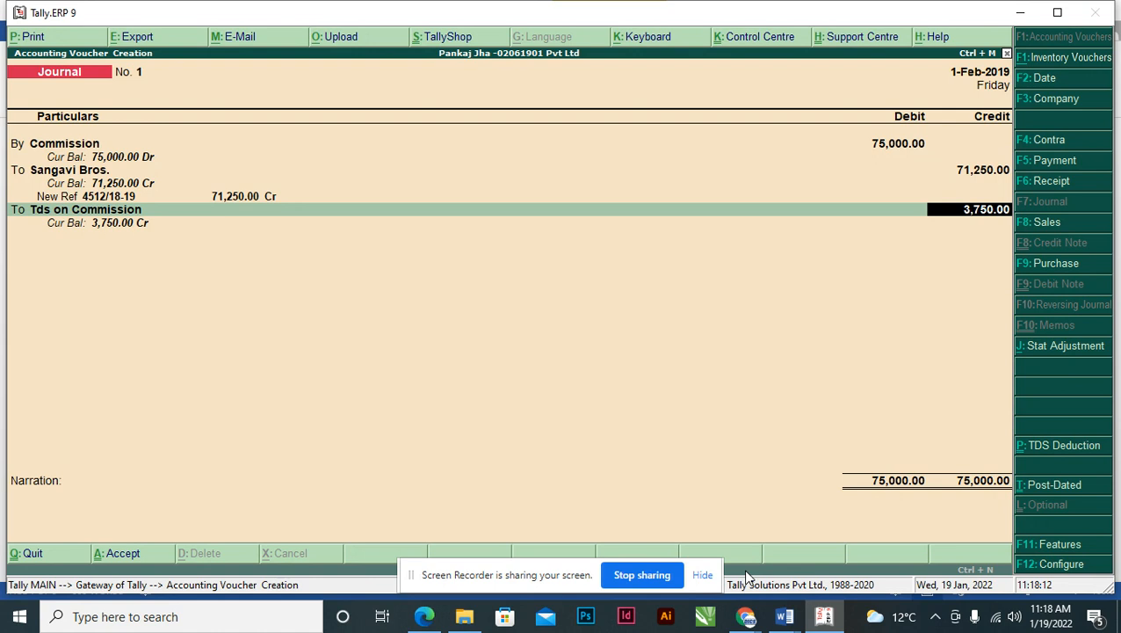
- Skip the narration and save journal voucher No. 1
key("Return")
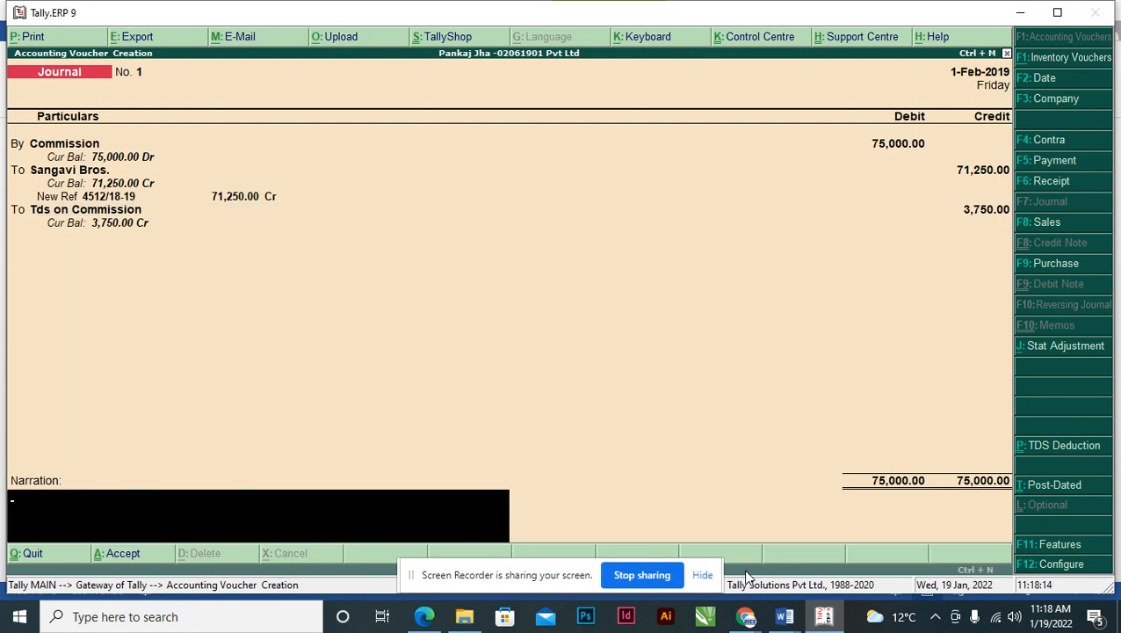
key("Return")
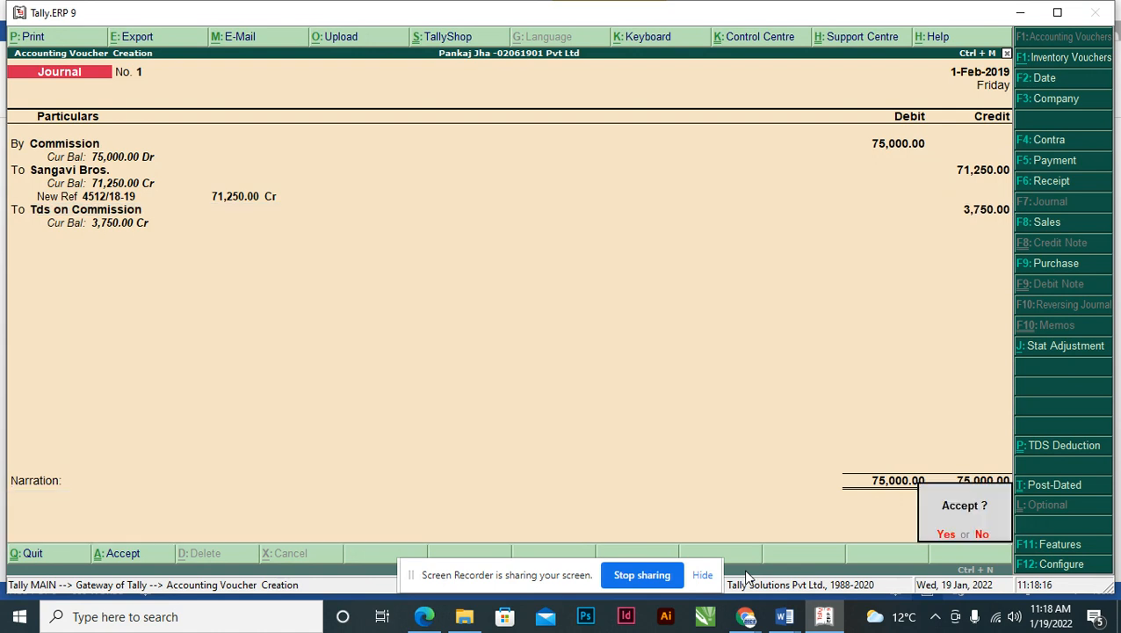
key("Return")
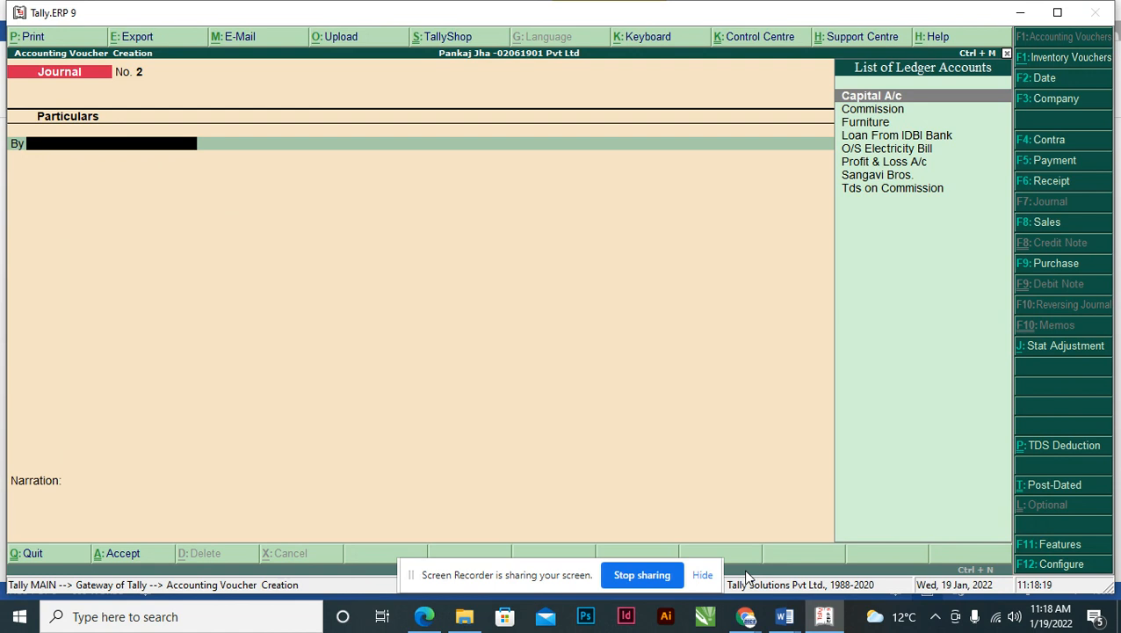
- Reread item 4 of the assignment: pass Document 1's entries, then pay by cheque next day
key("alt+Tab")
key("alt+Tab")
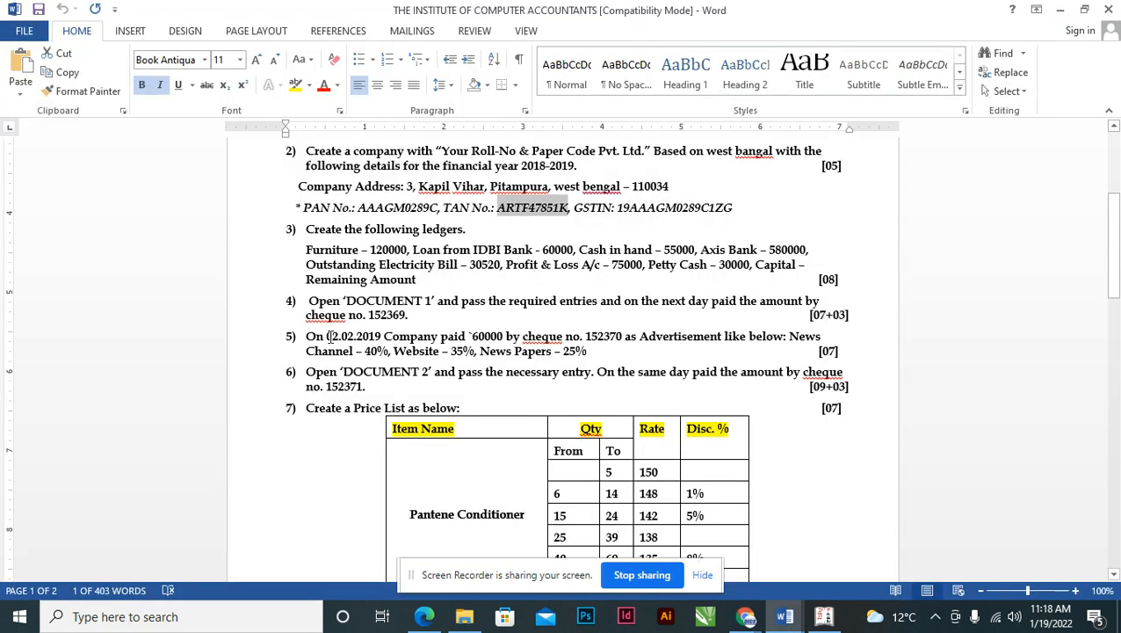
scroll(319, 346, "down", 1)
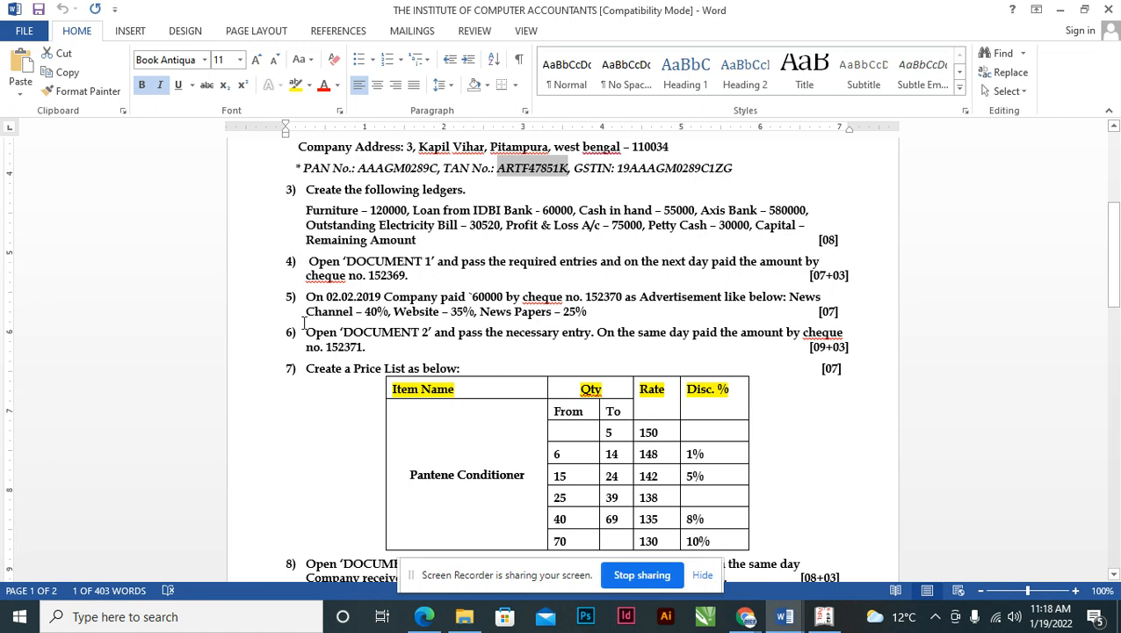
left_click_drag(310, 265, 331, 264)
key("shift+Right")
key("shift+Right")
key("shift+Right")
key("shift+Right")
key("shift+Right")
key("shift+Right")
key("shift+Right")
key("shift+Right")
key("shift+Right")
key("shift+Right")
key("shift+Right")
key("shift+Right")
key("shift+Right")
key("shift+Right")
key("shift+Right")
key("shift+Right")
key("shift+Right")
key("shift+Right")
key("shift+Right")
key("shift+Right")
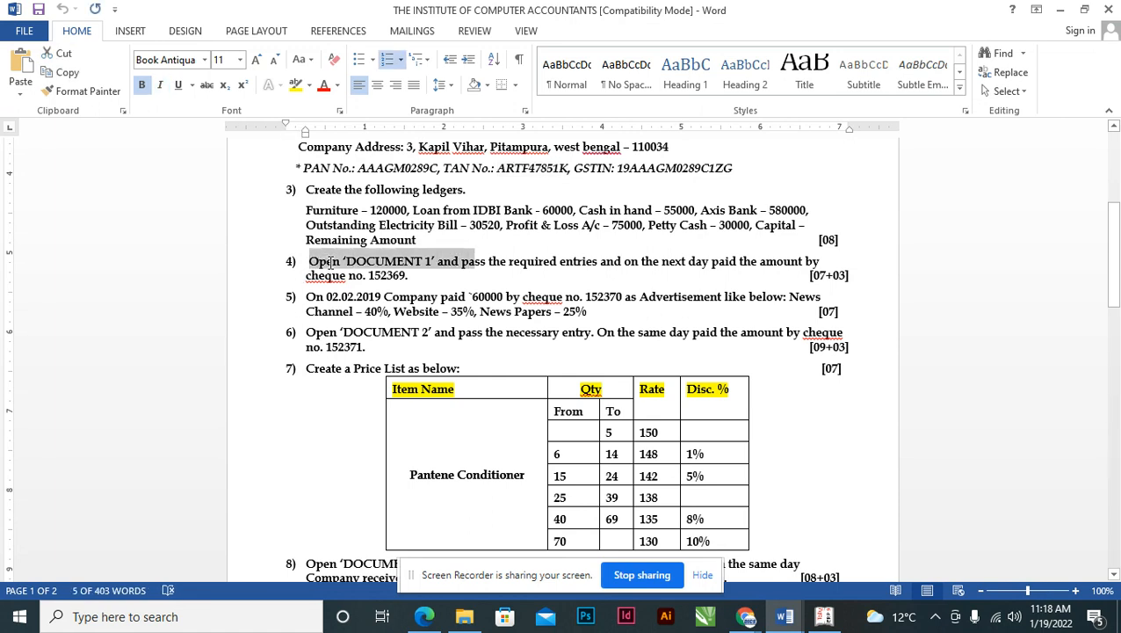
key("shift+Right")
key("shift+Right")
key("shift+Right")
key("shift+Right")
key("shift+Right")
key("shift+Right")
key("shift+Right")
key("shift+Right")
key("shift+Right")
key("shift+Right")
key("shift+Right")
key("shift+Right")
key("shift+Right")
key("shift+Right")
key("shift+Right")
key("shift+Right")
key("shift+Right")
key("shift+Right")
key("shift+Right")
key("shift+Right")
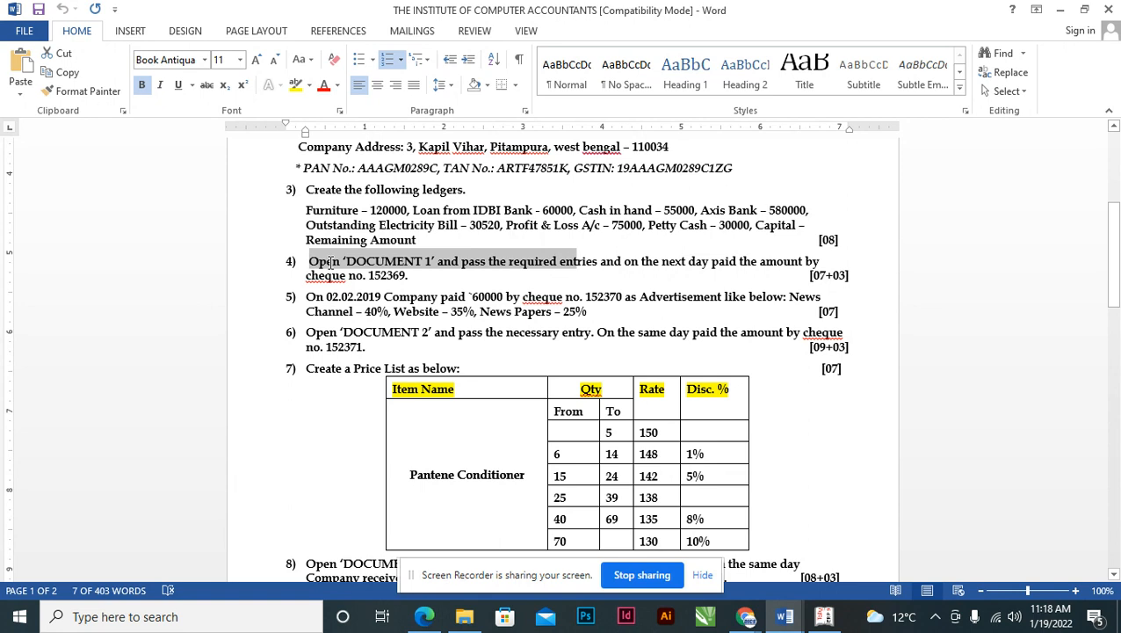
key("shift+Right")
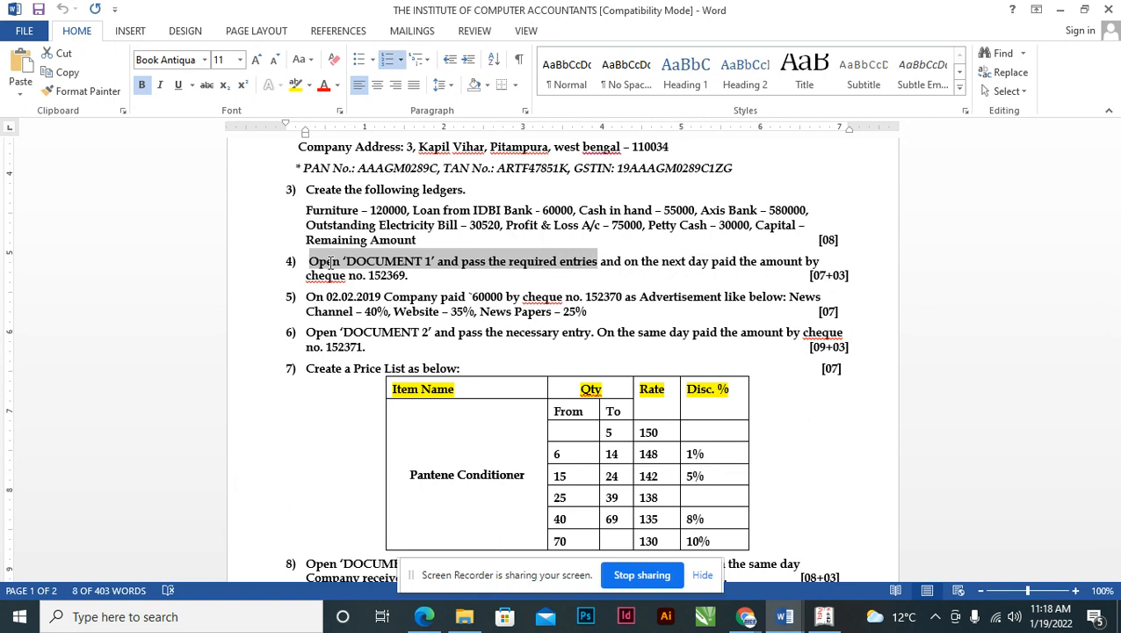
key("Right")
key("Right")
key("Right")
key("Right")
key("Right")
key("Right")
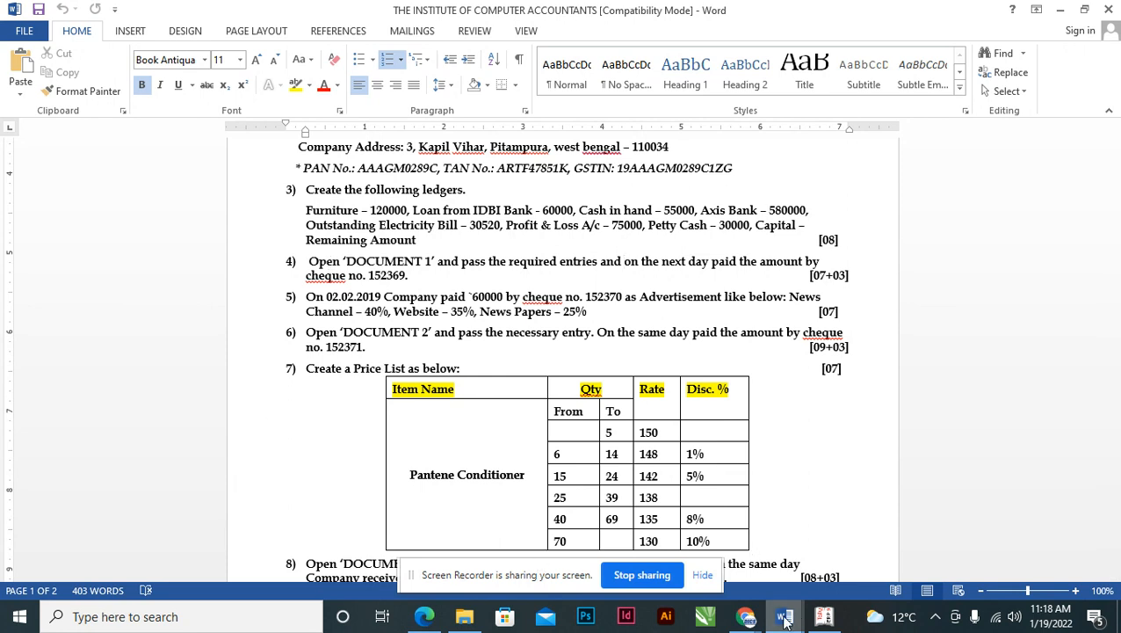
- View the Sangavi Bros. money receipt in Tally_Doc_1.pdf in Edge
left_click(424, 616)
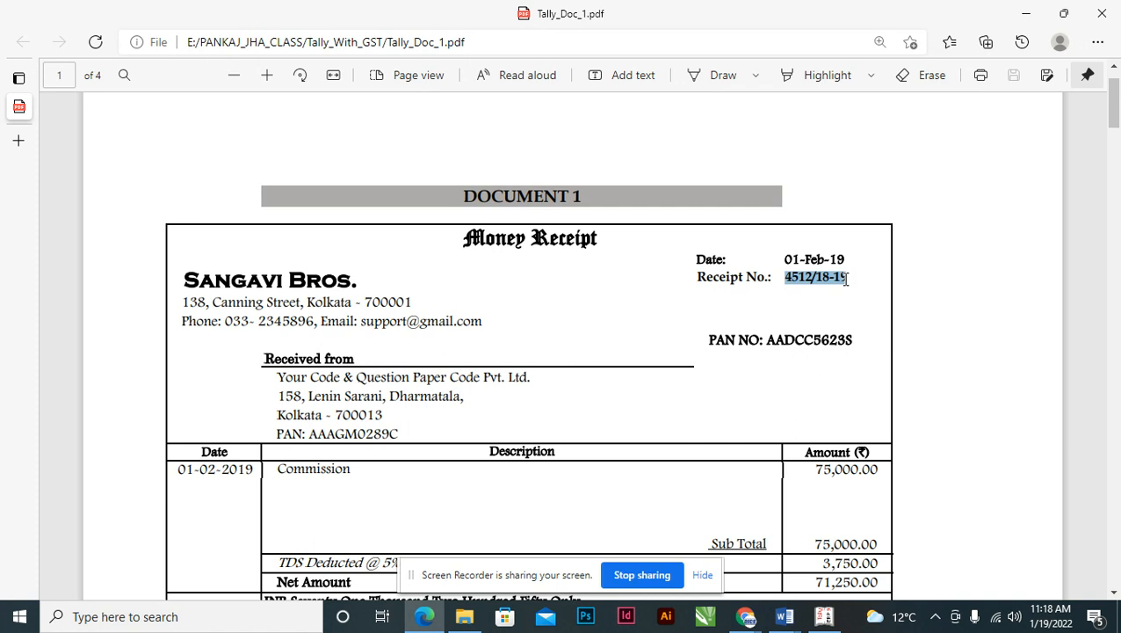
left_click(818, 259)
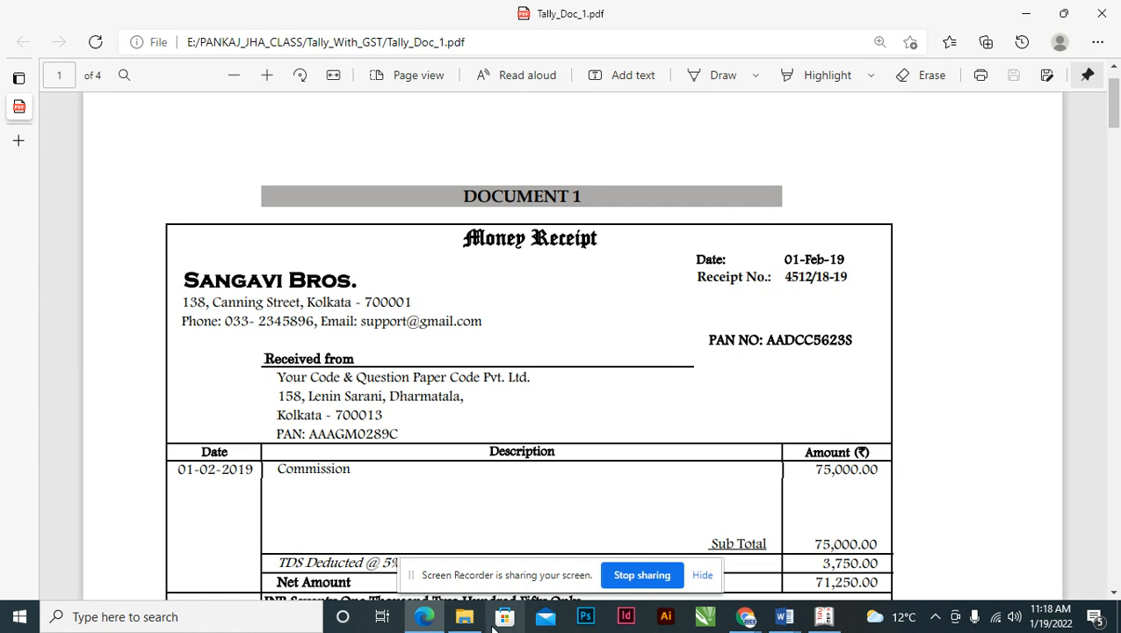
left_click(784, 616)
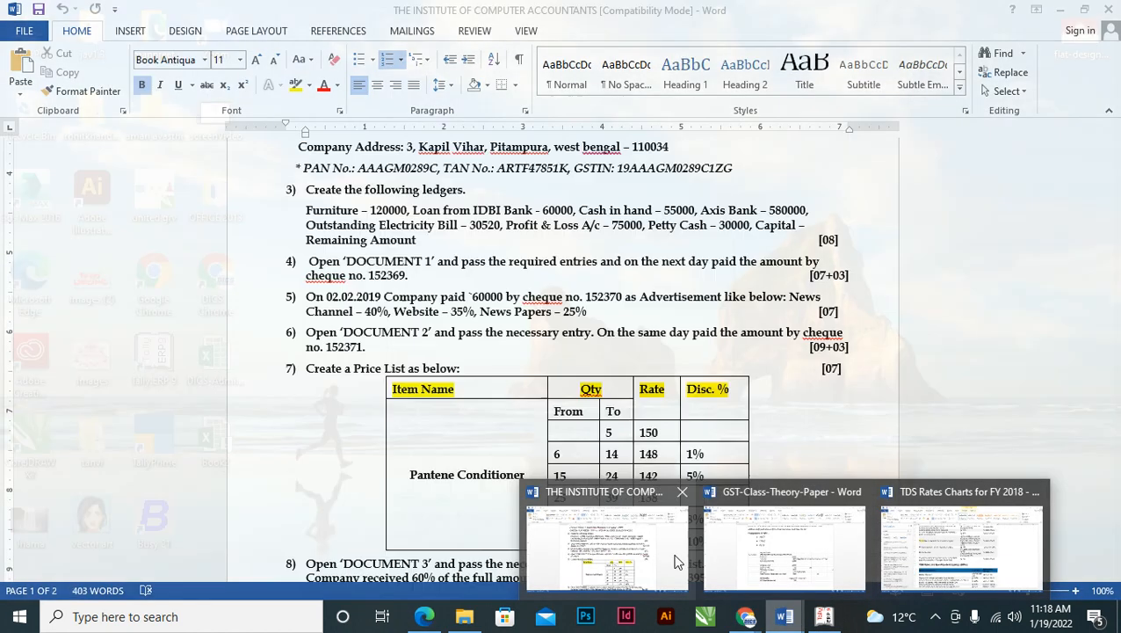
- Mark item 4's next-day cheque payment wording in the assignment, then return to Tally
left_click(606, 545)
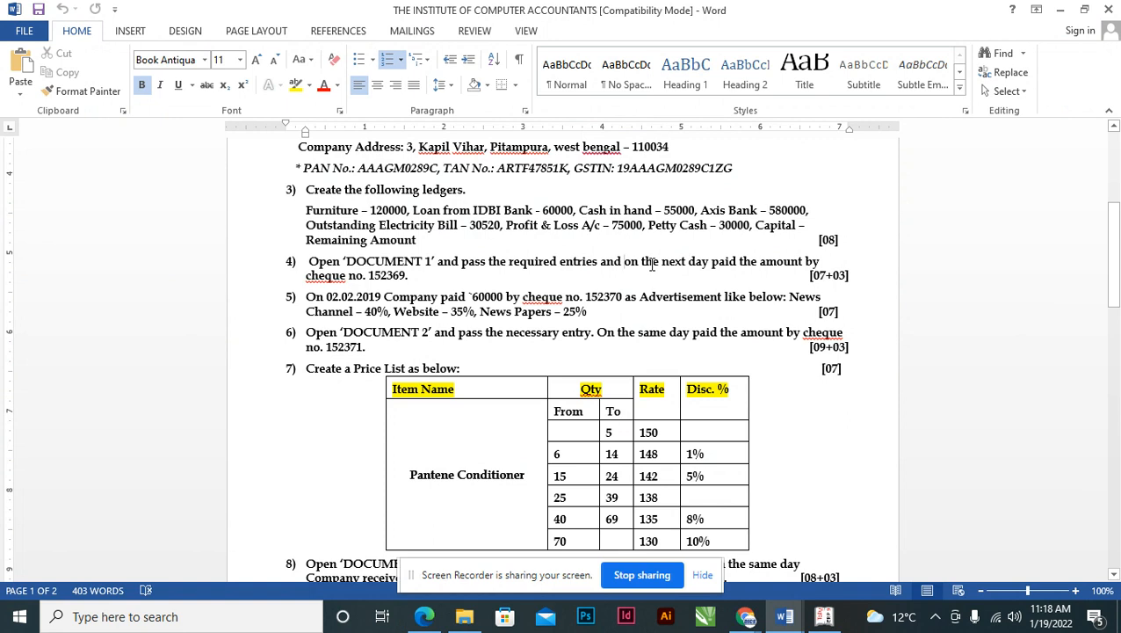
key("ctrl+shift+Right")
key("ctrl+shift+Right")
key("ctrl+shift+Right")
key("ctrl+shift+Right")
key("ctrl+shift+Right")
key("ctrl+shift+Right")
key("ctrl+shift+Right")
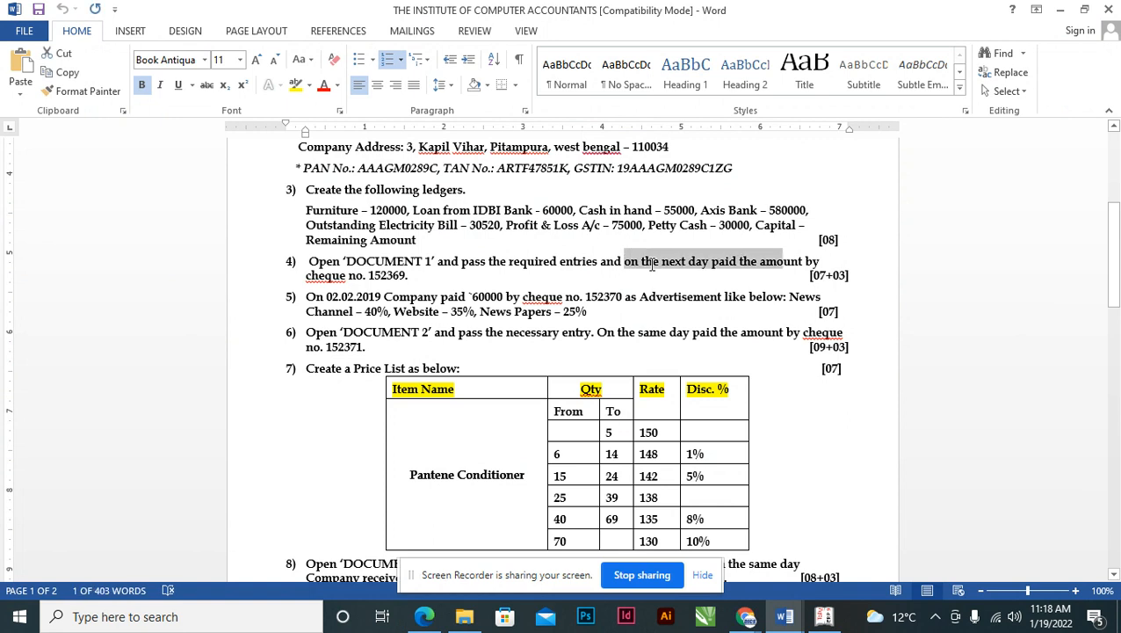
key("ctrl+shift+Right")
key("ctrl+shift+Right")
key("ctrl+shift+Right")
key("ctrl+shift+Right")
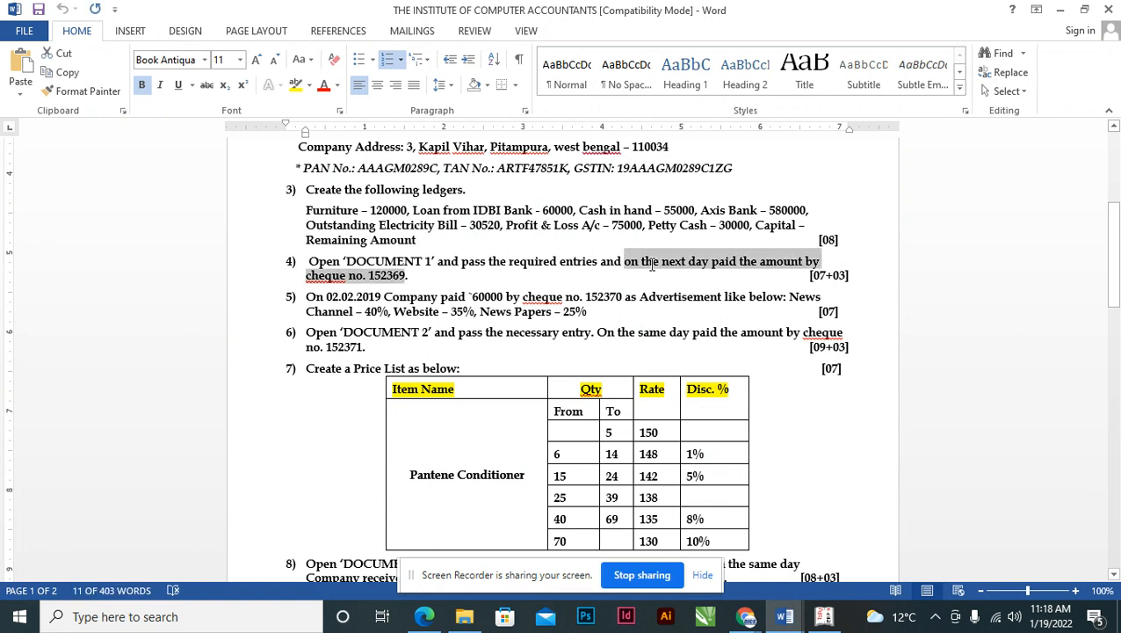
left_click(824, 616)
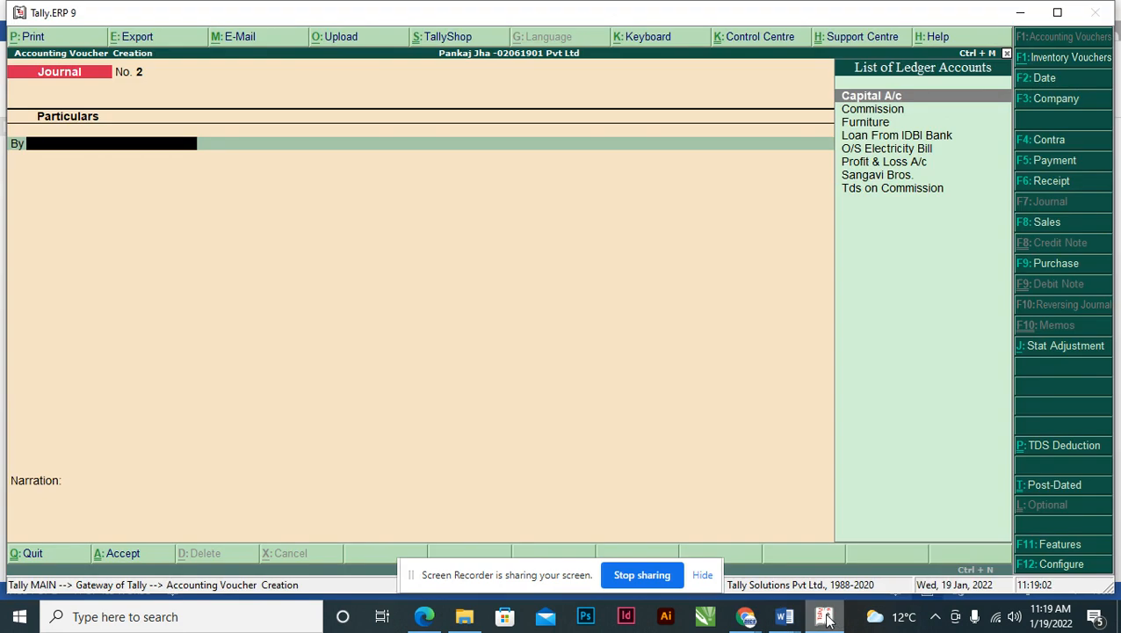
- Switch to a payment voucher dated 2 February 2019
key("F5")
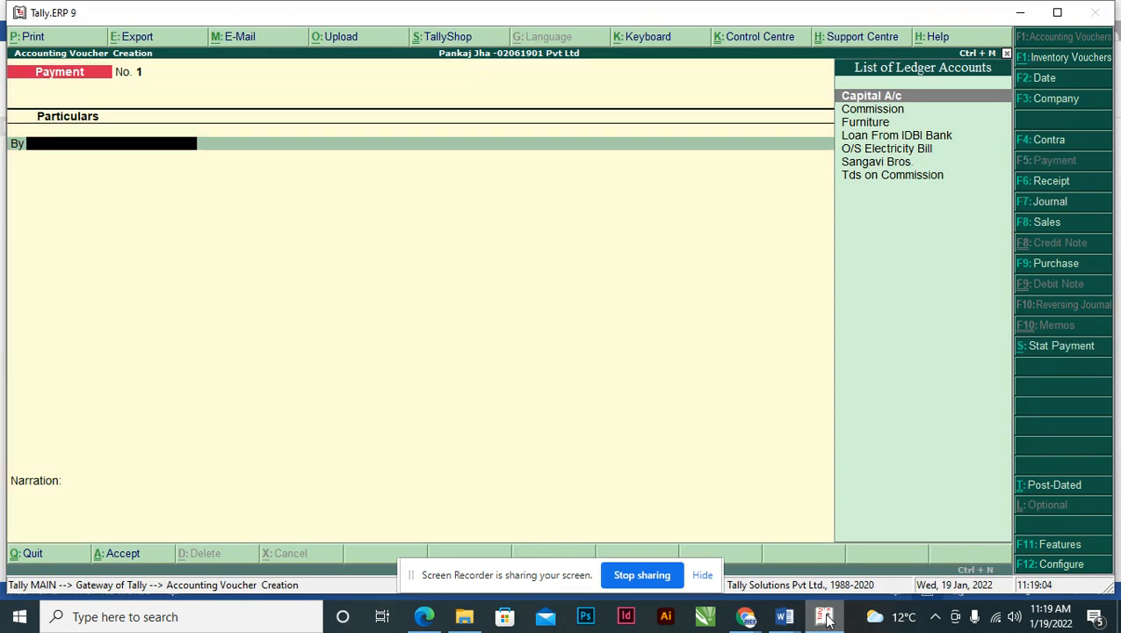
type("SA")
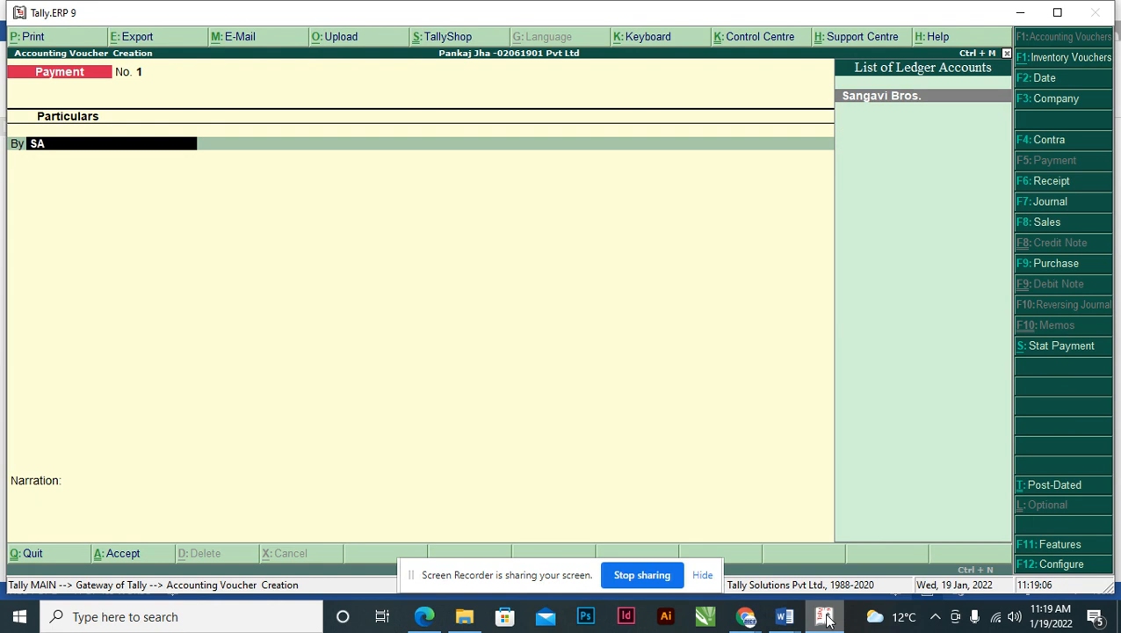
key("F2")
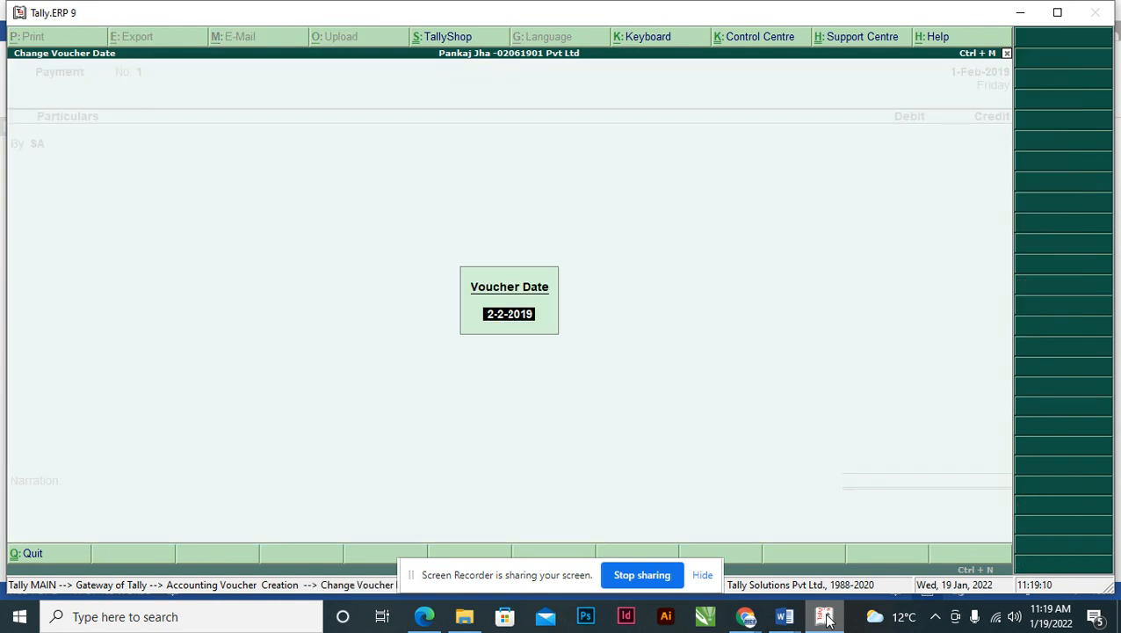
key("Return")
- Debit Sangavi Bros. 71,520 against bill 4512/18-19, then abandon the voucher to the Gateway of Tally
type("SAL")
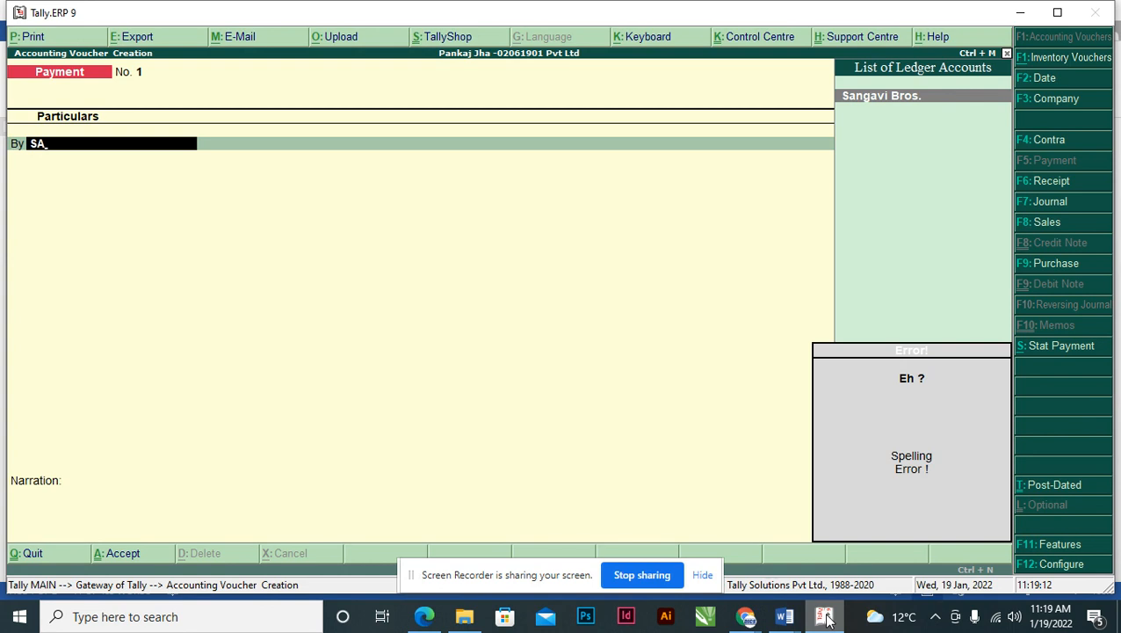
key("Return")
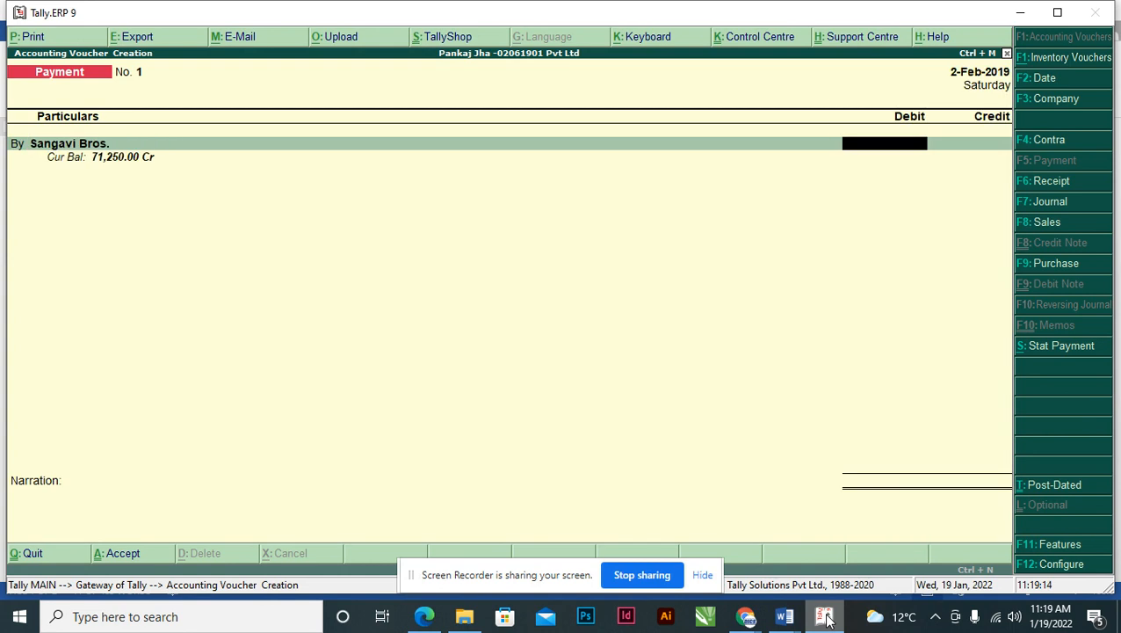
type("71,")
type("52")
type("0")
key("Return")
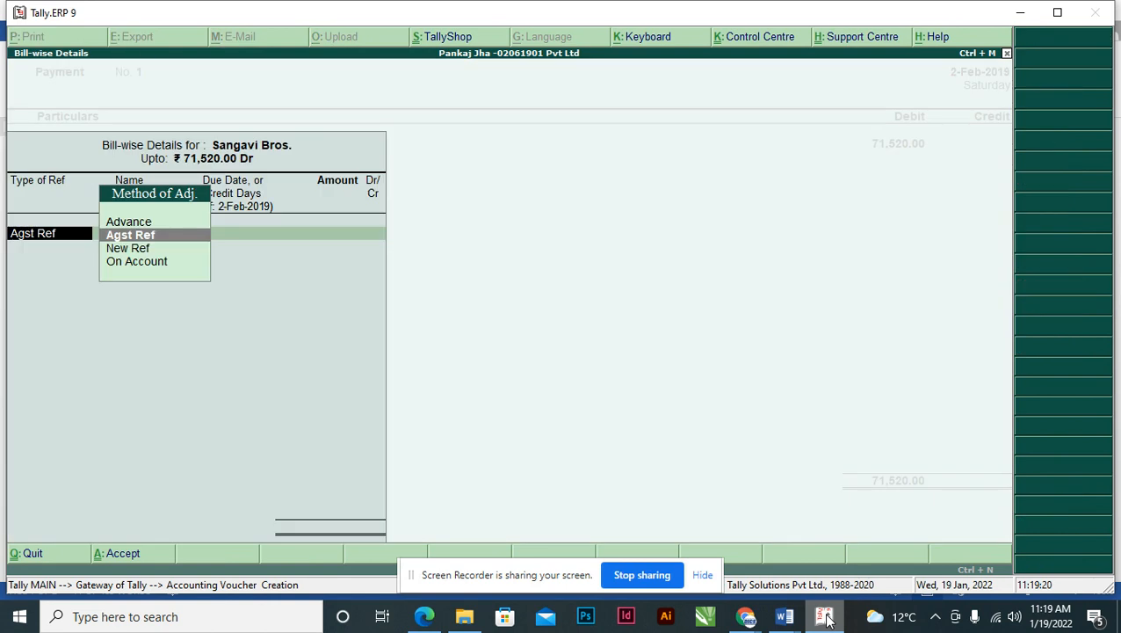
key("Return")
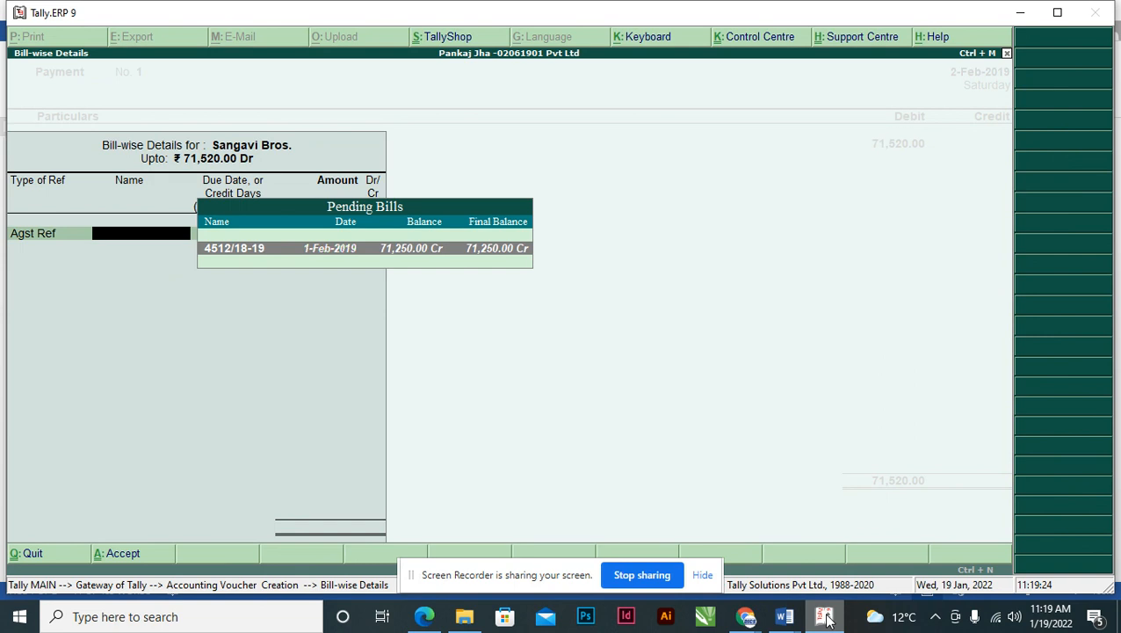
key("Return")
key("Return")
key("Return")
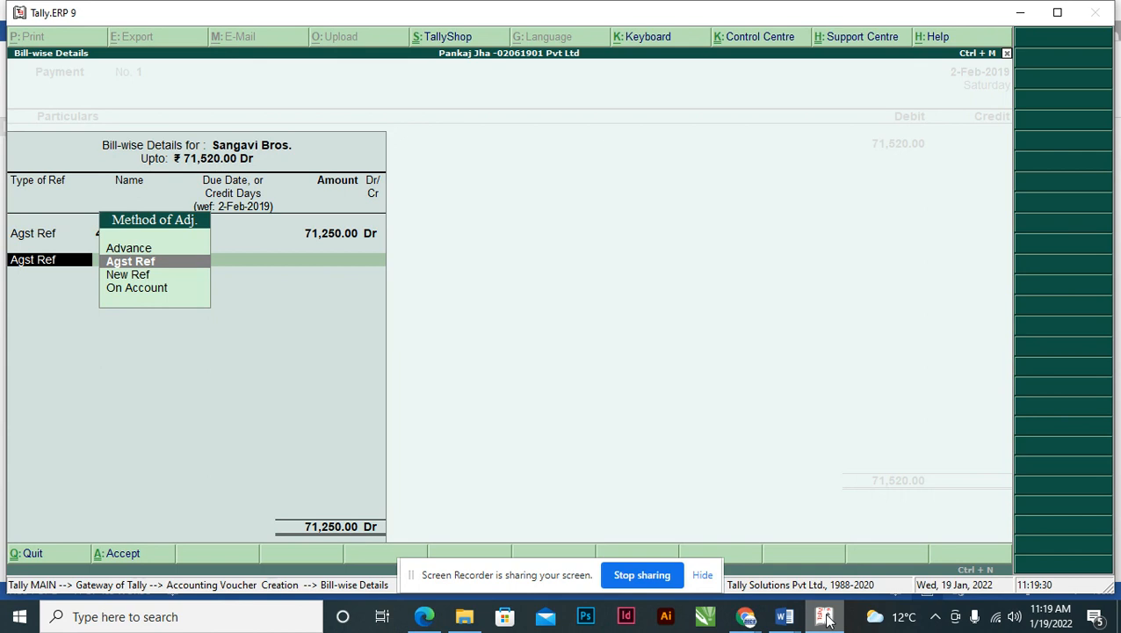
key("BackSpace")
key("BackSpace")
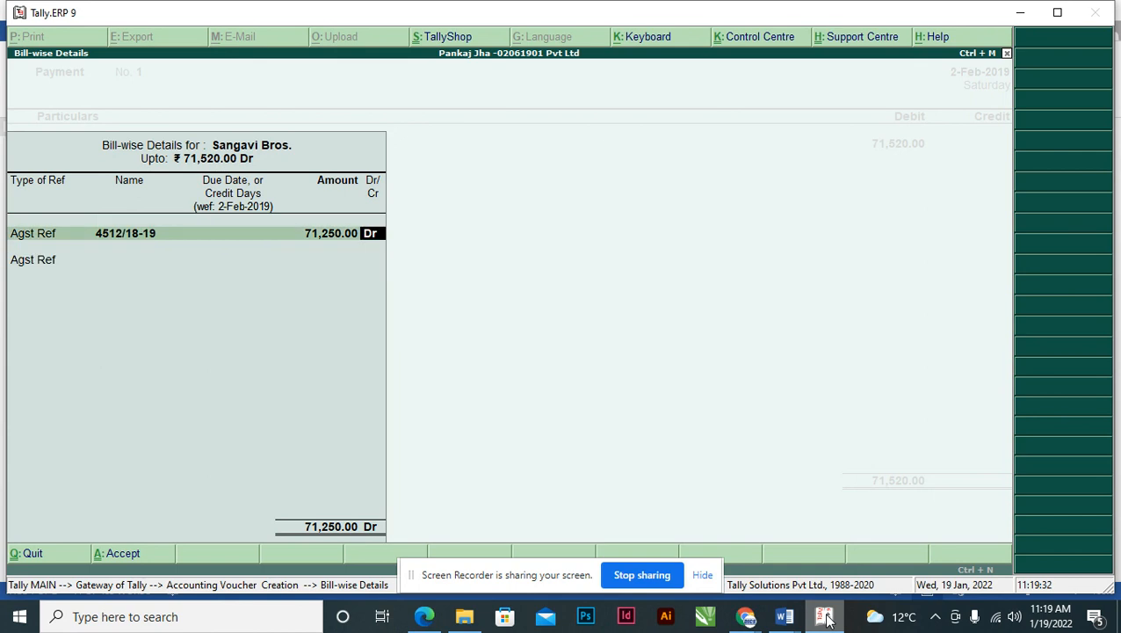
key("ctrl+a")
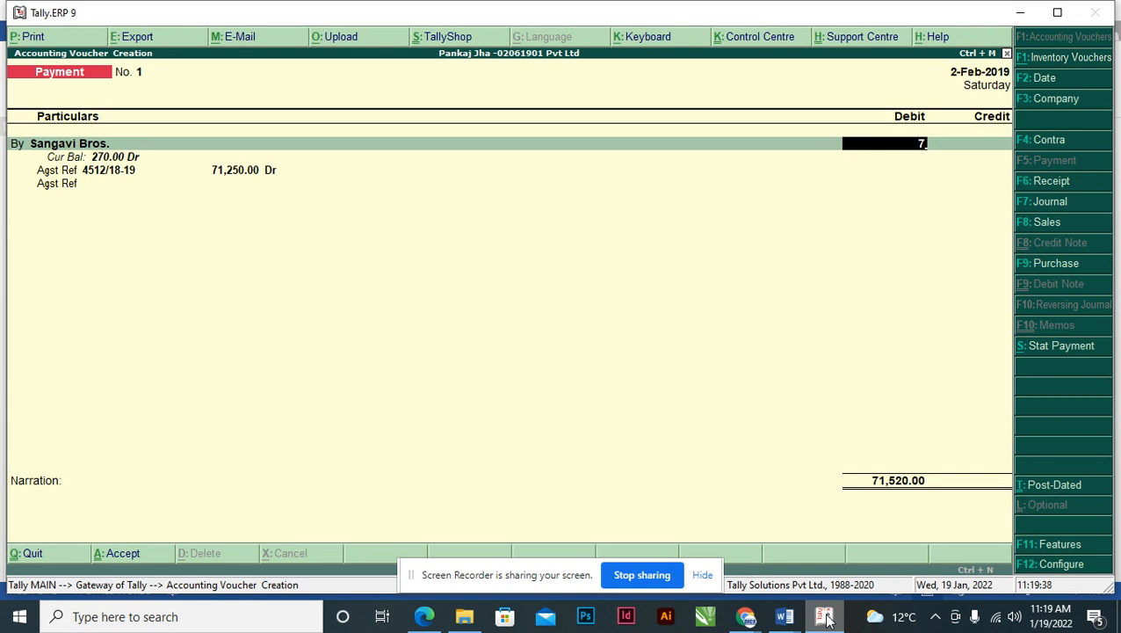
key("Escape")
key("Escape")
key("Return")
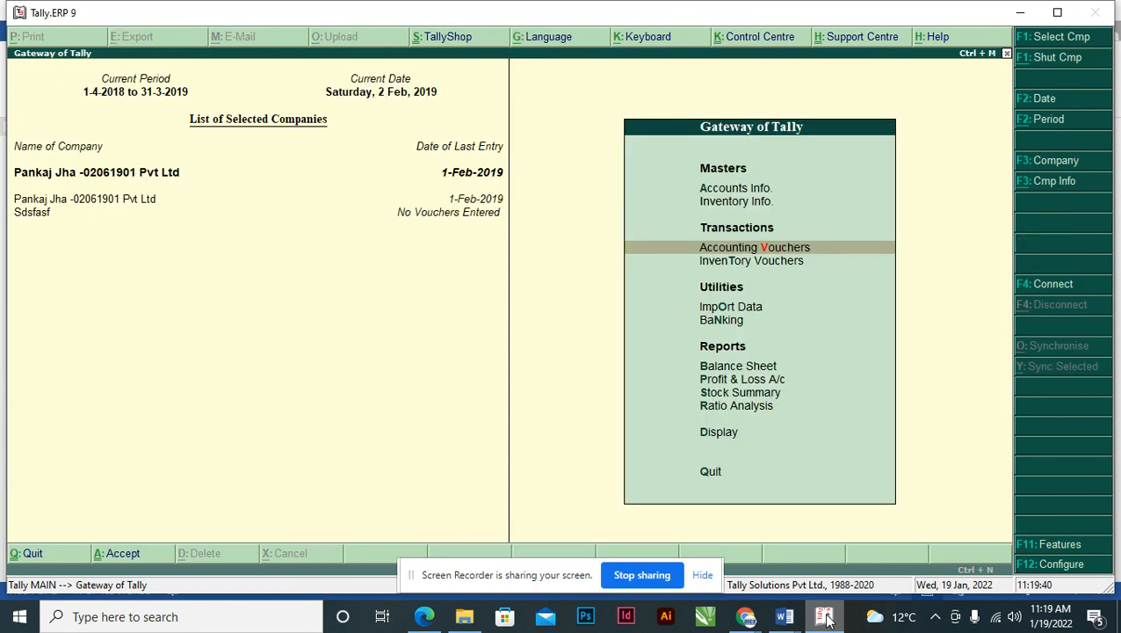
- In a new payment voucher, debit Sangavi Bros. 71,250.00 against pending bill 4512/18-19
key("Return")
type("s")
key("Return")
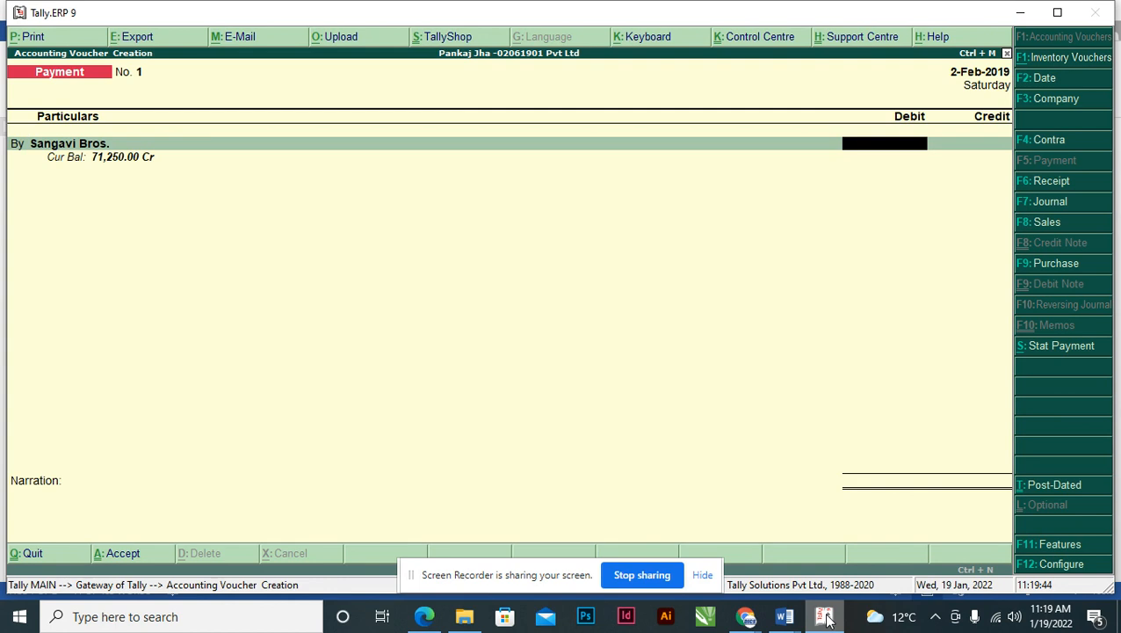
type("71250")
key("Return")
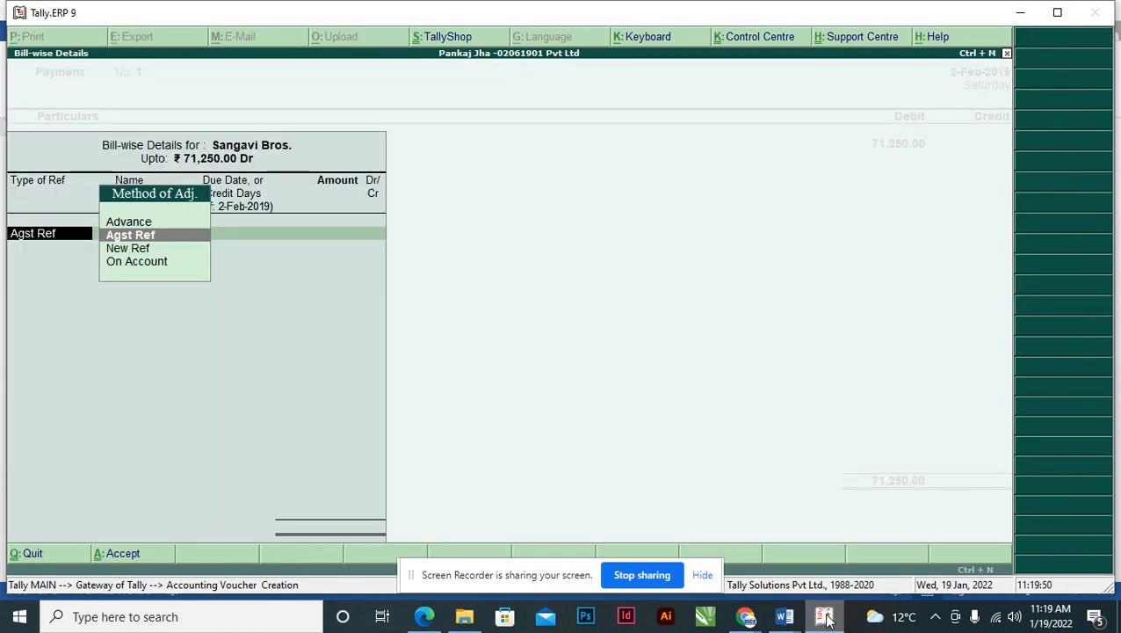
key("Return")
key("Return")
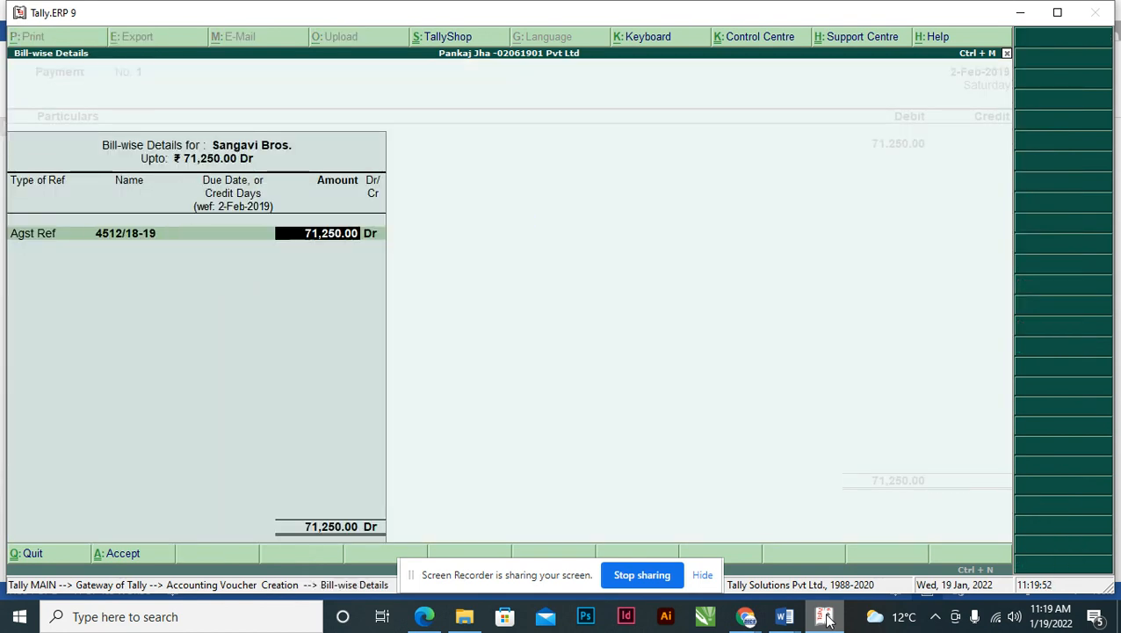
key("Return")
key("Return")
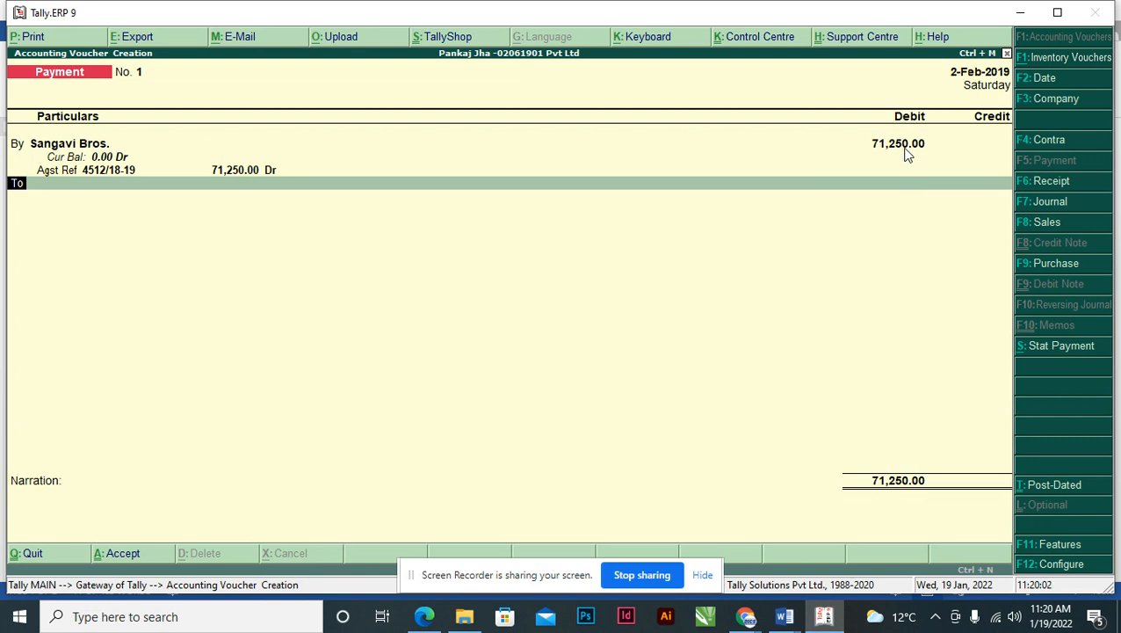
key("Return")
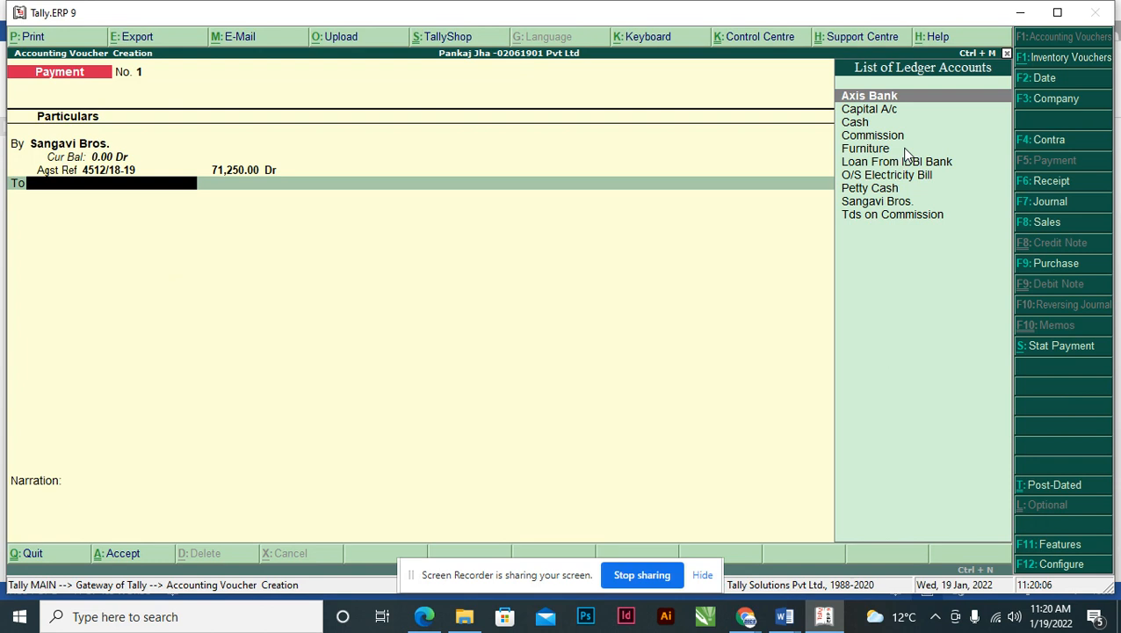
- Credit Axis Bank 71,250.00, paste cheque number 152369 from Word as Inst. no., and save voucher No. 1
key("Return")
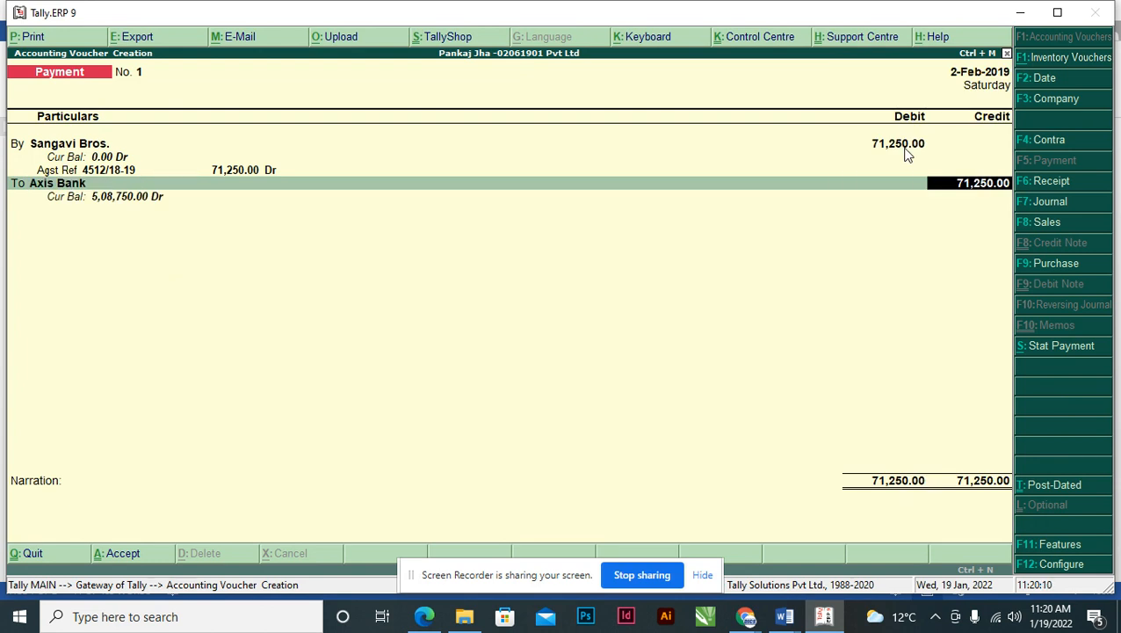
key("Return")
key("Return")
key("Return")
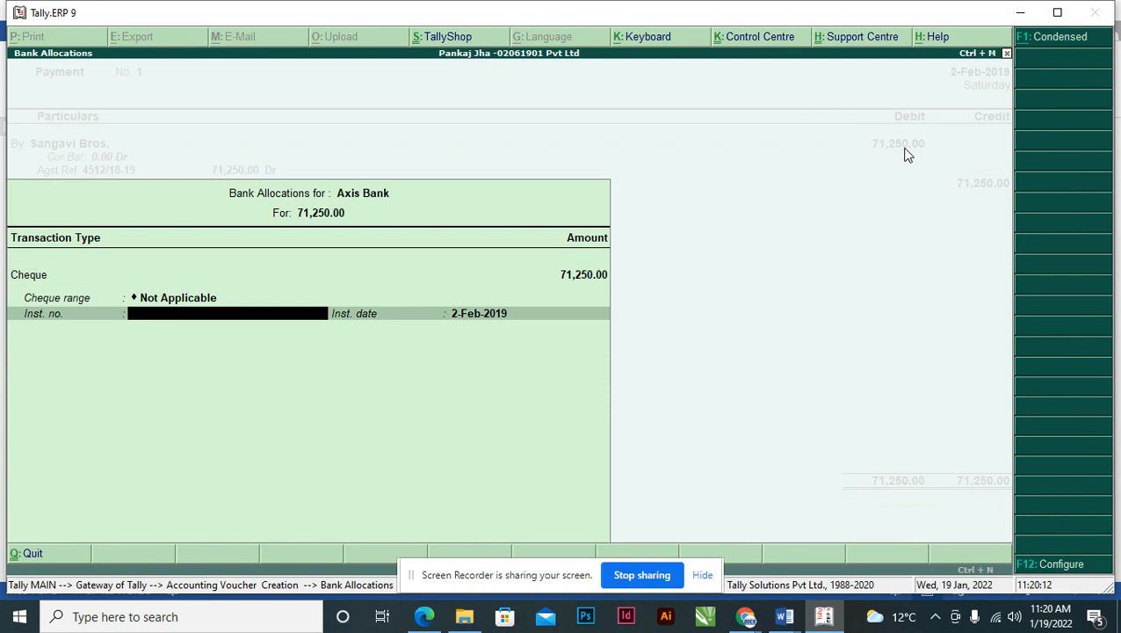
key("alt+Tab")
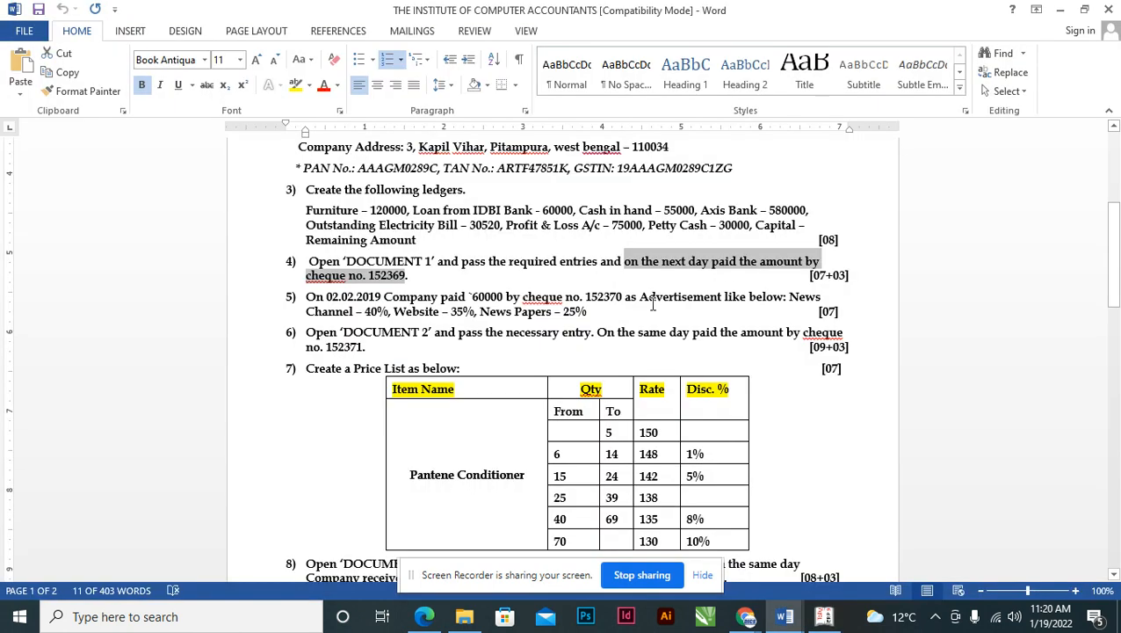
left_click(369, 276)
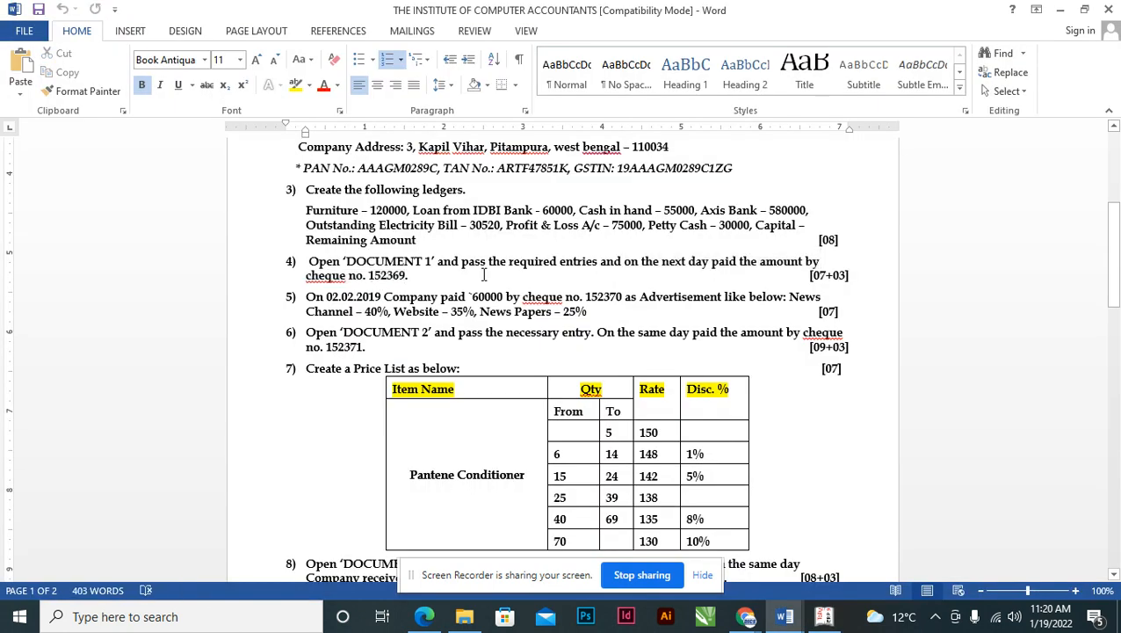
key("shift+Right")
key("shift+Right")
key("shift+Right")
key("shift+Right")
key("shift+Right")
key("shift+Right")
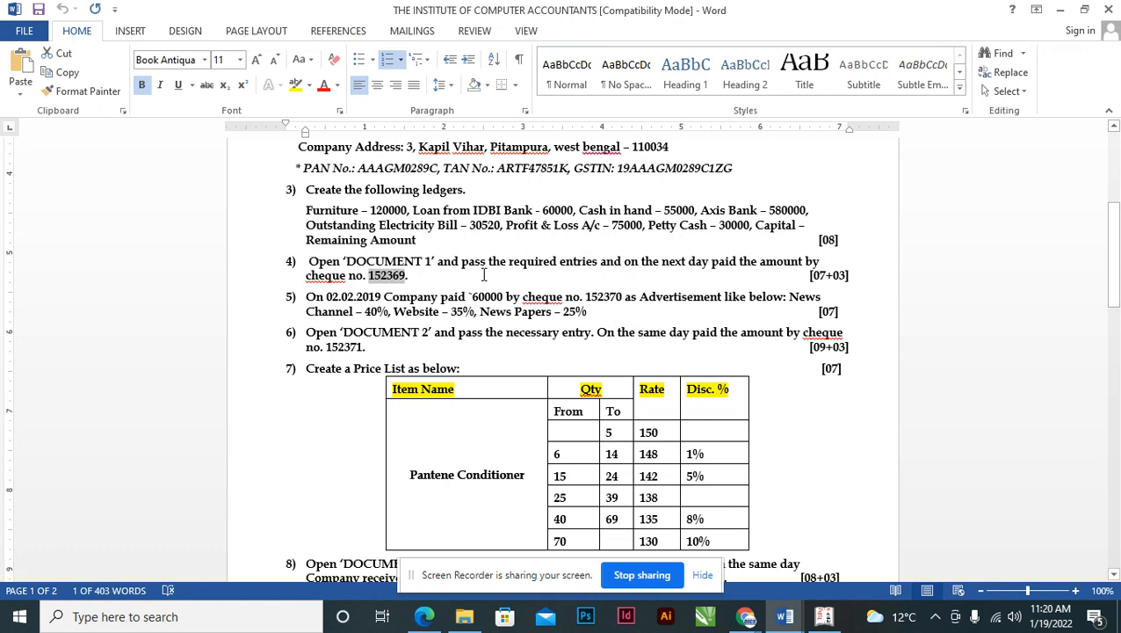
key("alt+Tab")
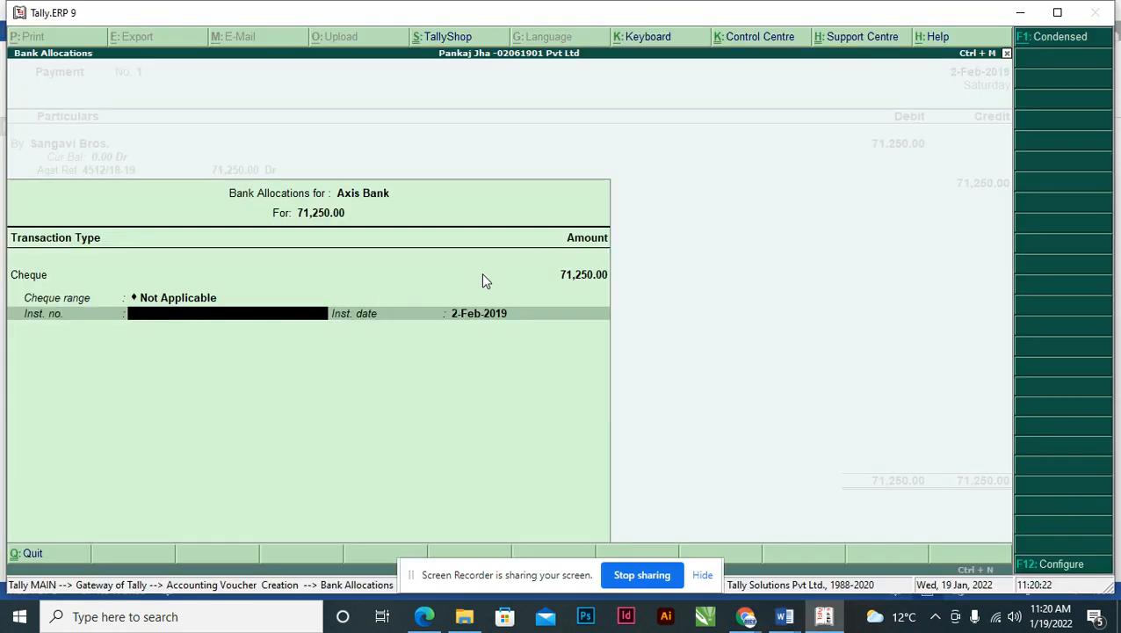
key("ctrl+alt+v")
key("Return")
key("Return")
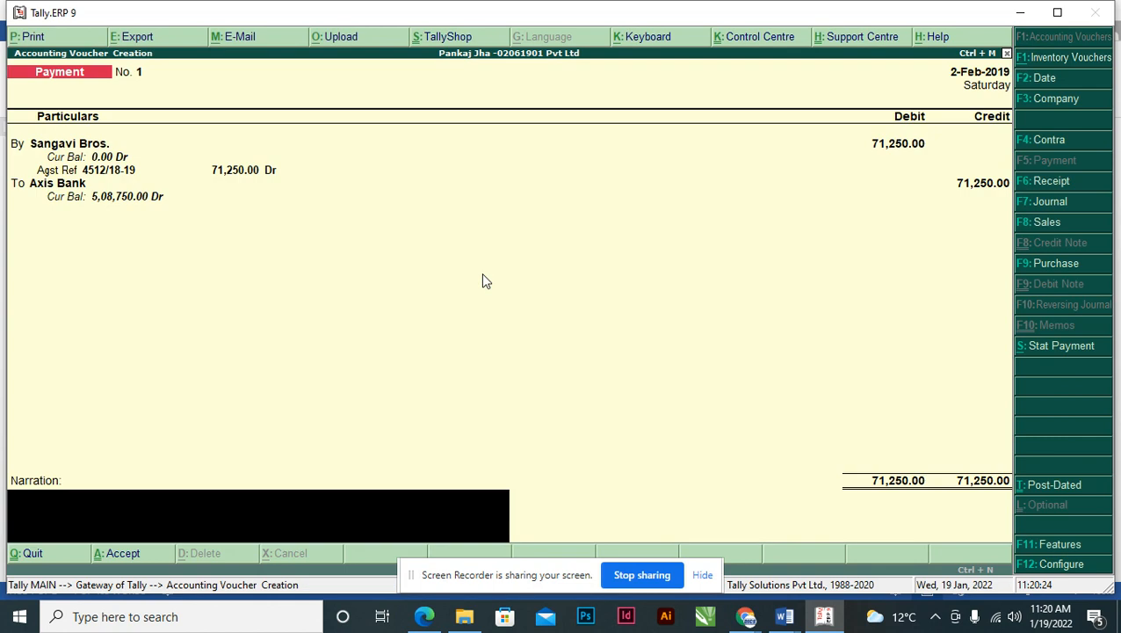
key("Return")
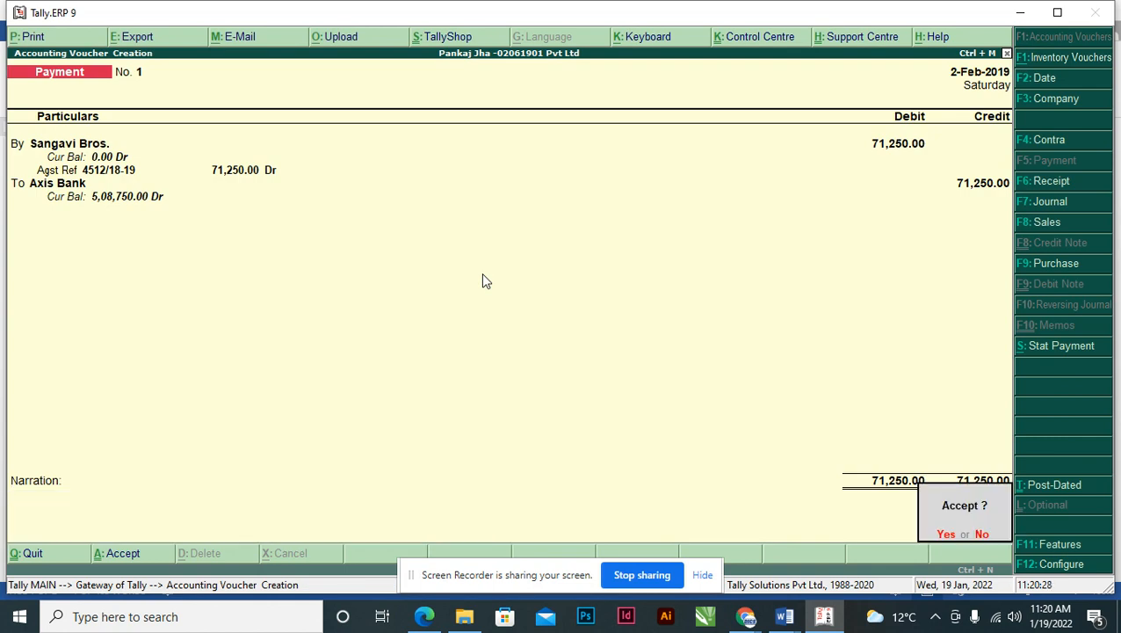
key("Return")
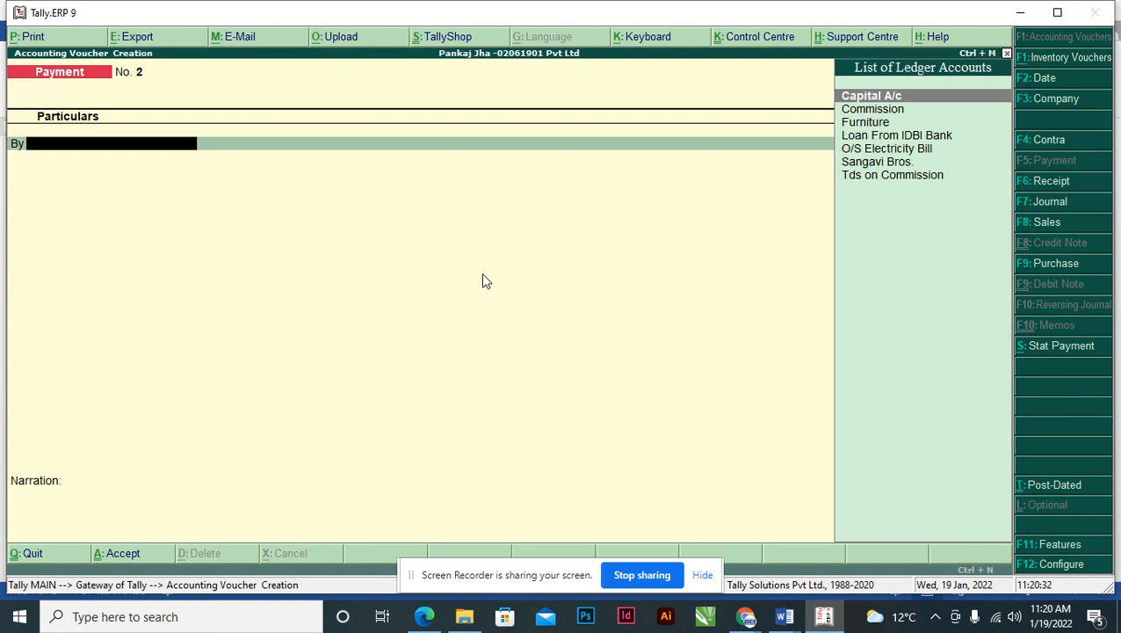
- Check the assignment in Word, then quit blank Payment voucher No. 2 back to the Gateway of Tally
key("alt+Tab")
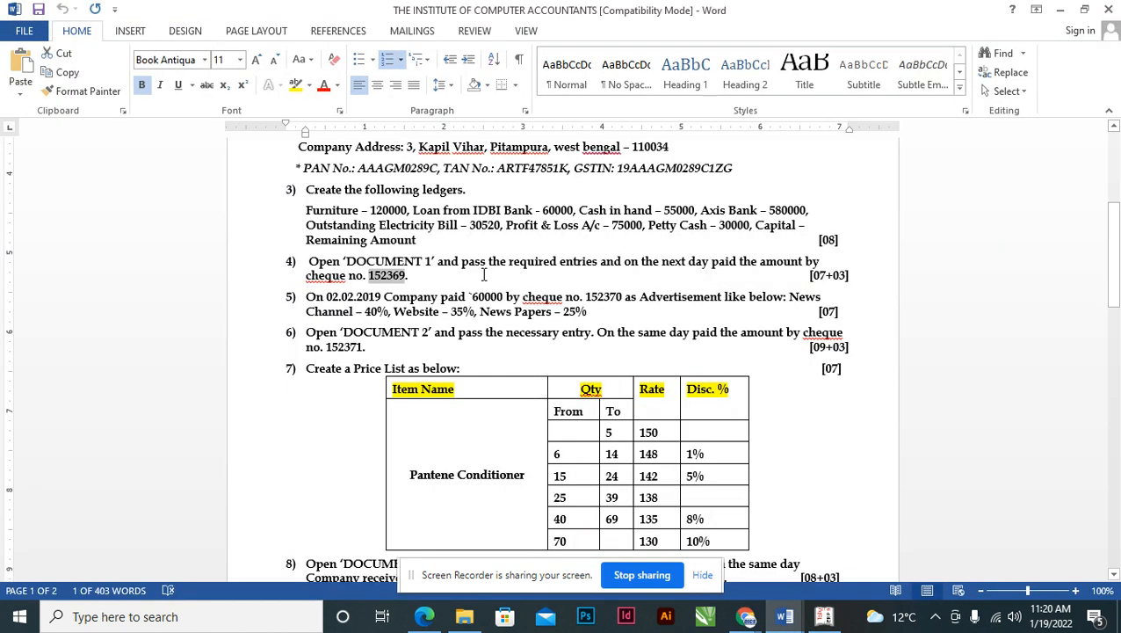
left_click(426, 267)
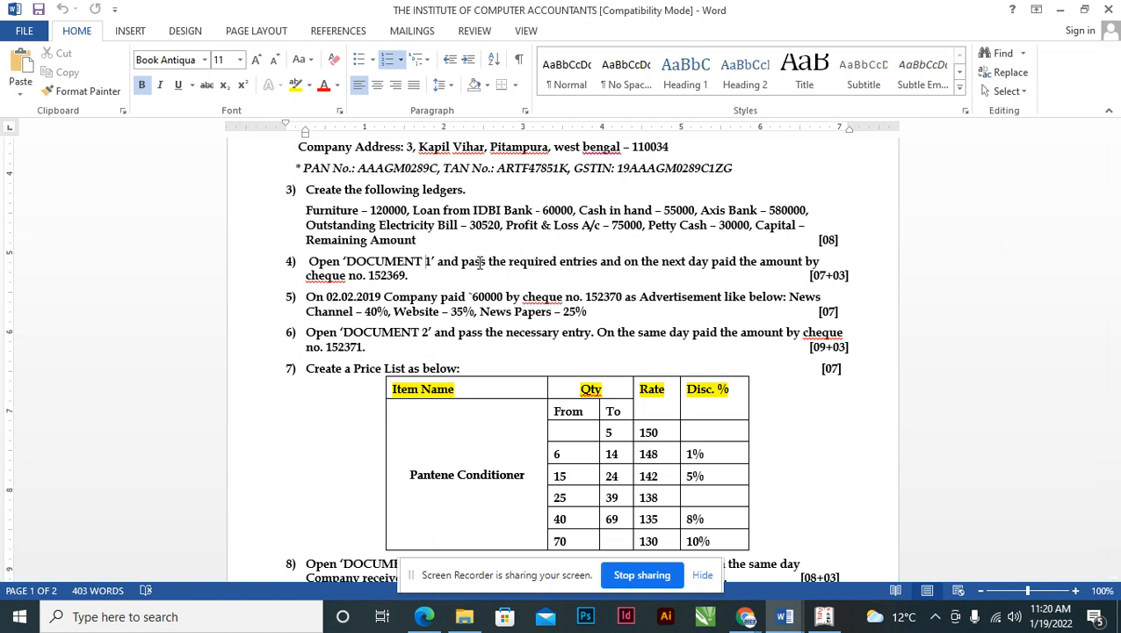
left_click(824, 616)
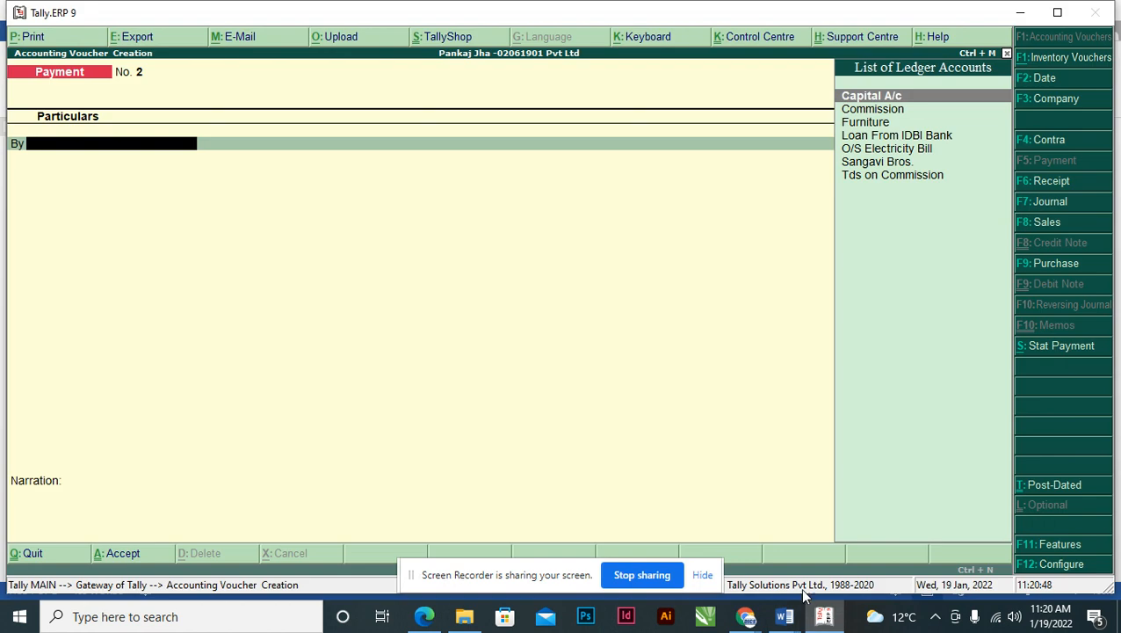
key("Escape")
key("Return")
- View the Profit & Loss A/c in detailed form and close it
key("Down")
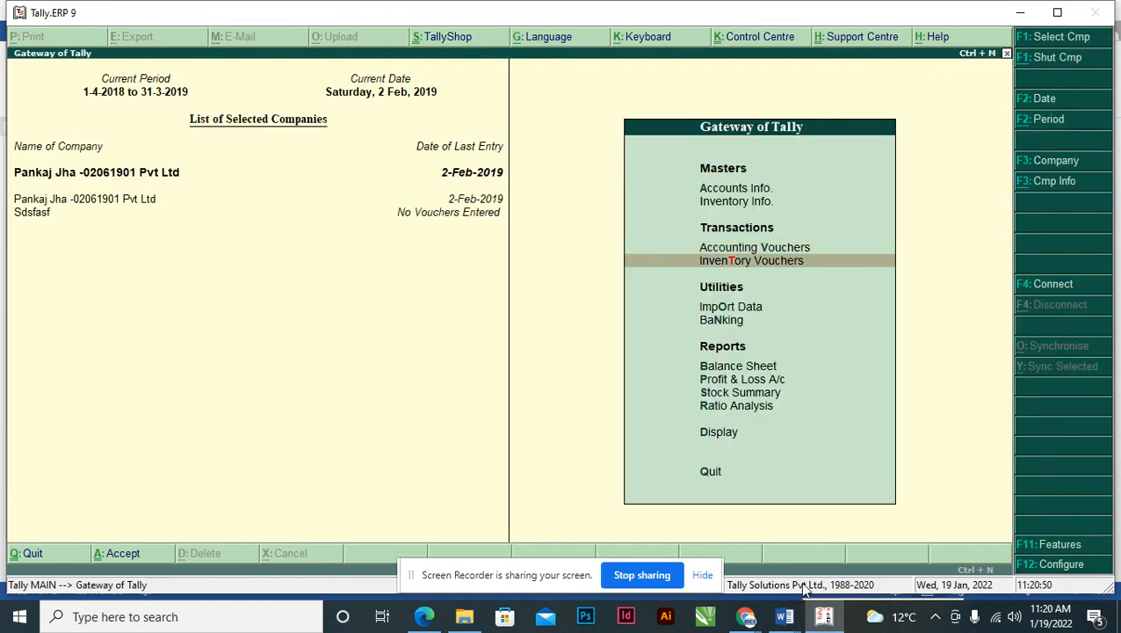
key("Down")
key("Down")
key("Down")
key("Down")
key("Return")
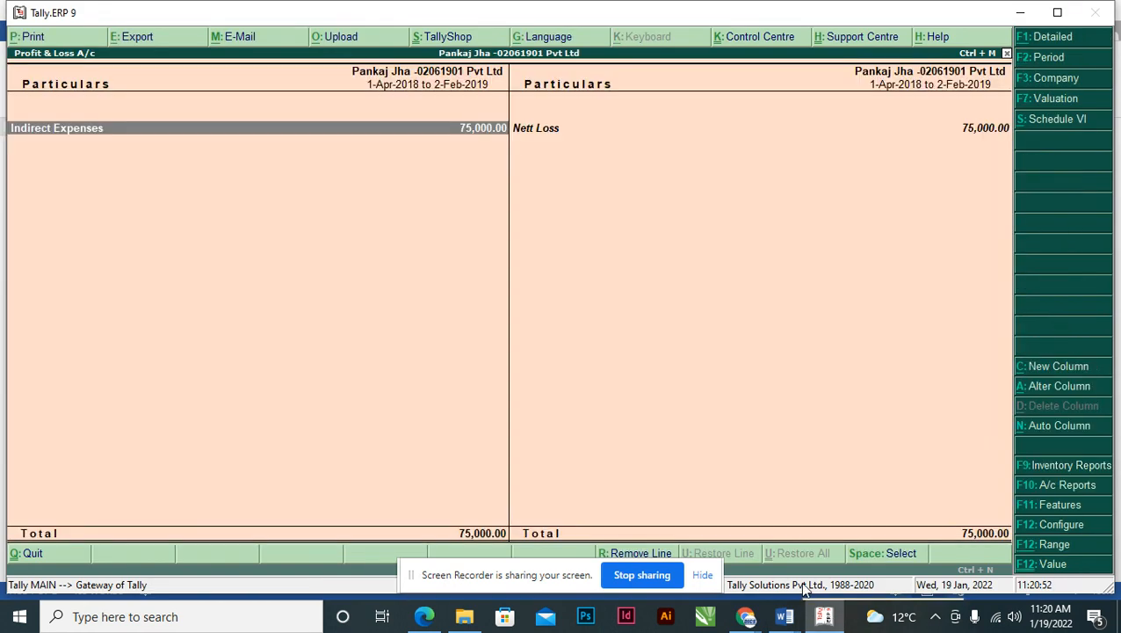
key("alt+F1")
key("Down")
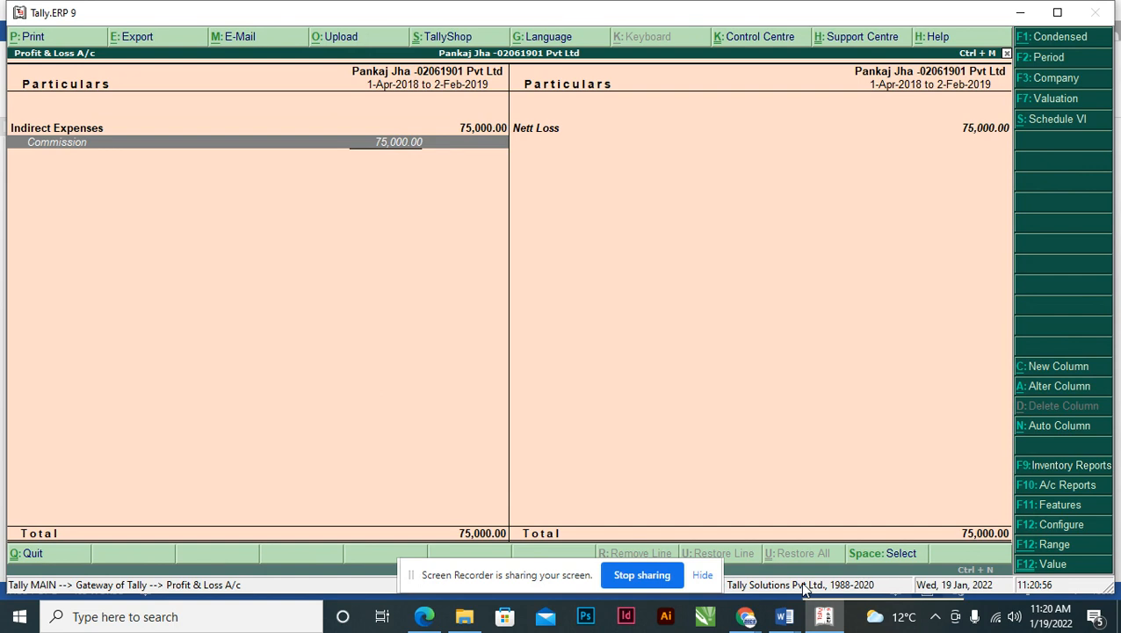
key("Escape")
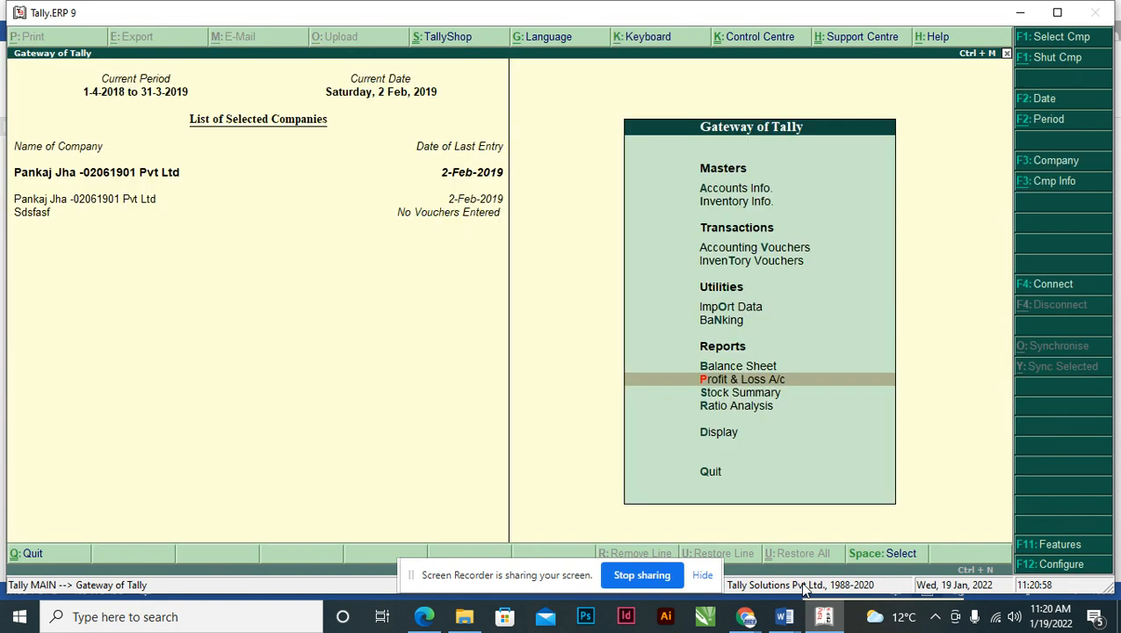
- Review the detailed Balance Sheet rows (Capital Account, Loans, Current Assets, Duties & Taxes), totalling 7,13,750.00
key("Up")
key("Return")
key("alt+F1")
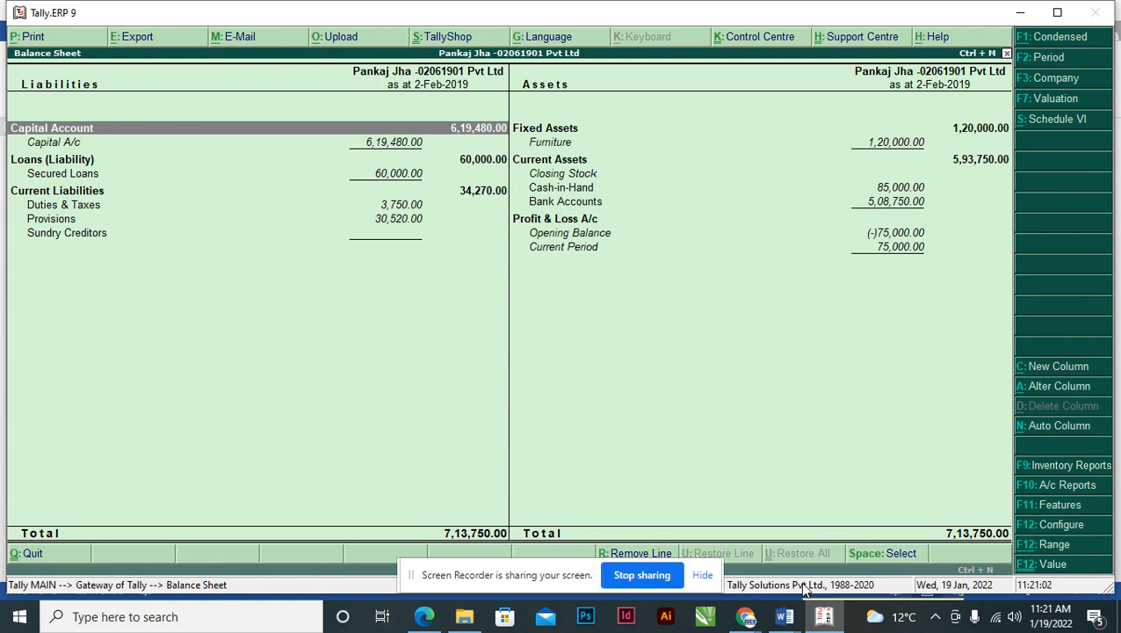
key("Down")
key("Down")
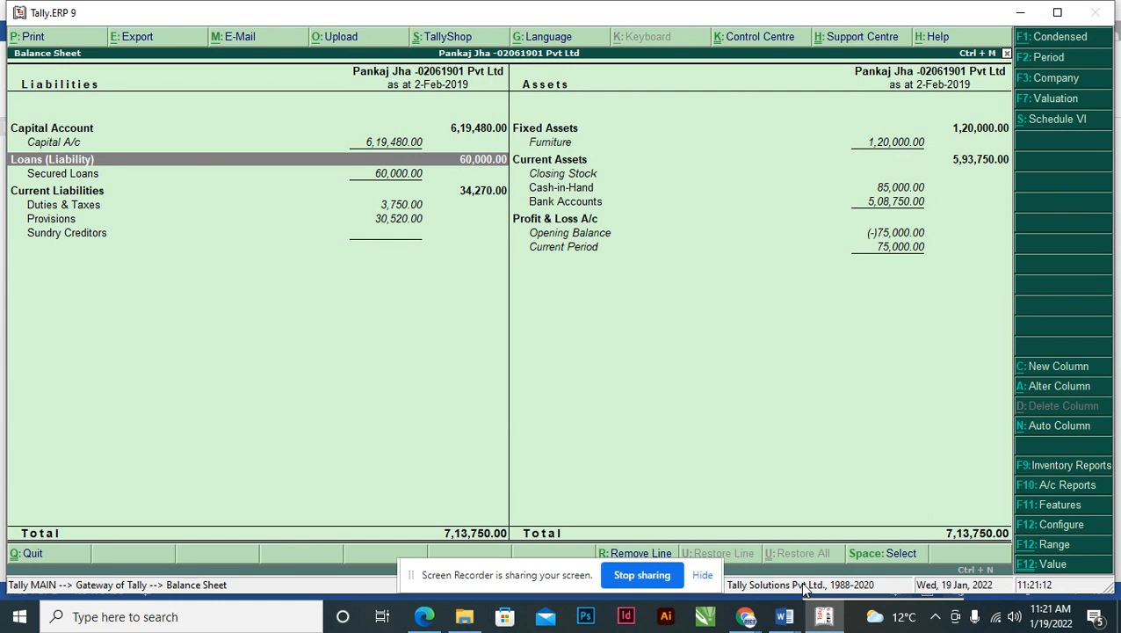
key("Right")
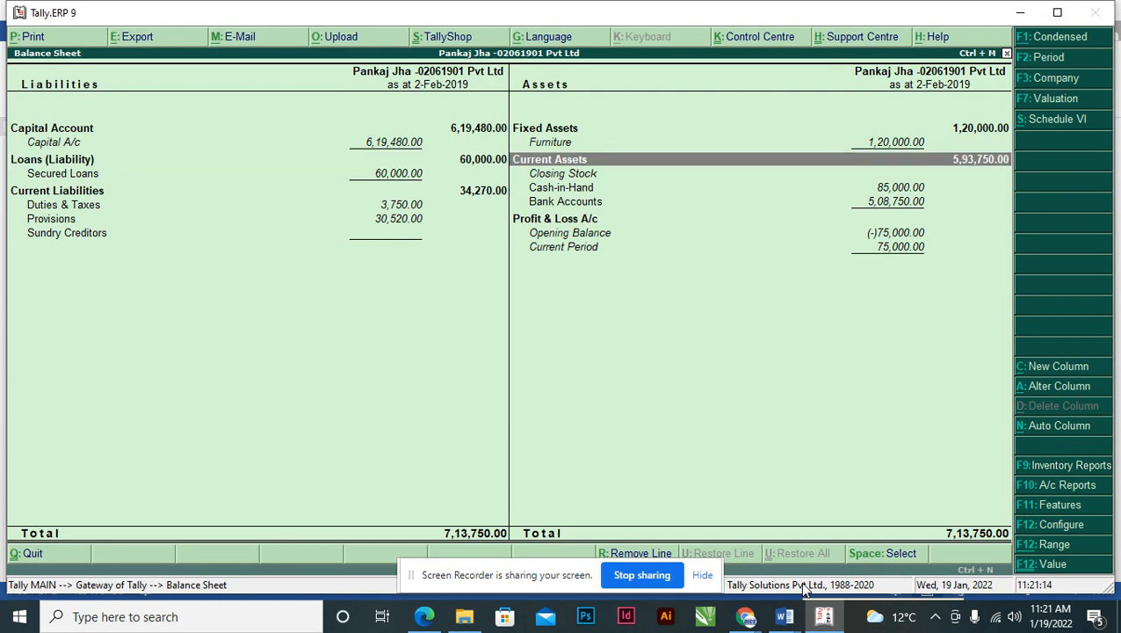
key("Down")
key("Left")
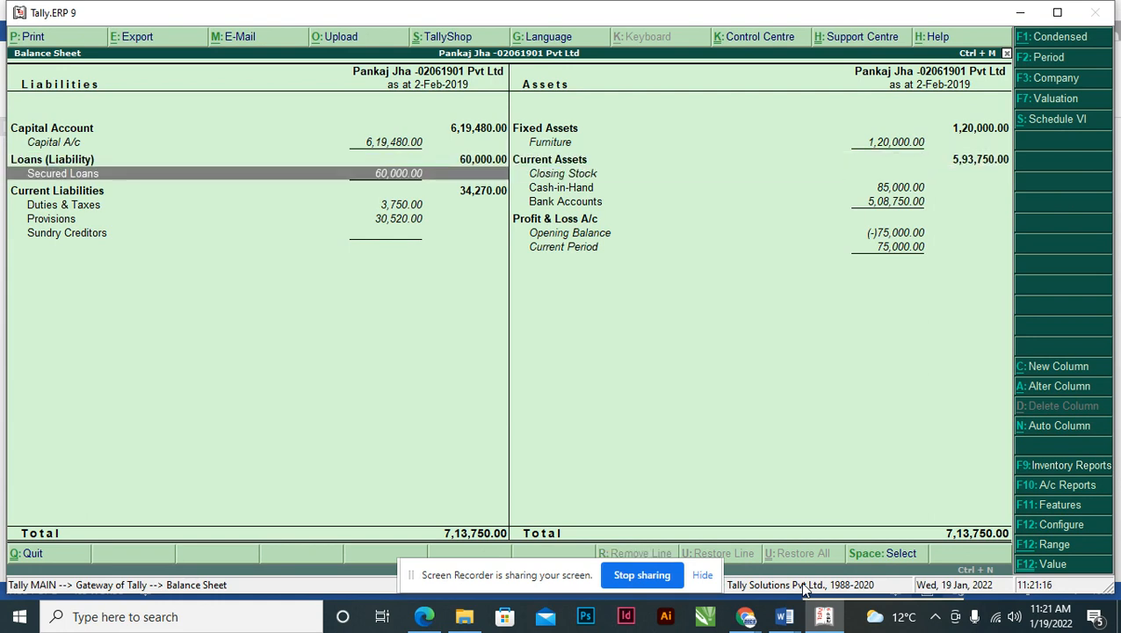
key("Down")
key("Down")
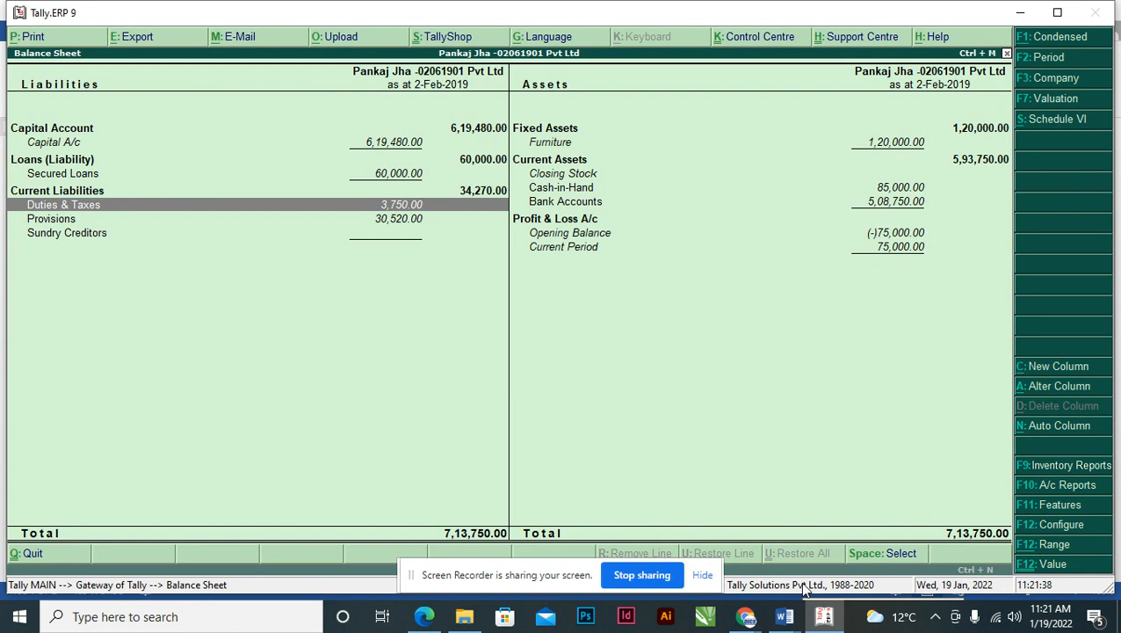
key("alt+Tab")
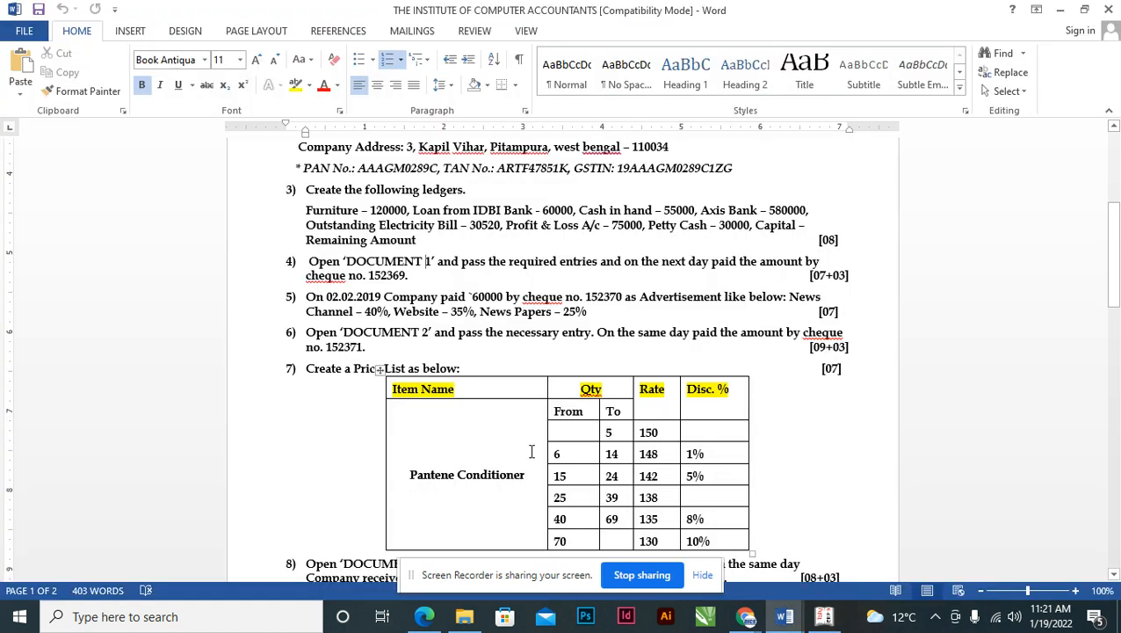
- Read question 5 about the 60,000 advertisement cheque payment, then return to Tally's Balance Sheet
left_click(332, 297)
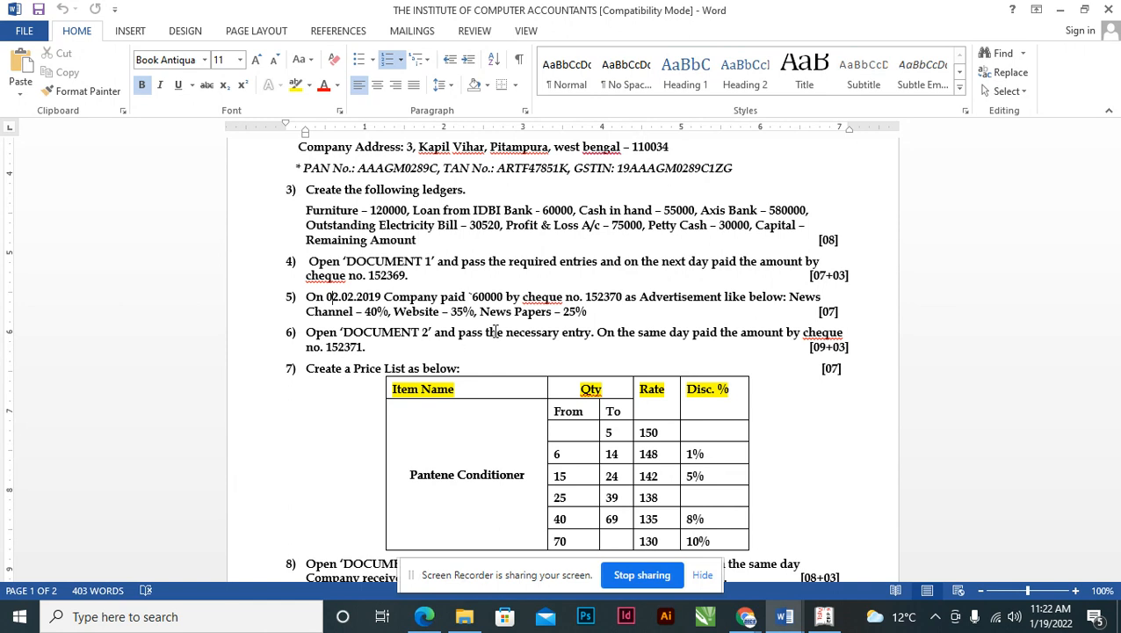
left_click(823, 617)
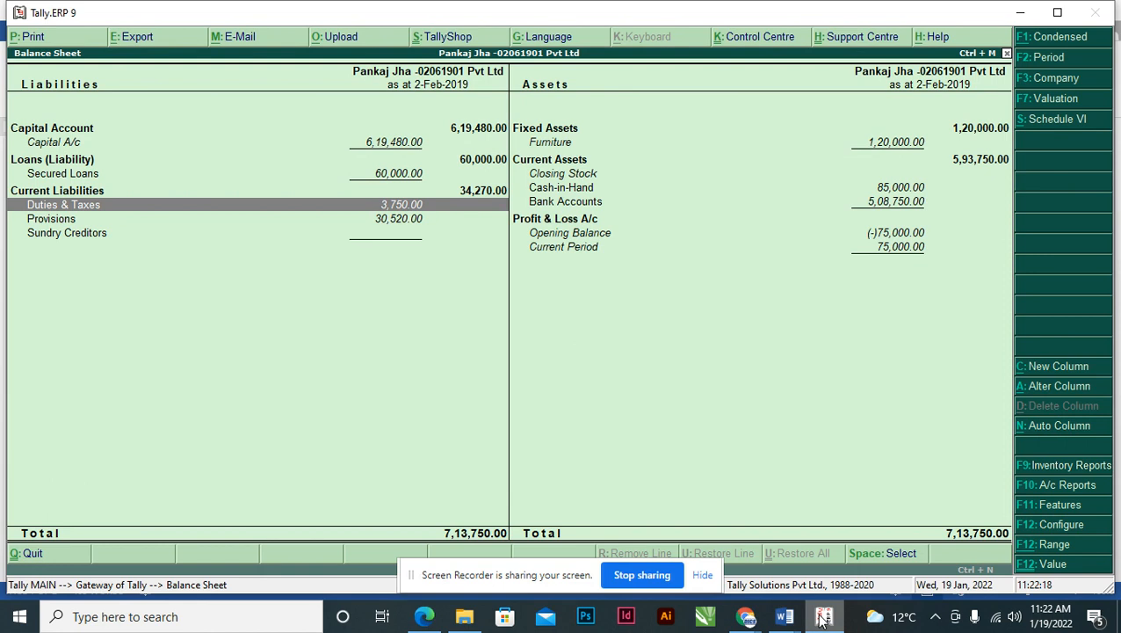
- Go from the Balance Sheet to a new Payment voucher via Accounting Vouchers
key("Escape")
key("Up")
key("Up")
key("Up")
key("Up")
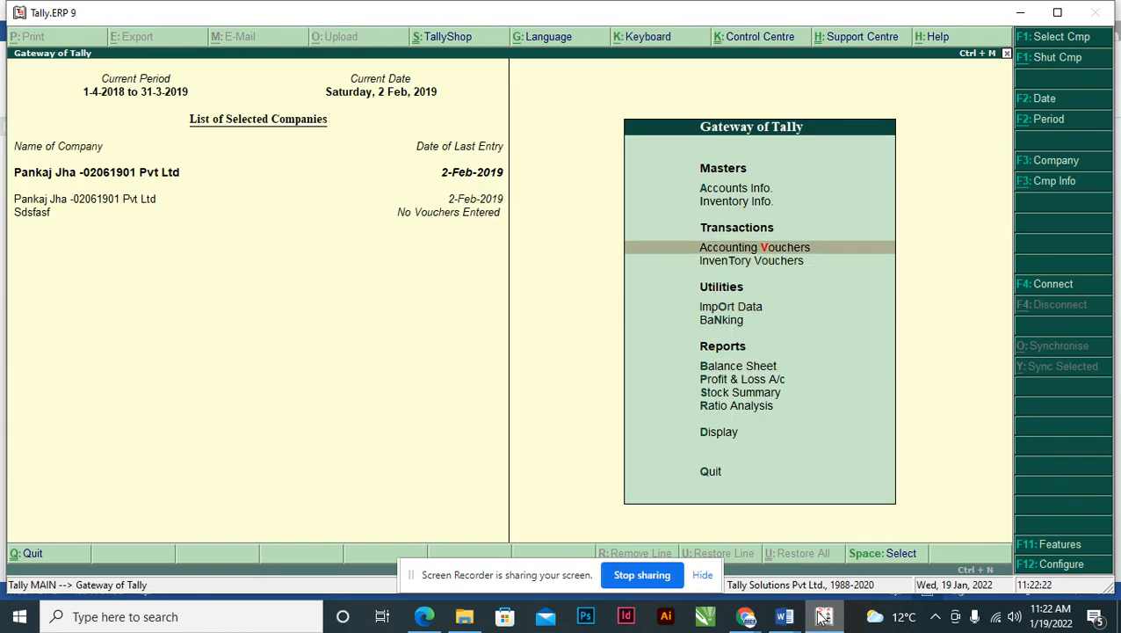
key("Return")
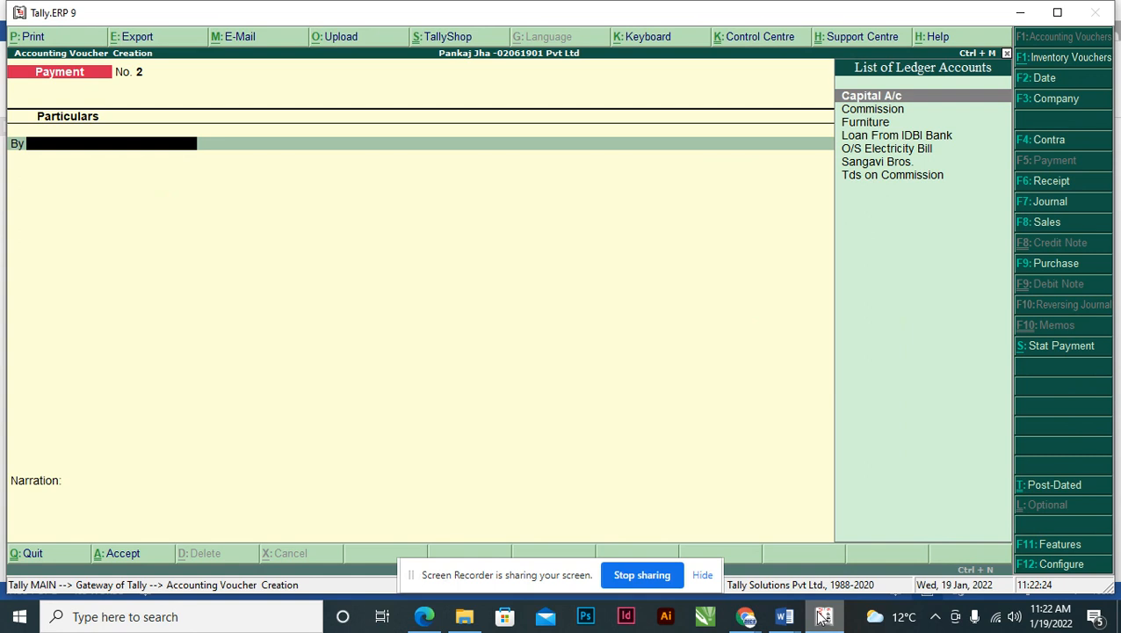
- Set Maintain cost centres, job costing and pre-defined cost centre allocations to Yes in F11 features
key("F11")
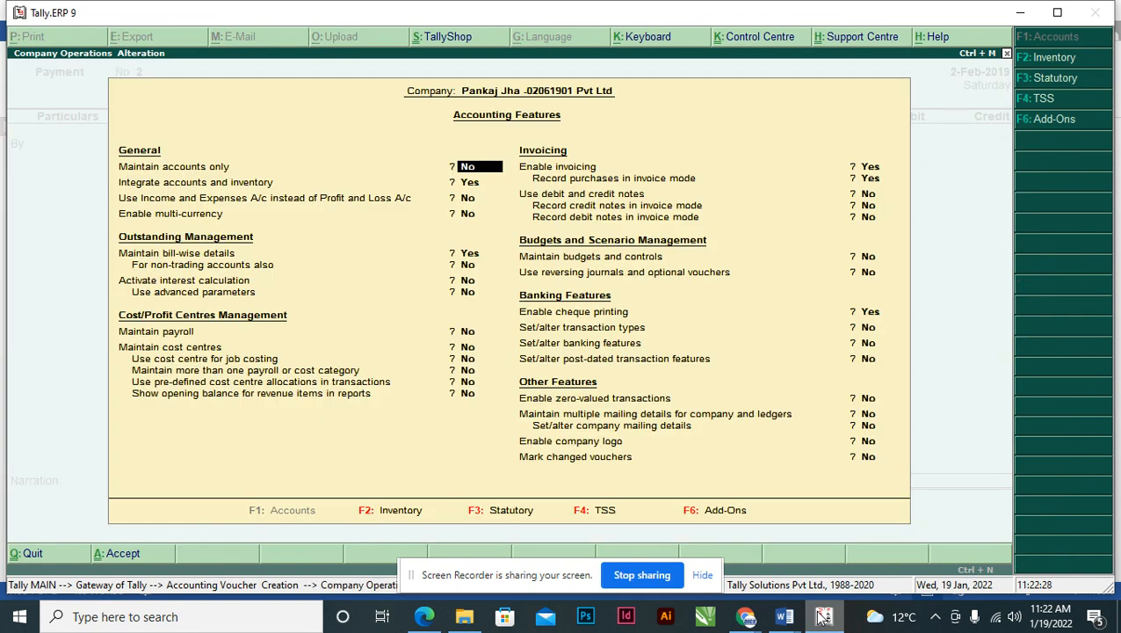
key("Down")
key("Down")
key("Down")
key("Down")
key("Down")
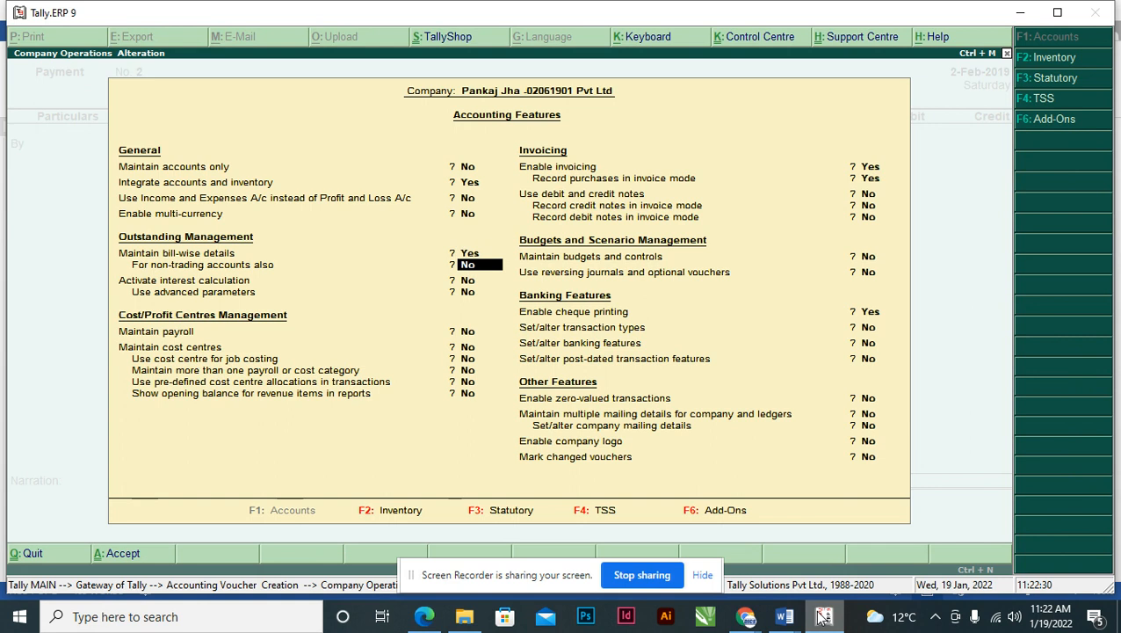
type("y")
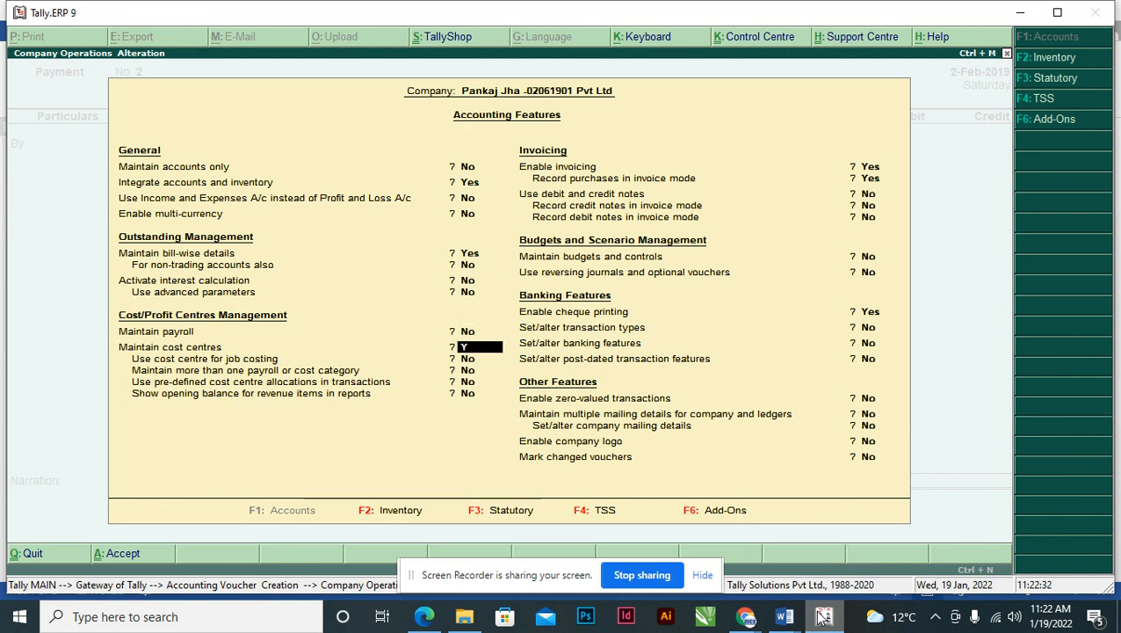
key("Return")
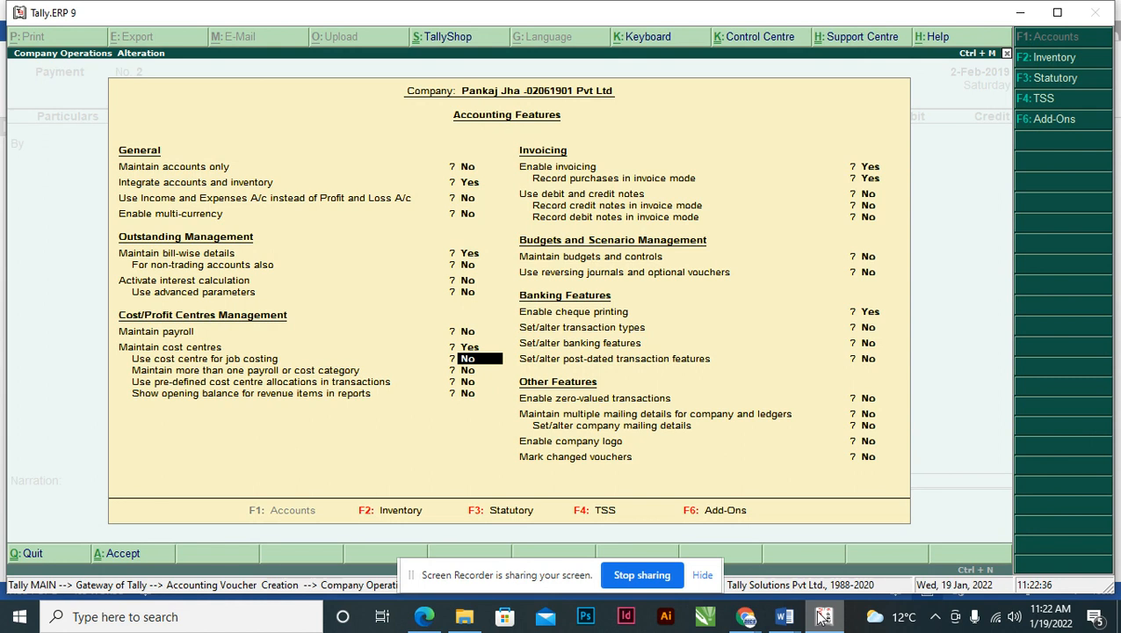
type("y")
key("Return")
key("Return")
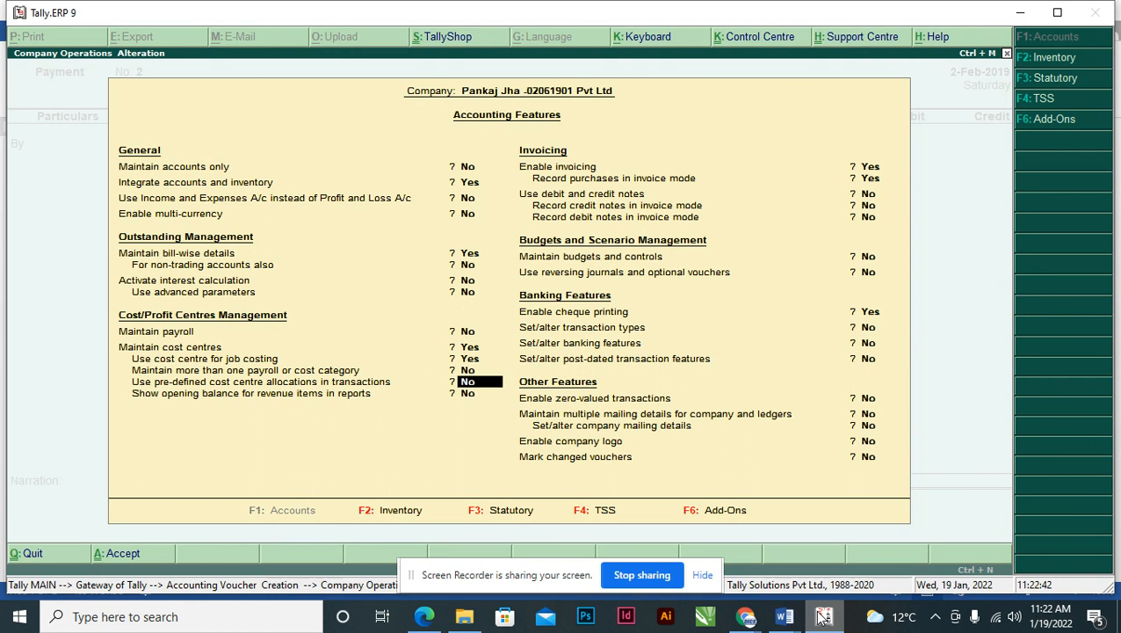
type("Y")
key("Return")
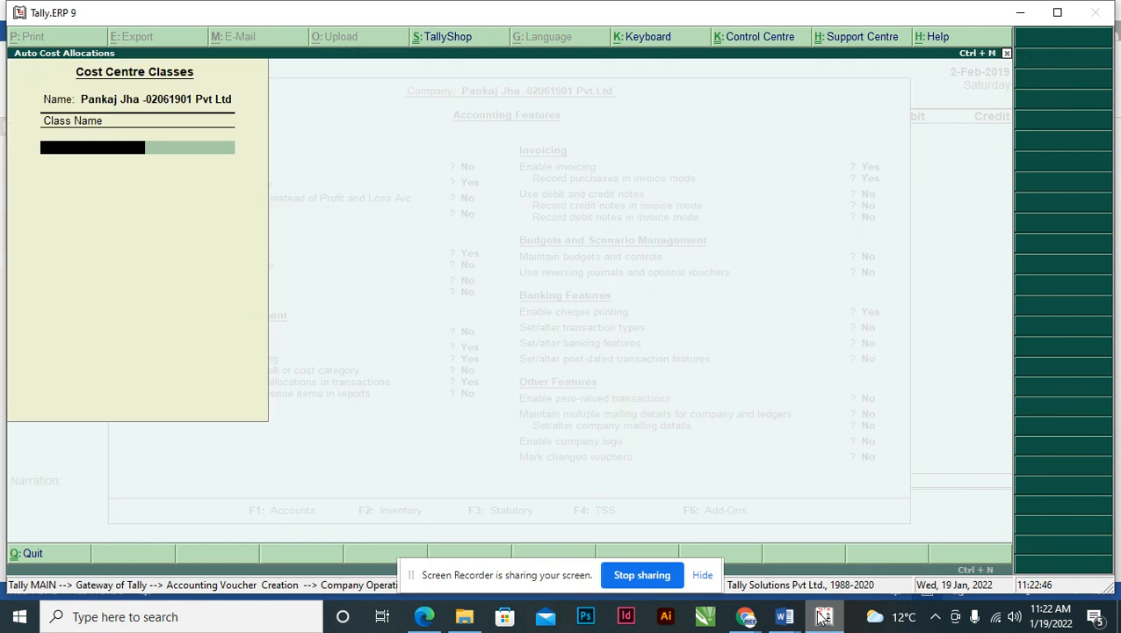
- Name the cost centre class ADVERTISEMENT and copy 'News Channel' from question 5 in Word
type("ADVERTISEMENT")
key("Return")
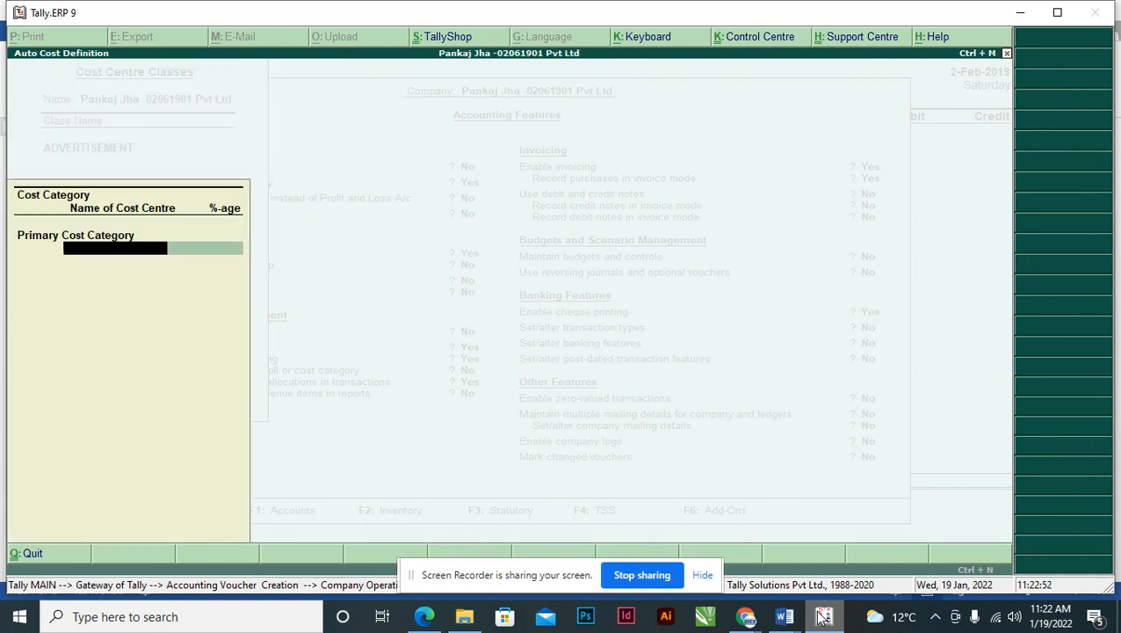
left_click(785, 616)
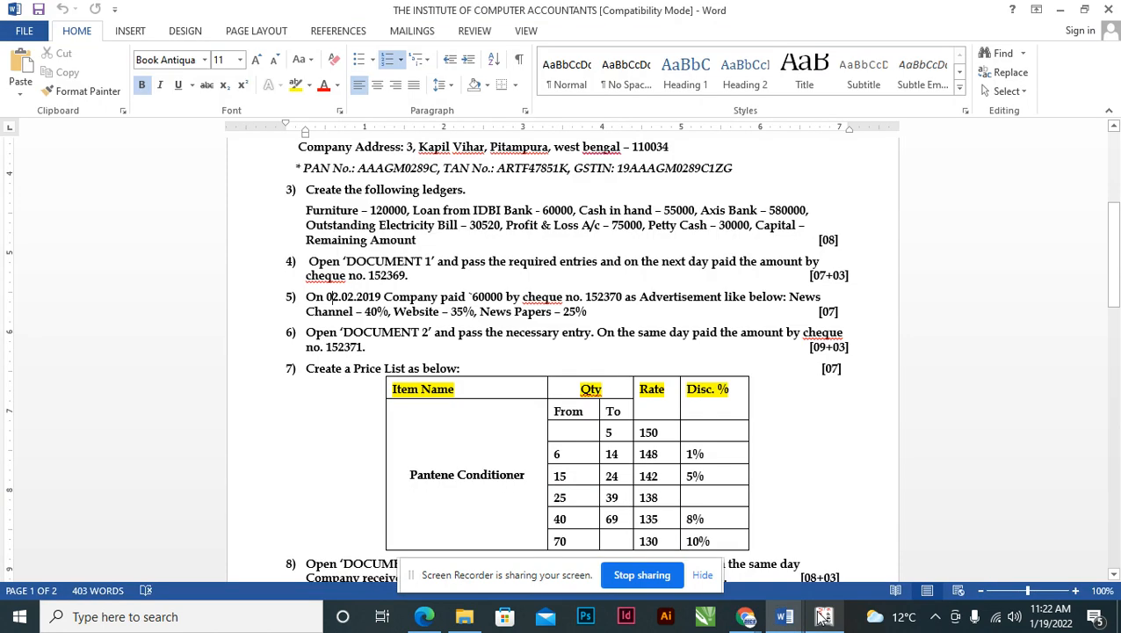
left_click(789, 296)
key("shift+Right")
key("shift+Right")
key("shift+Right")
key("shift+Right")
key("shift+Right")
key("shift+Right")
key("shift+Right")
key("shift+Right")
key("shift+Right")
key("shift+Right")
key("shift+Right")
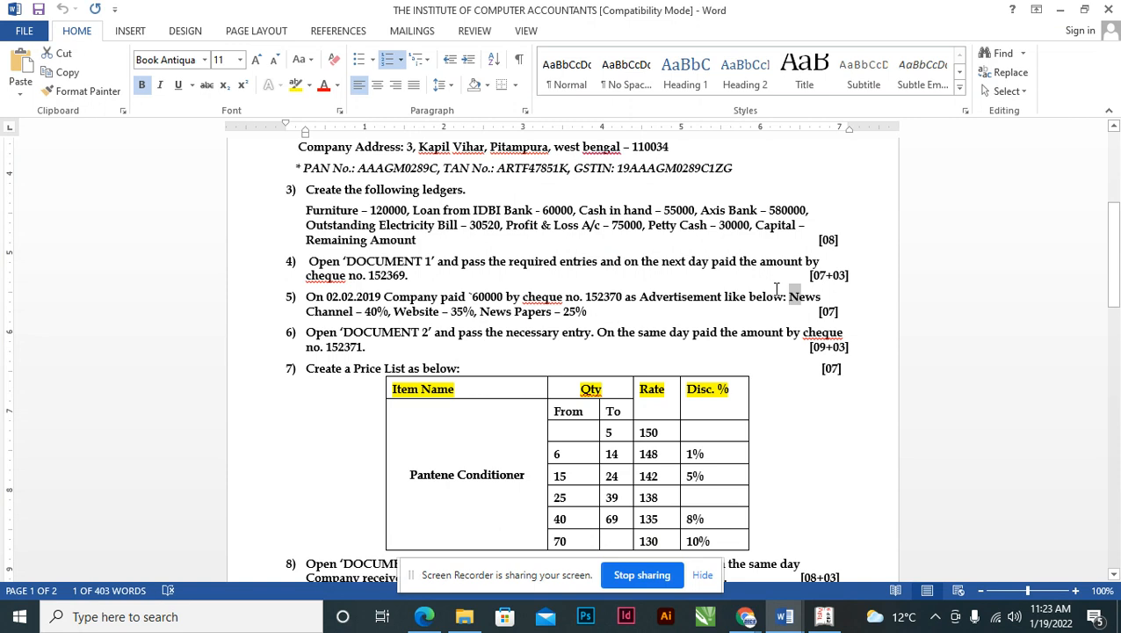
key("shift+Right")
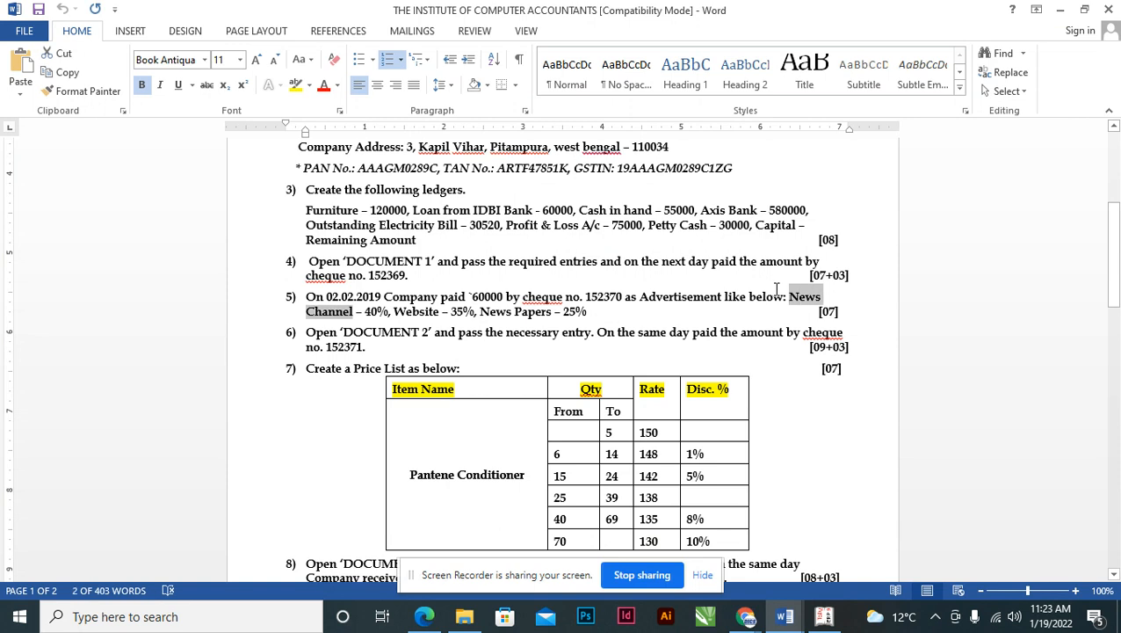
key("alt+Tab")
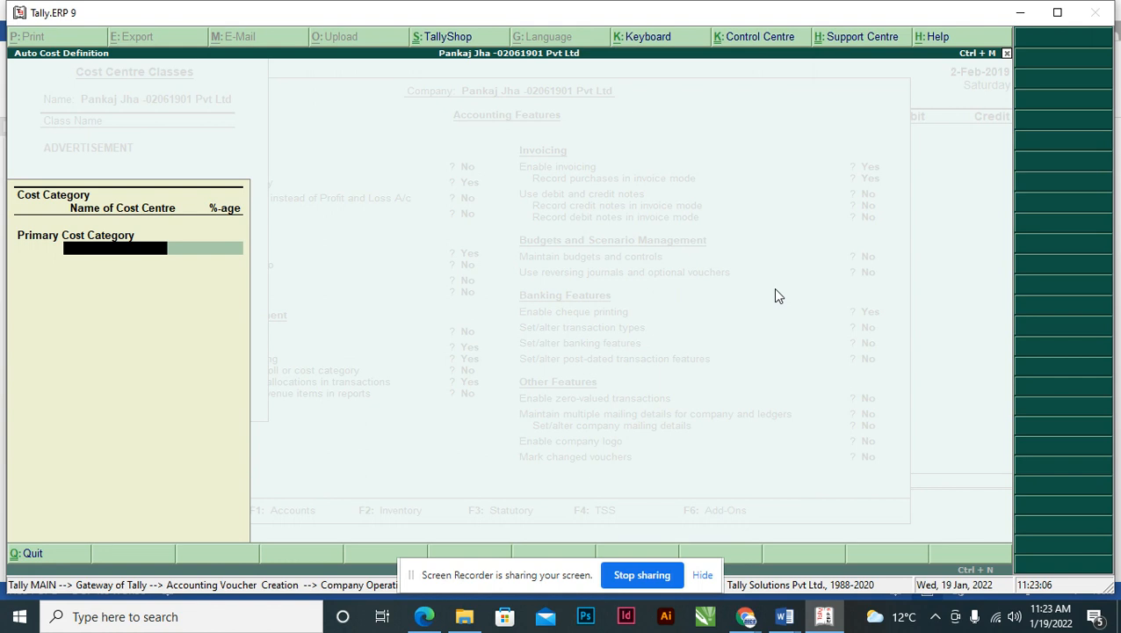
- Create a cost centre for the first allocation line, renaming it from ADVERTISEMENT to News Channel
key("alt+c")
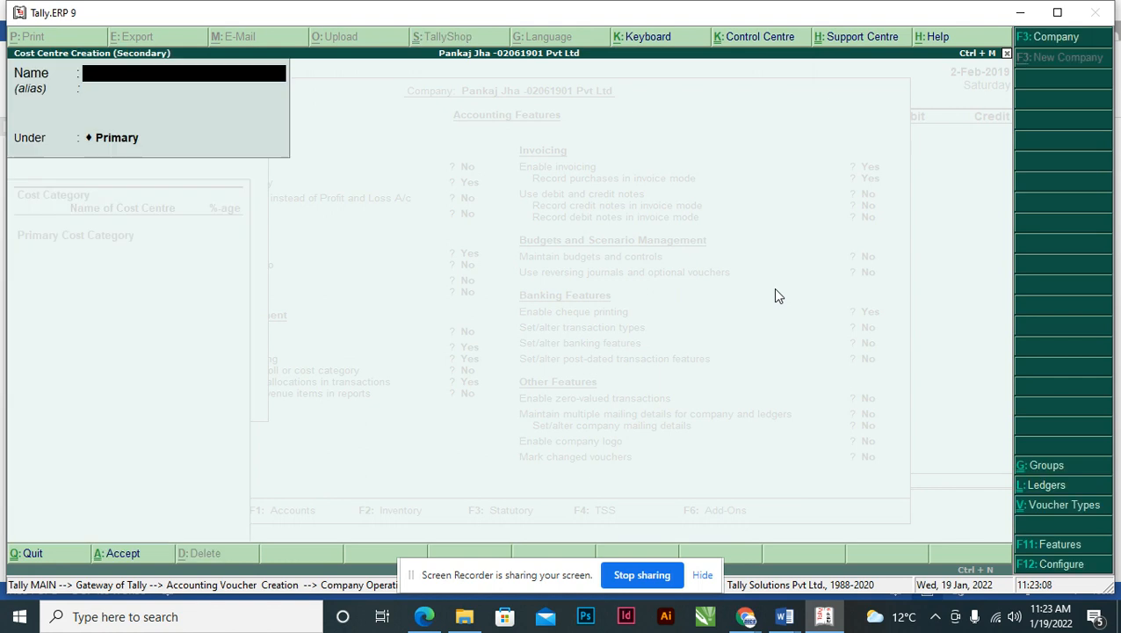
type("ADVERTISEMENT")
key("Return")
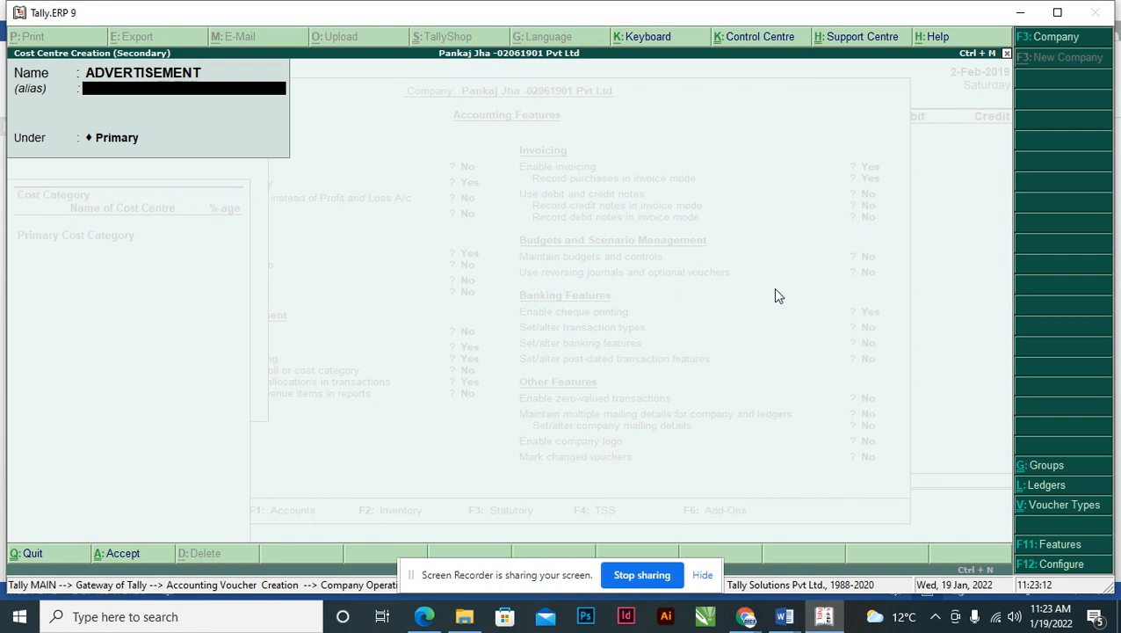
key("Return")
key("Return")
key("Return")
key("Return")
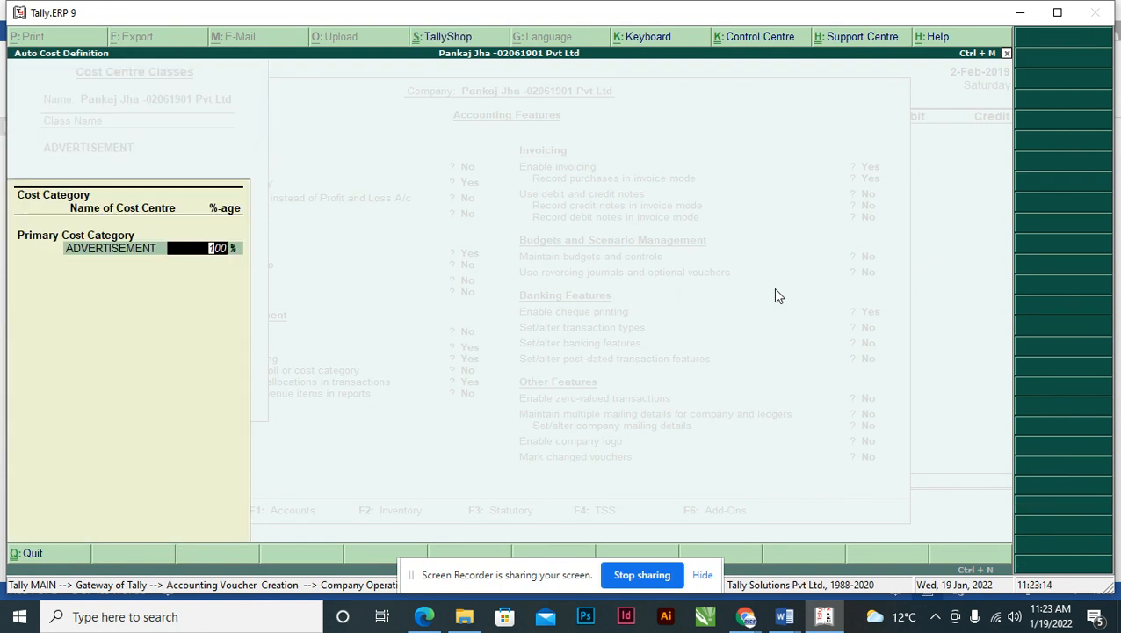
key("Return")
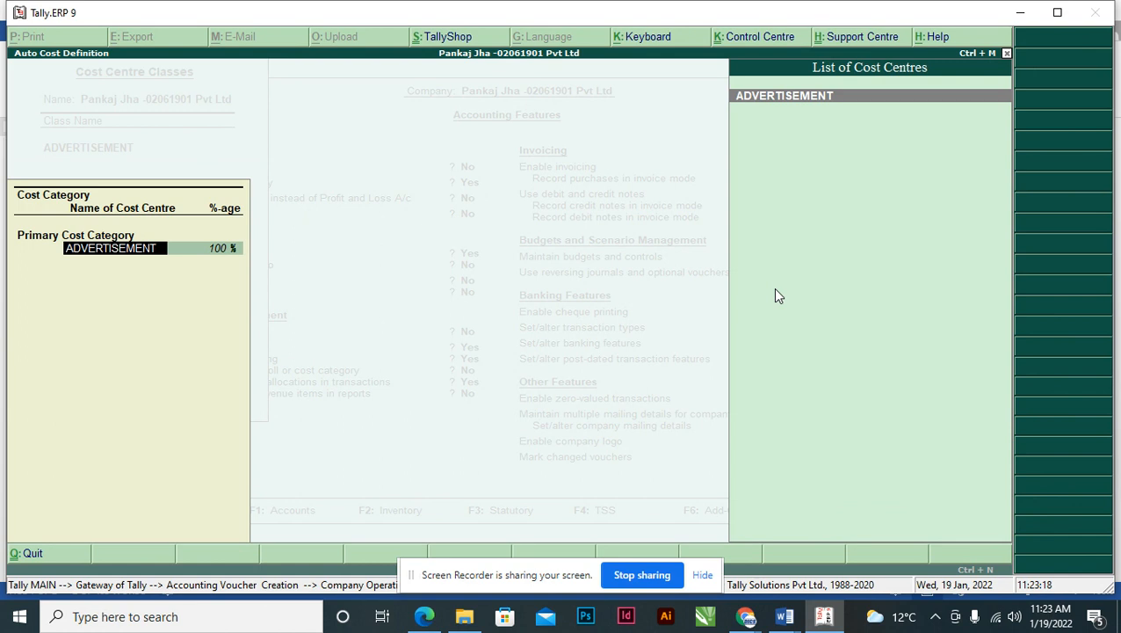
key("ctrl+Return")
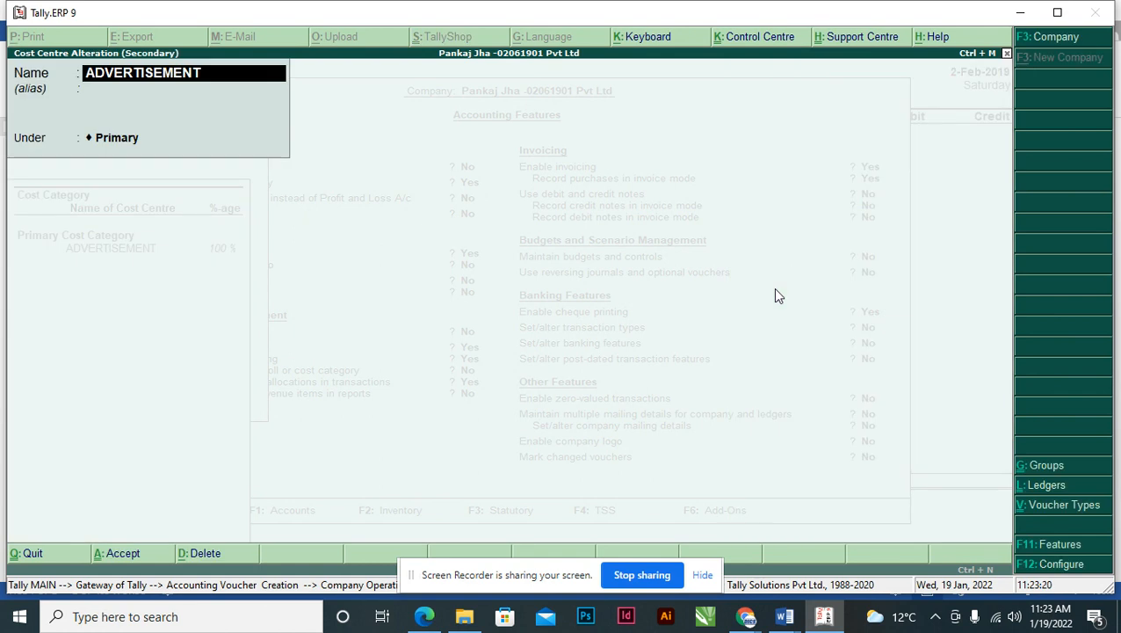
type("News Channel")
key("Return")
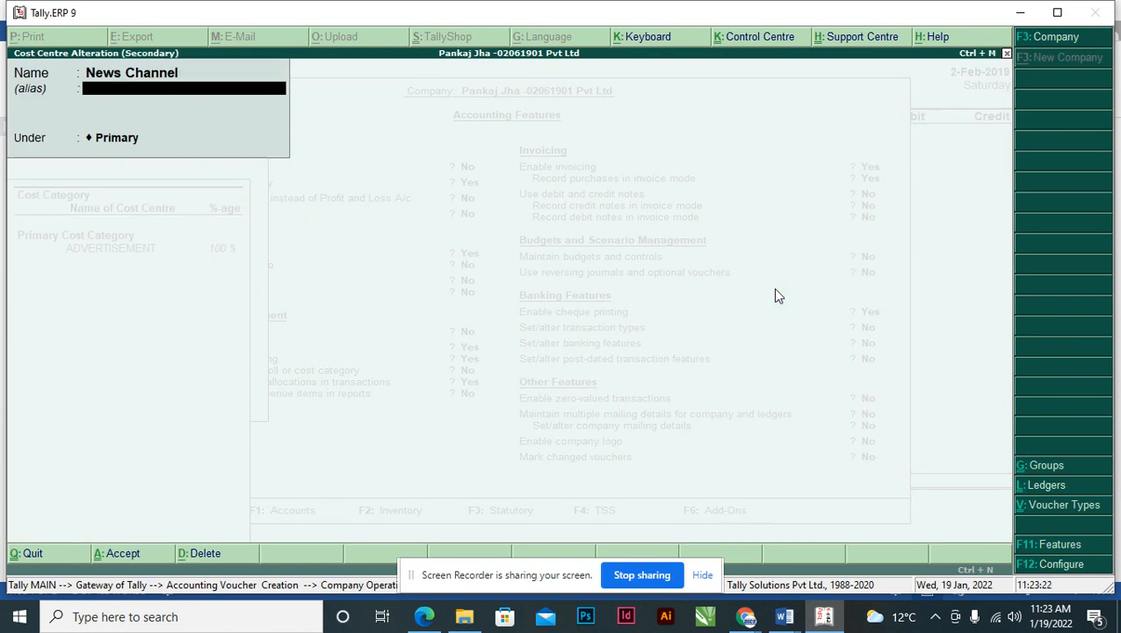
key("Return")
key("Return")
key("Return")
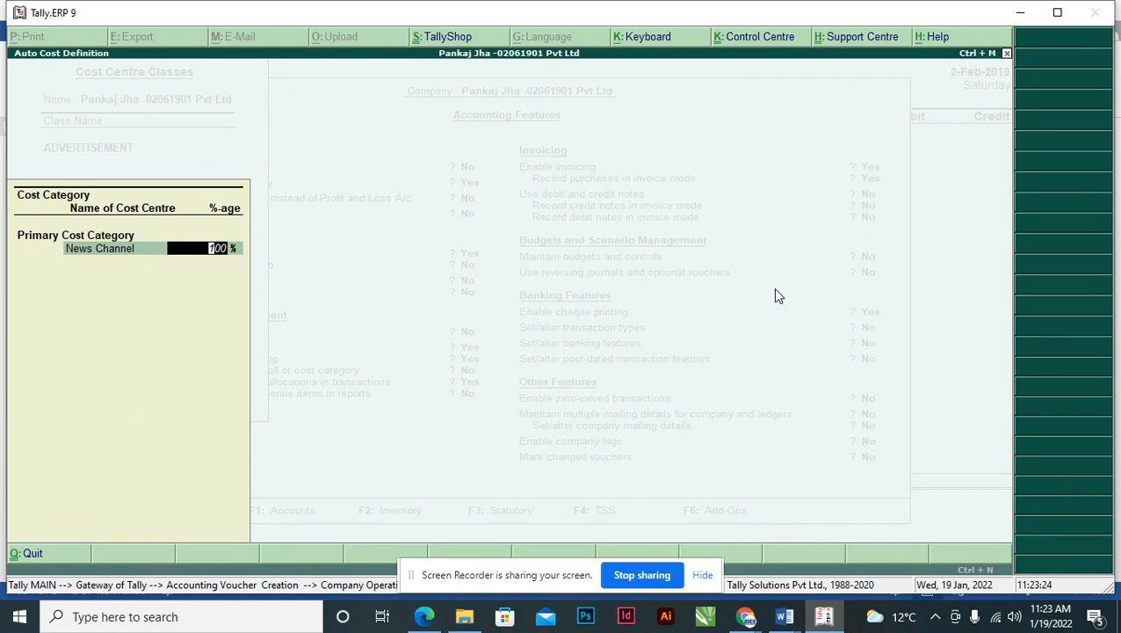
key("alt+Tab")
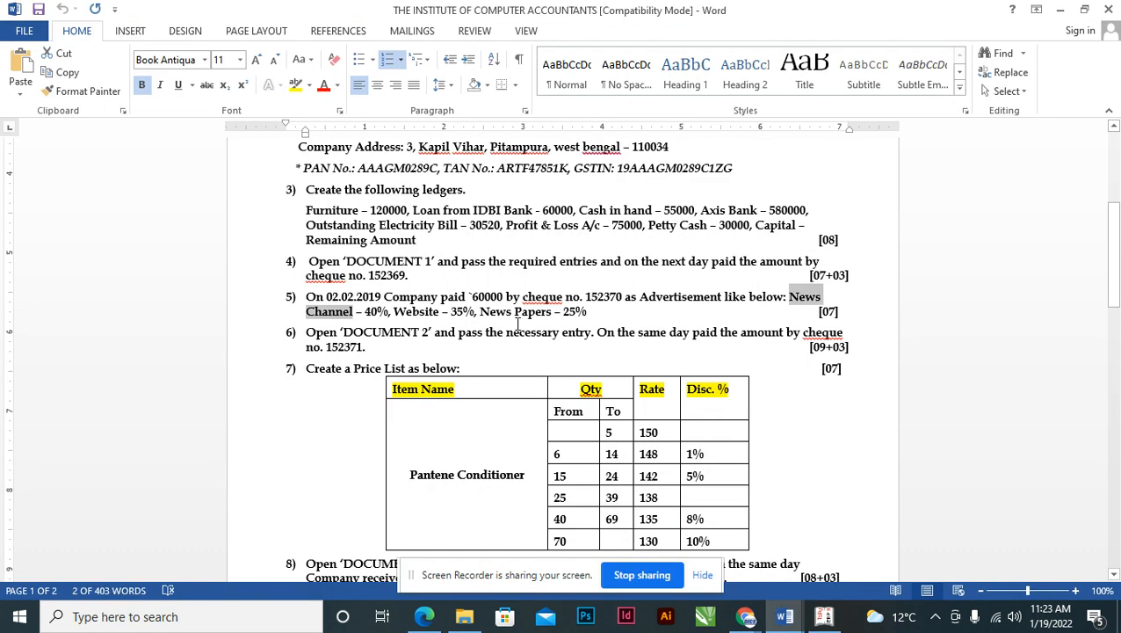
key("alt+Tab")
- Allocate 40% to News Channel in the ADVERTISEMENT class
type("40")
key("Return")
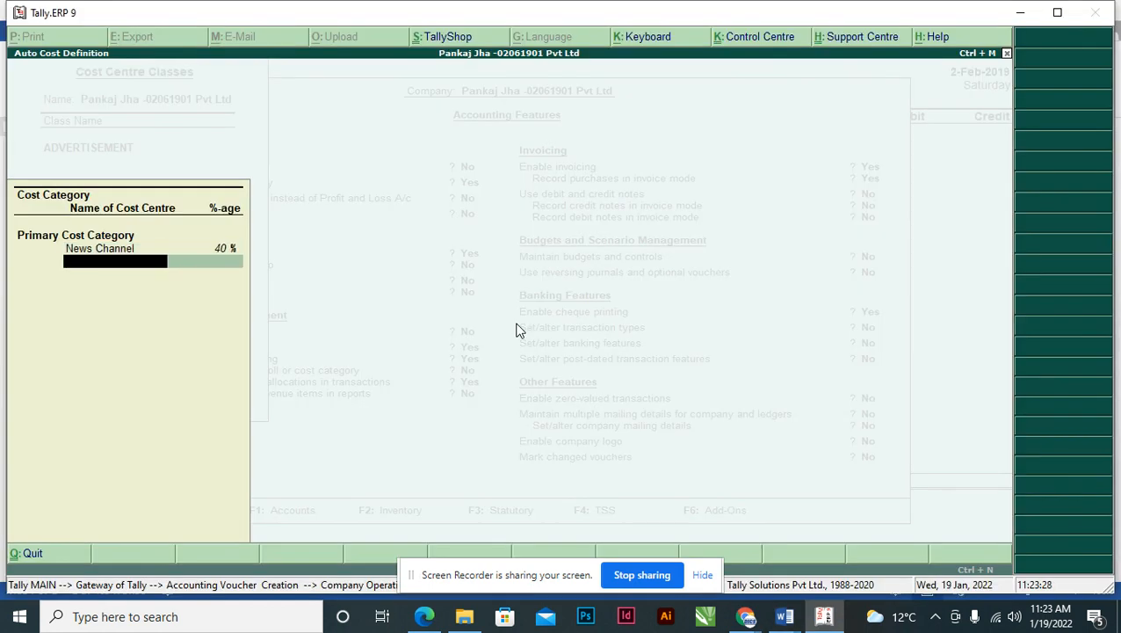
key("alt+Tab")
key("alt+Tab")
key("Up")
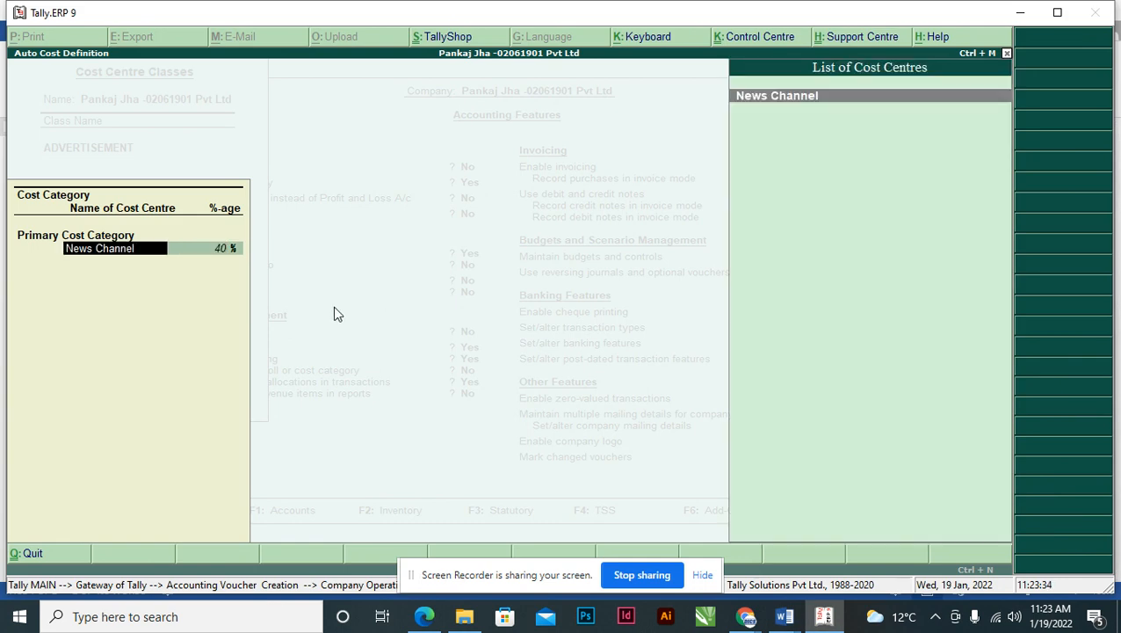
key("ctrl+a")
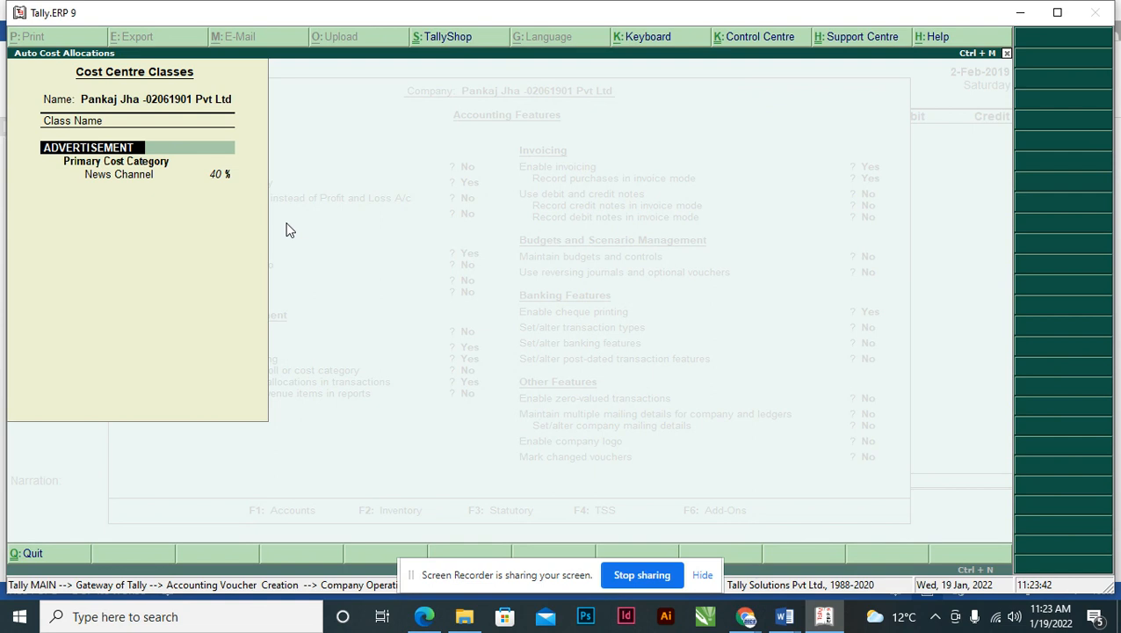
key("Return")
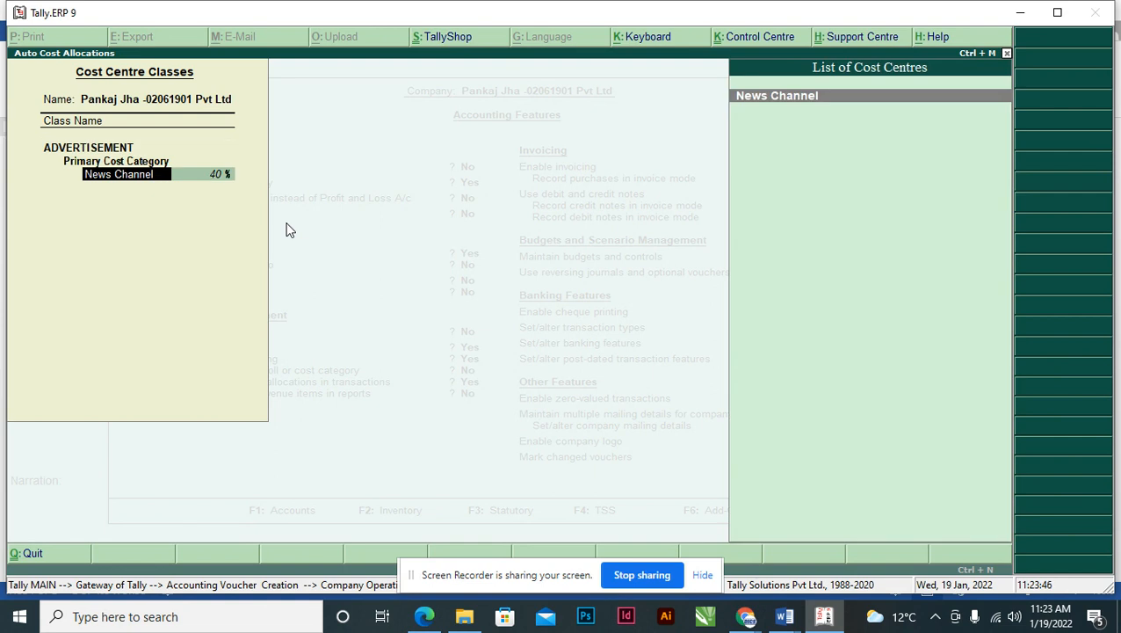
- Create an ADVERTISEMENT cost centre as News Channel's parent, keeping News Channel at 40%
key("ctrl+Return")
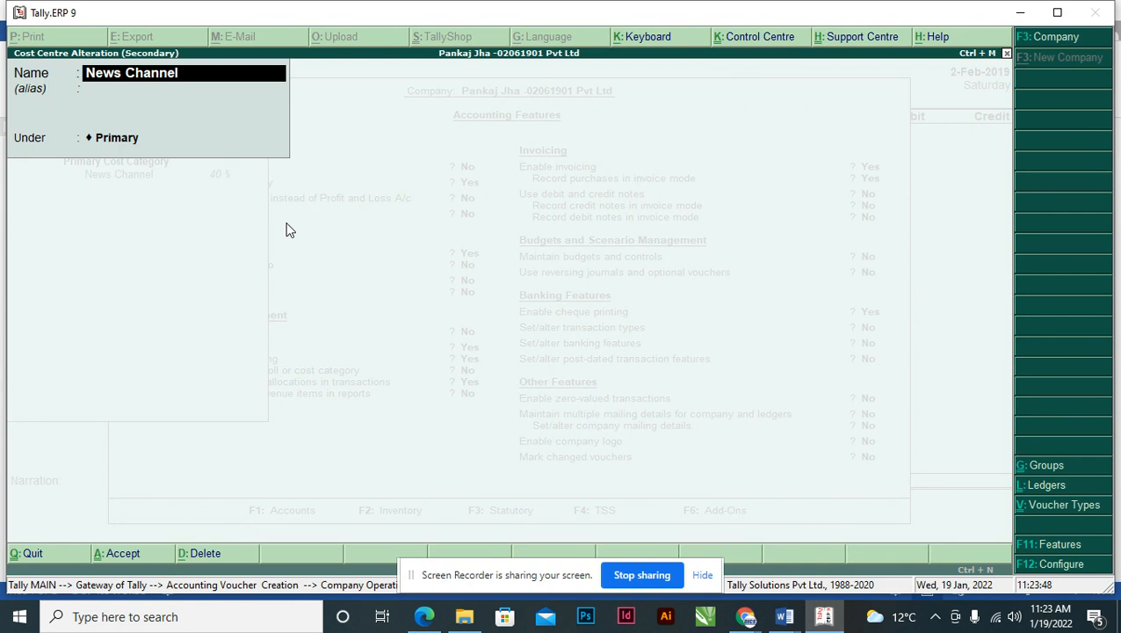
key("Return")
key("Return")
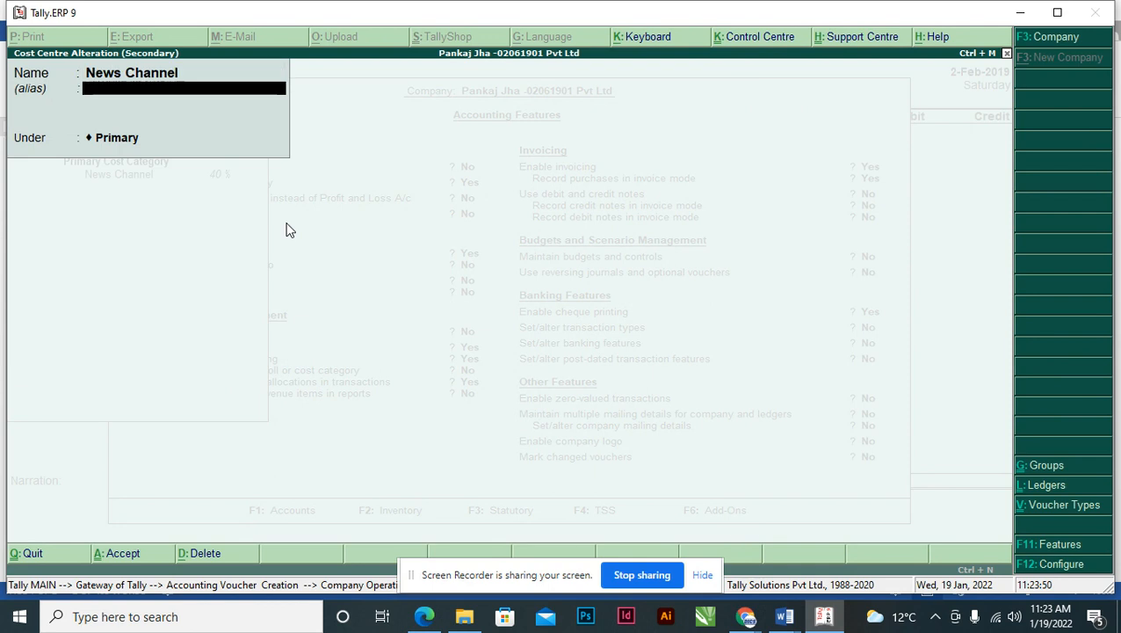
key("Return")
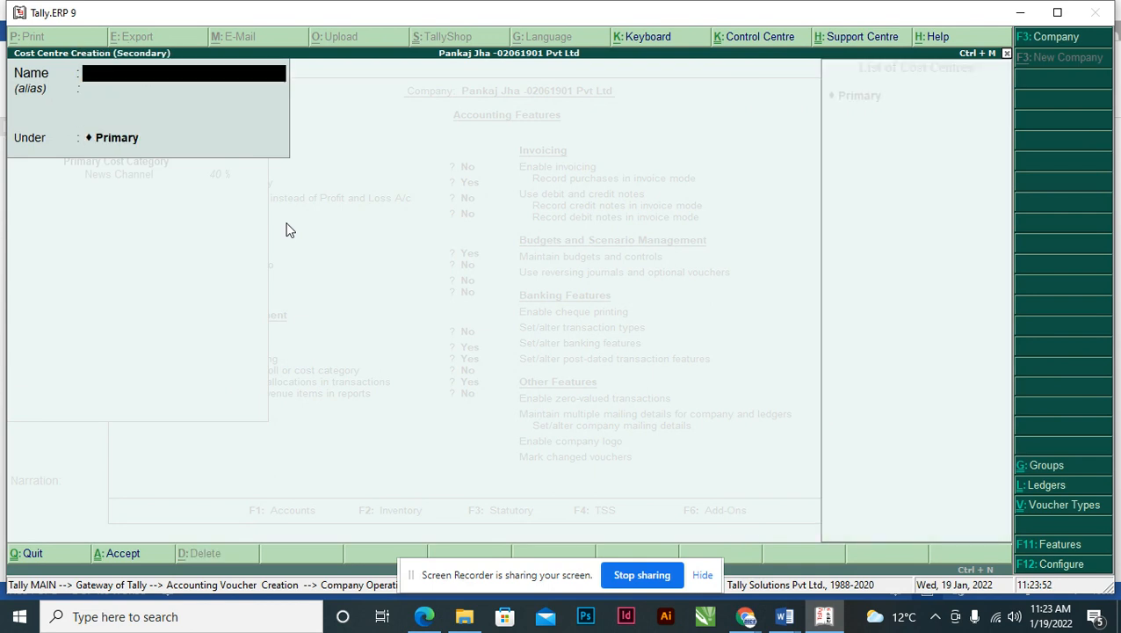
type("ADVERTISEMENT")
key("Return")
key("Return")
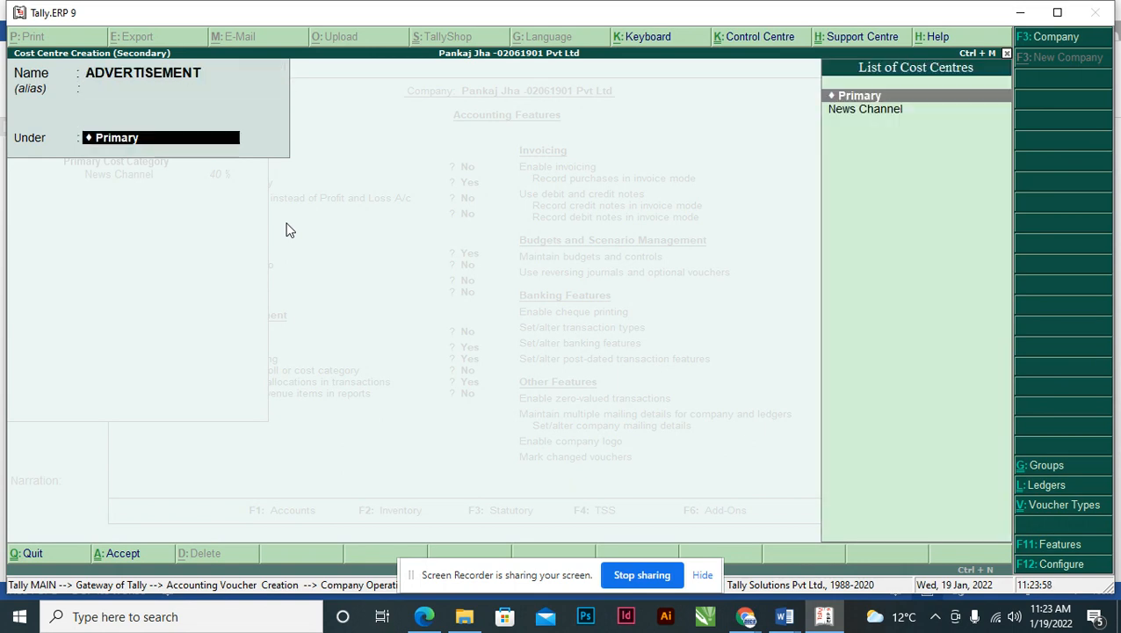
key("Return")
key("Return")
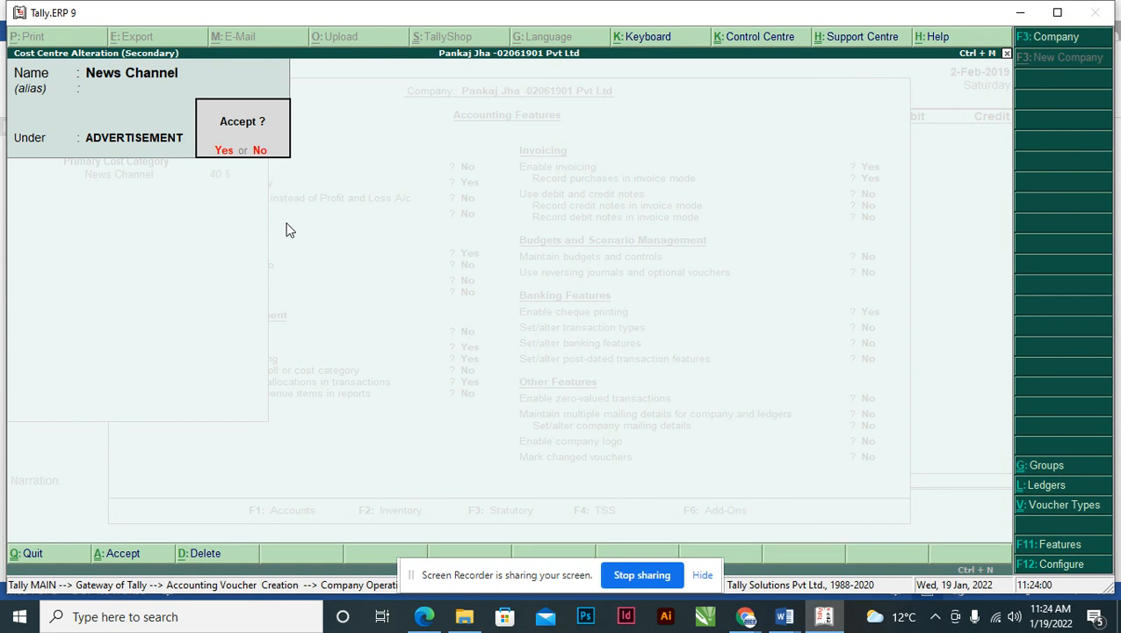
key("Return")
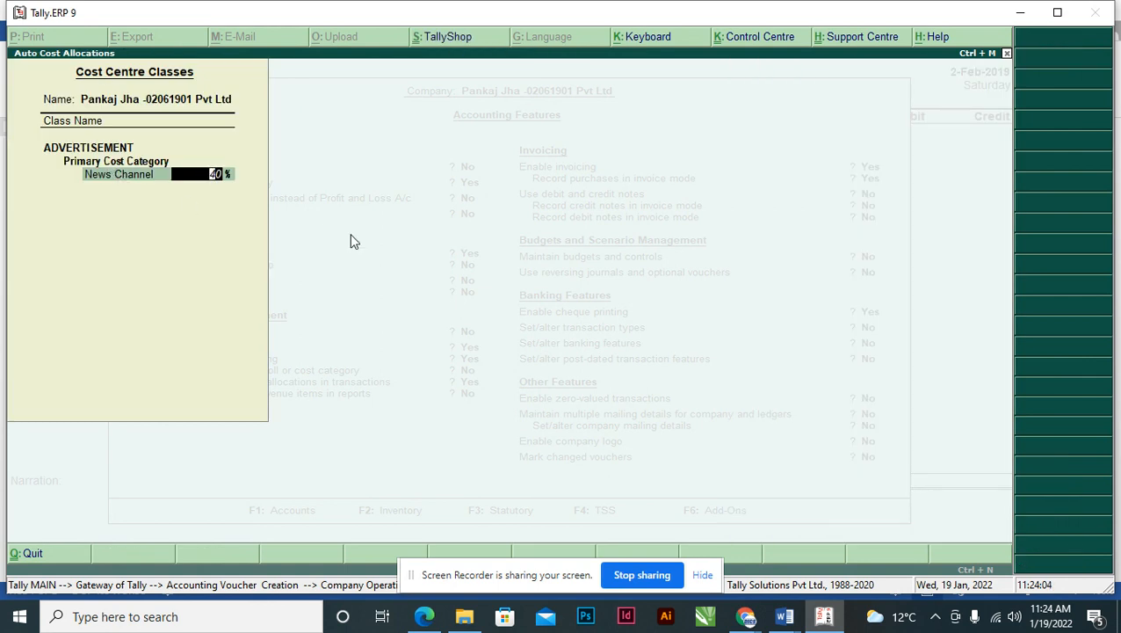
key("Return")
key("alt+Tab")
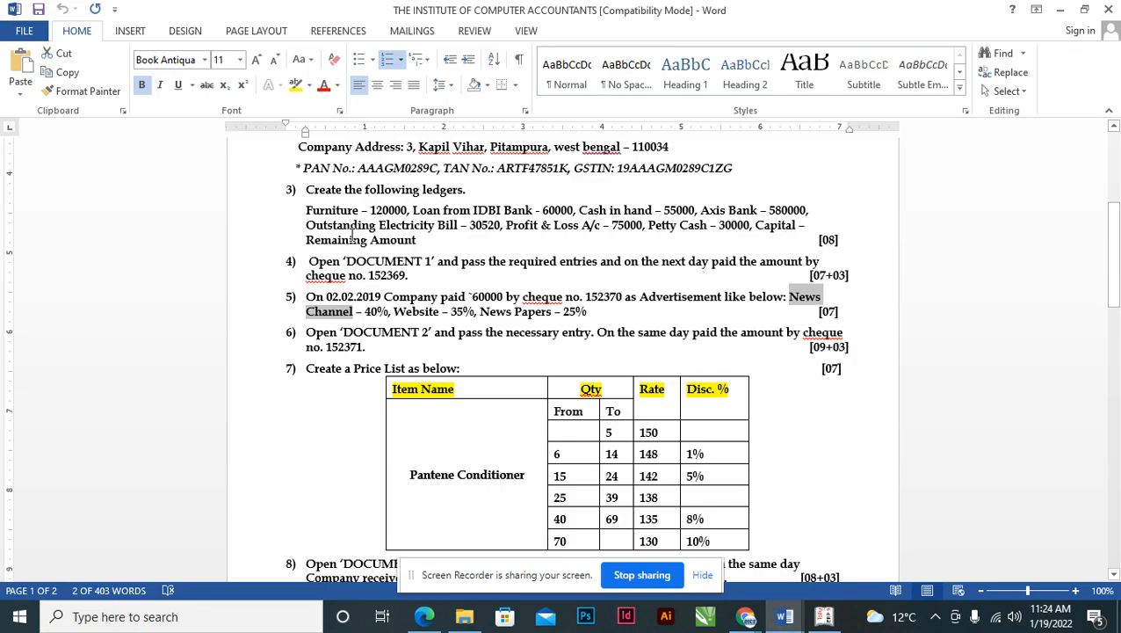
- Add a WEBSITE cost centre under ADVERTISEMENT with a 35% allocation
left_click(393, 312)
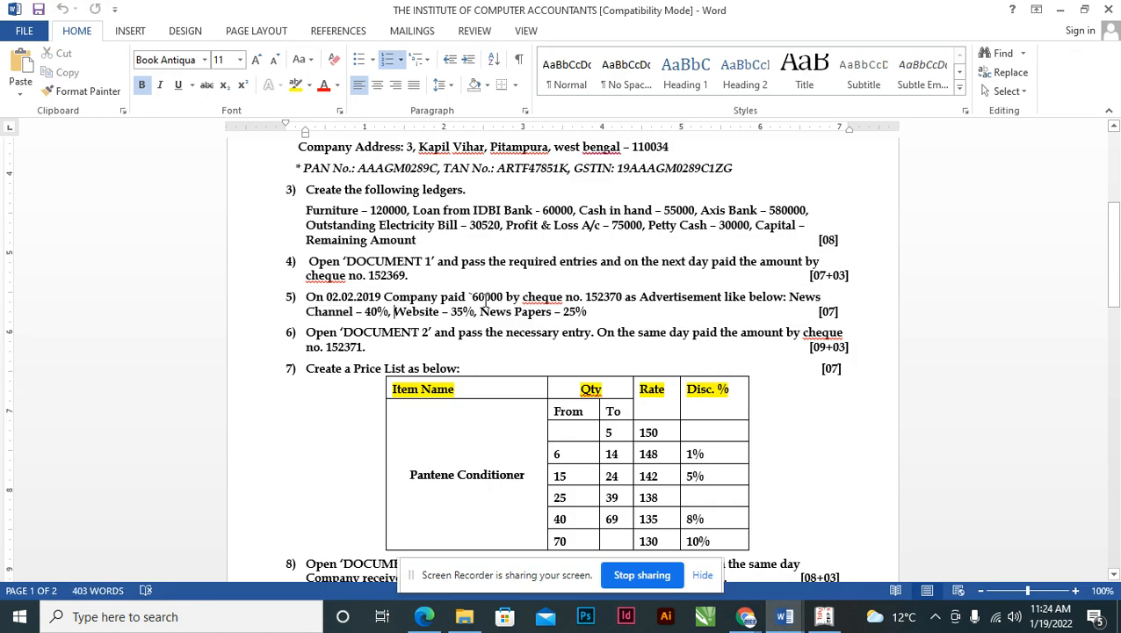
key("shift+Right")
key("shift+Right")
key("shift+Right")
key("shift+Right")
key("shift+Right")
key("shift+Right")
key("shift+Right")
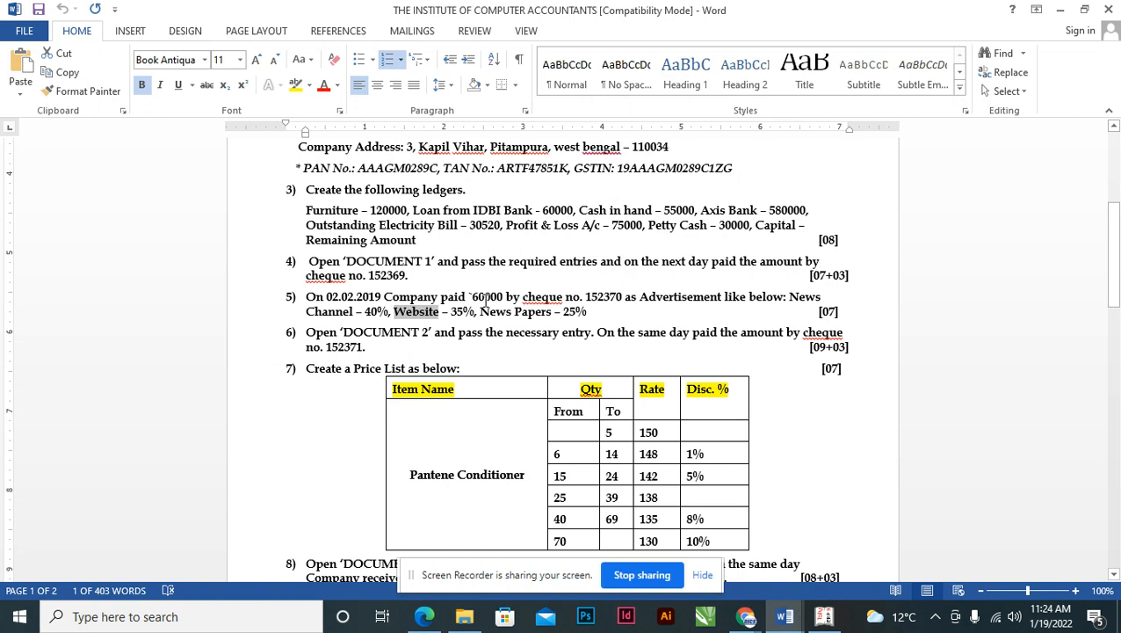
key("alt+Tab")
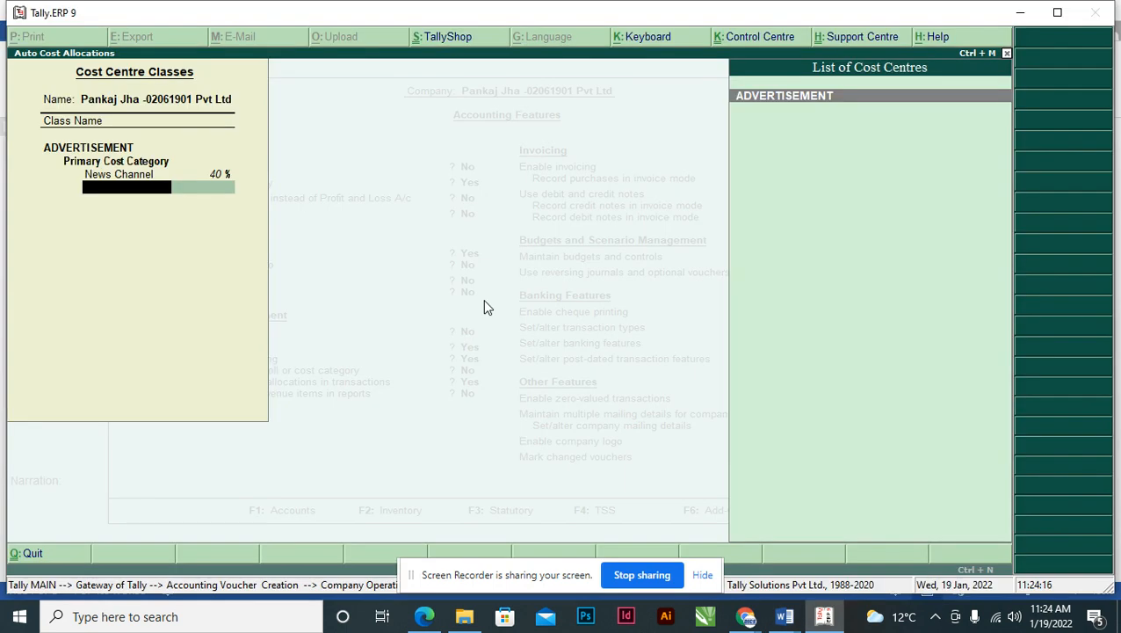
key("alt+c")
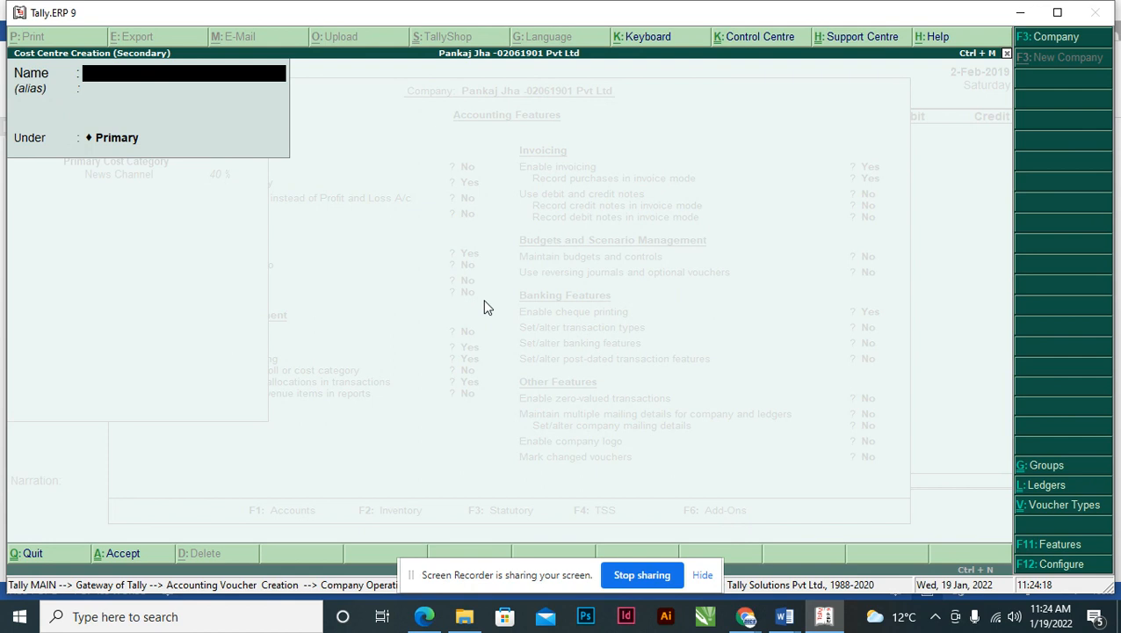
type("WEBSITE")
key("Return")
key("Return")
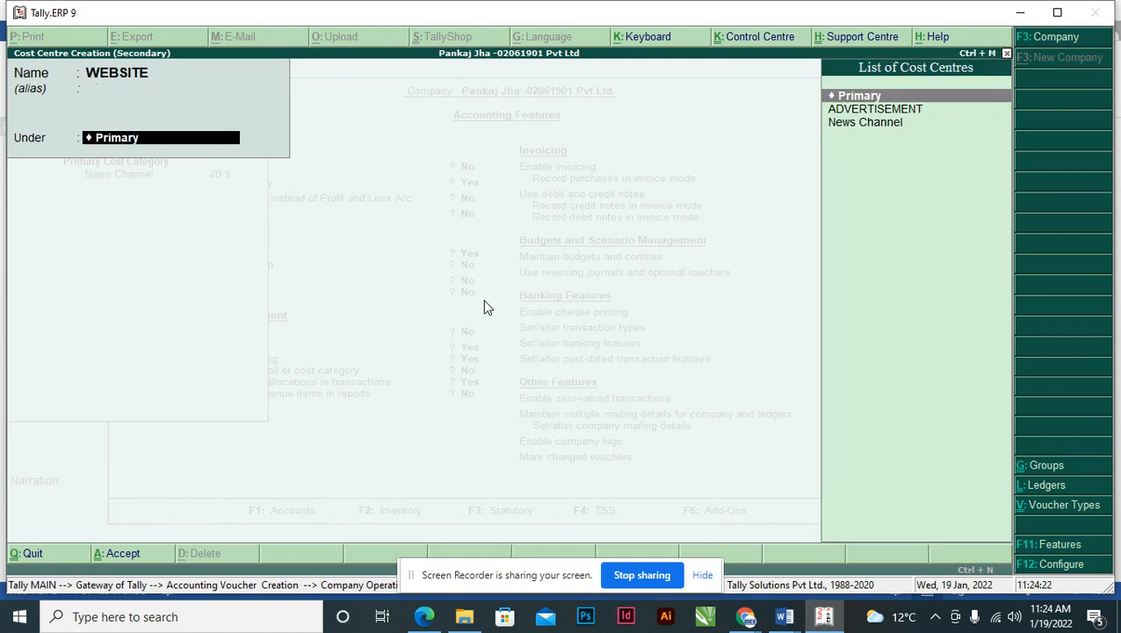
key("Down")
key("Return")
key("Return")
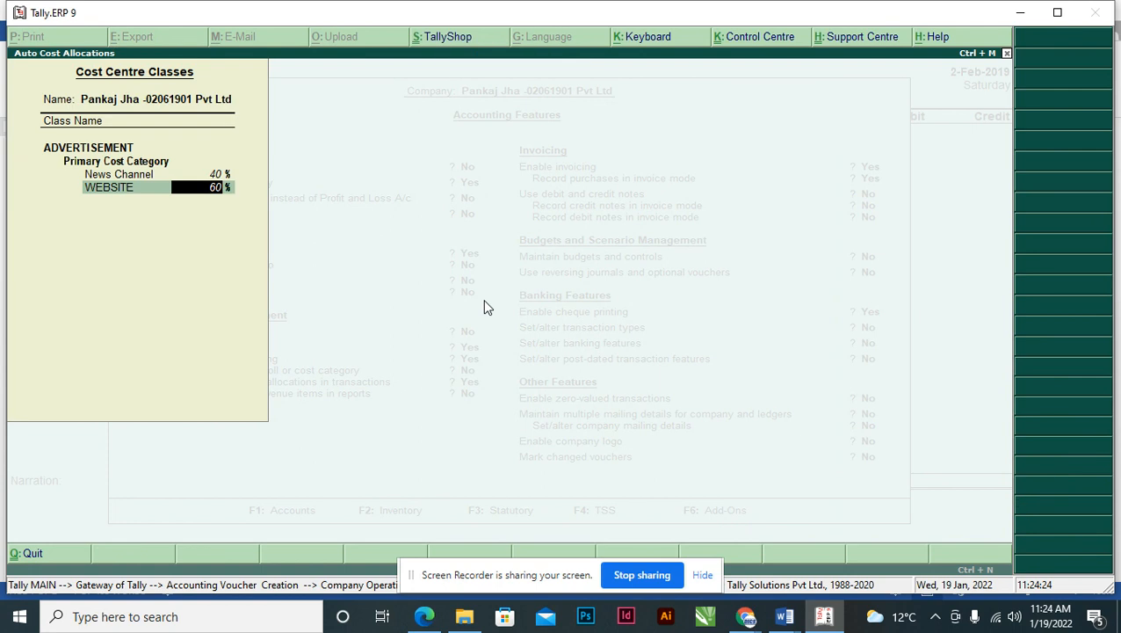
key("alt+Tab")
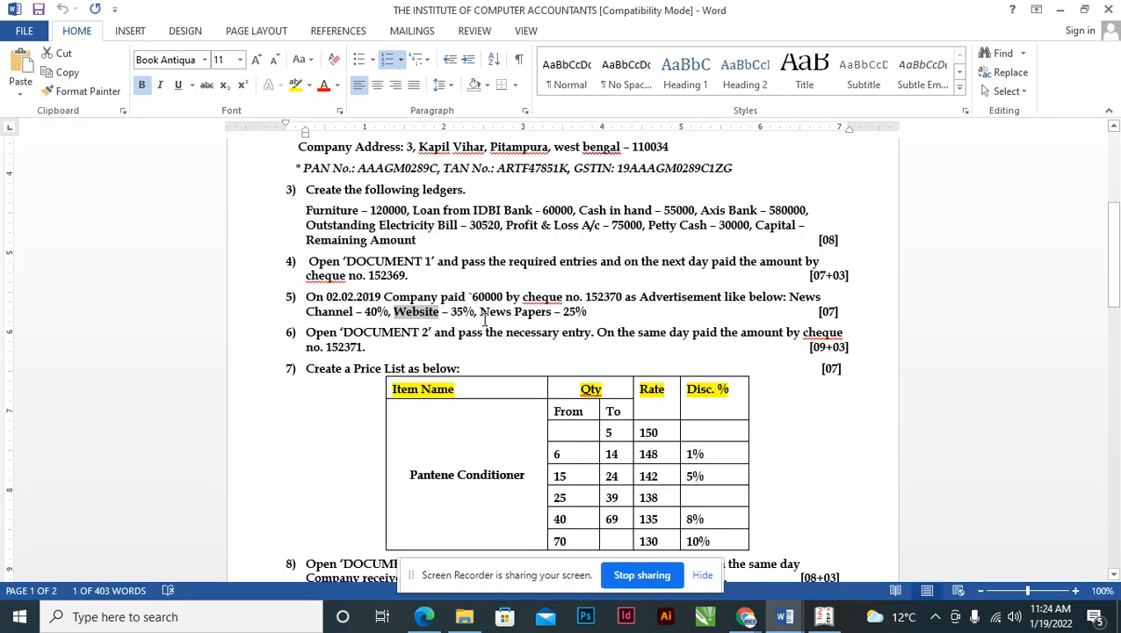
key("alt+Tab")
type("35")
key("Return")
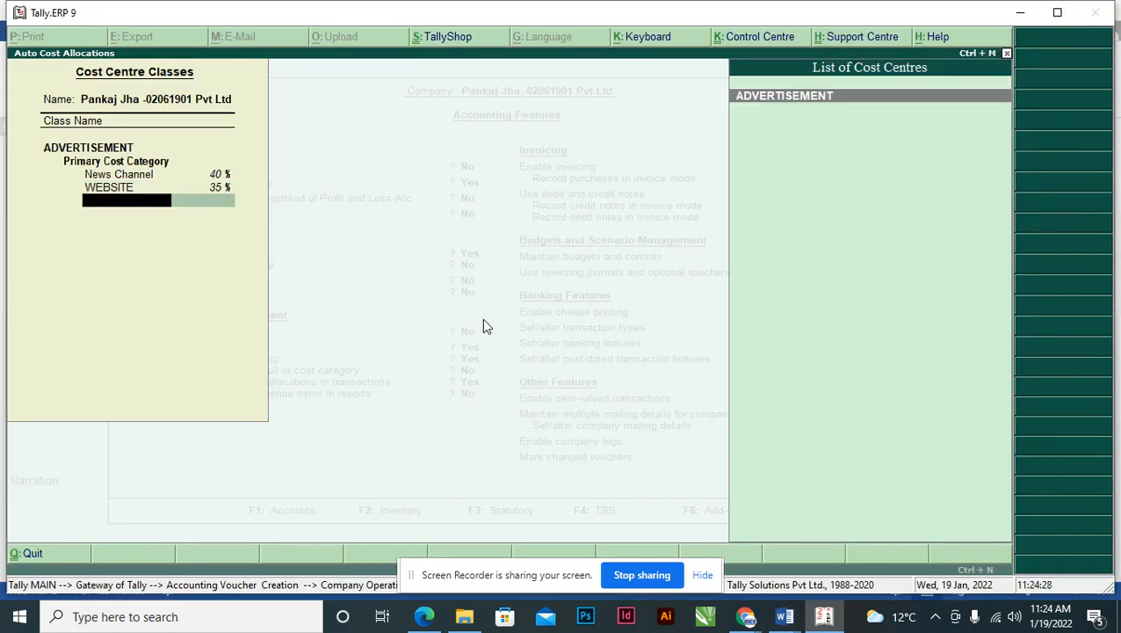
- Add a NEWS PAPER cost centre under ADVERTISEMENT at 25% and finish the class
key("alt+Tab")
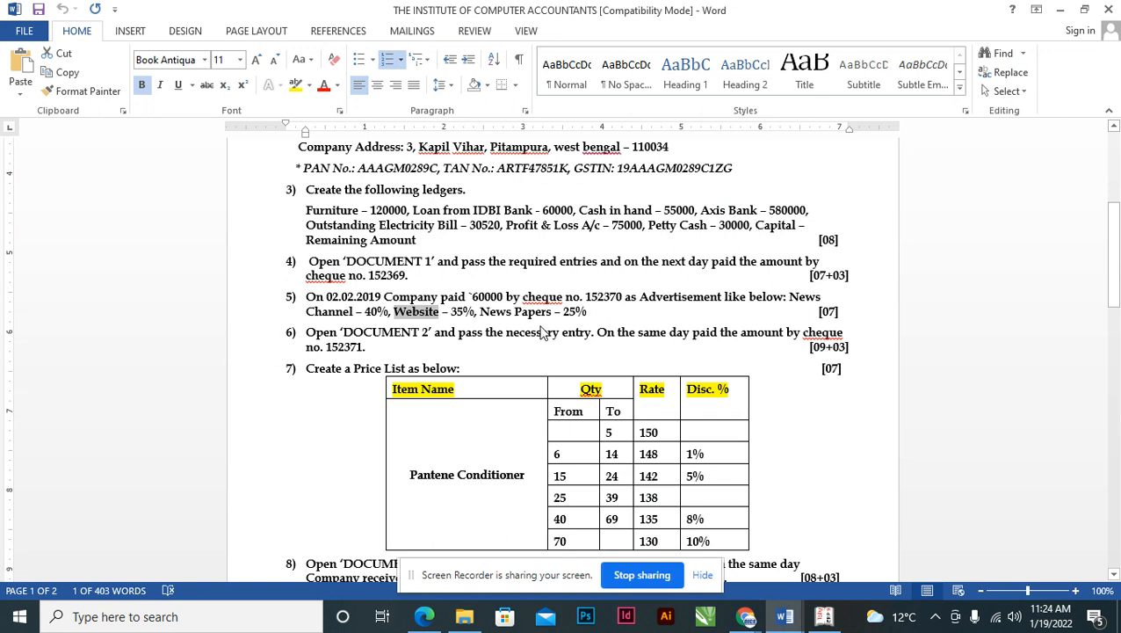
key("alt+Tab")
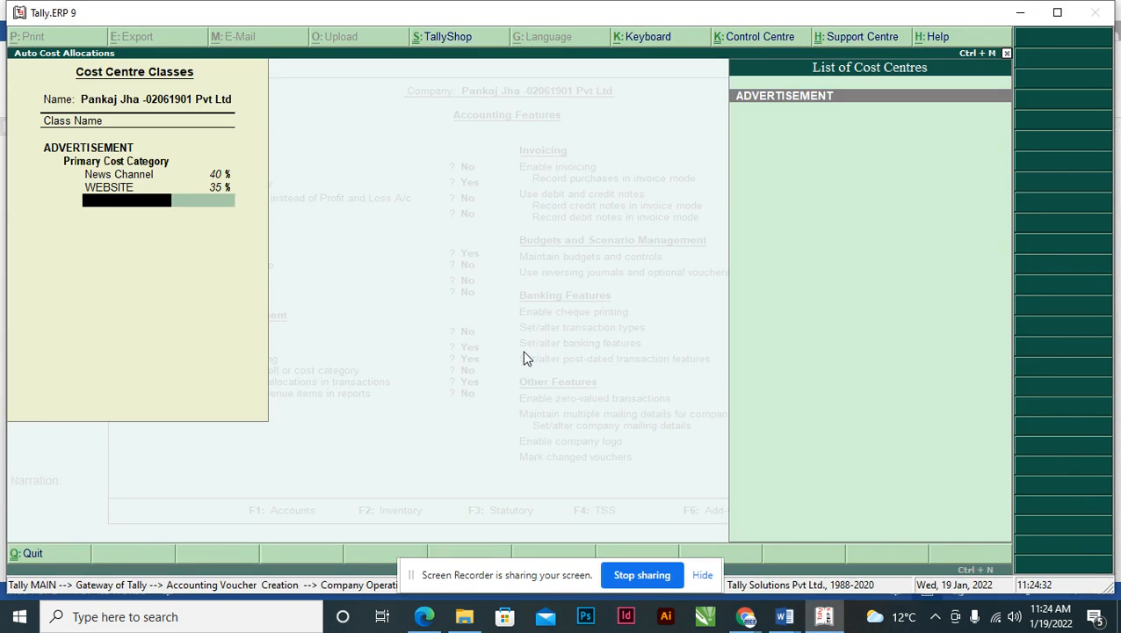
key("alt+c")
type("NEWS PAPER")
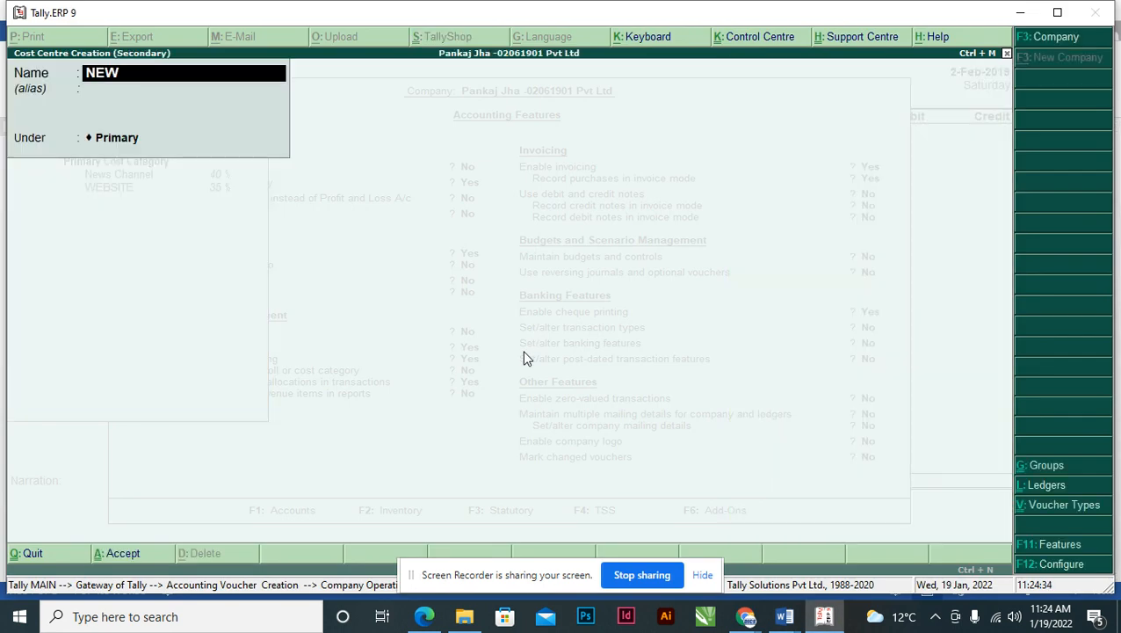
key("Return")
key("Return")
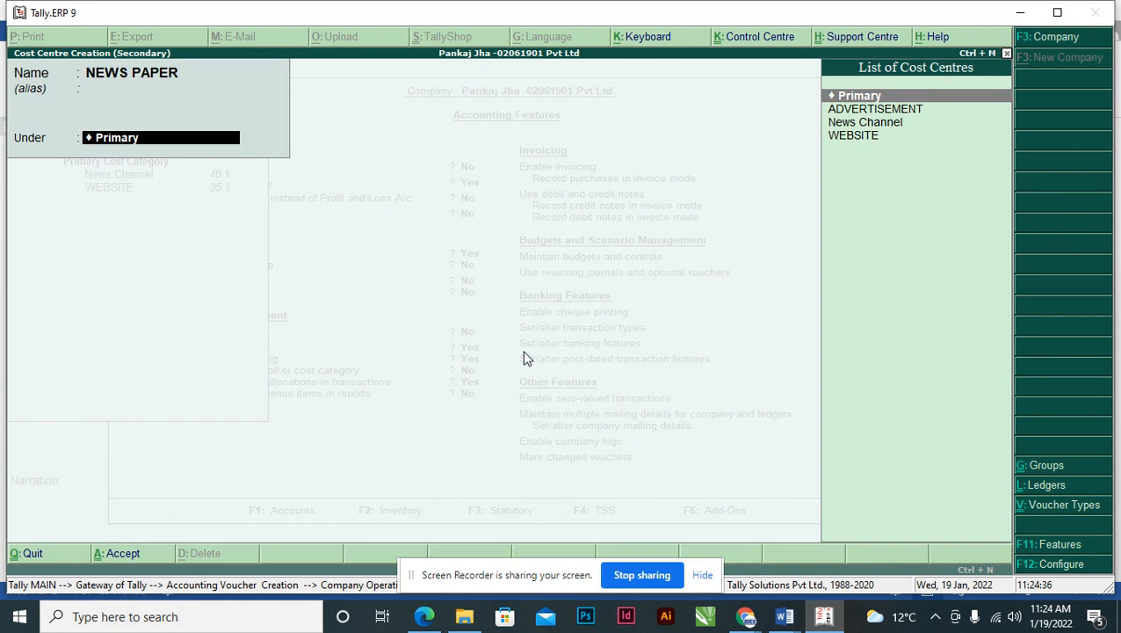
key("Down")
key("Return")
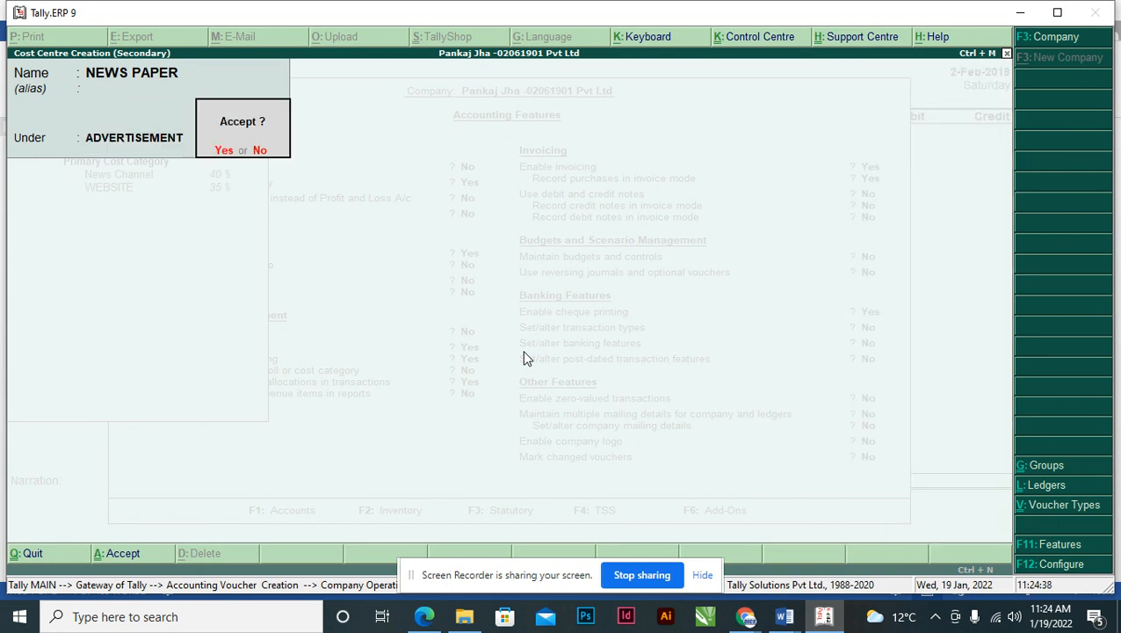
key("Return")
key("alt+Tab")
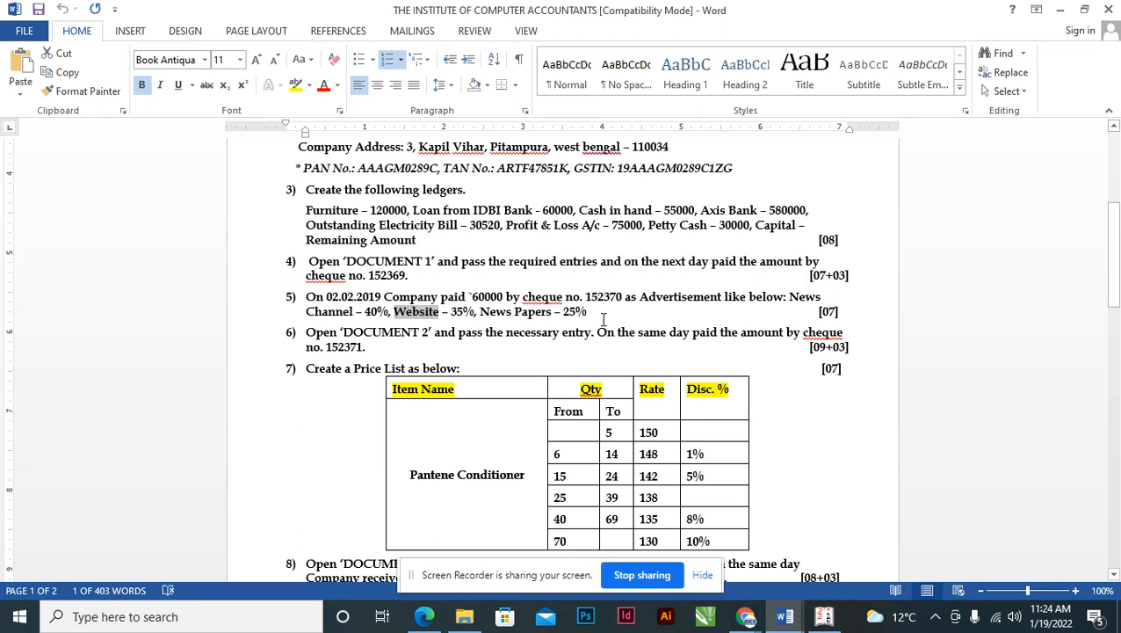
key("alt+Tab")
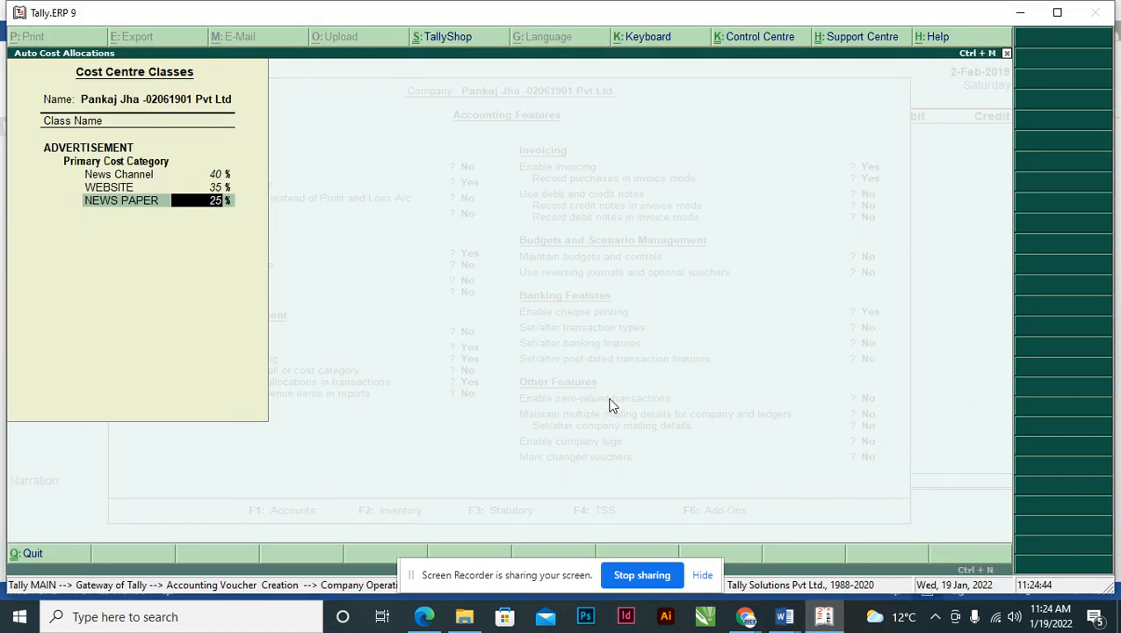
key("Return")
key("Return")
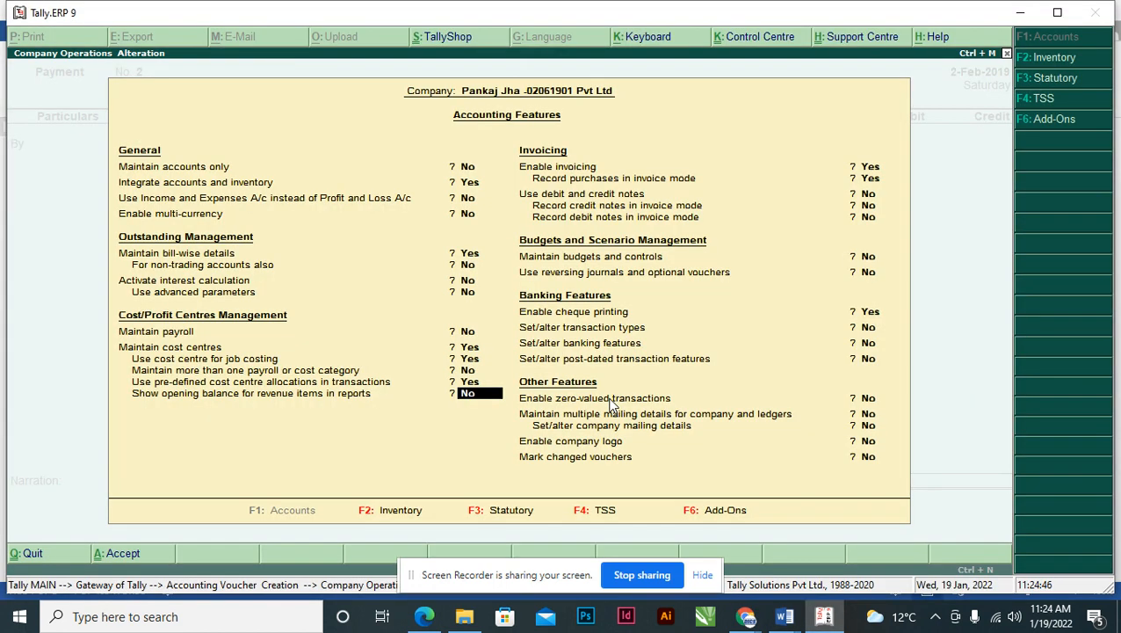
- Return to Payment voucher No. 2 and choose ADVERTISEMENT as its cost centre class
key("ctrl+a")
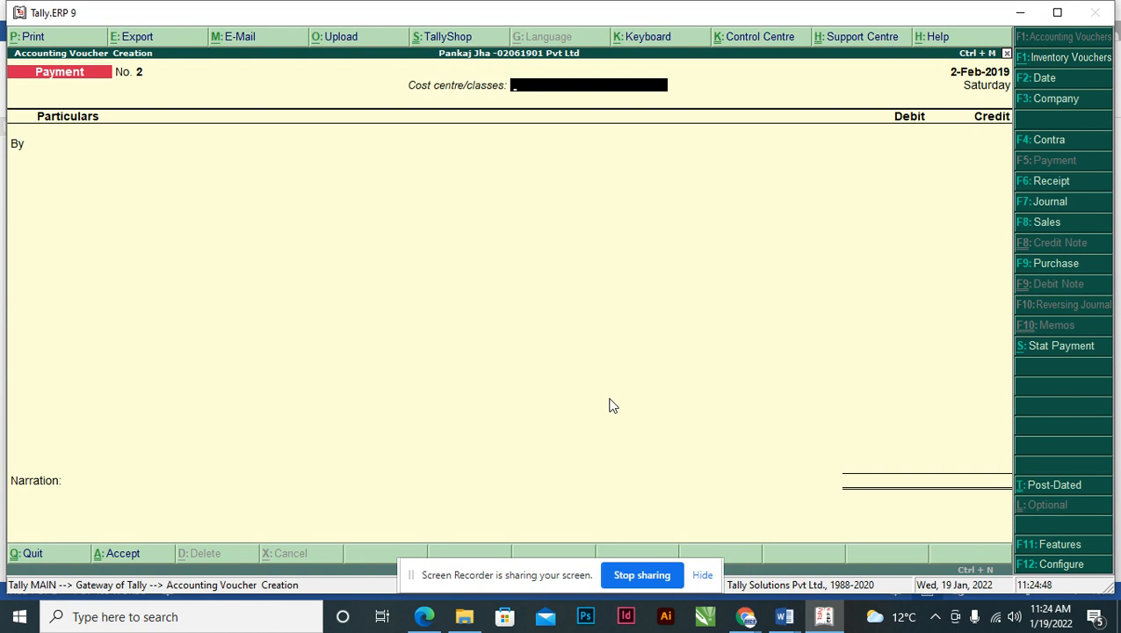
key("alt+Tab")
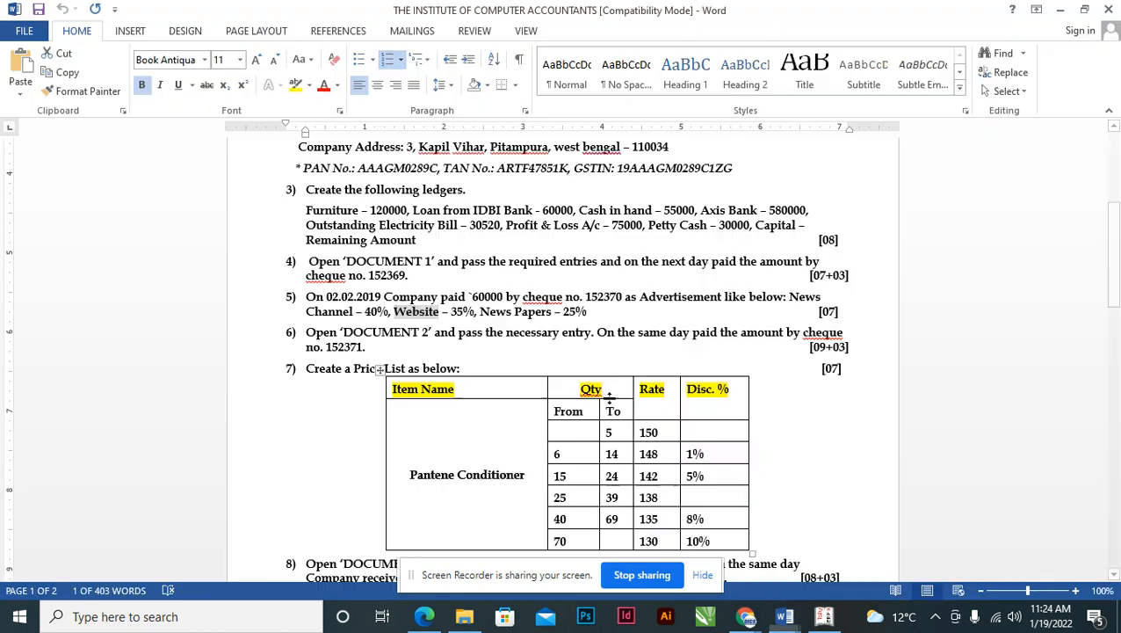
key("alt+Tab")
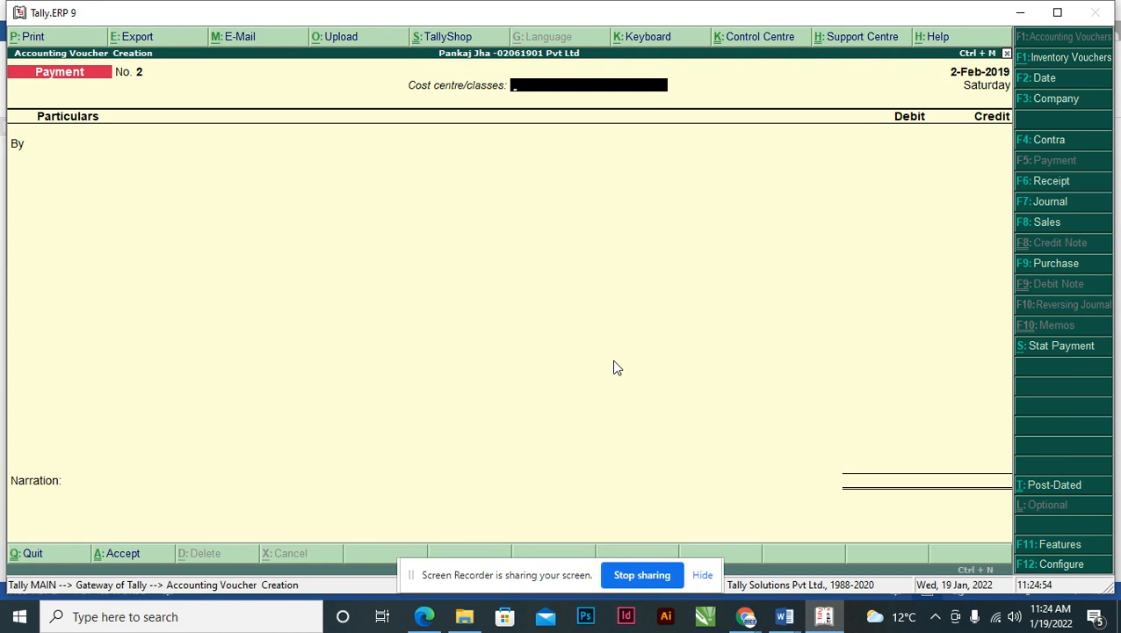
type("A")
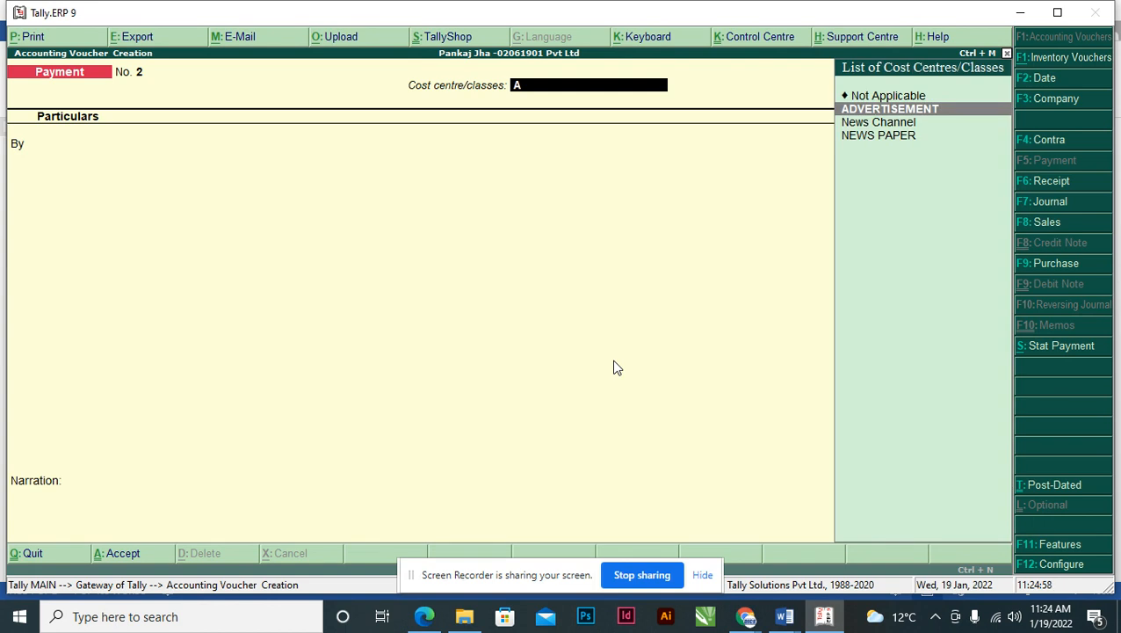
key("Return")
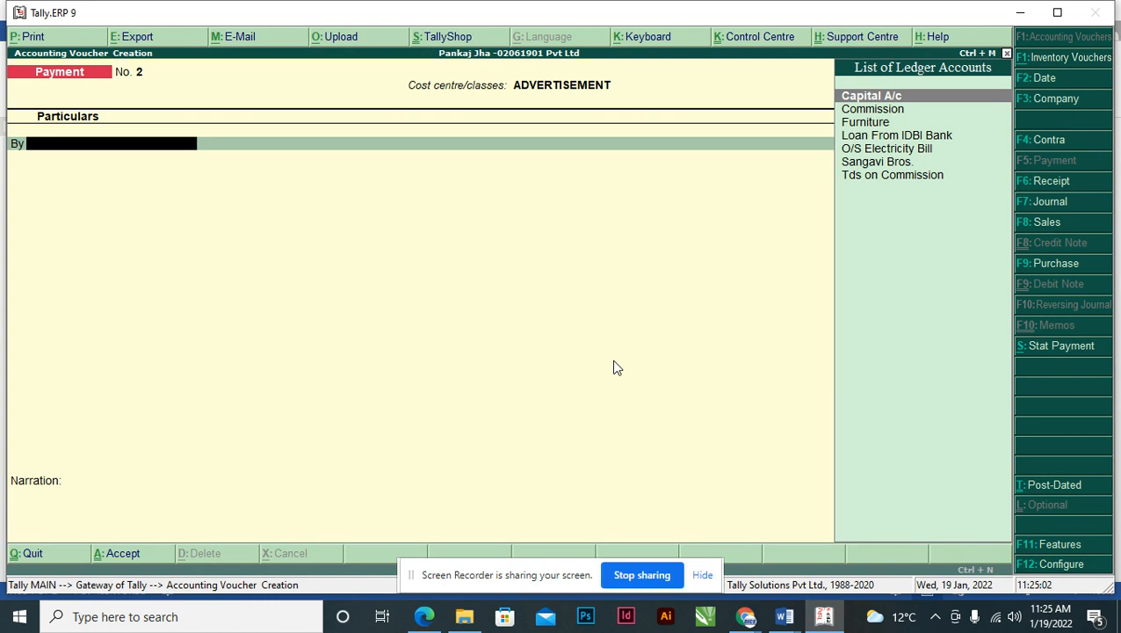
- Create the ADVERTISEMENT EXP ledger under Indirect Expenses with cost centres applicable, then check the amount in Word
key("alt+c")
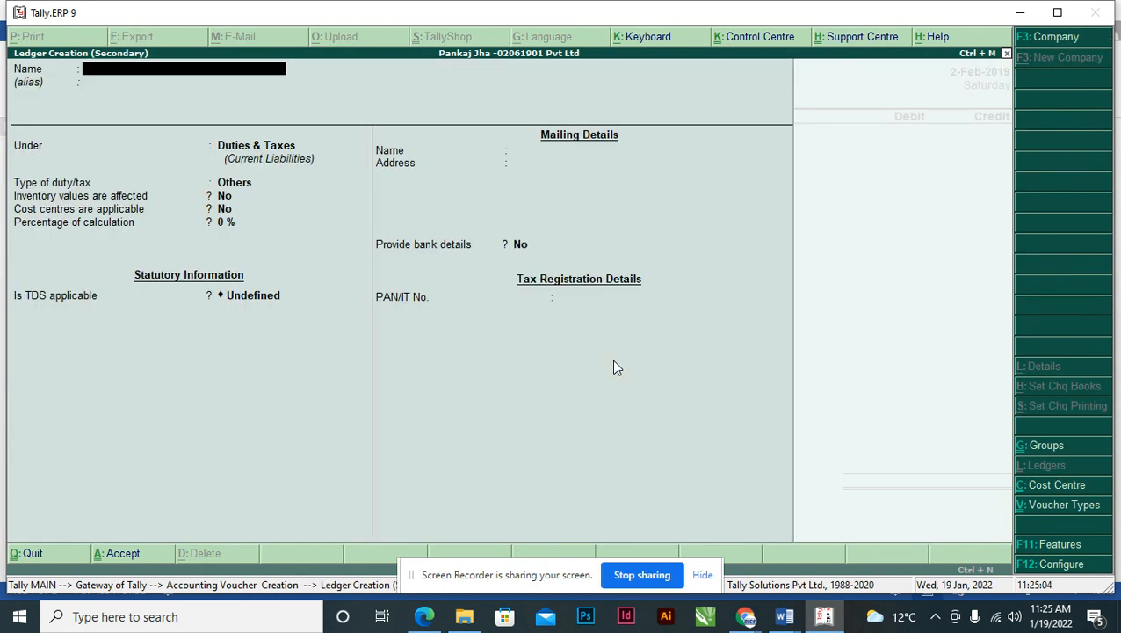
type("ADVERTISEMENT EXP")
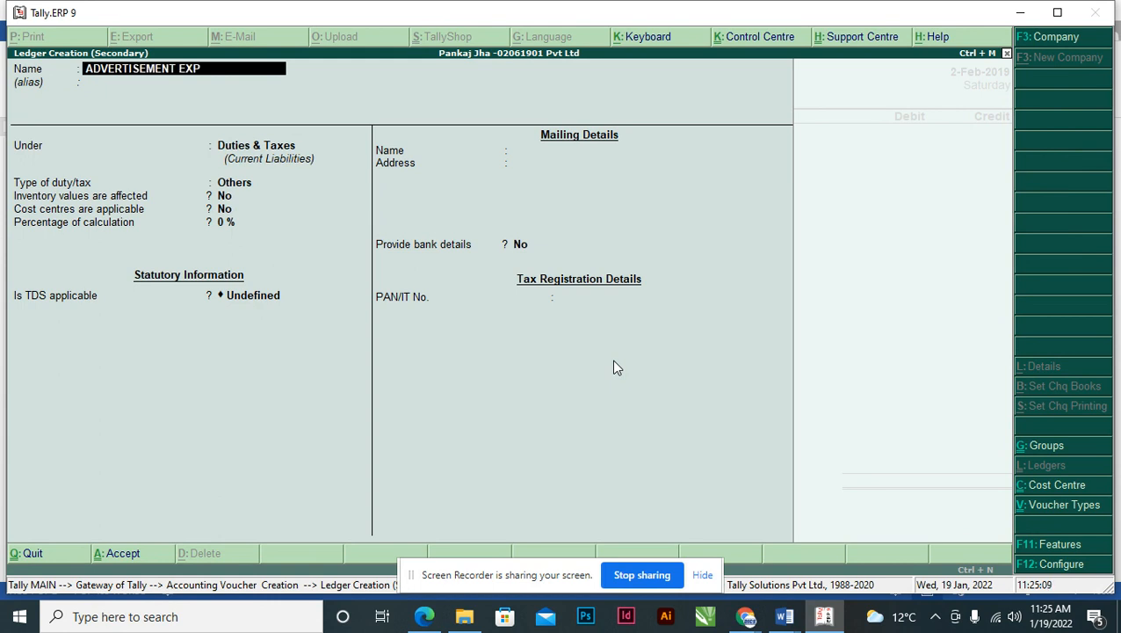
key("Return")
key("Return")
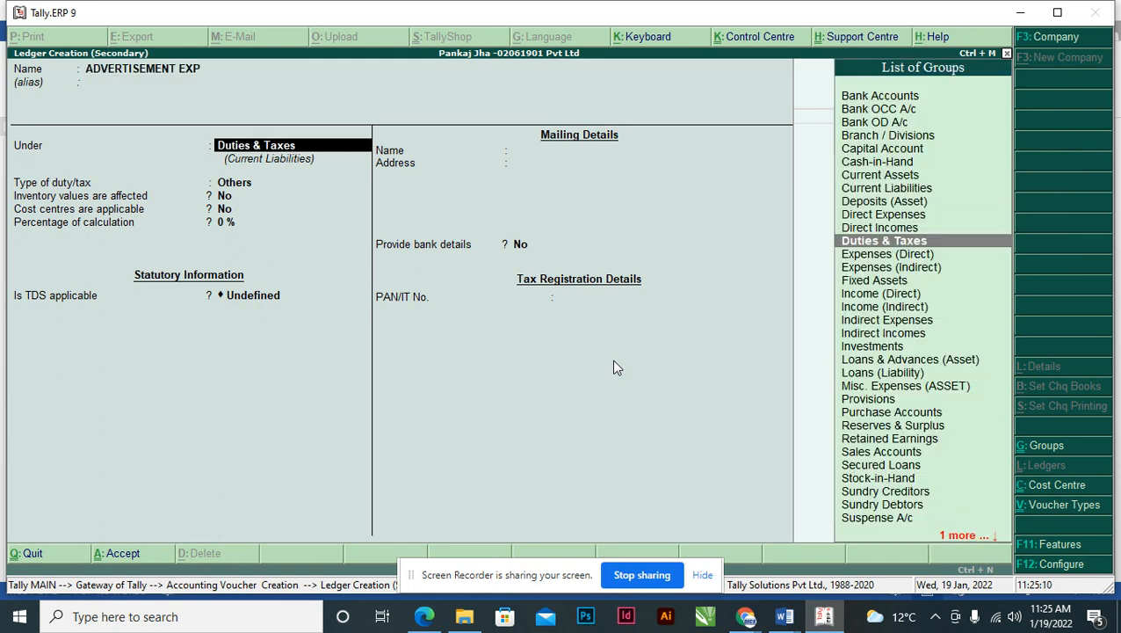
type("INDI")
key("Down")
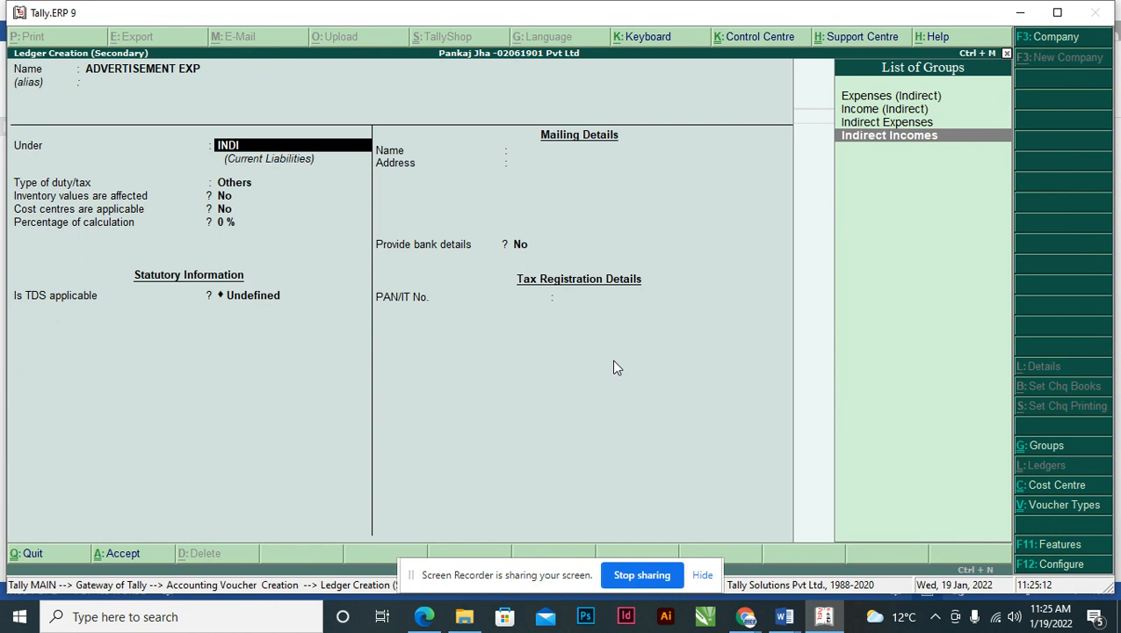
key("Up")
key("Return")
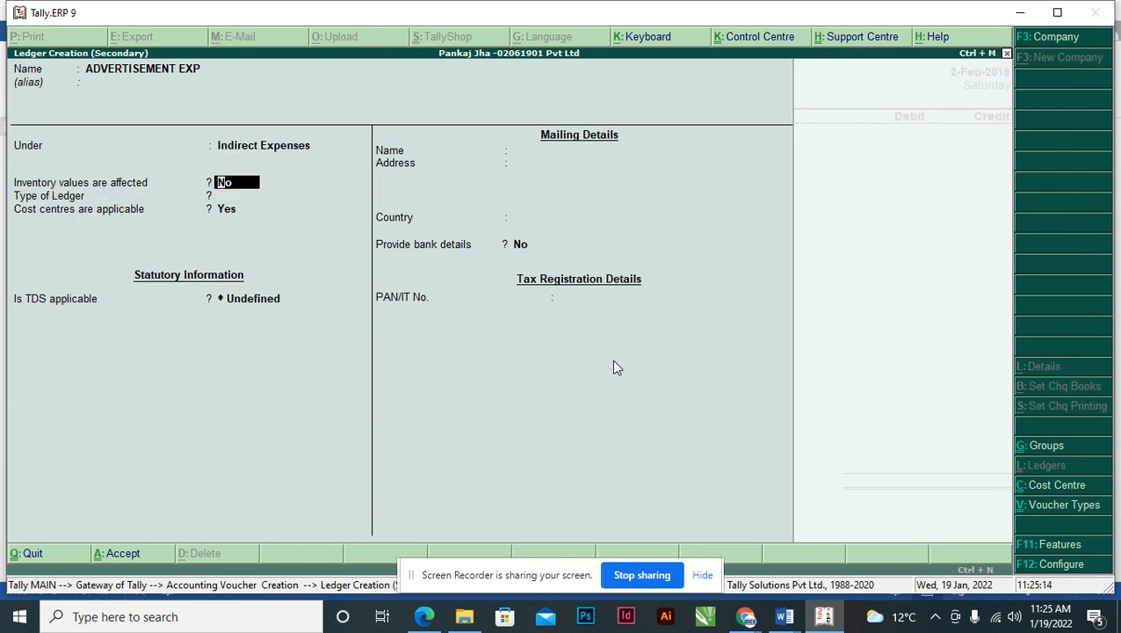
key("Return")
key("Return")
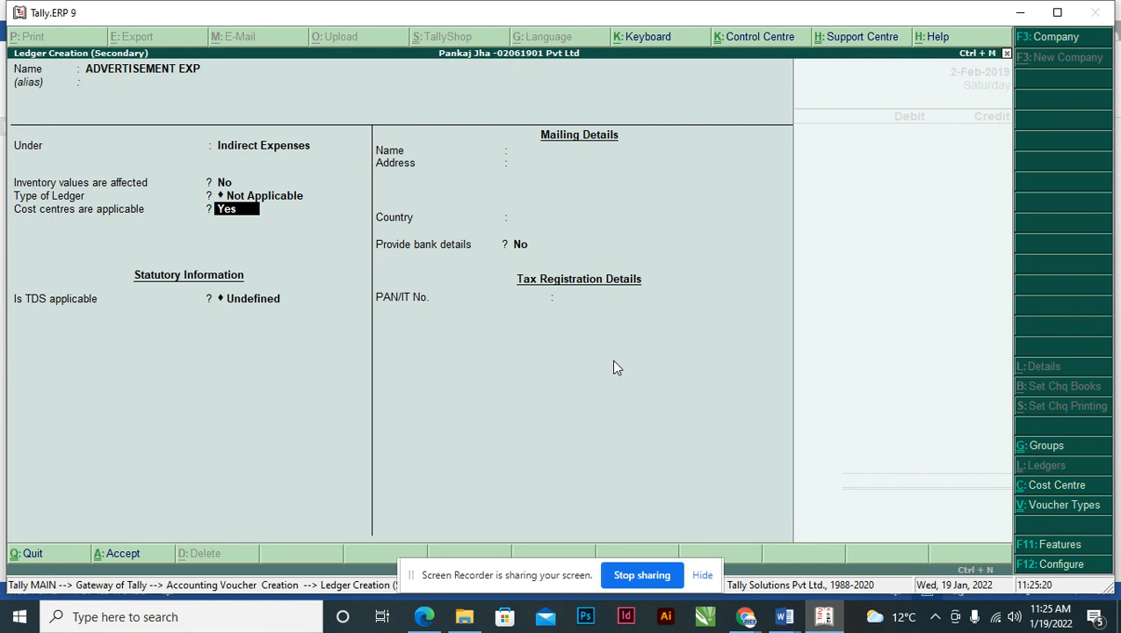
key("Return")
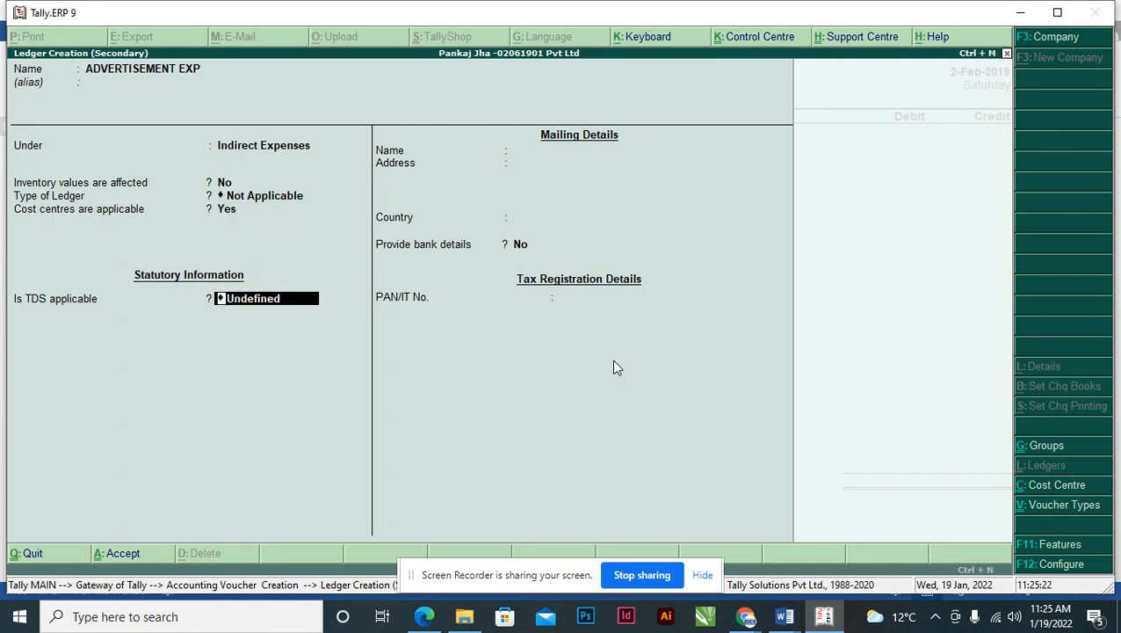
key("ctrl+a")
key("alt+Tab")
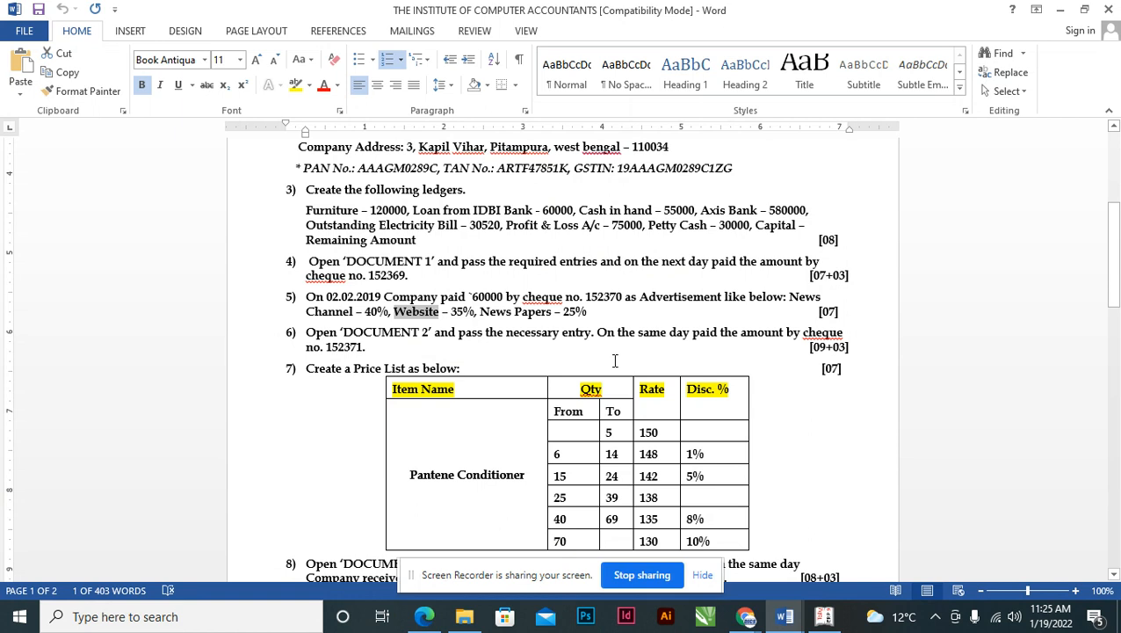
key("alt+Tab")
- Enter the 60,000 ADVERTISEMENT EXP debit and look up cheque number 152370 in the assignment
type("60,0")
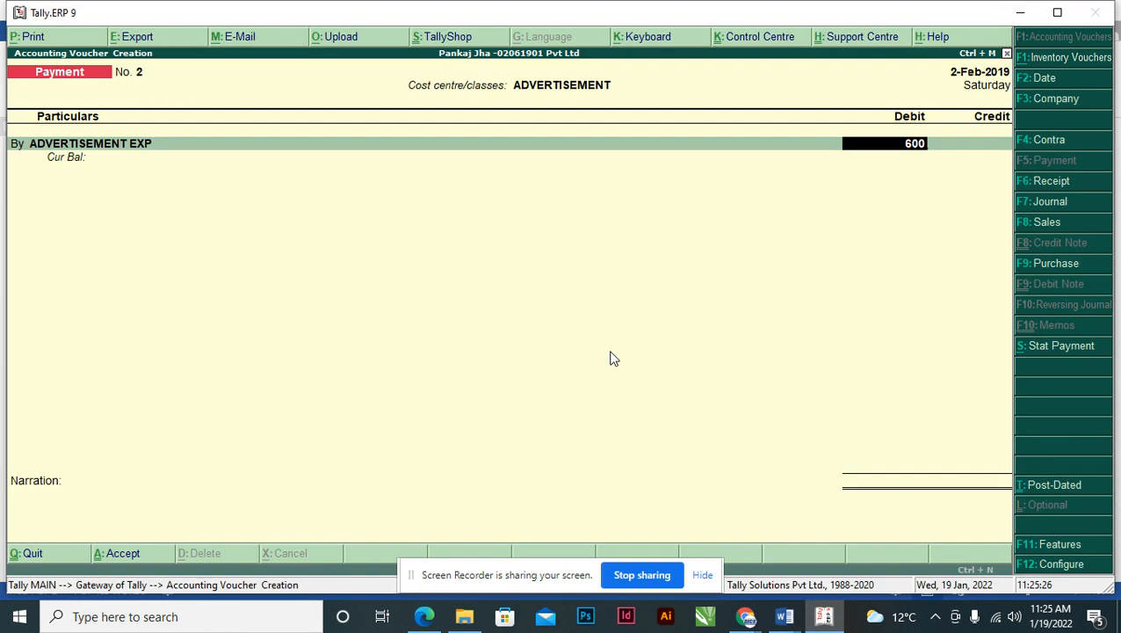
type("00")
key("Return")
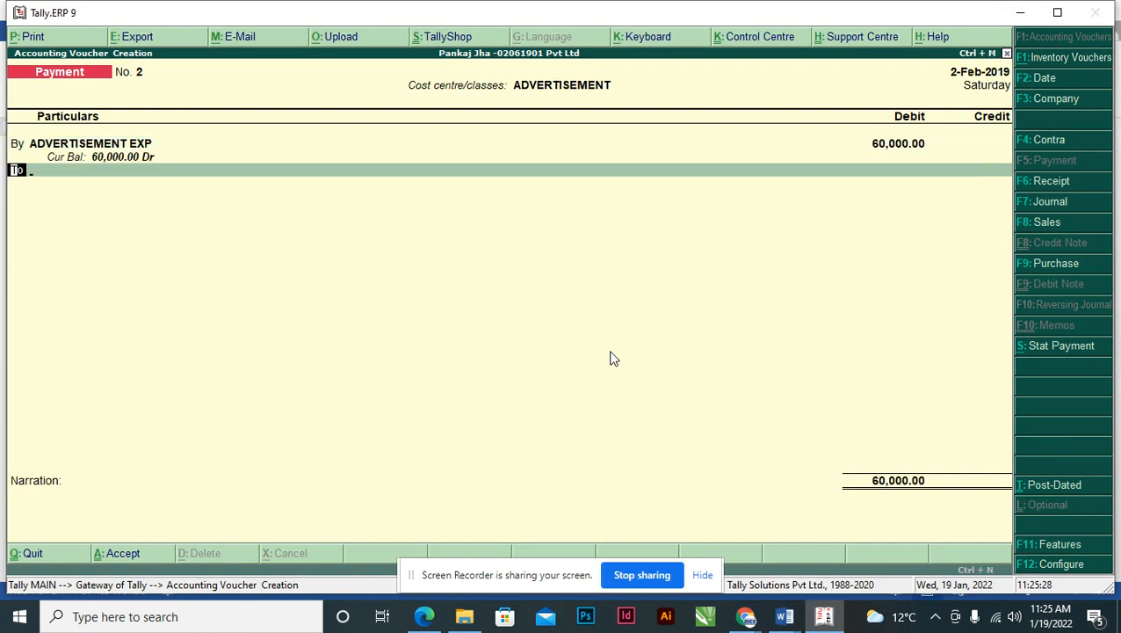
key("alt+Tab")
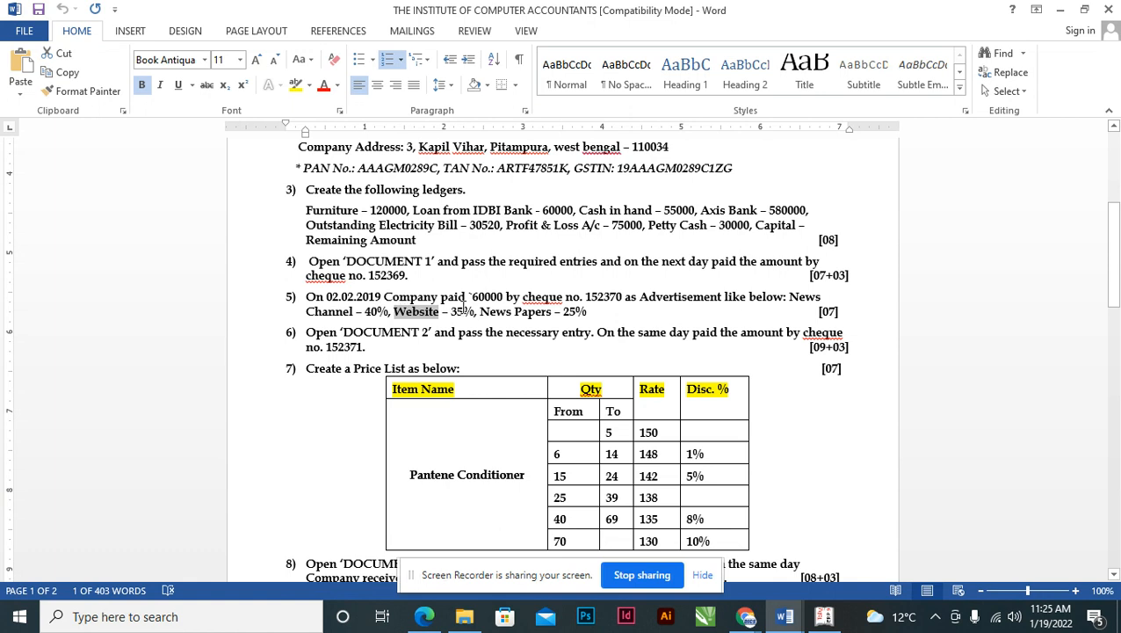
left_click(587, 297)
key("shift+Right")
key("shift+Right")
key("shift+Right")
key("shift+Right")
key("shift+Right")
key("shift+Right")
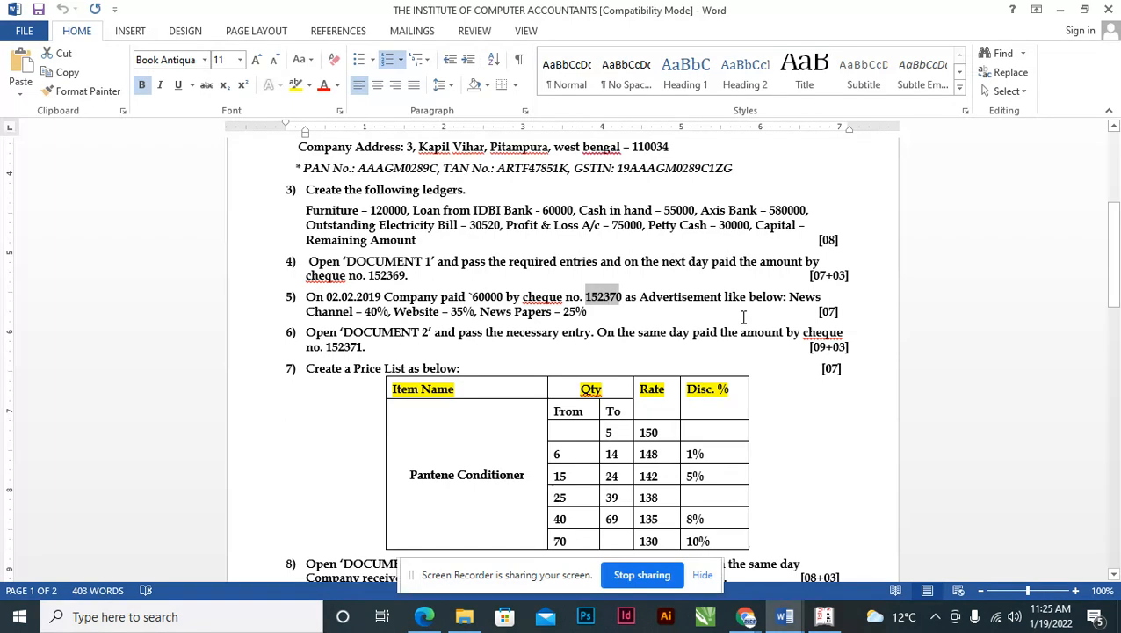
key("alt+Tab")
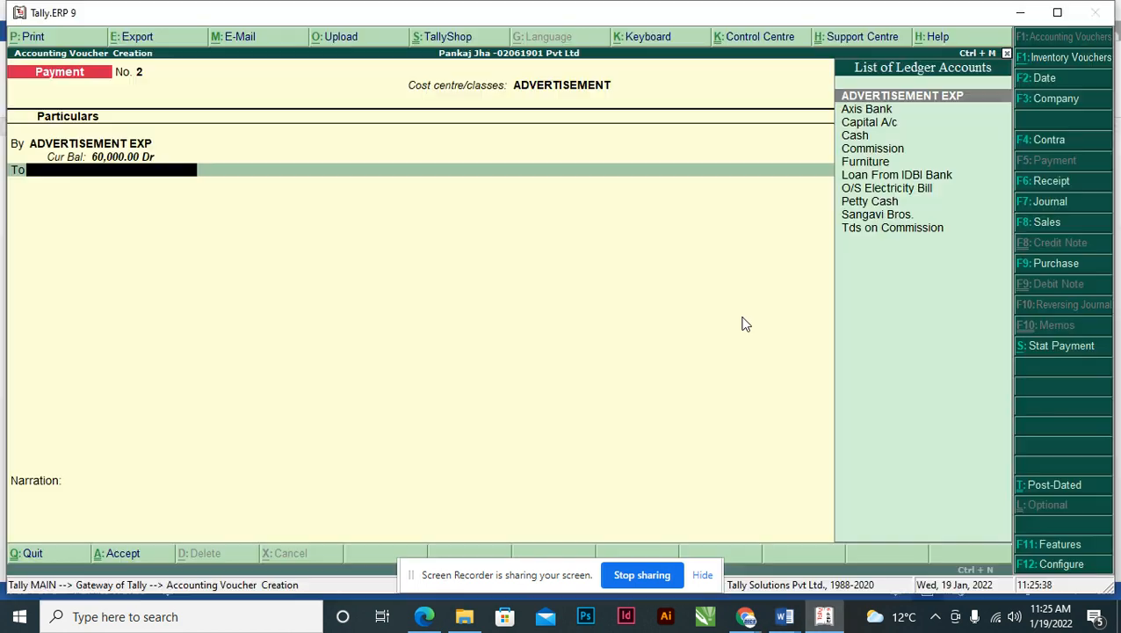
- Credit Axis Bank 60,000 by cheque 152370 and save Payment No. 2
type("AX")
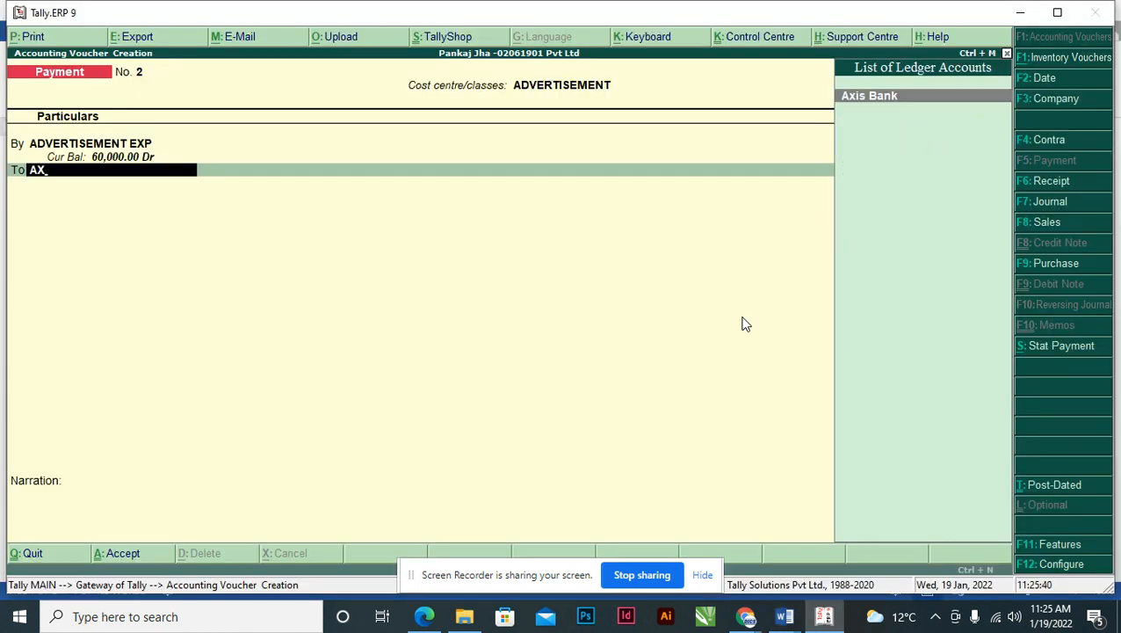
key("Return")
key("Return")
key("Return")
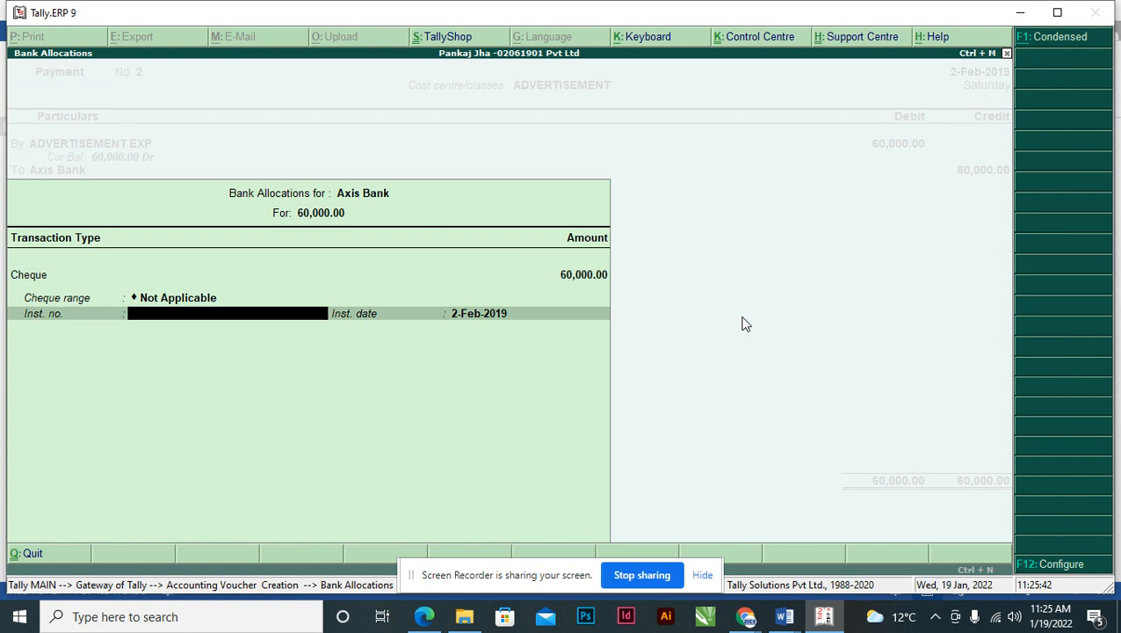
type("152370")
key("Return")
key("Return")
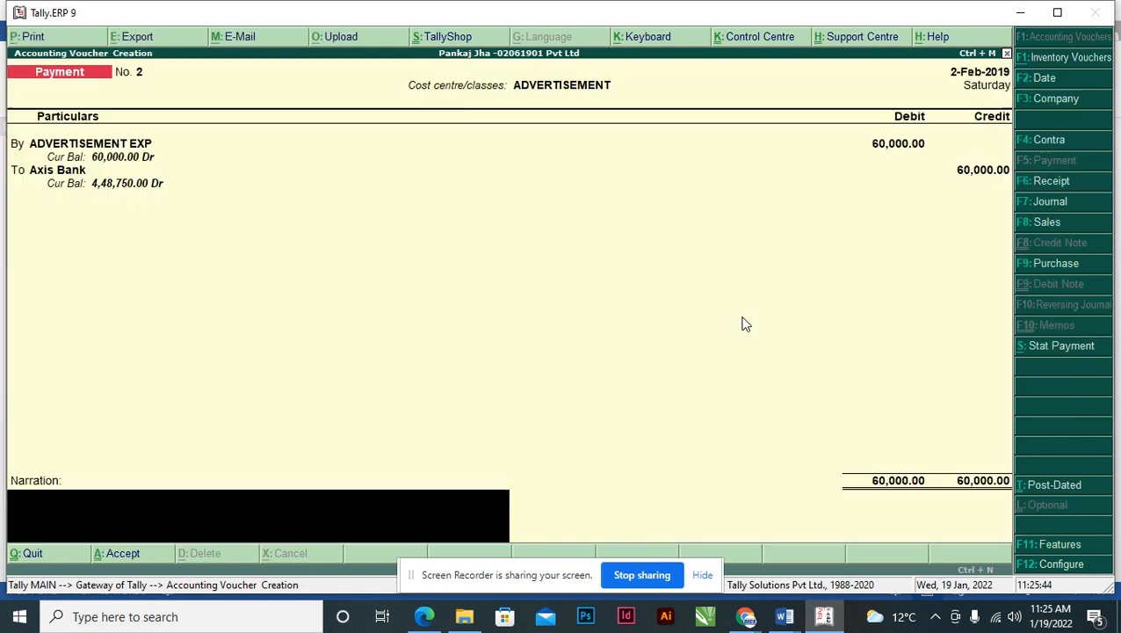
key("Return")
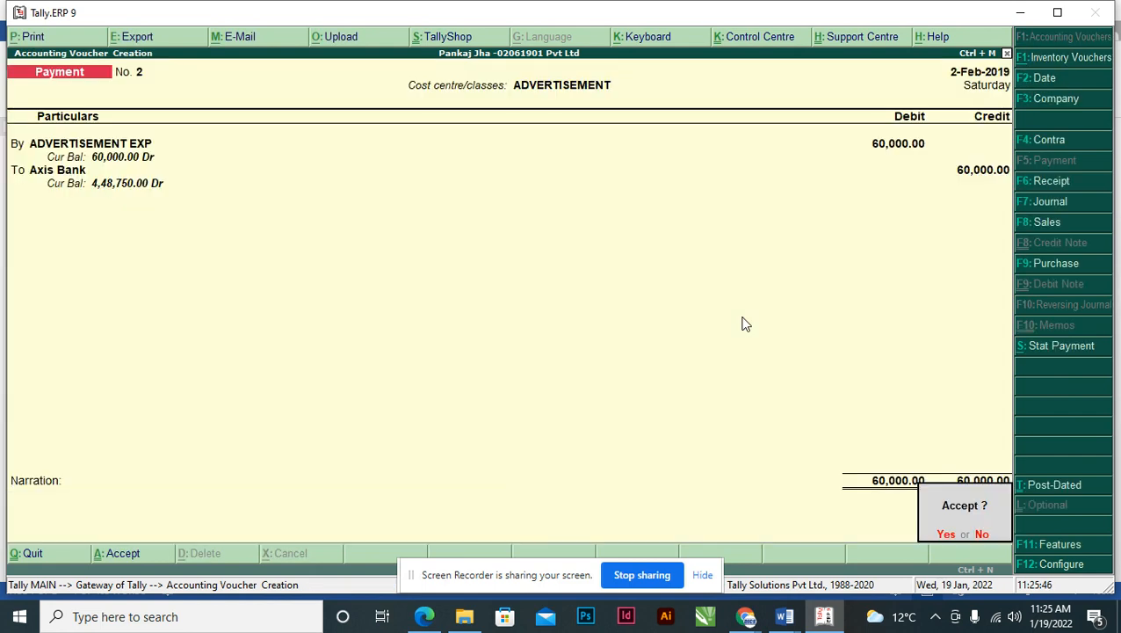
key("Return")
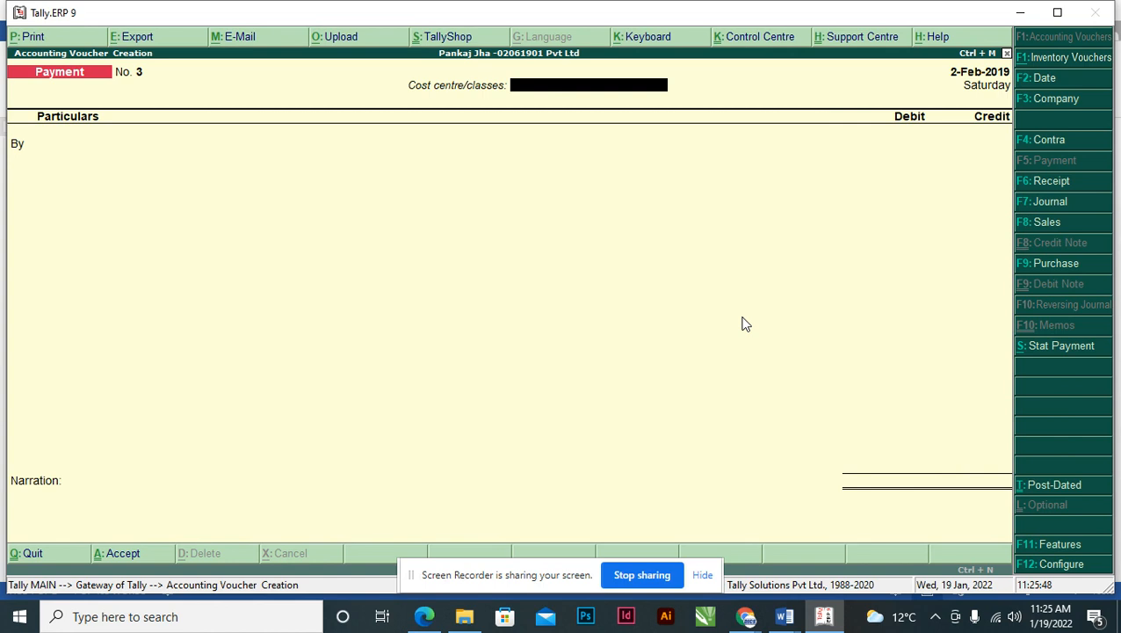
- Check Payment No. 2's split (News Channel 24,000, WEBSITE 21,000, NEWS PAPER 15,000) against the assignment and re-save it
key("alt+Tab")
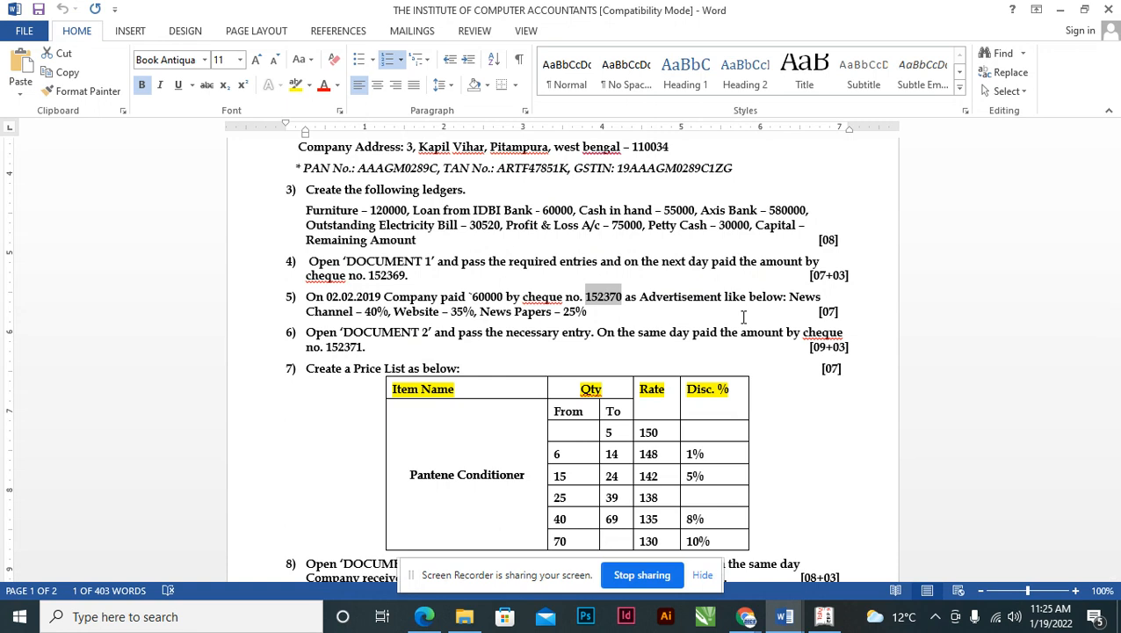
key("alt+Tab")
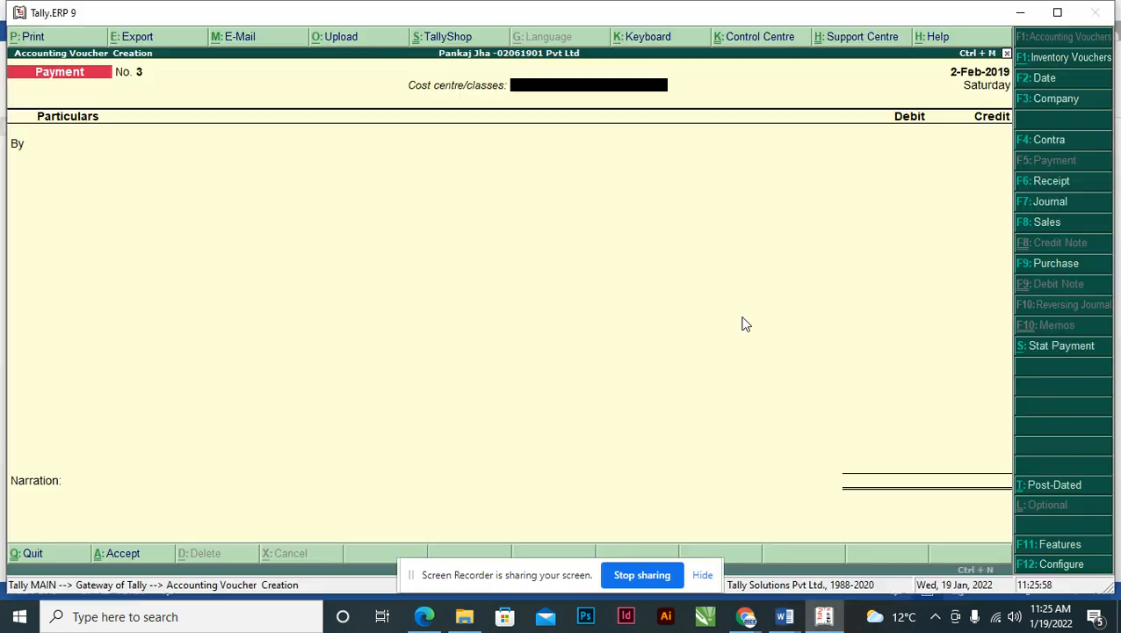
key("Page_Up")
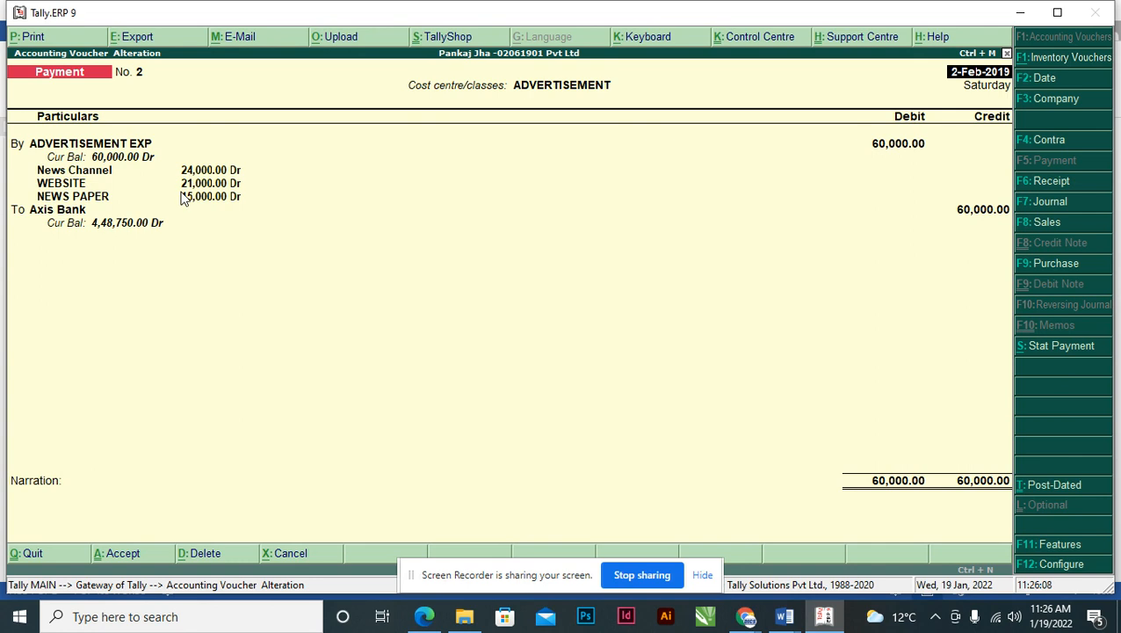
key("alt+Tab")
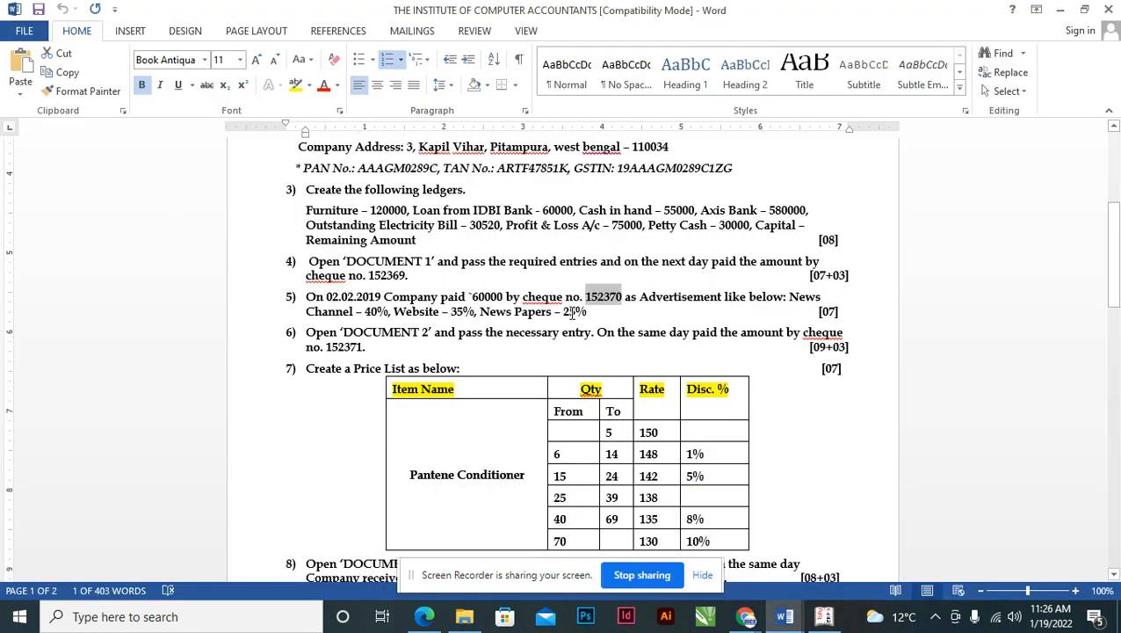
key("alt+Tab")
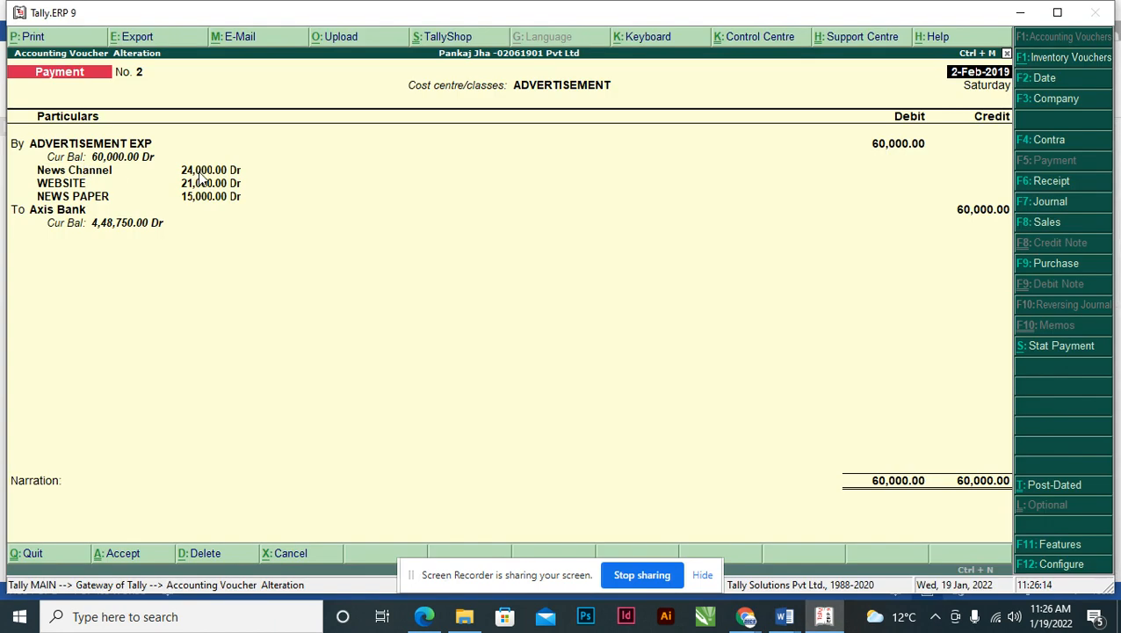
key("alt+Tab")
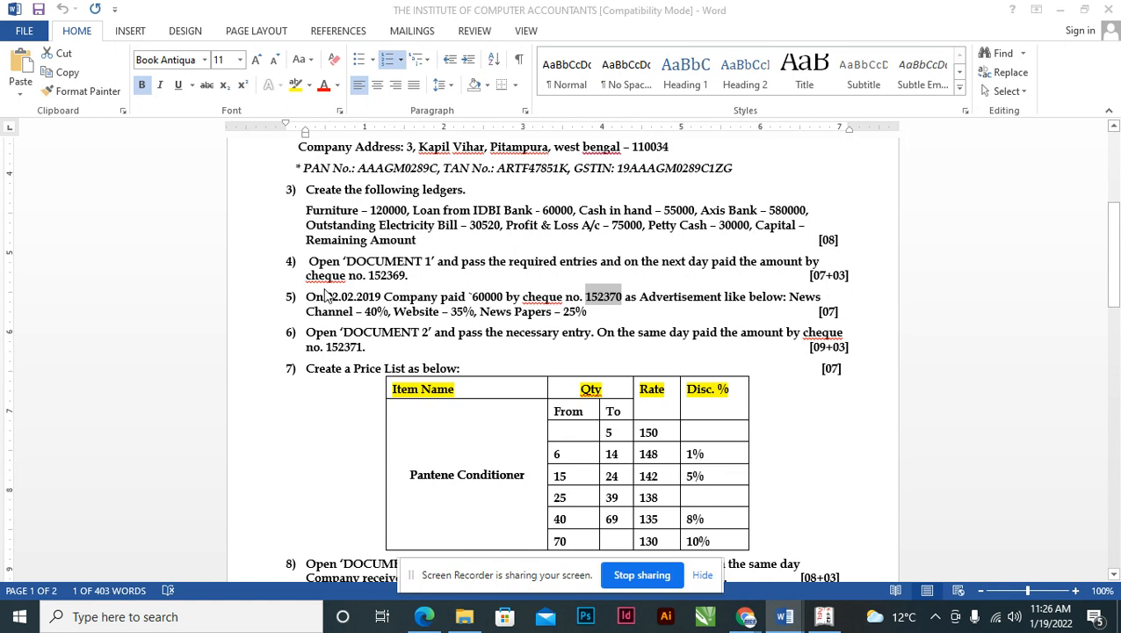
key("alt+Tab")
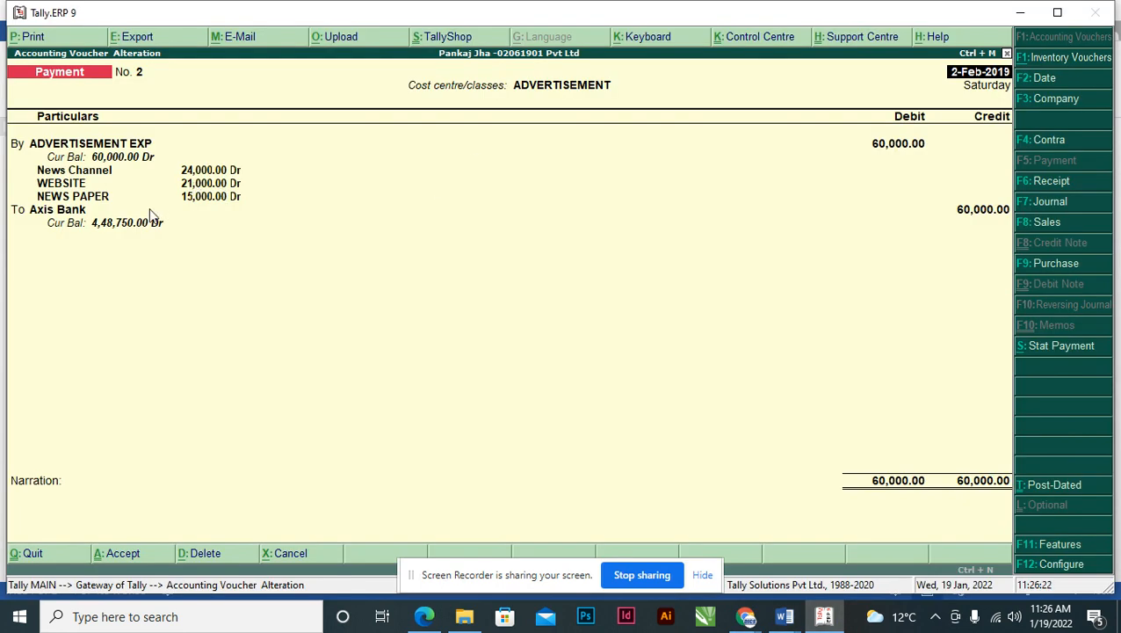
key("alt+Tab")
key("alt+Tab")
key("Return")
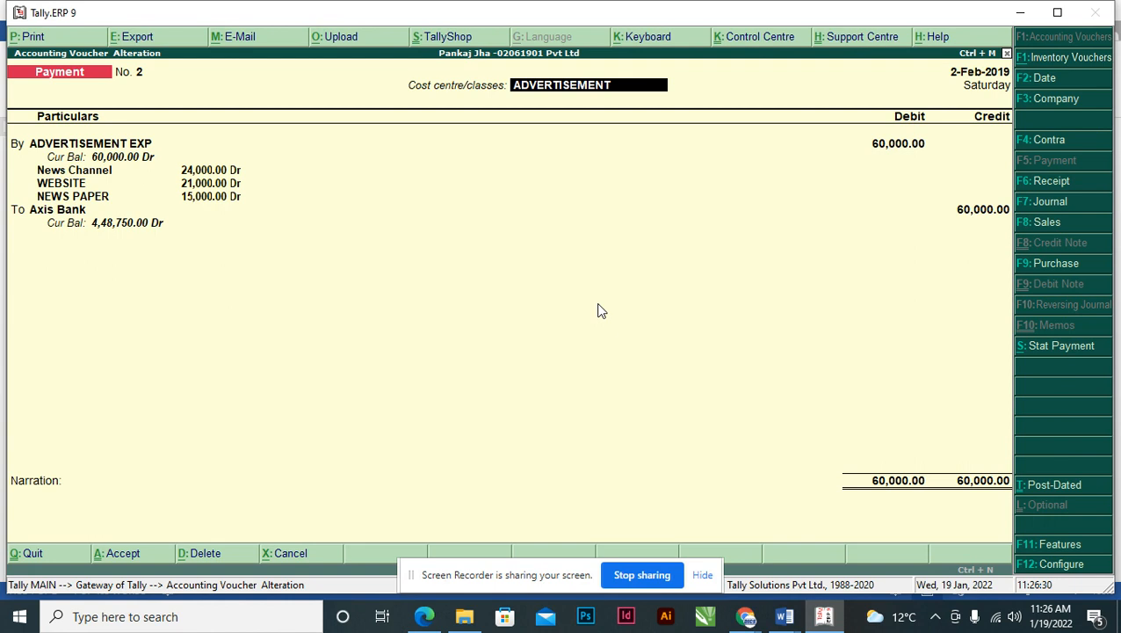
key("ctrl+a")
key("alt+Tab")
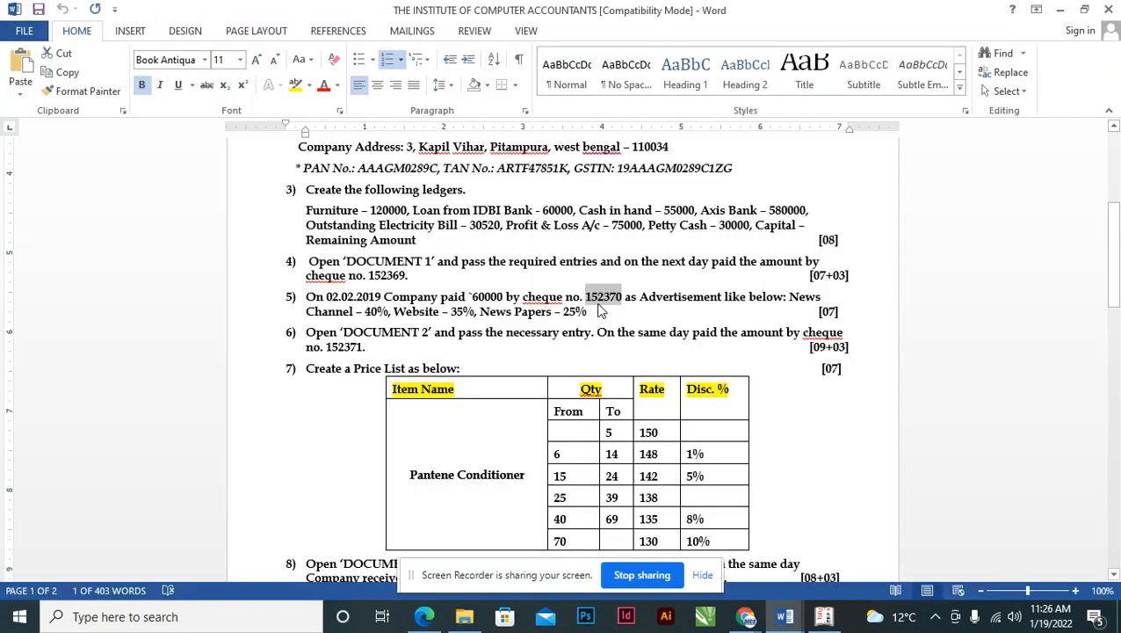
- Highlight item 6 in Word, which asks for Document 2's entry, then bring up Tally_Doc_1.pdf
left_click(309, 299)
left_click(309, 340)
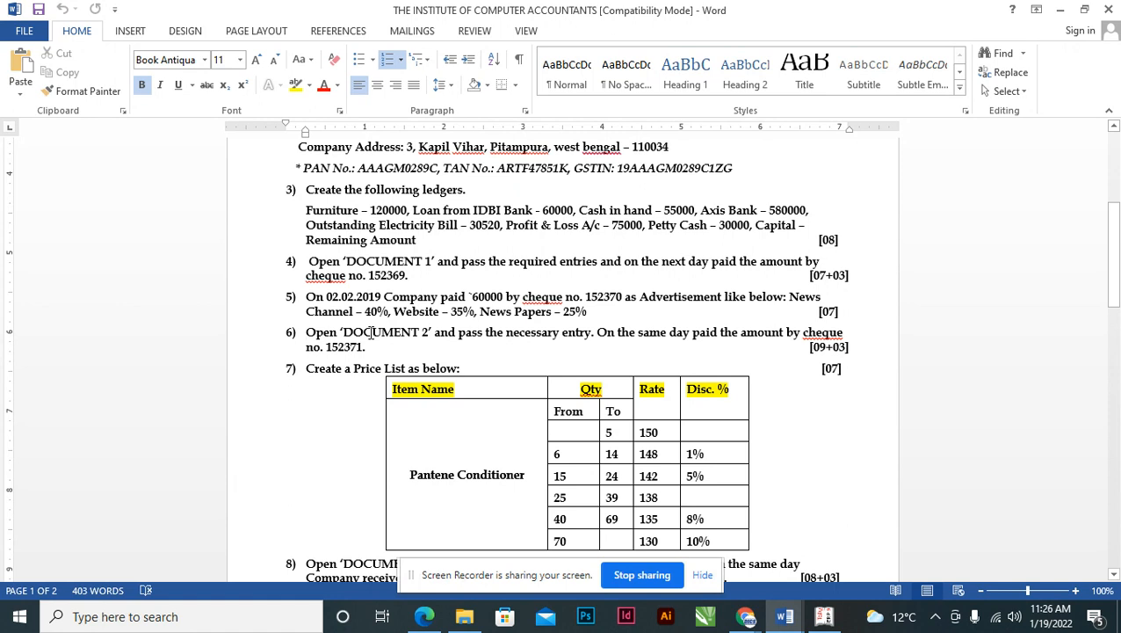
key("shift+Right")
key("shift+Right")
key("shift+Right")
key("shift+Right")
key("shift+Right")
key("shift+Right")
key("shift+Right")
key("shift+Right")
key("shift+Right")
key("shift+Right")
key("shift+Right")
key("shift+Right")
key("shift+Right")
key("shift+Right")
key("shift+Right")
key("shift+Right")
key("shift+Right")
key("shift+Right")
key("shift+Right")
key("shift+Right")
key("shift+Right")
key("shift+Right")
key("shift+Right")
key("shift+Right")
key("shift+Right")
key("shift+Right")
key("shift+Right")
key("shift+Right")
key("shift+Right")
key("shift+Right")
key("shift+Right")
key("shift+Right")
key("shift+Right")
key("shift+Right")
key("shift+Right")
key("shift+Right")
key("shift+Right")
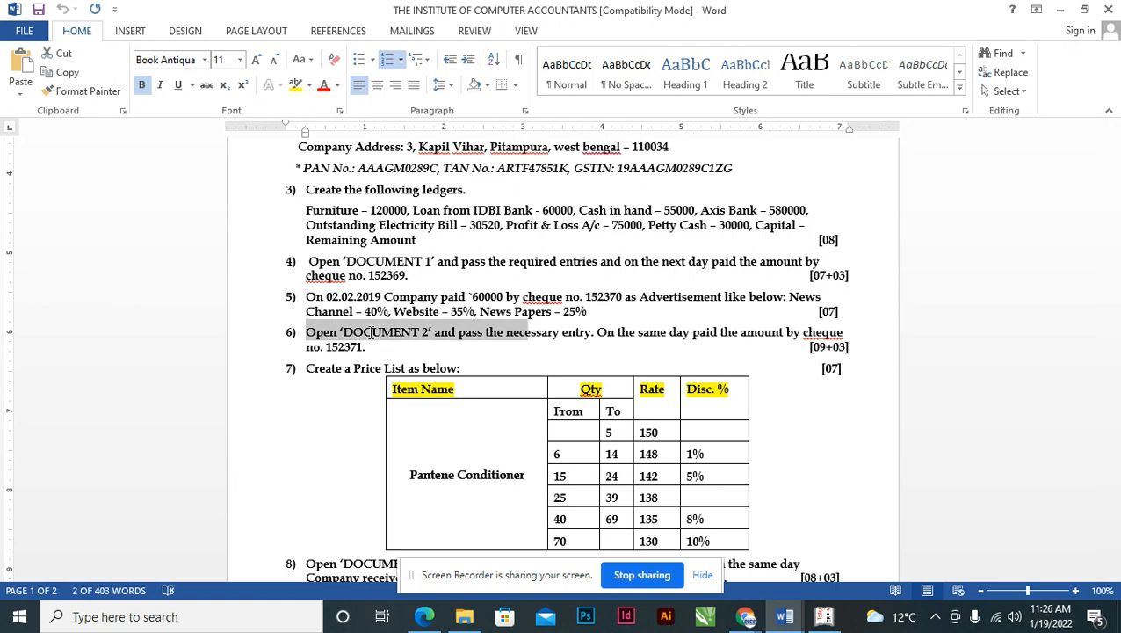
key("shift+Right")
key("shift+Right")
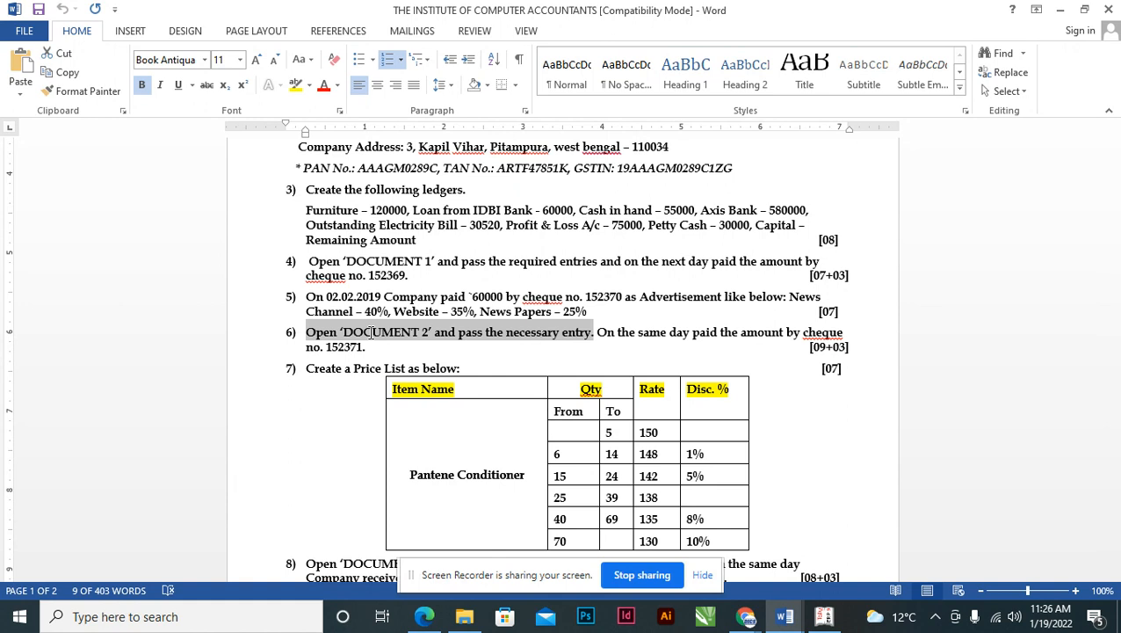
key("alt+Tab")
key("alt+Tab")
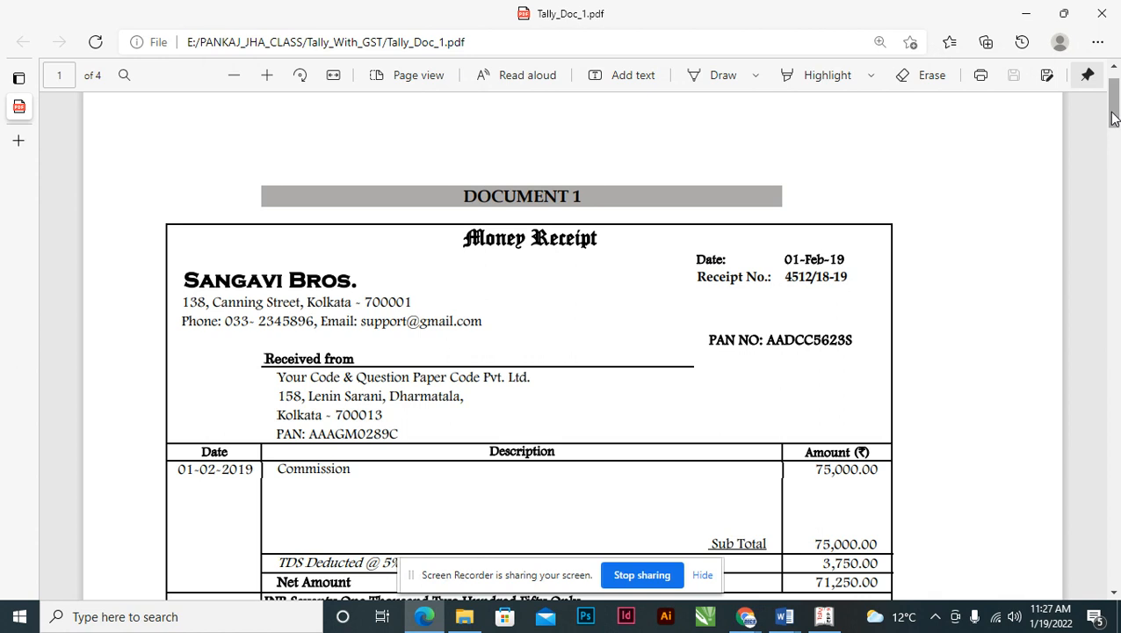
- Scroll Tally_Doc_1.pdf to page 2, the Shah Stores tax invoice dated 01-Mar-19
left_click_drag(1116, 105, 1116, 242)
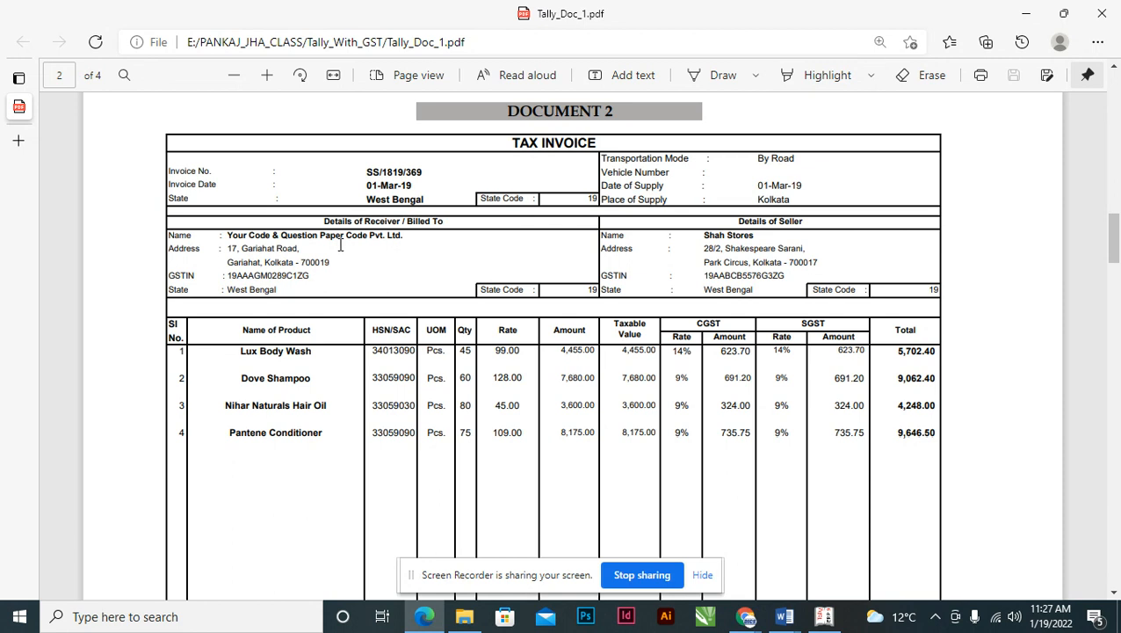
- Highlight the invoice's receiver details and the seller name Shah Stores in the PDF
left_click_drag(326, 221, 449, 227)
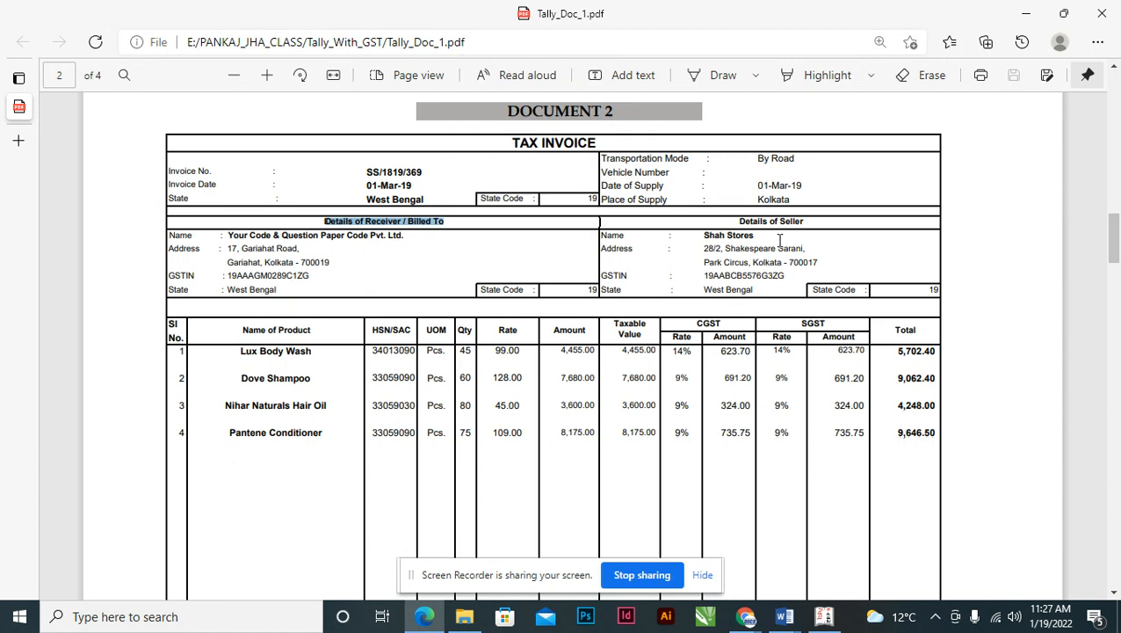
left_click_drag(738, 222, 802, 221)
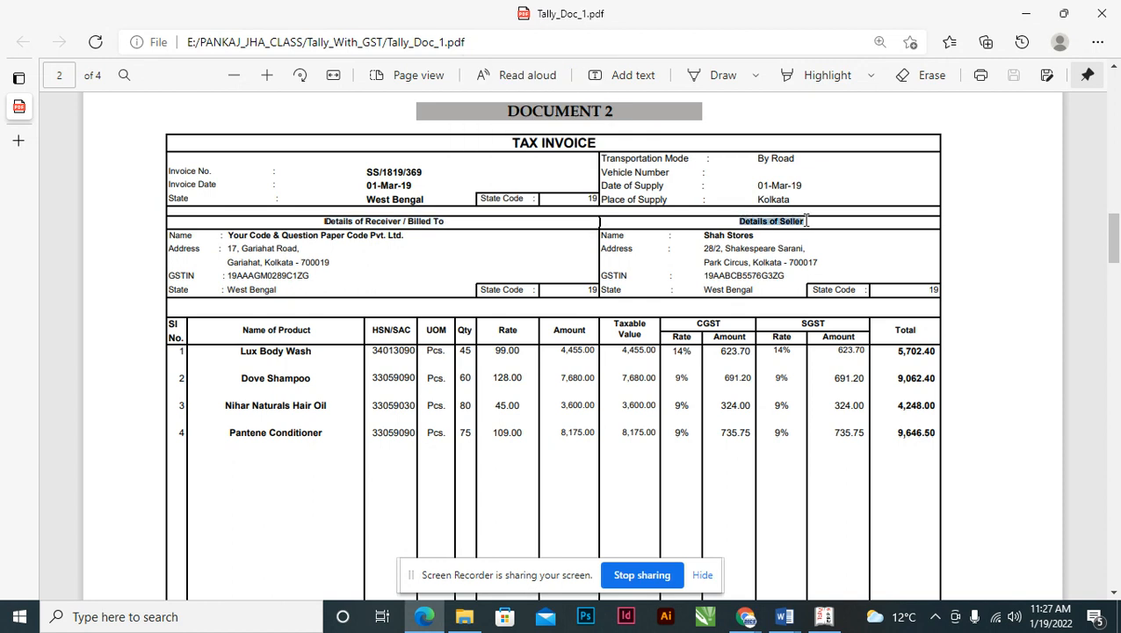
left_click(802, 220)
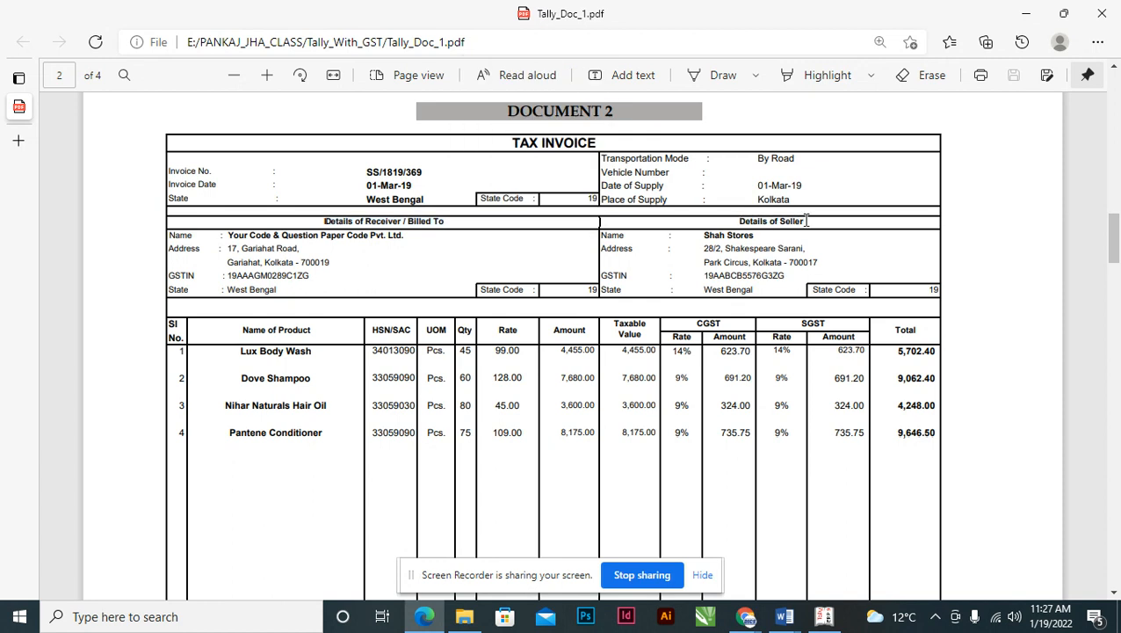
left_click_drag(225, 235, 270, 253)
left_click(235, 244)
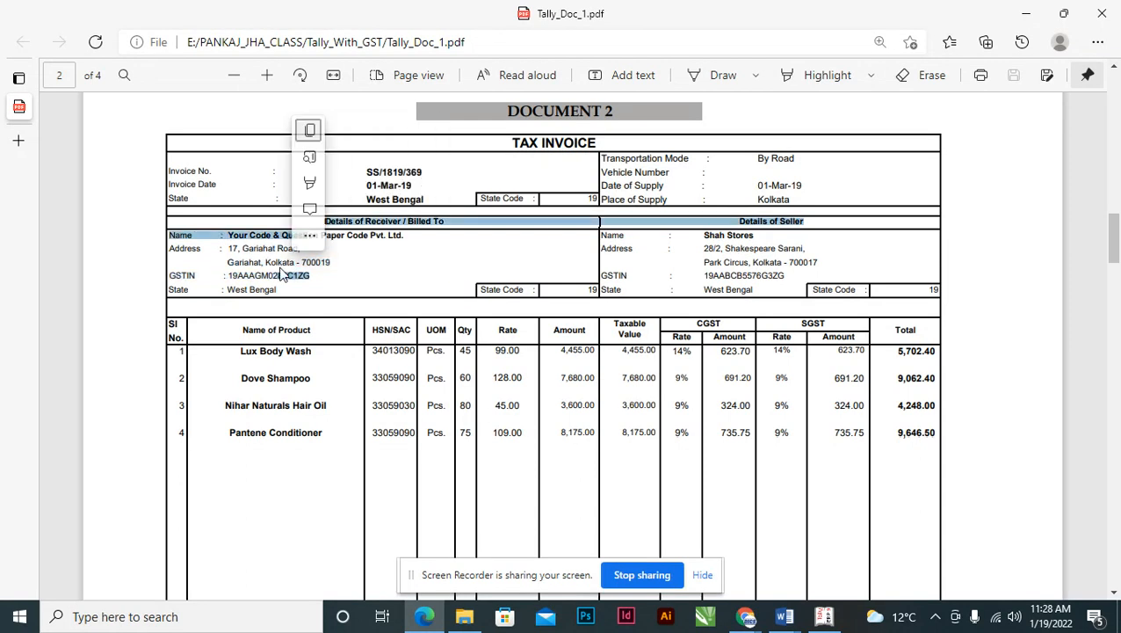
left_click(256, 245)
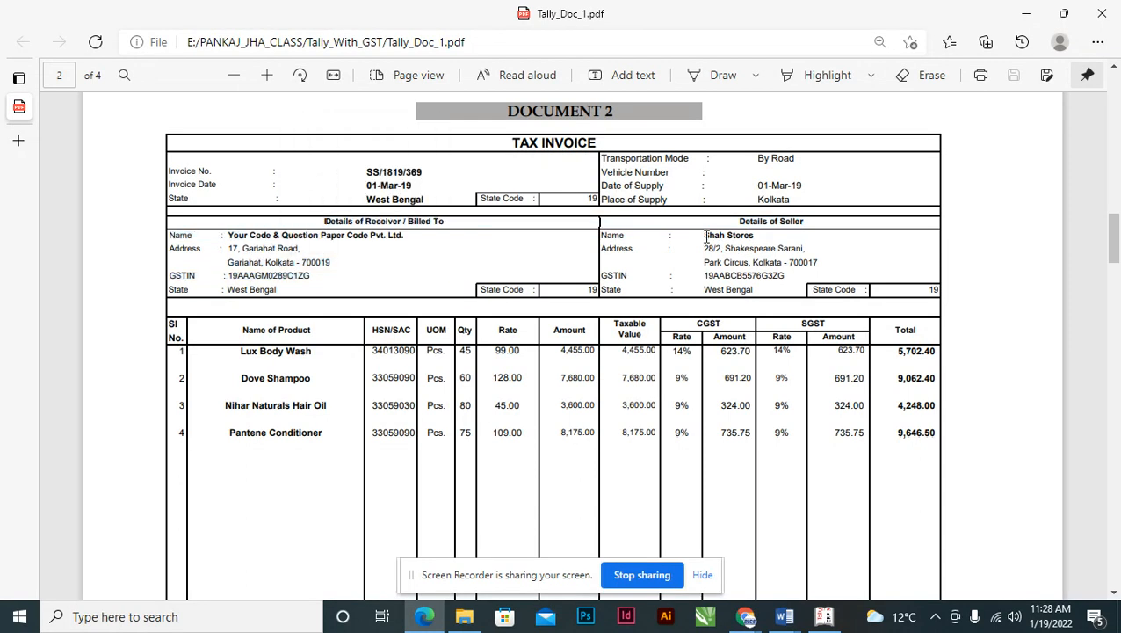
left_click_drag(704, 234, 788, 255)
left_click(788, 256)
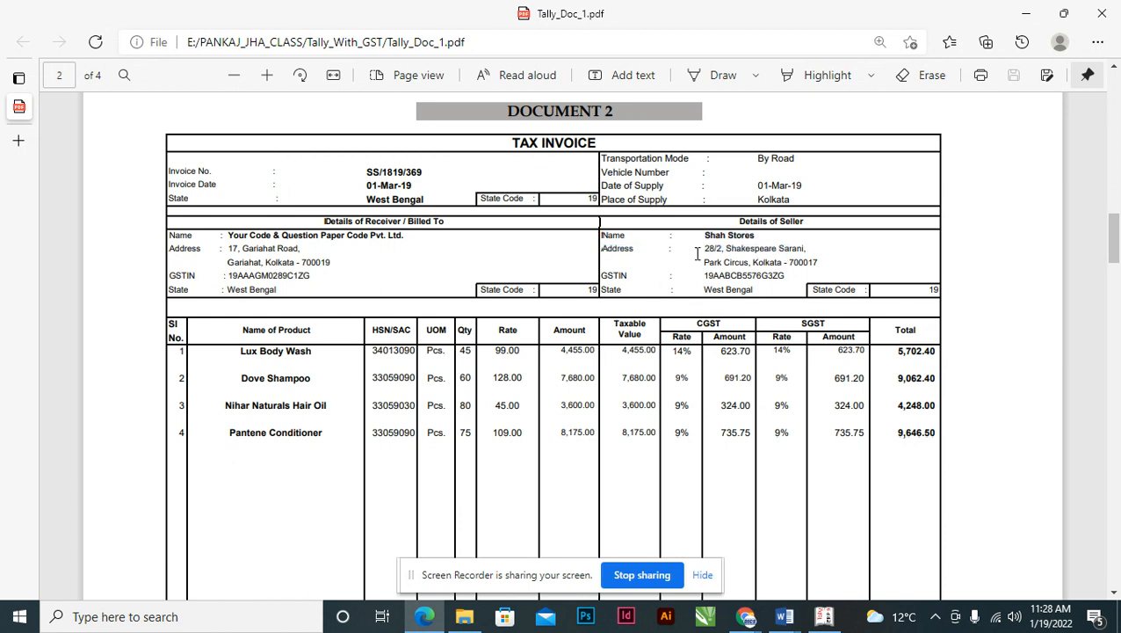
left_click_drag(704, 234, 756, 237)
- Switch back to Tally's blank Payment voucher No. 3 dated 2-Feb-2019
key("alt+Tab")
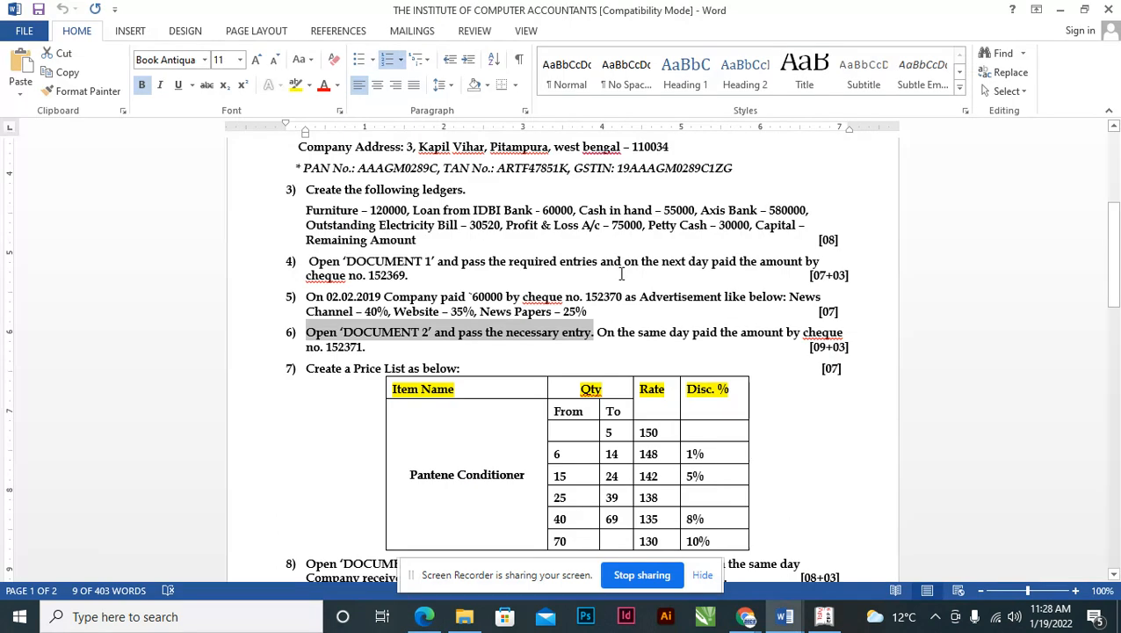
key("alt+Tab")
key("Tab")
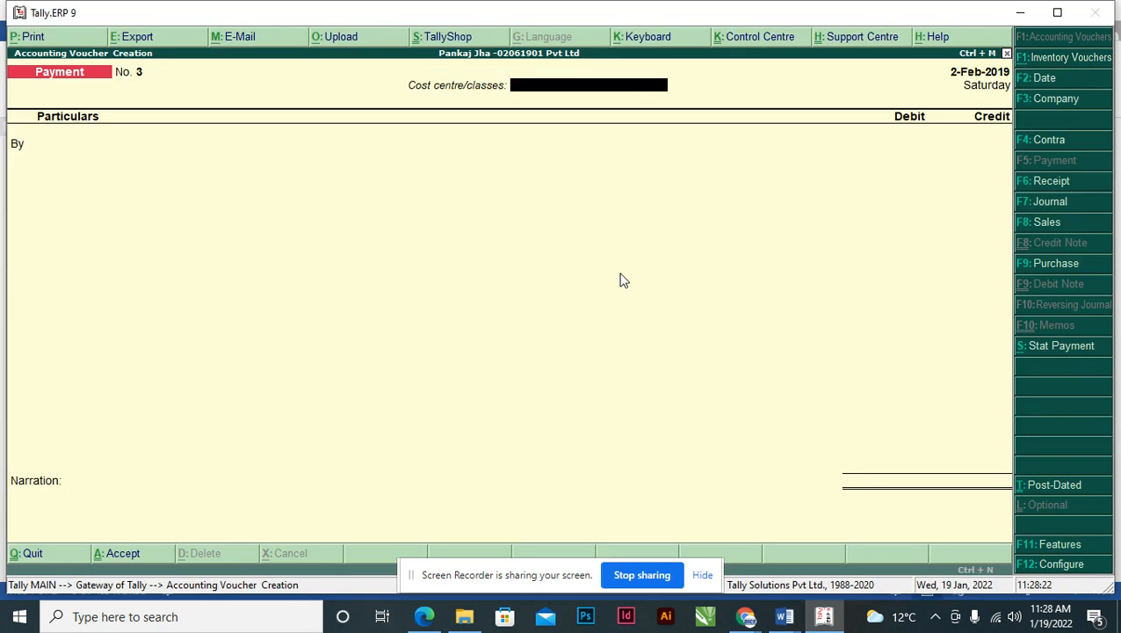
- Change the voucher to Purchase and leave it in Item Invoice mode
key("F9")
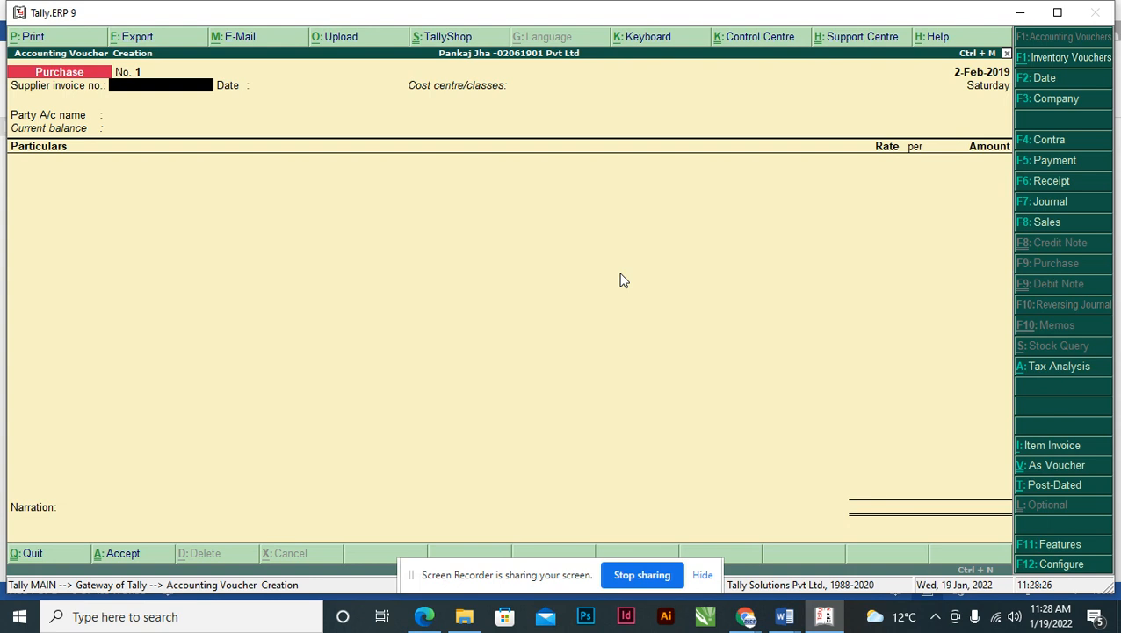
key("alt+i")
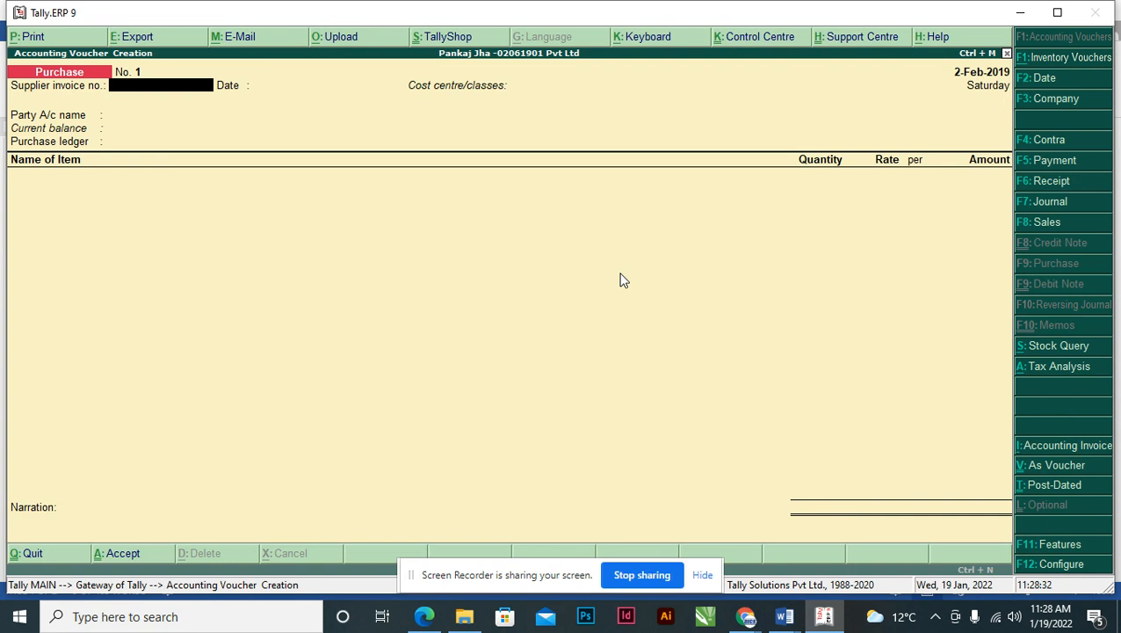
key("alt+i")
key("alt+i")
key("alt+i")
key("alt+i")
key("alt+i")
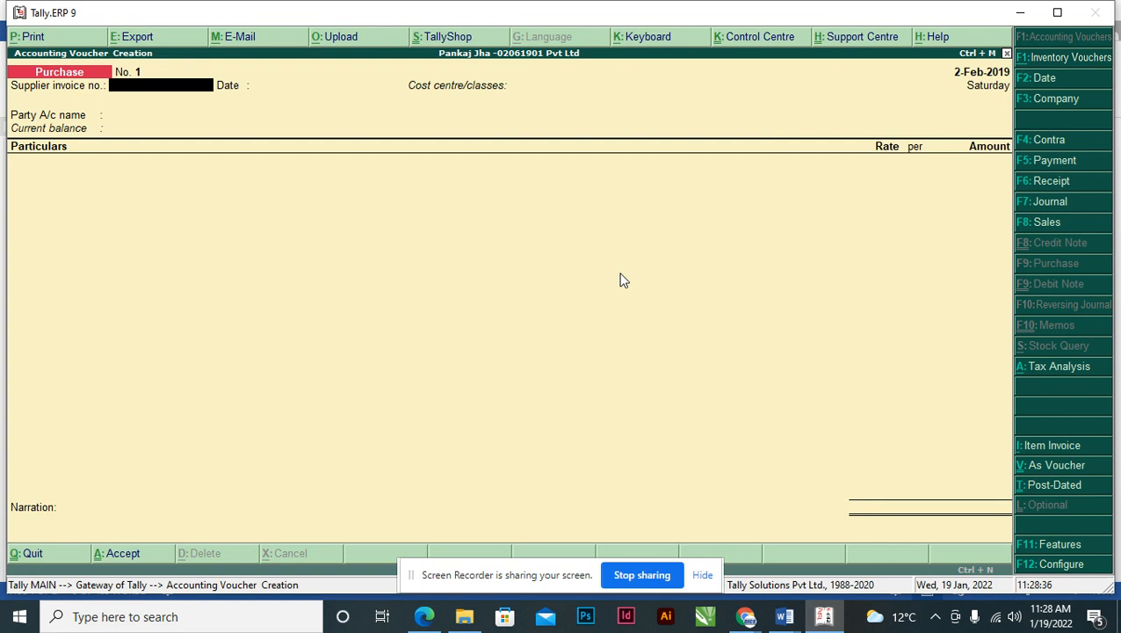
key("alt+i")
key("alt+i")
key("alt+i")
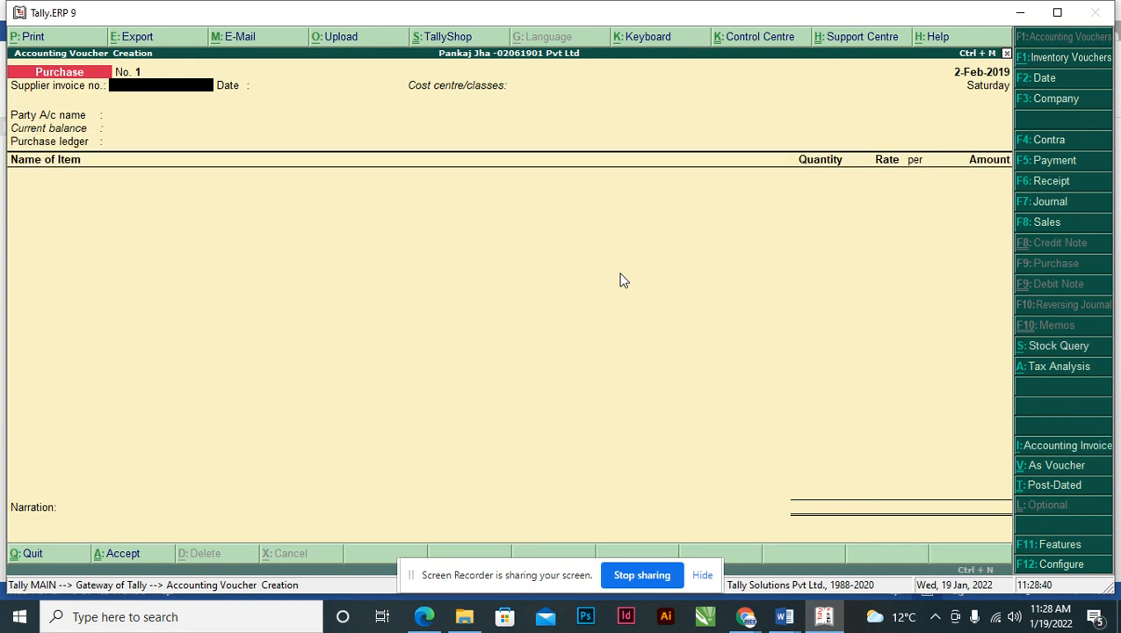
key("alt+i")
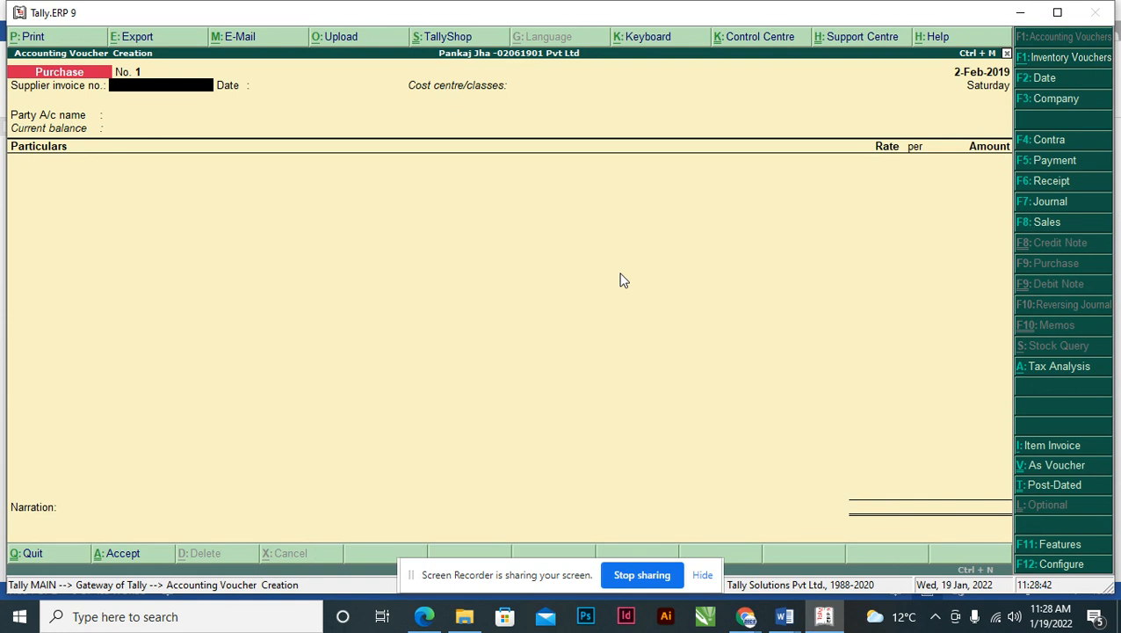
key("alt+i")
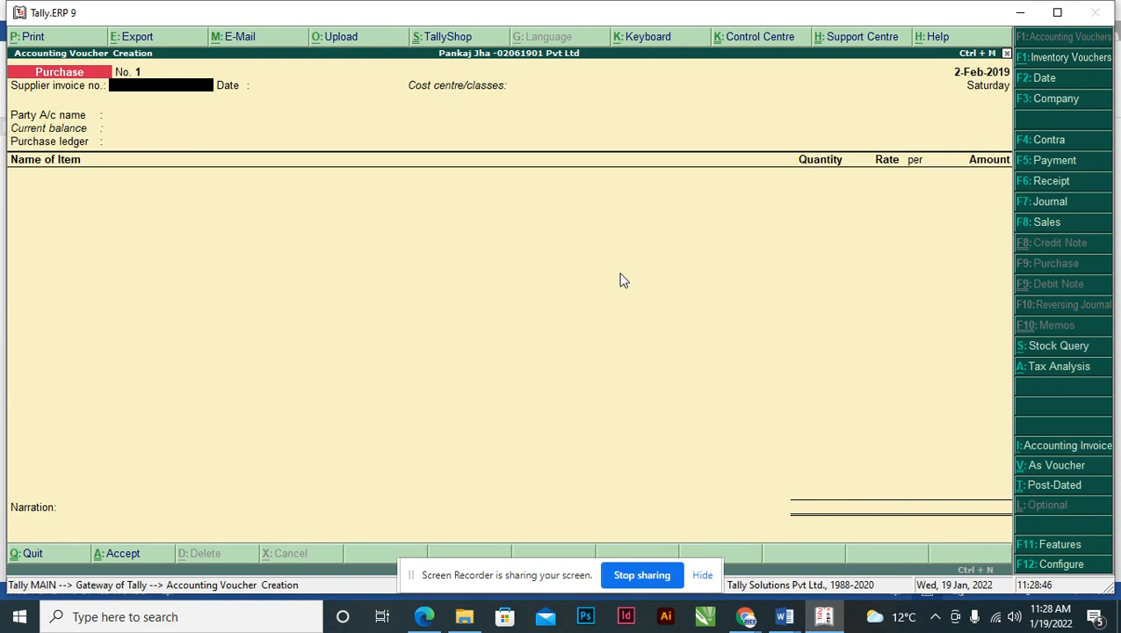
key("alt+Tab")
key("alt+Tab")
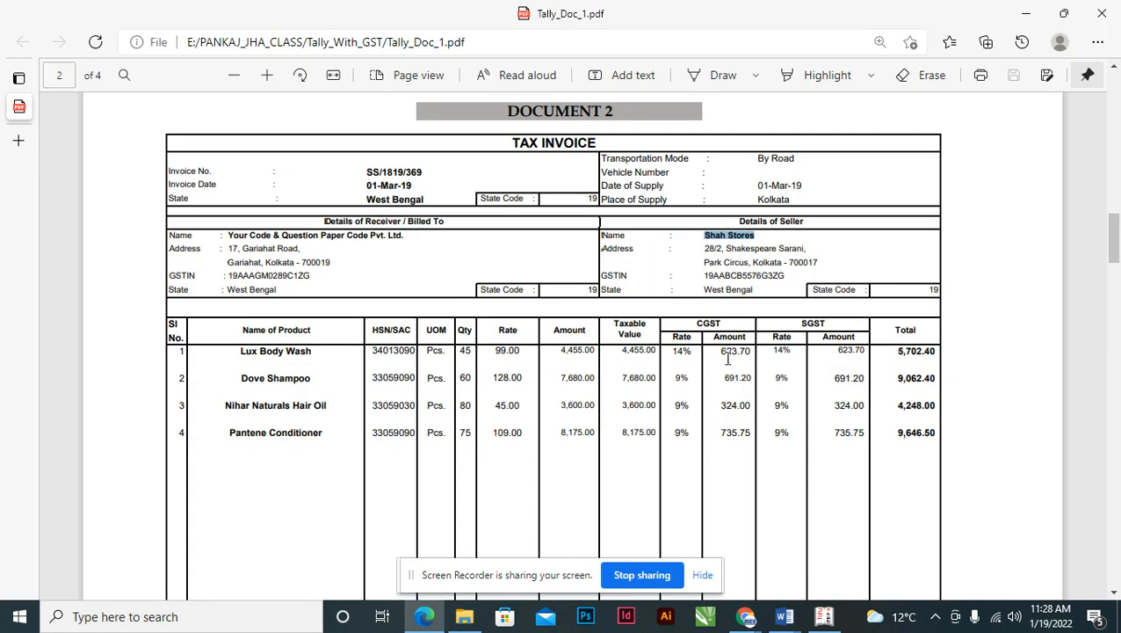
left_click(821, 613)
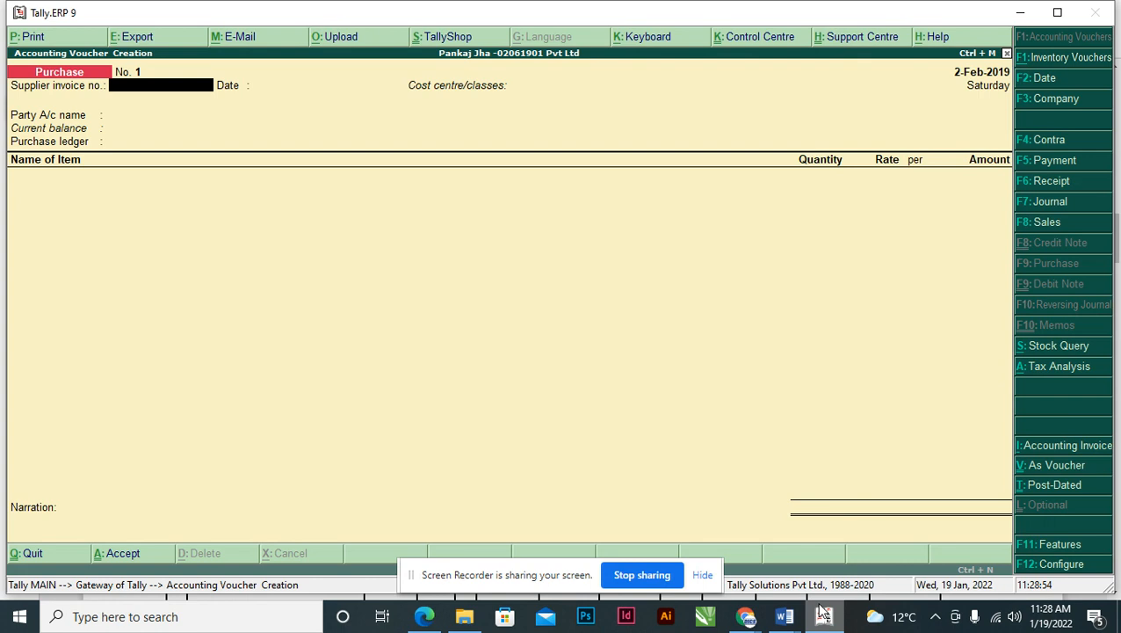
- Set Enable GST and Set/alter GST details to Yes under the company's statutory features
key("F11")
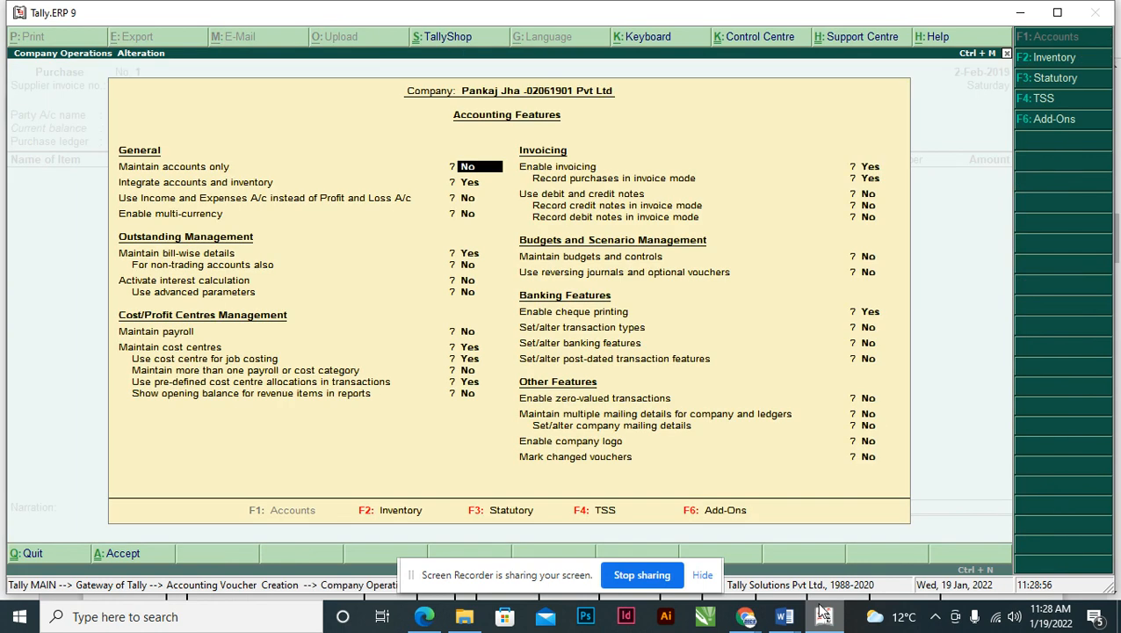
key("F3")
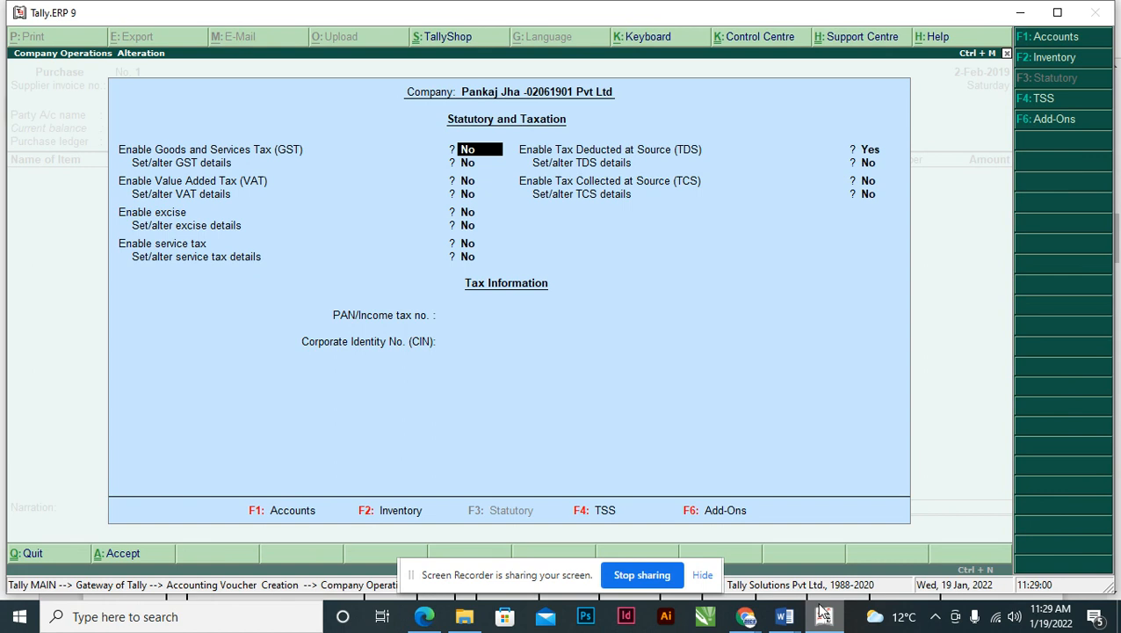
type("y")
key("Return")
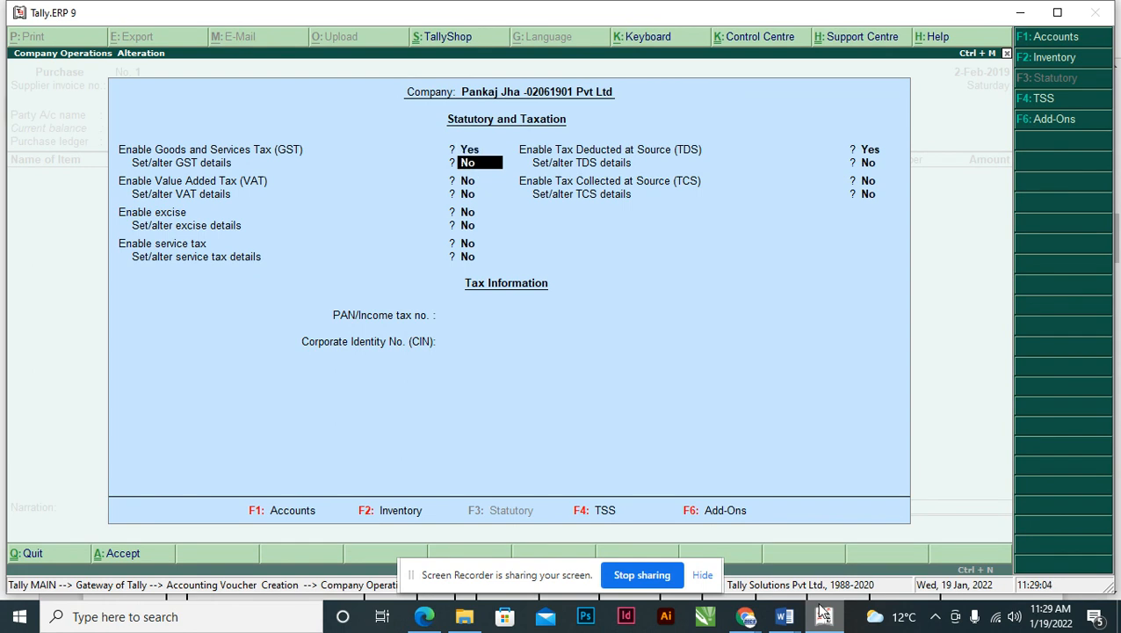
type("y")
key("Return")
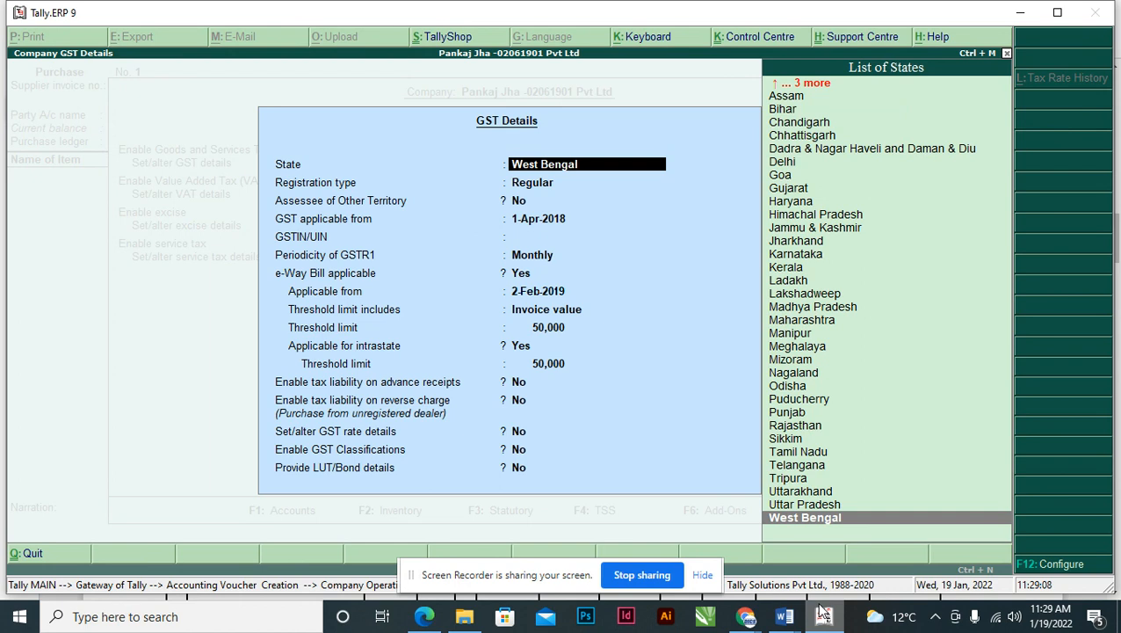
- Accept West Bengal as state and Regular as registration type in GST details
key("Return")
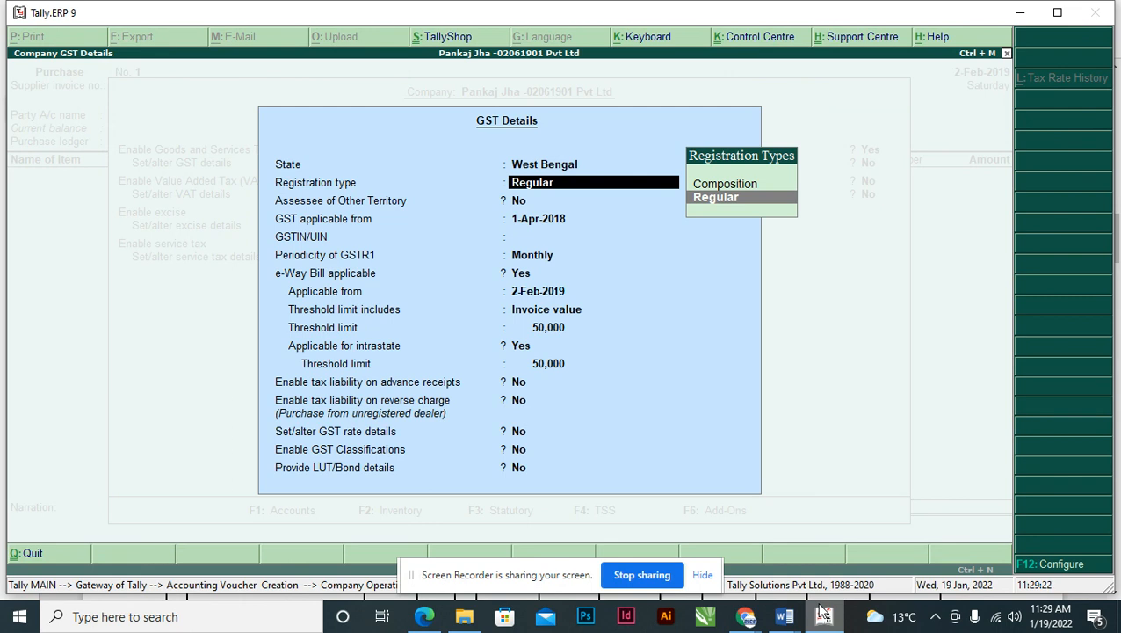
key("Return")
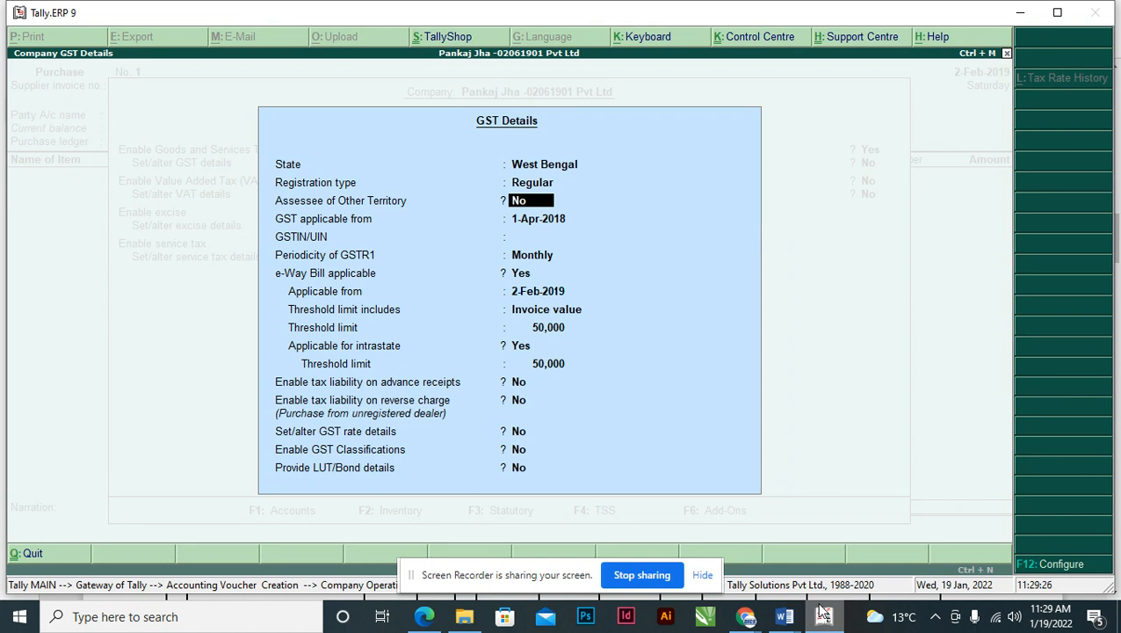
key("Return")
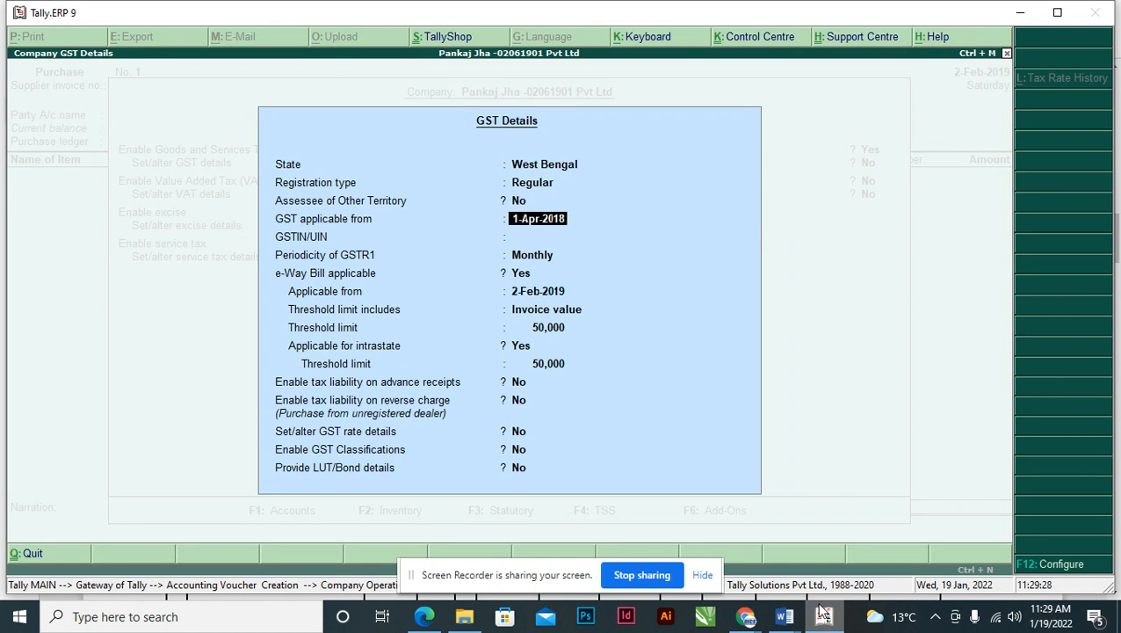
key("Return")
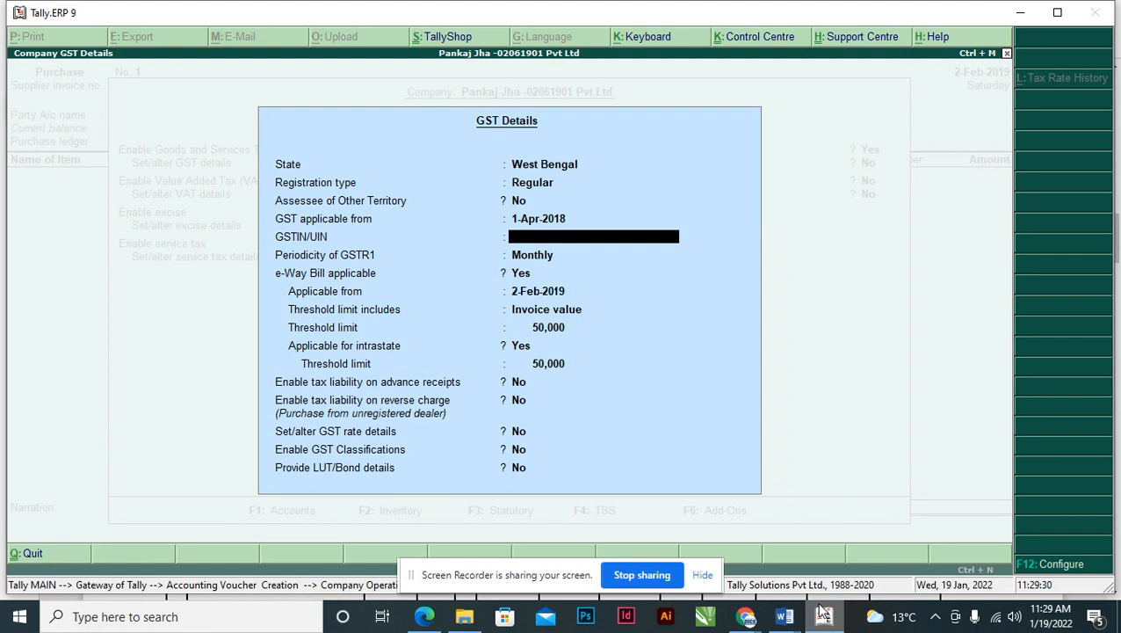
key("Up")
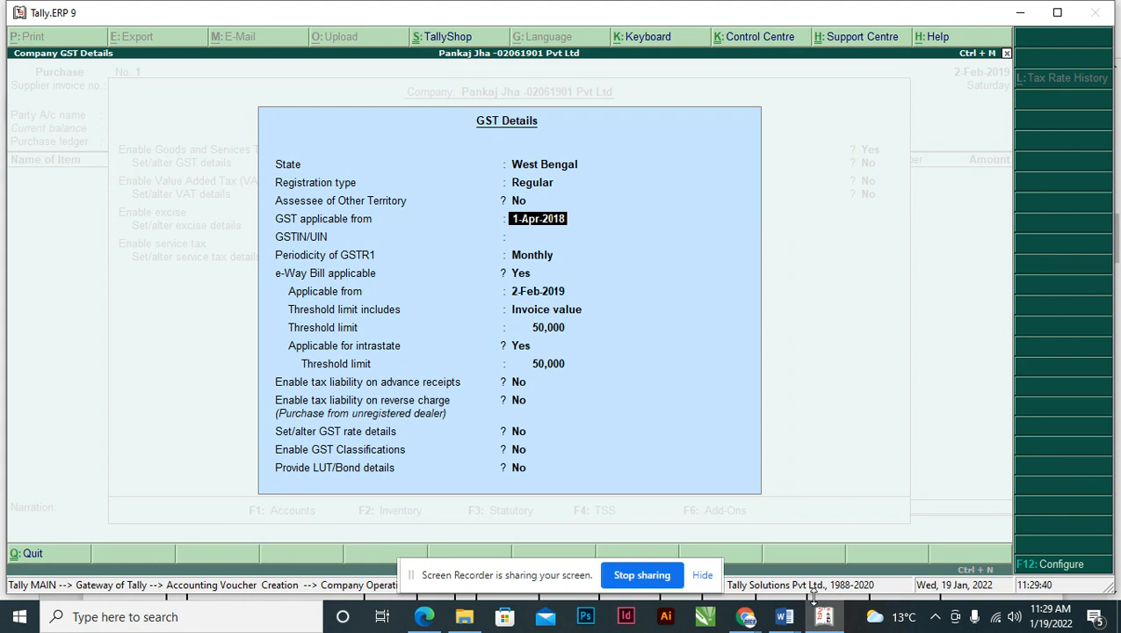
left_click(814, 606)
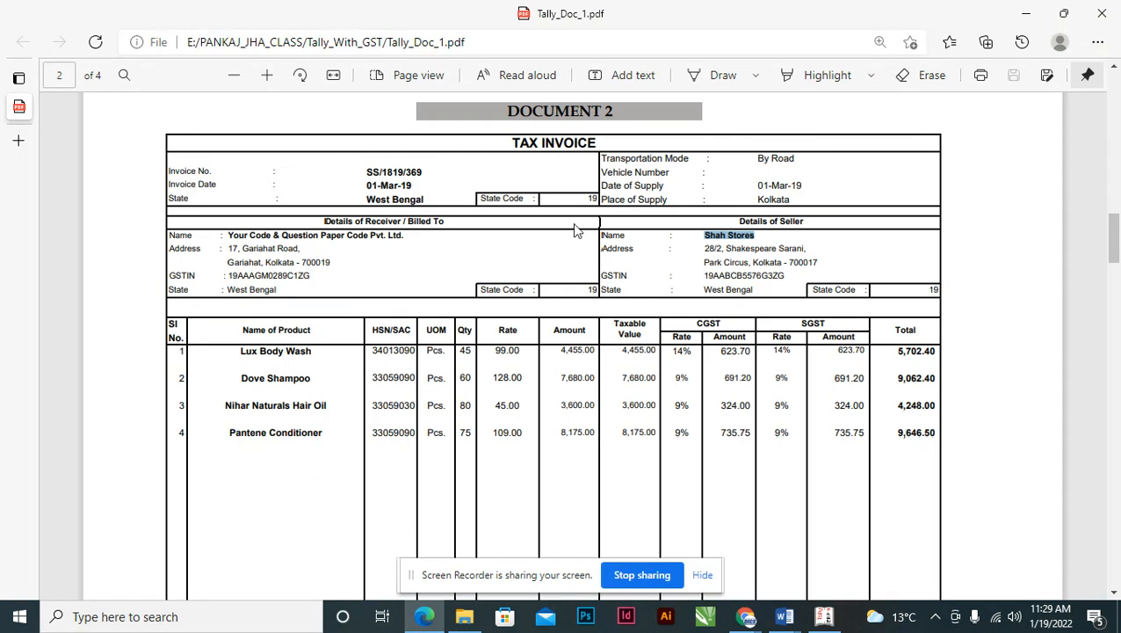
- Move Tally to the GSTIN/UIN field and start selecting the receiver's GSTIN on the invoice
key("alt+Tab")
key("alt+Tab")
key("alt+Tab")
key("Return")
key("alt+Tab")
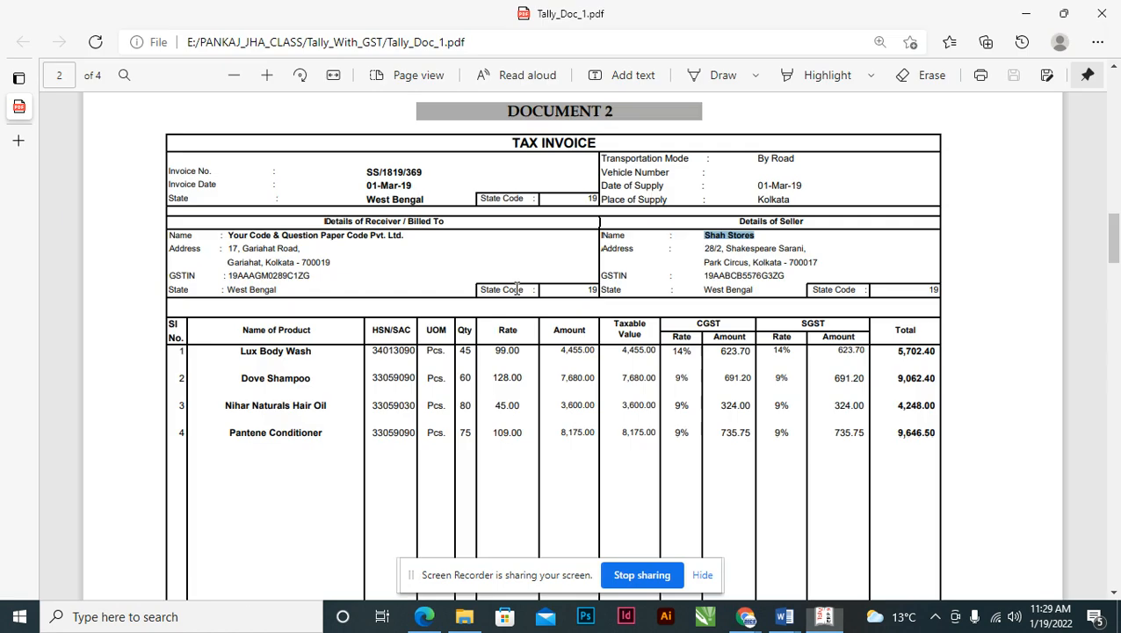
left_click(230, 275)
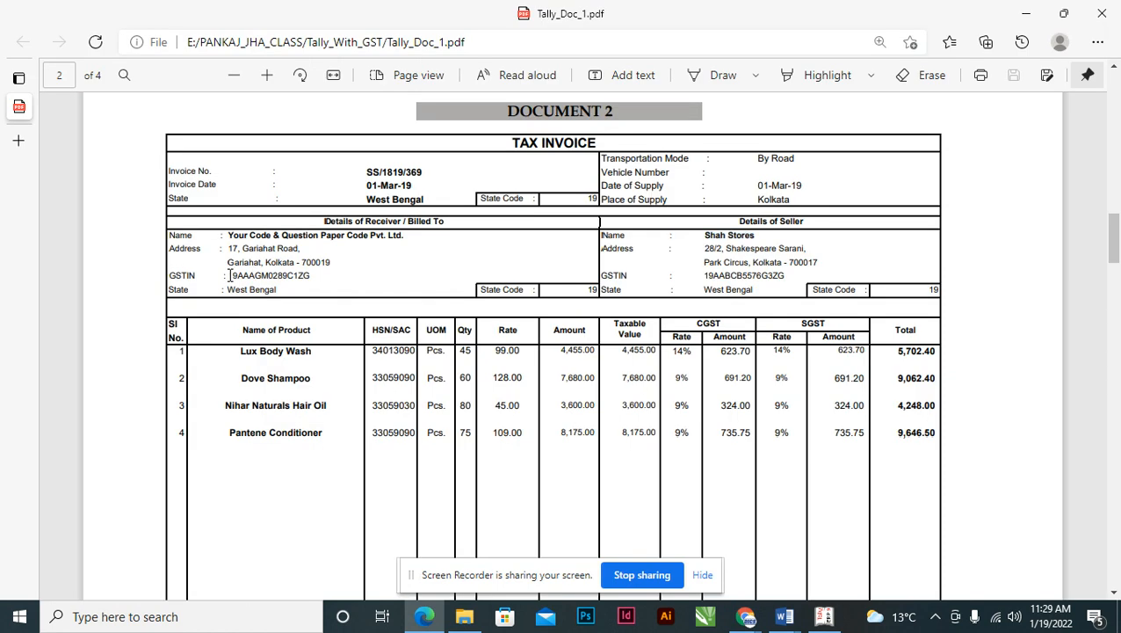
left_click_drag(230, 275, 313, 281)
right_click(309, 288)
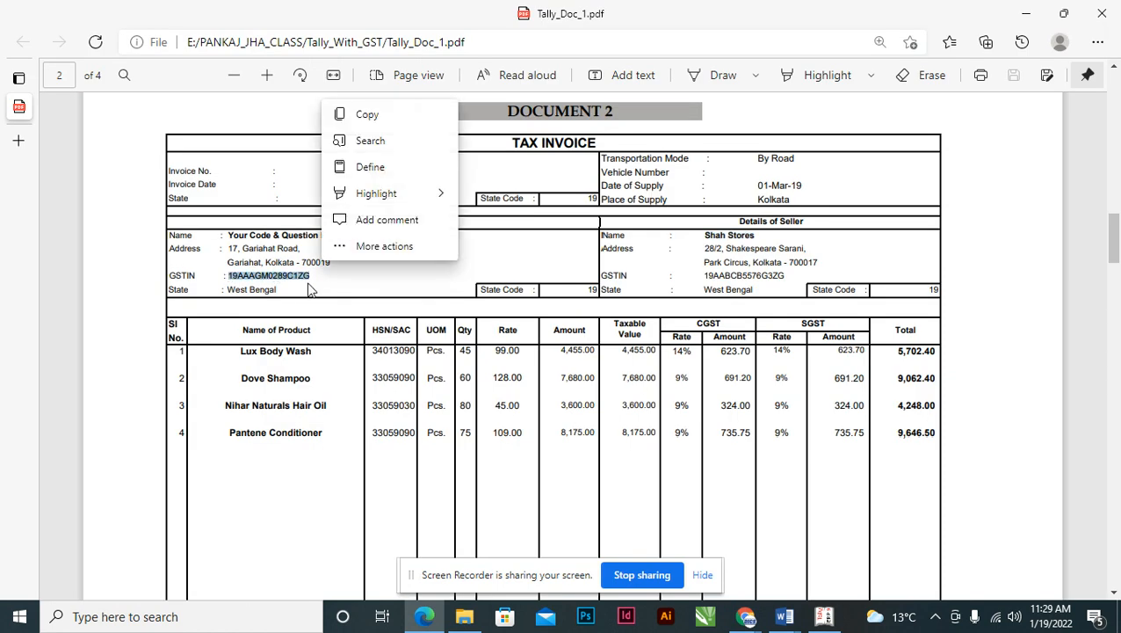
key("Escape")
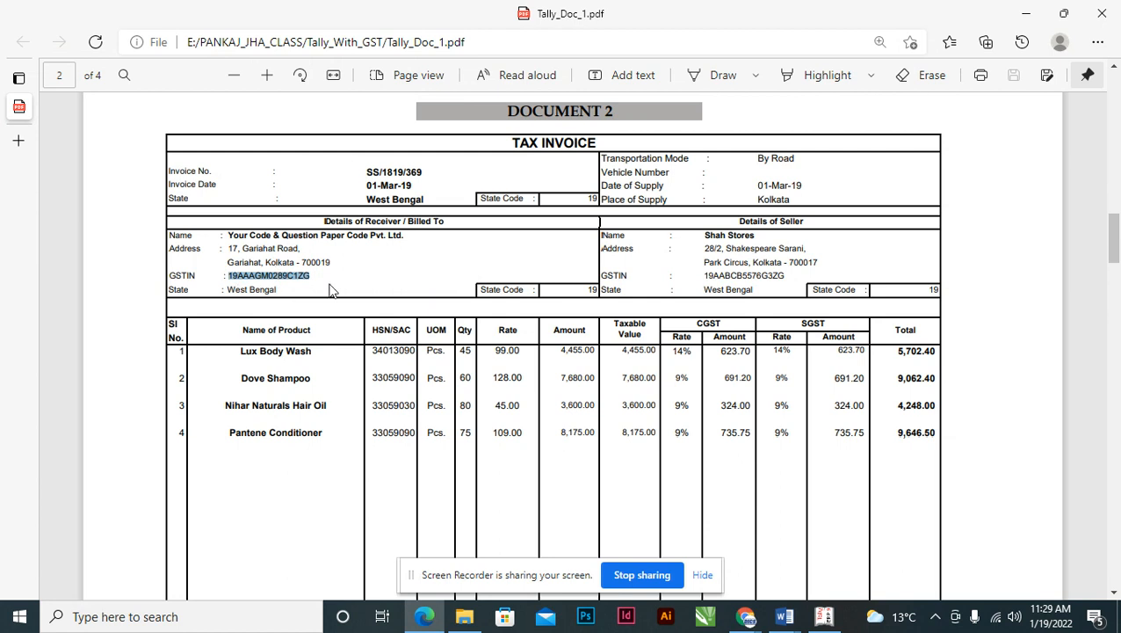
- Select and copy the receiver's full GSTIN from the invoice, then return to Tally
left_click(239, 276)
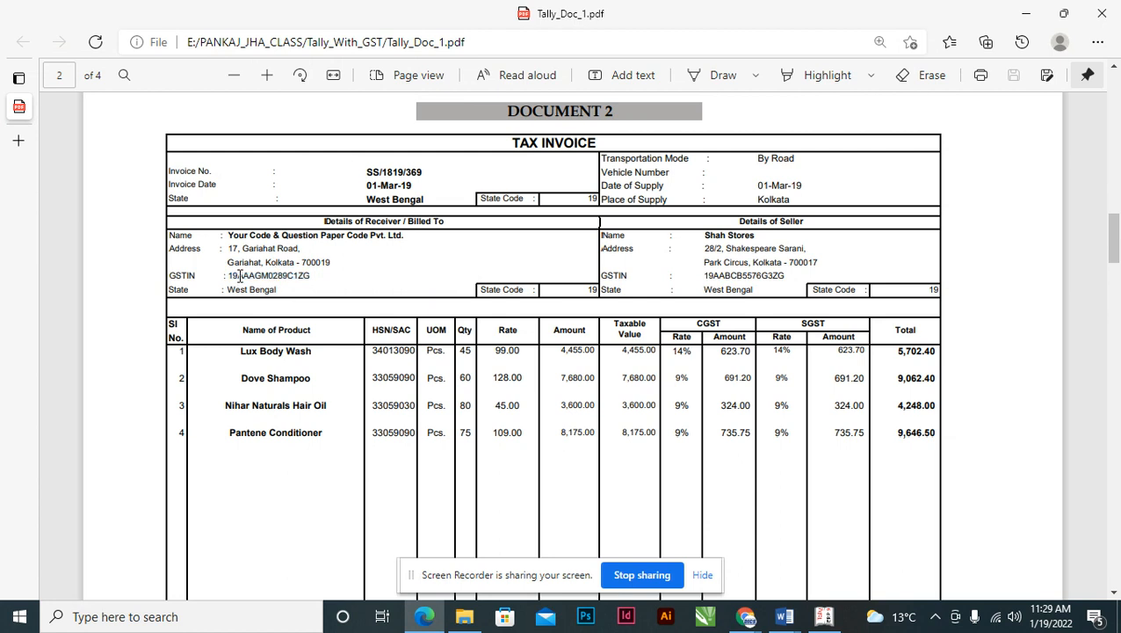
left_click_drag(238, 276, 292, 281)
right_click(293, 283)
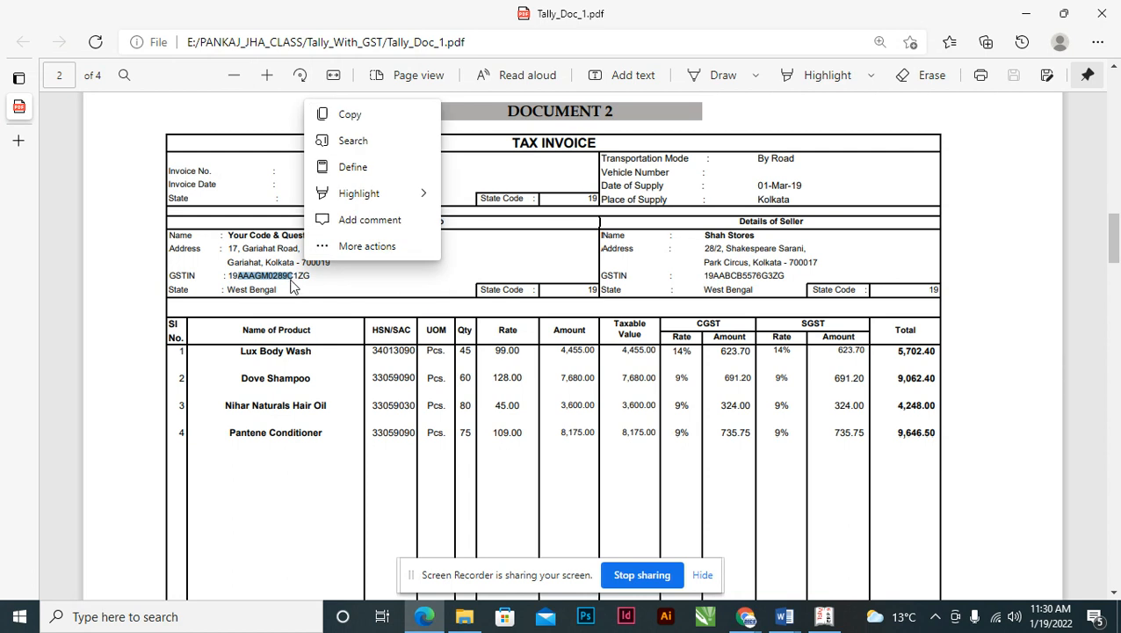
left_click(294, 276)
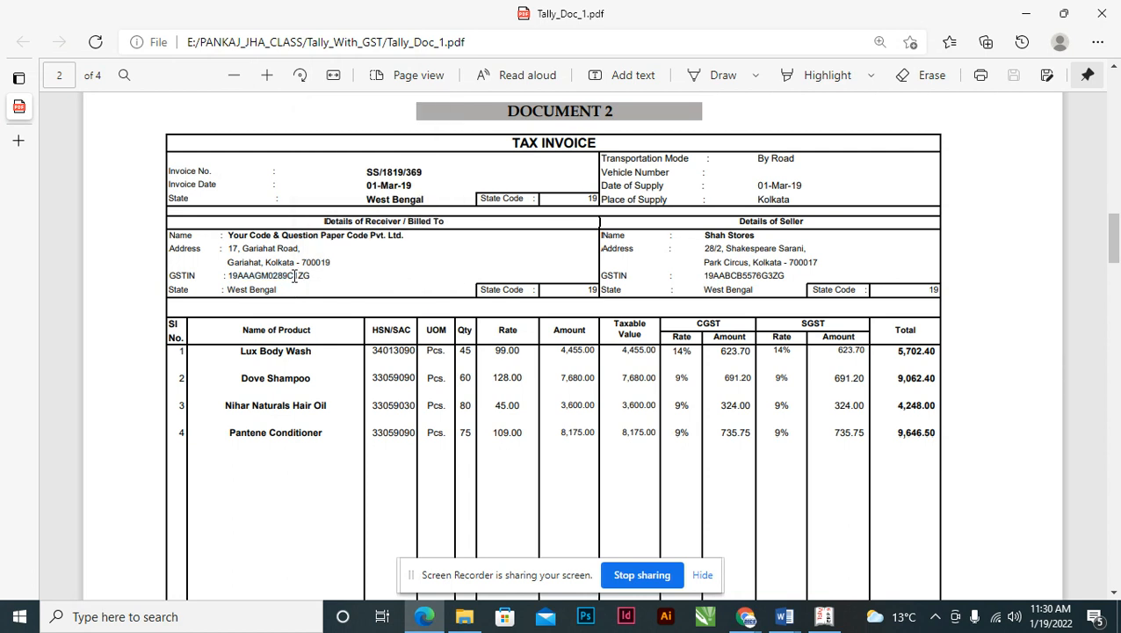
left_click_drag(293, 276, 307, 277)
left_click(301, 278)
left_click_drag(228, 276, 311, 275)
right_click(311, 275)
key("Escape")
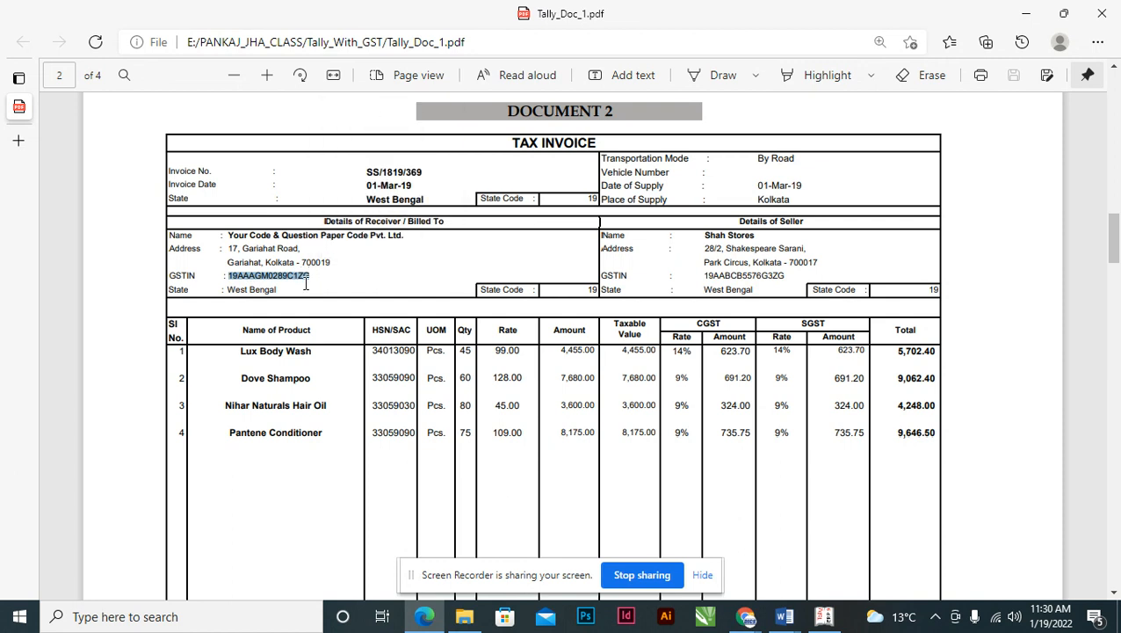
key("alt+Tab")
- Paste the GSTIN, keep Monthly GSTR1, set e-Way Bill from 01-04-18, and save
key("ctrl+alt+v")
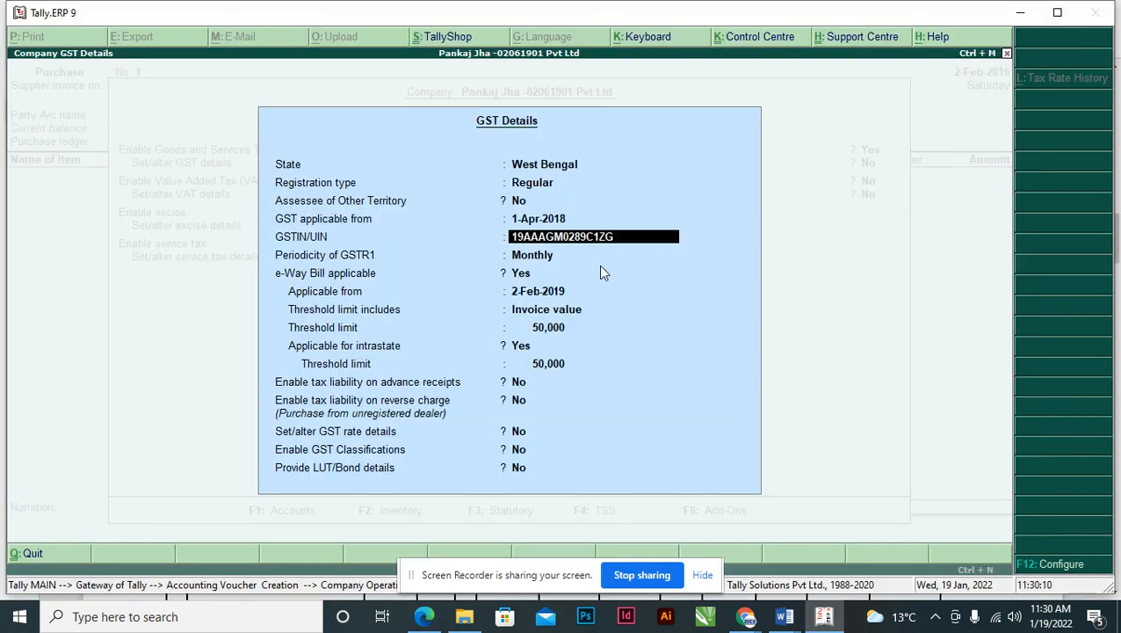
key("Return")
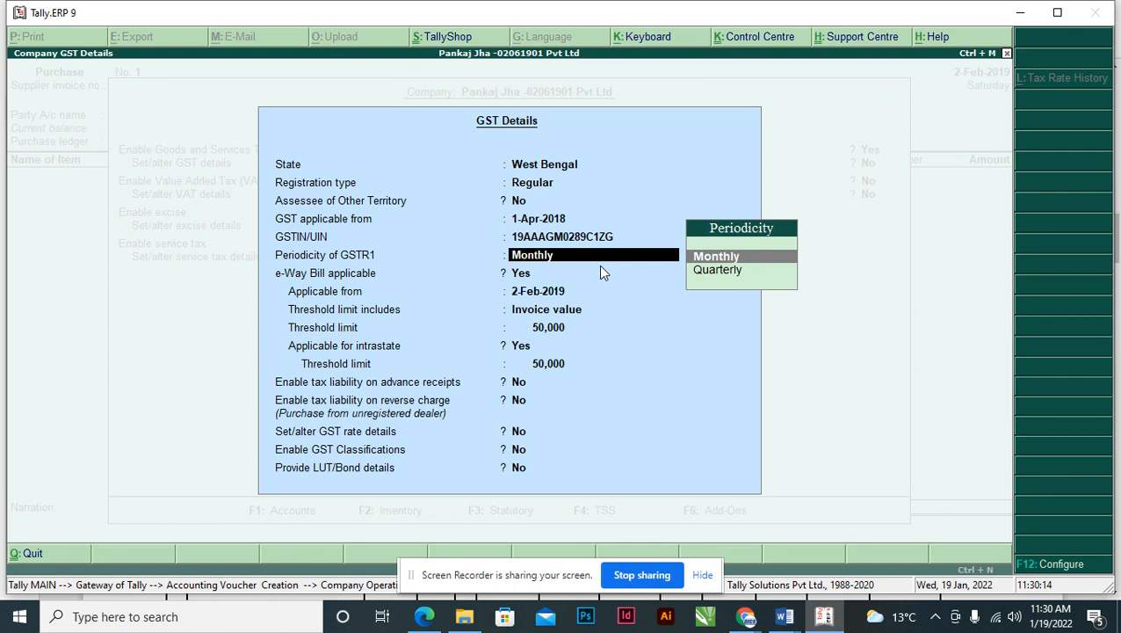
key("Return")
key("Return")
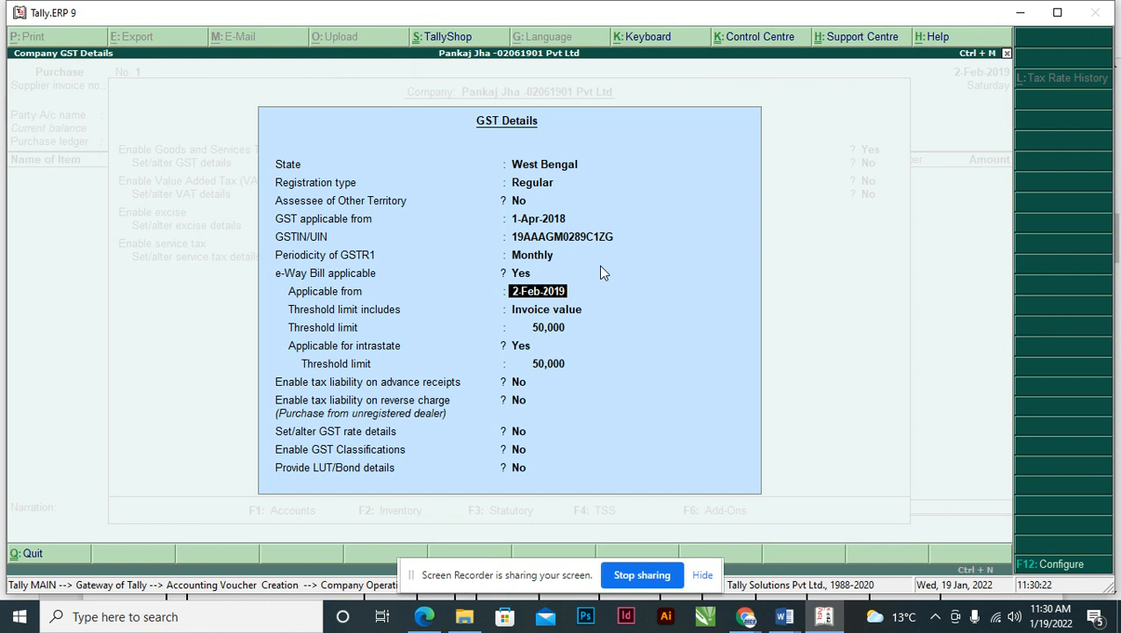
type("01-04-18")
key("Return")
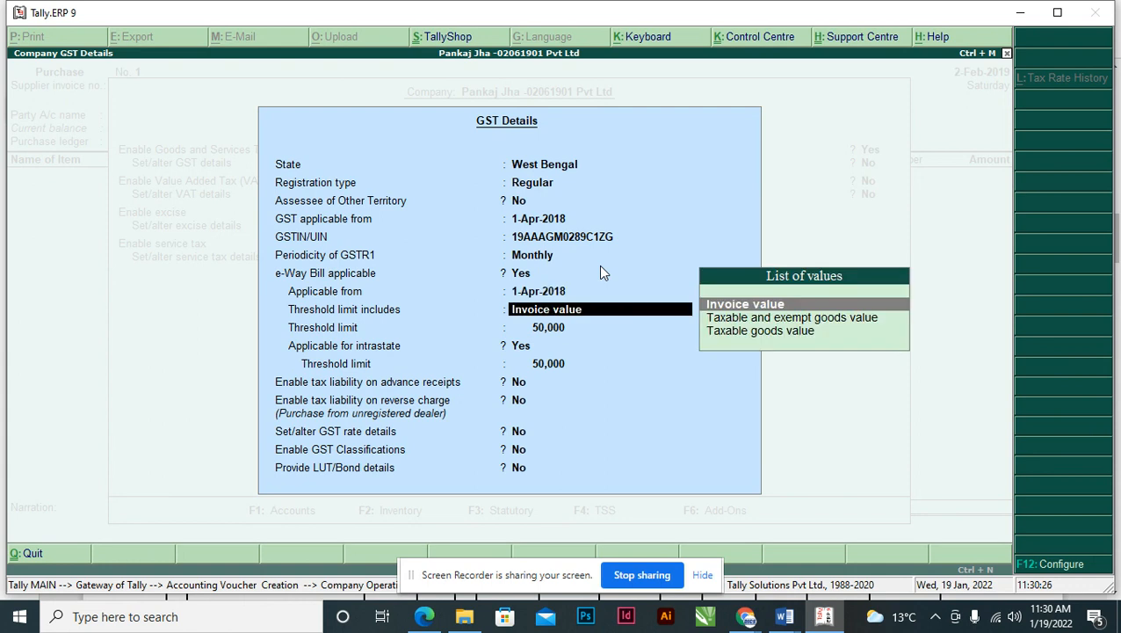
key("Return")
key("Return")
key("Return")
key("Return")
key("Return")
key("Return")
key("Return")
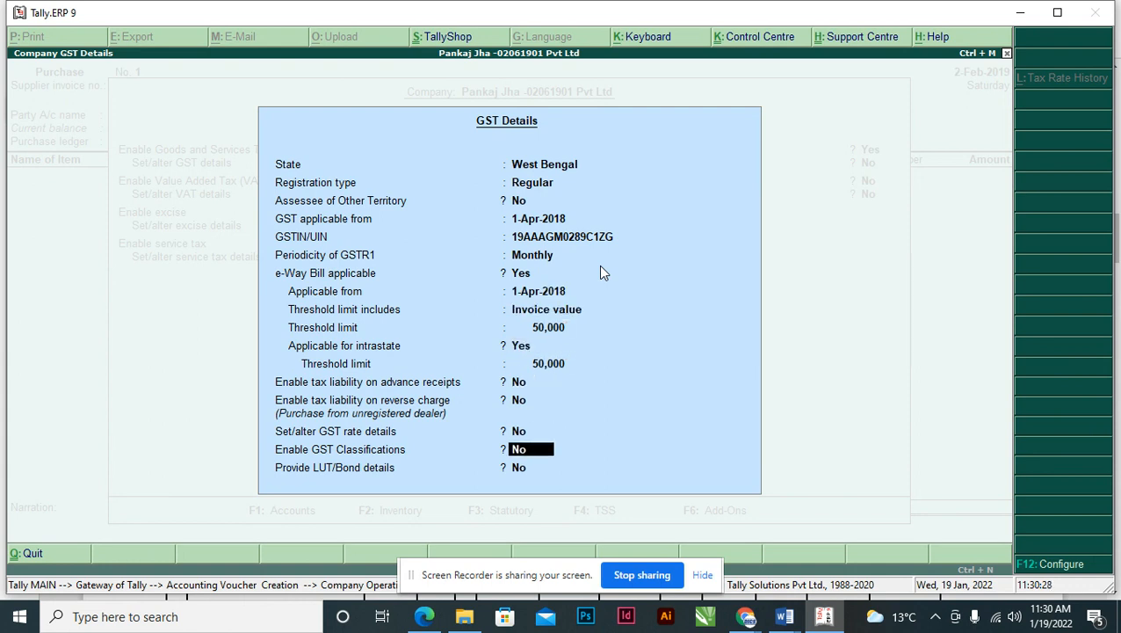
key("Return")
key("Return")
key("Return")
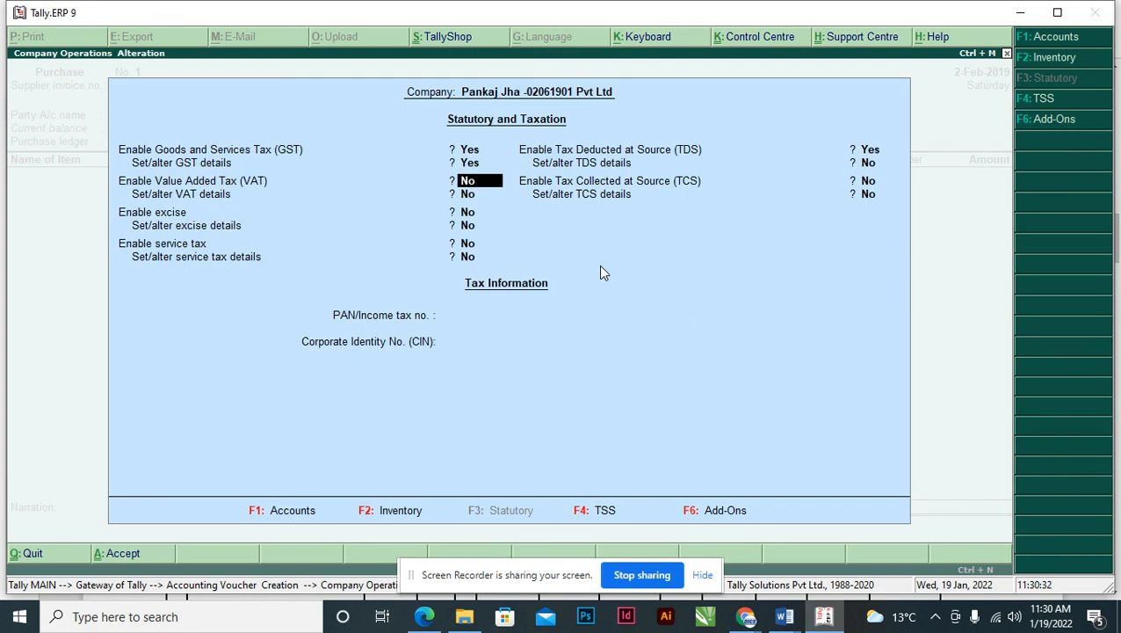
key("ctrl+a")
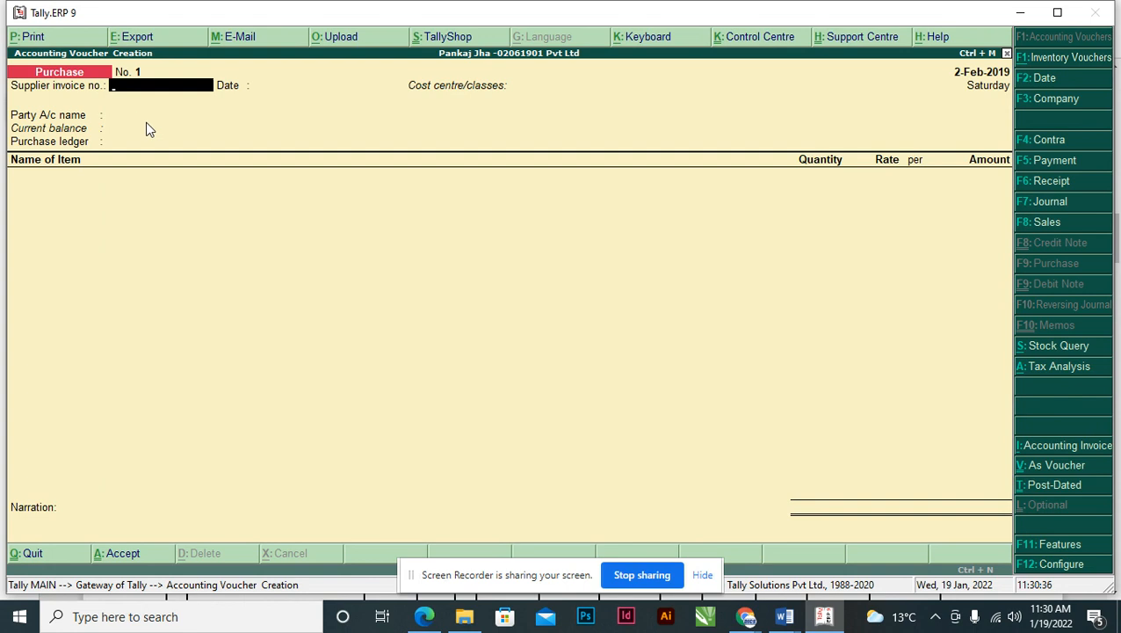
- Copy the invoice number from the Shah Stores invoice PDF
key("alt+Tab")
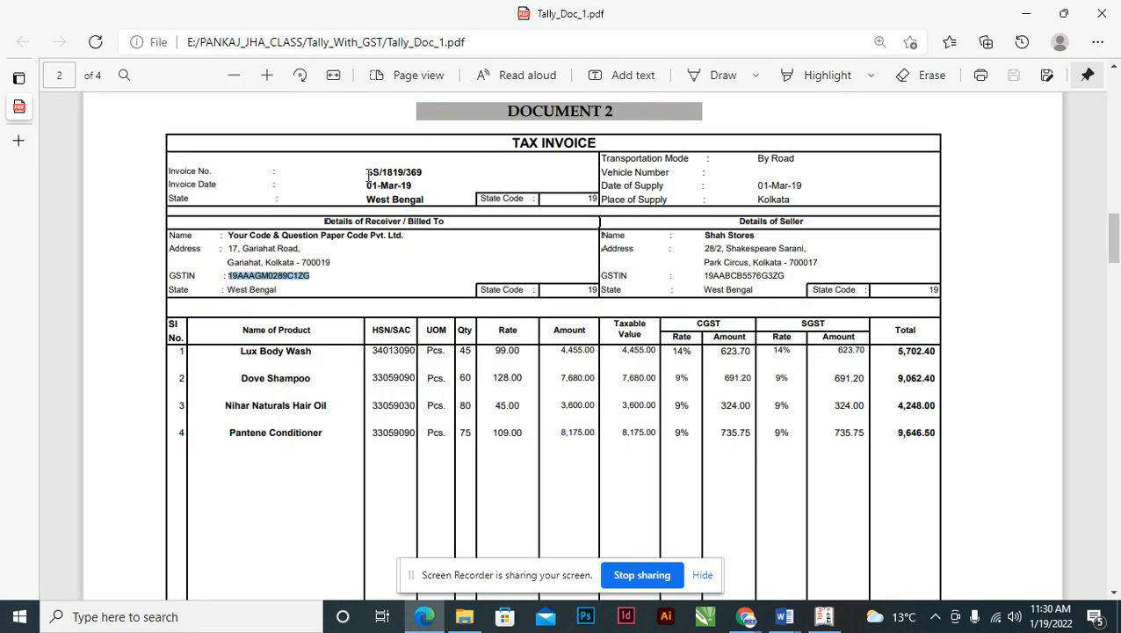
left_click_drag(366, 169, 424, 170)
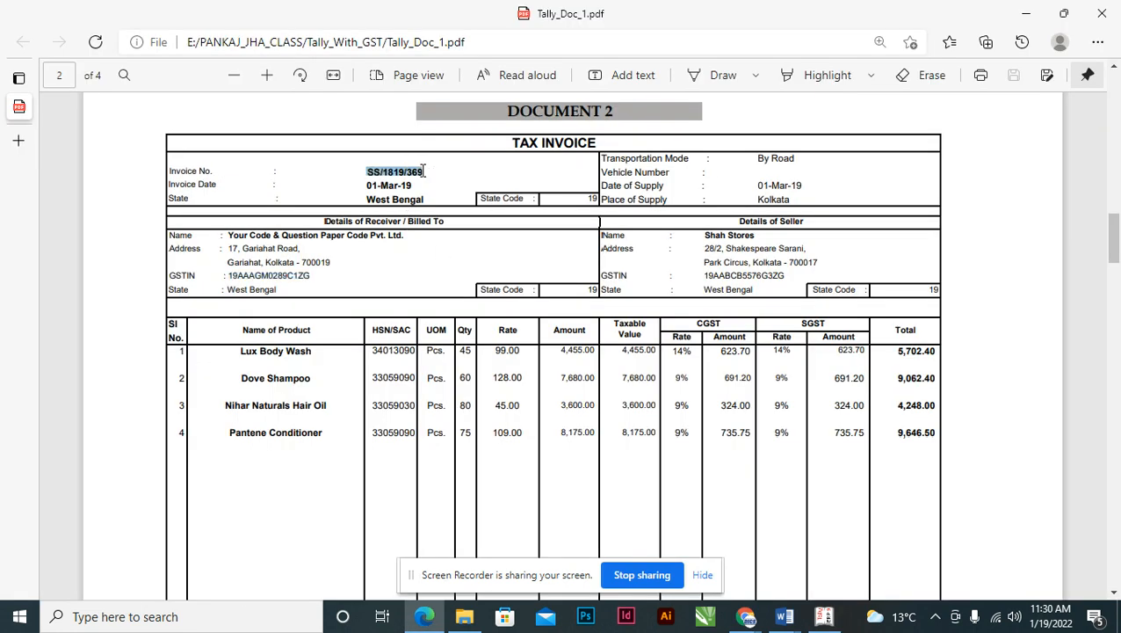
key("ctrl+c")
- Enter SS/1819/369 as supplier invoice number and accept the 2-Feb-2019 date
key("alt+Tab")
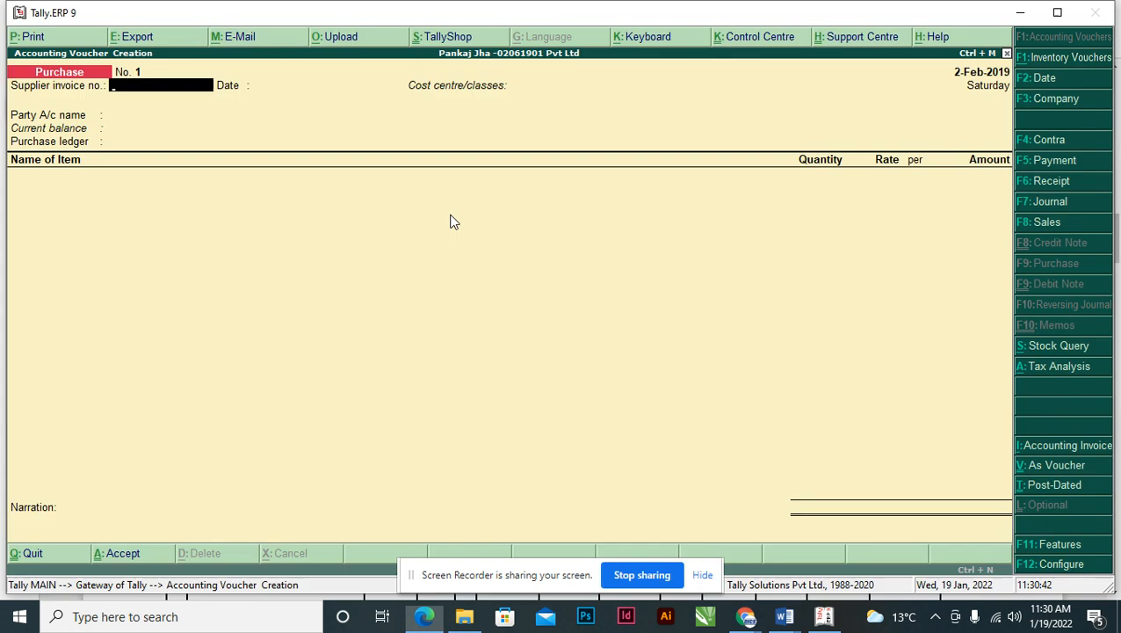
key("ctrl+alt+v")
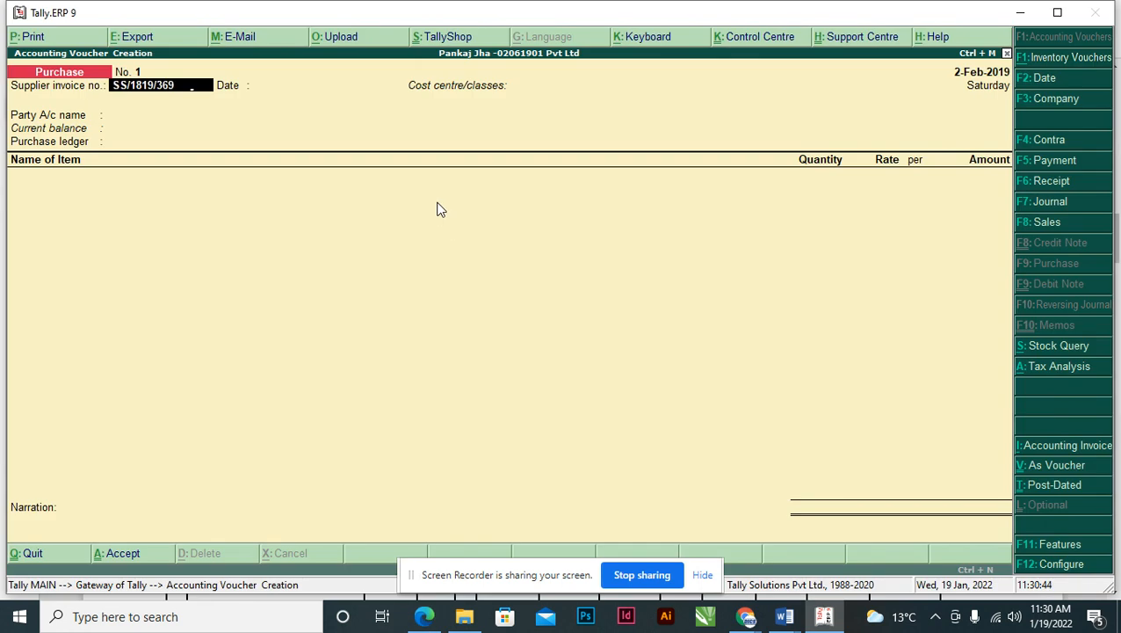
key("Return")
key("Return")
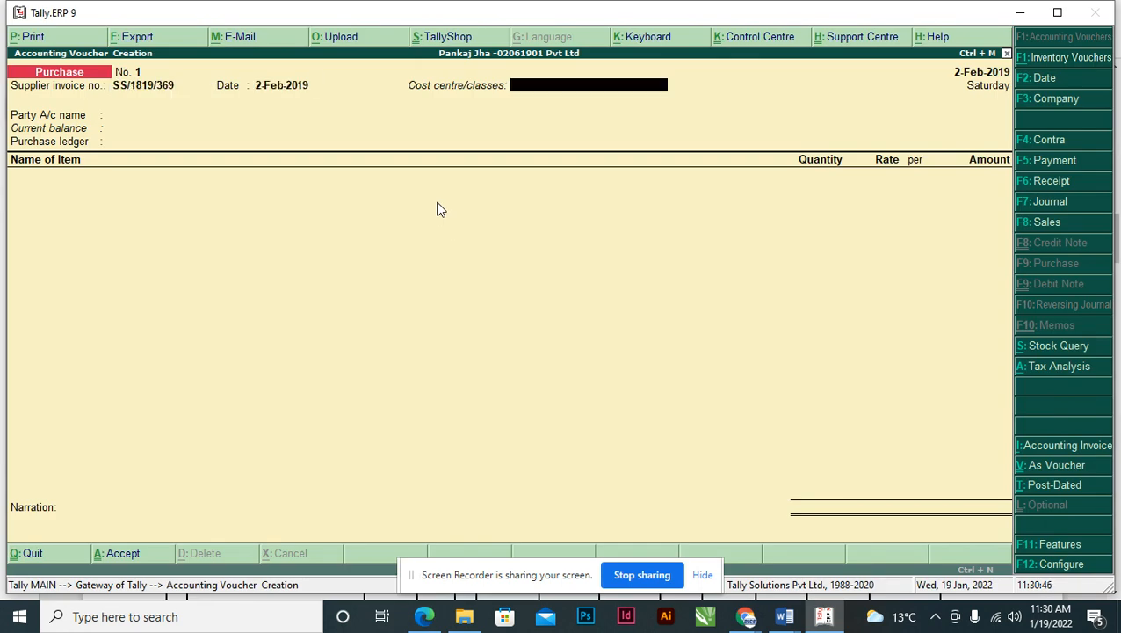
key("Return")
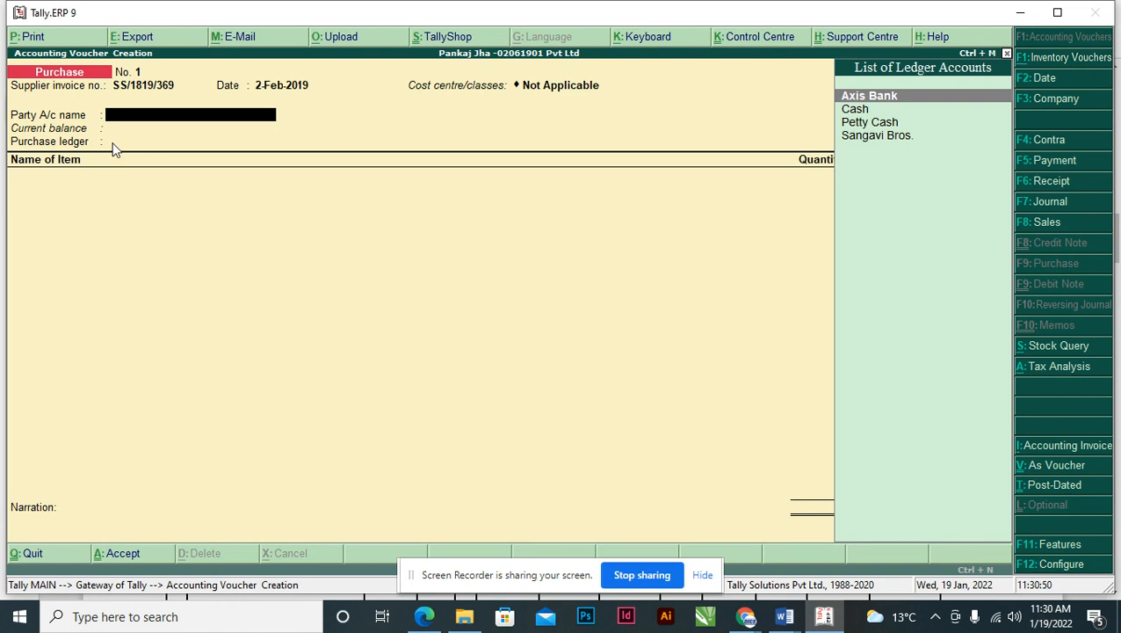
- Copy the seller name Shah Stores from the invoice and start a new party ledger
key("alt+Tab")
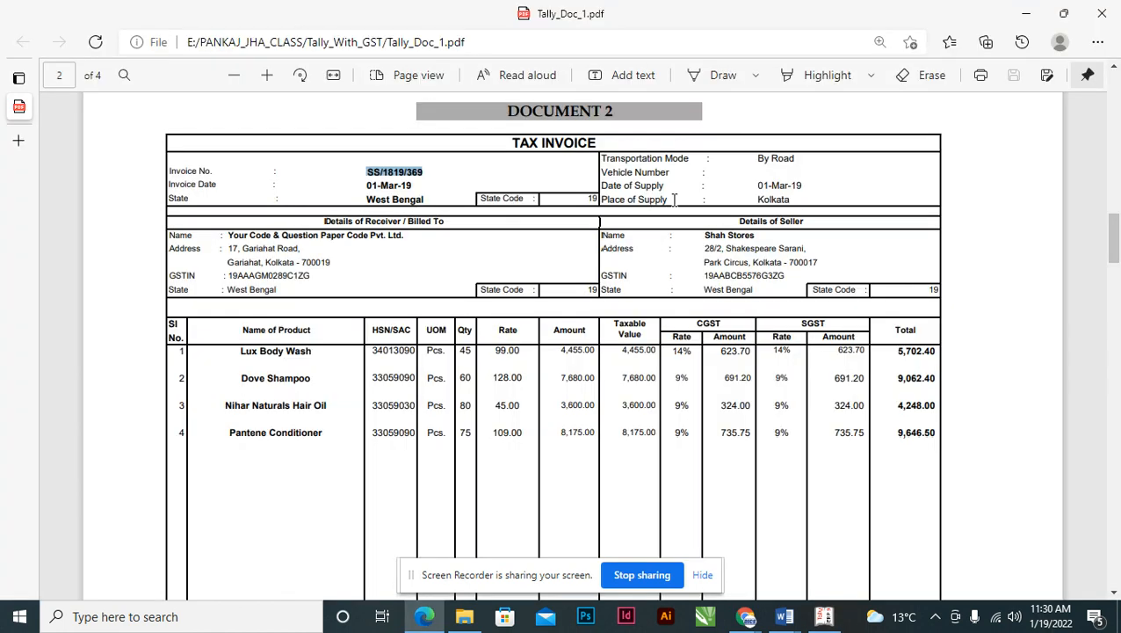
left_click_drag(703, 235, 754, 246)
key("alt+Tab")
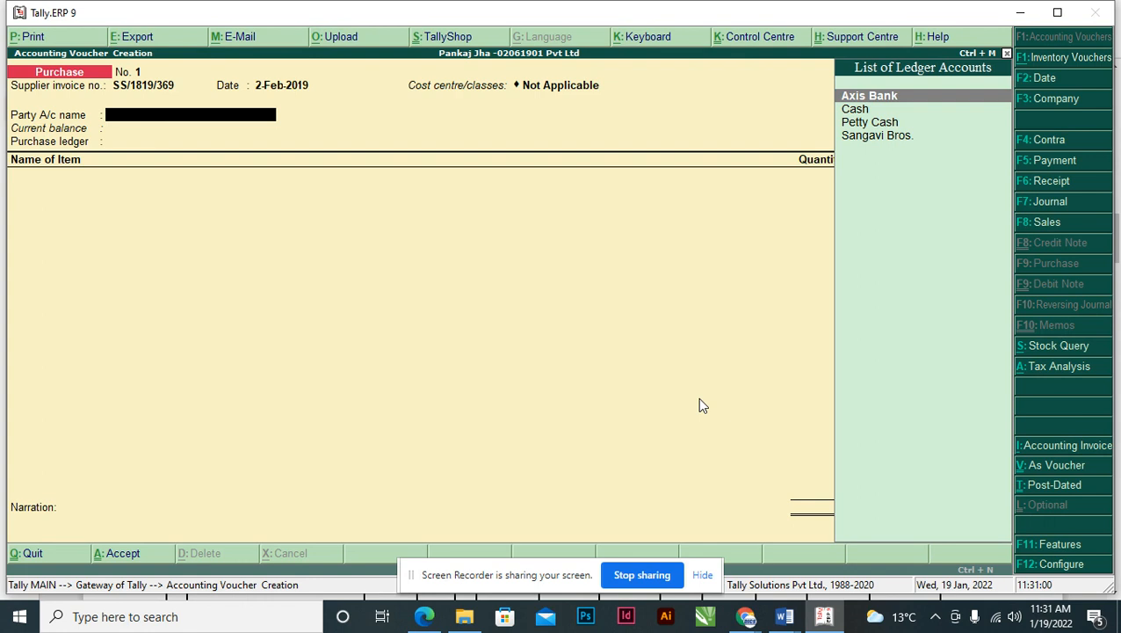
key("alt+c")
- Name the ledger Shah Stores under Sundry Creditors, keeping bill-by-bill on and other defaults
type("Shah Stores")
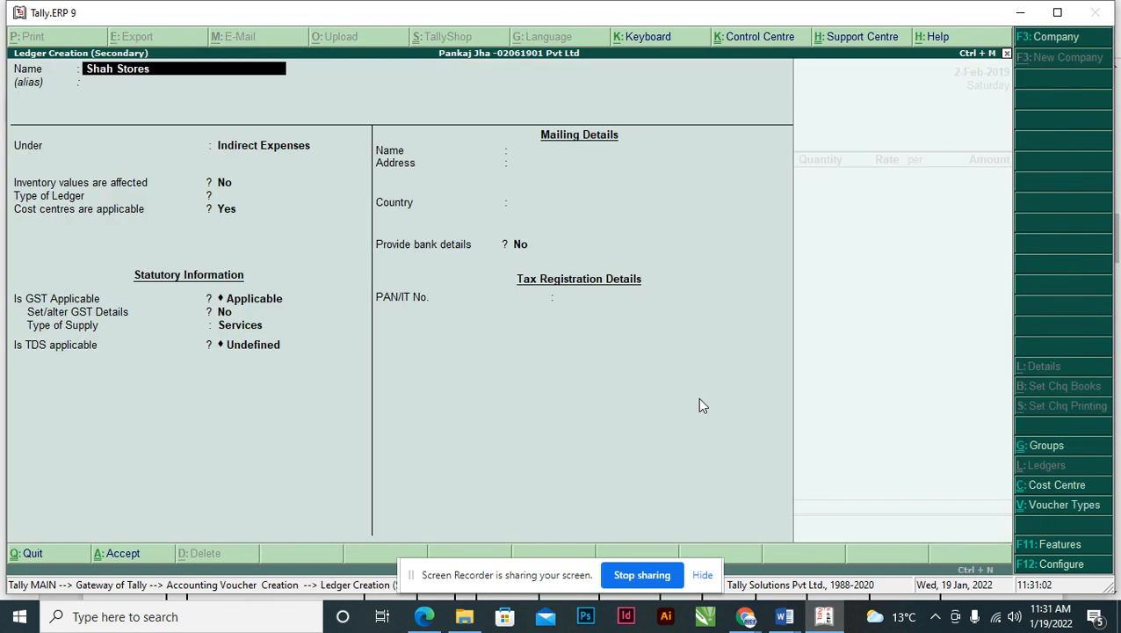
key("Return")
key("Return")
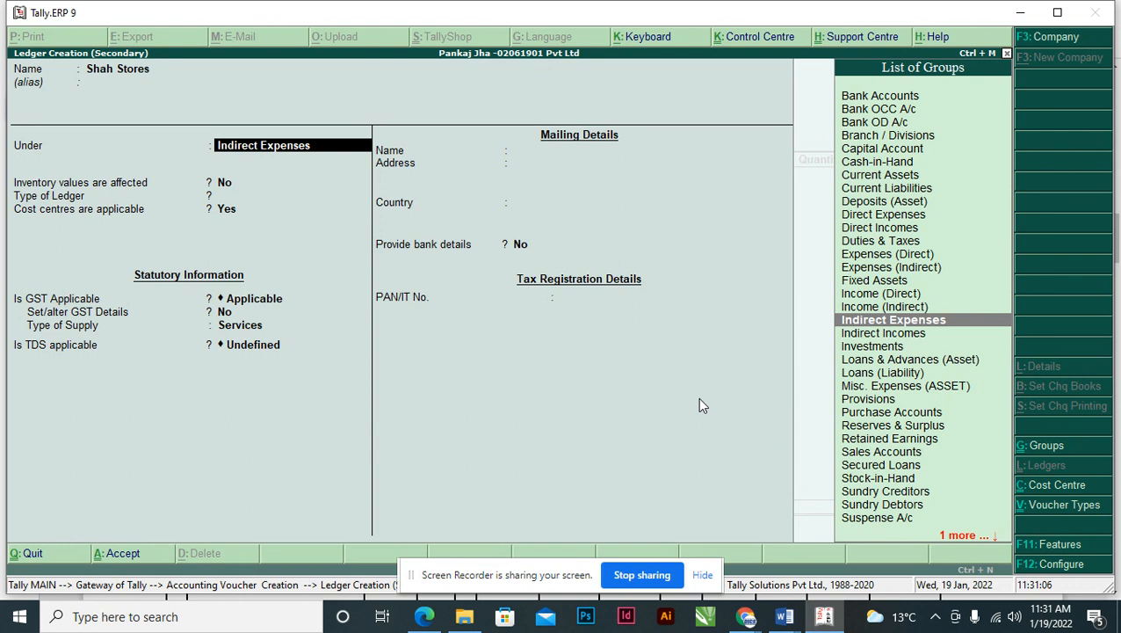
type("SUN")
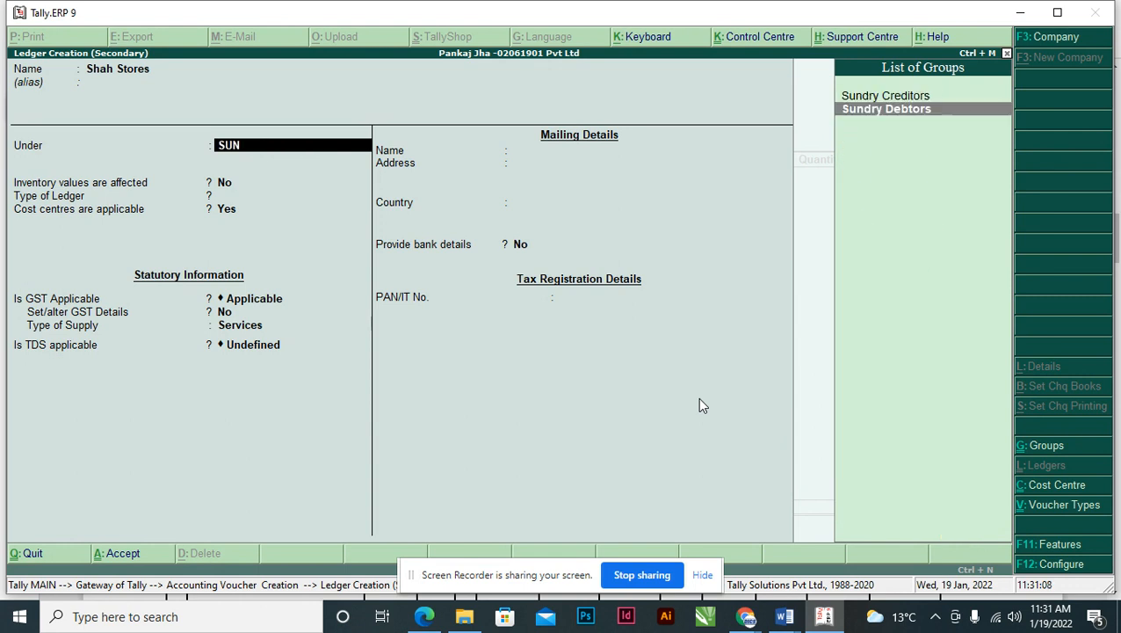
key("Up")
key("Return")
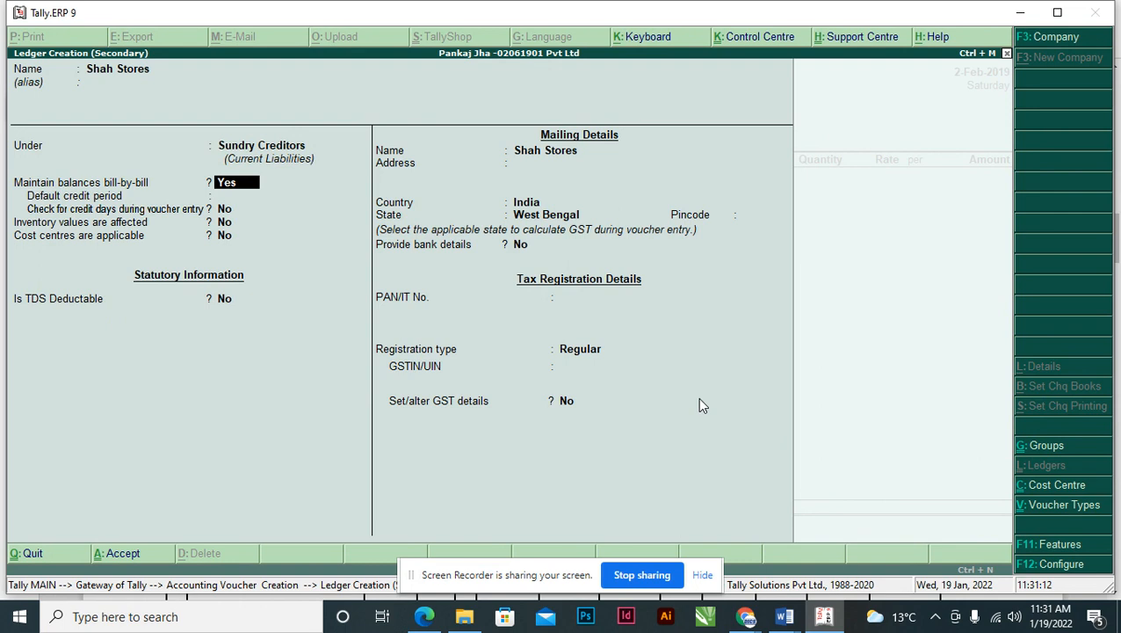
key("Return")
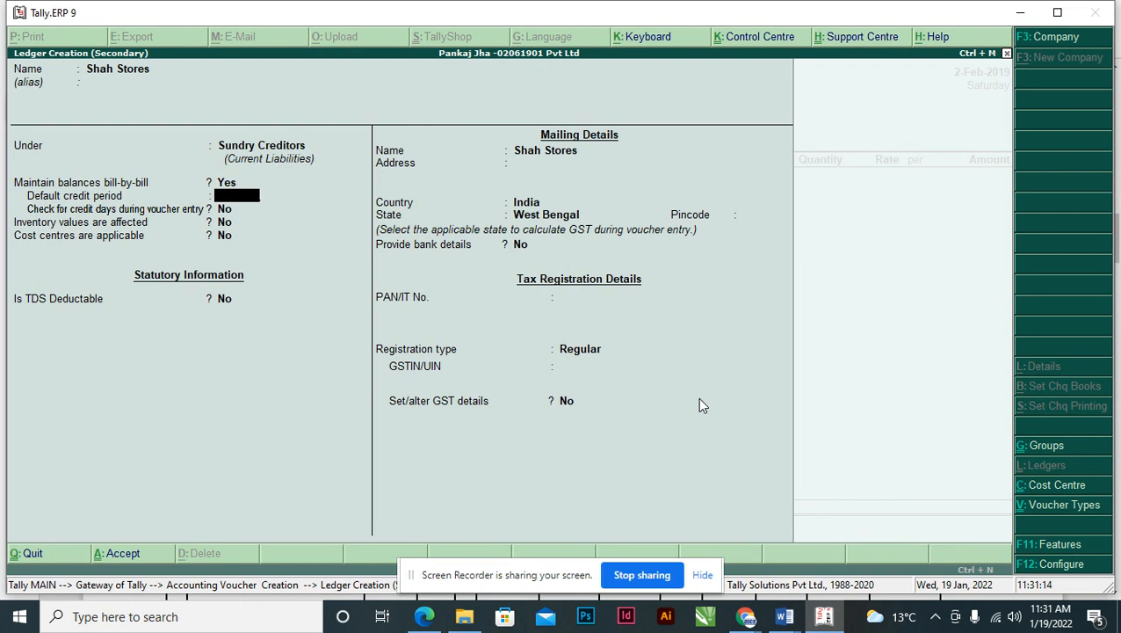
key("Return")
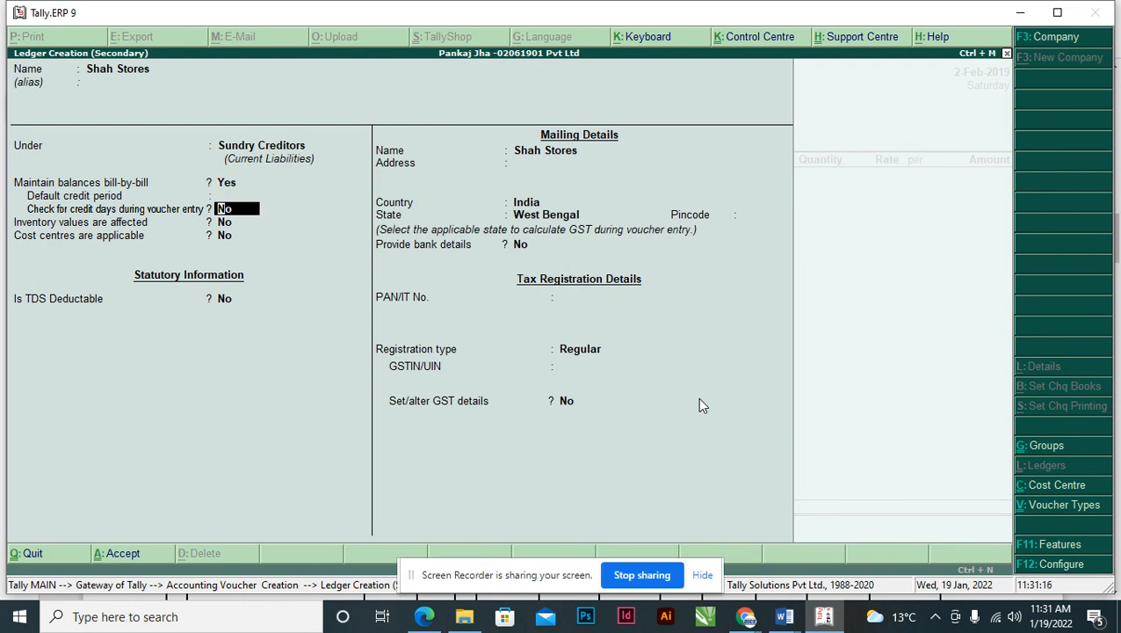
key("Return")
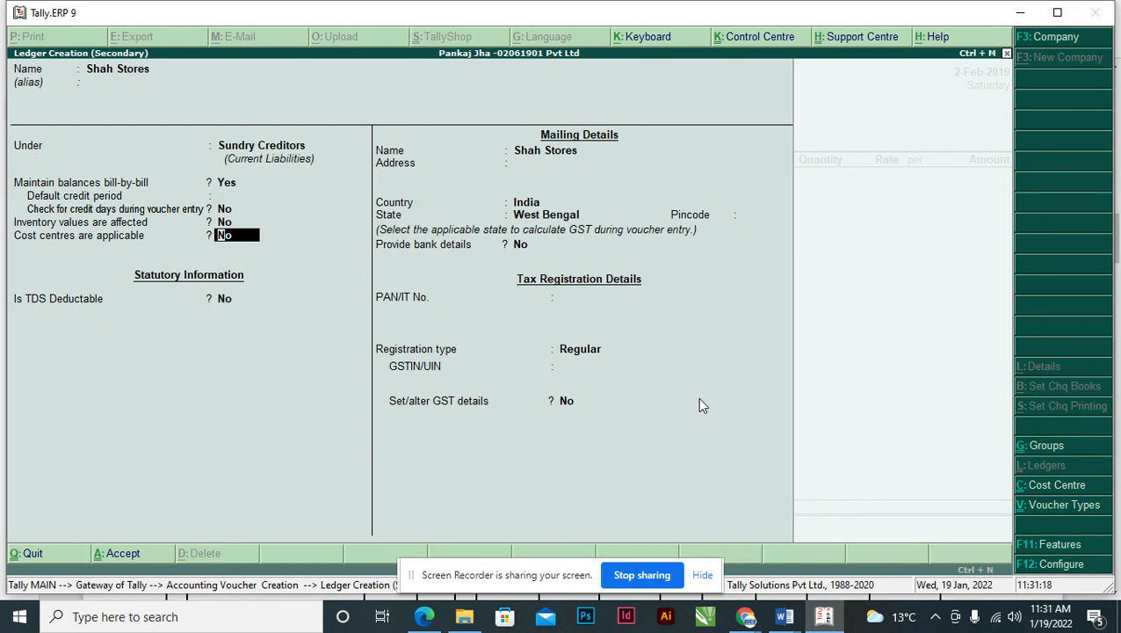
key("Return")
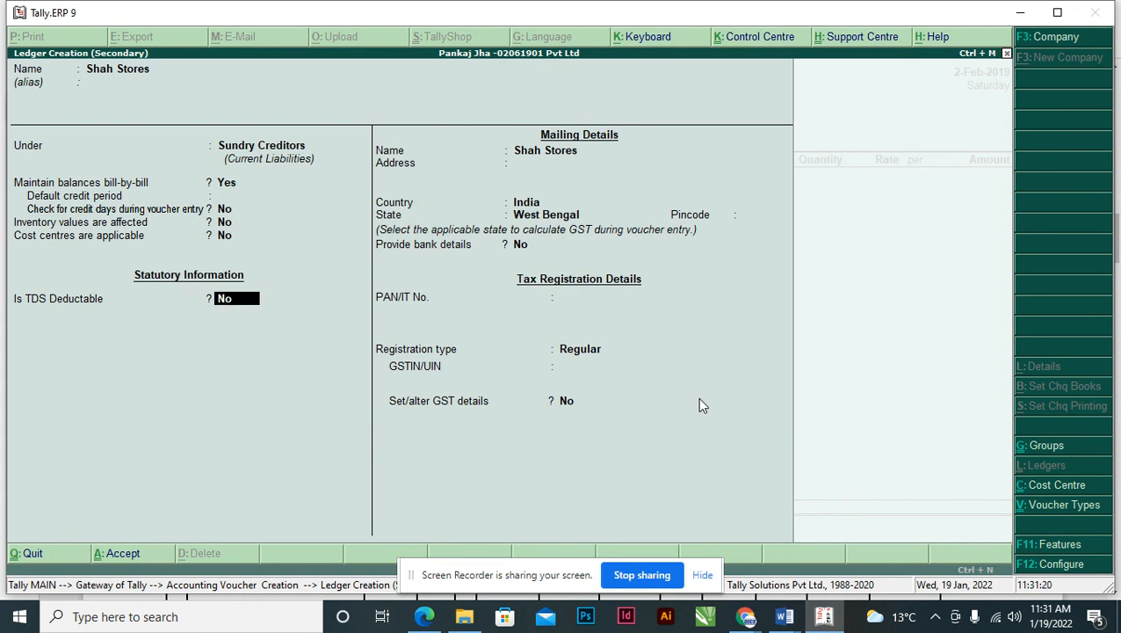
key("Return")
key("Return")
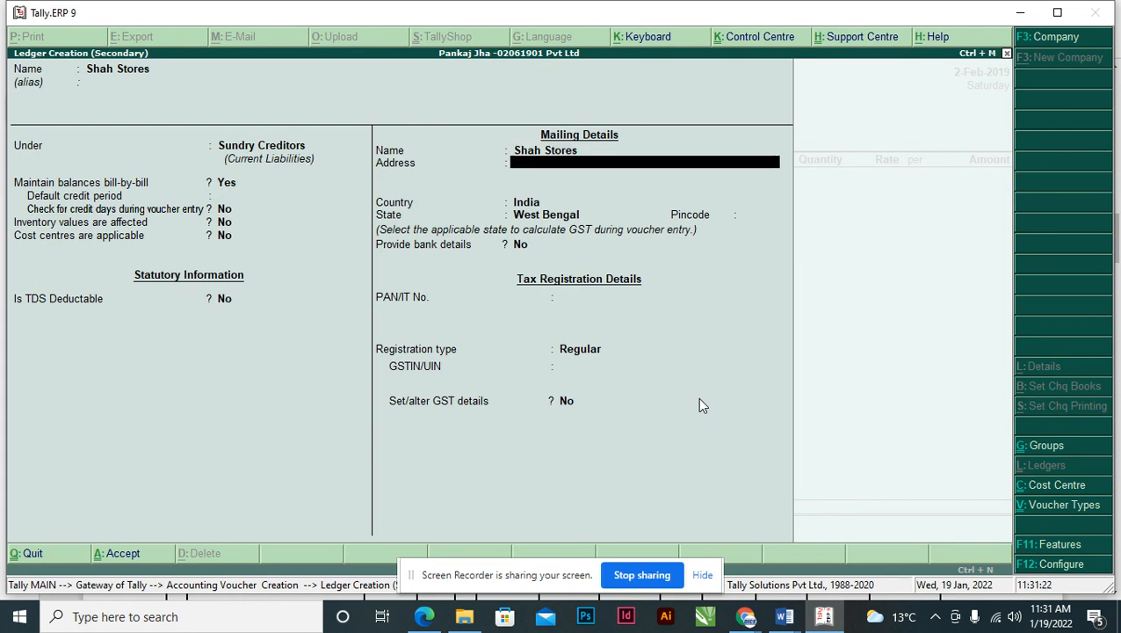
key("Return")
key("Return")
key("Return")
key("Return")
key("Return")
key("Return")
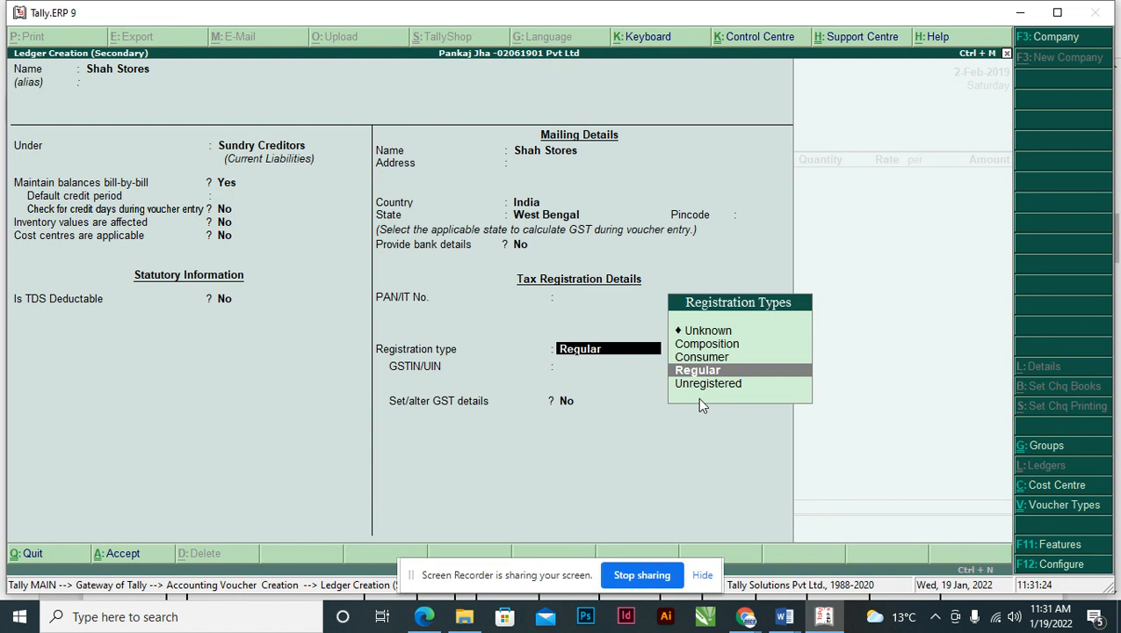
key("Return")
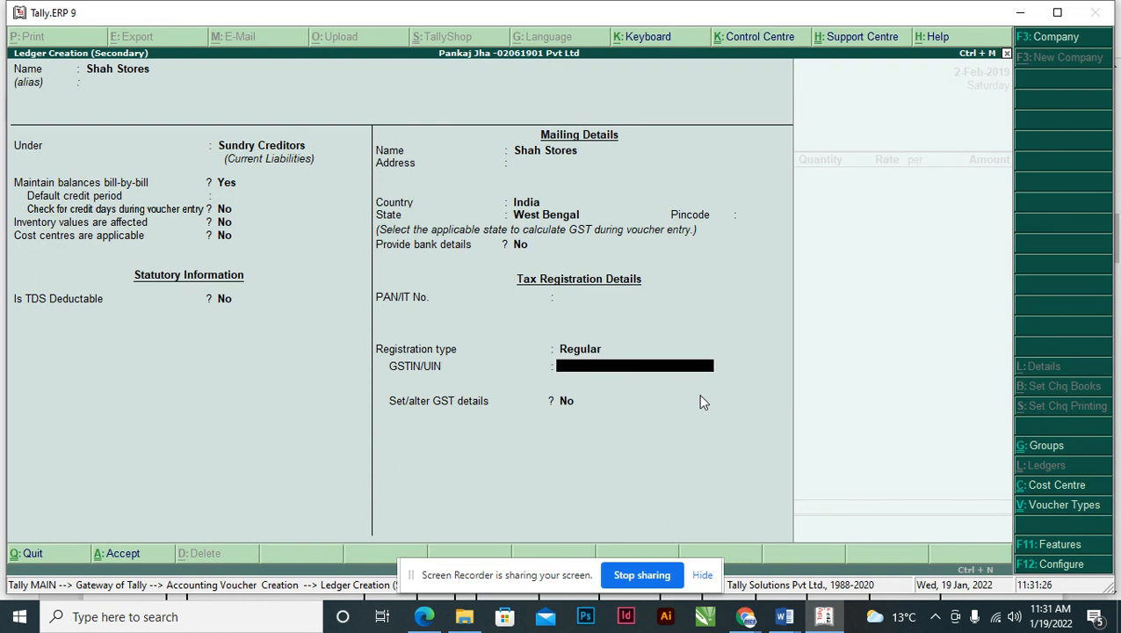
- Copy the seller's GSTIN from the invoice into the ledger and save it
key("alt+Tab")
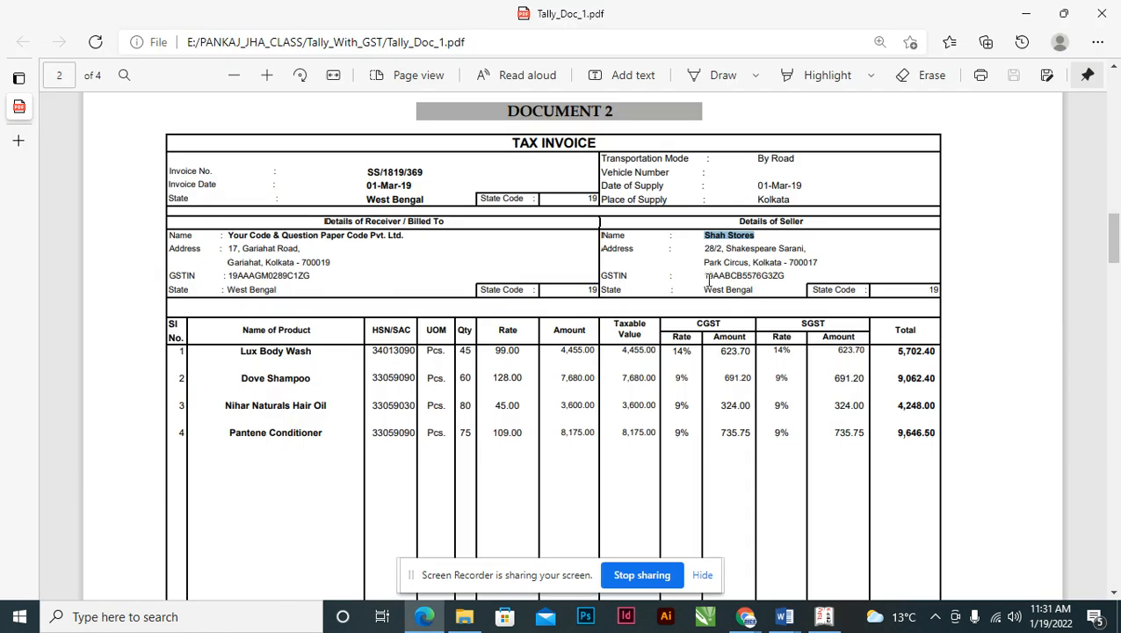
left_click_drag(703, 275, 786, 275)
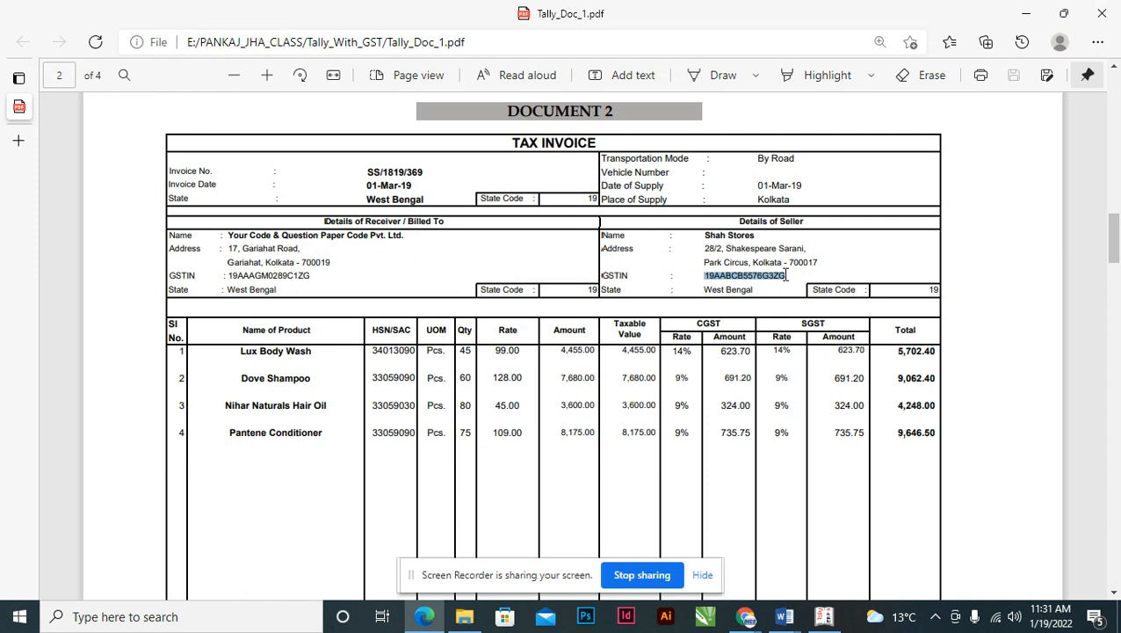
key("ctrl+c")
key("alt+Tab")
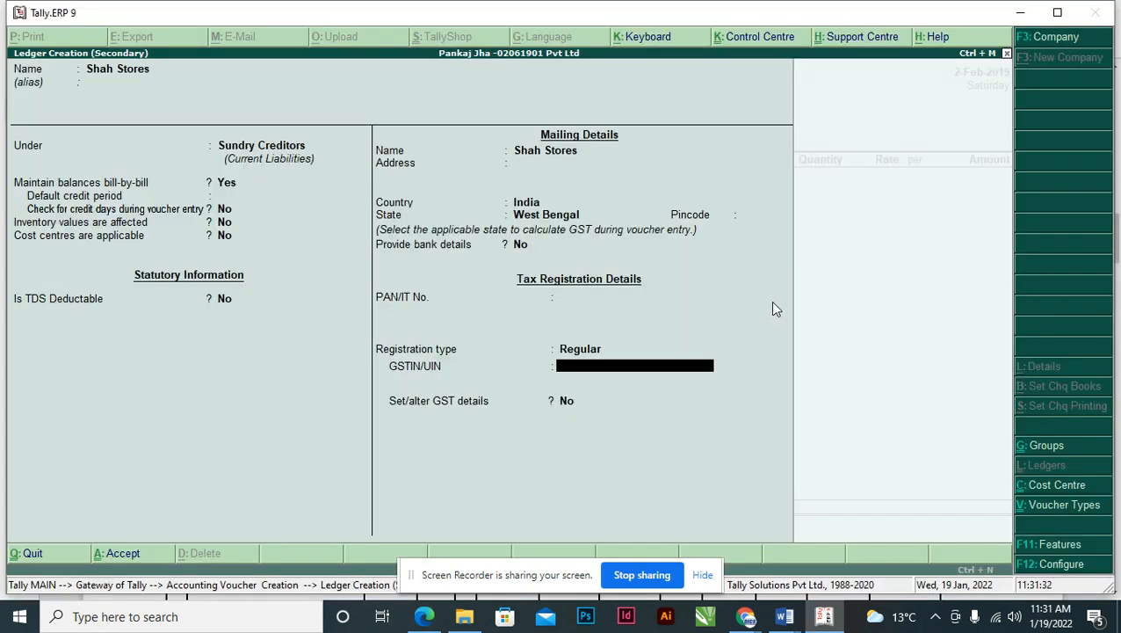
key("ctrl+v")
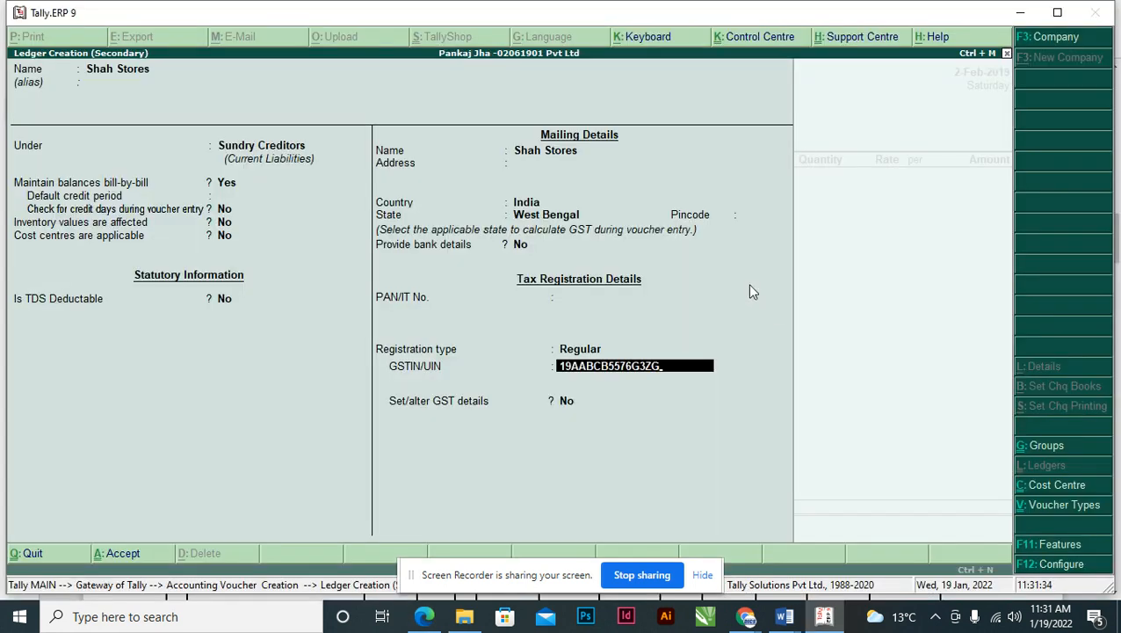
key("Return")
key("Return")
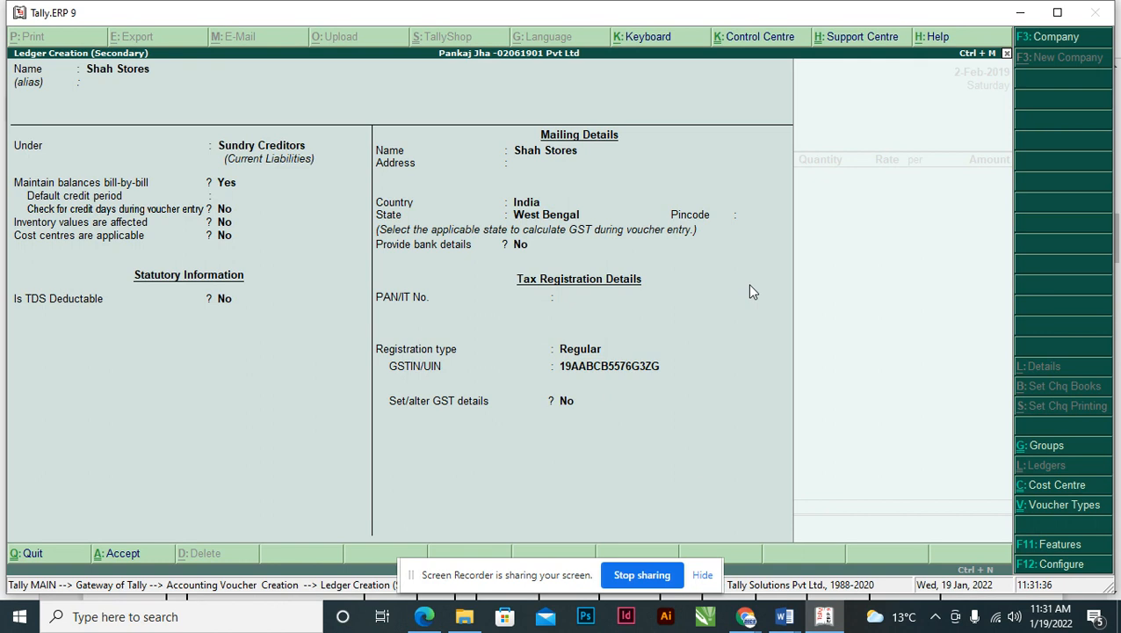
key("Return")
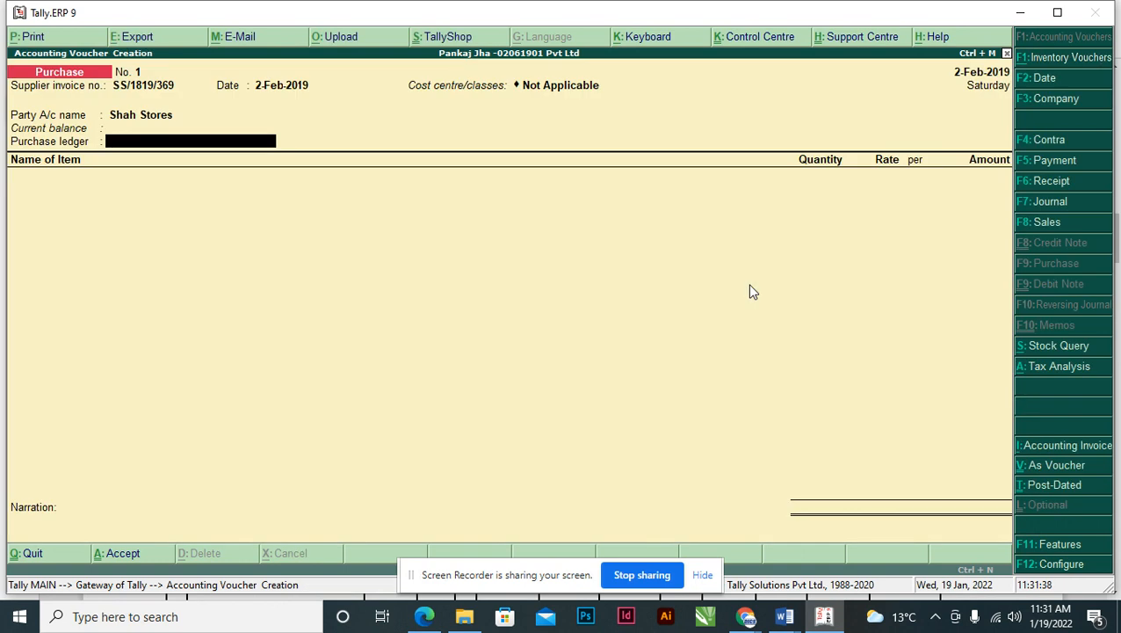
- Create PURCHASE A/C under Purchase Accounts, inventory affected, no cost centres, as the purchase ledger
key("alt+c")
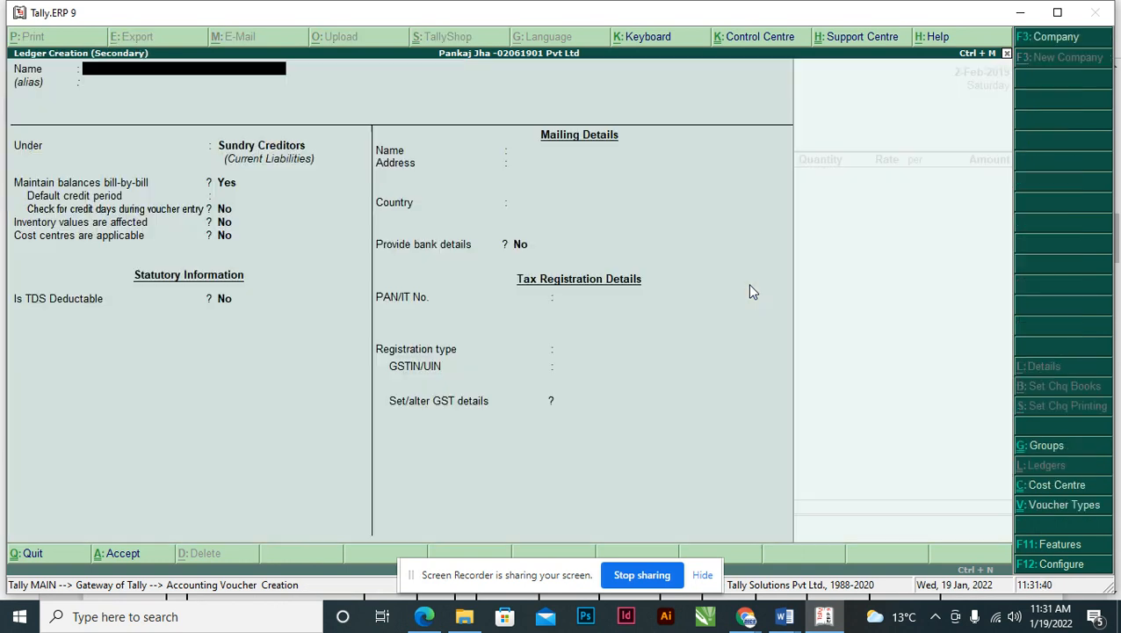
type("PURC")
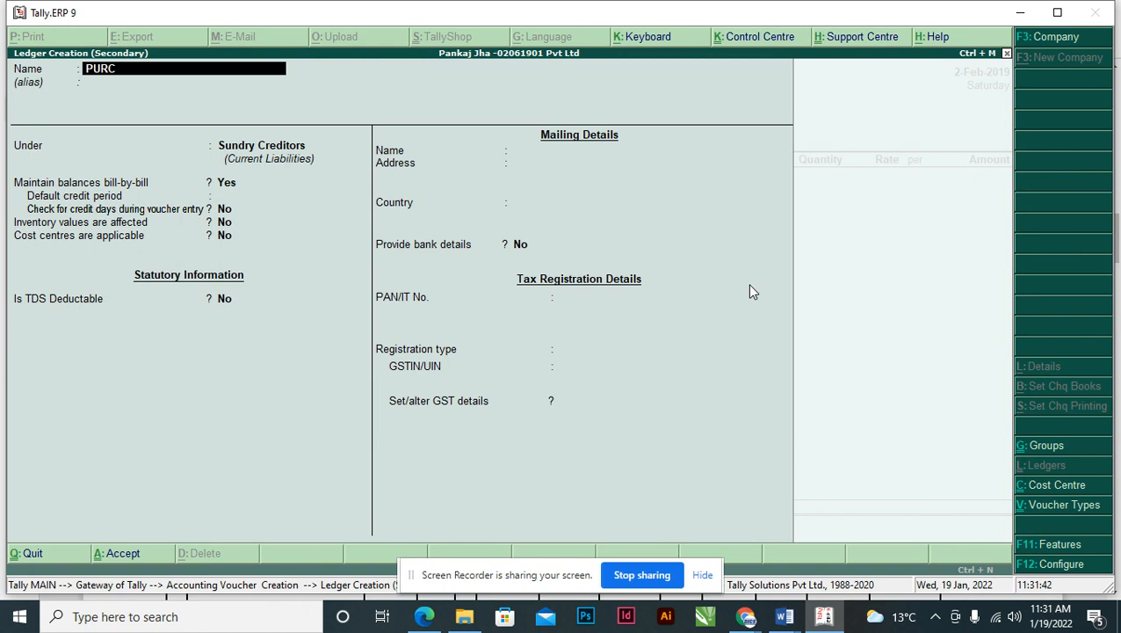
type("HASE A/C")
key("Return")
key("Return")
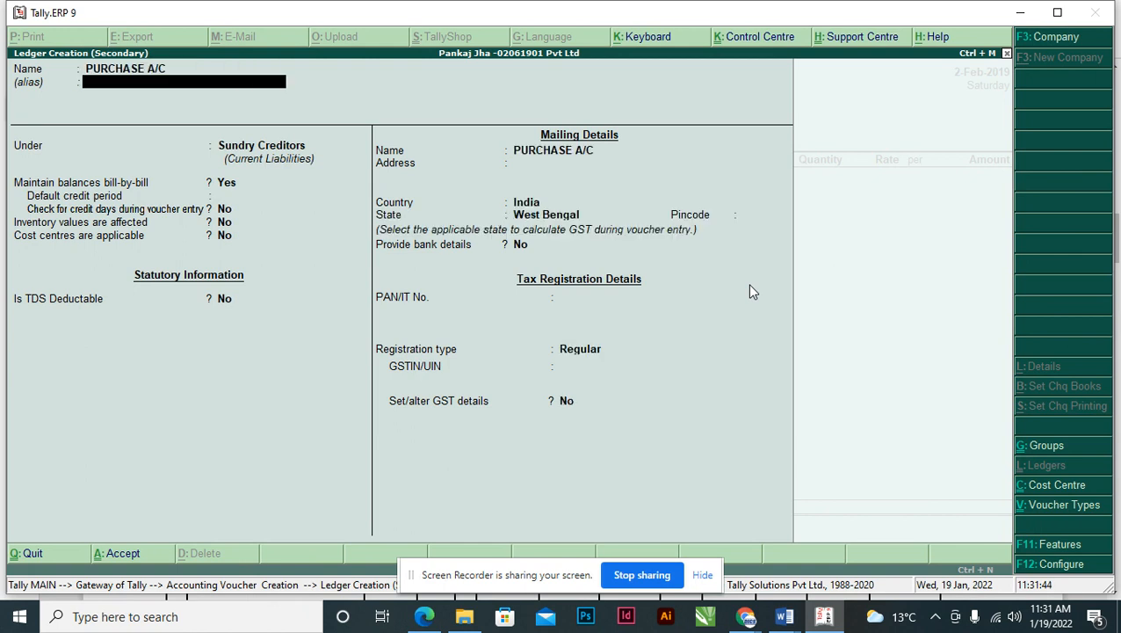
type("PU")
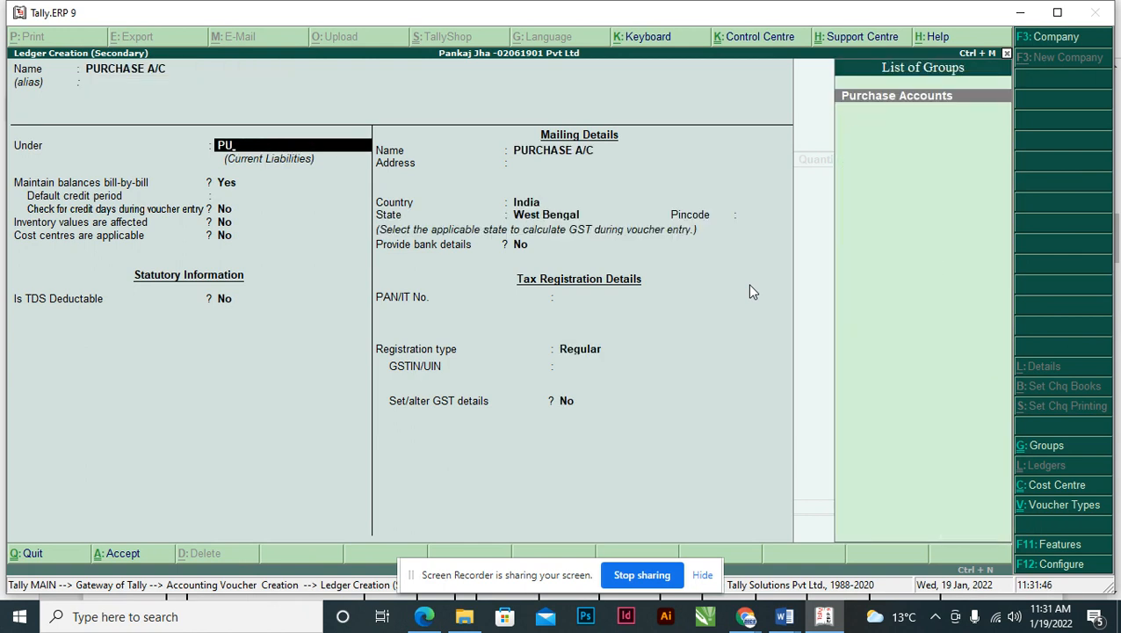
key("Return")
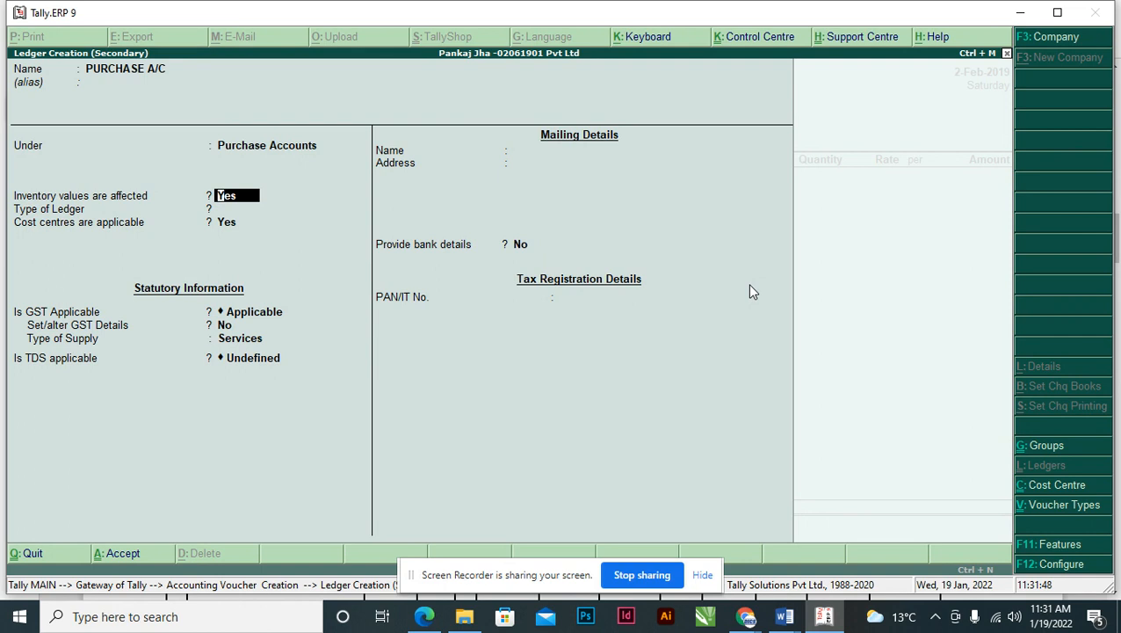
key("Return")
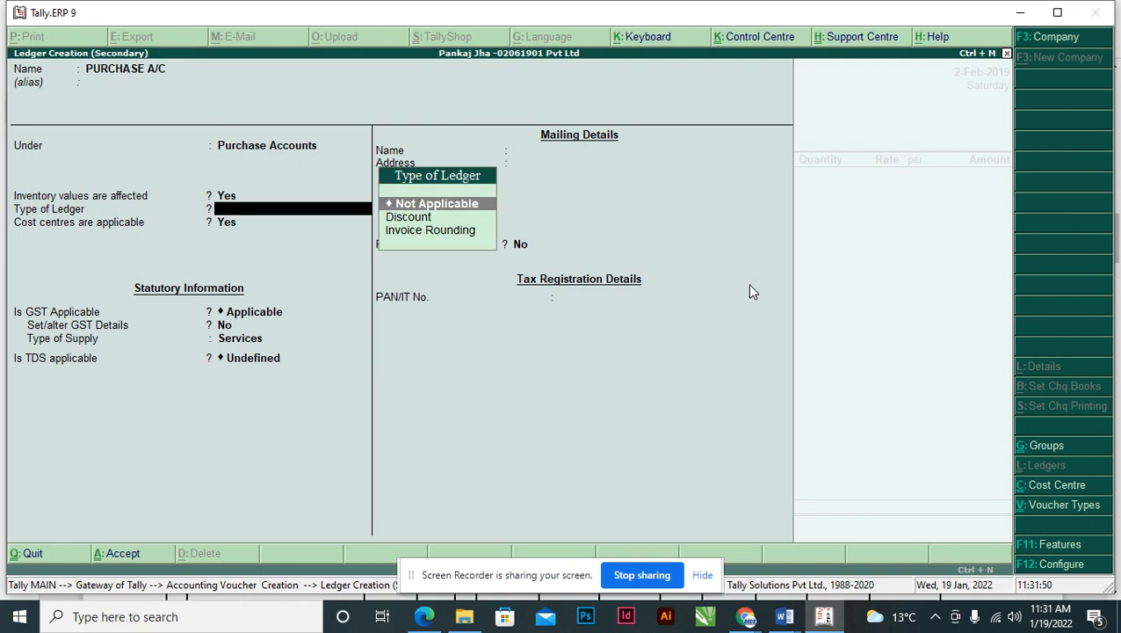
key("Return")
key("n")
key("Return")
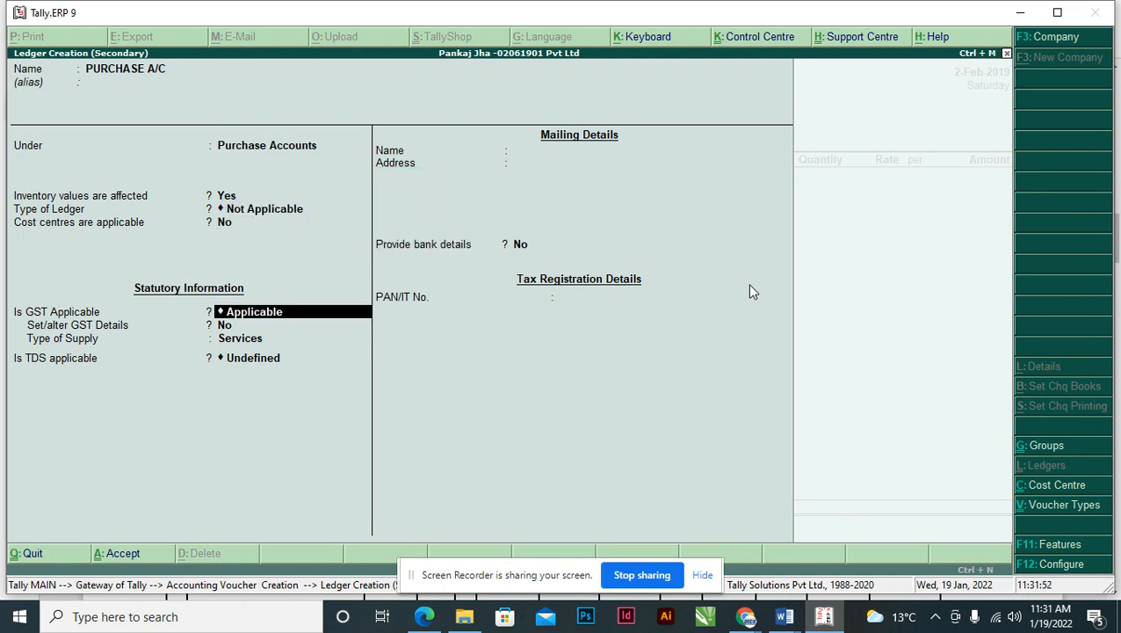
key("ctrl+a")
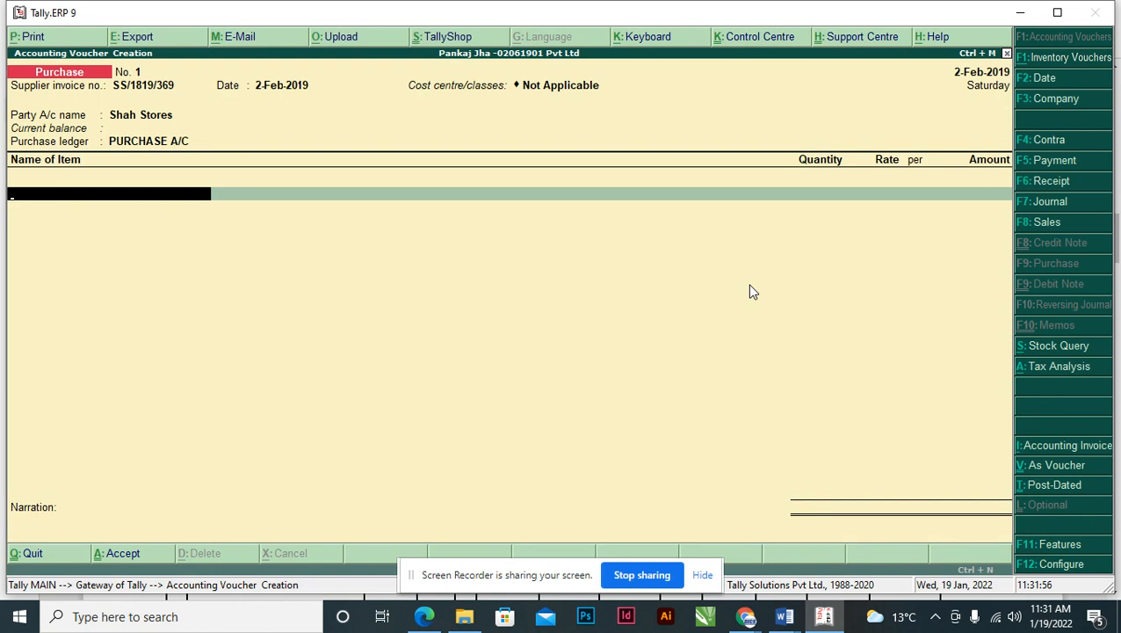
- Copy Lux Body Wash from the invoice's item table and begin a new stock item for it
key("alt+Tab")
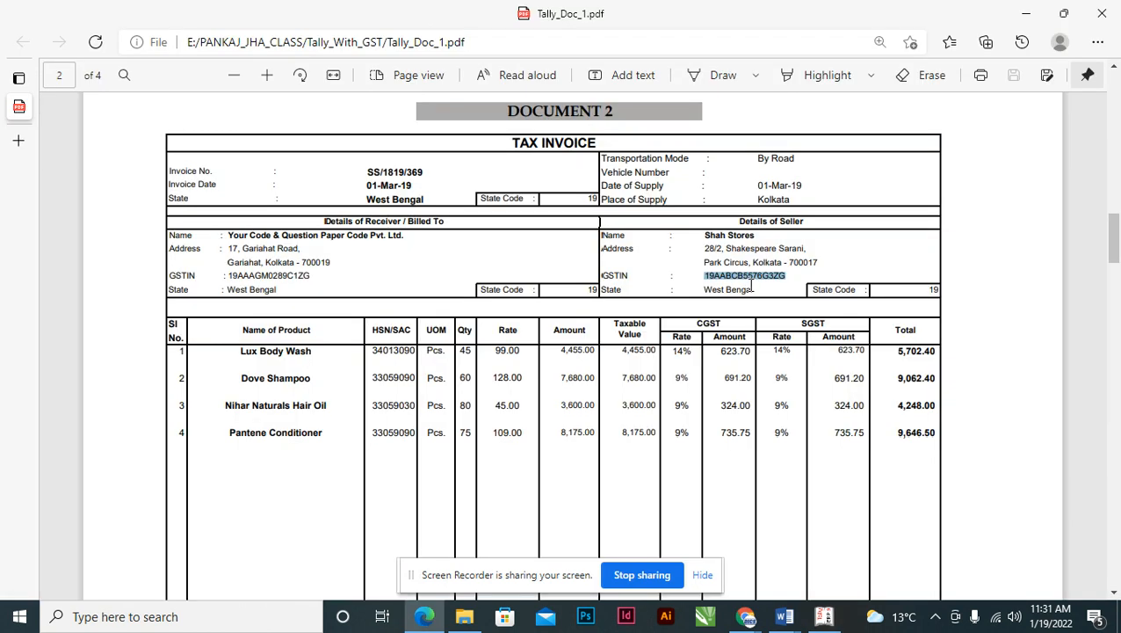
scroll(556, 273, "down", 3)
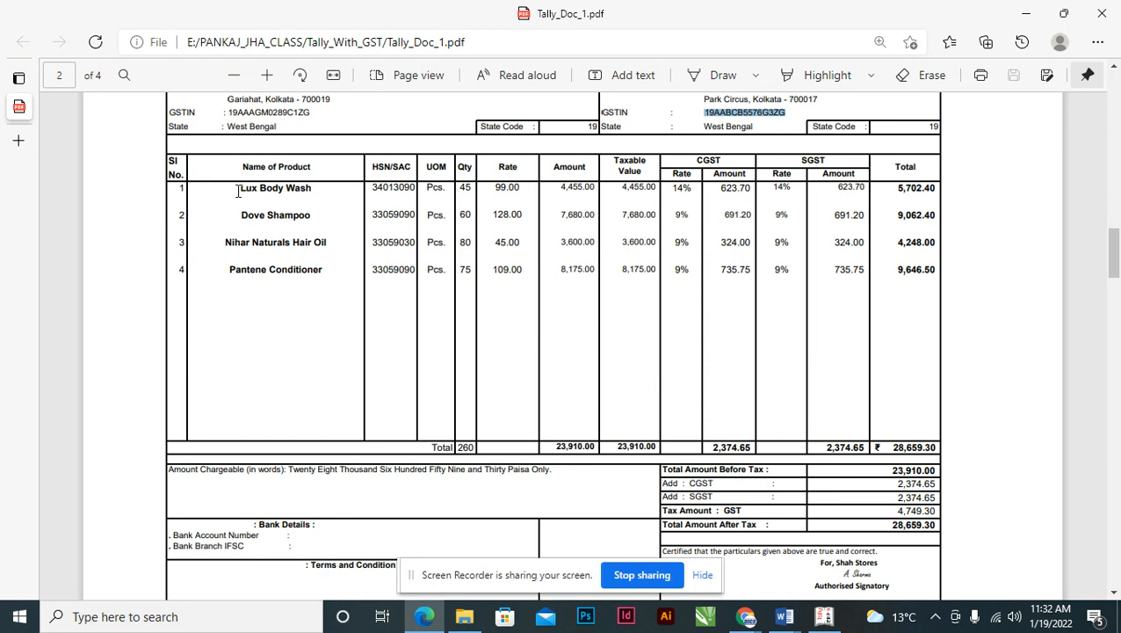
left_click(238, 192)
left_click_drag(239, 191, 319, 195)
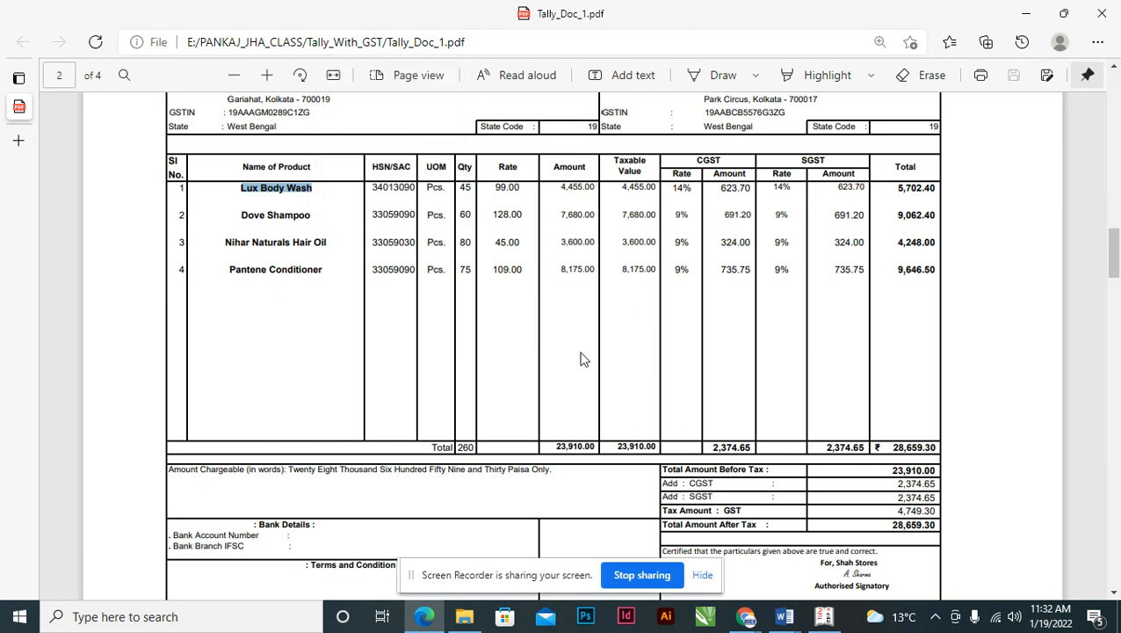
key("alt+Tab")
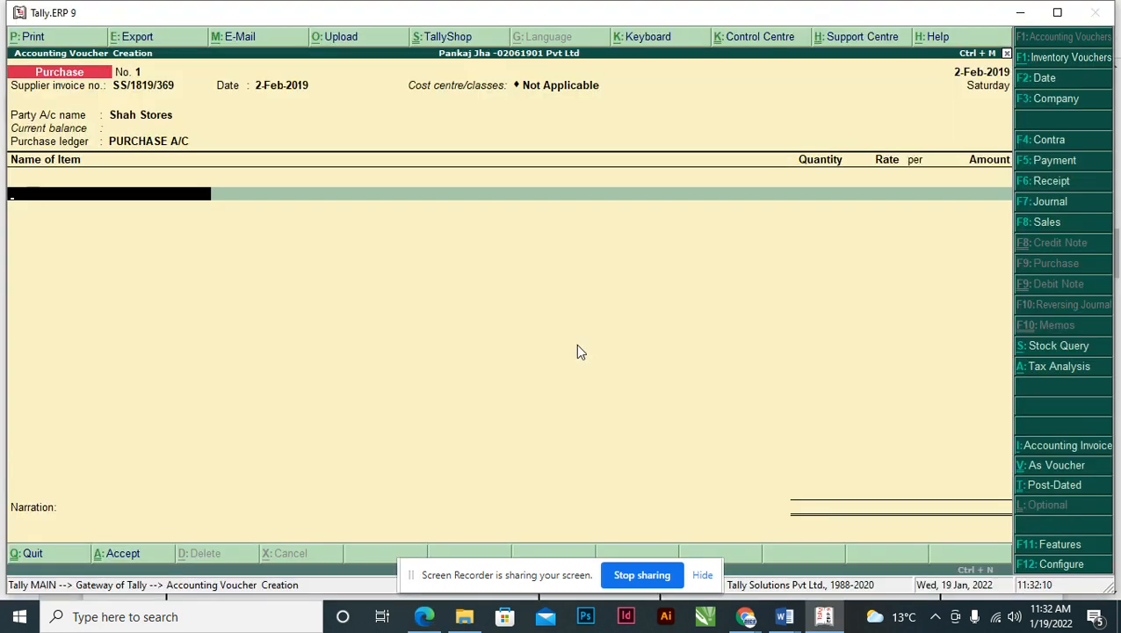
key("alt+c")
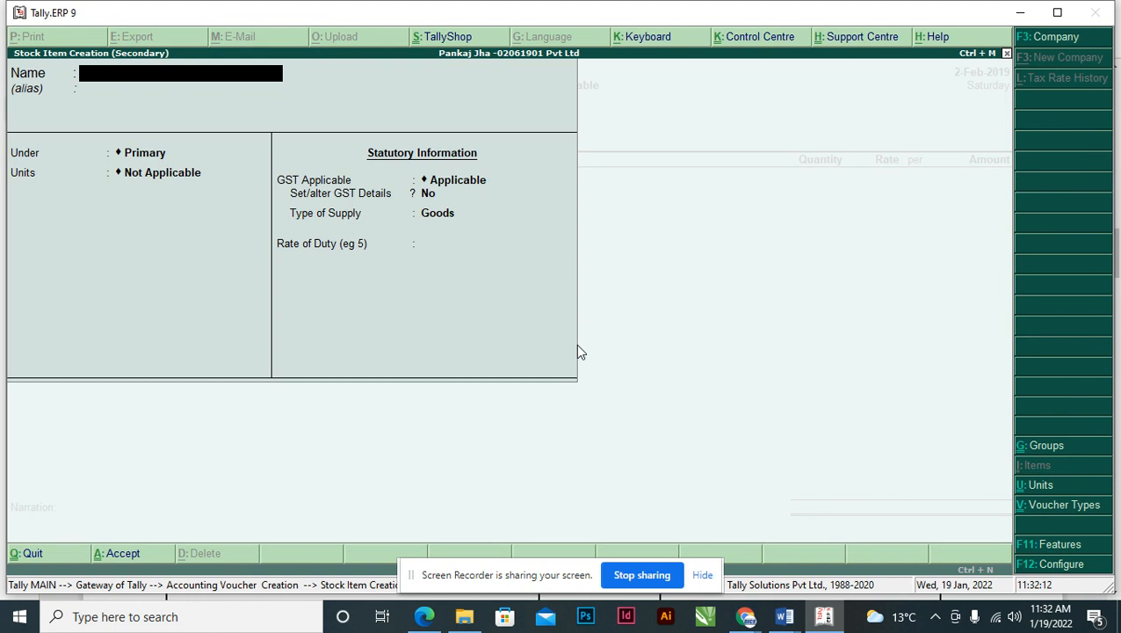
- Name the stock item Lux Body Wash and check its unit, Pcs, on the invoice
key("ctrl+alt+v")
key("Return")
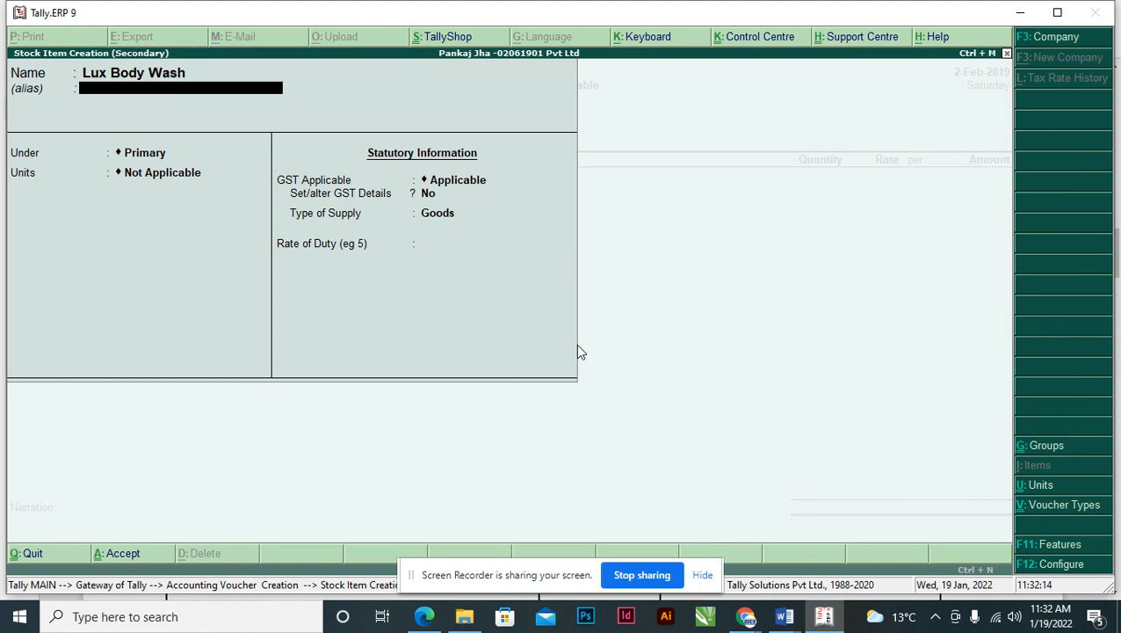
key("Return")
key("Return")
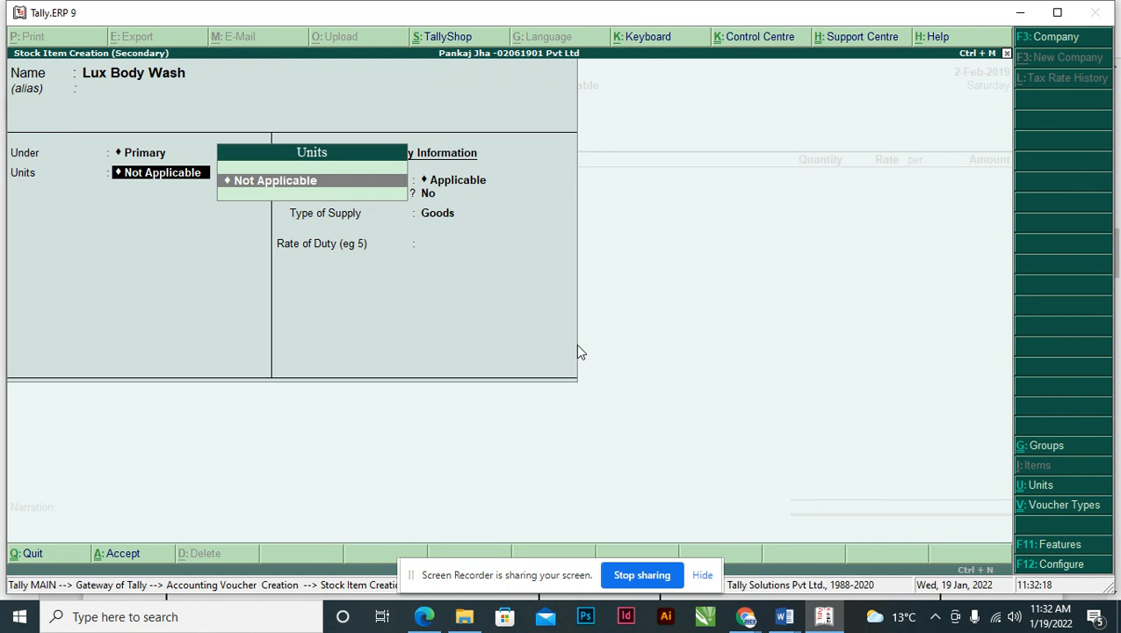
key("alt+Tab")
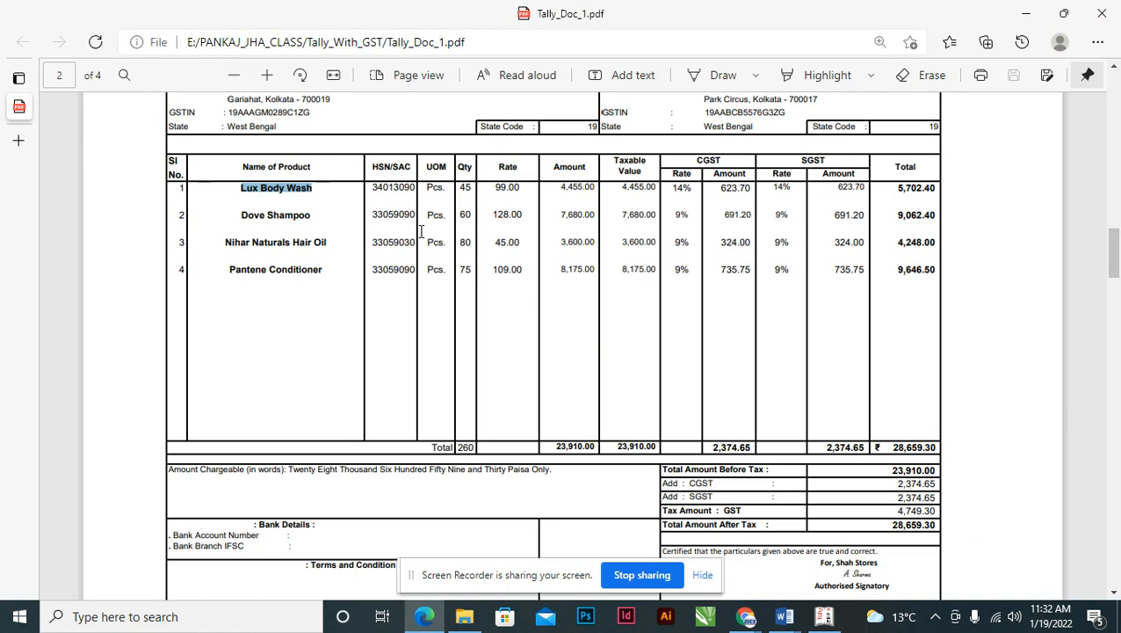
left_click_drag(425, 187, 444, 185)
key("alt+Tab")
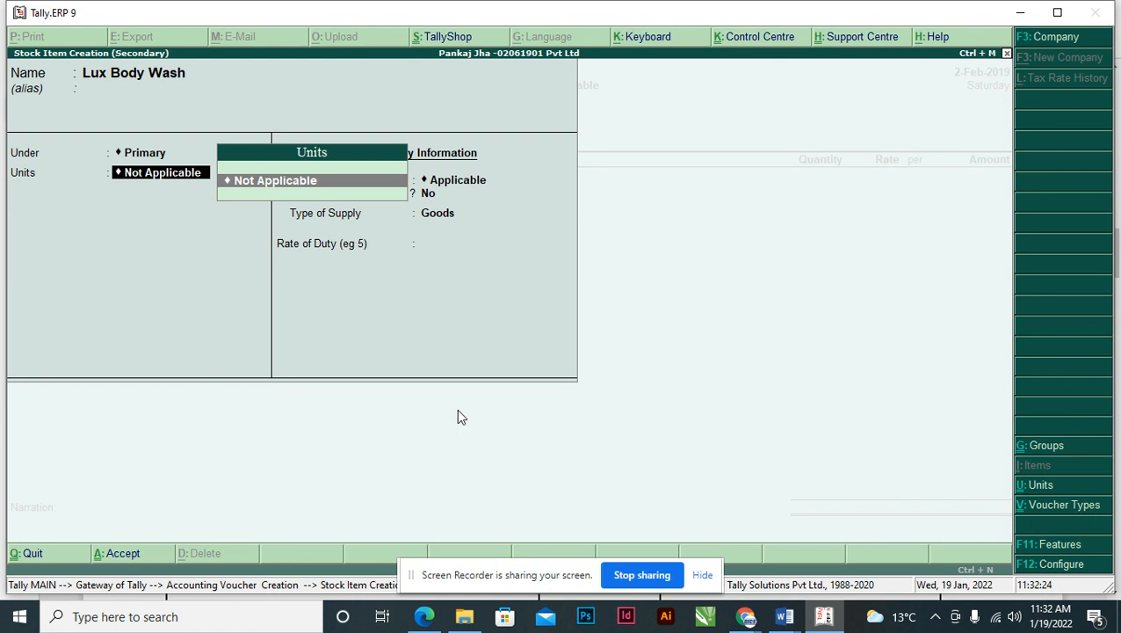
- Create unit PCS with formal name PICES and UQC PCS-PIECES
key("alt+c")
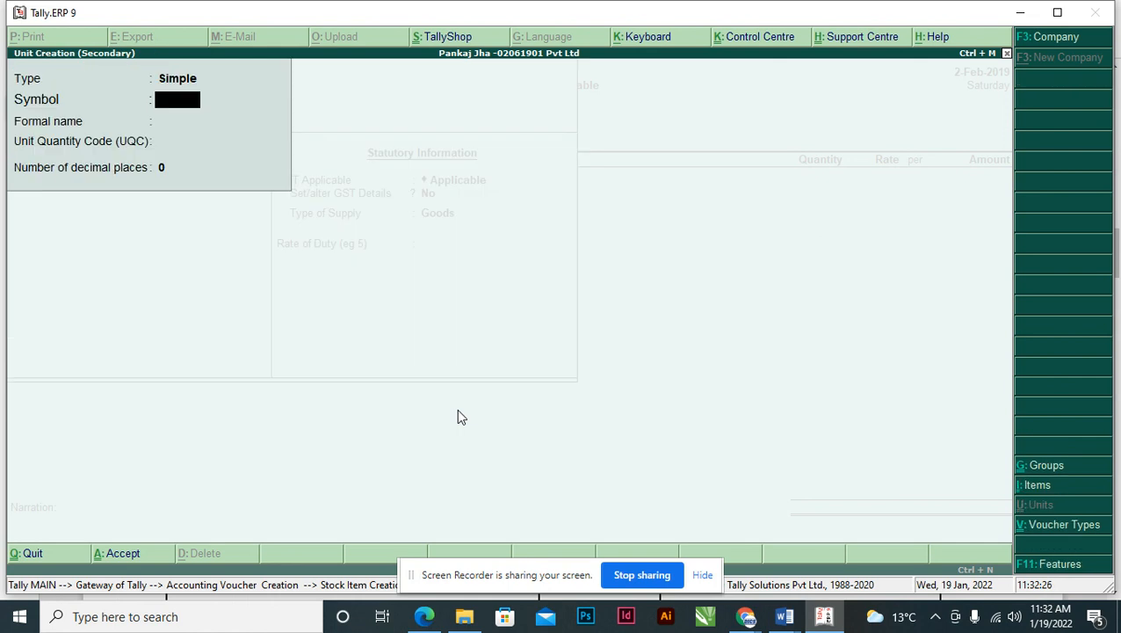
type("PCS")
key("Return")
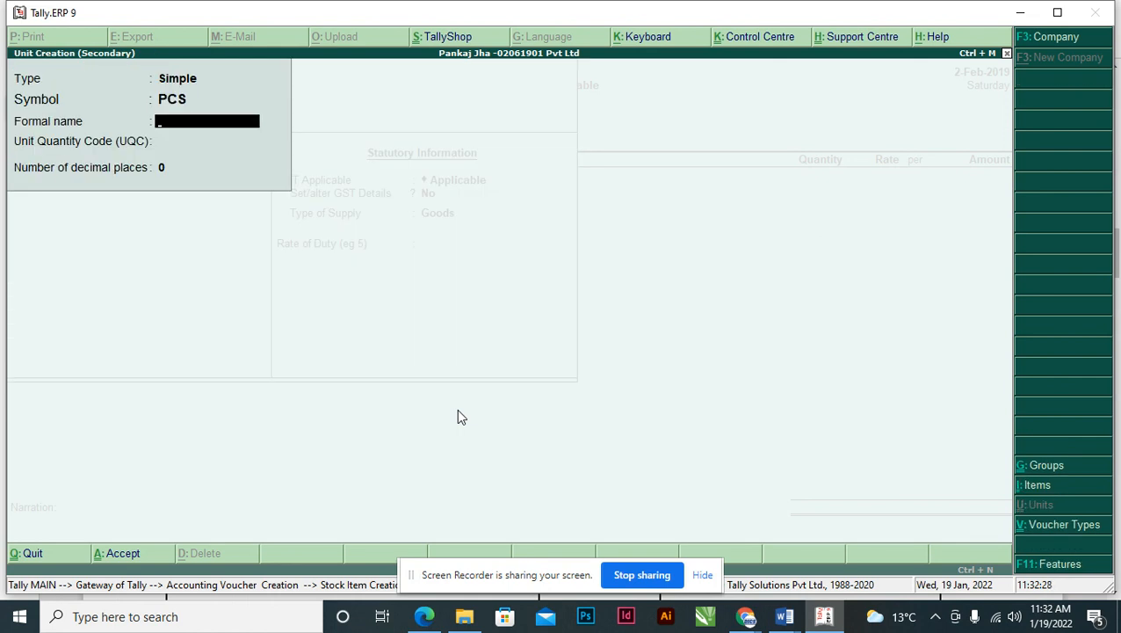
type("PICES")
key("Return")
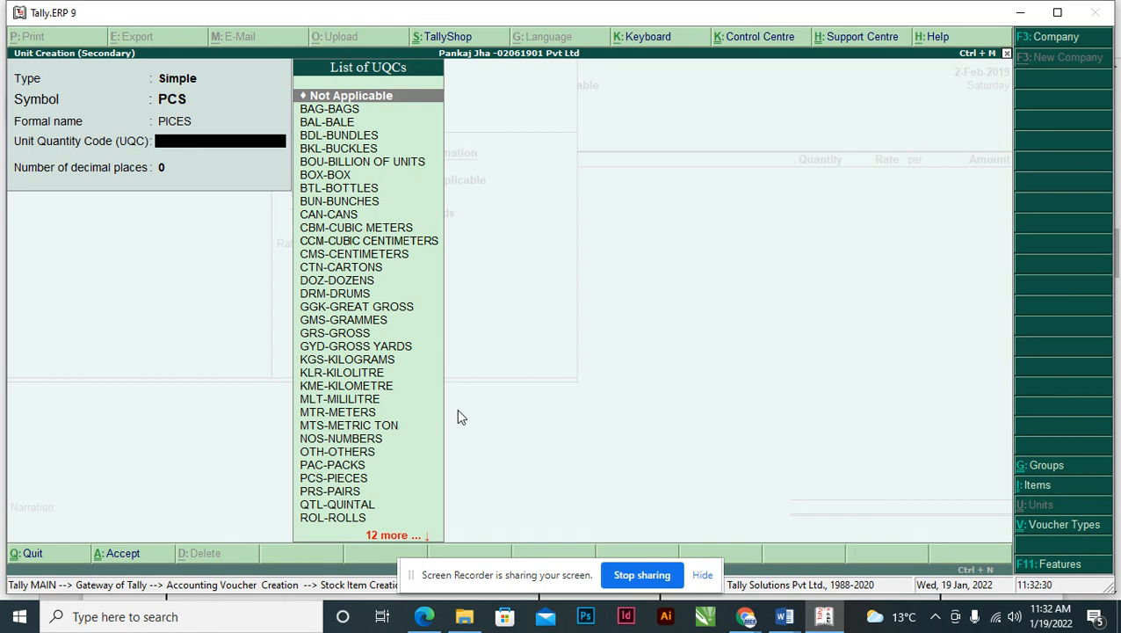
type("PI")
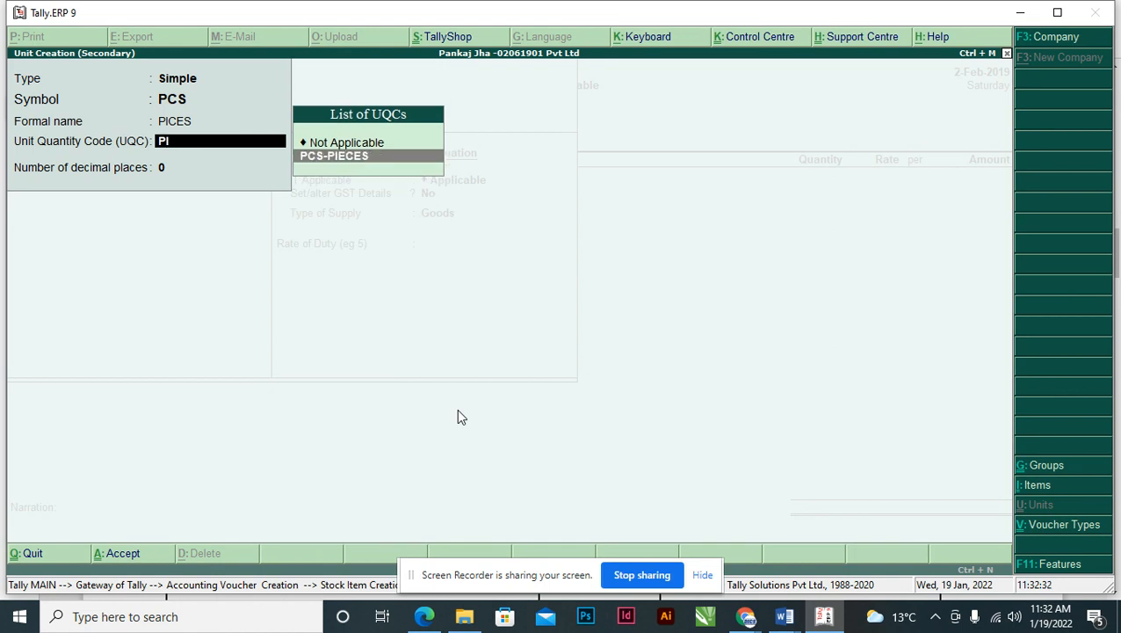
key("Return")
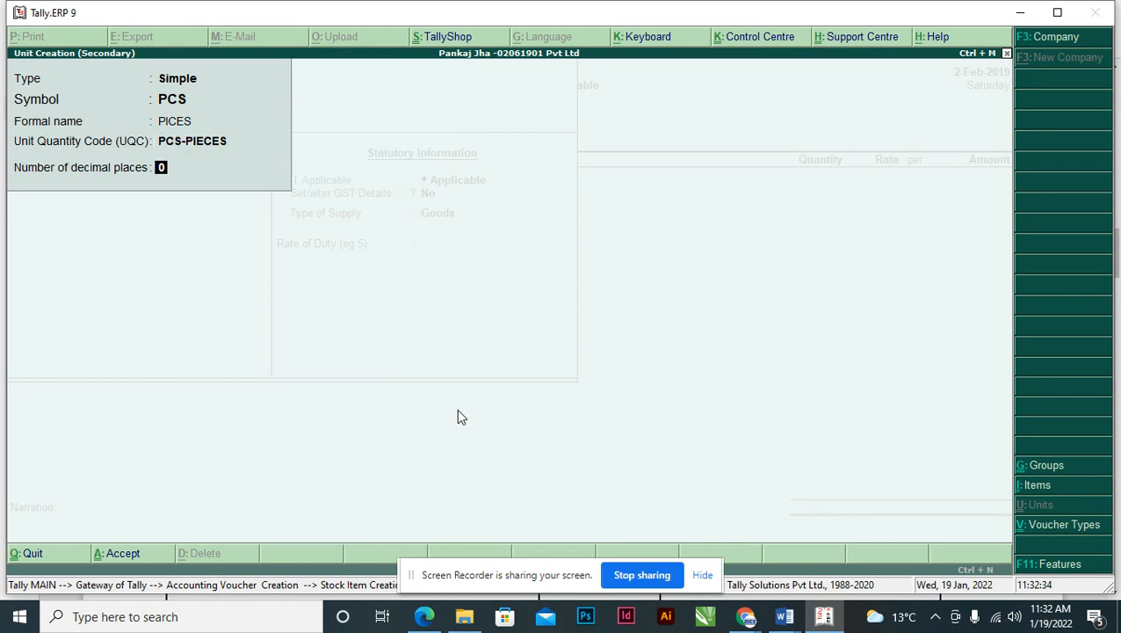
key("Return")
key("Return")
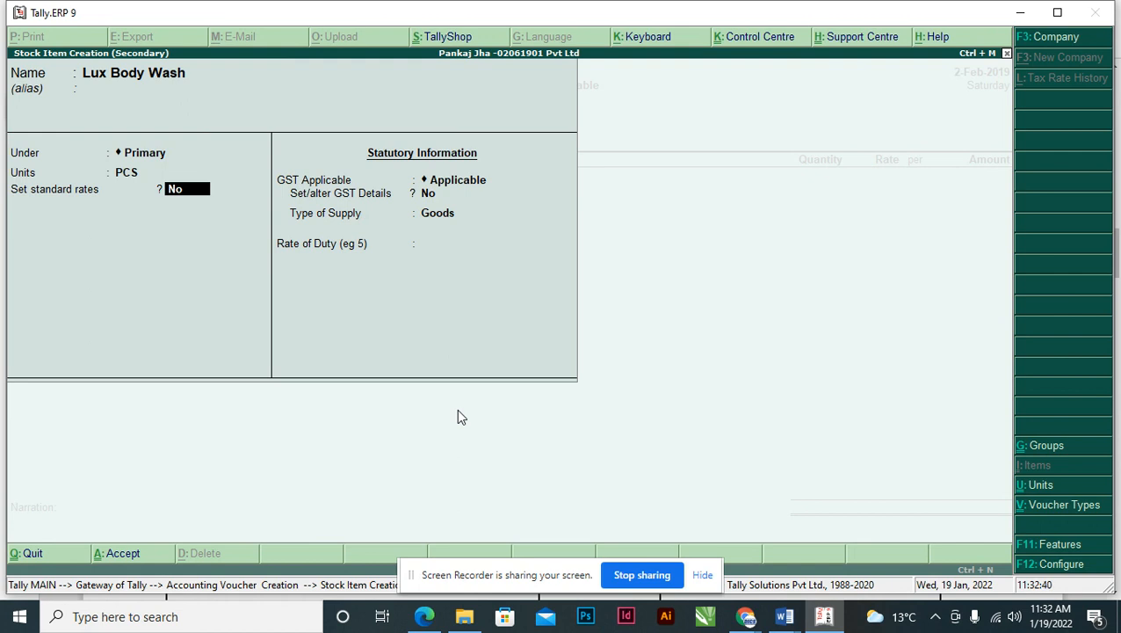
- Turn off standard rates in F12 configuration and accept PCS, moving to GST details
key("F12")
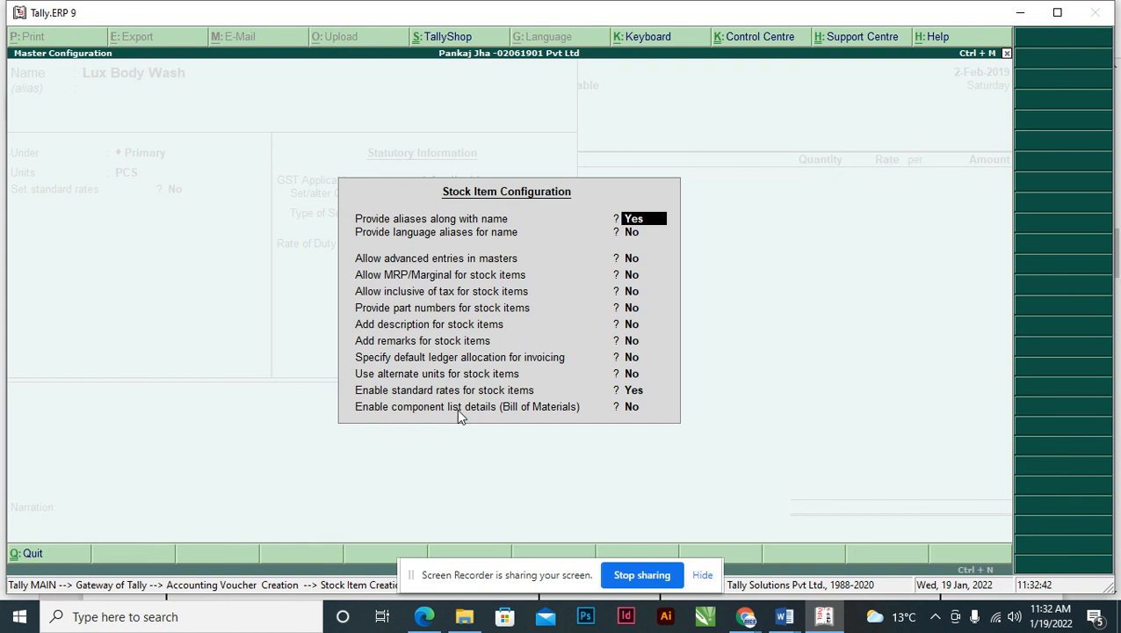
key("Down")
key("Down")
key("Down")
key("Down")
key("Down")
key("Down")
key("Down")
key("Down")
key("Down")
key("Down")
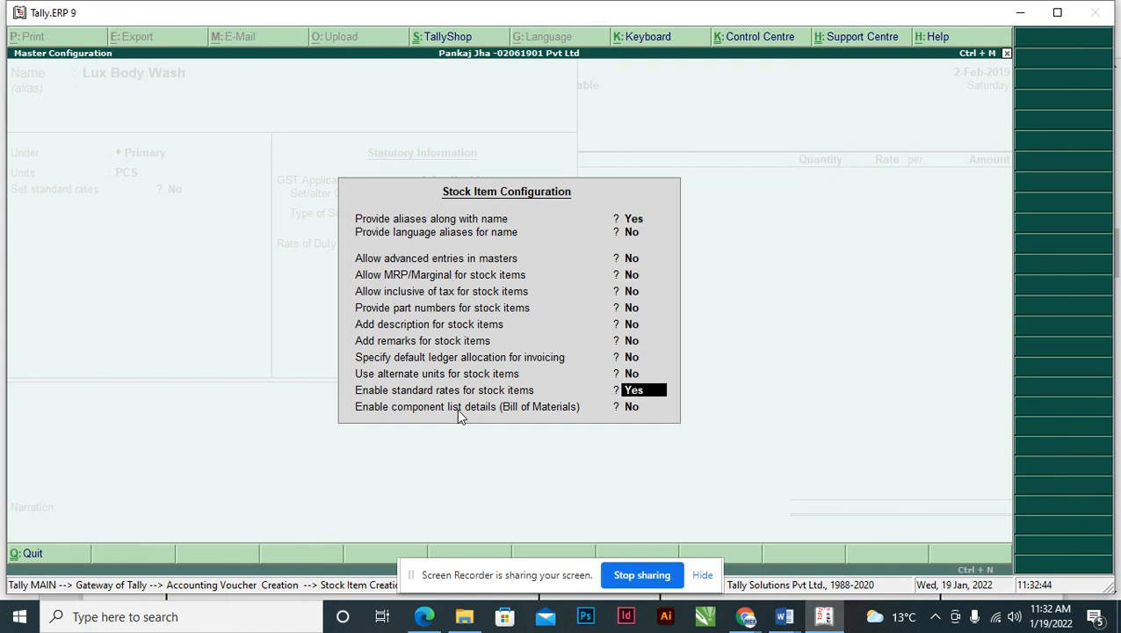
key("n")
key("Return")
key("Return")
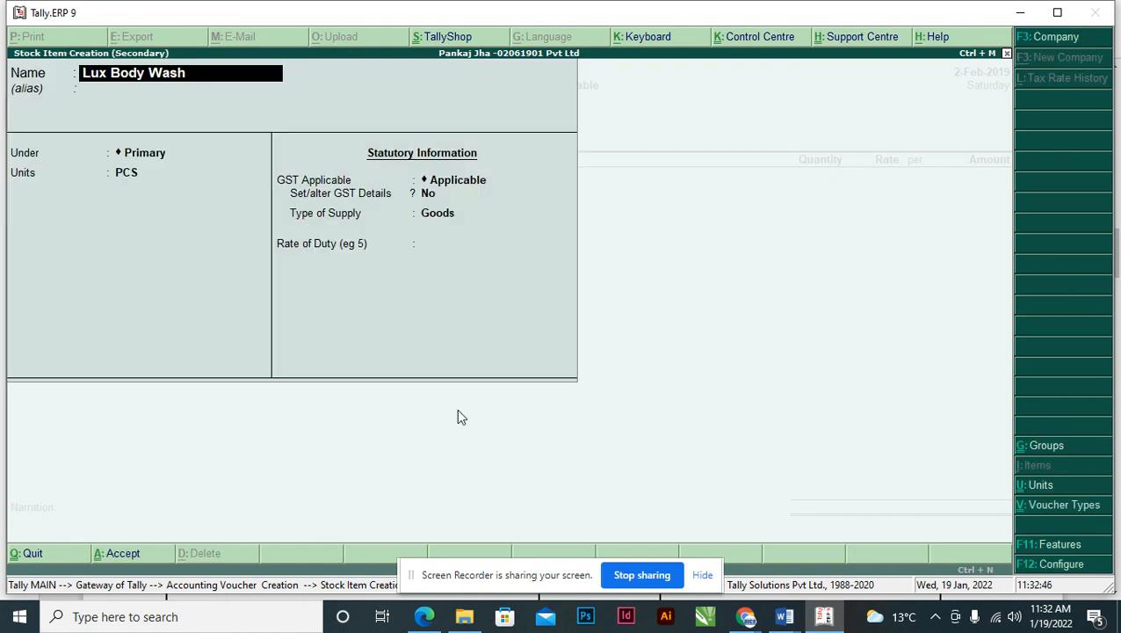
key("Return")
key("Return")
key("Return")
key("Return")
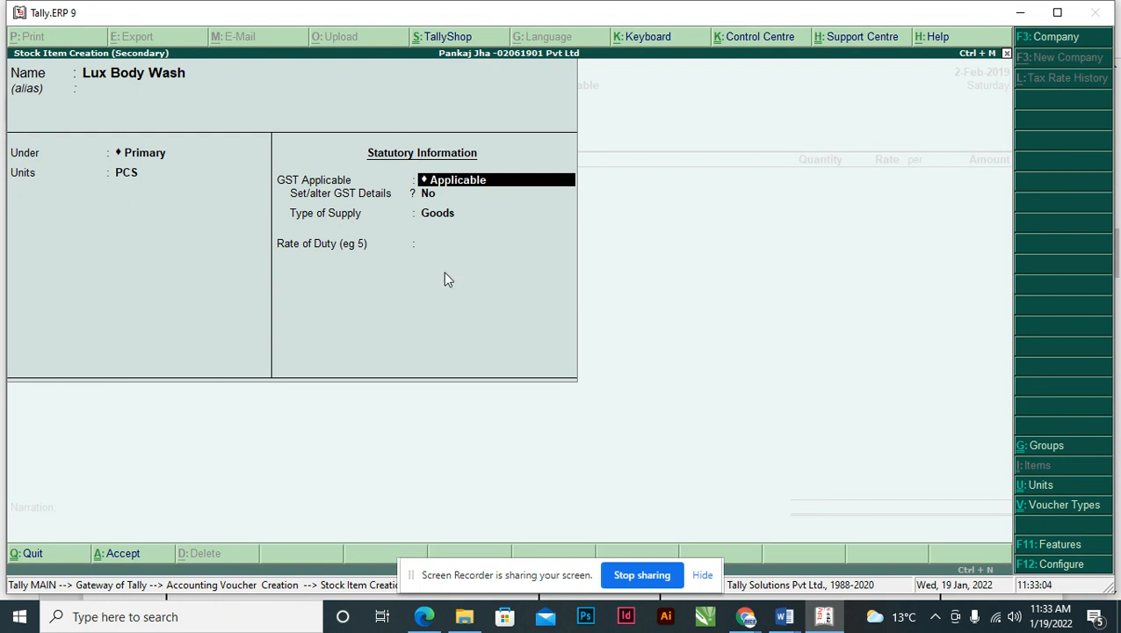
key("Return")
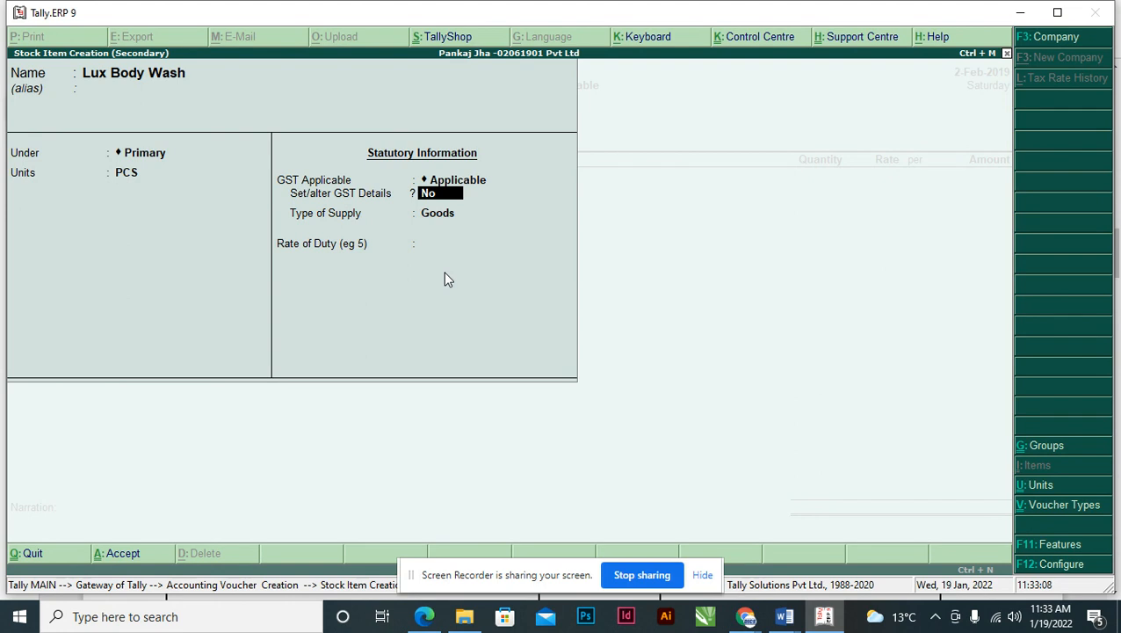
- Turn on GST details for Lux Body Wash, keep On Value calculation, and bring up its GST configuration
type("y")
key("Return")
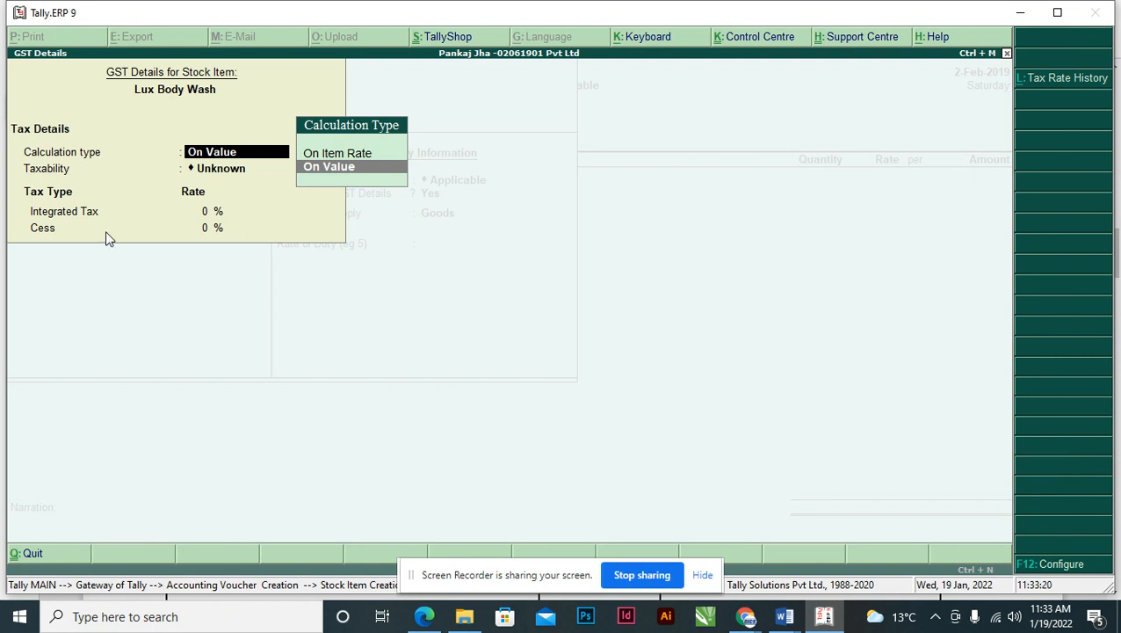
key("F12")
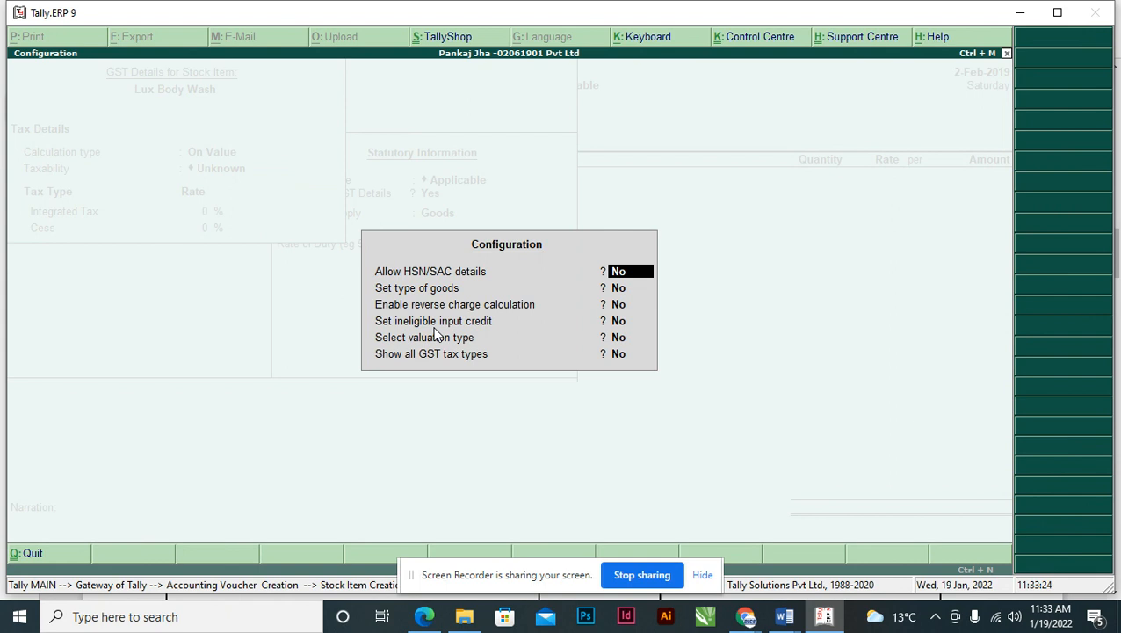
- Set Allow HSN/SAC details, Set type of goods and Show all GST tax types to Yes for Lux Body Wash
key("alt+Tab")
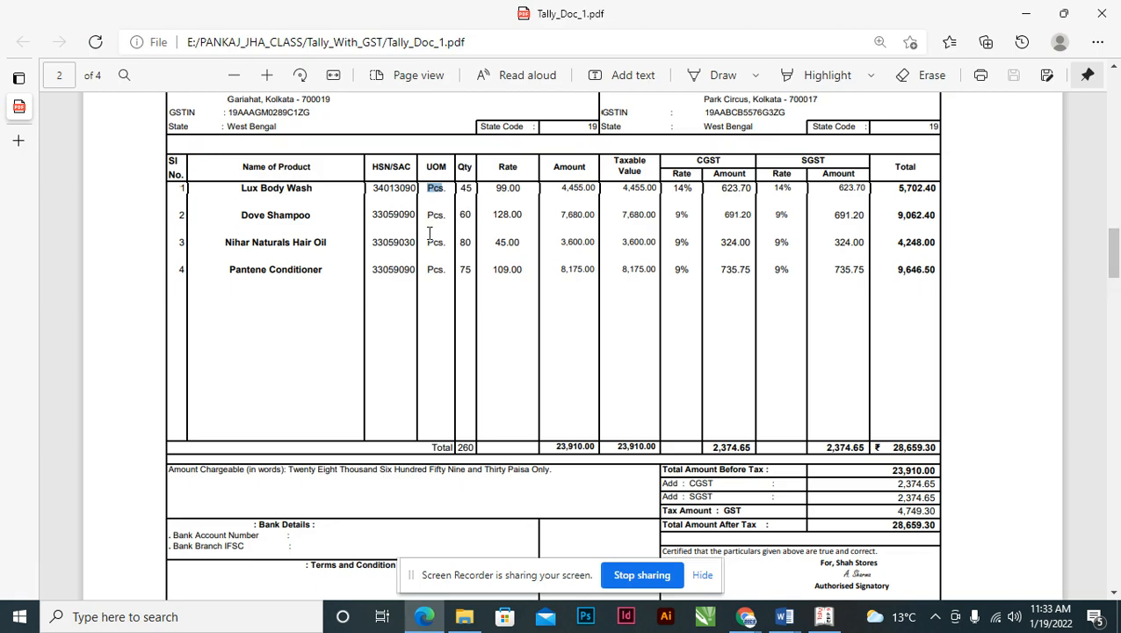
left_click(387, 191)
key("alt+Tab")
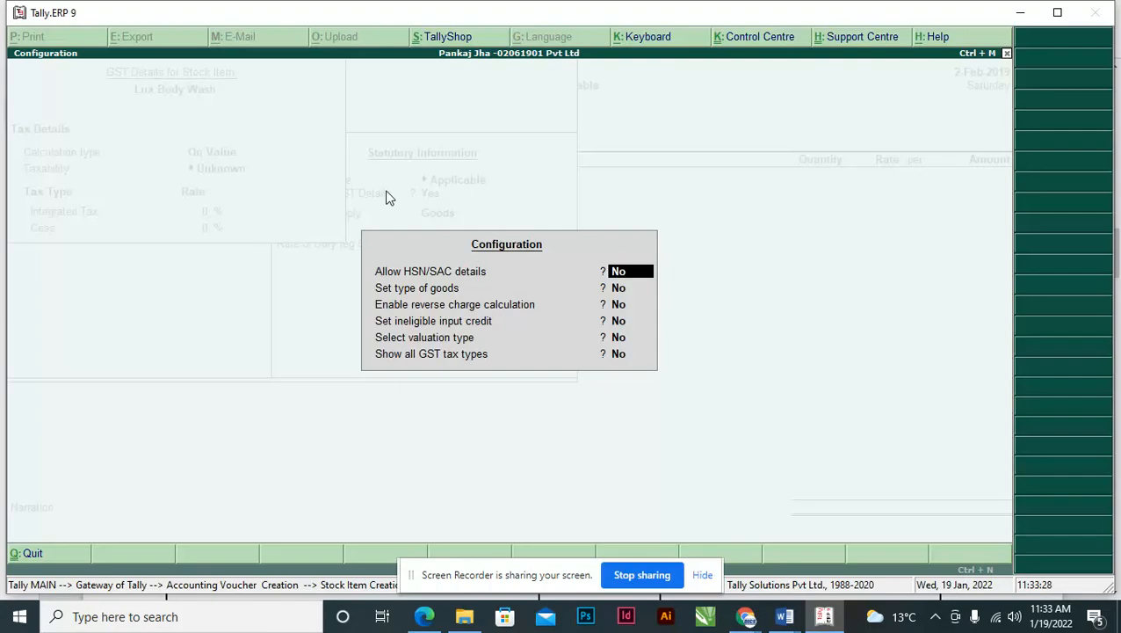
key("Escape")
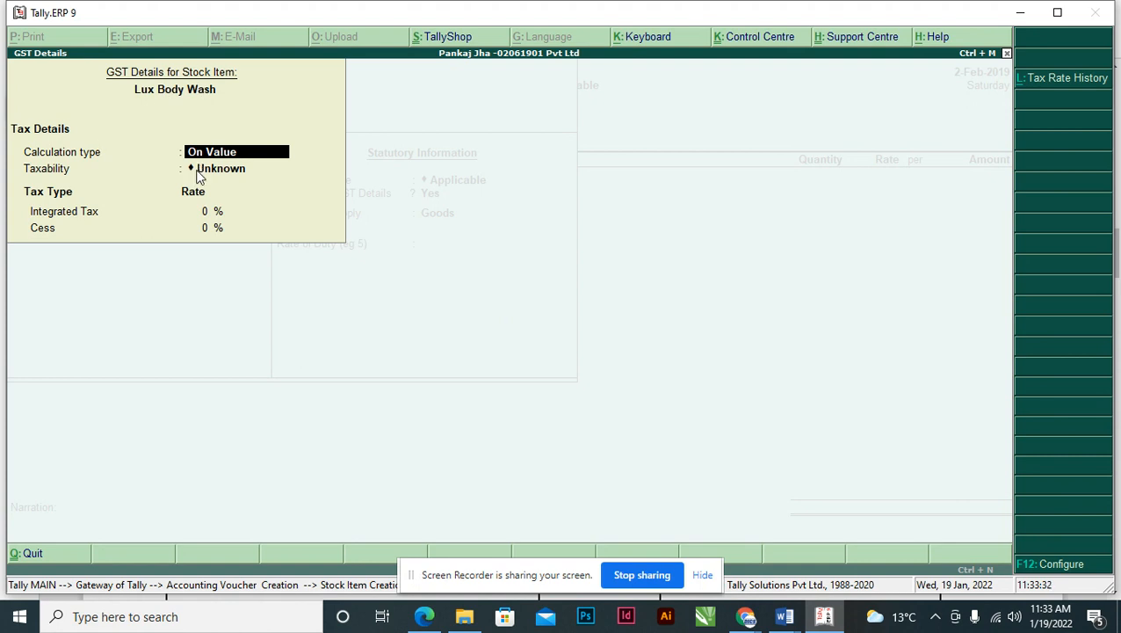
key("F12")
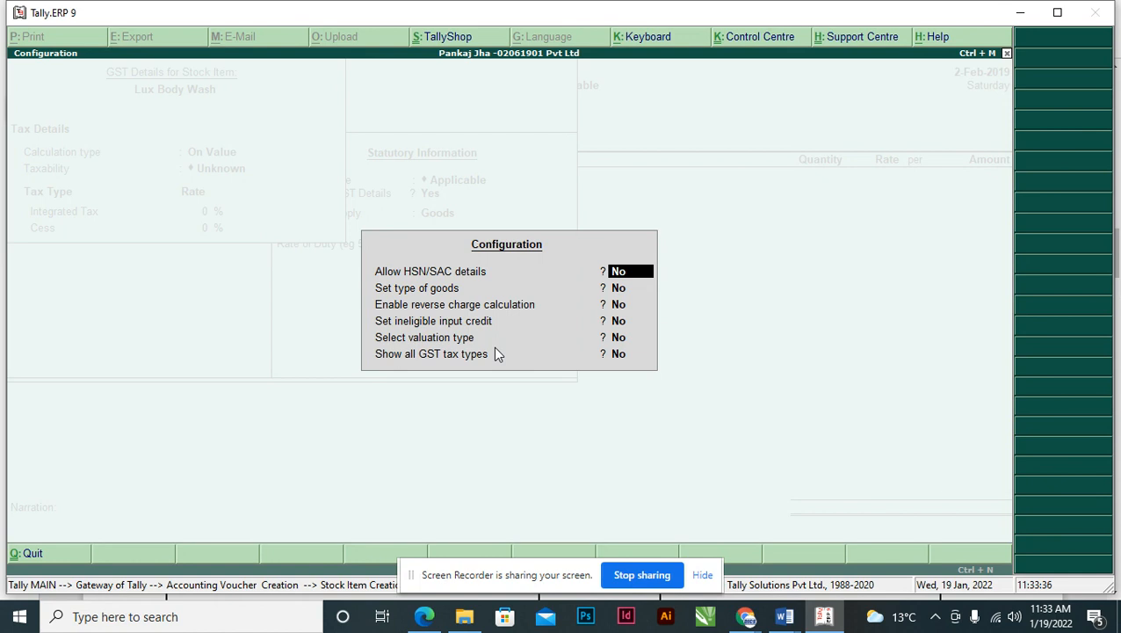
key("y")
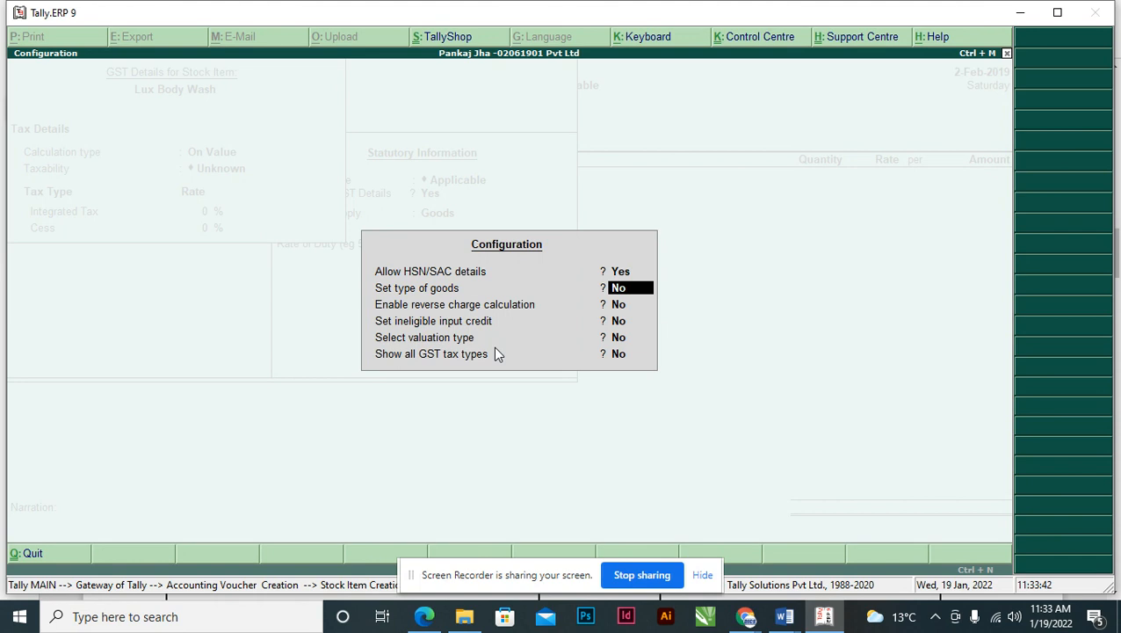
type("y")
key("Return")
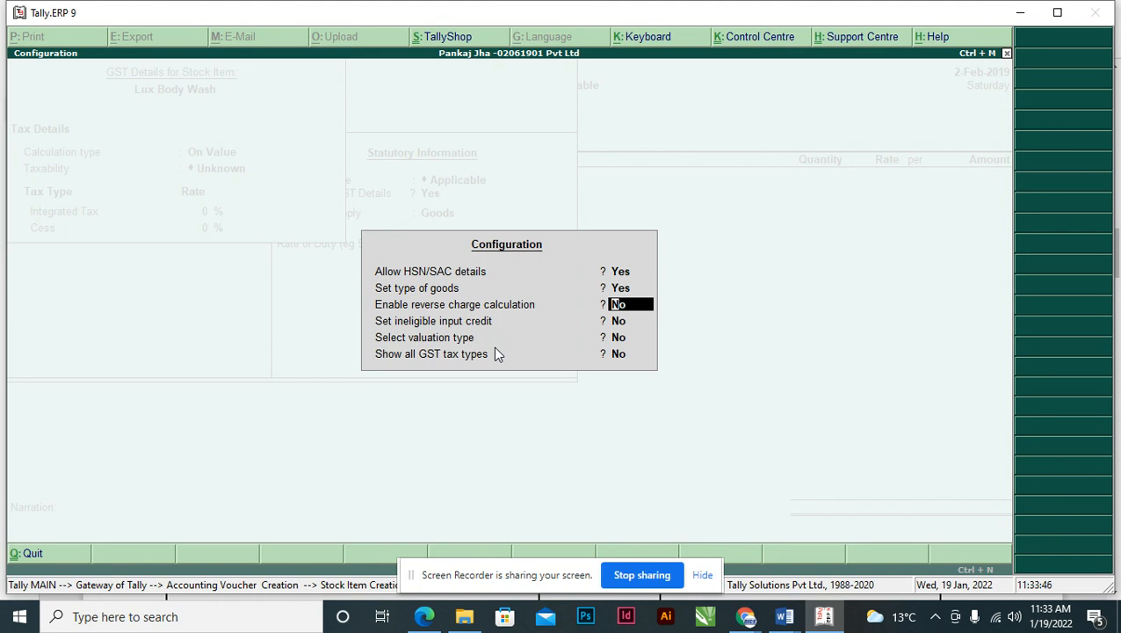
key("Return")
key("Return")
key("Return")
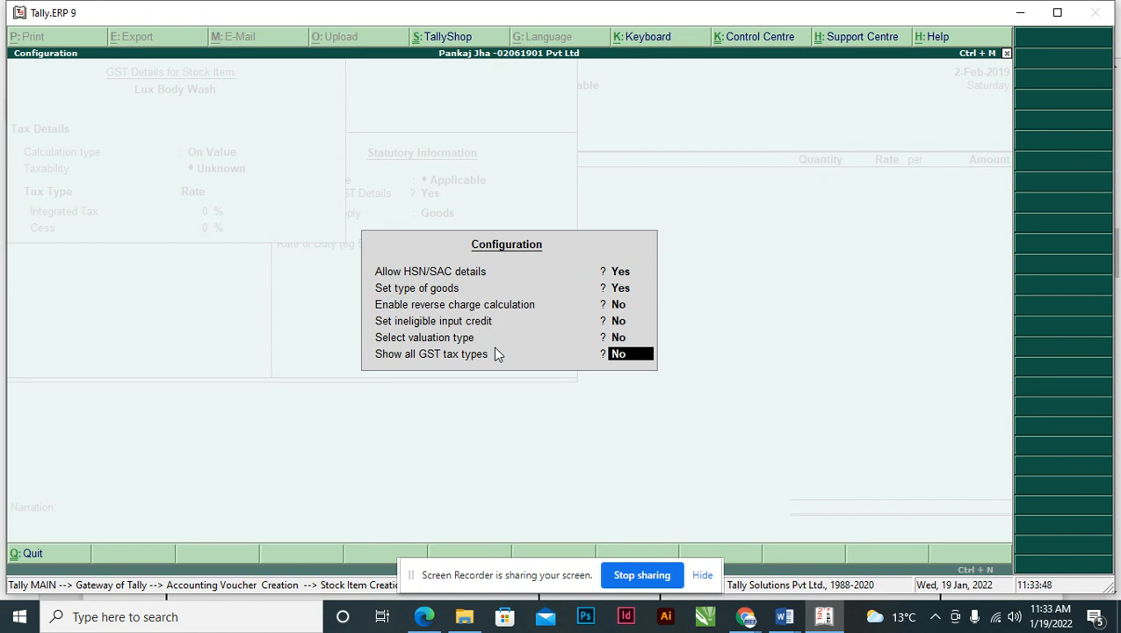
type("y")
key("Return")
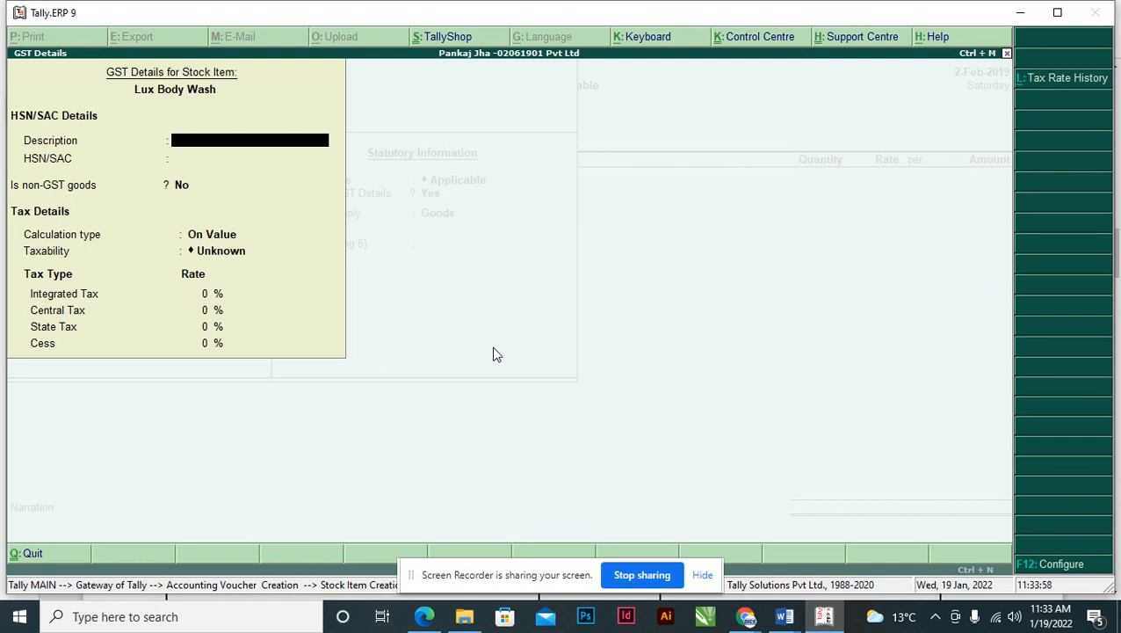
- Enter description Lux Body Wash and HSN/SAC code 34013090 copied from the invoice
type("Lux Body Wash")
key("Return")
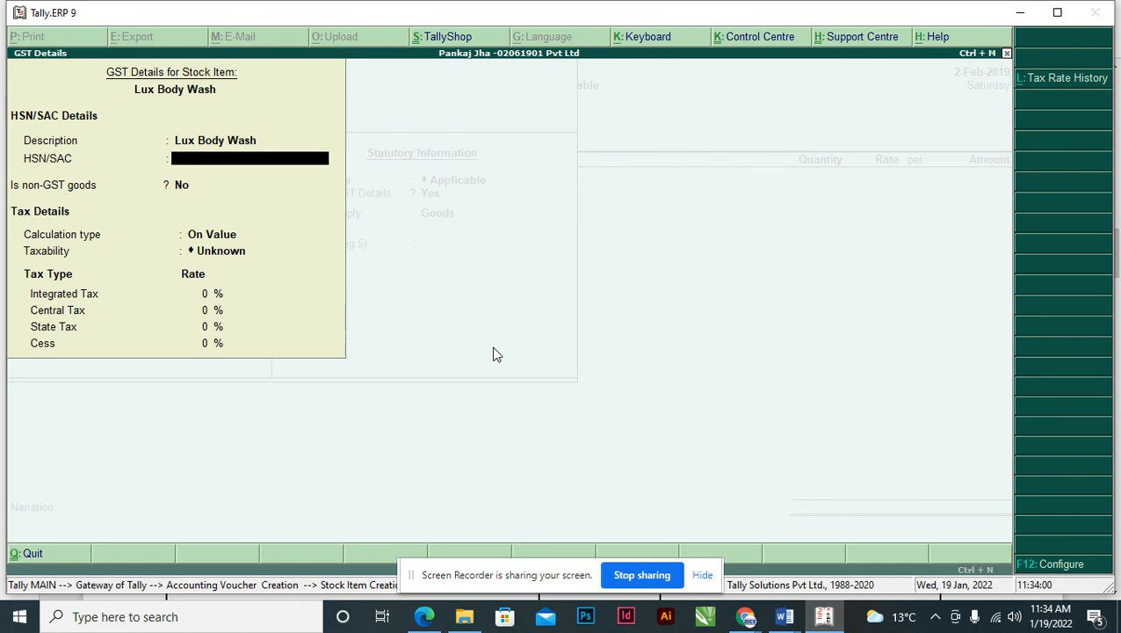
key("alt+Tab")
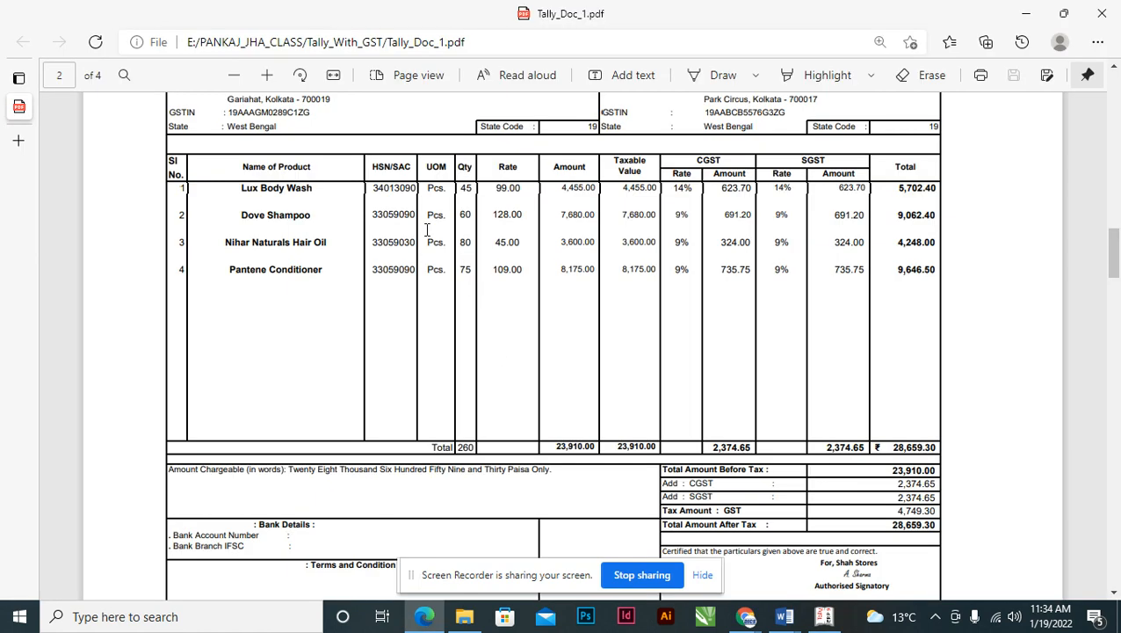
double_click(396, 189)
key("ctrl+c")
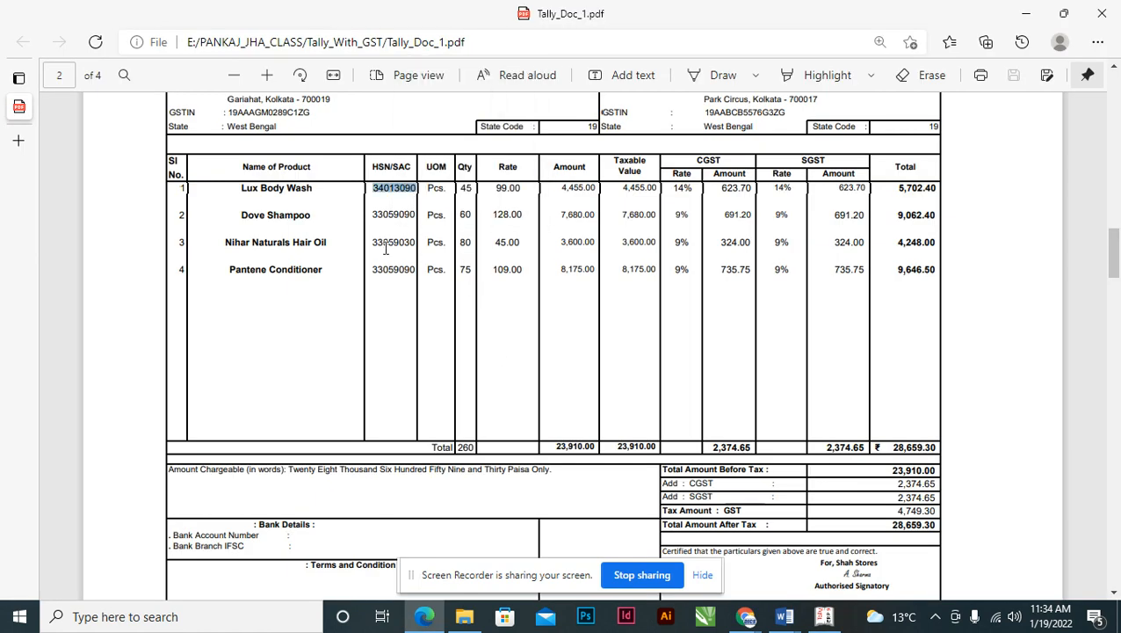
key("alt+Tab")
key("ctrl+v")
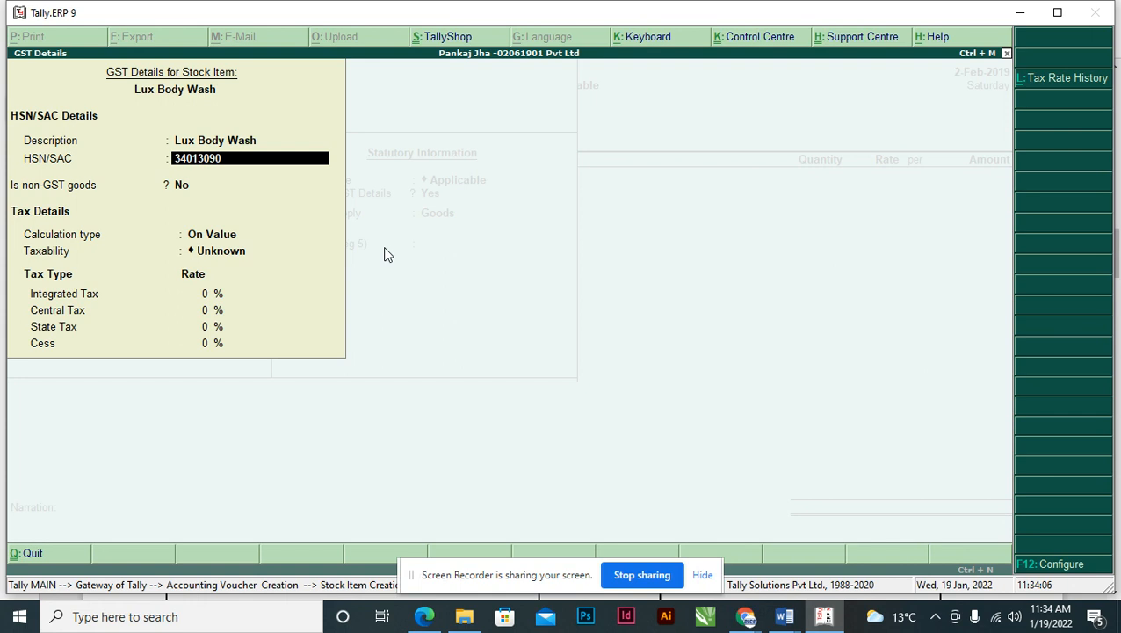
key("Return")
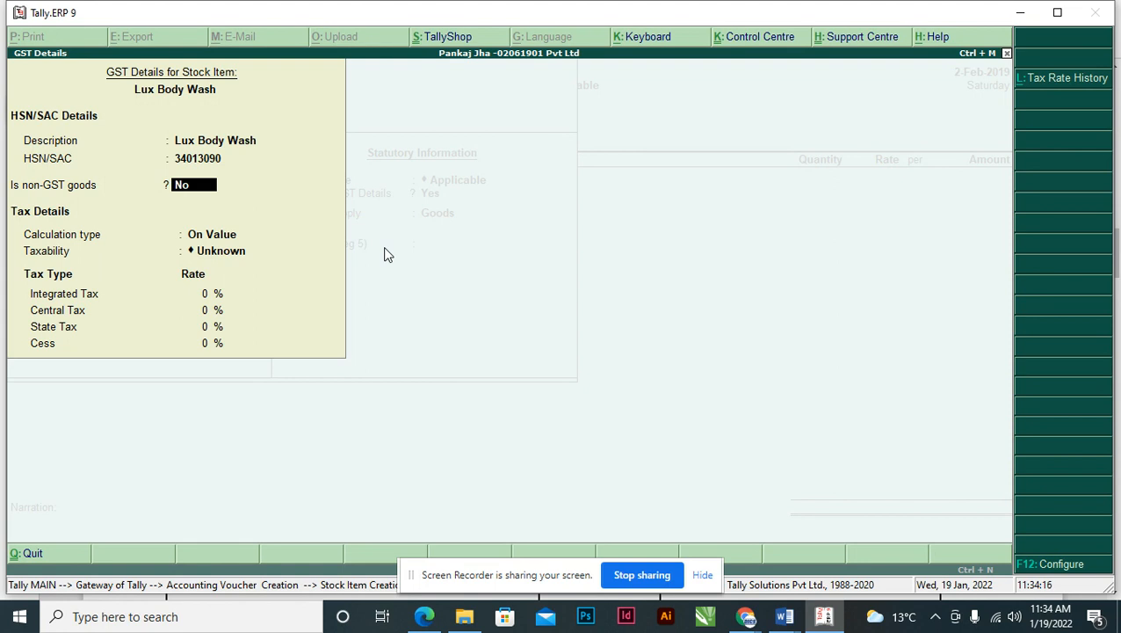
key("Return")
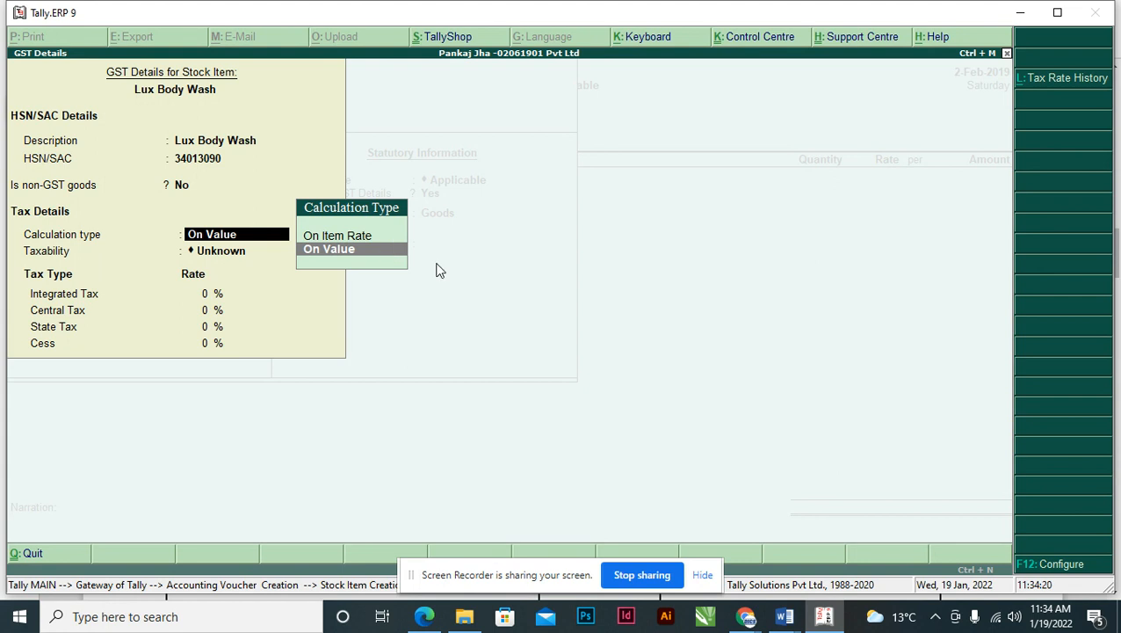
- Set the Set type of goods configuration option back to No
key("F12")
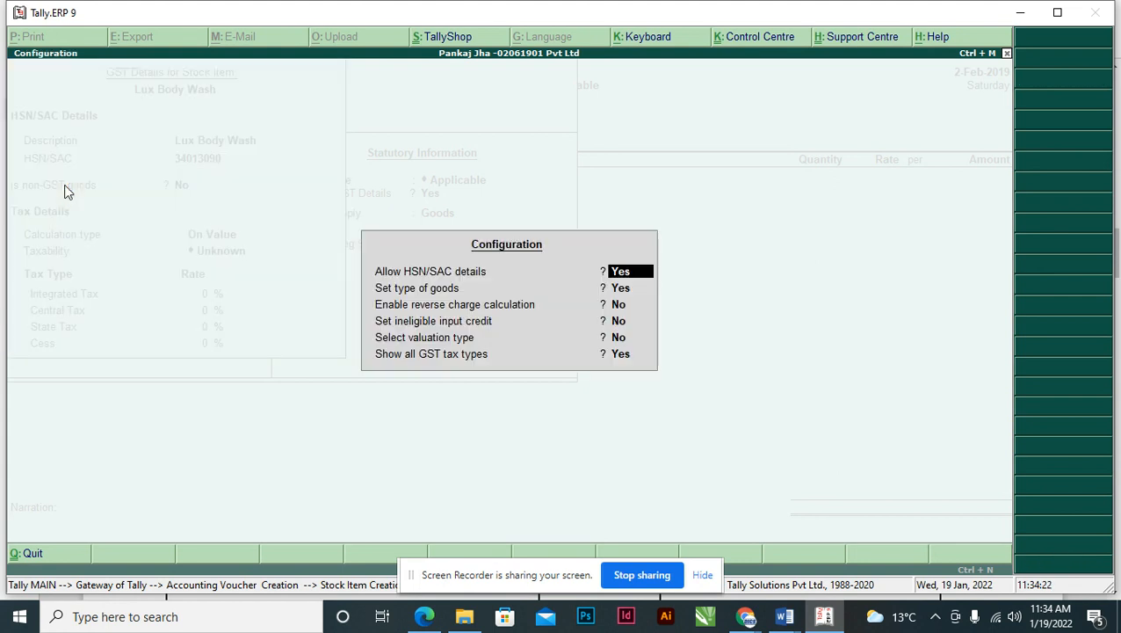
key("Return")
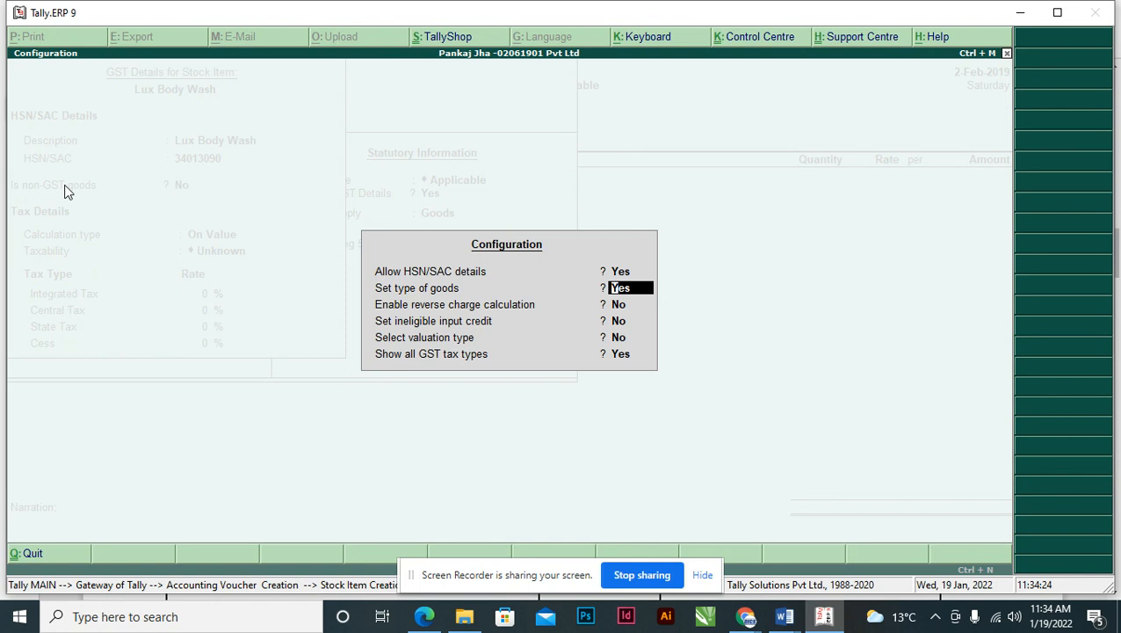
type("n")
key("Return")
key("ctrl+a")
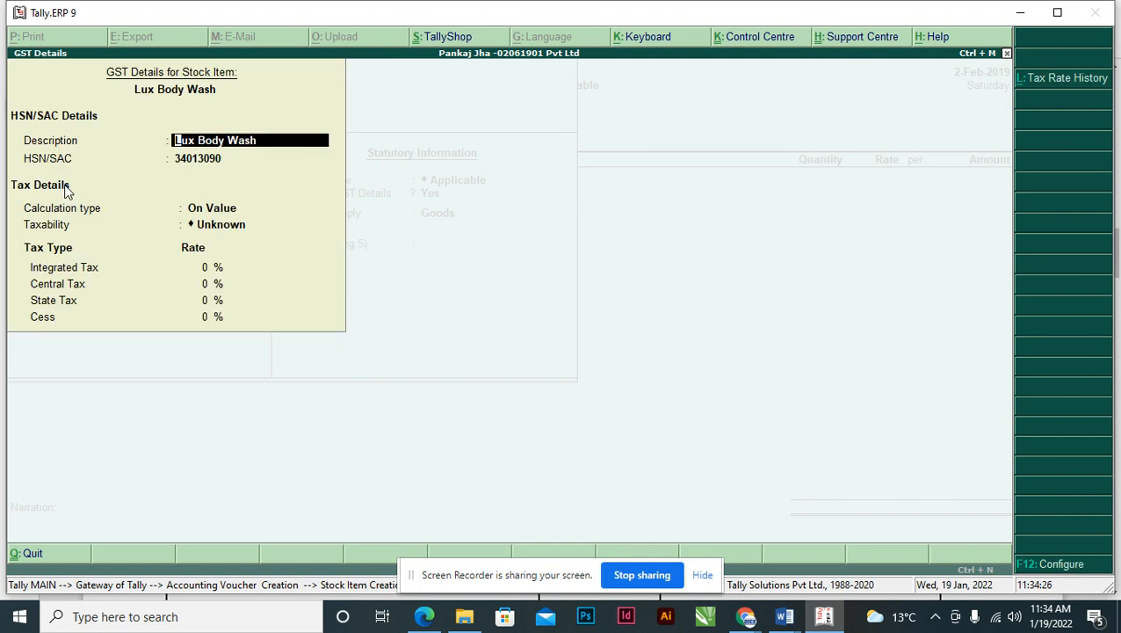
- Mark Lux Body Wash as Taxable on value with a 28% integrated tax rate
key("Return")
key("Return")
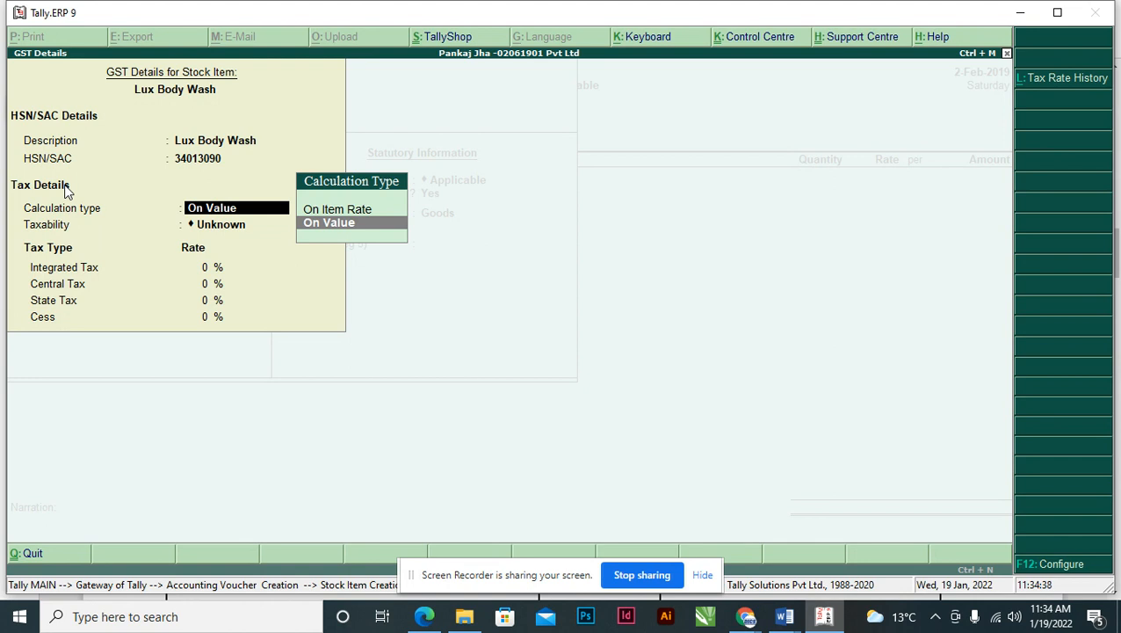
key("Return")
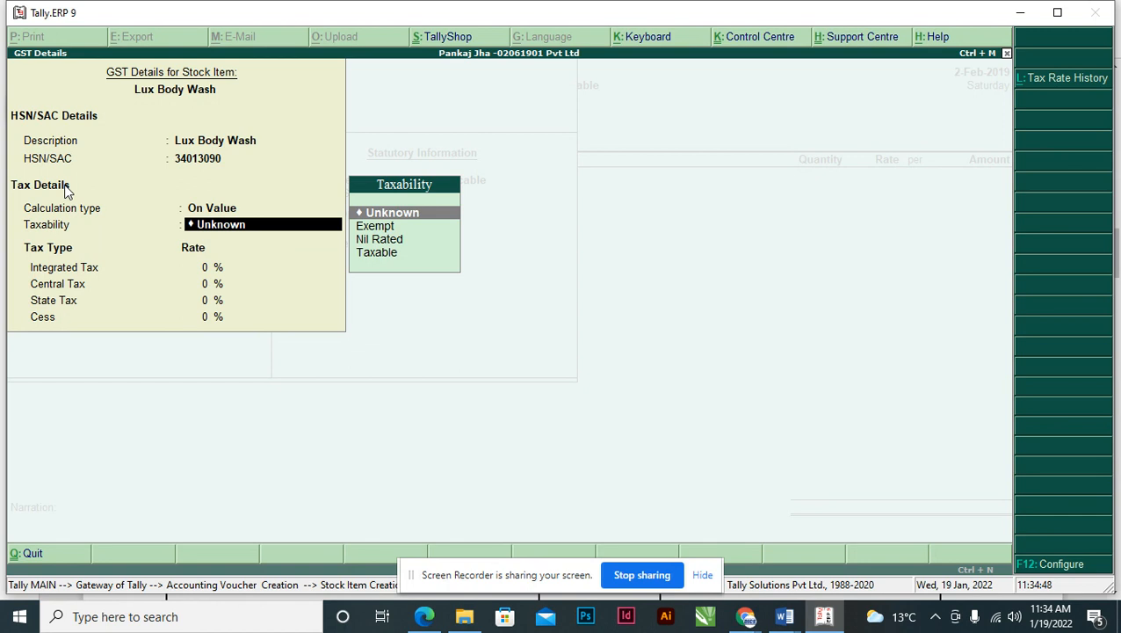
key("Down")
key("Down")
key("Down")
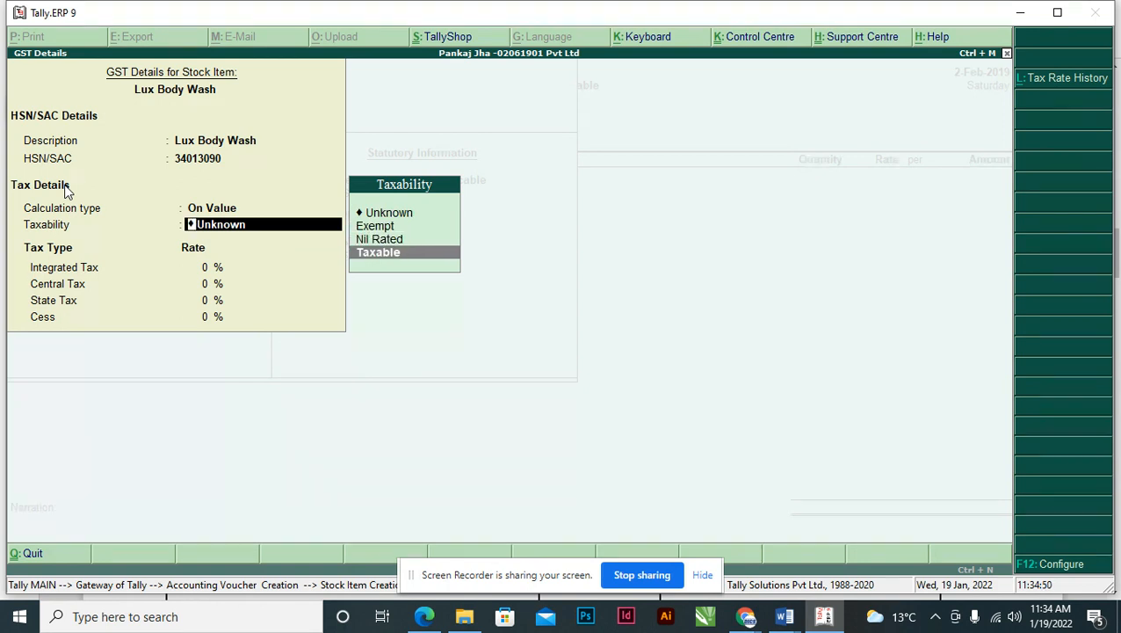
key("Return")
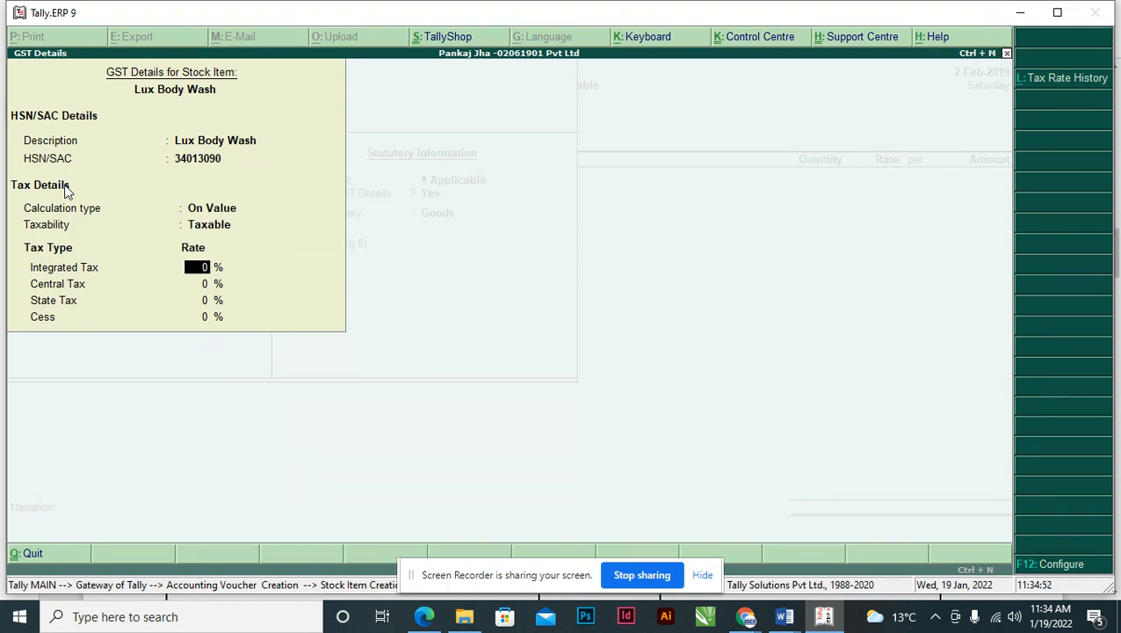
key("alt+Tab")
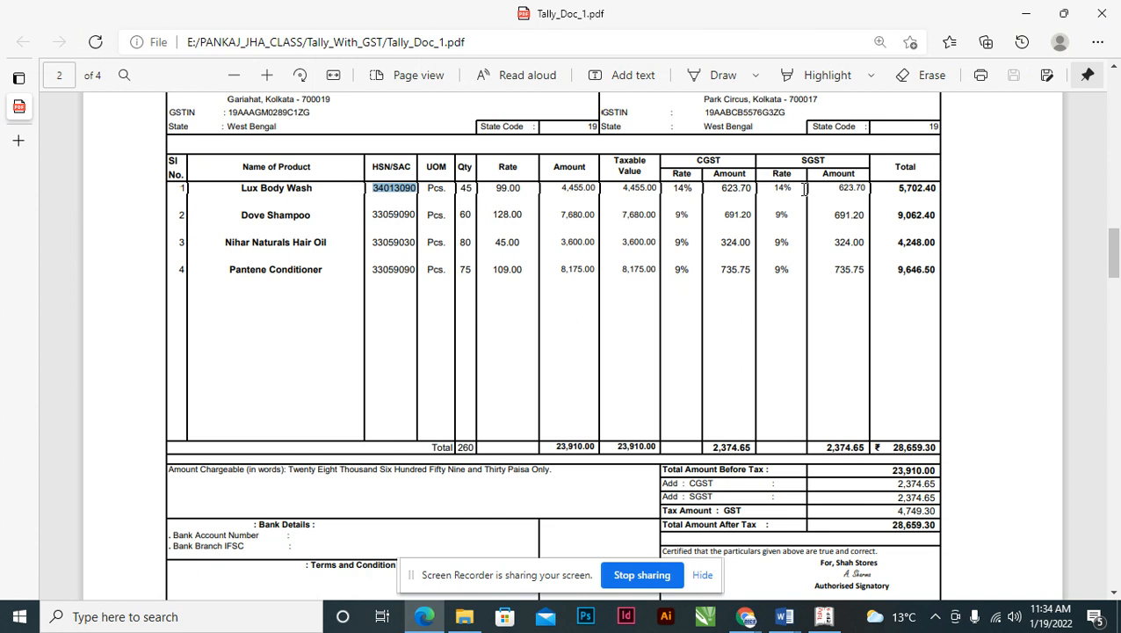
left_click(678, 192)
key("alt+Tab")
type("28")
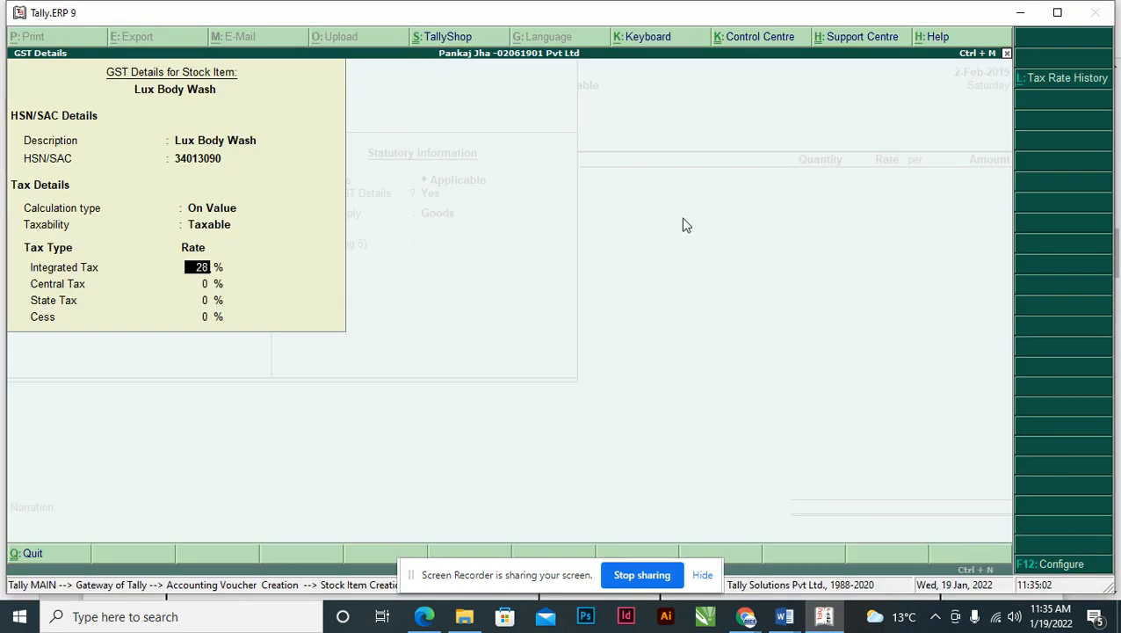
key("Return")
key("Return")
key("Return")
key("Return")
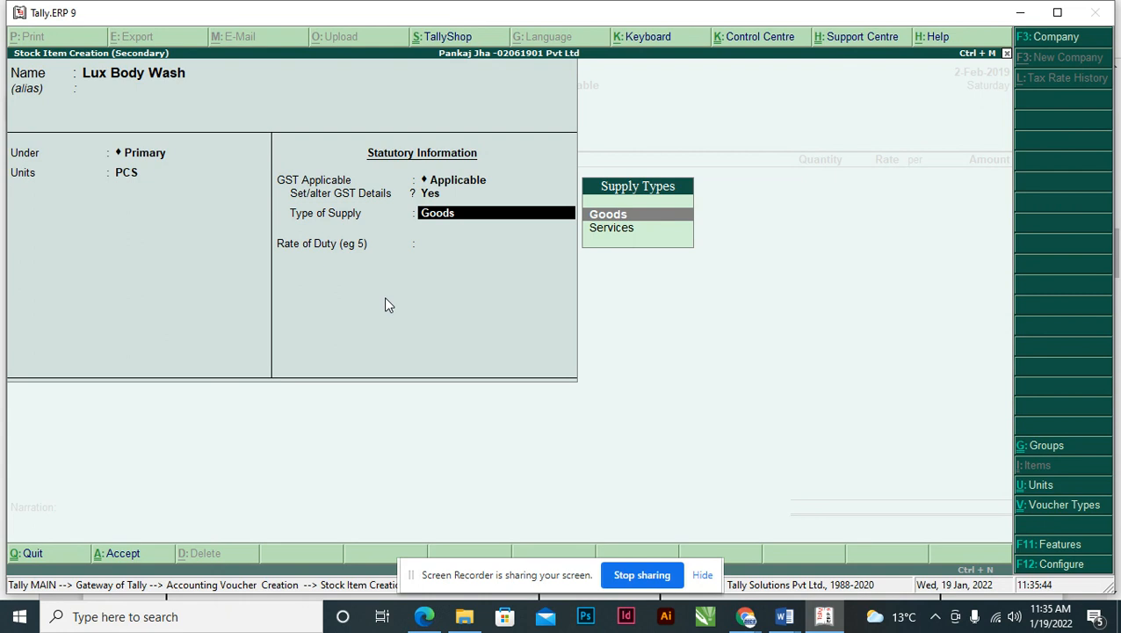
- Save Lux Body Wash as Goods and enter a quantity of 45 PCS on the voucher
key("Return")
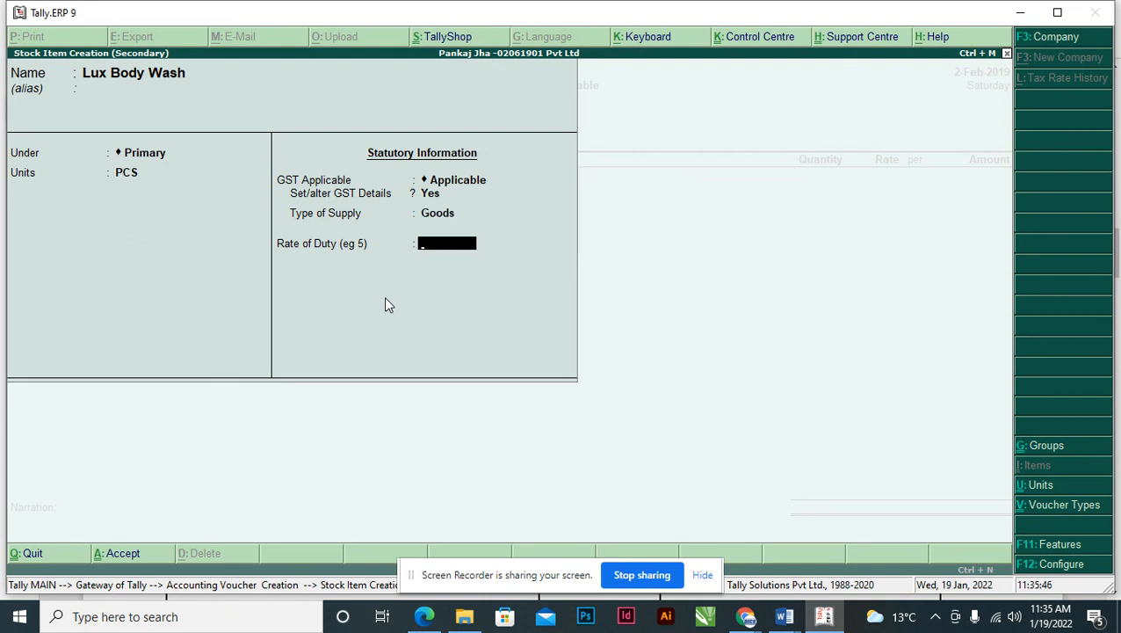
key("Return")
key("Return")
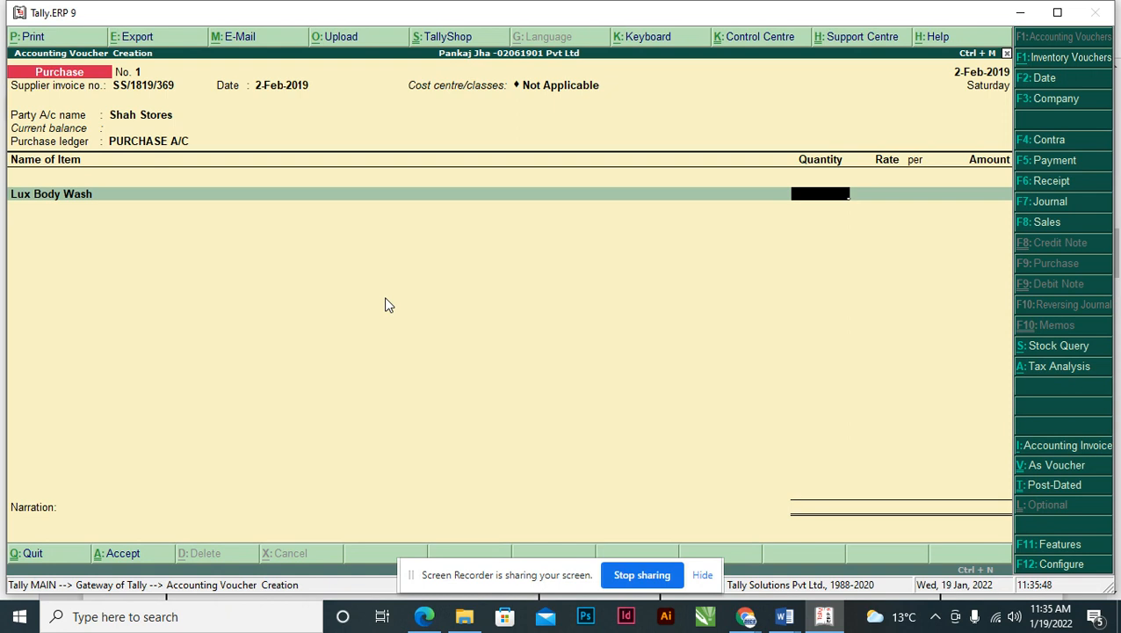
key("alt+Tab")
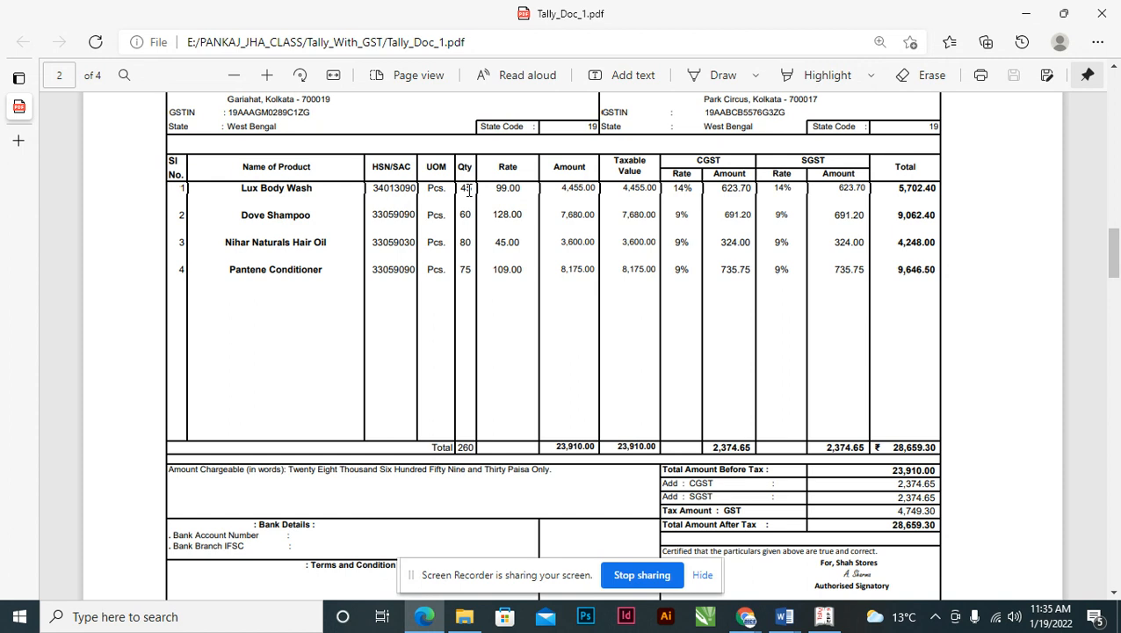
key("alt+Tab")
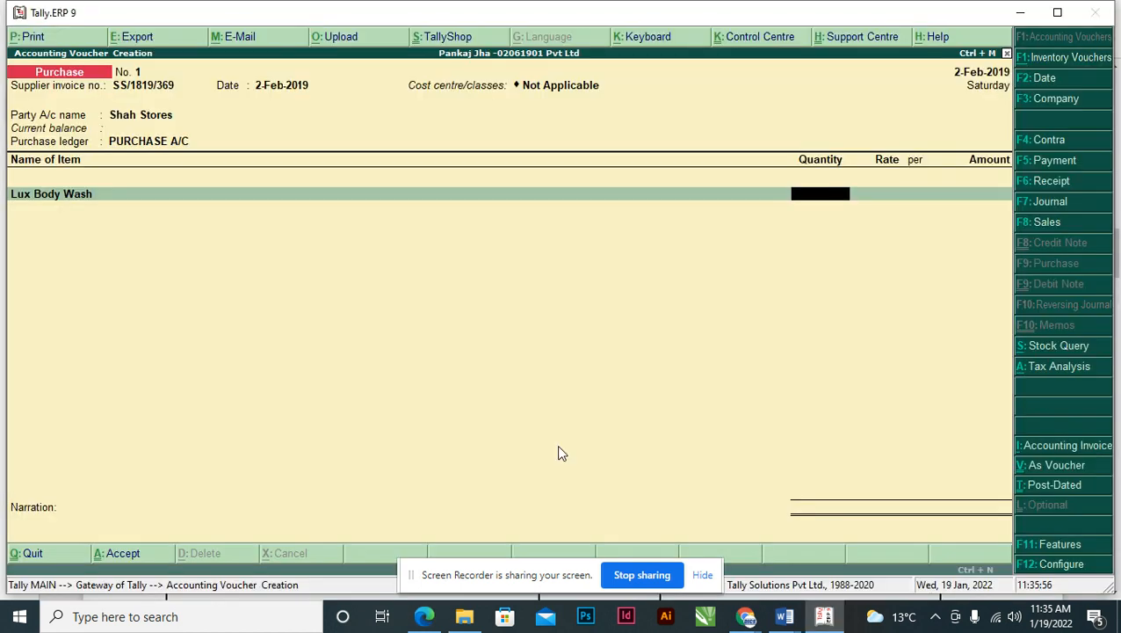
type("45")
key("Return")
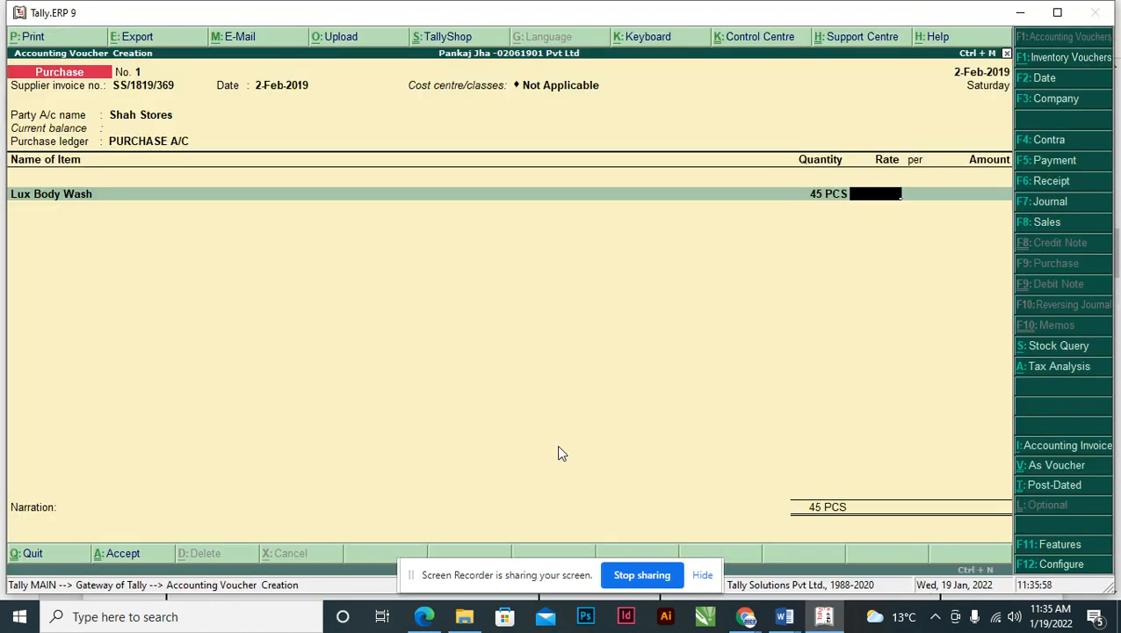
- Enter the rate 99.00 per PCS, giving an amount of 4,455.00
key("alt+Tab")
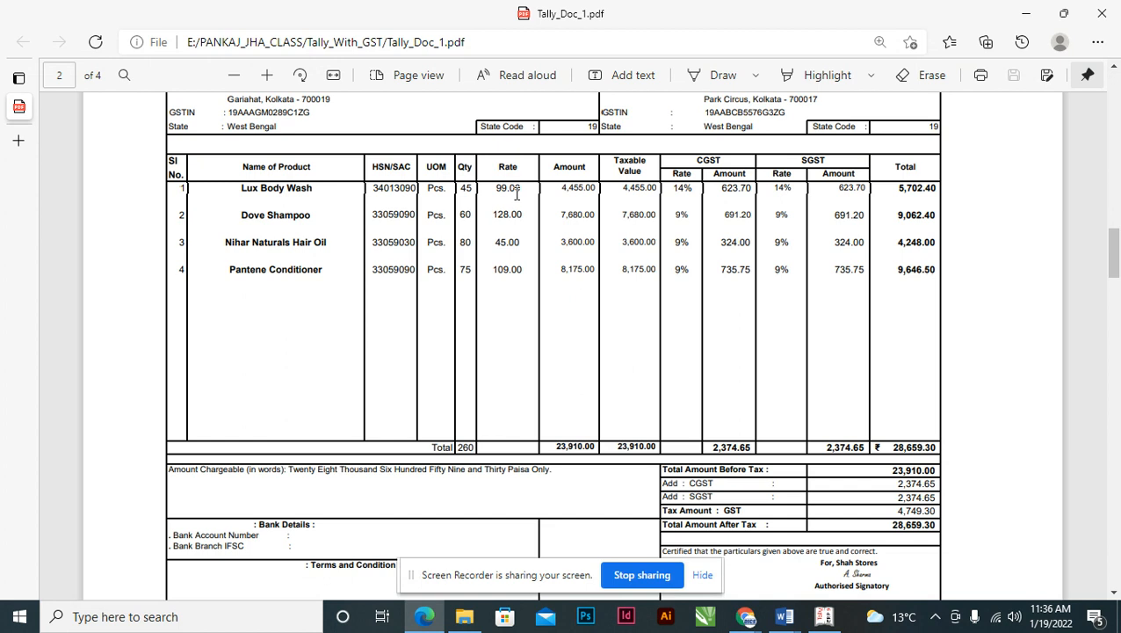
key("alt+Tab")
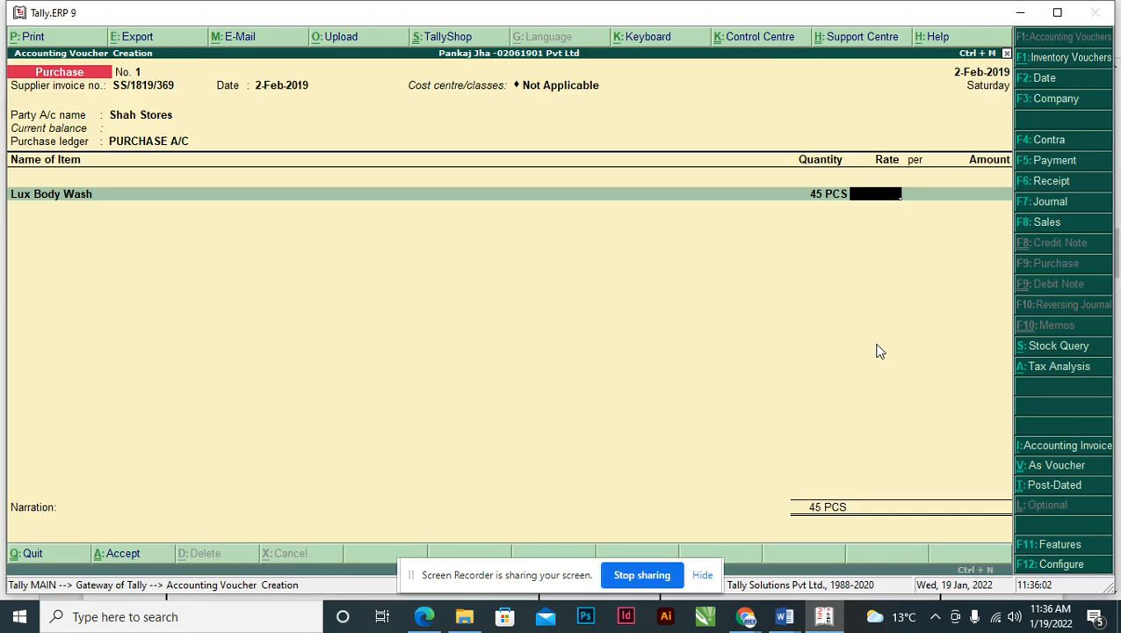
type("99")
key("Return")
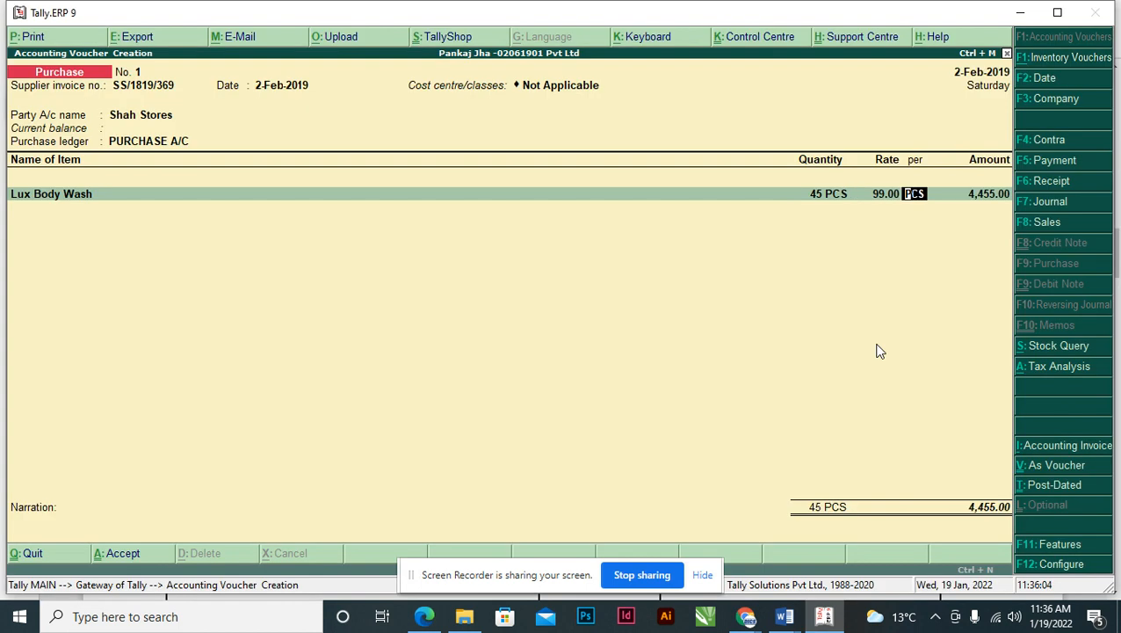
key("alt+Tab")
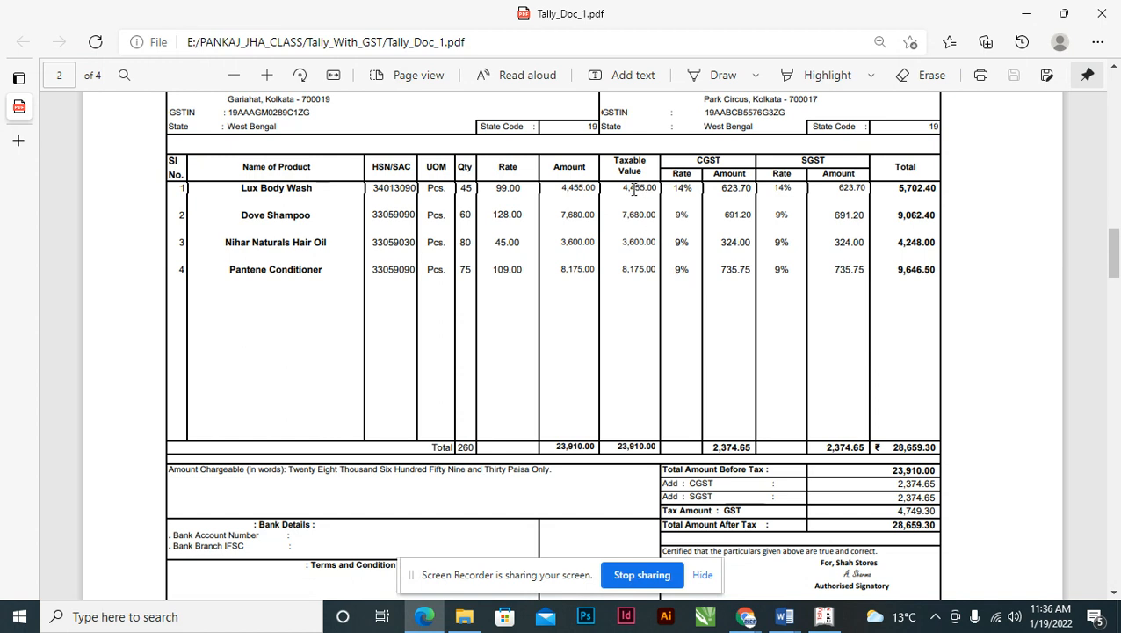
key("alt+Tab")
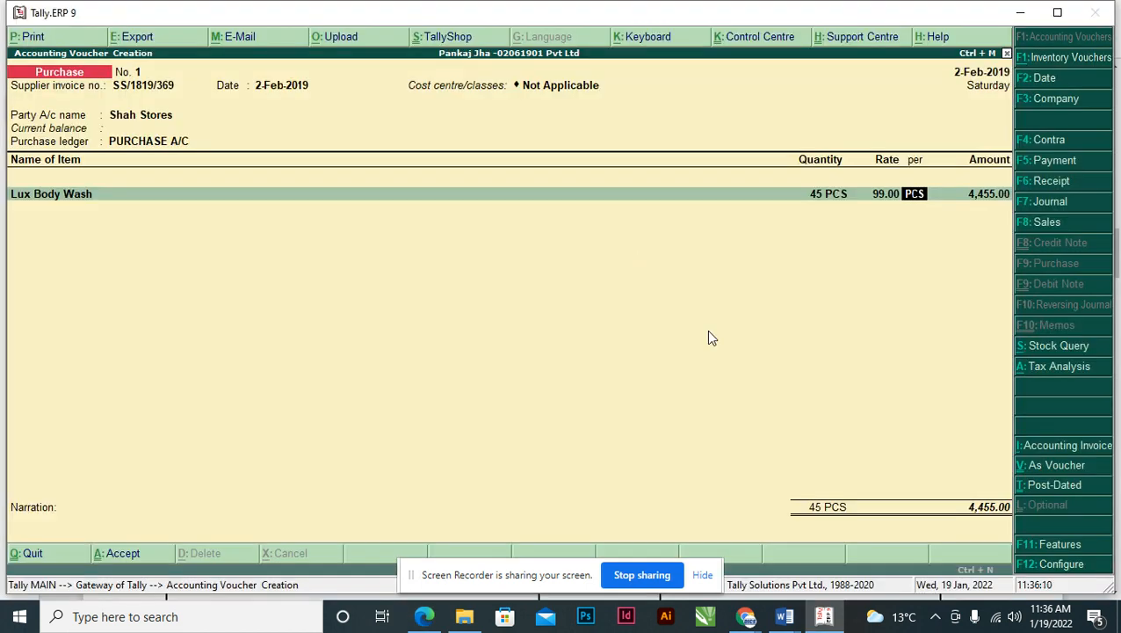
key("Return")
key("Return")
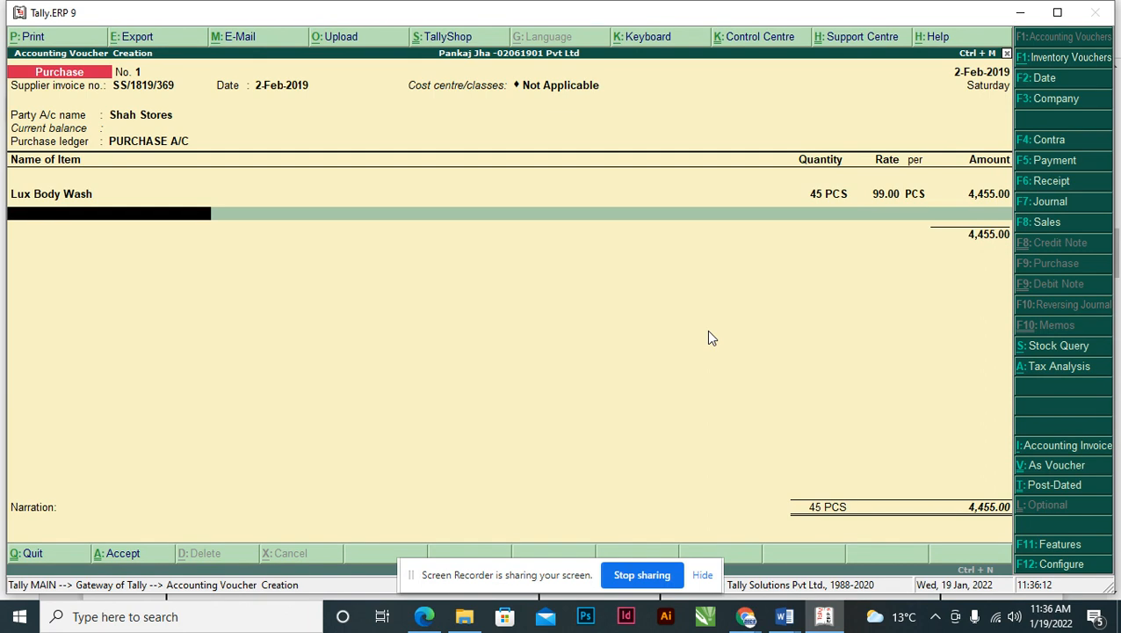
- Create stock item Dove Shampoo, name copied from the invoice, under Primary with unit PCS
key("alt+Tab")
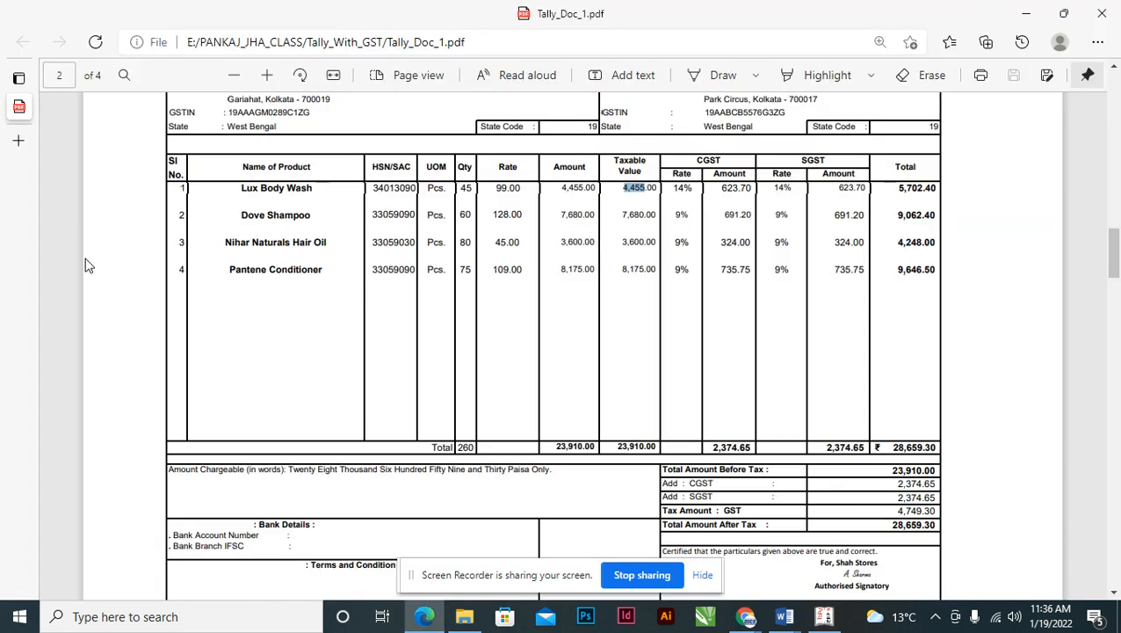
left_click_drag(284, 209, 313, 210)
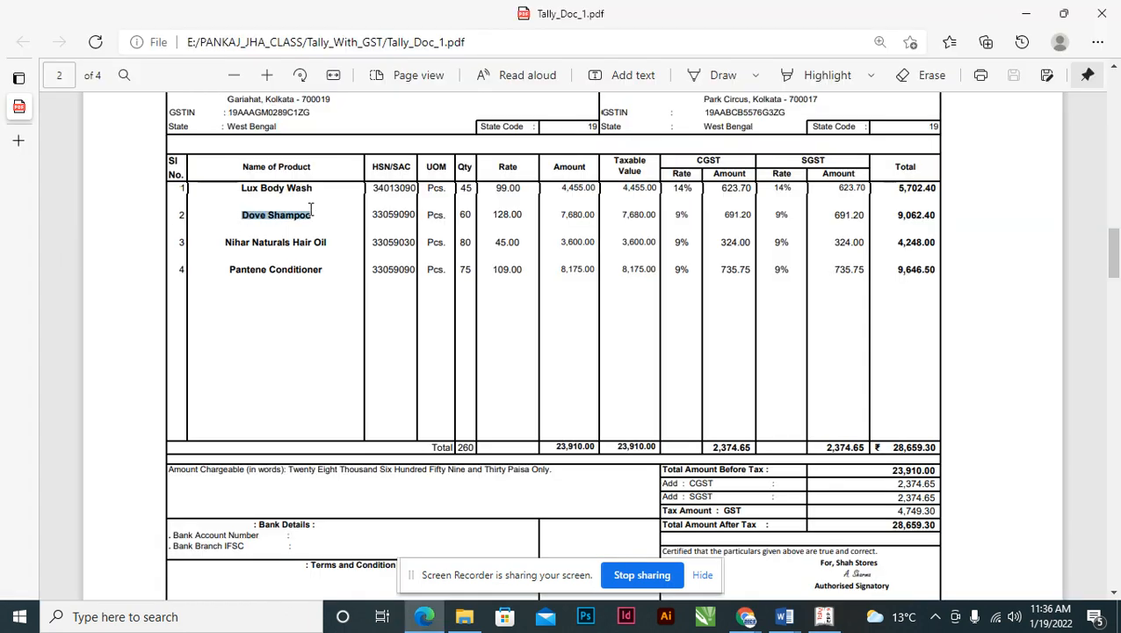
key("alt+Tab")
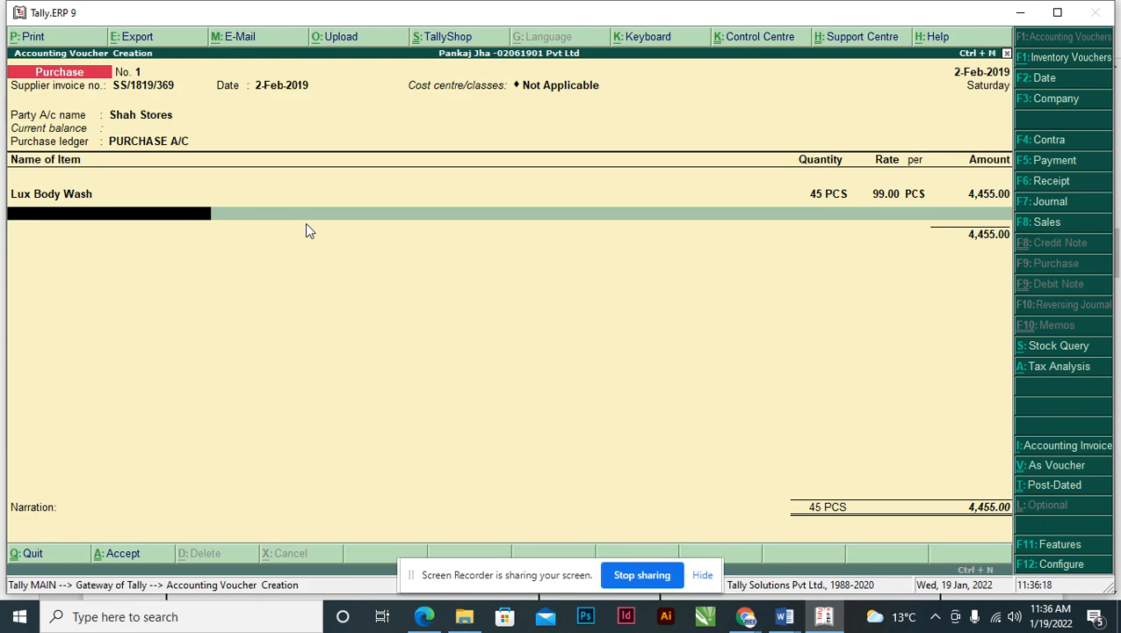
key("alt+c")
key("ctrl+alt+v")
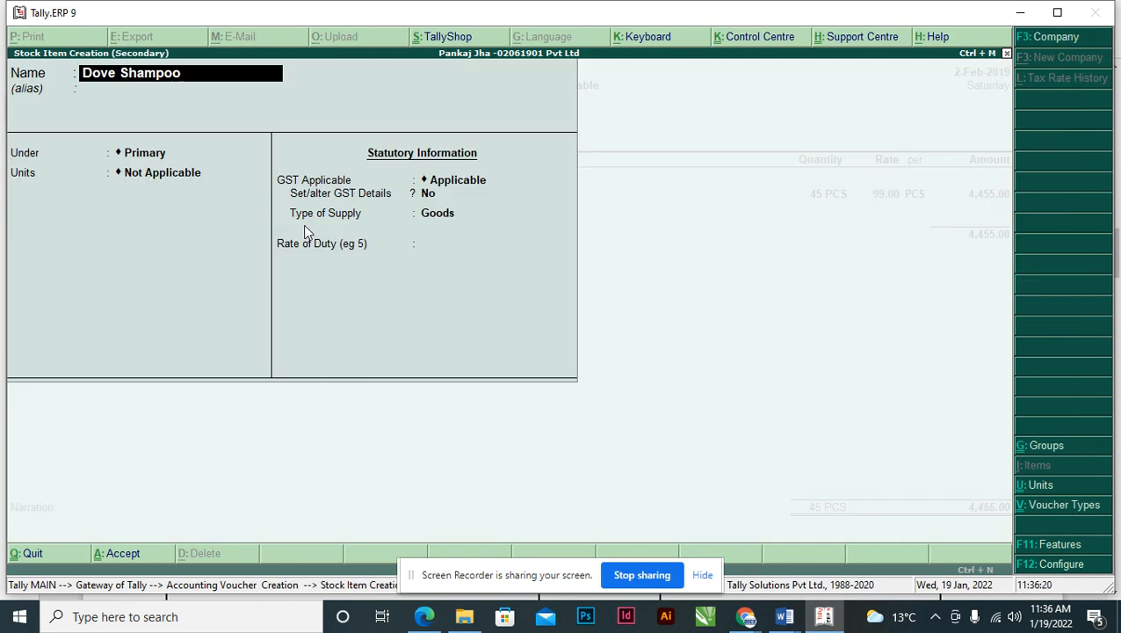
key("Return")
key("Return")
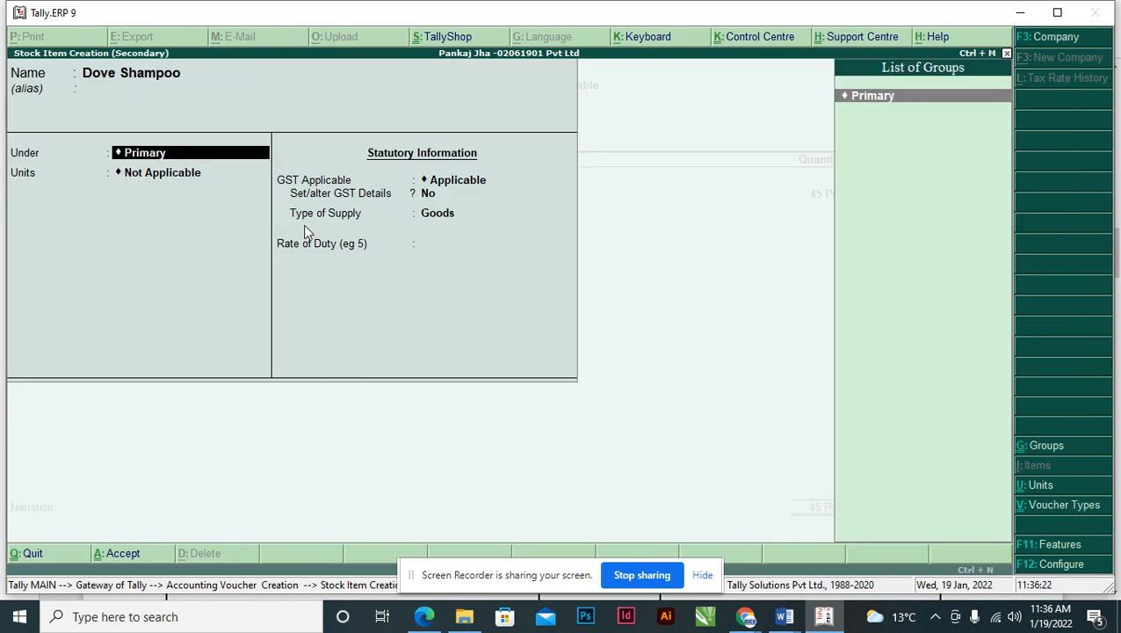
key("Return")
key("Down")
key("Return")
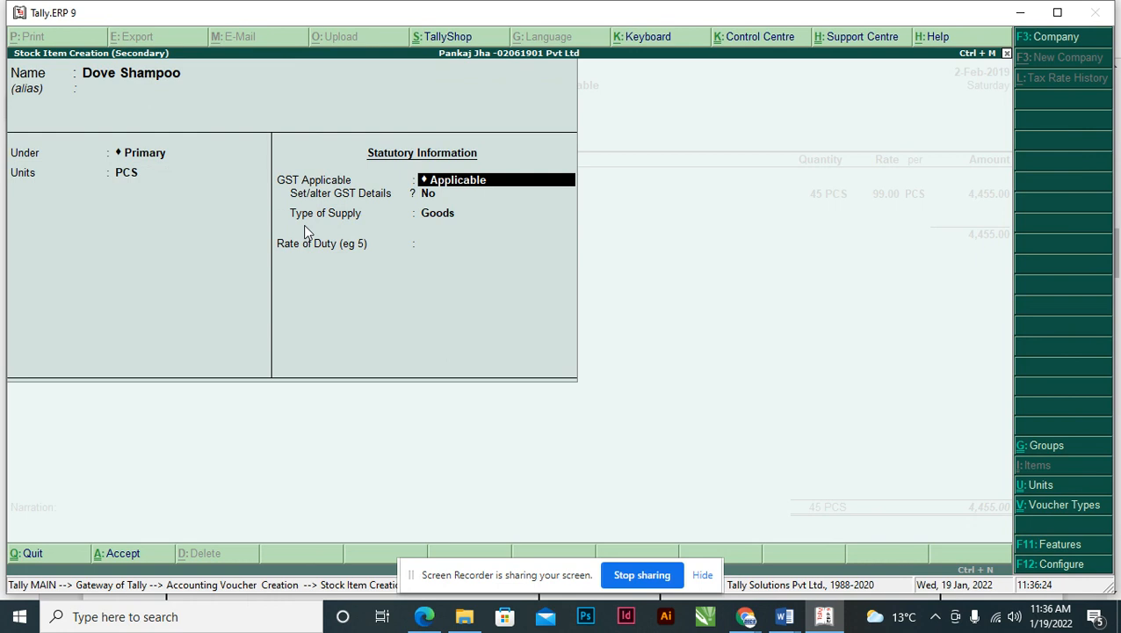
key("Return")
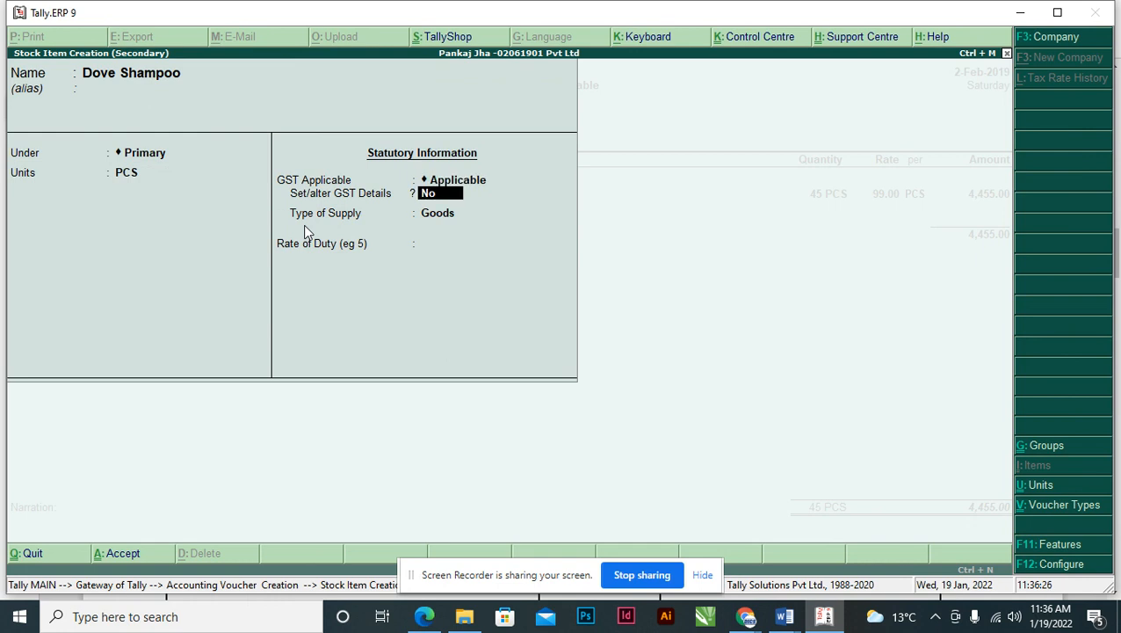
- Give Dove Shampoo GST details with description Dove Shampoo and HSN/SAC 33059090
key("y")
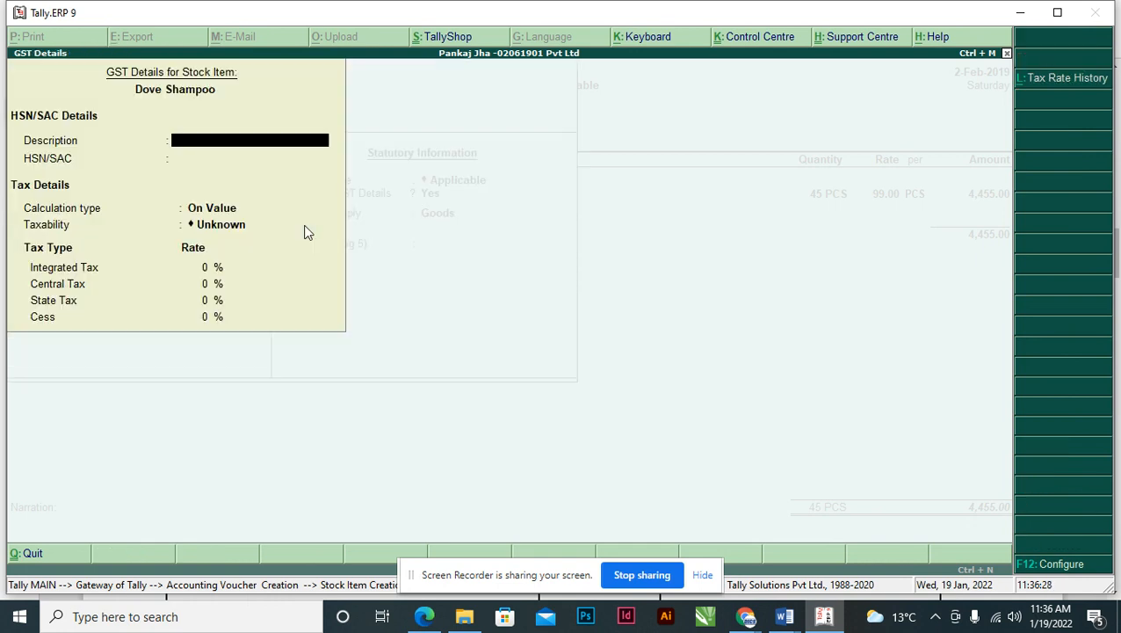
key("ctrl+alt+v")
key("Return")
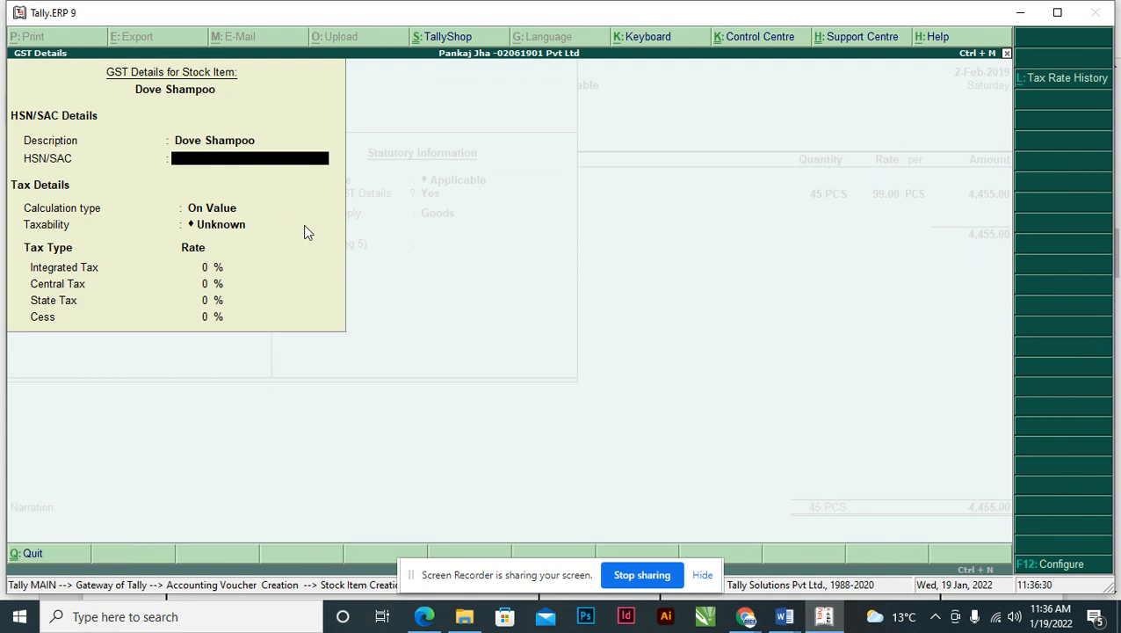
key("alt+Tab")
double_click(395, 214)
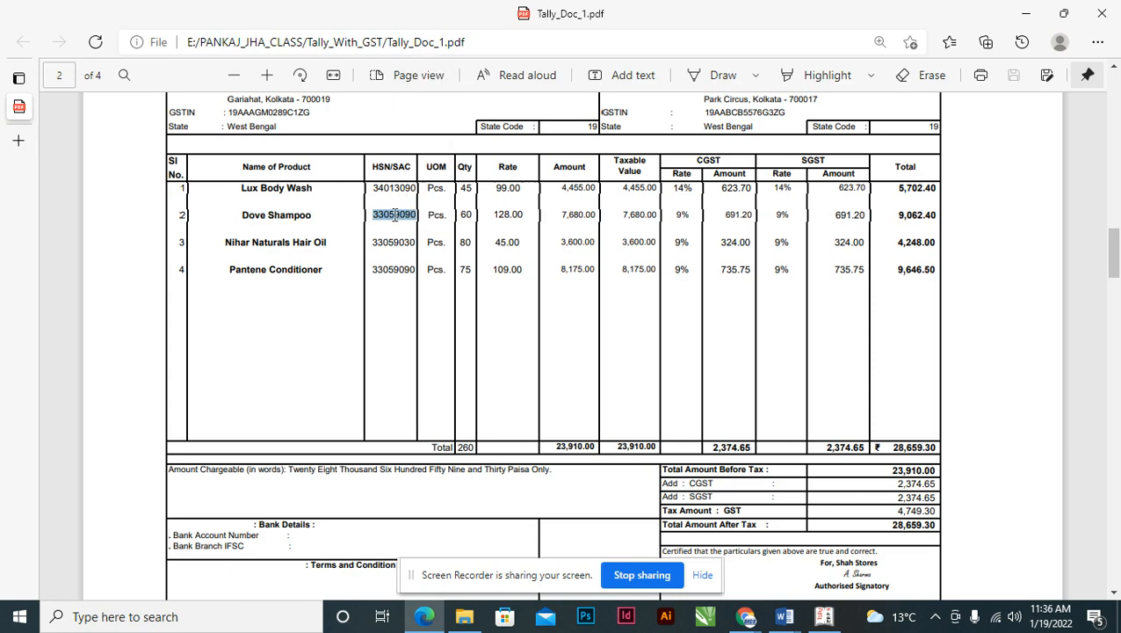
key("alt+Tab")
key("ctrl+alt+v")
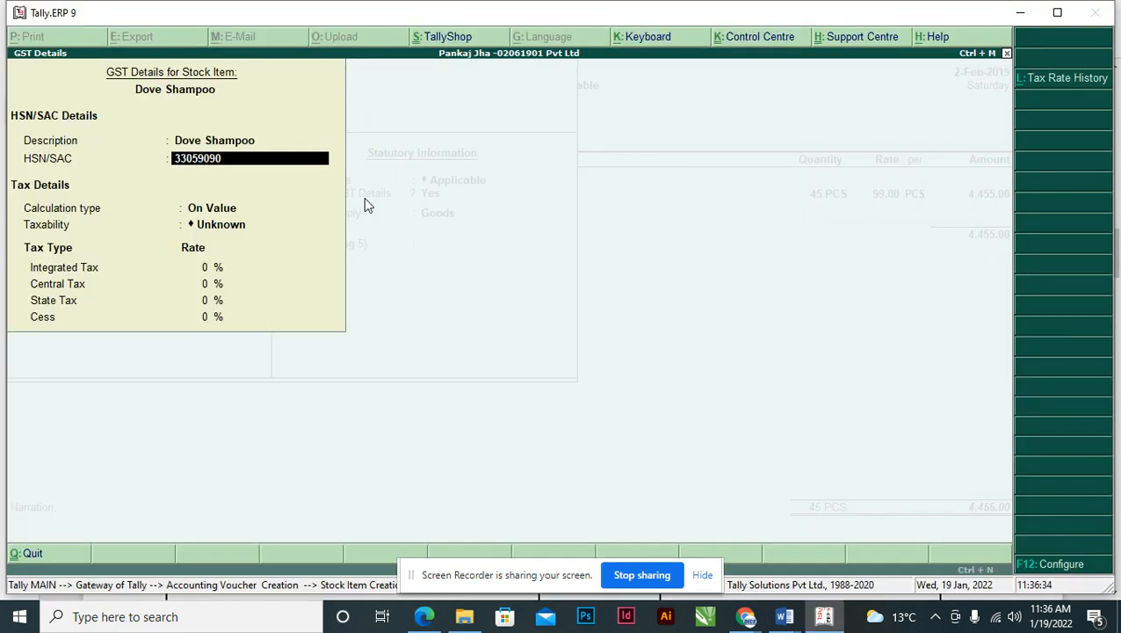
key("Return")
- Make Dove Shampoo Taxable at 18% integrated tax (9% central and state) and save it
key("Return")
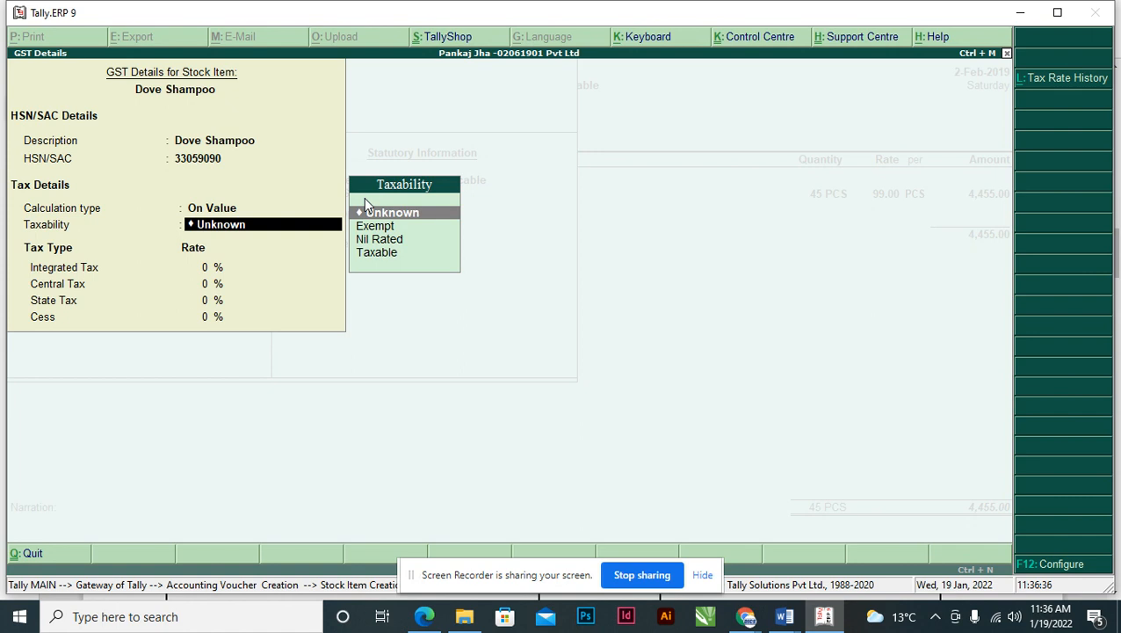
key("Down")
key("Down")
key("Down")
key("Return")
key("alt+Tab")
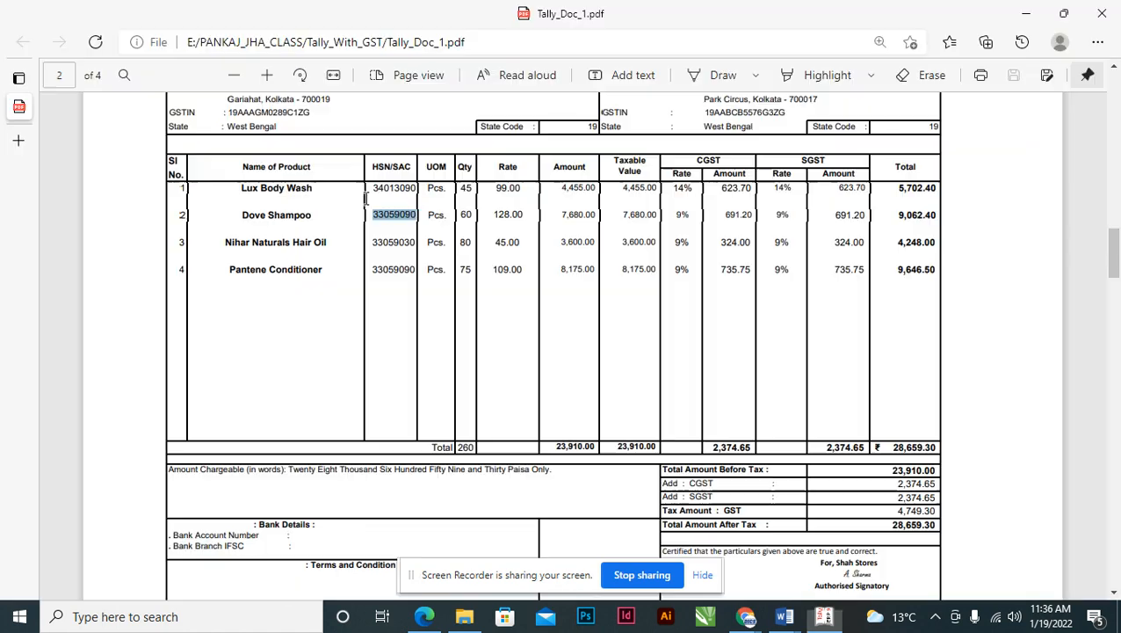
key("alt+Tab")
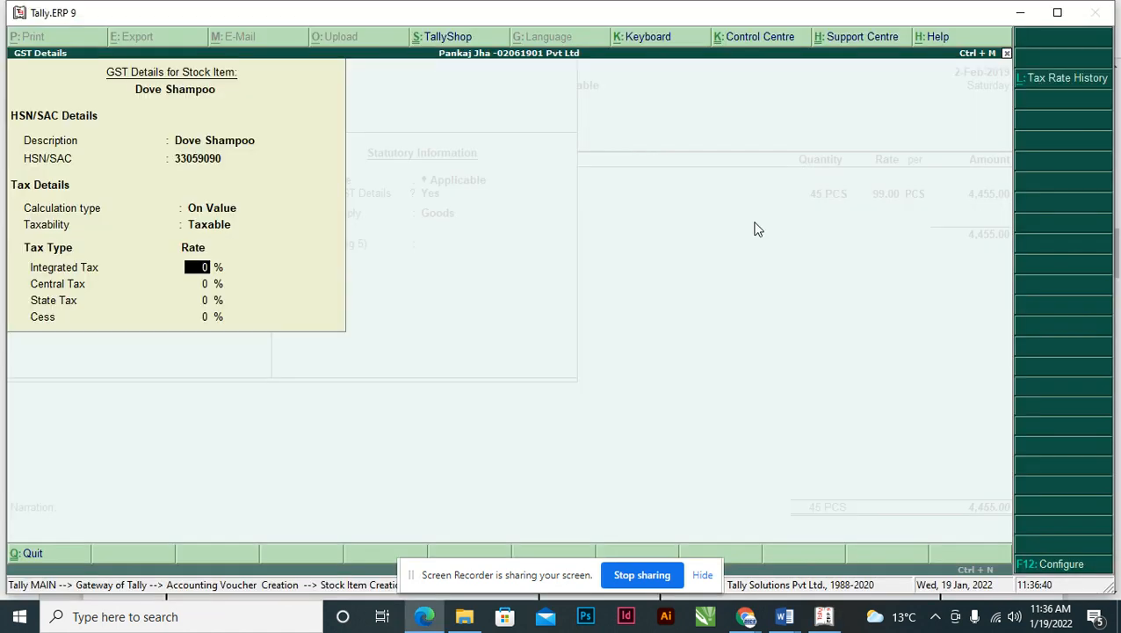
type("18")
key("Return")
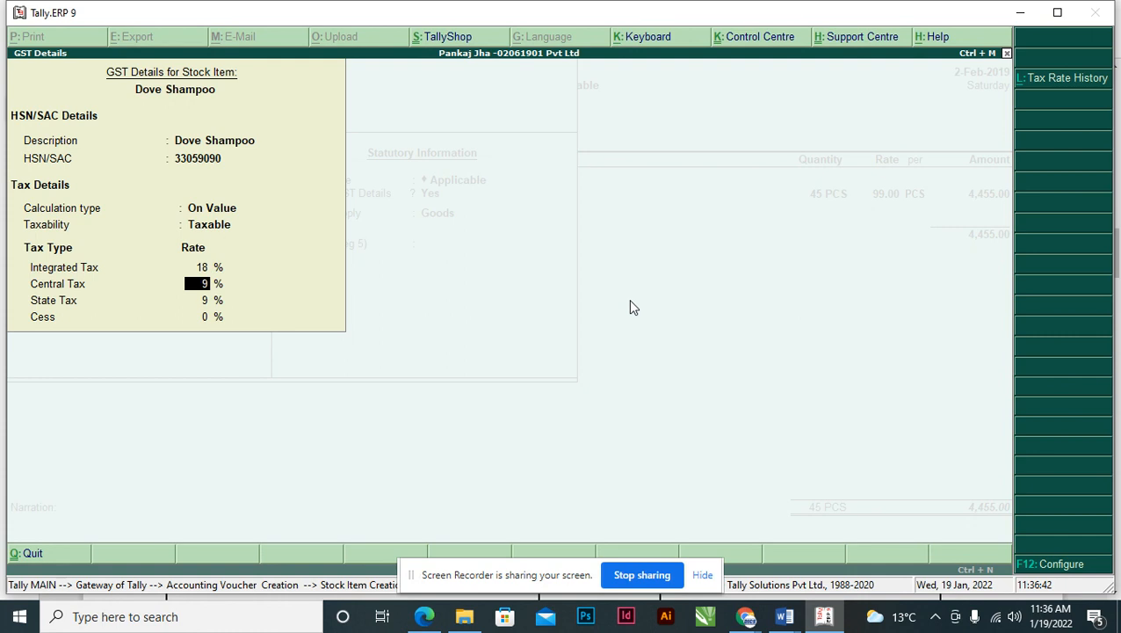
key("Return")
key("Return")
key("Return")
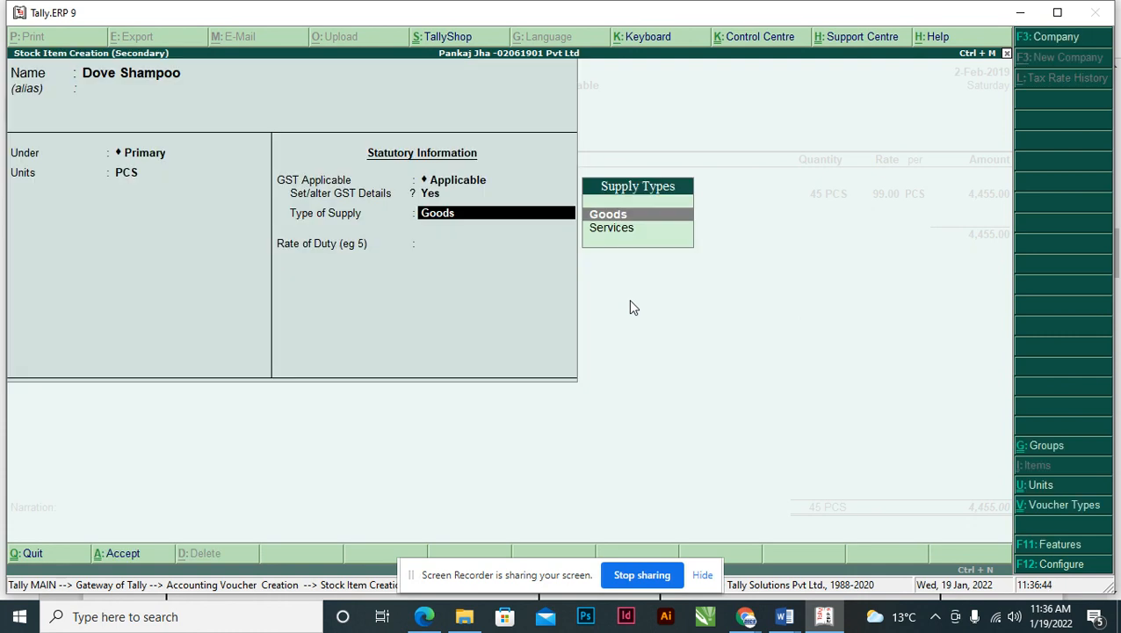
key("Return")
key("Return")
key("Return")
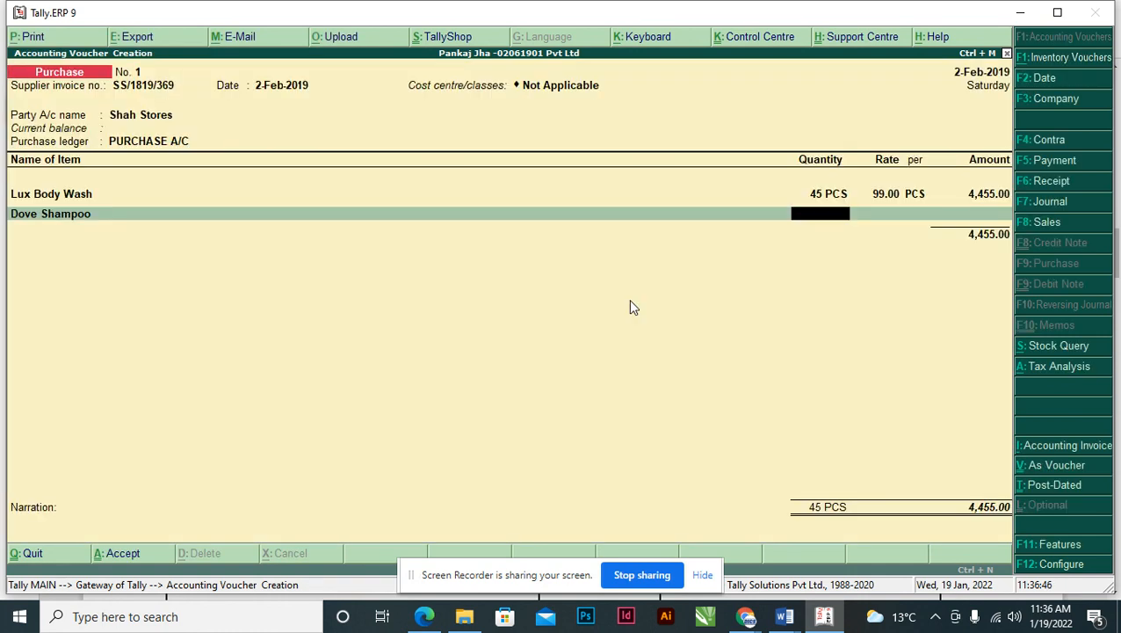
- Enter Dove Shampoo as 60 PCS at 128.00, for an amount of 7,680.00
key("alt+Tab")
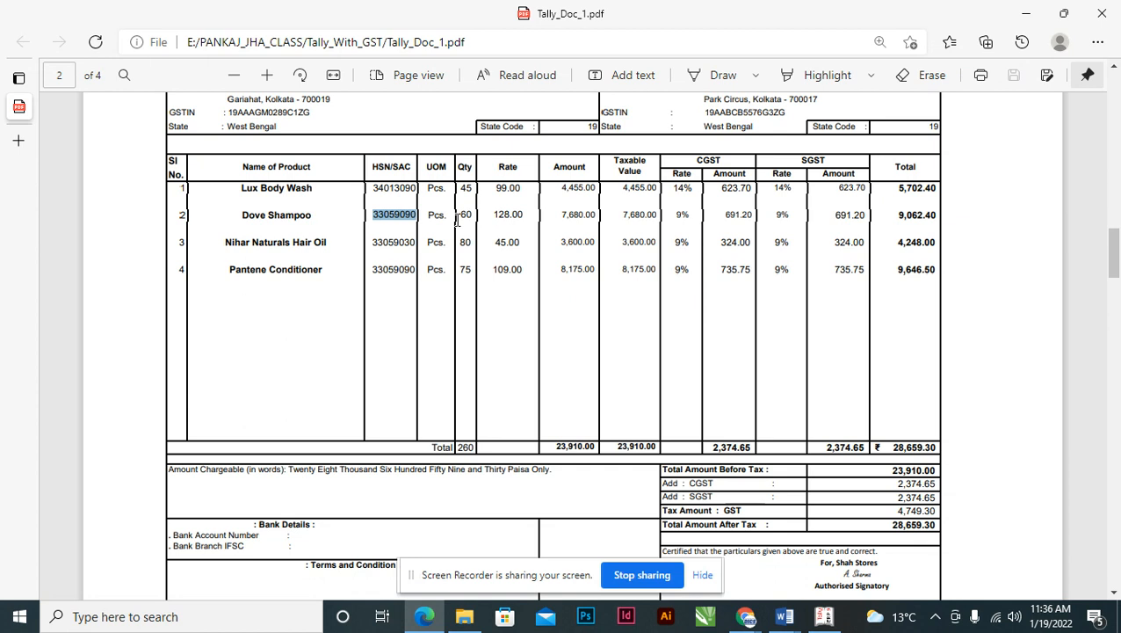
key("alt+Tab")
type("6")
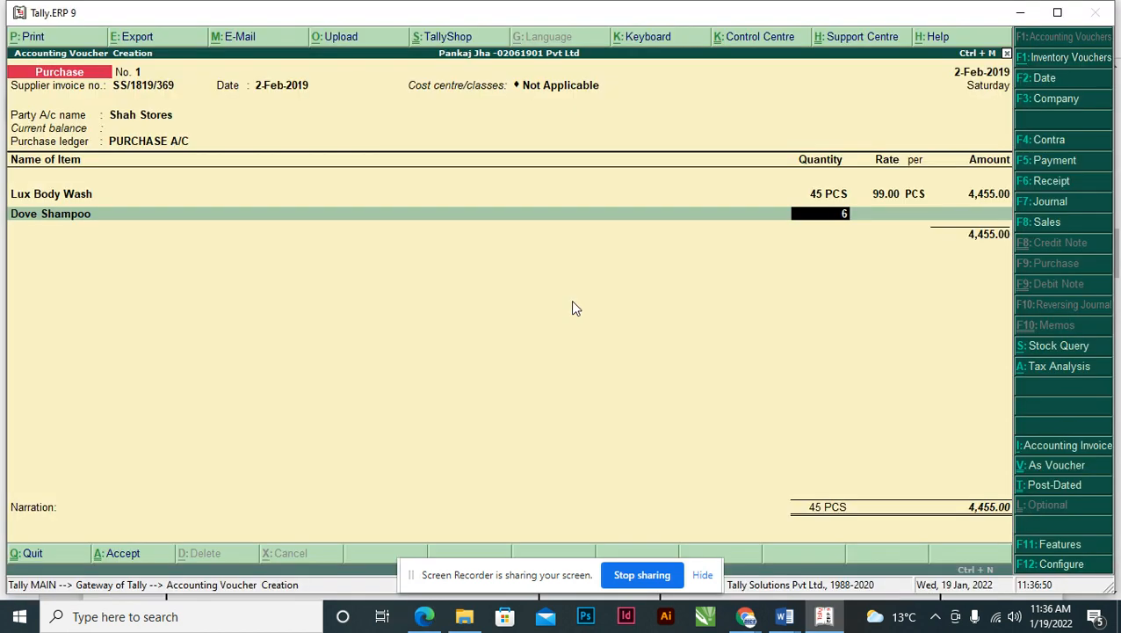
type("0")
key("Return")
key("alt+Tab")
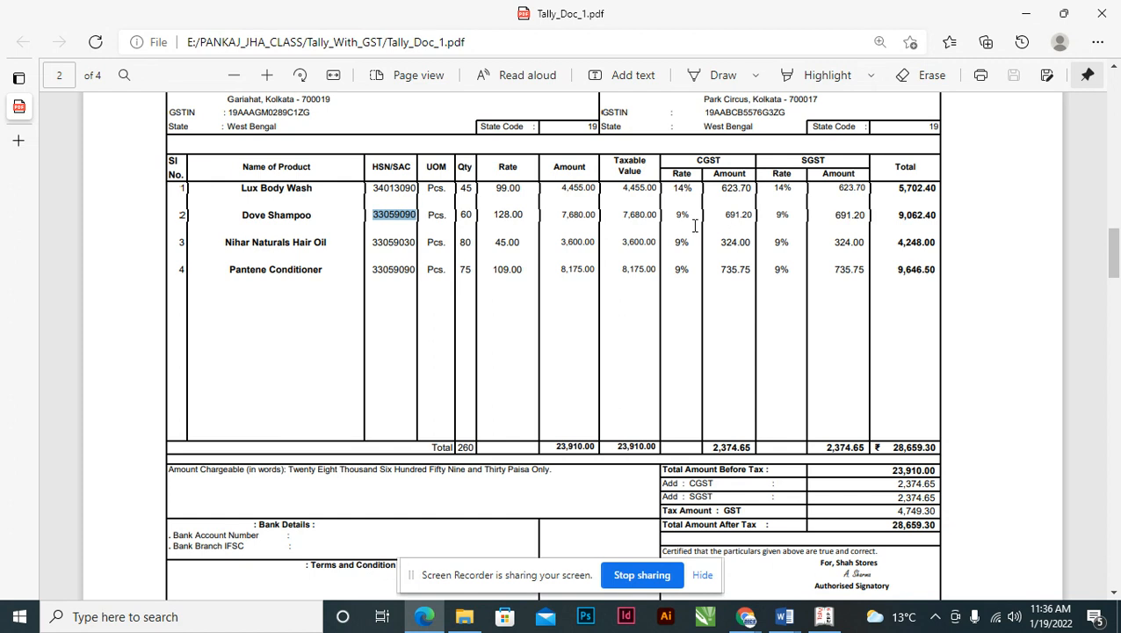
key("alt+Tab")
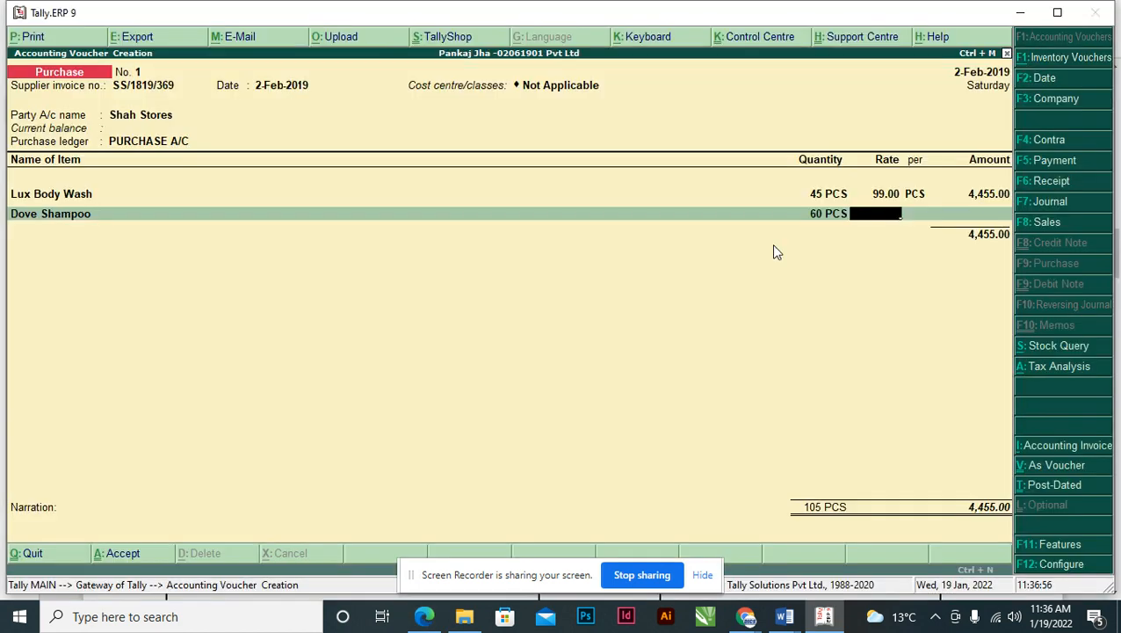
key("alt+Tab")
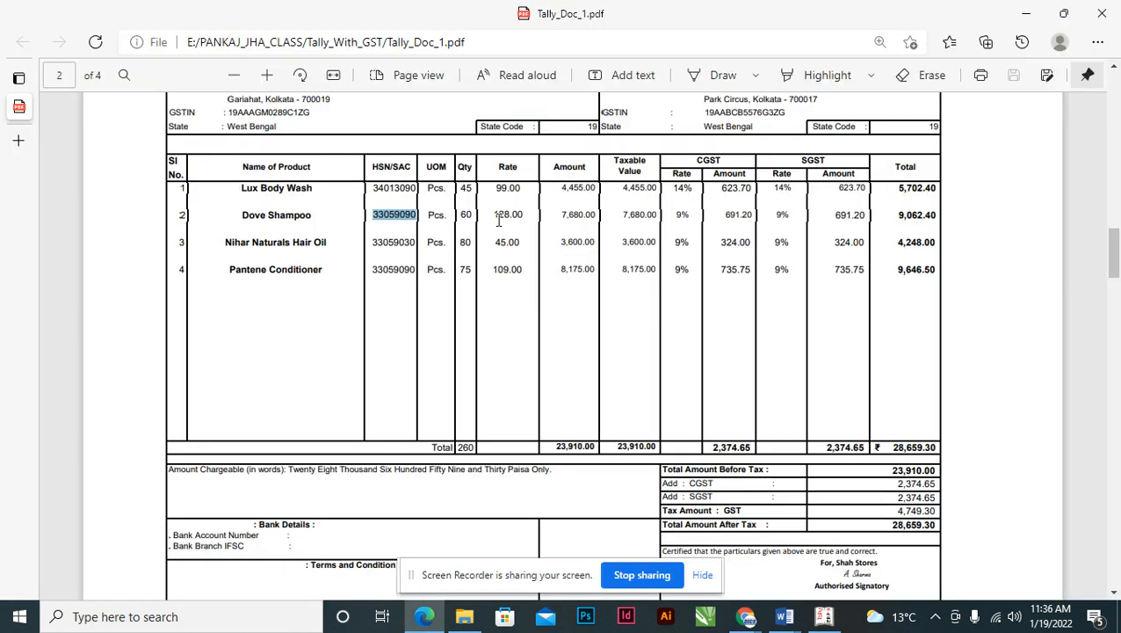
left_click_drag(497, 214, 531, 219)
key("alt+Tab")
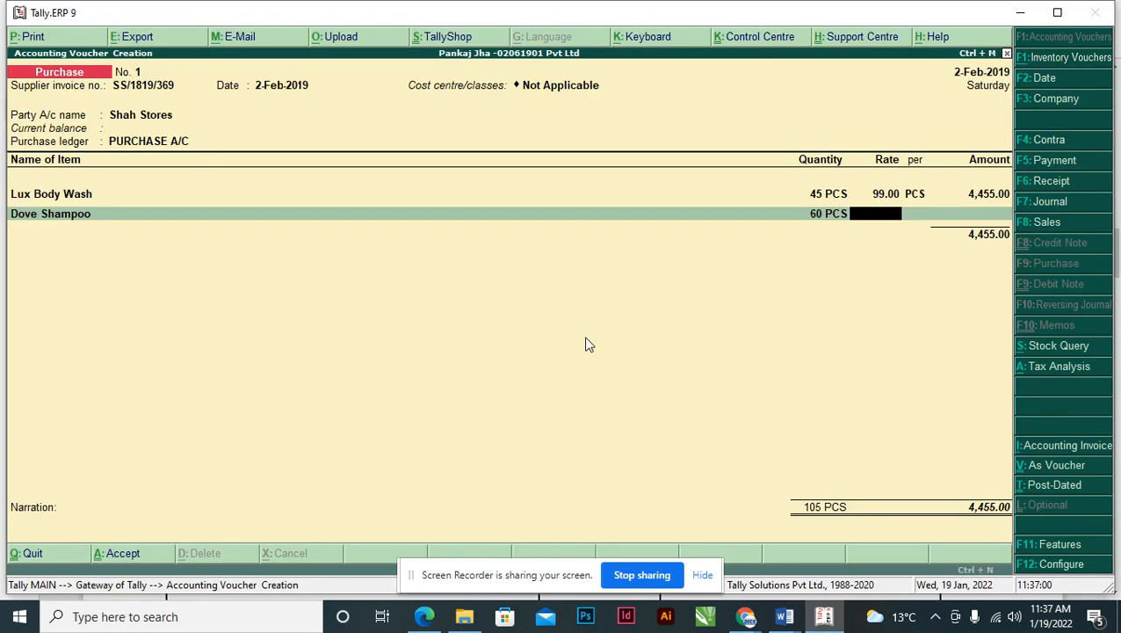
type("128")
key("Return")
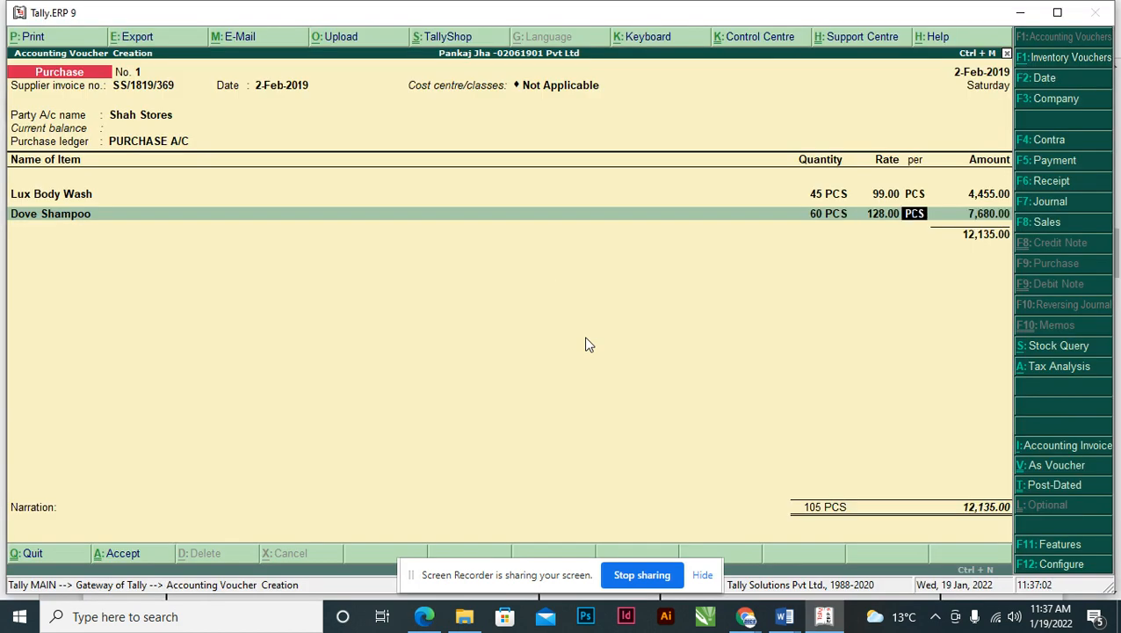
key("Return")
key("Return")
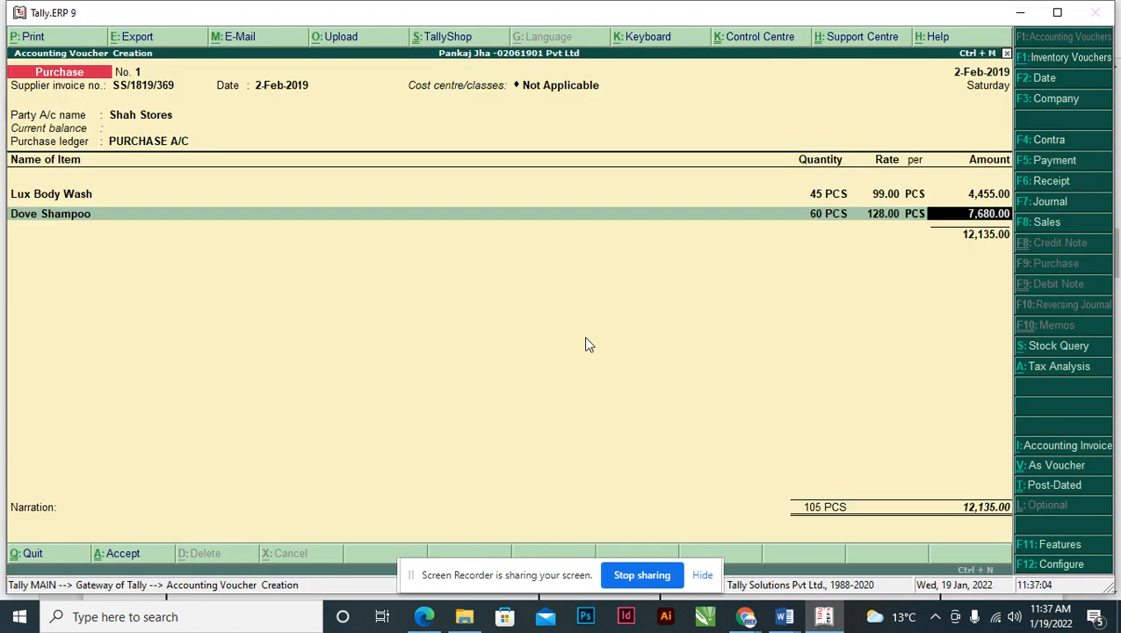
- Copy the next product name, Nihar Naturals Hair Oil, from the invoice
key("alt+Tab")
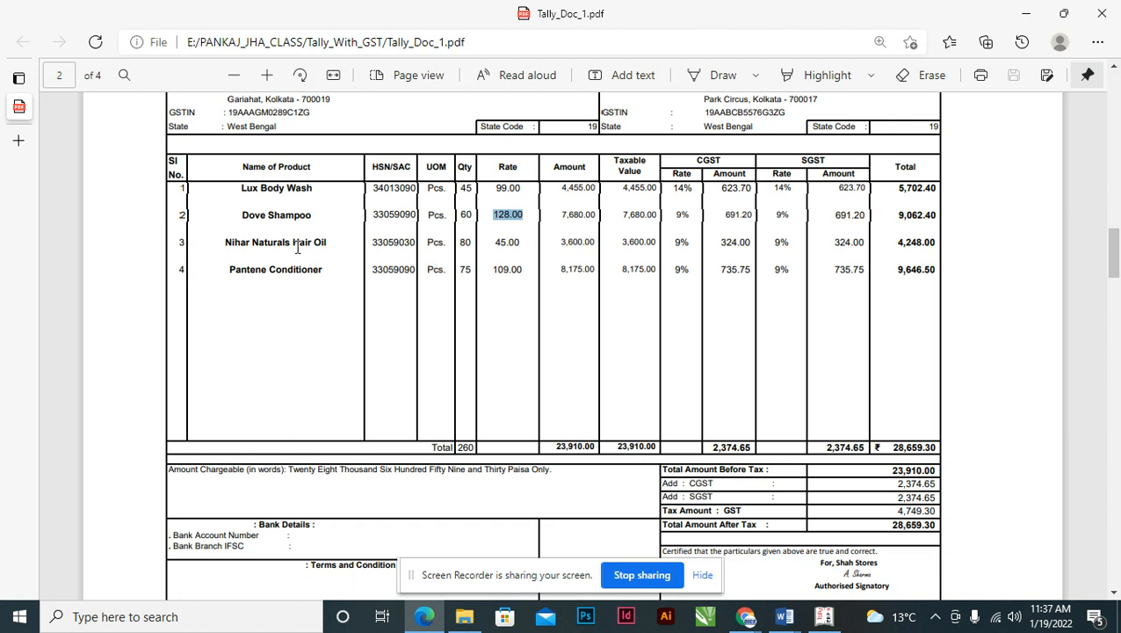
left_click_drag(226, 242, 326, 245)
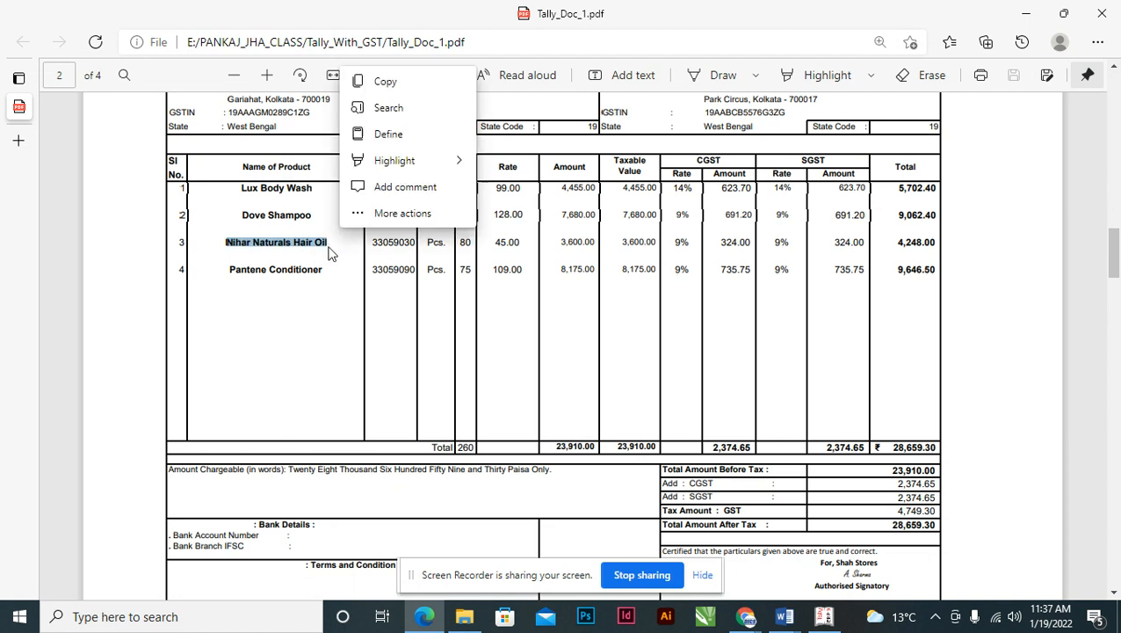
key("ctrl+c")
key("alt+Tab")
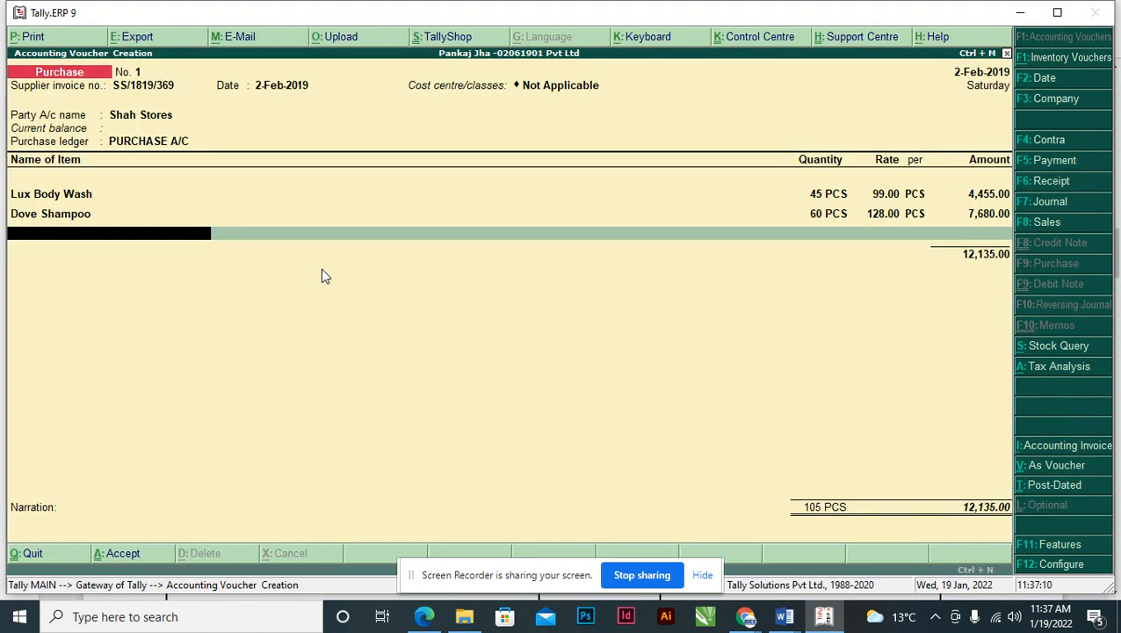
- Create stock item Nihar Naturals Hair Oil under Primary in PCS, with GST details enabled
key("alt+c")
key("ctrl+alt+v")
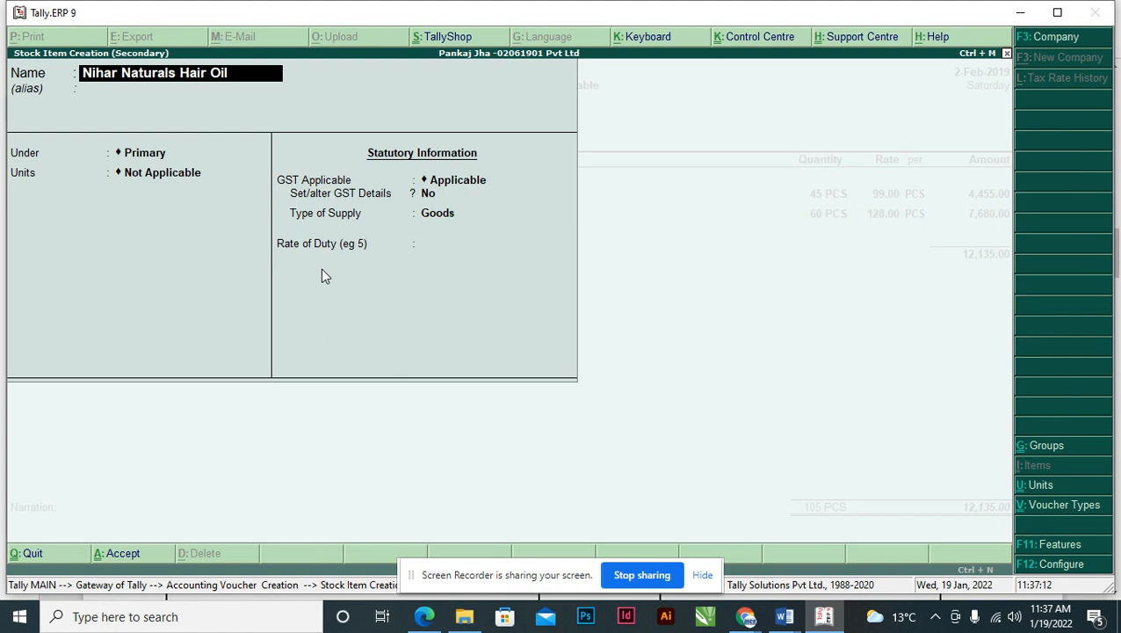
key("Return")
key("Return")
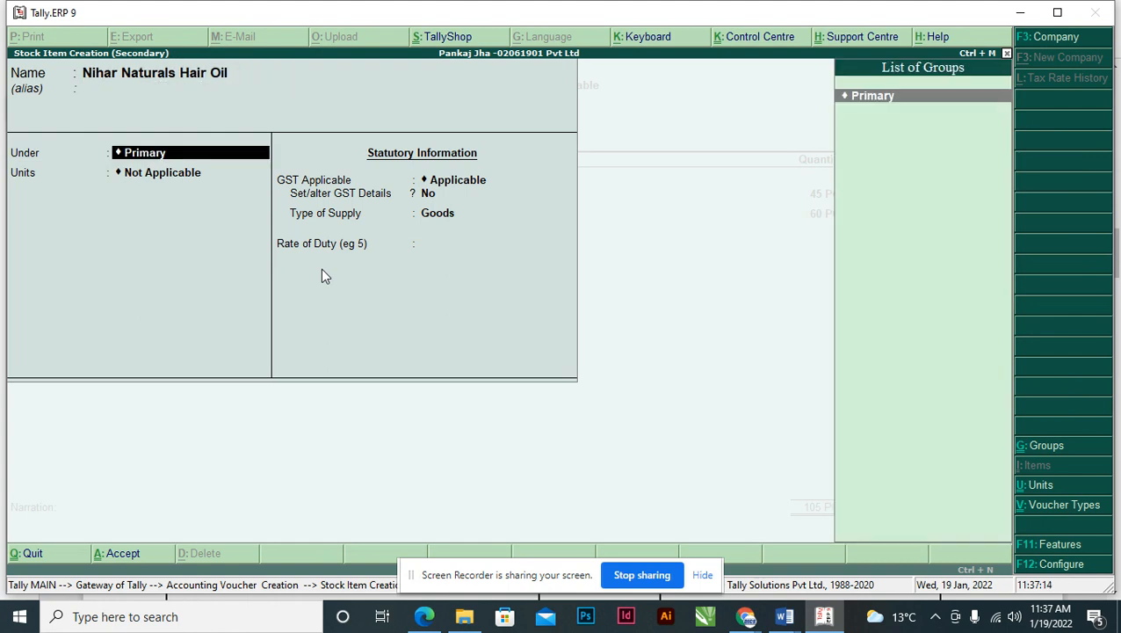
key("Return")
key("Down")
key("Return")
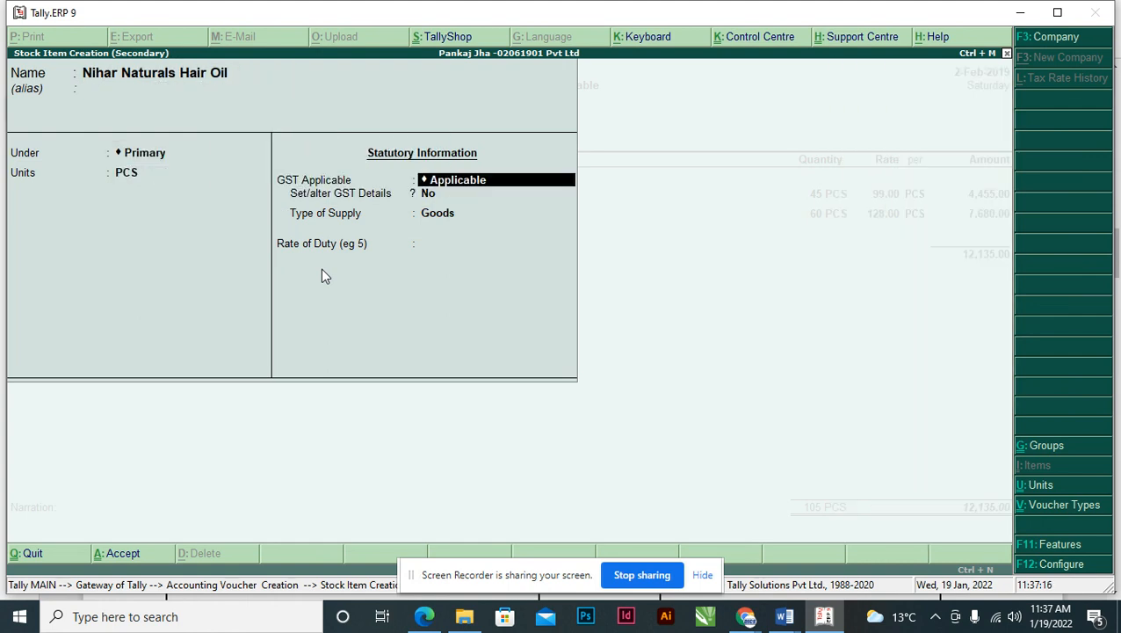
key("Return")
key("y")
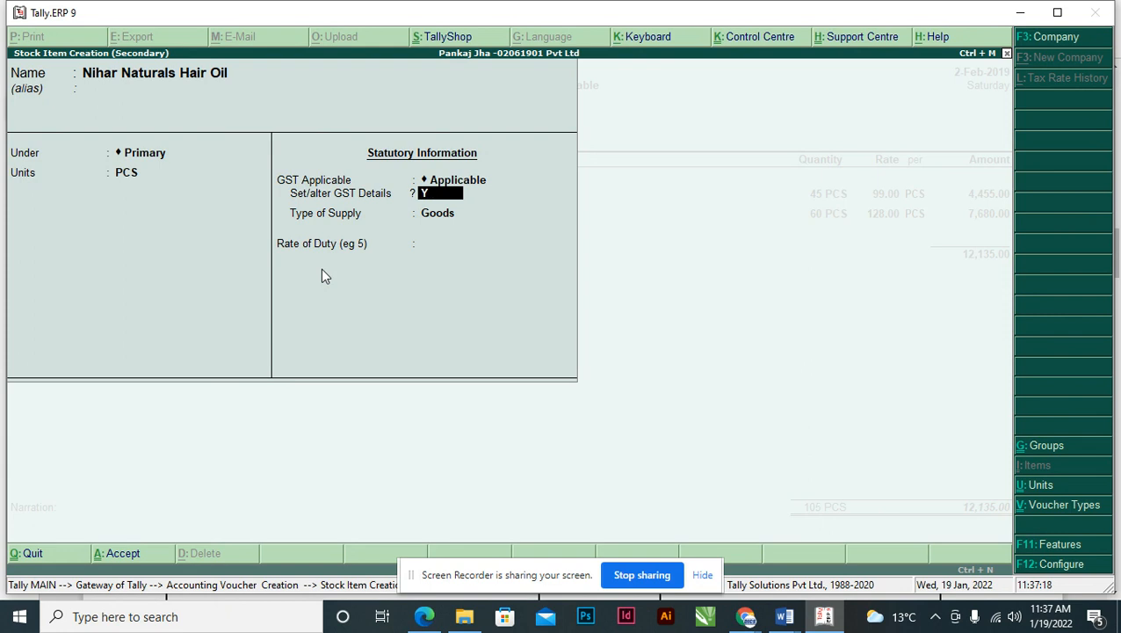
key("Return")
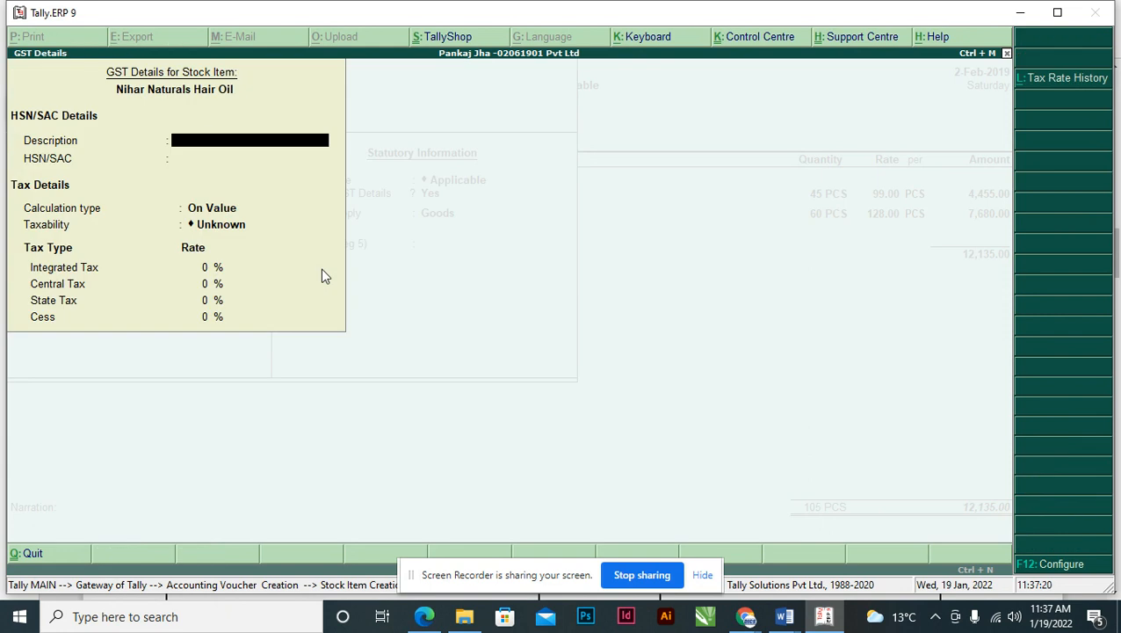
- Set description Nihar Naturals Hair Oil, HSN/SAC 33059030, On Value calculation and Taxable
key("ctrl+alt+v")
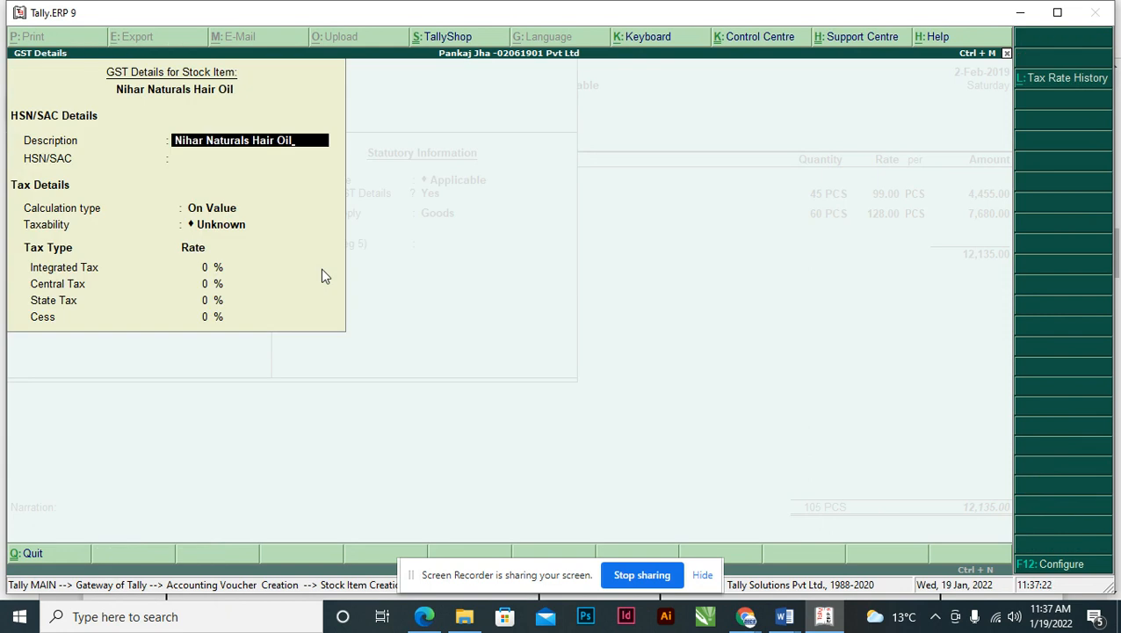
key("Return")
key("alt+Tab")
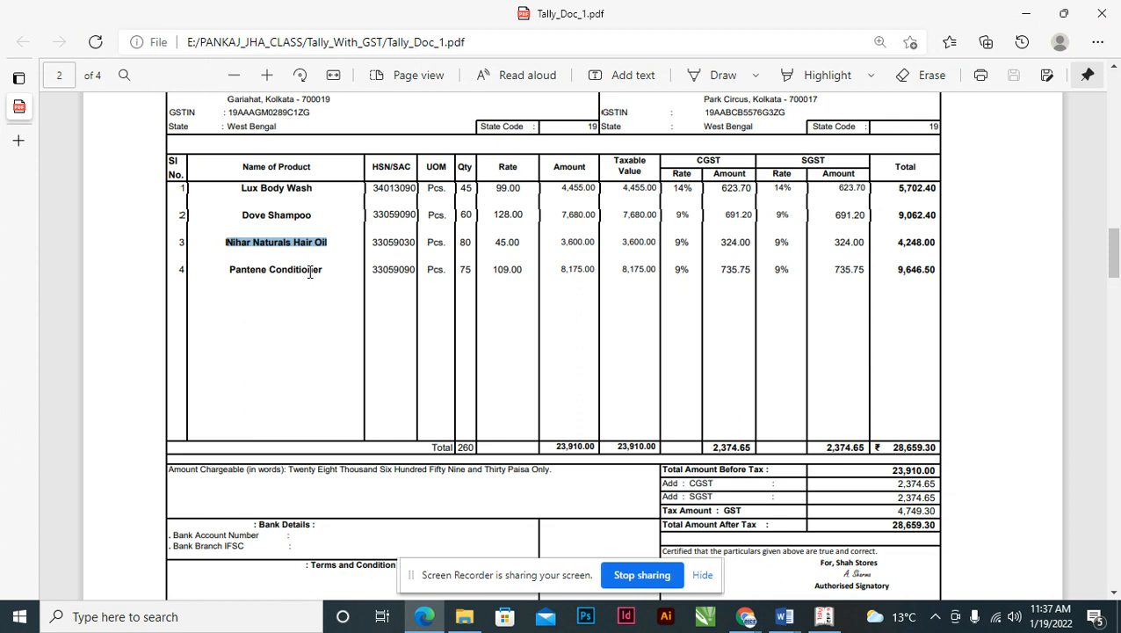
double_click(383, 250)
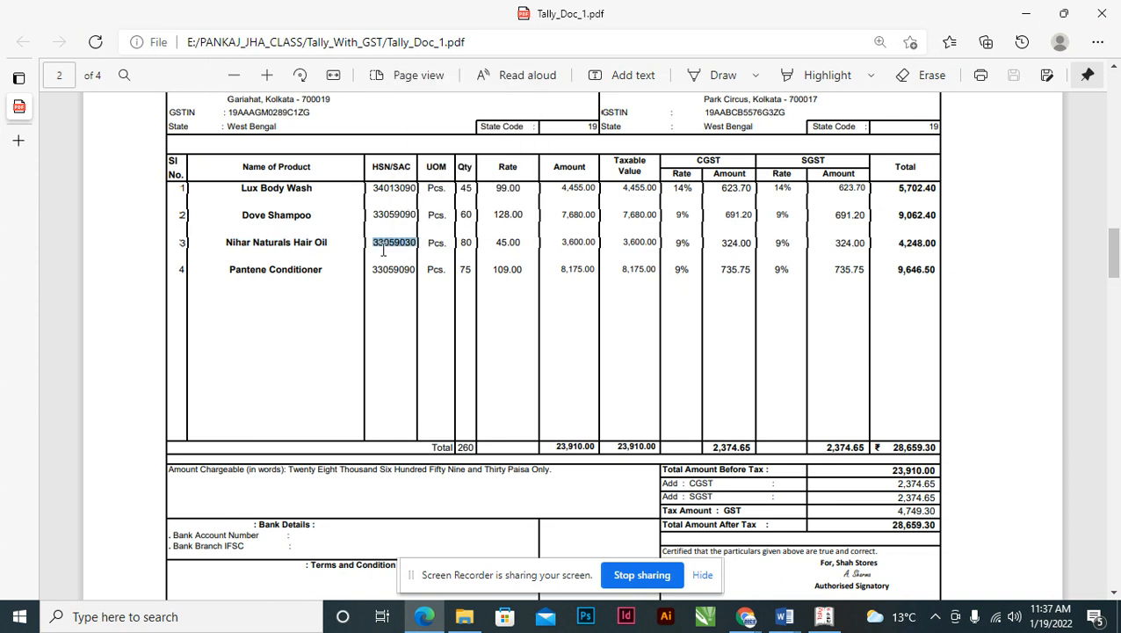
key("ctrl+c")
key("alt+Tab")
key("ctrl+alt+v")
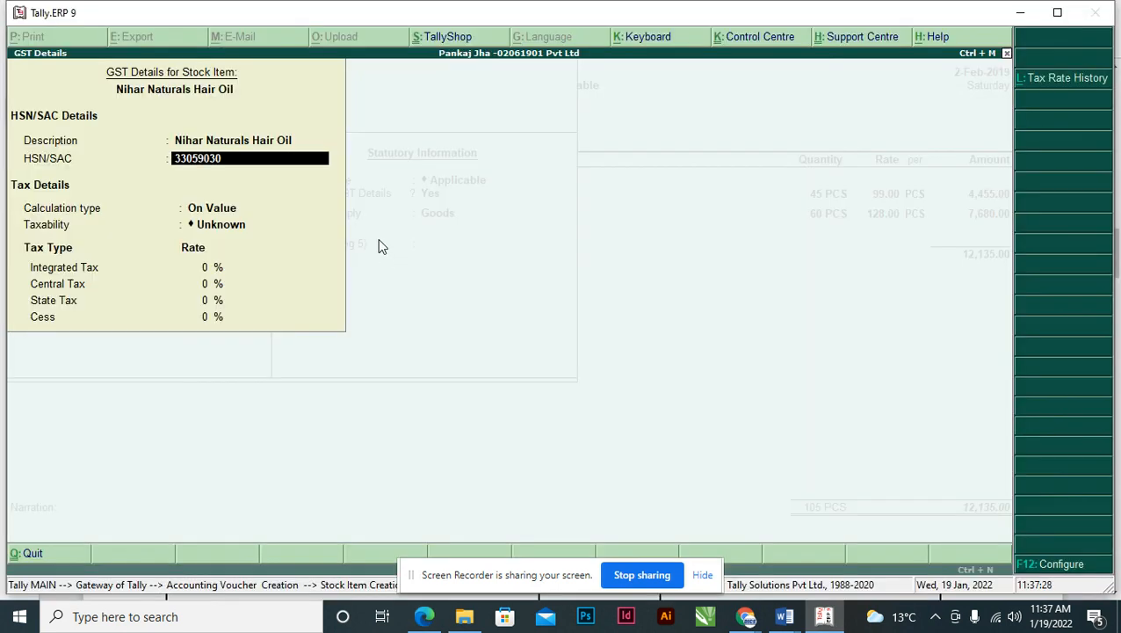
key("Return")
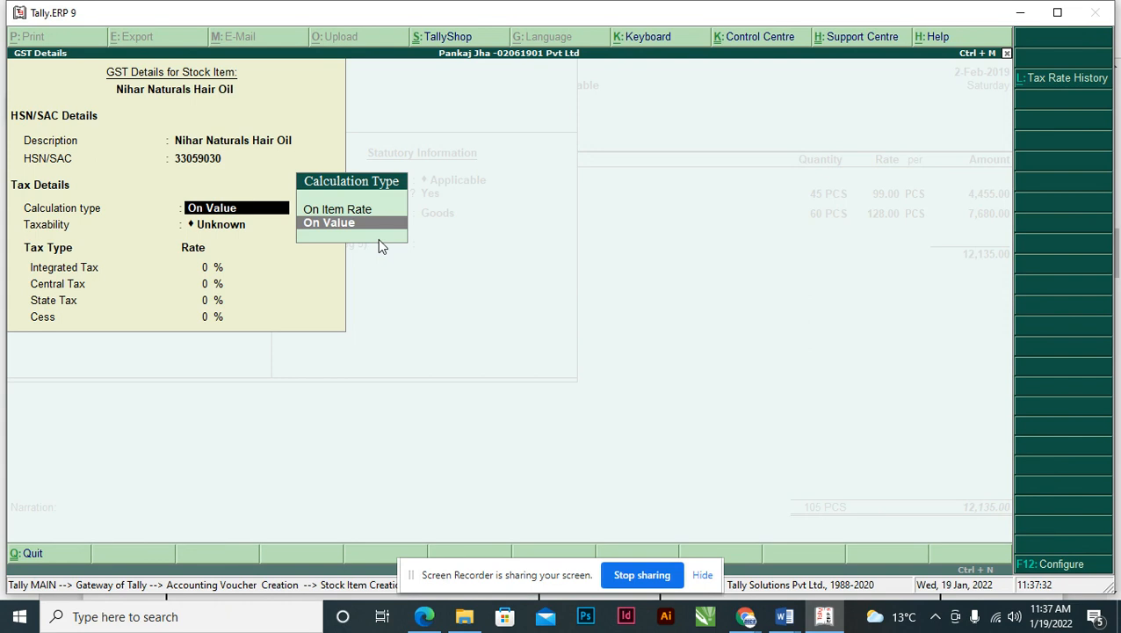
key("Return")
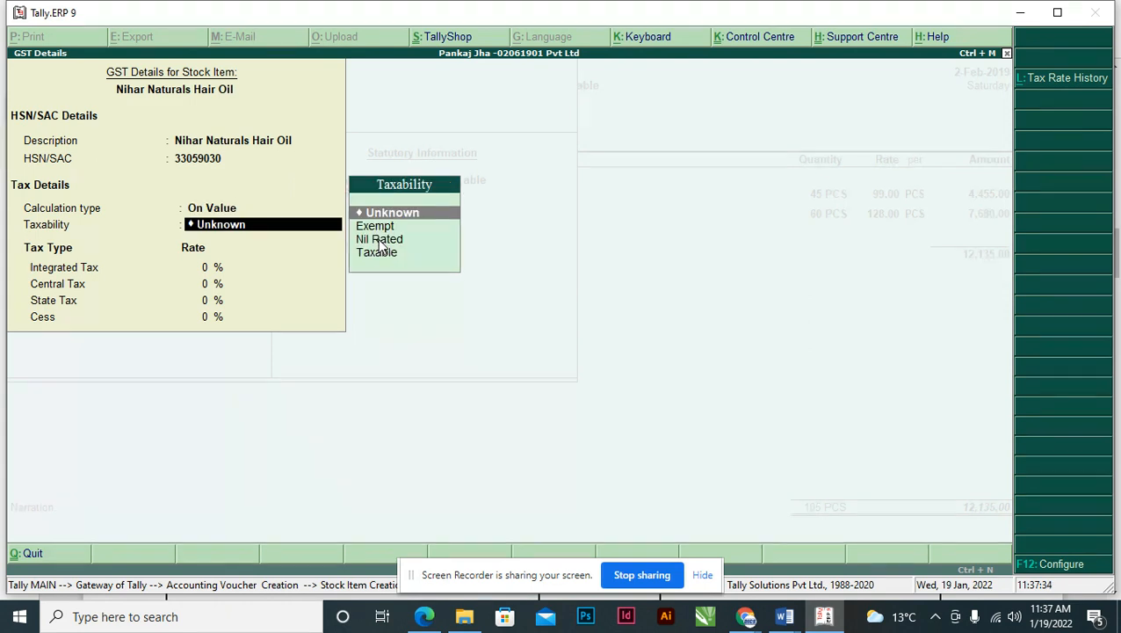
key("Down")
key("Down")
key("Down")
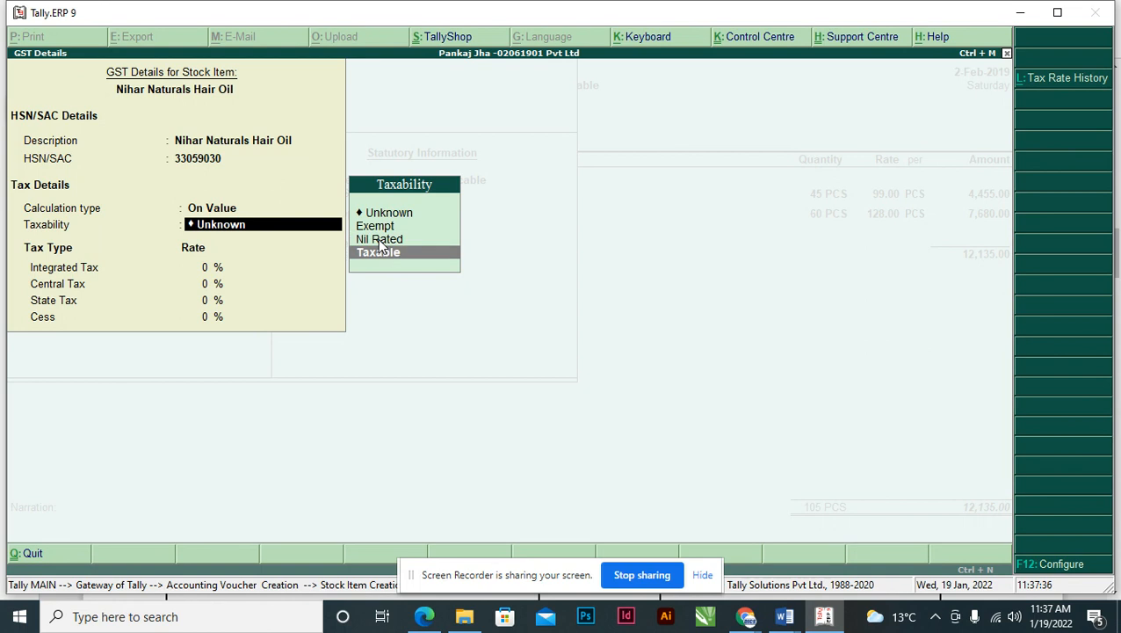
key("Return")
- Apply 18% integrated tax (9% central and state) and save the hair oil item
key("alt+Tab")
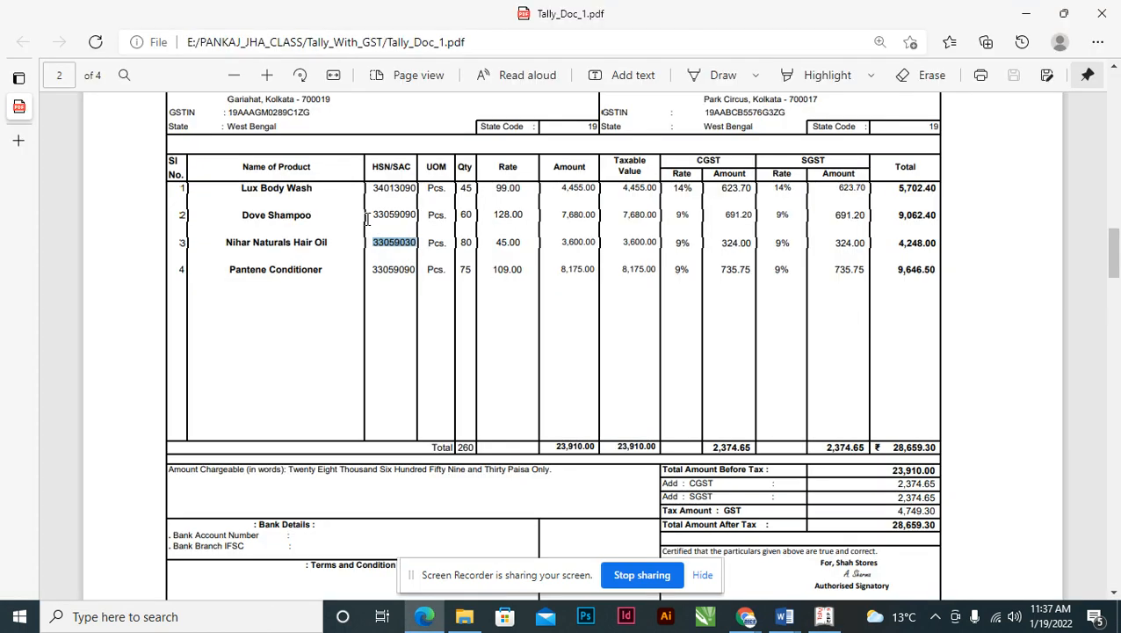
left_click(679, 245)
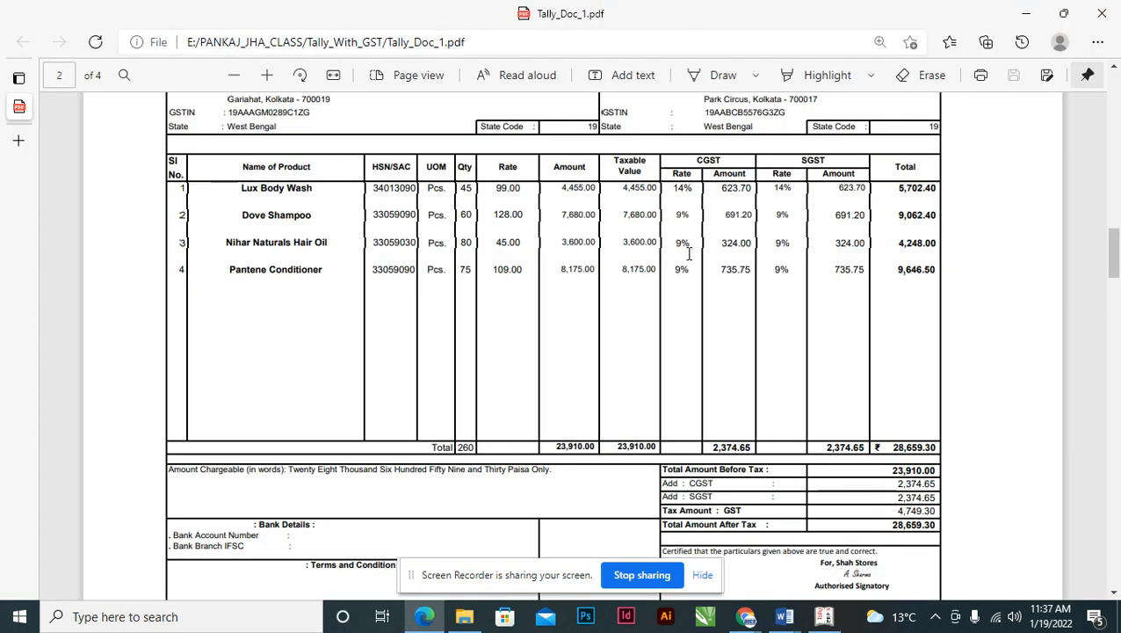
key("alt+Tab")
type("18")
key("Return")
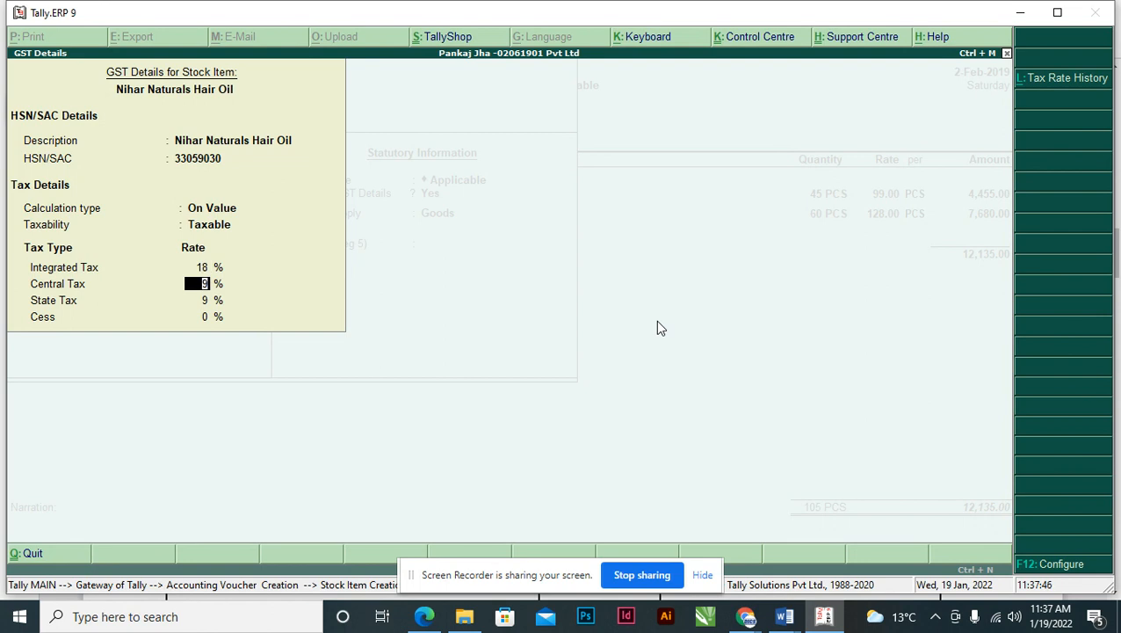
key("Return")
key("Return")
key("Return")
key("Return")
key("Return")
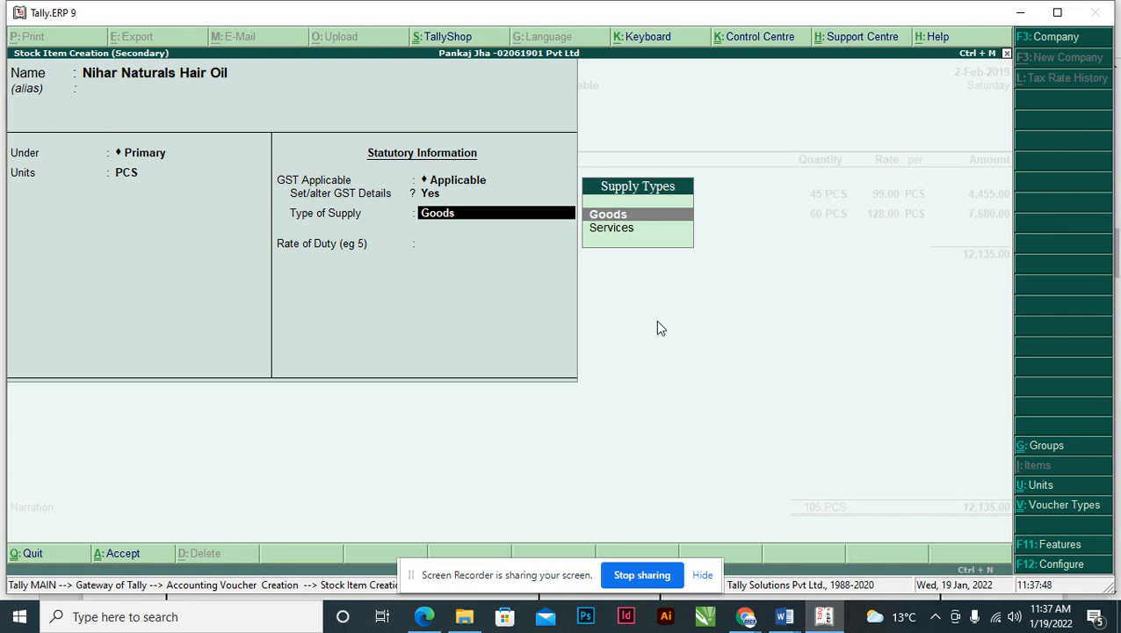
key("Return")
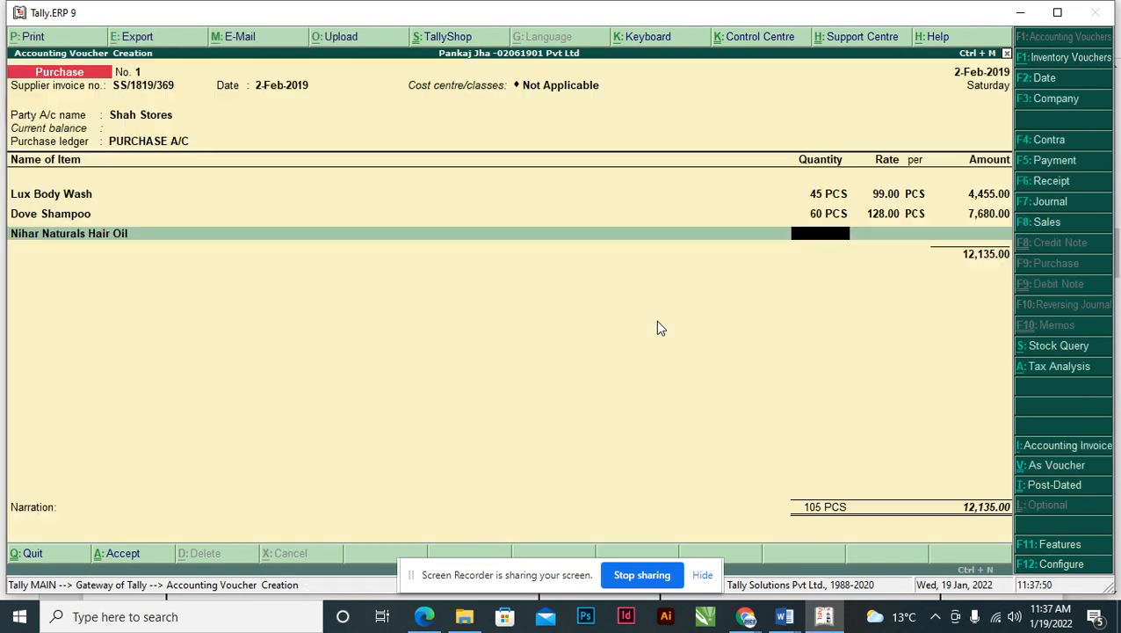
- Enter Nihar Naturals Hair Oil as 80 PCS at a rate of 45.00
key("alt+Tab")
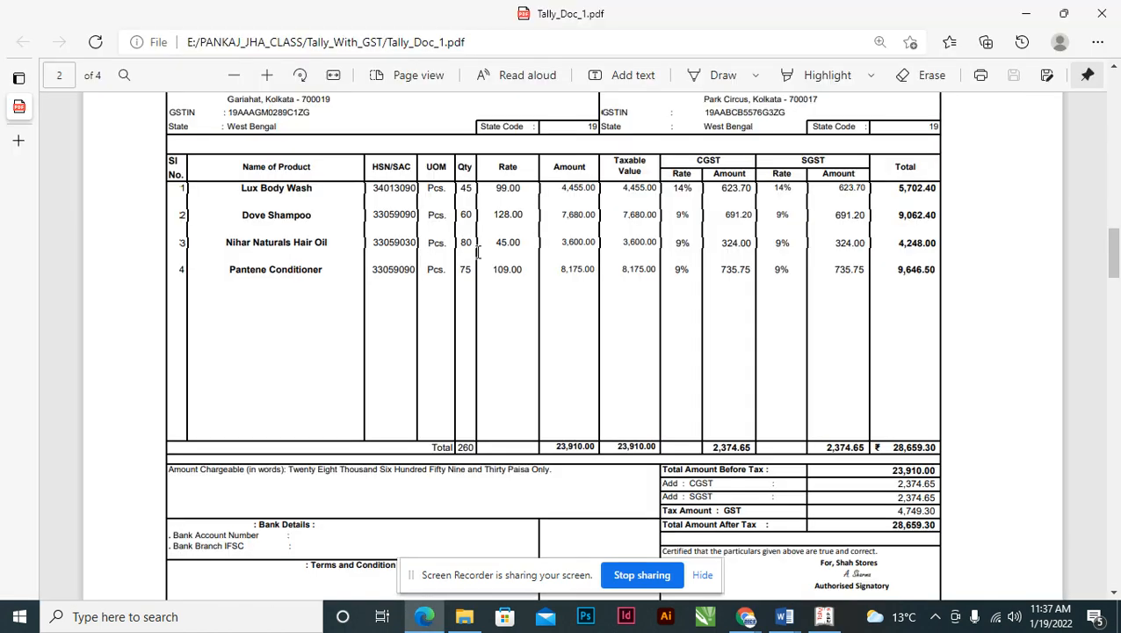
key("alt+Tab")
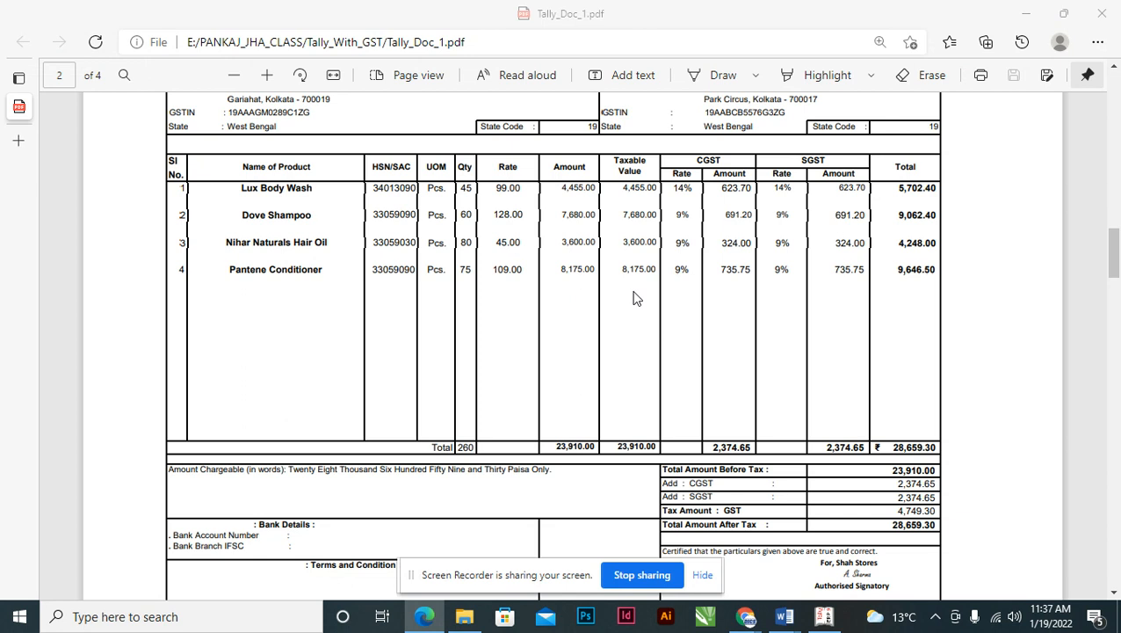
type("80")
key("Return")
key("alt+Tab")
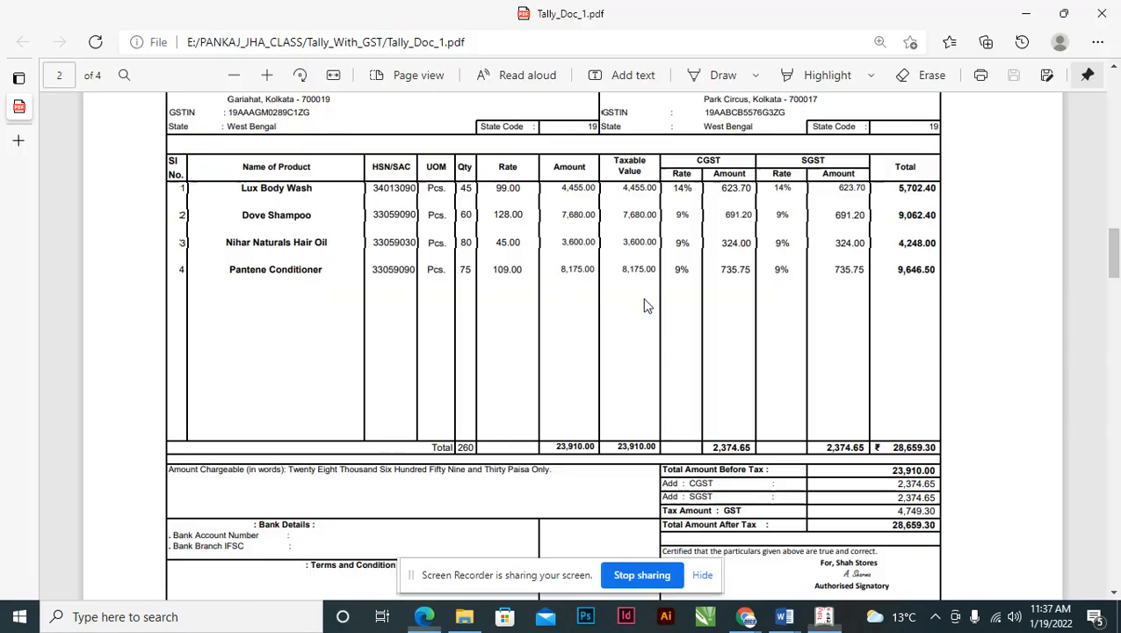
key("alt+Tab")
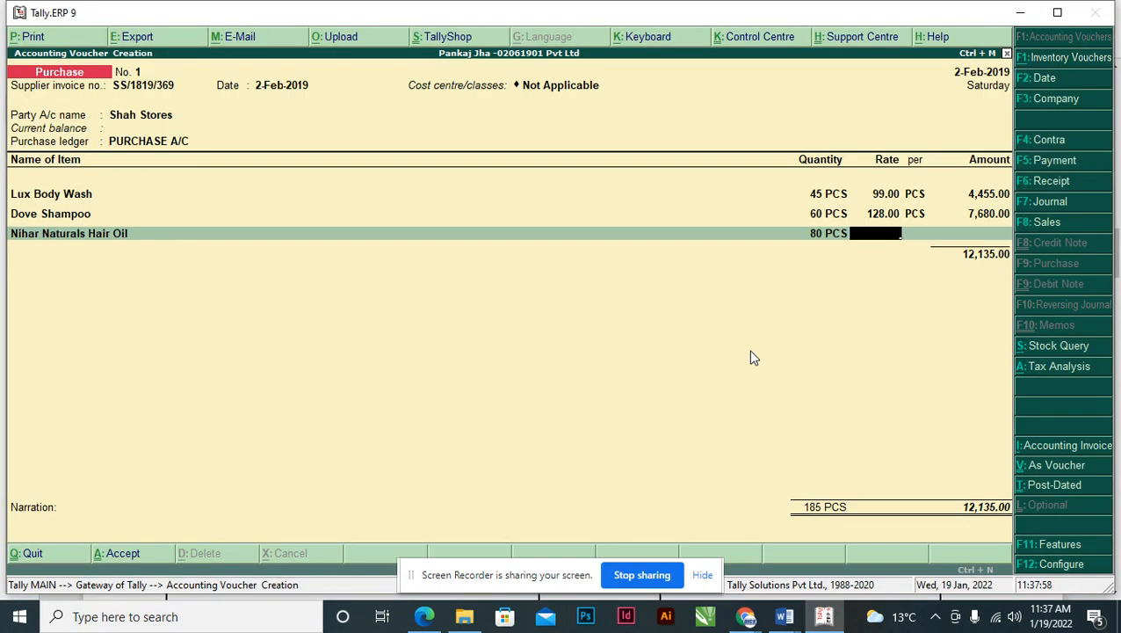
type("45")
key("Return")
key("Return")
key("Return")
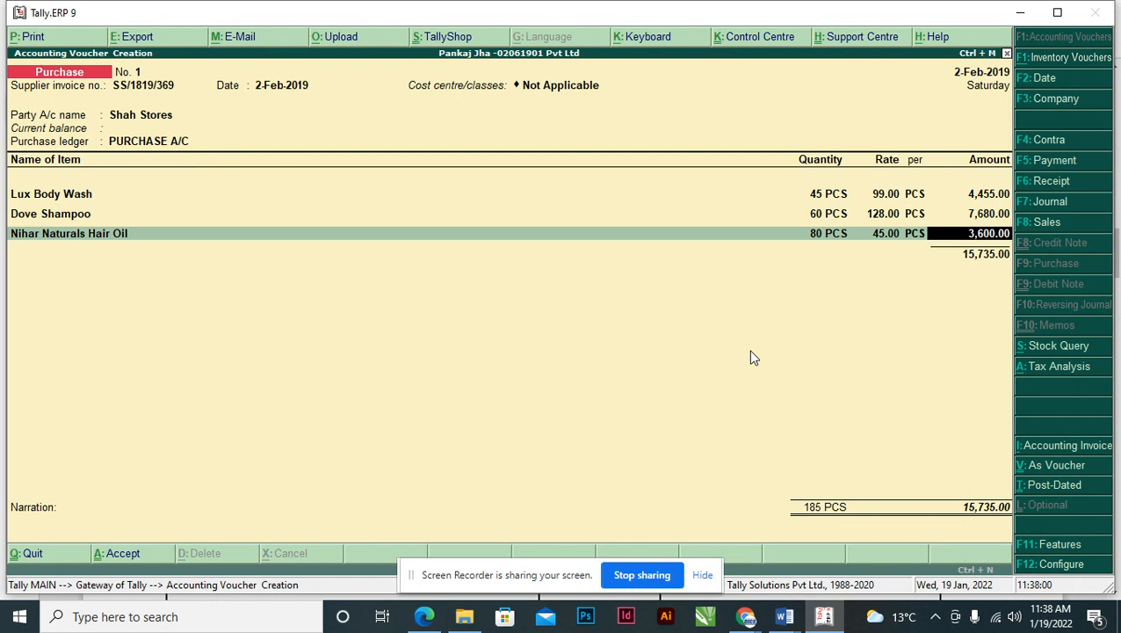
- Copy Pantene Conditioner from the invoice and begin creating it as a new stock item
key("alt+Tab")
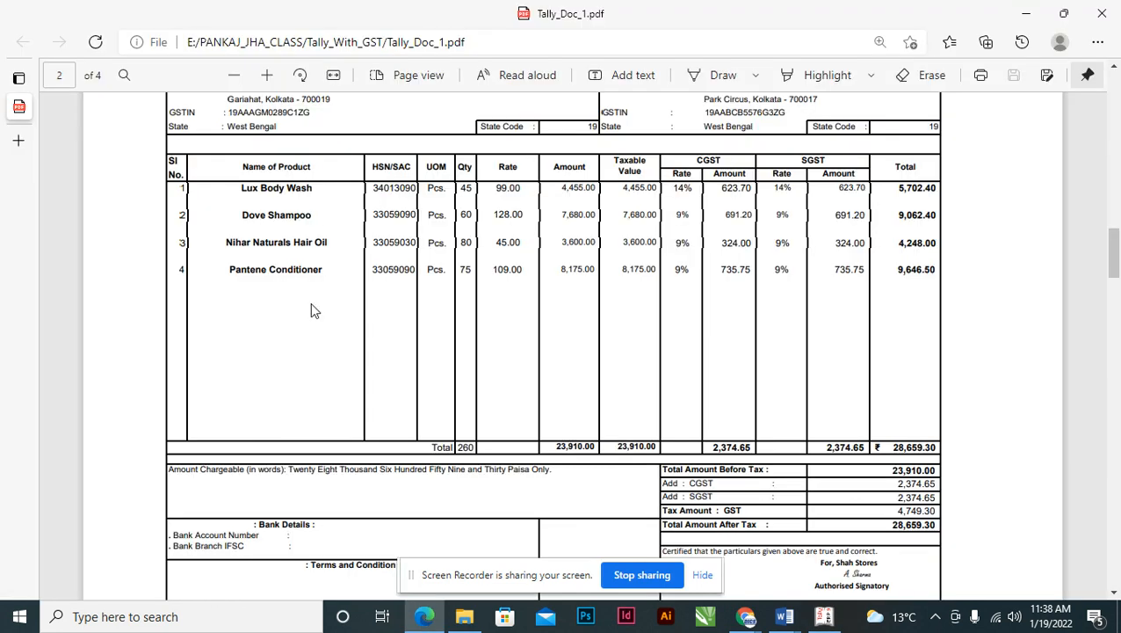
left_click_drag(231, 266, 322, 273)
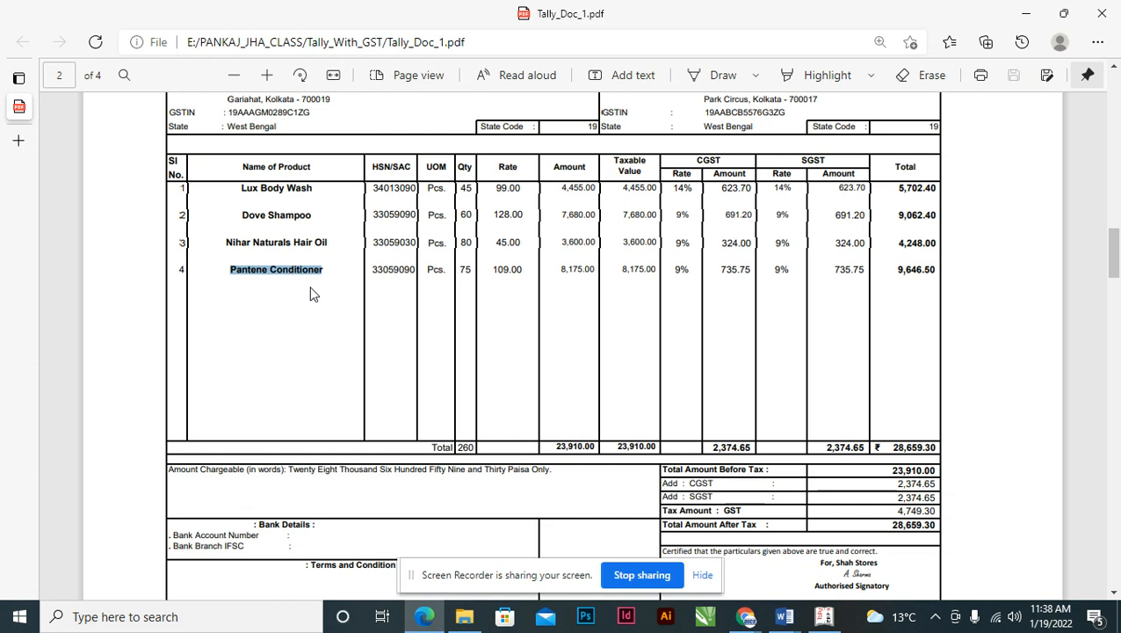
key("alt+Tab")
key("alt+c")
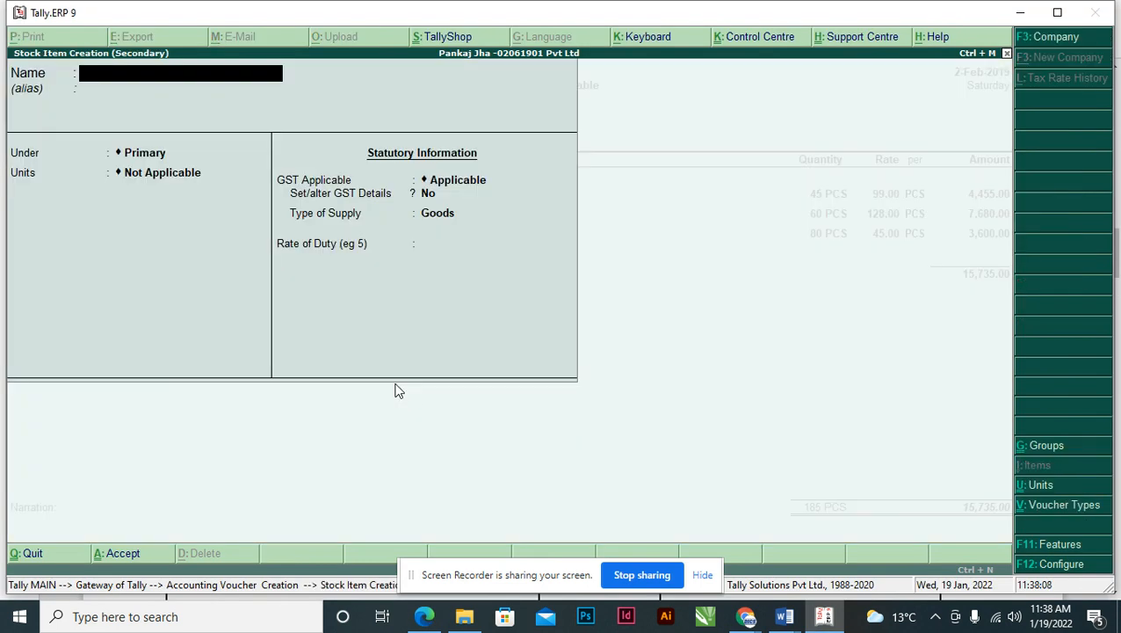
- Create the Pantene Conditioner stock item with unit PCS and GST applicable
key("ctrl+alt+v")
key("Return")
key("Return")
key("Return")
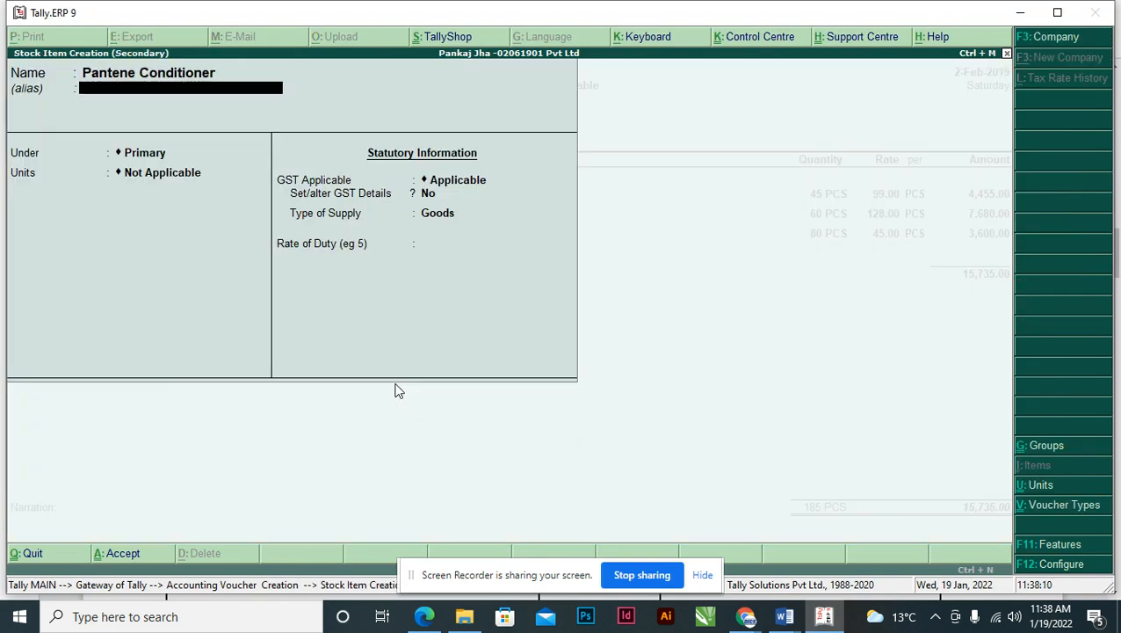
key("Down")
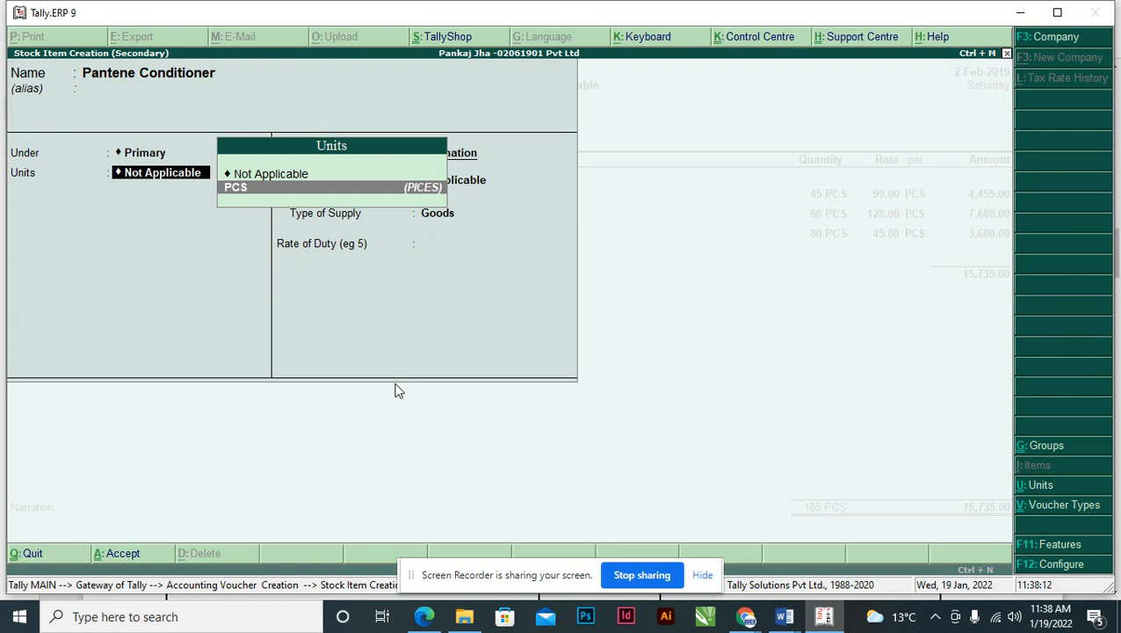
key("Return")
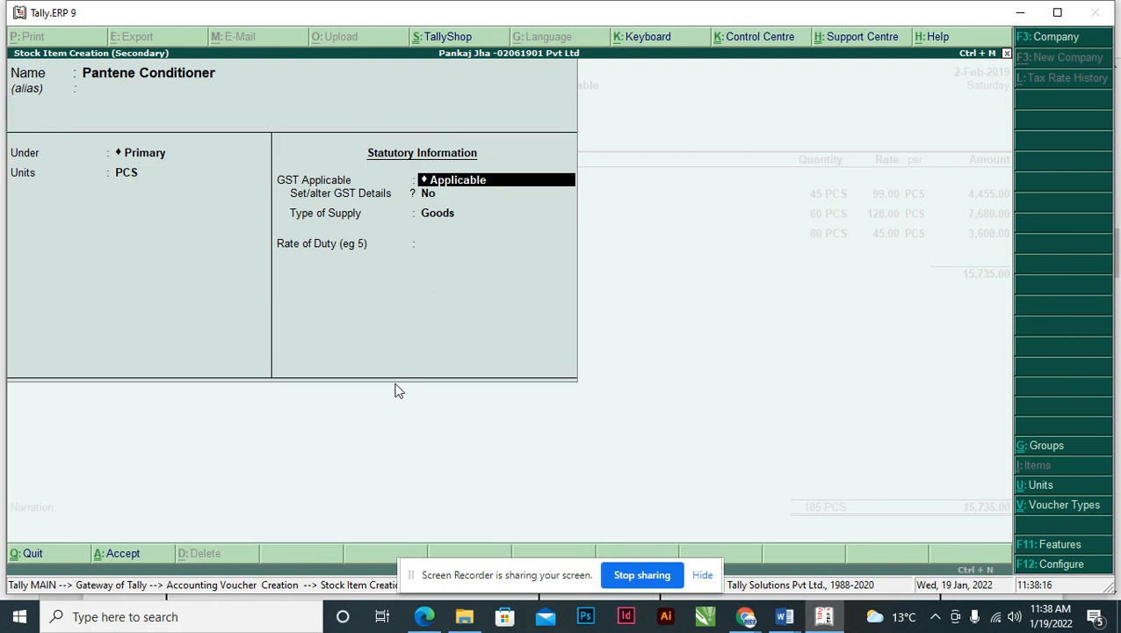
key("Return")
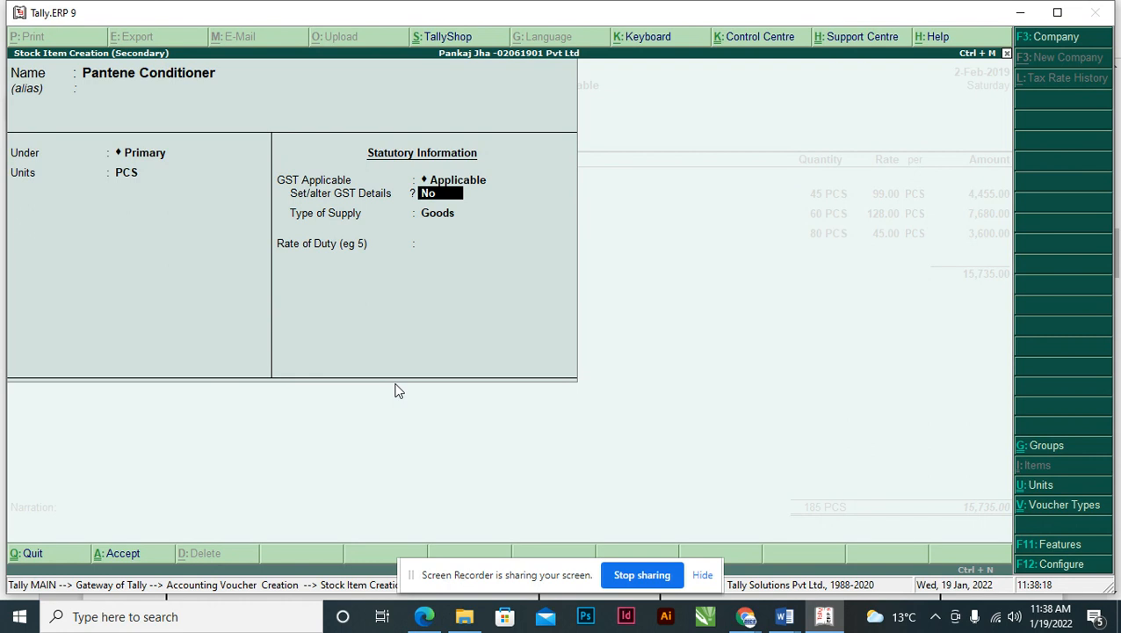
- In GST details, describe it as Pantene Conditioner with HSN code 33059090 from the invoice
key("y")
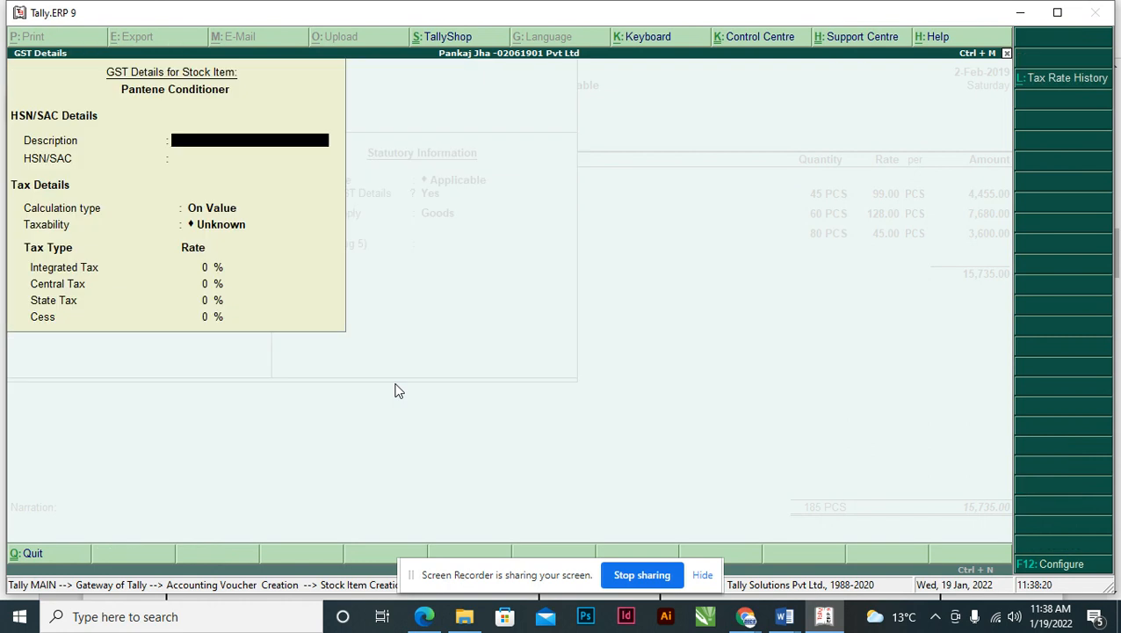
key("ctrl+alt+v")
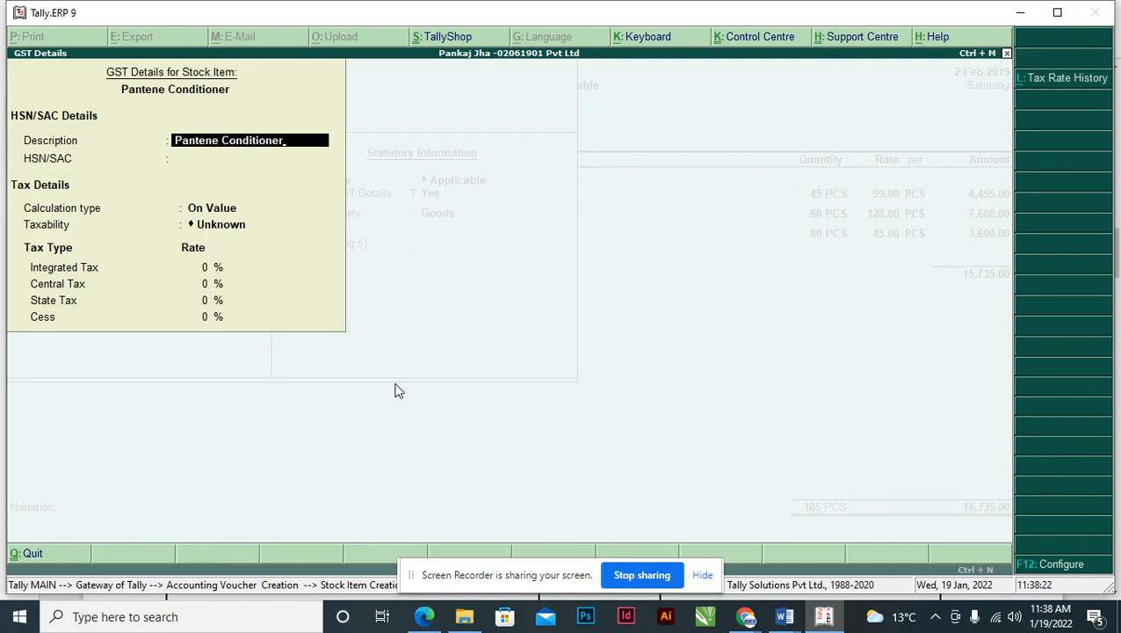
key("Return")
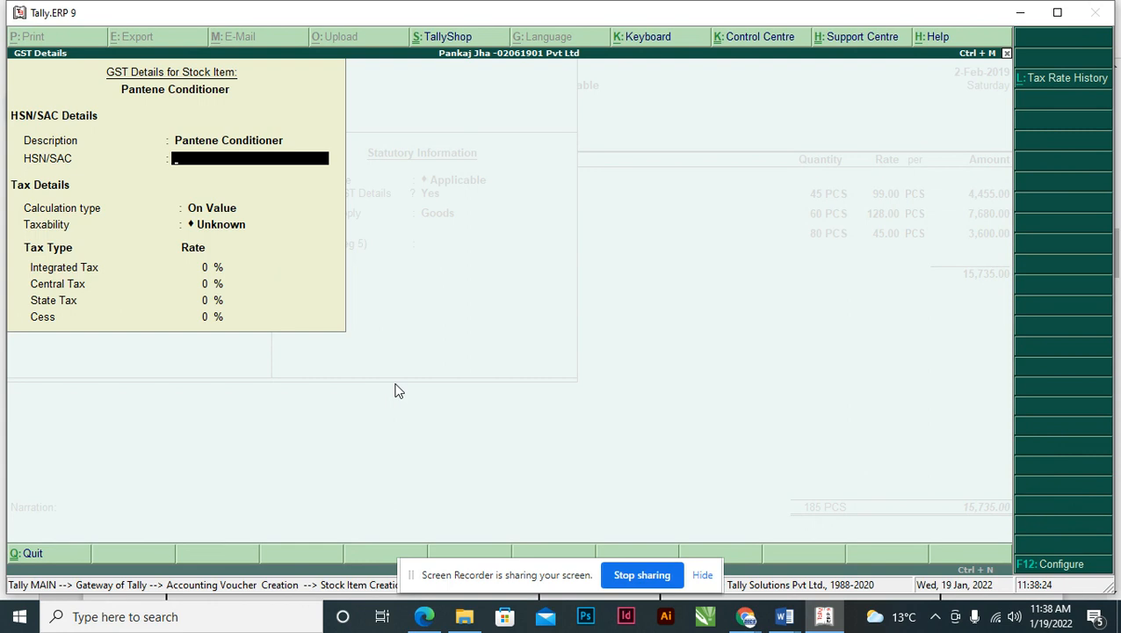
key("alt+Tab")
double_click(392, 270)
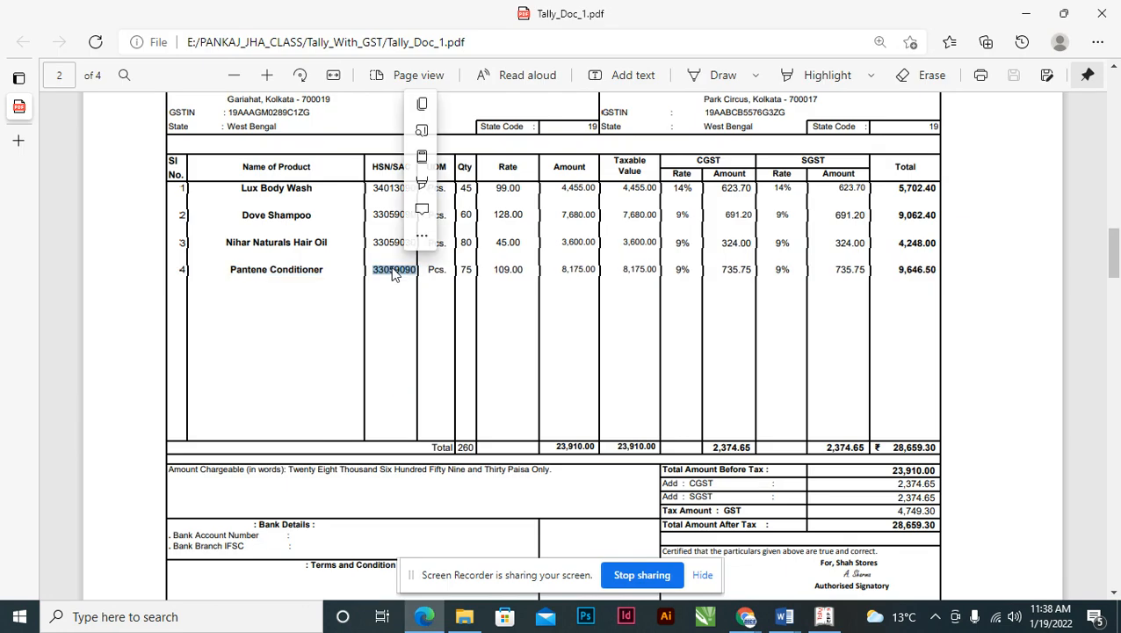
key("alt+Tab")
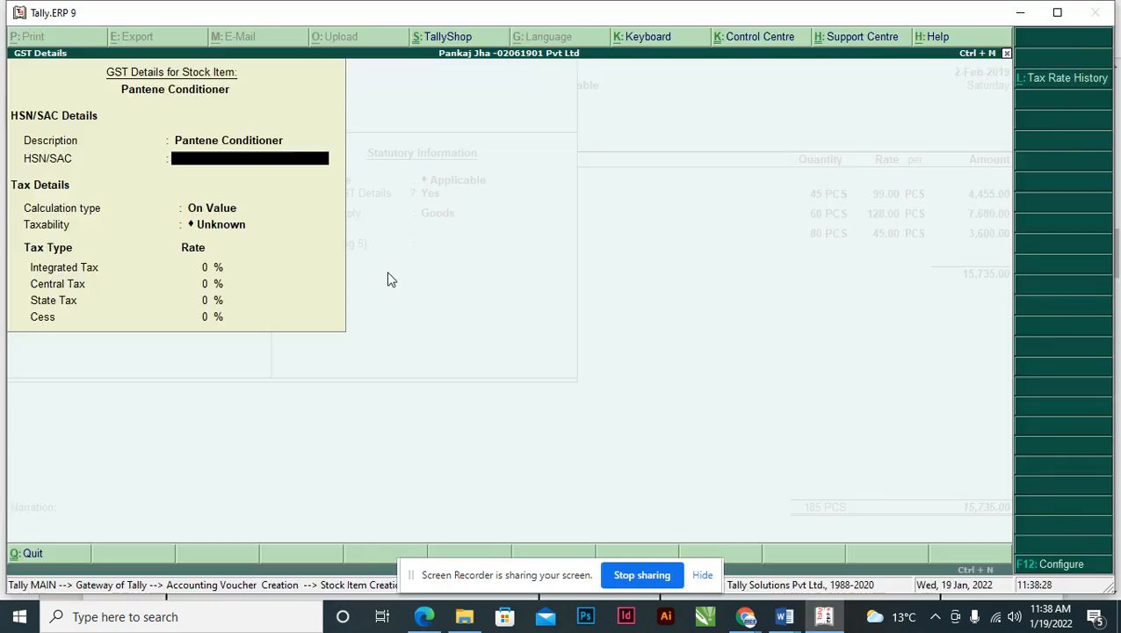
key("ctrl+alt+v")
key("Return")
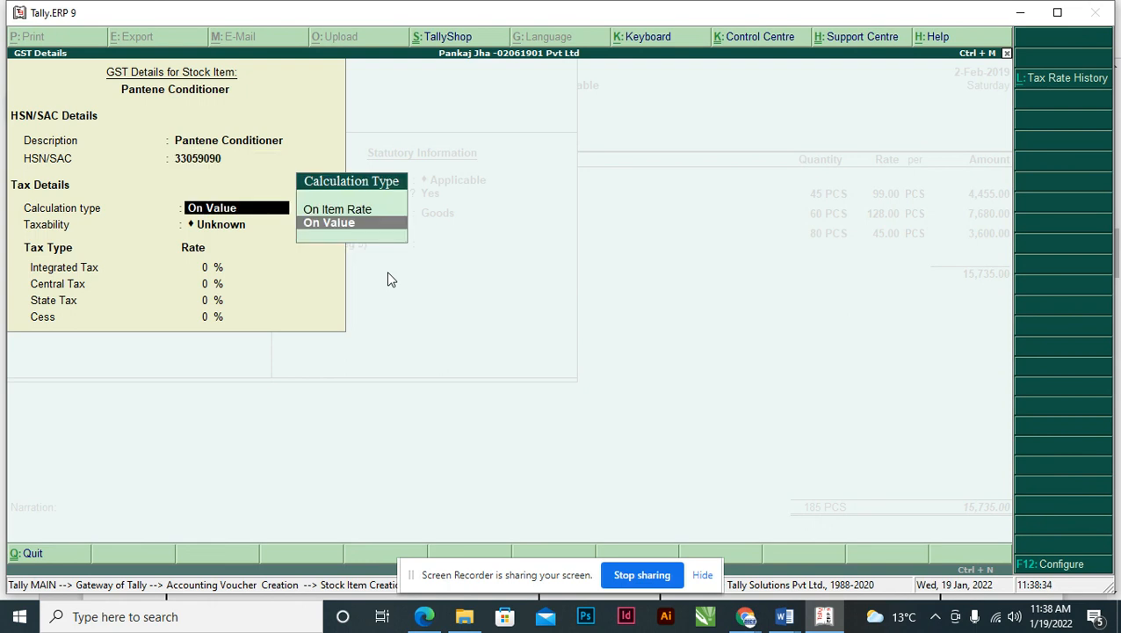
- Set GST calculation On Value, Taxable, with 18% integrated tax
key("Return")
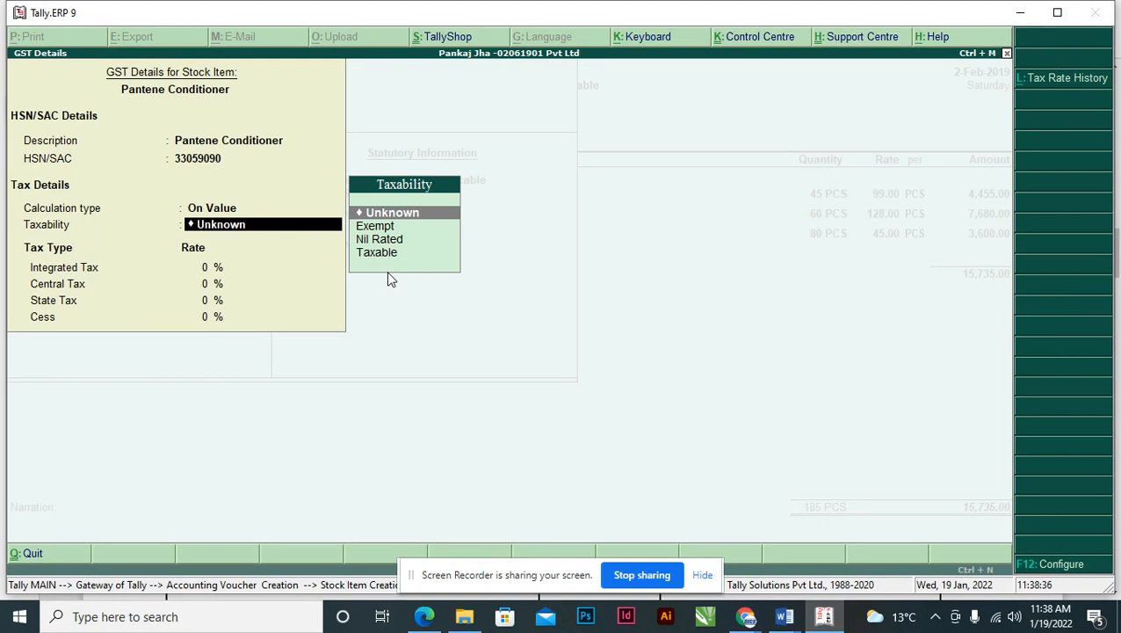
key("Down")
key("Down")
key("Down")
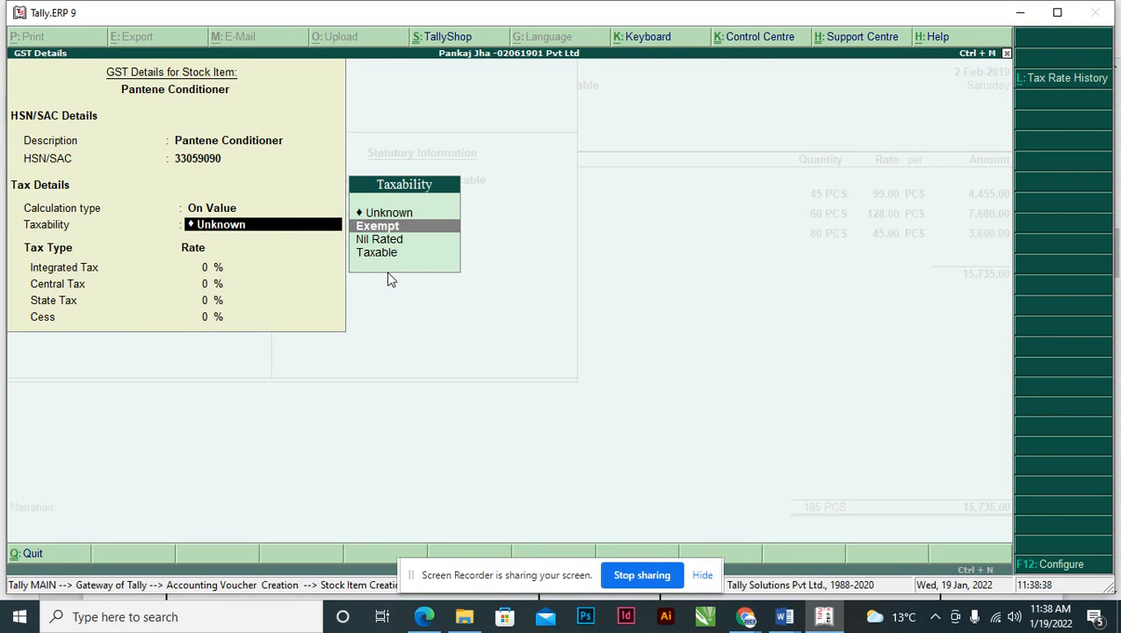
key("Return")
key("alt+Tab")
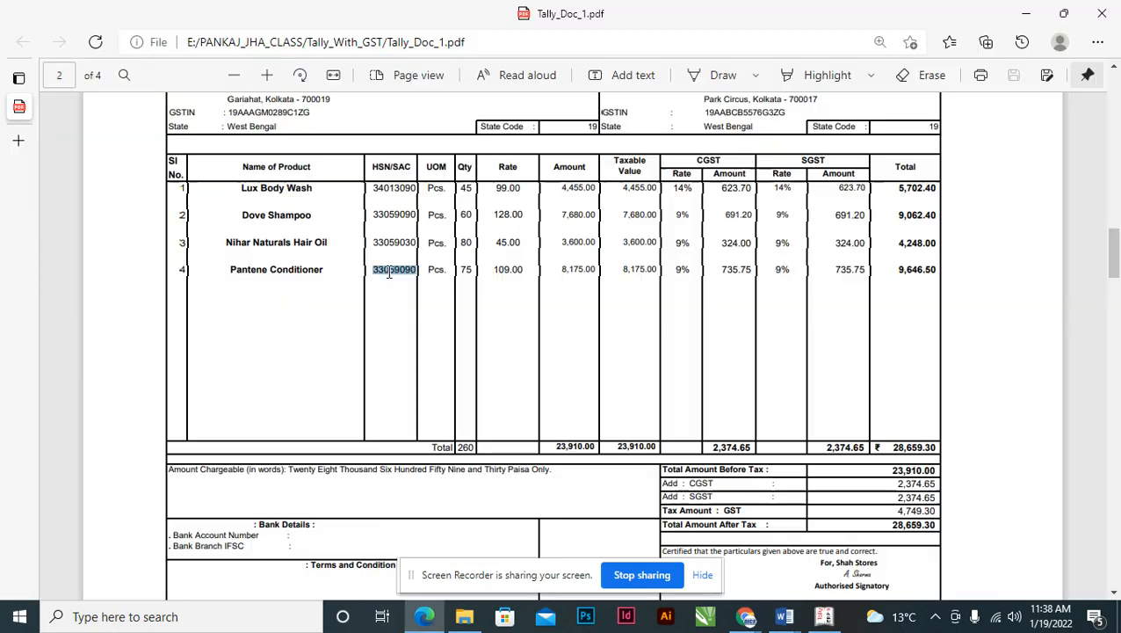
left_click(686, 270)
key("alt+Tab")
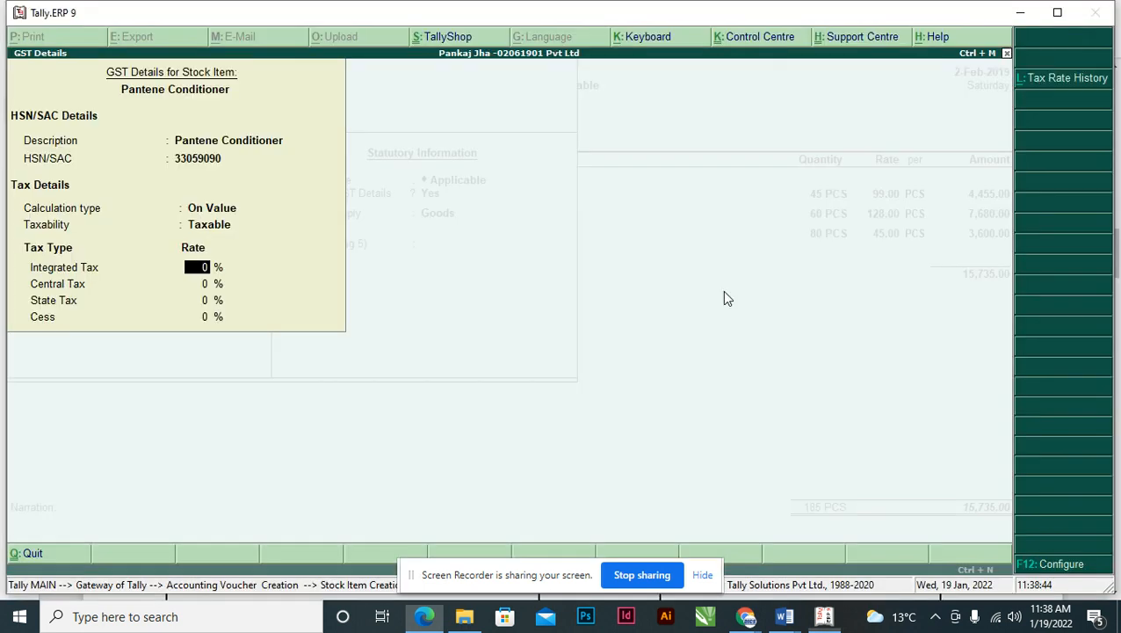
type("18")
key("Return")
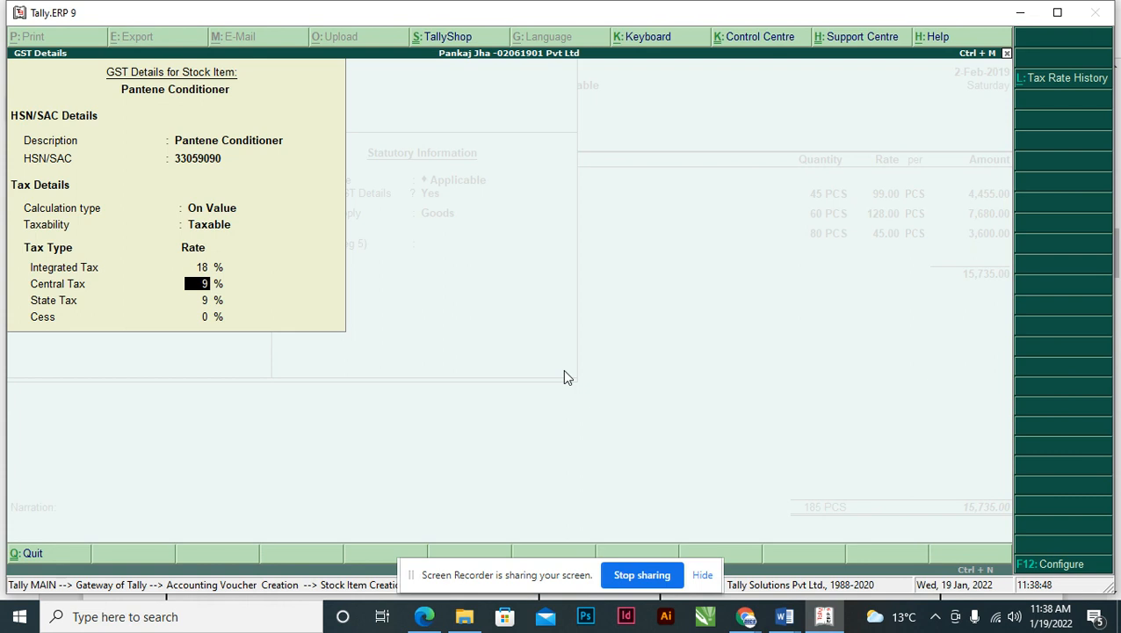
key("Return")
key("Return")
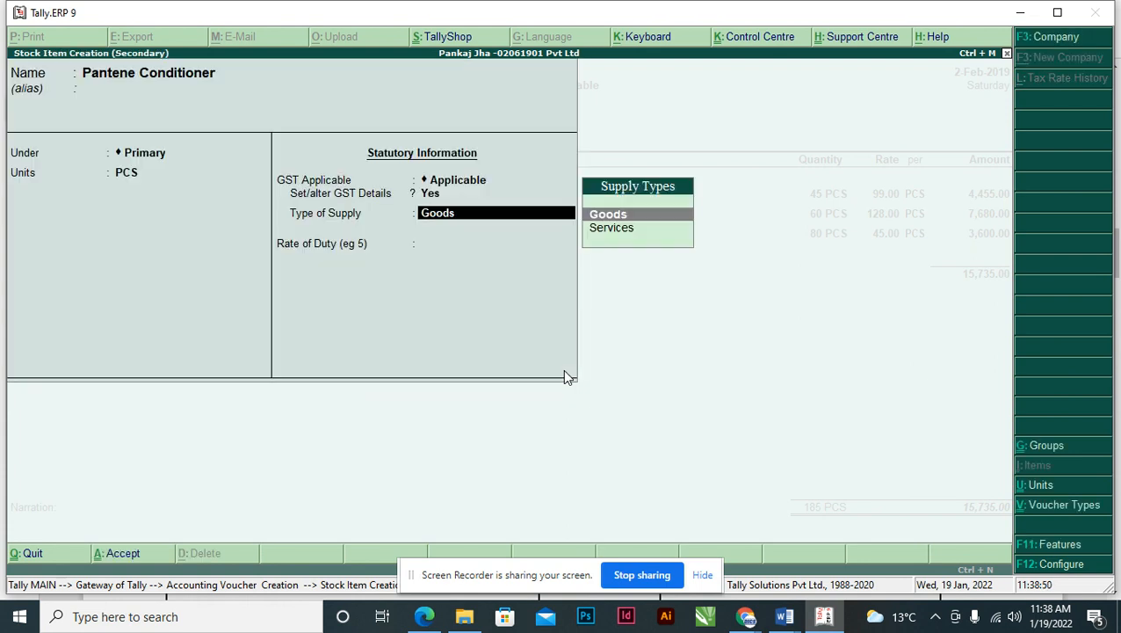
- Keep Goods as the type of supply and accept the stock item
key("Return")
key("Return")
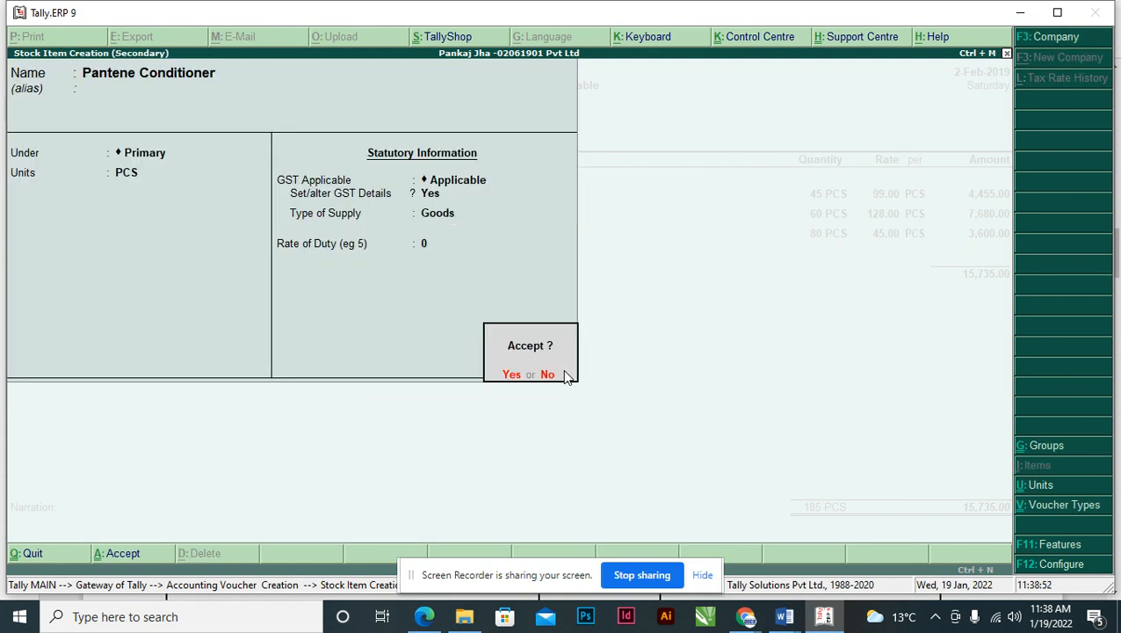
key("Return")
key("alt+Tab")
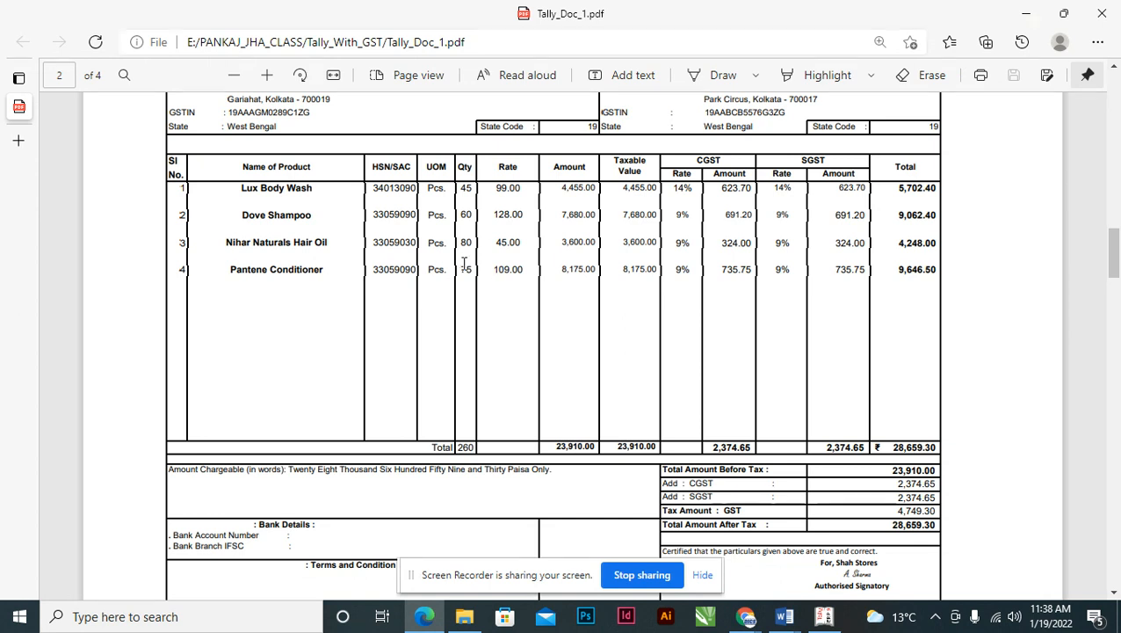
key("alt+Tab")
- Enter 75 PCS of Pantene Conditioner at 109.00, giving an amount of 8,175.00
type("75")
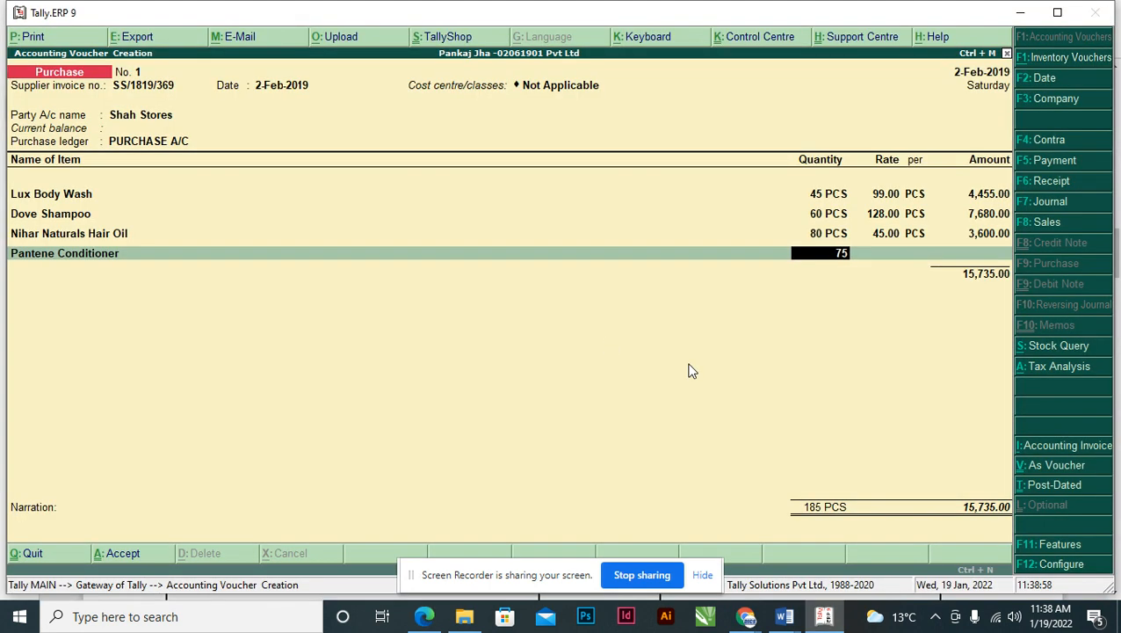
key("Return")
key("alt+Tab")
key("alt+Tab")
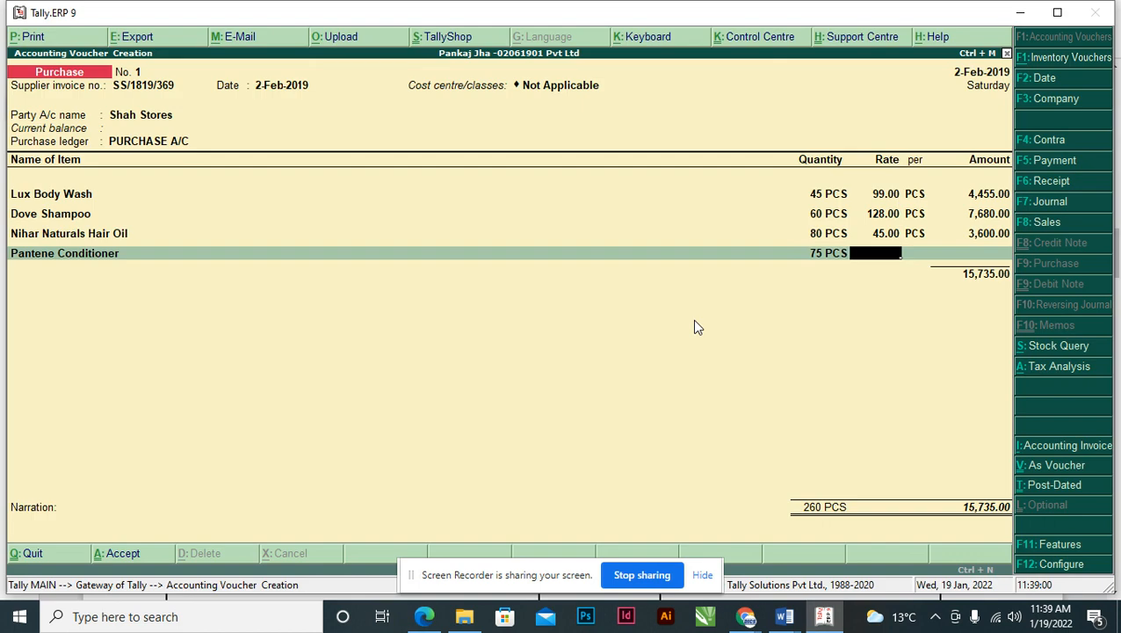
type("109")
key("Return")
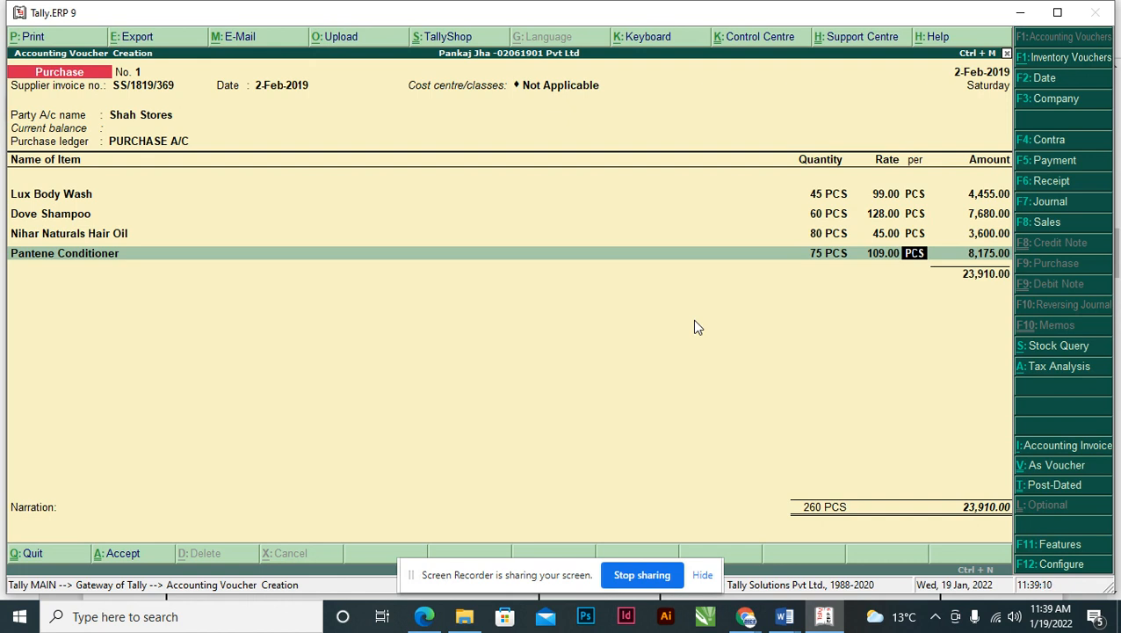
key("Return")
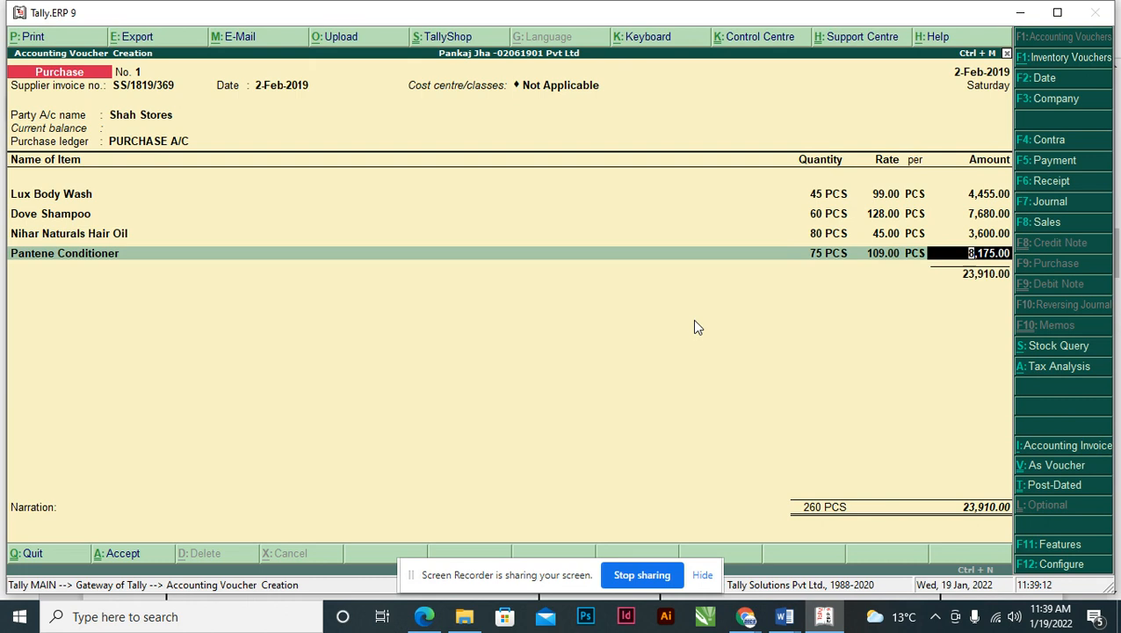
key("Return")
key("Return")
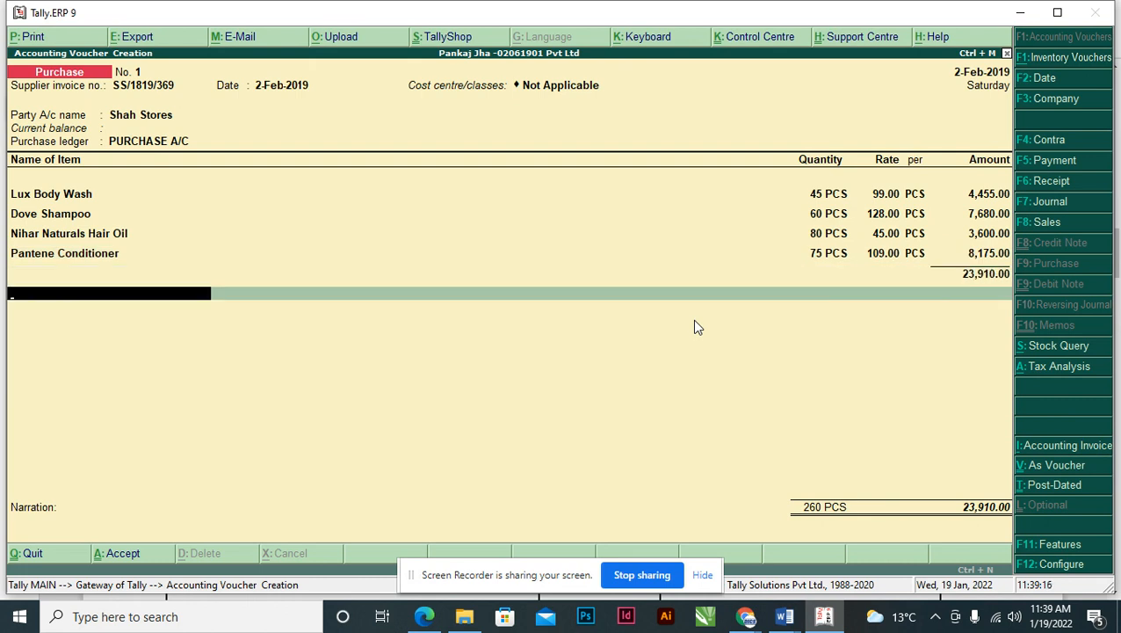
key("alt+Tab")
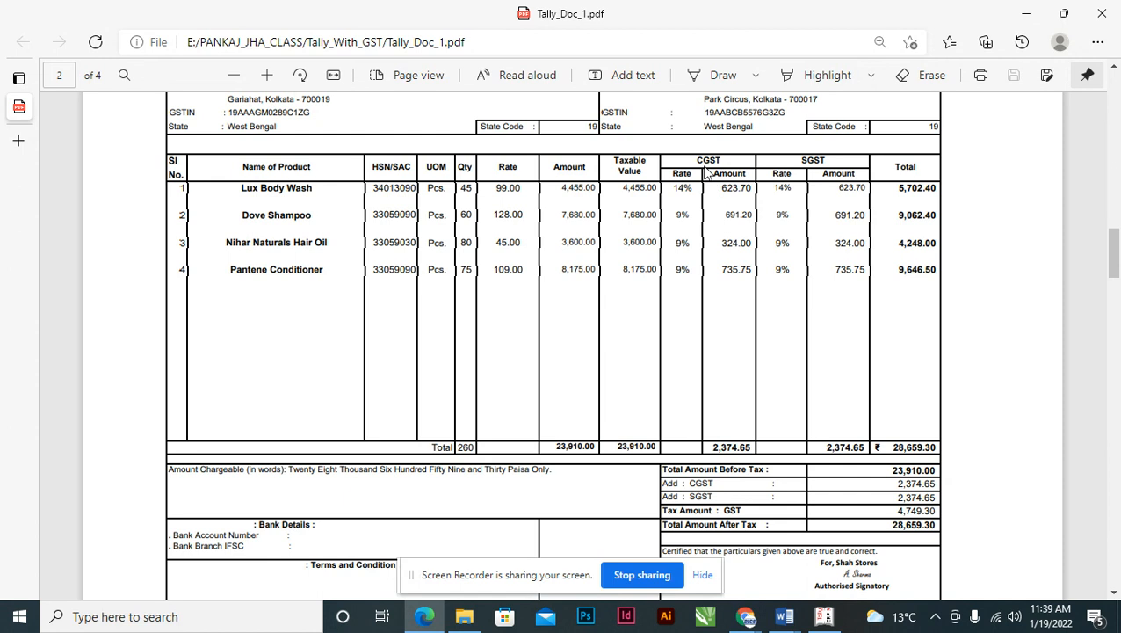
- Create a new ledger named SGST under Duties & Taxes
key("alt+Tab")
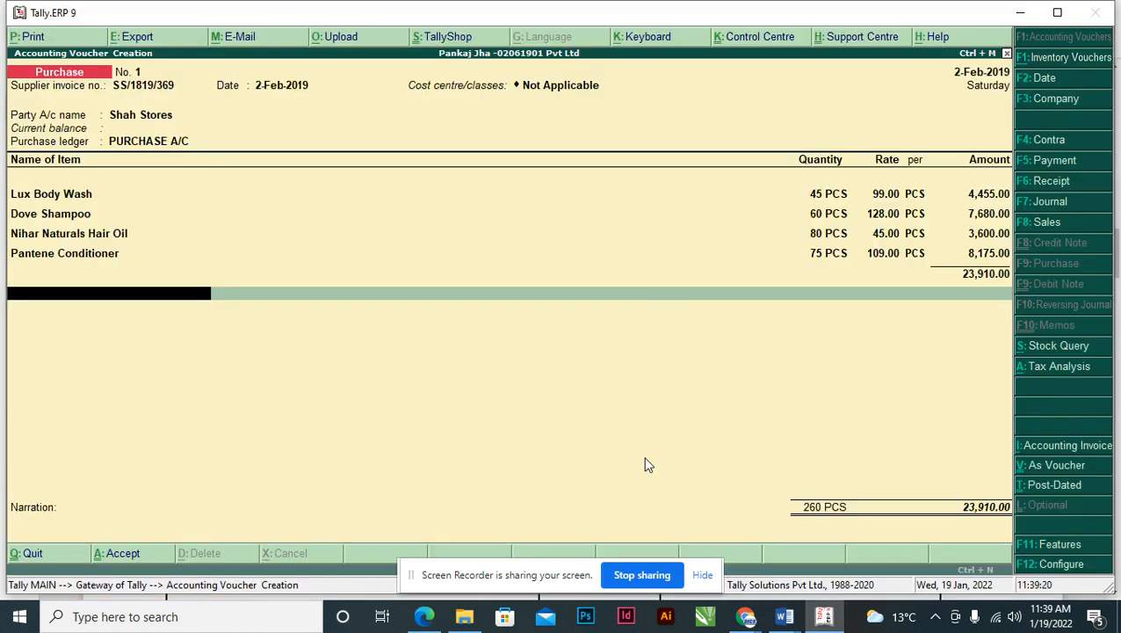
key("alt+c")
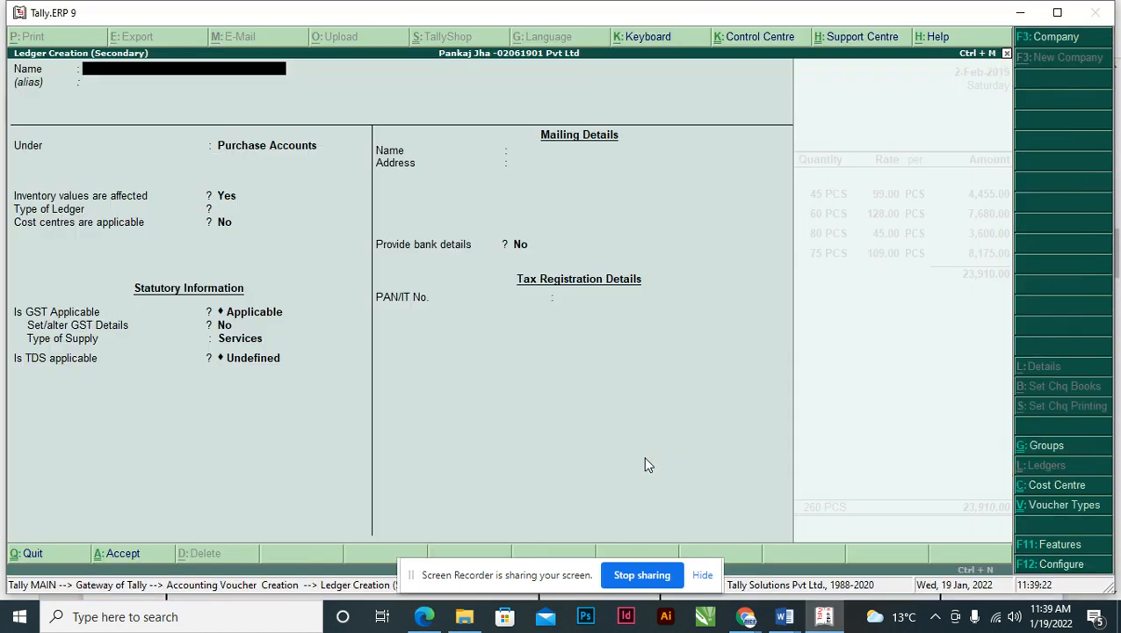
type("SGST")
key("Return")
key("Return")
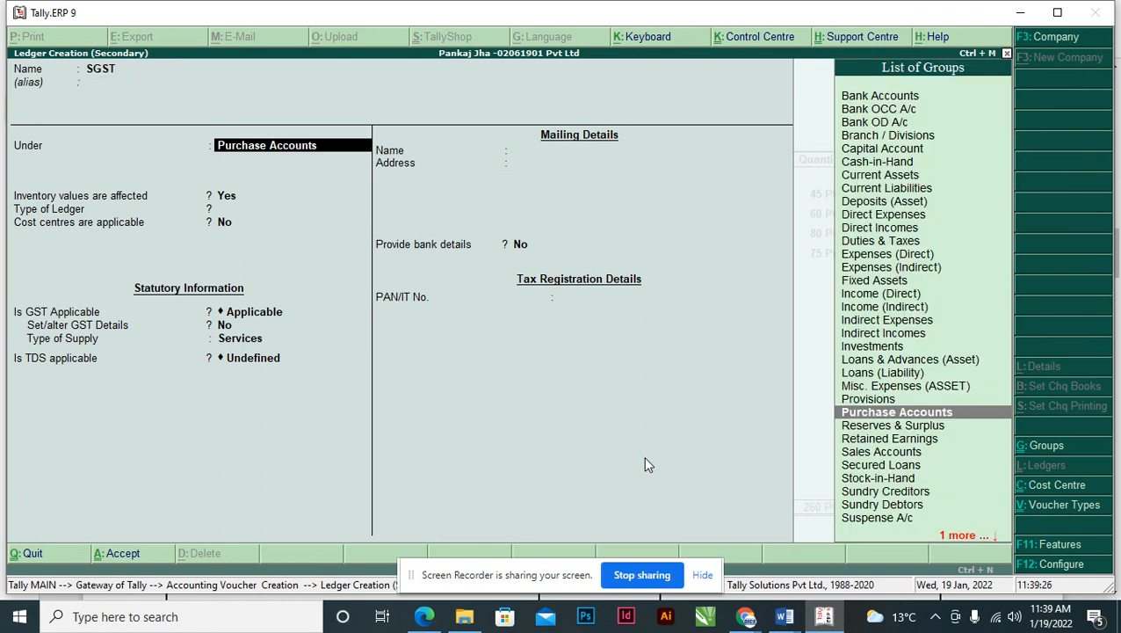
type("DU")
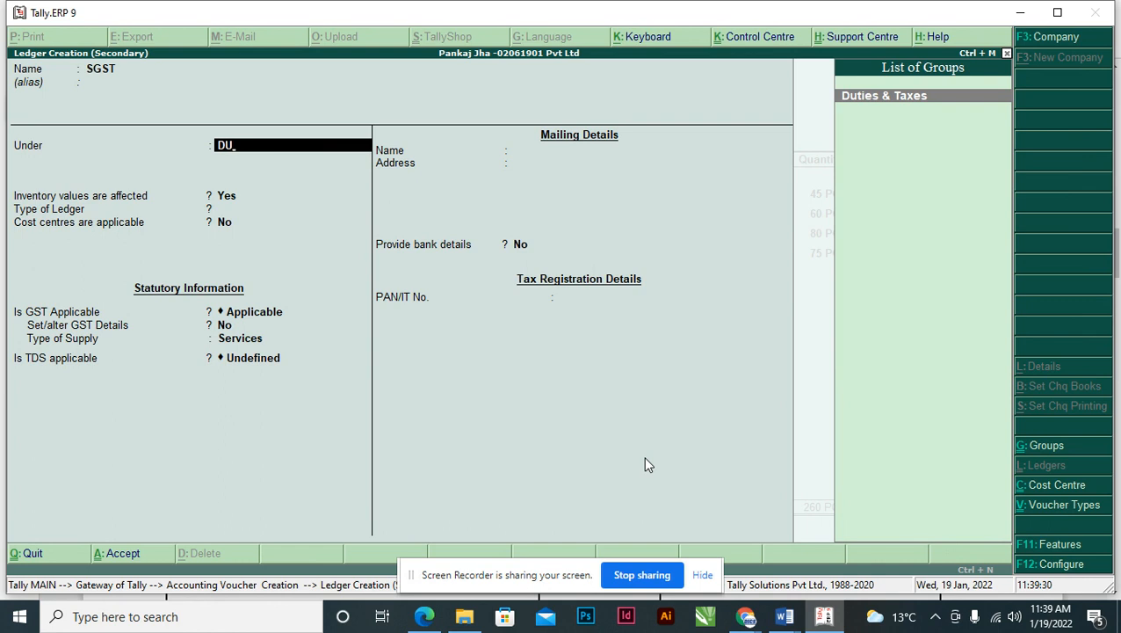
key("Return")
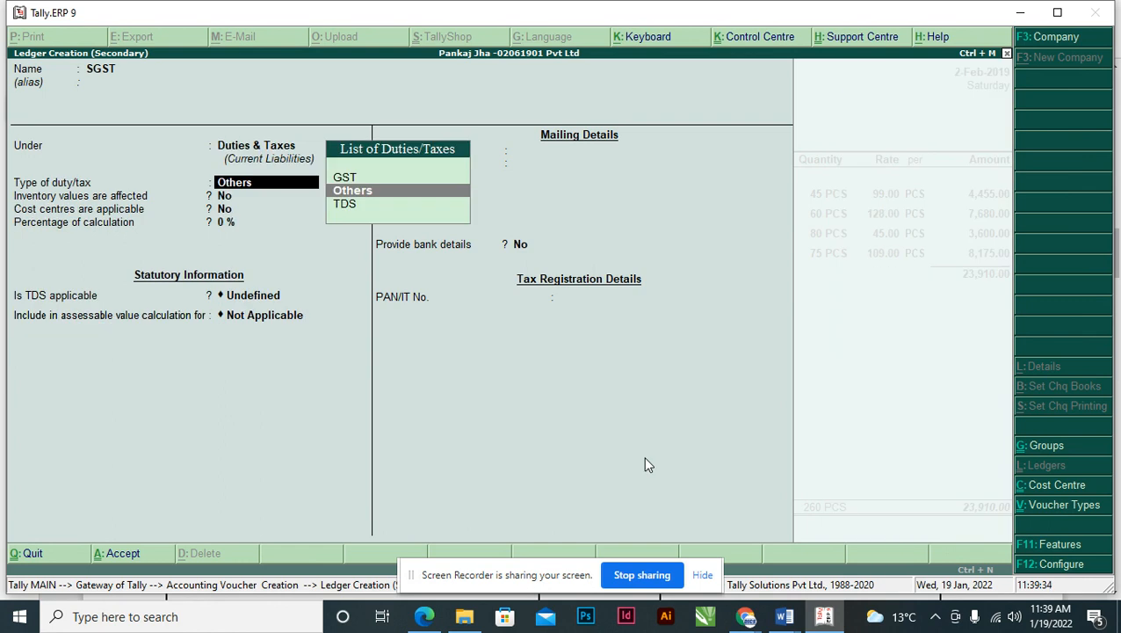
- Set the SGST ledger's duty type to GST and tax type to State Tax, then save
key("Up")
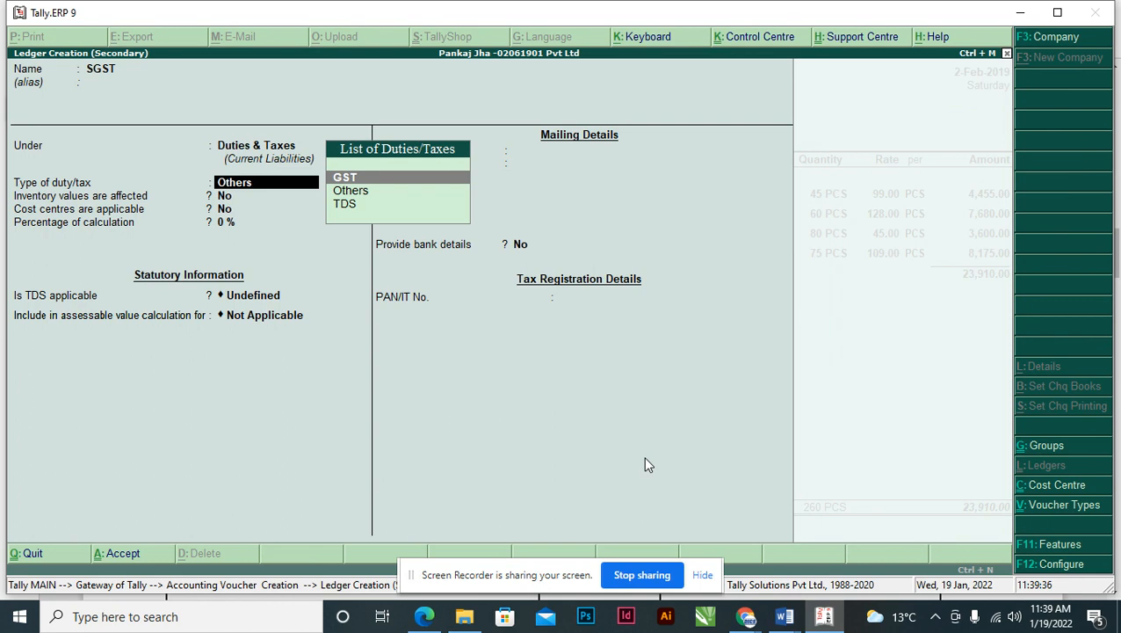
key("Return")
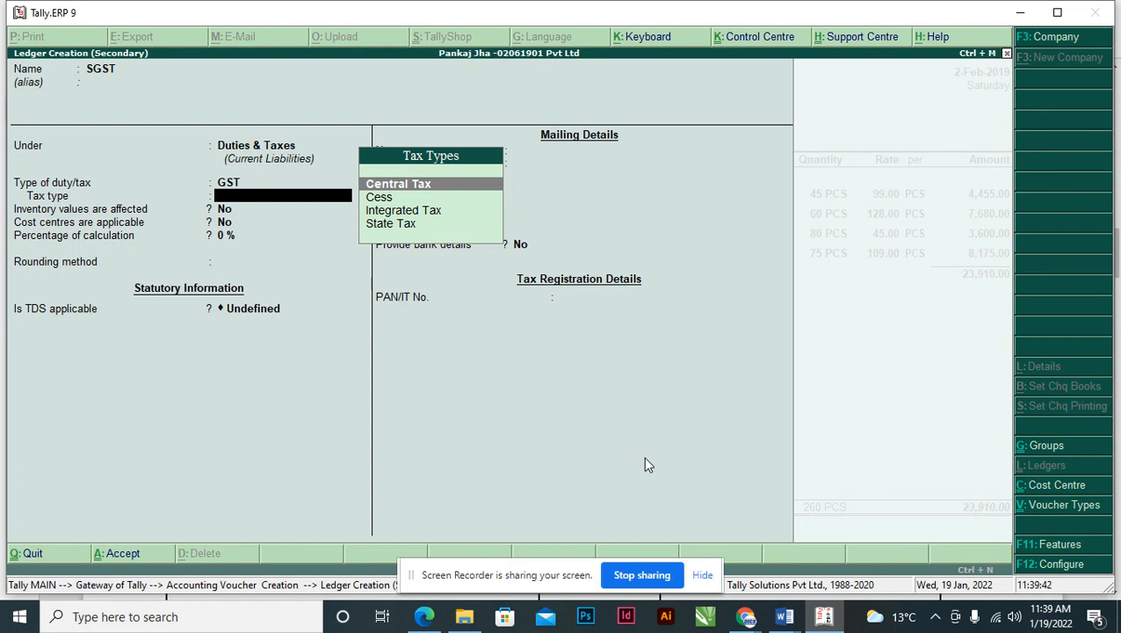
key("Down")
key("Down")
key("Down")
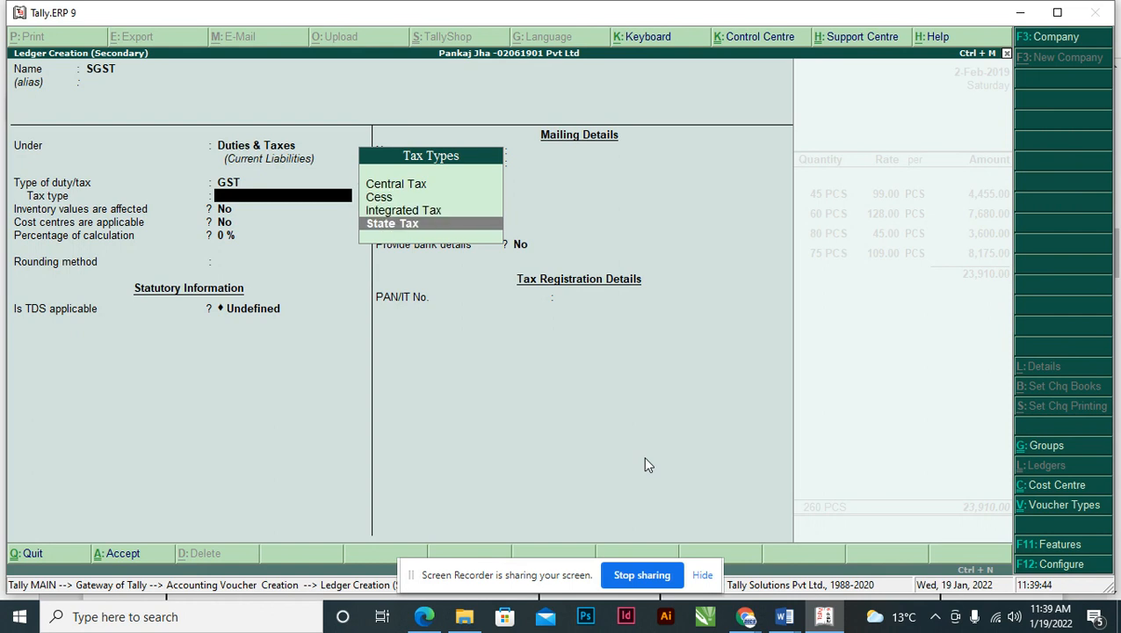
key("Return")
key("Return")
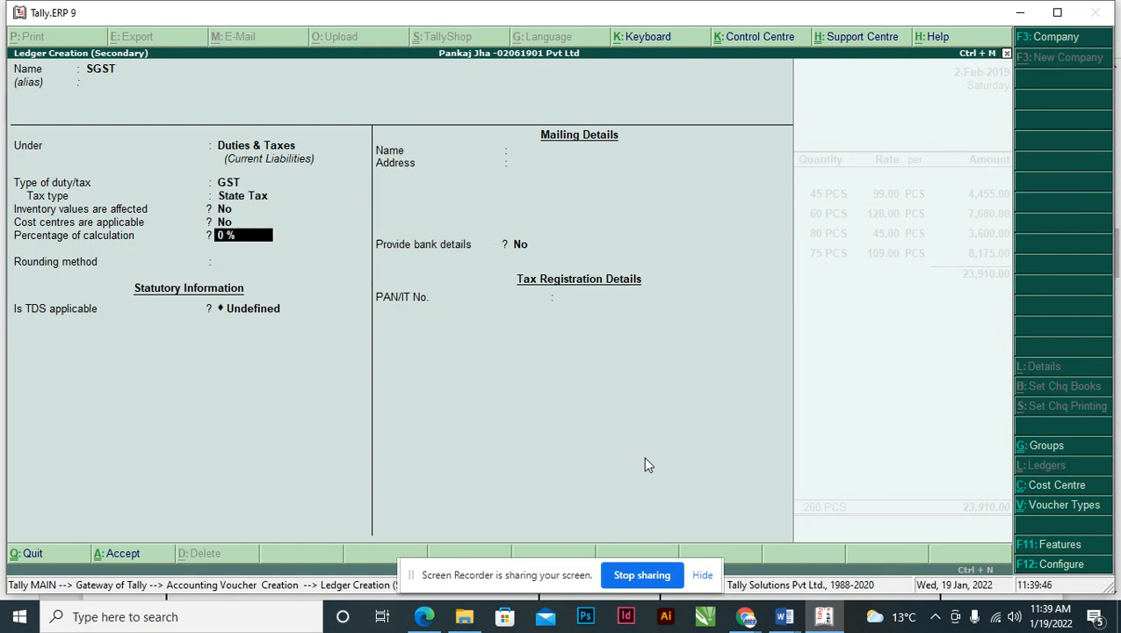
key("Return")
key("Return")
key("Return")
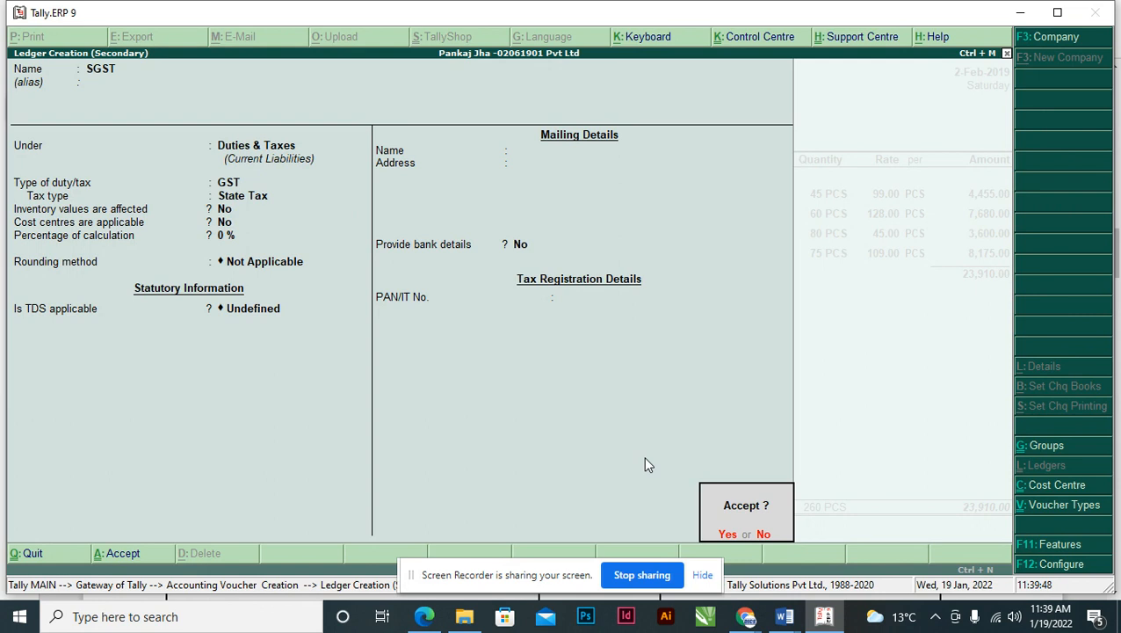
key("Return")
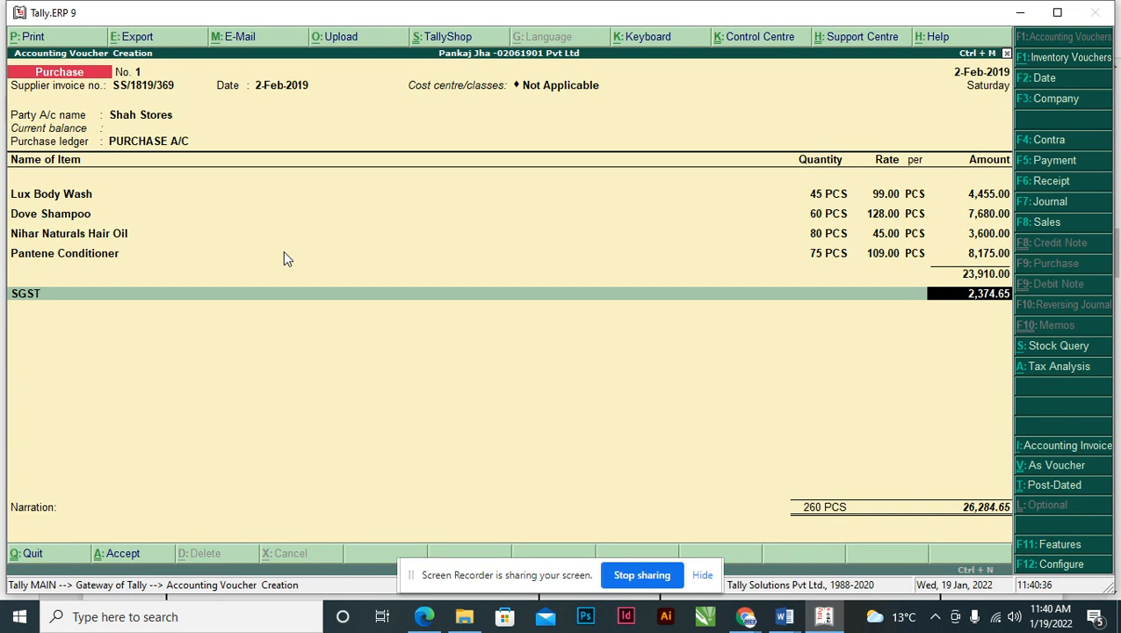
- Accept SGST 2,374.65 on the purchase voucher and start a new ledger for the next row
key("Return")
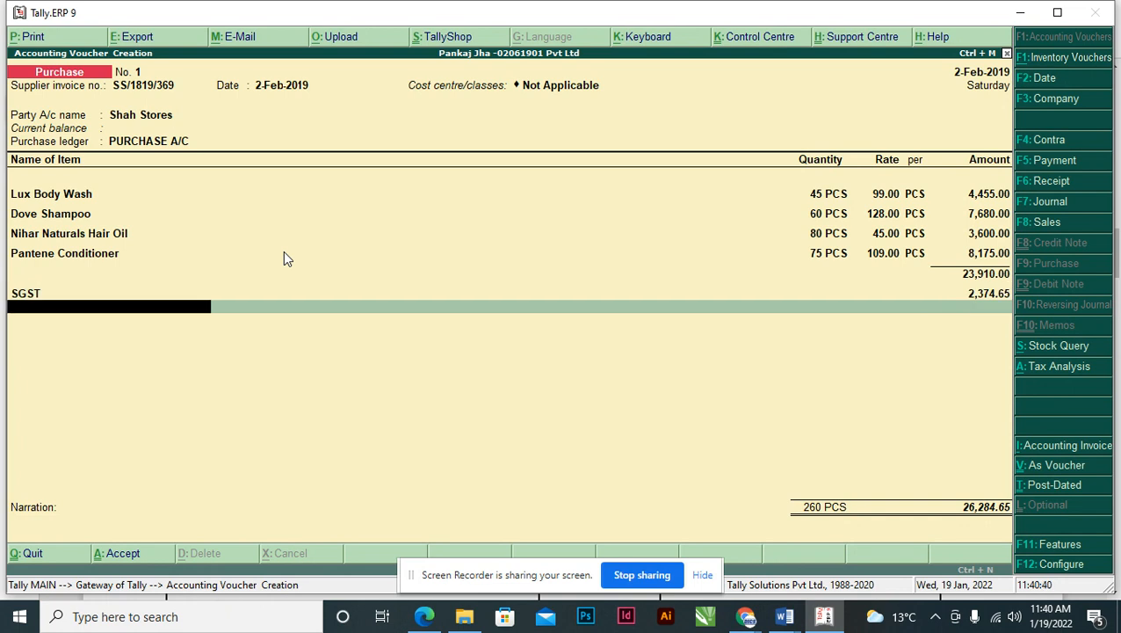
key("alt+c")
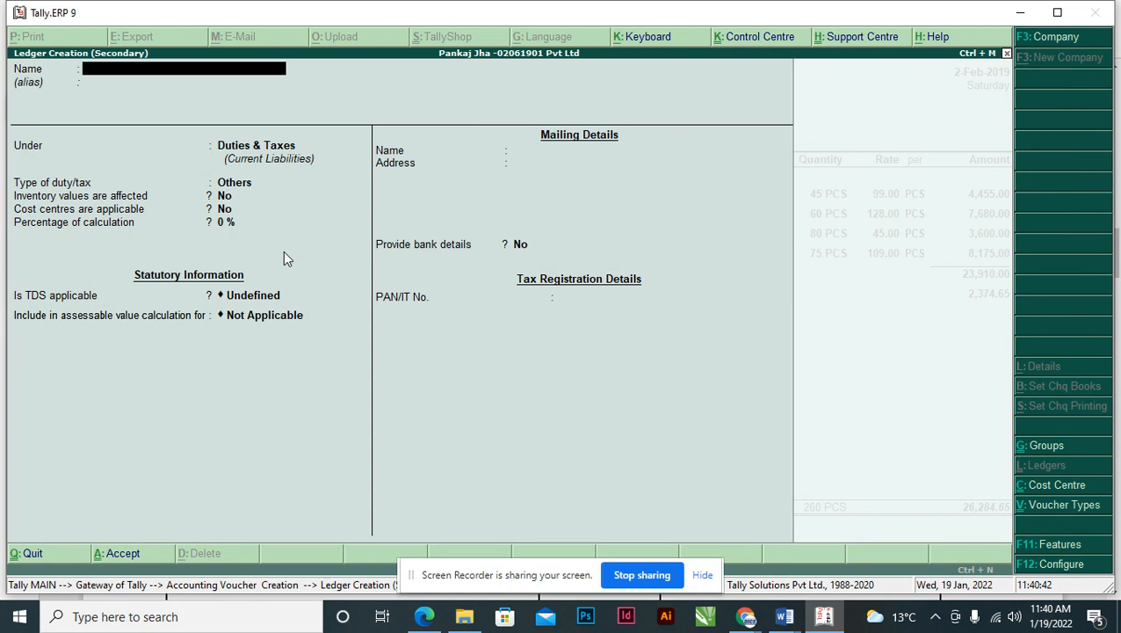
- Create a CGST ledger under Duties & Taxes with GST duty type and Central Tax
type("CGST")
key("Return")
key("Return")
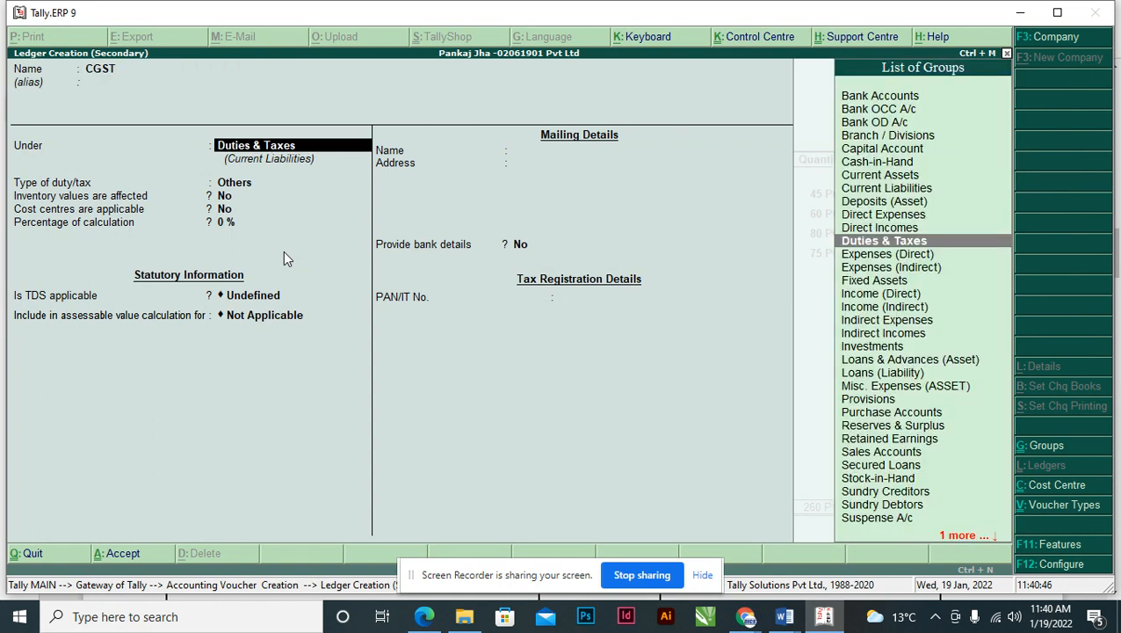
key("Return")
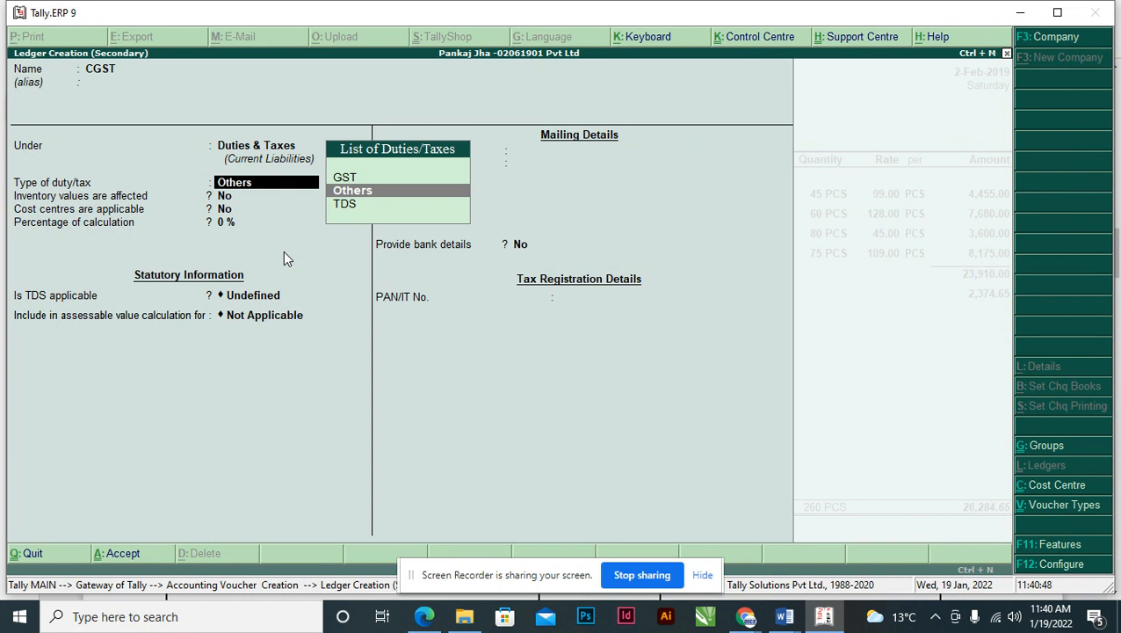
key("Up")
key("Return")
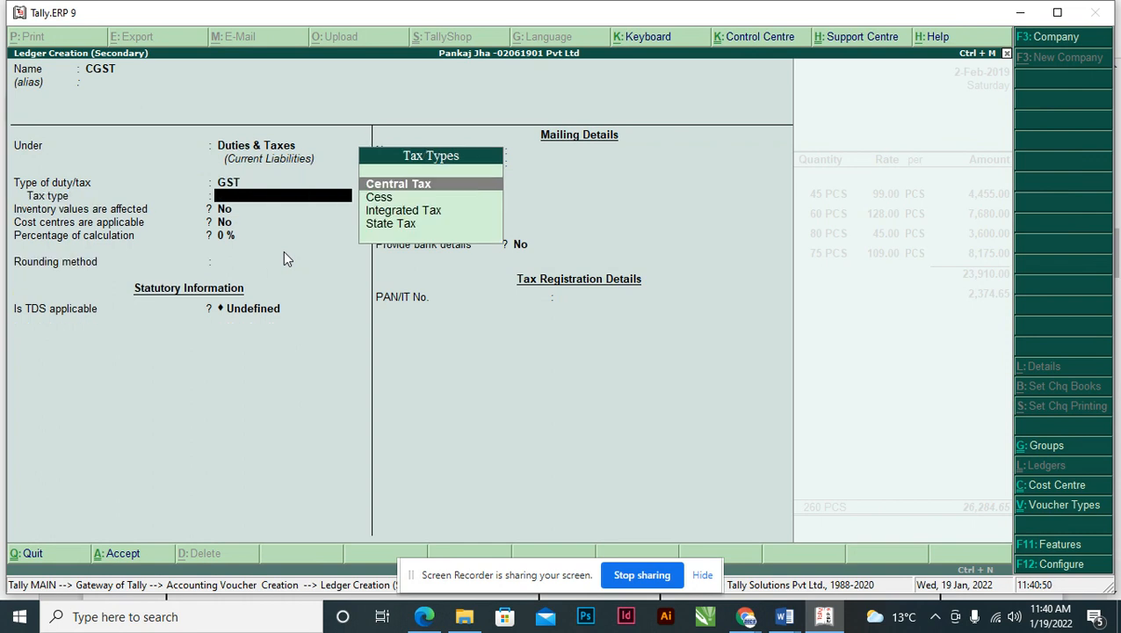
key("Return")
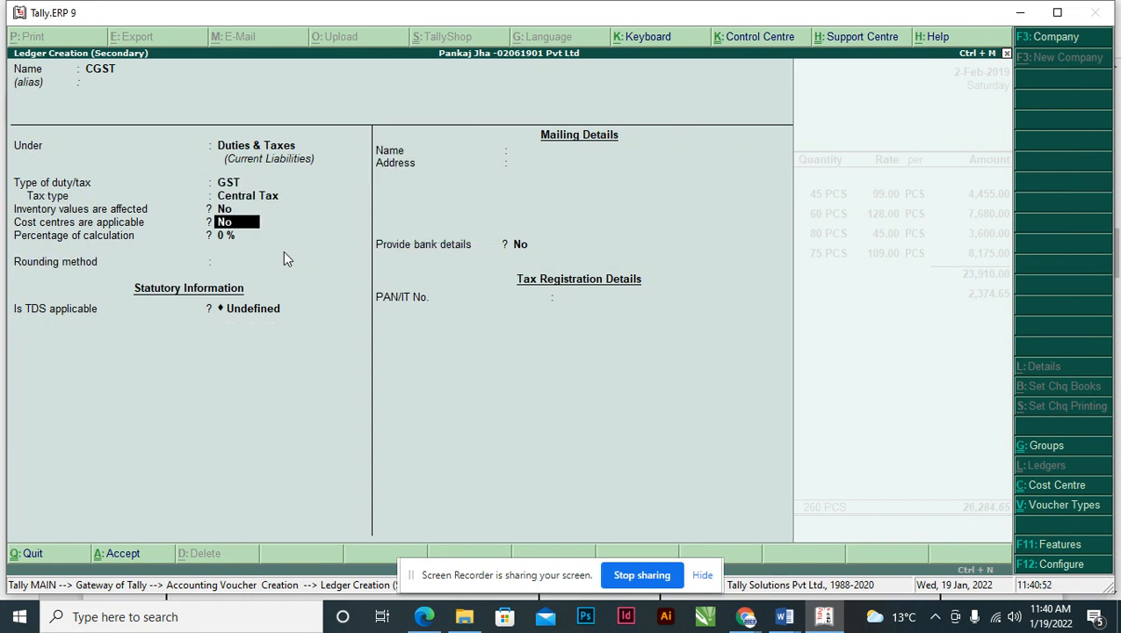
key("Return")
key("Return")
key("Return")
key("Return")
key("Return")
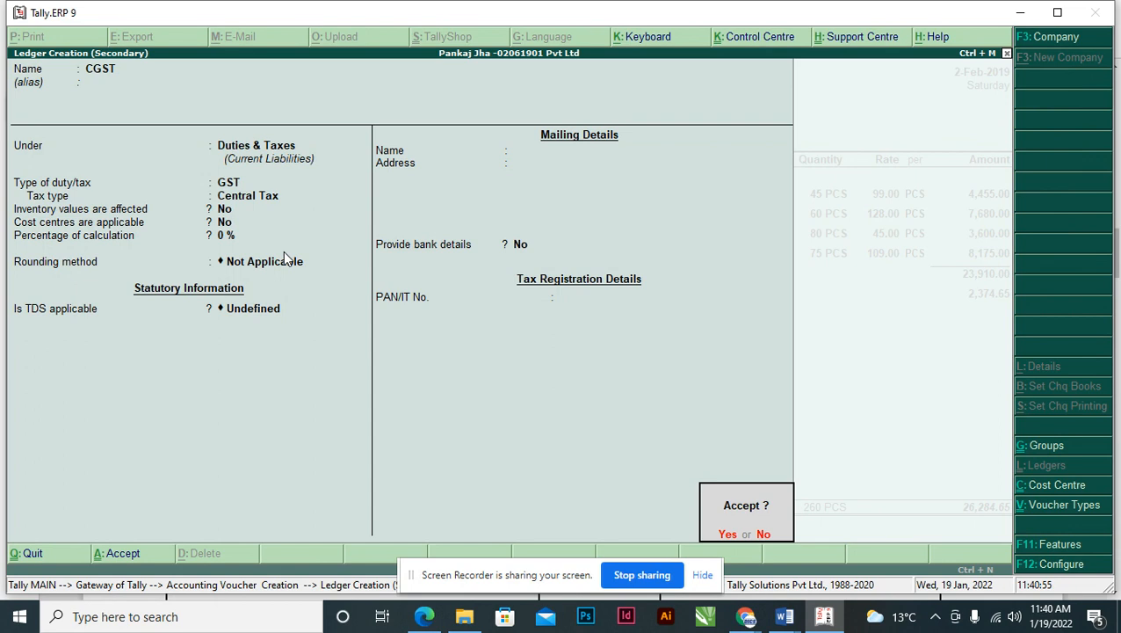
key("Return")
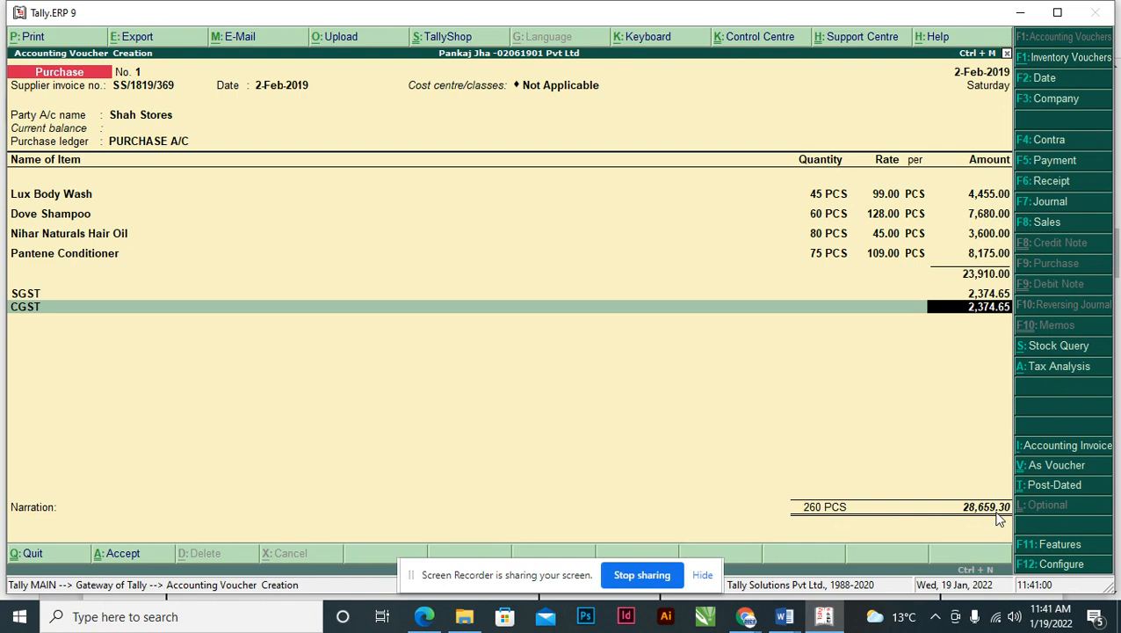
- Compare the invoice PDF's CGST, SGST and 28,659.30 total against the Tally voucher
key("alt+Tab")
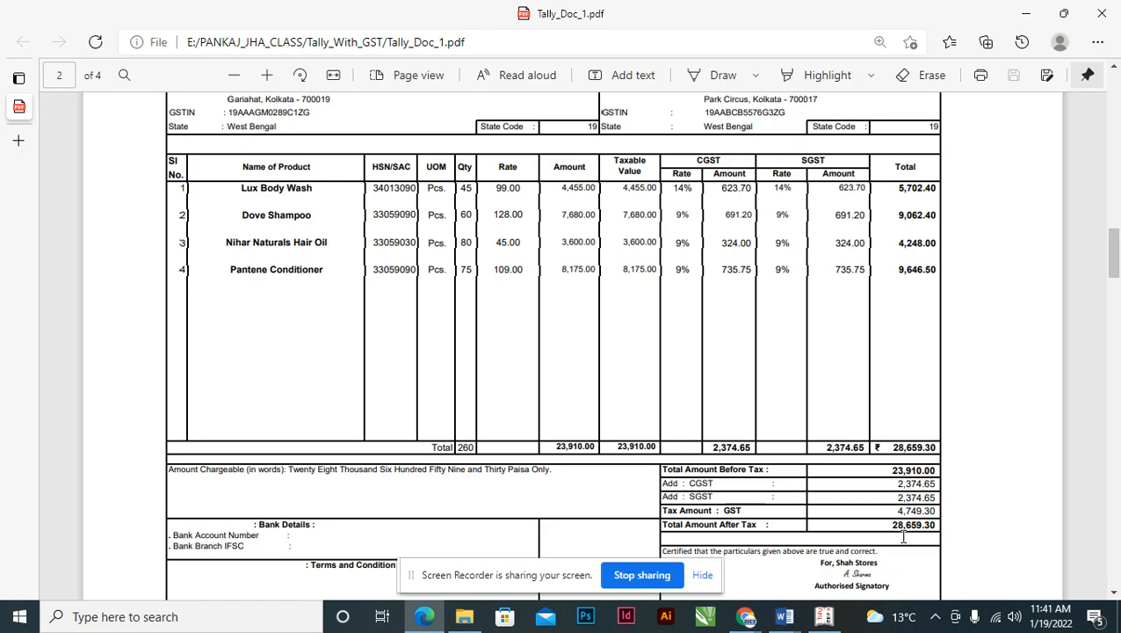
left_click_drag(894, 525, 936, 533)
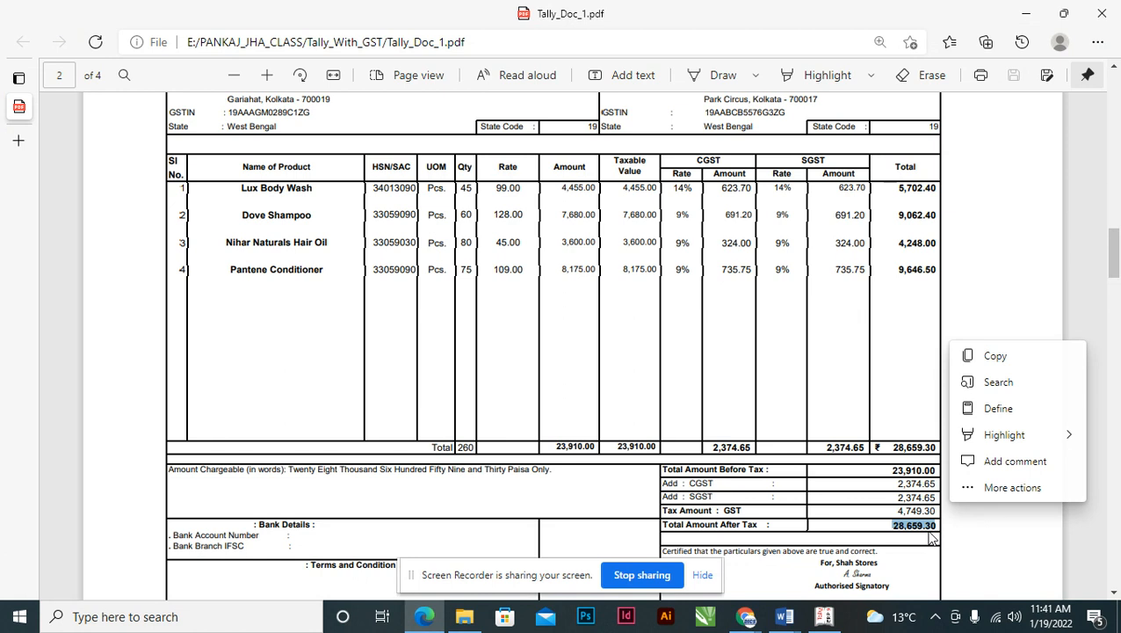
left_click(904, 485)
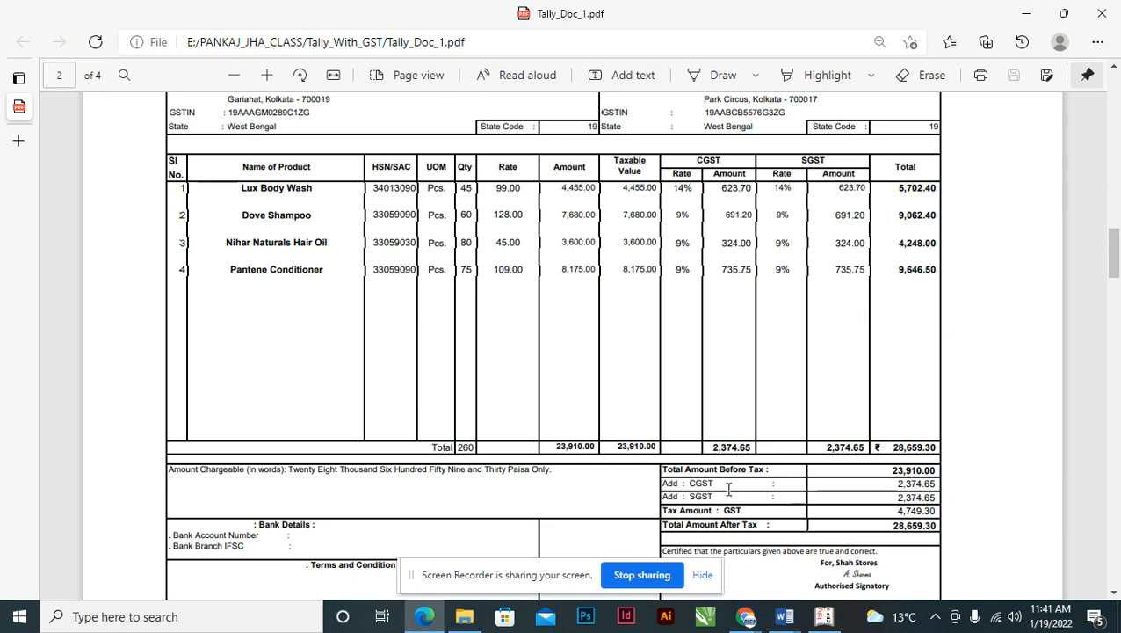
left_click_drag(684, 485, 916, 484)
left_click_drag(736, 501, 886, 496)
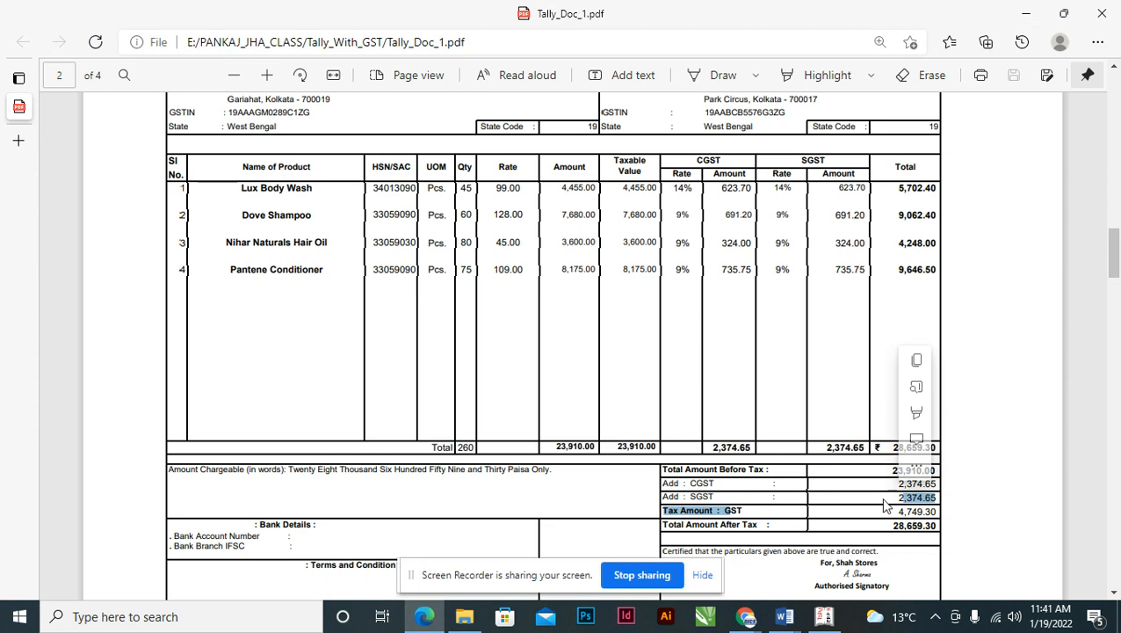
key("alt+Tab")
- Save purchase voucher No. 1 at 28,659.30 with a New Ref bill reference, then reopen it
key("Return")
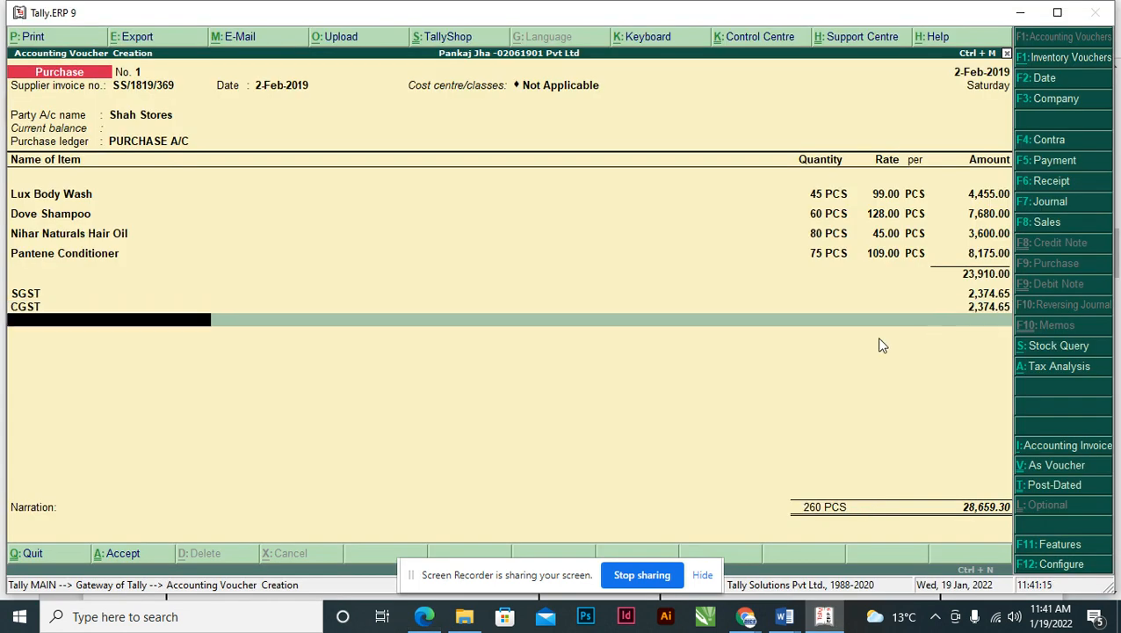
key("Return")
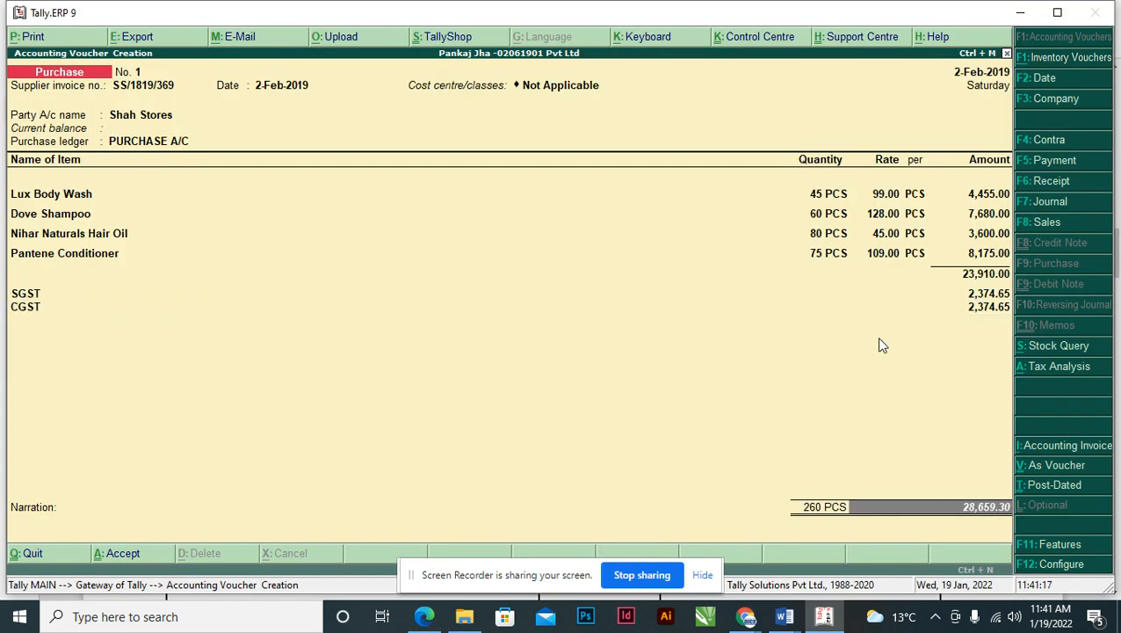
key("Return")
key("Return")
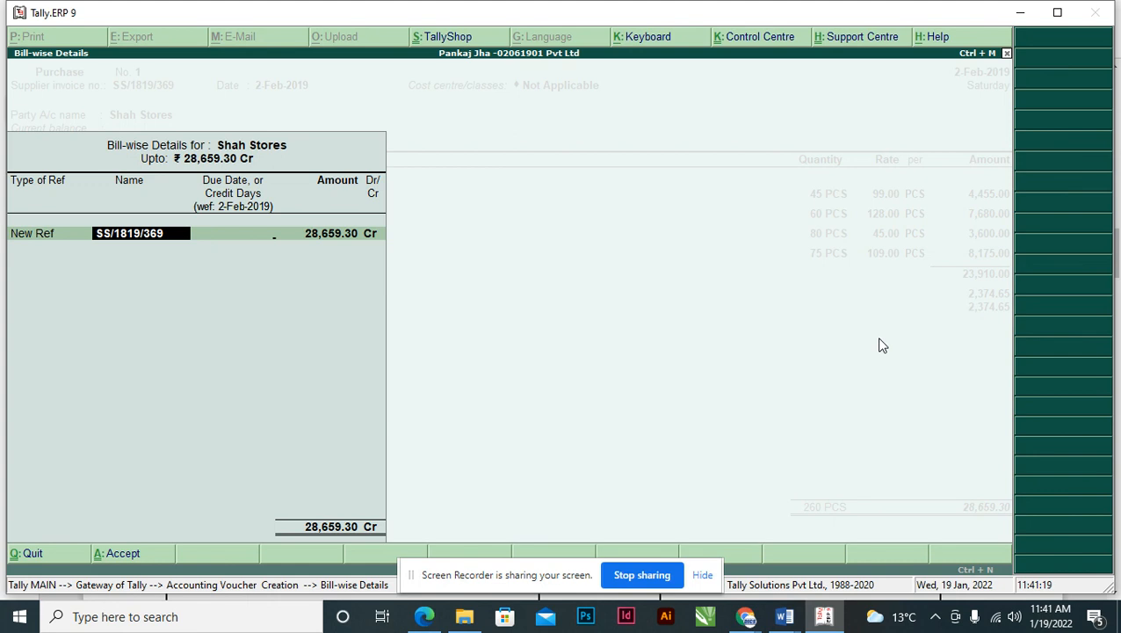
key("Return")
key("Return")
key("Return")
key("Return")
key("Return")
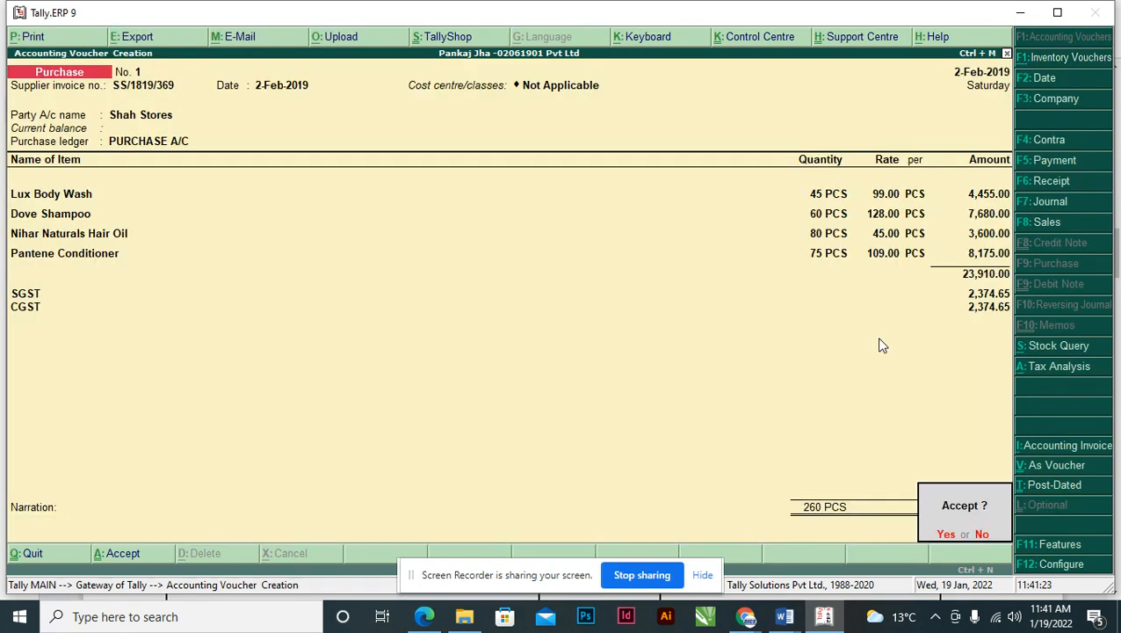
key("Return")
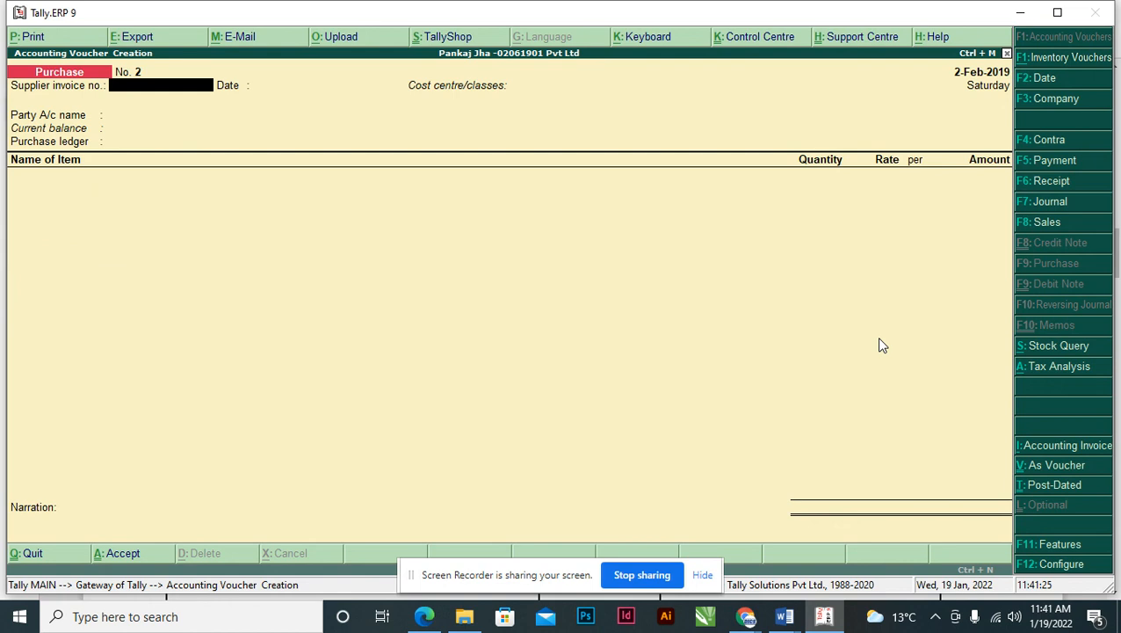
key("Page_Up")
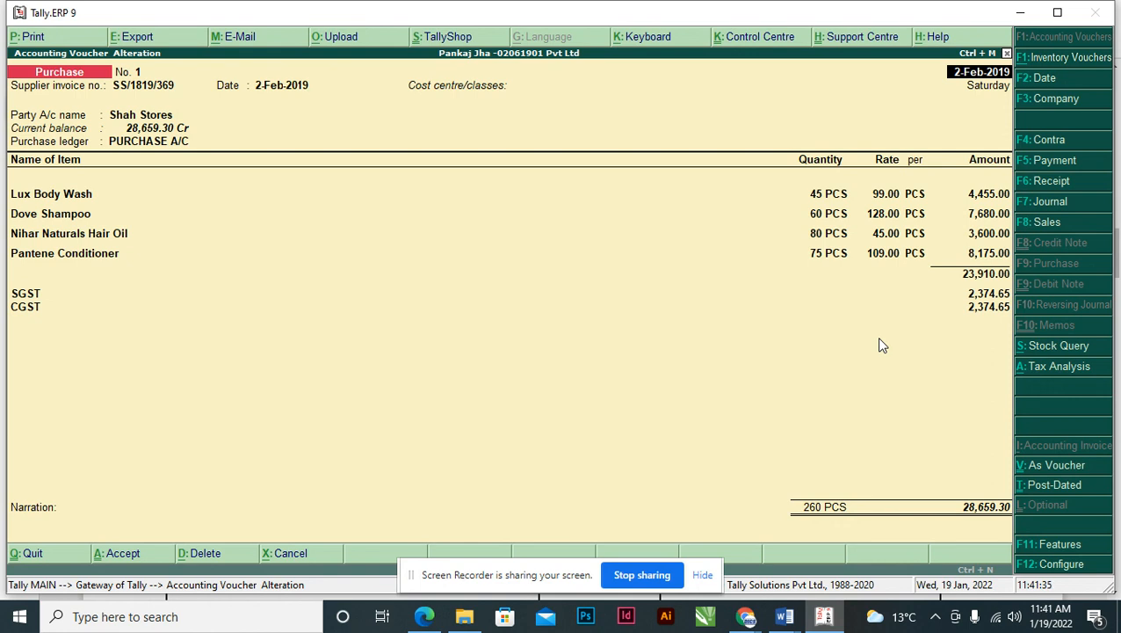
key("alt+Tab")
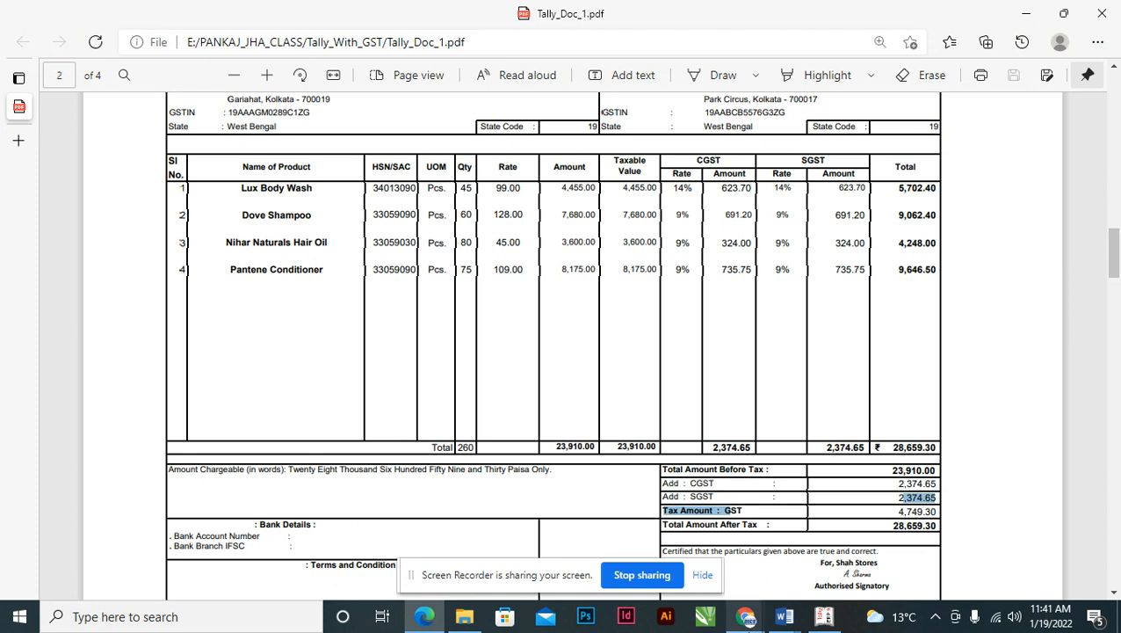
- Review the Pantene Conditioner price list quantity slabs in Word, including the 148 rate
mouse_move(785, 617)
left_click(640, 560)
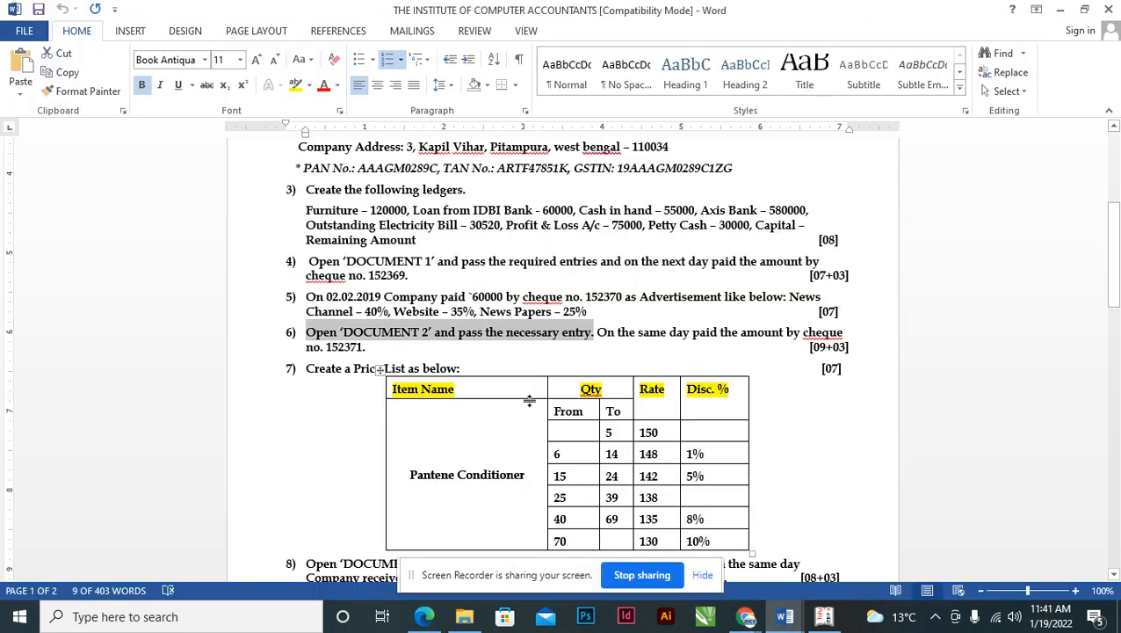
scroll(468, 364, "down", 3)
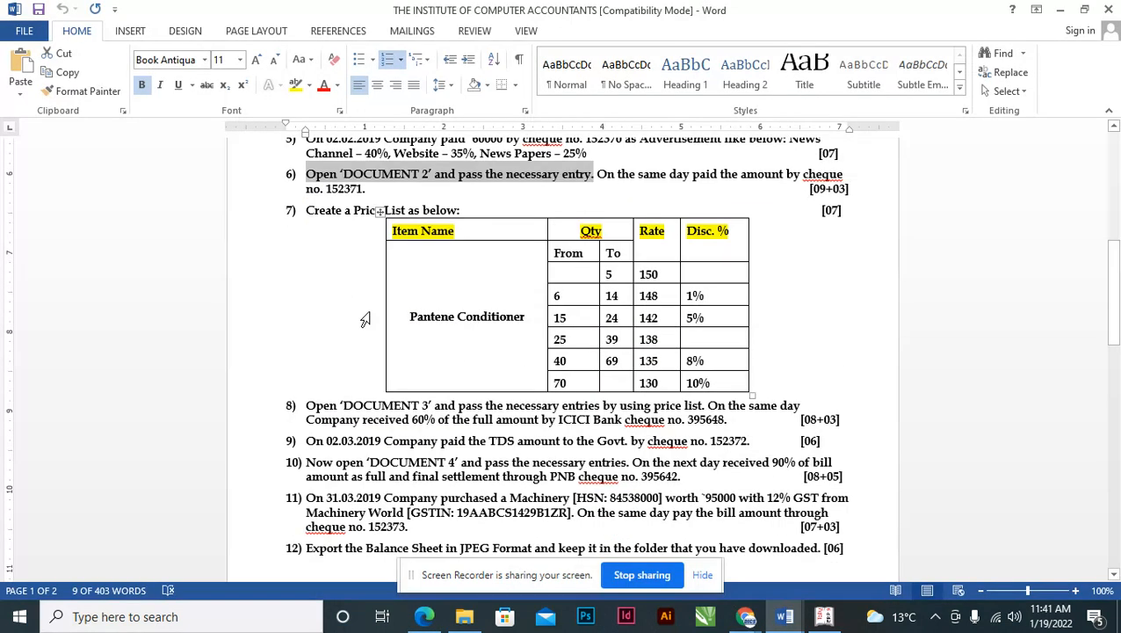
left_click(311, 230)
left_click(337, 252)
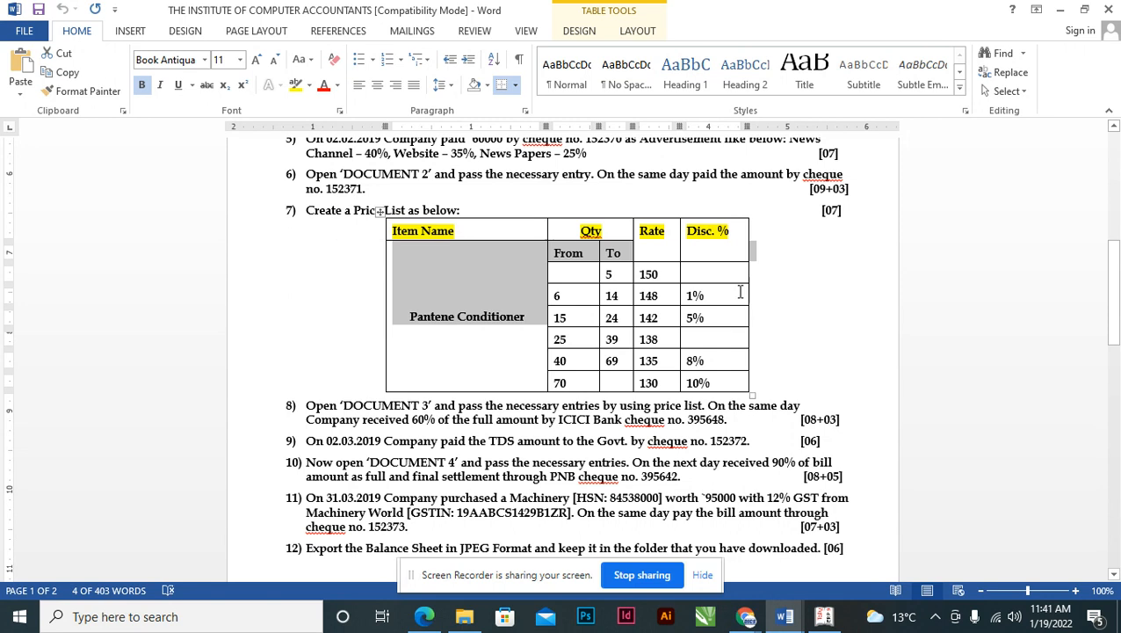
left_click(830, 288)
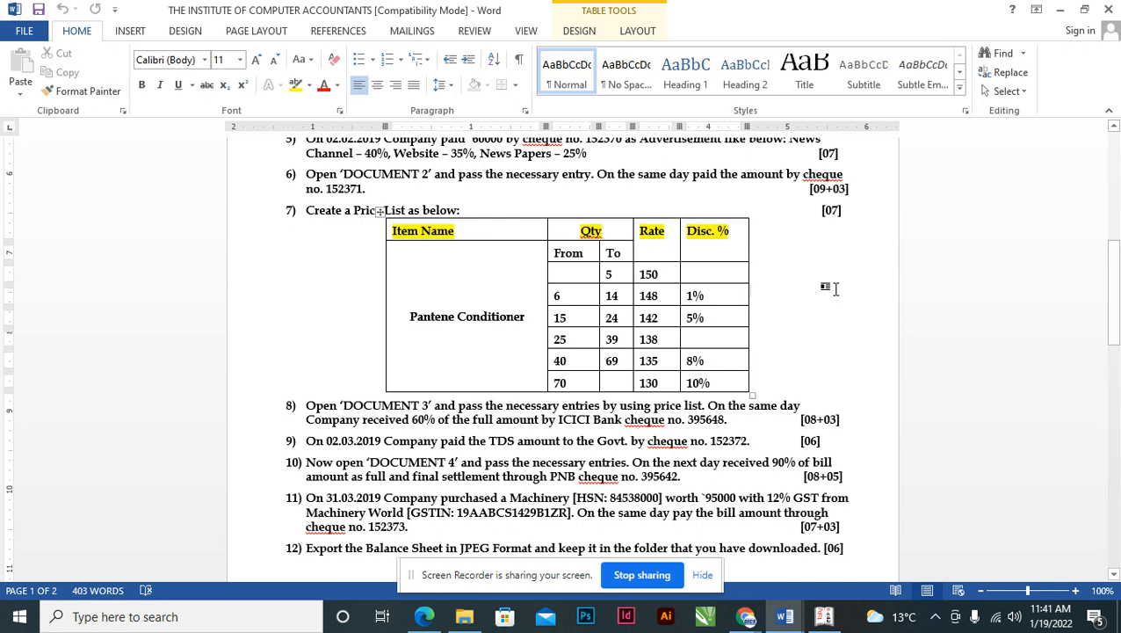
left_click(523, 211)
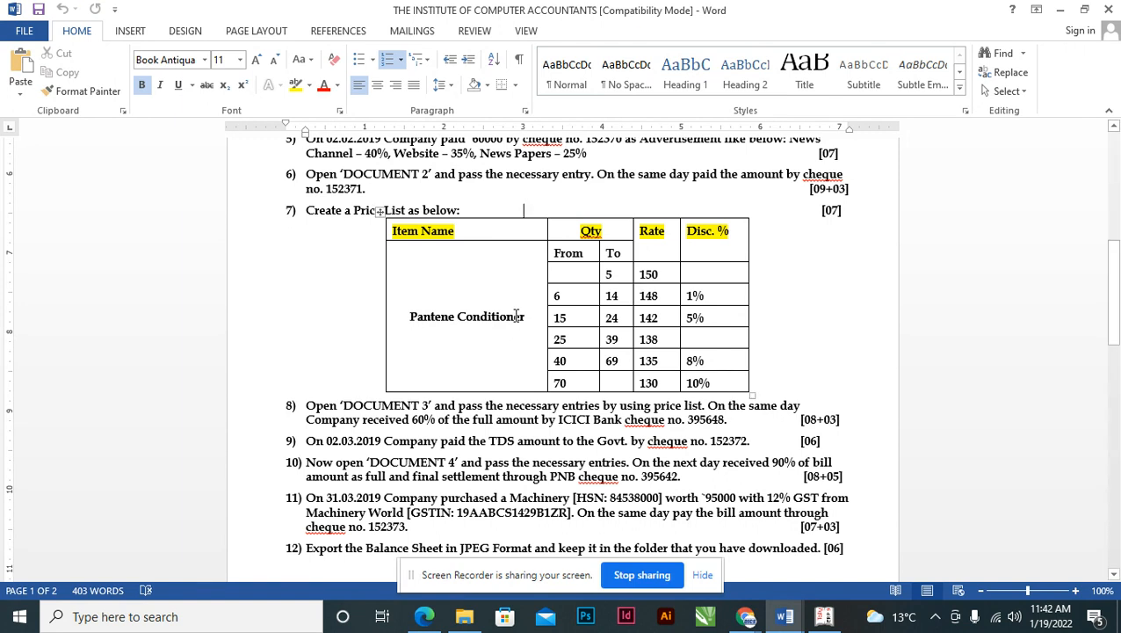
left_click(609, 274)
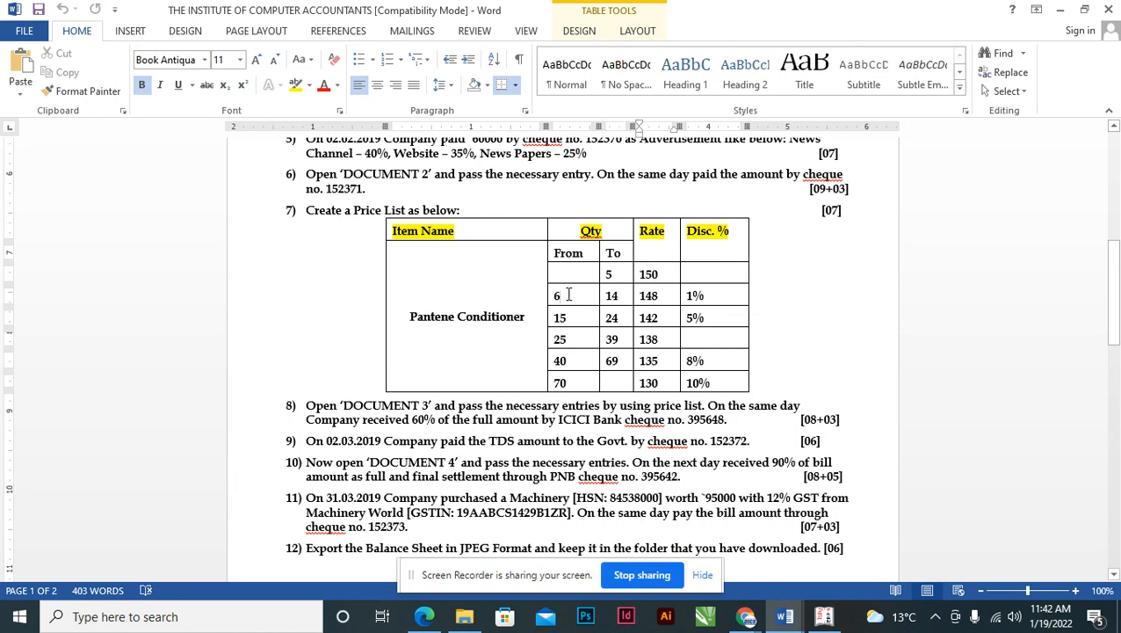
left_click(626, 301)
left_click(648, 296)
- Read item 6's same-day cheque payment instruction (cheque no. 152371), then return to Tally
left_click(406, 186)
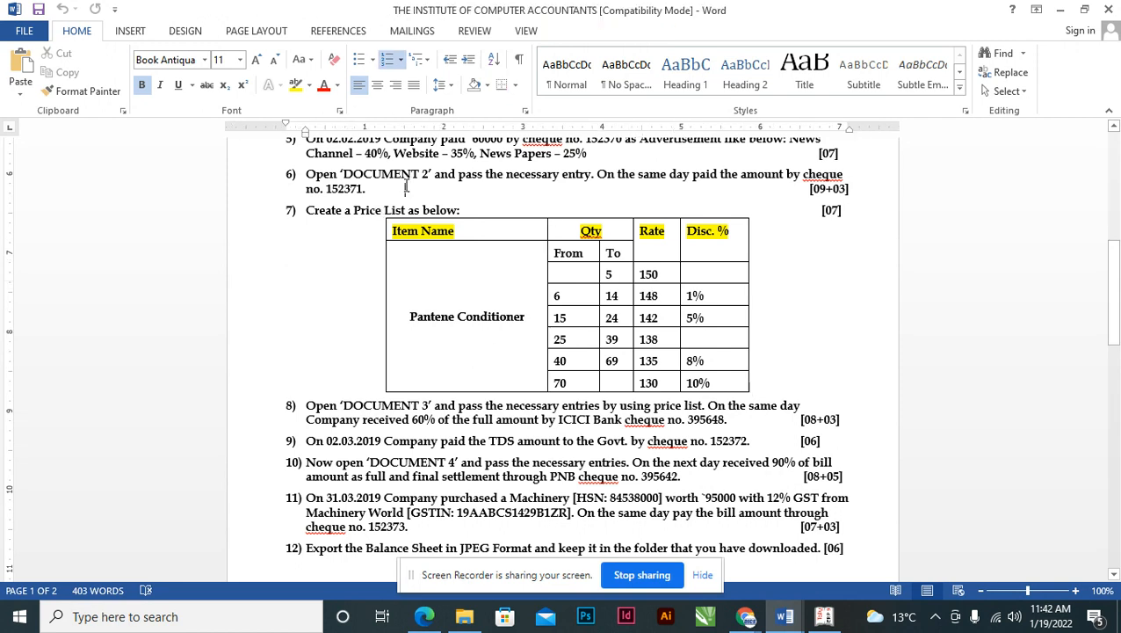
left_click(593, 175)
key("shift+Left")
key("shift+Left")
key("shift+Left")
key("shift+Left")
key("shift+Left")
key("shift+Left")
key("shift+Left")
key("shift+Left")
key("shift+Left")
key("shift+Left")
key("shift+Left")
key("shift+Left")
key("shift+Left")
key("shift+Left")
key("shift+Left")
key("shift+Left")
key("shift+Left")
key("shift+Left")
key("shift+Left")
key("shift+Left")
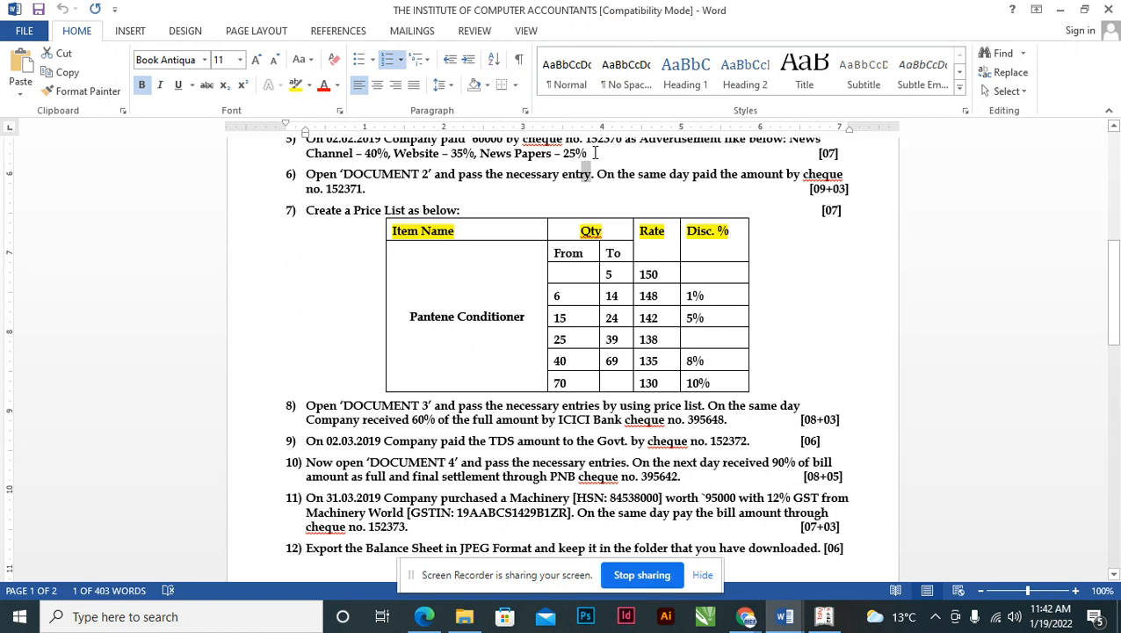
key("shift+Left")
key("shift+Left")
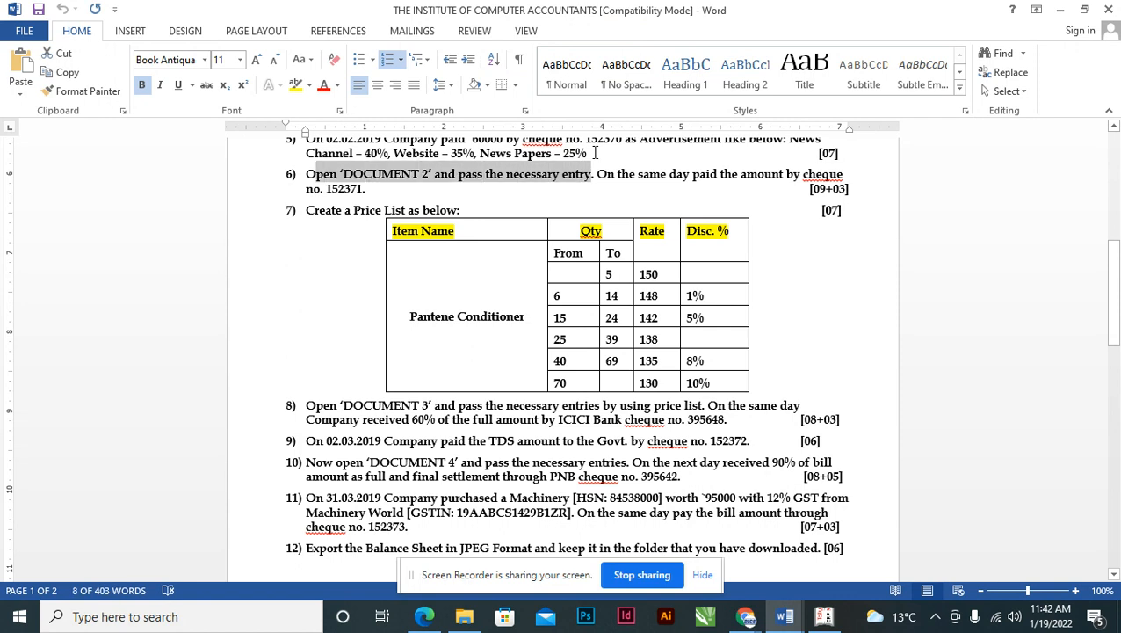
key("shift+Down")
left_click(604, 175)
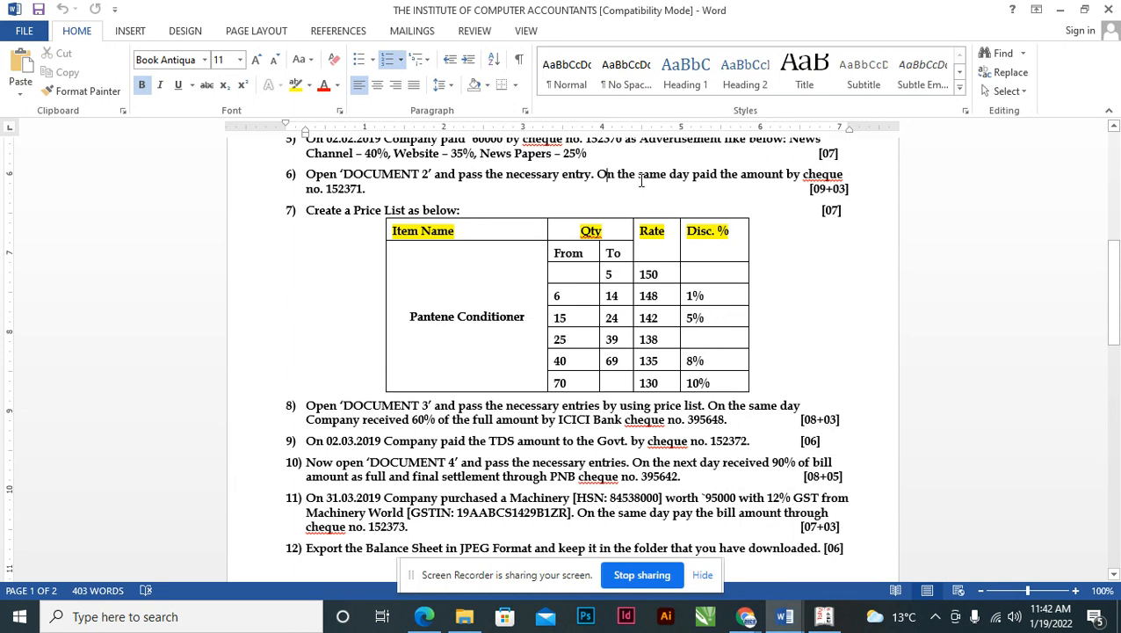
key("Left")
key("shift+Down")
key("shift+Left")
key("shift+Left")
key("shift+Left")
key("shift+Left")
key("shift+Left")
key("shift+Left")
key("shift+Left")
key("shift+Left")
key("shift+Left")
key("shift+Left")
key("shift+Left")
key("shift+Left")
key("shift+Left")
key("shift+Left")
key("shift+Left")
key("shift+Left")
key("shift+Left")
key("shift+Left")
key("shift+Left")
key("shift+Left")
key("shift+Left")
key("shift+Left")
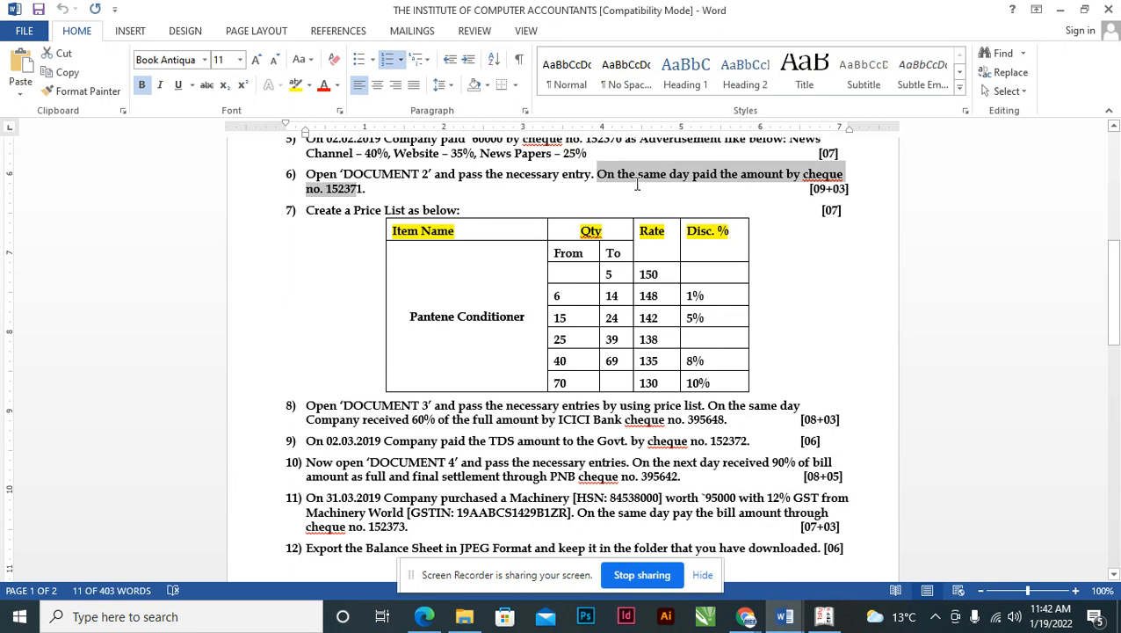
key("alt+Tab")
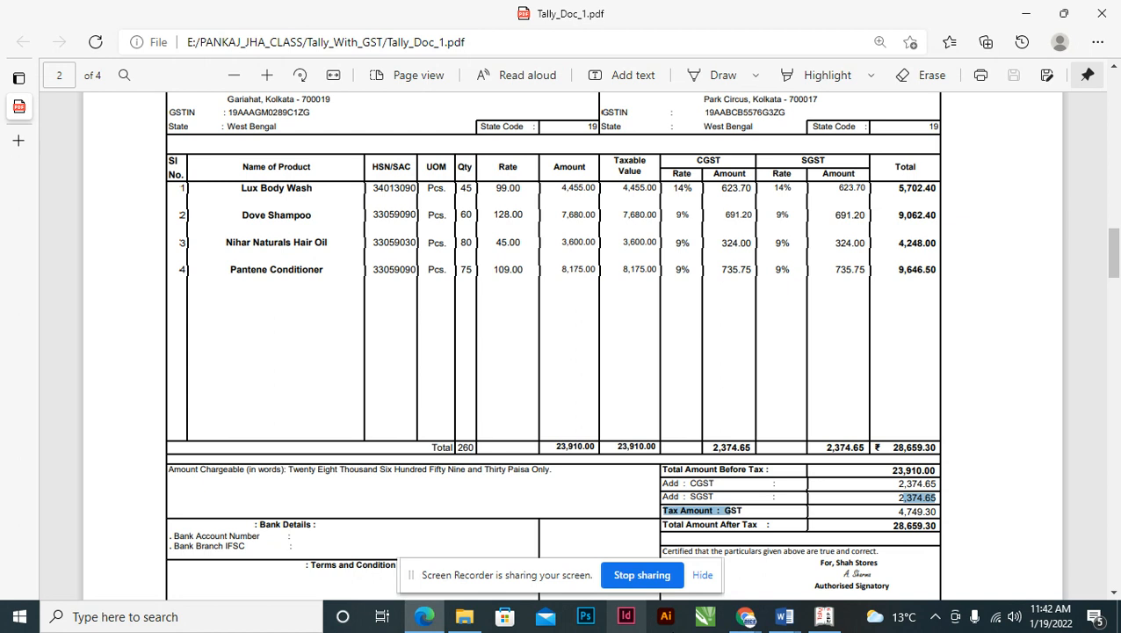
left_click(822, 615)
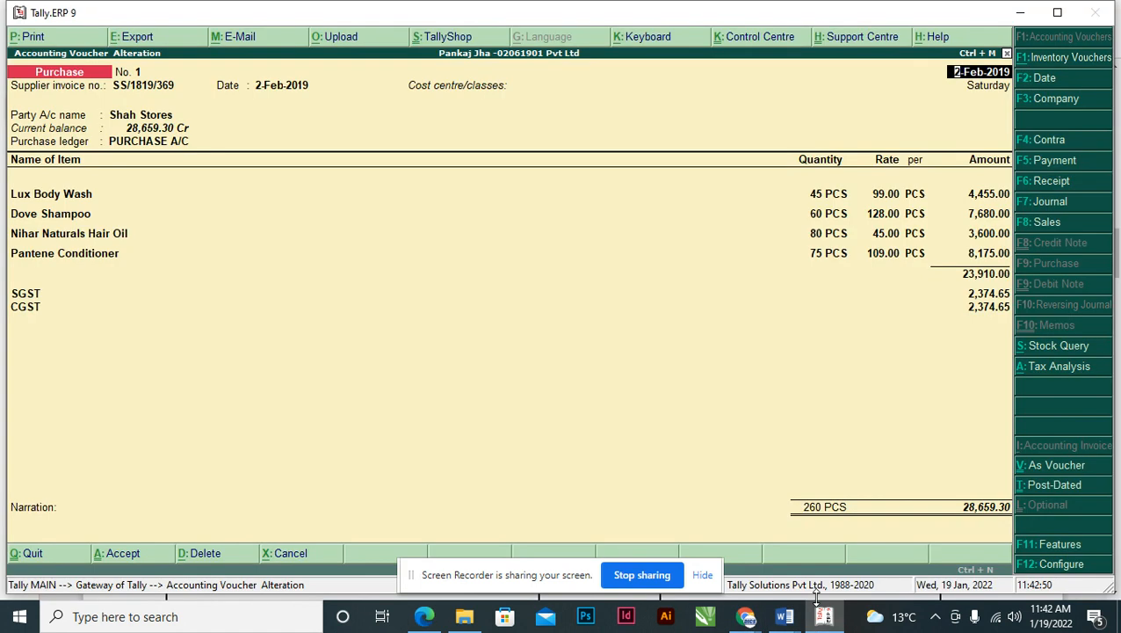
- Start a Payment voucher debiting Shah Stores 28,659.30 against bill SS/1819/369
key("Page_Down")
key("F5")
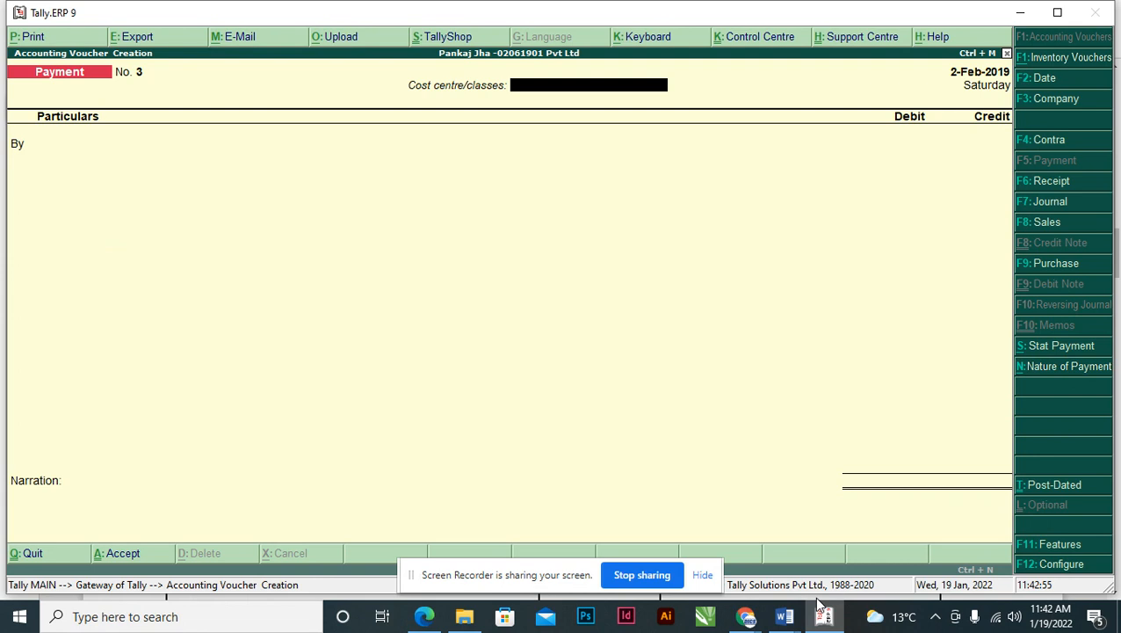
key("Return")
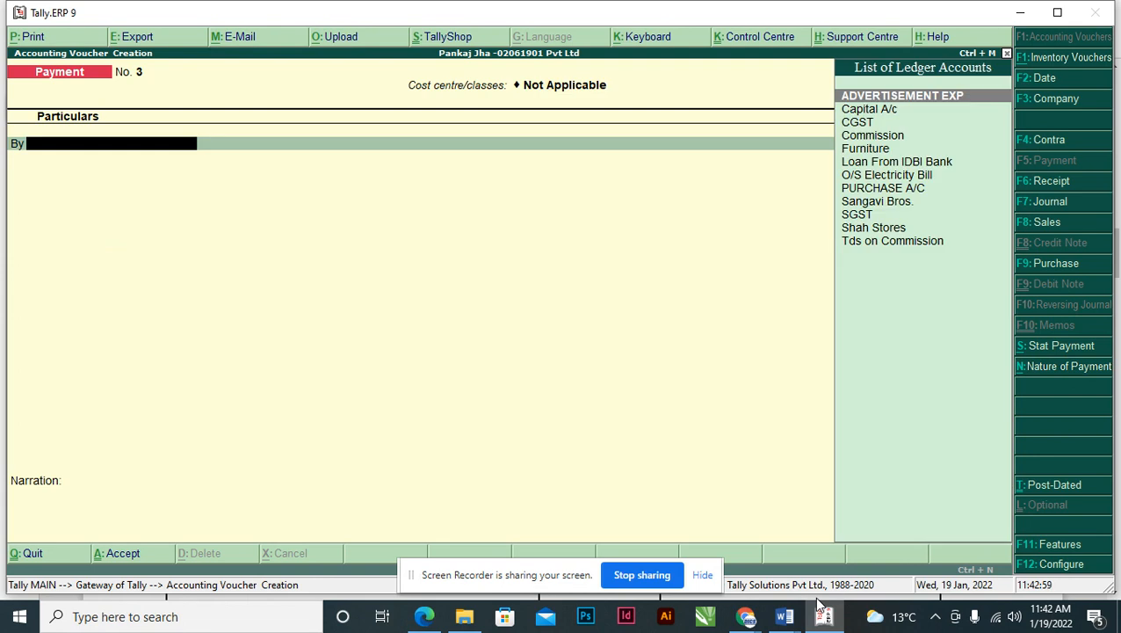
key("Down")
key("Down")
key("Down")
key("Down")
key("Down")
key("Down")
key("Down")
key("Down")
key("Down")
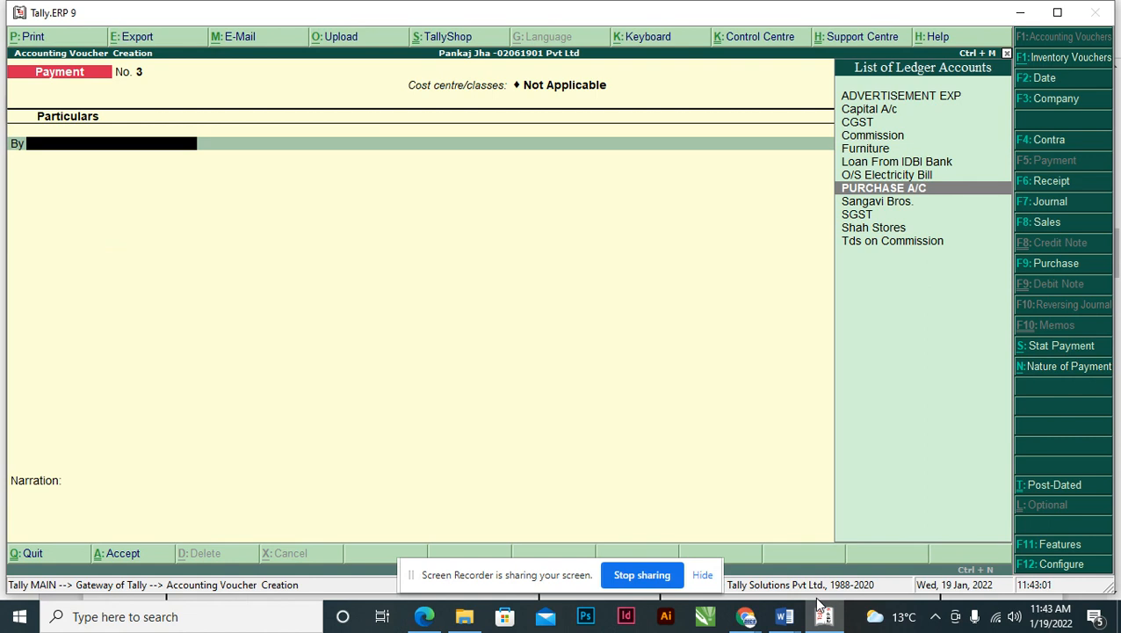
key("Down")
key("Return")
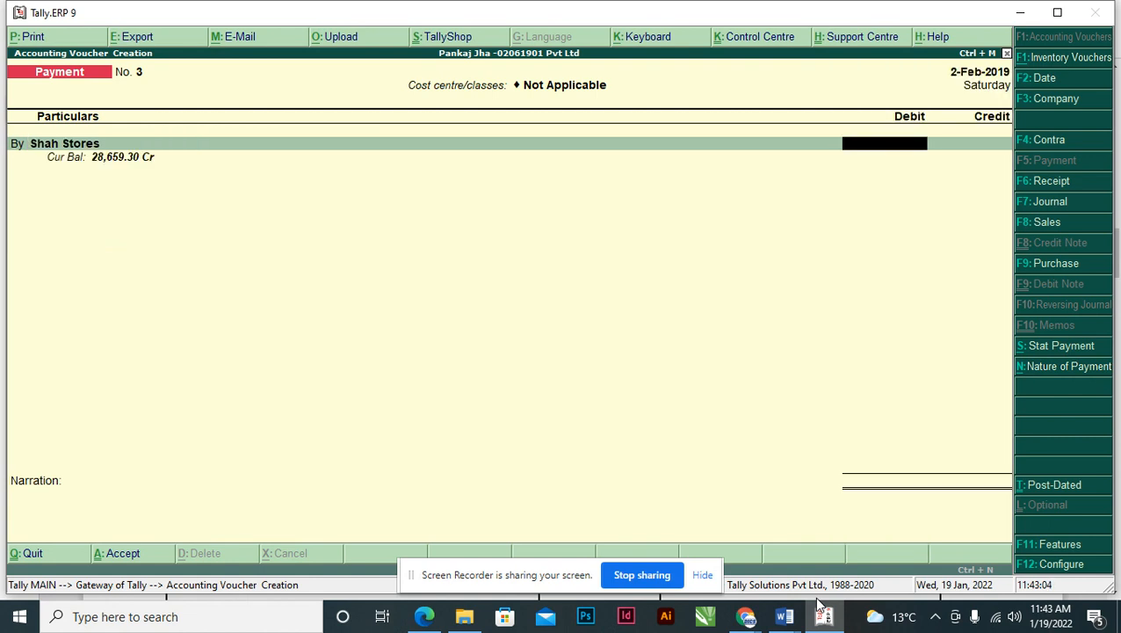
type("28,")
type("659.")
type("30")
key("Return")
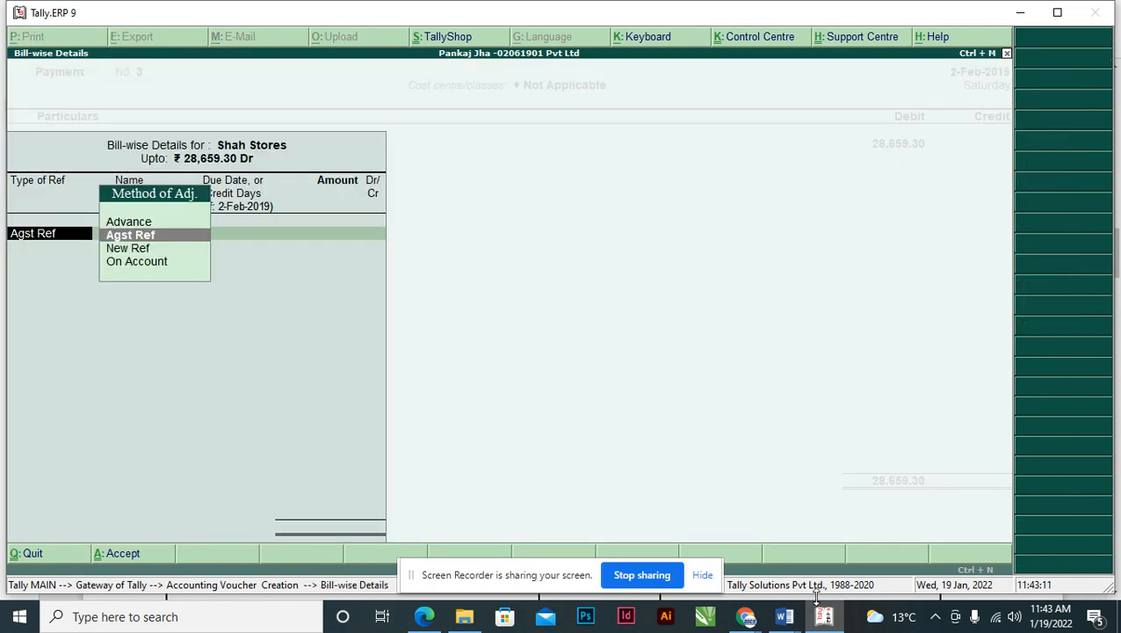
key("Return")
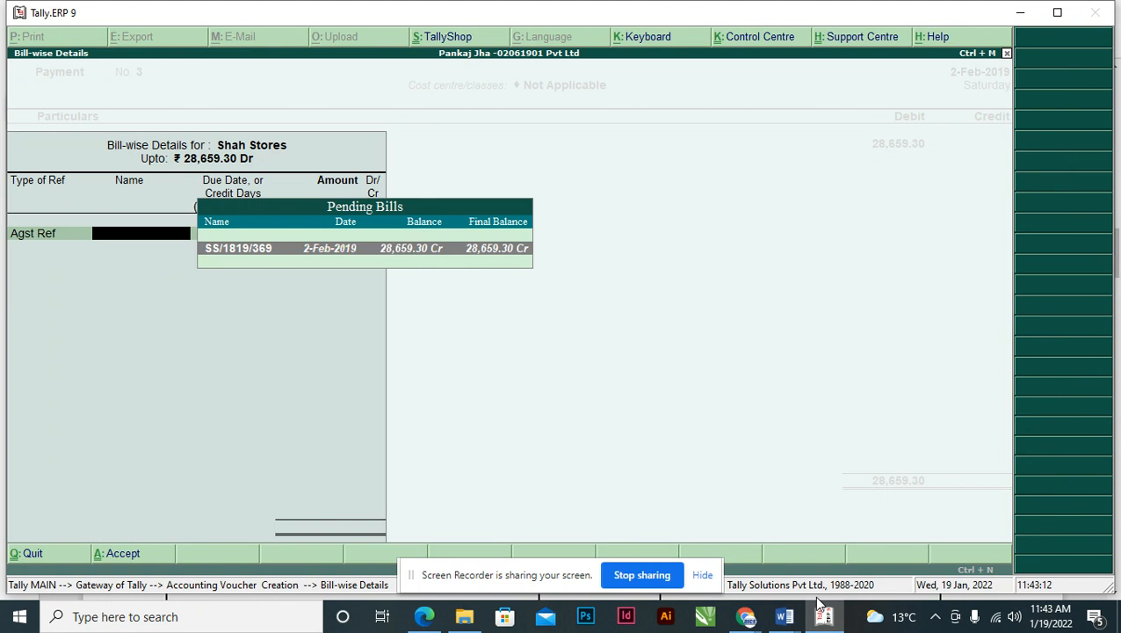
key("Return")
key("Return")
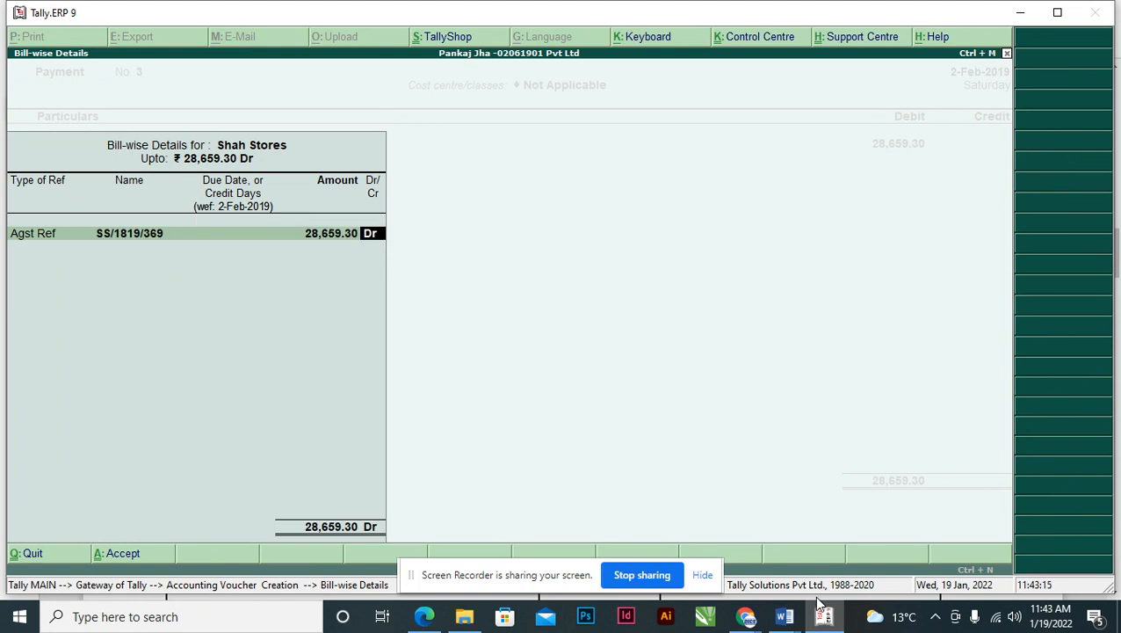
key("Return")
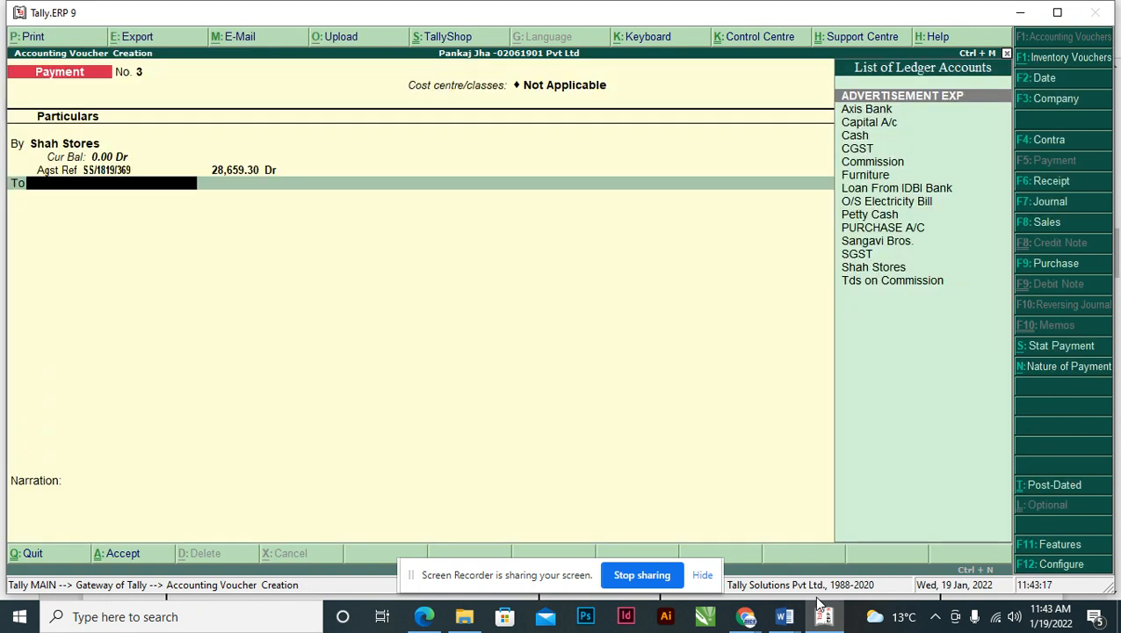
- Credit Axis Bank by cheque for 28,659.30
type("AX")
key("Return")
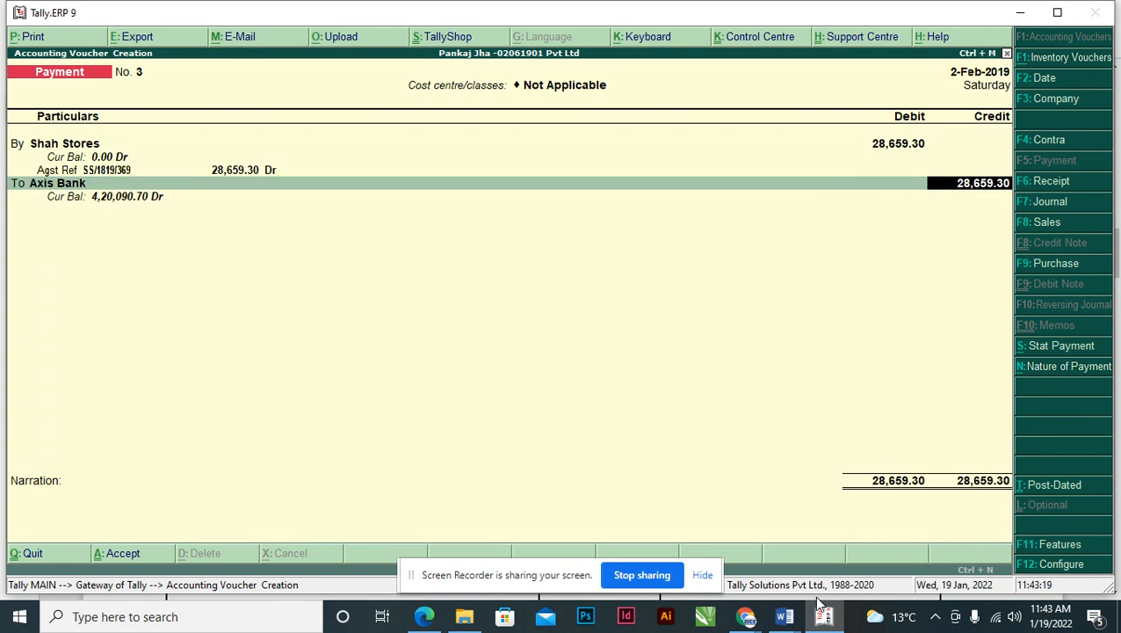
key("Return")
key("Return")
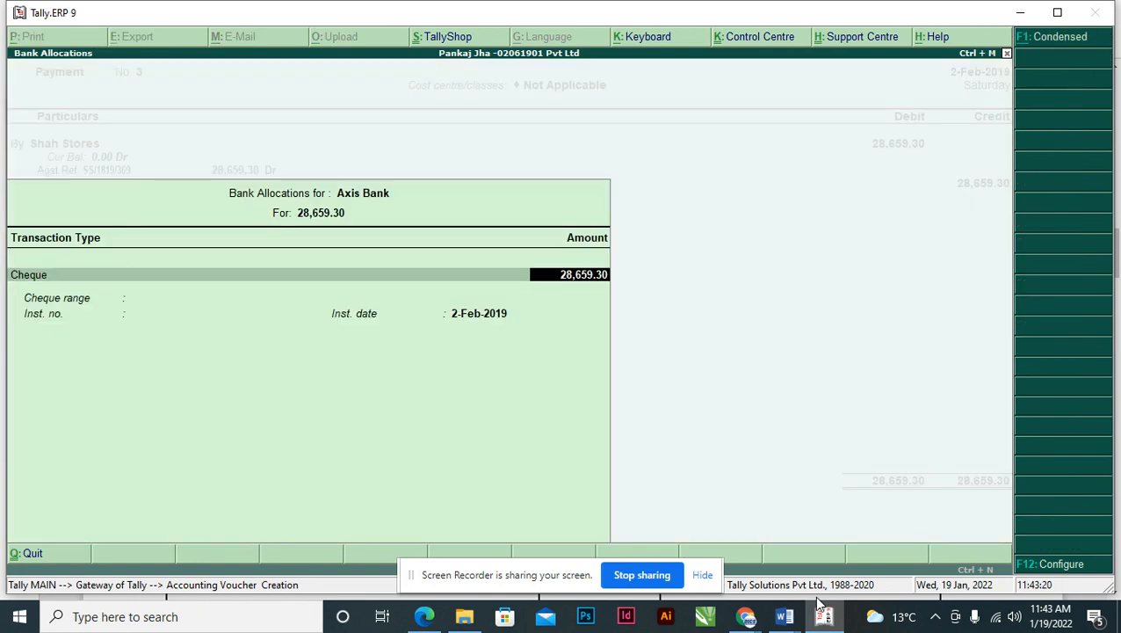
key("Return")
- Copy cheque number 152371 from Word into the bank allocation and finish the voucher
key("alt+Tab")
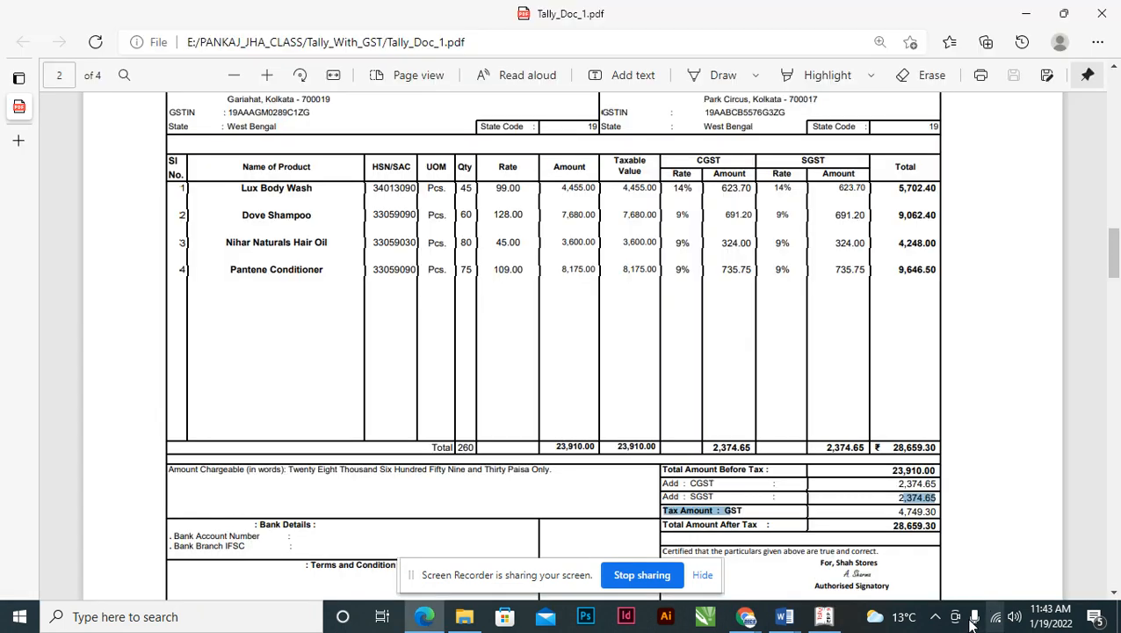
key("alt+Tab")
key("Tab")
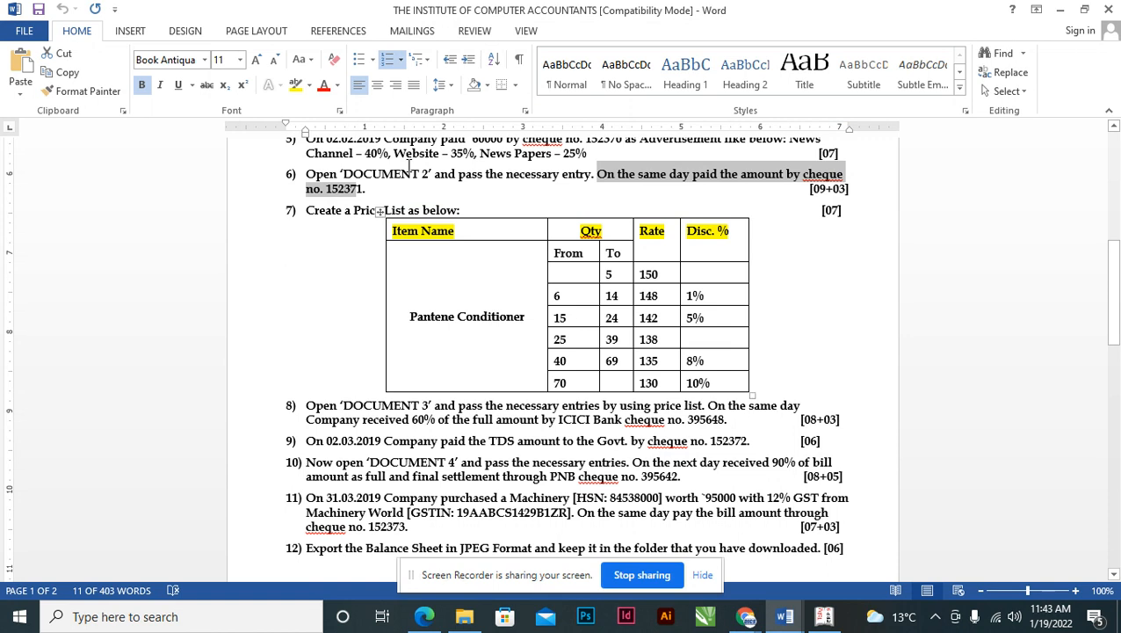
double_click(334, 191)
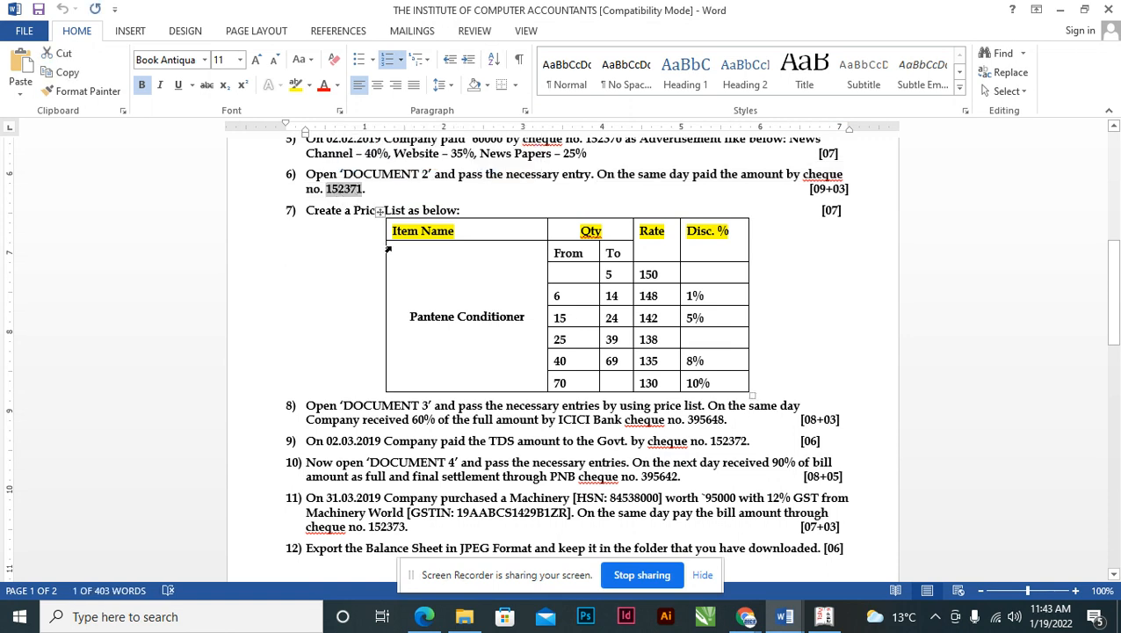
key("alt+Tab")
key("alt+Tab")
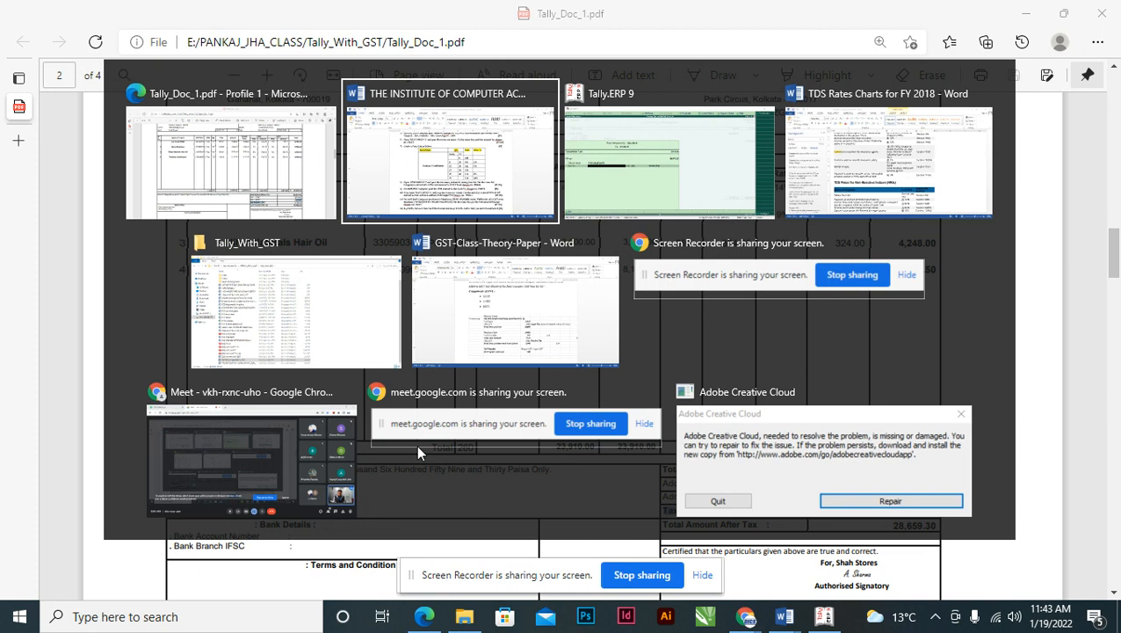
key("alt+Tab")
key("ctrl+alt+v")
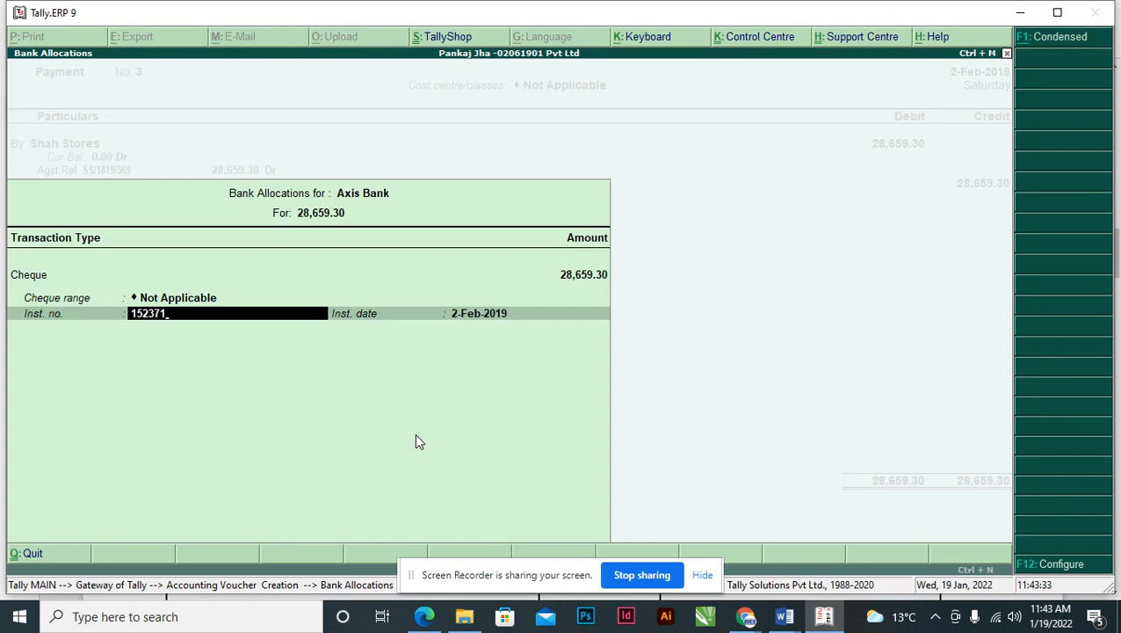
key("Return")
key("Return")
key("Return")
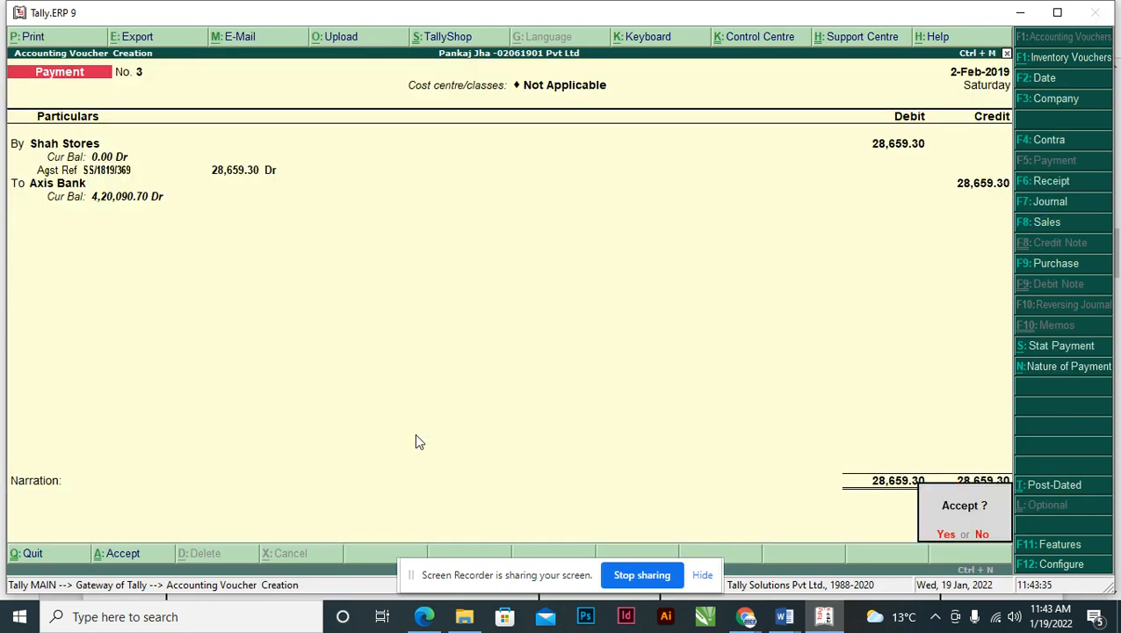
key("Return")
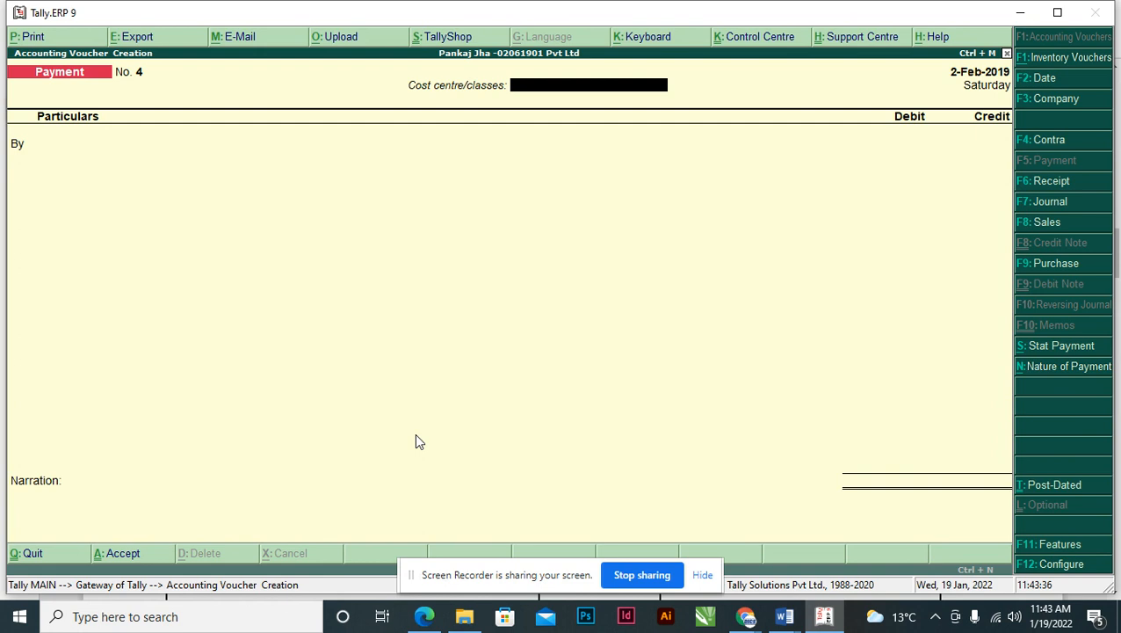
- Save Payment No. 3, check the Word document, and open F11 Features from blank Payment No. 4
key("Page_Up")
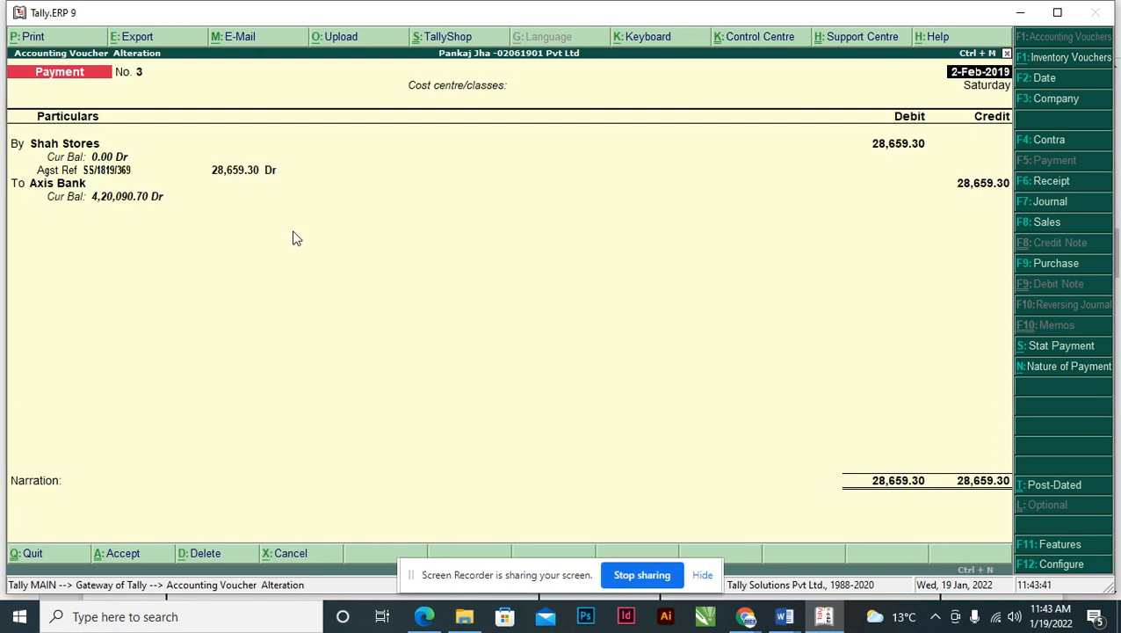
key("Page_Down")
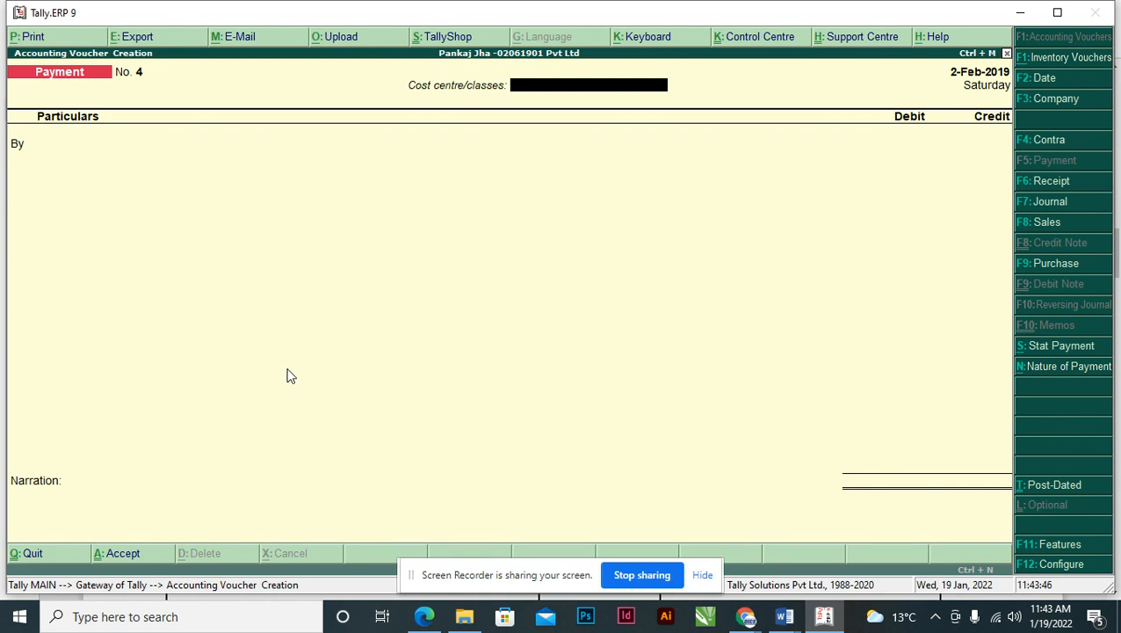
key("alt+Tab")
key("alt+Tab")
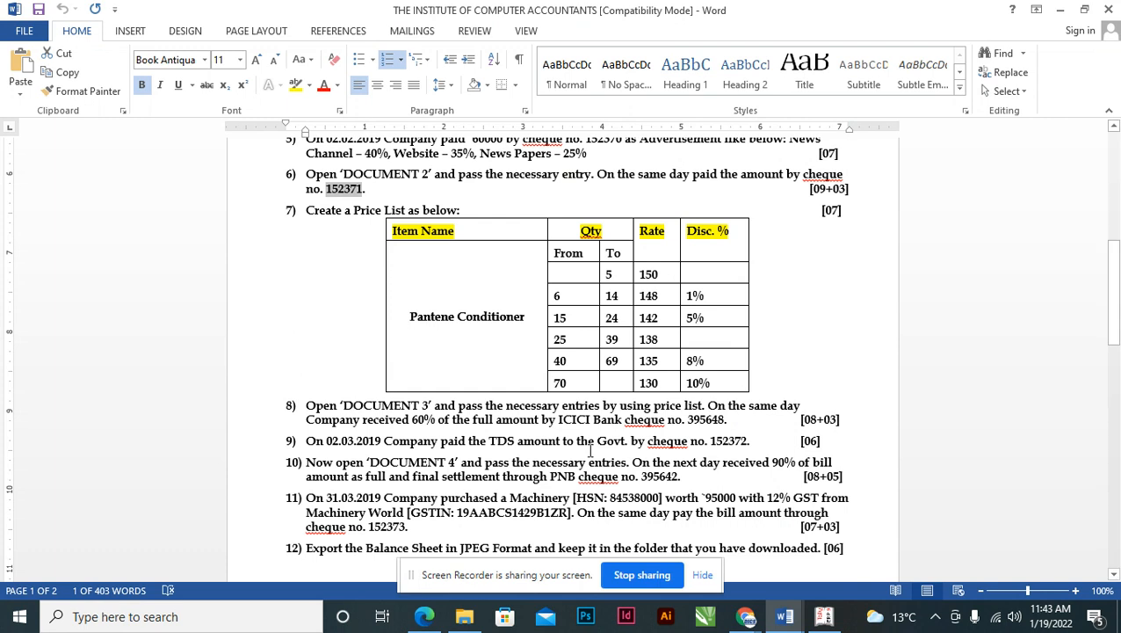
key("alt+Tab")
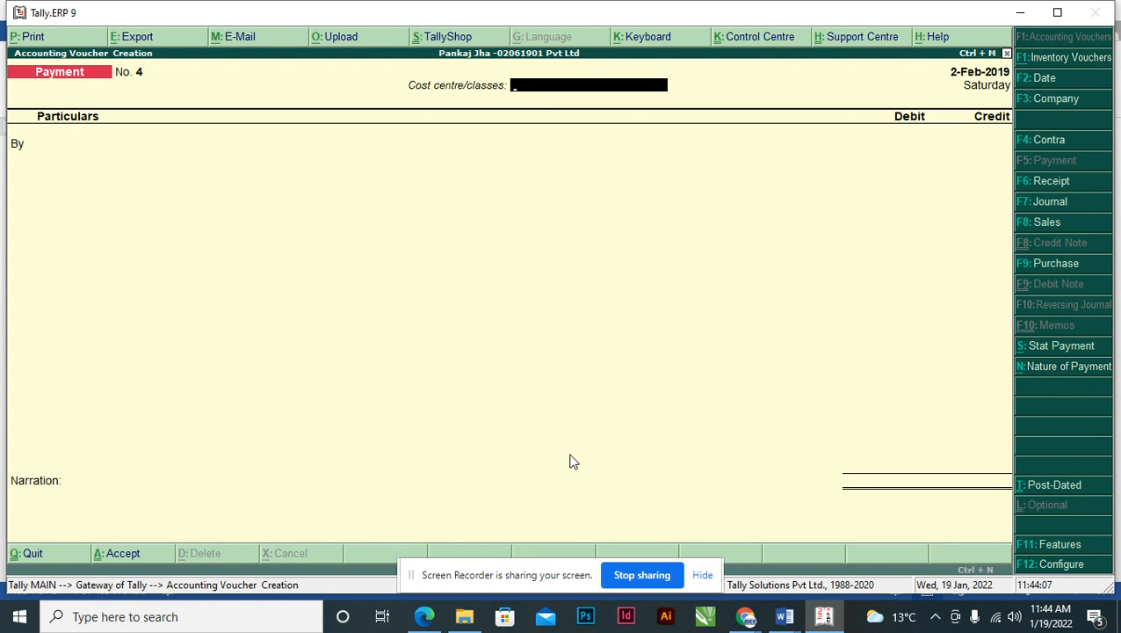
key("F11")
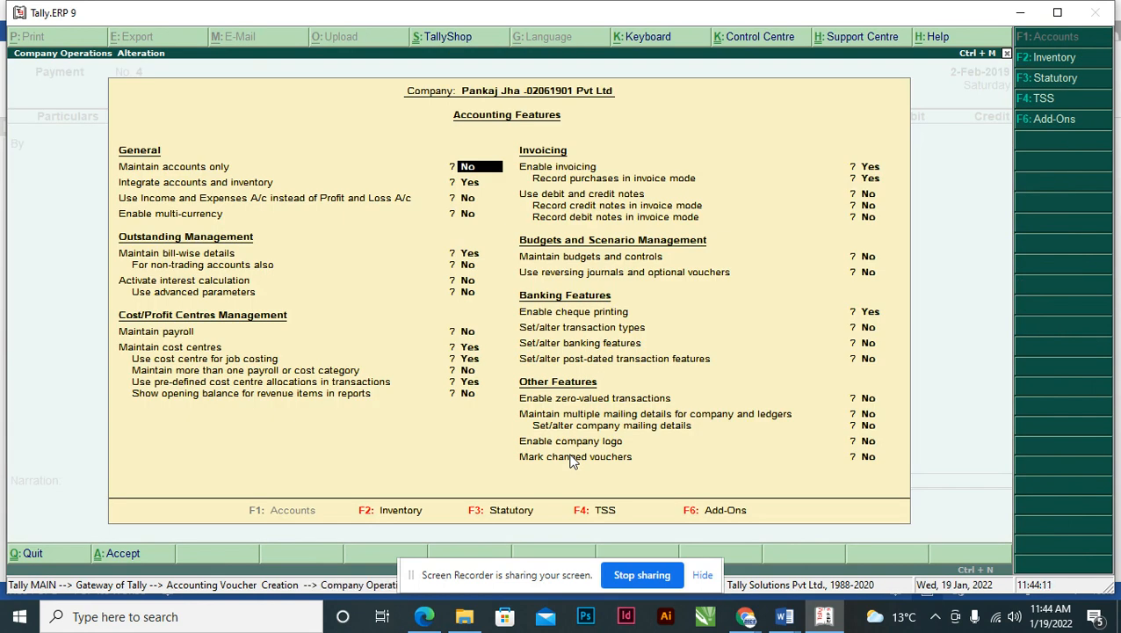
- Set Use multiple price levels to Yes in Inventory Features
key("F2")
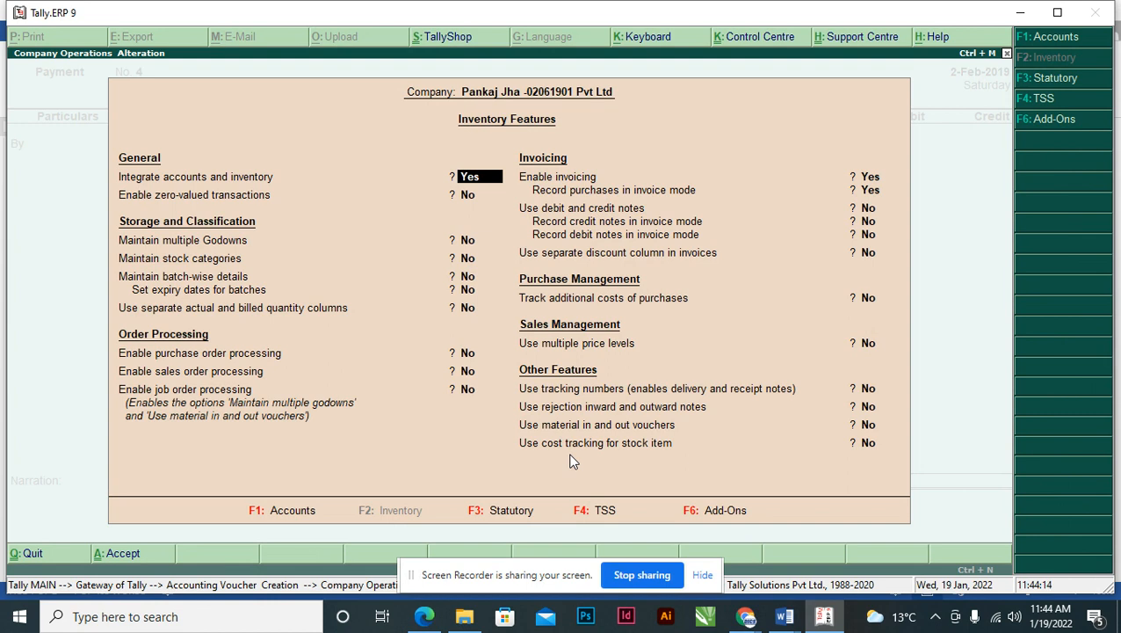
key("Return")
key("Return")
key("Return")
key("Return")
key("Return")
key("Return")
key("Return")
key("Return")
key("Return")
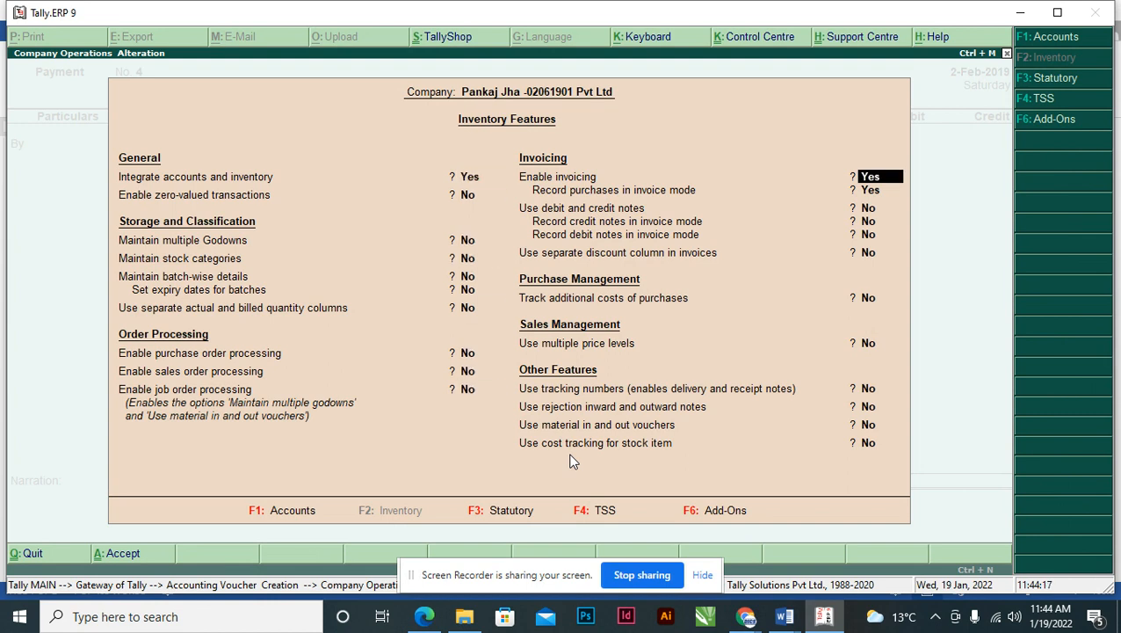
key("Return")
key("Return")
key("Return")
key("Return")
key("Return")
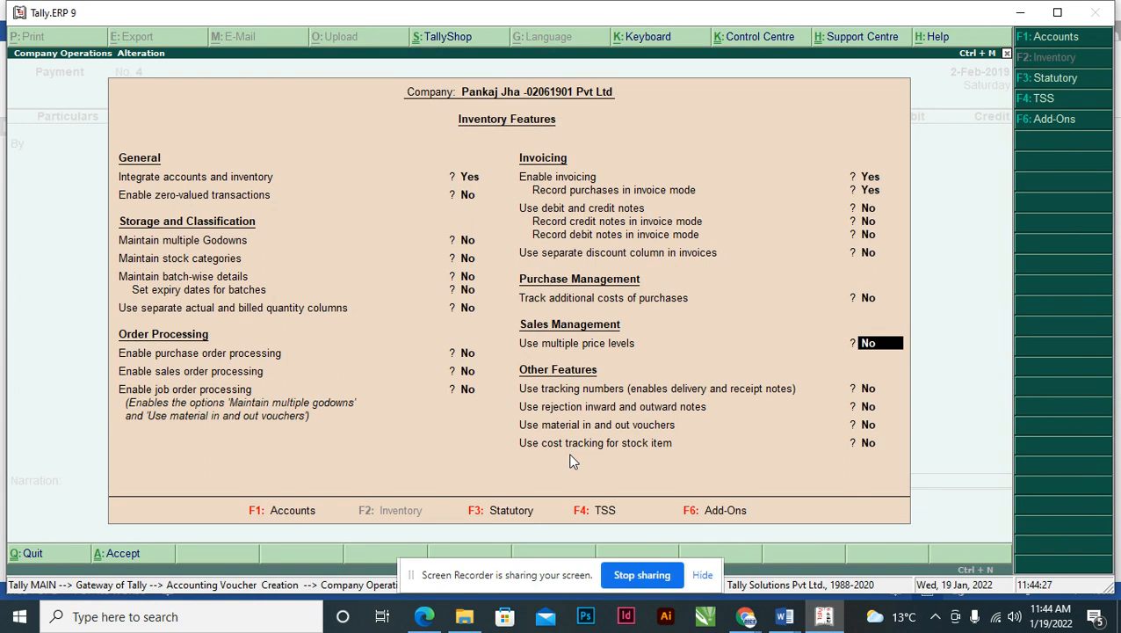
type("y")
key("Return")
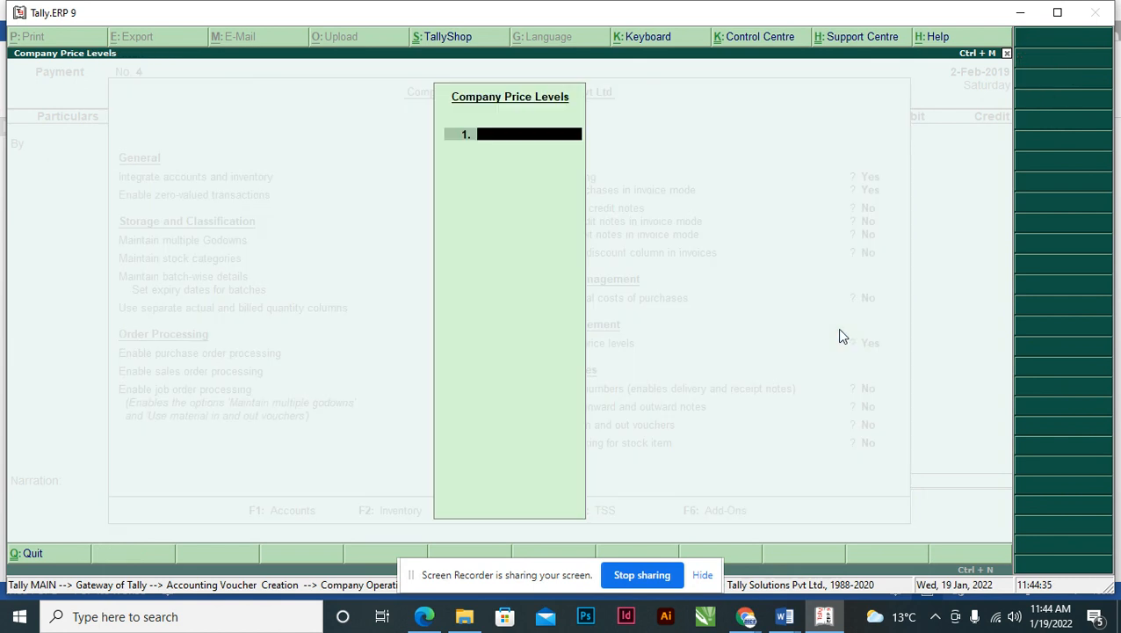
- Paste Pantene Conditioner from the Word price list as the first company price level
key("alt+Tab")
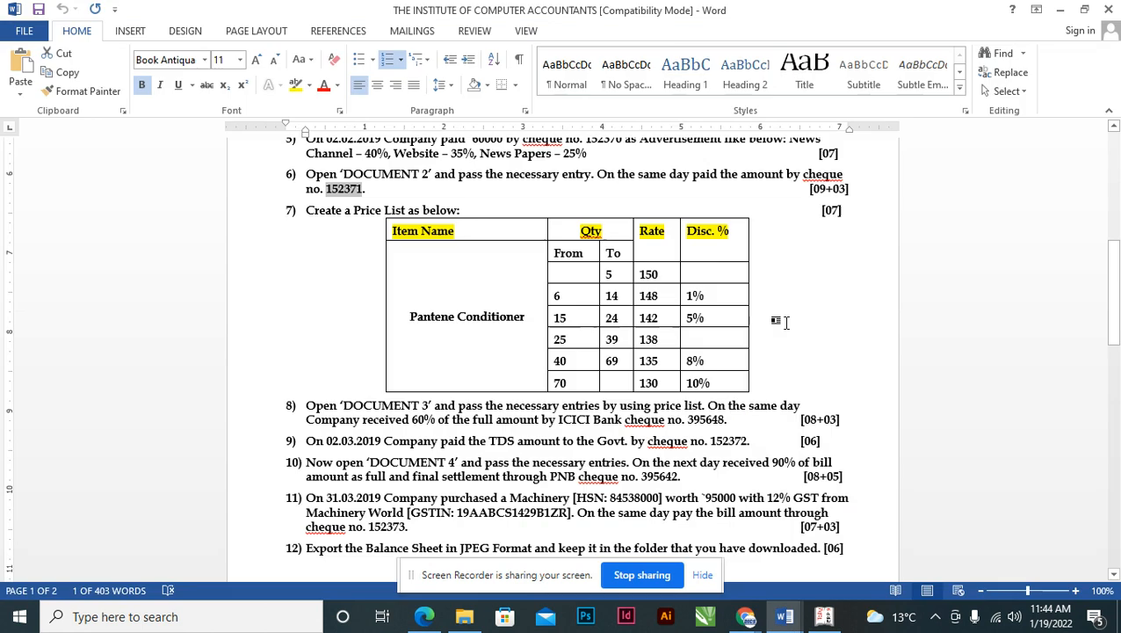
left_click(419, 316)
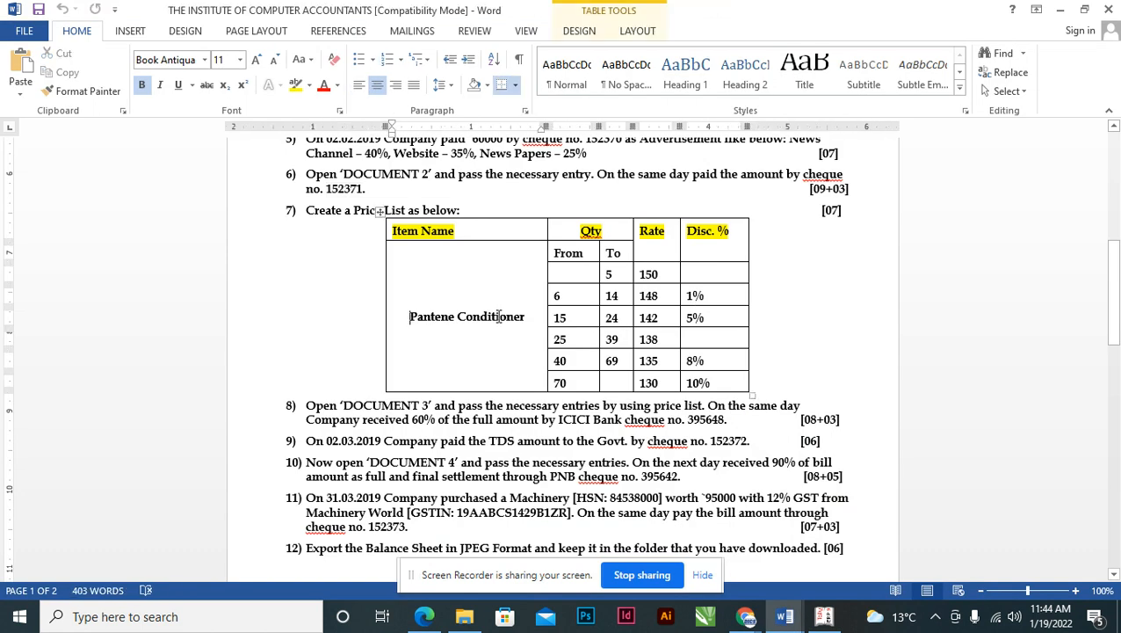
key("shift+Right")
key("shift+Right")
key("shift+Right")
key("shift+Right")
key("shift+Right")
key("shift+Right")
key("shift+Right")
key("shift+Right")
key("shift+Right")
key("shift+Right")
key("shift+Right")
key("shift+Right")
key("shift+Right")
key("shift+Right")
key("shift+Right")
key("shift+Right")
key("shift+Right")
key("shift+Right")
key("shift+Right")
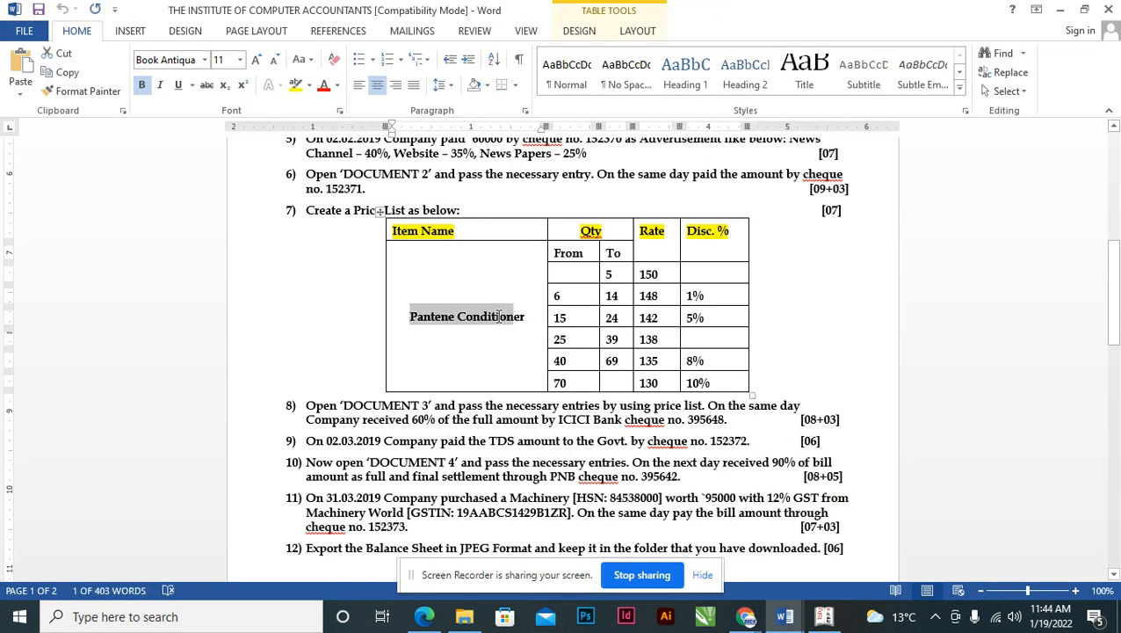
key("alt+Tab")
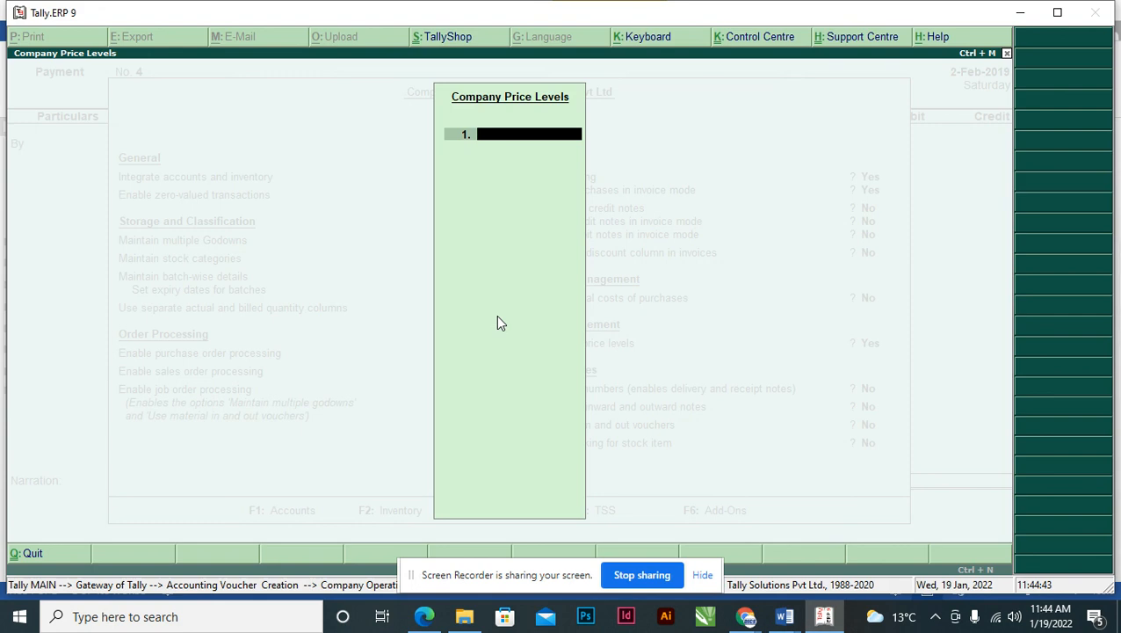
key("ctrl+alt+v")
key("Return")
key("Return")
key("Return")
key("Return")
key("Return")
key("Return")
key("Return")
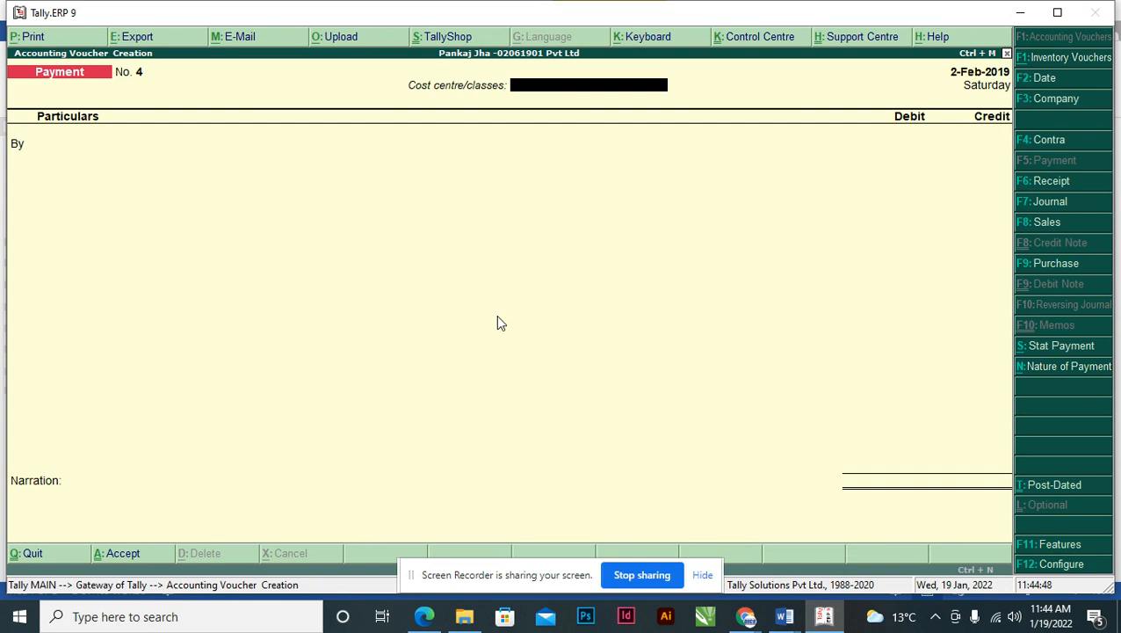
- Close the blank payment voucher, open Inventory Info, and bring up F11 Company Features
key("Escape")
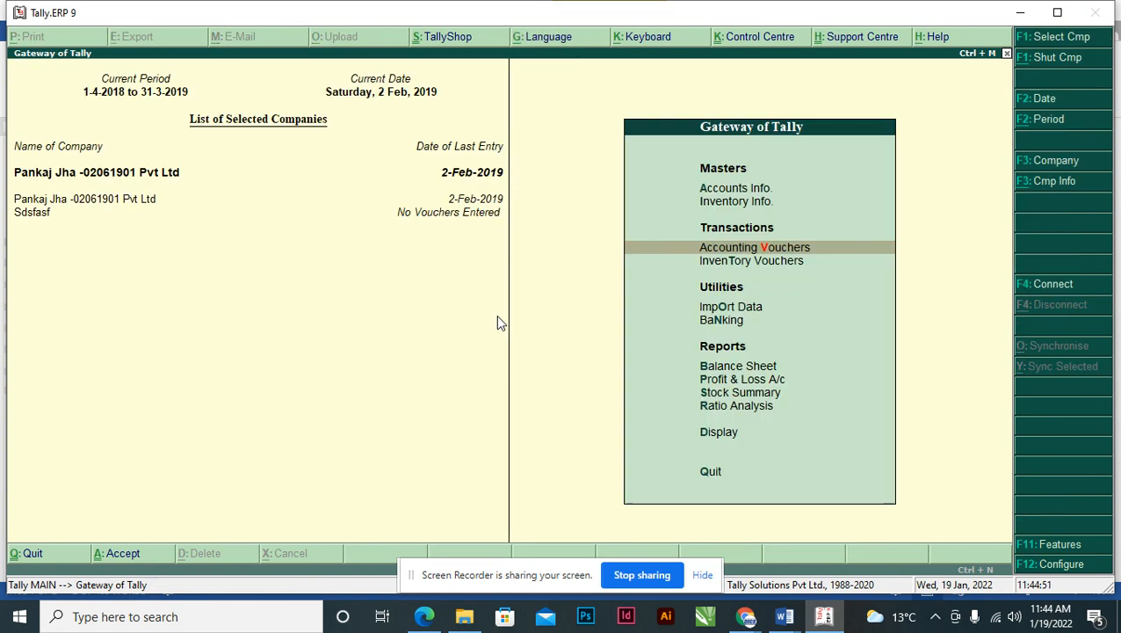
key("Up")
key("Up")
key("Down")
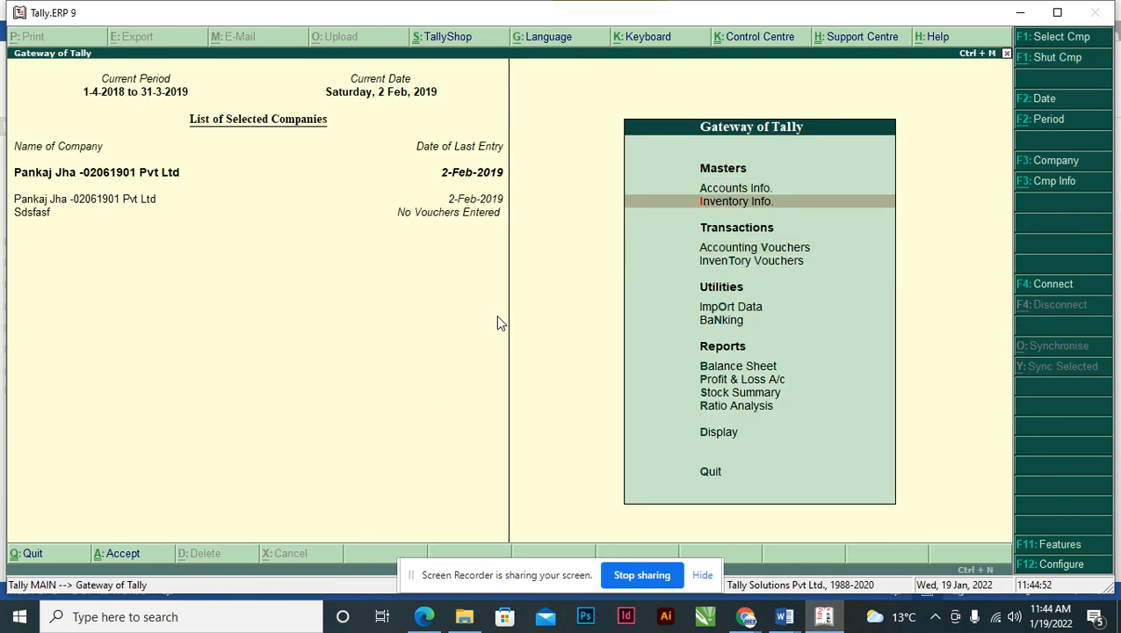
key("Return")
key("Down")
key("Down")
key("Down")
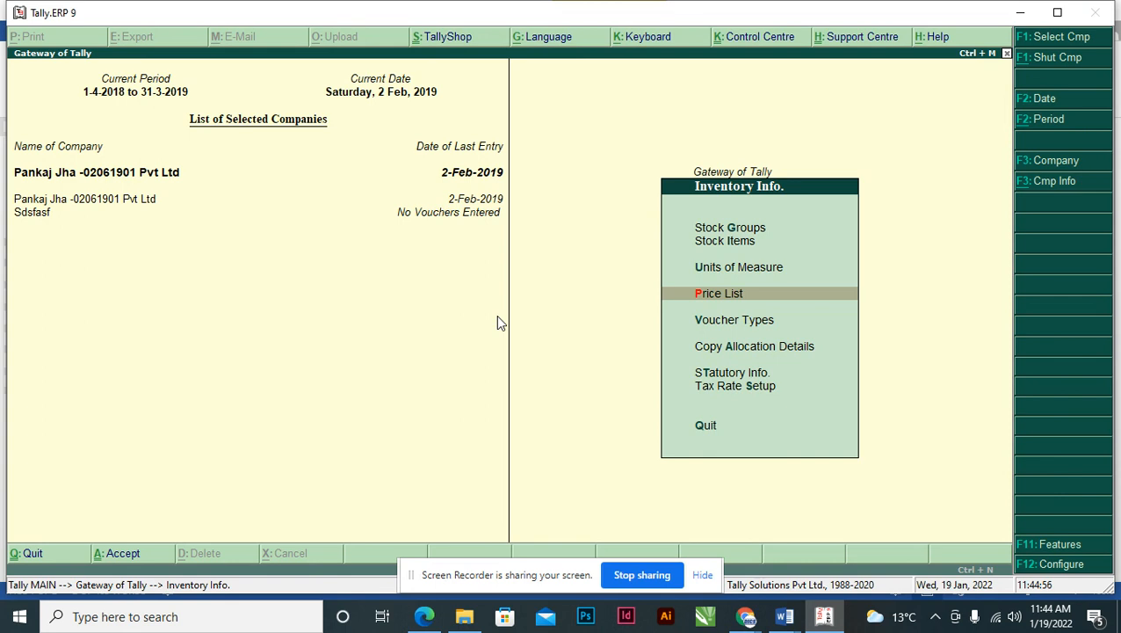
key("F11")
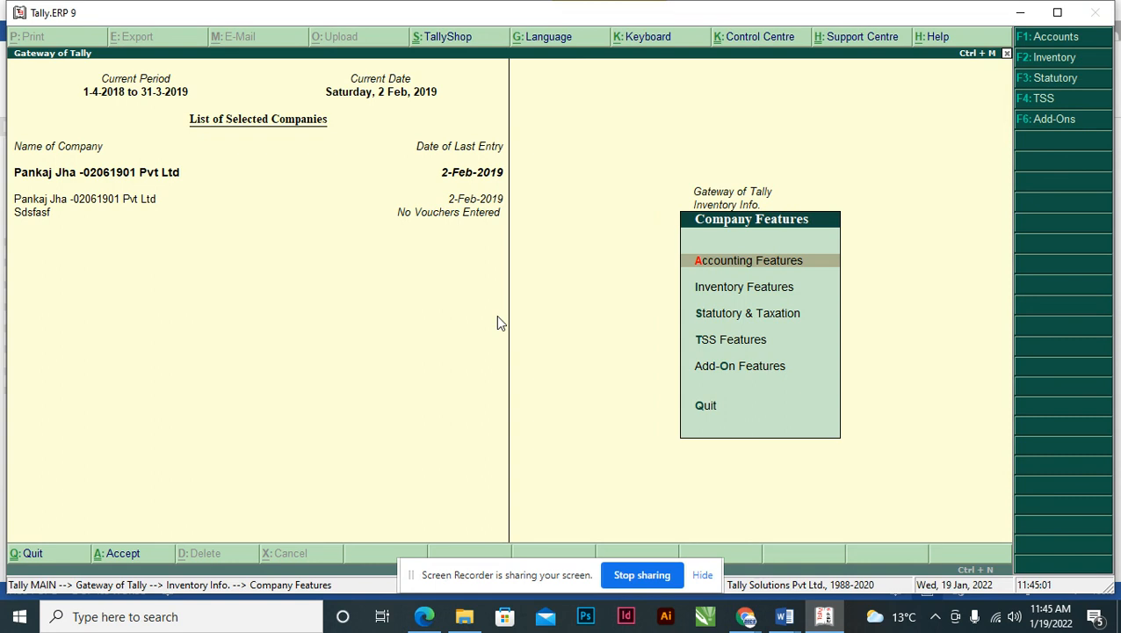
key("Return")
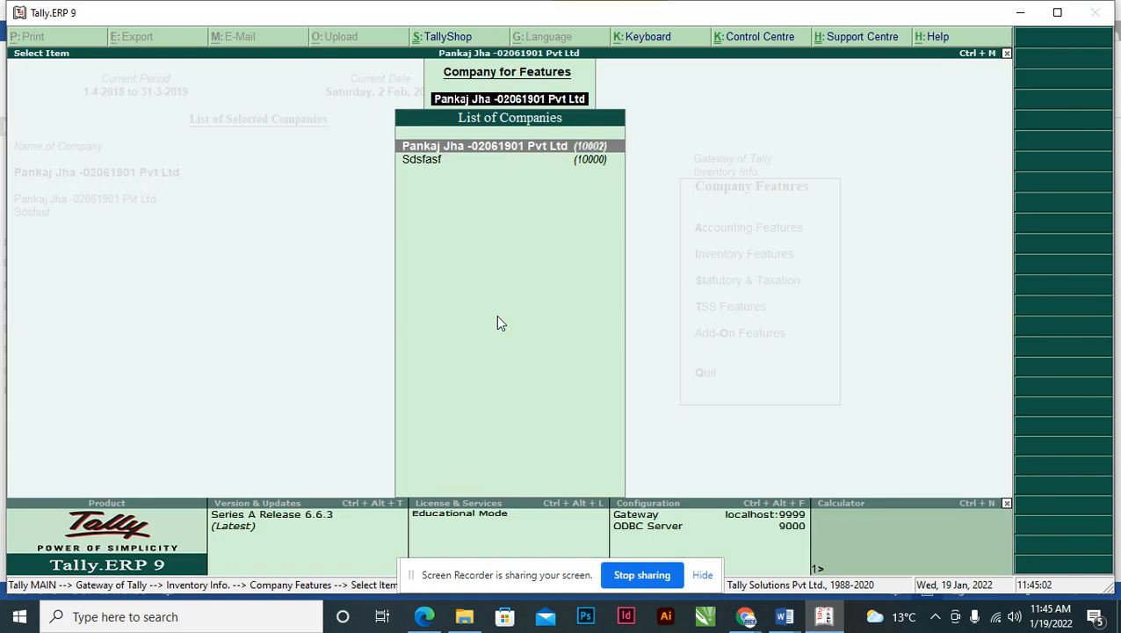
key("Return")
- Set Use multiple price levels to No in Inventory Features and accept the change
key("Down")
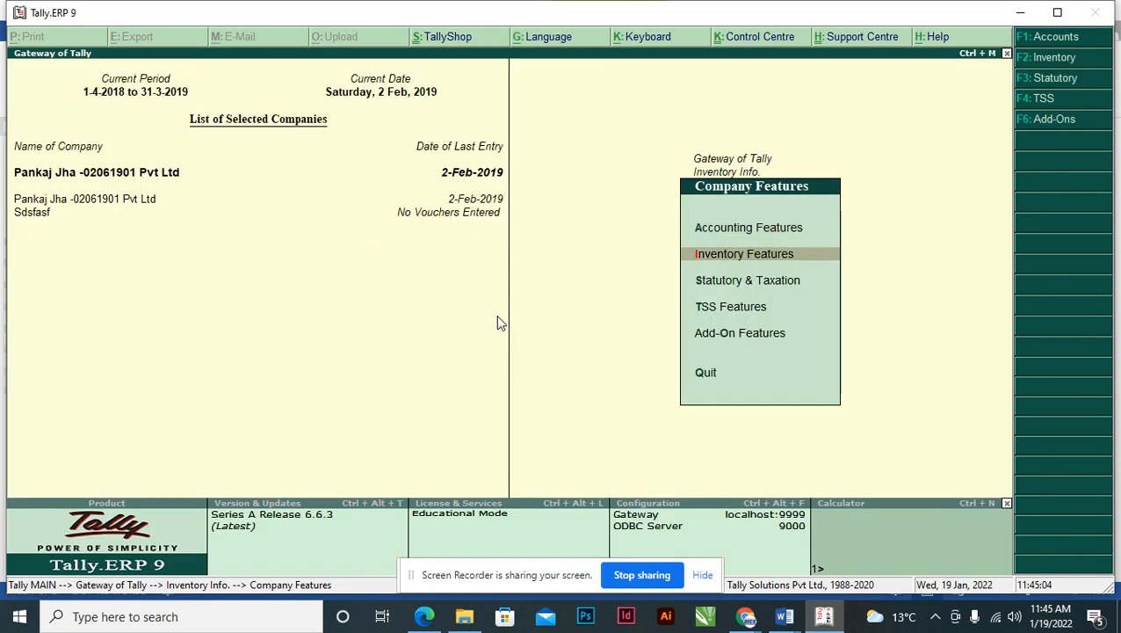
key("Return")
key("Return")
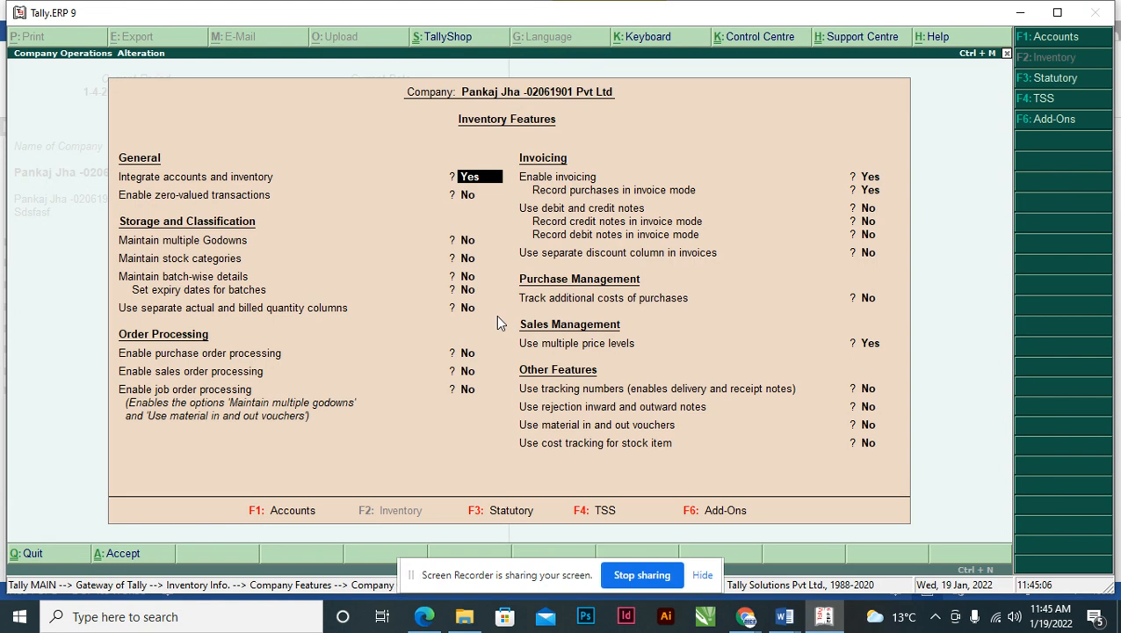
key("Return")
key("Return")
key("Return")
key("Return")
key("Return")
key("Return")
key("Return")
key("Return")
key("Return")
key("Return")
key("Return")
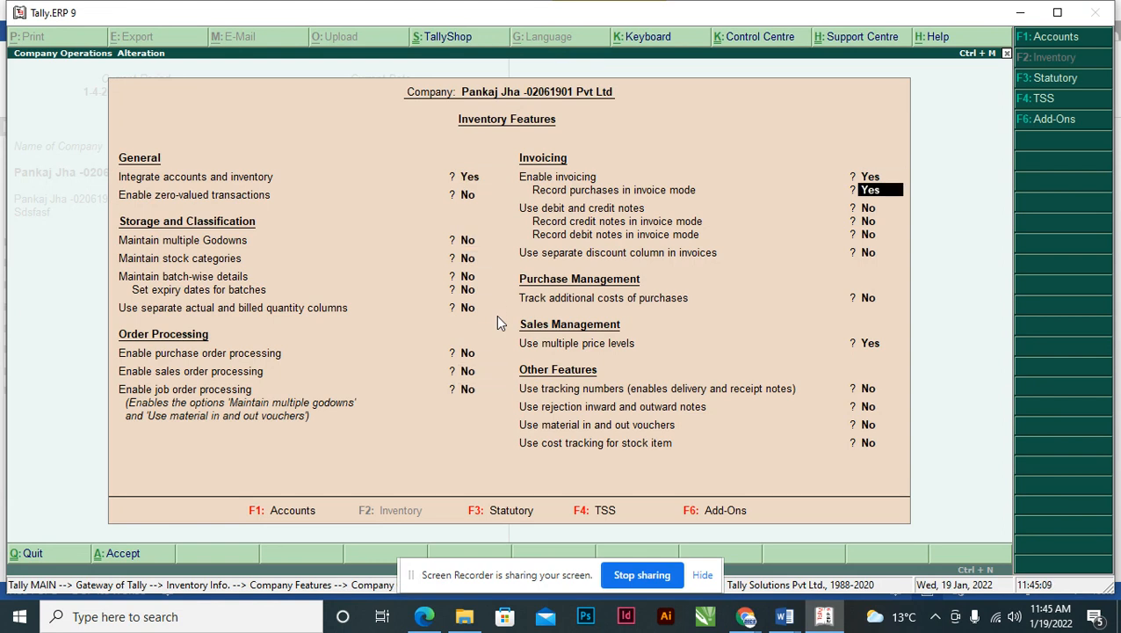
key("Return")
key("Return")
key("Return")
key("Return")
type("n")
key("Return")
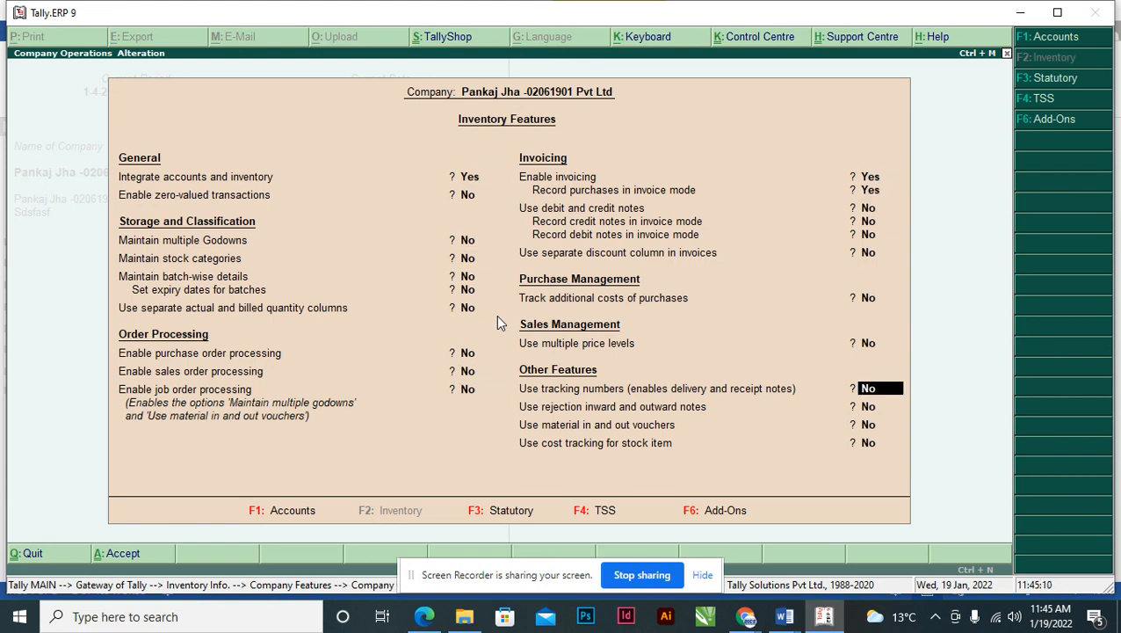
key("ctrl+a")
key("Escape")
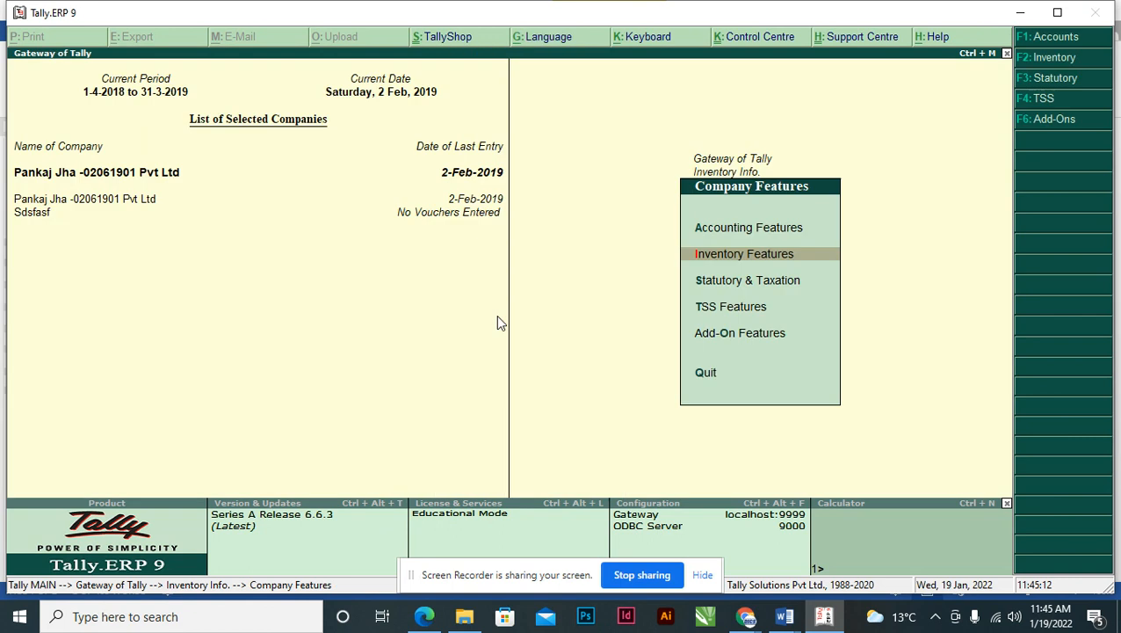
key("Escape")
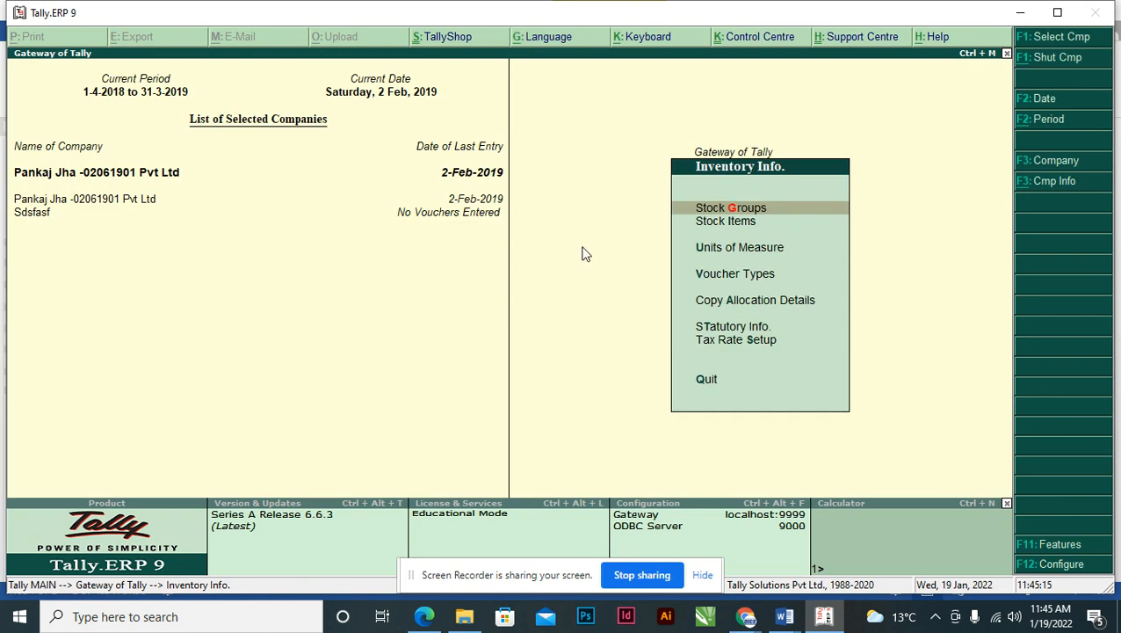
key("Escape")
key("Return")
- Set Use multiple price levels to Yes with price level Pantene Conditioner, then go back to Gateway
key("F11")
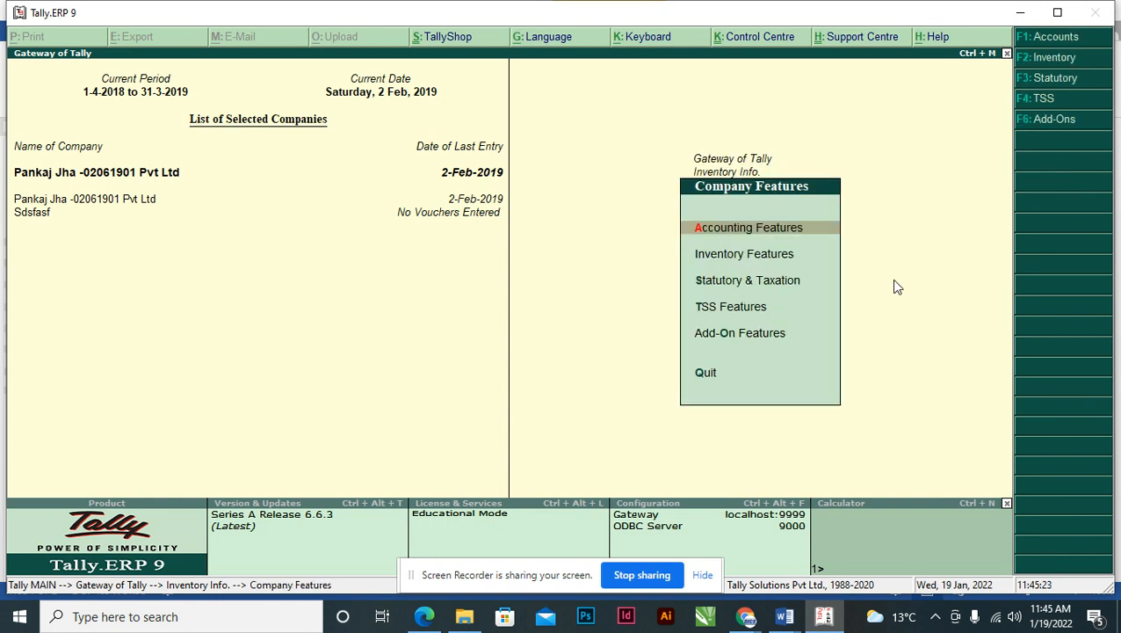
key("Down")
key("Return")
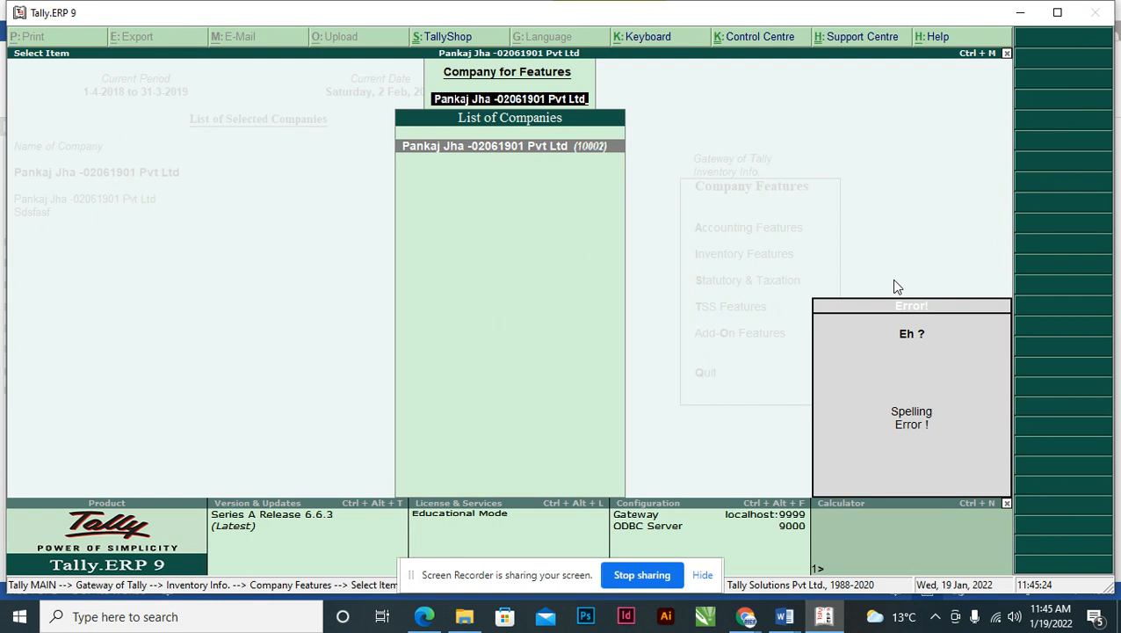
key("Return")
key("Return")
key("Return")
key("Return")
key("Return")
key("Return")
key("Return")
key("Return")
key("Return")
key("Return")
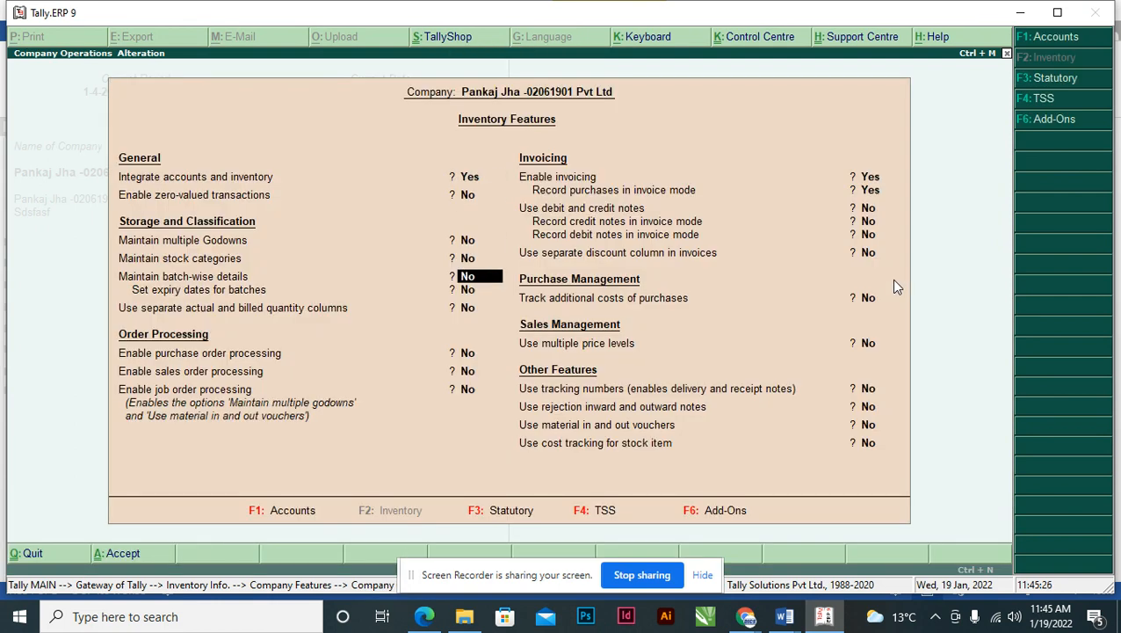
key("Return")
key("Return")
key("Return")
key("Return")
key("Return")
key("Return")
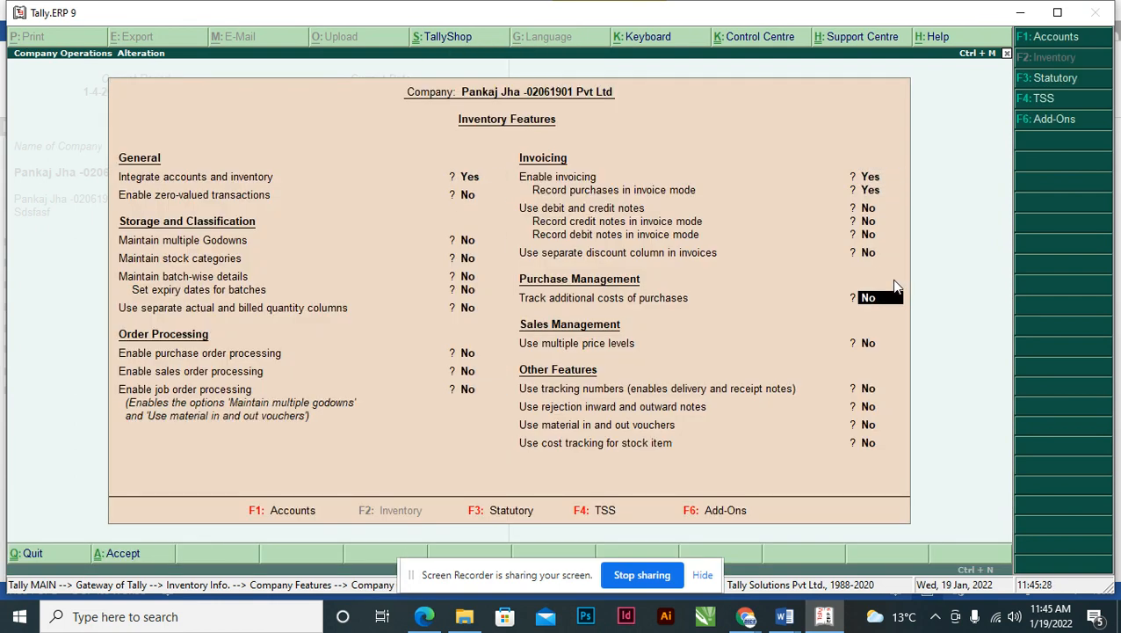
key("y")
key("Return")
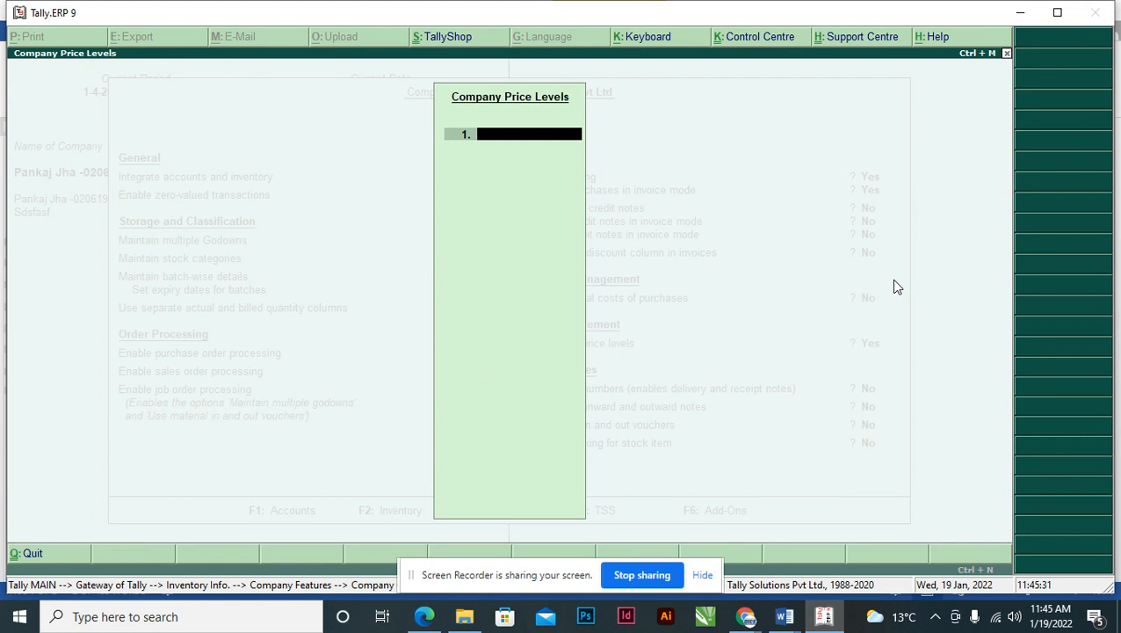
type("Partner Conditions")
key("Return")
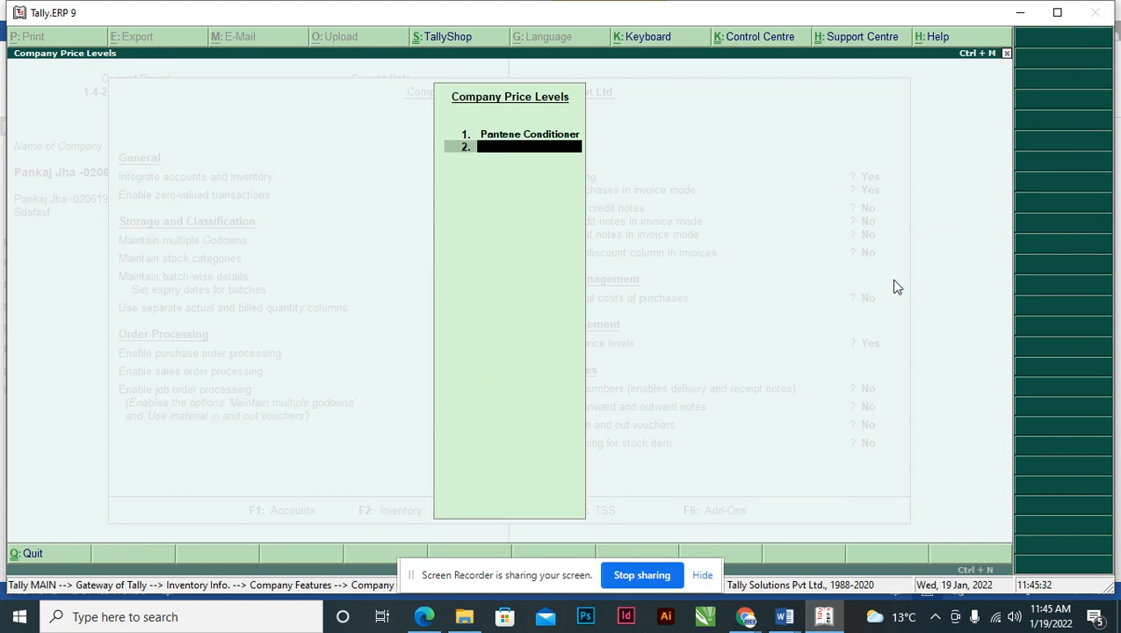
key("Return")
key("Return")
key("Return")
key("Return")
key("Return")
key("Return")
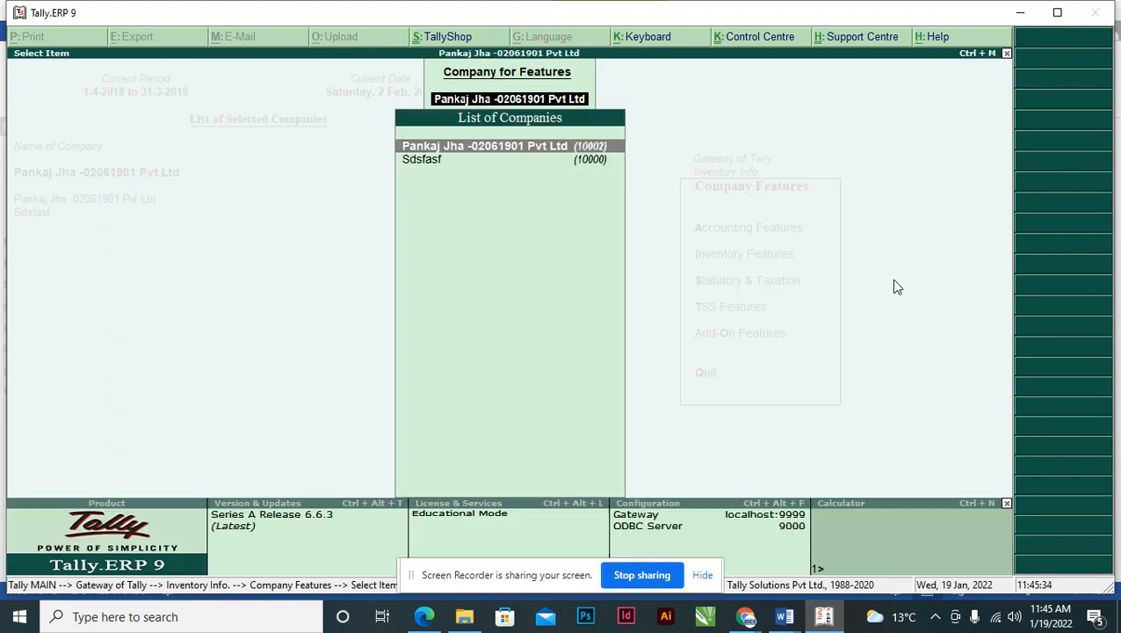
key("Return")
key("Escape")
key("Escape")
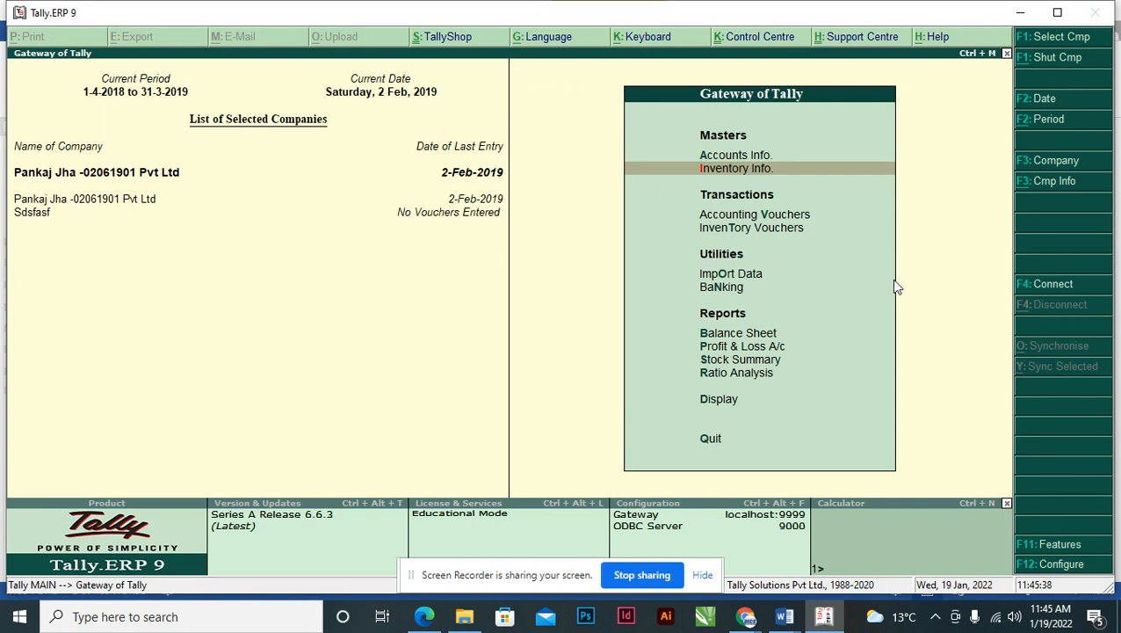
- From Inventory Info, open a Price List for All Items at the Pantene Conditioner level, applicable from 2-Feb-2019
key("Return")
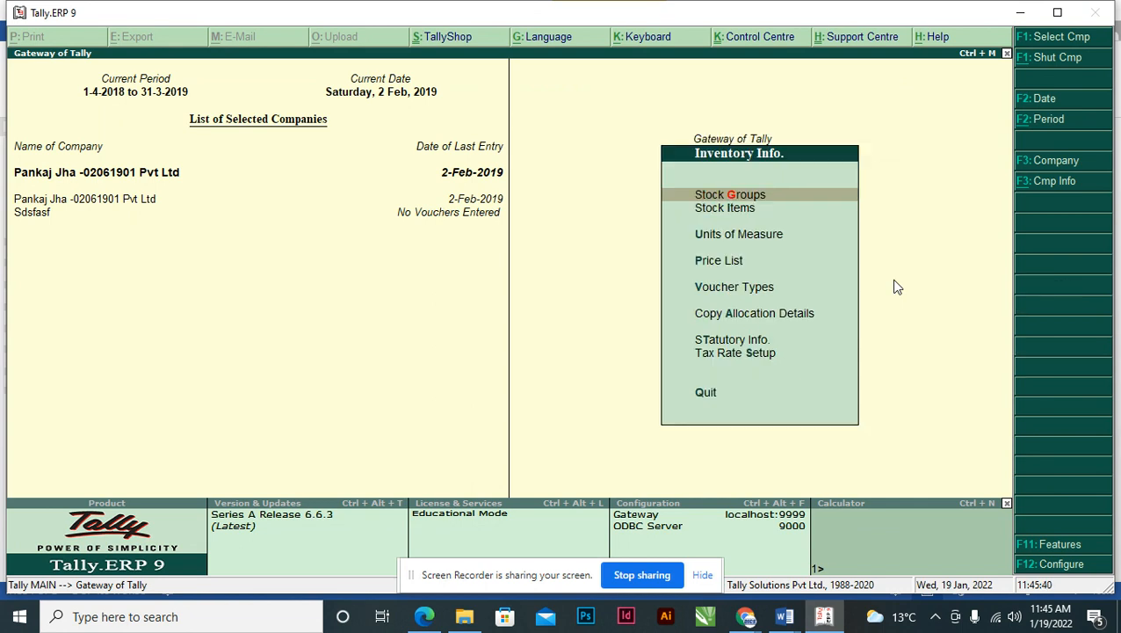
key("Down")
key("Down")
key("Down")
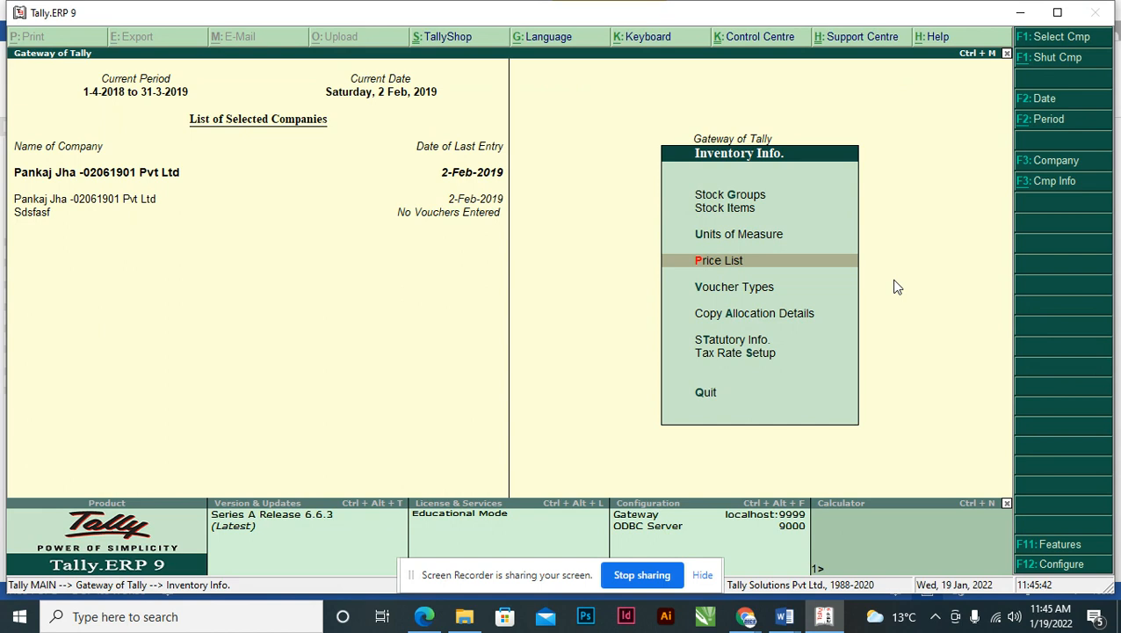
key("Return")
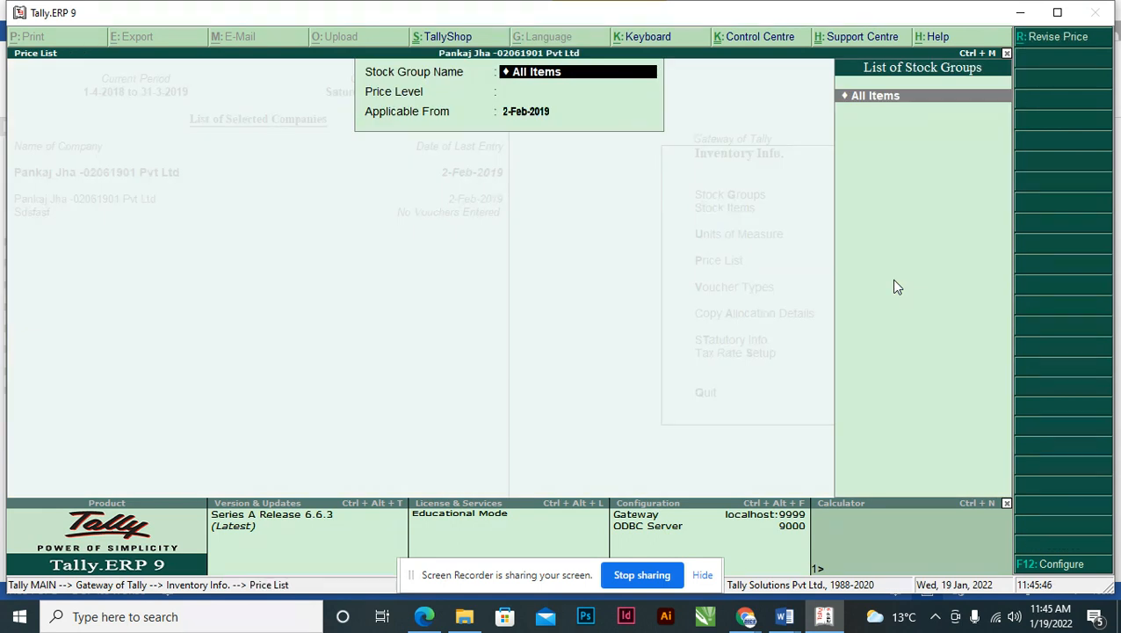
key("Return")
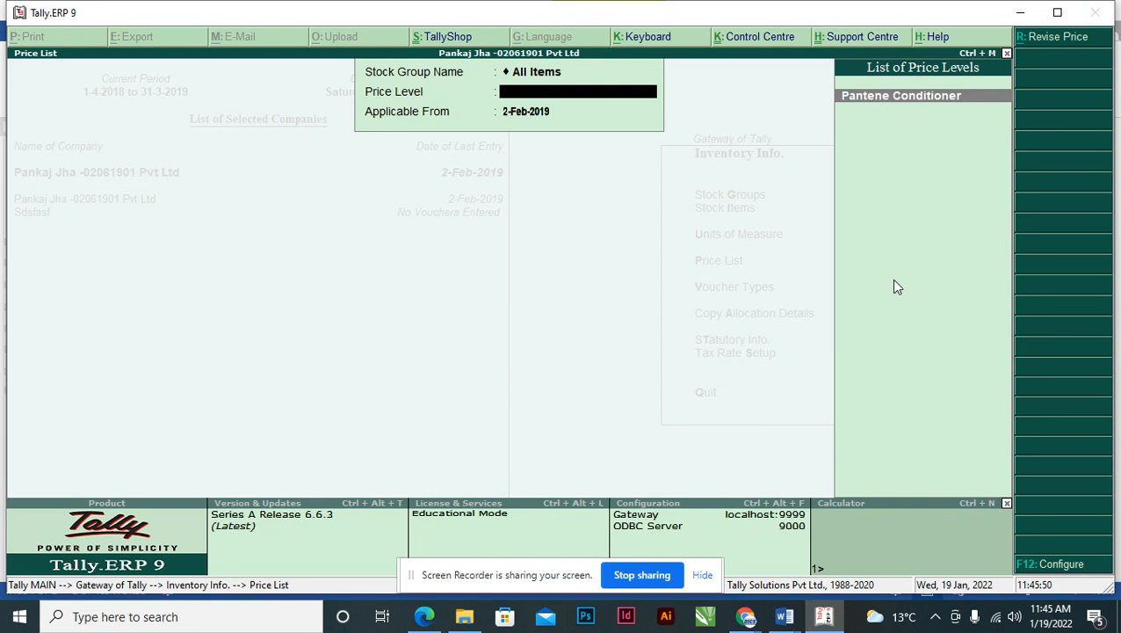
key("Return")
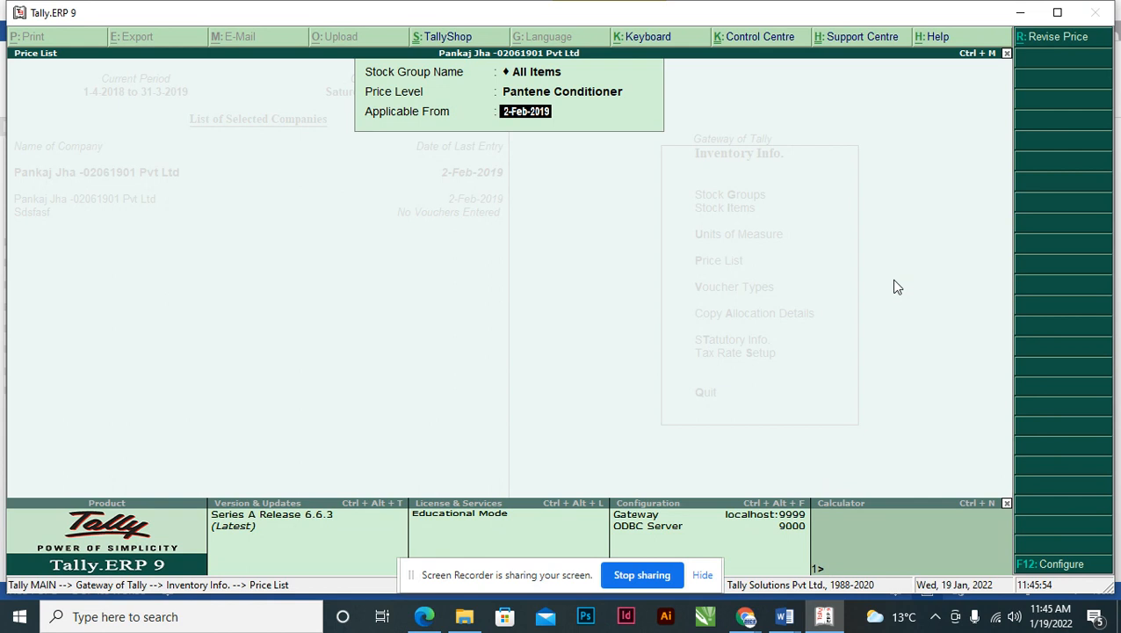
key("alt+Tab")
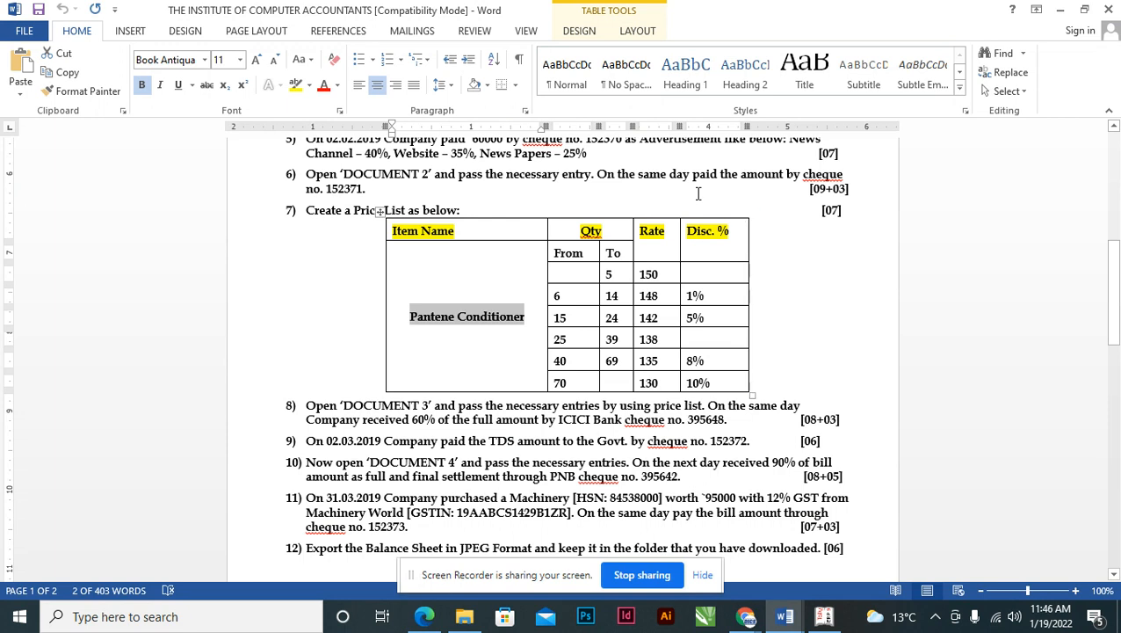
scroll(422, 211, "up", 1)
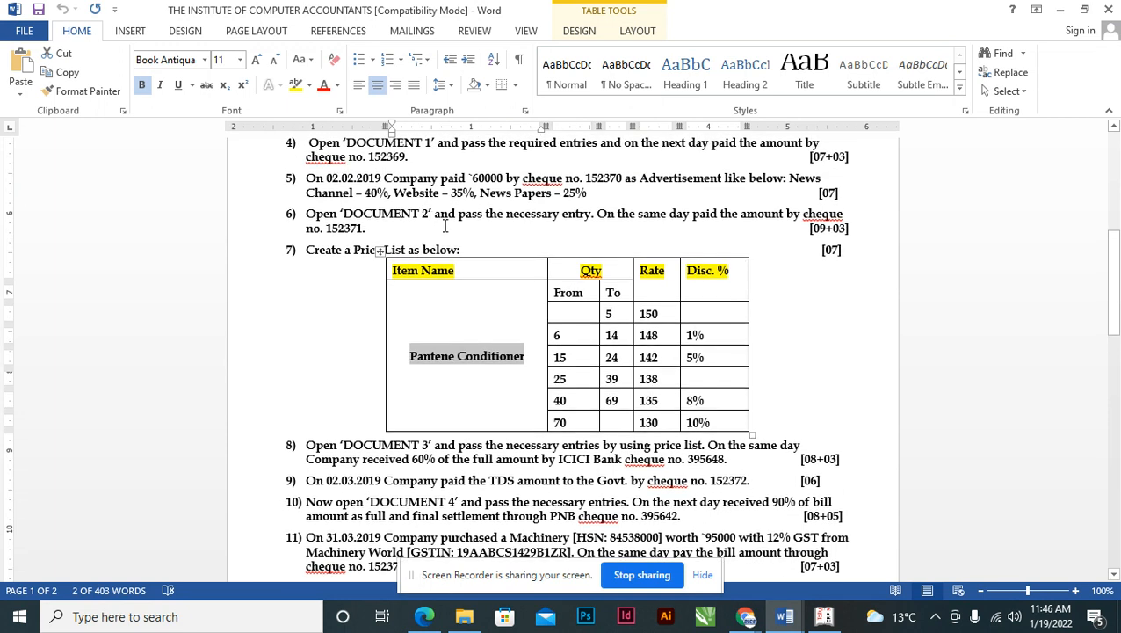
key("alt+Tab")
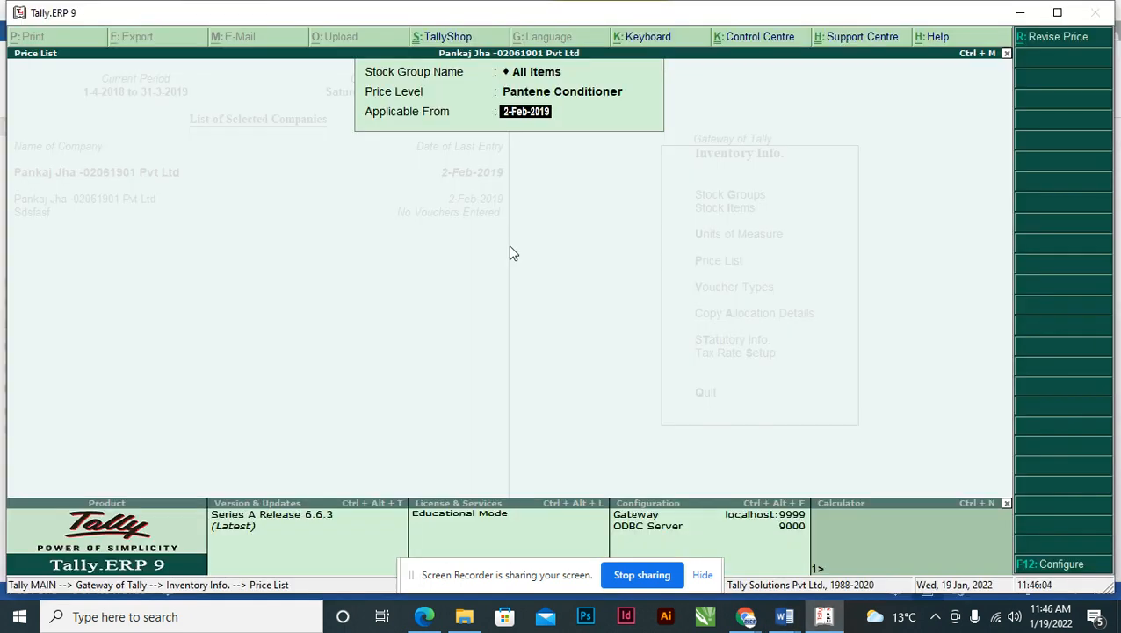
key("Return")
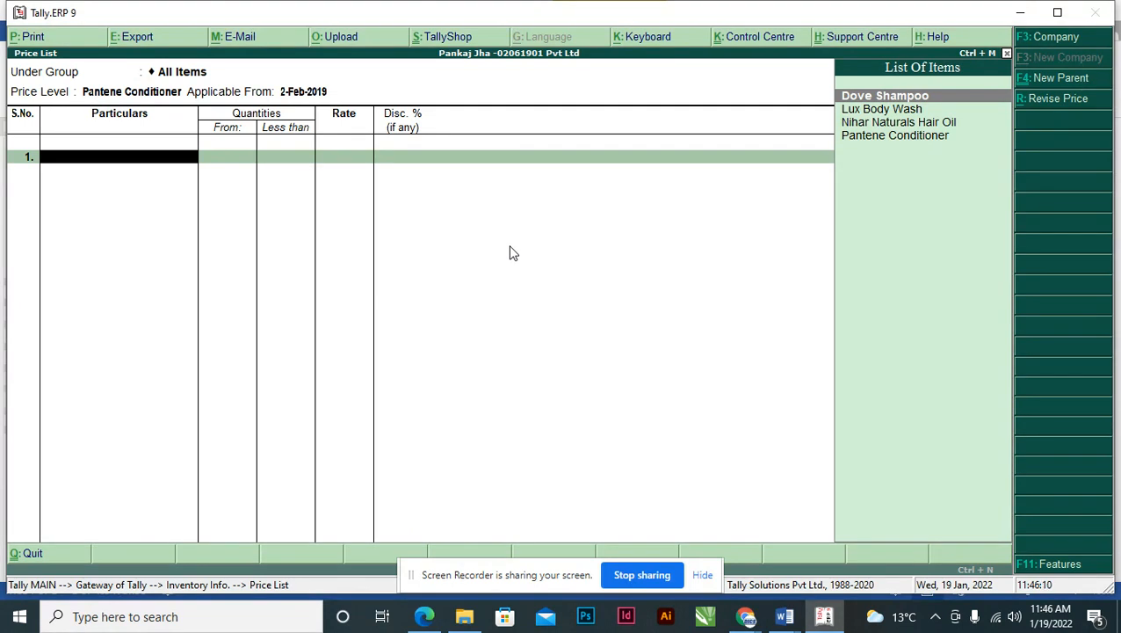
- Add Pantene Conditioner to the price list with a first slab of less than 6 PCS at 150
key("Down")
key("Down")
key("Down")
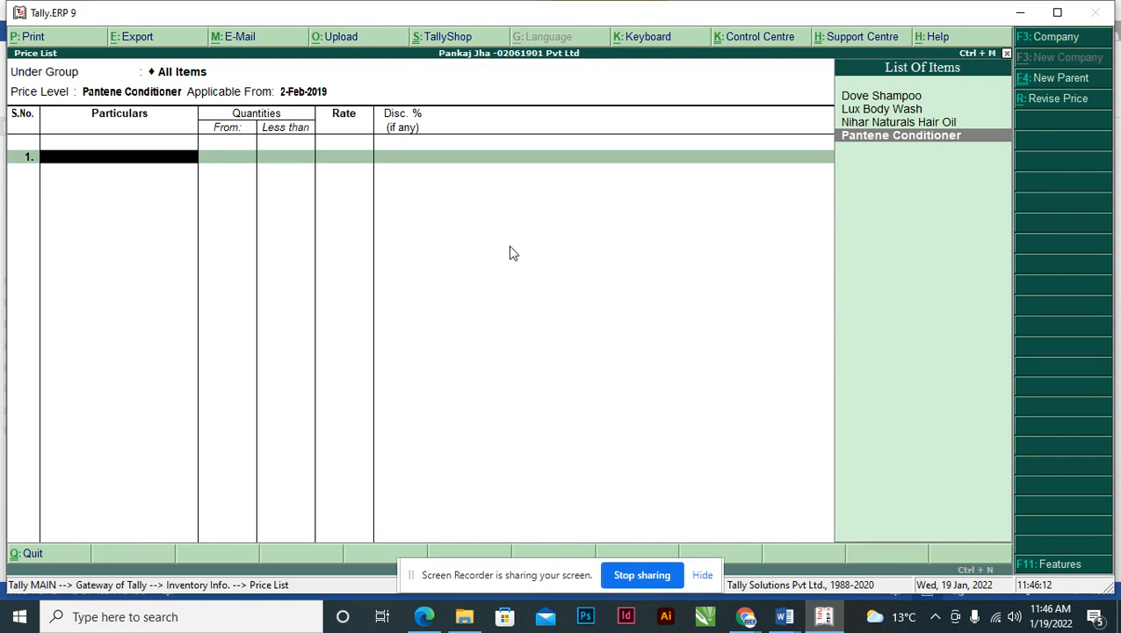
key("Return")
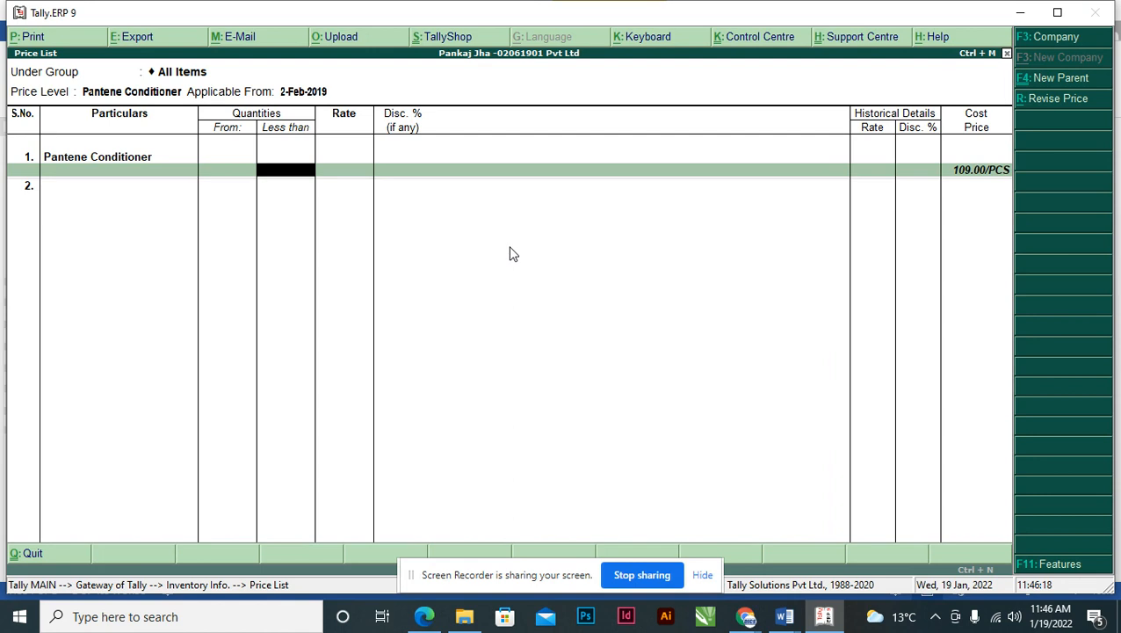
key("alt+Tab")
left_click(578, 313)
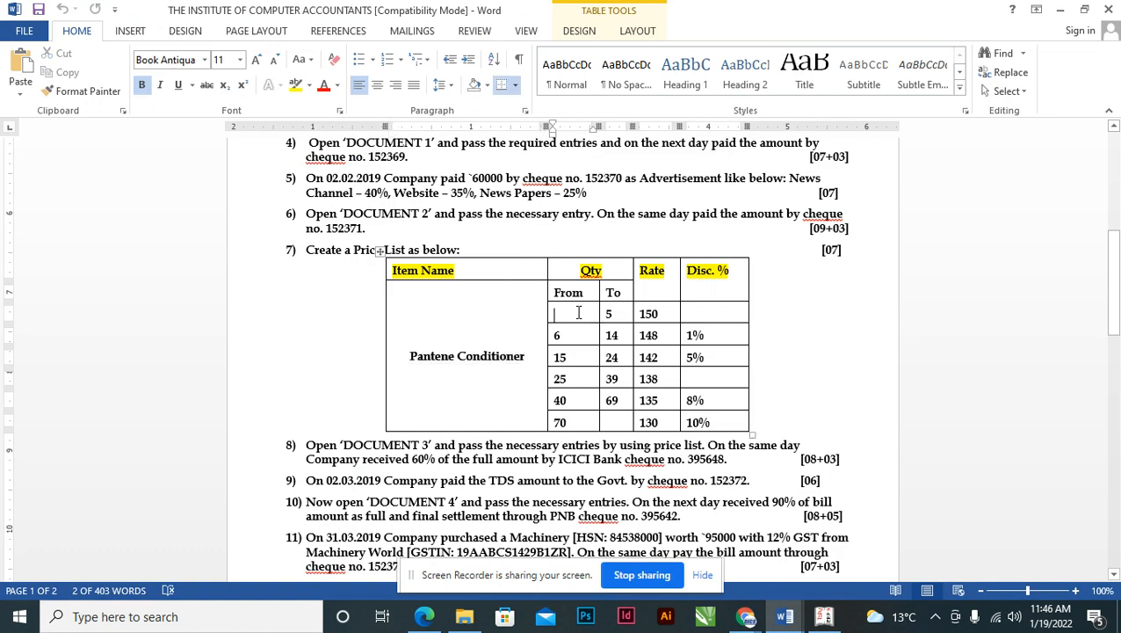
left_click(617, 314)
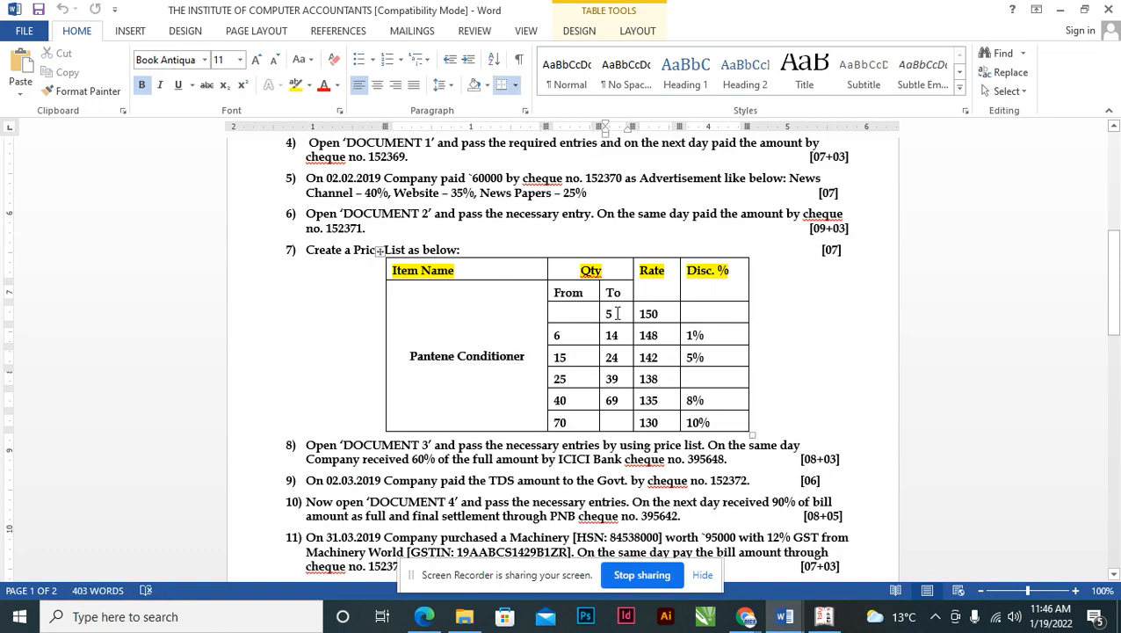
key("alt+Tab")
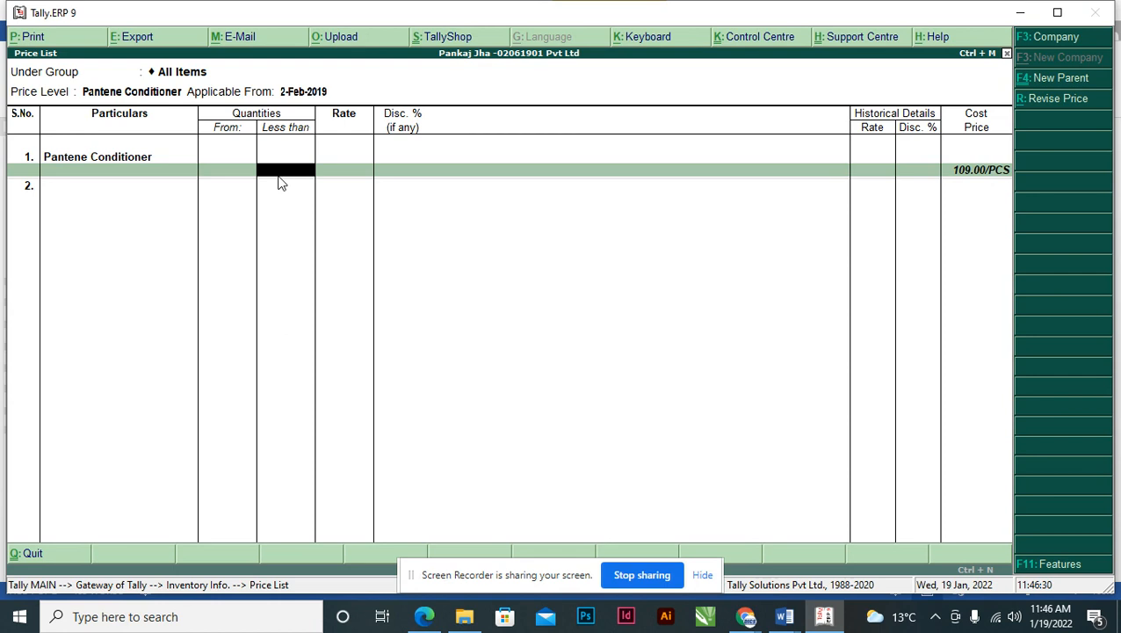
key("alt+Tab")
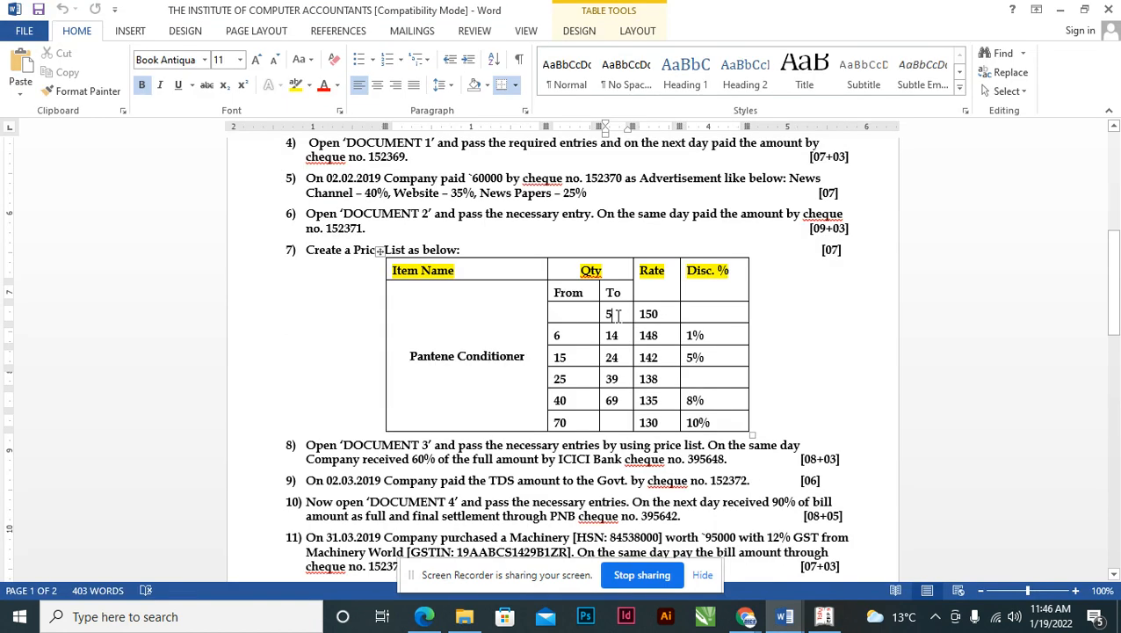
left_click(565, 336)
key("alt+Tab")
type("6")
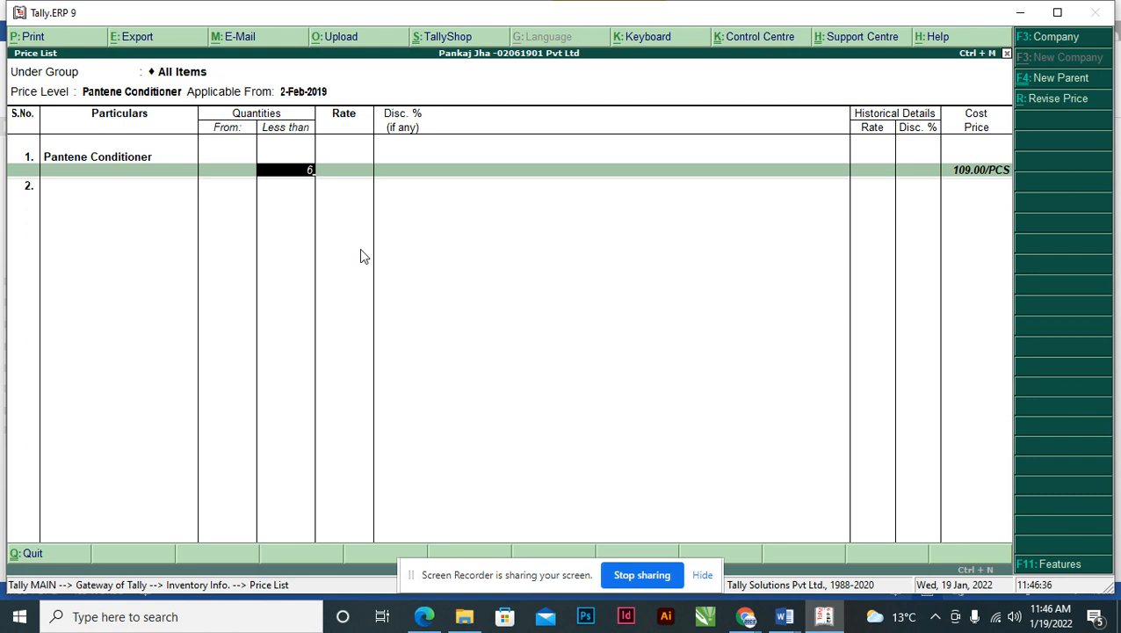
key("Return")
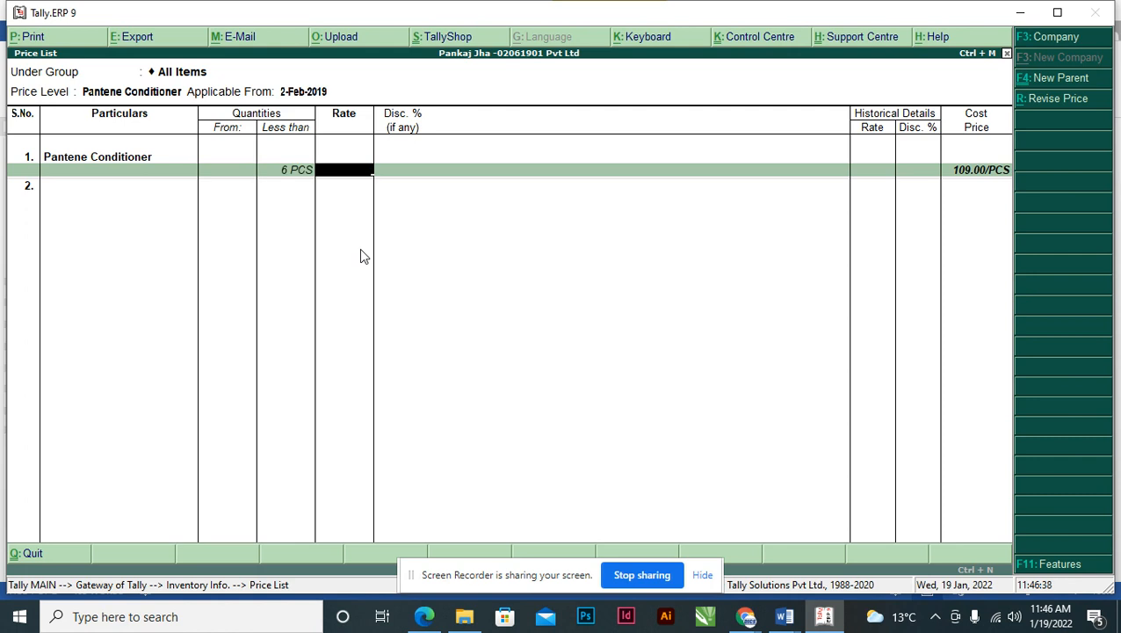
key("alt+Tab")
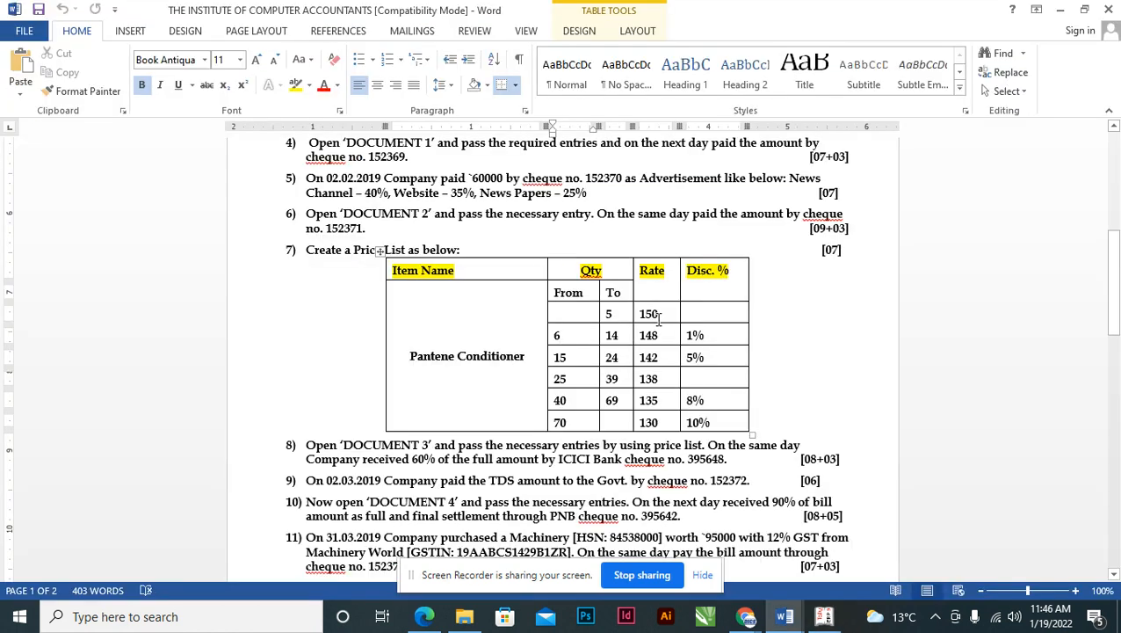
key("alt+Tab")
type("150")
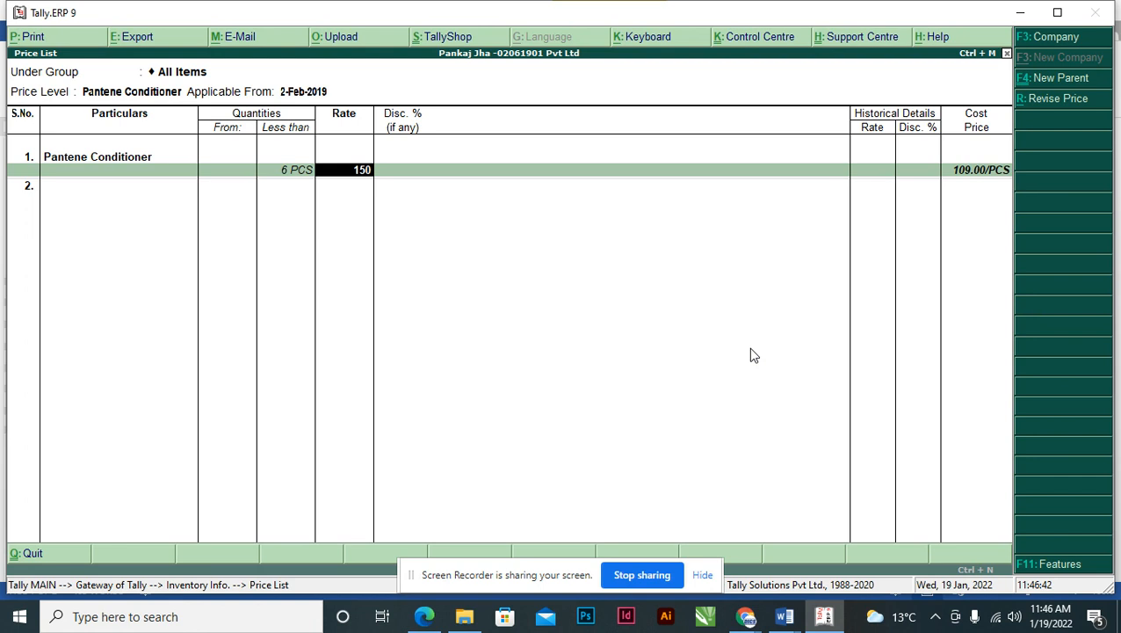
key("Return")
key("Return")
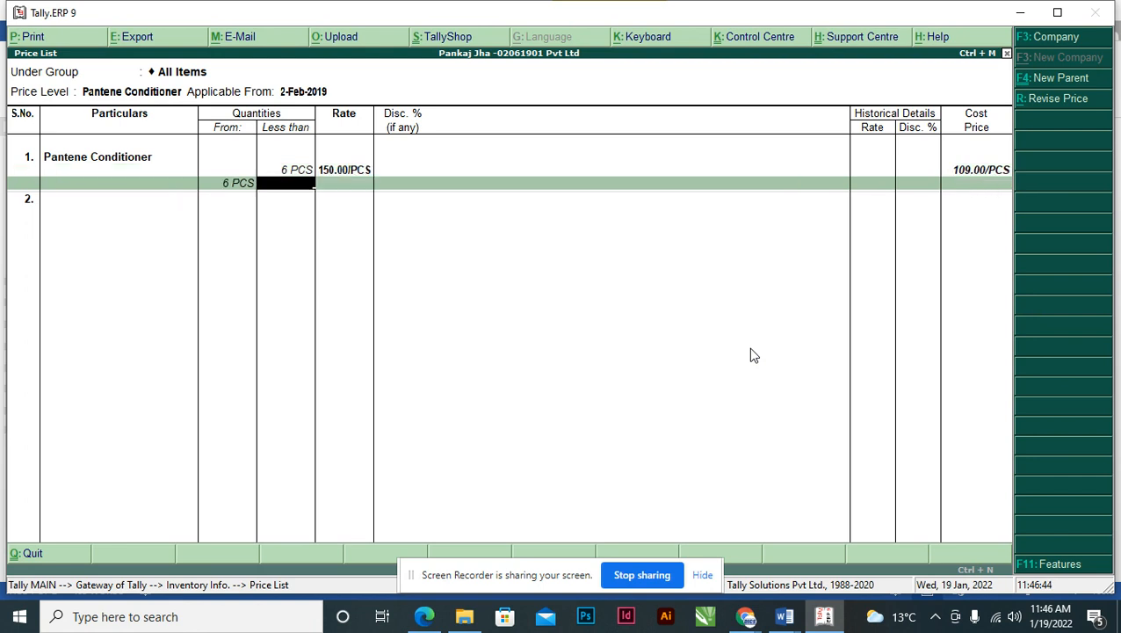
- Add the second slab: less than 15 PCS at a rate of 148
key("alt+Tab")
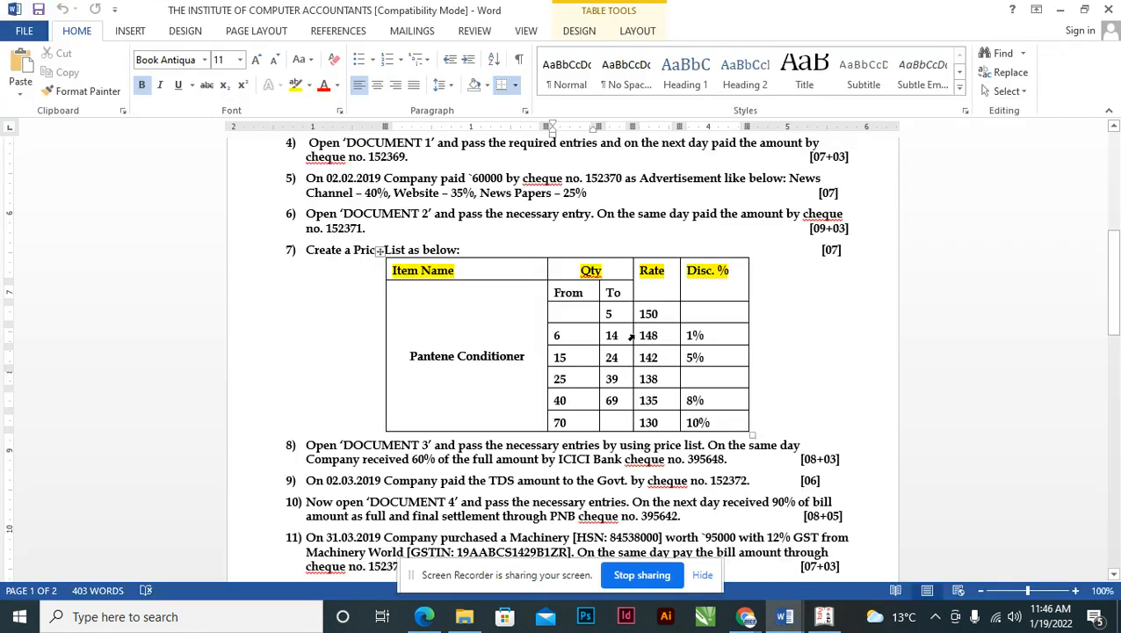
key("alt+Tab")
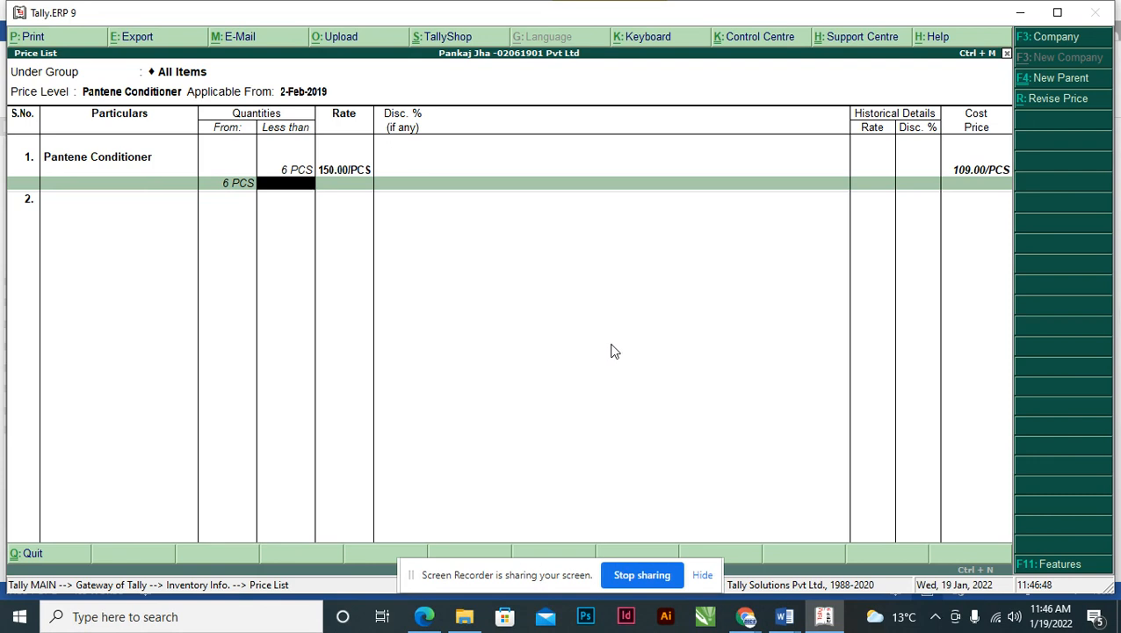
type("15")
key("Return")
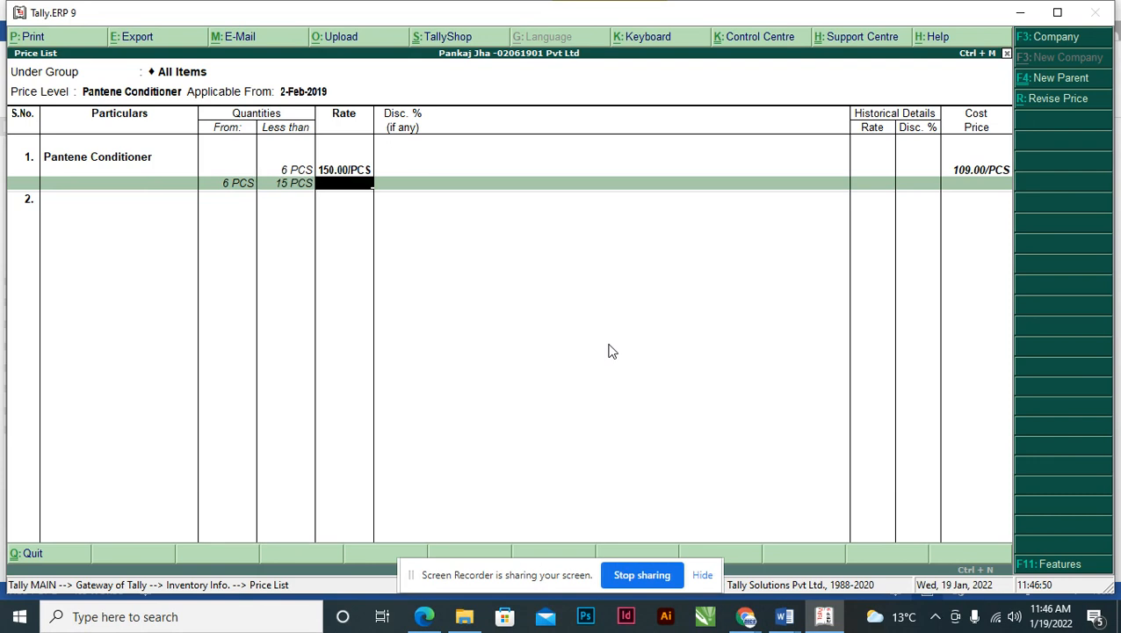
key("alt+Tab")
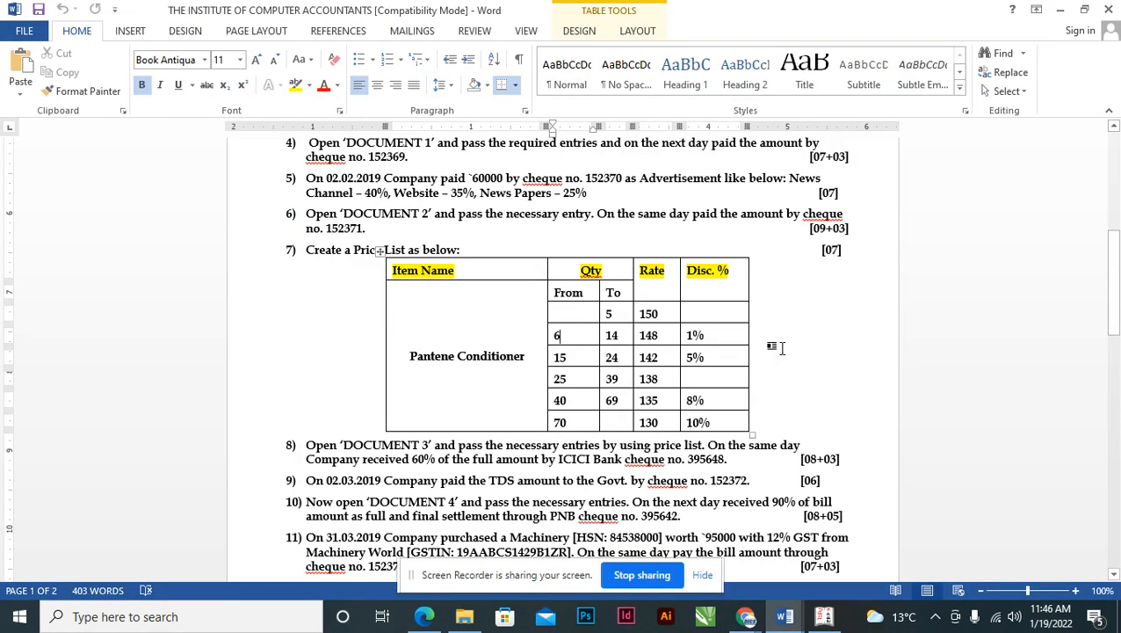
key("alt+Tab")
type("148")
key("Return")
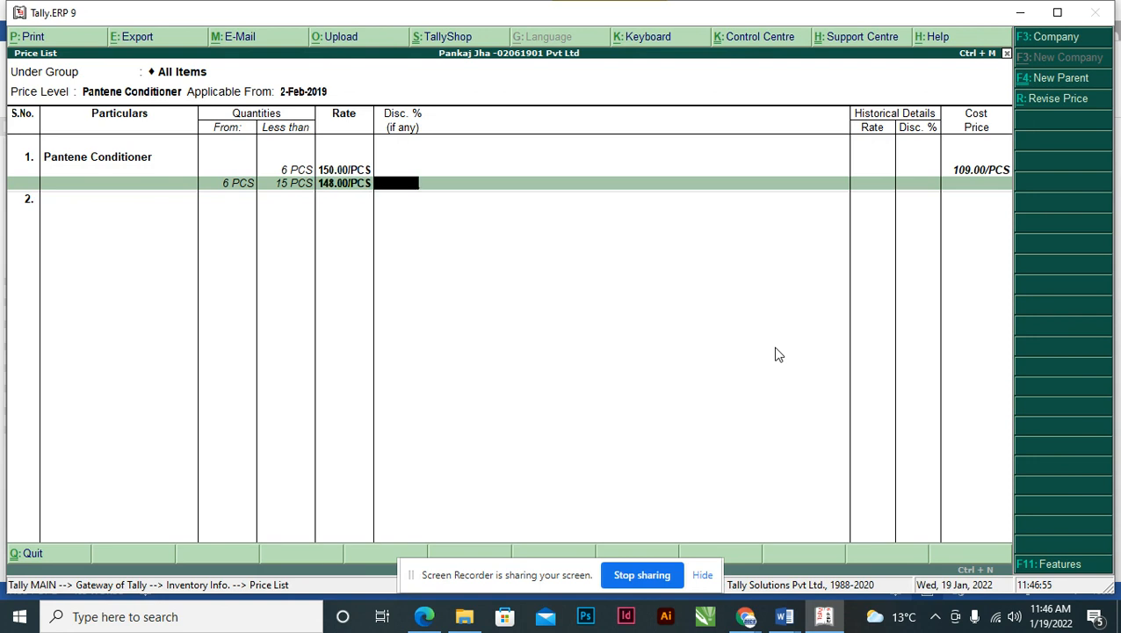
key("alt+Tab")
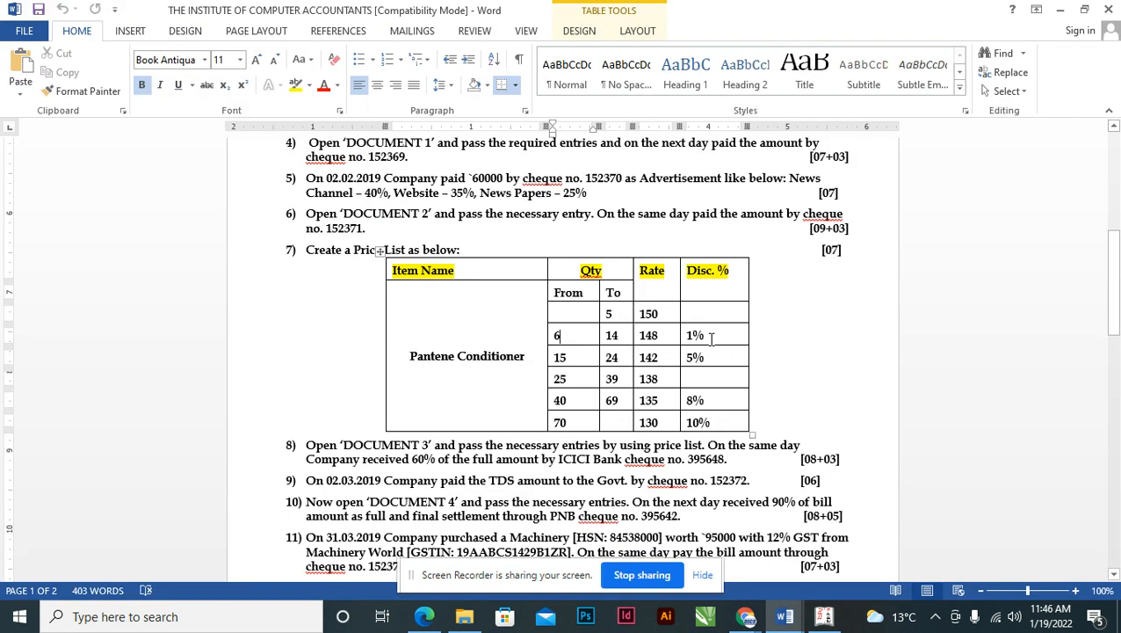
key("alt+Tab")
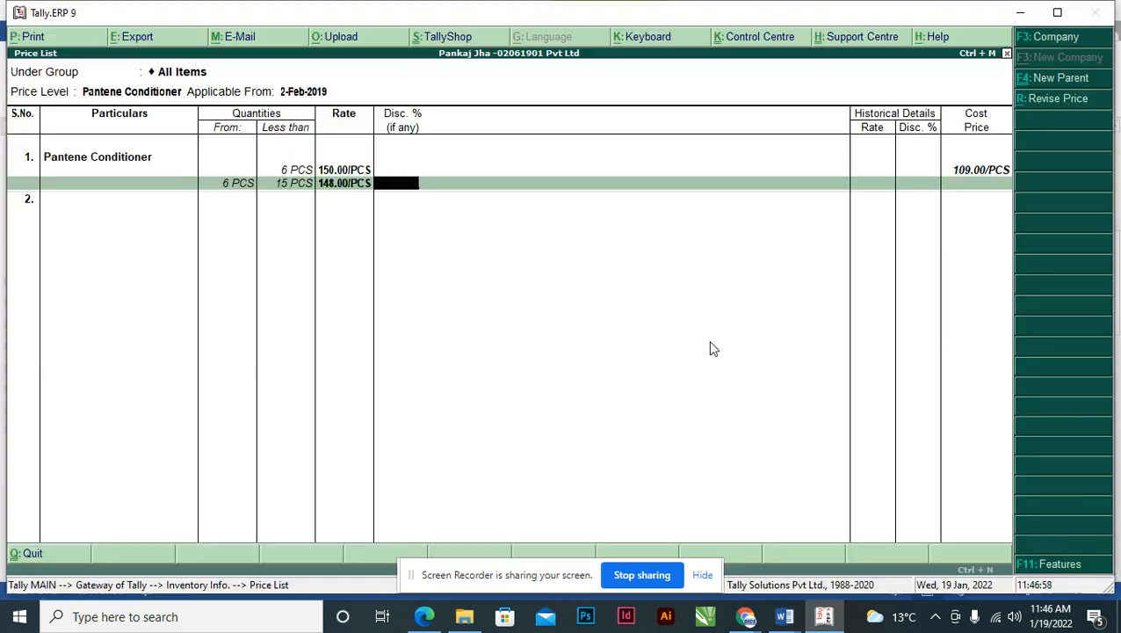
- Give the second slab a 1% discount and add a third slab: less than 25 PCS at 142, 5% discount
type("1")
key("Return")
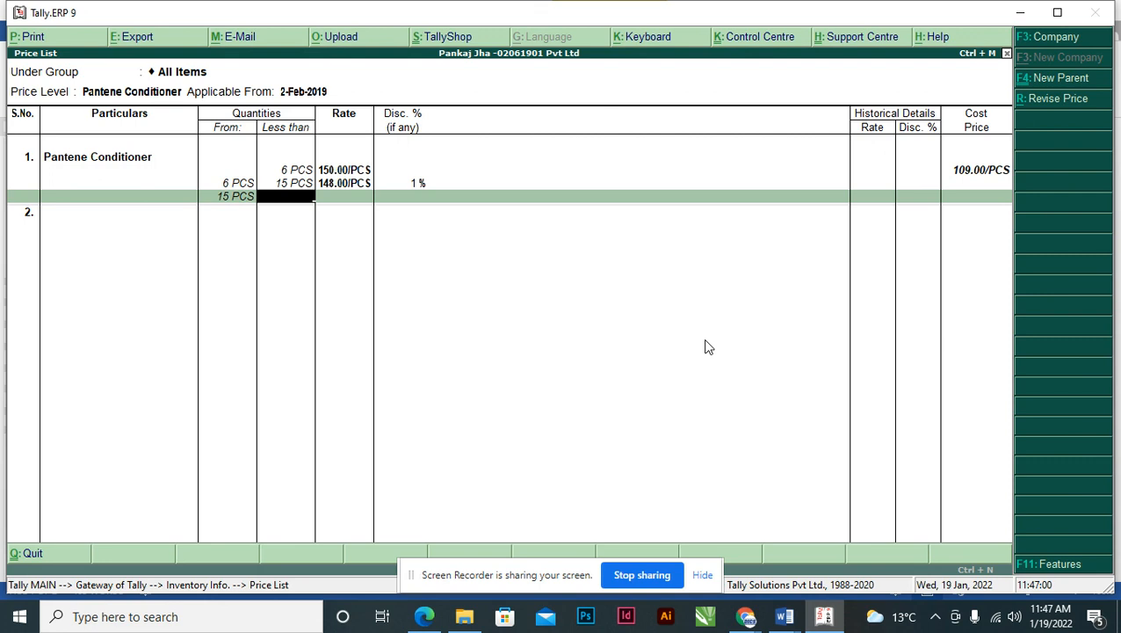
key("alt+Tab")
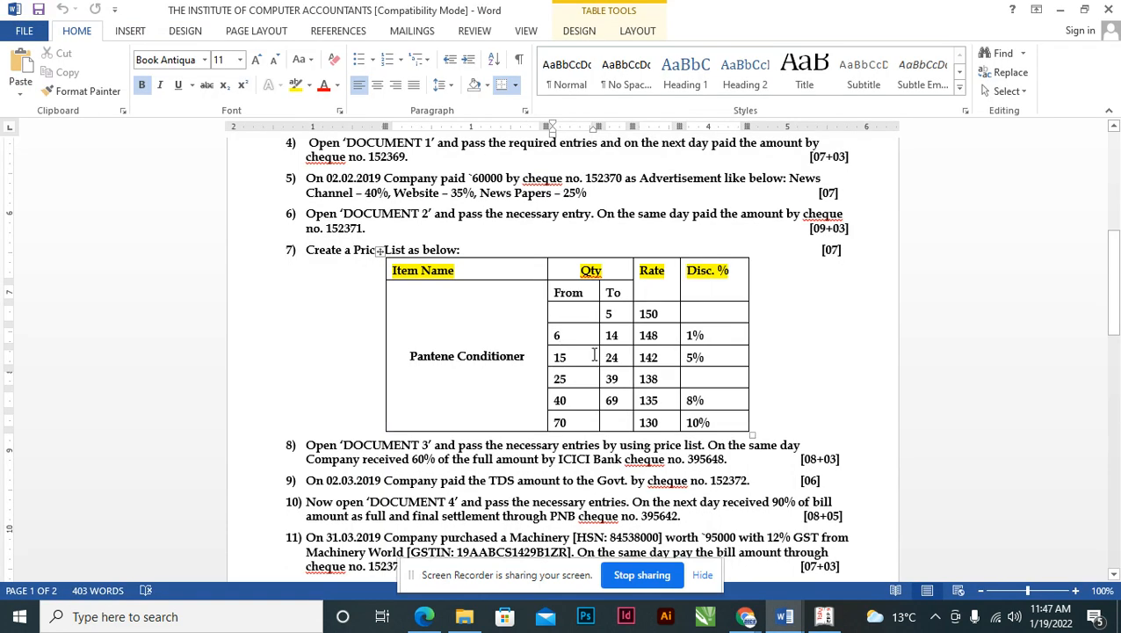
key("alt+Tab")
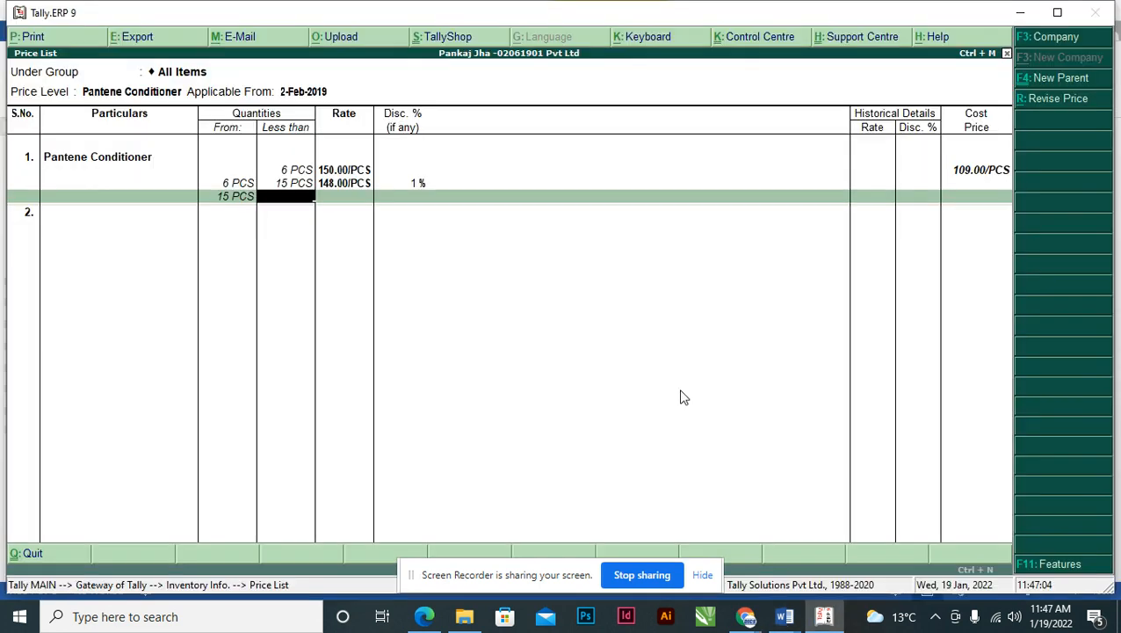
type("25")
key("Return")
key("alt+Tab")
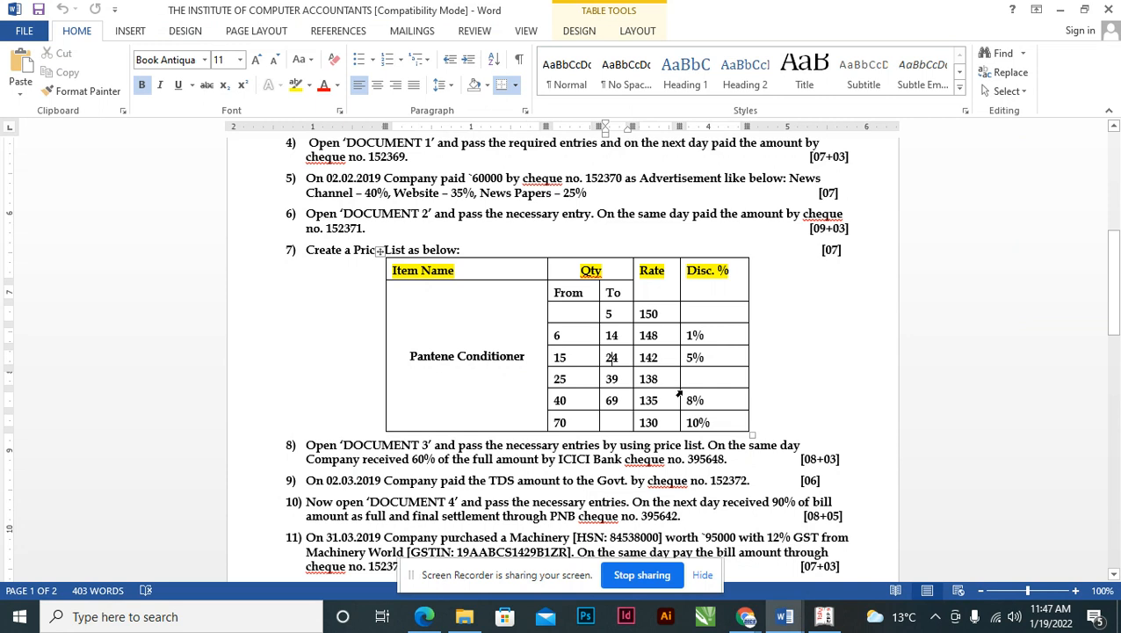
key("alt+Tab")
type("142")
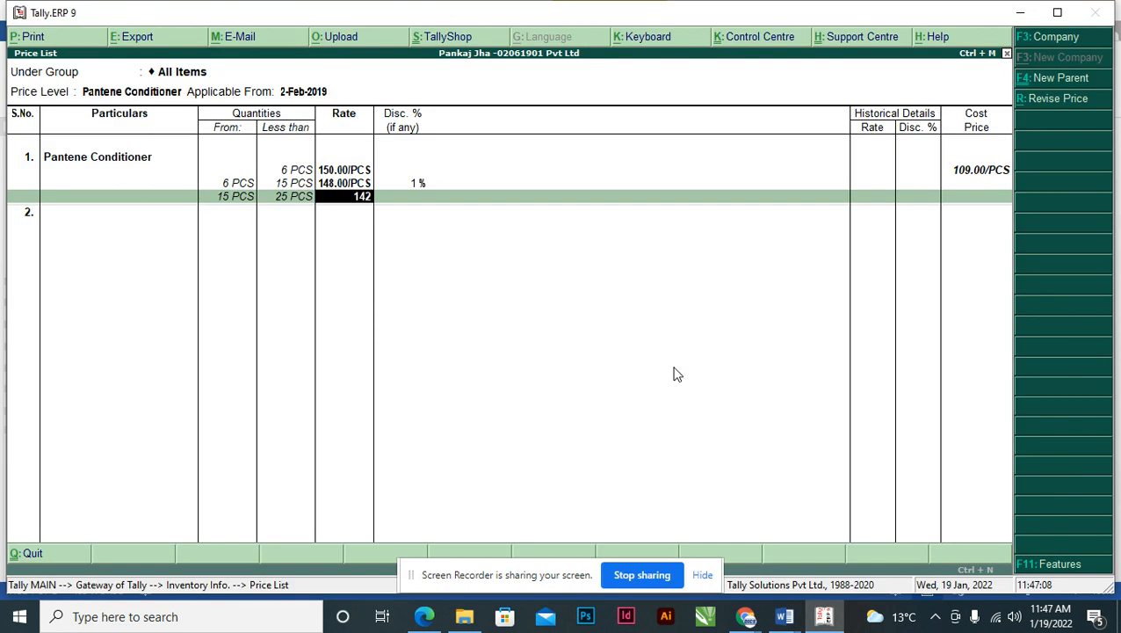
key("Return")
key("alt+Tab")
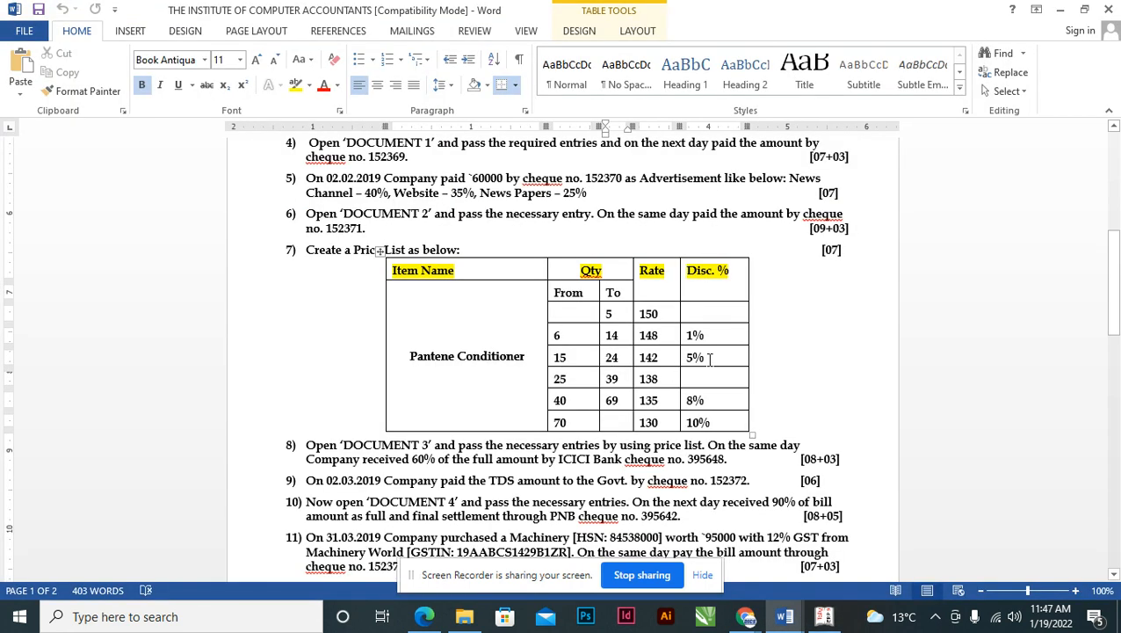
key("alt+Tab")
type("5")
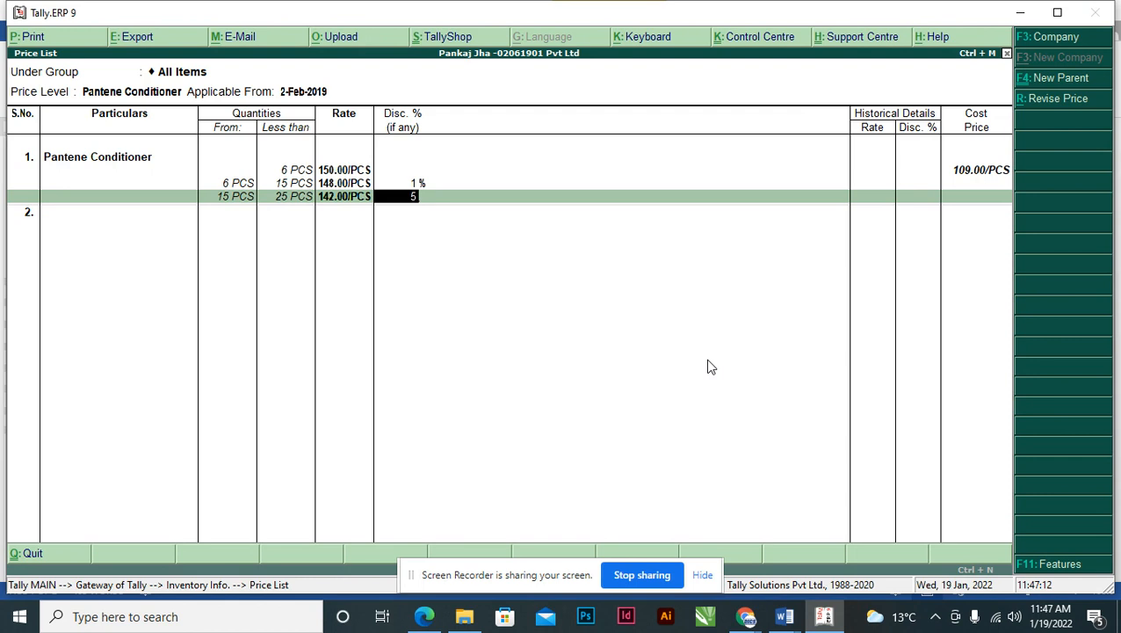
key("Return")
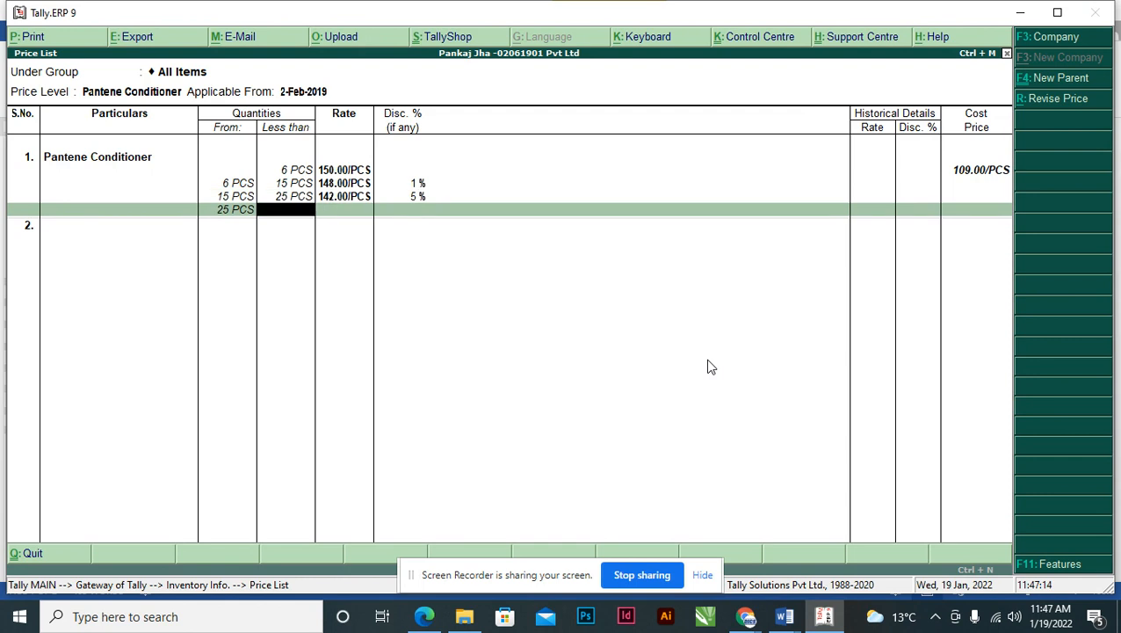
- Add the fourth slab: less than 40 PCS at 138 with no discount
key("alt+Tab")
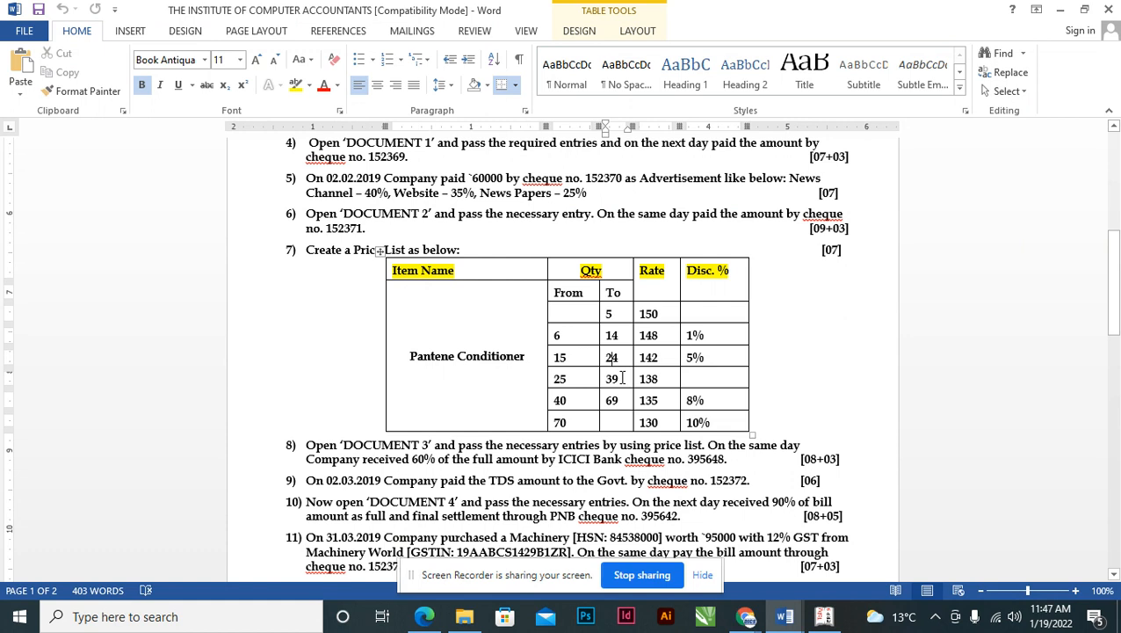
key("alt+Tab")
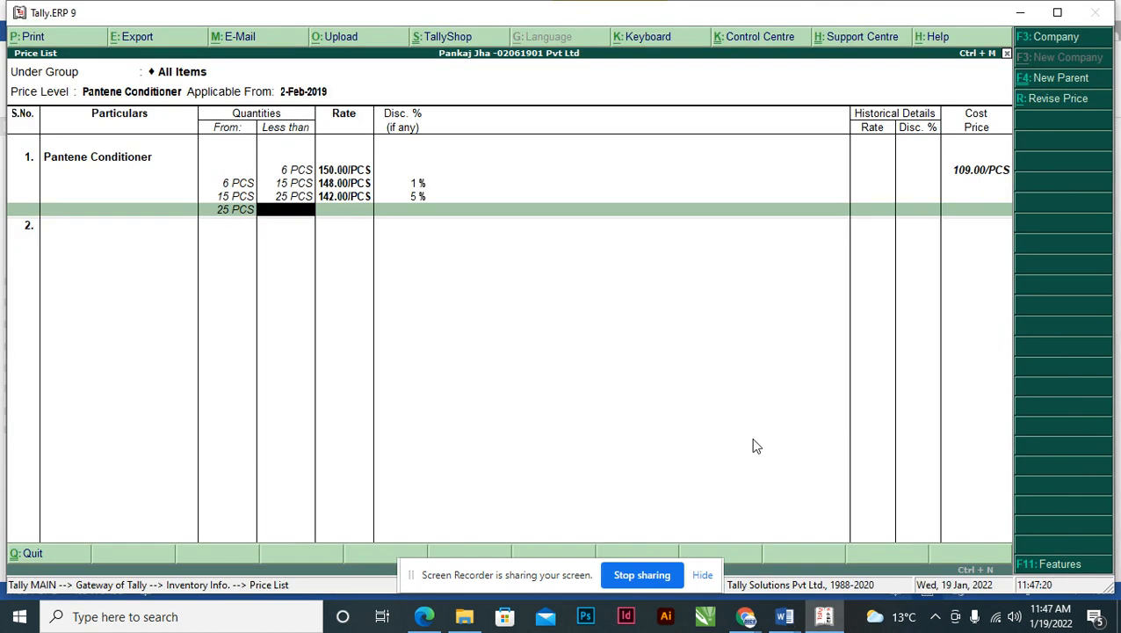
type("40")
key("Return")
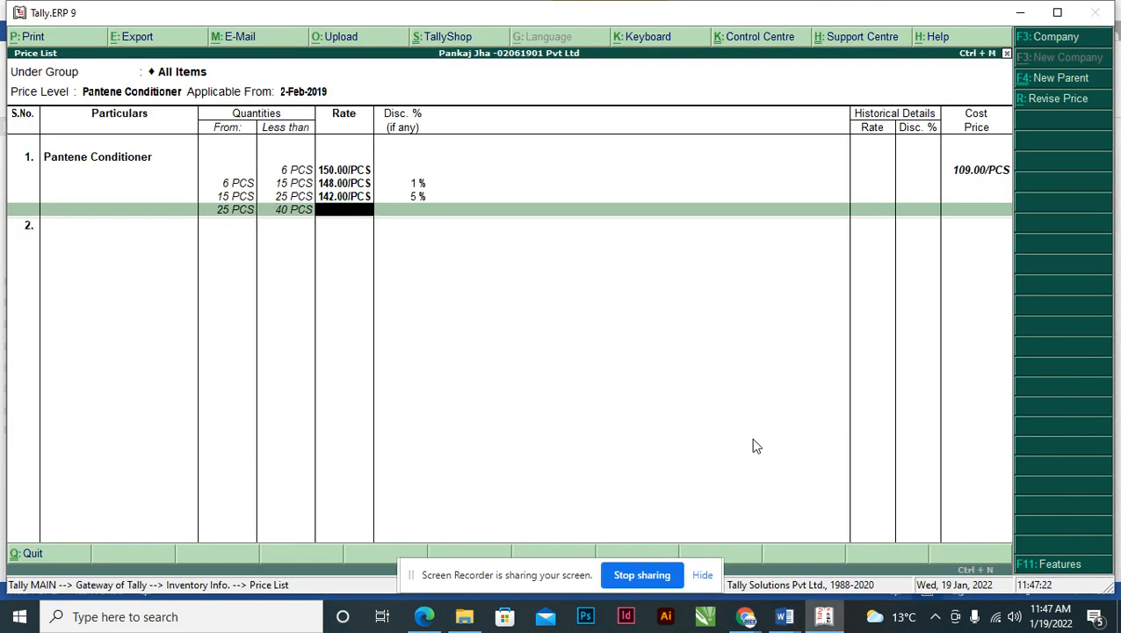
key("alt+Tab")
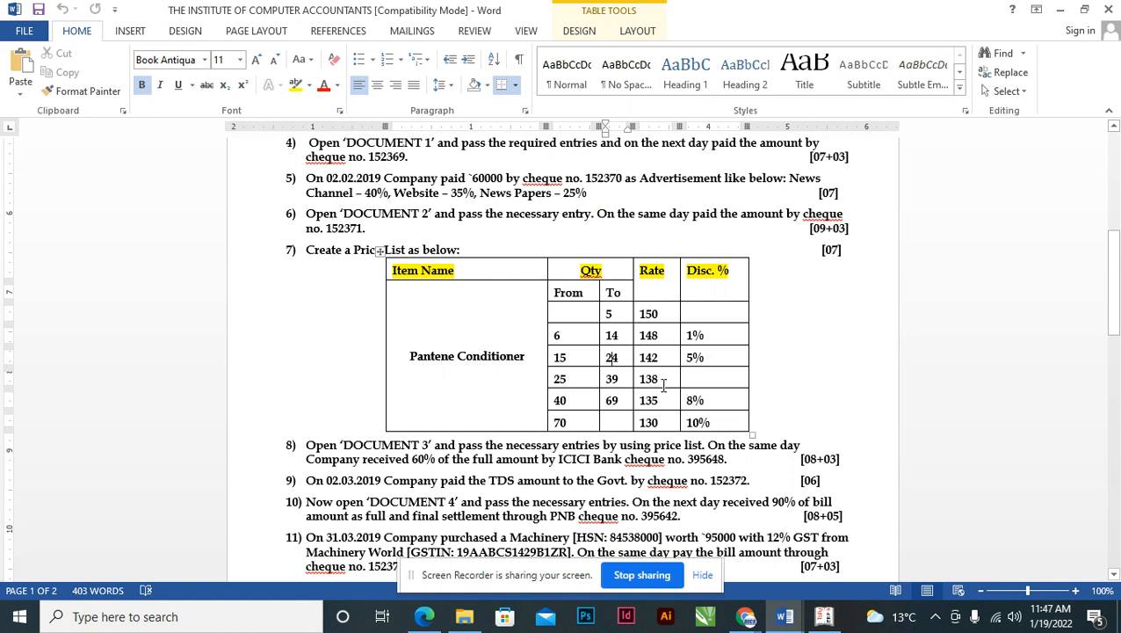
key("alt+Tab")
type("138")
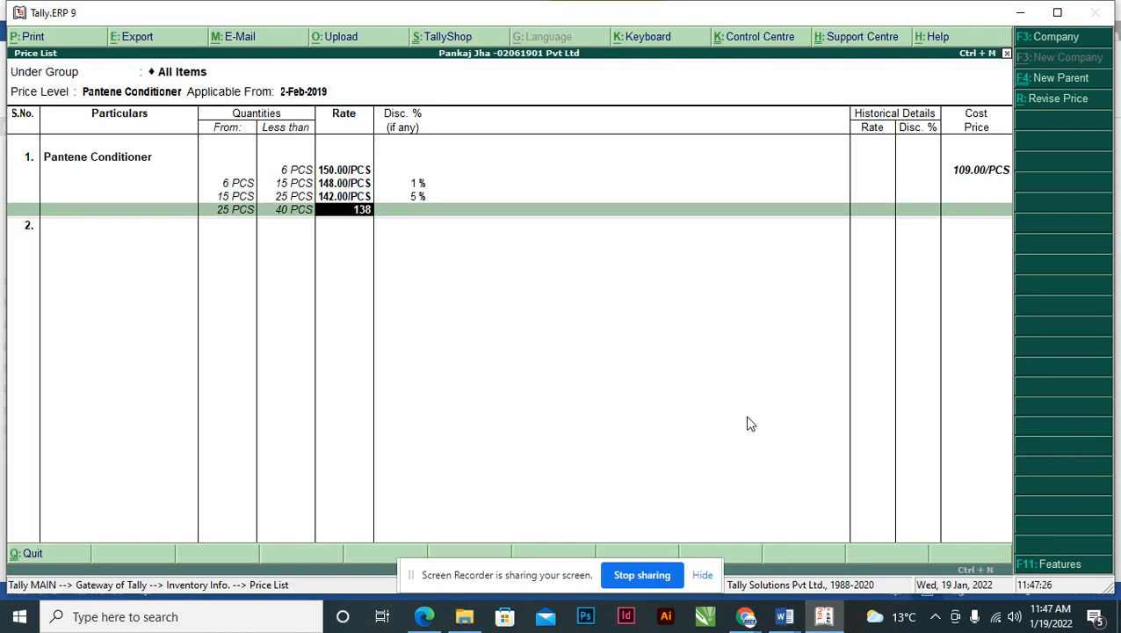
key("Return")
key("alt+Tab")
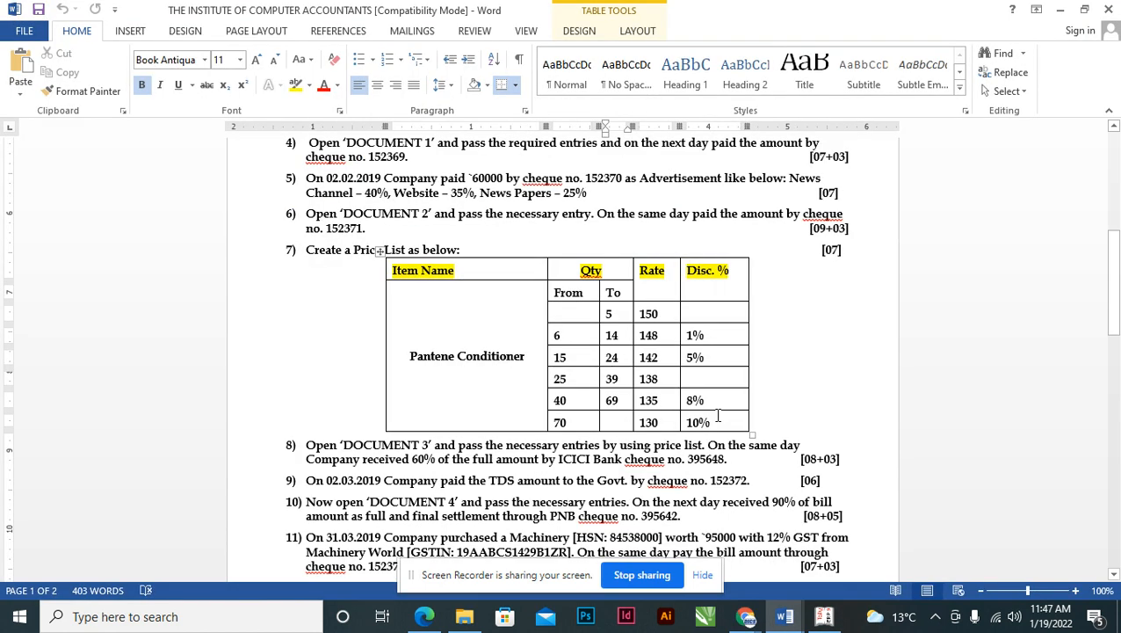
key("alt+Tab")
key("Return")
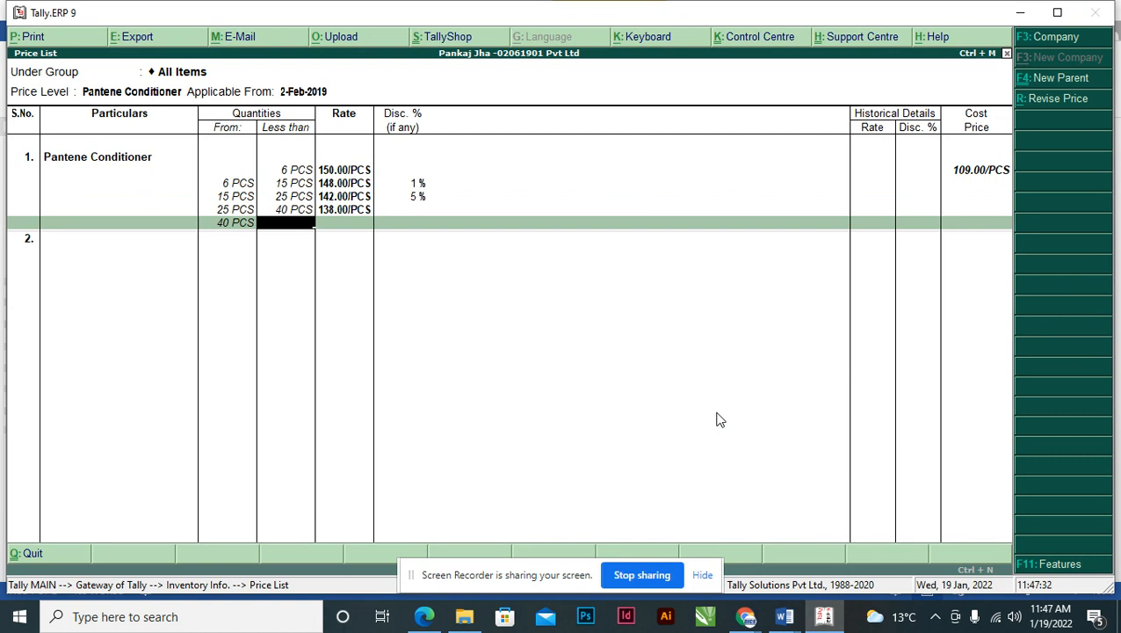
- Add the fifth slab: 40 to under 70 PCS at 135 less 8%
key("alt+Tab")
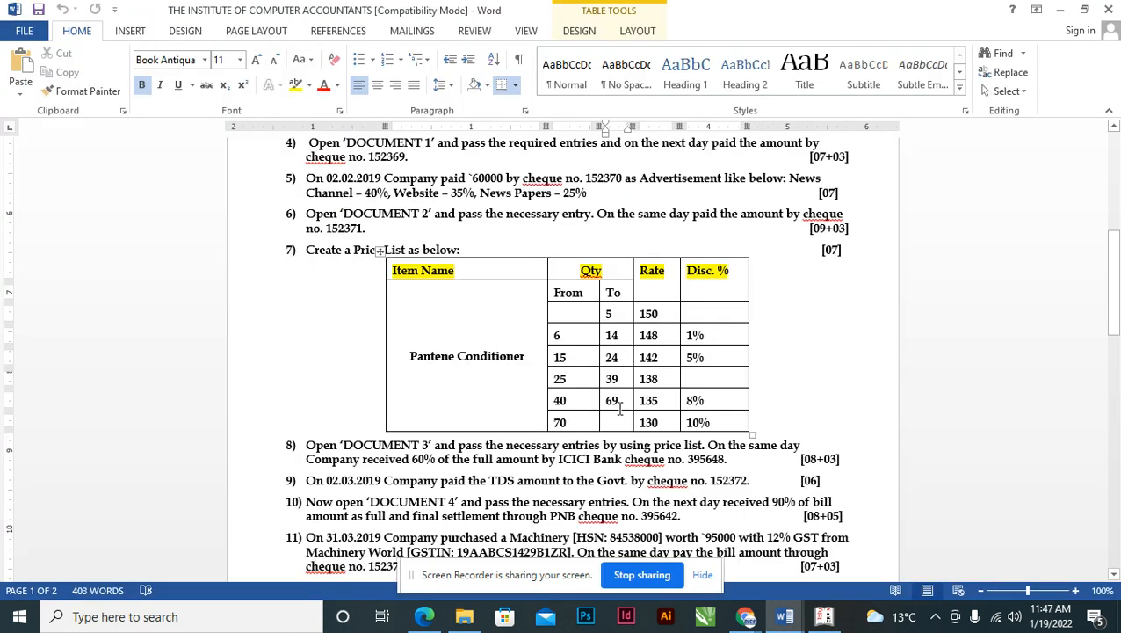
key("alt+Tab")
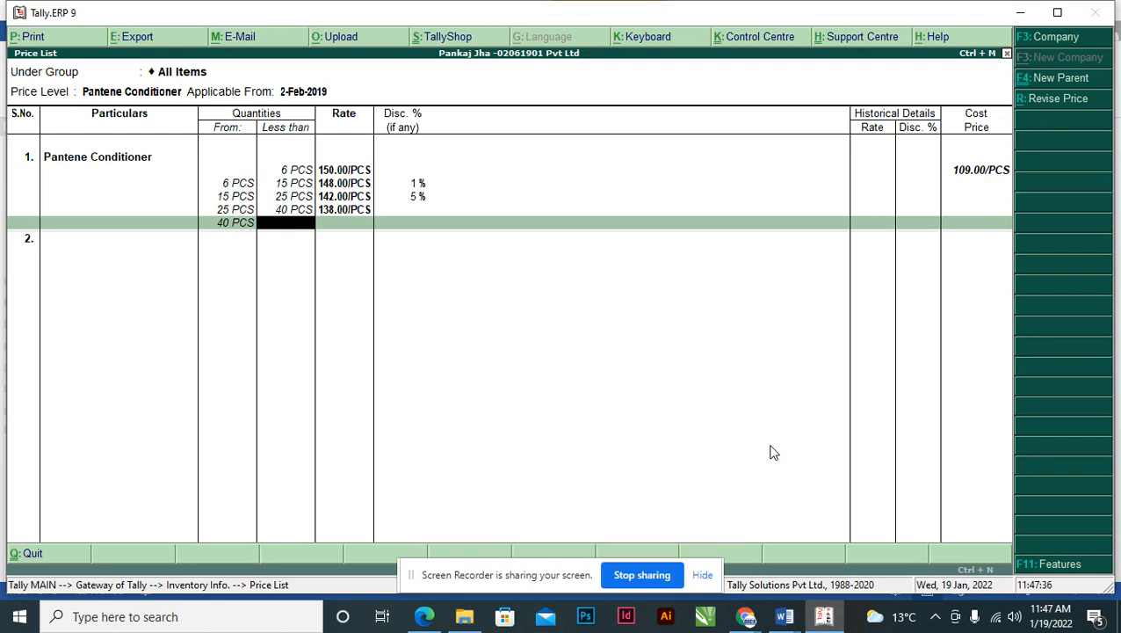
type("70")
key("Return")
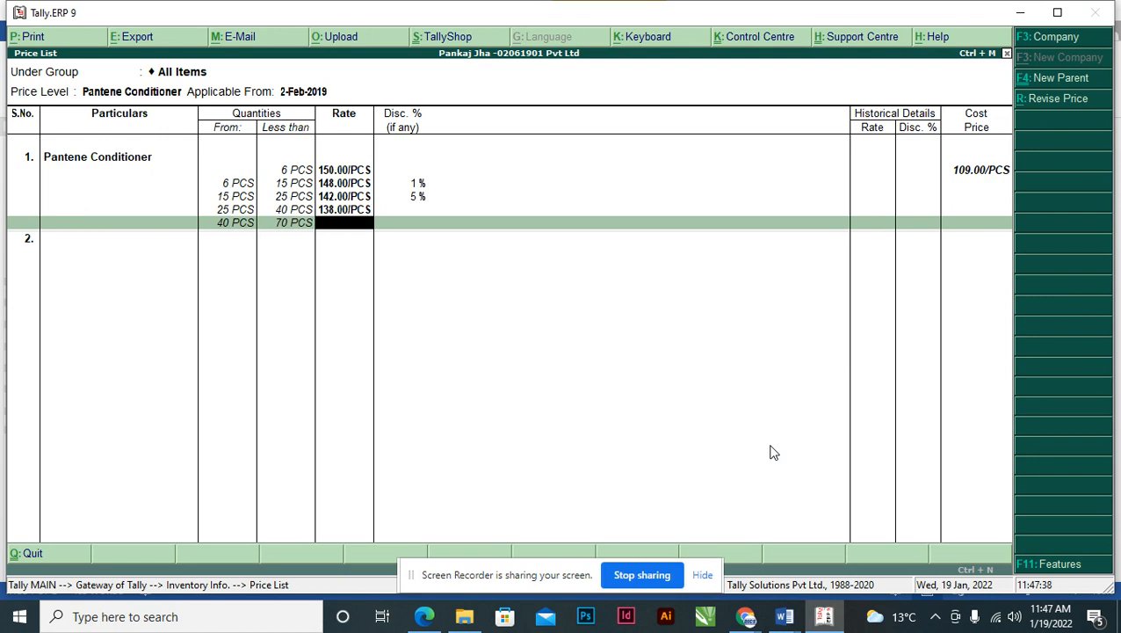
key("alt+Tab")
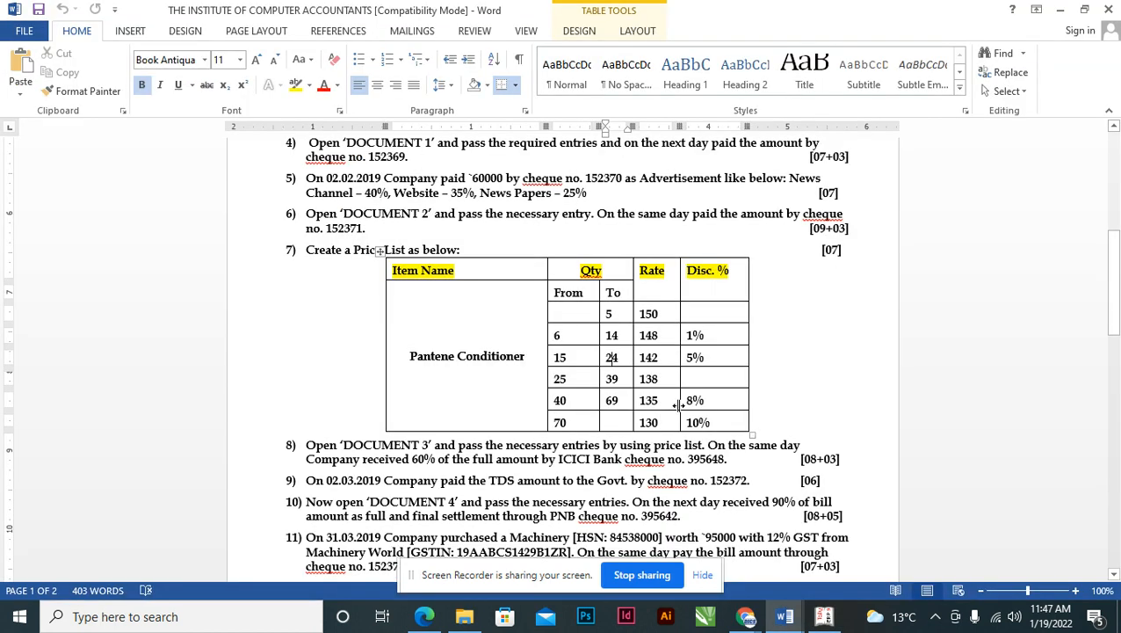
key("alt+Tab")
type("135")
key("Return")
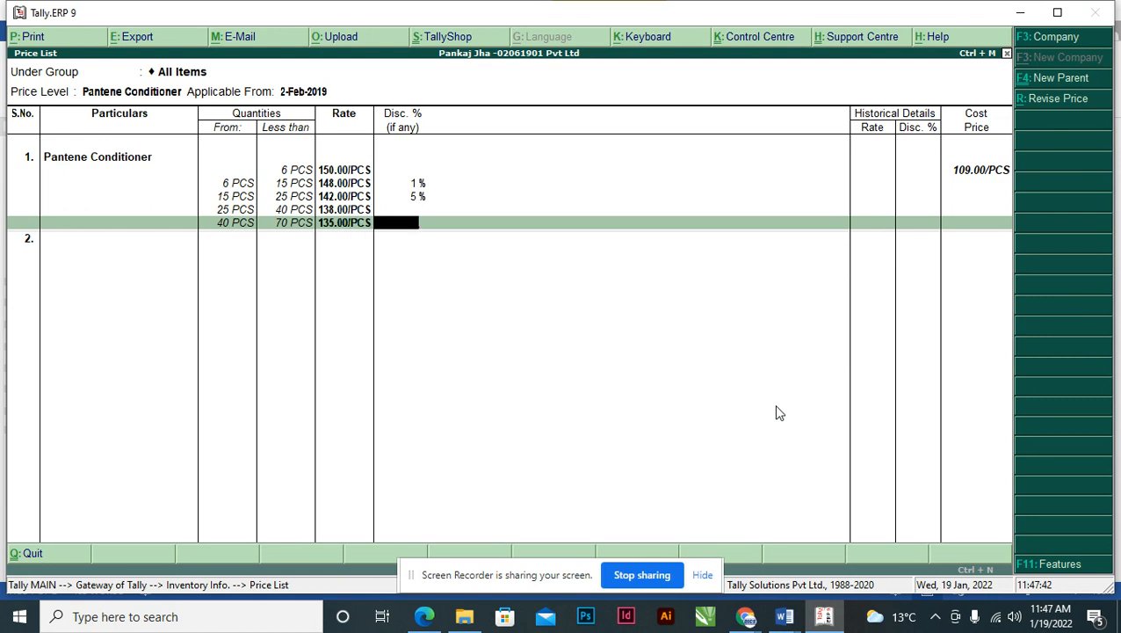
key("alt+Tab")
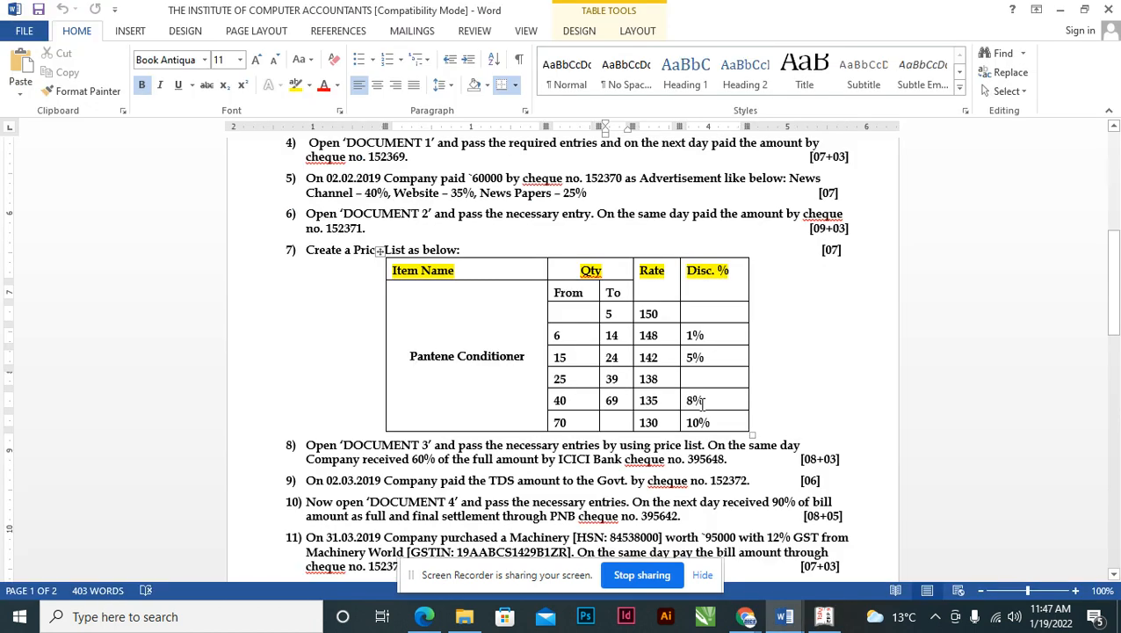
key("alt+Tab")
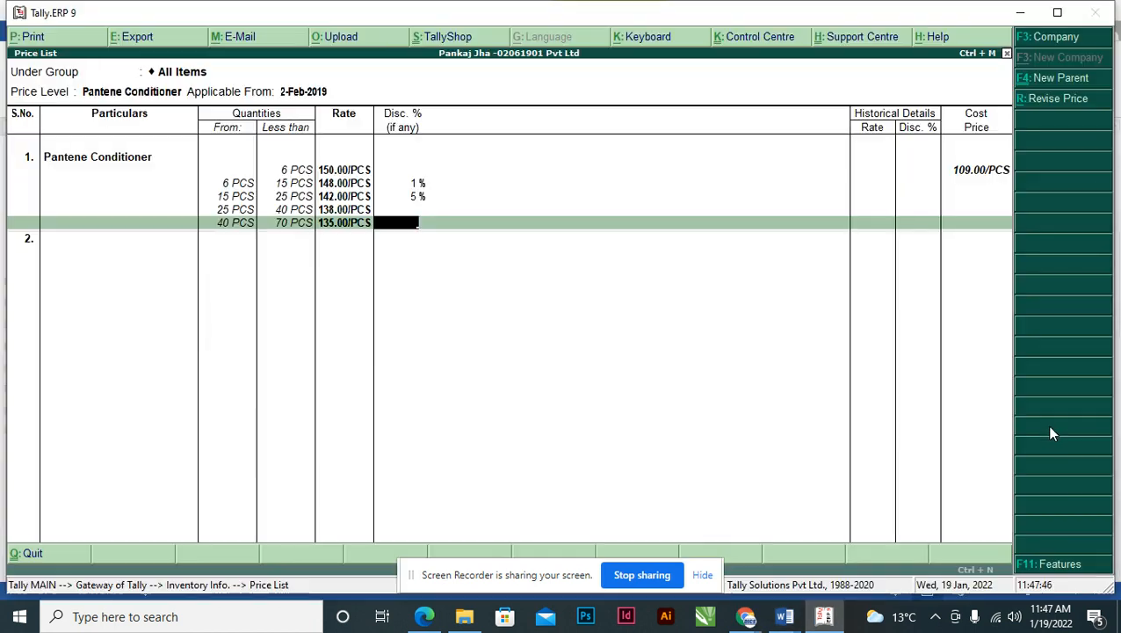
type("8")
key("Return")
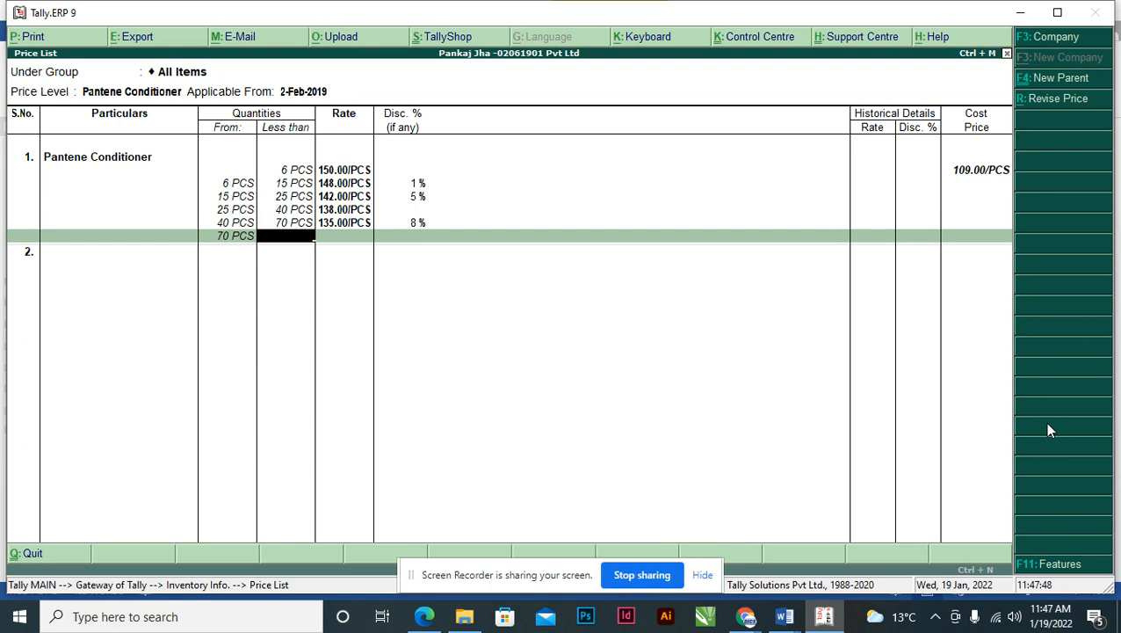
- Add the final slab: 70 PCS and above at 130 less 10%
key("alt+Tab")
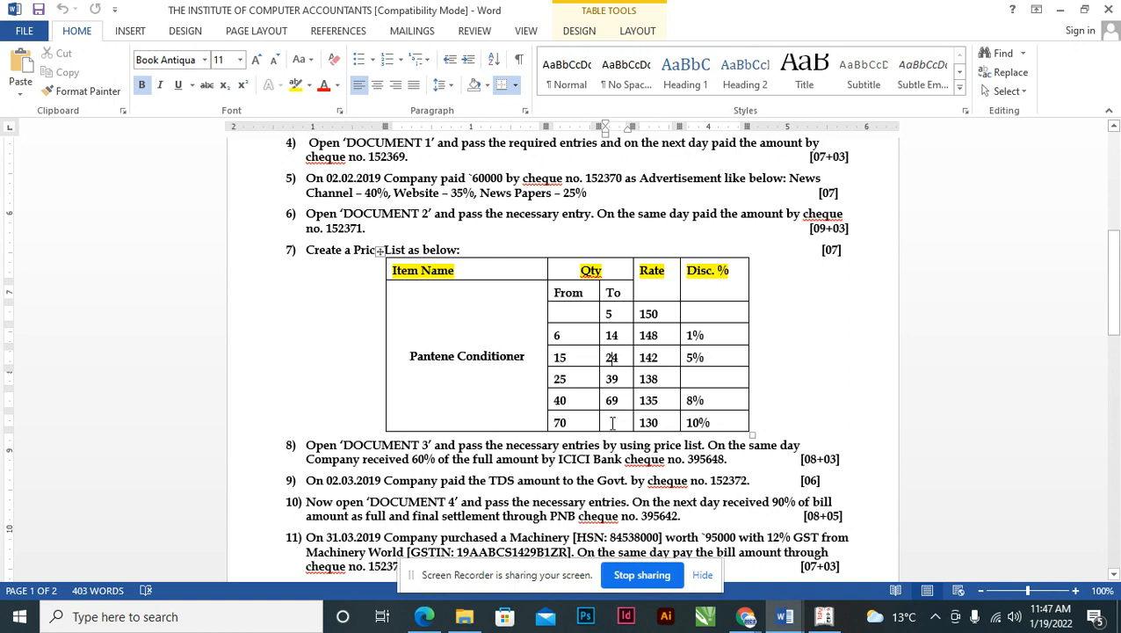
key("alt+Tab")
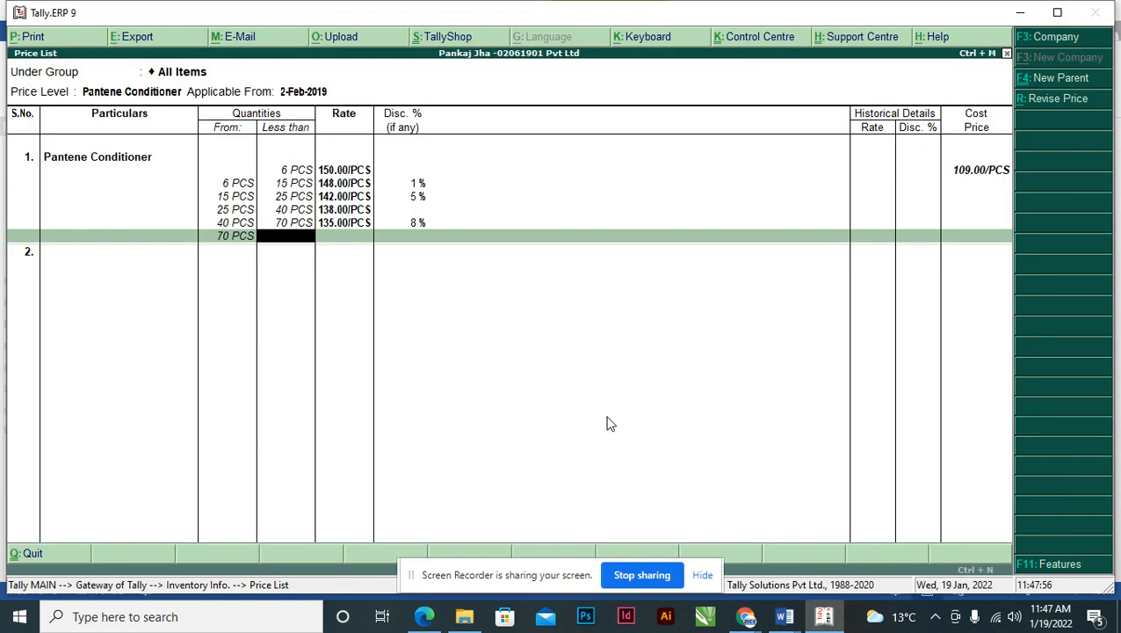
key("Return")
key("alt+Tab")
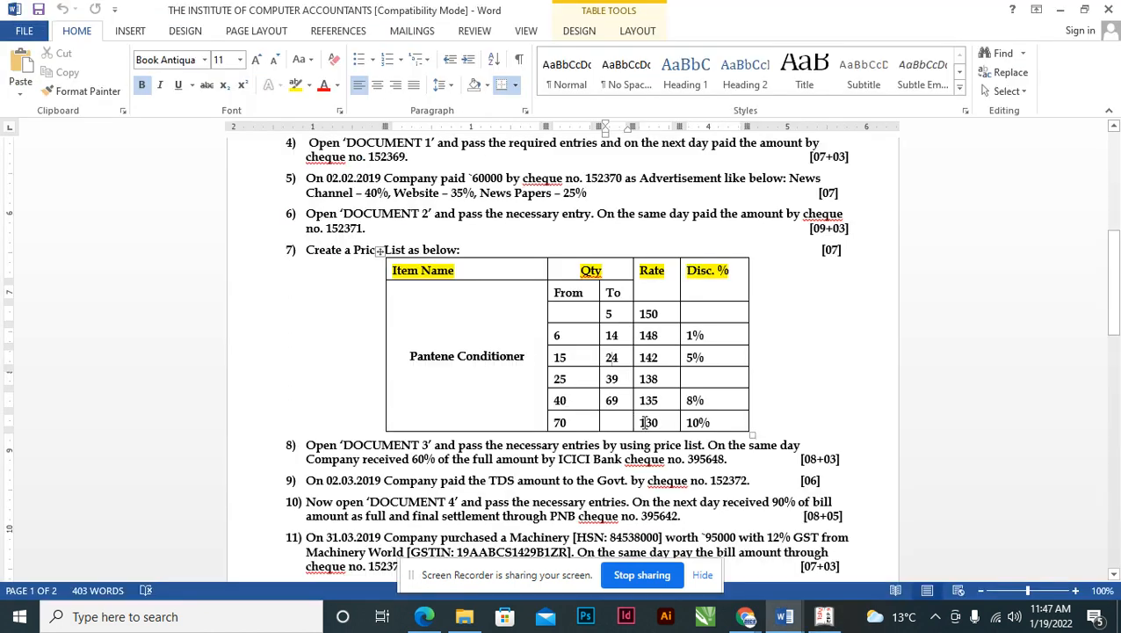
key("alt+Tab")
type("130")
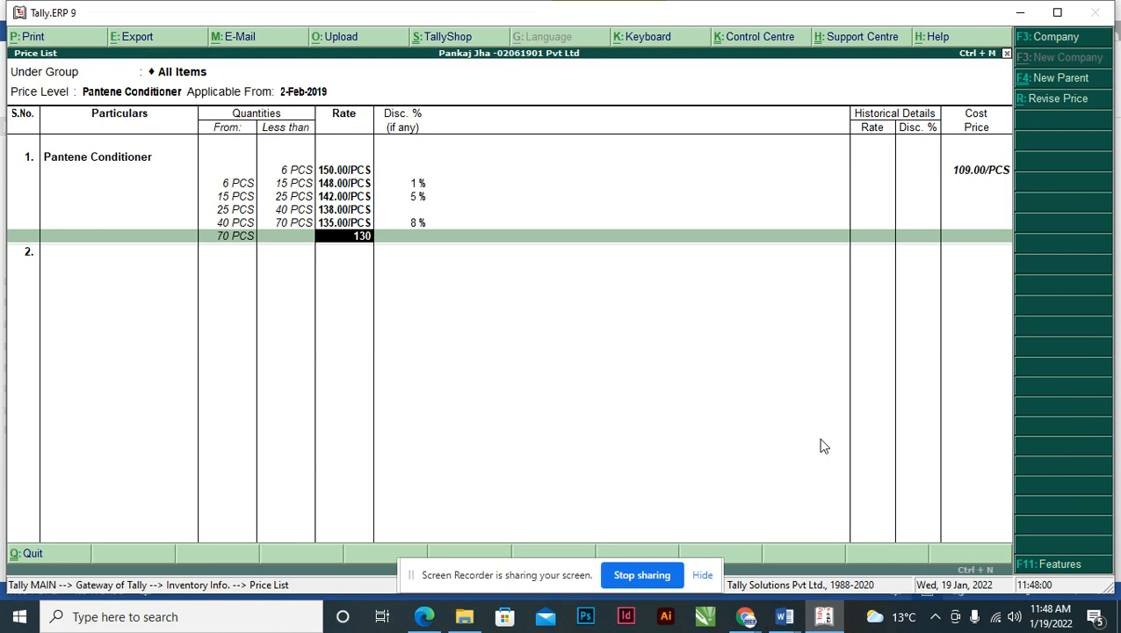
key("Return")
key("alt+Tab")
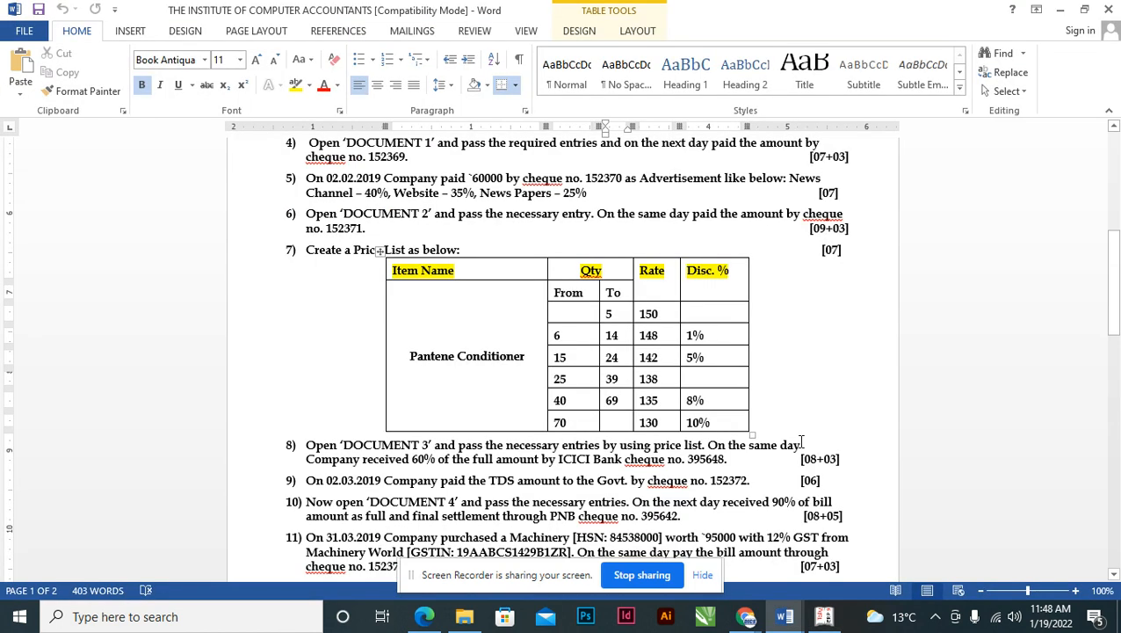
key("alt+Tab")
type("10")
key("Return")
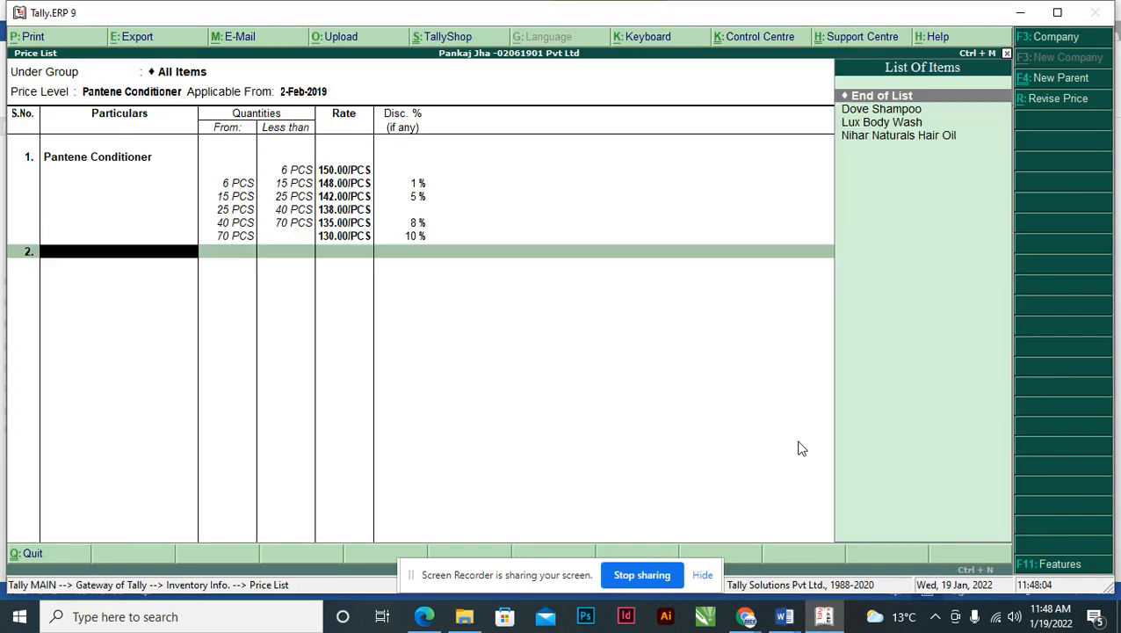
- Save the Pantene Conditioner price list and return to the Gateway of Tally
key("alt+Tab")
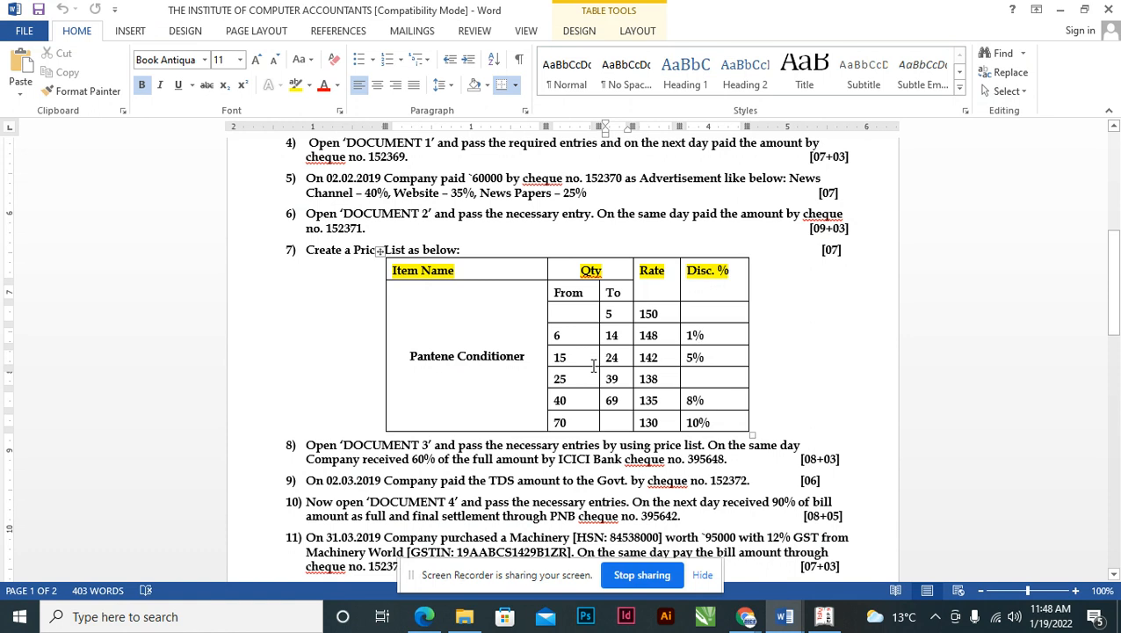
key("alt+Tab")
key("Return")
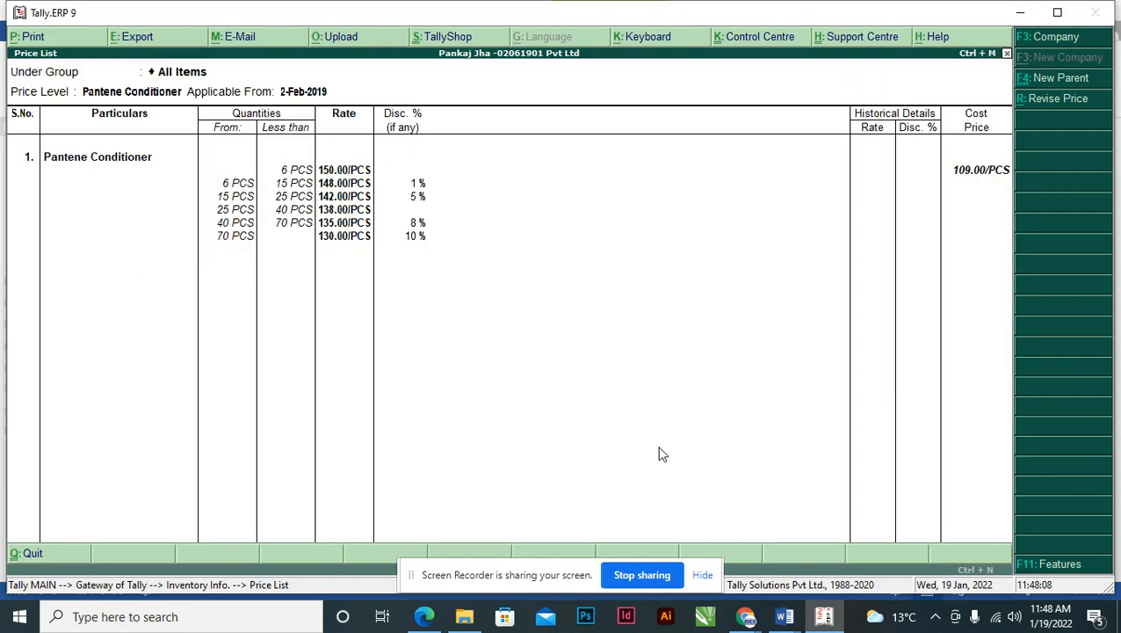
key("Return")
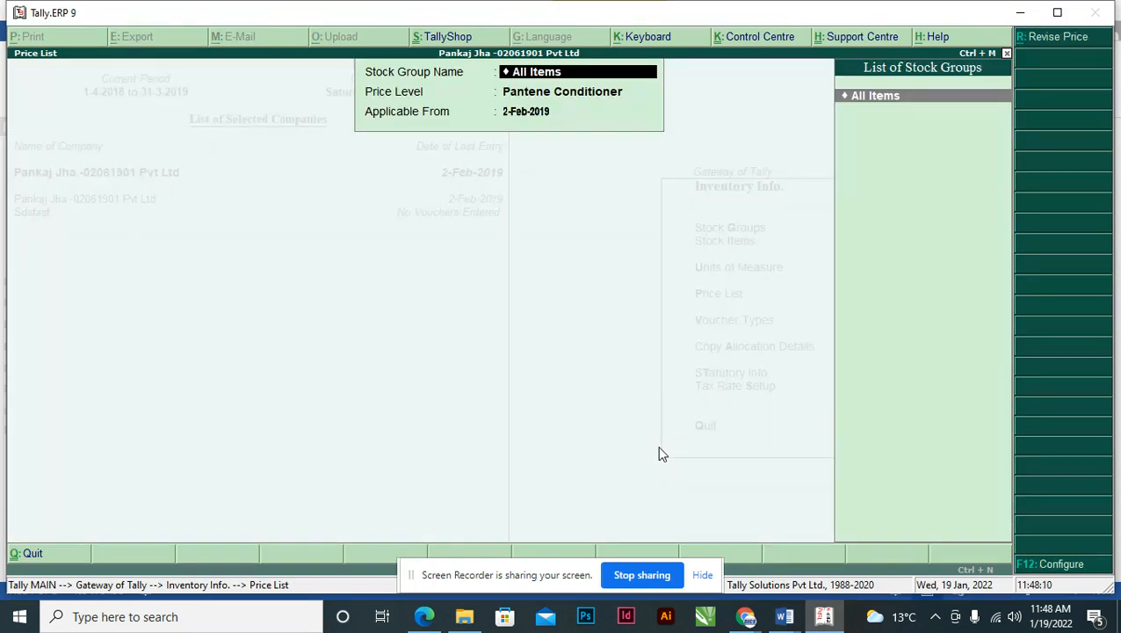
key("Escape")
key("Escape")
key("Escape")
key("Escape")
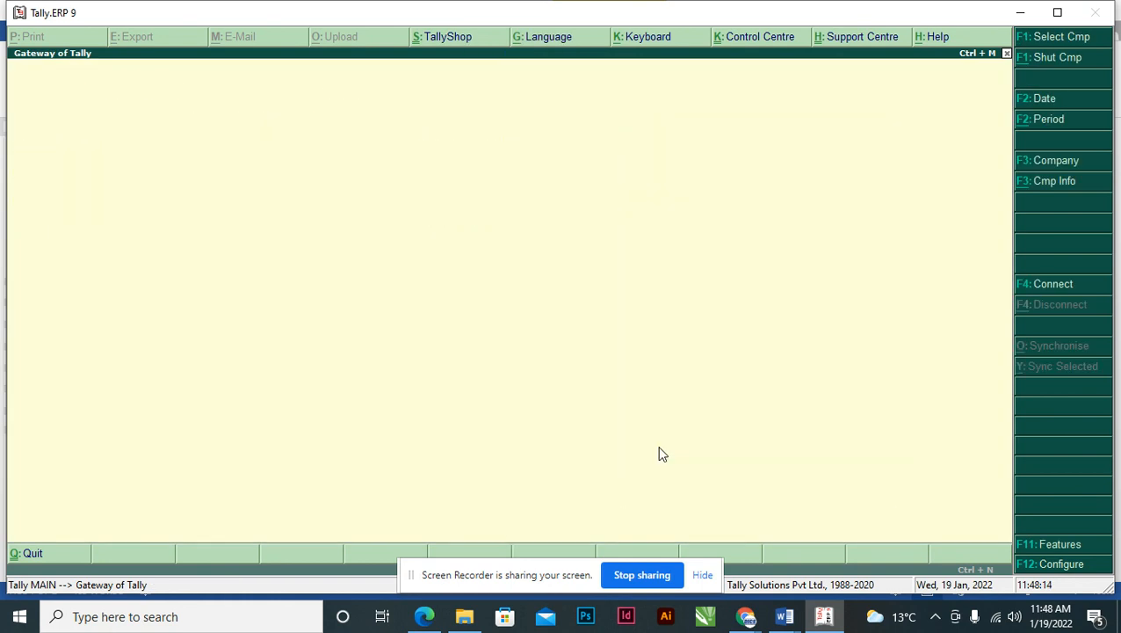
key("Escape")
- In the Word question paper, scroll to item 8 and select its instruction about Document 3 entries using the price list
key("alt+Tab")
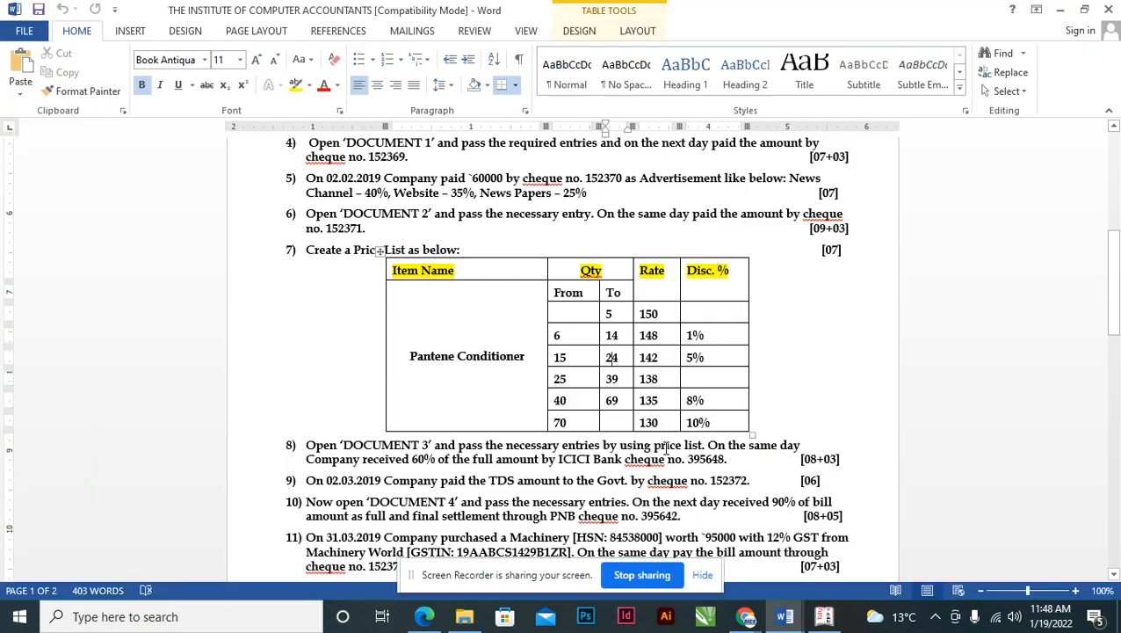
left_click_drag(308, 250, 763, 413)
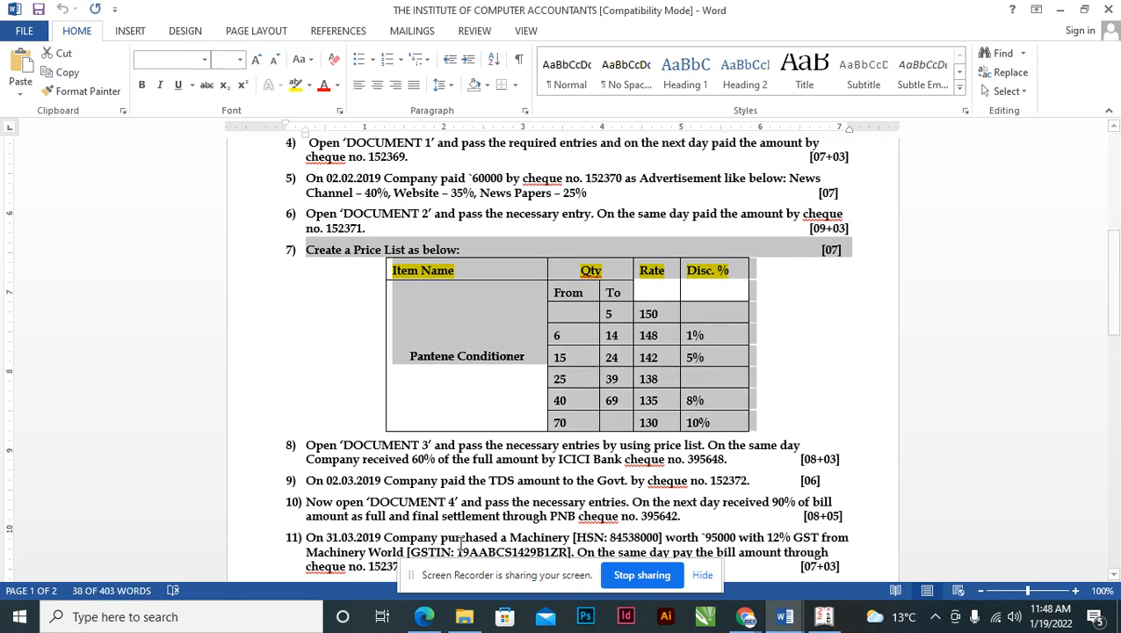
scroll(456, 528, "down", 2)
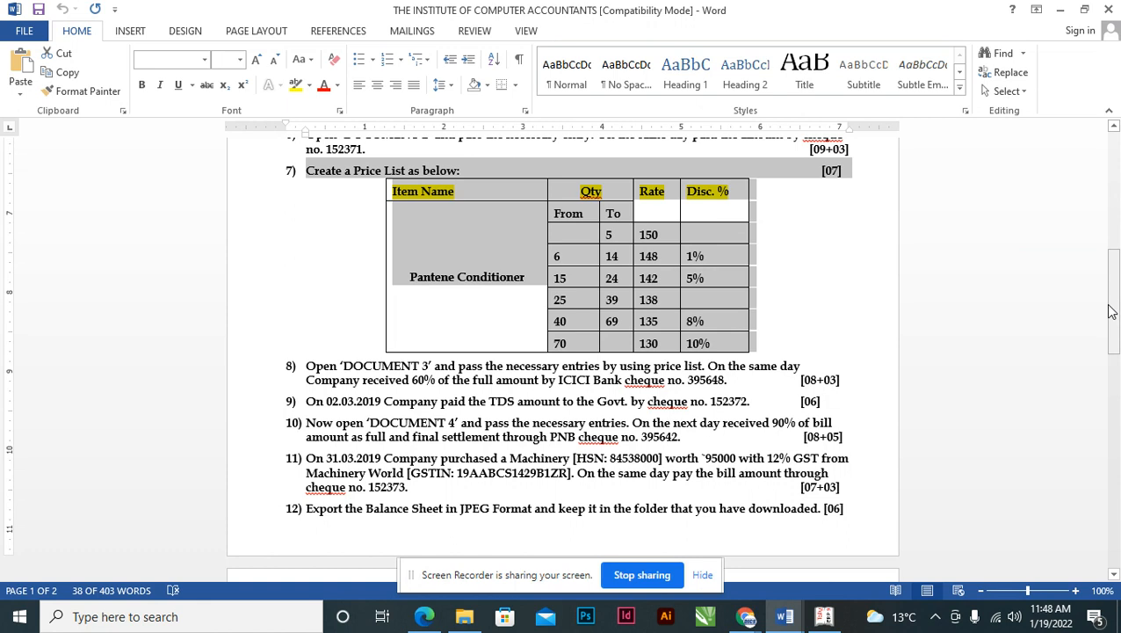
mouse_move(1114, 318)
left_mouse_down()
mouse_move(1116, 400)
mouse_move(1116, 334)
left_mouse_up()
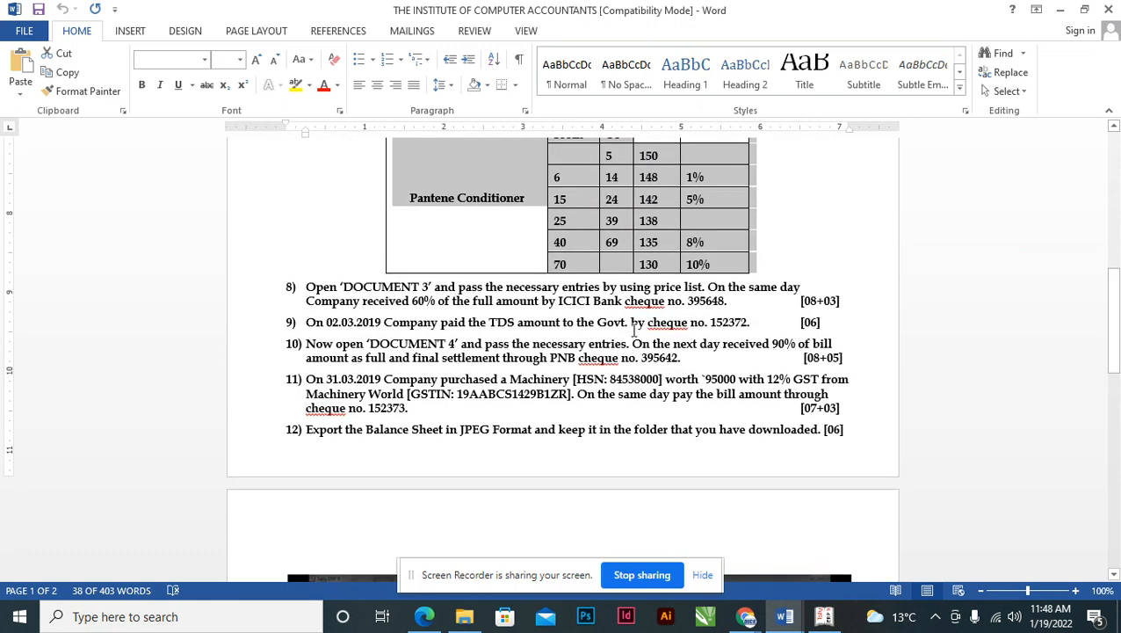
left_click(320, 298)
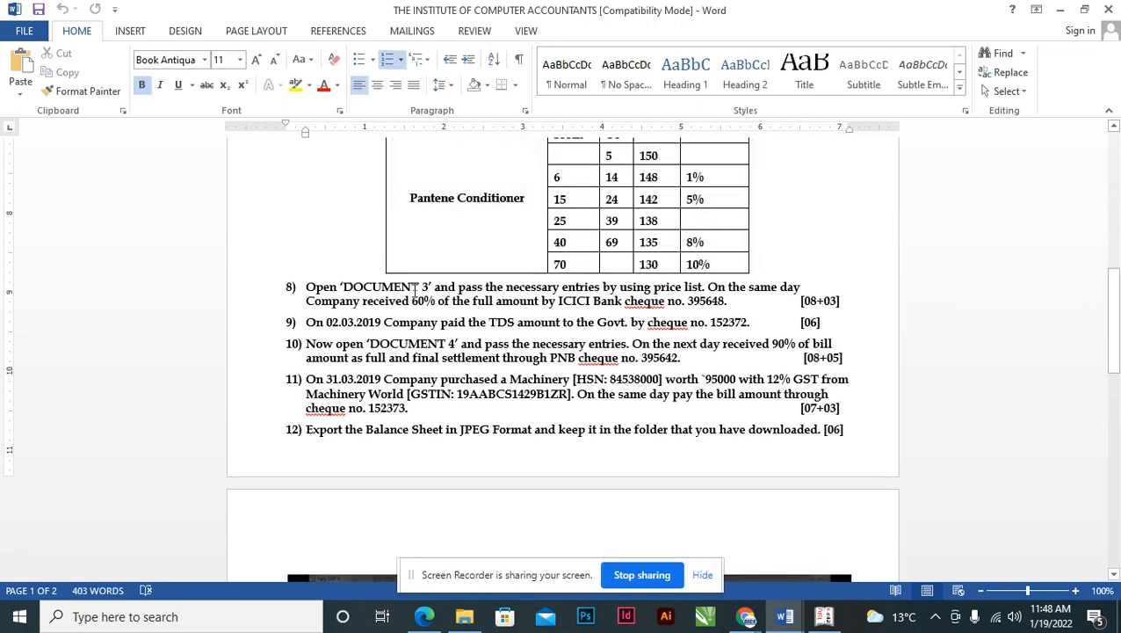
left_click(306, 287)
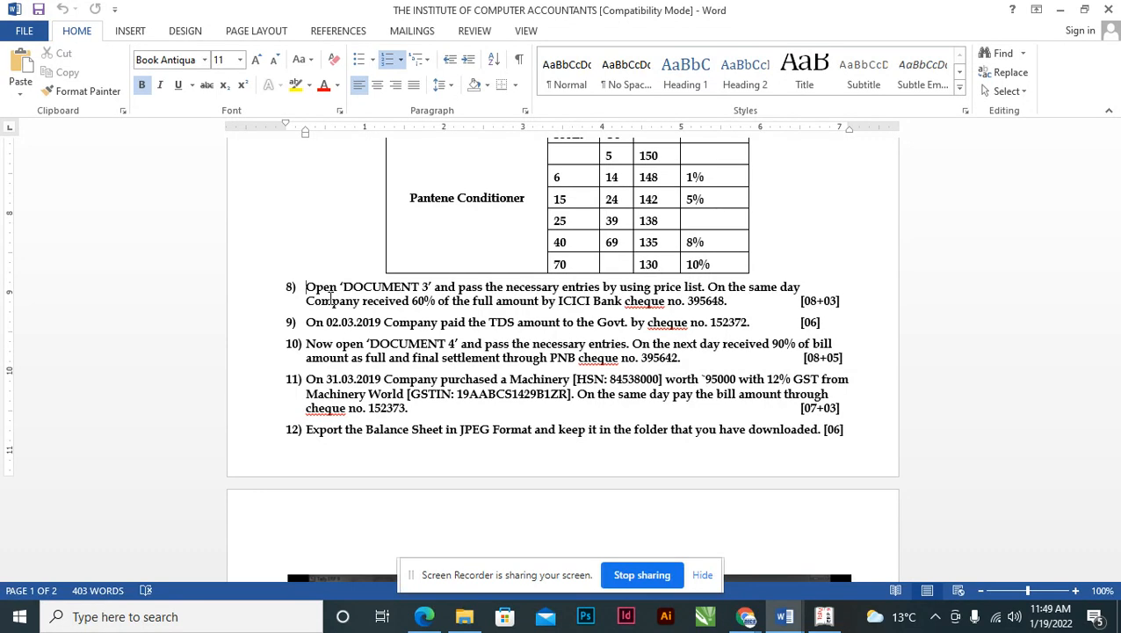
key("shift+Right")
key("shift+Right")
key("shift+Right")
key("shift+Right")
key("shift+Right")
key("shift+Right")
key("shift+Right")
key("shift+Right")
key("shift+Right")
key("shift+Right")
key("shift+Right")
key("shift+Right")
key("shift+Right")
key("shift+Right")
key("shift+Right")
key("shift+Right")
key("shift+Right")
key("shift+Right")
key("shift+Right")
key("shift+Right")
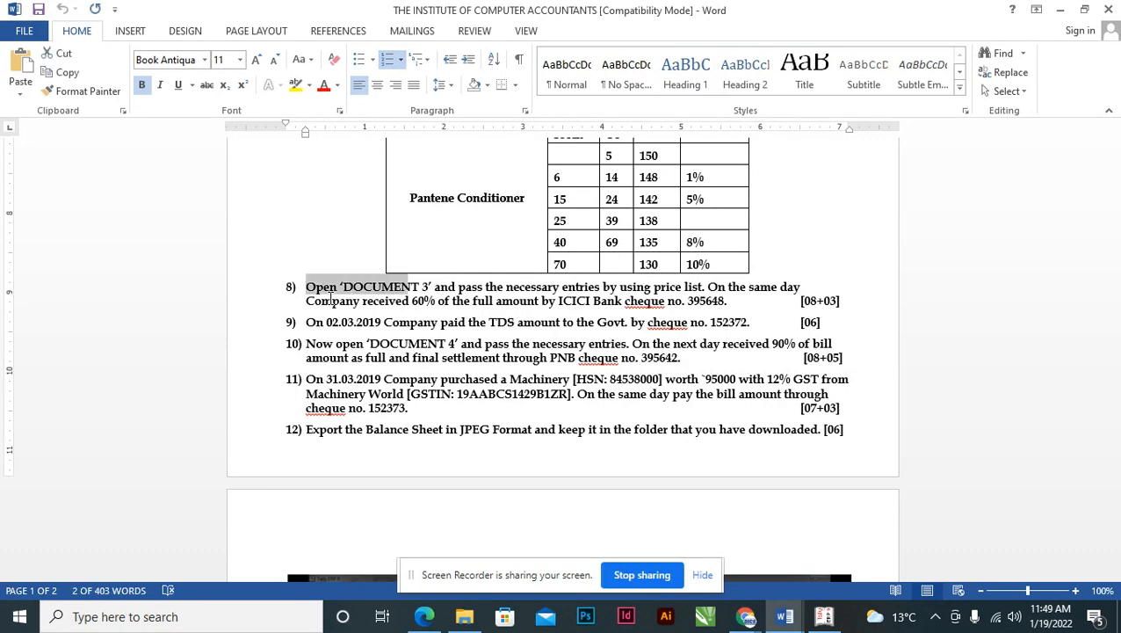
key("shift+Right")
key("shift+Right")
key("shift+Right")
key("shift+Right")
key("shift+Right")
key("shift+Right")
key("shift+Right")
key("shift+Right")
key("shift+Right")
key("shift+Right")
key("shift+Right")
key("shift+Right")
key("shift+Right")
key("shift+Right")
key("shift+Right")
key("shift+Right")
key("shift+Right")
key("shift+Right")
key("shift+Right")
key("shift+Right")
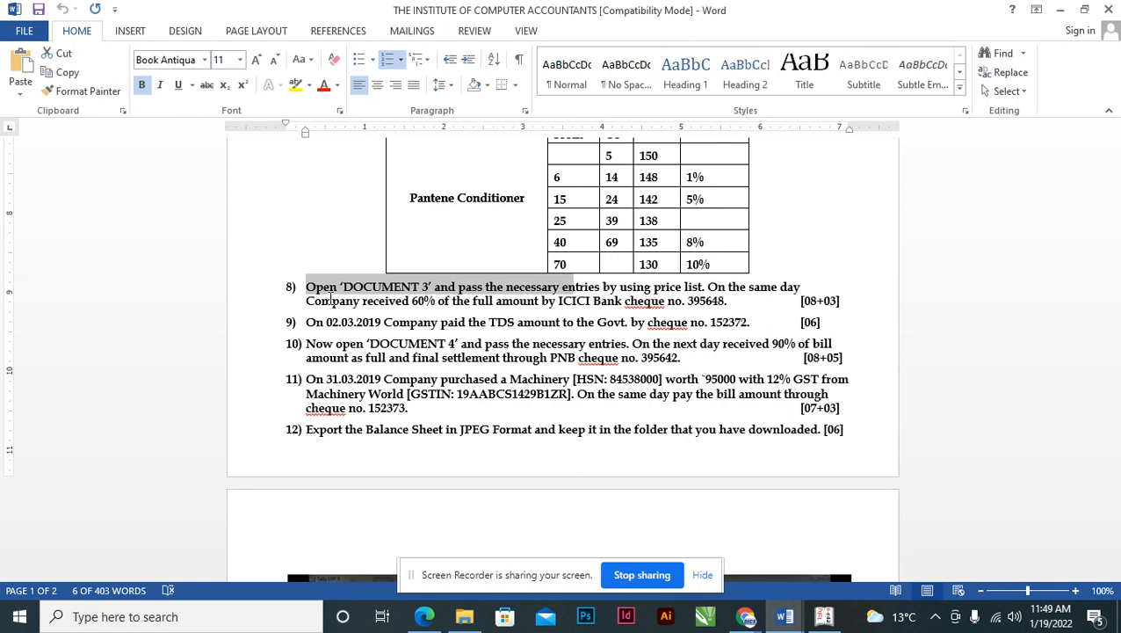
key("shift+Right")
key("shift+Right")
key("shift+Right")
key("shift+Right")
key("shift+Right")
key("shift+Right")
key("shift+Right")
key("shift+Right")
key("shift+Right")
key("shift+Right")
key("shift+Right")
key("shift+Right")
key("shift+Right")
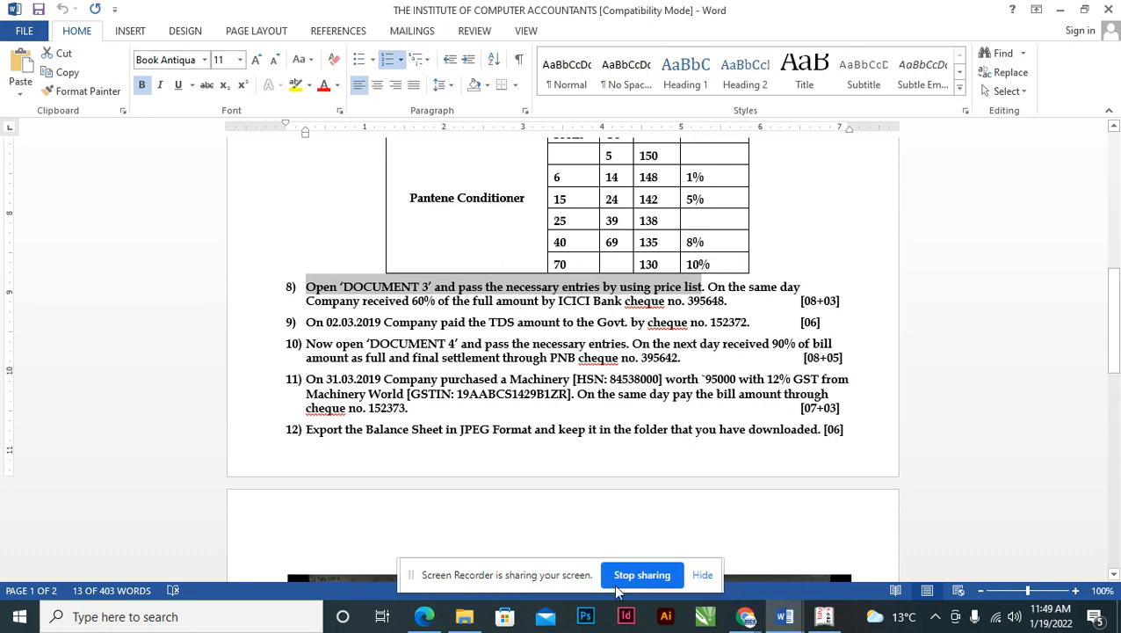
- Scroll the invoice PDF in Edge to Document 3 and review the receiver and seller details
left_click(413, 619)
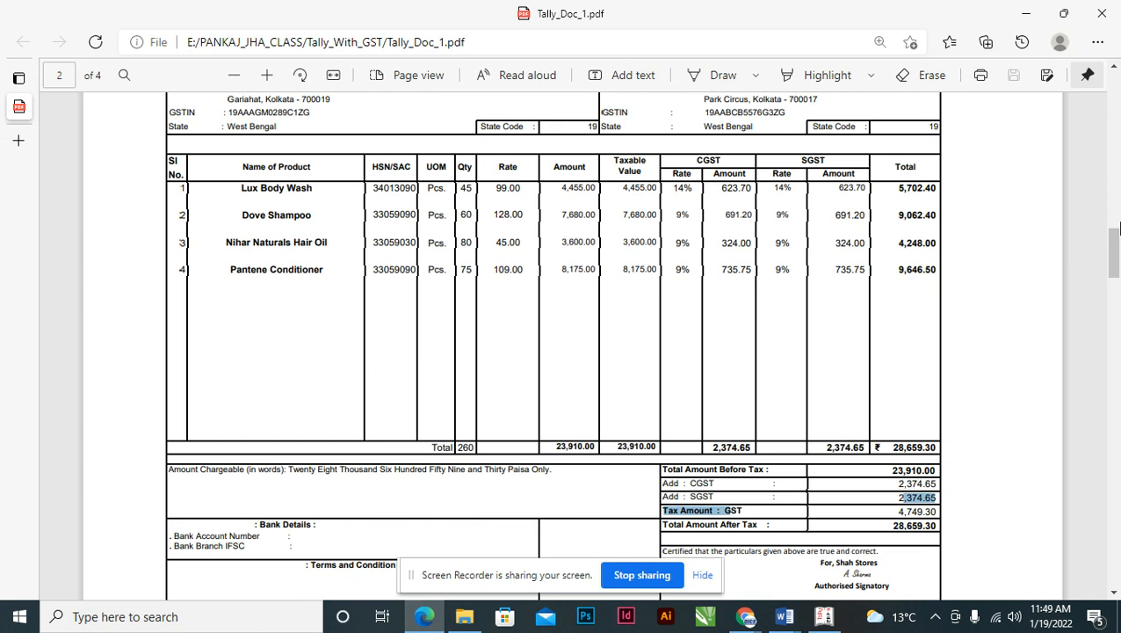
left_click_drag(1115, 242, 1106, 356)
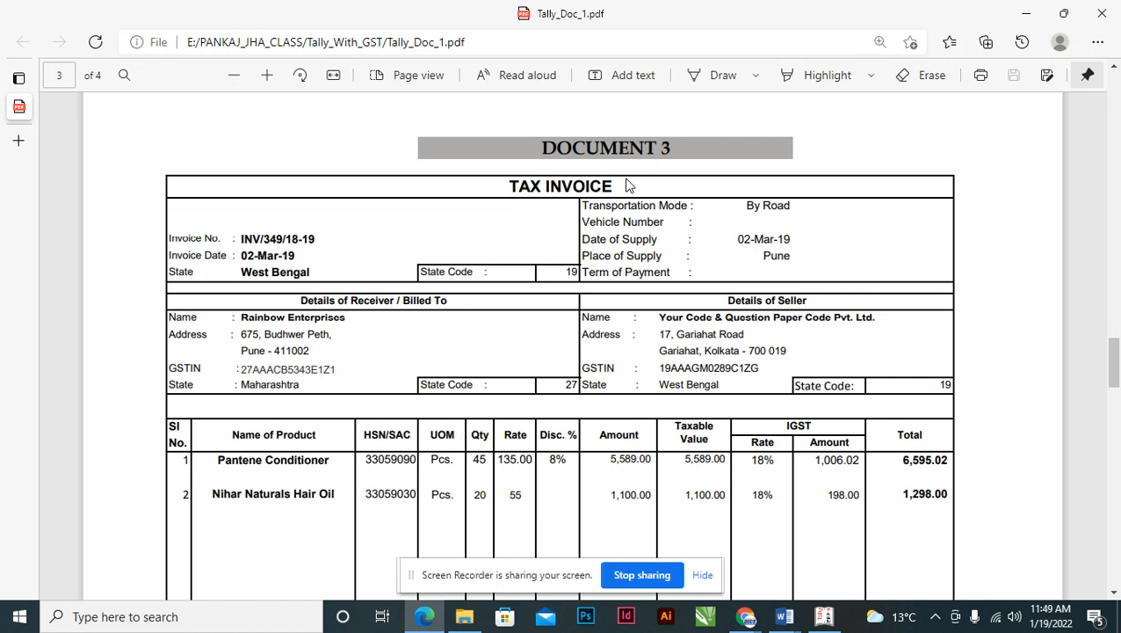
left_click_drag(300, 300, 448, 304)
left_click(330, 317)
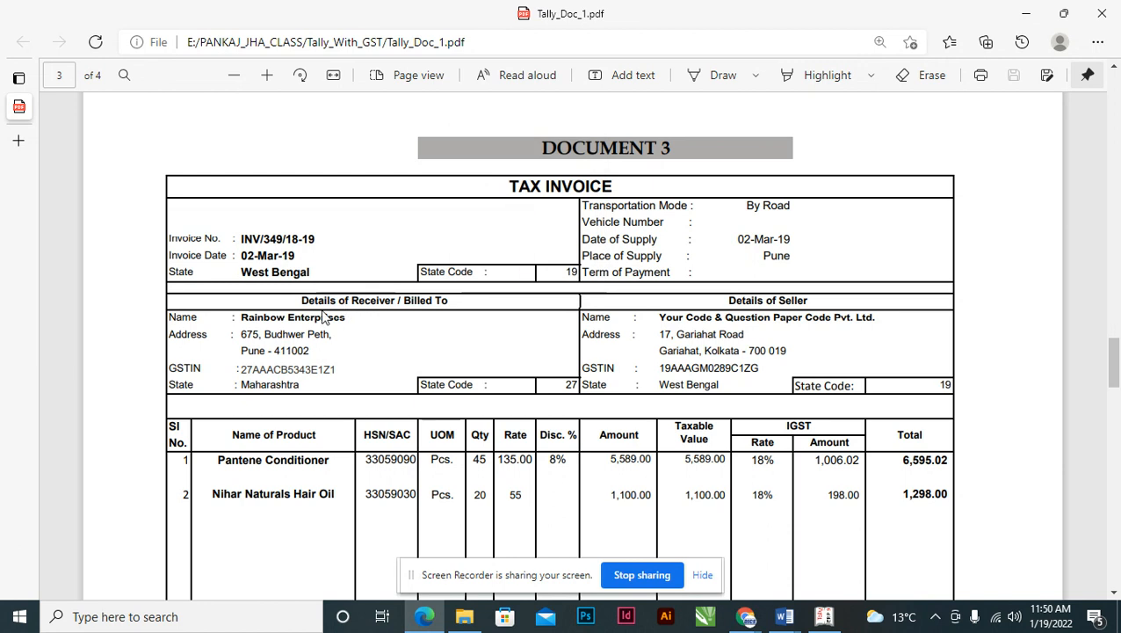
left_click_drag(301, 301, 448, 302)
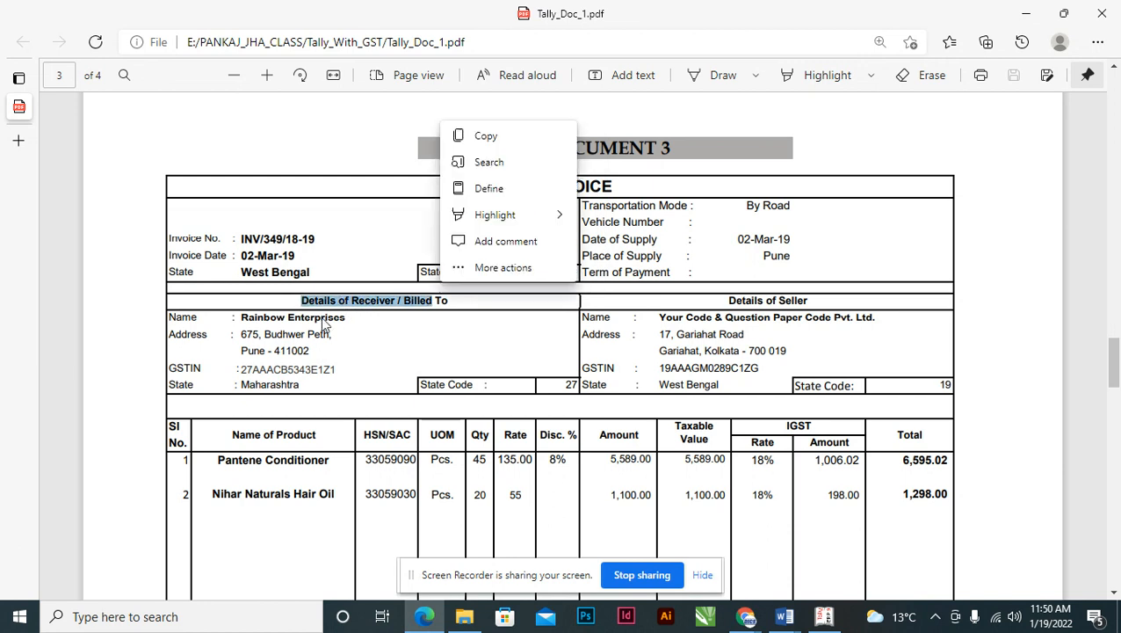
left_click(323, 317)
left_click_drag(730, 302, 801, 300)
left_click(686, 332)
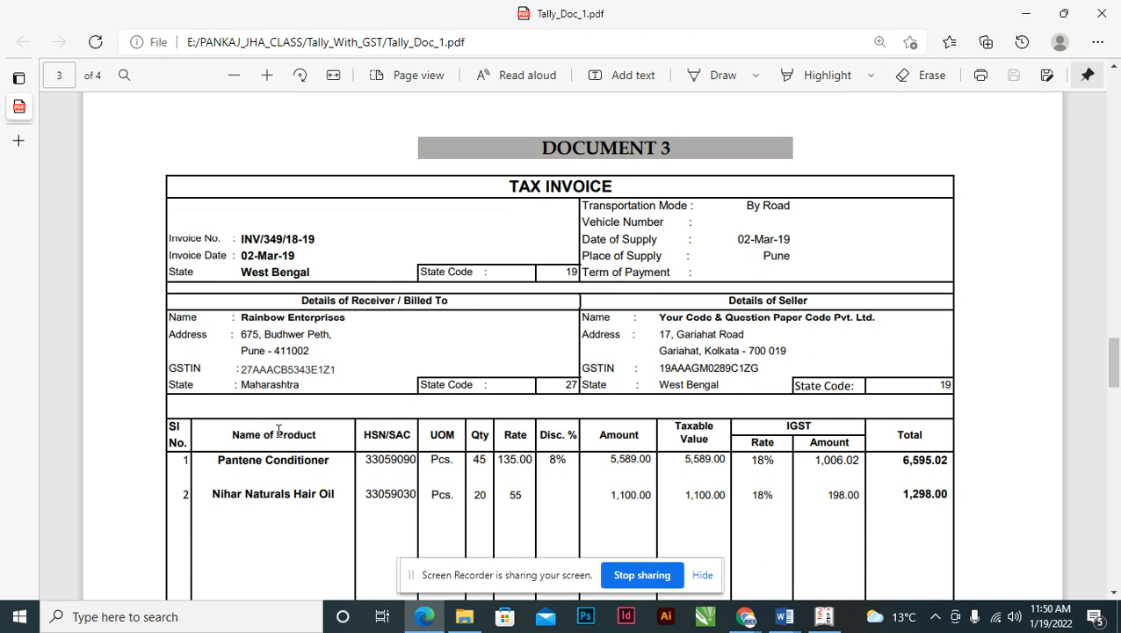
key("alt+Tab")
key("alt+Tab")
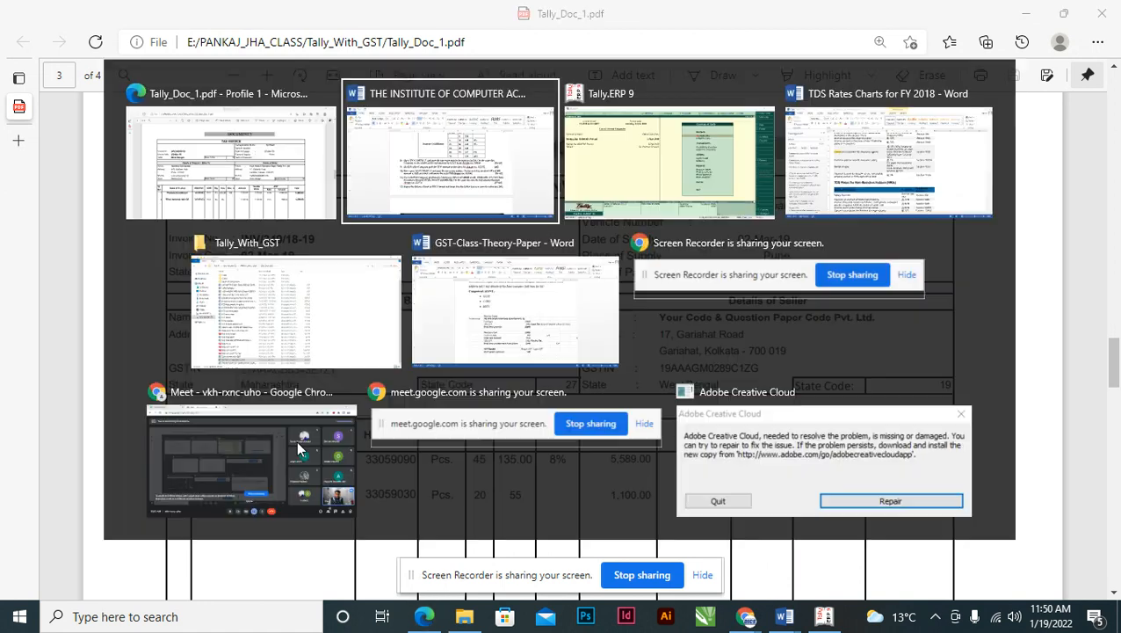
- Start a Sales voucher in accounting voucher entry dated 2-Mar-2019
key("Down")
key("Down")
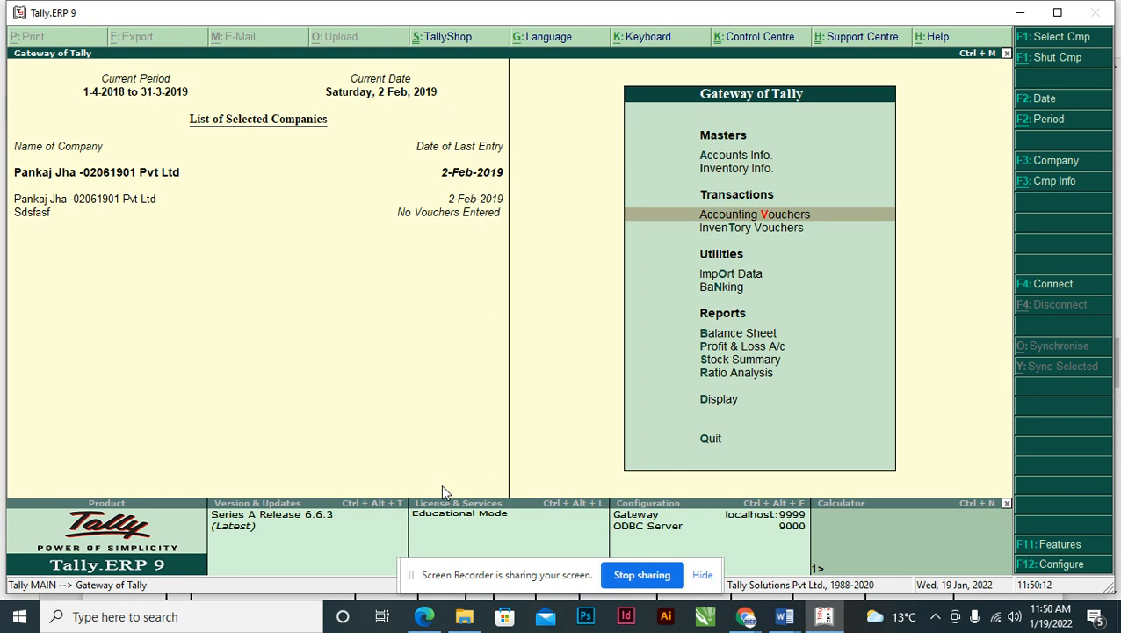
key("Return")
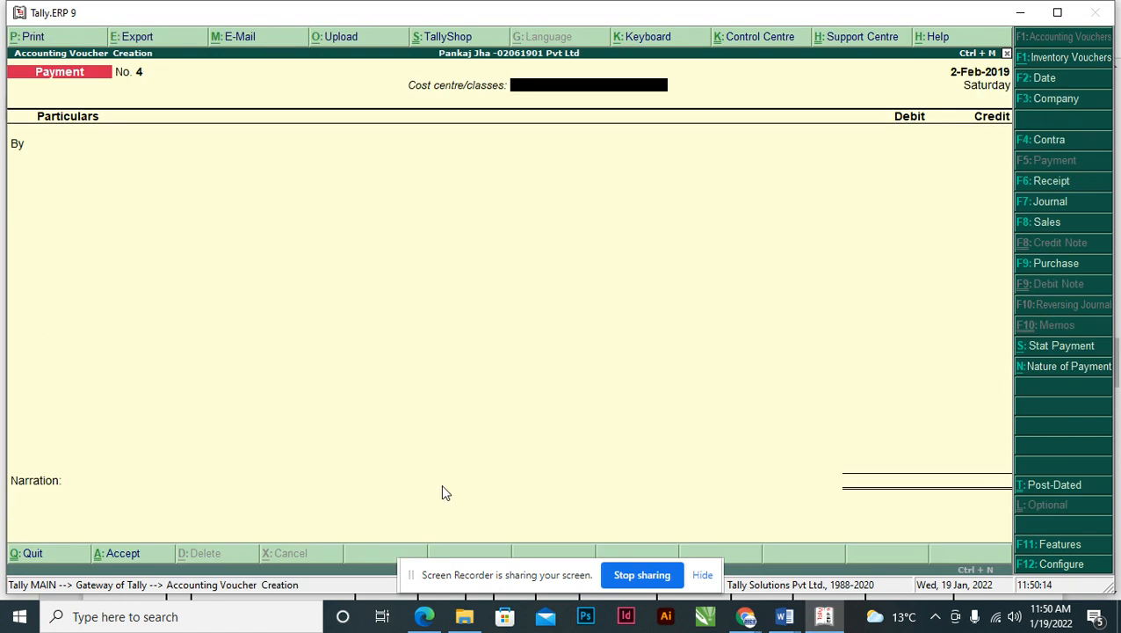
key("F8")
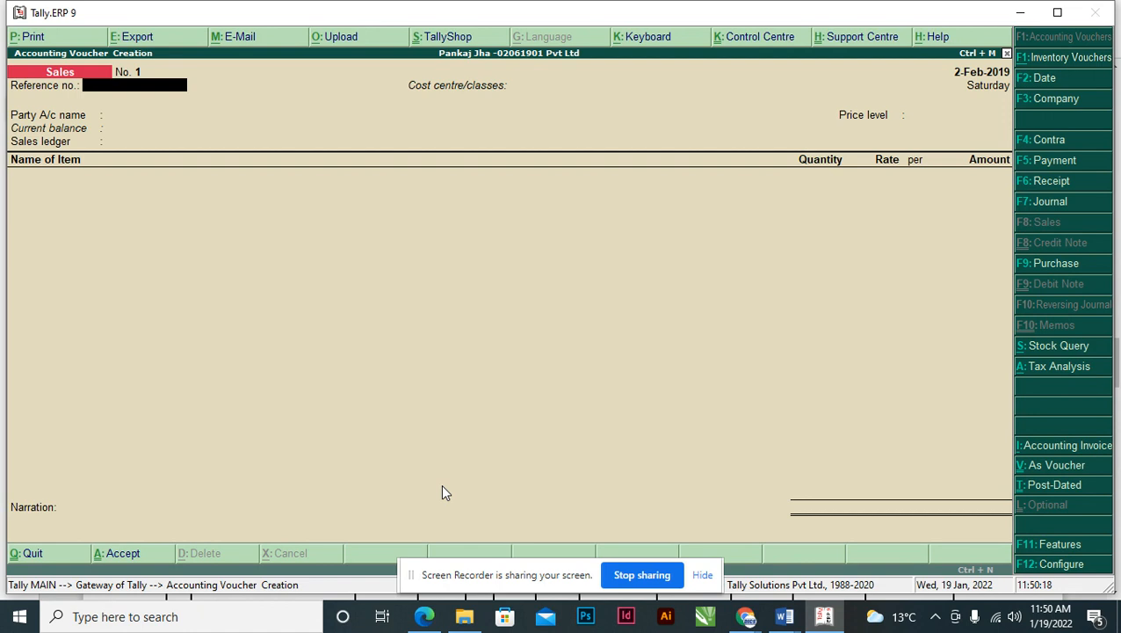
key("alt+Tab")
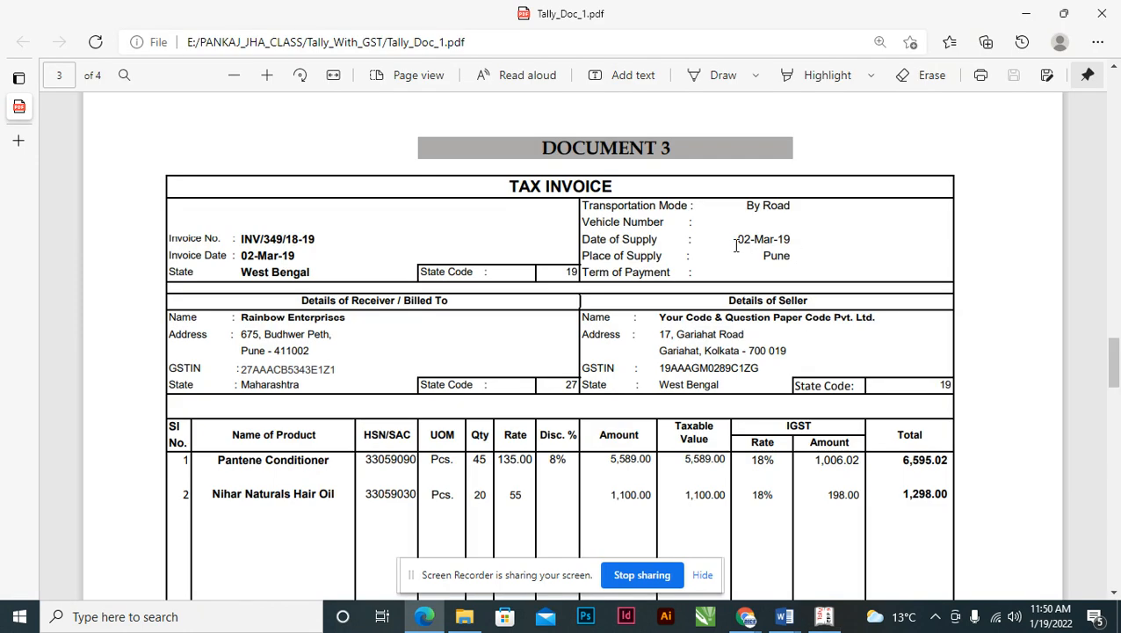
key("alt+Tab")
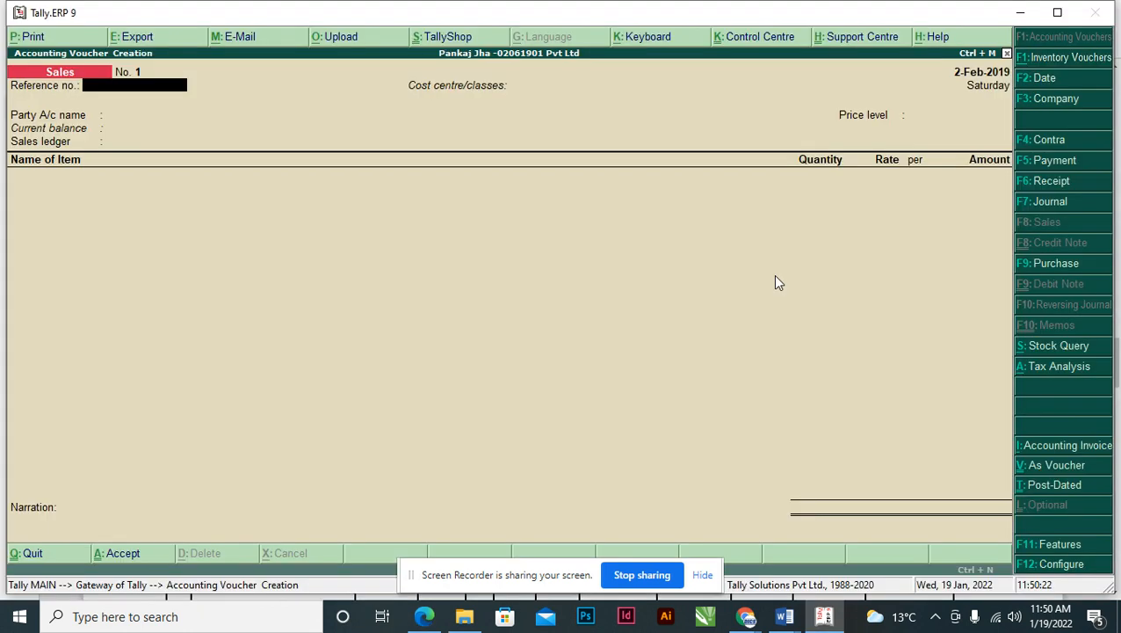
key("F2")
type("02")
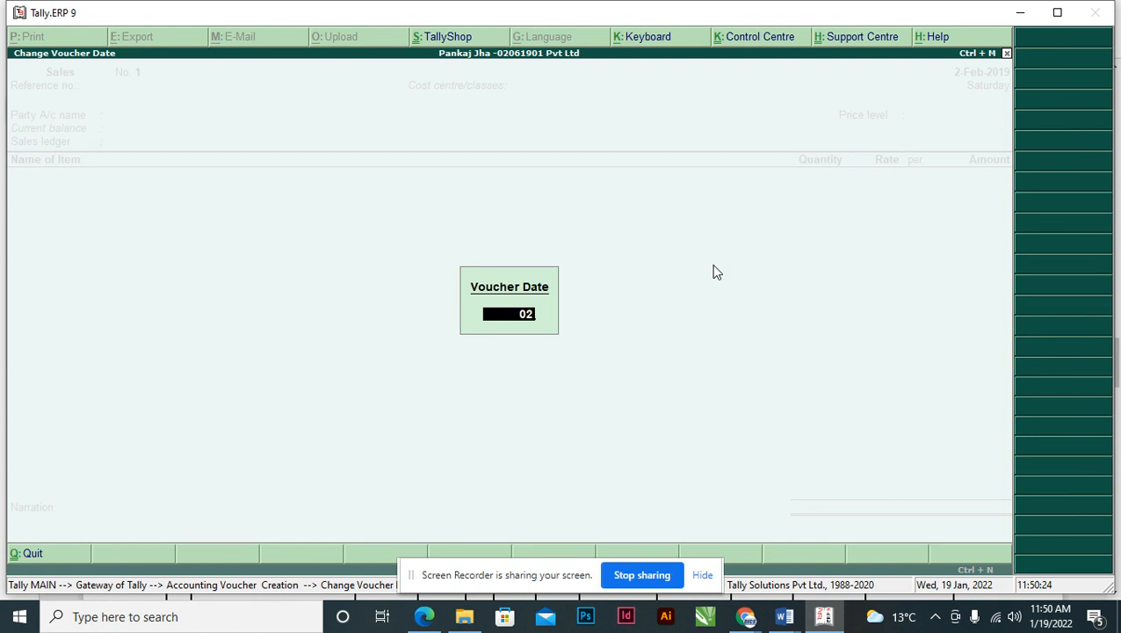
type(".03.2019")
key("Return")
- Copy the invoice number from the PDF into the voucher's Reference no. field
key("alt+Tab")
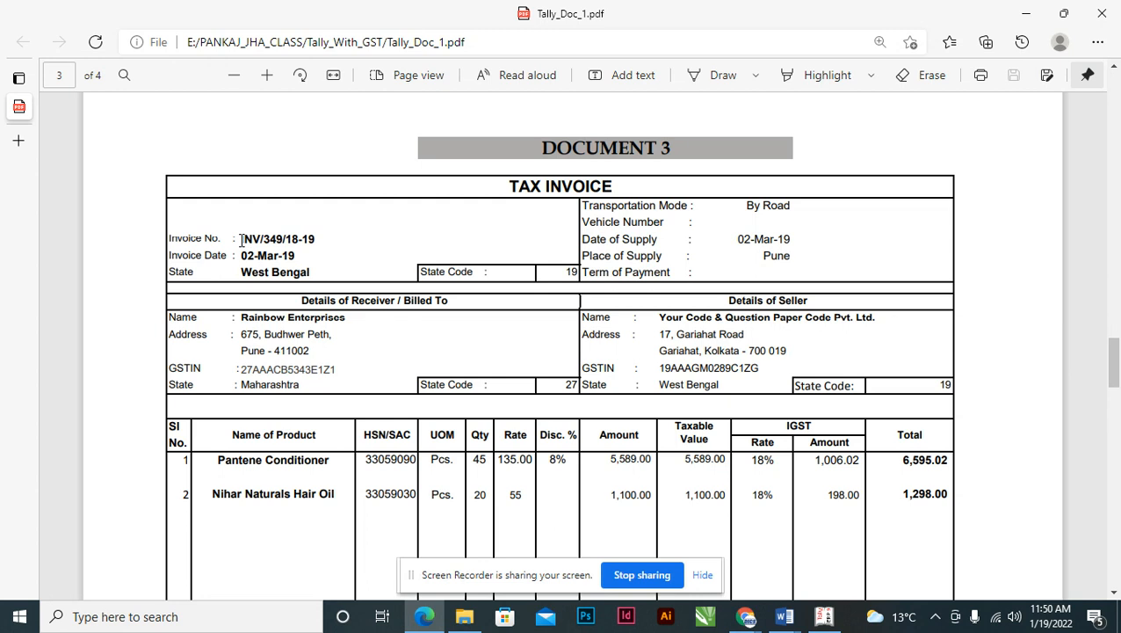
left_click_drag(240, 239, 321, 239)
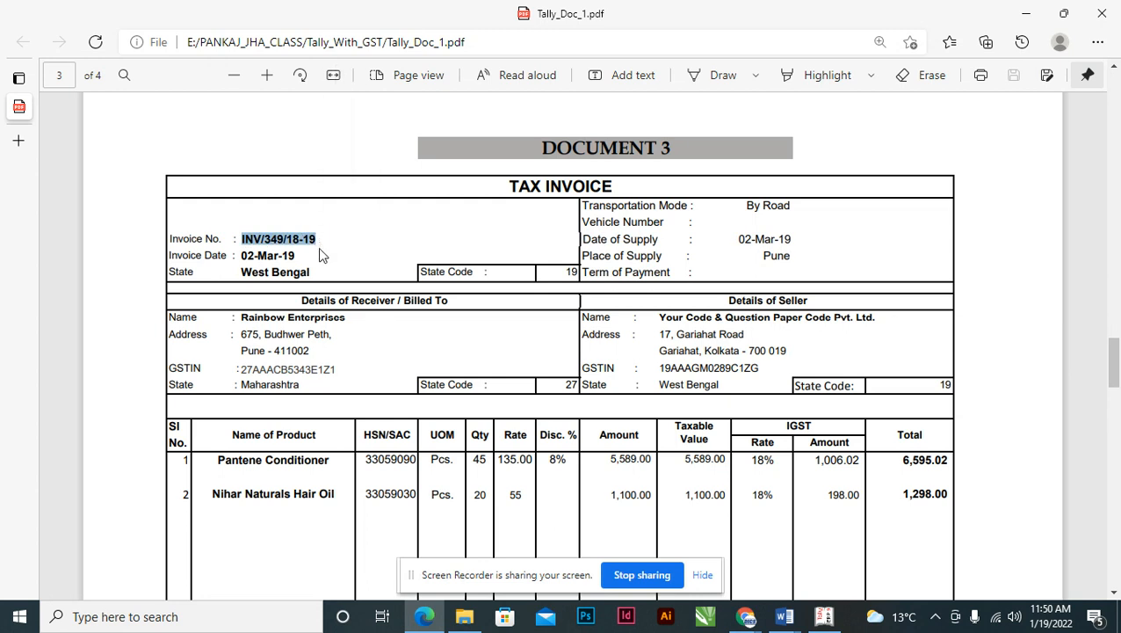
key("alt+Tab")
key("ctrl+alt+v")
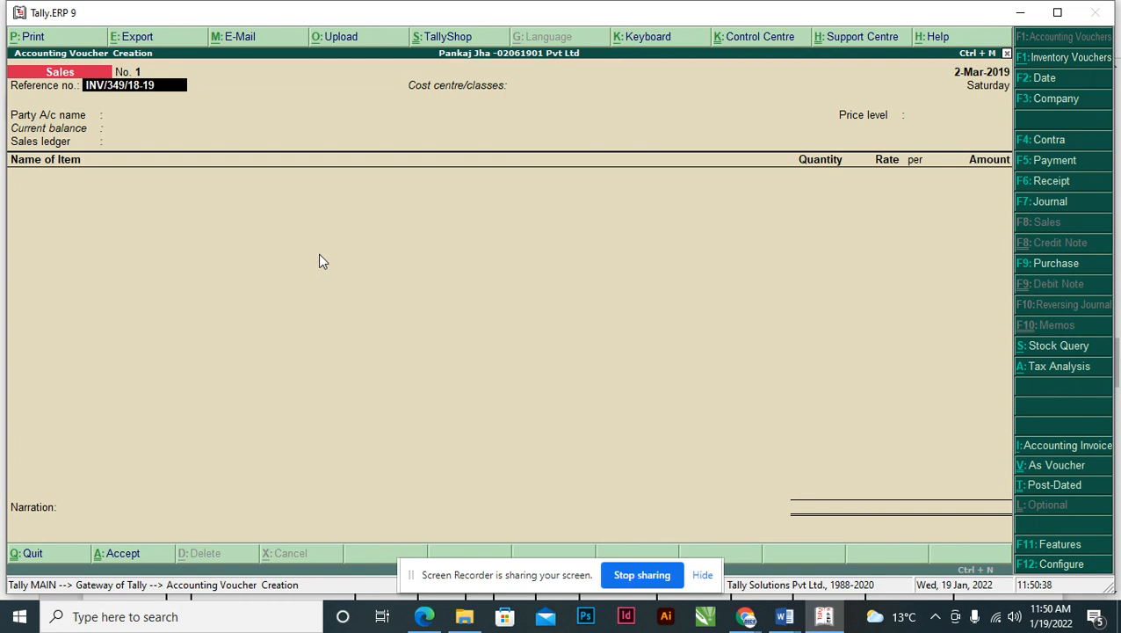
key("Return")
key("Return")
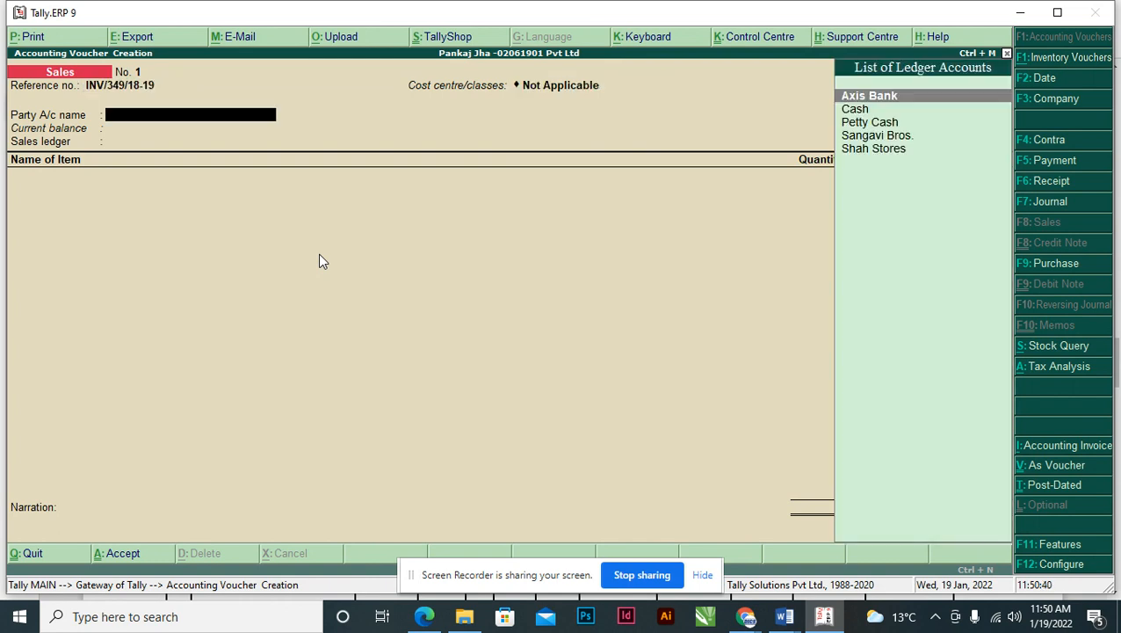
- Create the party ledger Rainbow Enterprises, name copied from the invoice, under Sundry Debtors
key("alt+Tab")
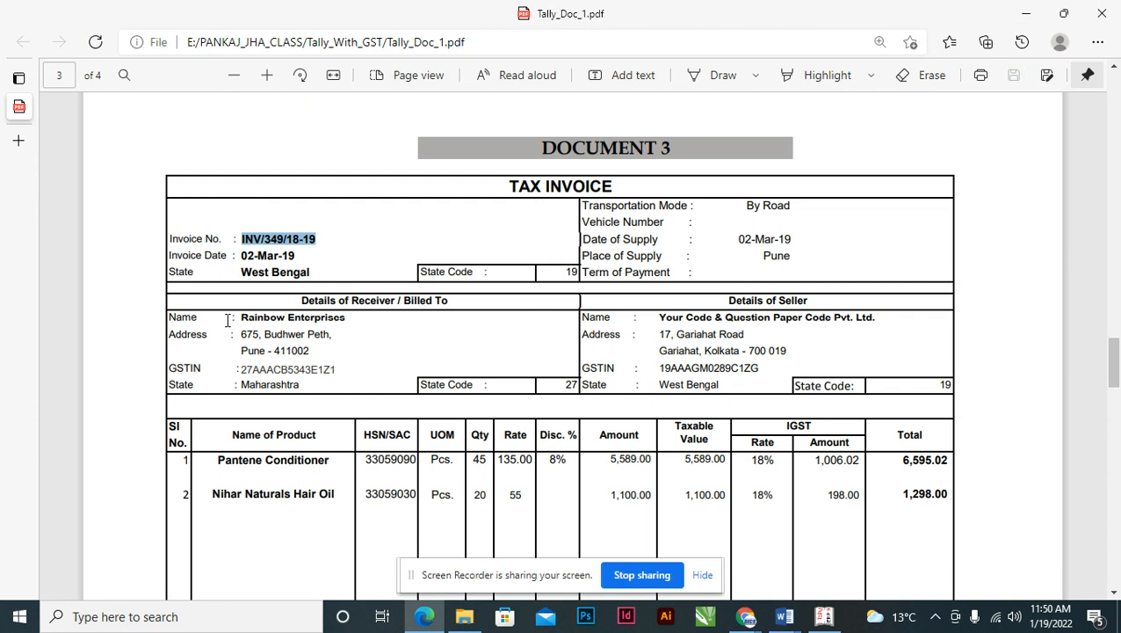
left_click_drag(241, 317, 350, 324)
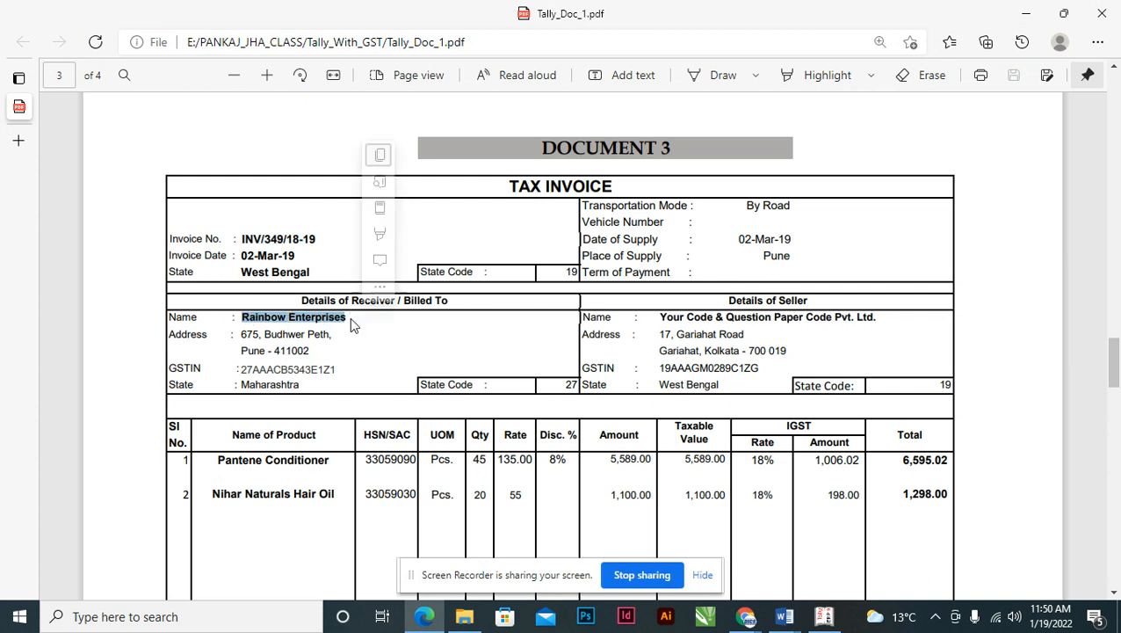
key("ctrl+c")
key("alt+Tab")
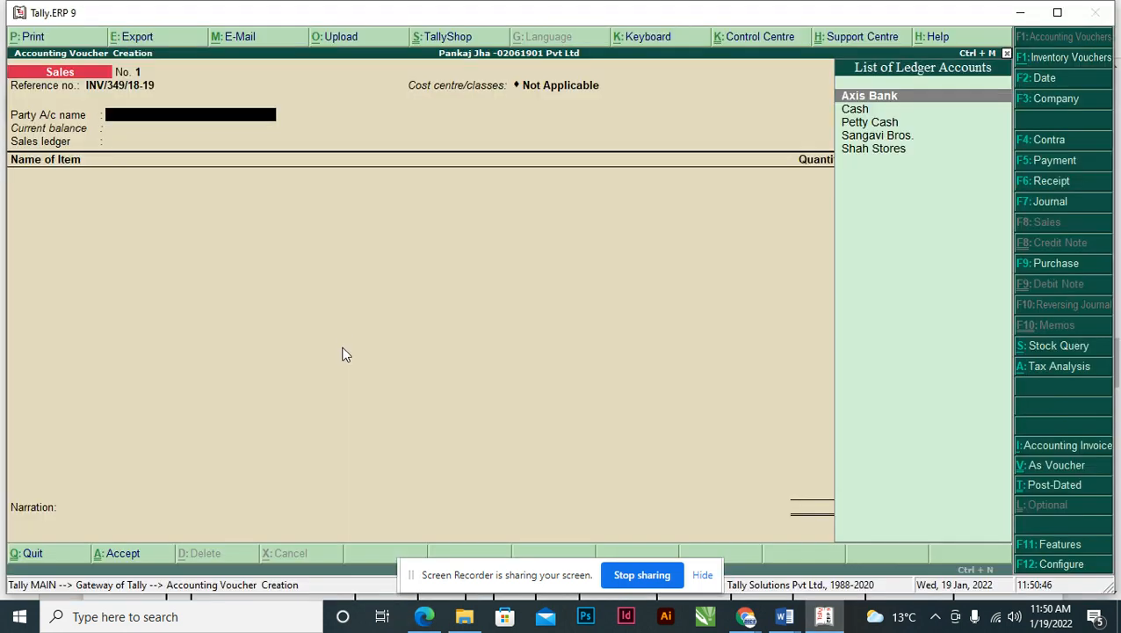
key("alt+c")
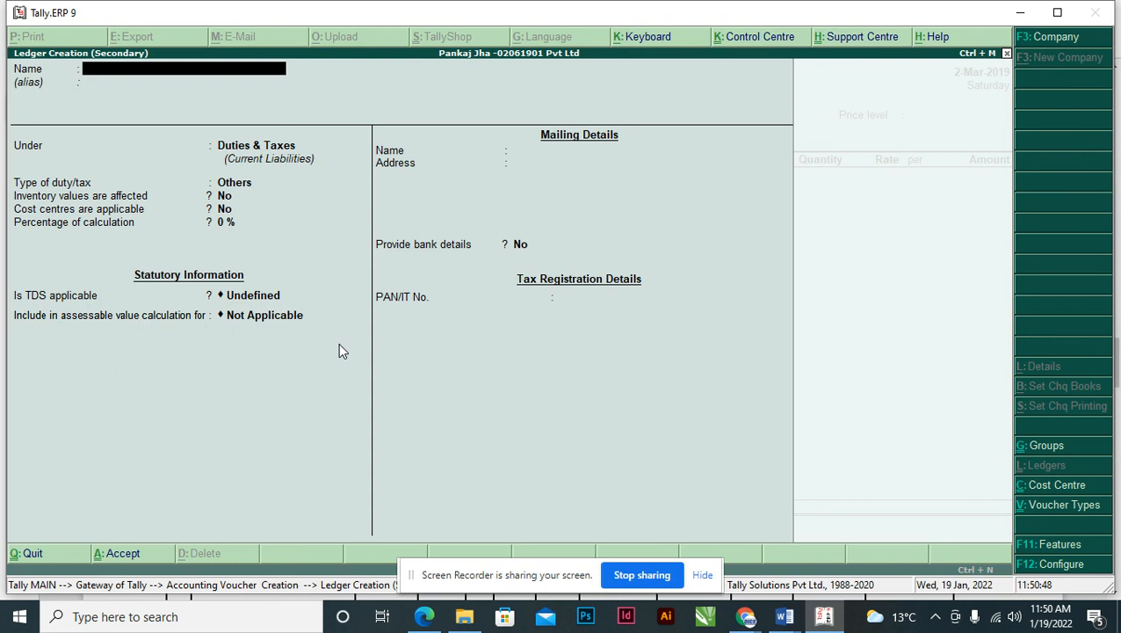
key("ctrl+alt+v")
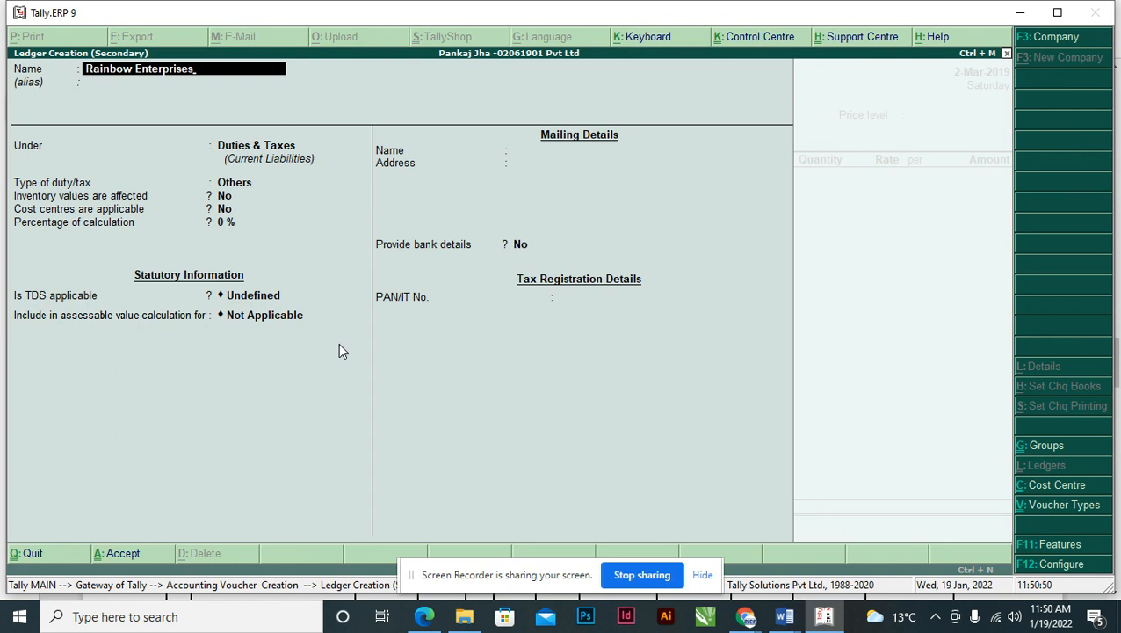
key("Return")
key("Return")
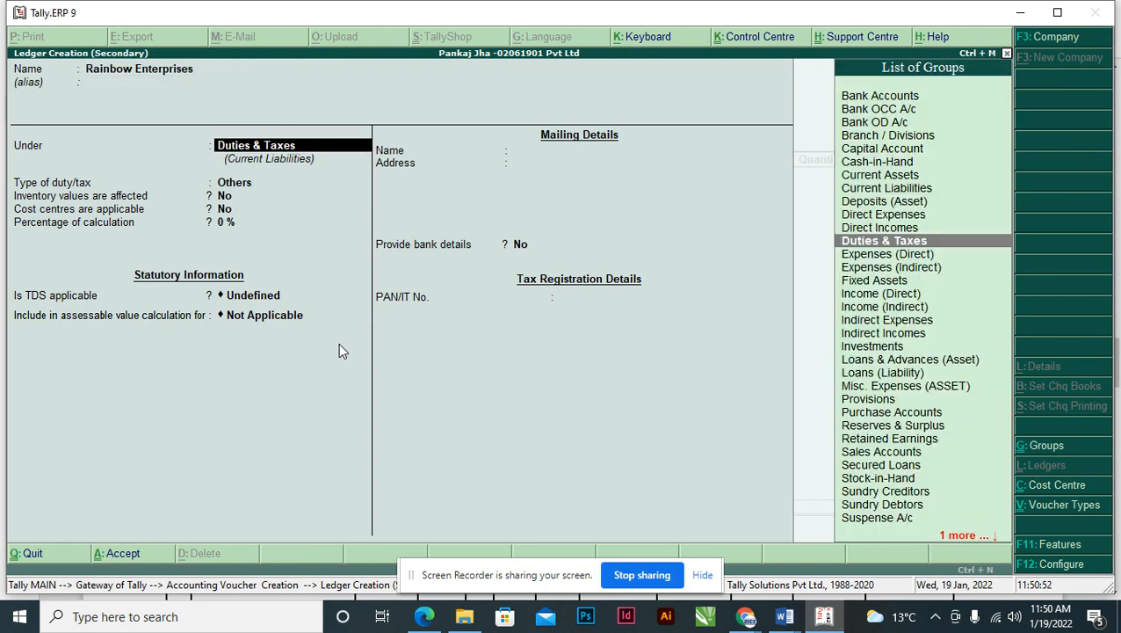
type("SUN")
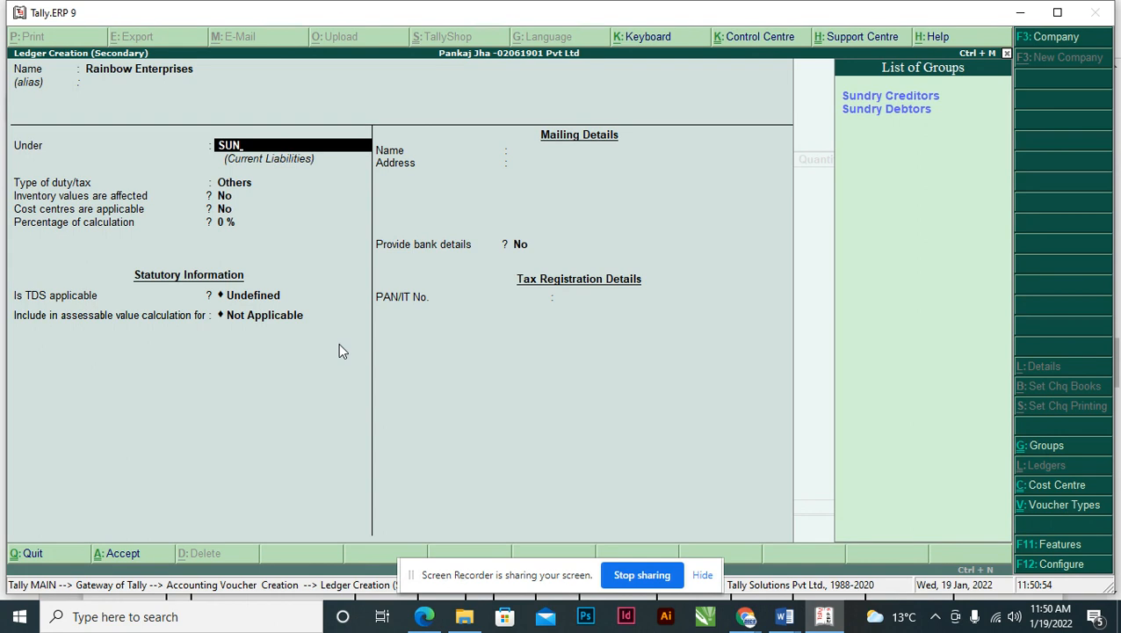
key("Down")
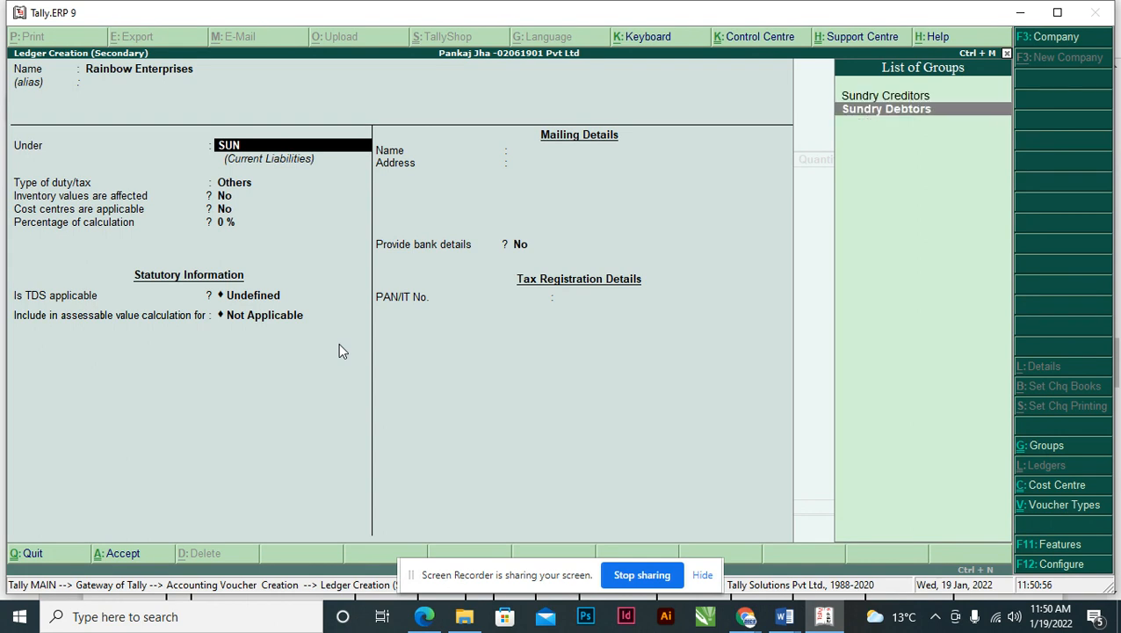
key("Return")
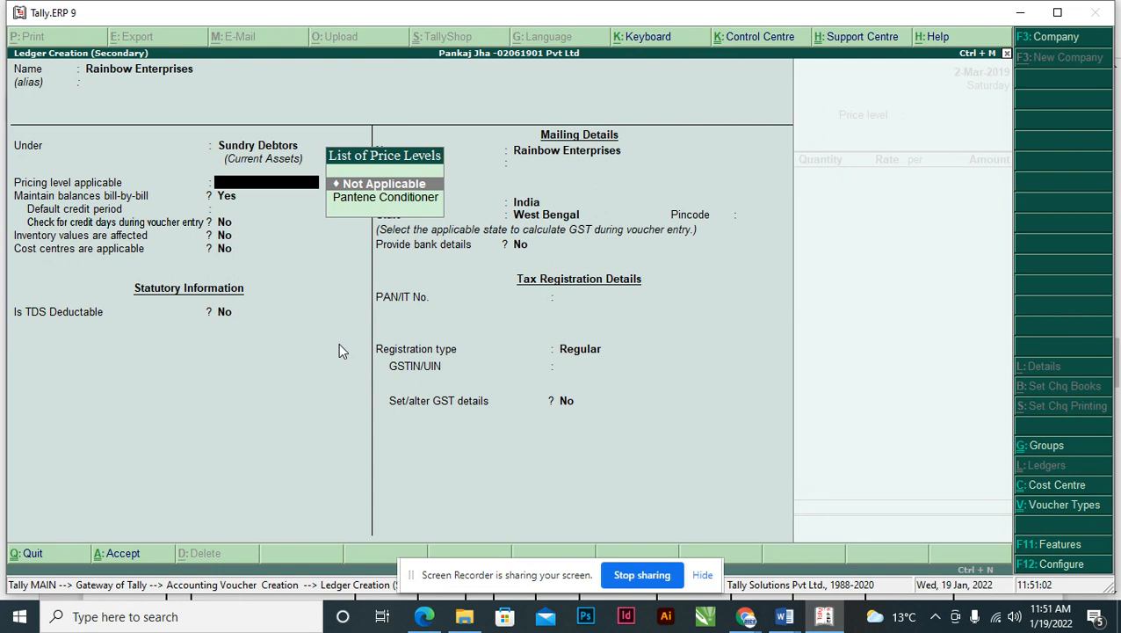
- Set the ledger's pricing level to Pantene Conditioner and keep bill-by-bill balances
key("Down")
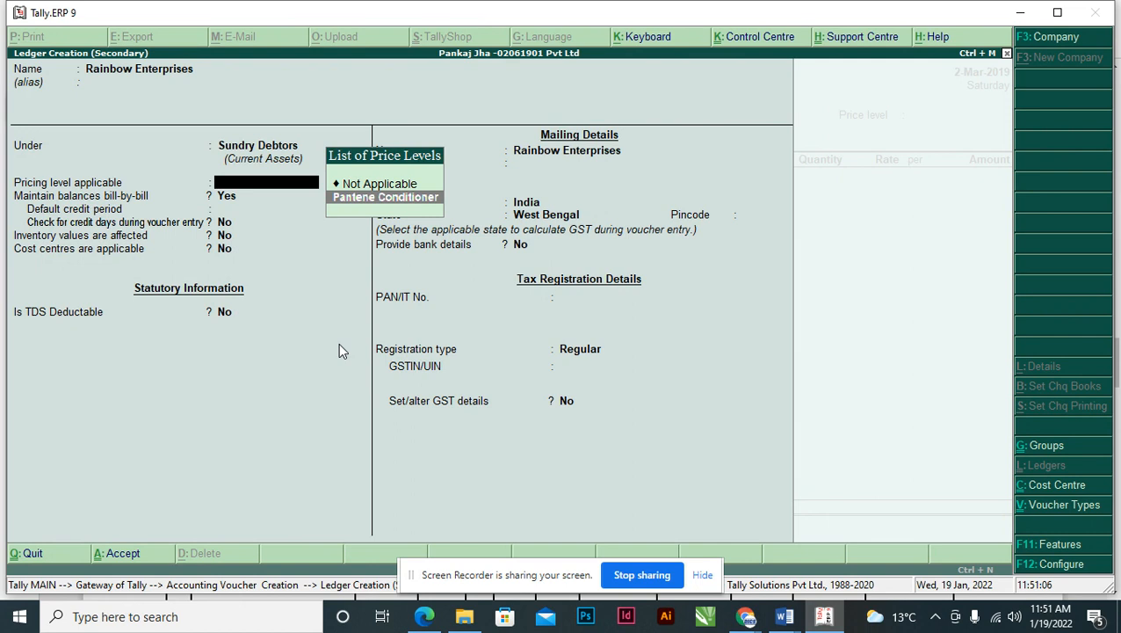
key("Return")
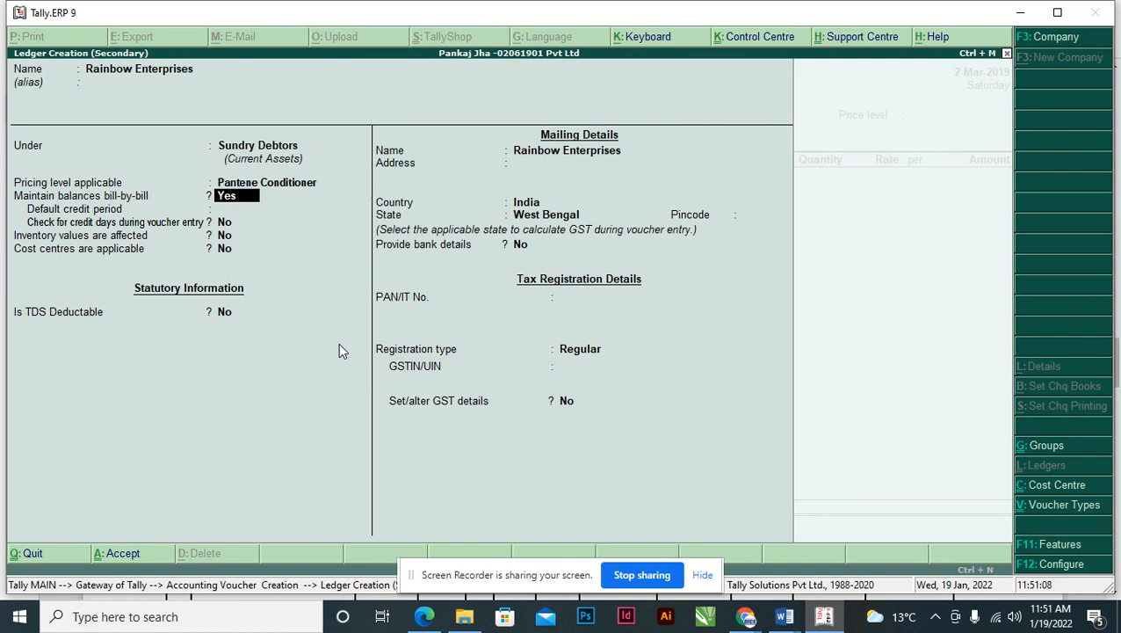
key("Return")
key("Return")
key("Return")
key("Return")
key("Return")
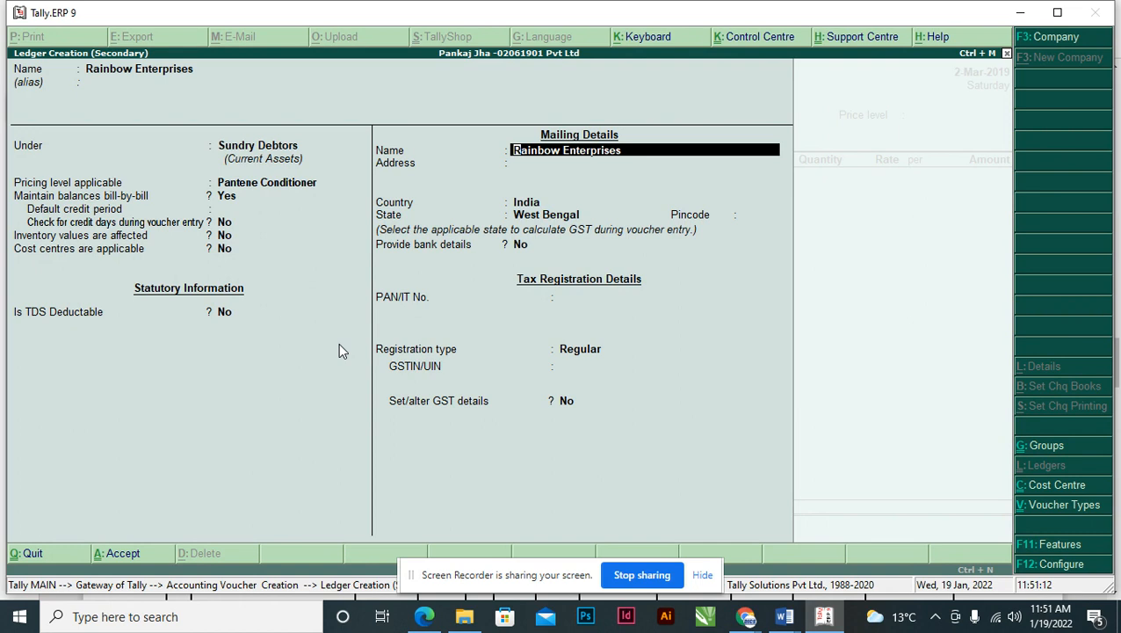
key("Return")
key("Return")
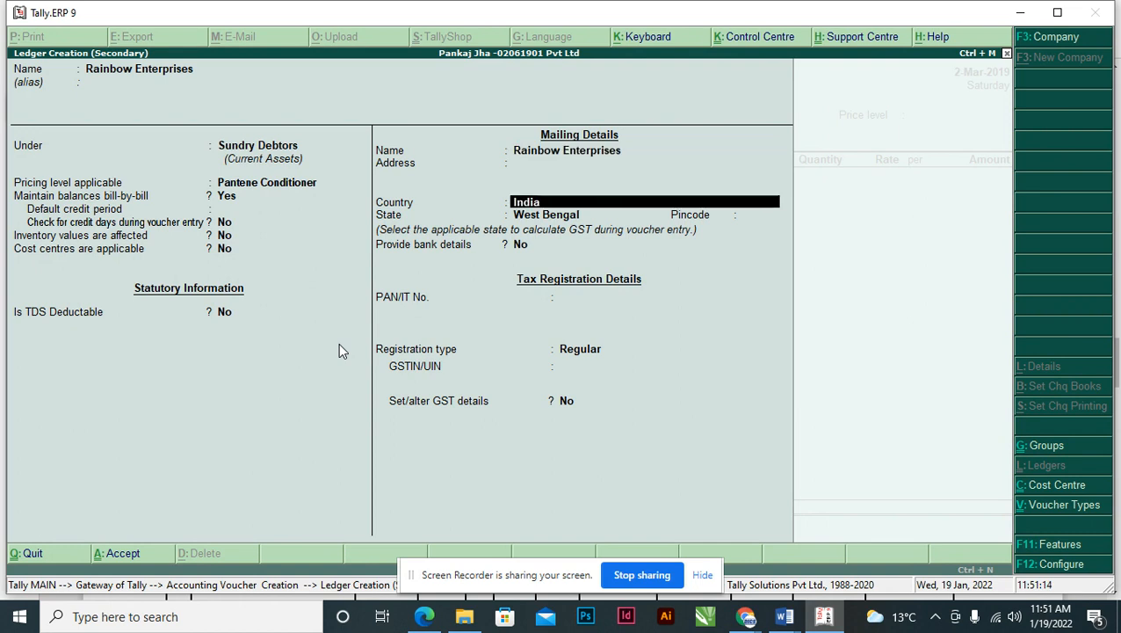
key("alt+Tab")
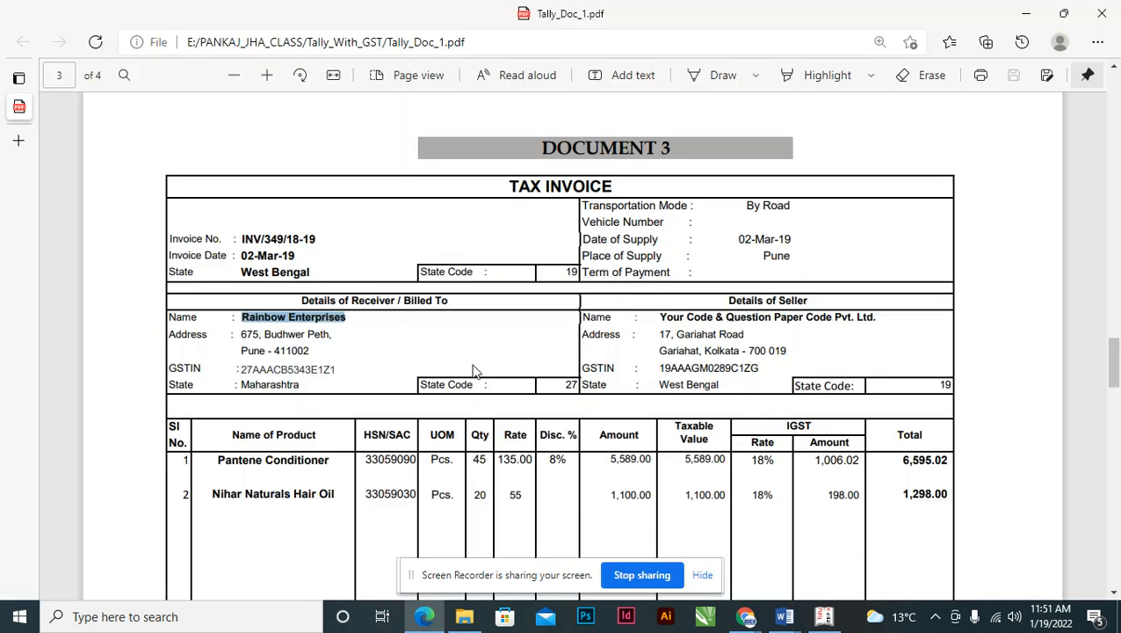
- Keep India as the country, set the state to Maharashtra, and paste the buyer's pincode from the invoice
scroll(554, 387, "down", 2)
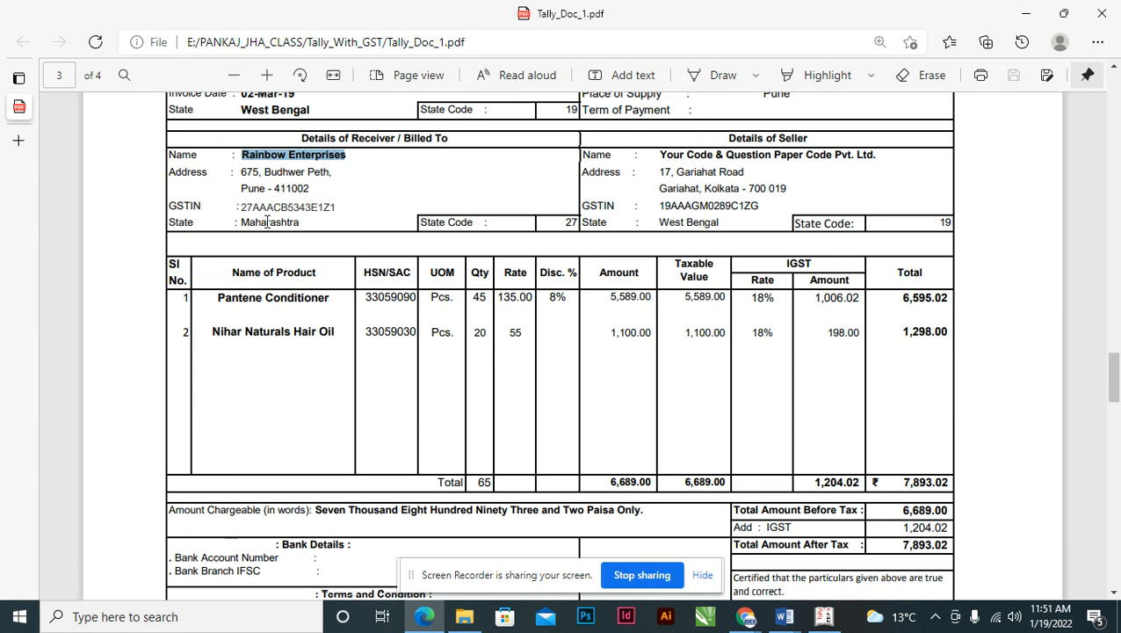
key("alt+Tab")
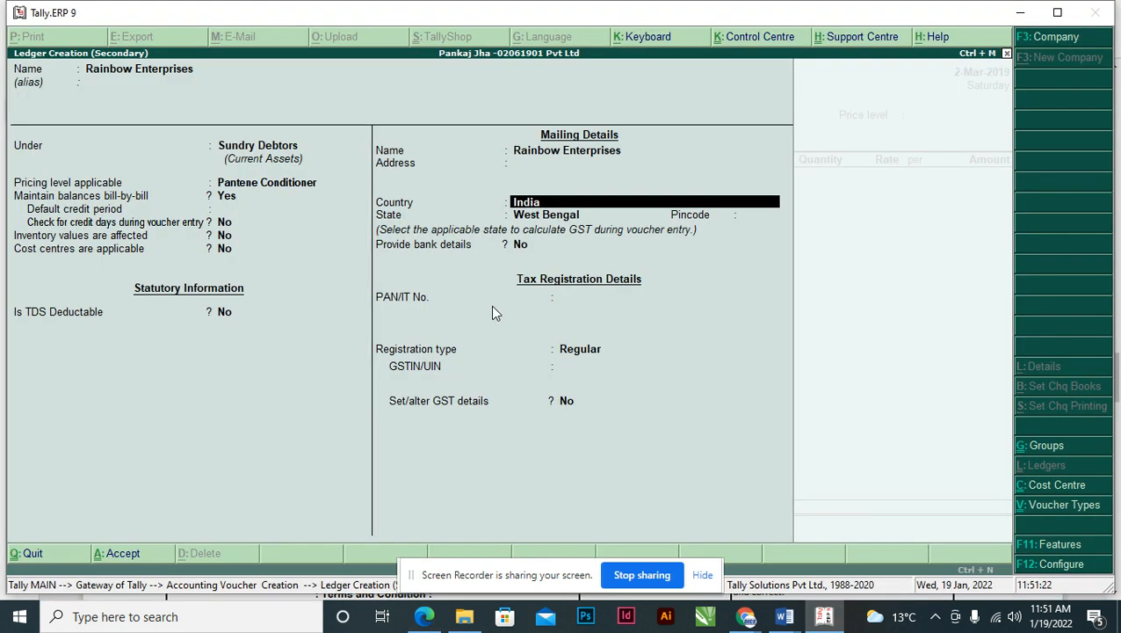
key("Return")
type("MAH")
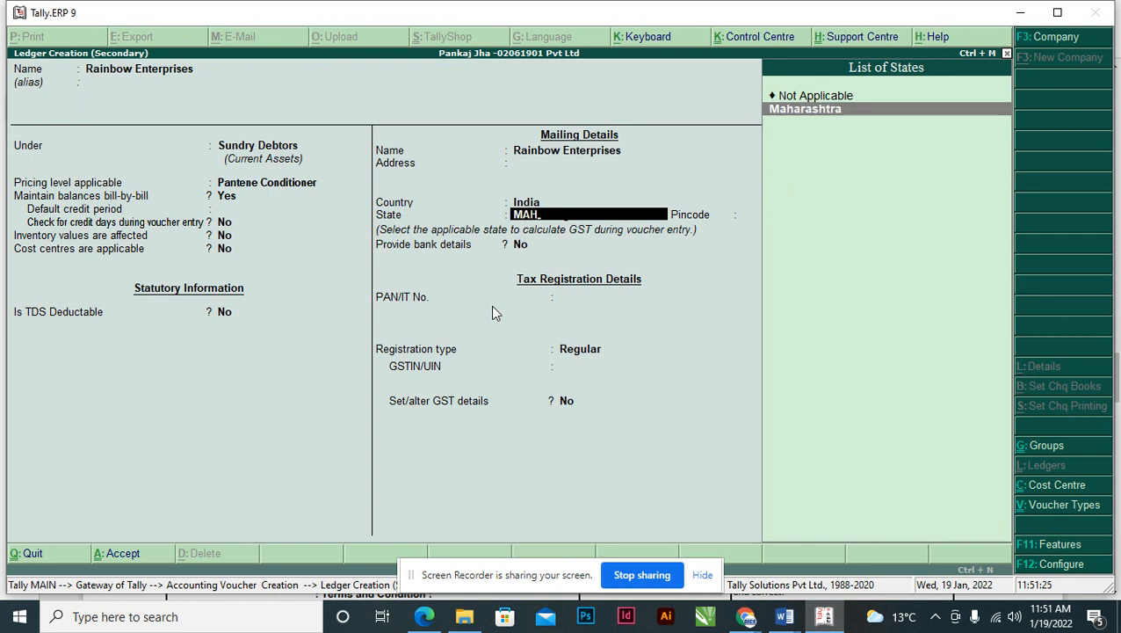
key("Return")
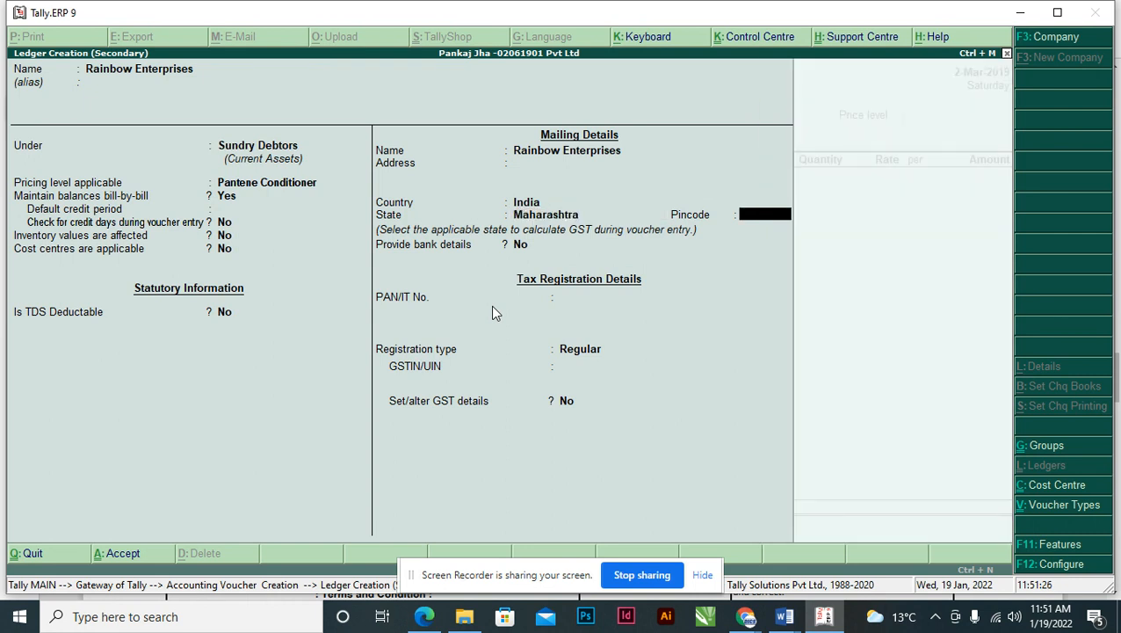
key("alt+Tab")
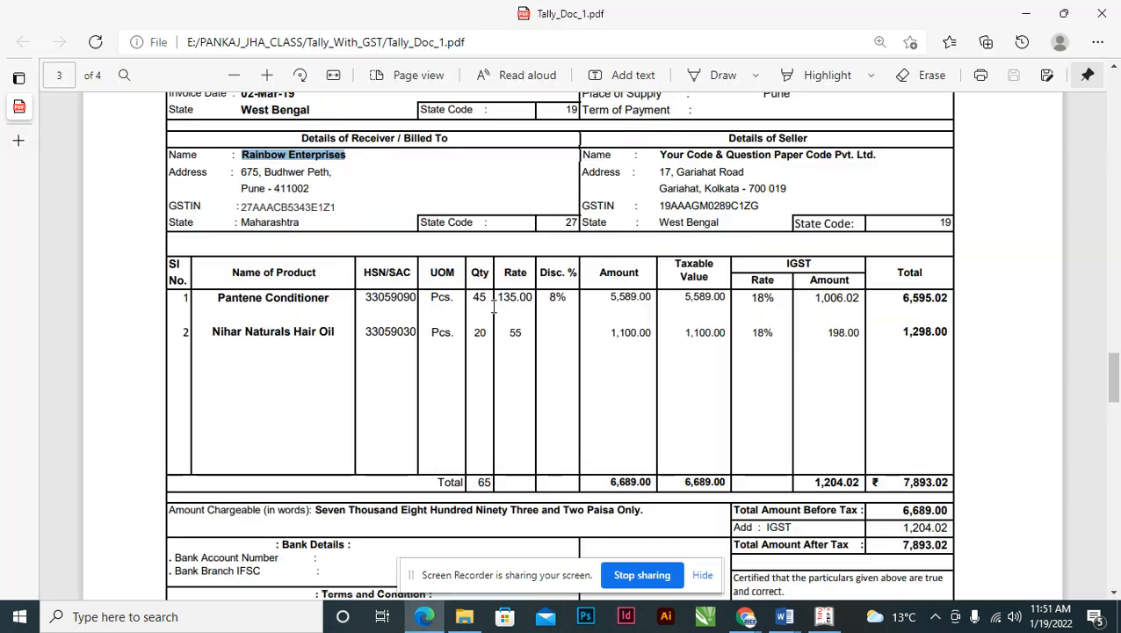
double_click(298, 186)
key("ctrl+c")
key("alt+Tab")
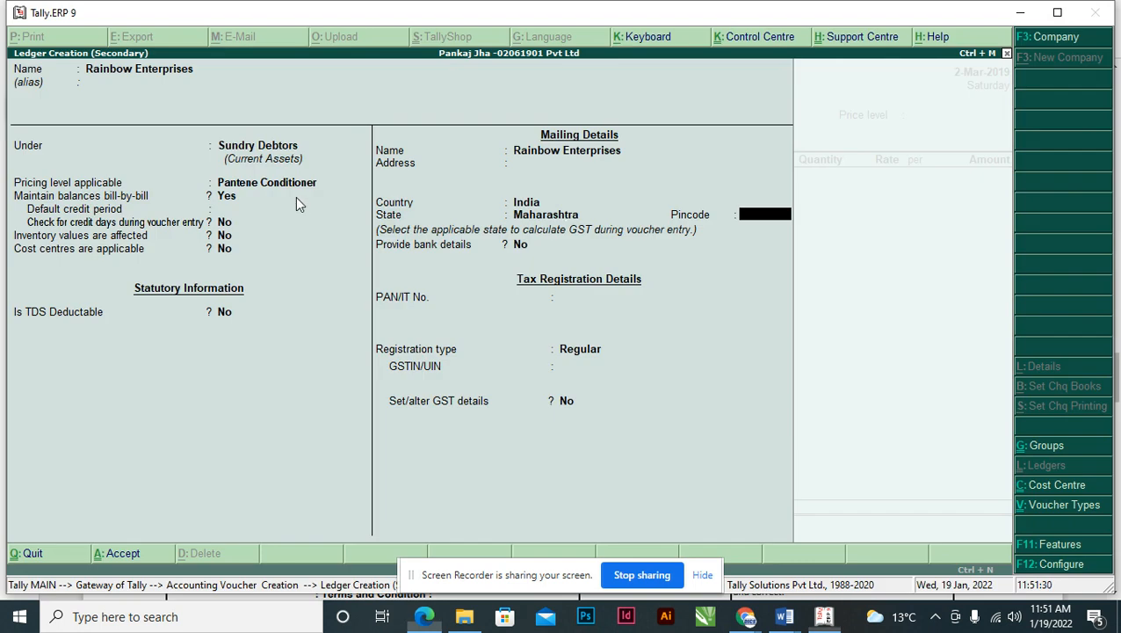
key("ctrl+alt+v")
key("Return")
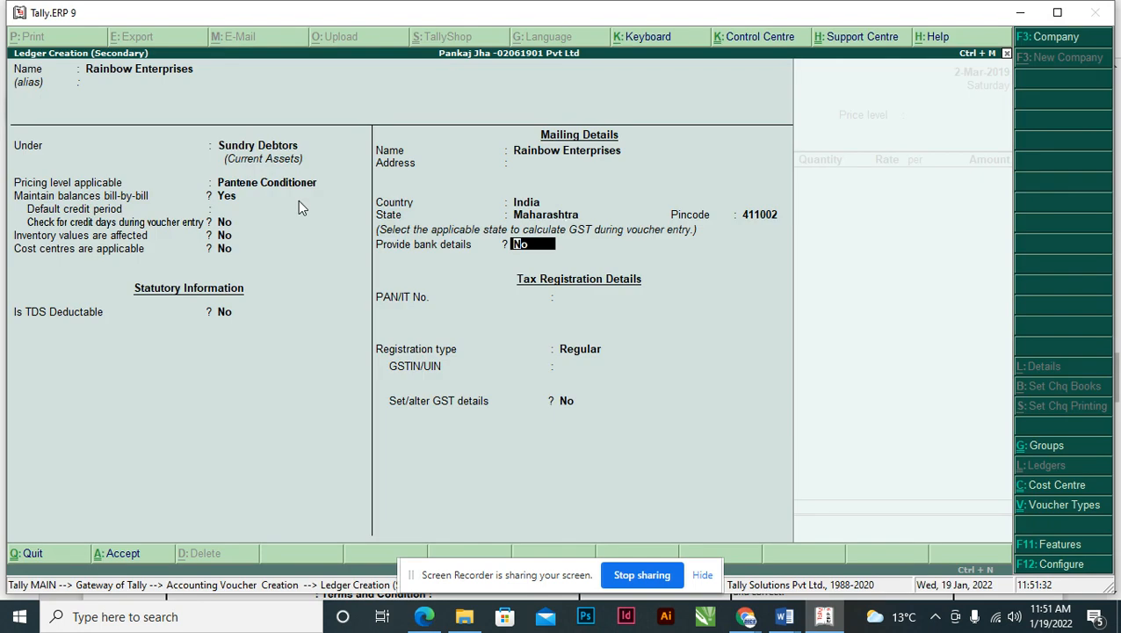
- Enter the buyer's PAN from the invoice GSTIN, correcting its first letter to uppercase A
key("Return")
key("alt+Tab")
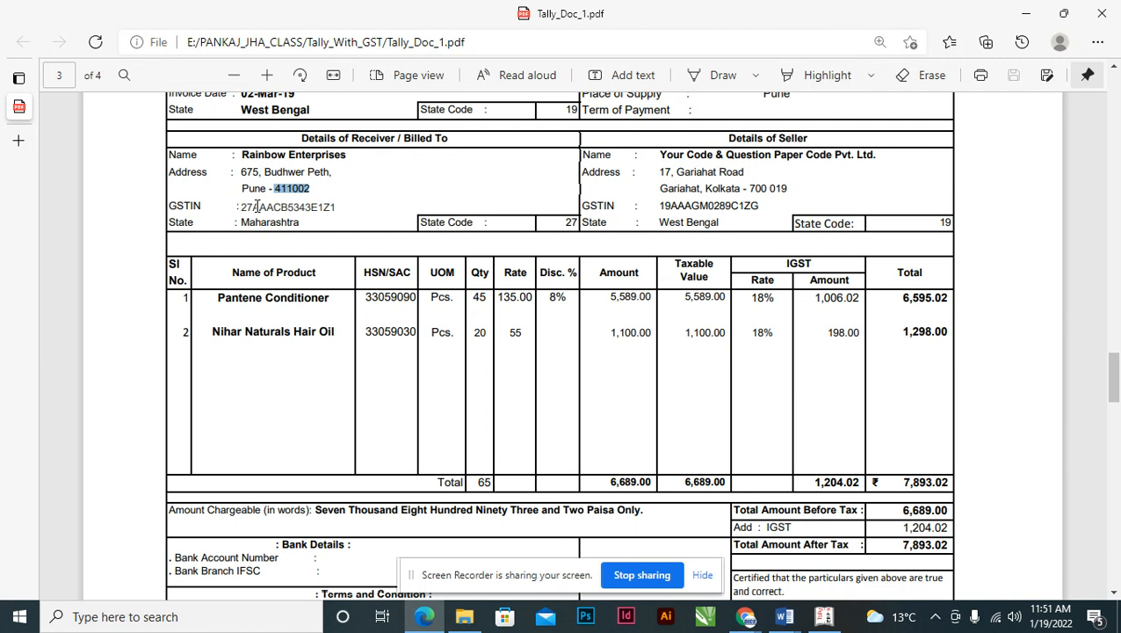
mouse_move(252, 207)
left_mouse_down()
mouse_move(299, 207)
mouse_move(258, 208)
left_mouse_up()
left_click(276, 206)
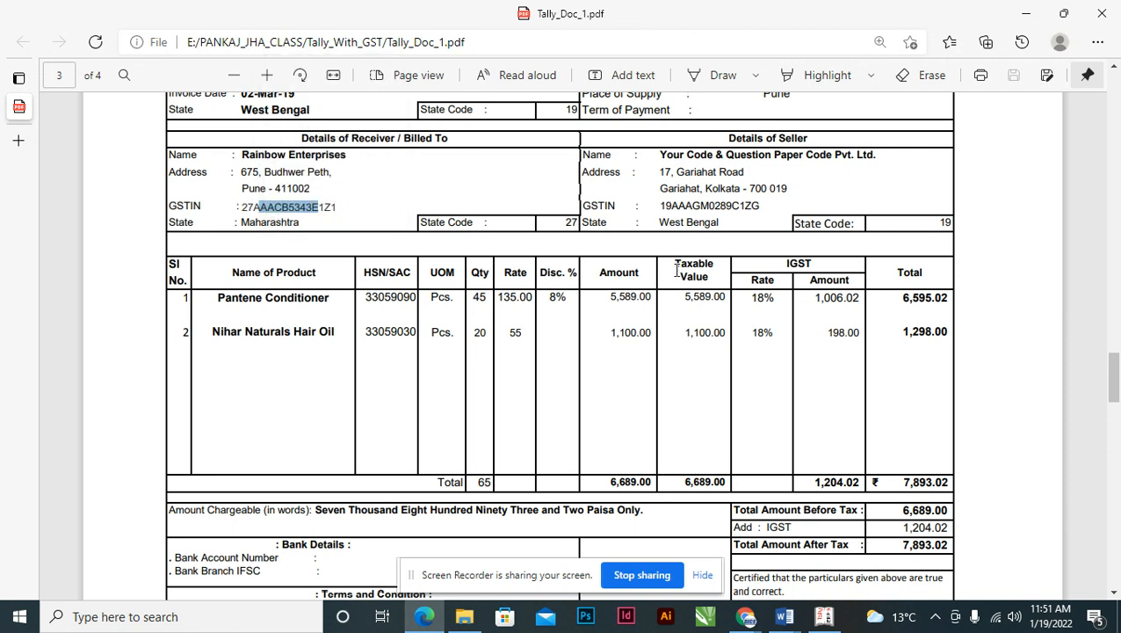
key("alt+Tab")
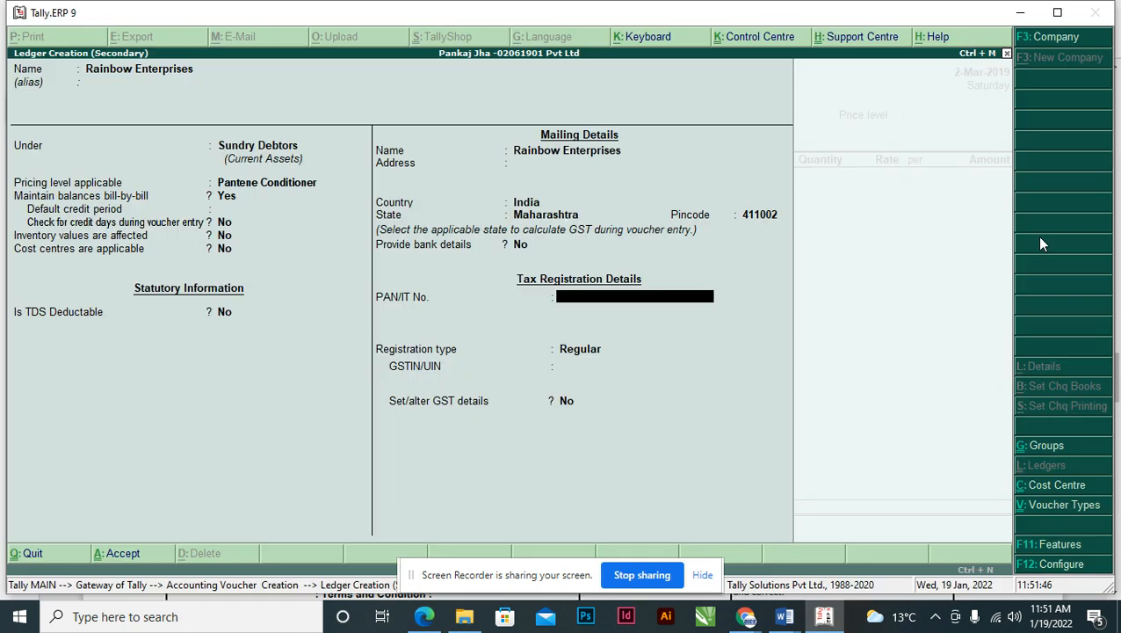
key("ctrl+alt+v")
key("alt+Tab")
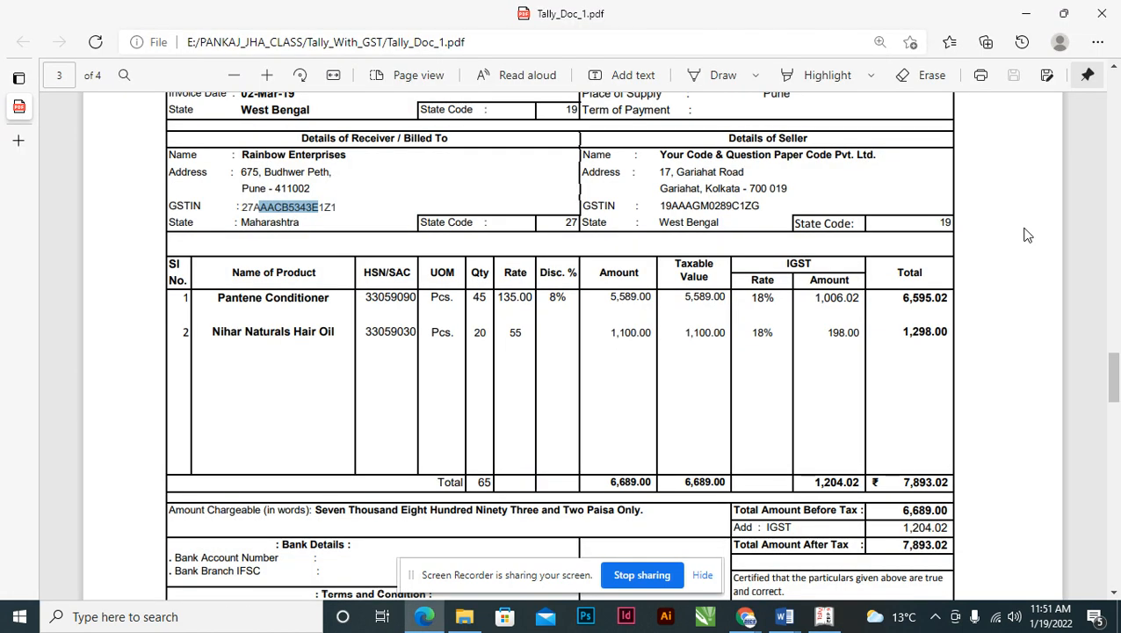
key("alt+Tab")
key("Delete")
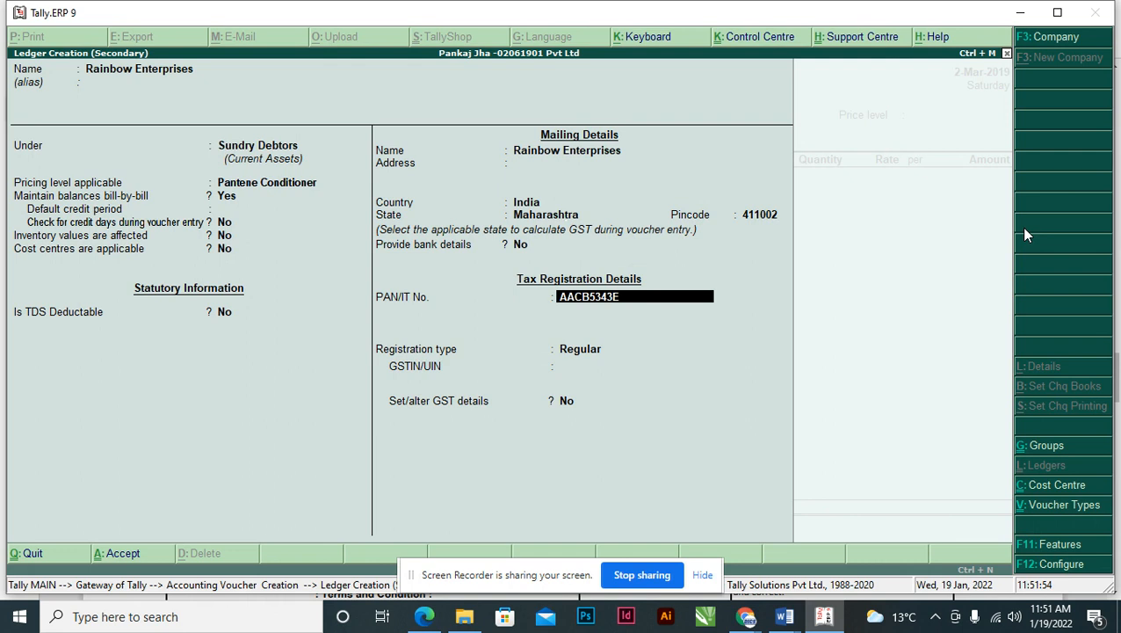
type("a")
key("BackSpace")
type("A")
key("Return")
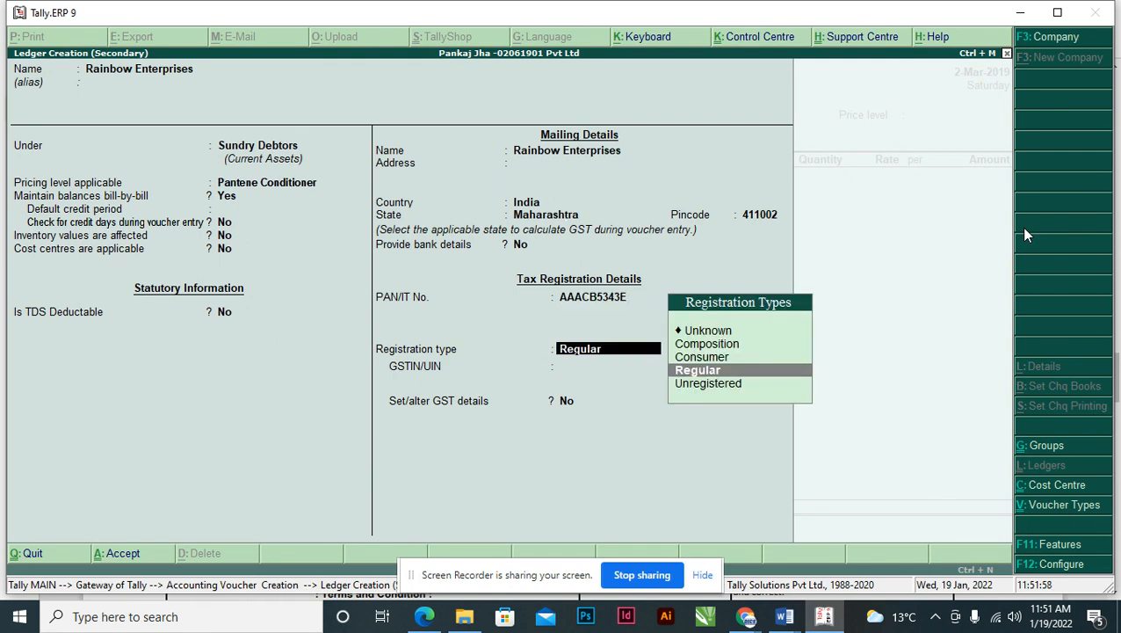
- Keep Regular registration, paste the invoice's GSTIN, and save the Rainbow Enterprises ledger
key("Return")
key("alt+Tab")
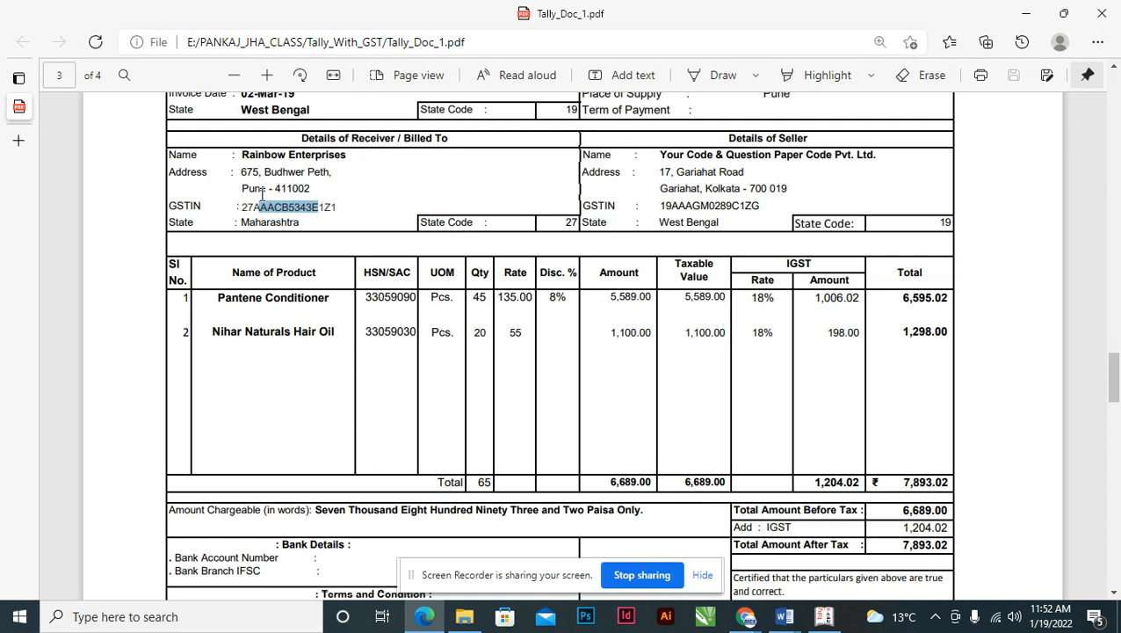
left_click_drag(241, 206, 340, 203)
key("ctrl+c")
key("alt+Tab")
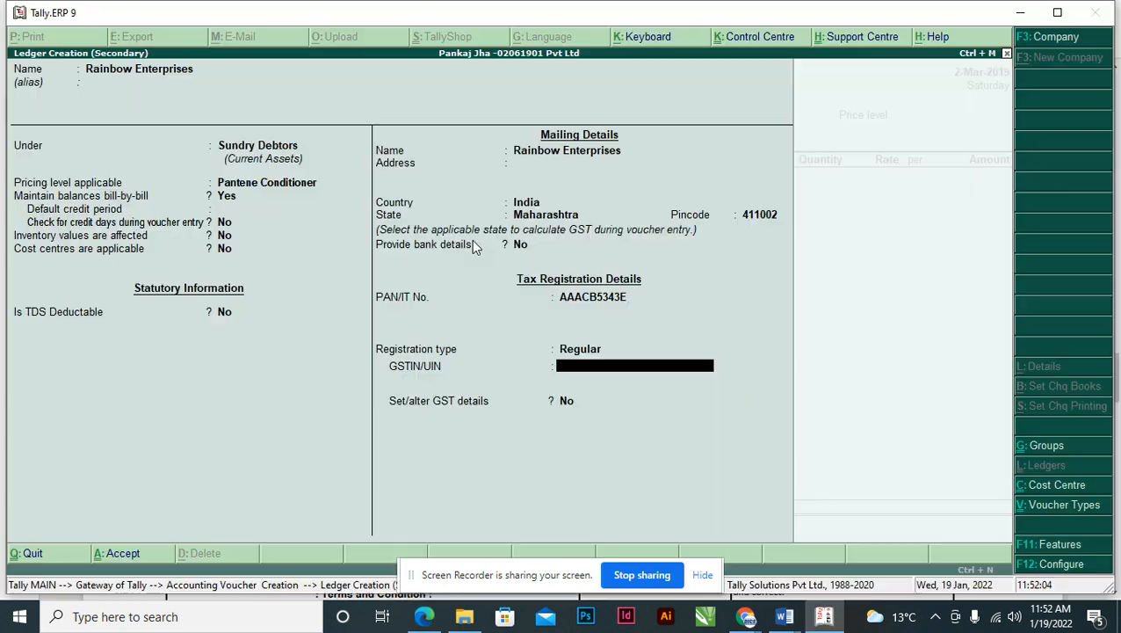
key("ctrl+alt+v")
key("Return")
key("Return")
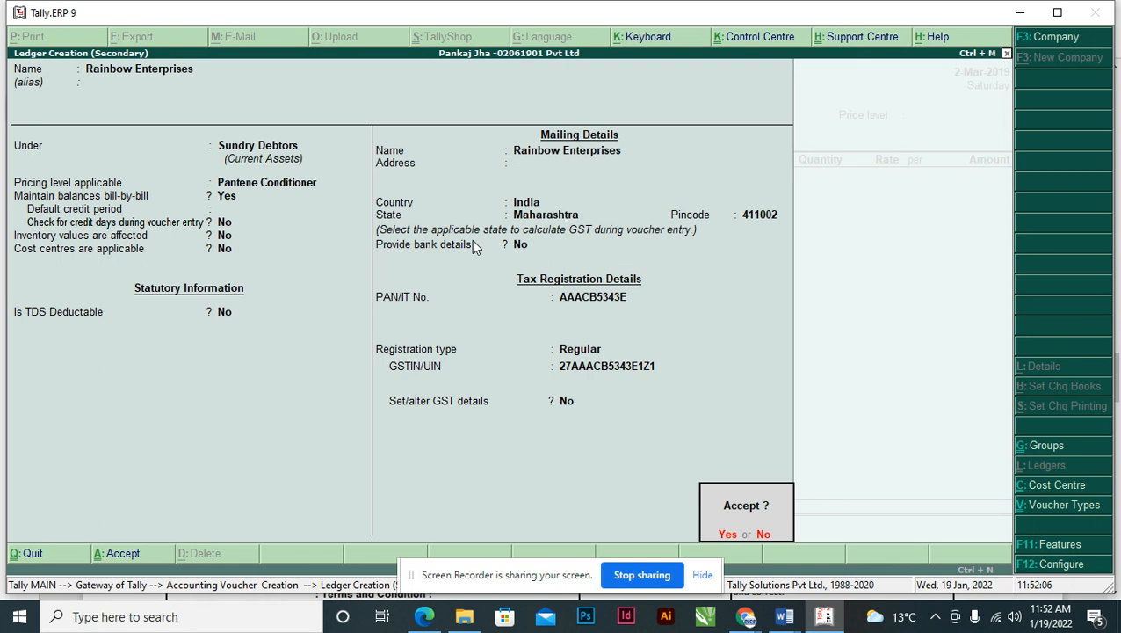
key("Return")
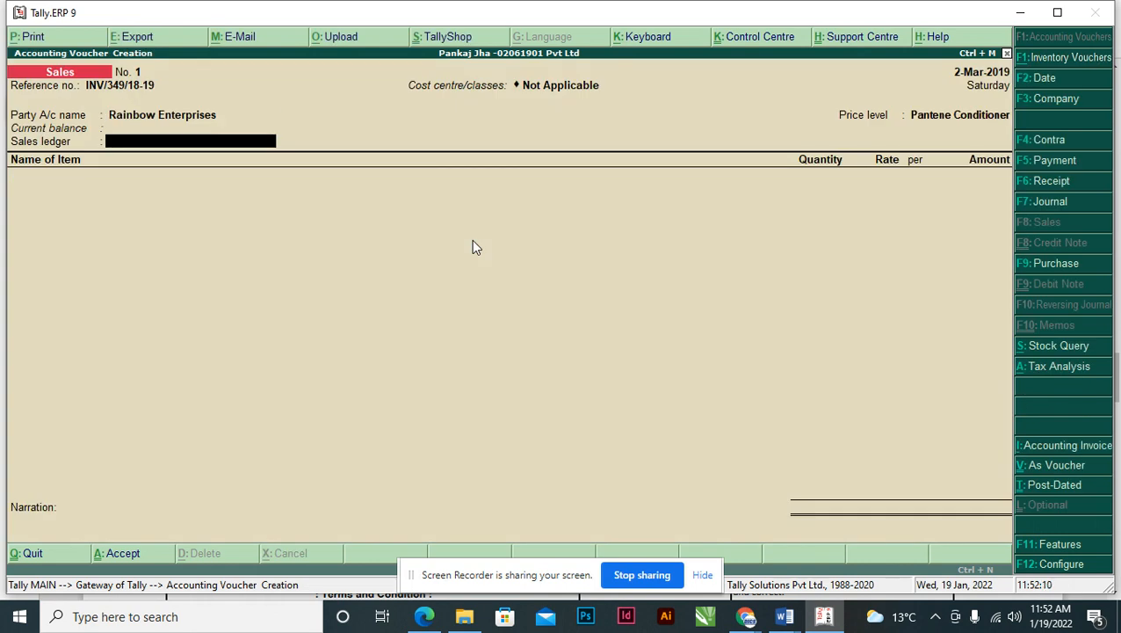
- Create a SALES A/C ledger under Sales Accounts with ledger type Not Applicable
key("alt+c")
type("SALES")
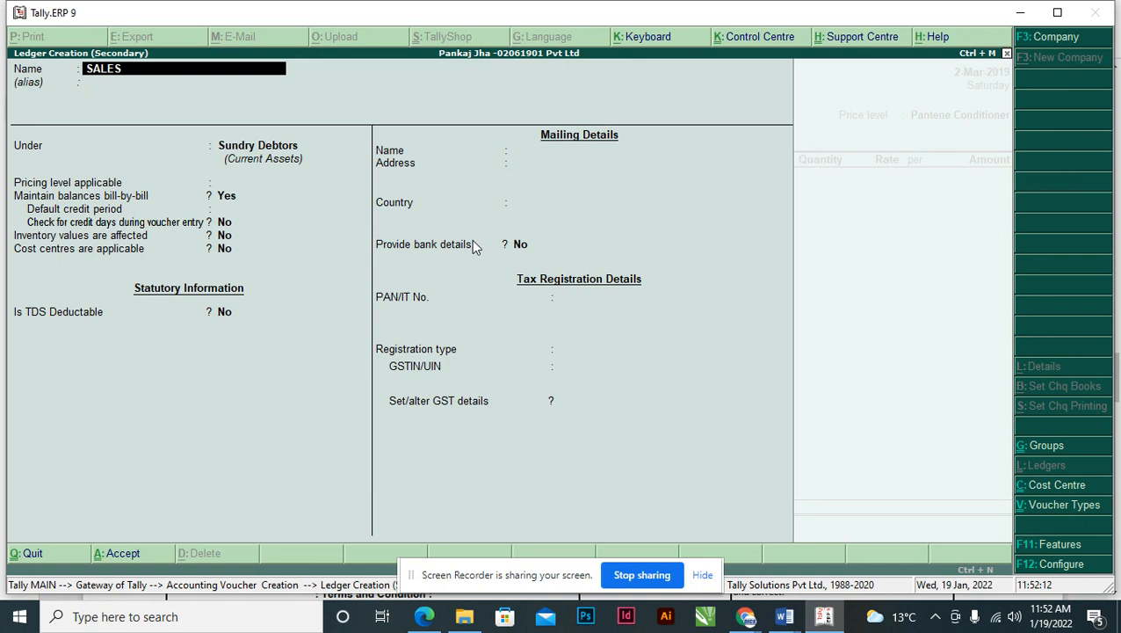
type(" A/C")
key("Return")
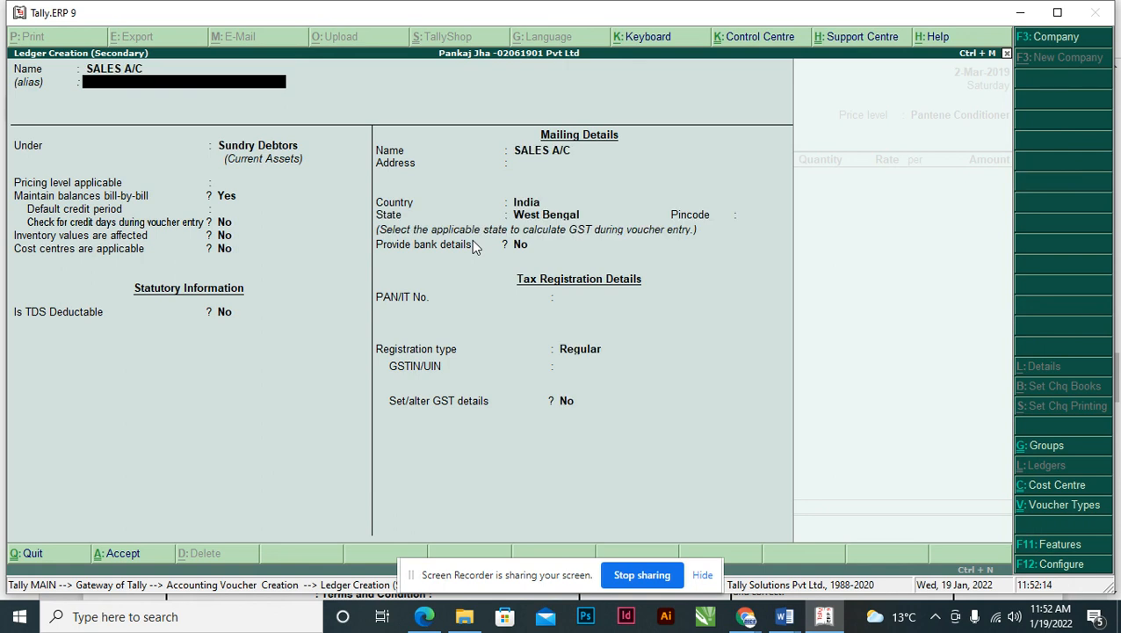
key("Return")
type("SAL")
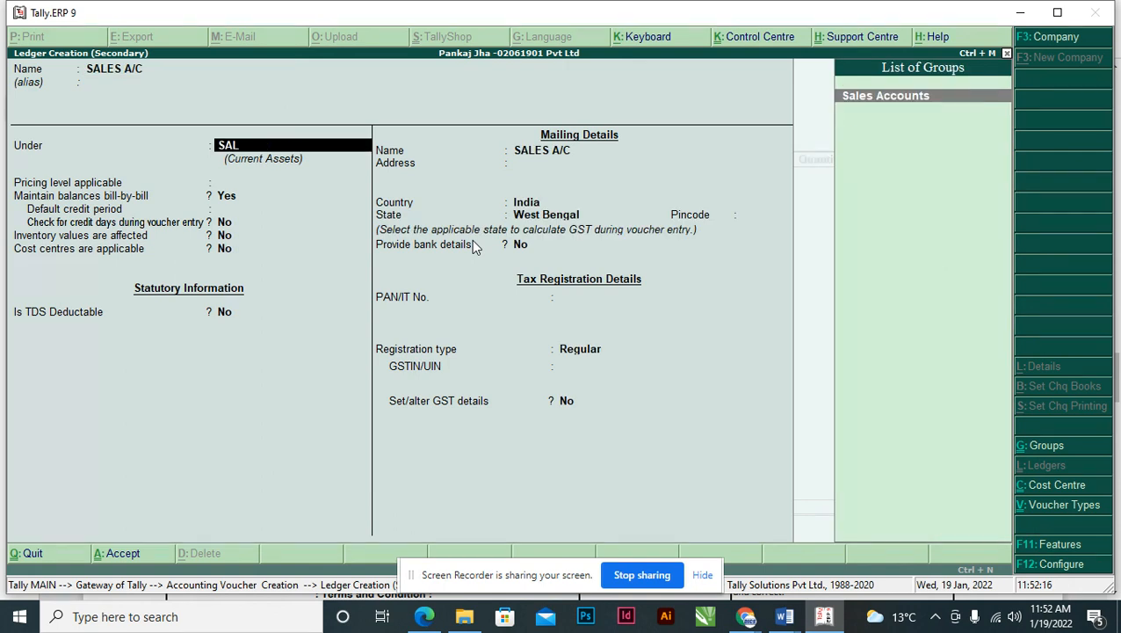
key("Return")
key("Return")
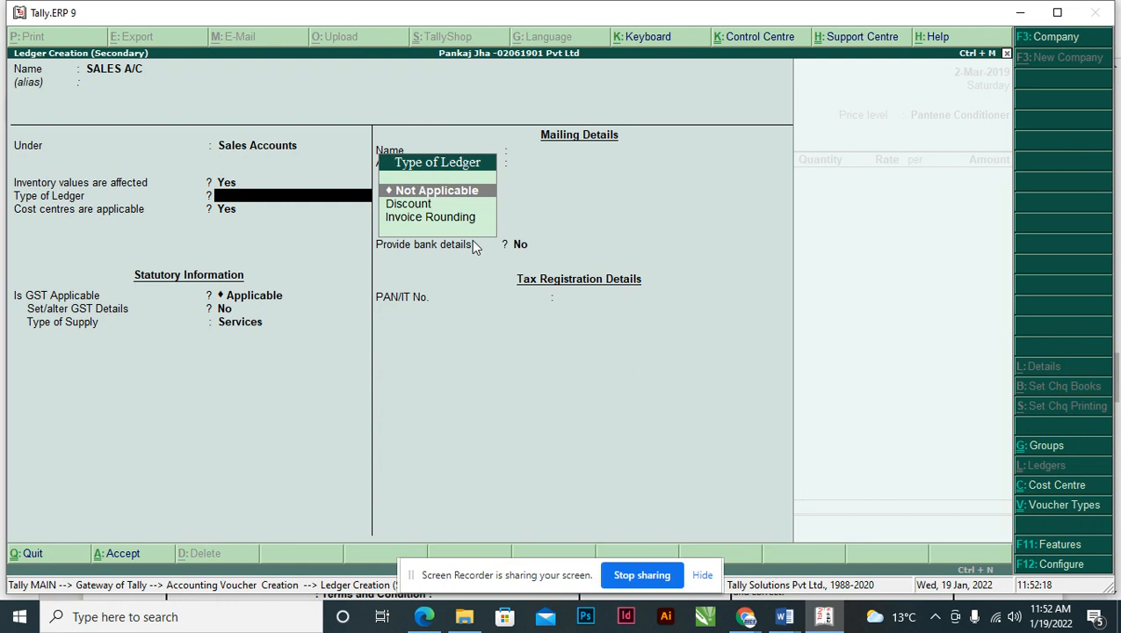
key("Return")
key("ctrl+a")
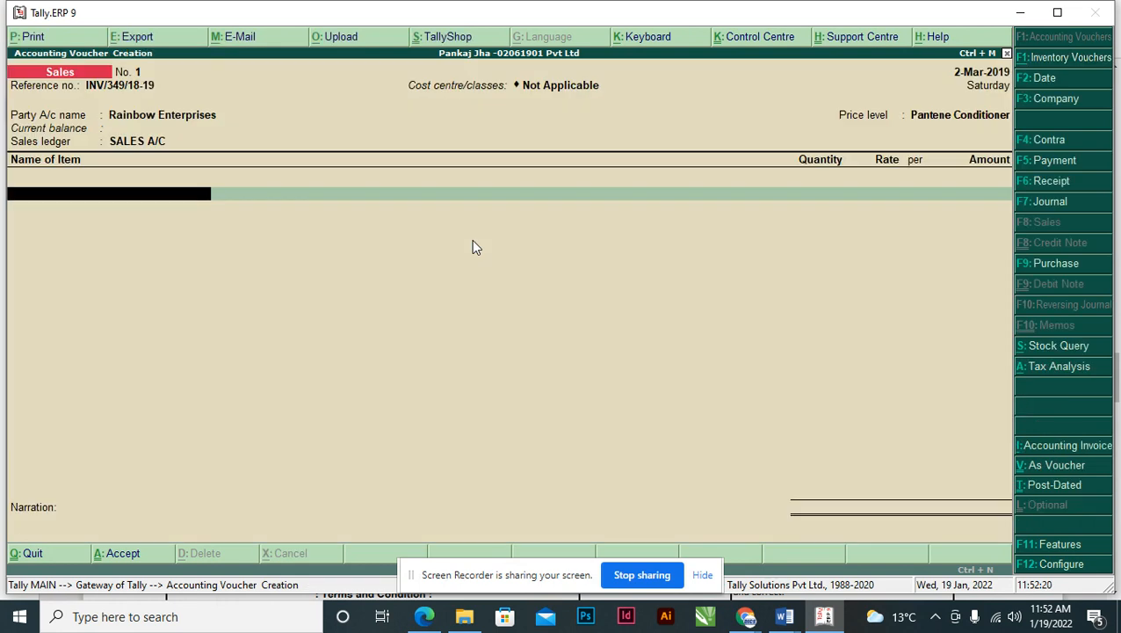
- Review the Pantene Conditioner item details on the invoice PDF before returning to the voucher
key("alt+Tab")
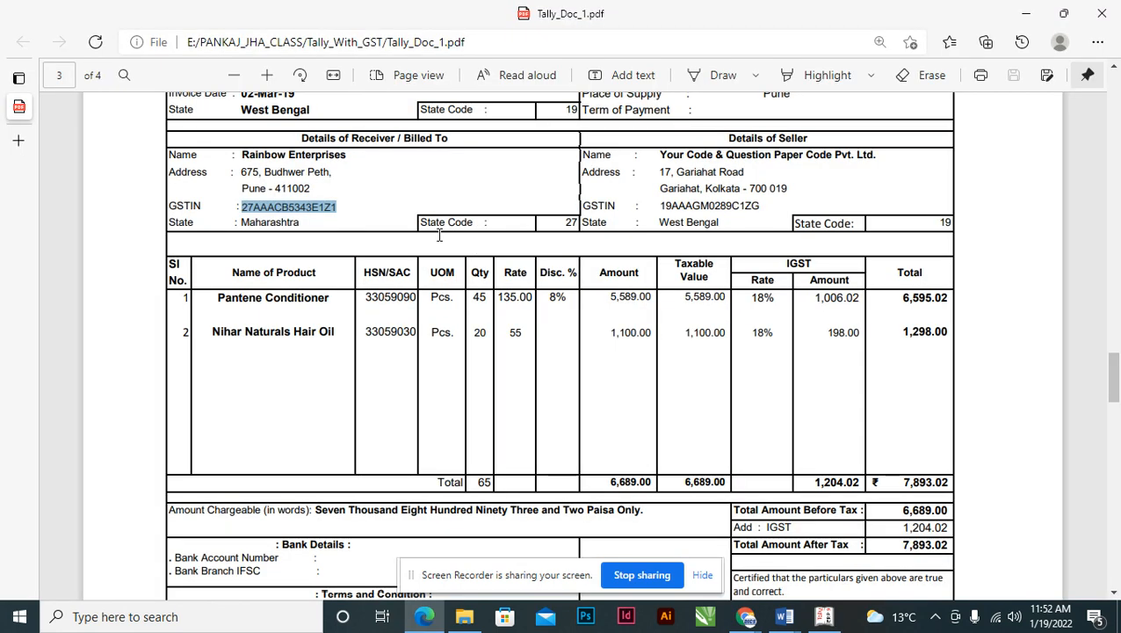
left_click(225, 301)
left_click_drag(224, 302, 335, 302)
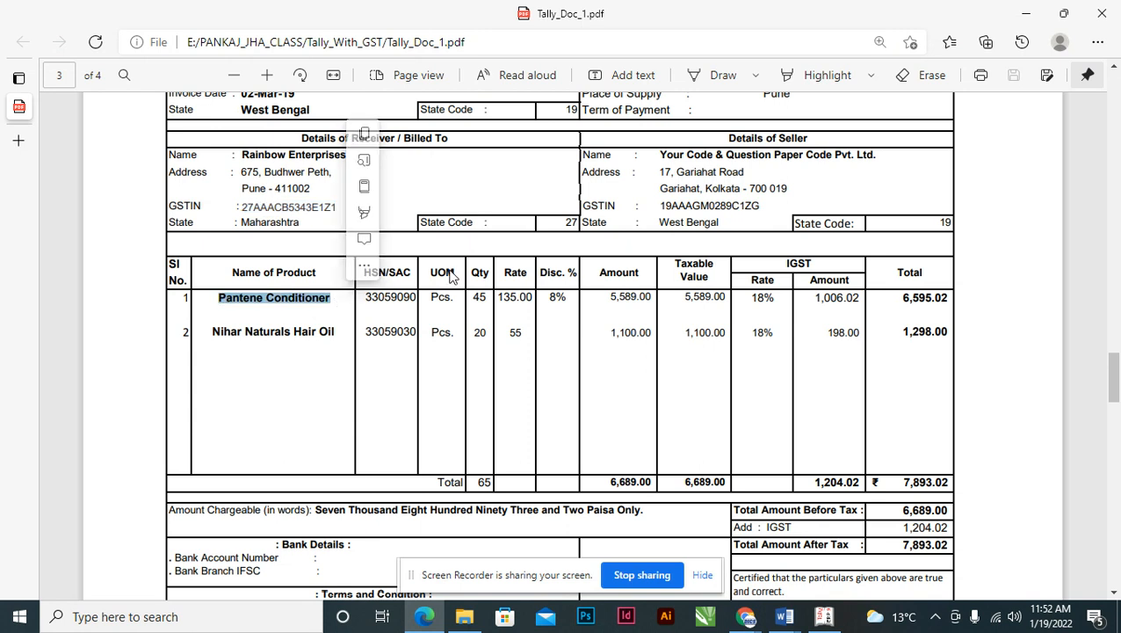
scroll(446, 267, "up", 3)
scroll(445, 268, "up", 8)
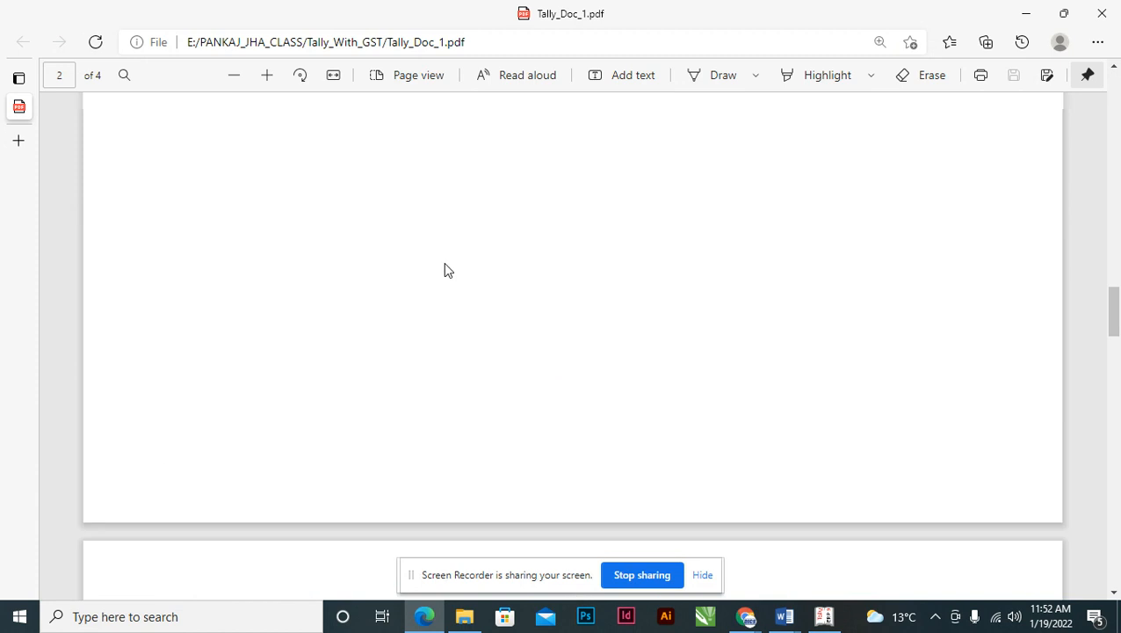
scroll(446, 268, "down", 7)
scroll(444, 270, "down", 5)
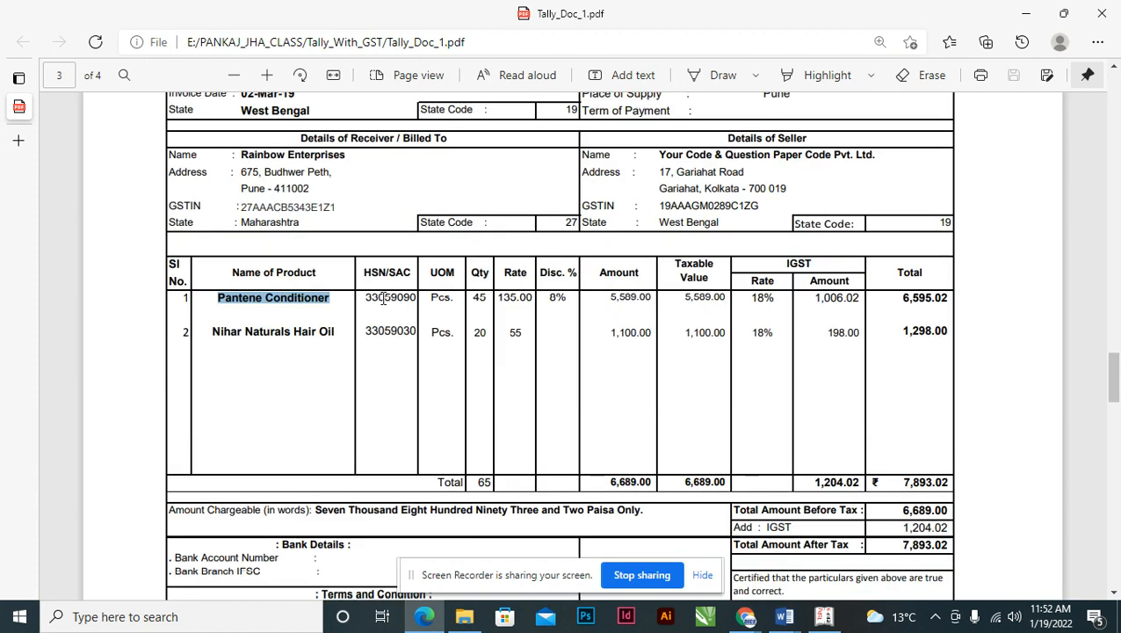
left_click(481, 299)
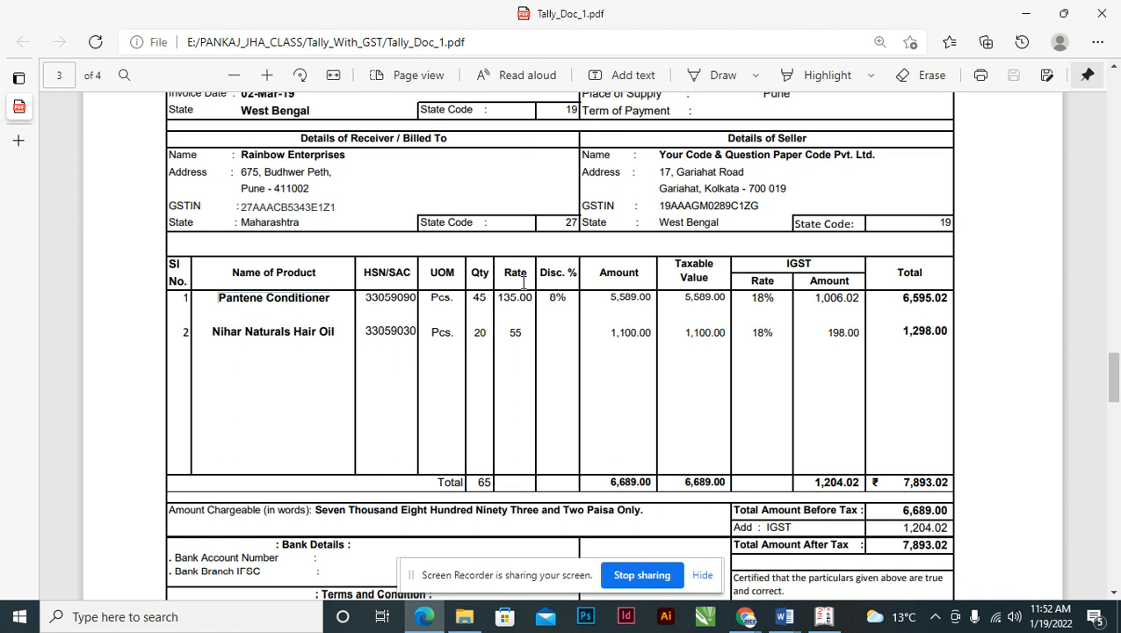
key("alt+Tab")
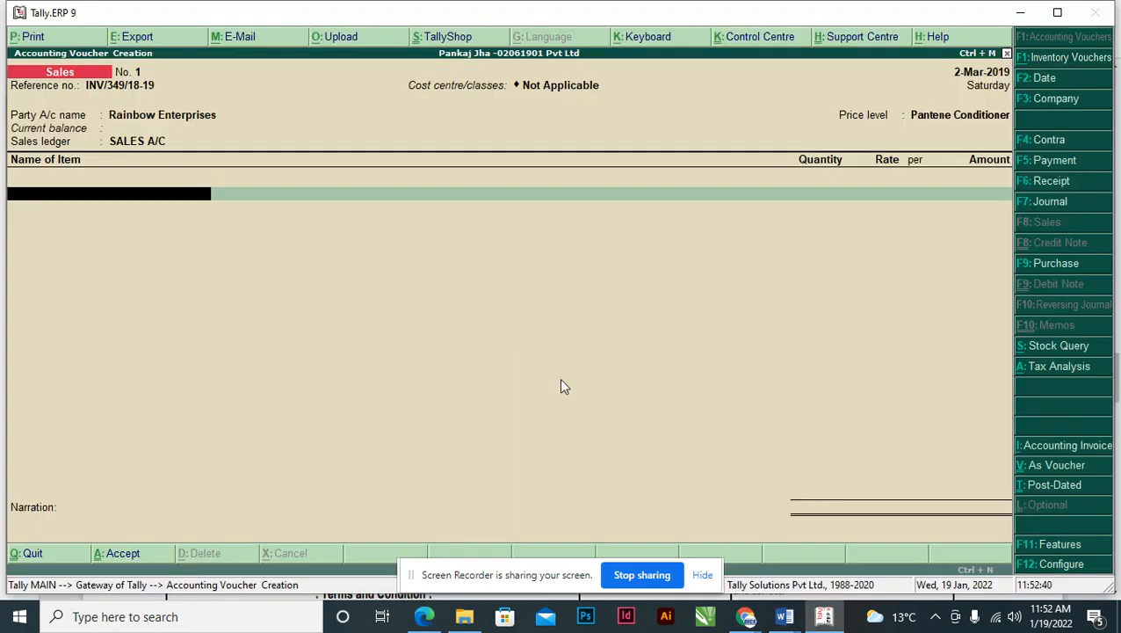
key("alt+Tab")
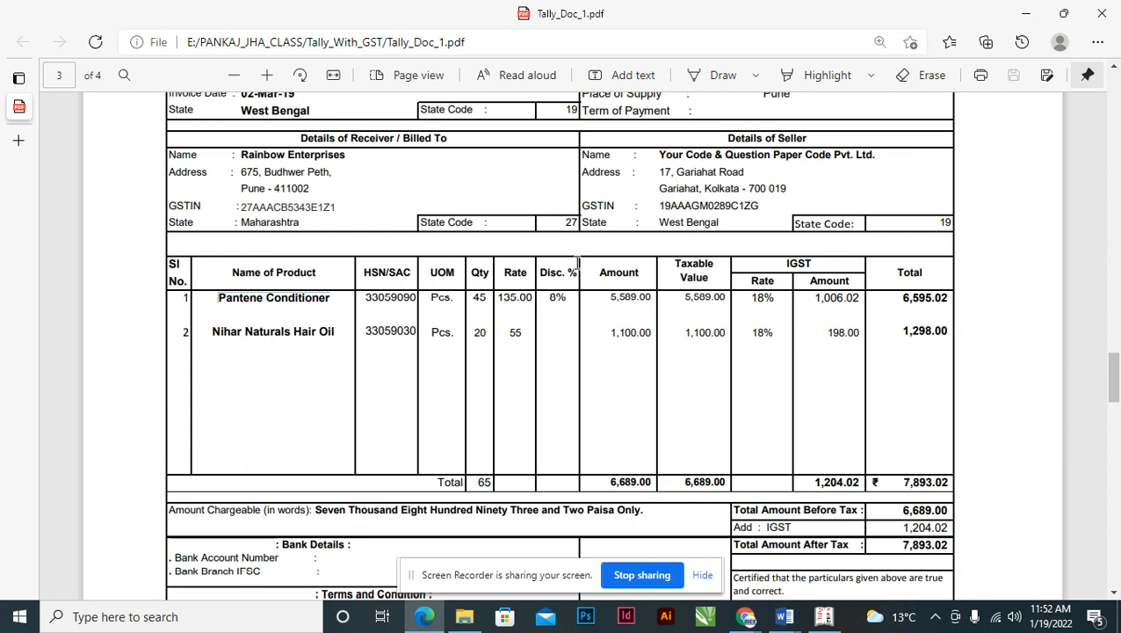
key("alt+Tab")
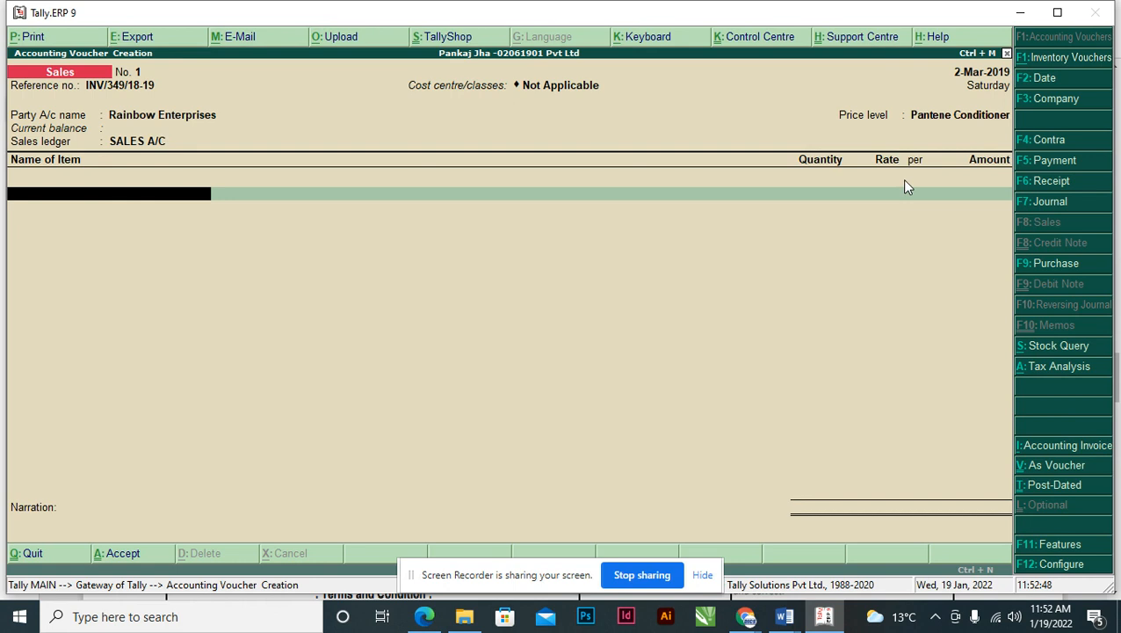
- Enable 'Use separate discount column in invoices' in the F11 Inventory features
key("F11")
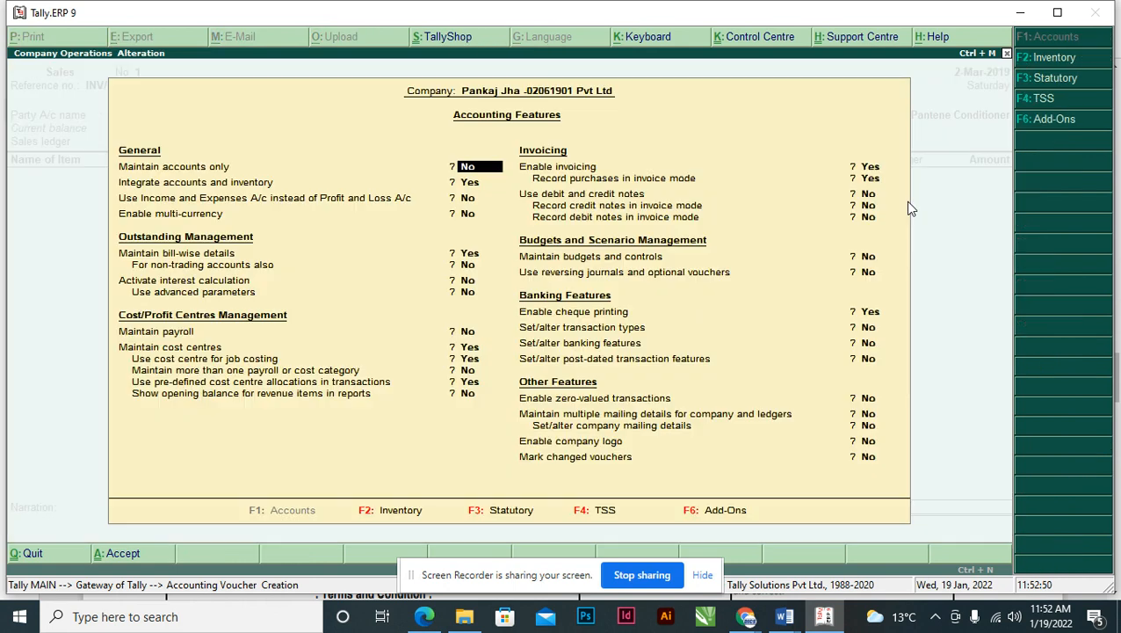
key("F2")
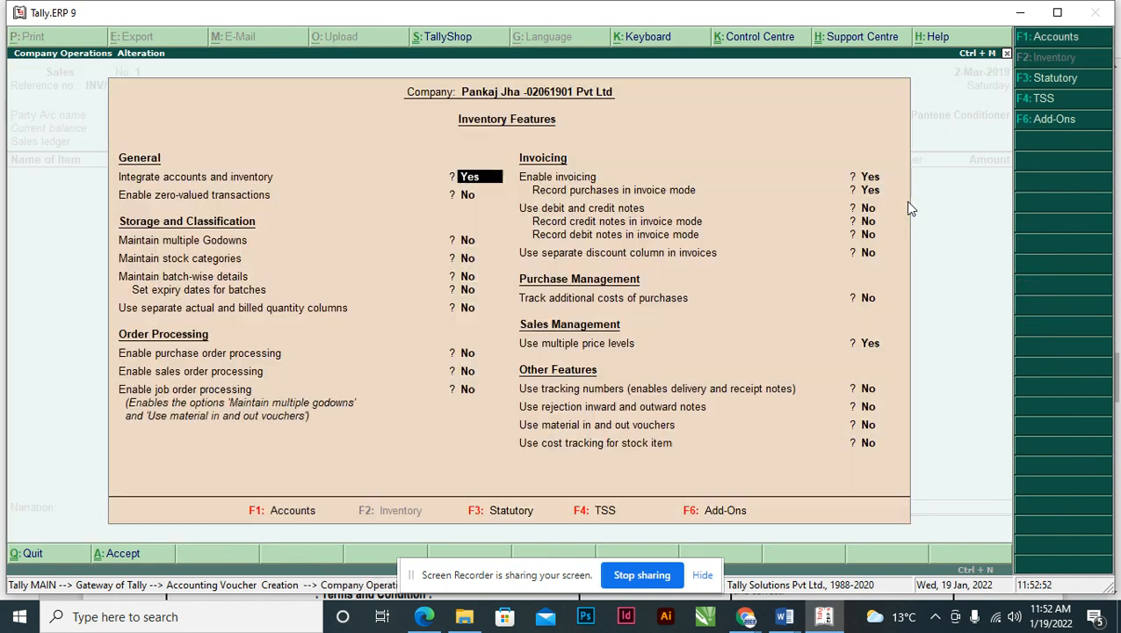
key("Return")
key("Return")
key("Return")
key("Return")
key("Return")
key("Return")
key("Return")
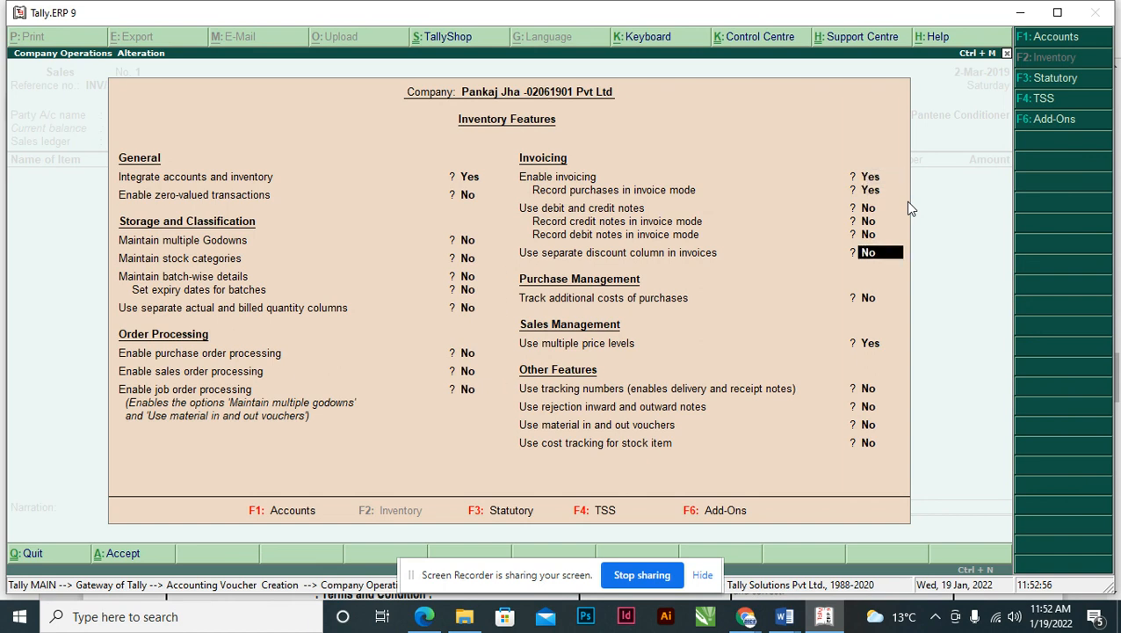
type("Y")
key("Return")
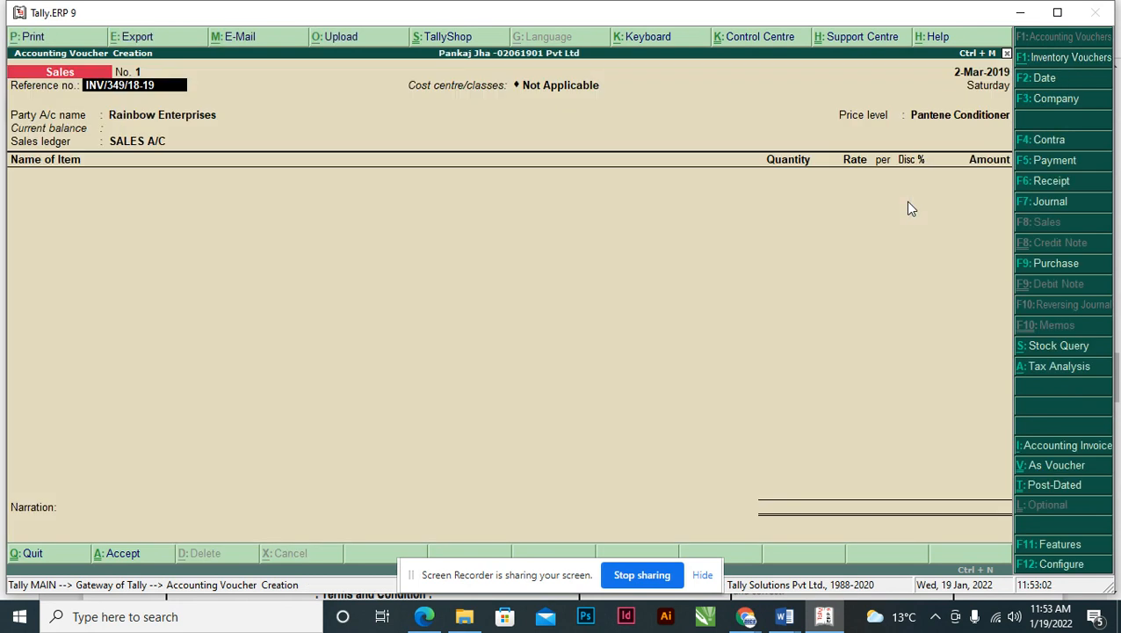
- Add Pantene Conditioner at 45 PCS, letting the price level fill 135.00 less 8% (5,589.00)
key("Return")
key("Return")
key("Return")
key("Return")
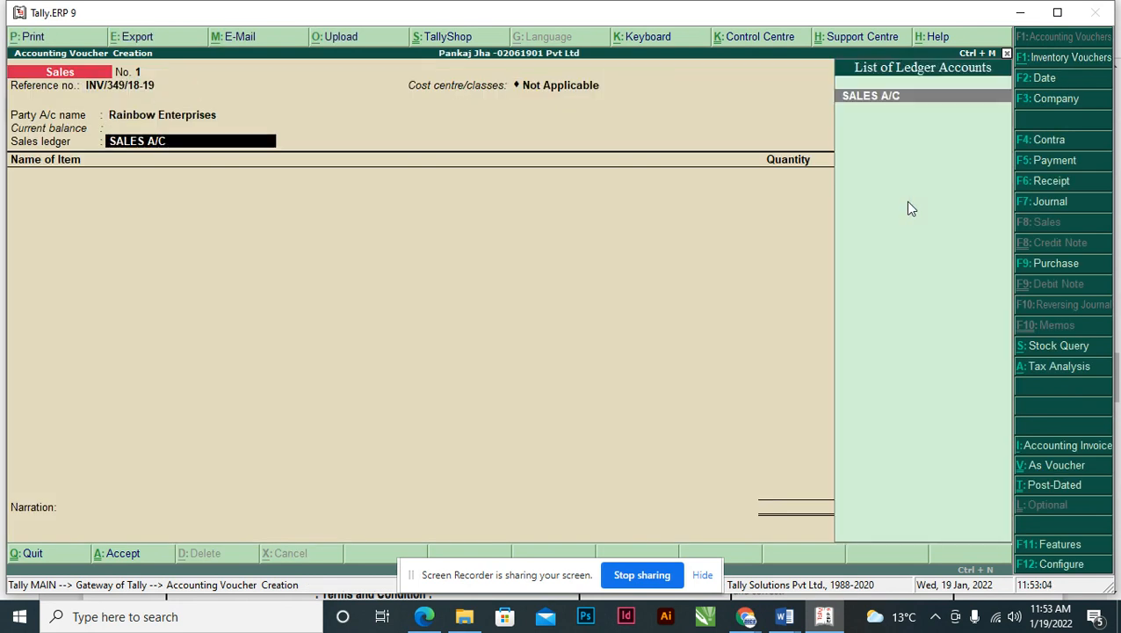
type("PA")
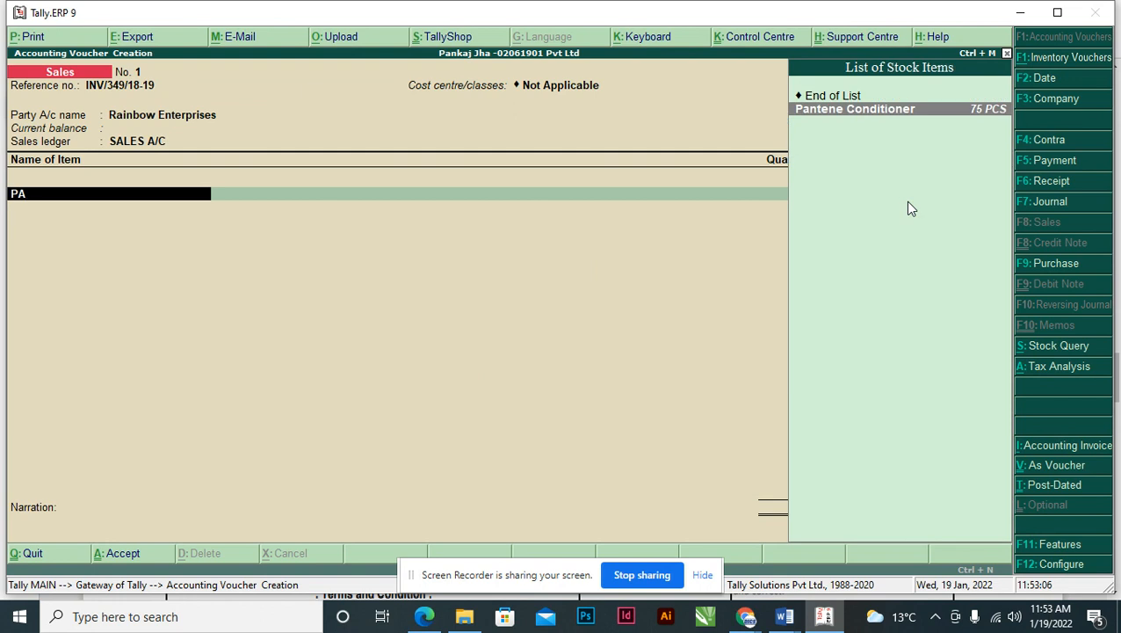
key("Return")
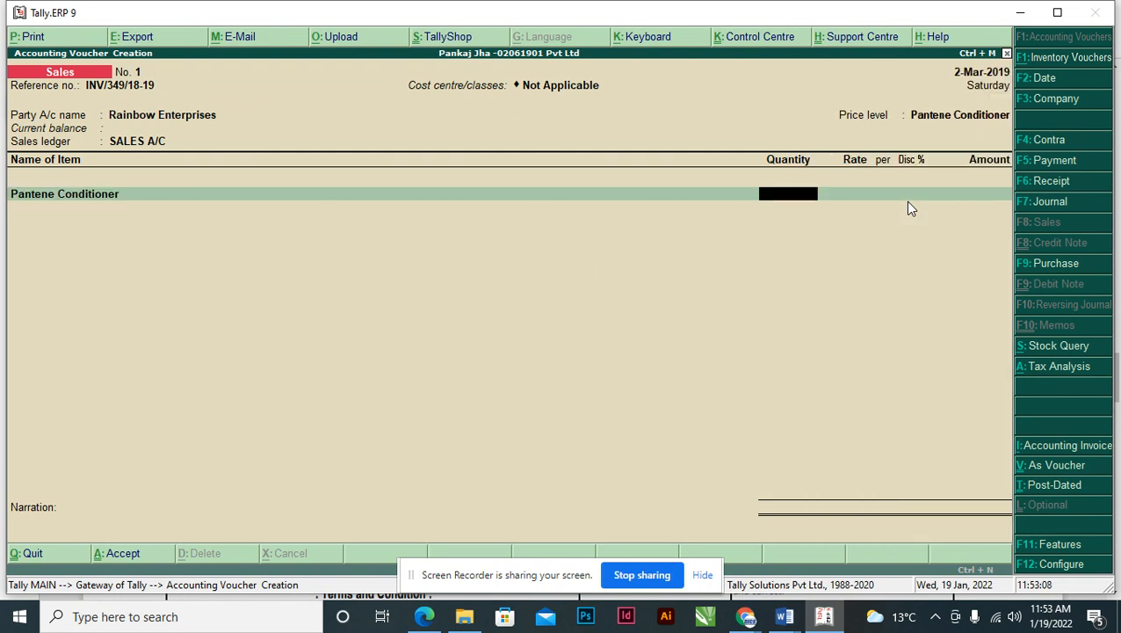
key("alt+Tab")
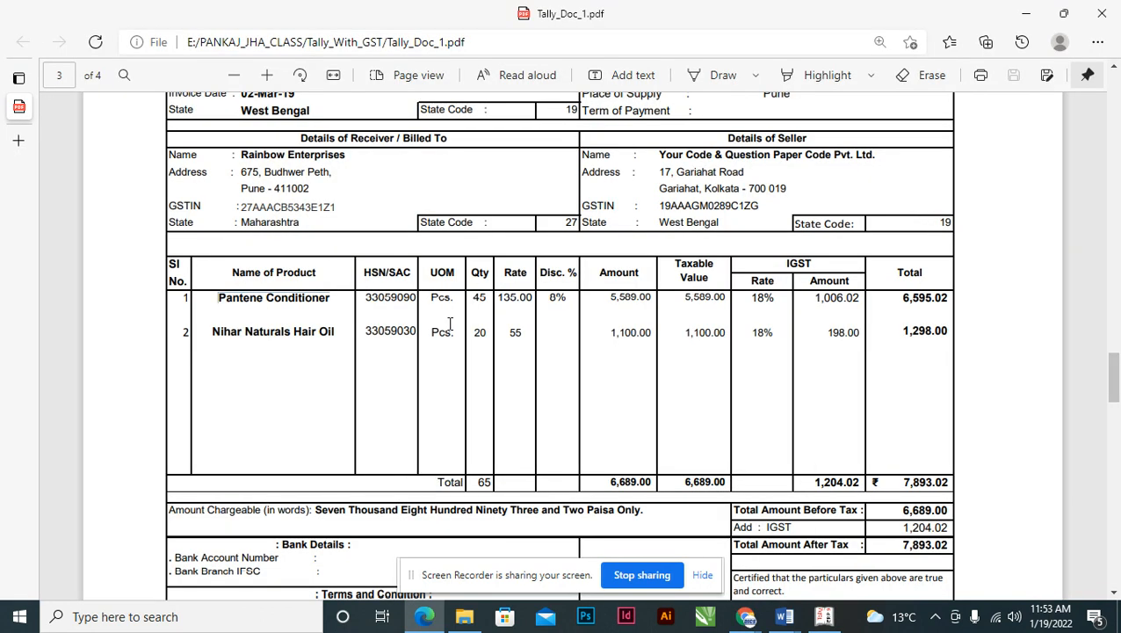
key("alt+Tab")
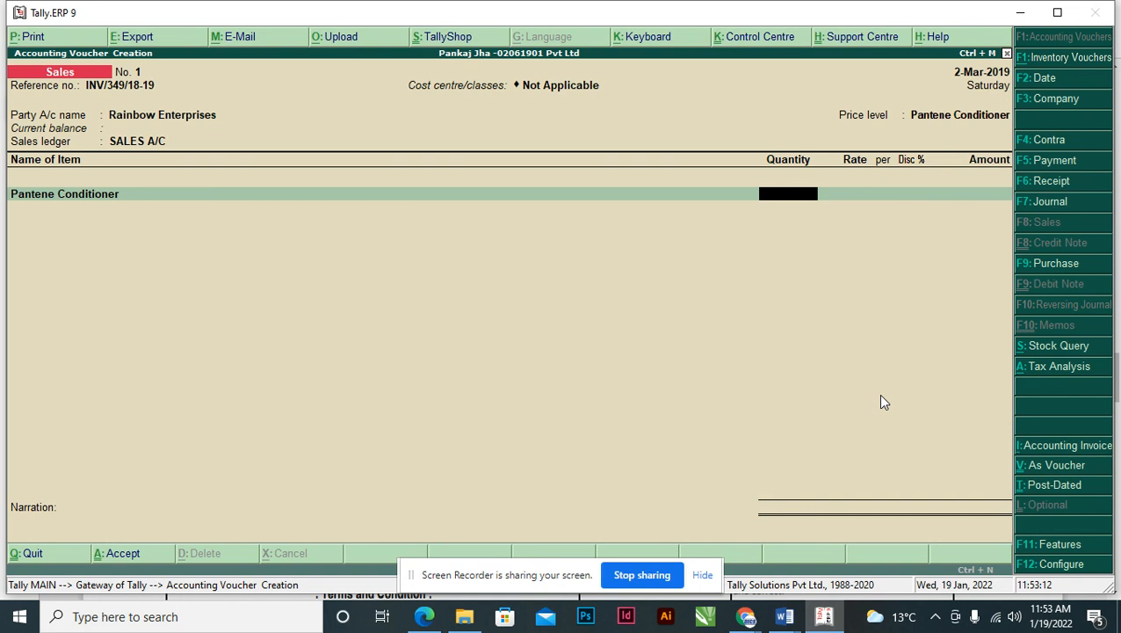
key("Return")
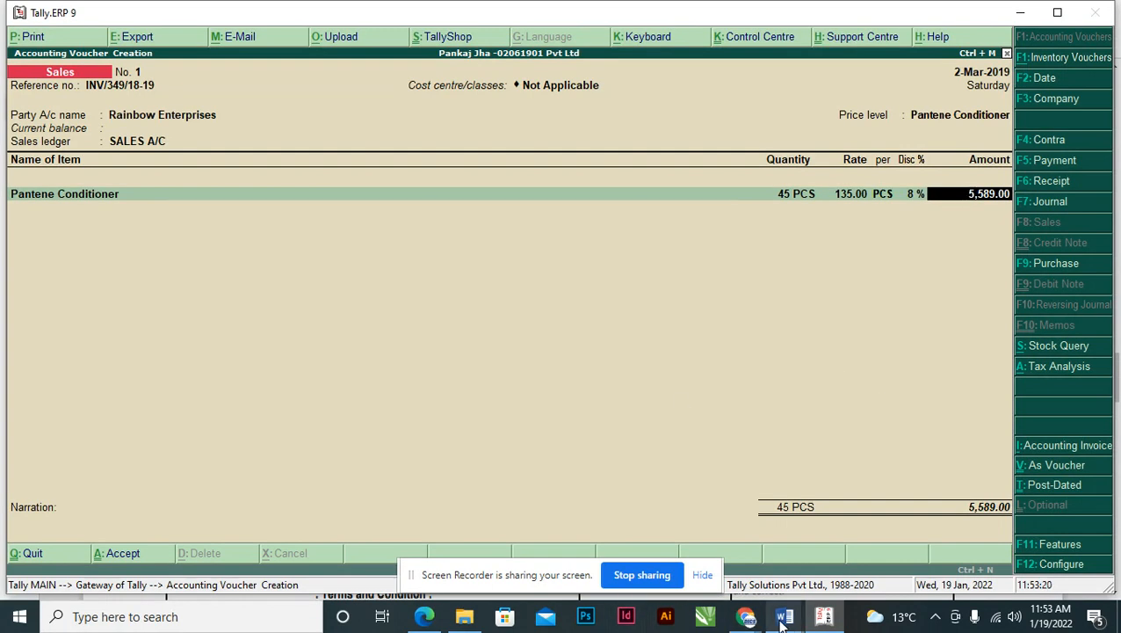
- Check the Word price list: the 40–69 slab gives rate 135 with 8% discount
mouse_move(784, 613)
left_click(620, 542)
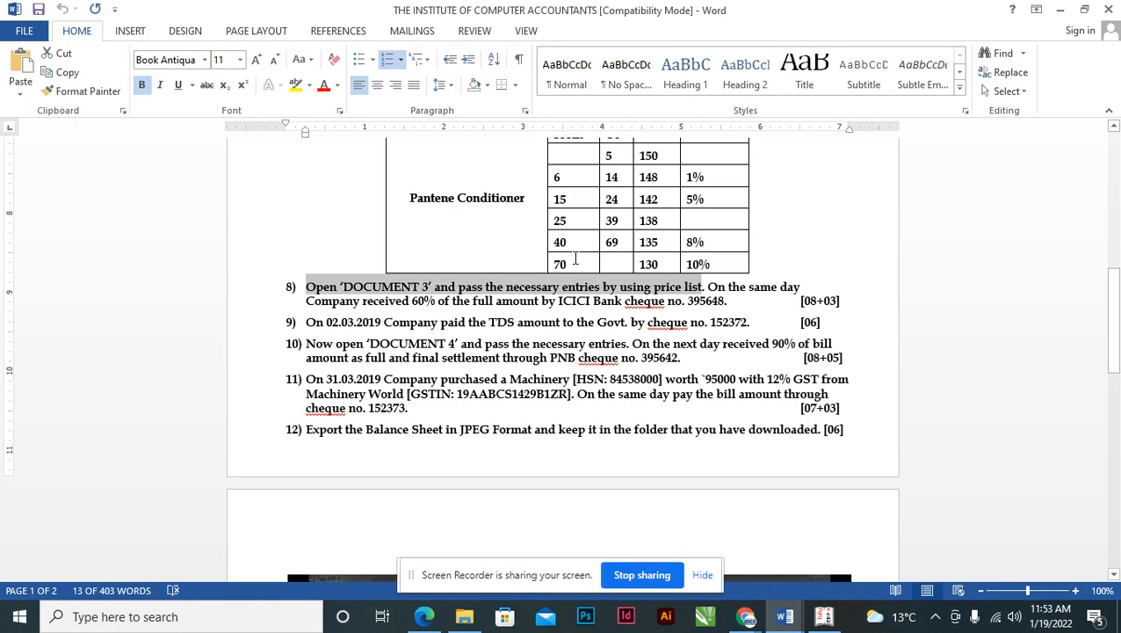
left_click(573, 221)
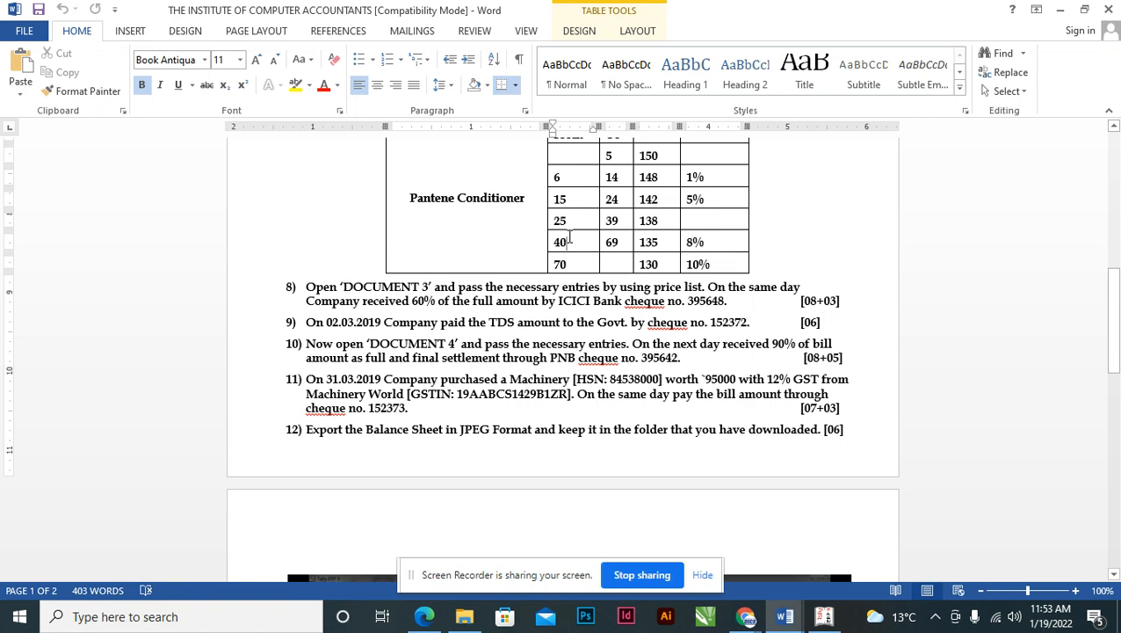
key("alt+Tab")
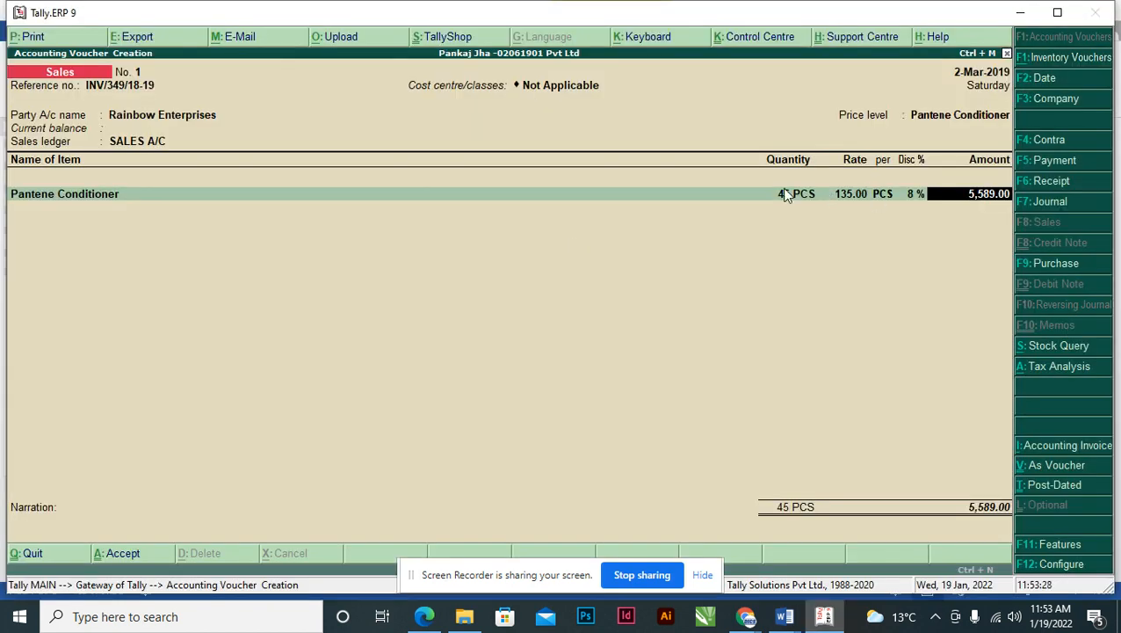
key("alt+Tab")
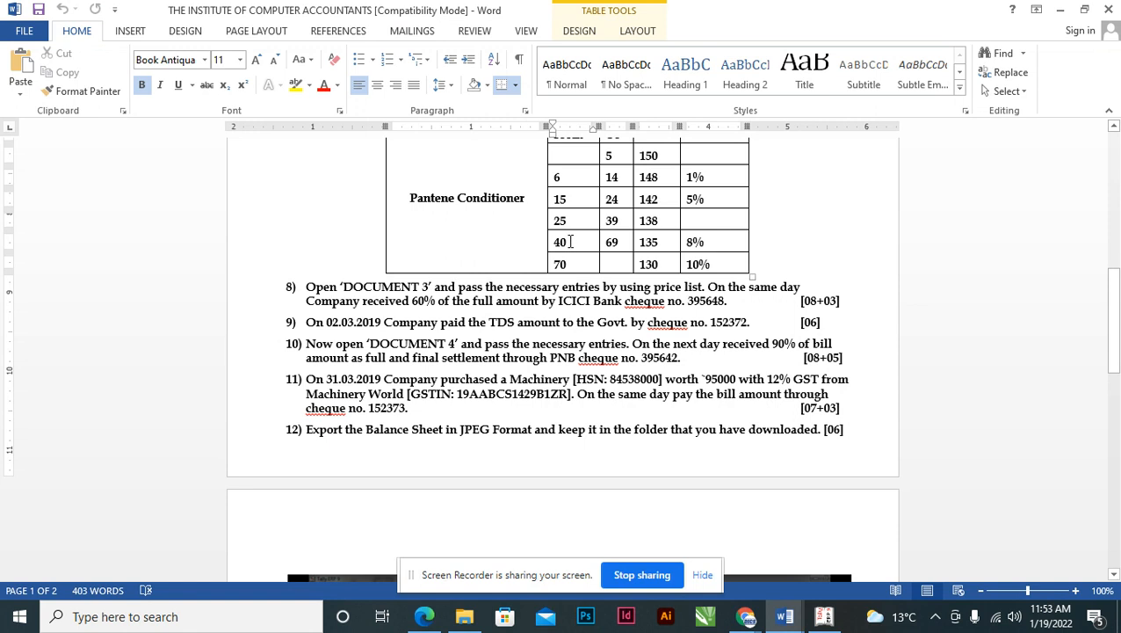
left_click(650, 241)
left_click(711, 242)
key("alt+Tab")
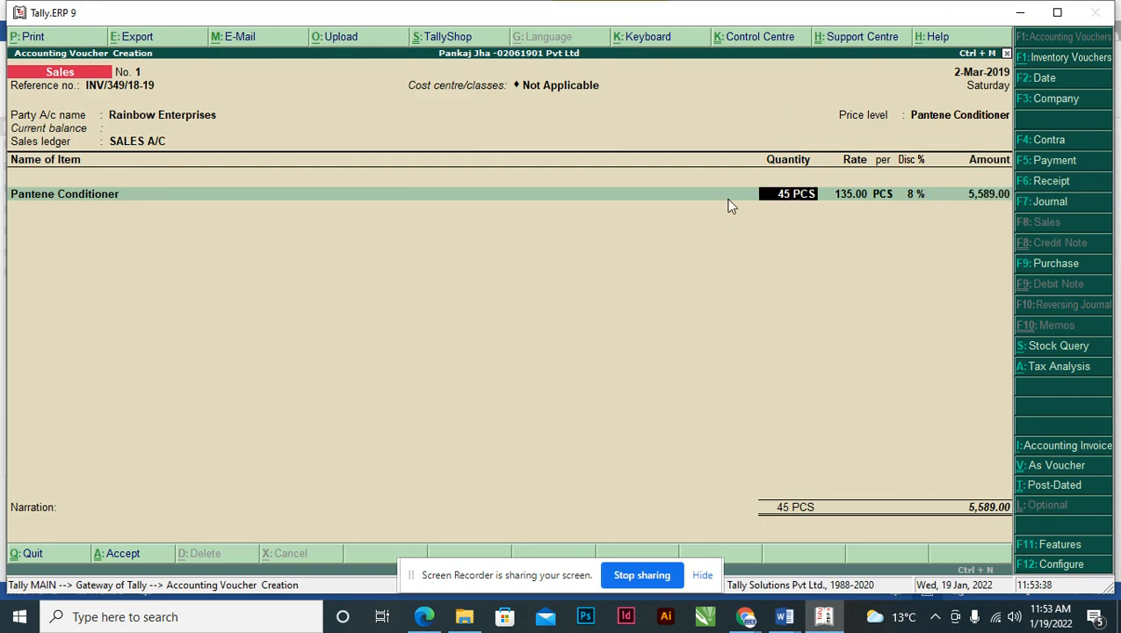
- Try Pantene quantity 20 and compare with the 15–24 slab's 142 rate and 5% discount
key("BackSpace")
key("Return")
type("20")
key("Return")
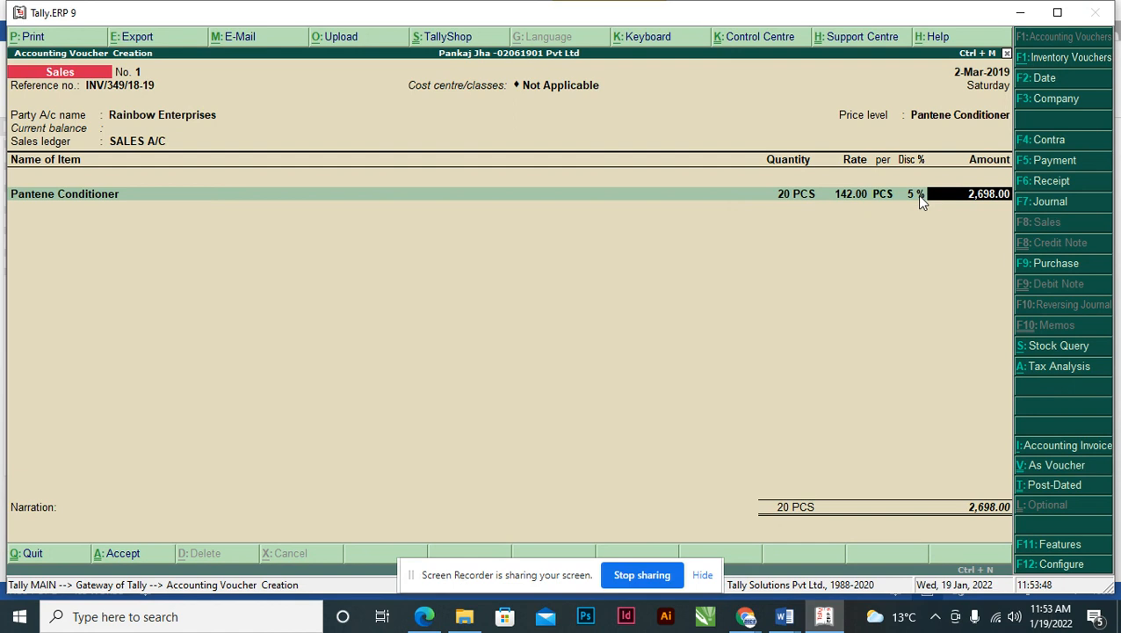
key("alt+Tab")
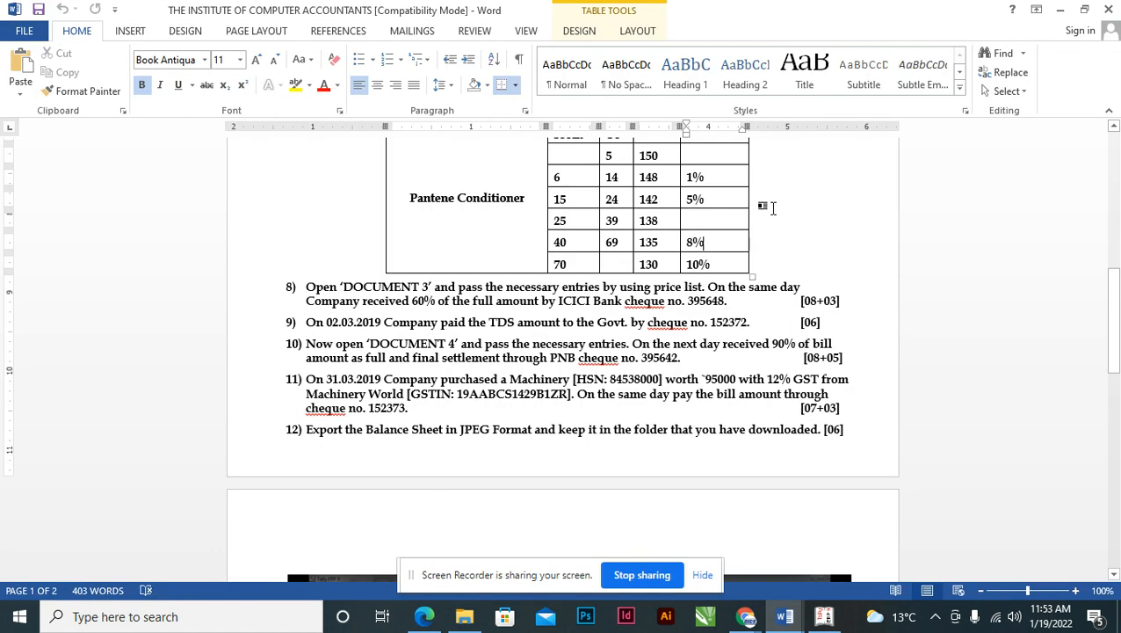
left_click(564, 199)
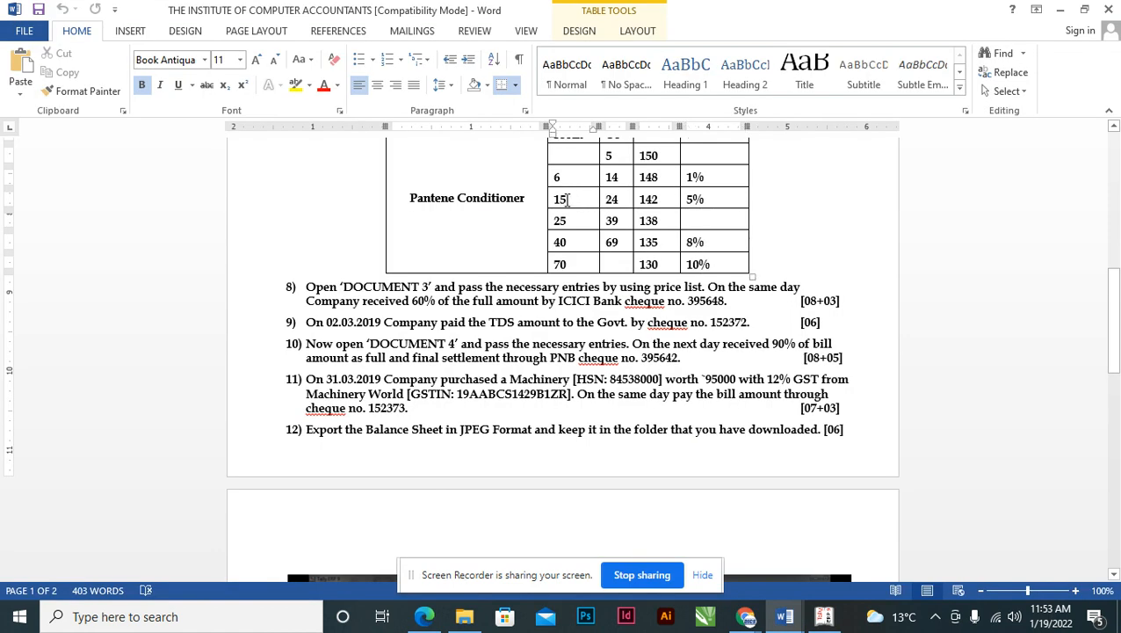
left_click(626, 200)
left_click(655, 198)
left_click(709, 198)
key("alt+Tab")
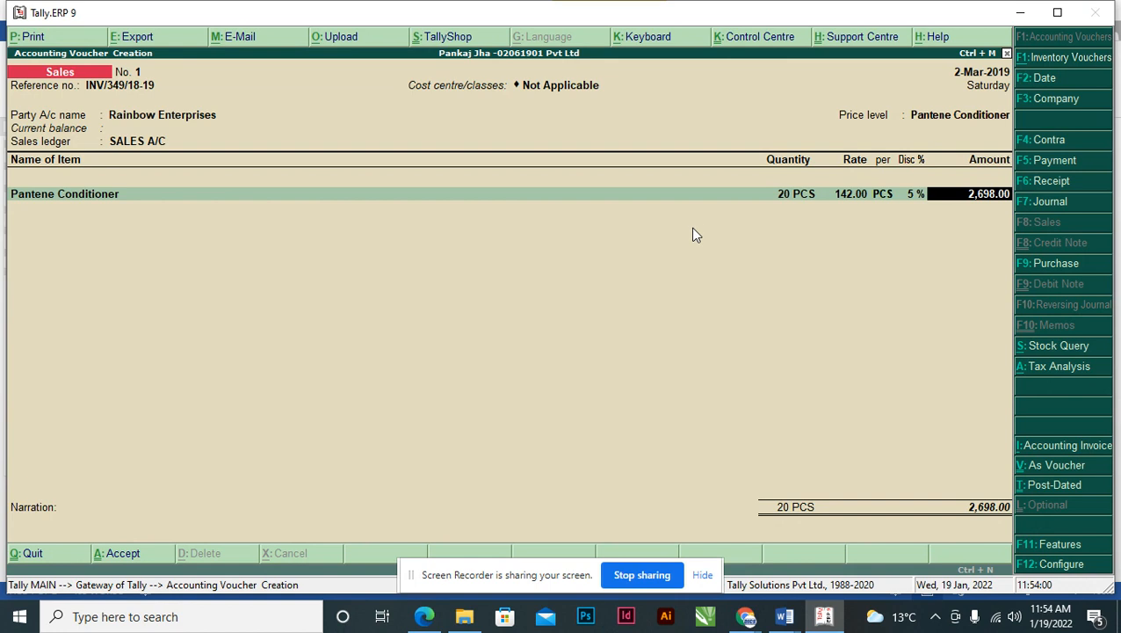
- Restore Pantene Conditioner to 45 PCS and accept the 5,589.00 amount
key("BackSpace")
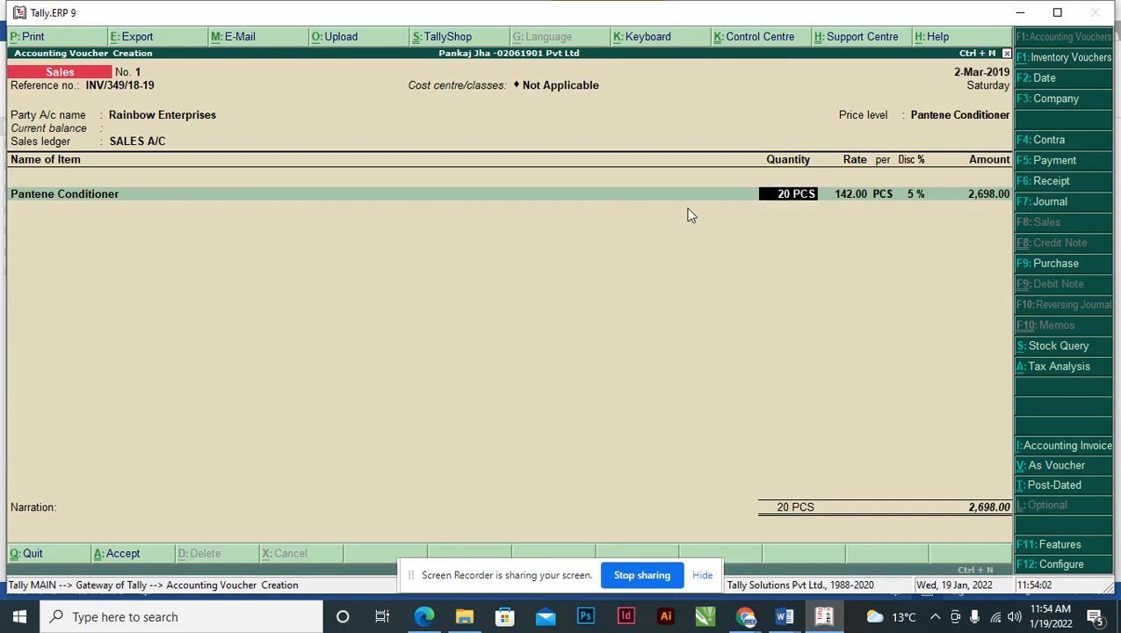
key("alt+Tab")
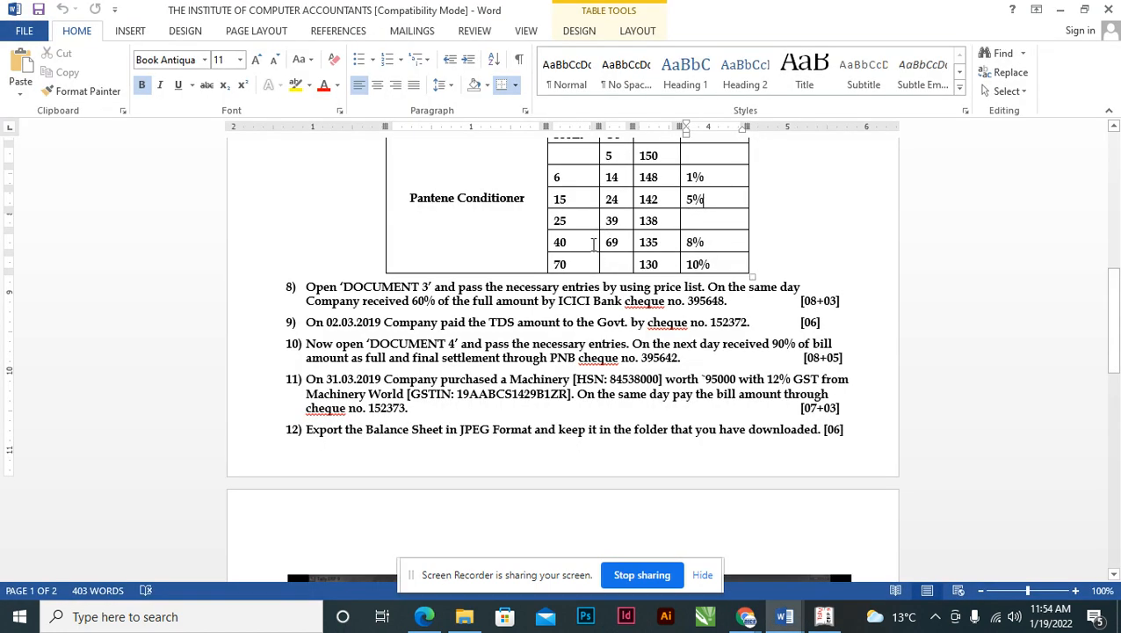
key("alt+Tab")
key("alt+Tab")
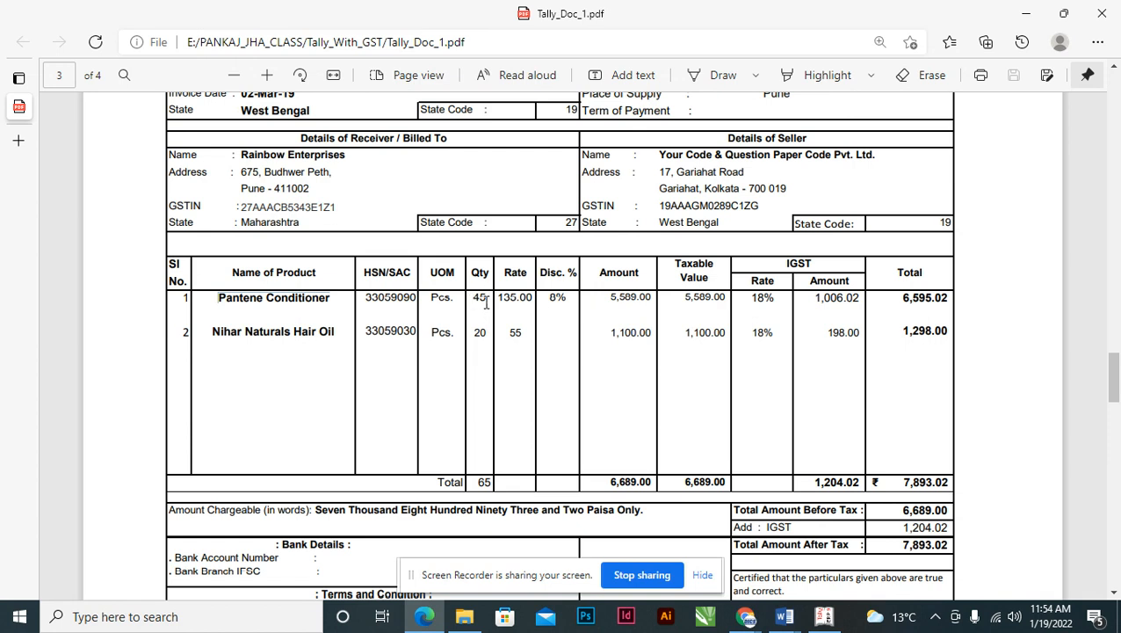
key("alt+Tab")
key("alt+Tab")
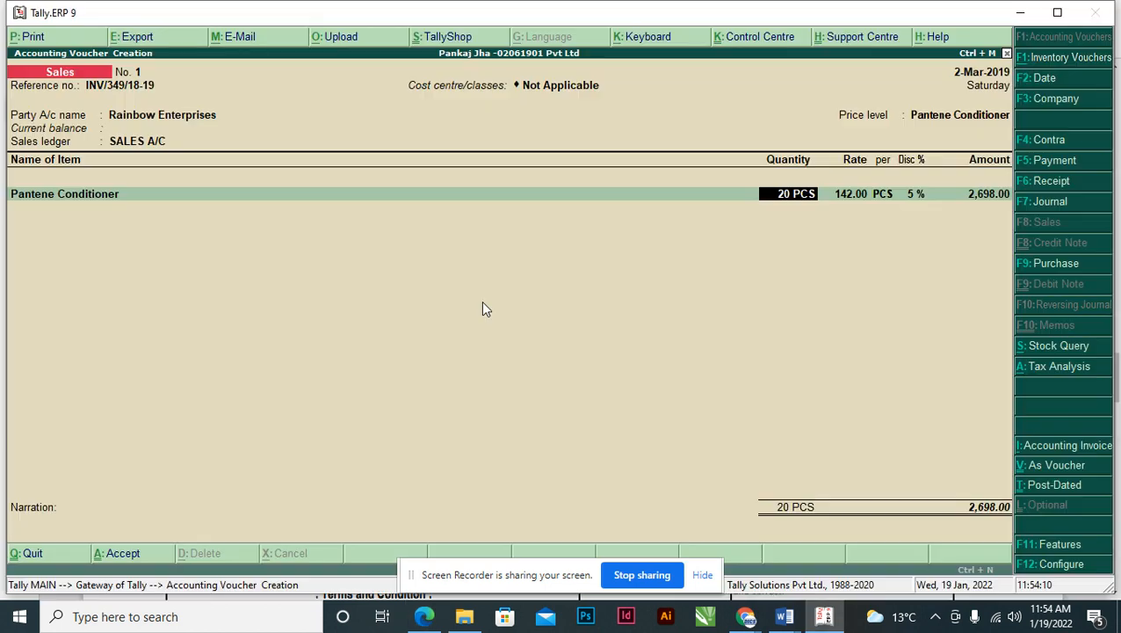
type("45")
key("Return")
key("Return")
key("Return")
key("Return")
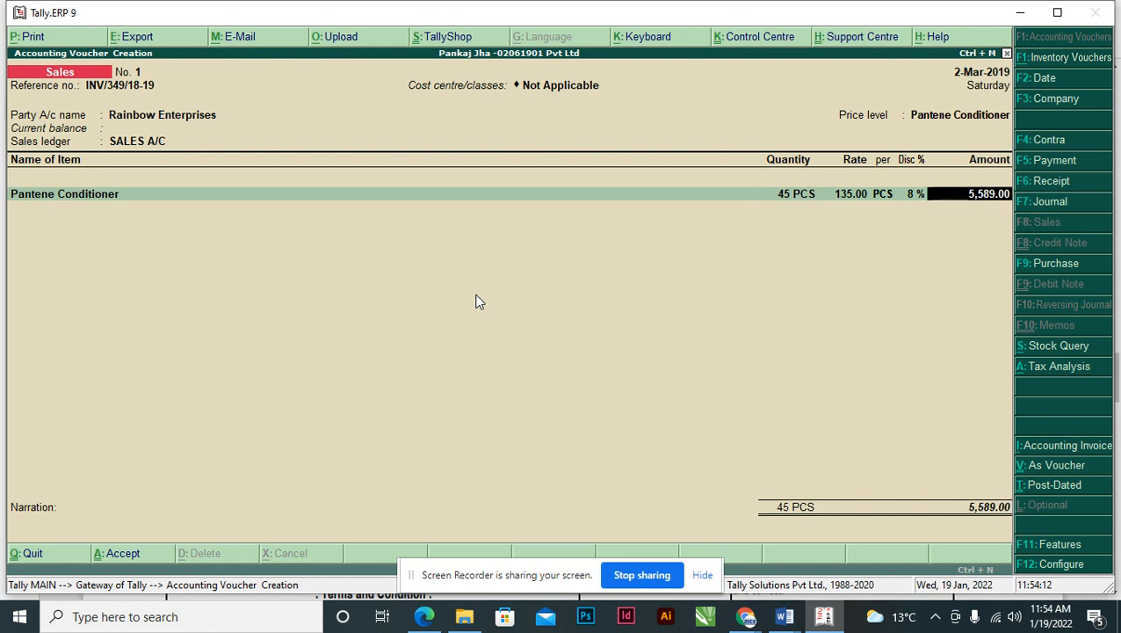
key("Return")
- Add Nihar Naturals Hair Oil as the next item with quantity 20 PCS
key("alt+Tab")
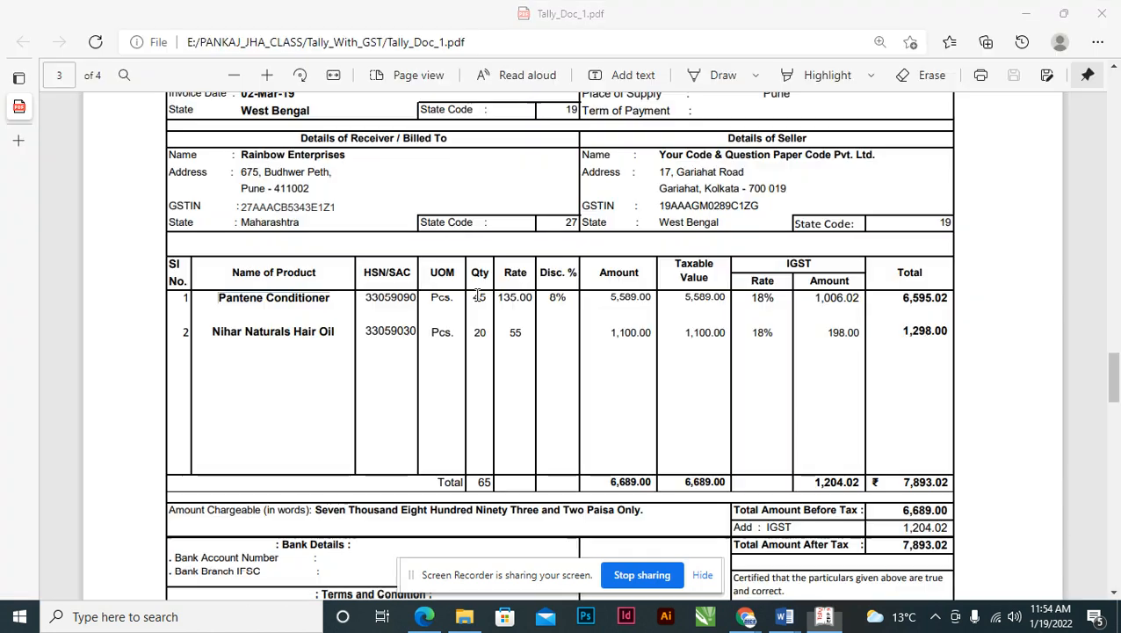
left_click_drag(212, 332, 346, 337)
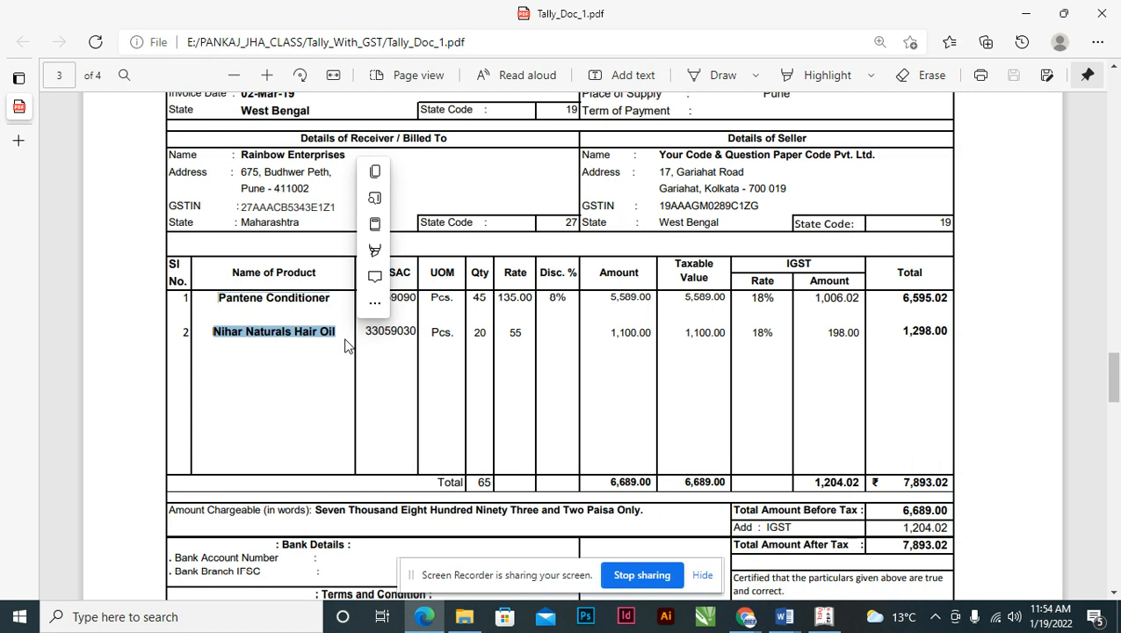
key("alt+Tab")
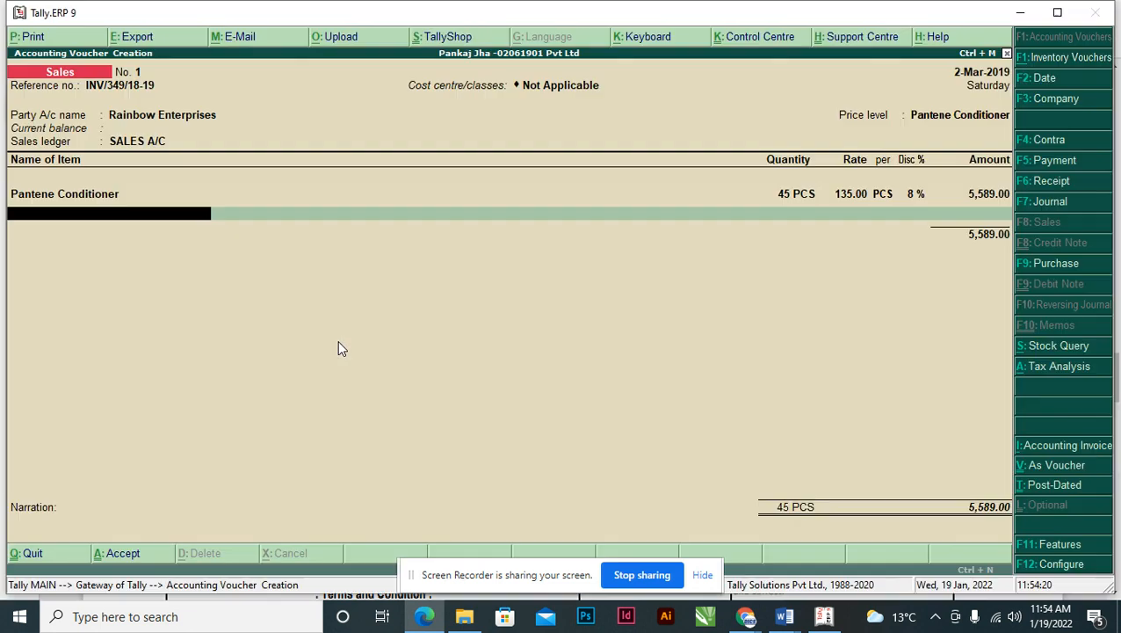
type("Ni")
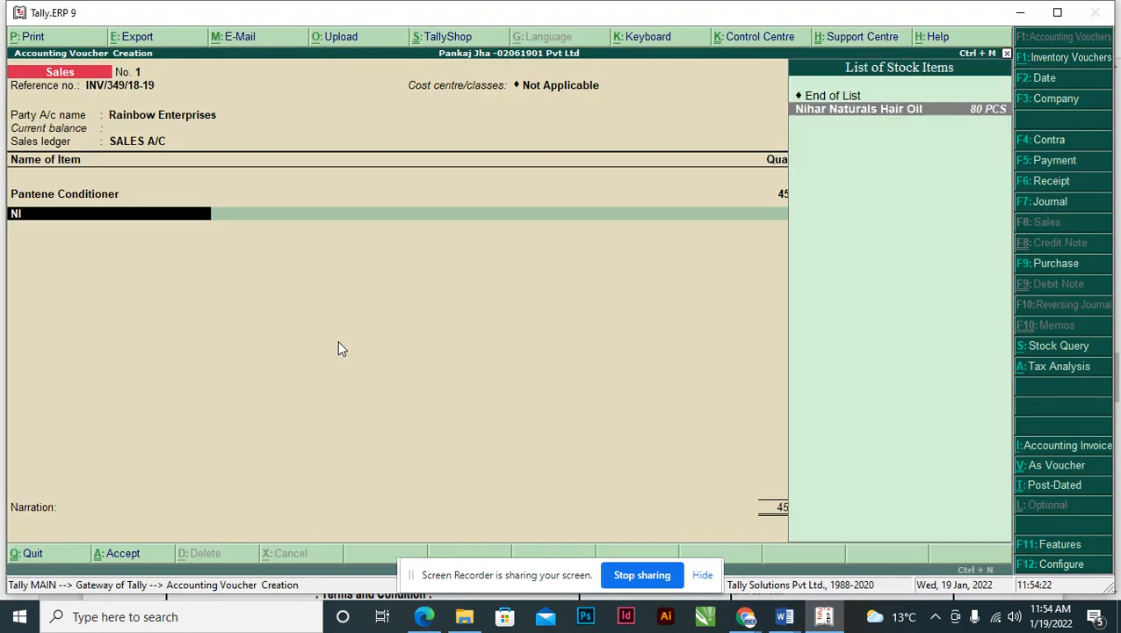
key("Return")
key("alt+Tab")
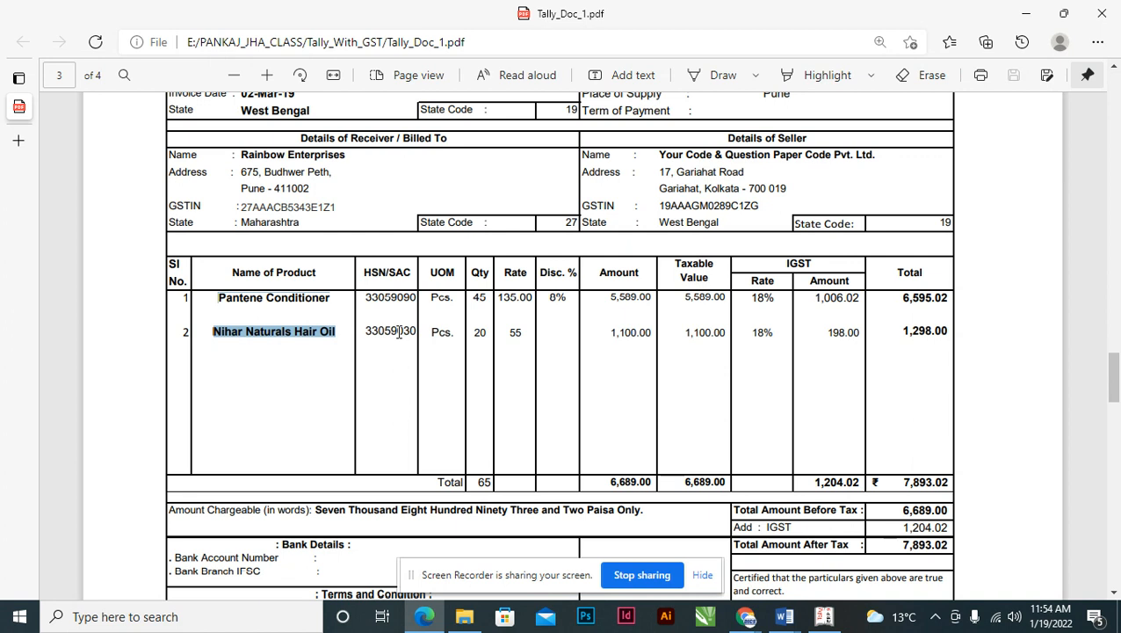
key("alt+Tab")
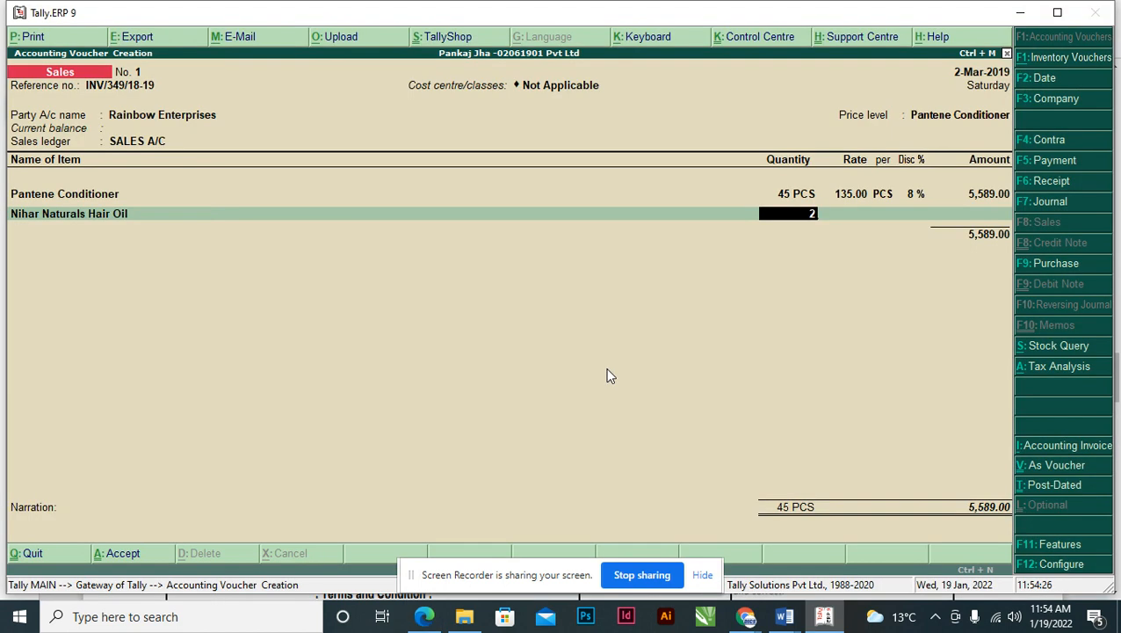
key("Return")
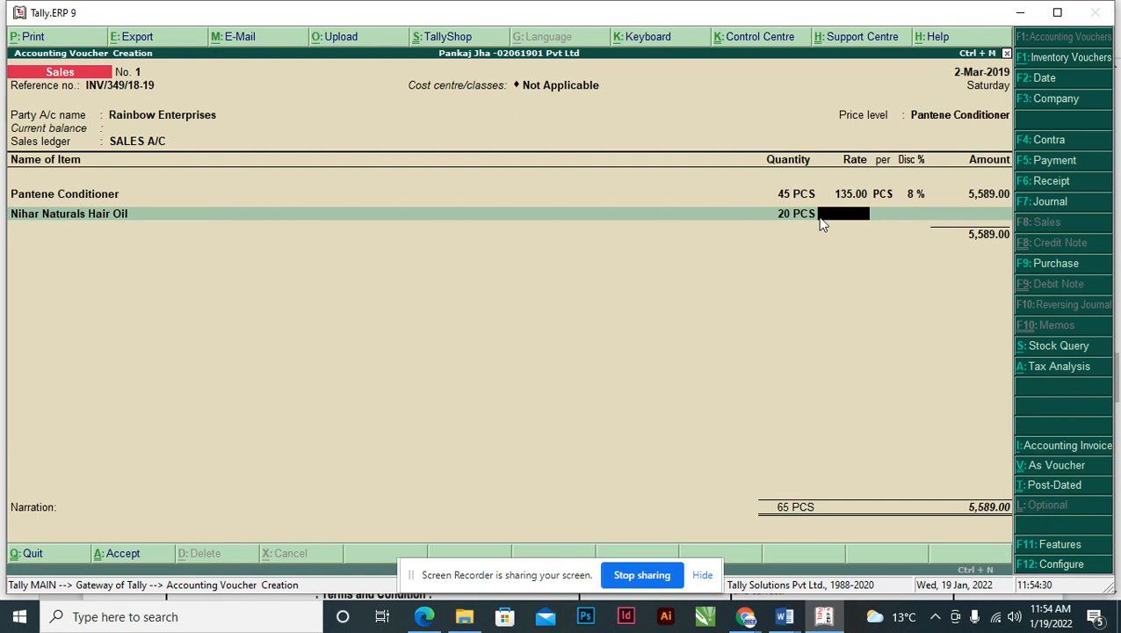
- Give the hair oil a 20.00 rate with no discount, for an amount of 400.00
key("alt+Tab")
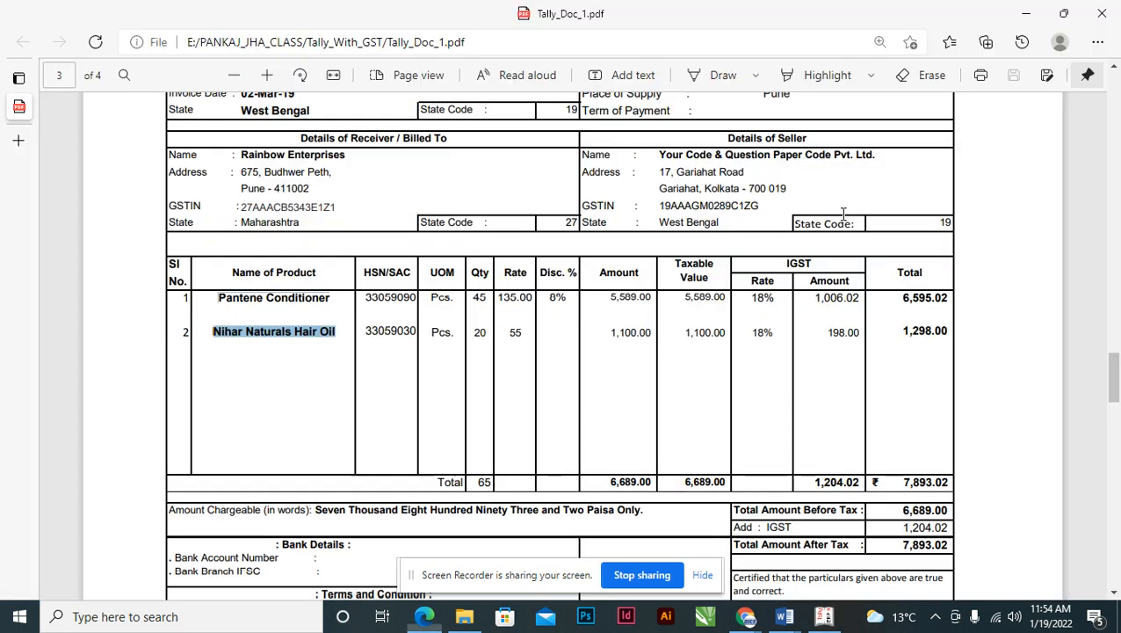
key("alt+Tab")
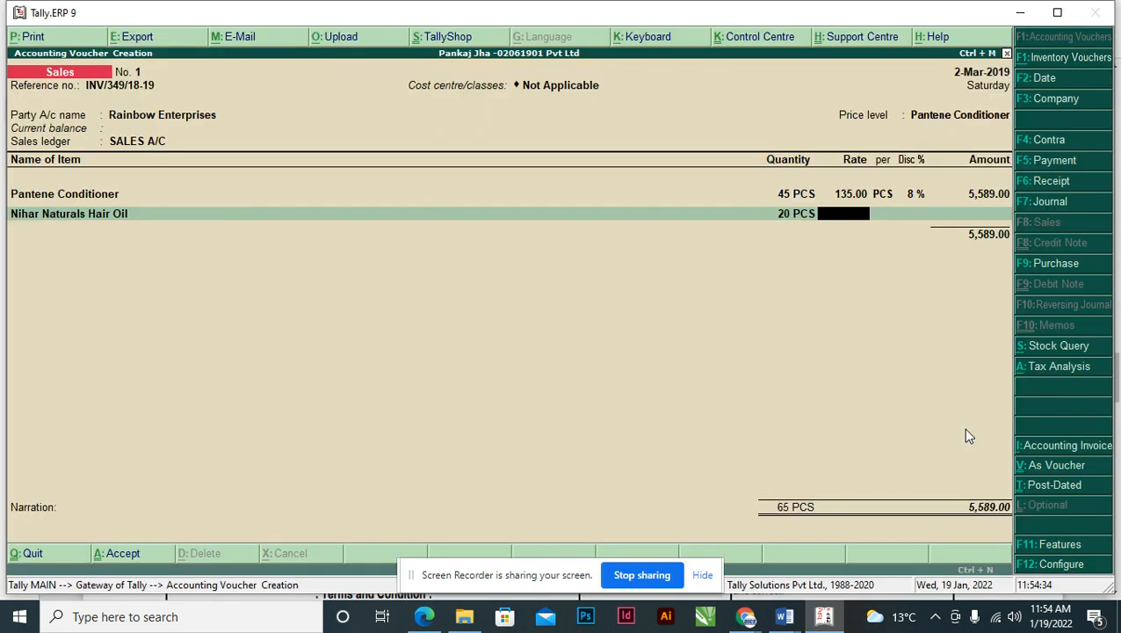
type("20")
key("Return")
key("alt+Tab")
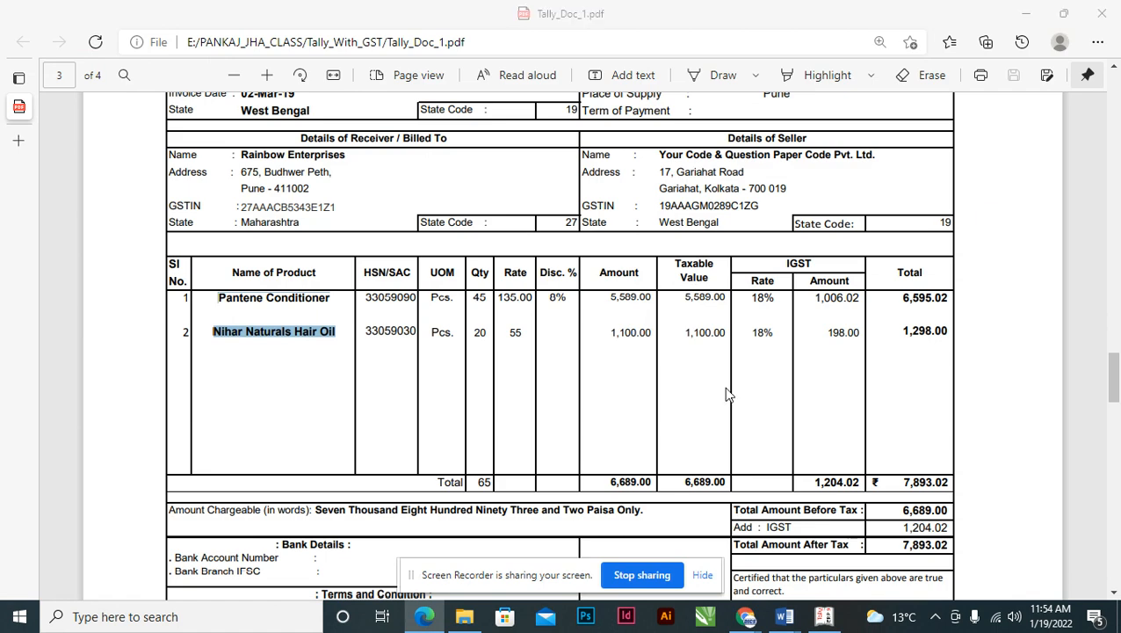
key("alt+Tab")
key("Return")
key("Return")
key("Return")
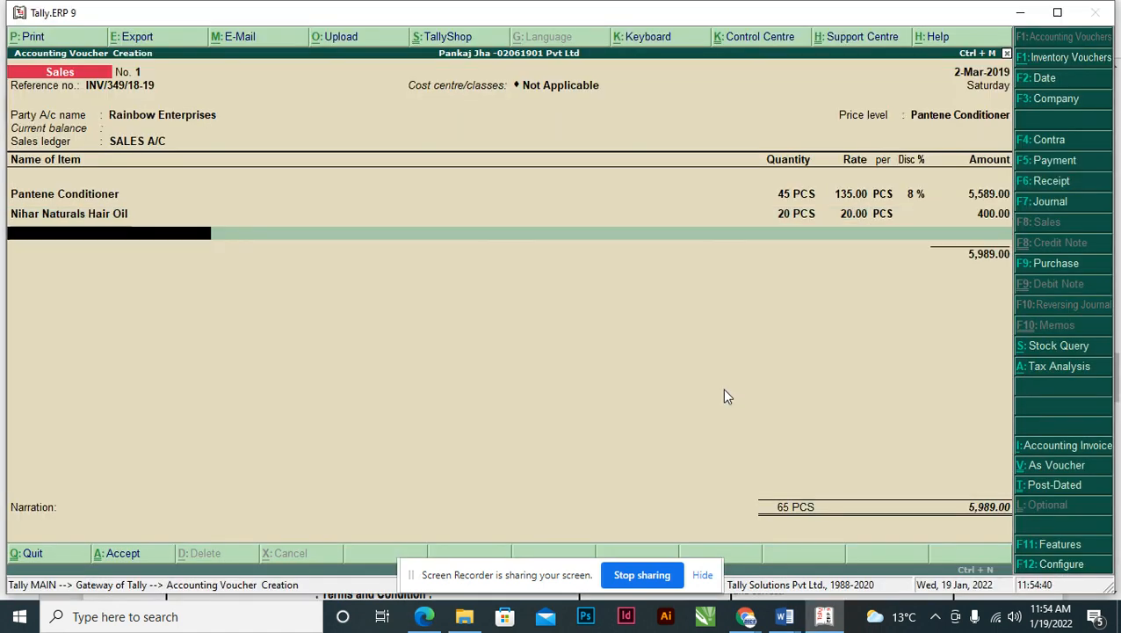
key("Return")
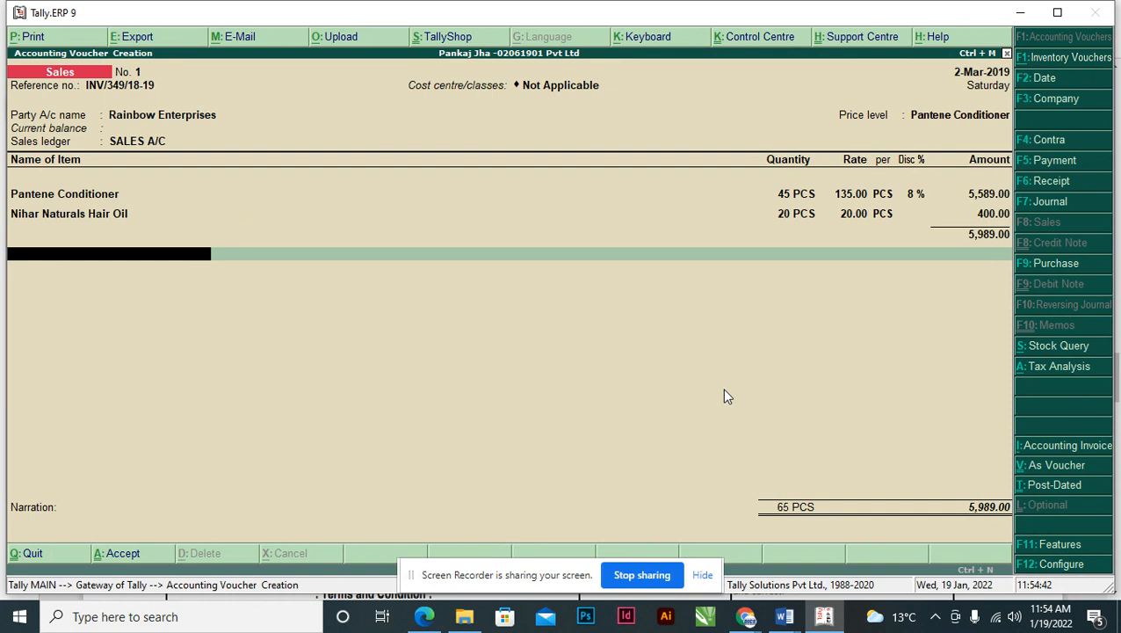
- Scroll the invoice PDF to page 2 showing the Document 2 Shah Stores invoice
key("alt+Tab")
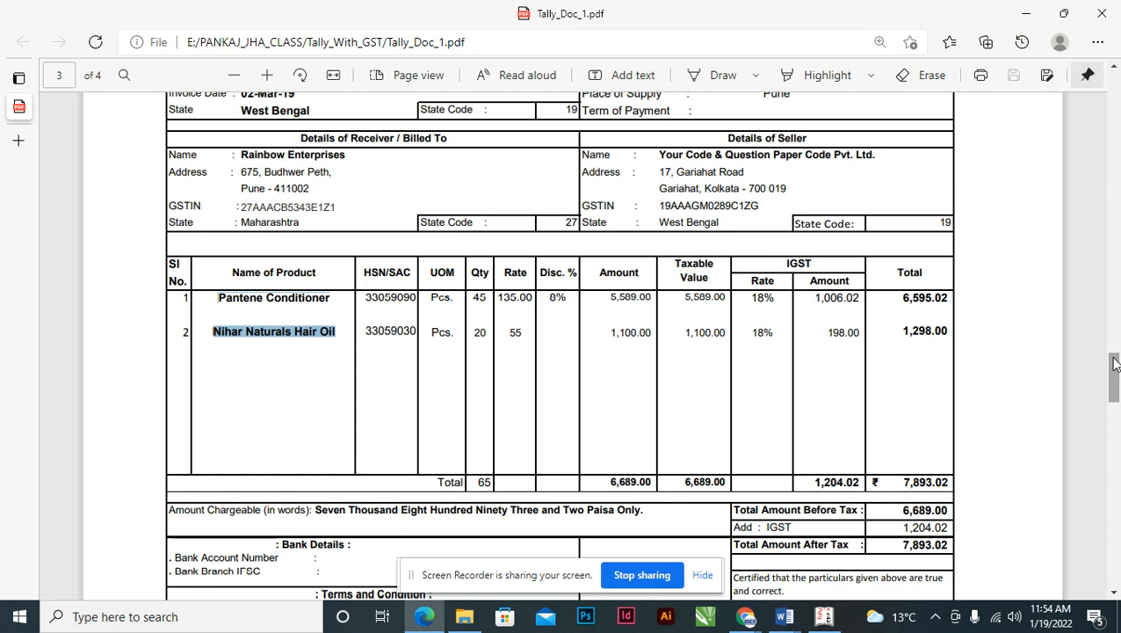
left_click_drag(1112, 351, 1112, 233)
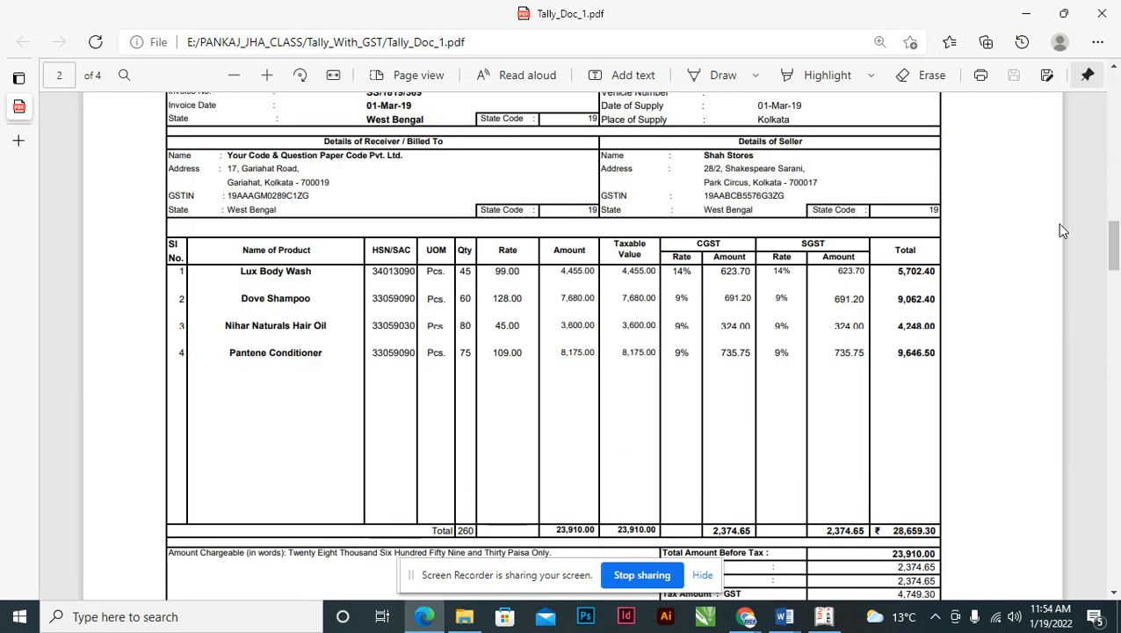
left_click_drag(1113, 239, 1114, 366)
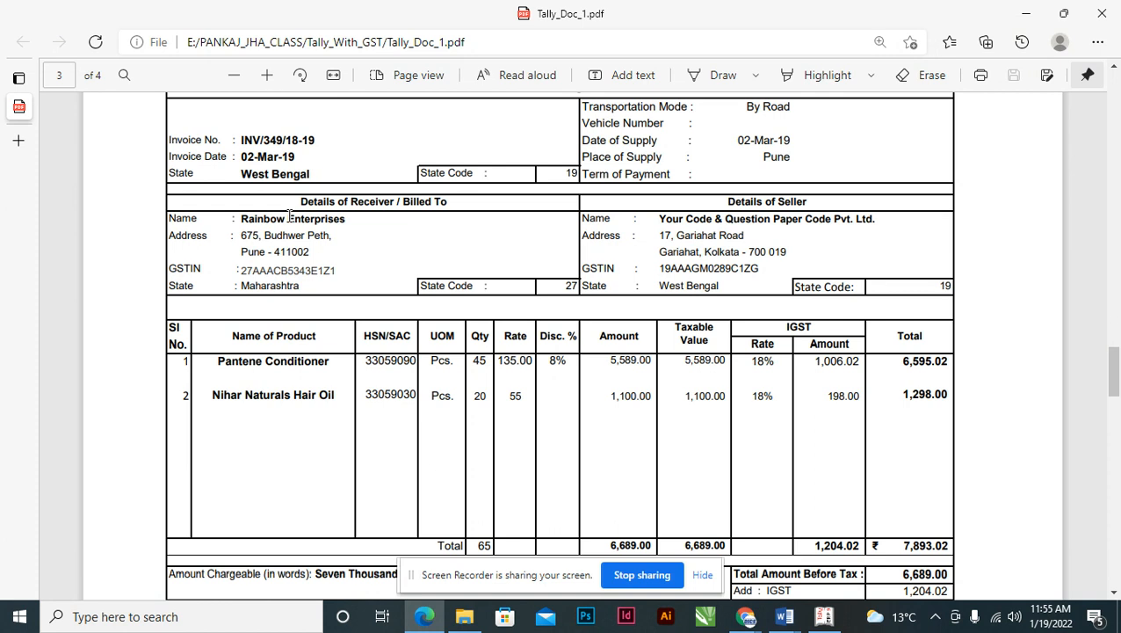
left_click_drag(241, 220, 247, 272)
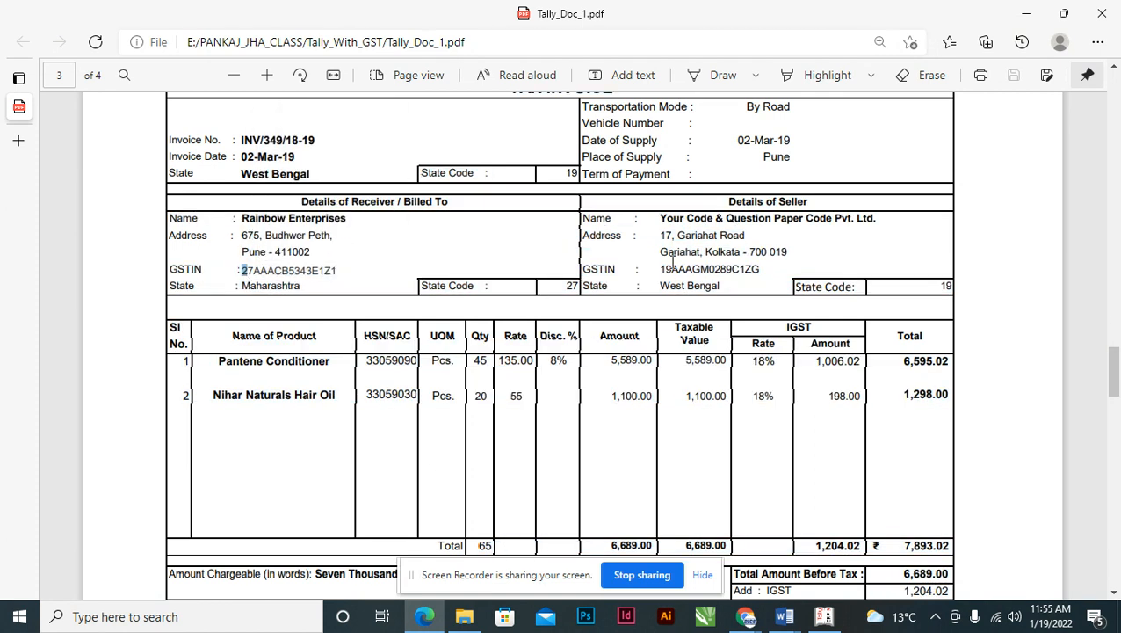
left_click(664, 288)
left_click_drag(664, 288, 722, 289)
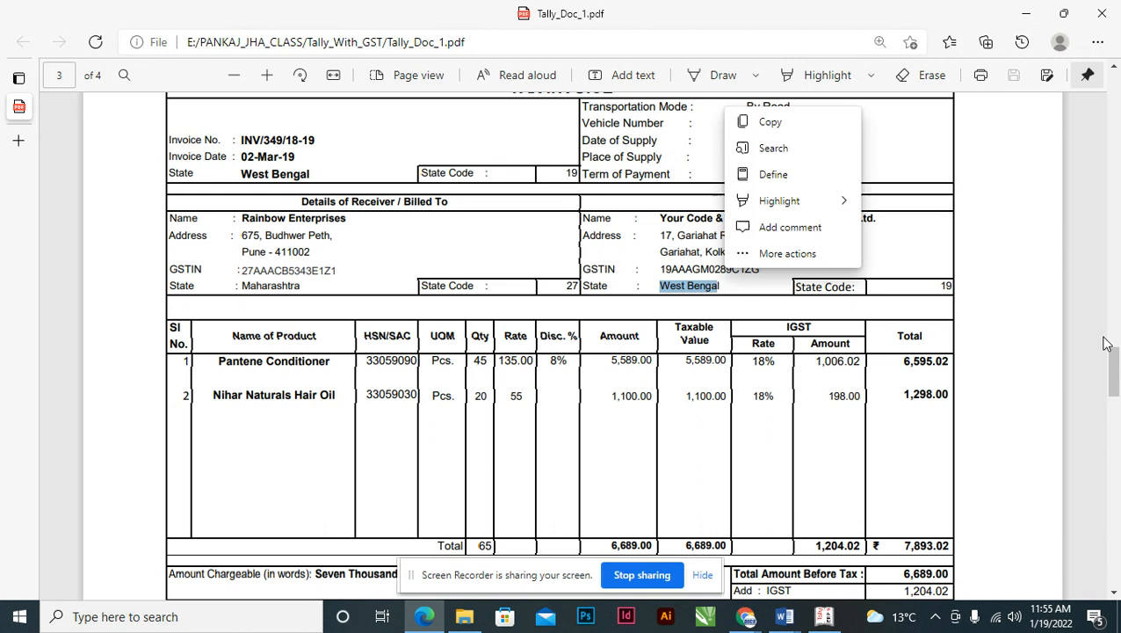
left_click_drag(1111, 353, 1114, 213)
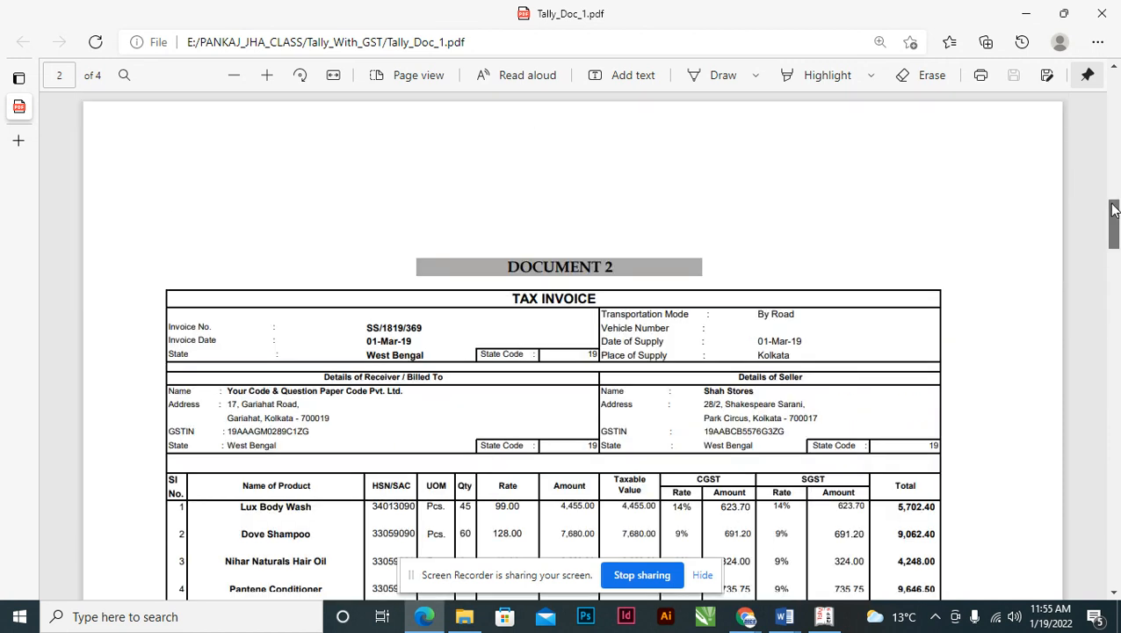
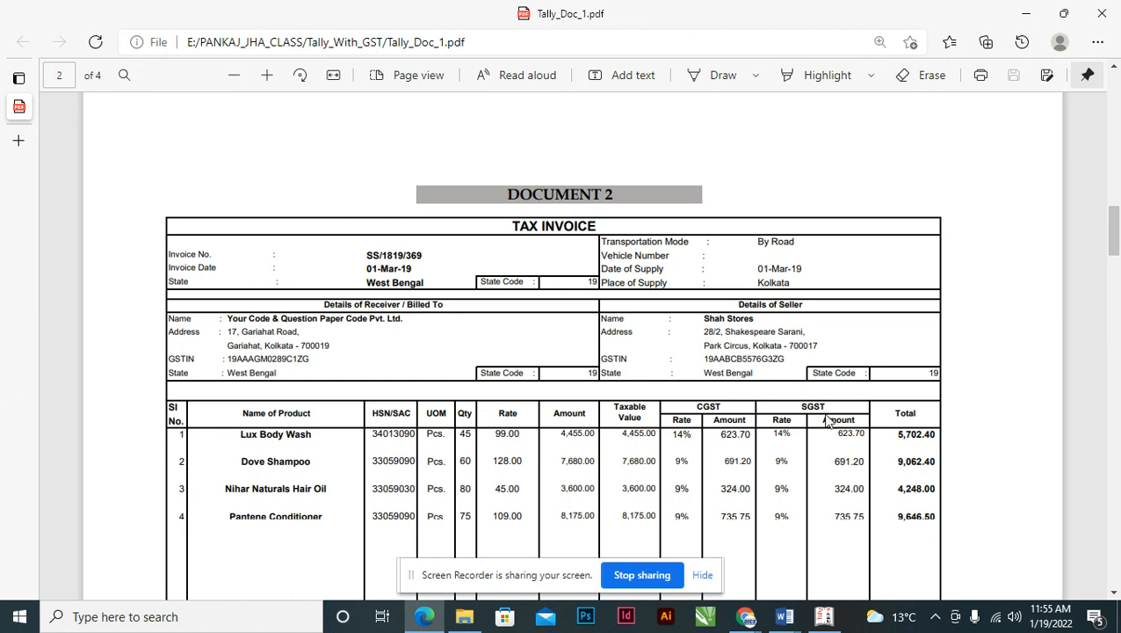
- Review the page-3 Rainbow Enterprises invoice, selecting the receiver's address details, then return to Tally
left_click_drag(1112, 230, 1097, 367)
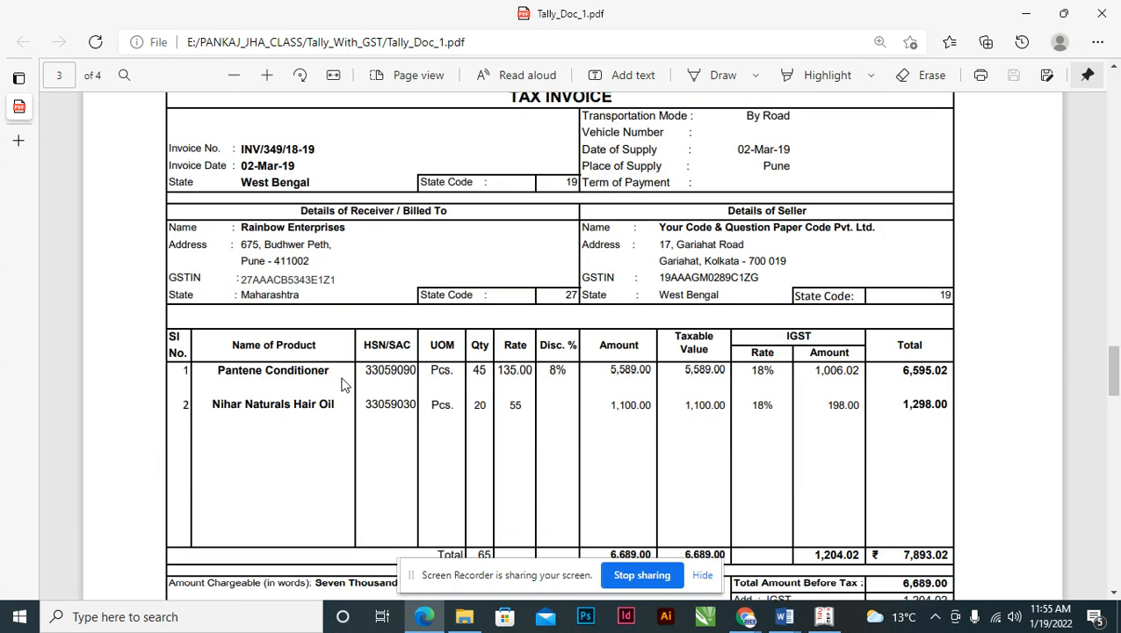
left_click_drag(247, 226, 267, 296)
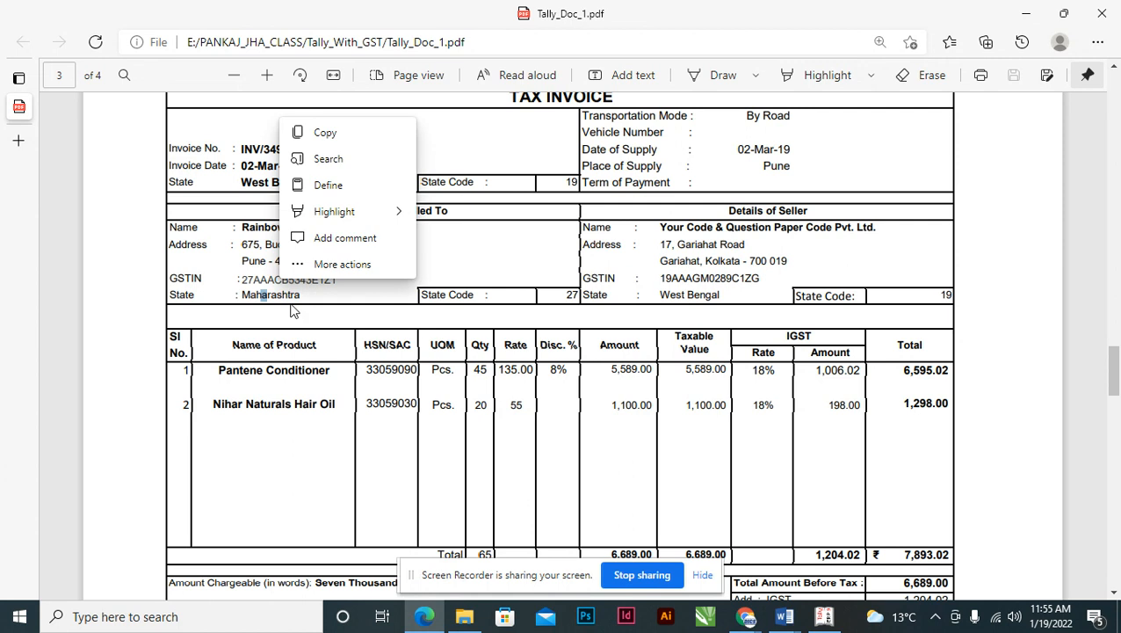
key("alt+Tab")
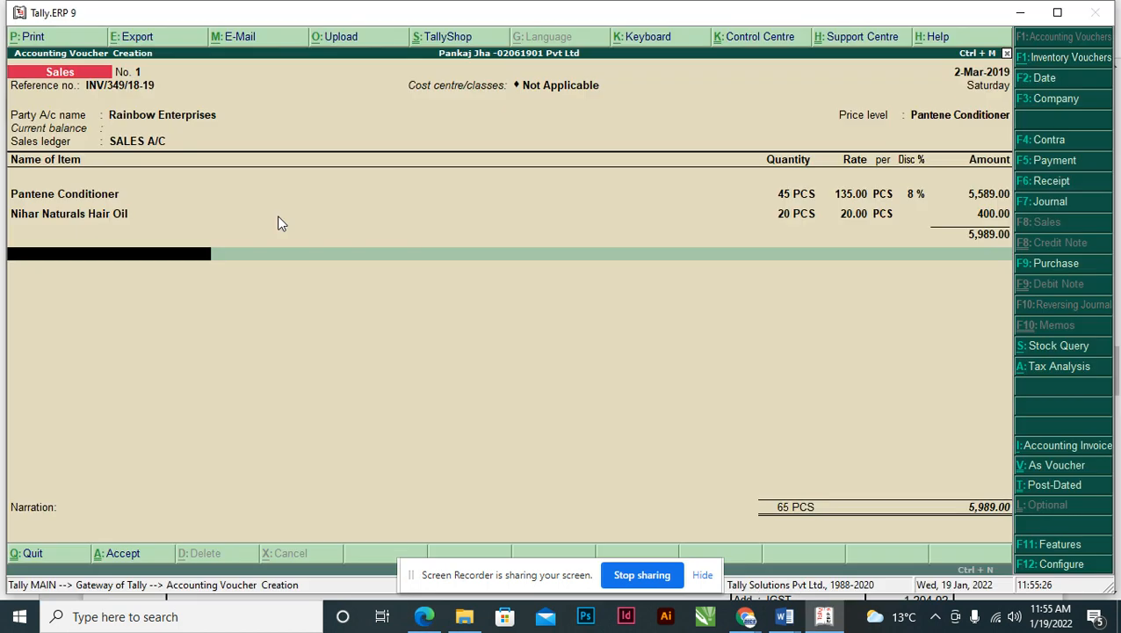
- Create an IGST ledger under Duties & Taxes with GST duty type and Integrated Tax
key("alt+c")
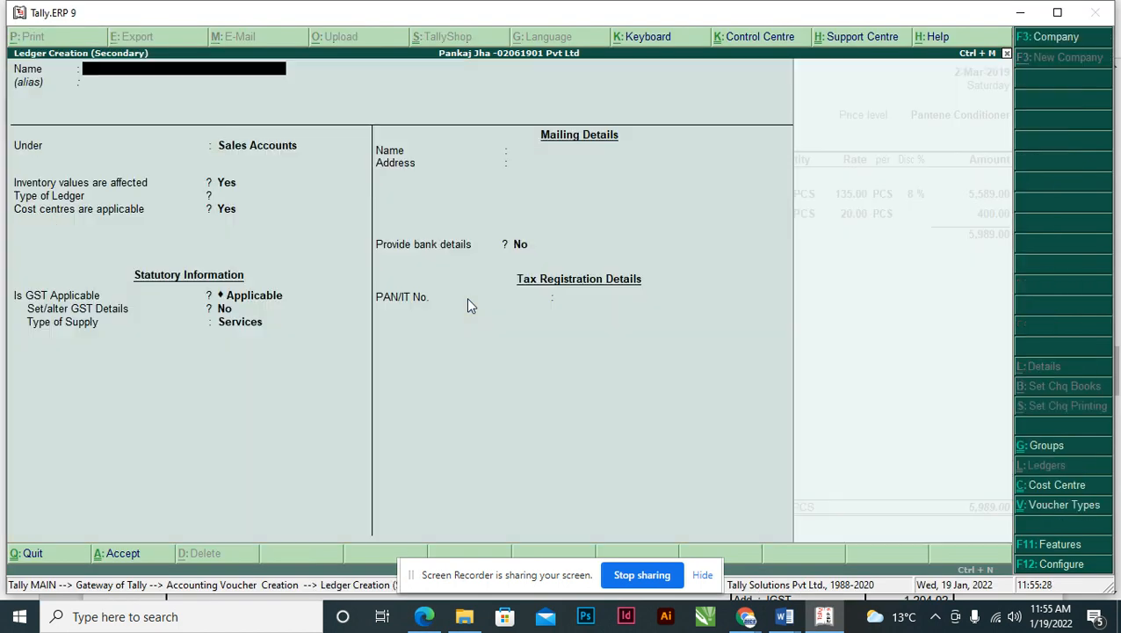
type("IGST")
key("Return")
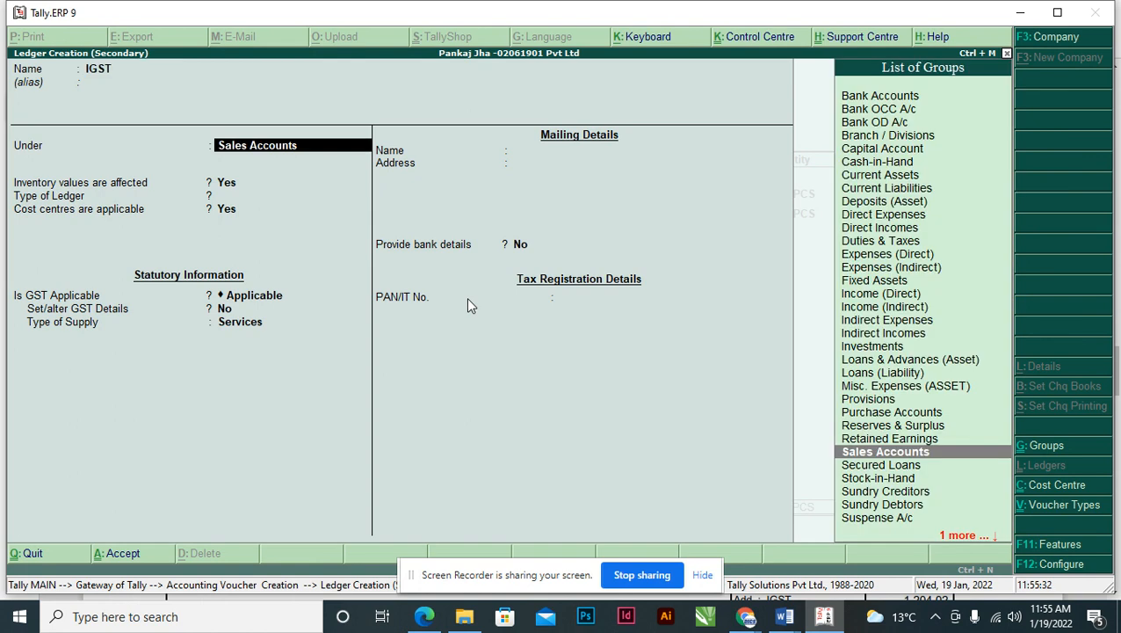
type("DU")
key("Return")
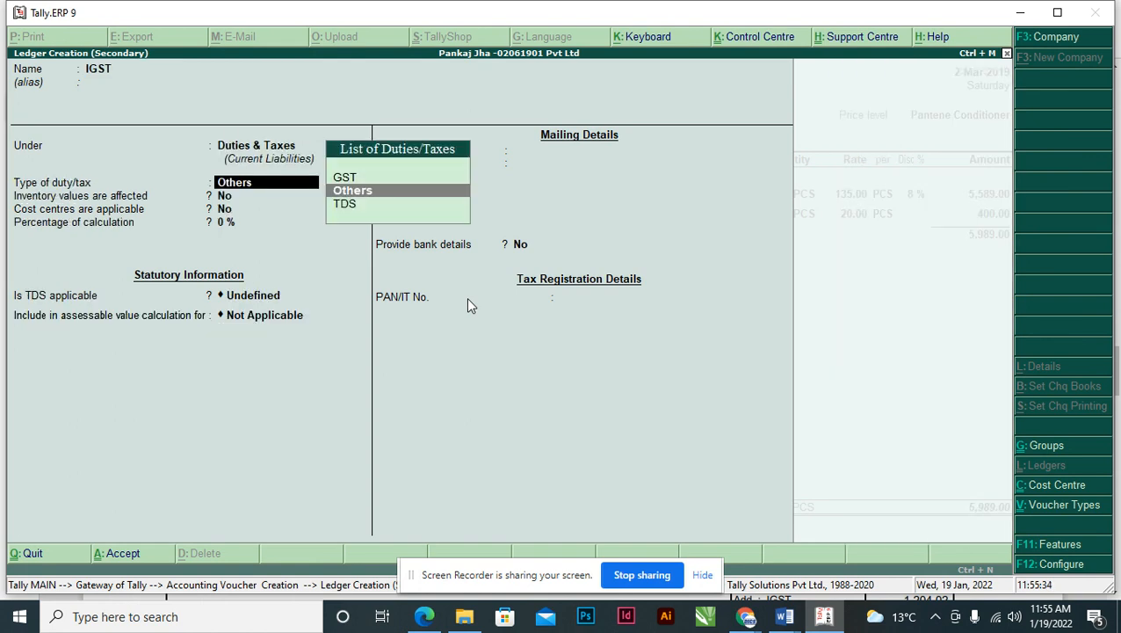
key("Up")
key("Return")
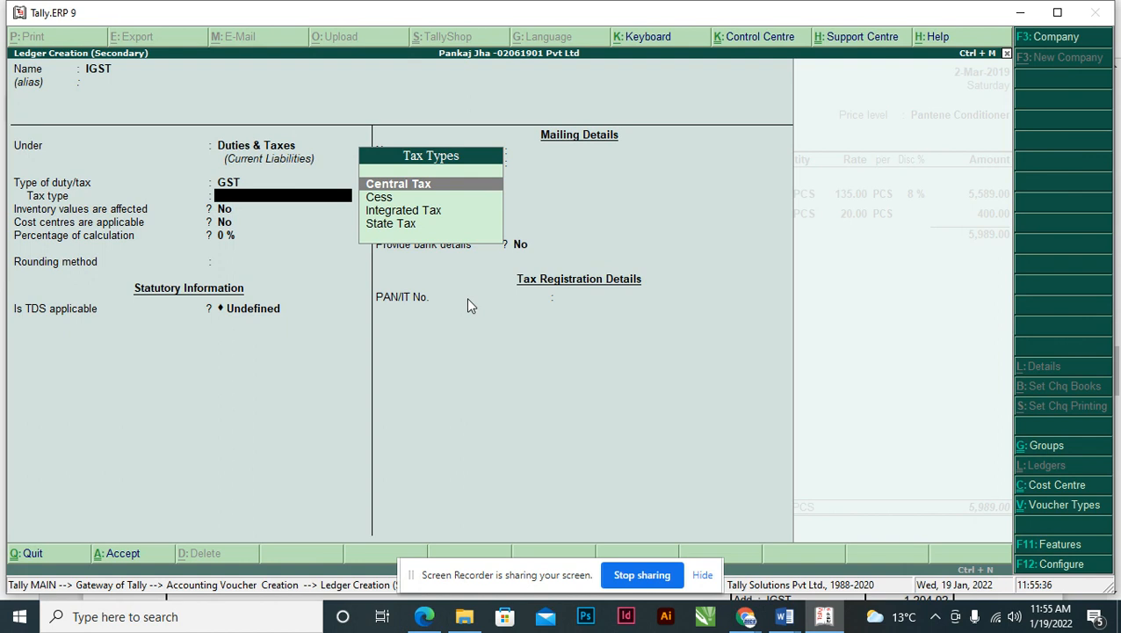
key("Down")
key("Down")
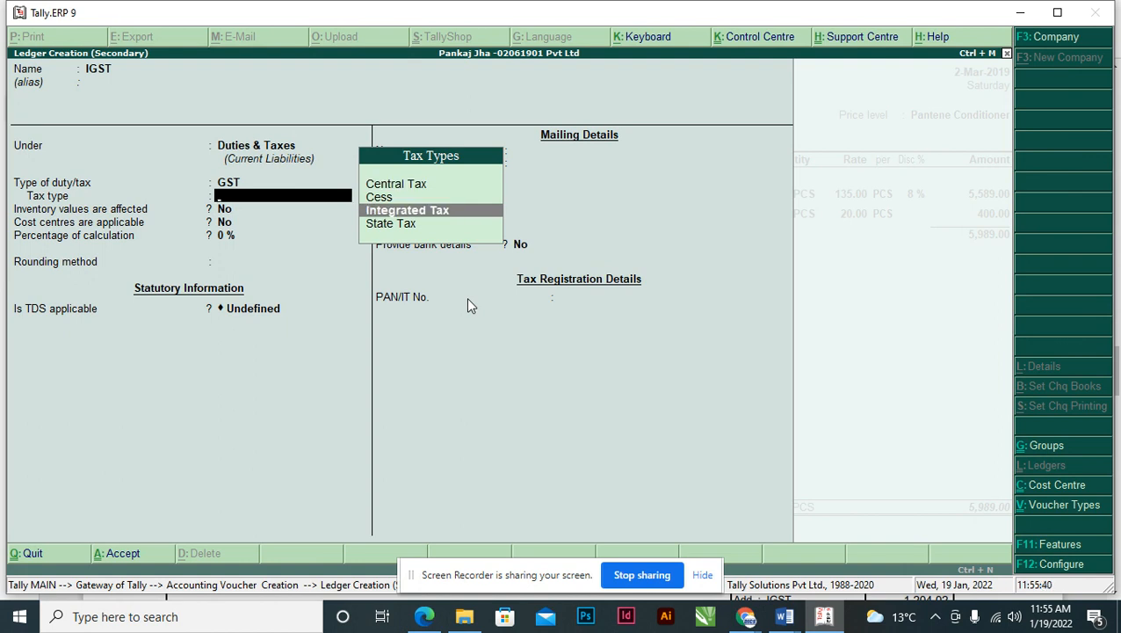
key("Return")
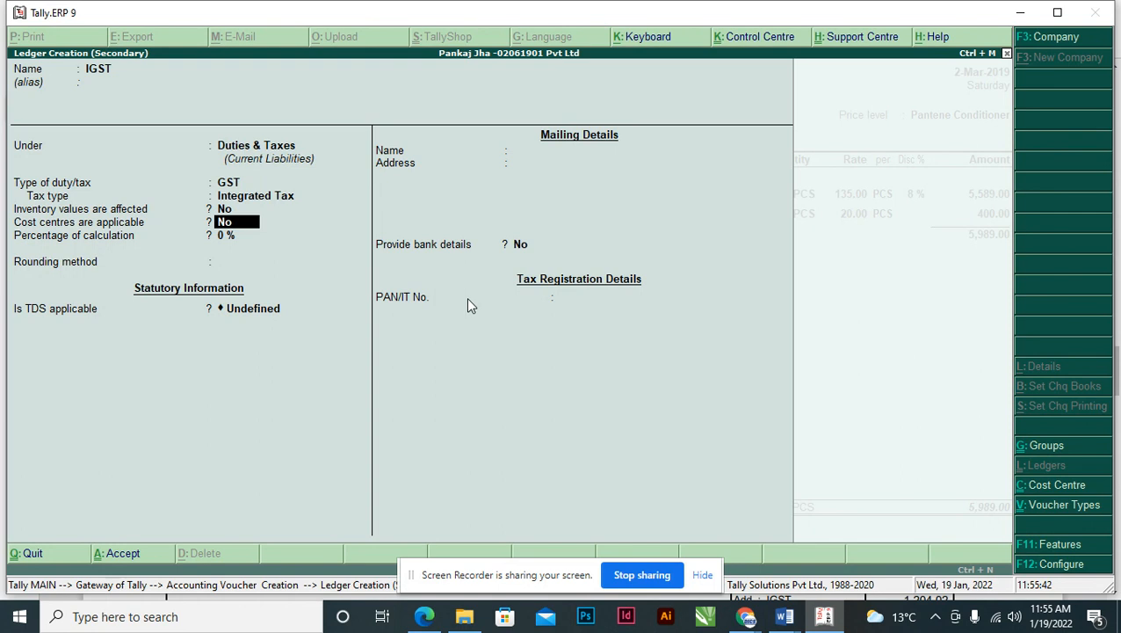
key("Return")
key("Return")
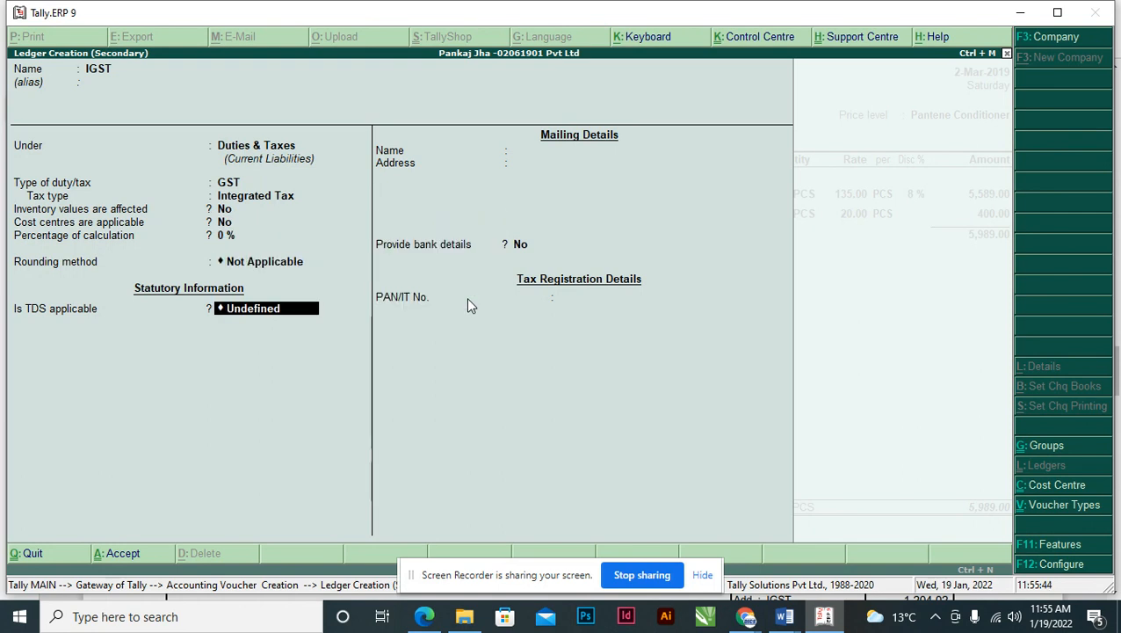
key("Return")
key("Return")
key("Return")
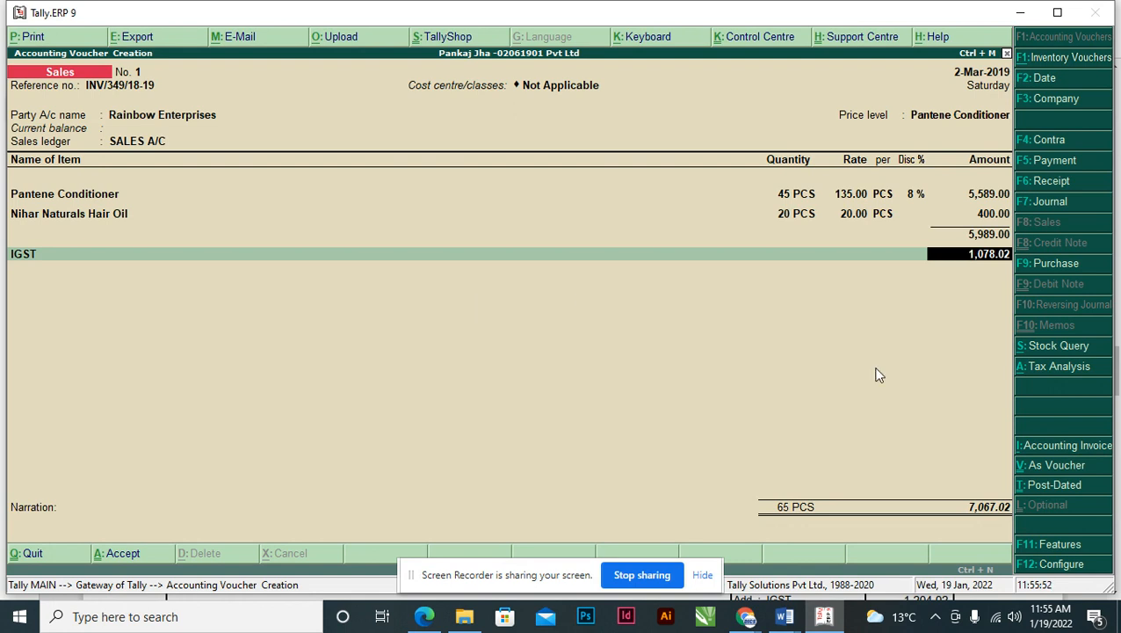
- Check the PDF invoice and correct the hair oil rate to 55.00
key("alt+Tab")
scroll(883, 512, "down", 3)
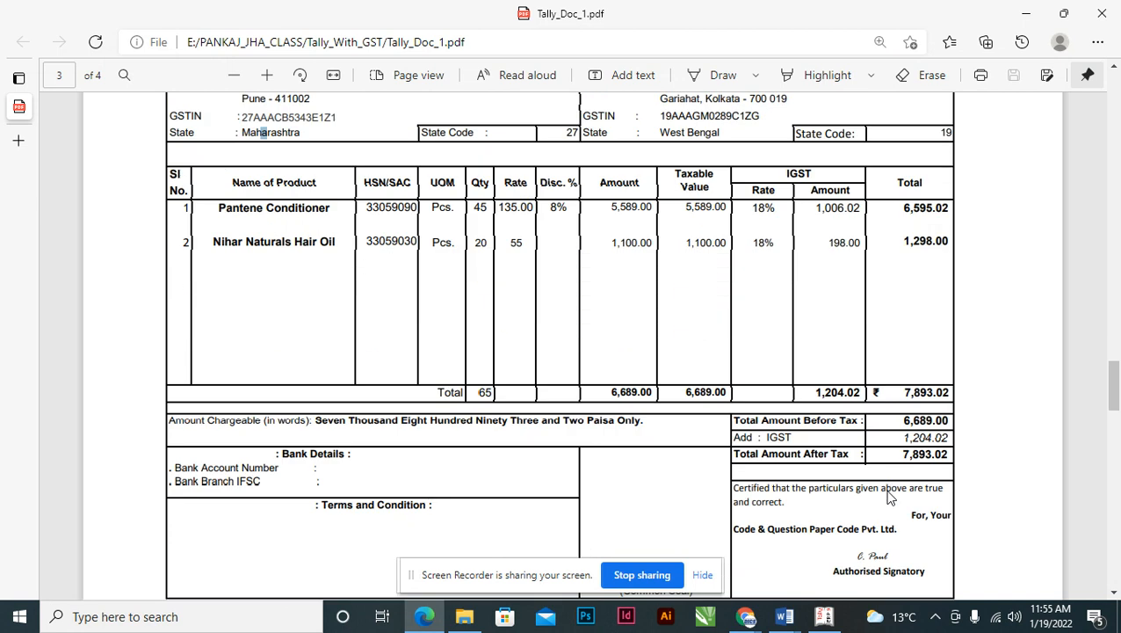
key("alt+Tab")
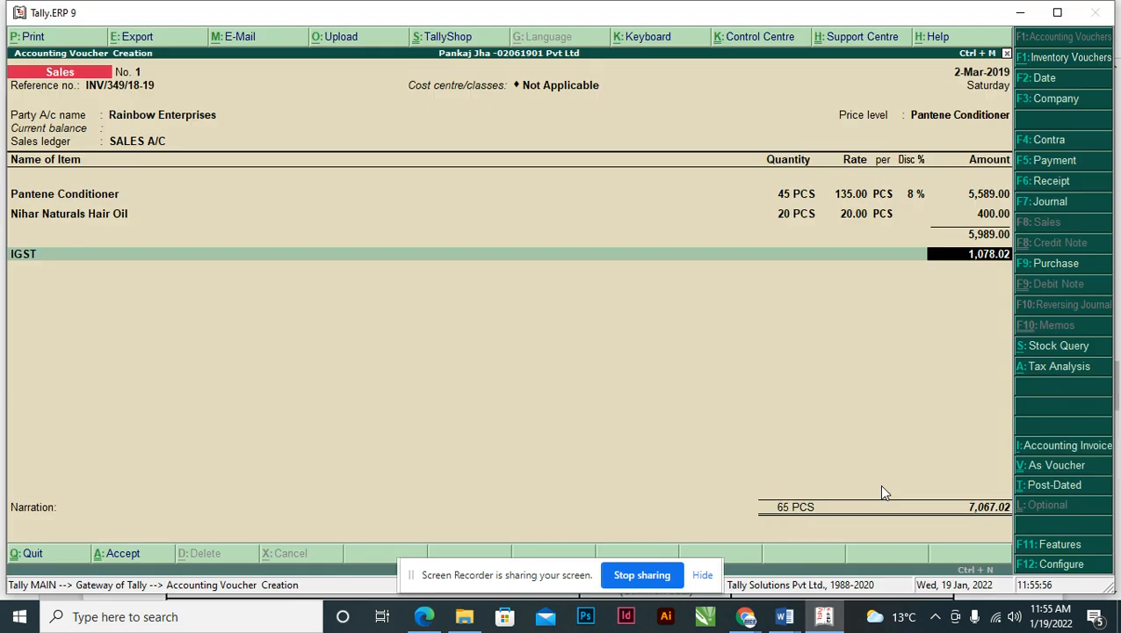
key("alt+Tab")
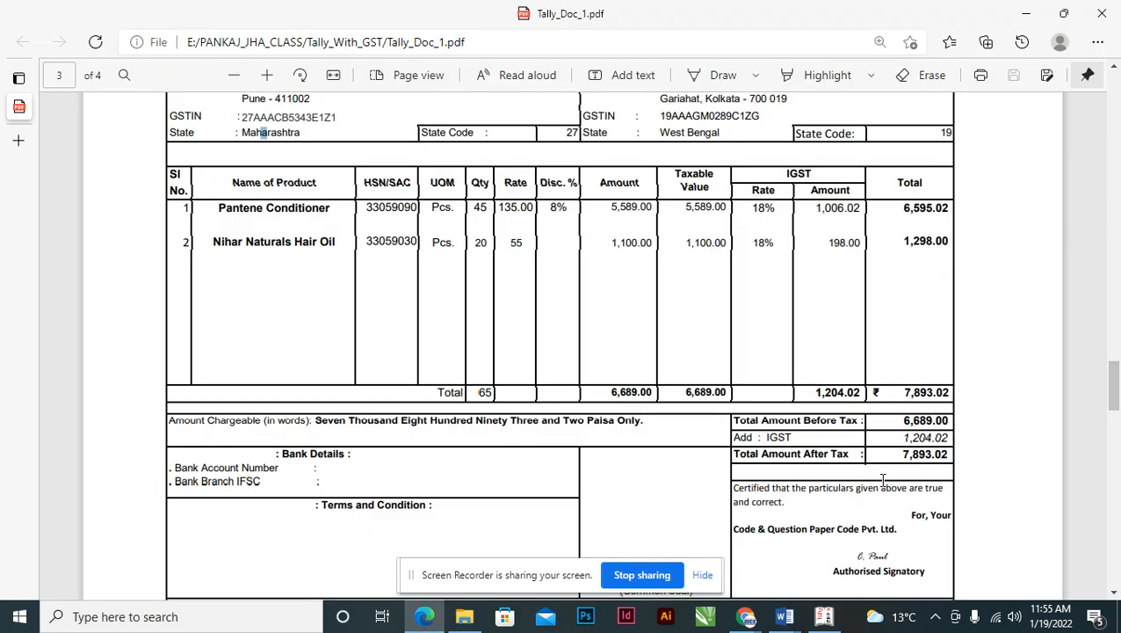
key("alt+Tab")
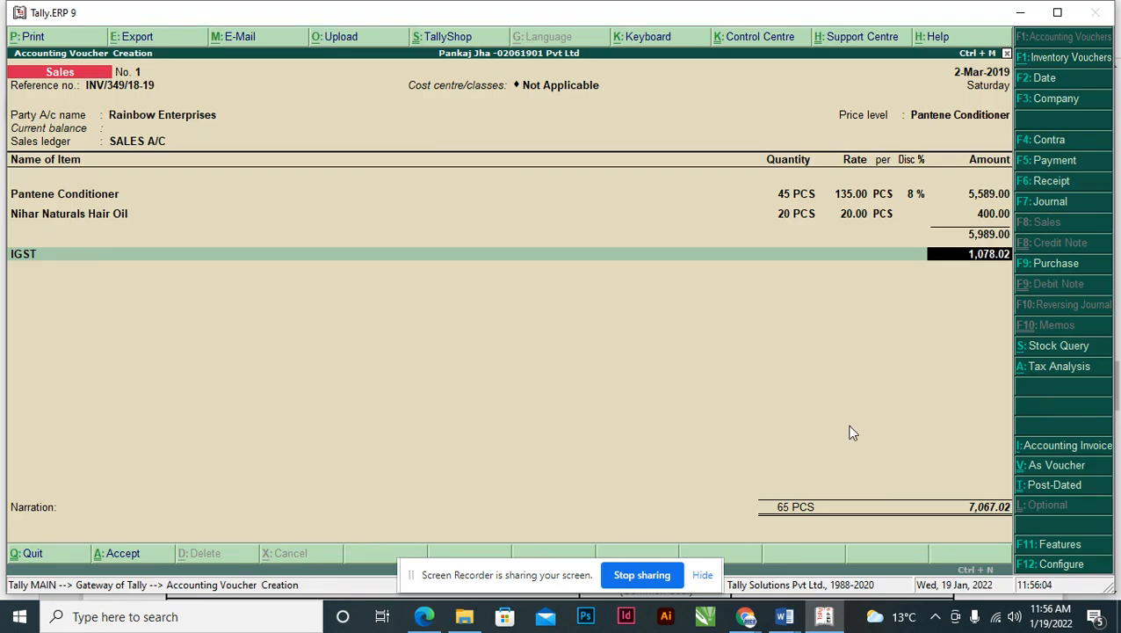
key("BackSpace")
key("BackSpace")
key("BackSpace")
key("BackSpace")
key("BackSpace")
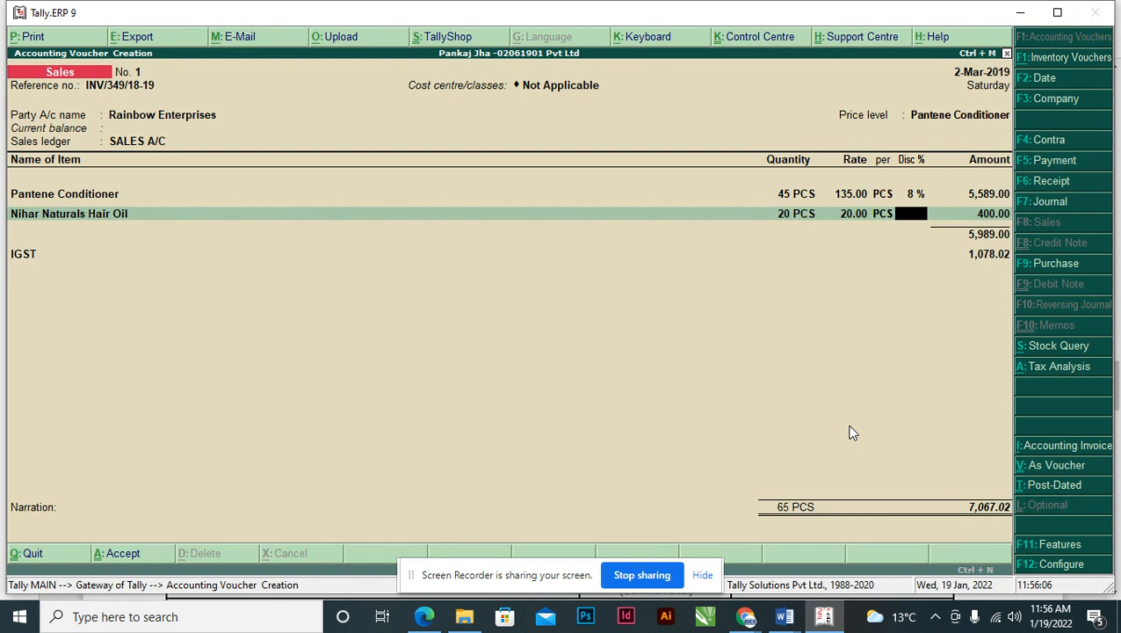
type("55")
key("Return")
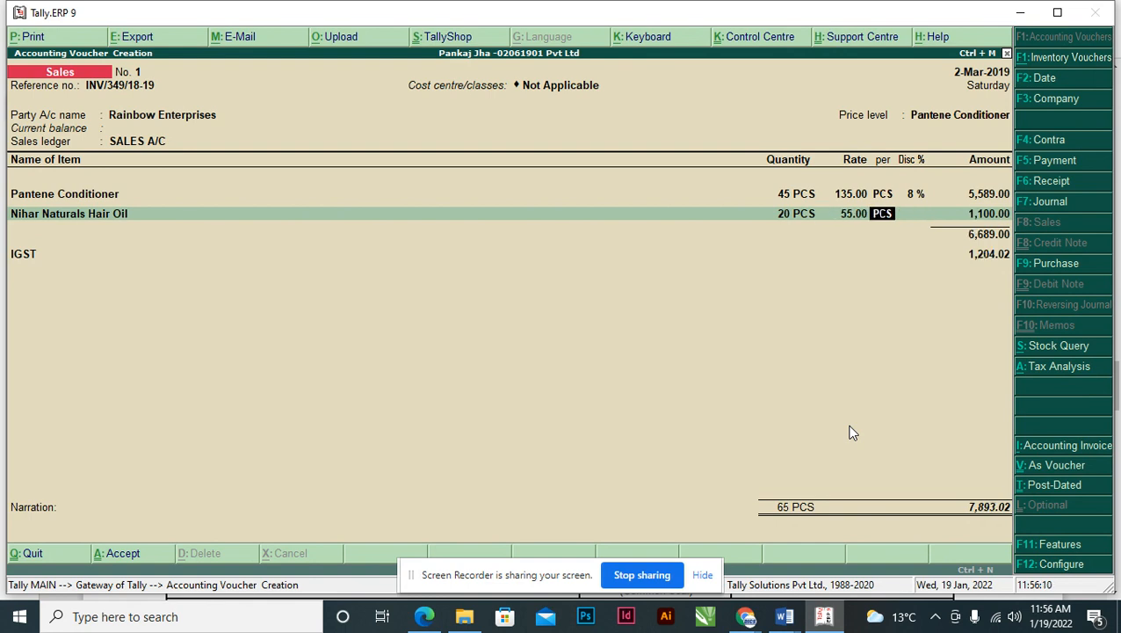
- Move to the IGST line and copy the 1,204.02 IGST amount from the PDF
key("alt+Tab")
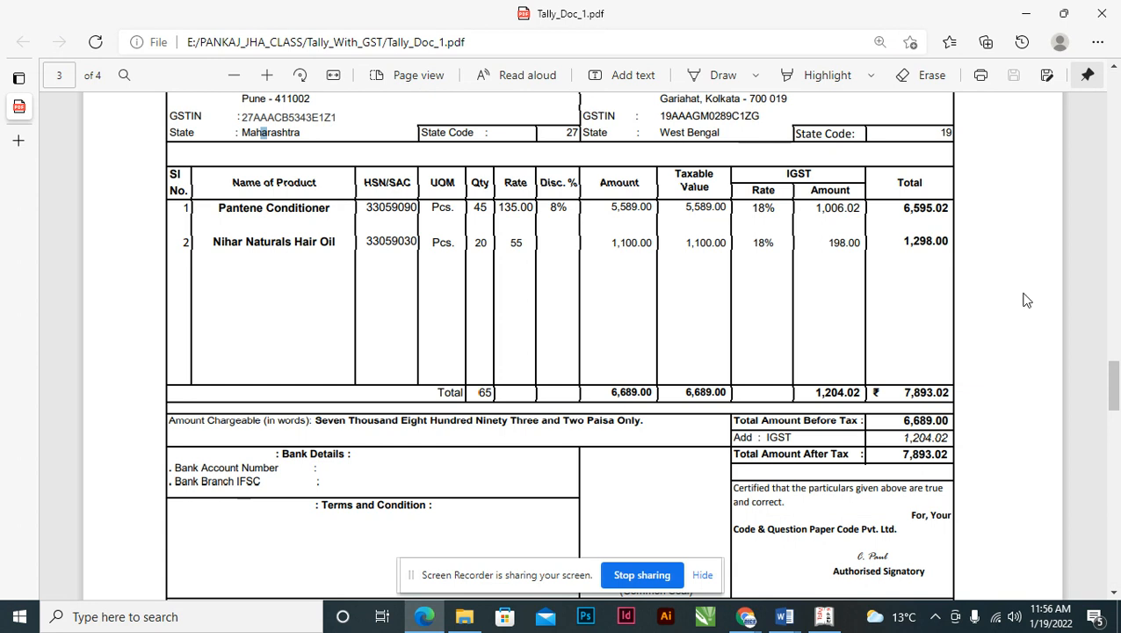
key("alt+Tab")
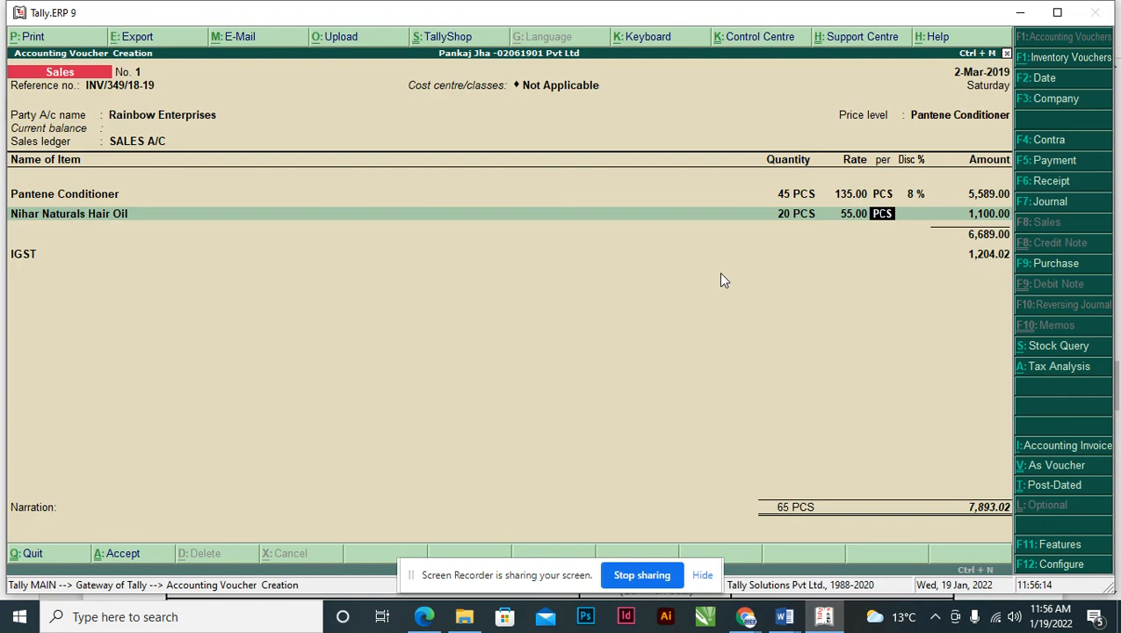
key("Return")
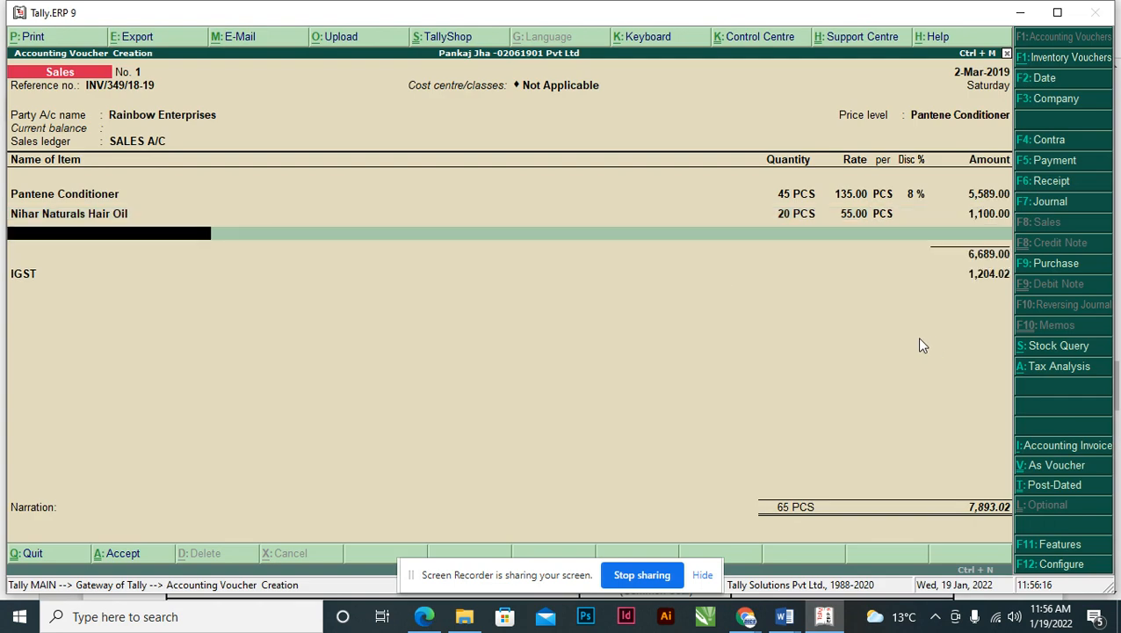
key("Return")
key("Return")
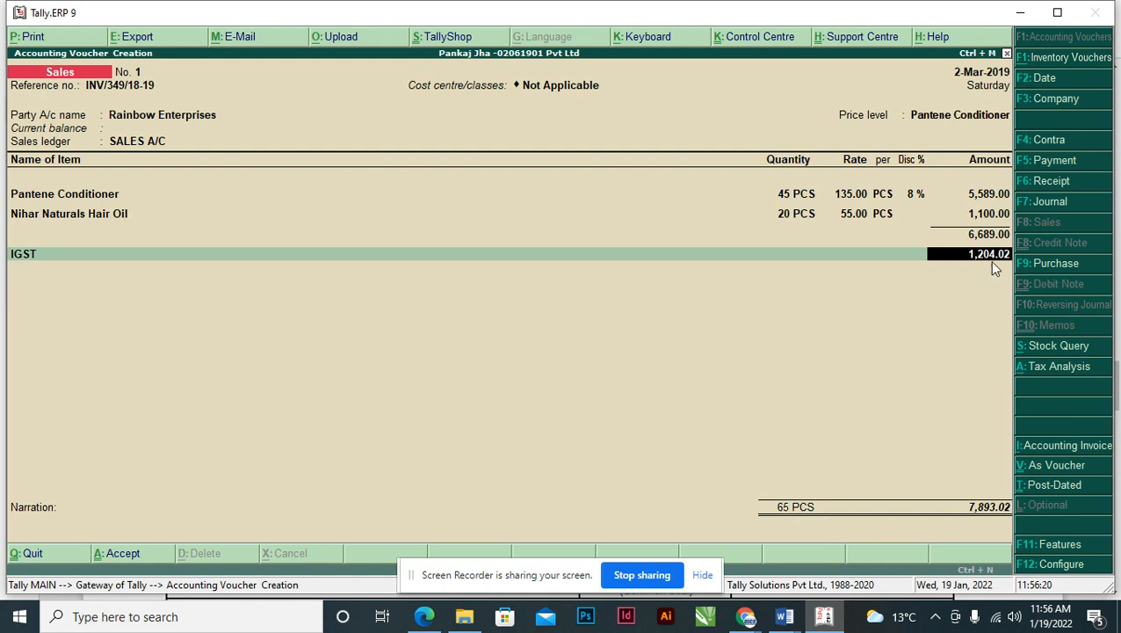
key("alt+Tab")
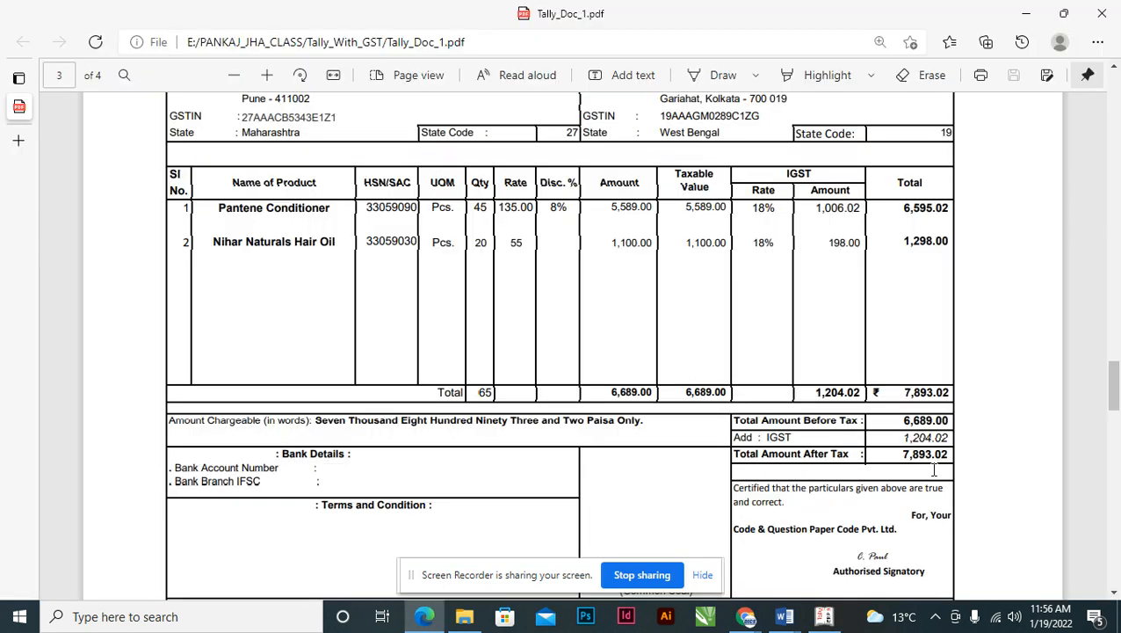
left_click_drag(899, 438, 947, 430)
right_click(946, 432)
left_click(945, 441)
key("alt+Tab")
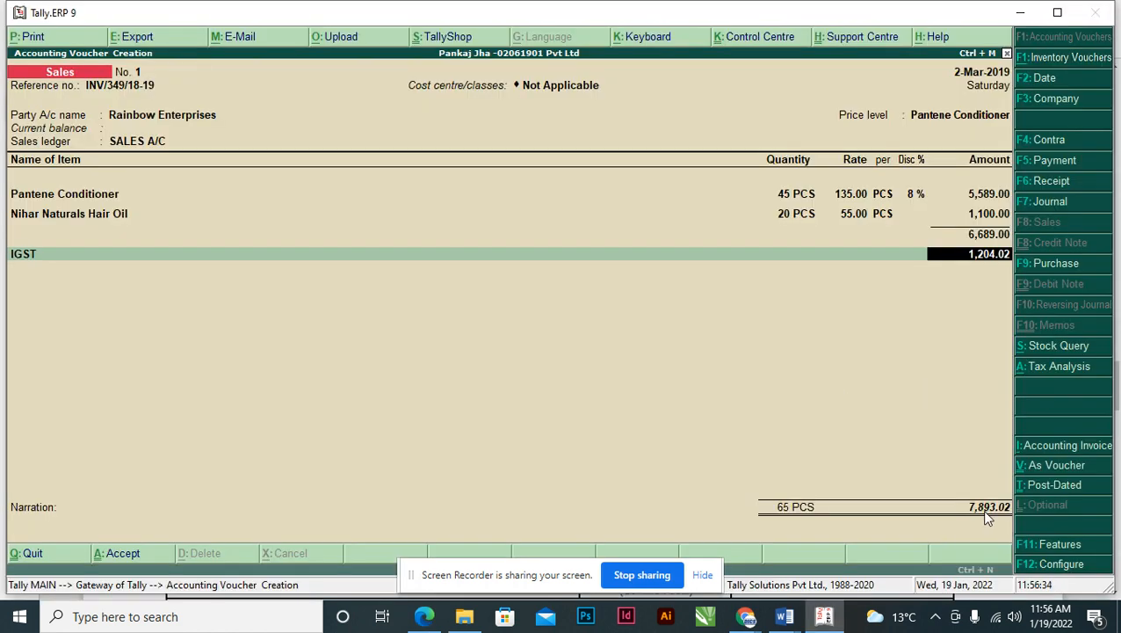
- Verify the total and save sales voucher No. 1 with a new bill reference for 7,893.02
key("alt+Tab")
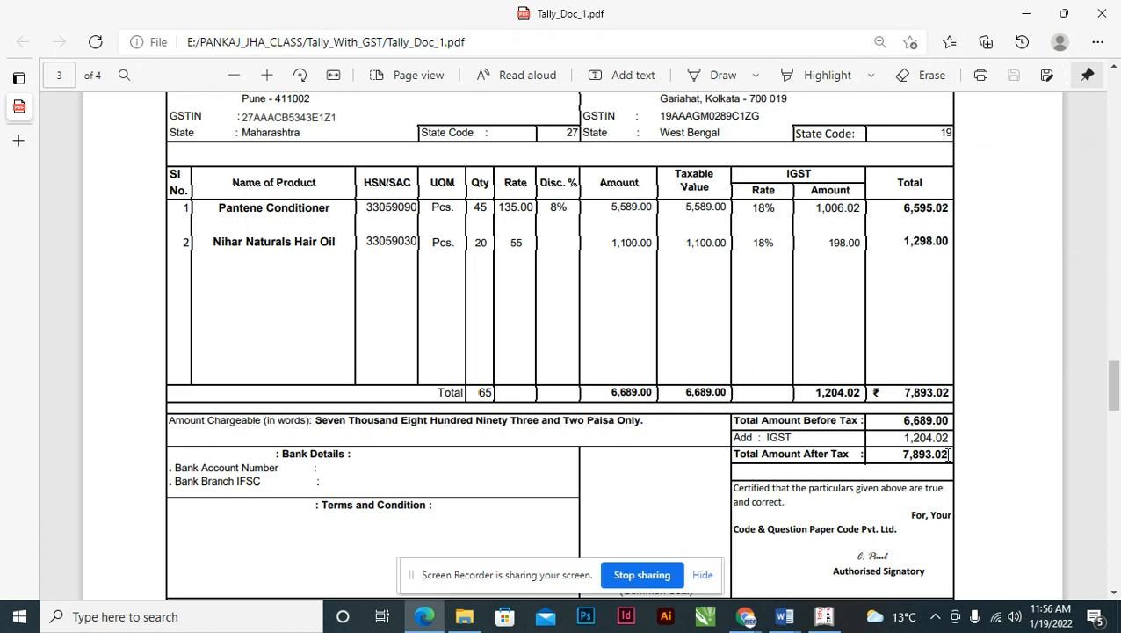
key("alt+Tab")
key("Return")
key("Return")
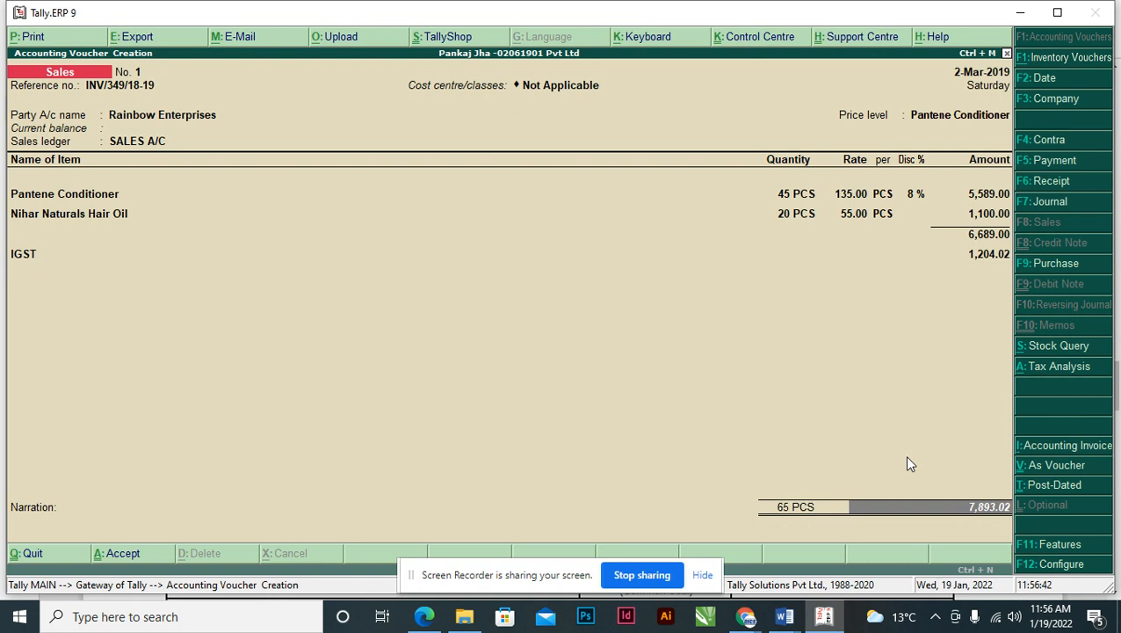
key("Return")
key("Return")
key("Return")
key("Return")
key("Return")
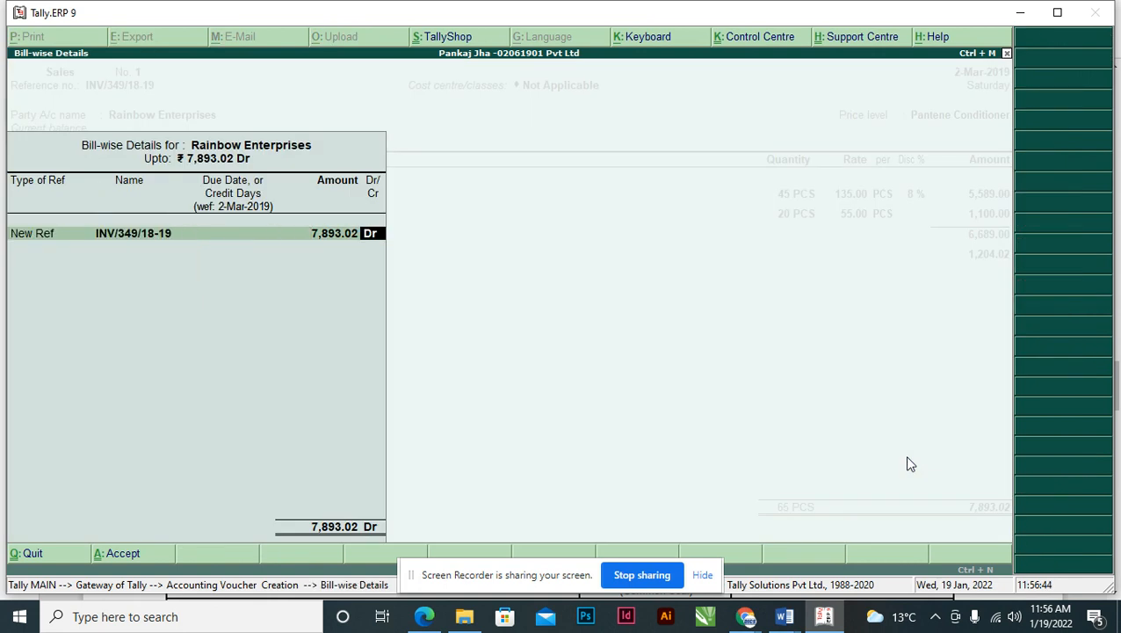
key("Return")
key("Return")
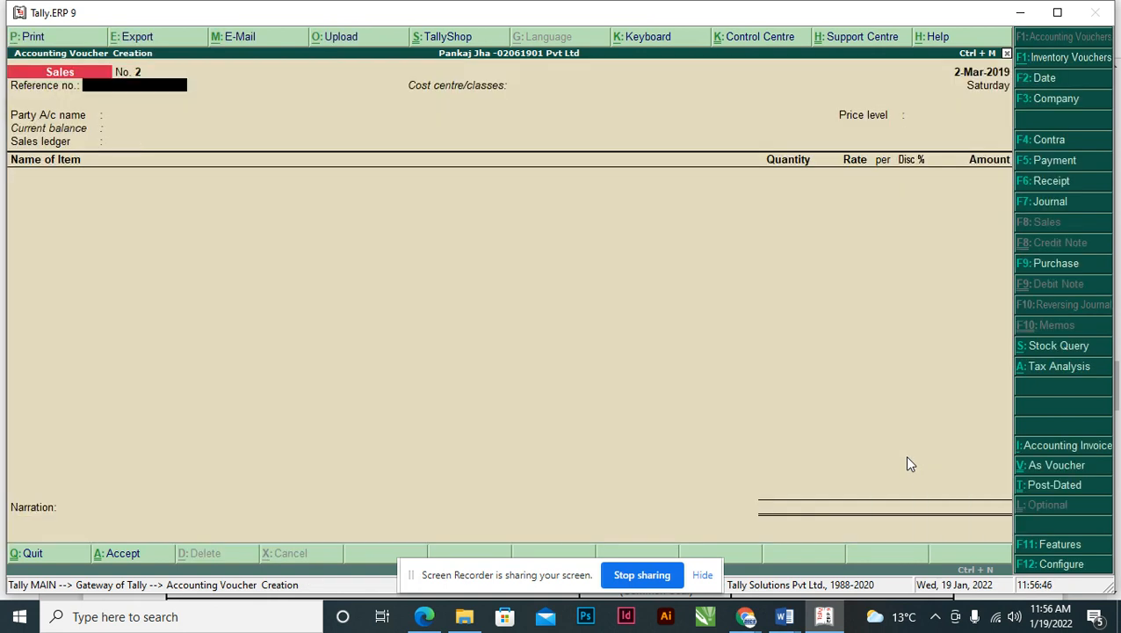
- Scroll to the bottom of the page-3 invoice and bring up the window switcher
key("alt+Tab")
scroll(891, 423, "down", 2)
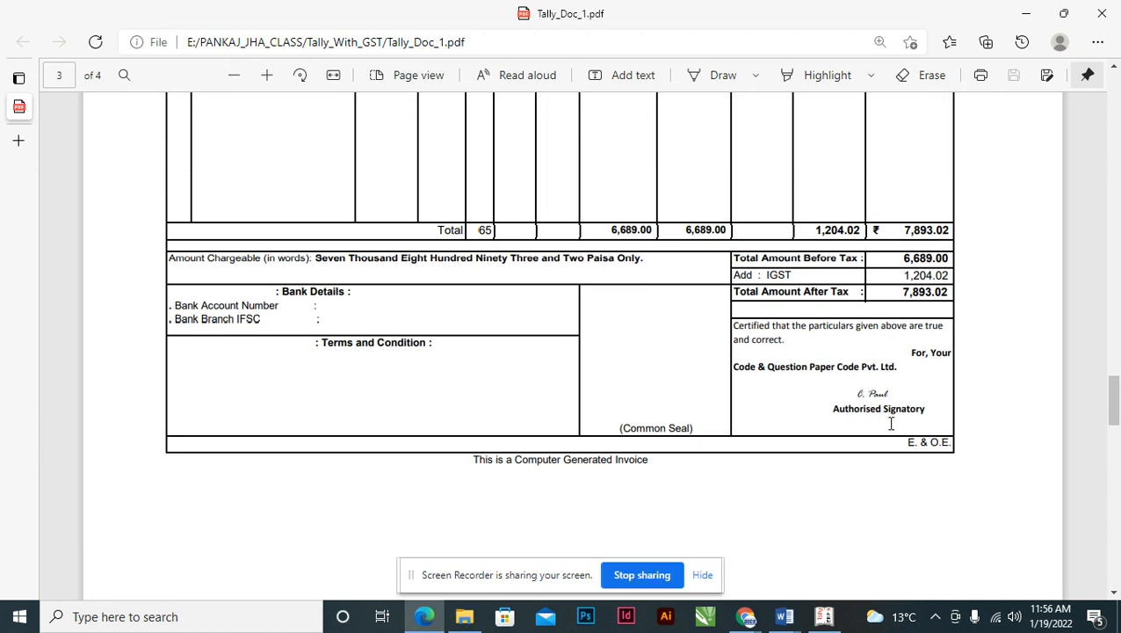
scroll(891, 424, "down", 2)
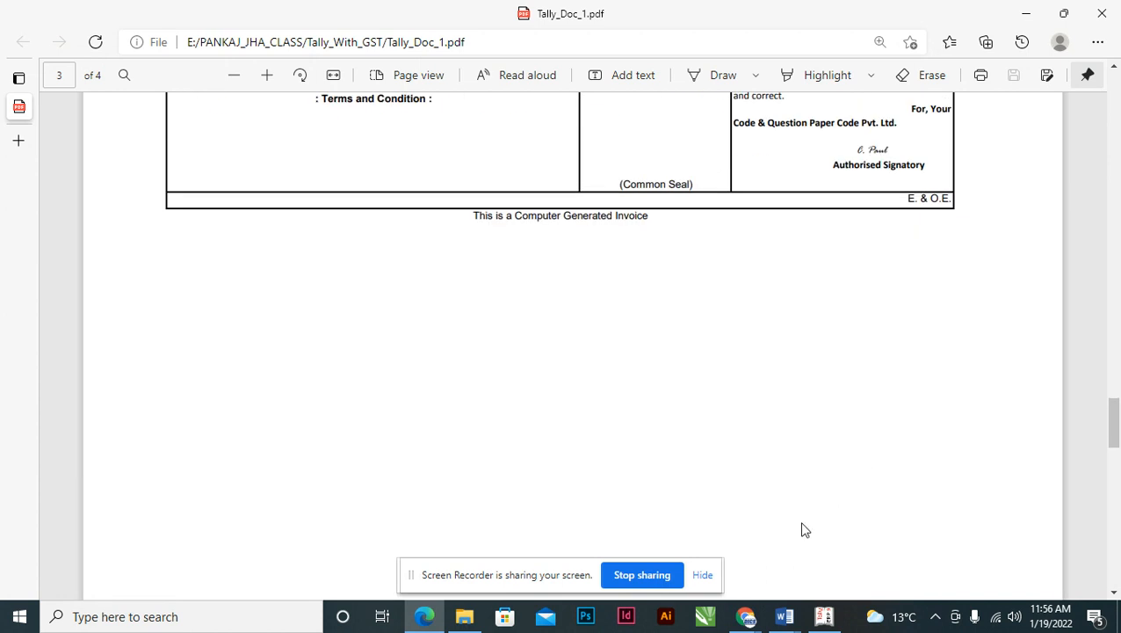
key("alt+Tab")
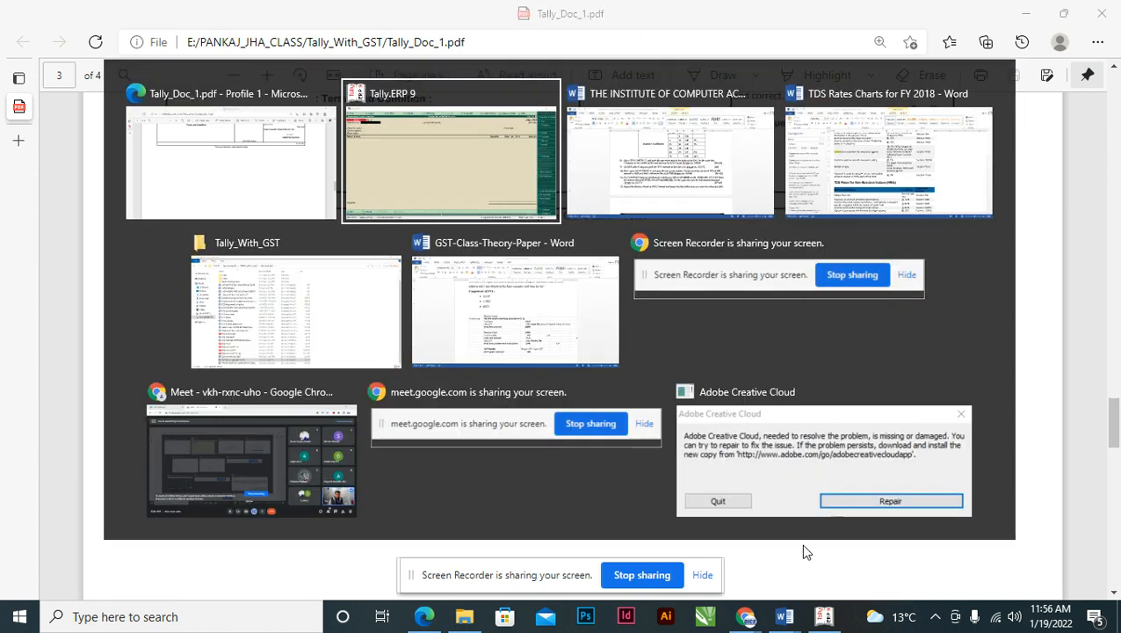
- Select item 8's sentence about 60% received by ICICI Bank cheque no. 395648
key("Tab")
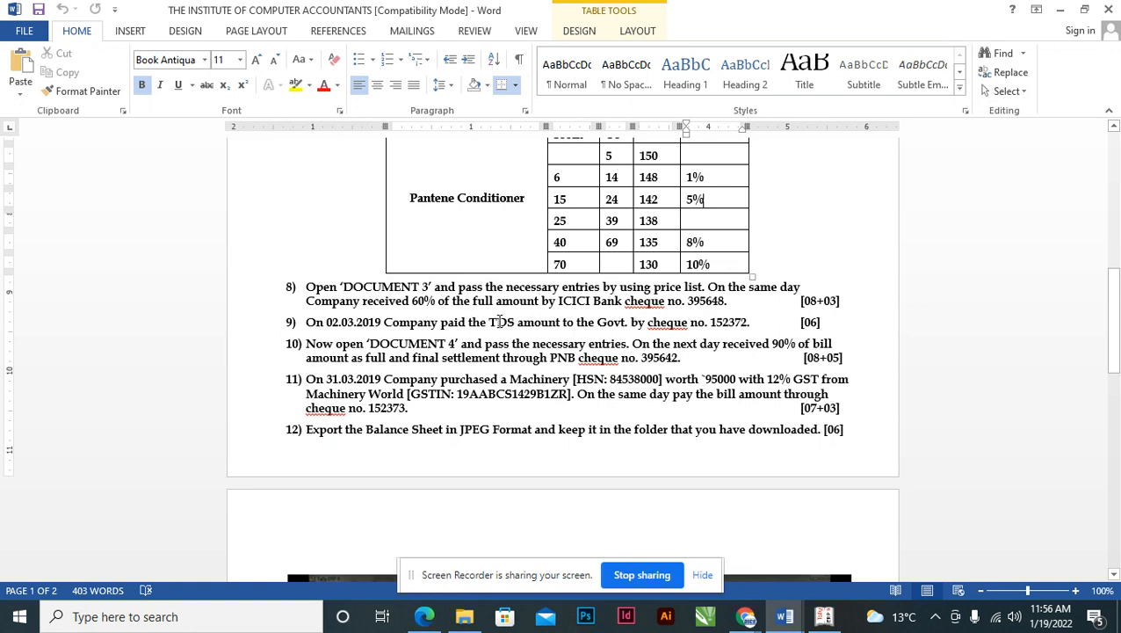
left_click(709, 286)
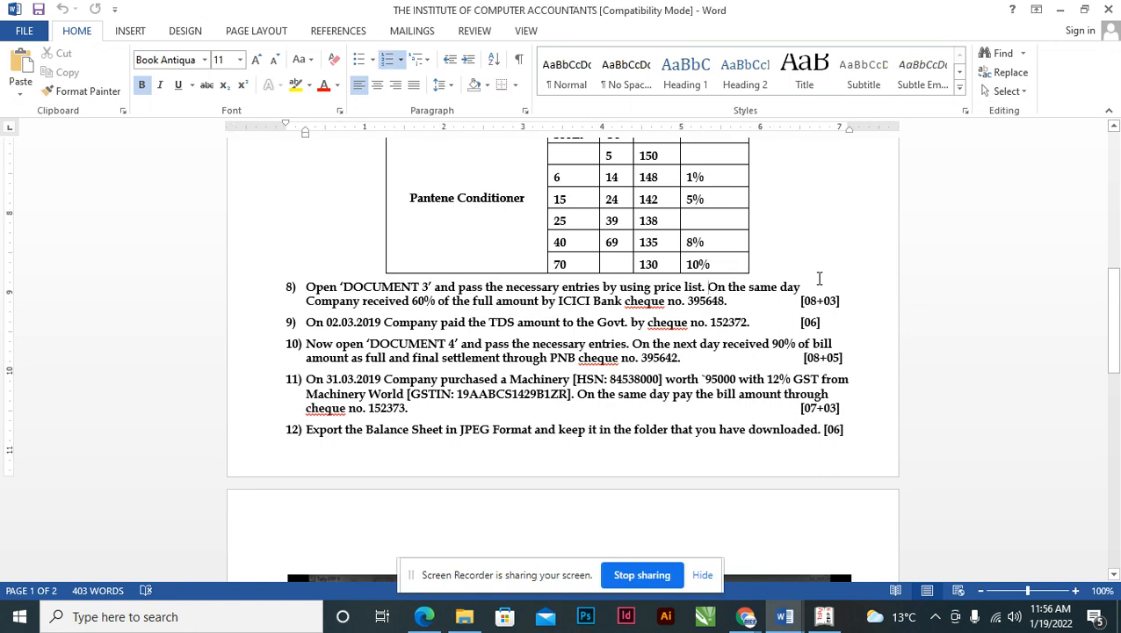
key("shift+Right")
key("shift+Right")
key("shift+Right")
key("shift+Right")
key("shift+Right")
key("shift+Right")
key("shift+Right")
key("shift+Right")
key("shift+Right")
key("shift+Right")
key("shift+Right")
key("shift+Right")
key("shift+Right")
key("shift+Right")
key("shift+Right")
key("shift+Right")
key("shift+Right")
key("shift+Right")
key("shift+Right")
key("shift+Right")
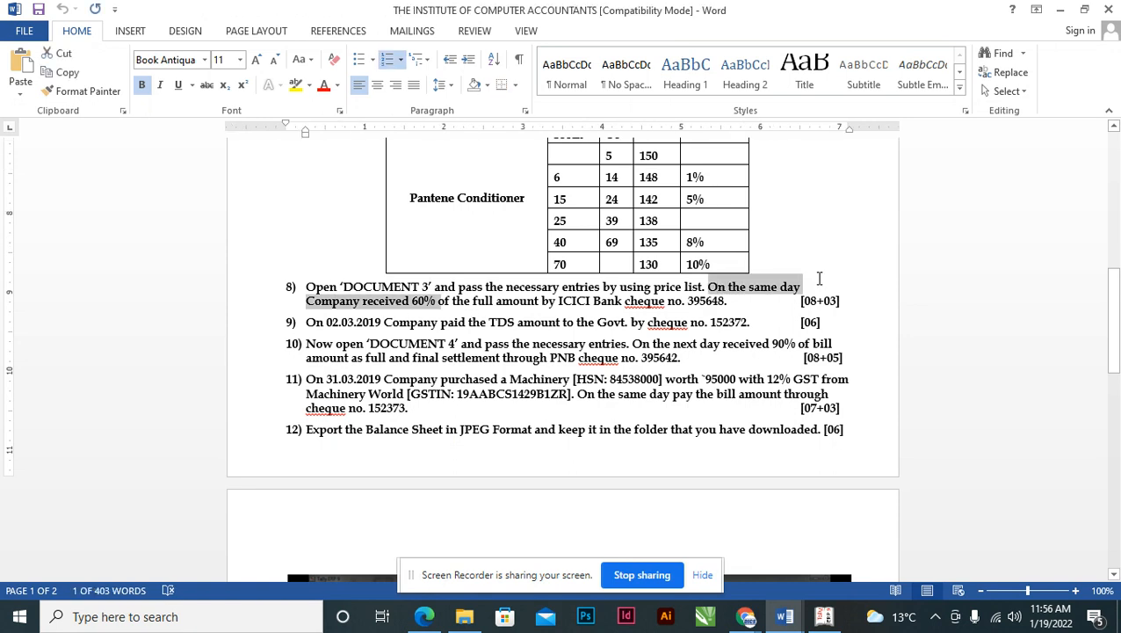
key("shift+Right")
key("shift+Right")
key("shift+Right")
key("shift+Right")
key("shift+Right")
key("shift+Right")
key("shift+Right")
key("shift+Right")
key("shift+Right")
key("shift+Right")
key("shift+Right")
key("shift+Right")
key("shift+Right")
key("shift+Right")
key("shift+Right")
key("shift+Right")
key("shift+Right")
key("shift+Right")
key("shift+Right")
key("shift+Right")
key("shift+Right")
key("shift+Right")
key("shift+Right")
key("shift+Right")
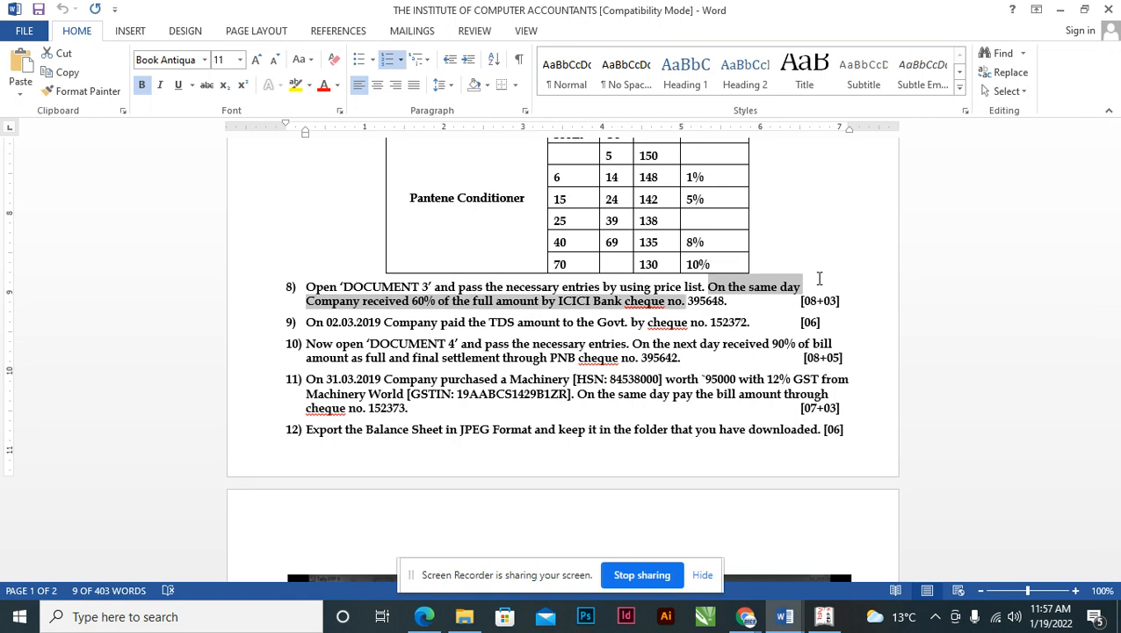
key("shift+Right")
key("shift+Right")
key("shift+Right")
key("shift+Right")
key("shift+Right")
key("shift+Right")
key("shift+Right")
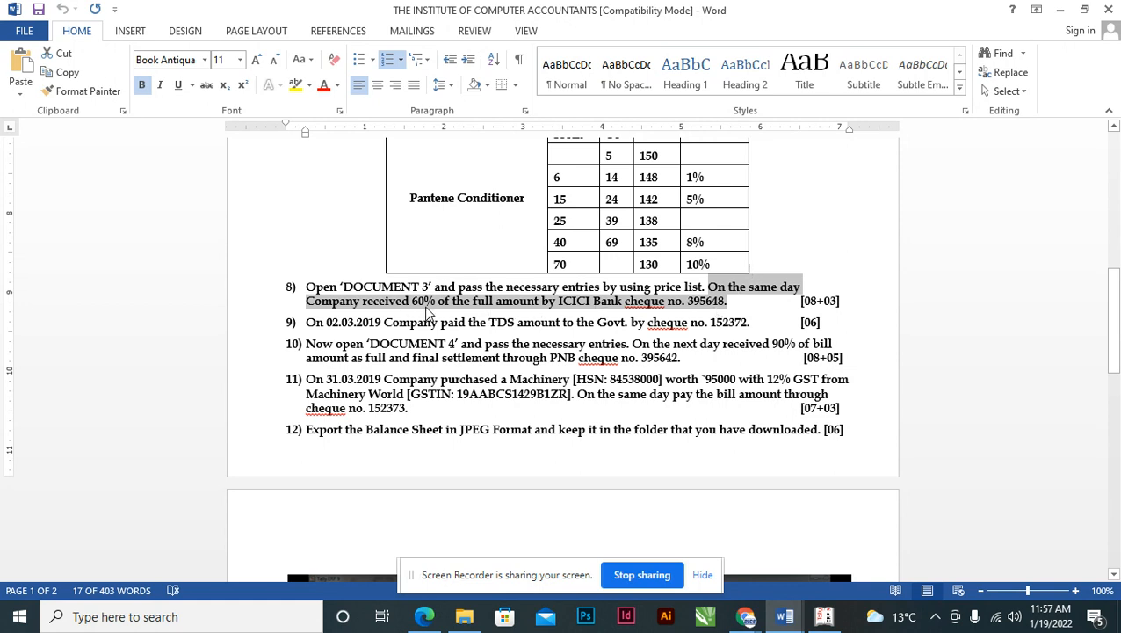
key("alt+Tab")
key("alt+Tab")
key("alt+Tab")
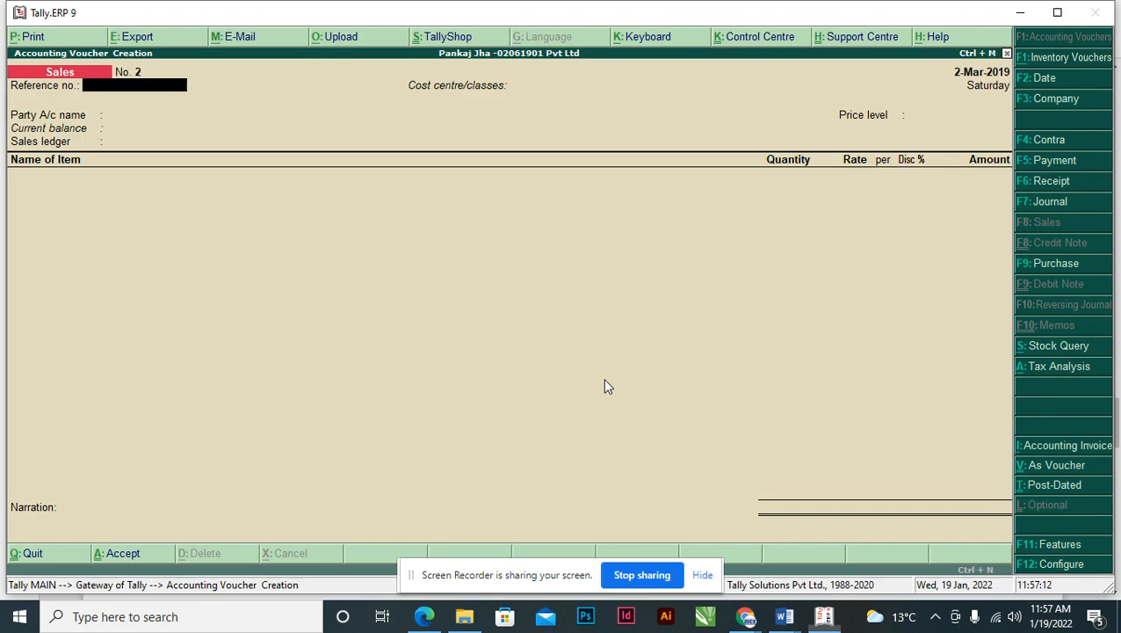
- Start a Receipt voucher crediting Rainbow Enterprises
key("F6")
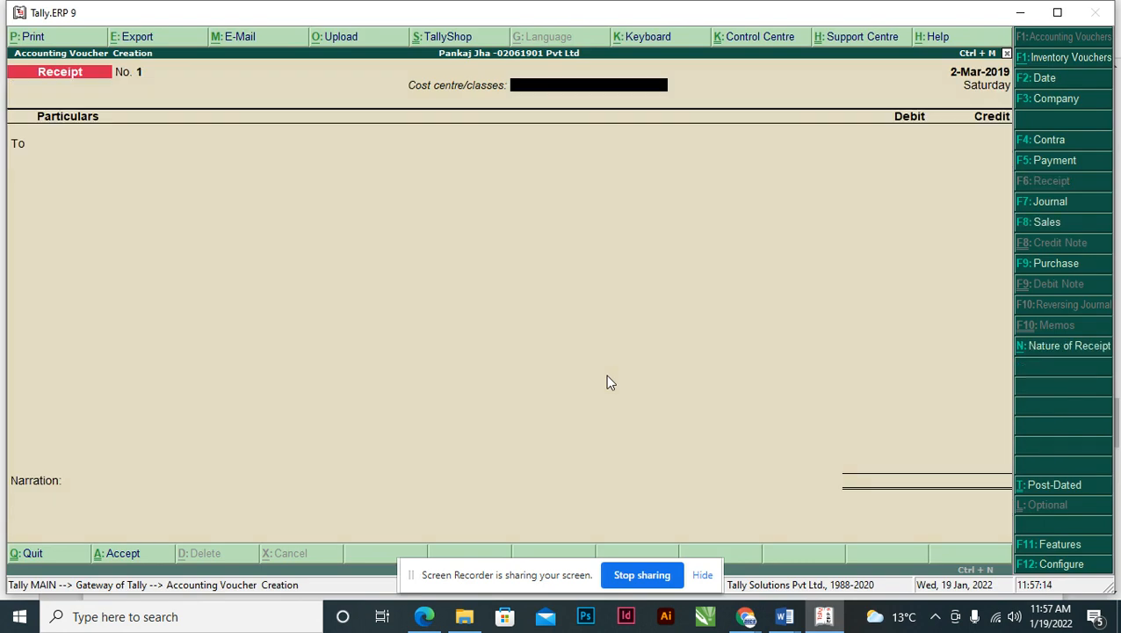
key("Return")
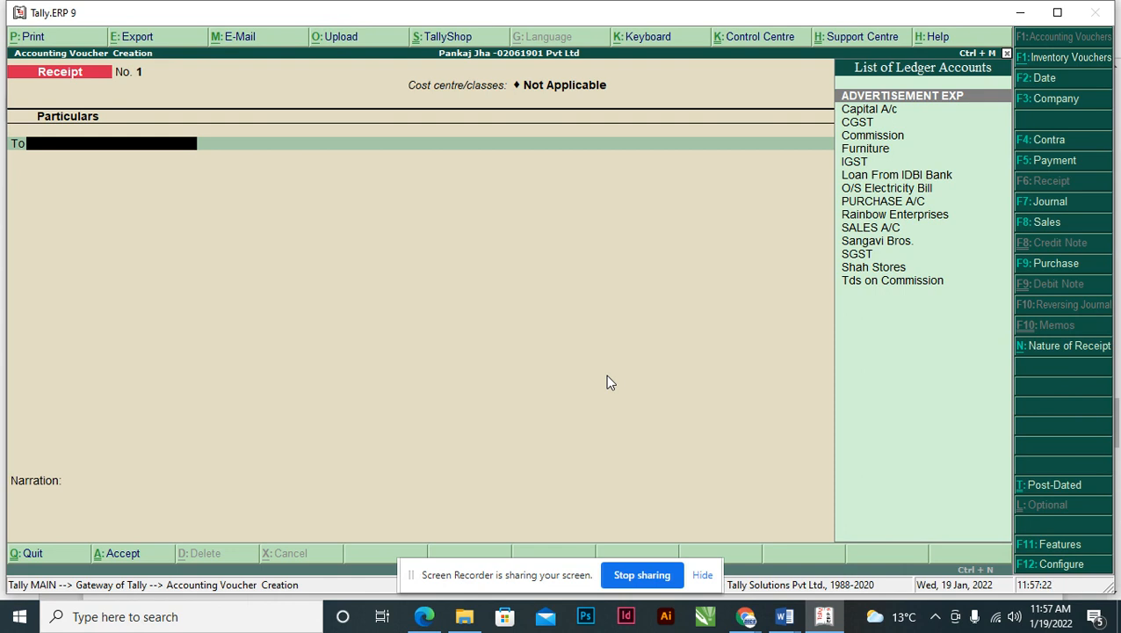
type("ra")
key("Return")
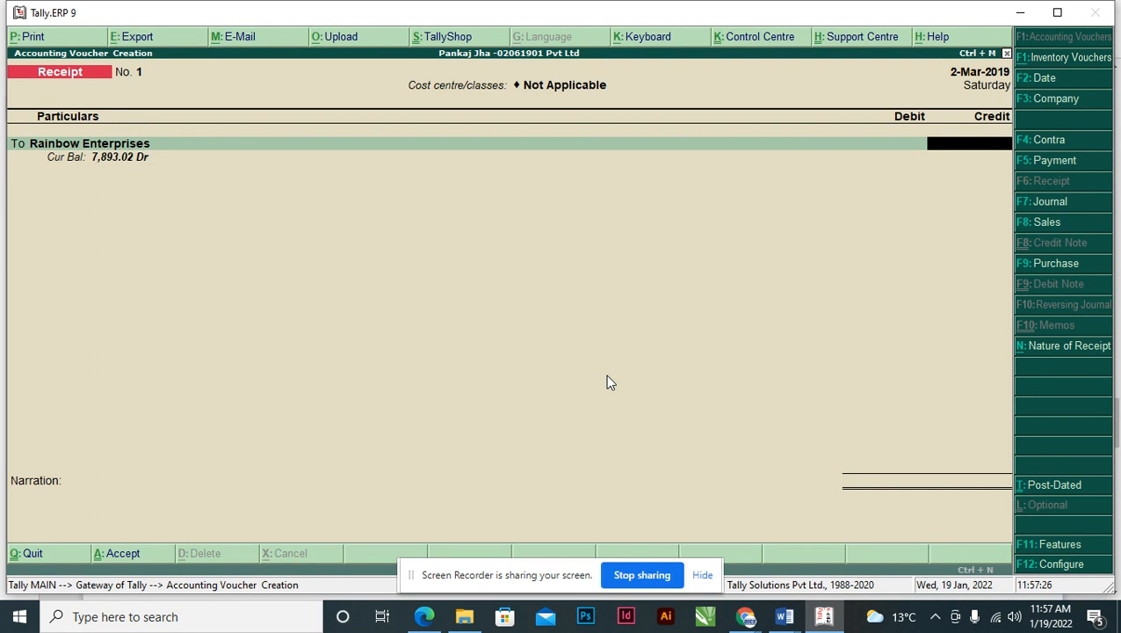
- Calculate 60% of 7,893.02 and enter 4,735.81 as the credit amount
key("ctrl+n")
type("789")
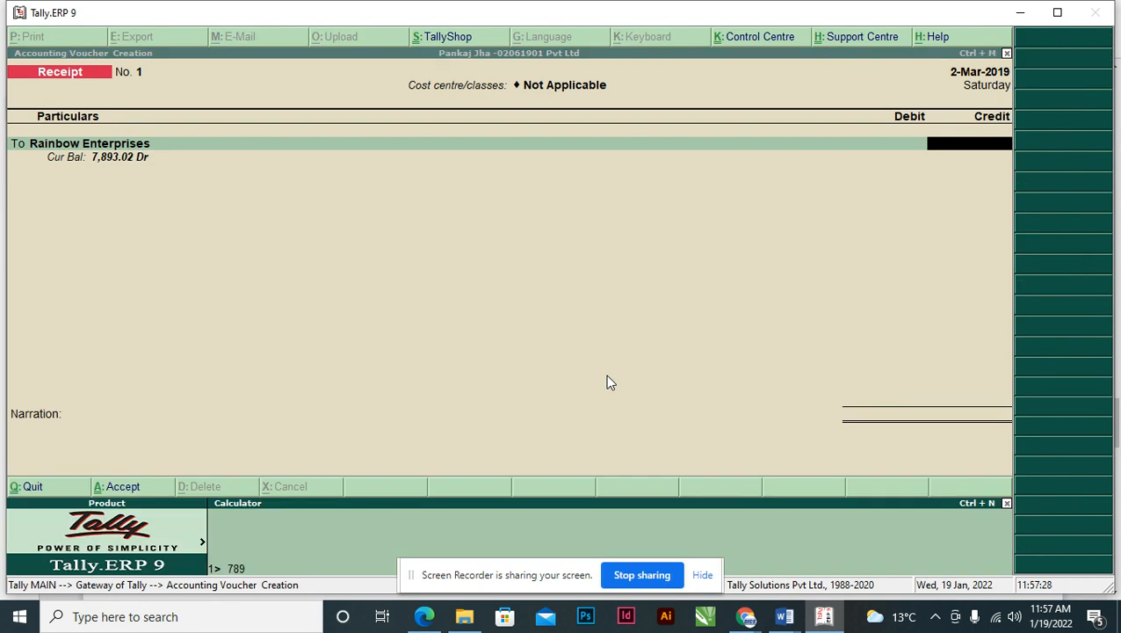
type("3.02*60%")
key("Return")
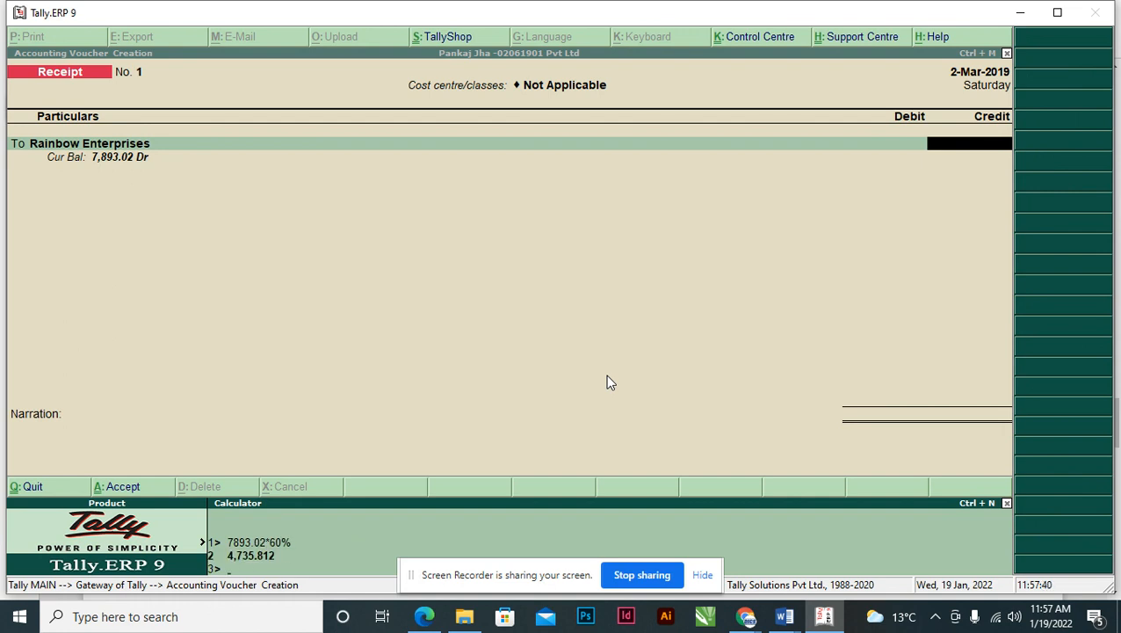
key("ctrl+m")
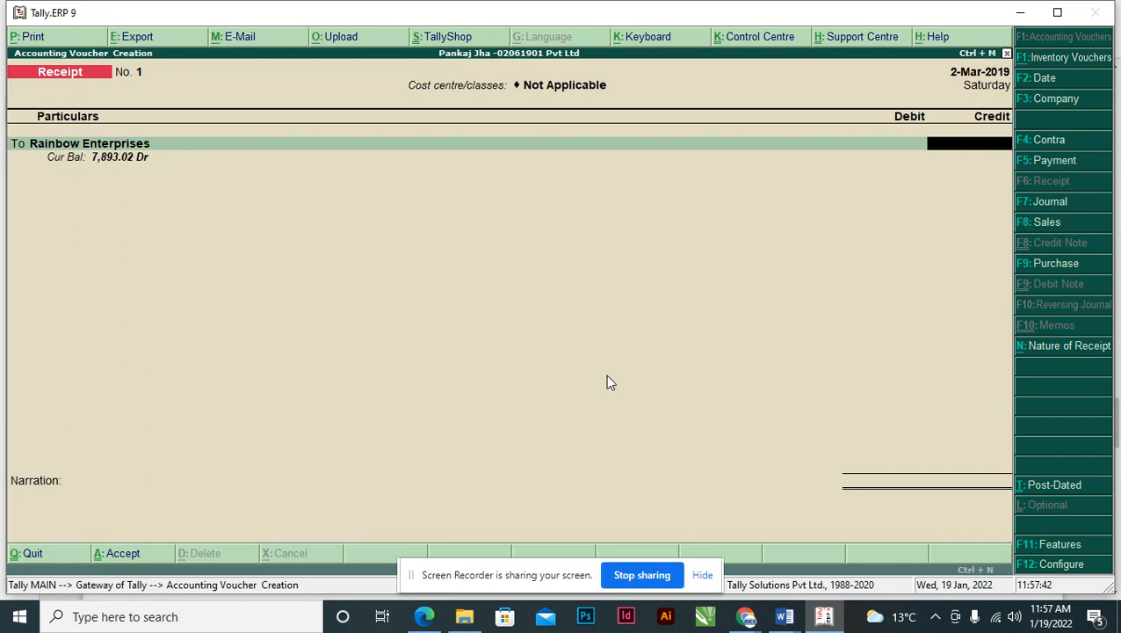
type("43")
key("ctrl+n")
key("ctrl+m")
type("735.813")
key("Return")
- Settle against INV/349/18-19 and debit Axis Bank as a Cheque/DD
key("Return")
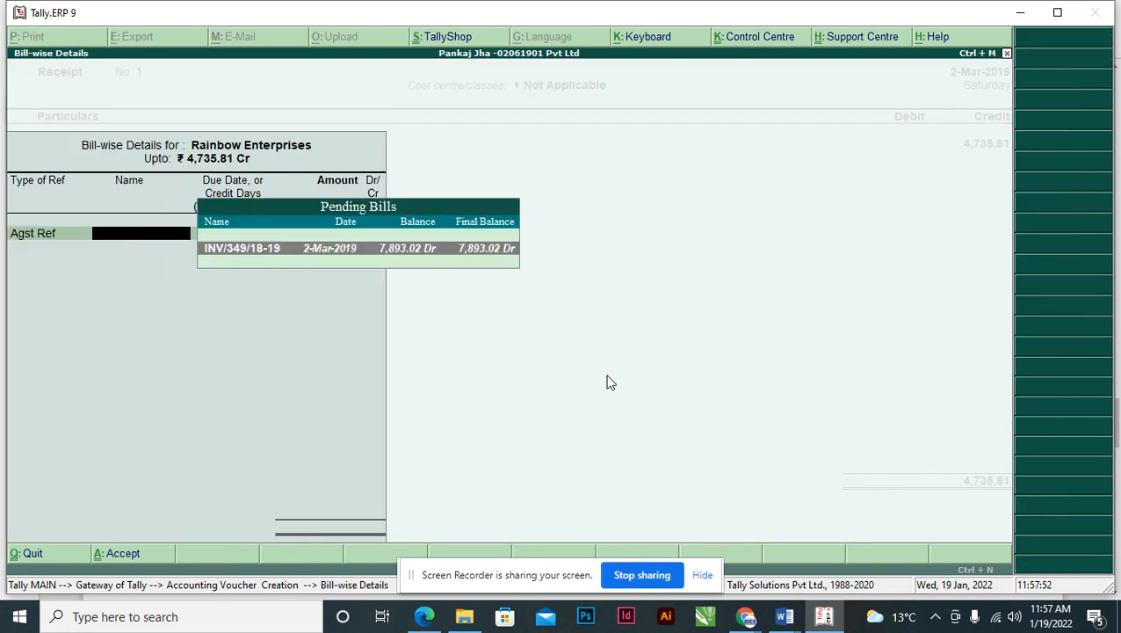
key("Return")
key("Return")
key("Return")
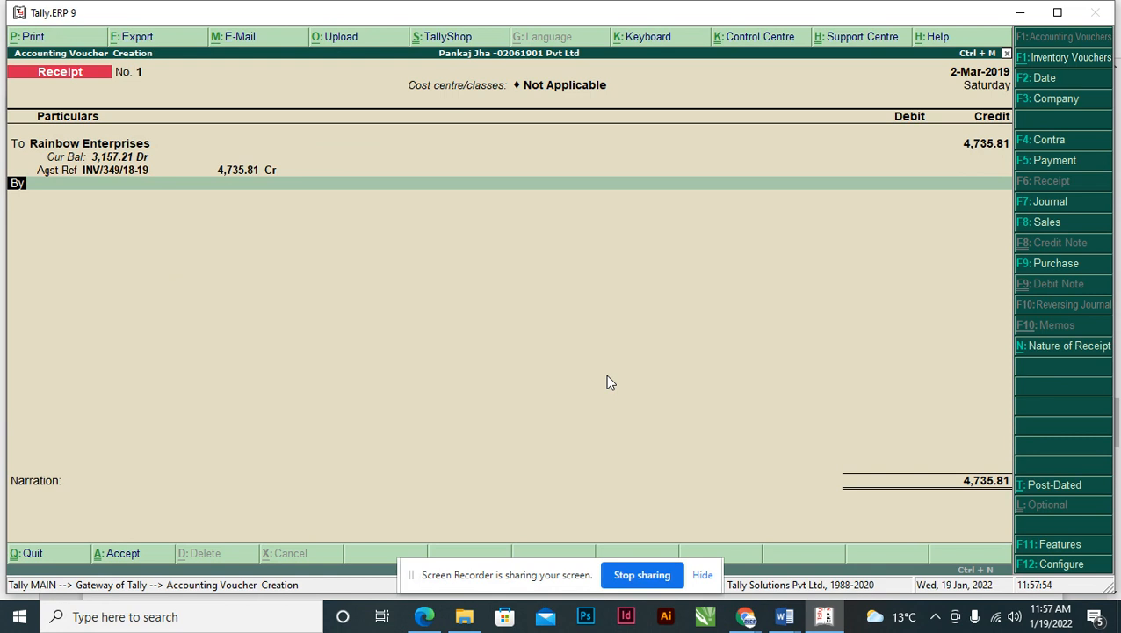
key("Return")
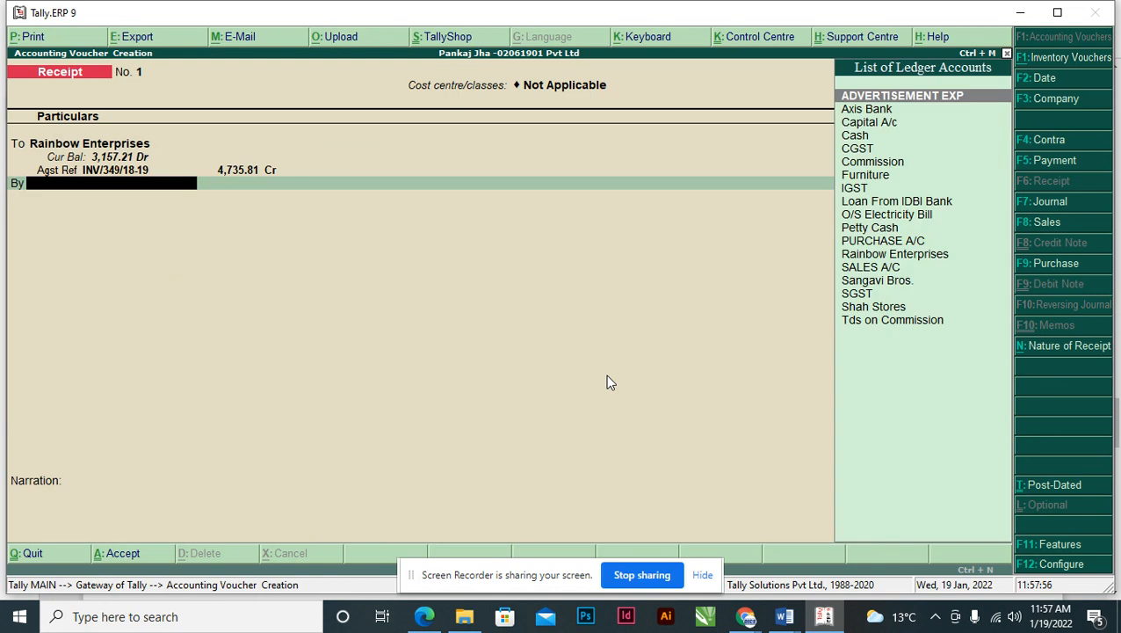
type("AXI")
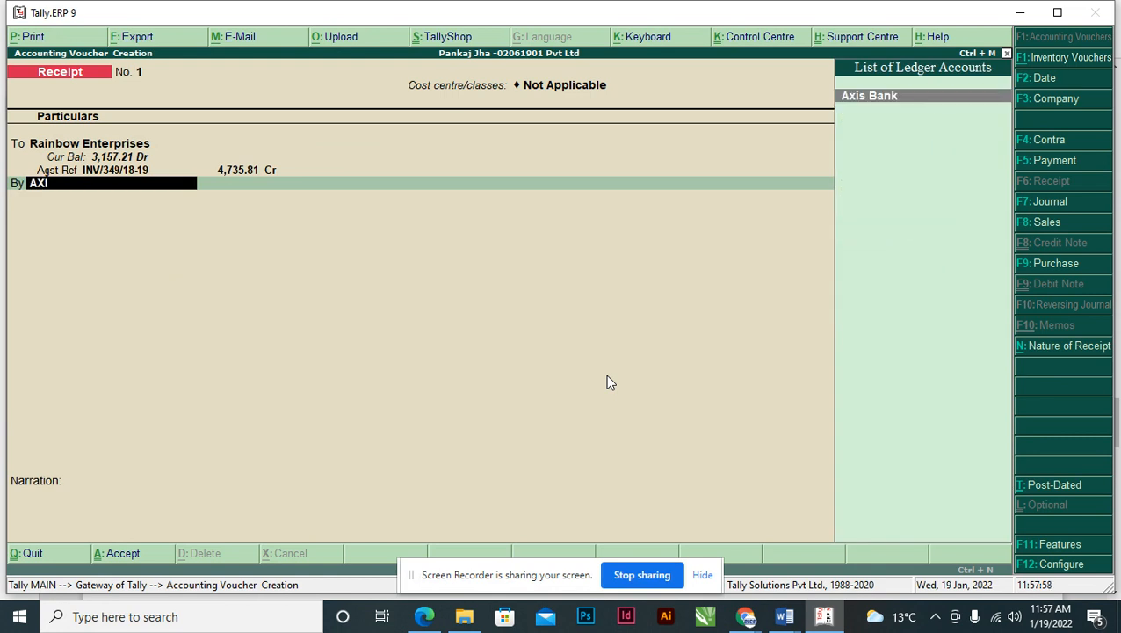
key("Return")
key("Return")
key("Return")
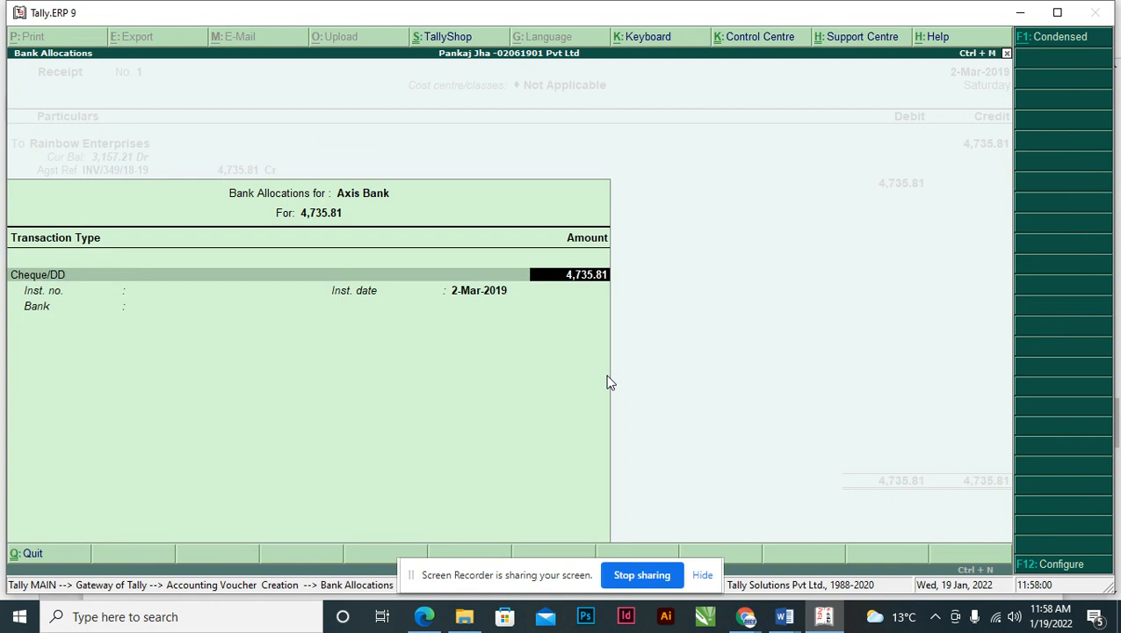
key("Return")
key("Return")
key("Return")
key("BackSpace")
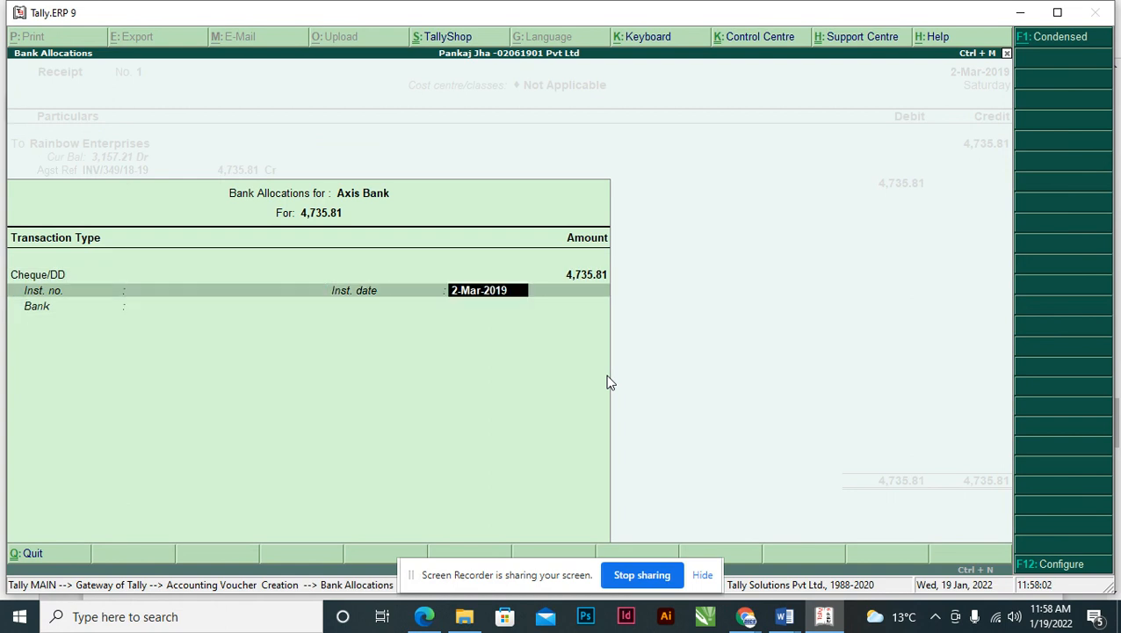
key("BackSpace")
key("alt+Tab")
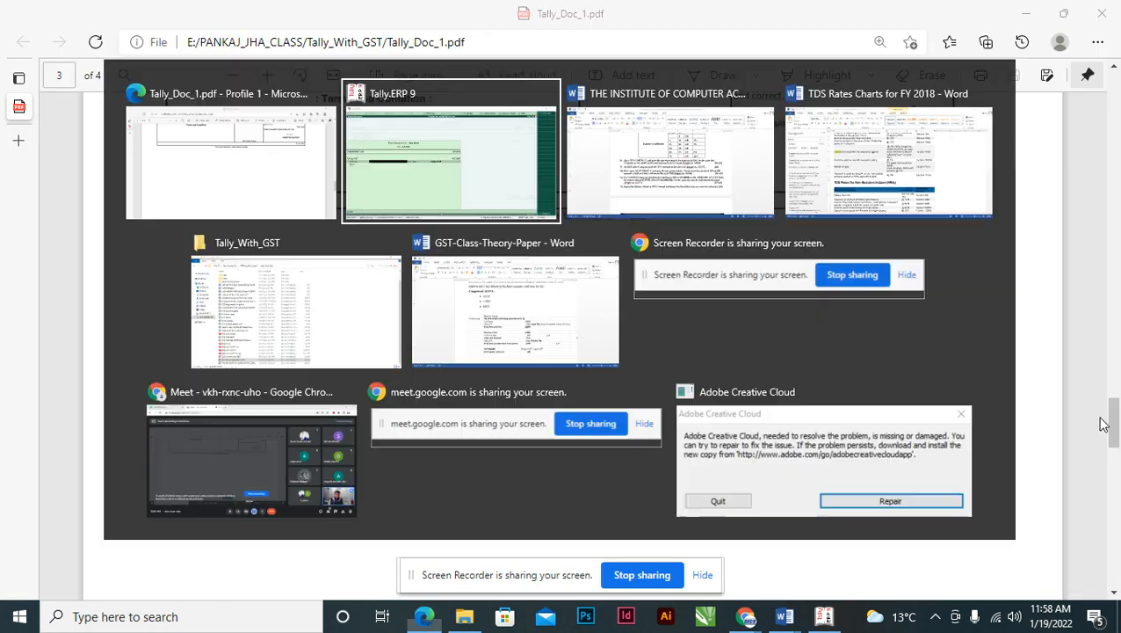
- Copy the cheque number 395648 from item 8 of the Word assignment
key("alt+Tab")
key("Tab")
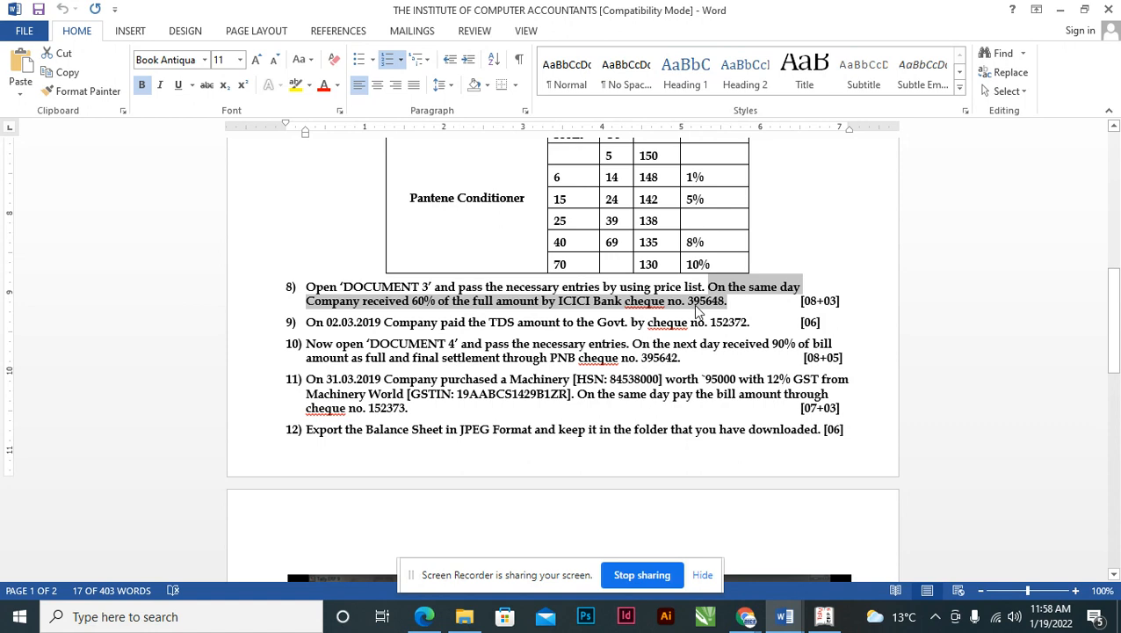
left_click(699, 307)
double_click(698, 303)
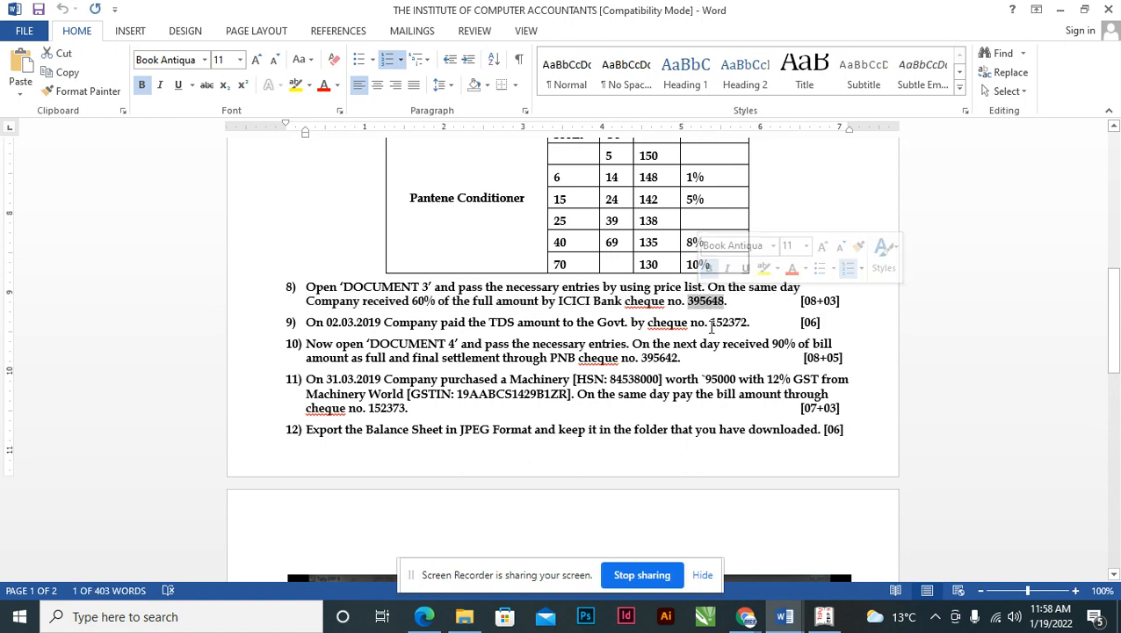
key("alt+Tab")
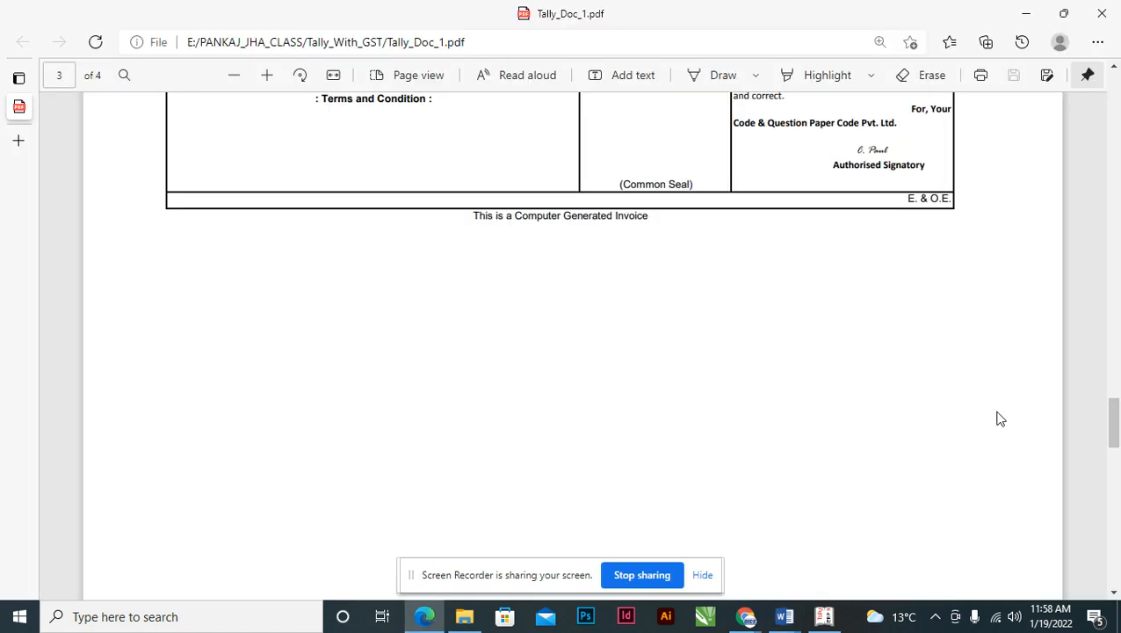
key("alt+Tab")
key("alt+Tab")
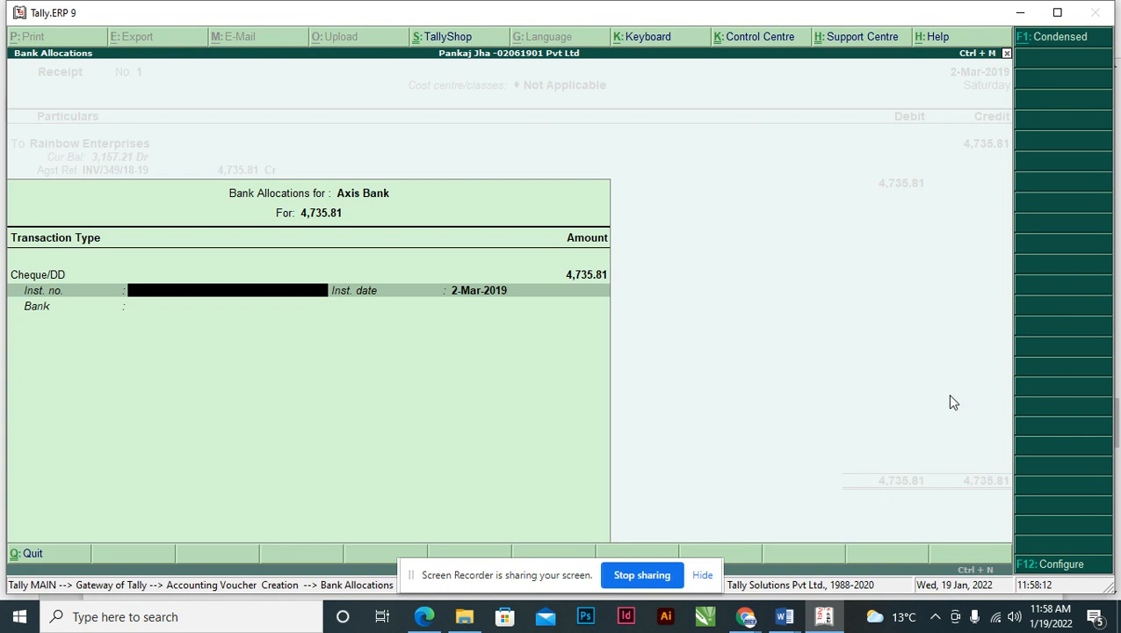
- Paste 395648 as the instrument number and save the receipt with bank Not Applicable
key("ctrl+alt+v")
key("Return")
key("Return")
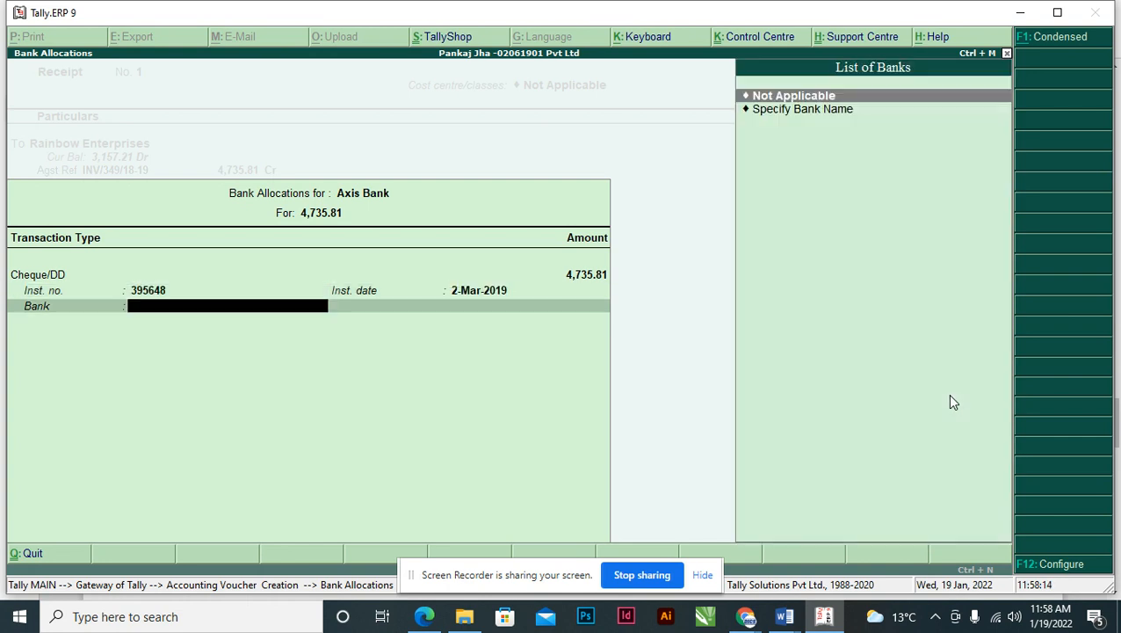
key("Return")
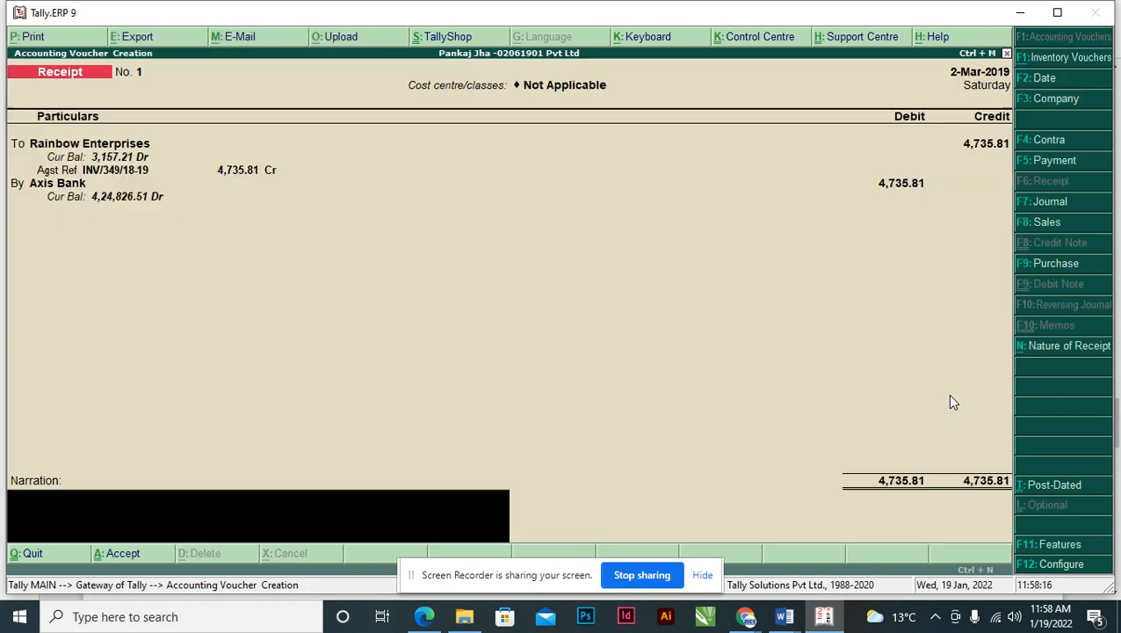
key("Return")
key("Return")
key("Return")
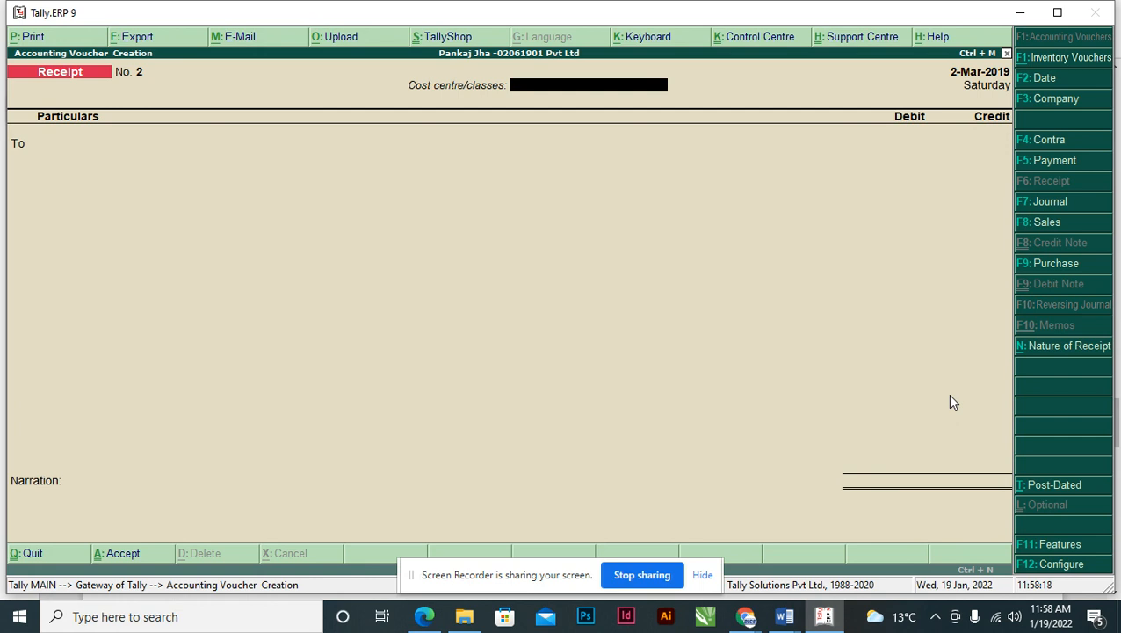
- Consult the Word assignment, then switch the new voucher to Payment
key("alt+Tab")
key("alt+Tab")
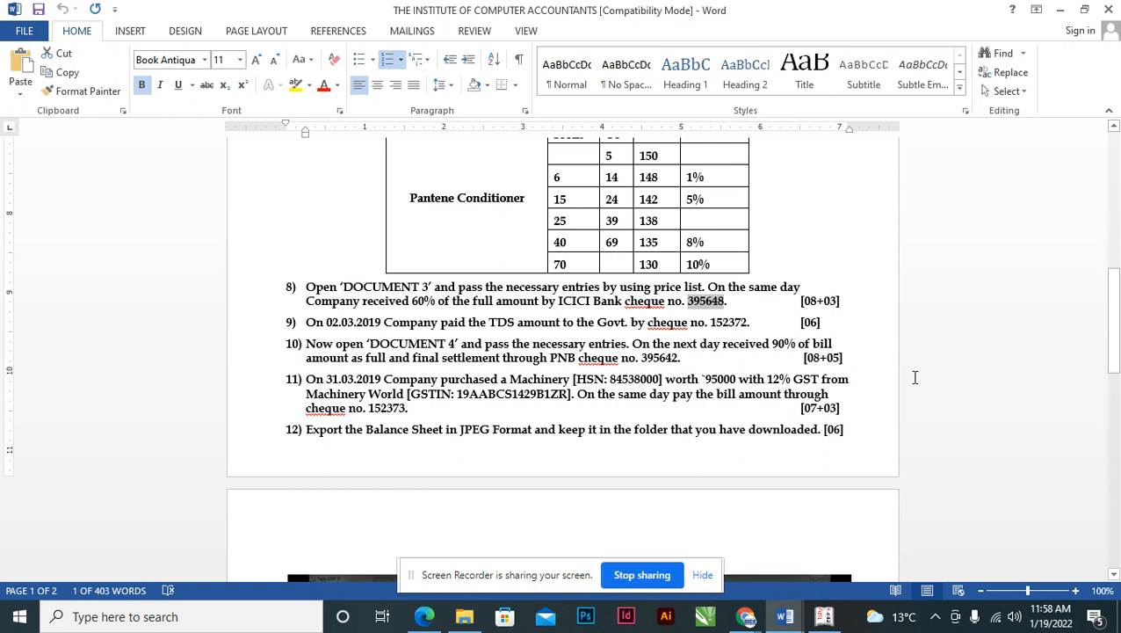
key("alt+Tab")
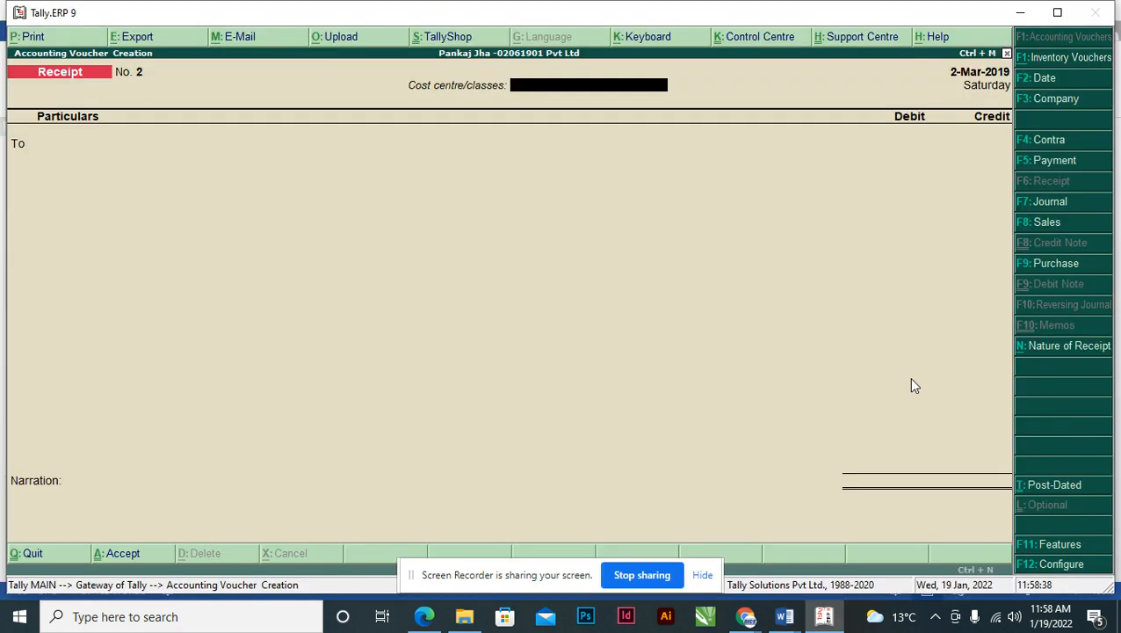
key("F5")
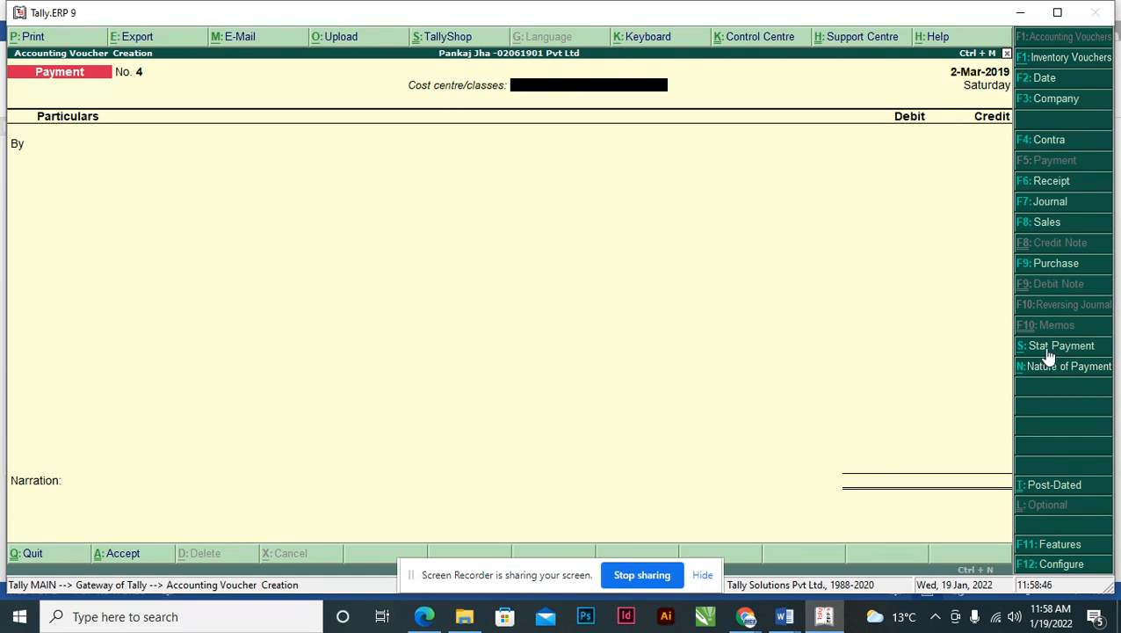
- Set the statutory payment tax type to TDS and clear the 28-Feb-2019 end date
key("alt+s")
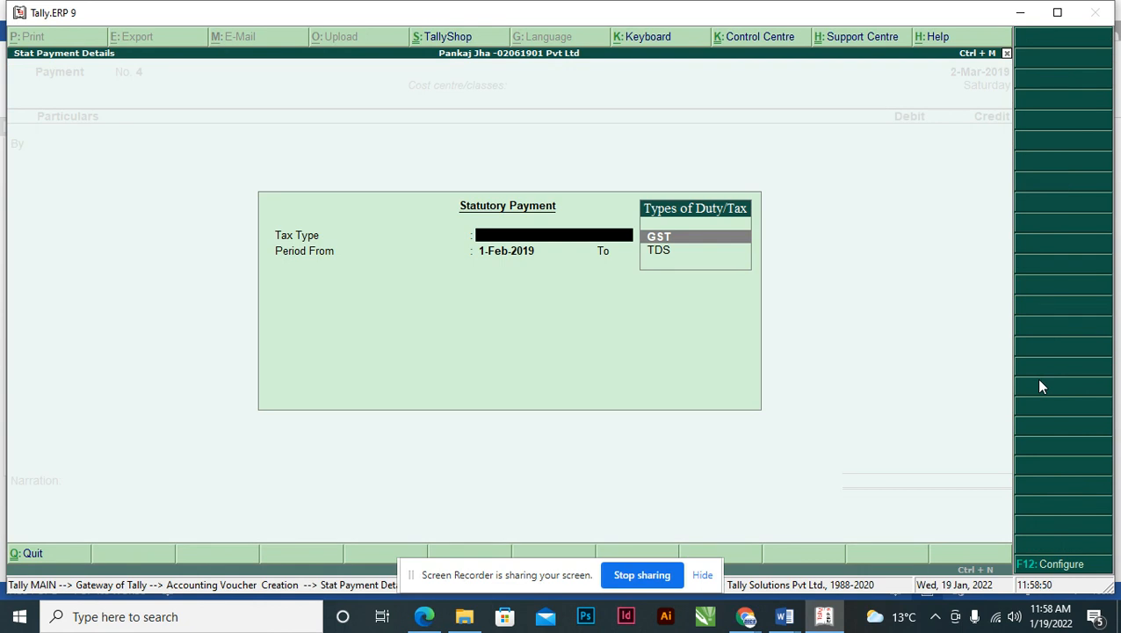
key("Down")
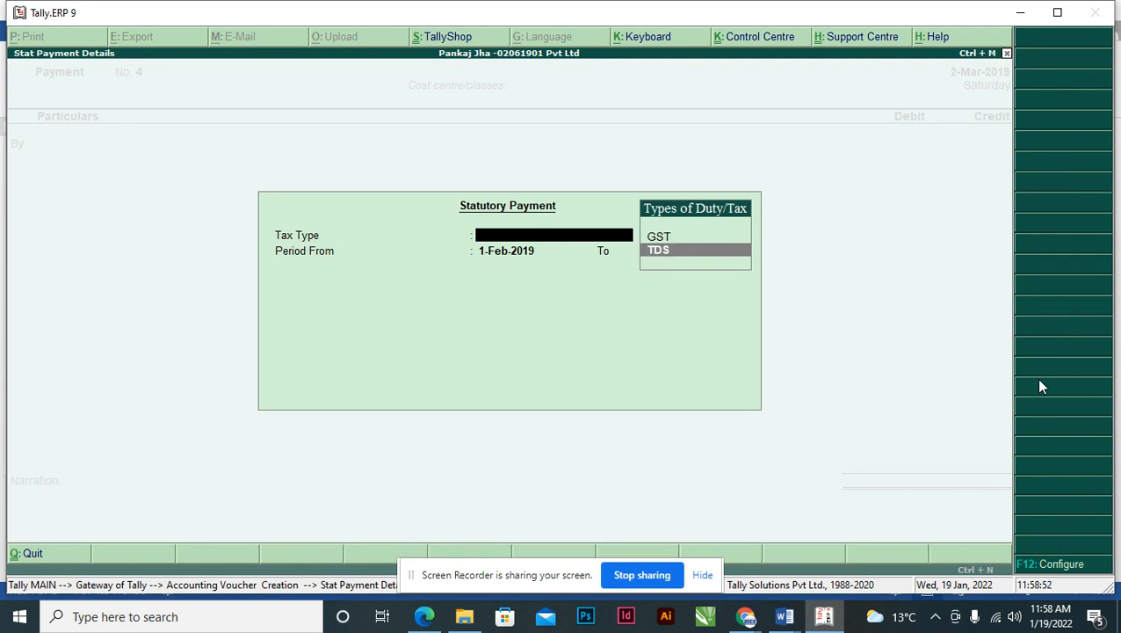
key("Return")
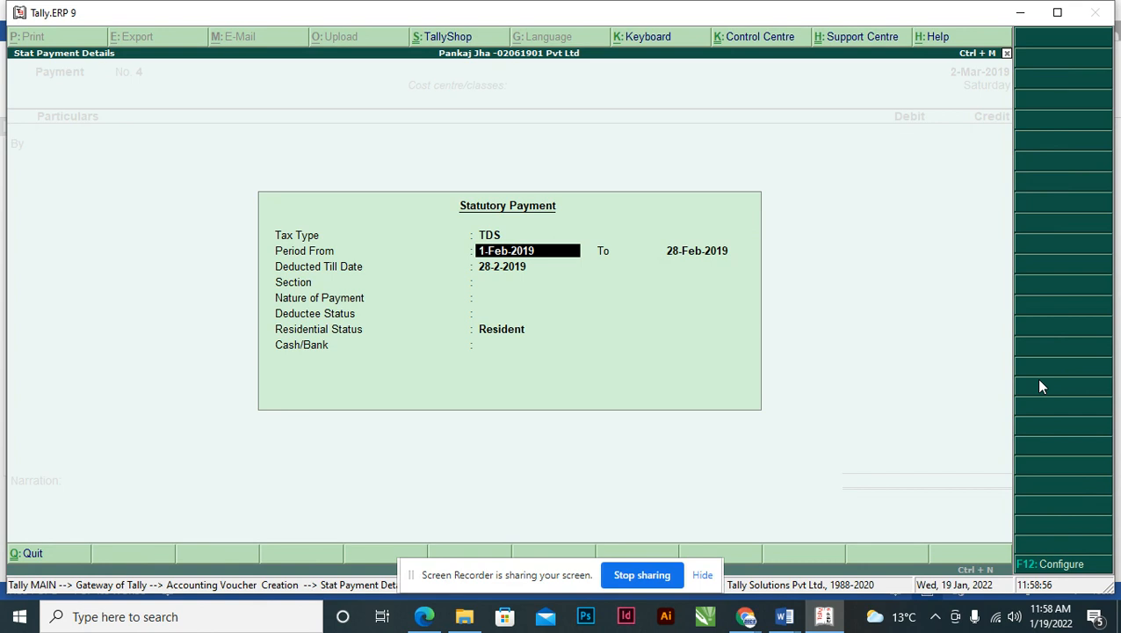
key("alt+Tab")
key("alt+Tab")
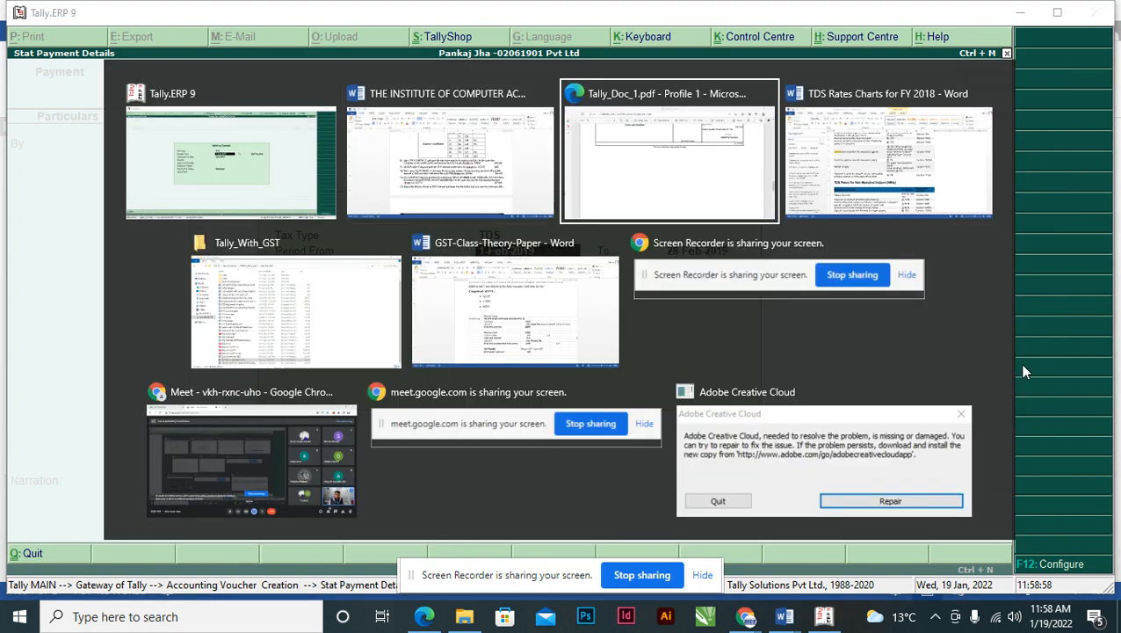
left_click_drag(1113, 399, 1114, 119)
key("alt+Tab")
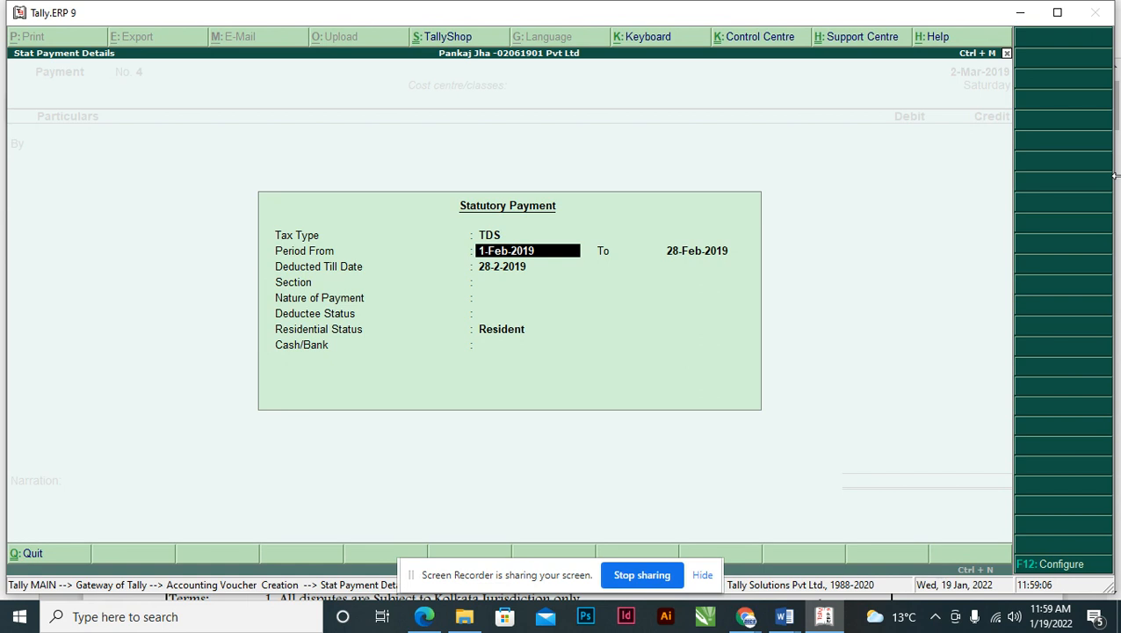
key("Return")
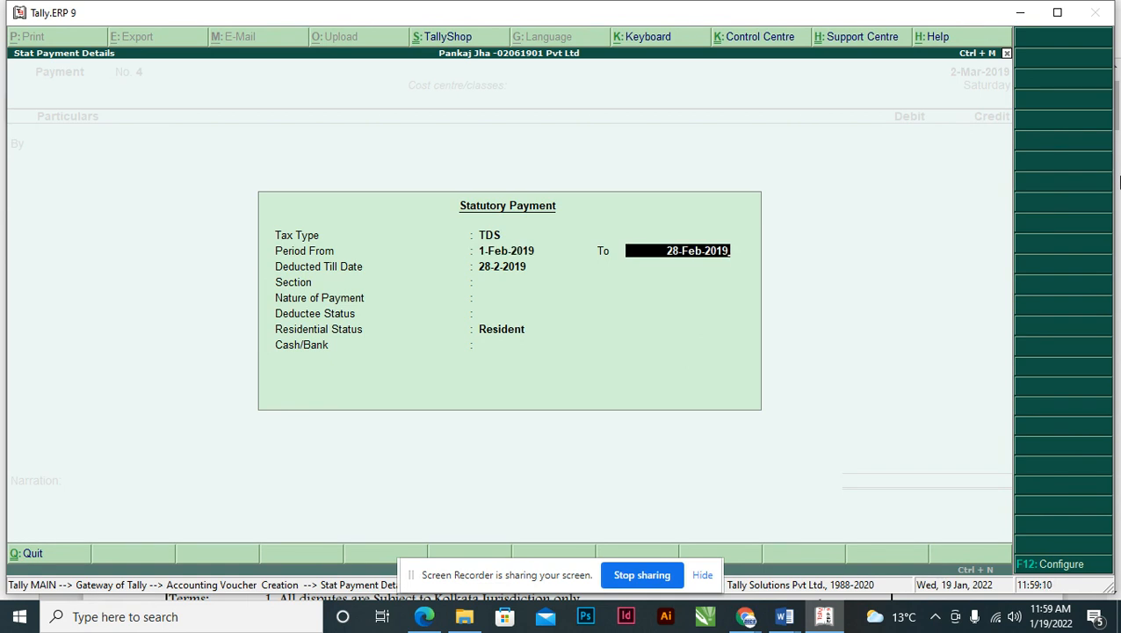
key("BackSpace")
key("BackSpace")
key("BackSpace")
key("BackSpace")
key("BackSpace")
key("BackSpace")
key("BackSpace")
key("BackSpace")
key("BackSpace")
key("BackSpace")
key("BackSpace")
key("BackSpace")
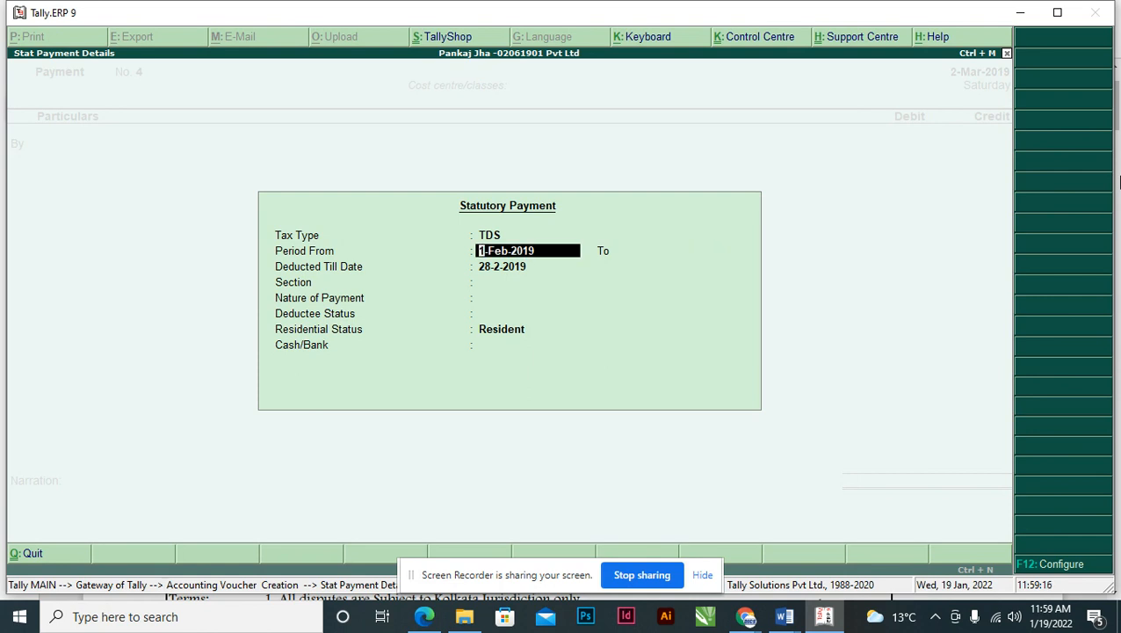
- Disconnect the Redmi Note 10 Pro Wi-Fi and check the DICS_Airtel network
left_click(995, 616)
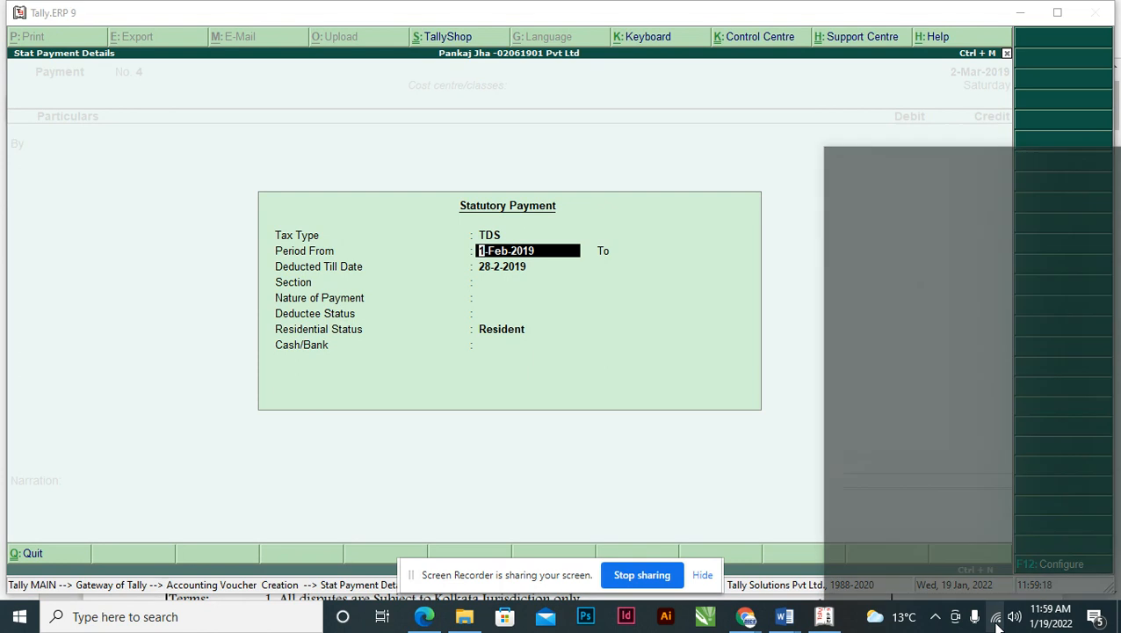
left_click(1034, 225)
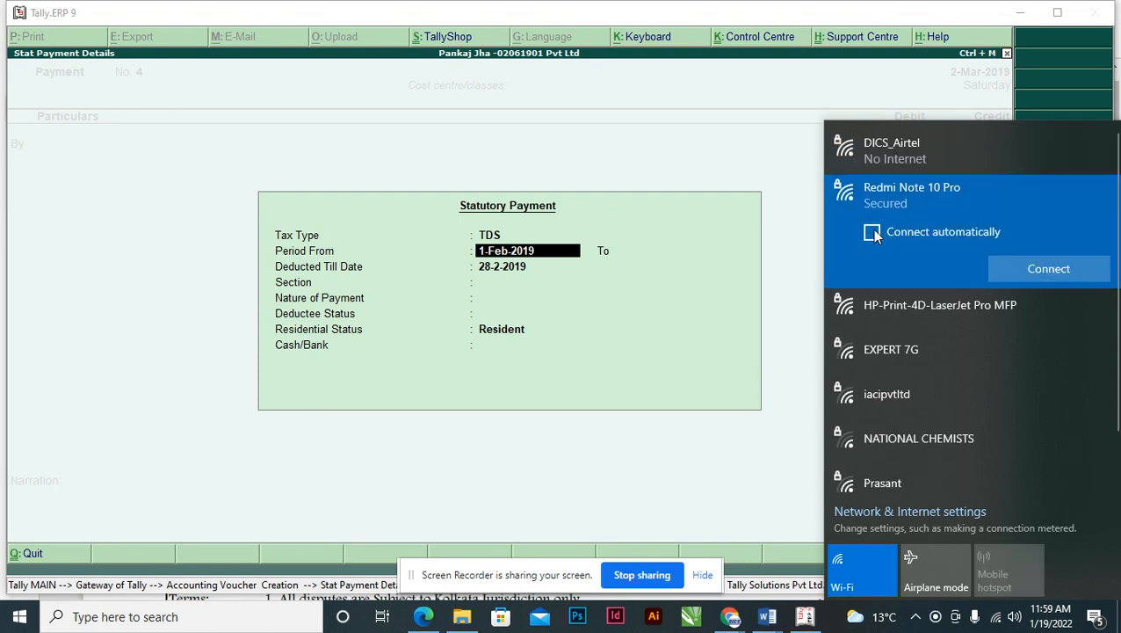
left_click(879, 153)
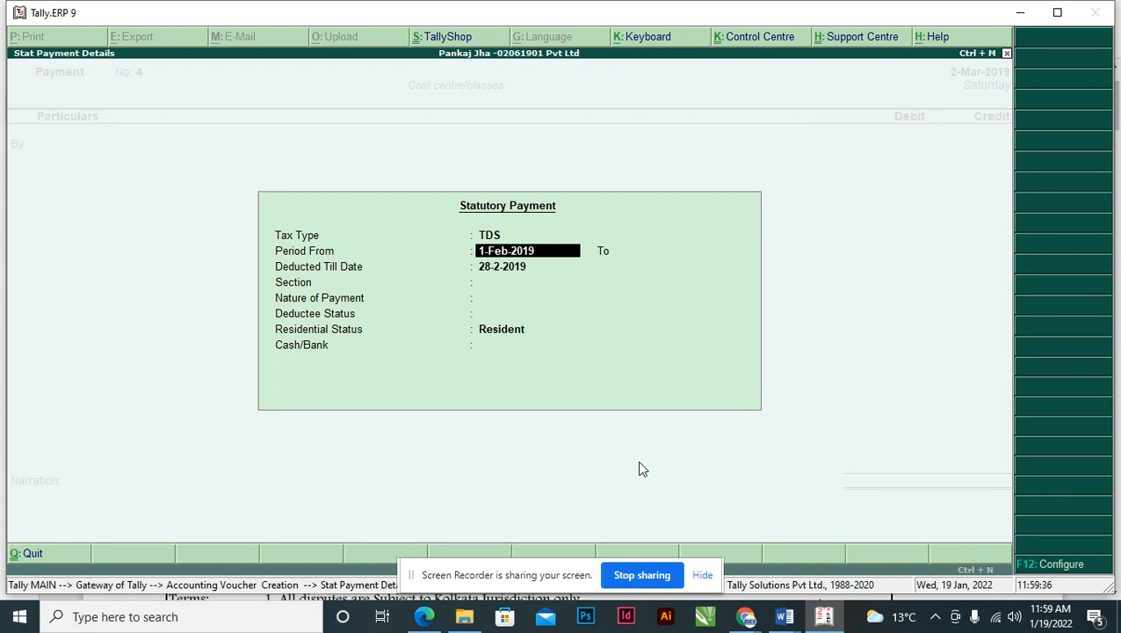
- Set the period end to 2-Mar-2019 and deducted till date to 2-3-2019
key("Return")
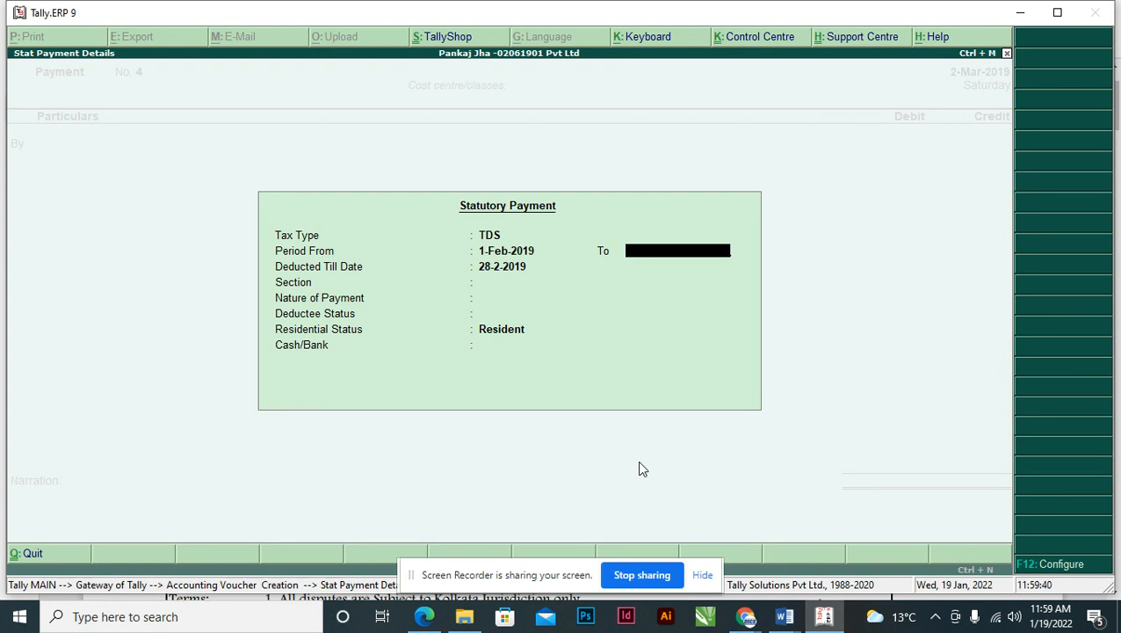
type("02.03")
key("Return")
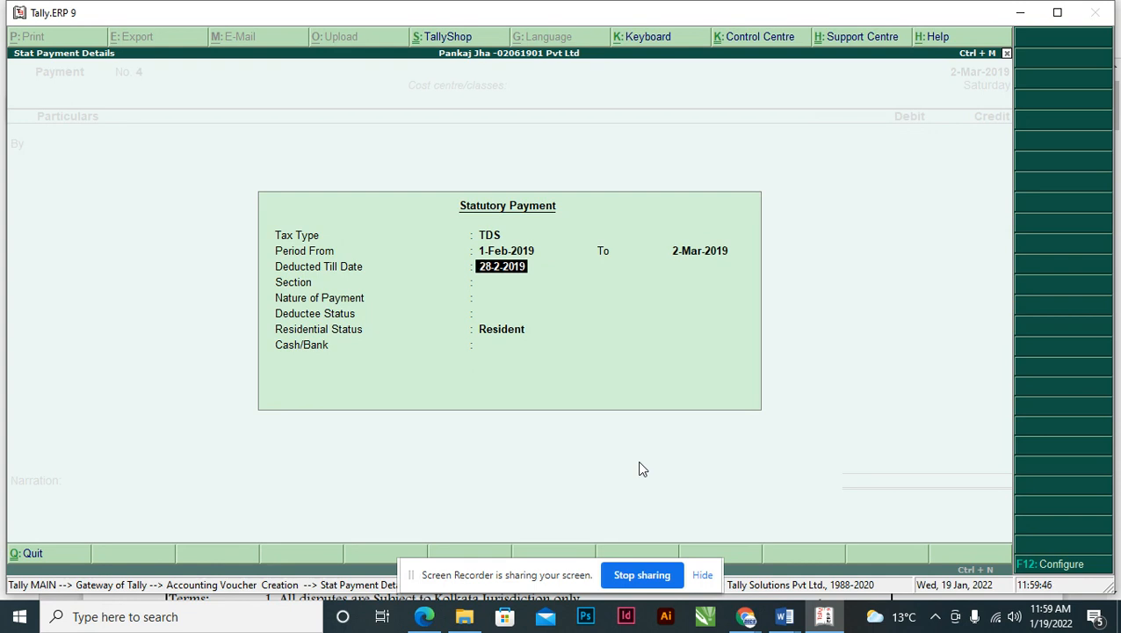
key("BackSpace")
key("BackSpace")
key("BackSpace")
key("BackSpace")
key("BackSpace")
key("BackSpace")
key("BackSpace")
key("BackSpace")
key("BackSpace")
type("2-3-19")
key("Return")
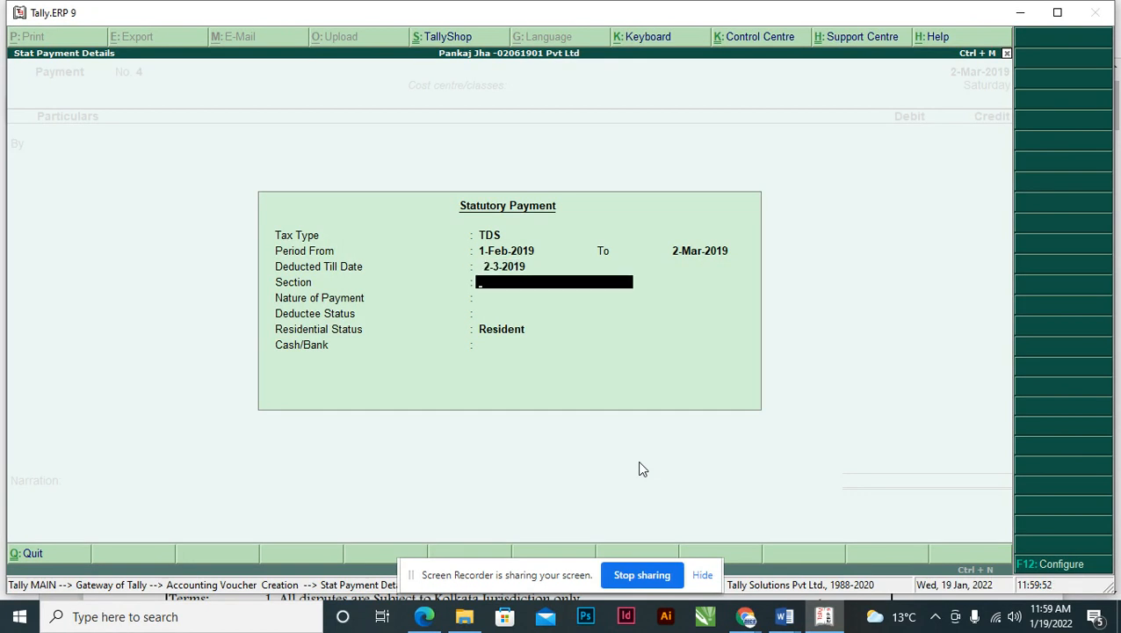
- Choose section 194D, Company, Resident deductee status, paid from Axis Bank
type("194d")
key("BackSpace")
type("D")
key("Return")
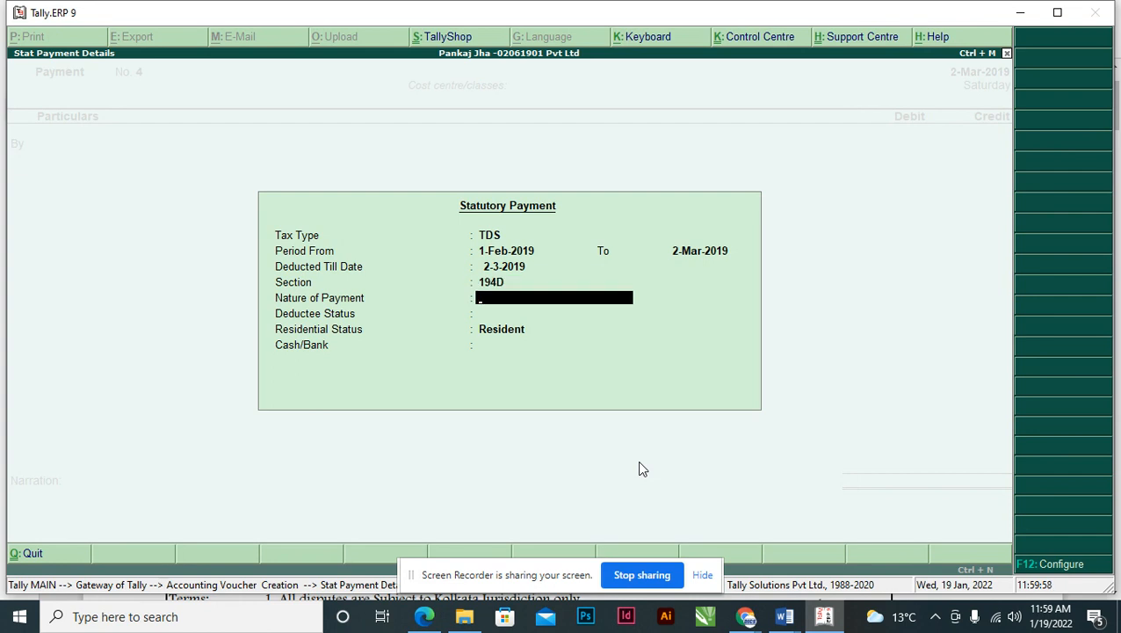
key("Return")
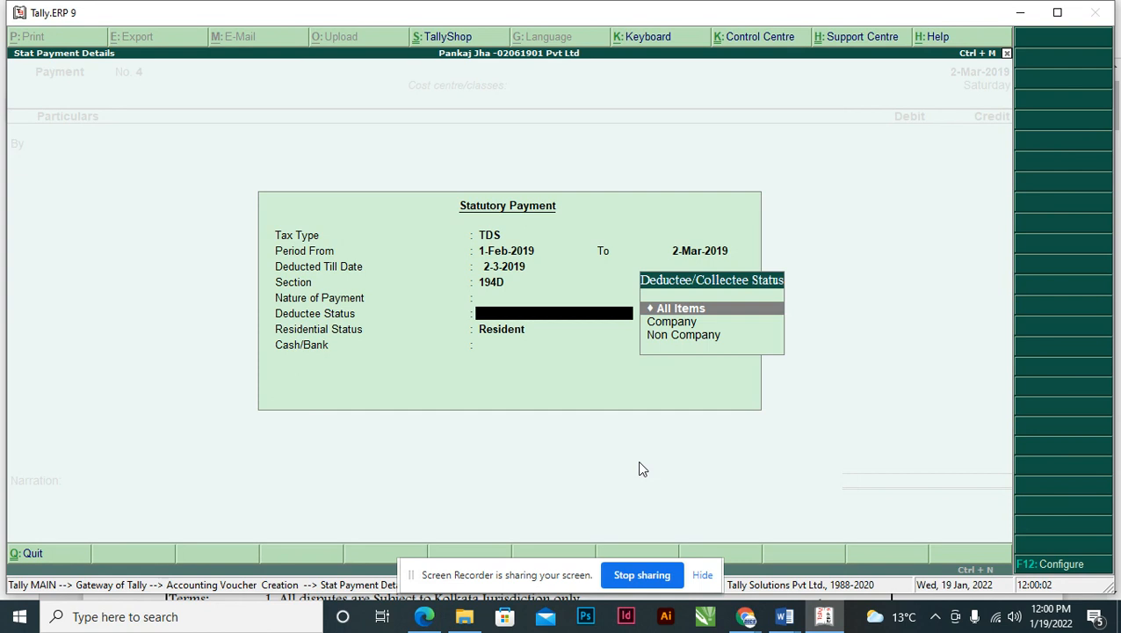
key("Down")
key("Return")
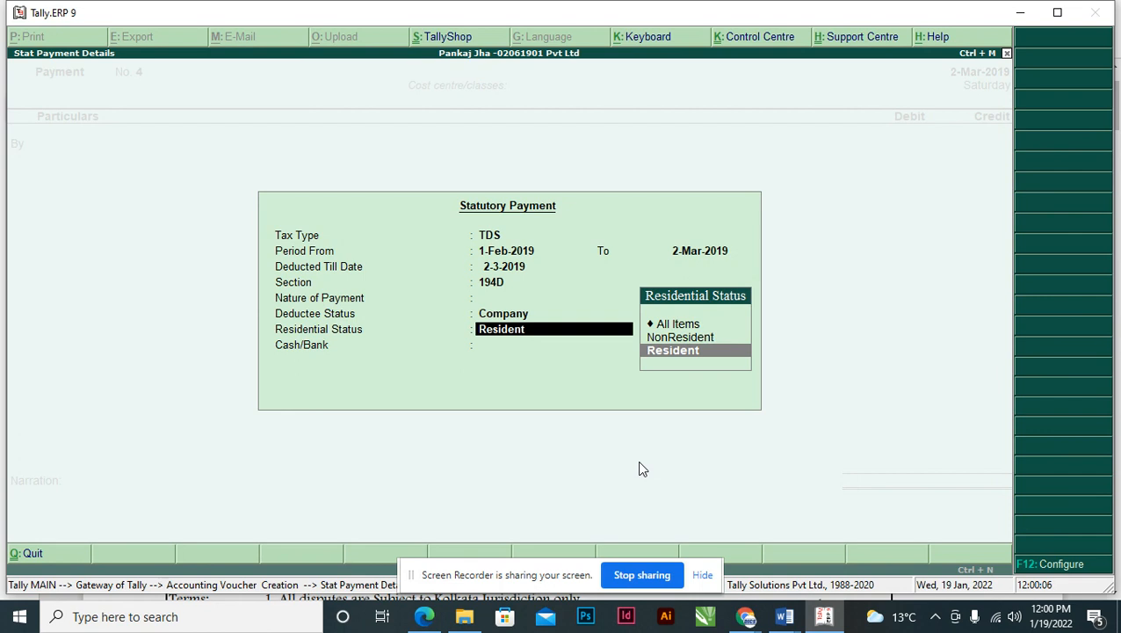
key("Return")
key("Return")
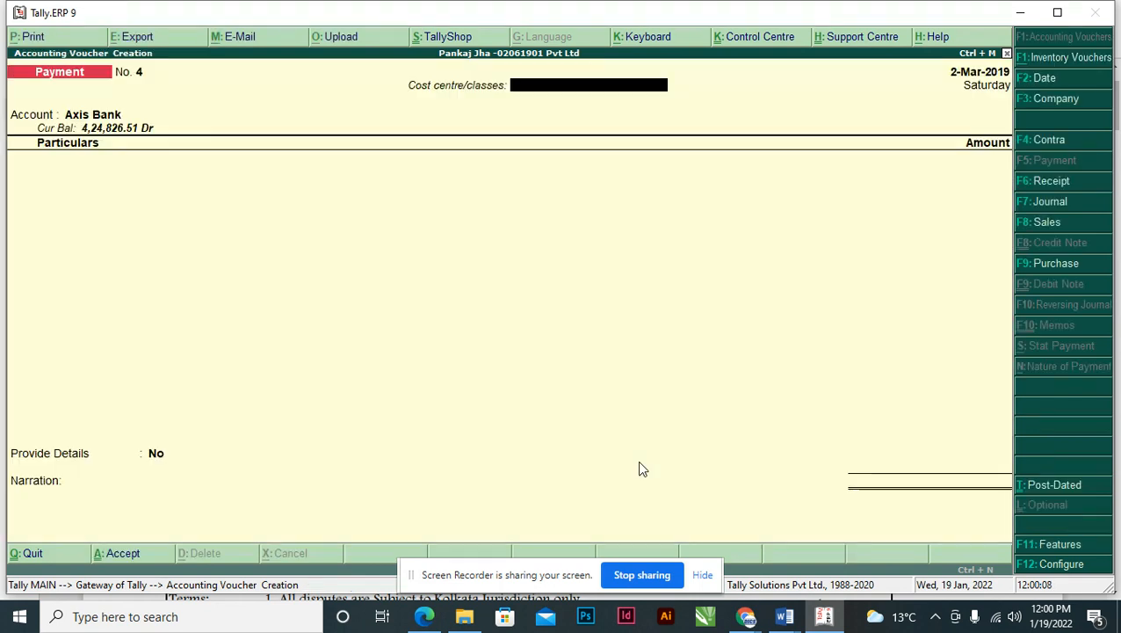
- Enter a 3,750.00 Tds on Commission line with Unknown payment type
key("Return")
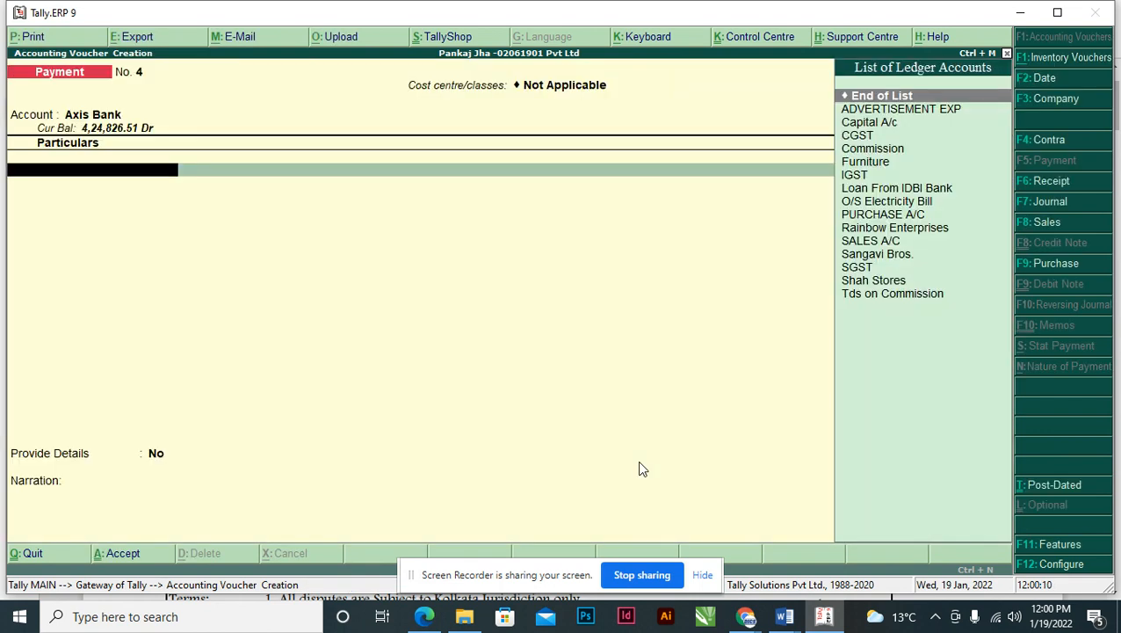
type("TDS")
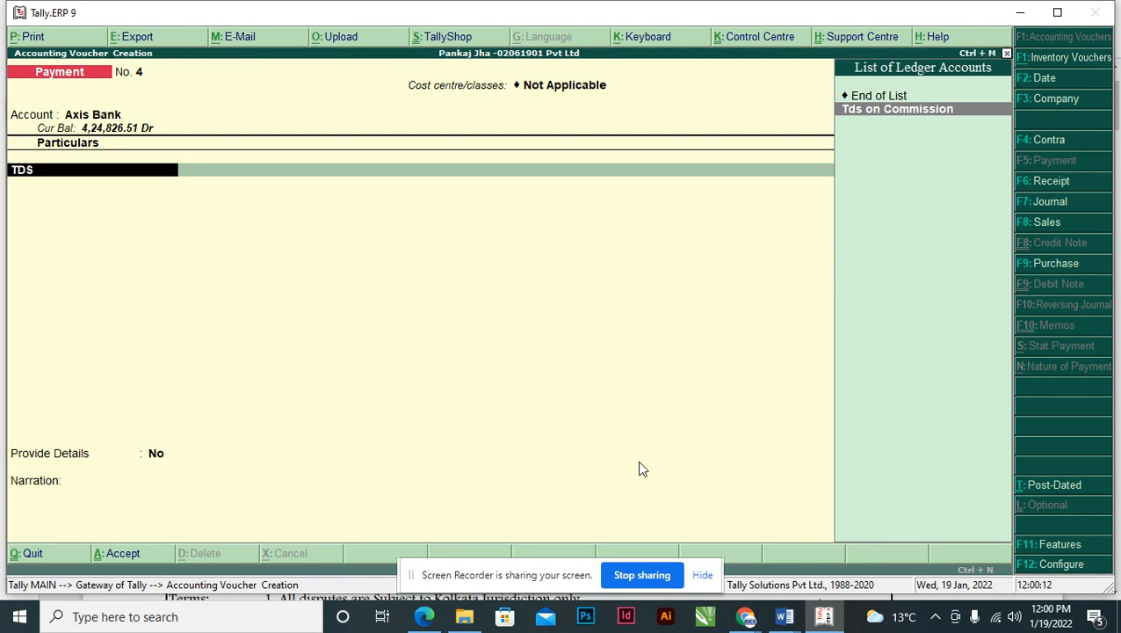
key("Return")
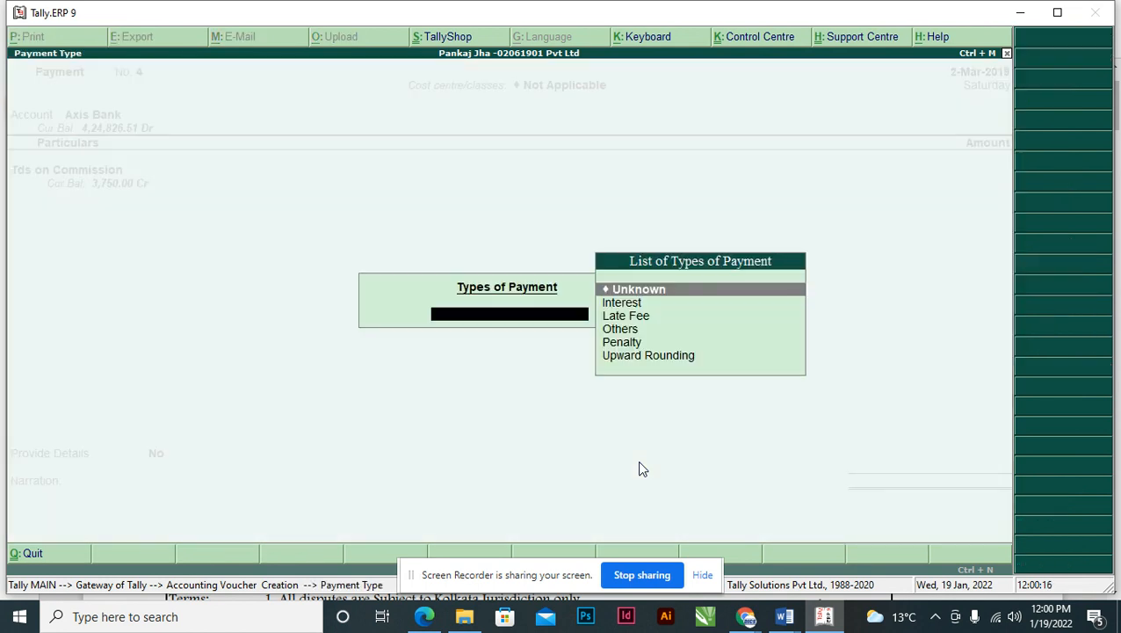
key("Return")
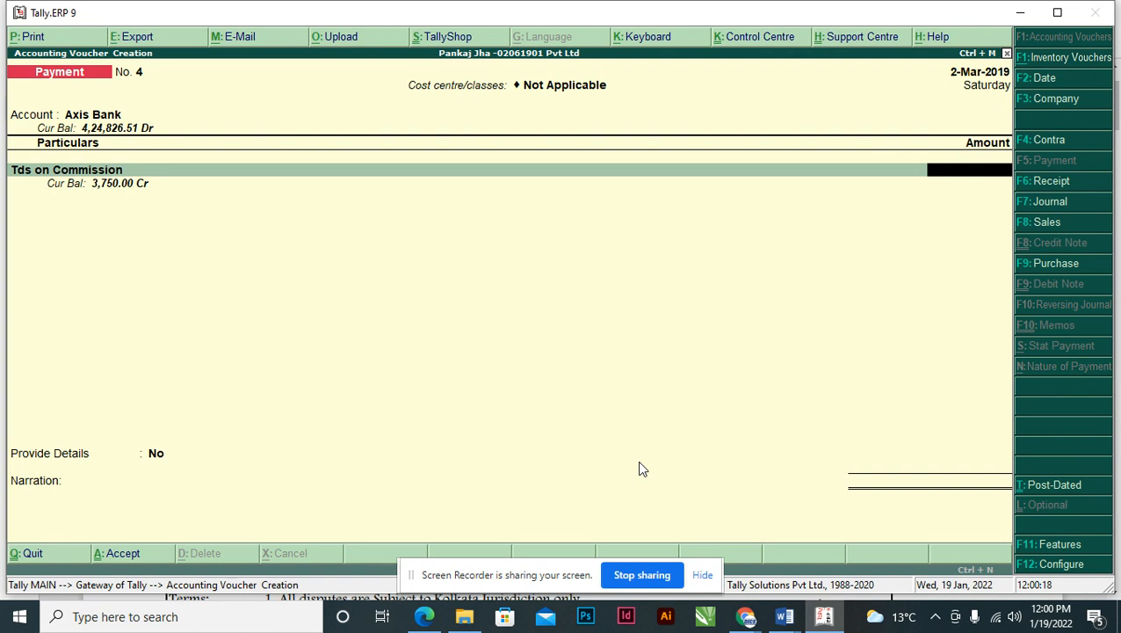
type("3750")
key("Return")
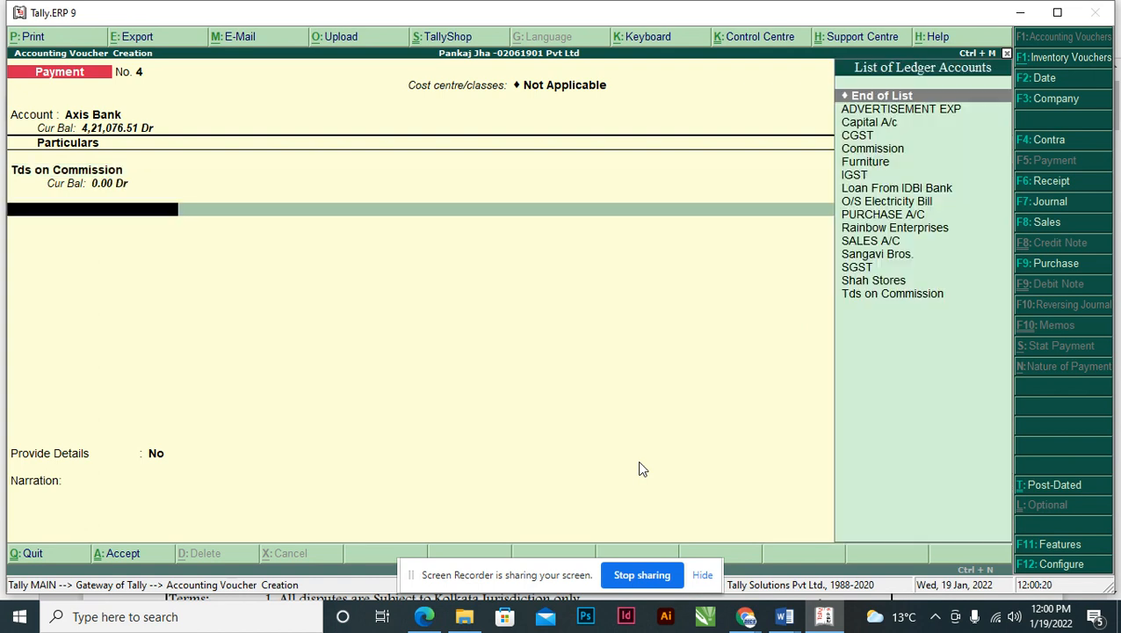
key("Return")
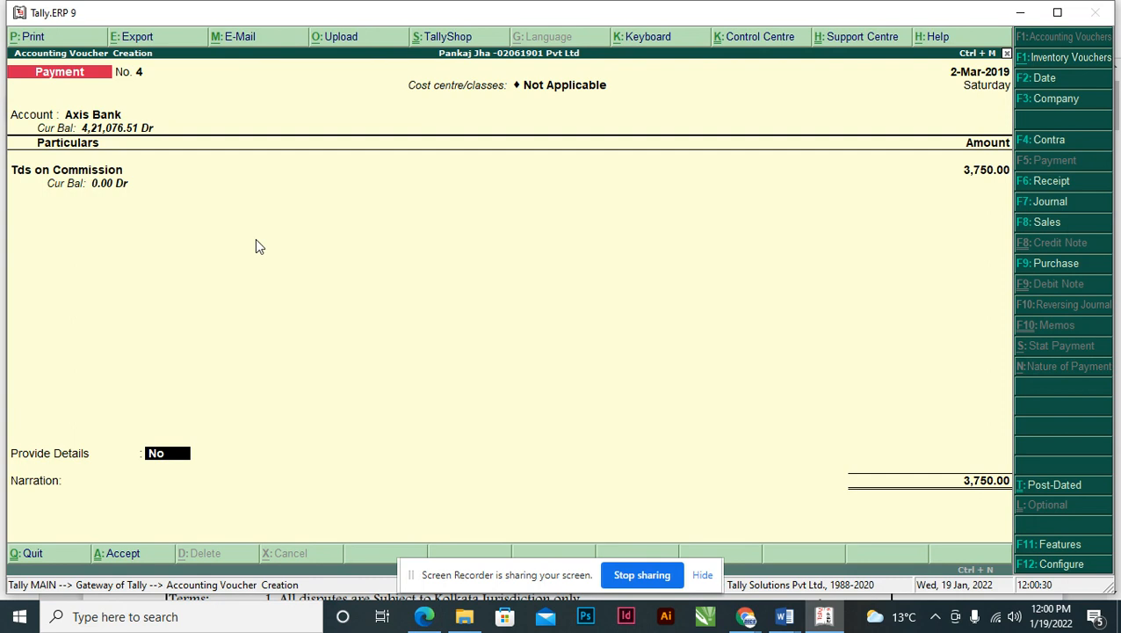
- Back out of the Tds on Commission entry and discard the half-entered payment voucher
key("BackSpace")
key("BackSpace")
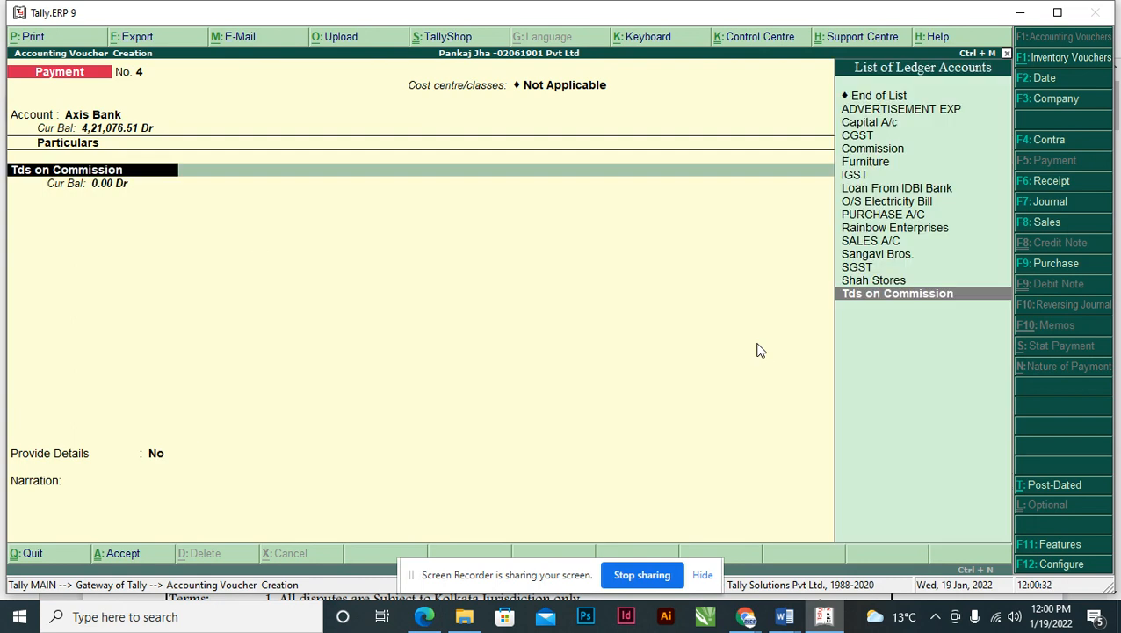
key("Return")
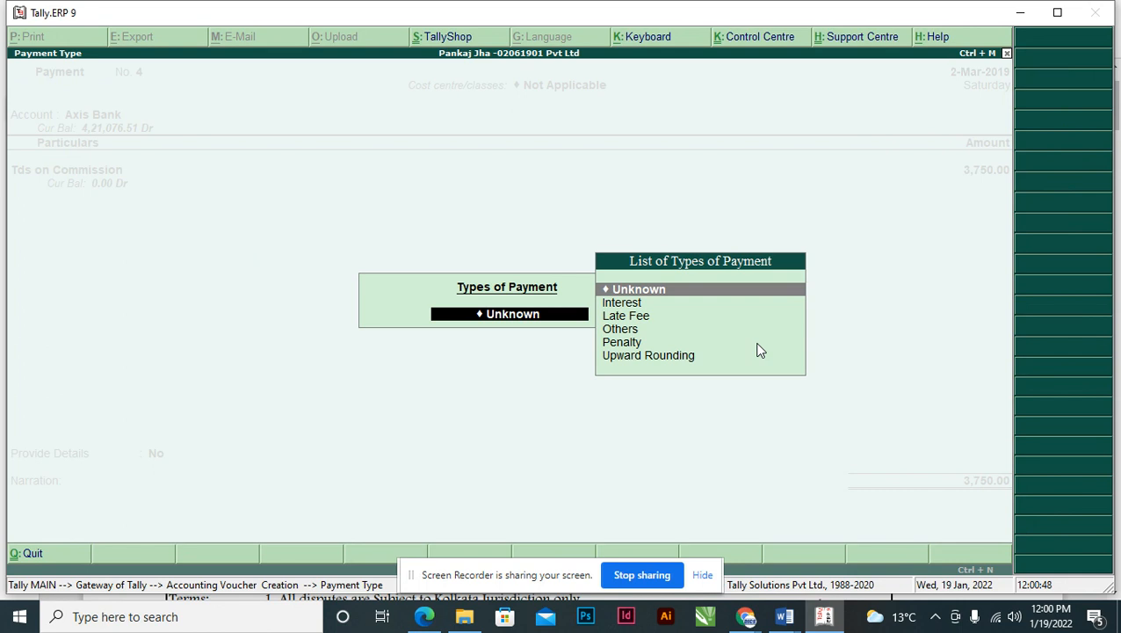
key("Return")
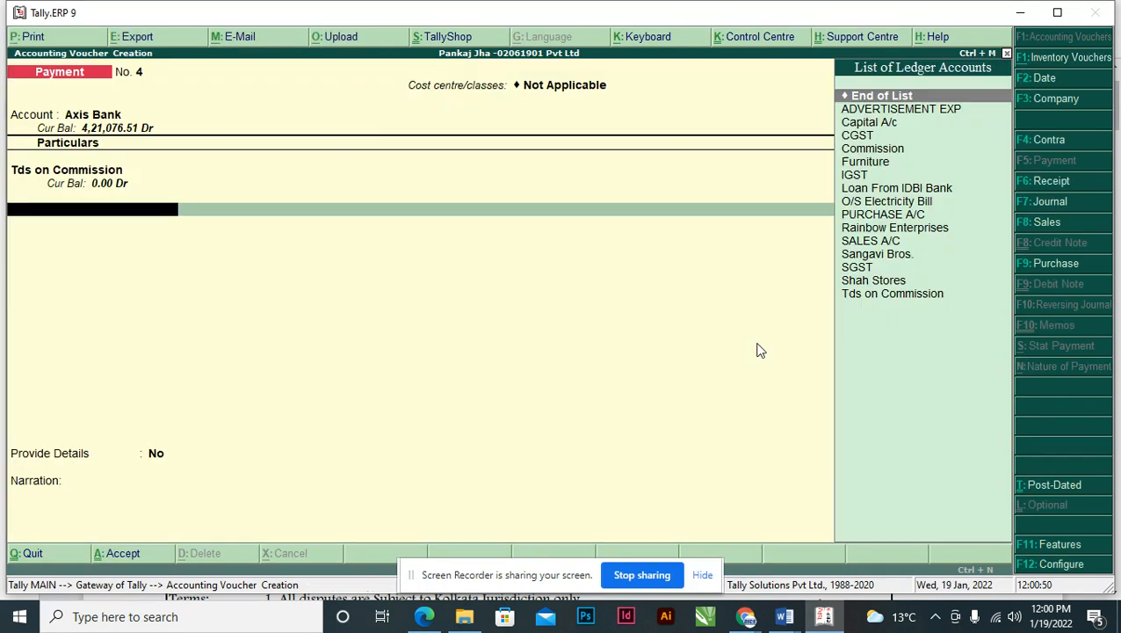
key("Return")
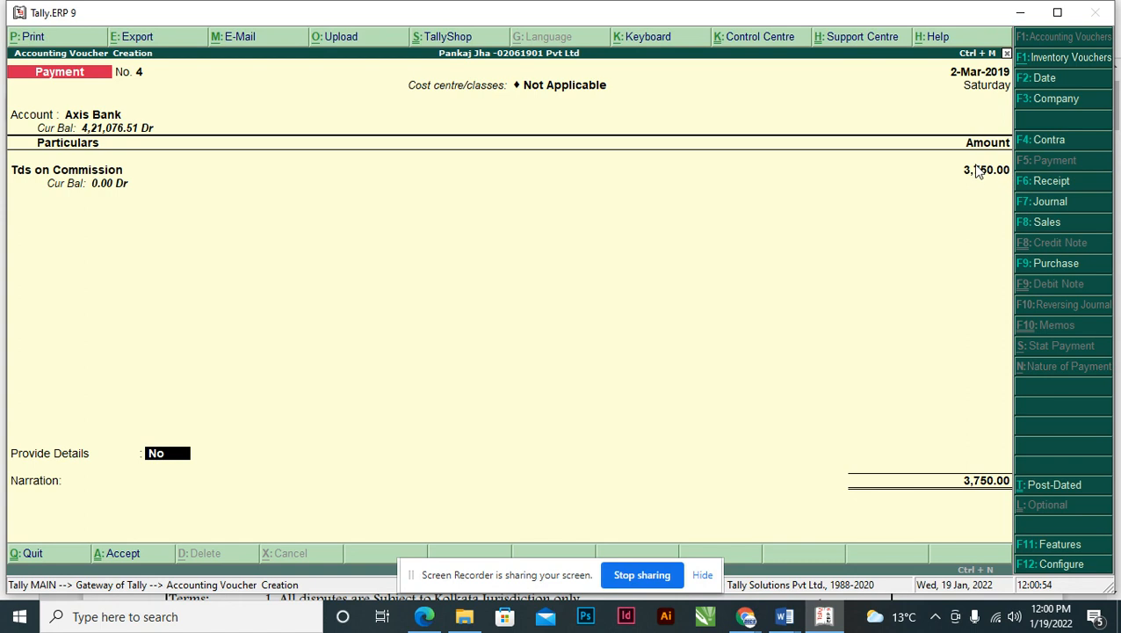
key("BackSpace")
key("BackSpace")
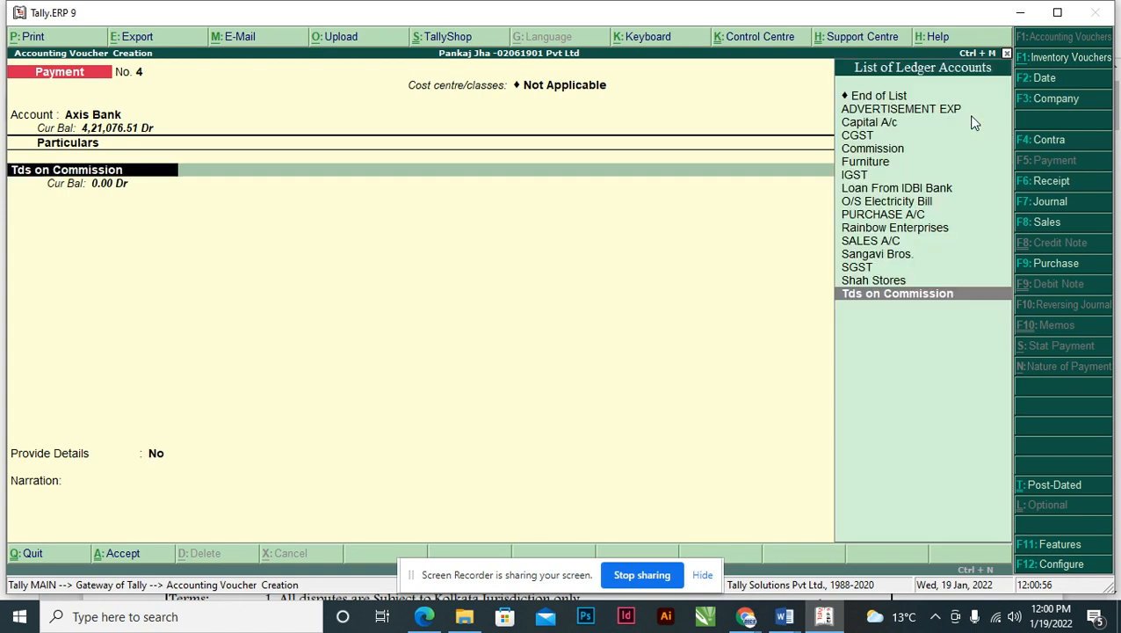
key("BackSpace")
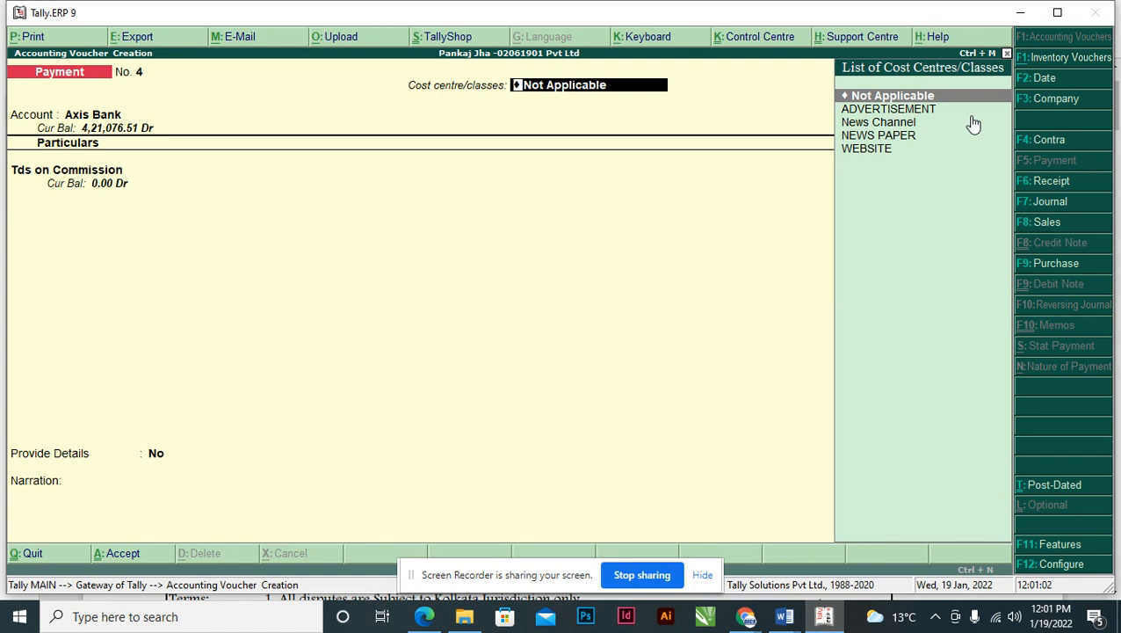
key("Escape")
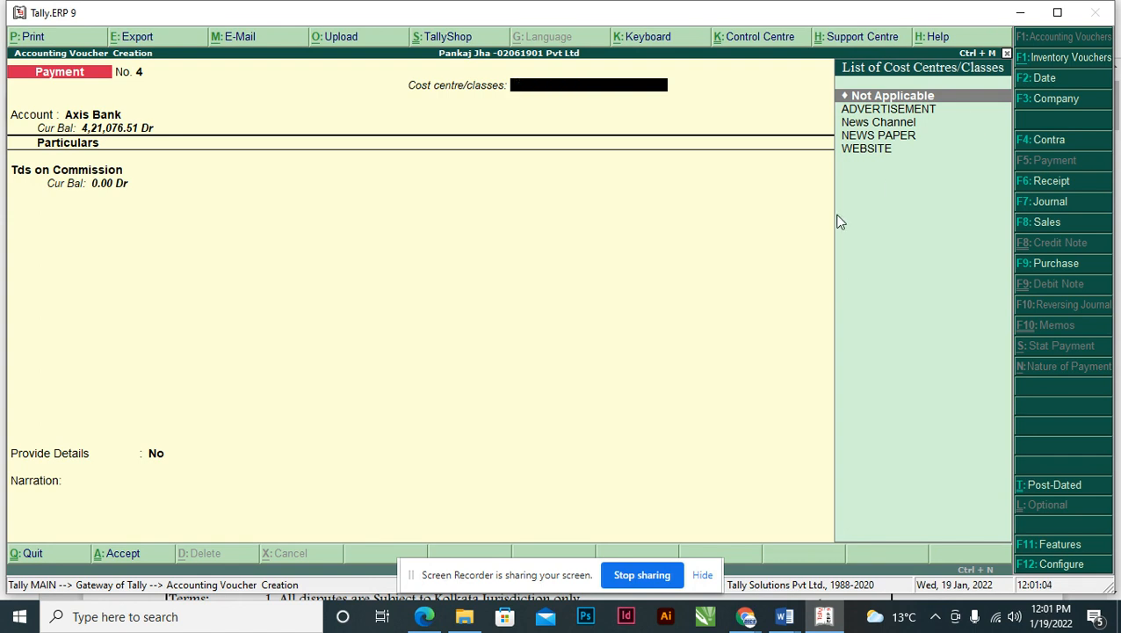
key("Escape")
- Start a fresh Payment voucher and choose TDS as the statutory payment type
key("Return")
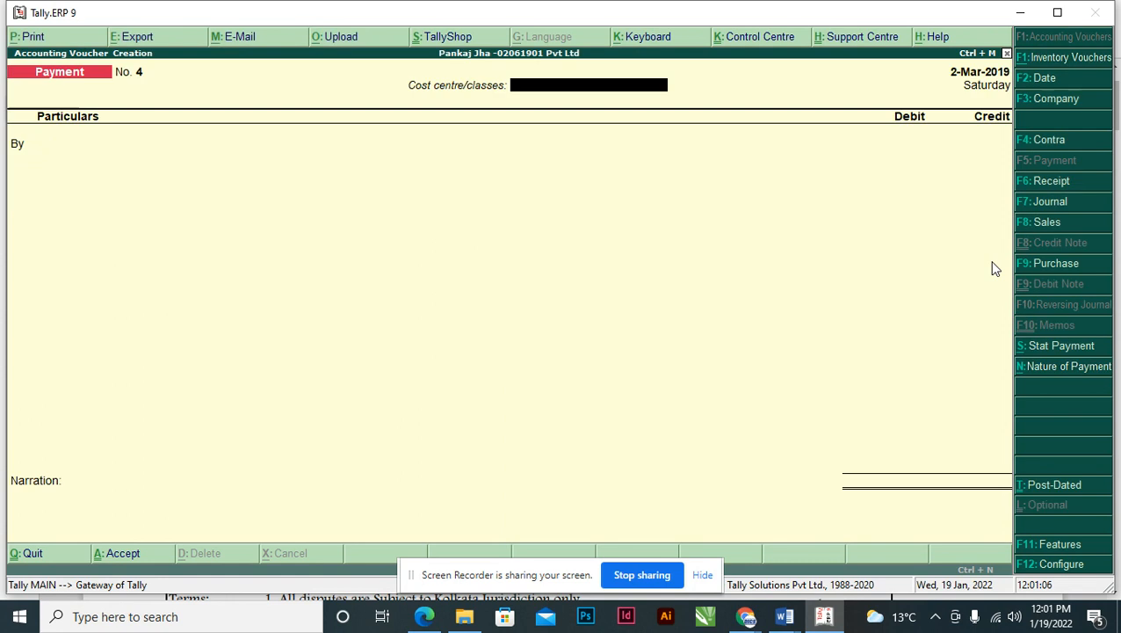
key("alt+s")
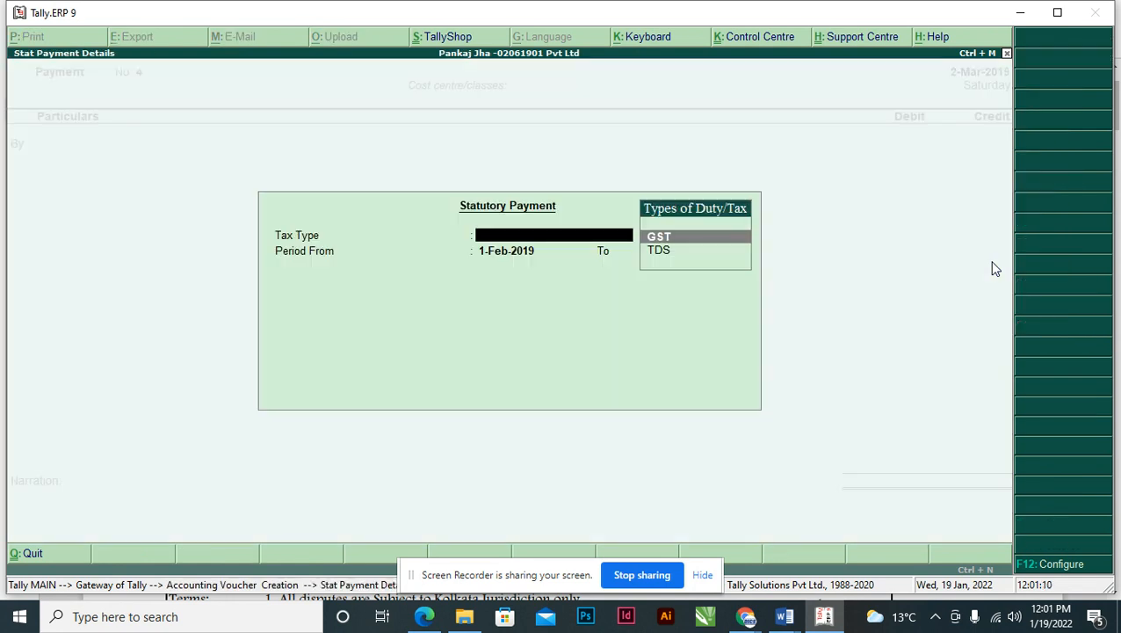
key("Down")
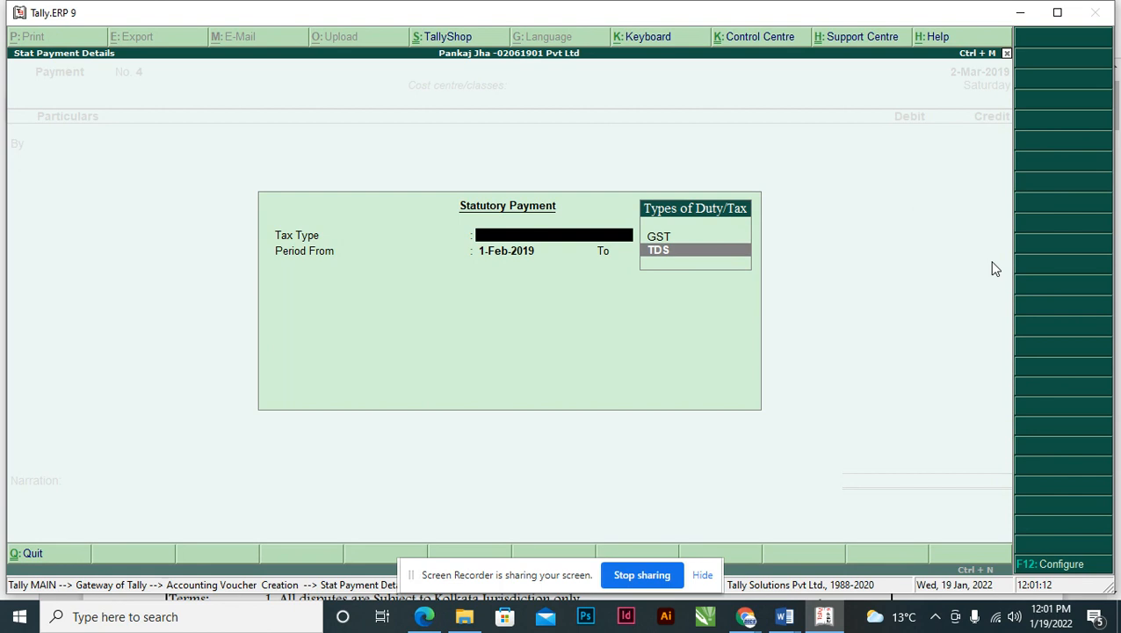
key("Return")
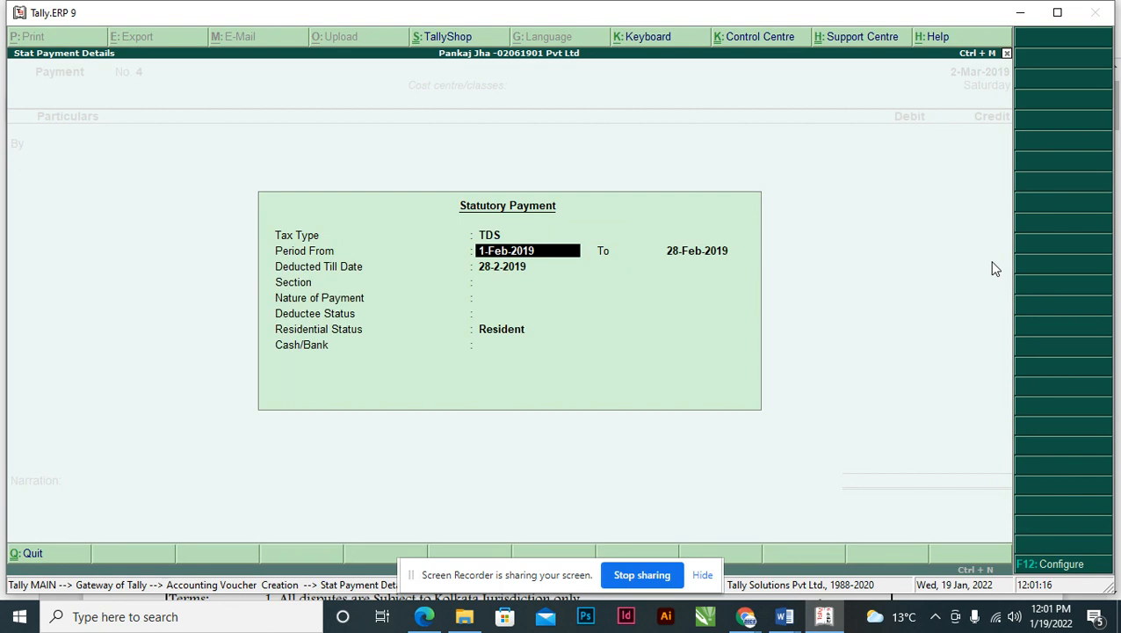
- Set period end and deducted-till date to 02.03, section 194D, nature of payment COMMISSION
key("Return")
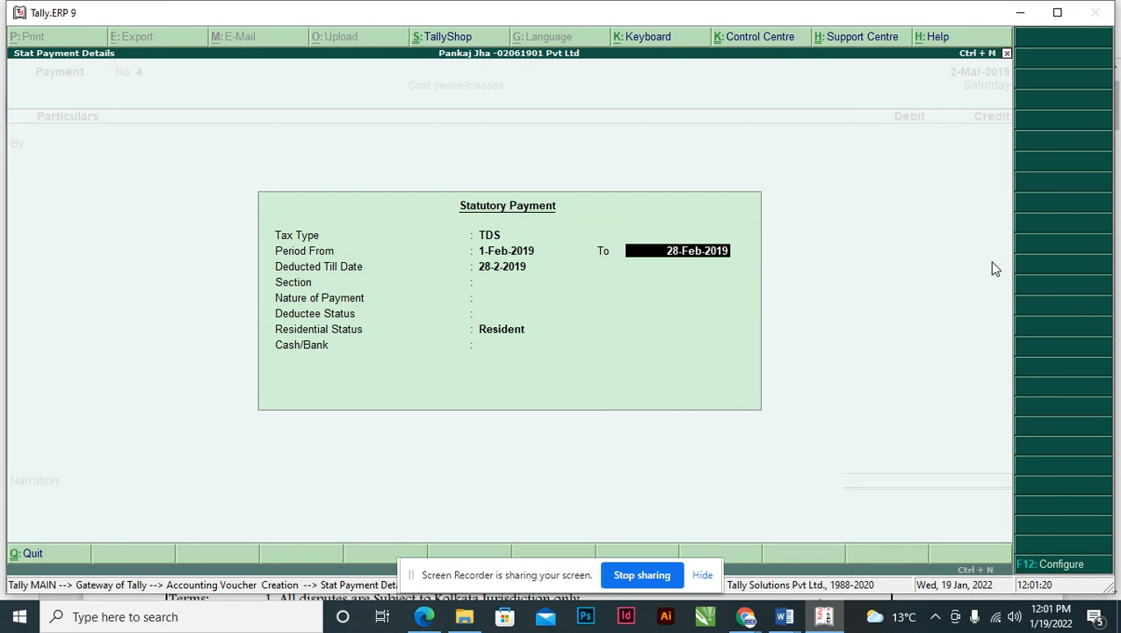
type("02.03")
key("Return")
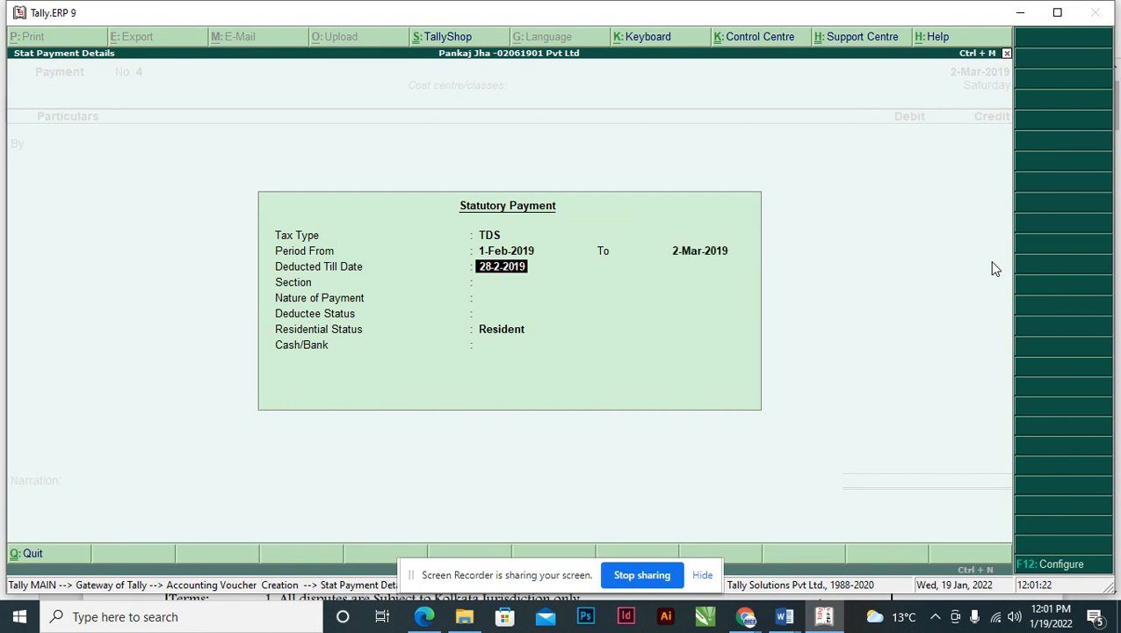
type("02.03")
key("Return")
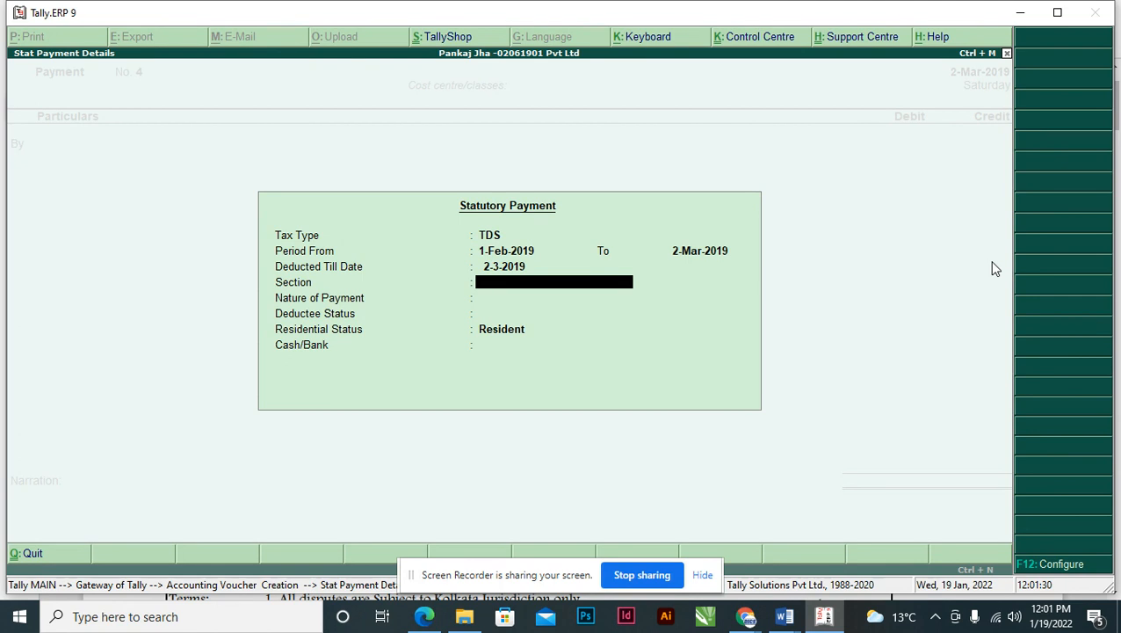
type("194D")
key("Return")
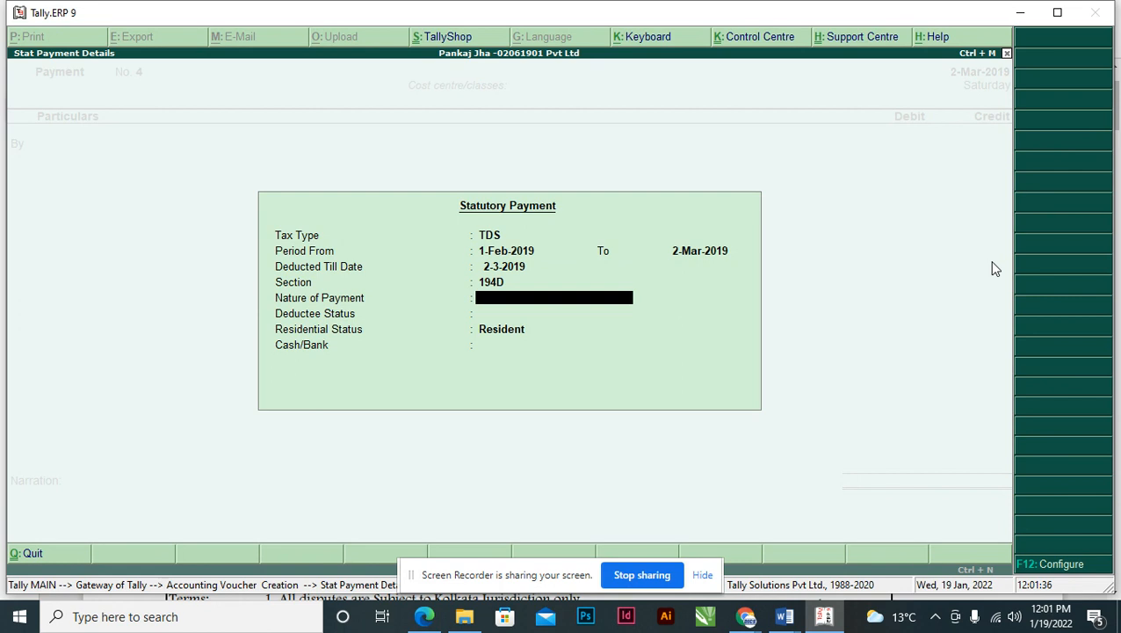
type("COMMISSION")
key("Return")
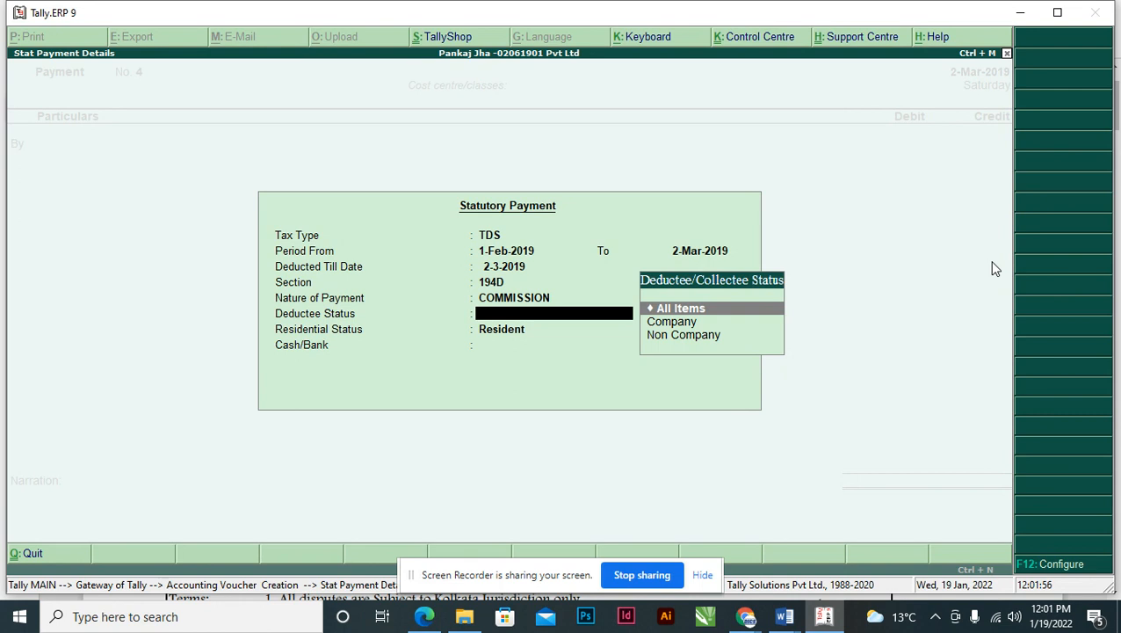
left_click(994, 618)
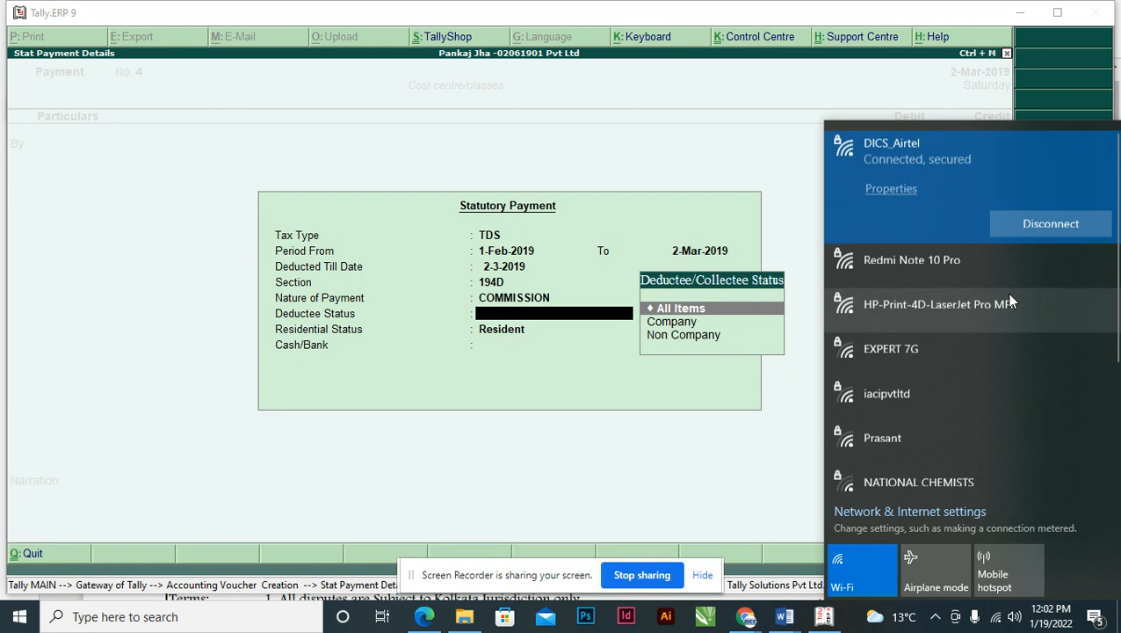
left_click(1040, 225)
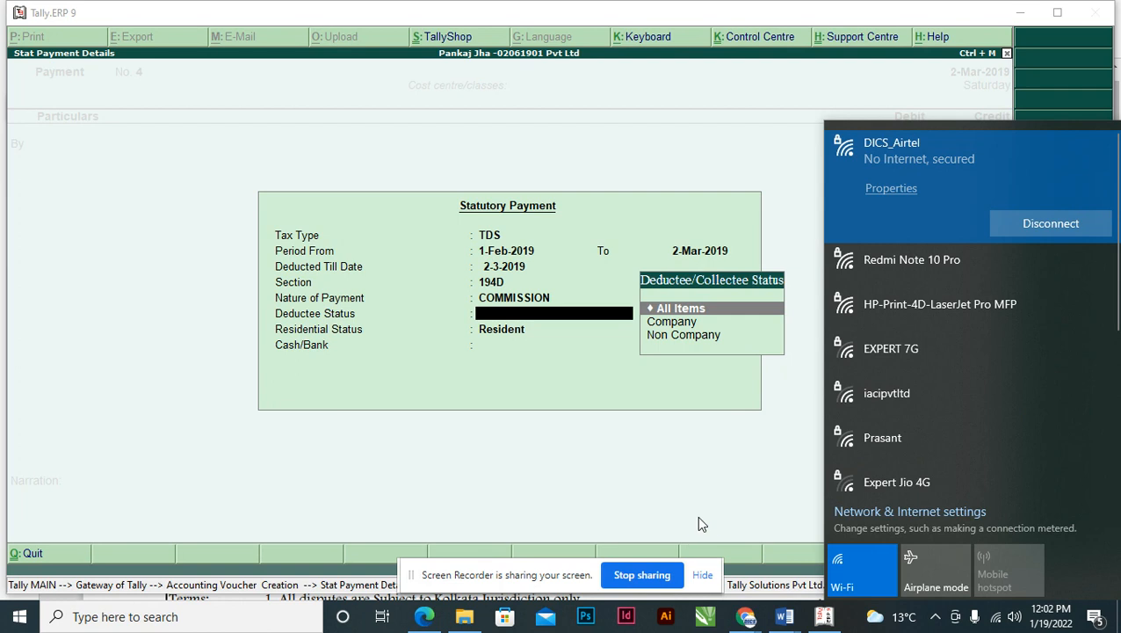
left_click(854, 622)
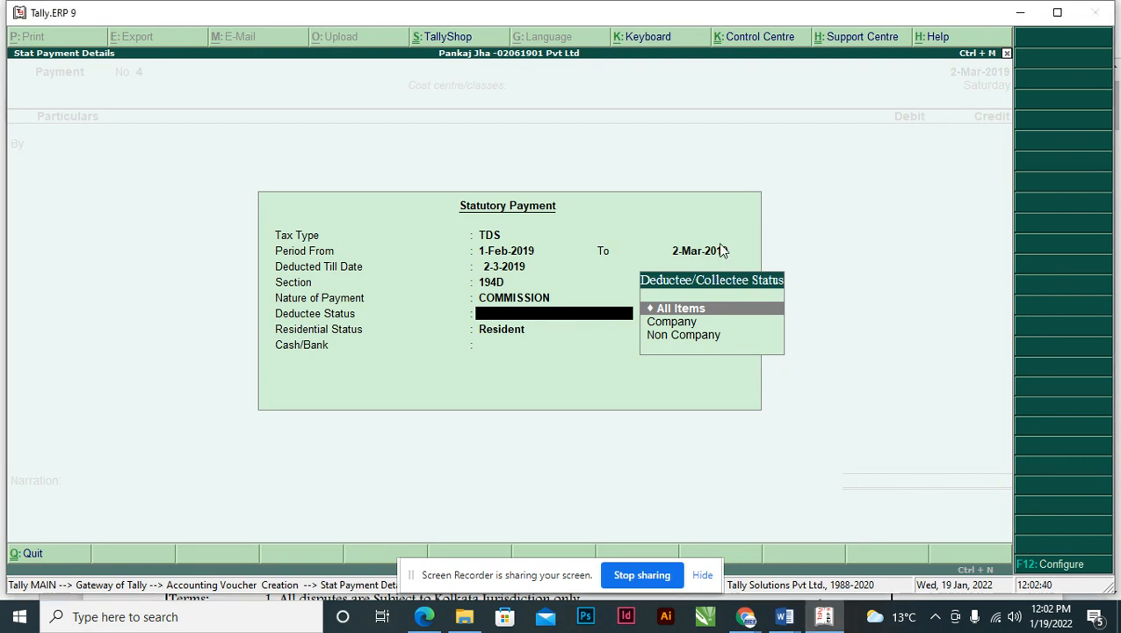
- Set deductee status Company, residential status Resident, and pay from Axis Bank
key("alt+Tab")
key("alt+Tab")
key("Down")
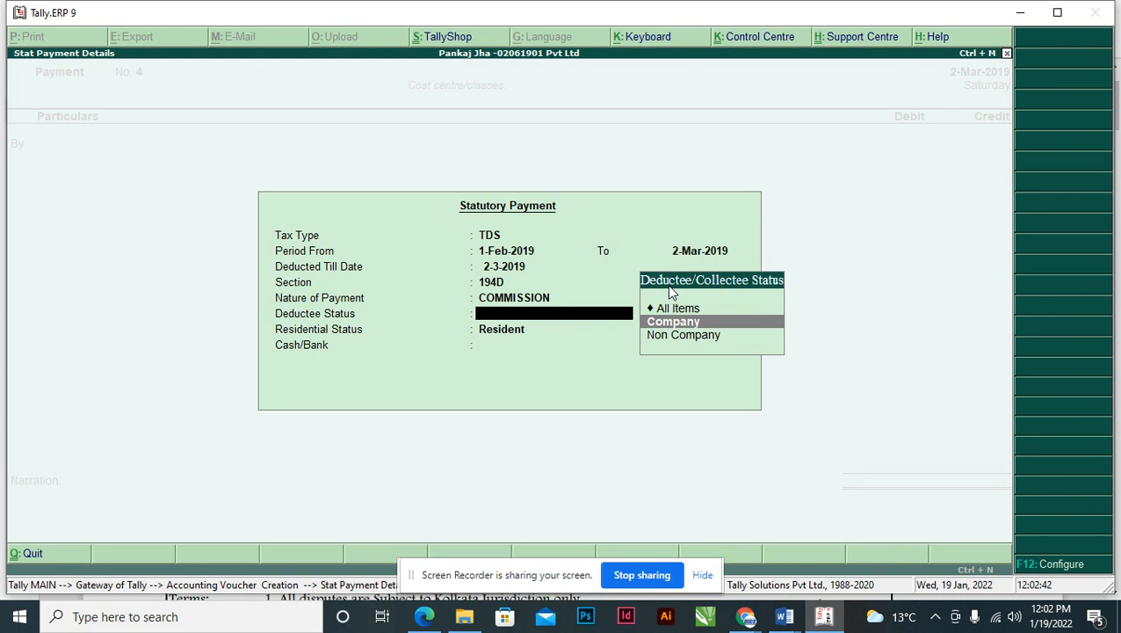
key("Return")
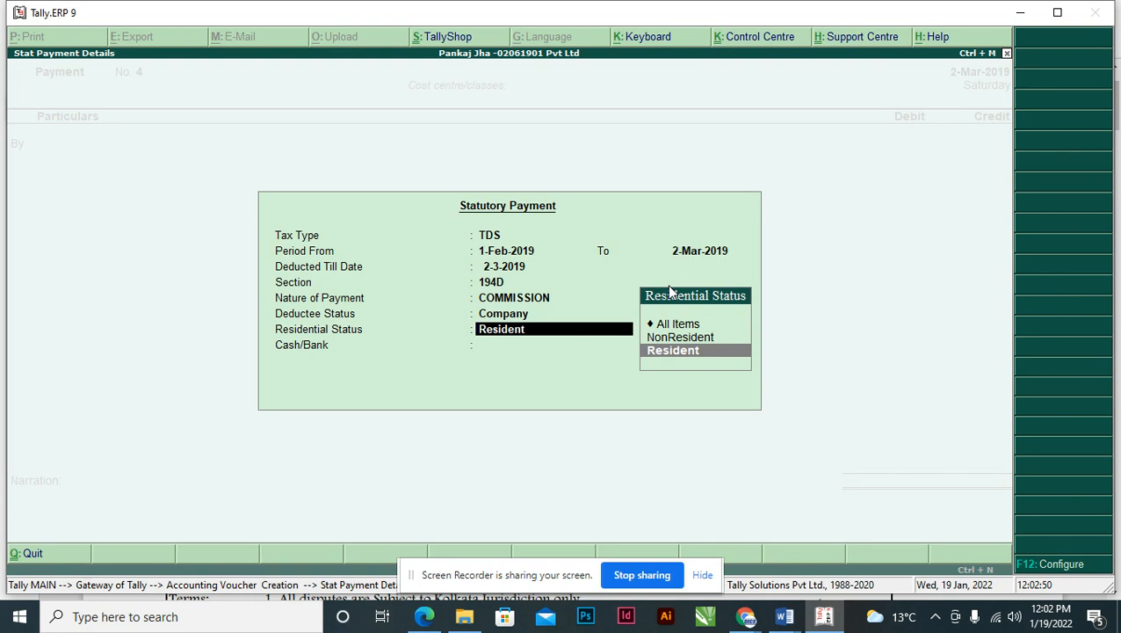
key("Return")
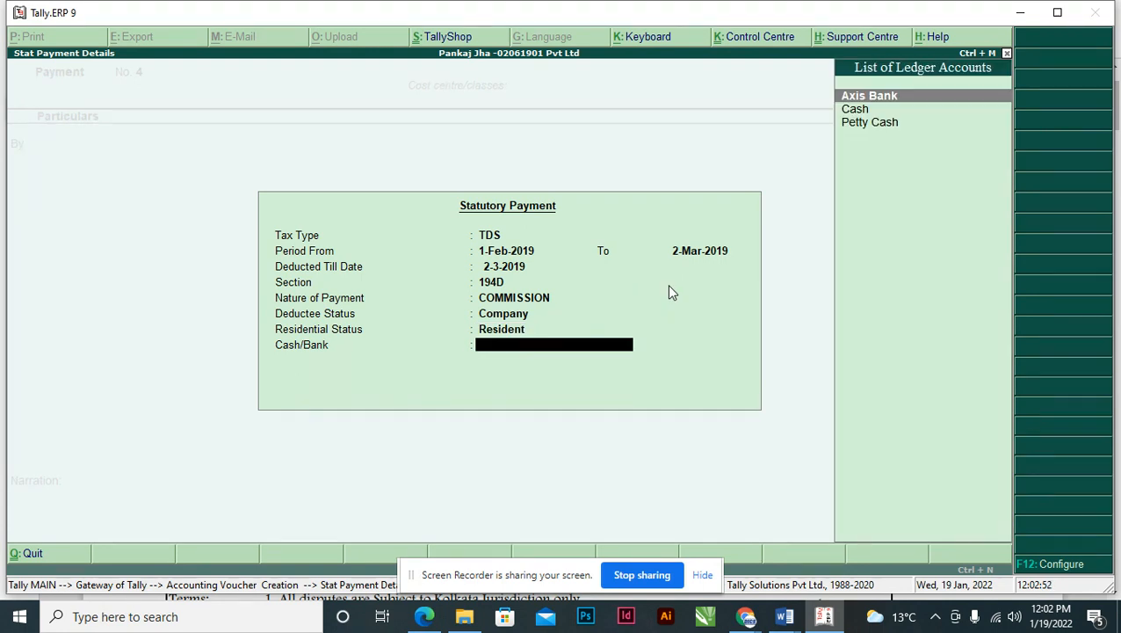
key("Return")
key("Return")
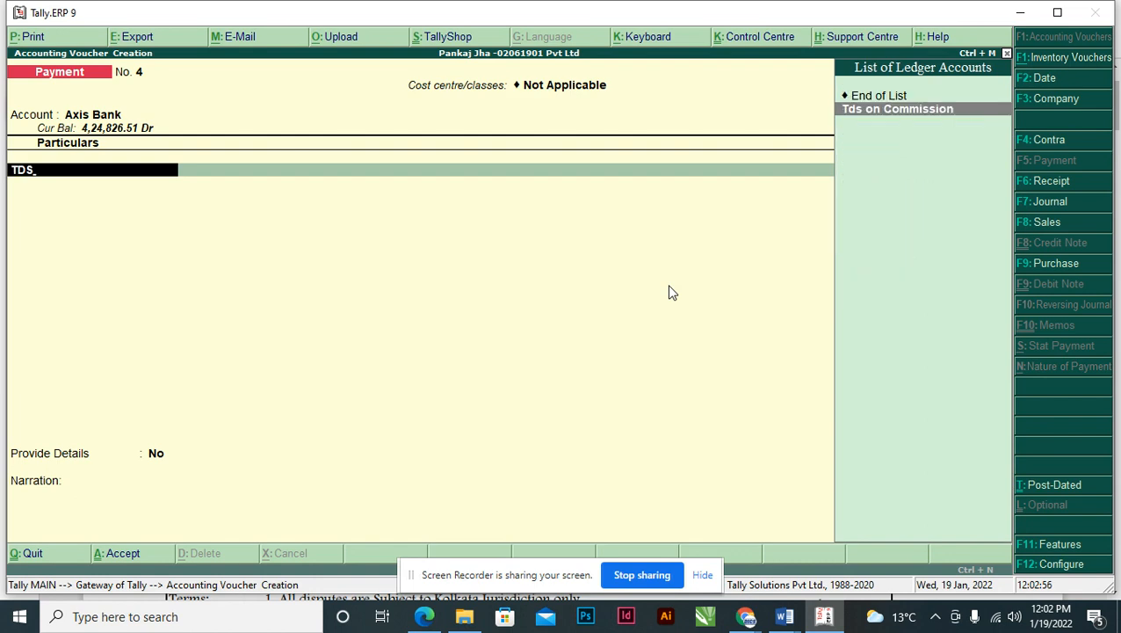
- Enter 3,750.00 against Tds on Commission with Unknown payment type and reach the cheque details
key("Return")
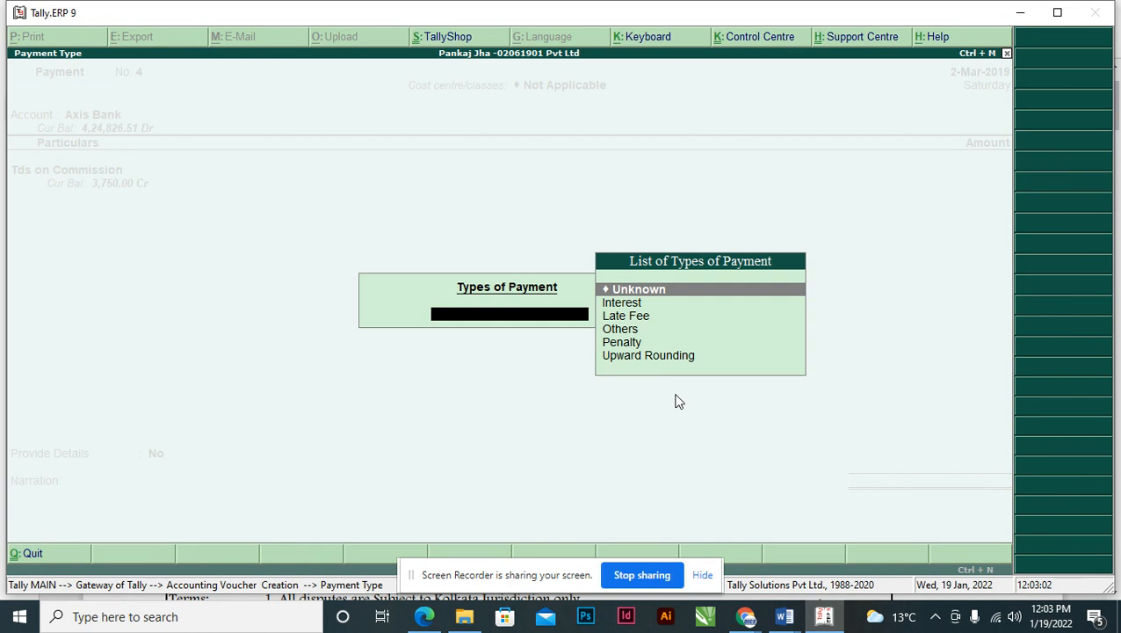
key("Return")
type("3750")
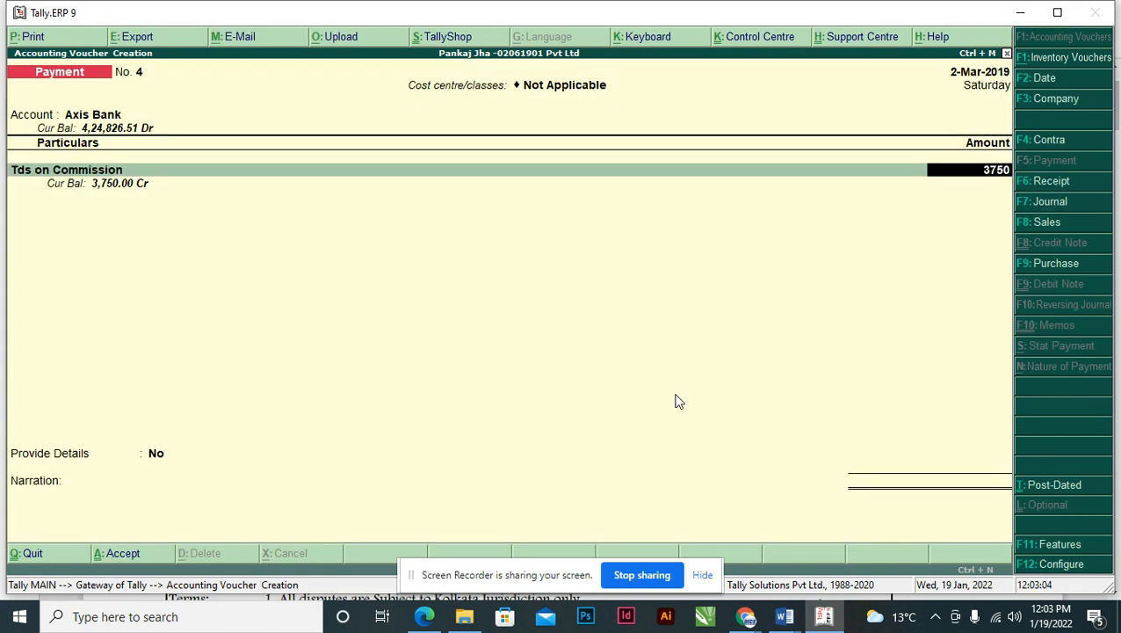
key("Return")
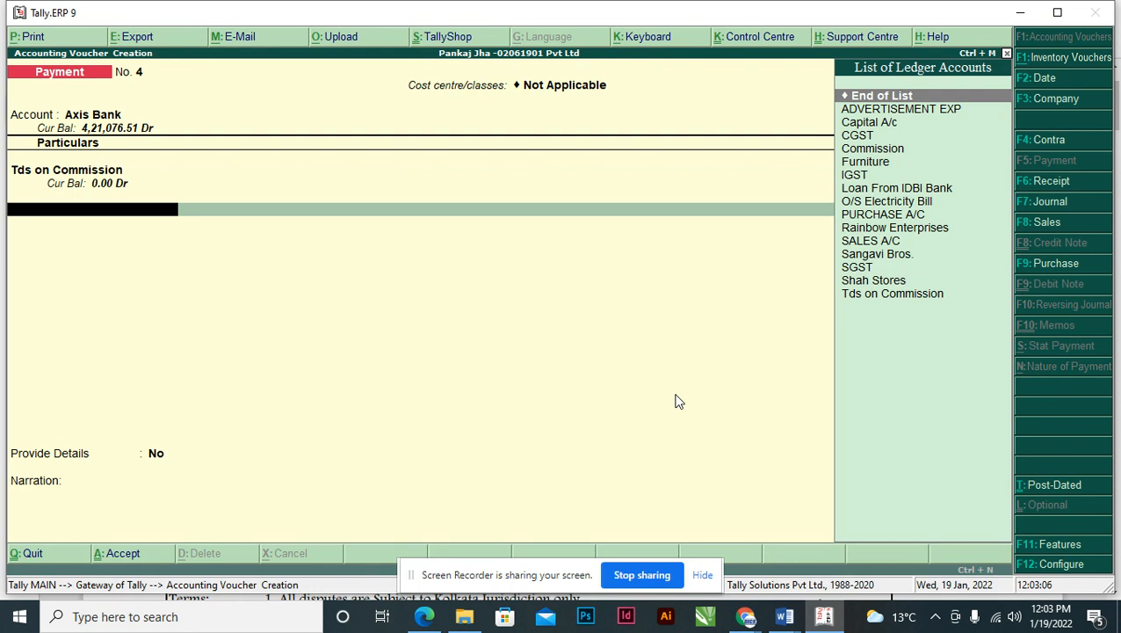
key("Return")
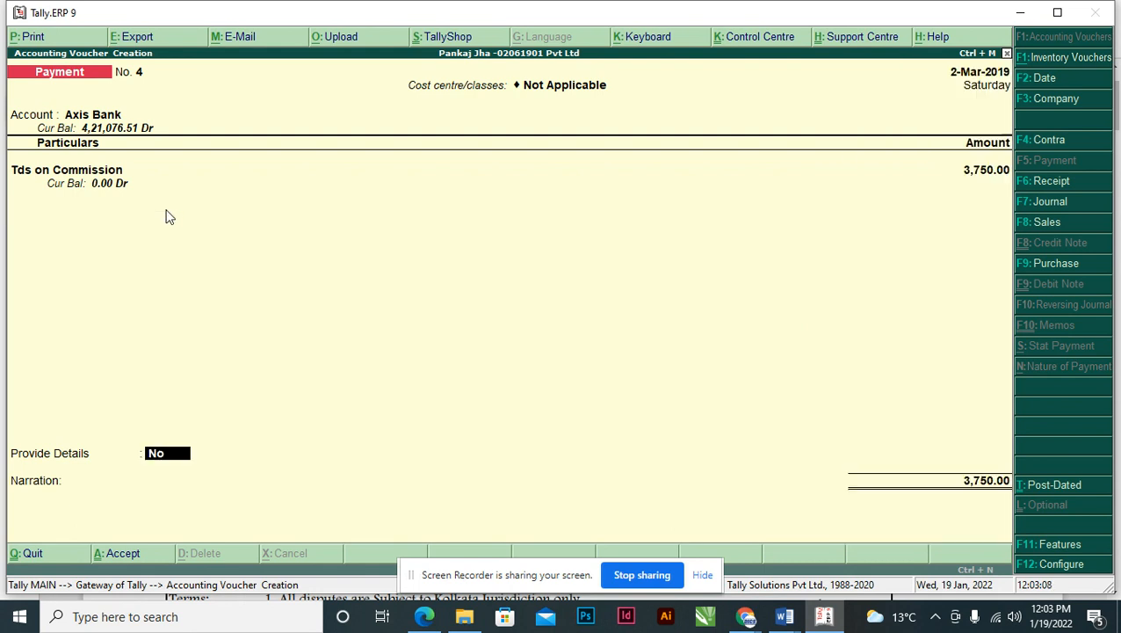
key("Return")
key("Return")
key("Return")
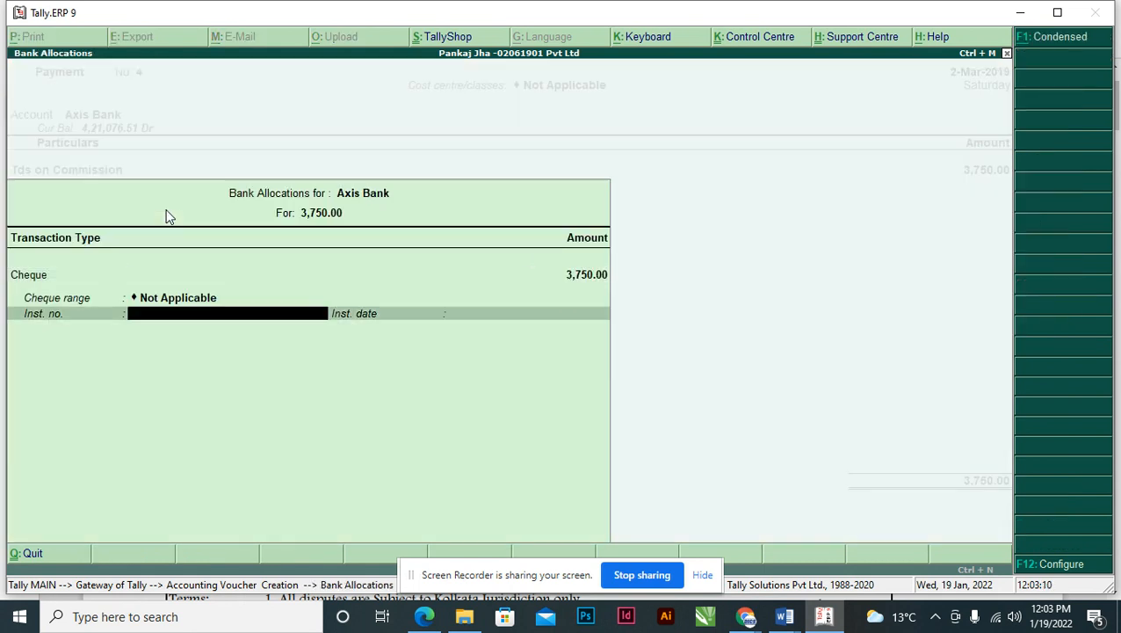
key("alt+Tab")
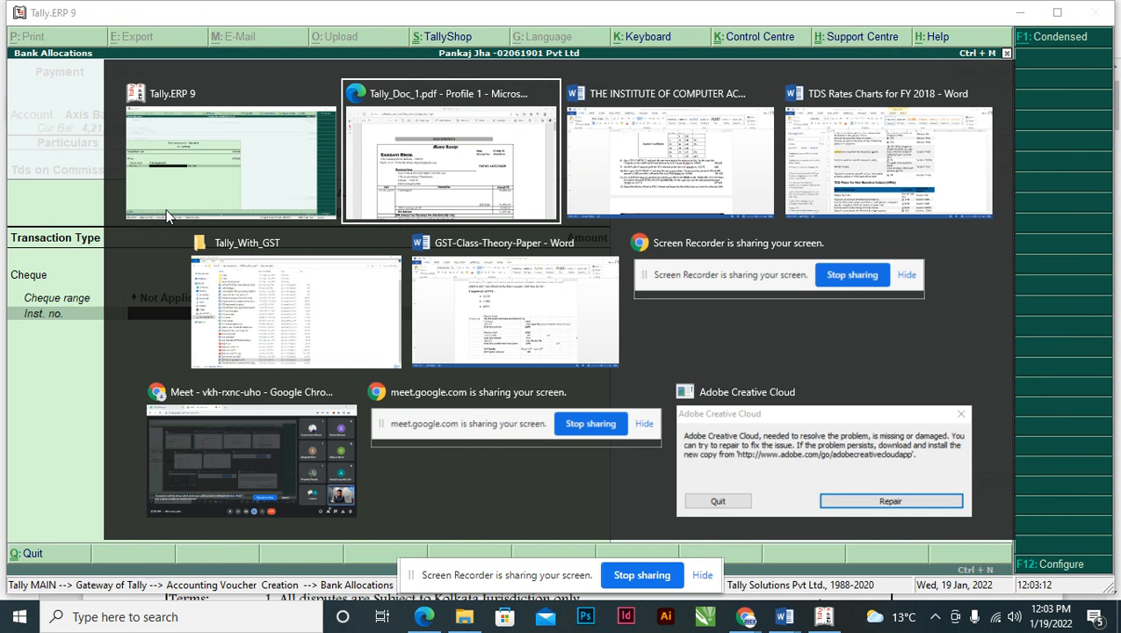
- Copy cheque number 152372 from question 9 in Word into the Axis Bank instrument number
key("alt+Tab")
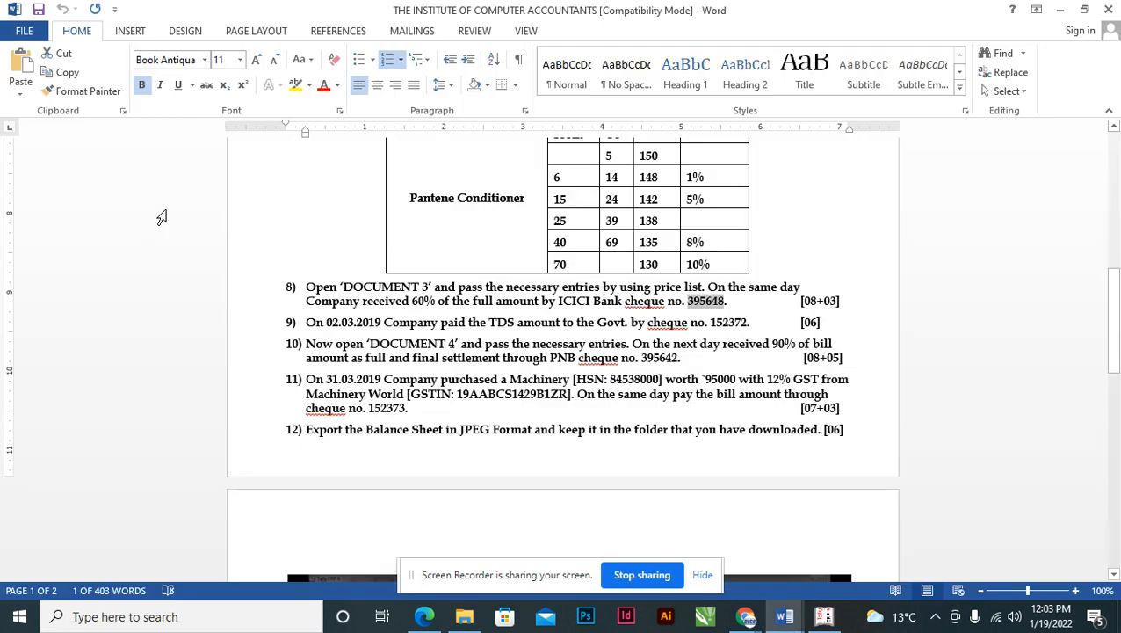
double_click(731, 323)
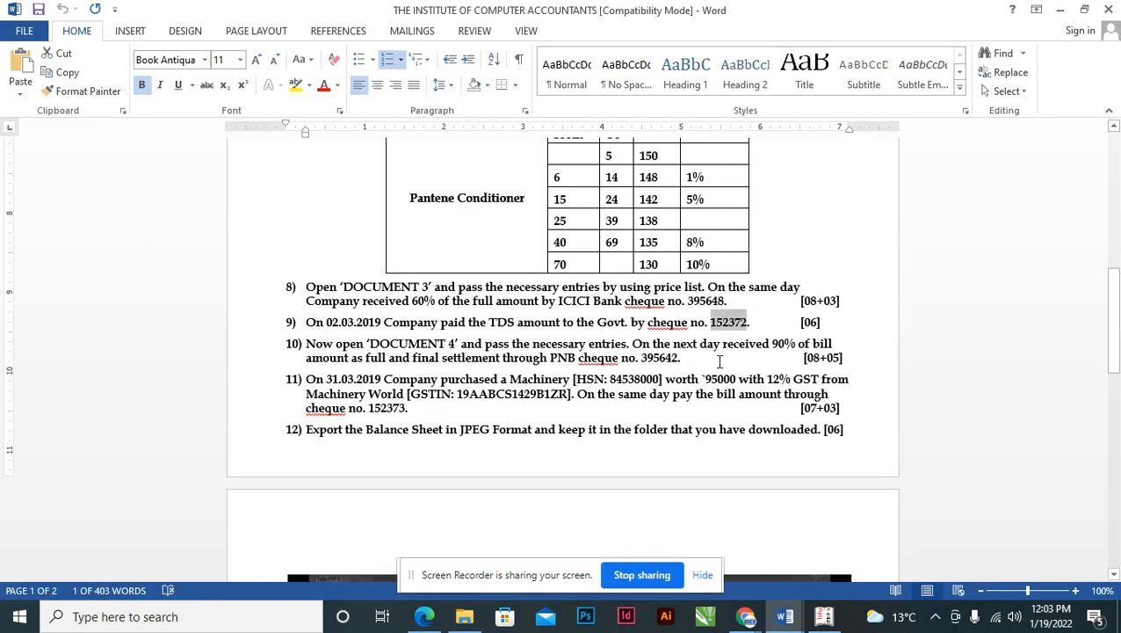
key("alt+Tab")
key("ctrl+alt+v")
key("Return")
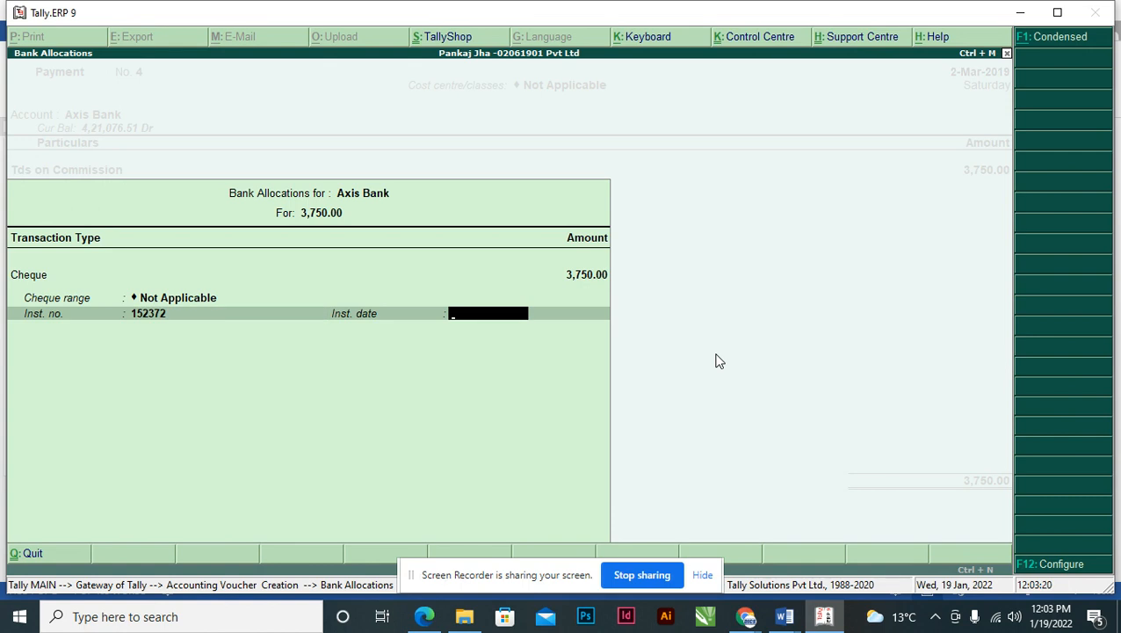
- Enter the cheque date as 2-Mar-2019, then back out of the save prompt
type("021.03")
key("BackSpace")
key("BackSpace")
key("BackSpace")
key("BackSpace")
type(".03")
key("Return")
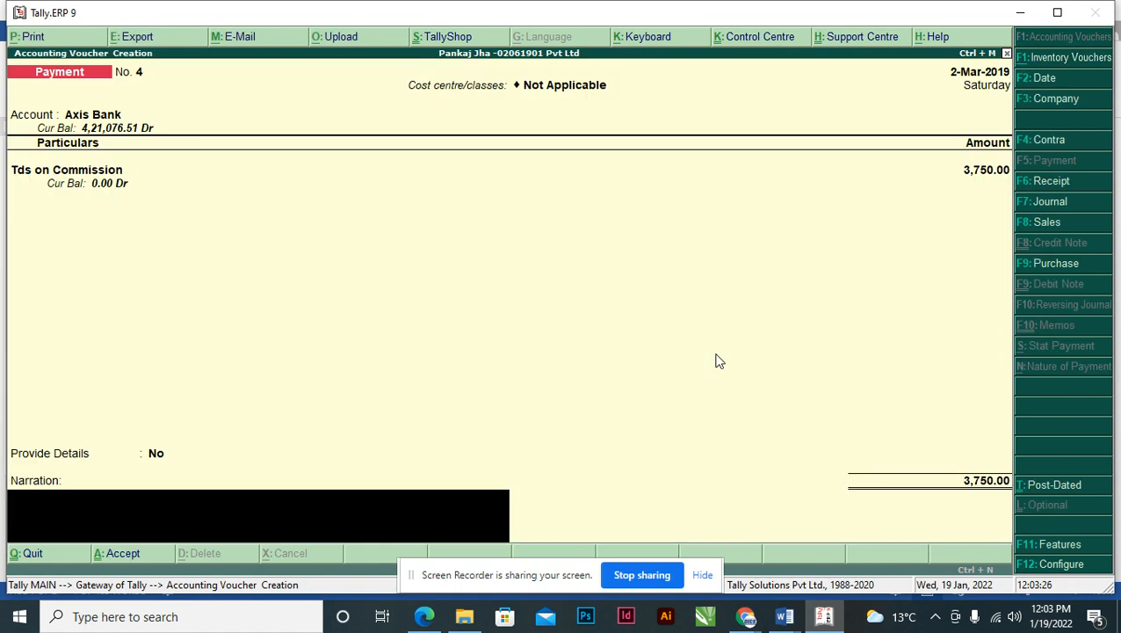
key("Return")
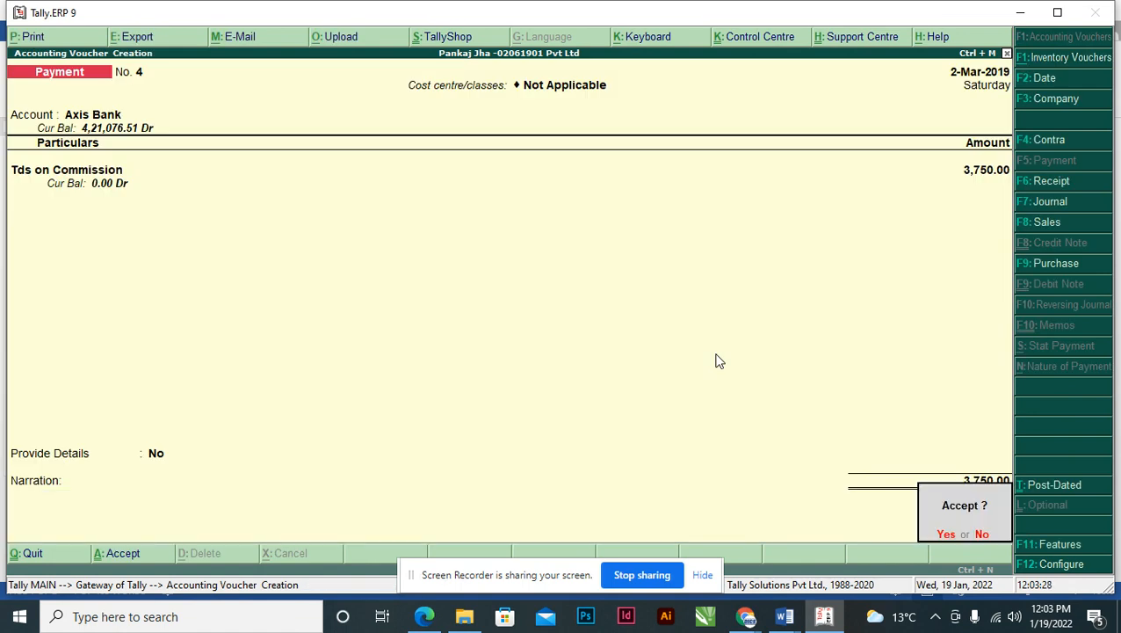
key("Escape")
- Set Provide Details to Yes, confirm cheque 152372 details, and save voucher No. 4
key("BackSpace")
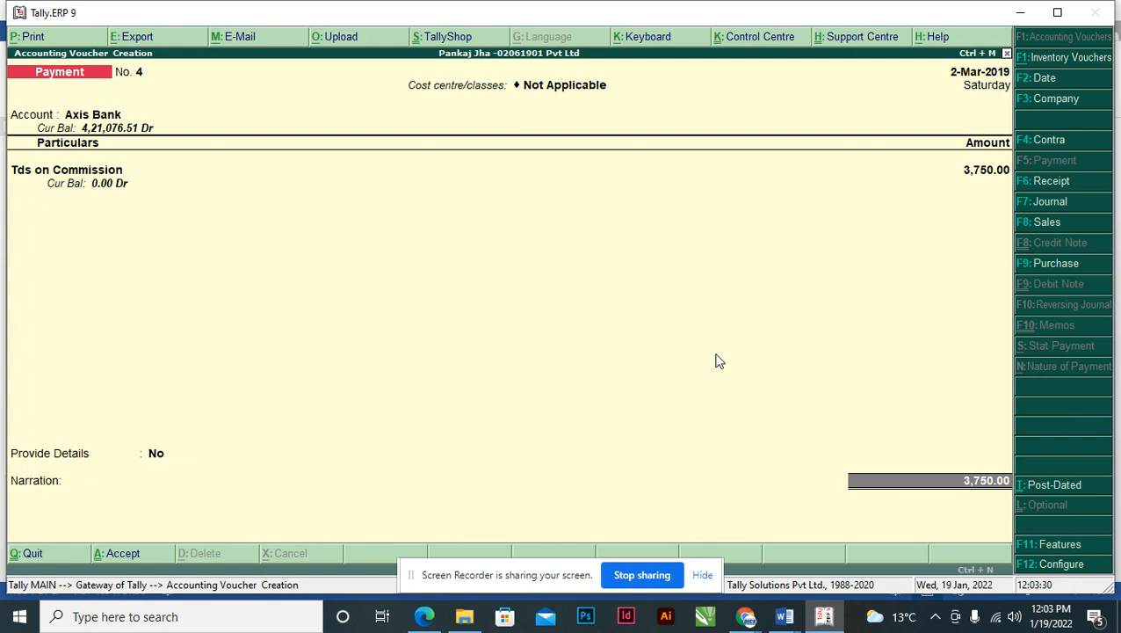
key("BackSpace")
type("Y")
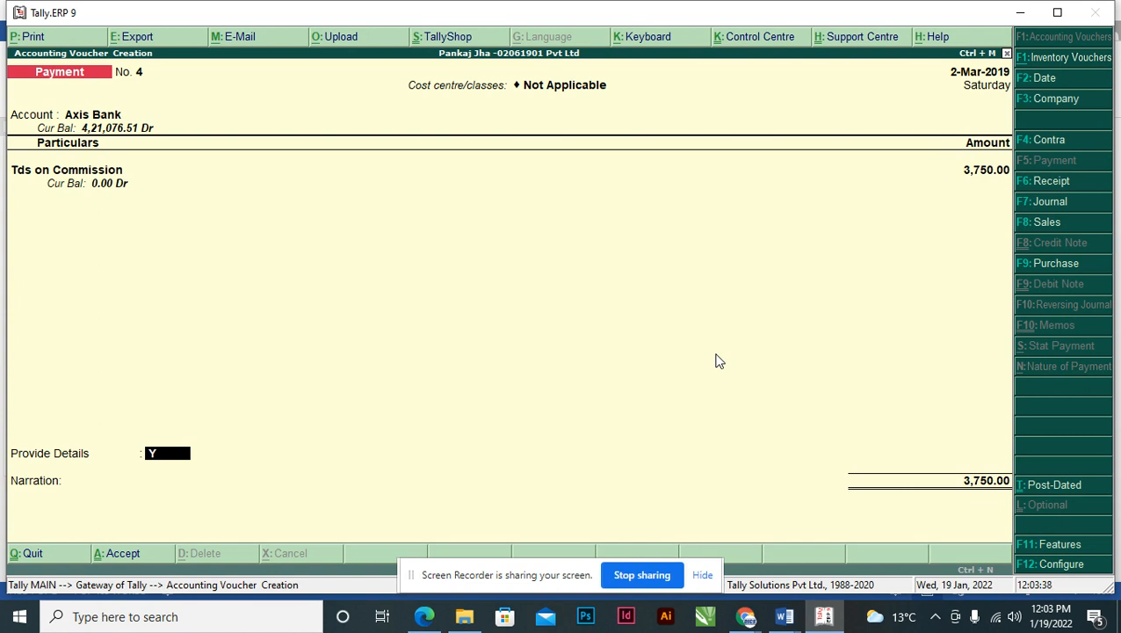
key("Return")
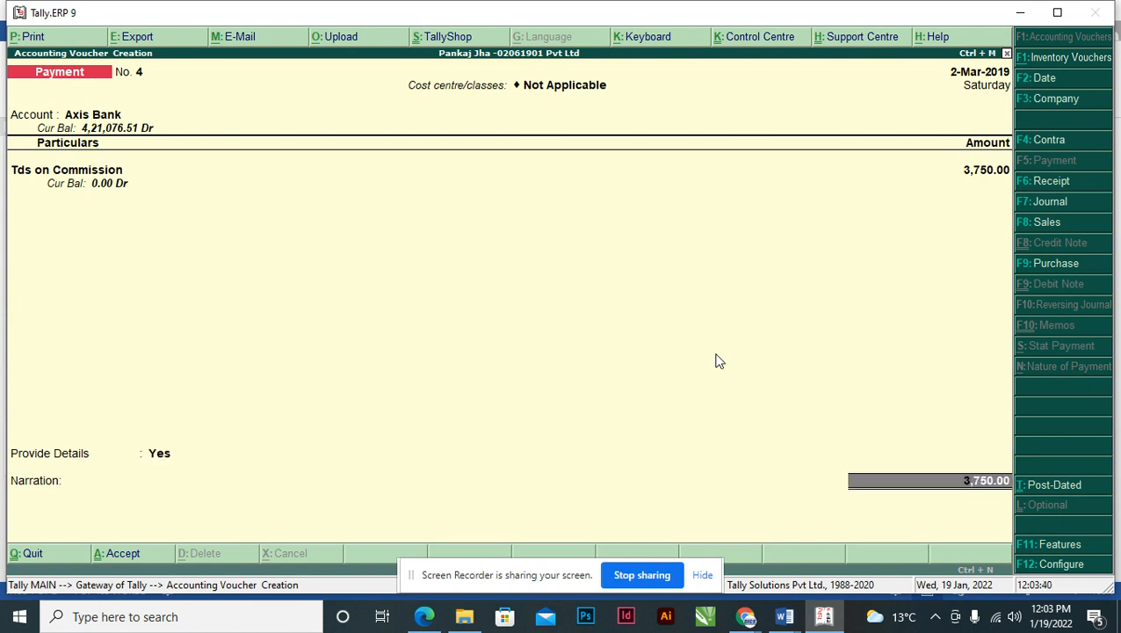
key("Return")
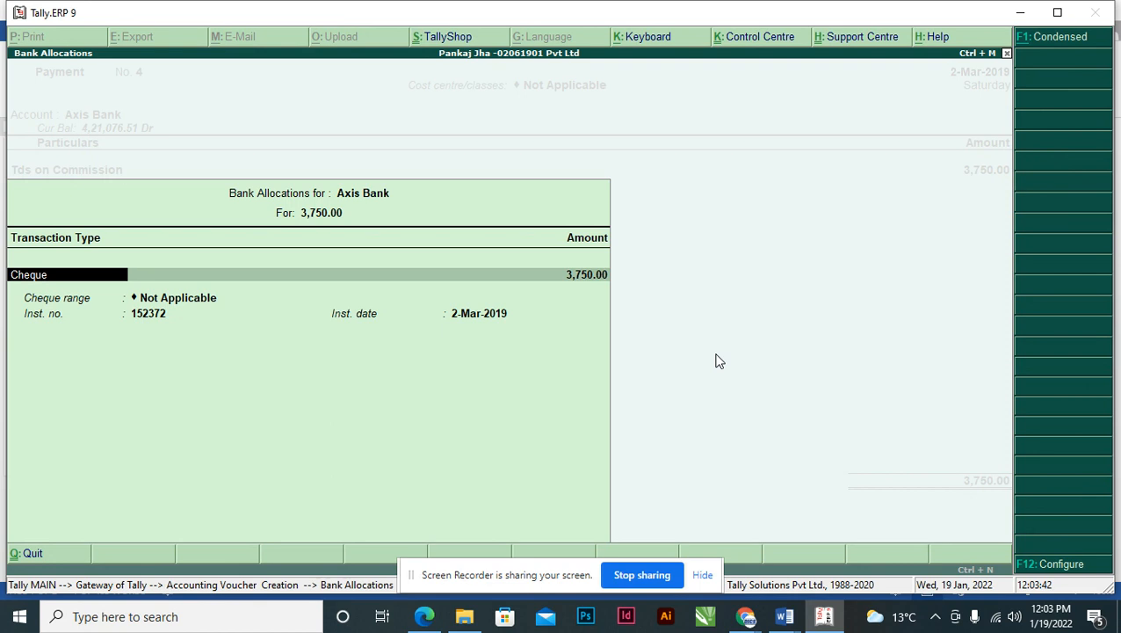
key("Return")
key("Return")
key("Return")
key("Return")
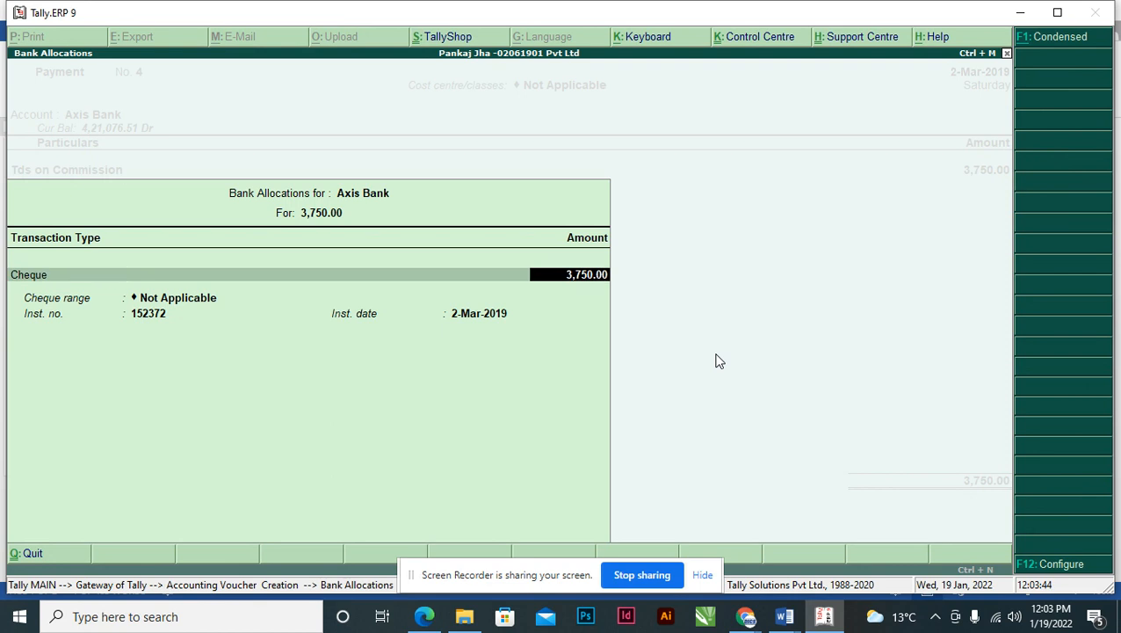
key("Return")
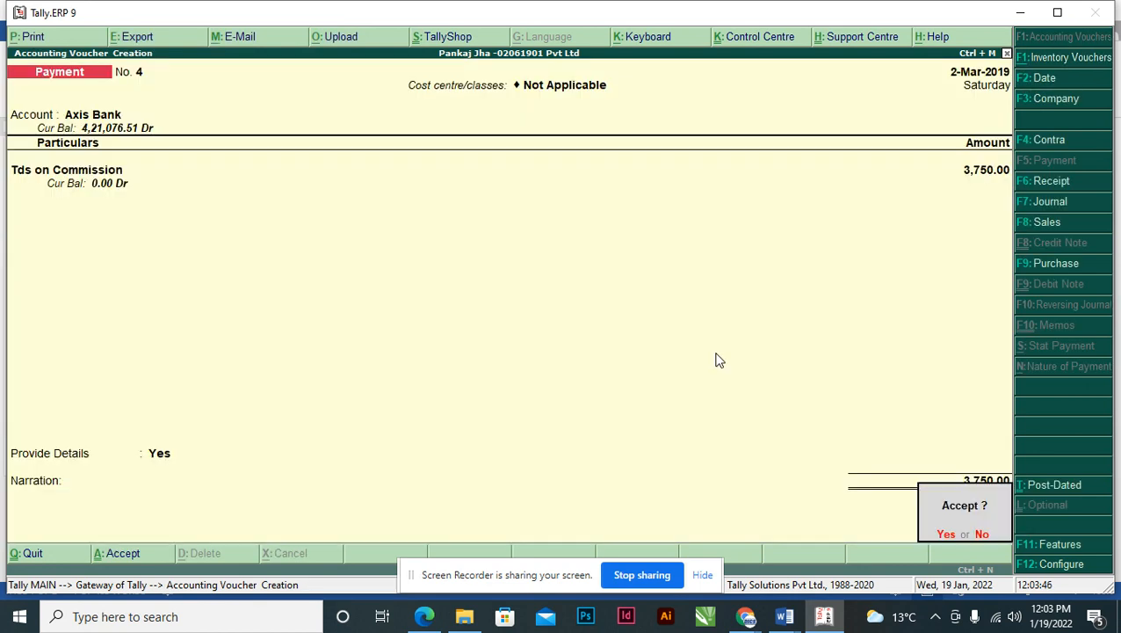
key("Return")
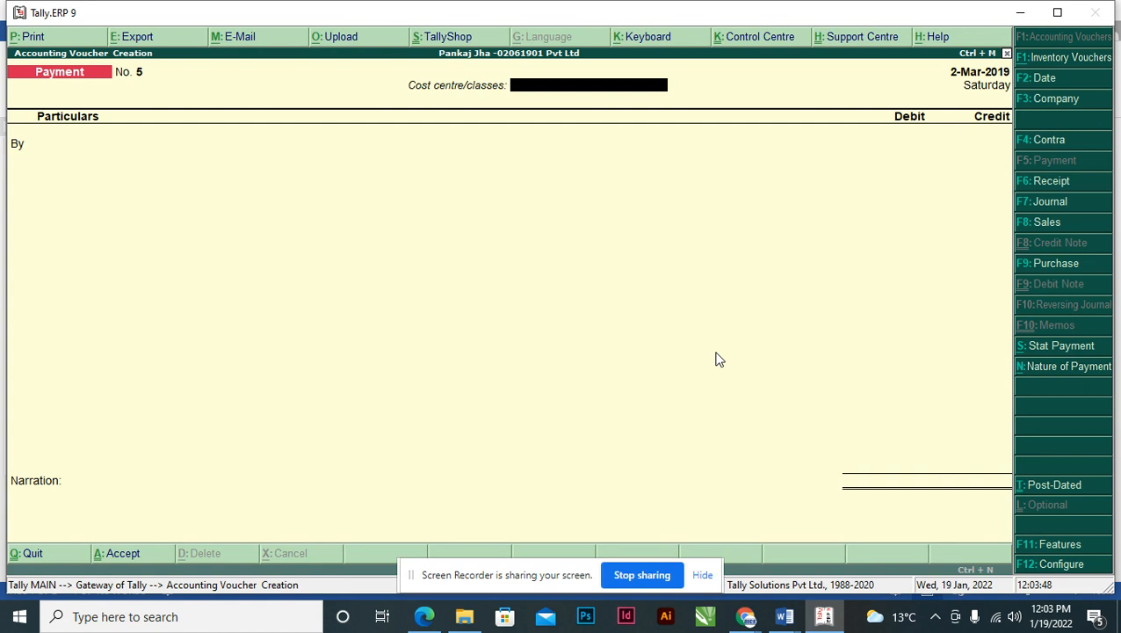
- Leave the voucher screen and open the Balance Sheet from Gateway of Tally
key("Page_Up")
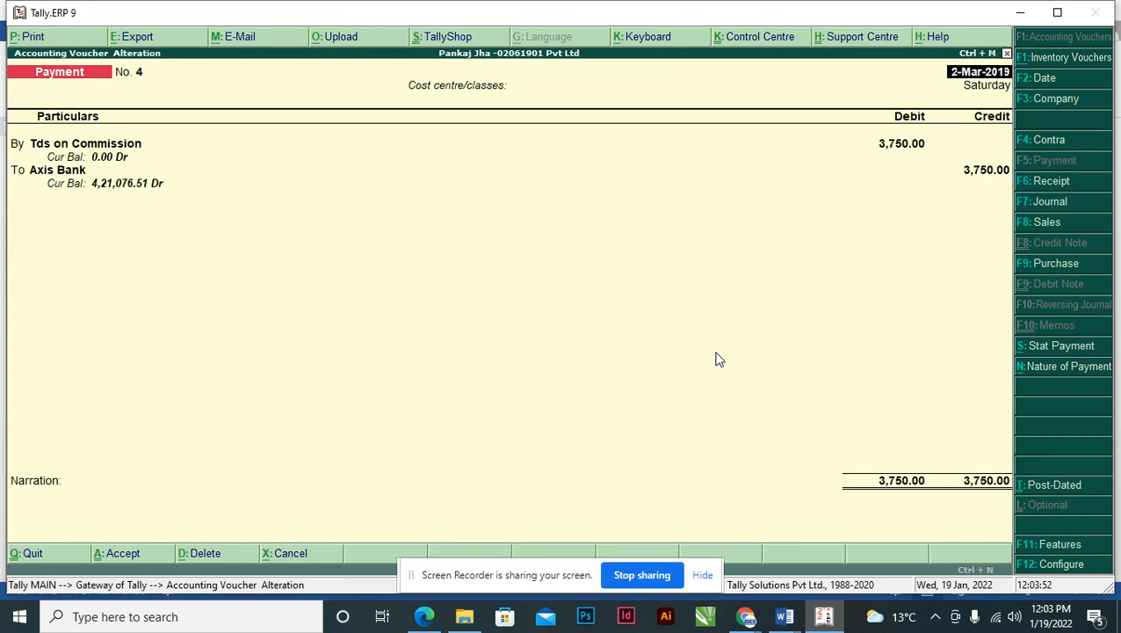
key("Escape")
key("Return")
key("Escape")
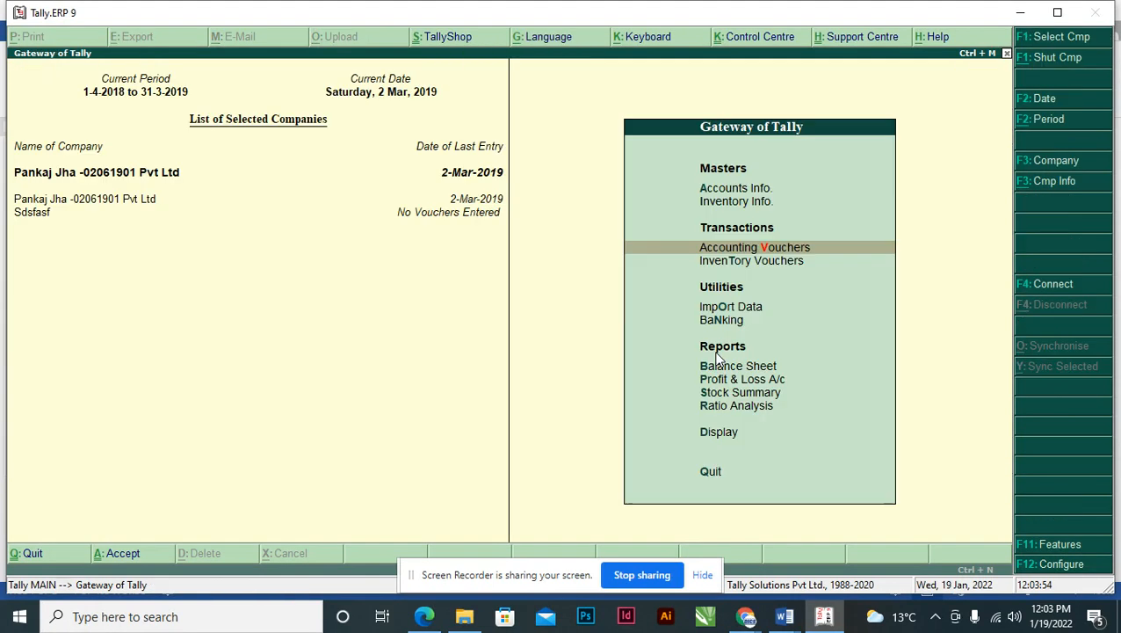
key("Down")
key("Down")
key("Down")
key("Down")
key("Down")
key("Up")
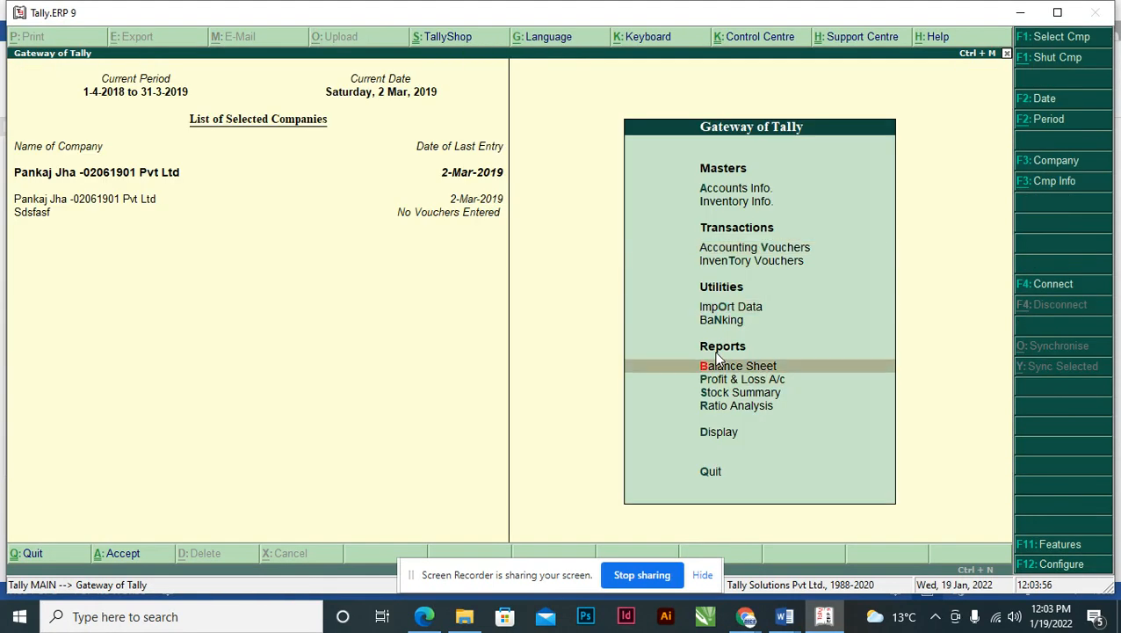
key("Return")
- Switch to detailed view and review CGST, IGST and SGST under Duties & Taxes
key("alt+F1")
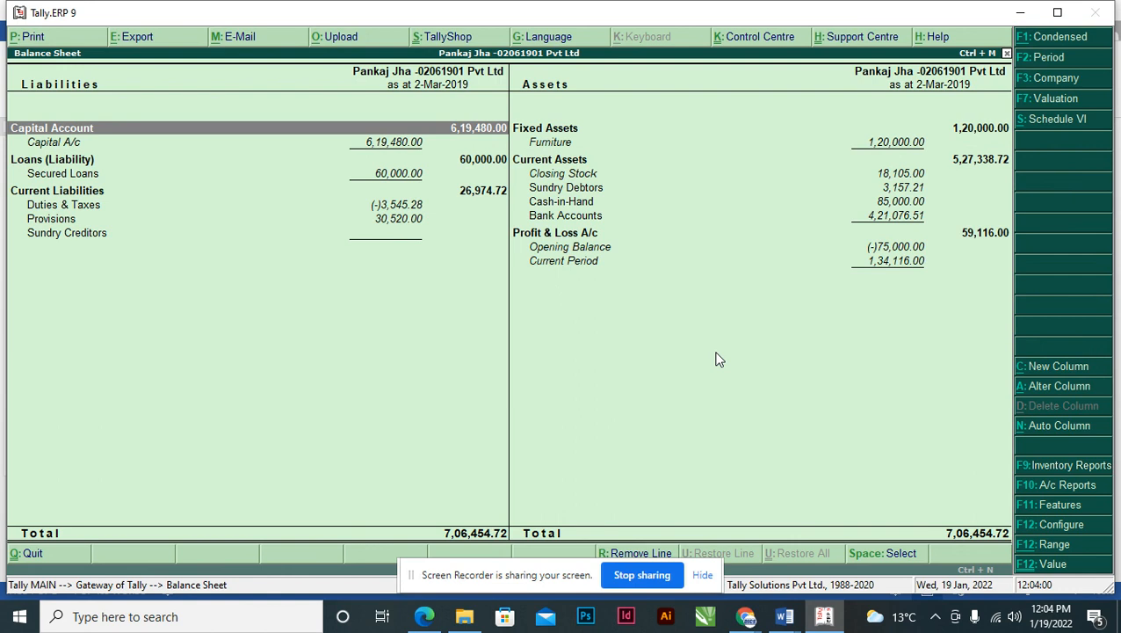
key("Down")
key("Down")
key("Down")
key("Down")
key("Down")
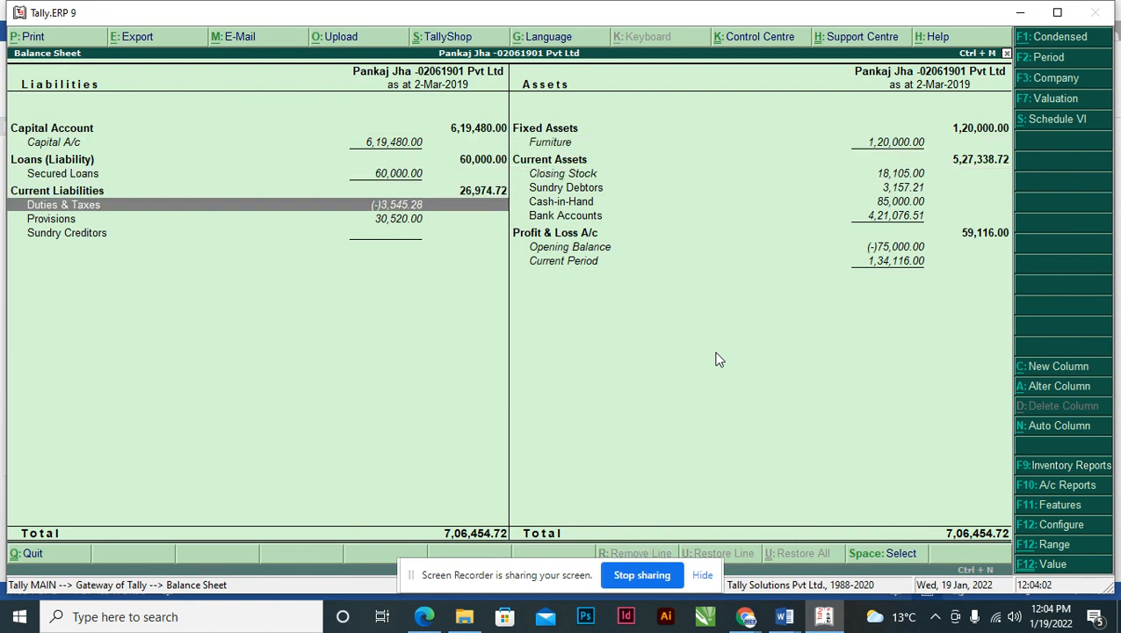
key("Return")
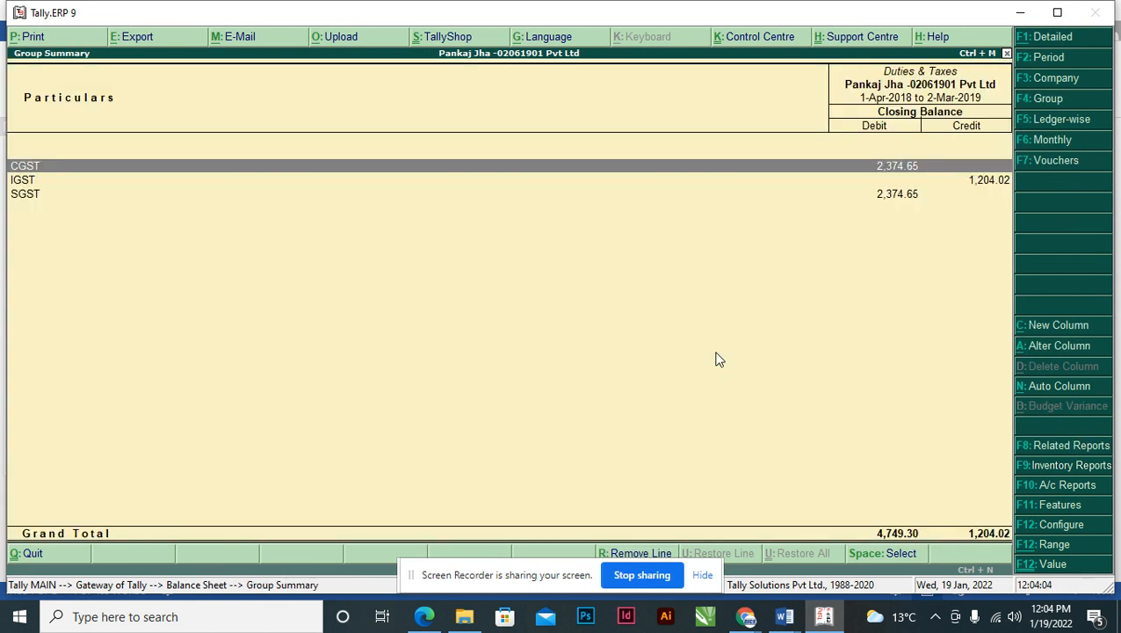
key("Escape")
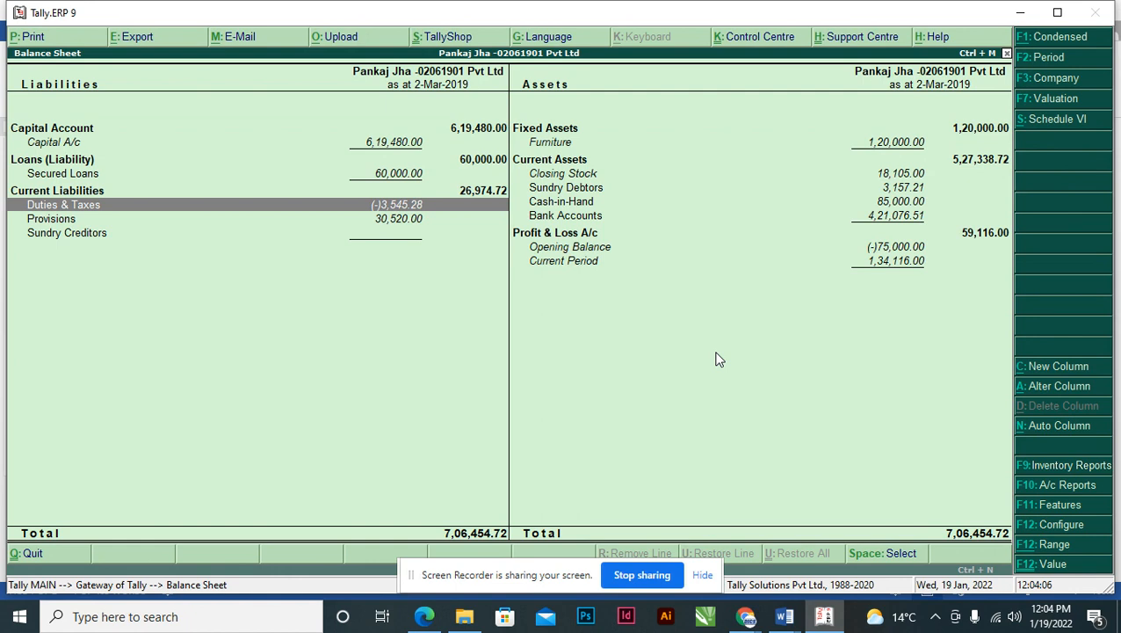
key("Return")
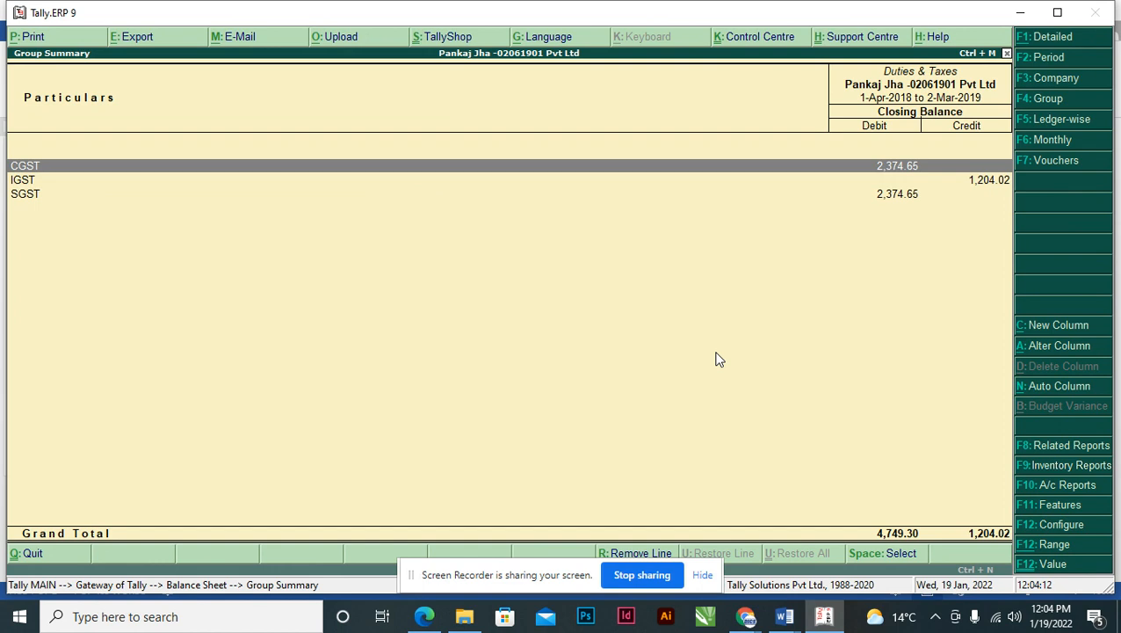
key("Escape")
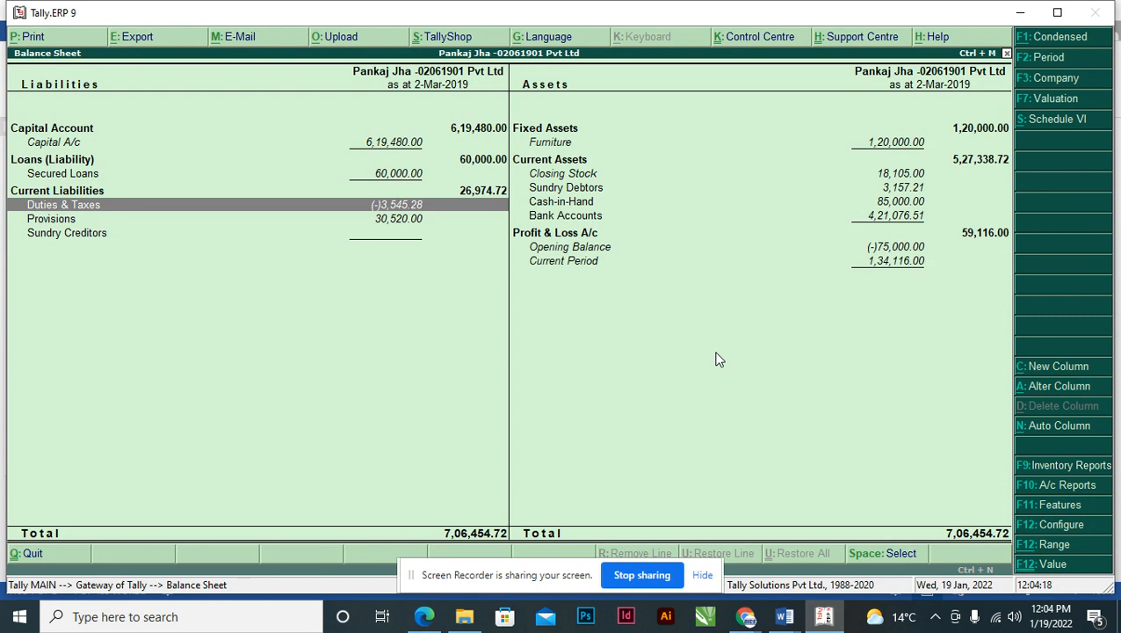
key("Return")
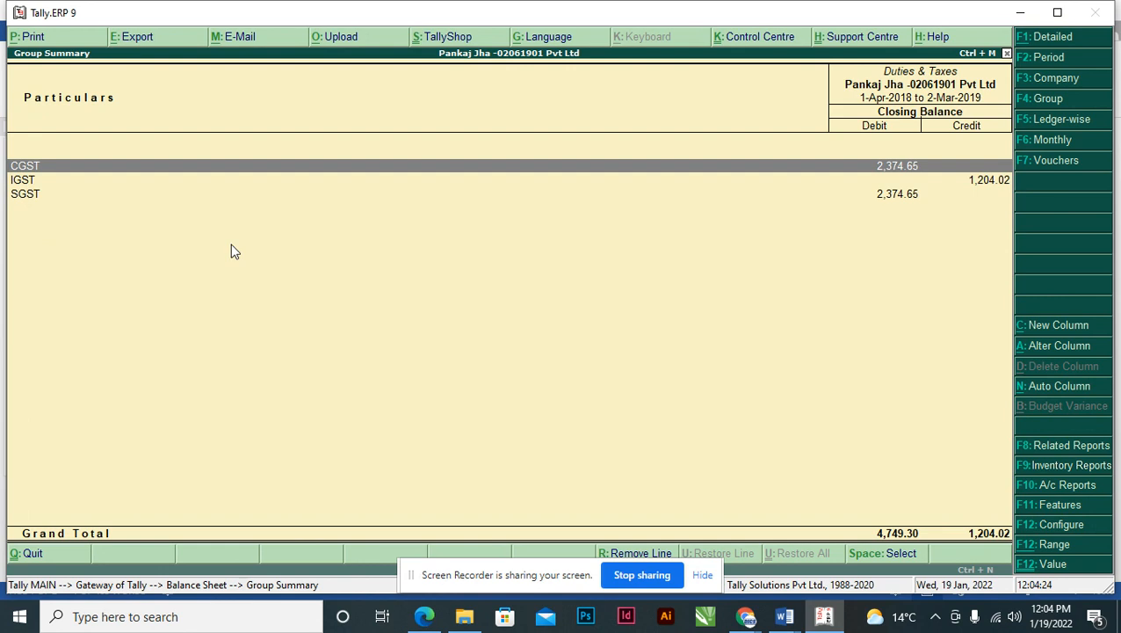
key("Escape")
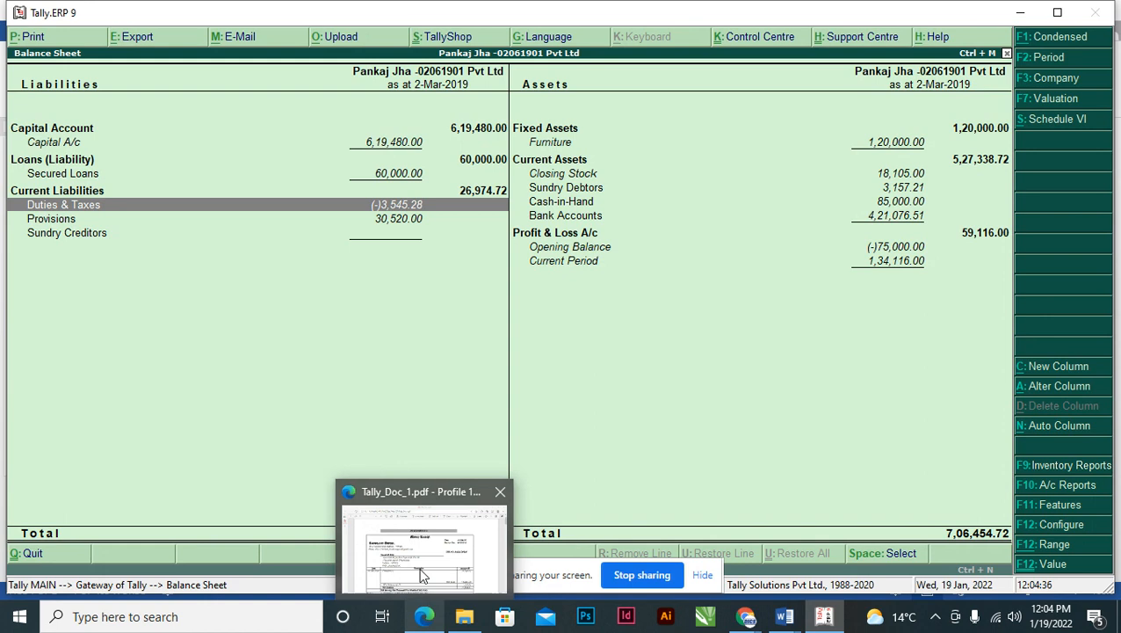
- Find the GST amounts 4,749.30 and 1,204.02 in Tally_Doc_1.pdf, then return to Tally
left_click(408, 556)
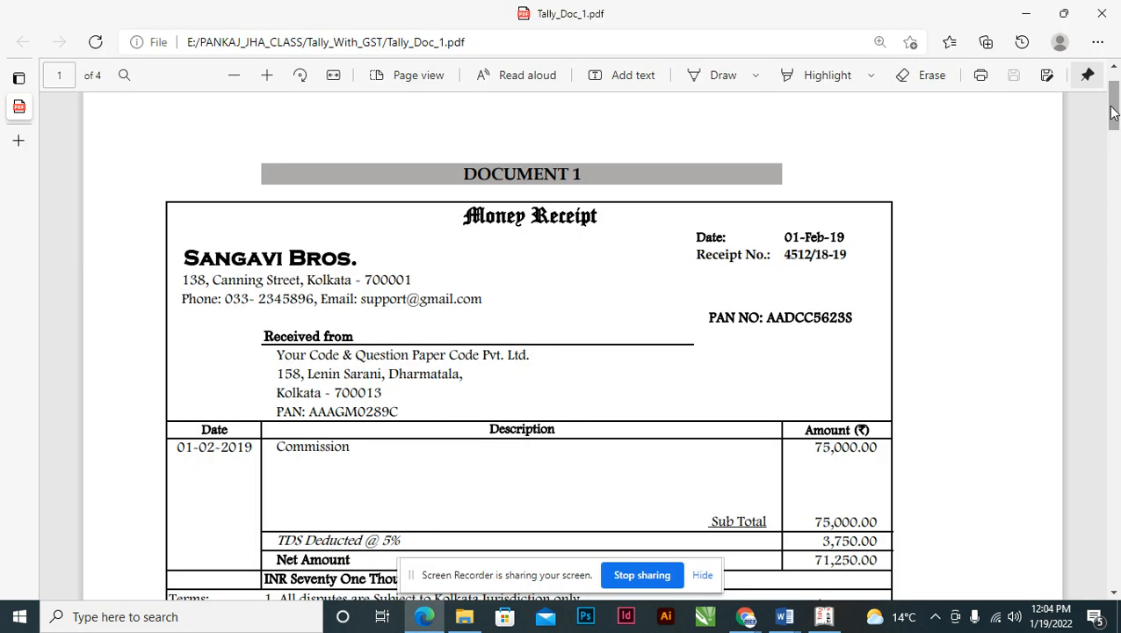
left_click_drag(1114, 100, 1114, 252)
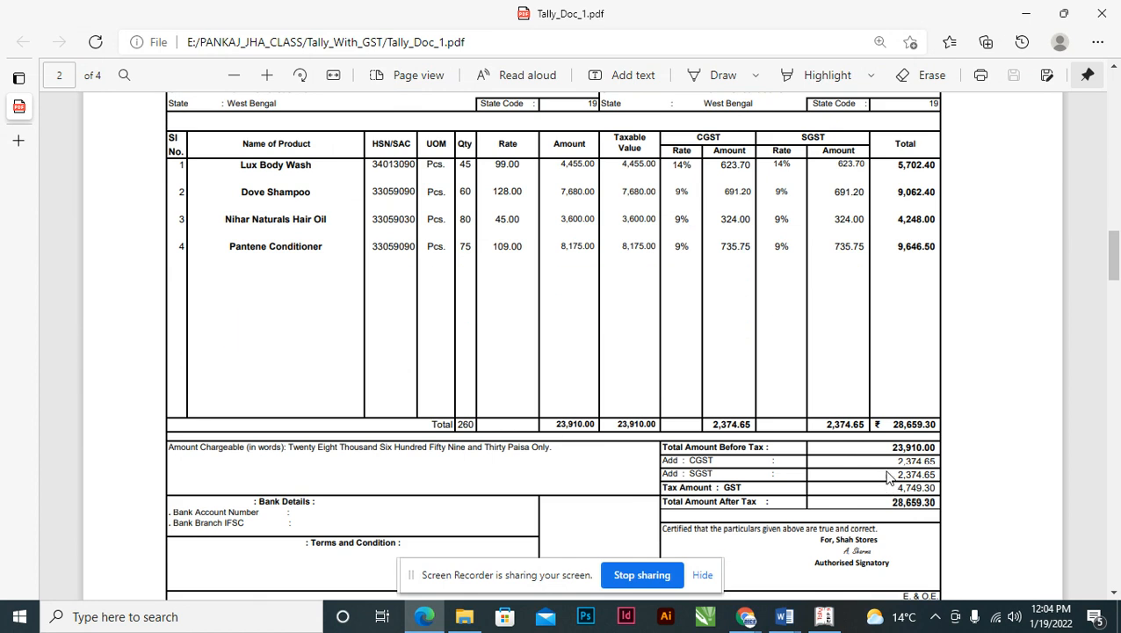
left_click_drag(898, 484, 938, 482)
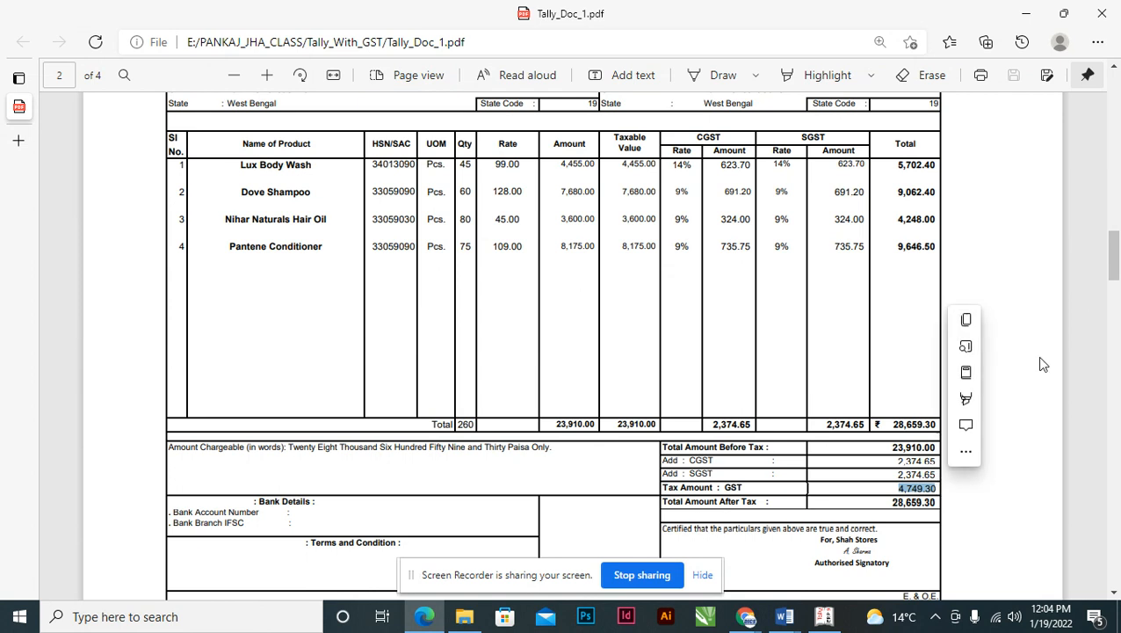
left_click(893, 499)
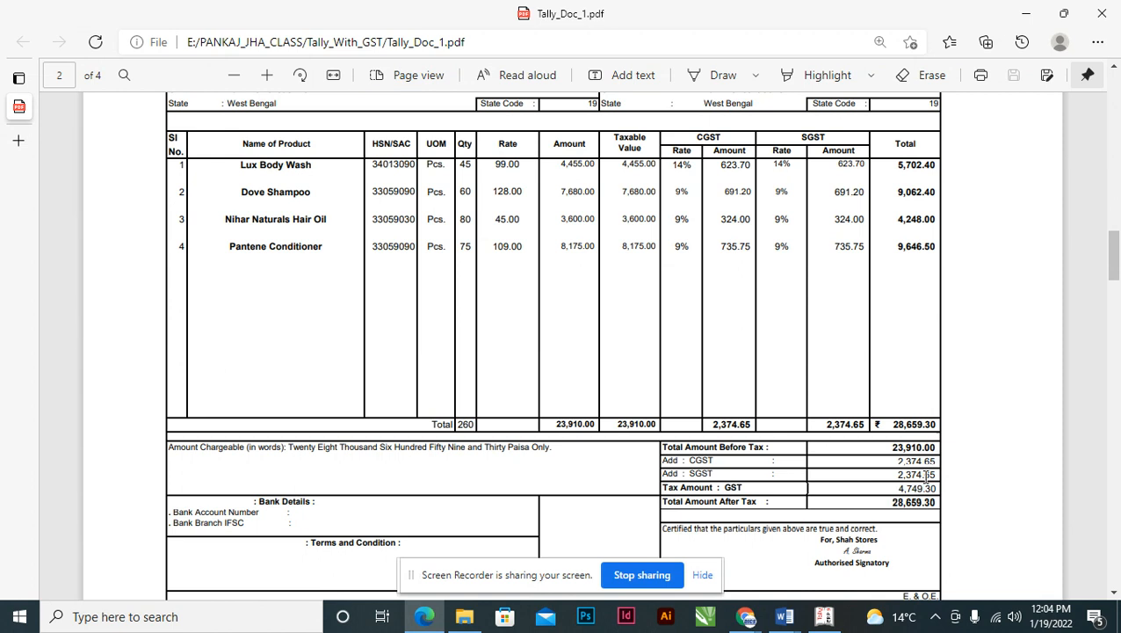
left_click_drag(1110, 253, 1114, 395)
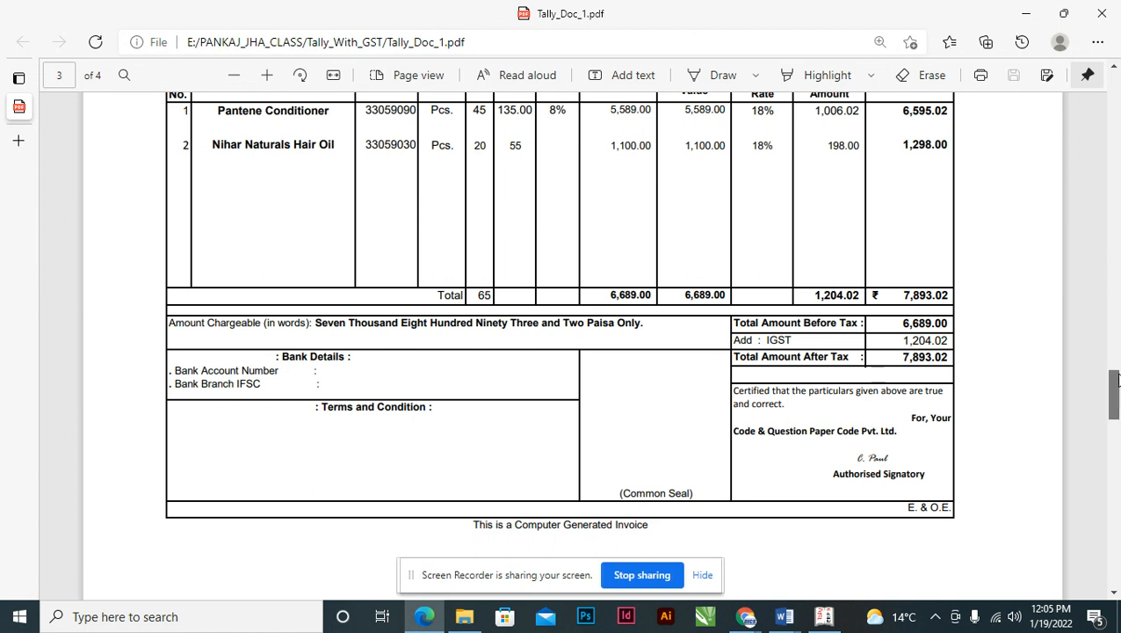
mouse_move(1114, 381)
left_mouse_down()
mouse_move(1114, 360)
mouse_move(1114, 381)
left_mouse_up()
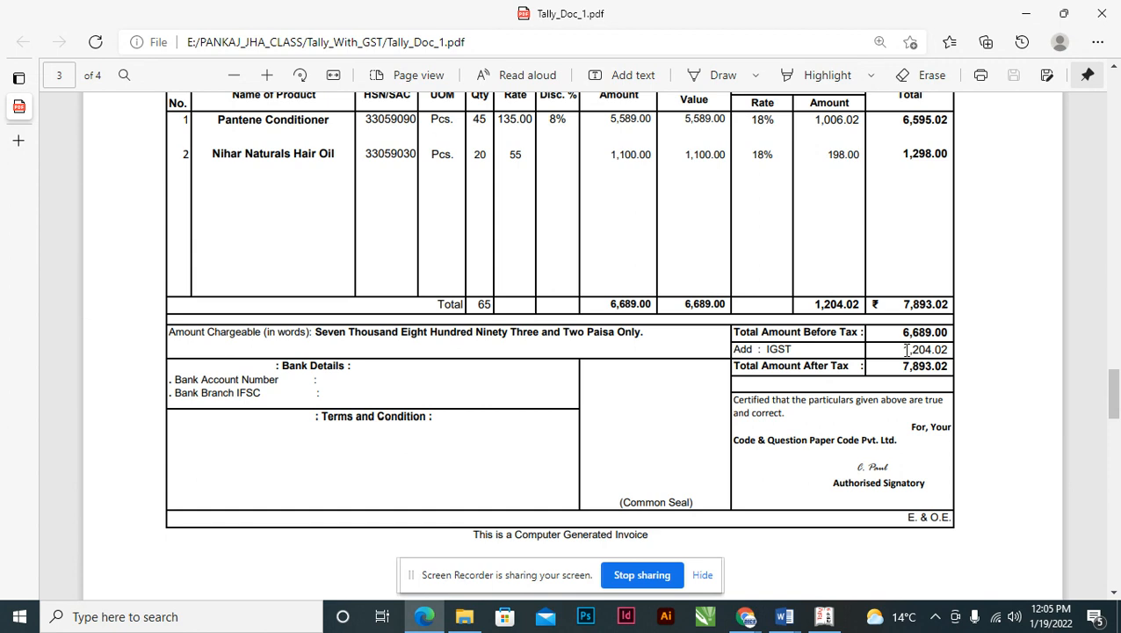
left_click_drag(906, 349, 941, 348)
scroll(879, 283, "up", 8)
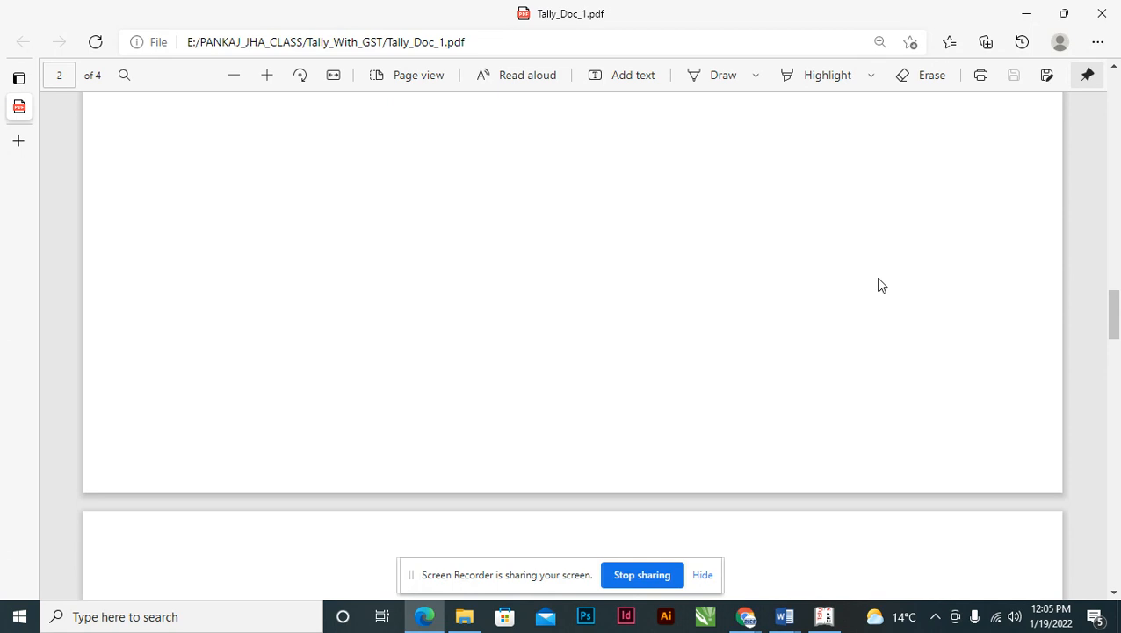
key("alt+Tab")
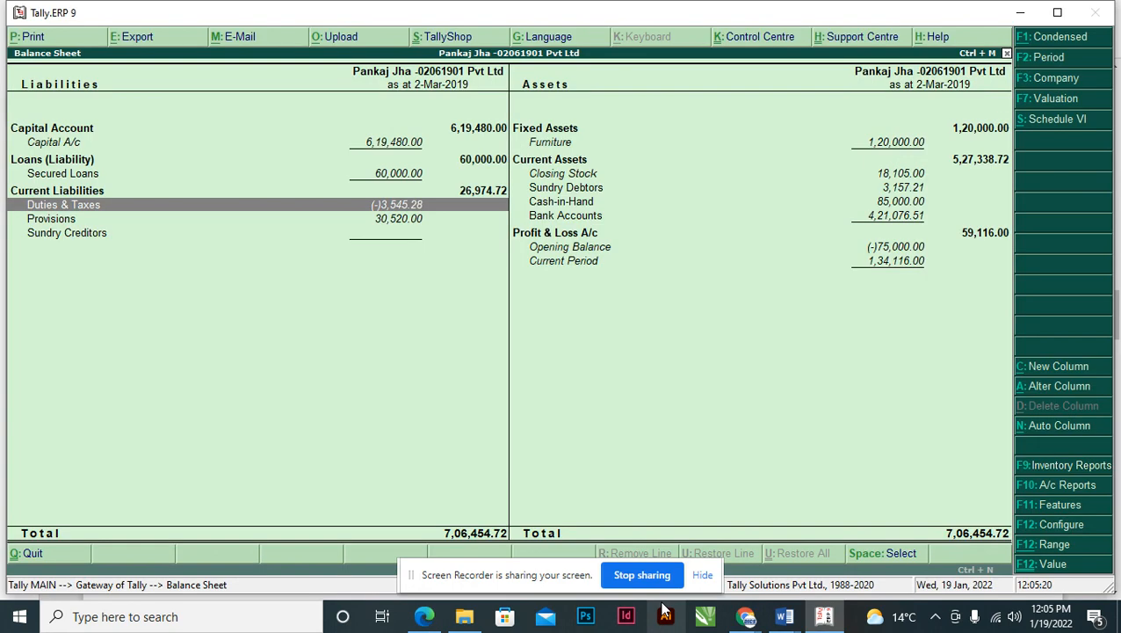
- Read question 10 on Document 4's receipt and cheque in Word, then return to Tally
key("alt+Tab")
key("alt+Tab")
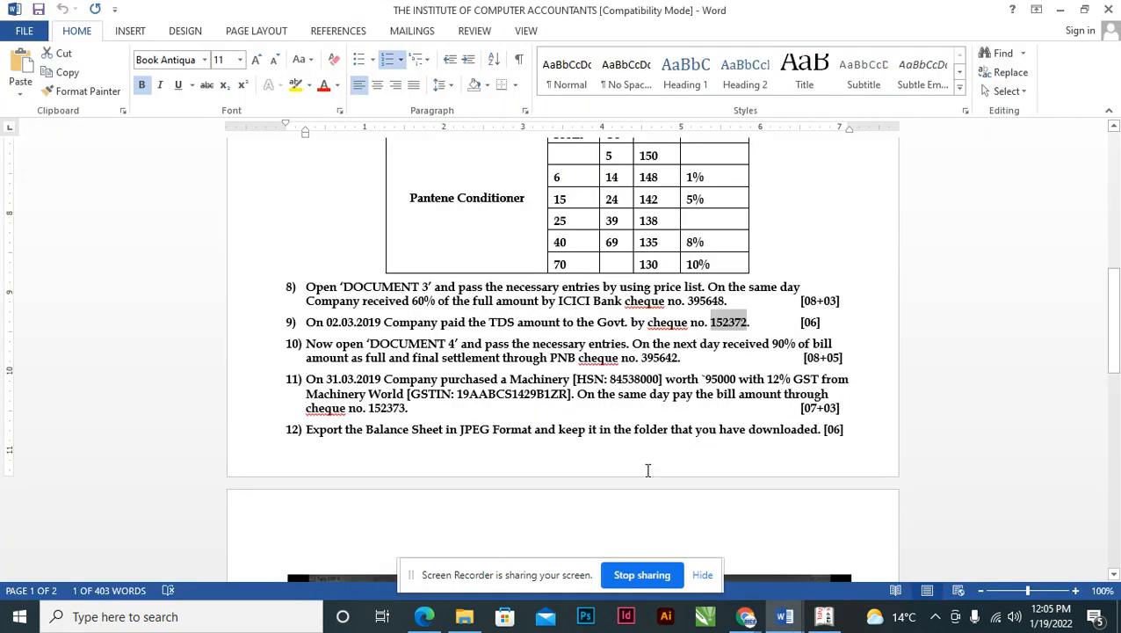
left_click(317, 322)
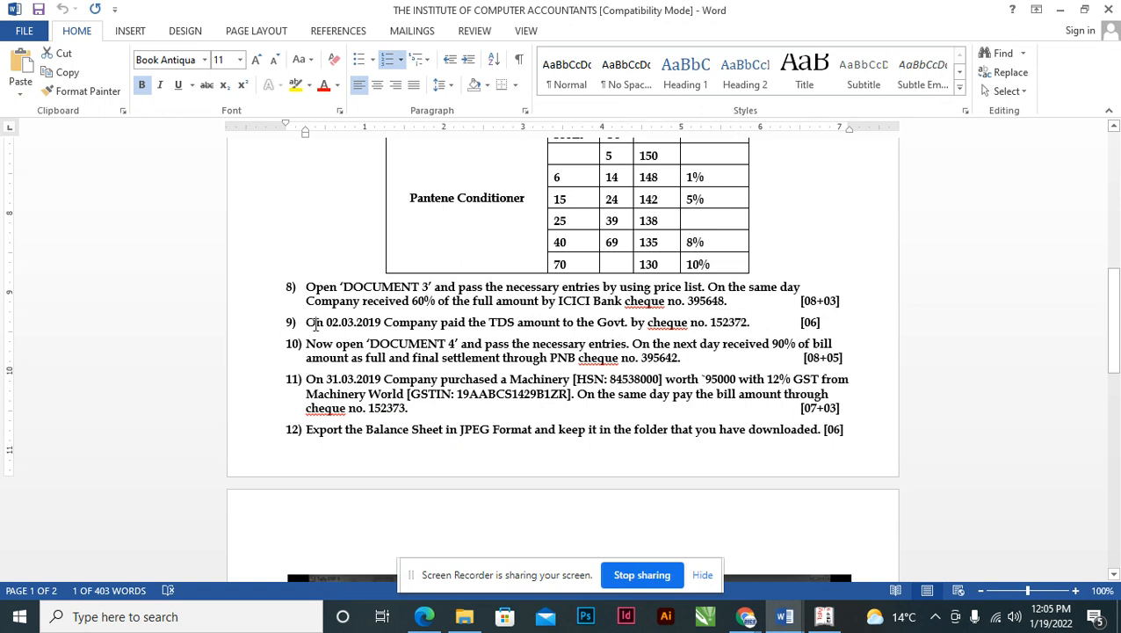
left_click(322, 343)
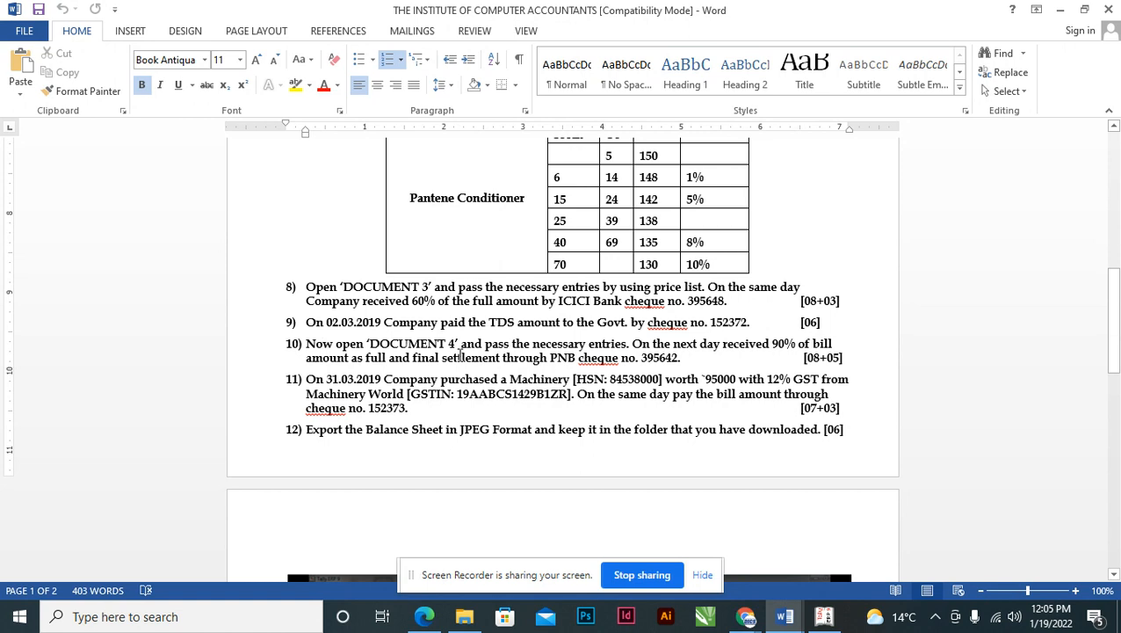
left_click(622, 344)
key("alt+Tab")
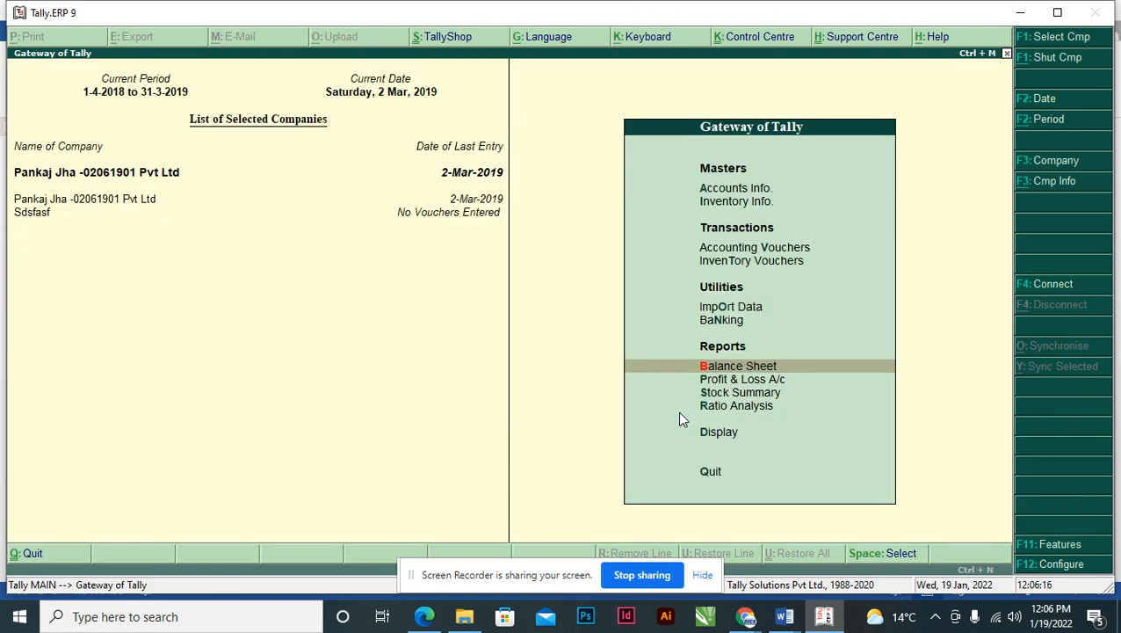
- Open a new Receipt voucher with Rainbow Enterprises as the credited party
key("Up")
key("Up")
key("Up")
key("Up")
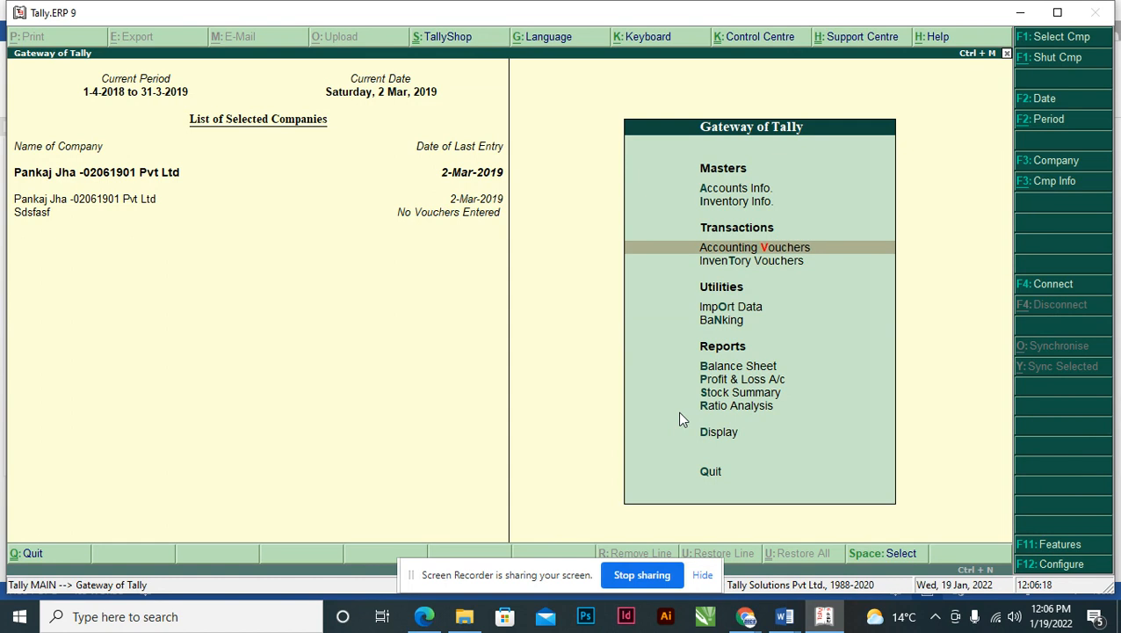
key("Return")
key("F6")
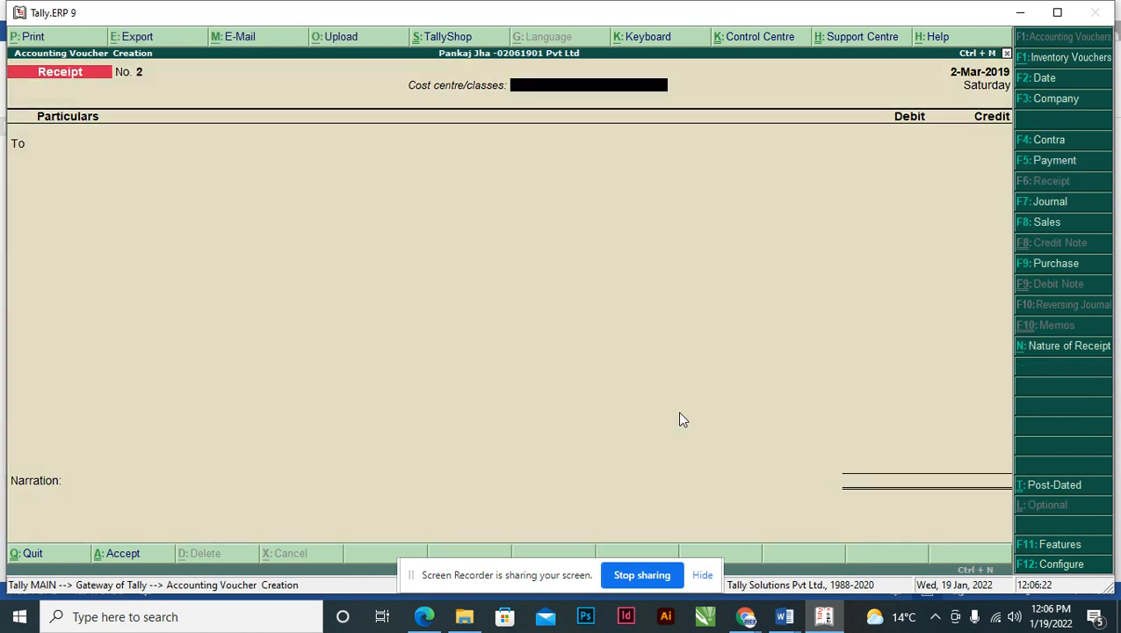
key("Return")
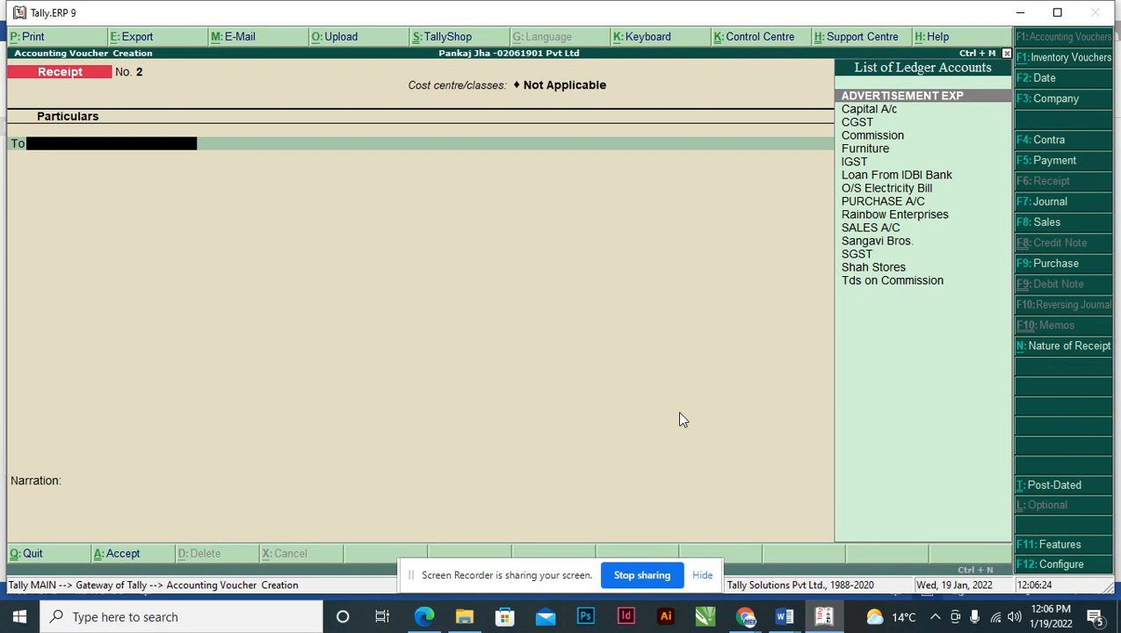
type("RA")
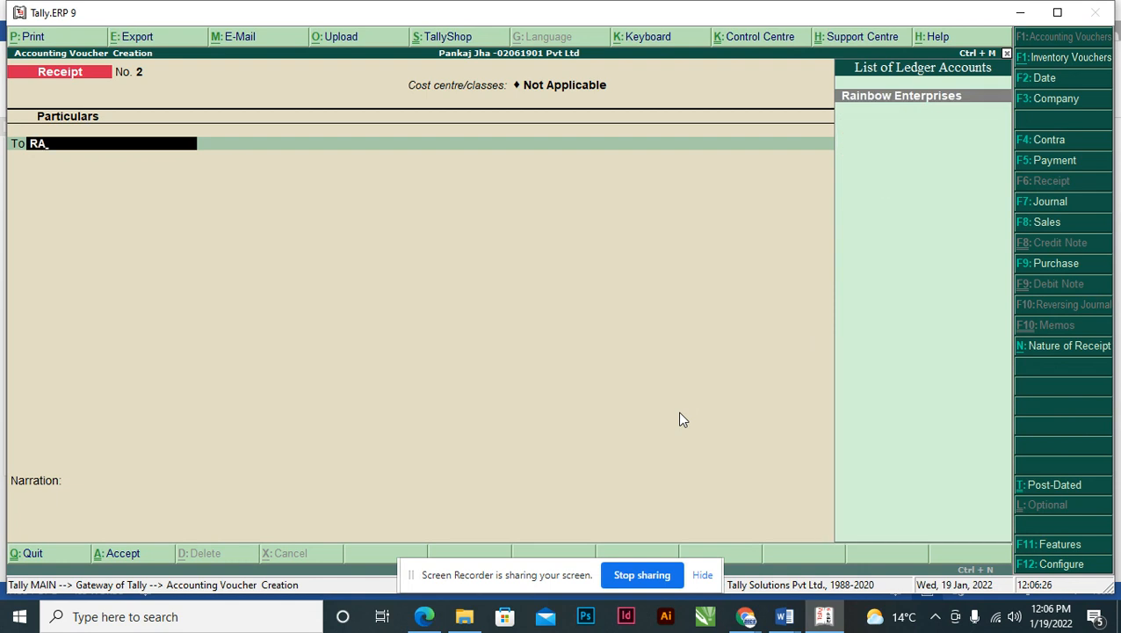
key("Return")
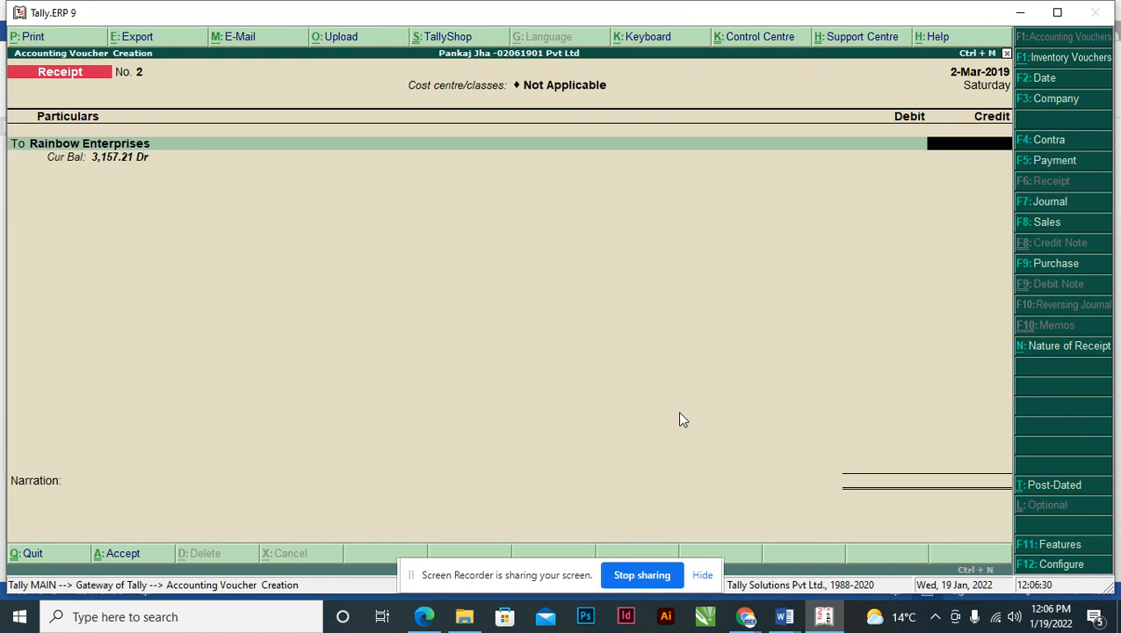
- Credit 3,157.21 against bill INV/349/18-19 and proceed to Axis Bank as debit ledger
type("3,1")
type("57.21")
key("Return")
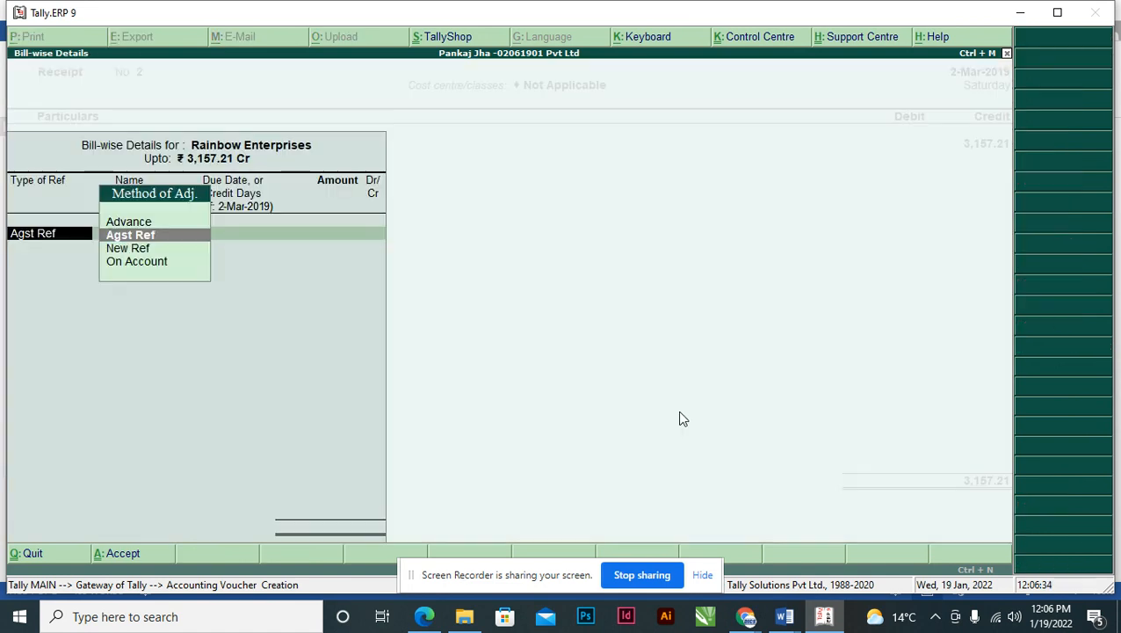
key("Return")
key("Return")
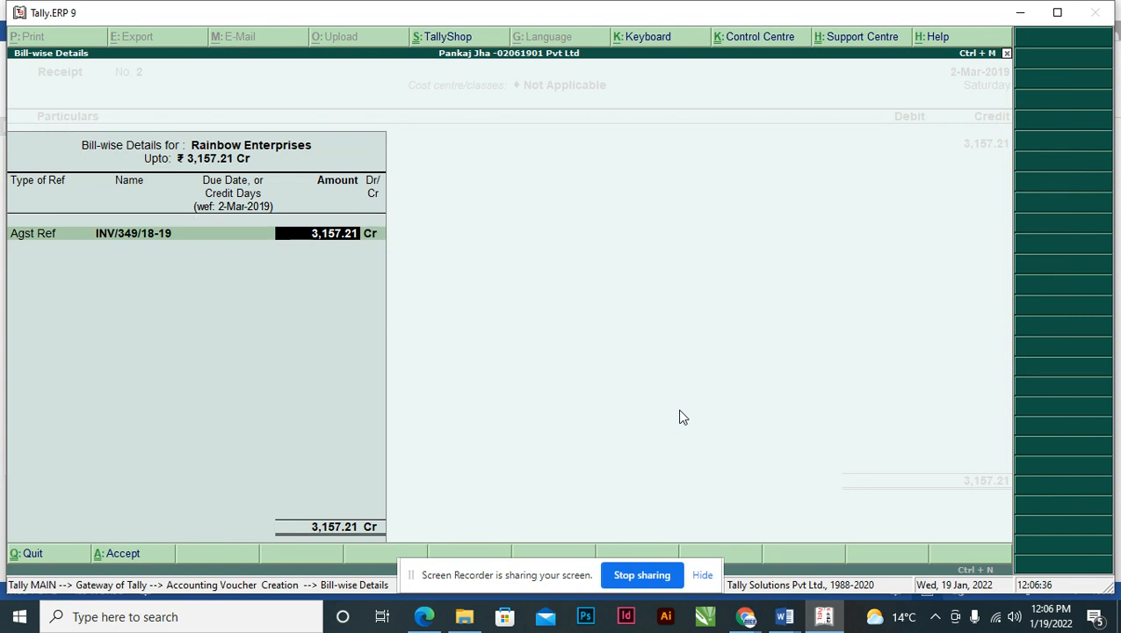
key("Return")
key("Return")
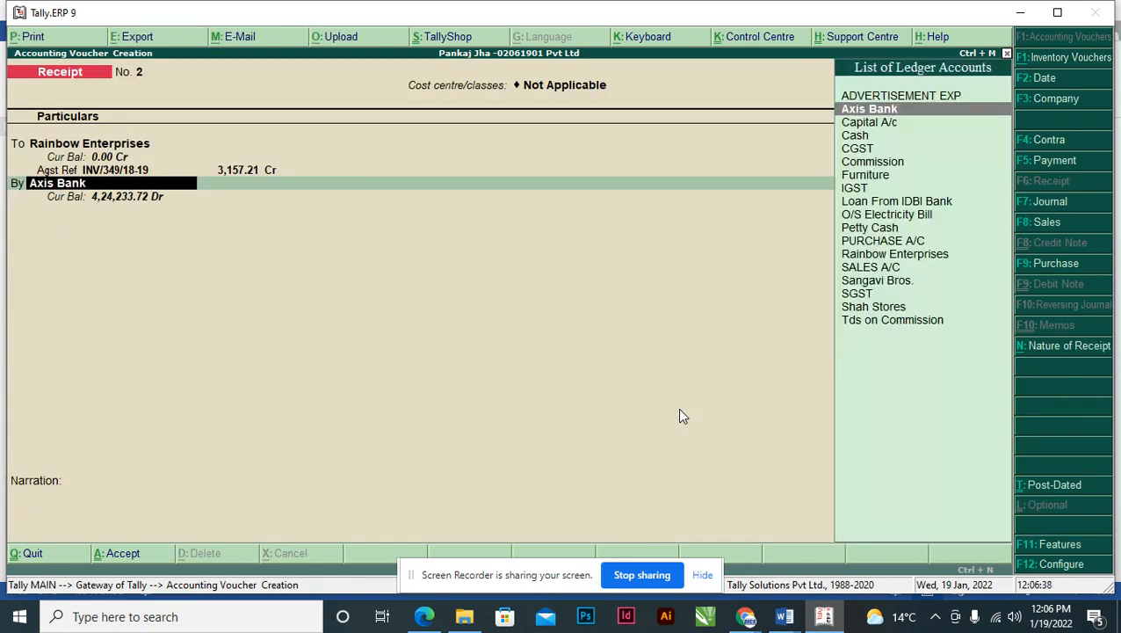
key("Return")
- Calculate 90% of 3,157.21 and debit Axis Bank 2,841.49
key("ctrl+n")
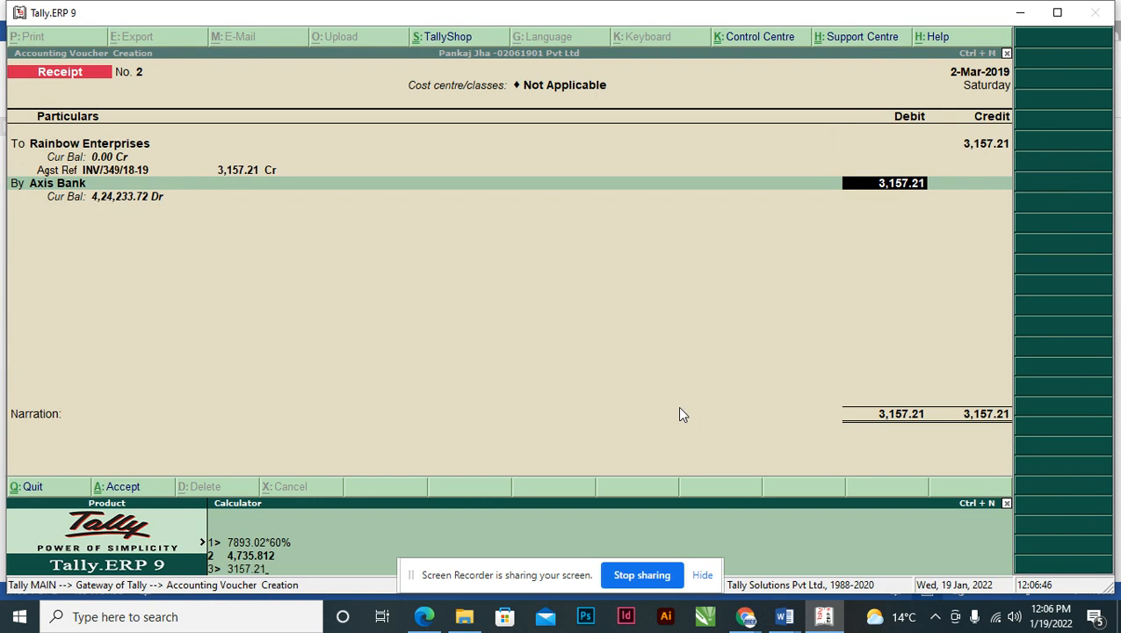
type("3157.21*90%")
key("Return")
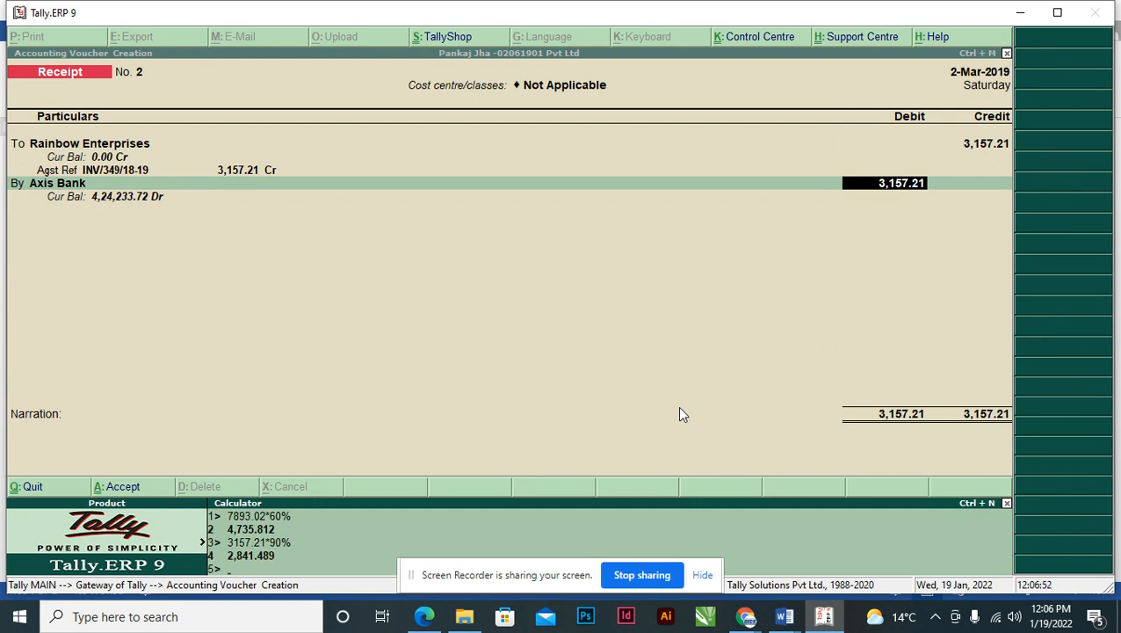
key("ctrl+m")
type("2841.")
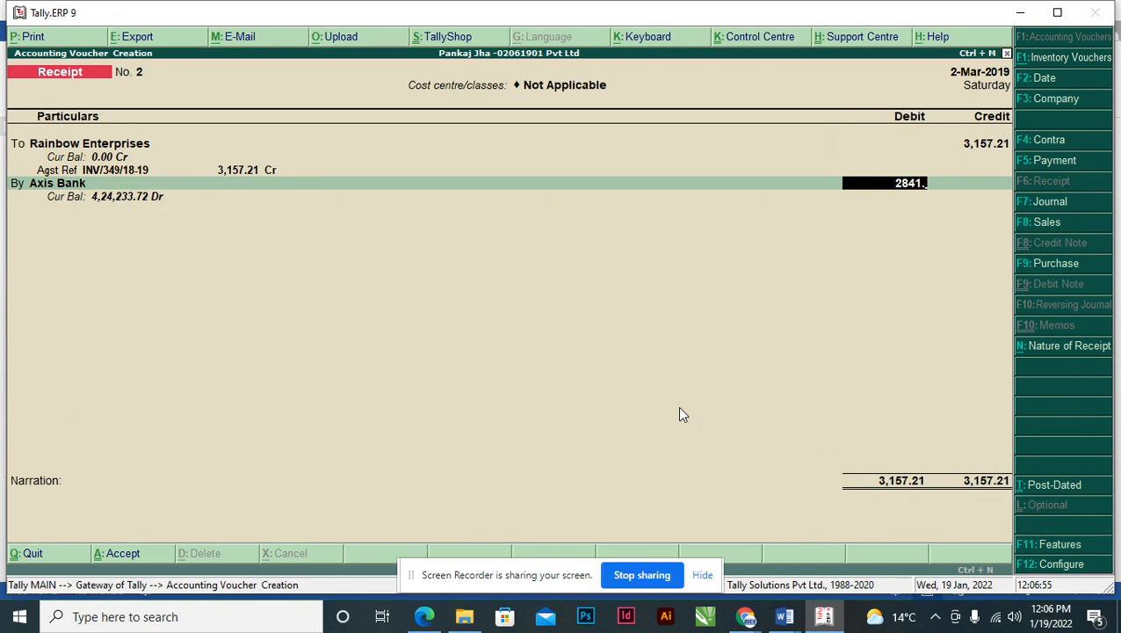
key("ctrl+n")
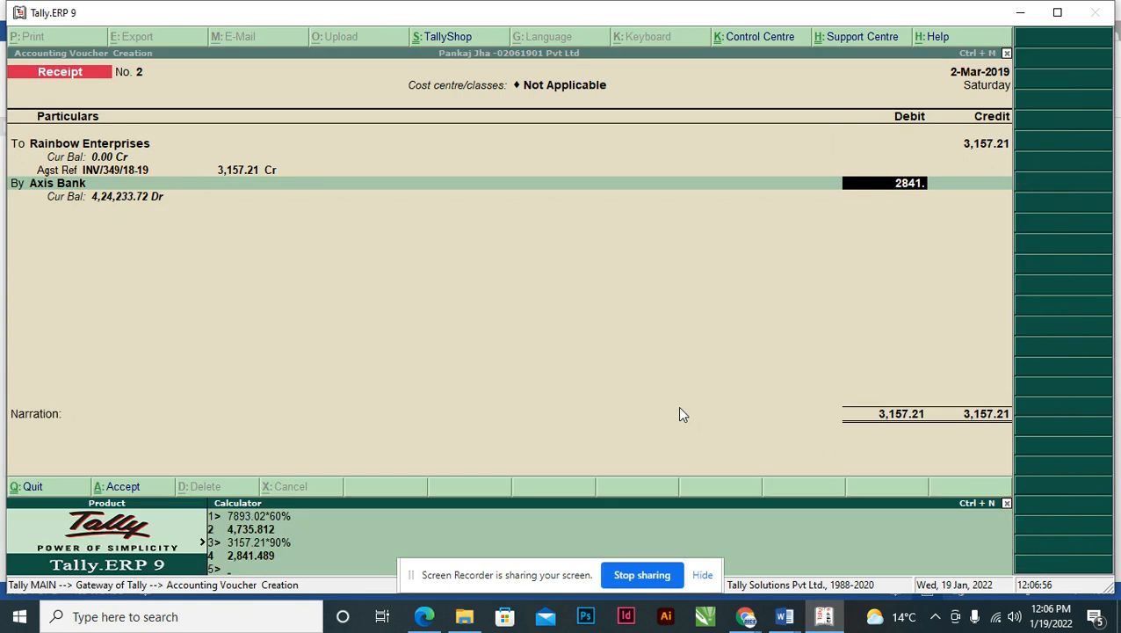
key("ctrl+m")
type("49")
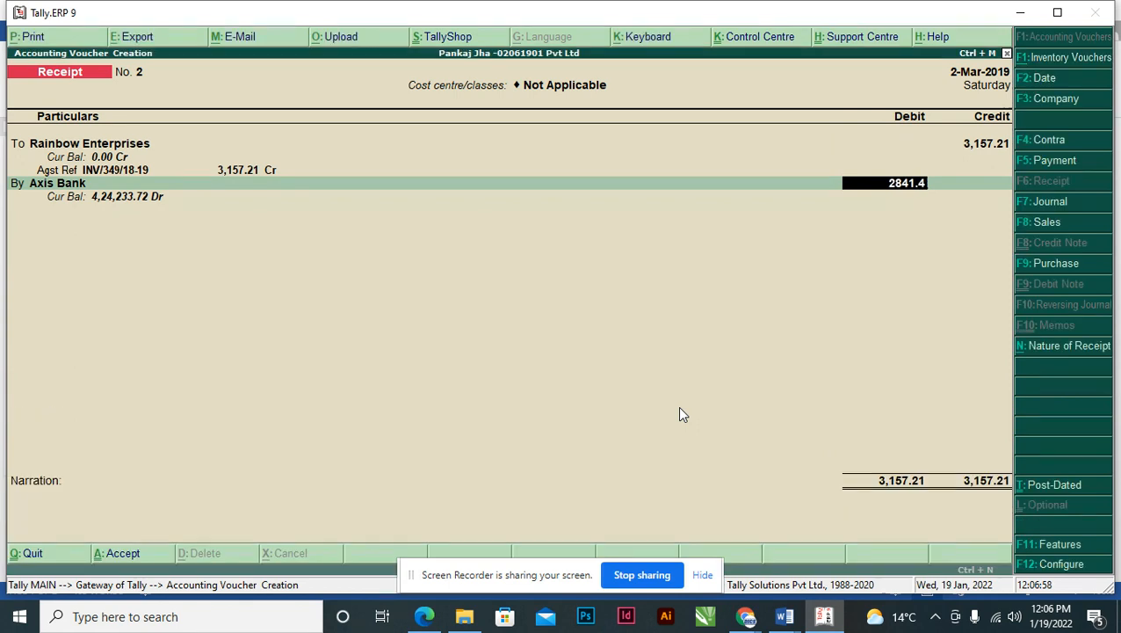
key("Return")
key("Return")
key("Return")
key("Return")
key("Return")
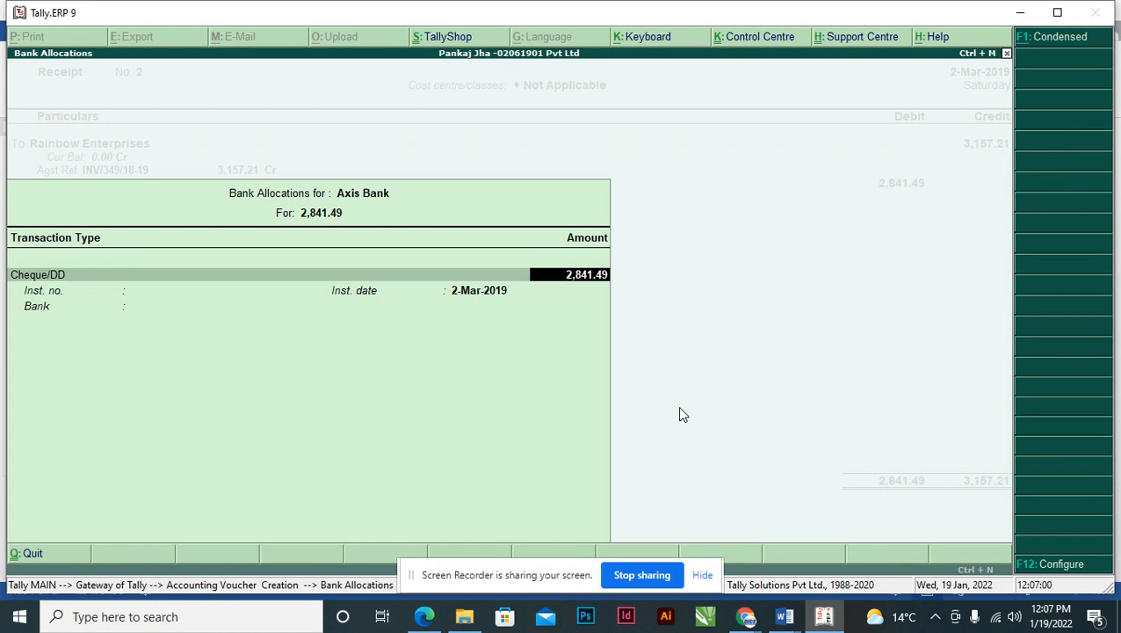
- Set the bank allocation's bank to Not Applicable and start a new ledger on the next line
key("alt+Tab")
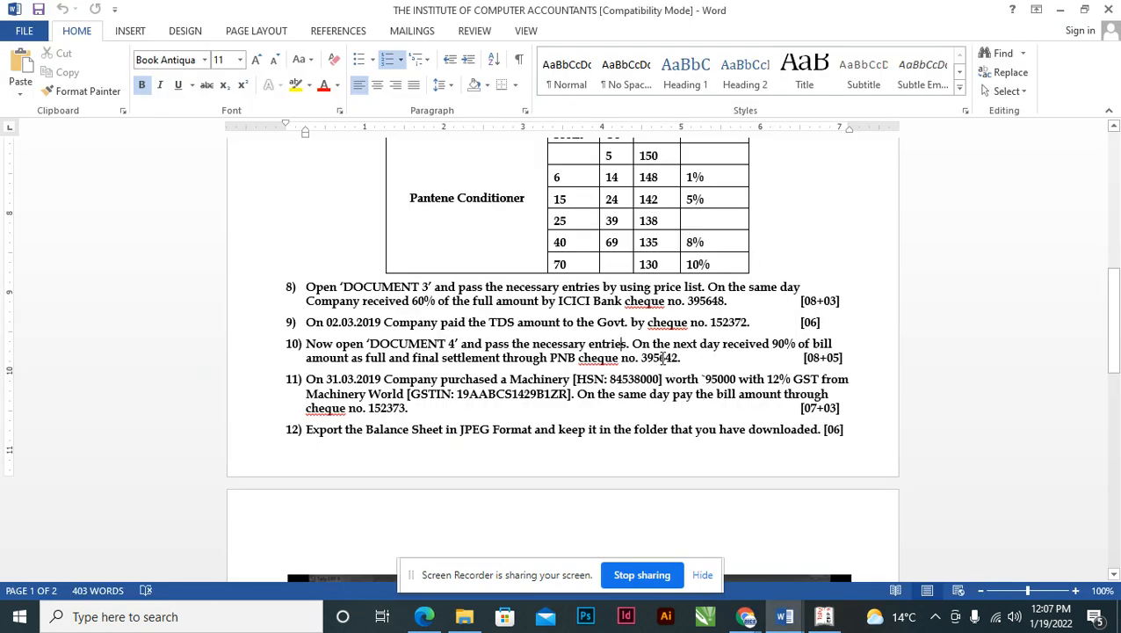
double_click(659, 358)
key("alt+Tab")
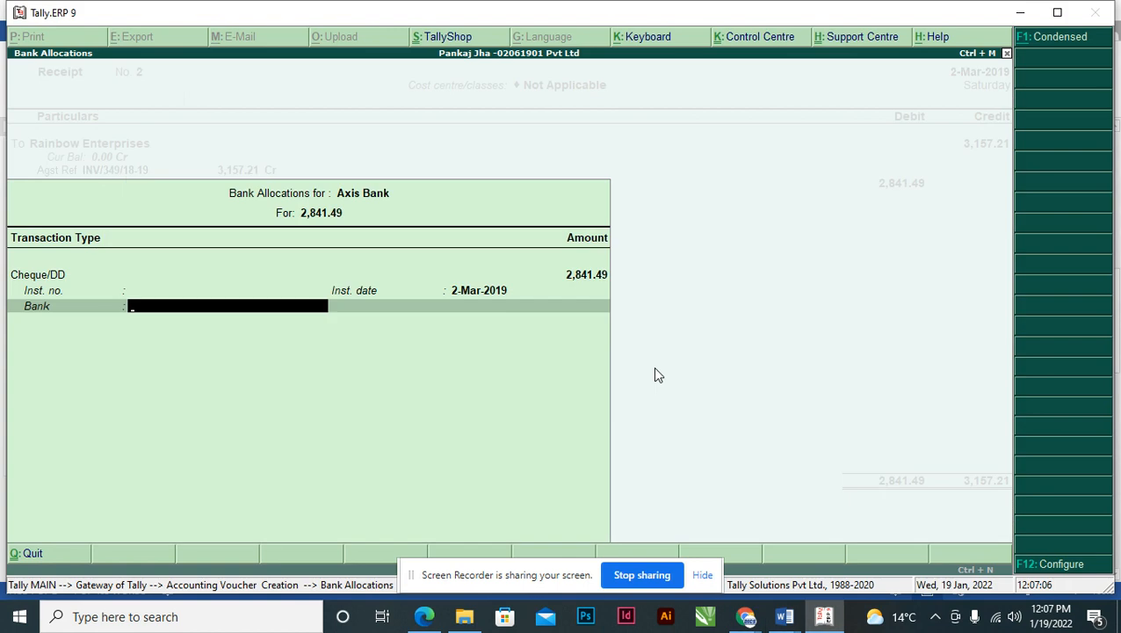
key("ctrl+alt+v")
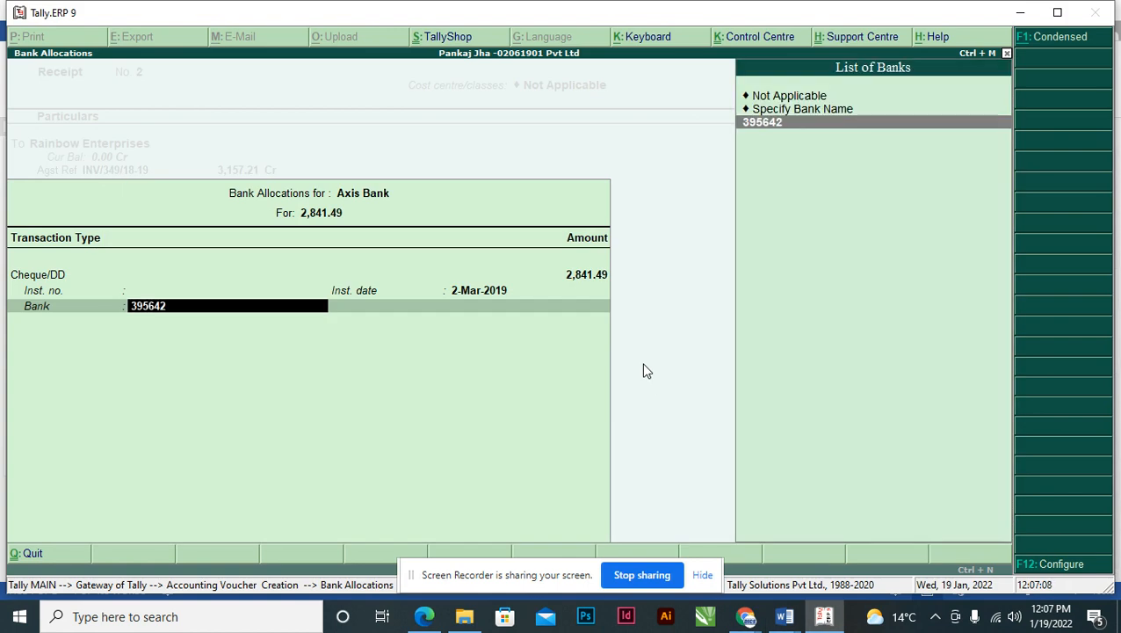
key("BackSpace")
key("BackSpace")
key("BackSpace")
key("BackSpace")
key("BackSpace")
key("BackSpace")
key("Up")
key("Up")
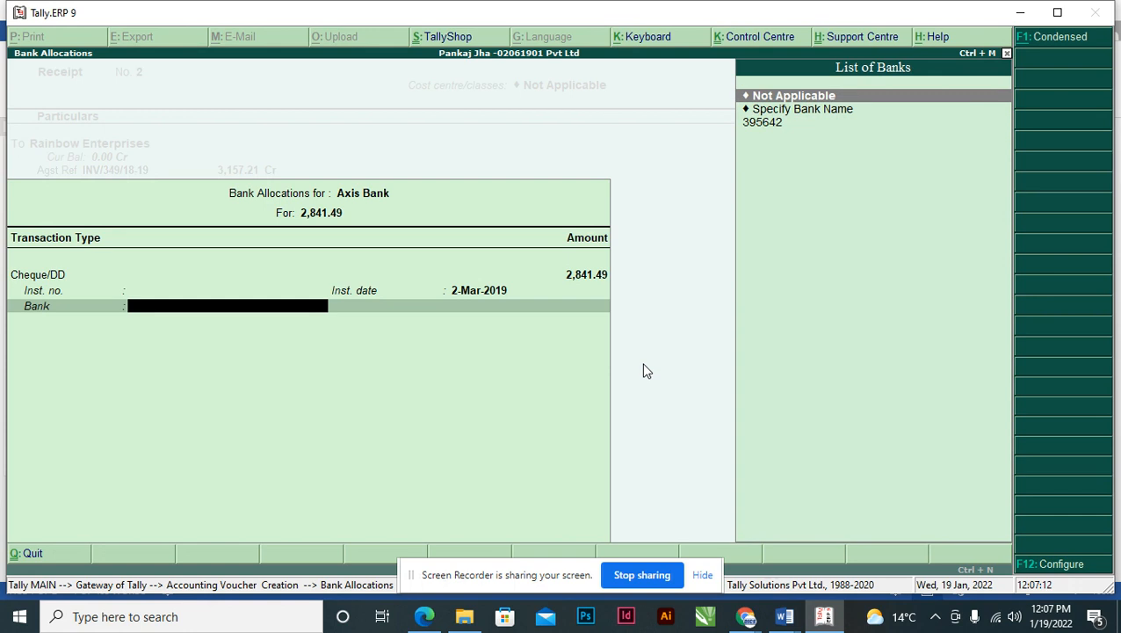
key("Return")
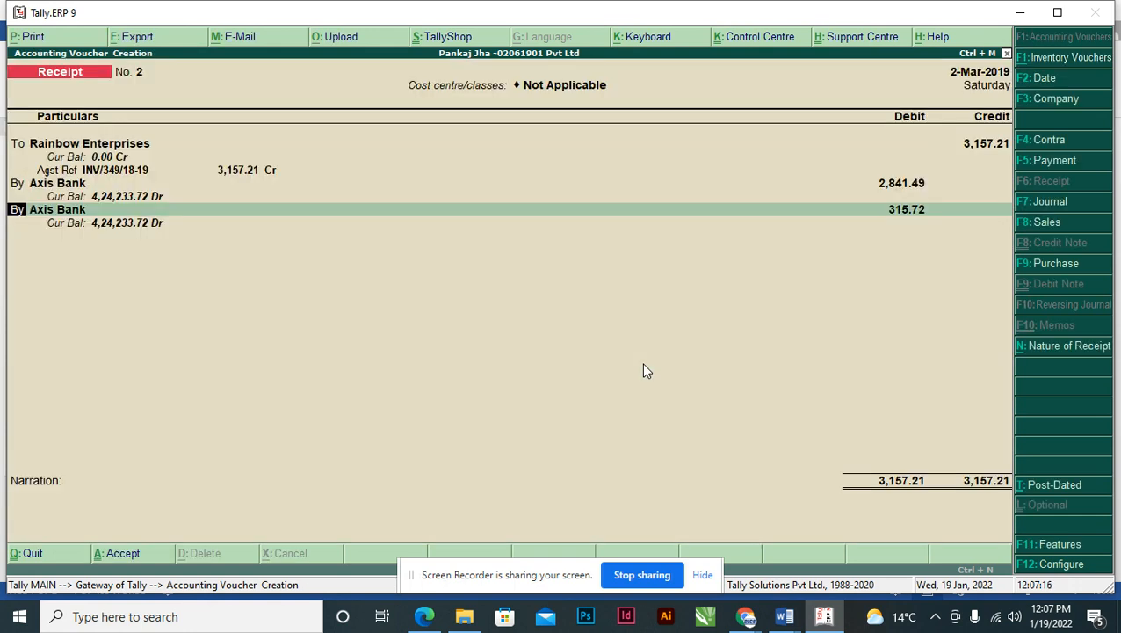
key("Return")
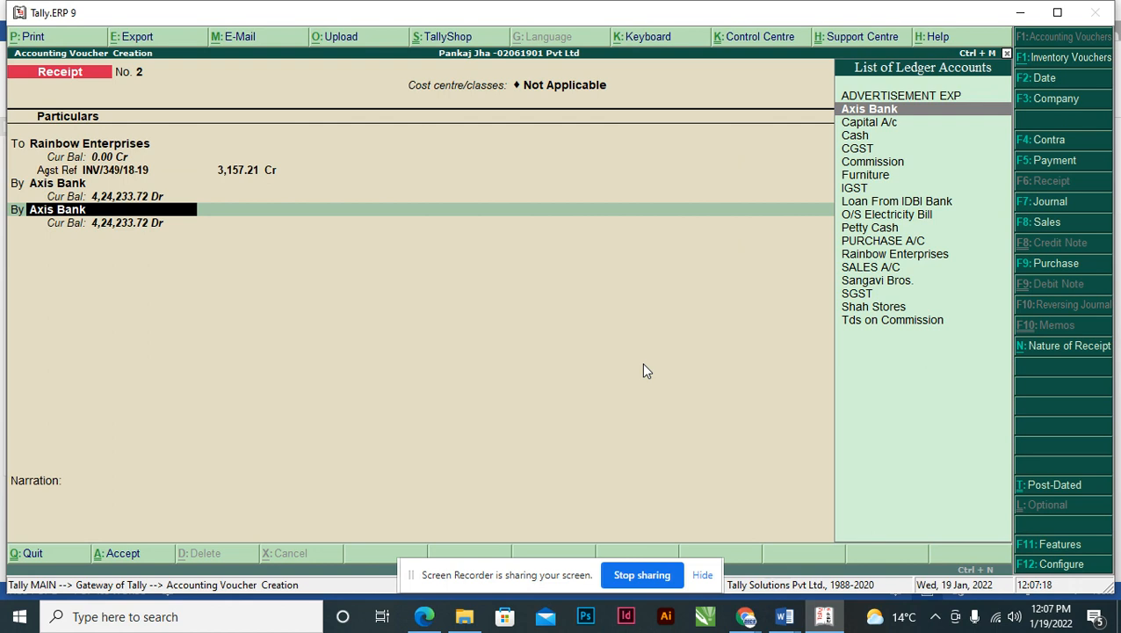
key("alt+c")
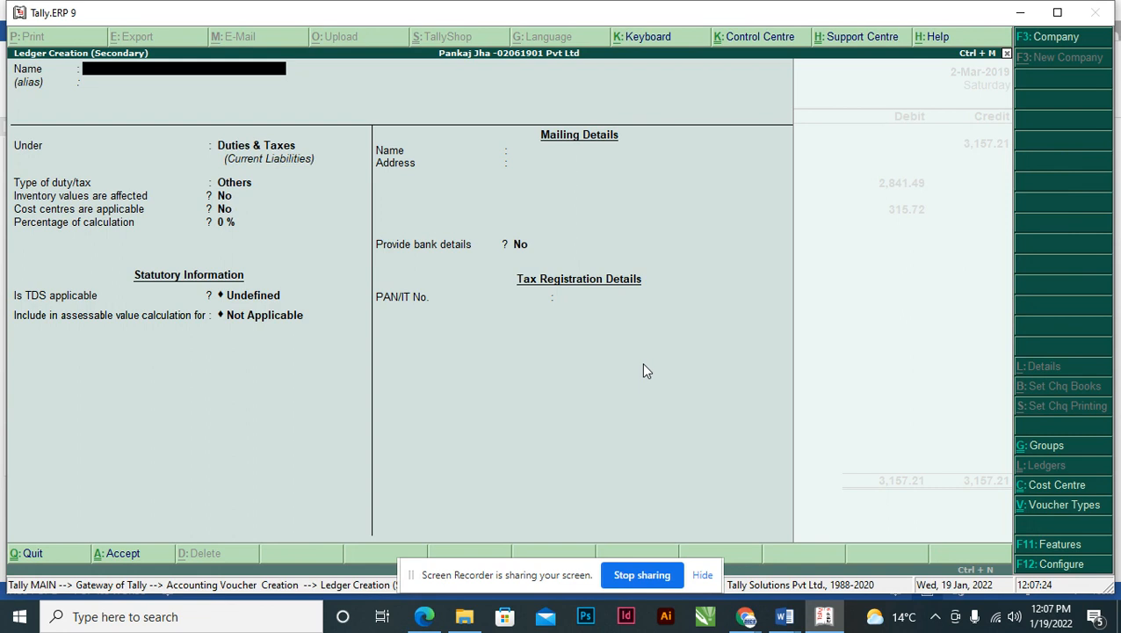
- Create the DISCOUNT ALLOWED ledger under Indirect Expenses with ledger type Not Applicable
type("DISCOUNT ALLOWED")
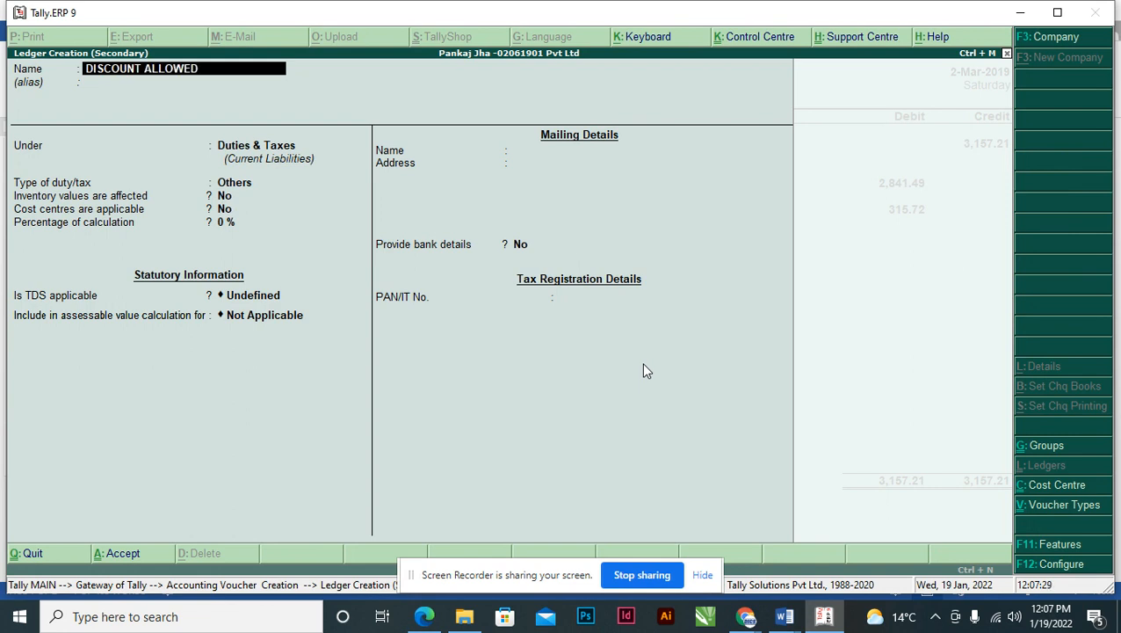
key("Return")
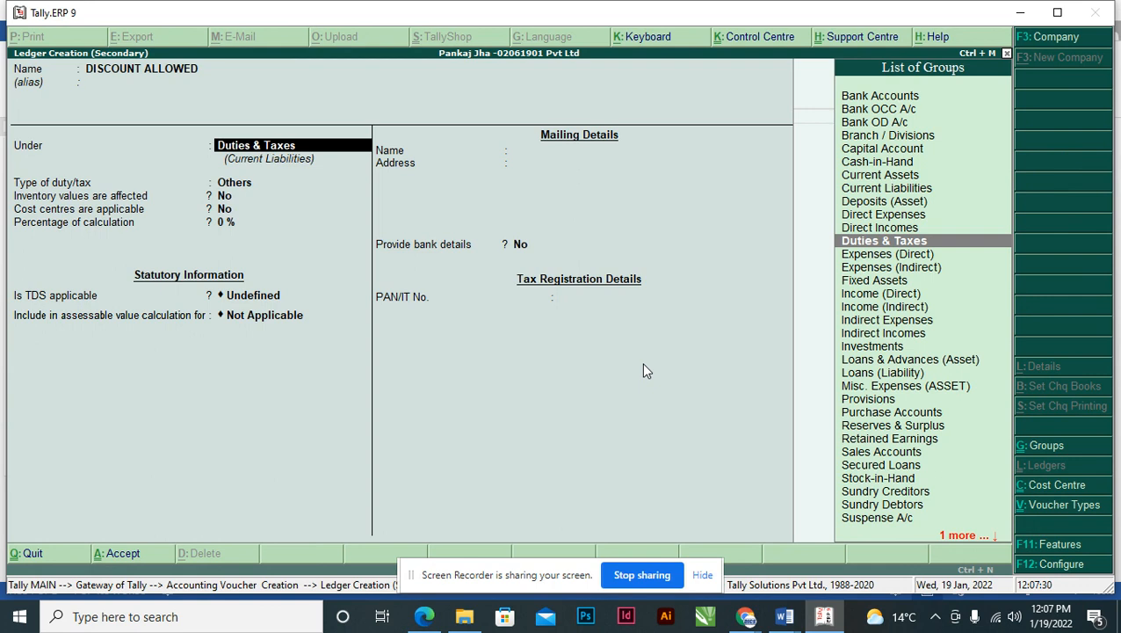
type("IN")
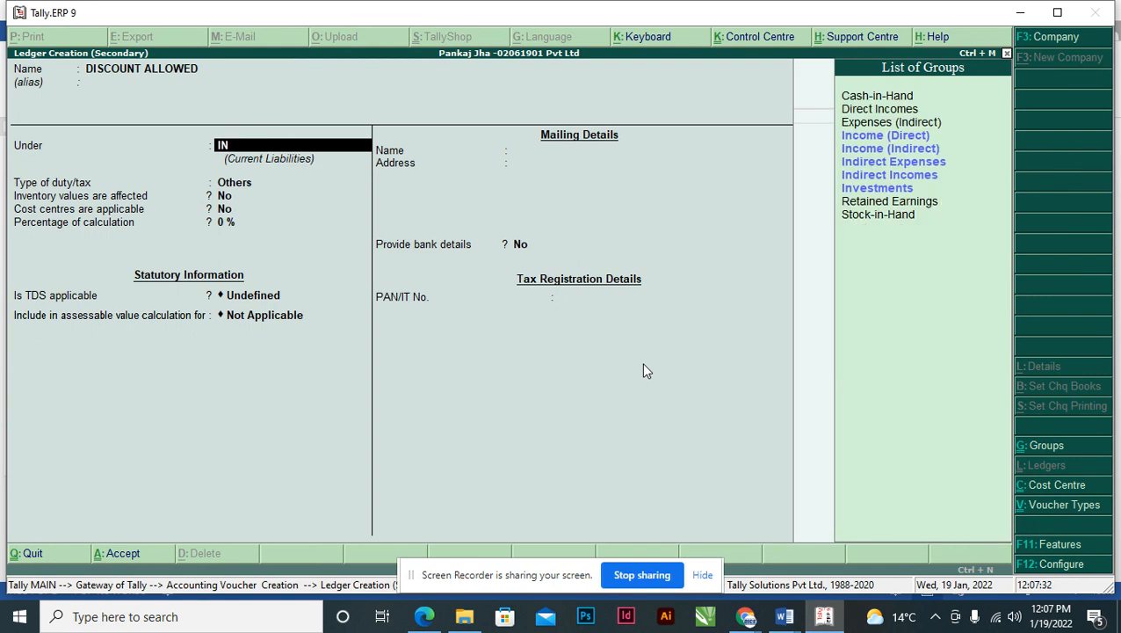
type("D")
key("Down")
key("Up")
key("Return")
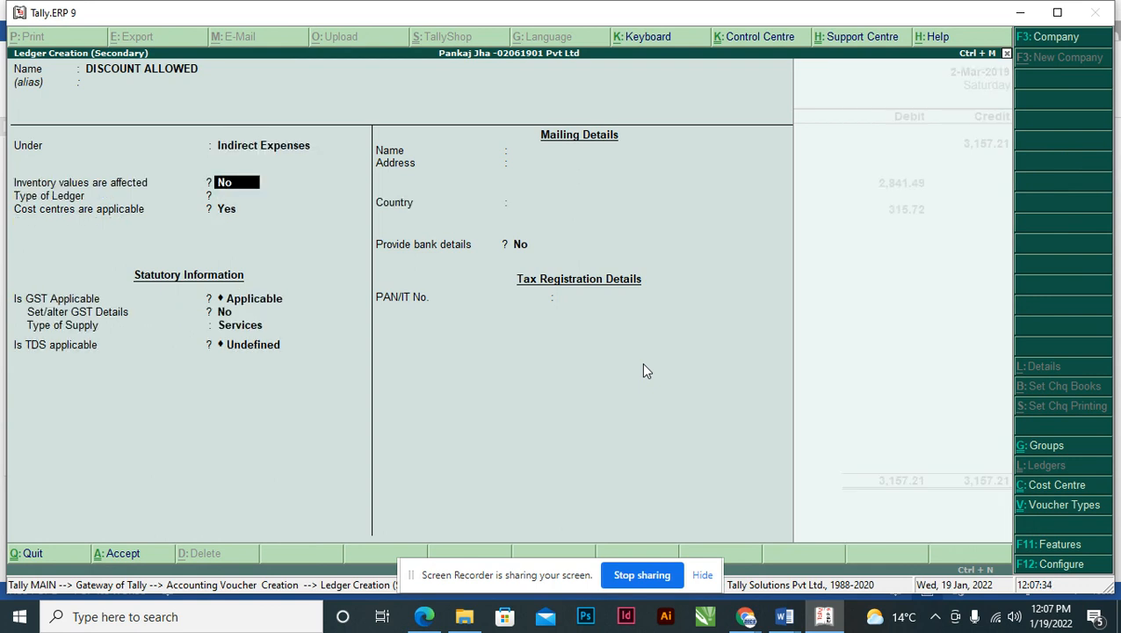
key("Return")
key("Return")
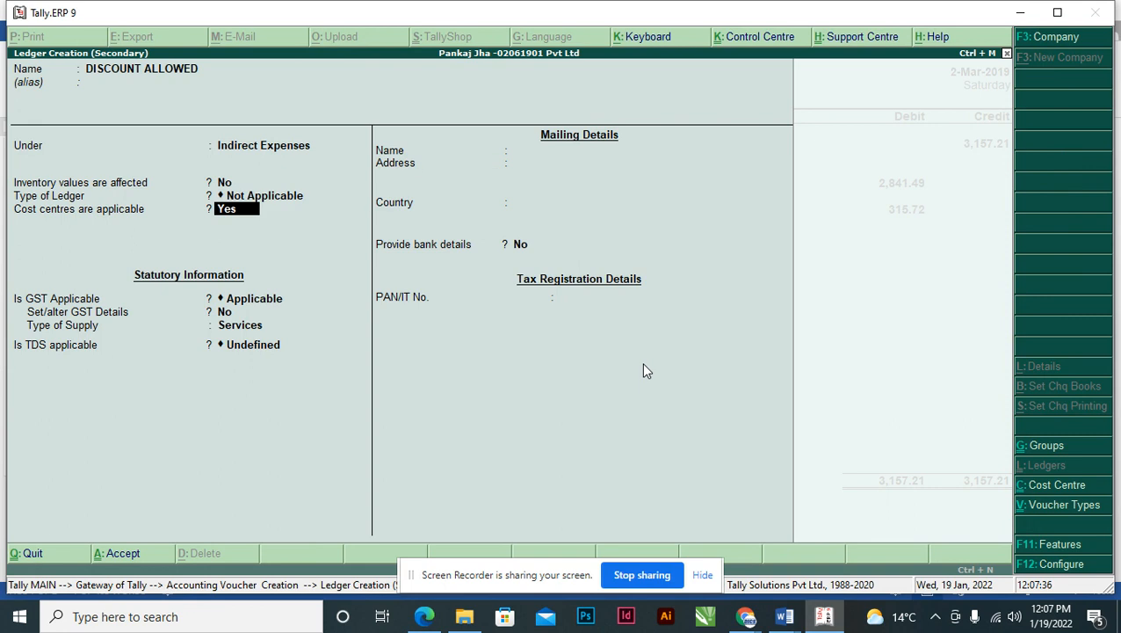
type("n")
key("Return")
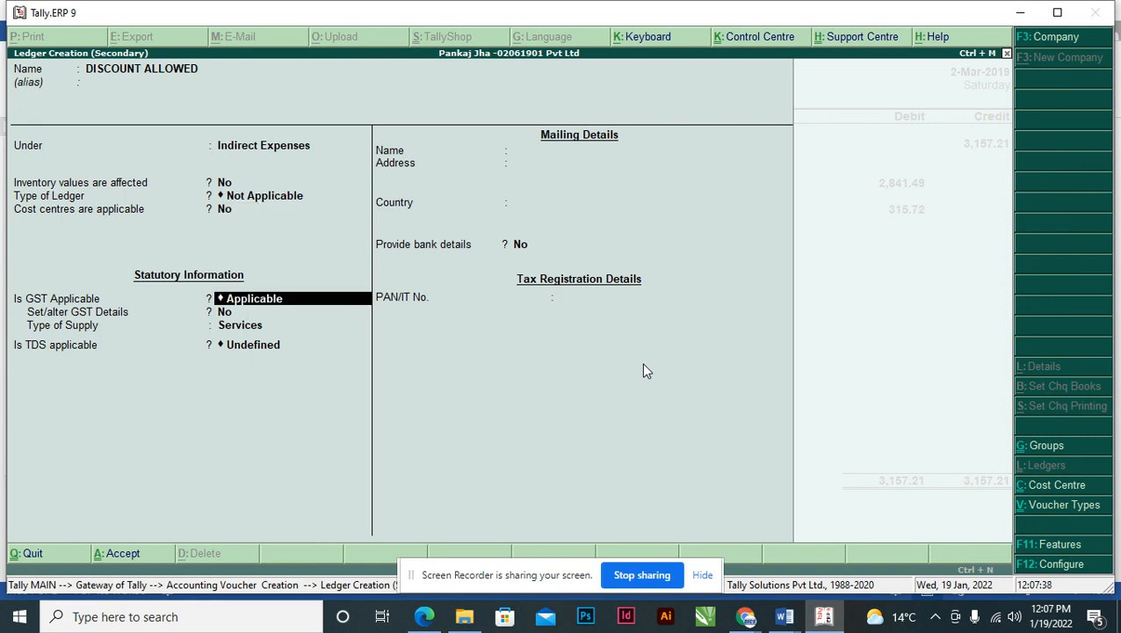
key("ctrl+a")
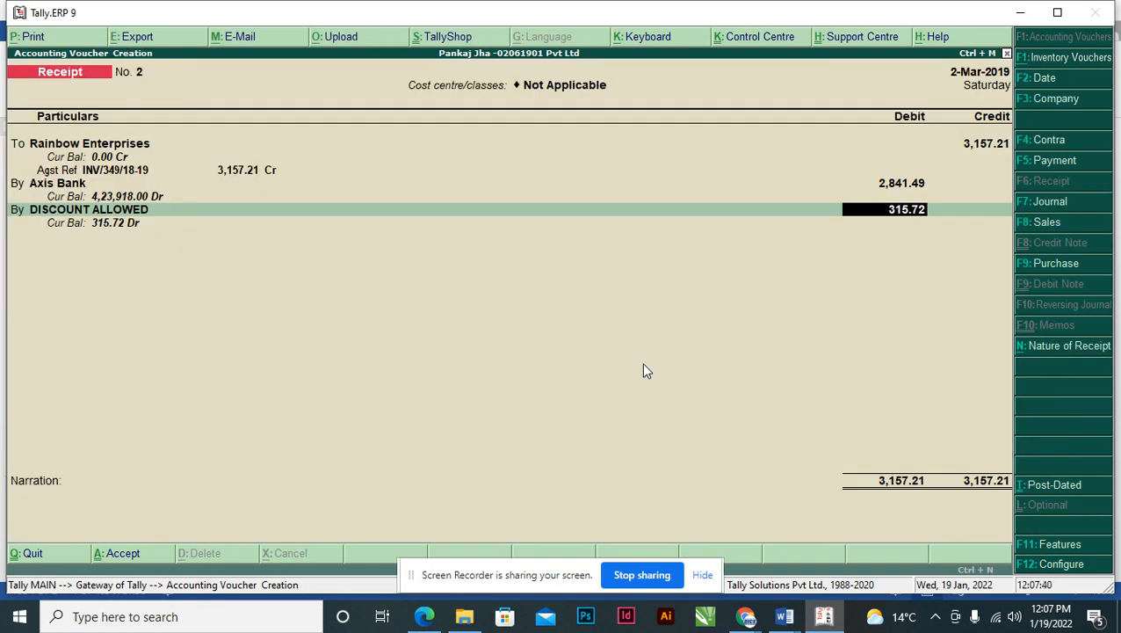
- Accept the 315.72 discount line, save the voucher without narration, and return to Word
key("Return")
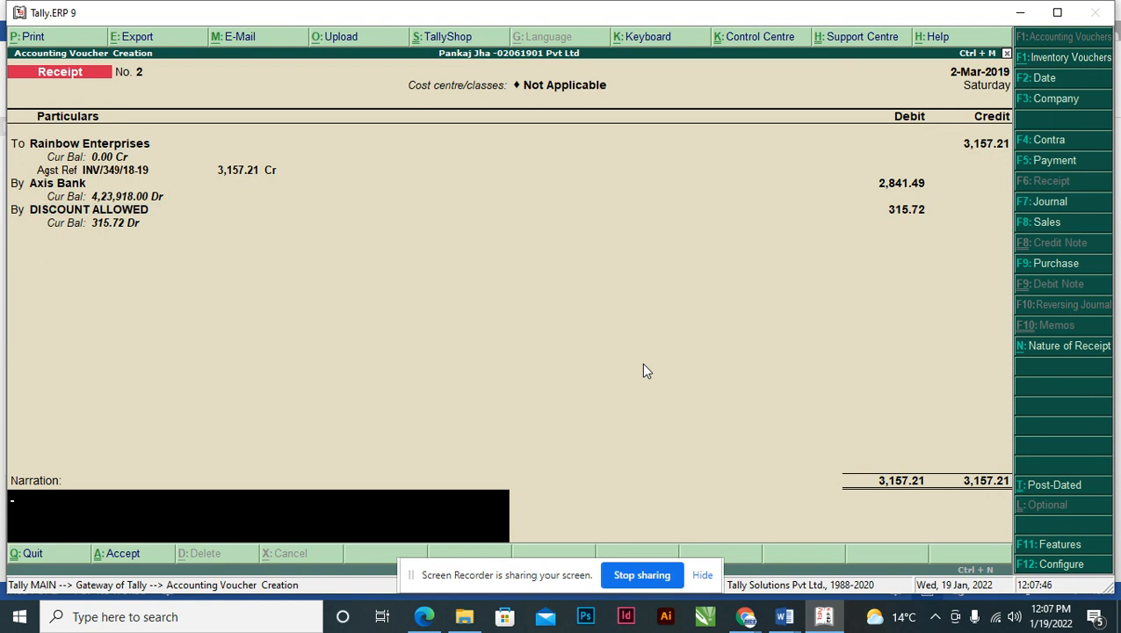
key("Return")
key("Return")
key("alt+Tab")
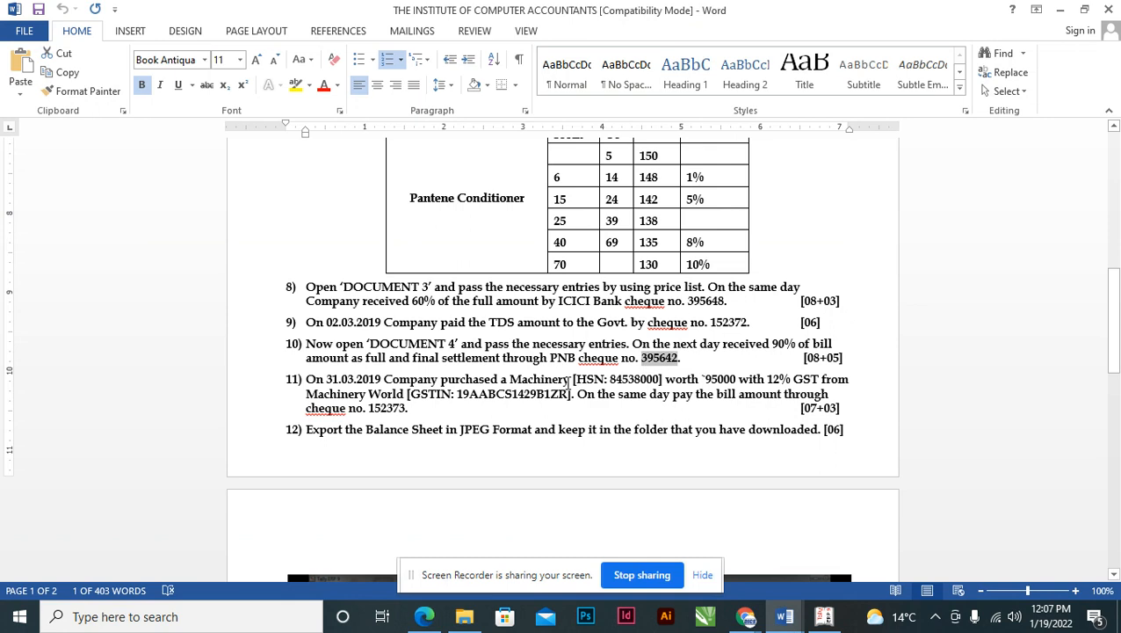
- Recheck saved Receipt No. 2 in Tally, then return to question 10 in Word
left_click(472, 393)
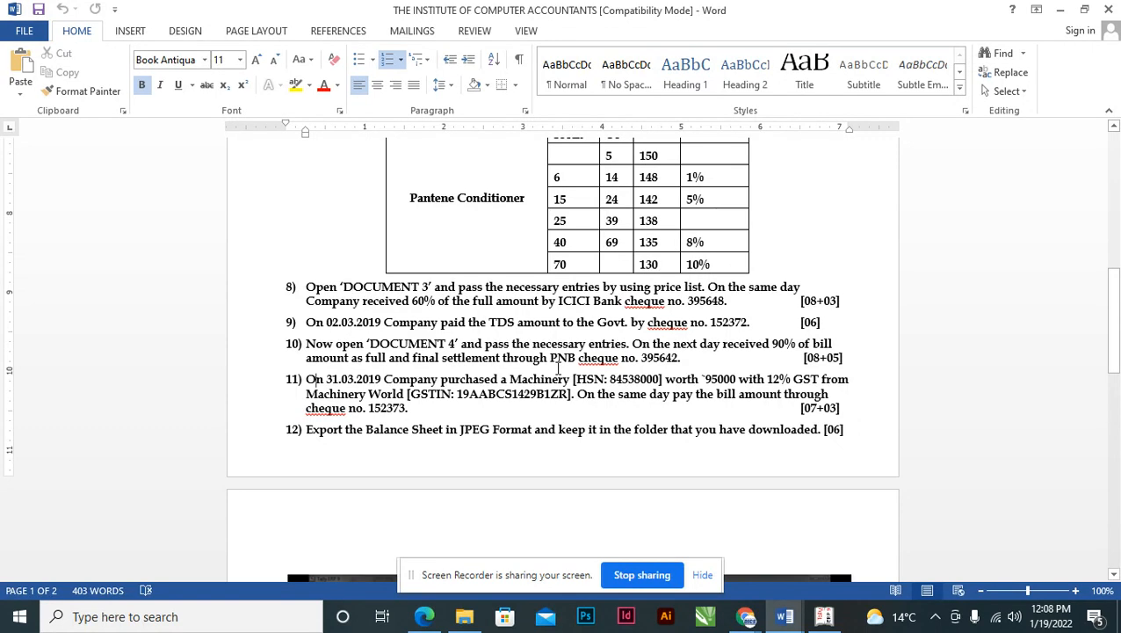
key("alt+Tab")
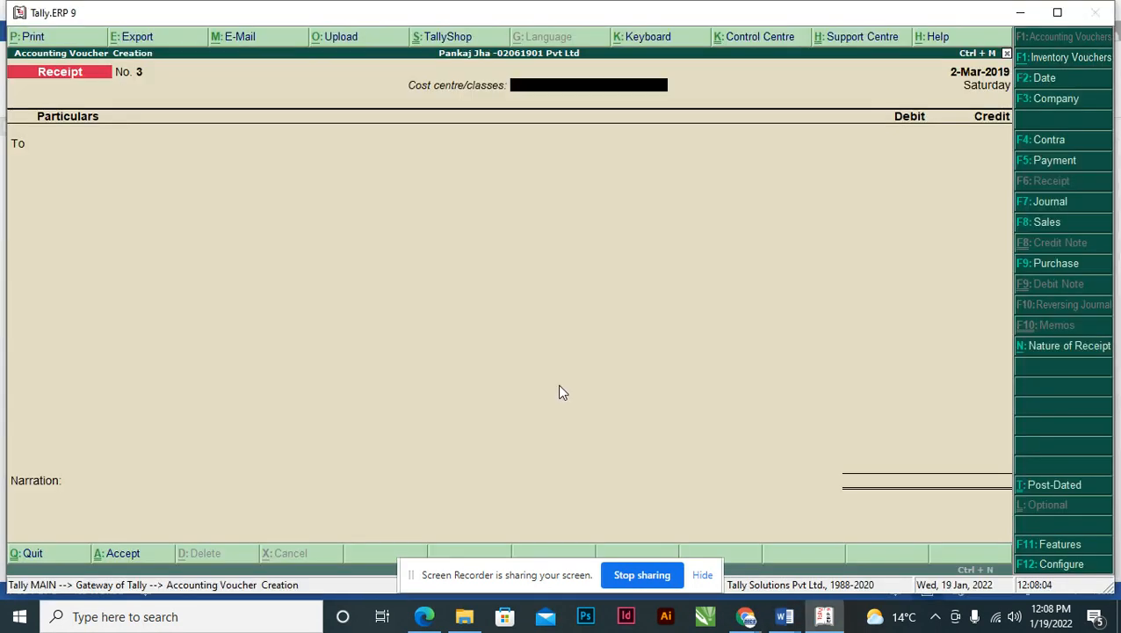
key("Page_Up")
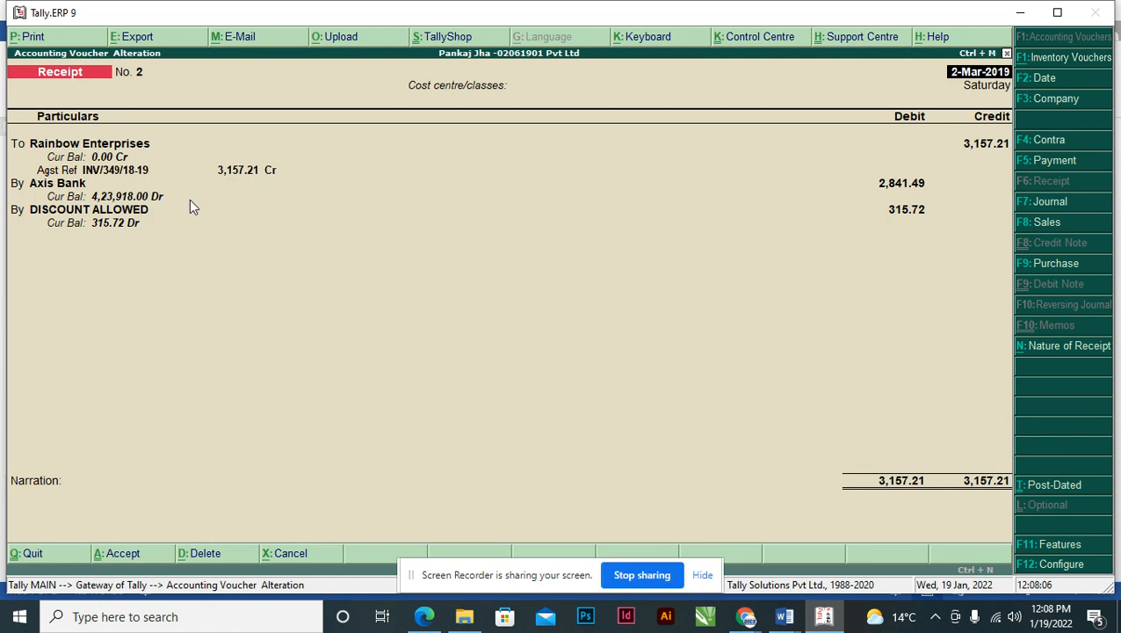
key("alt+Tab")
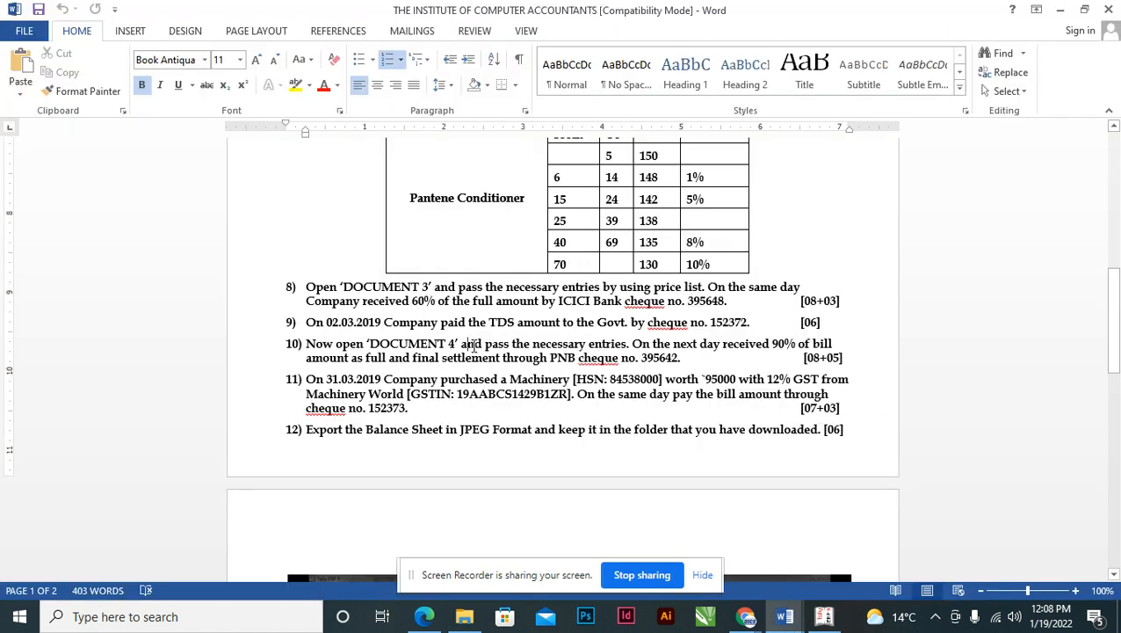
left_click(585, 345)
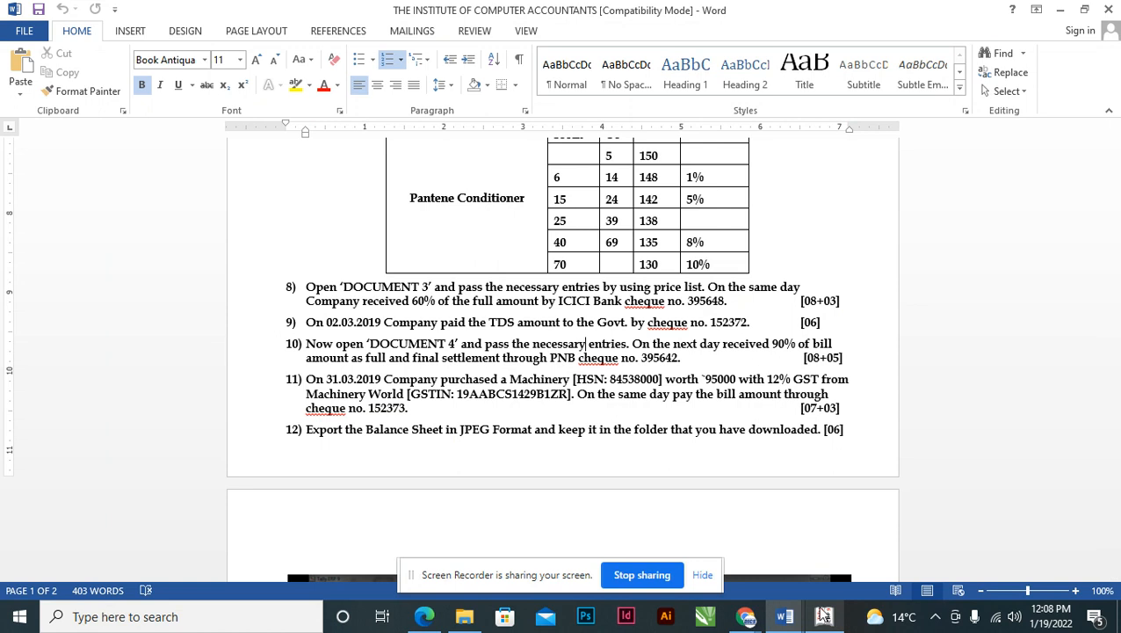
- Scroll Tally_Doc_1.pdf to the Document 4 tax invoice dated 31-03-2019, then return to Word
left_click(424, 616)
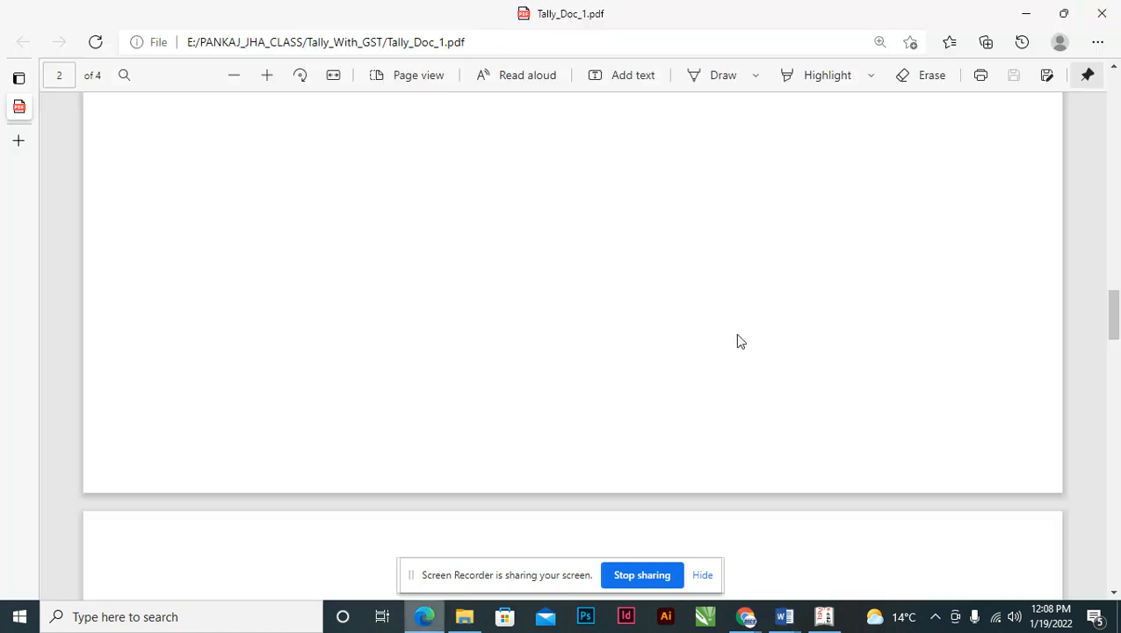
left_click_drag(1114, 324, 1115, 492)
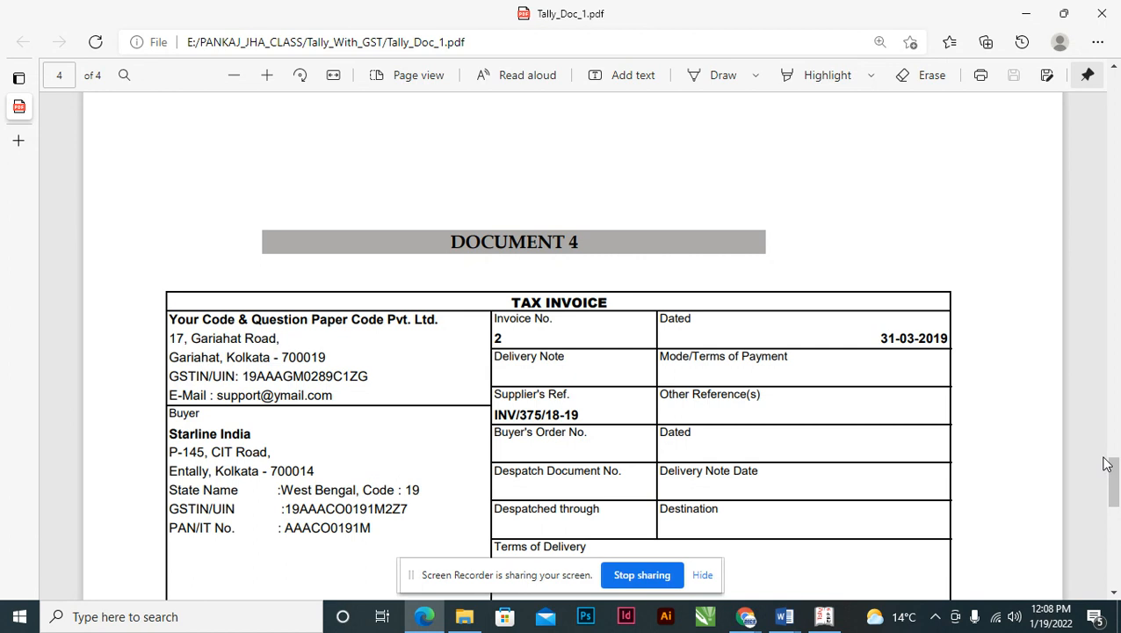
key("alt+Tab")
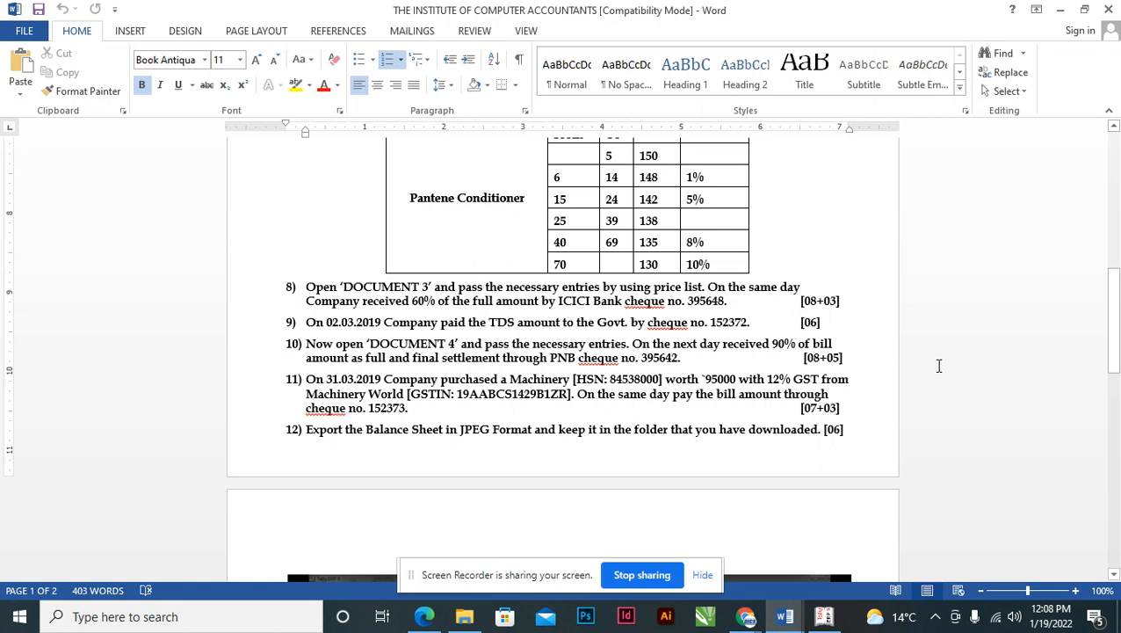
- Delete receipt voucher No. 2 in Tally, then return to Word
key("alt+Tab")
key("alt+Tab")
key("alt+Tab")
key("alt+Tab")
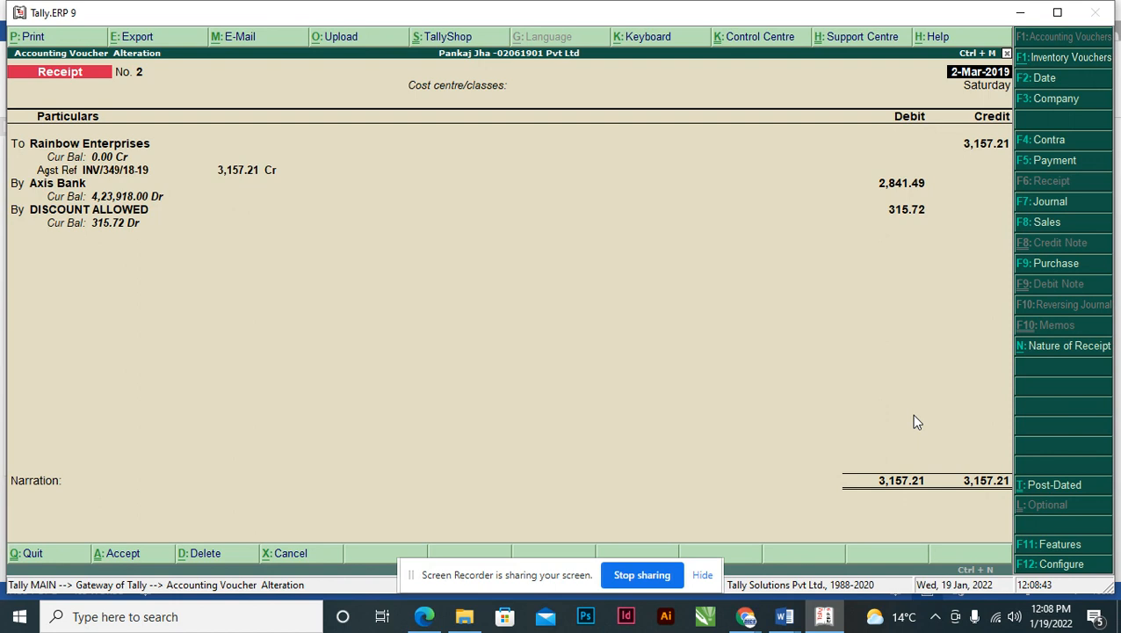
key("alt+d")
key("y")
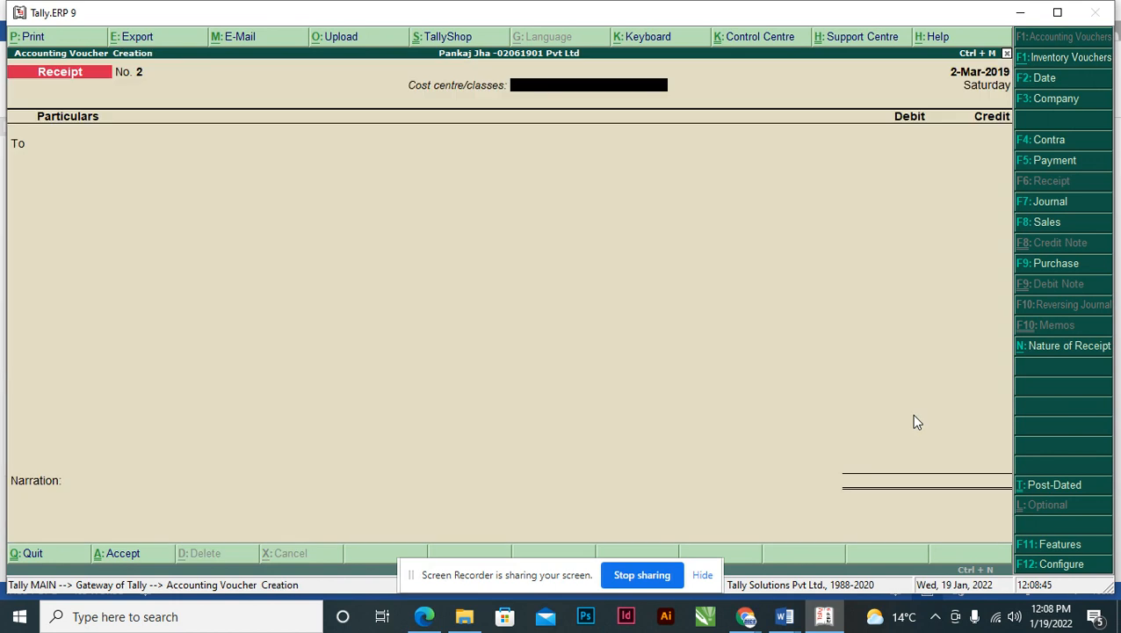
key("alt+Tab")
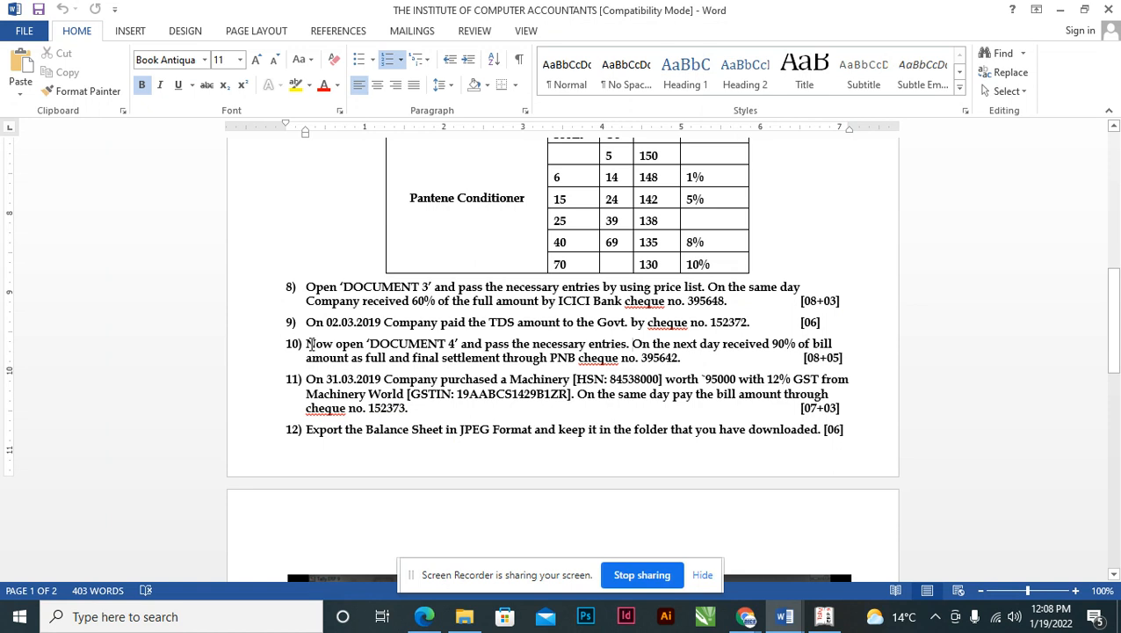
- Select and reread the wording of questions 9 and 10 in the question paper
left_click_drag(309, 343, 439, 344)
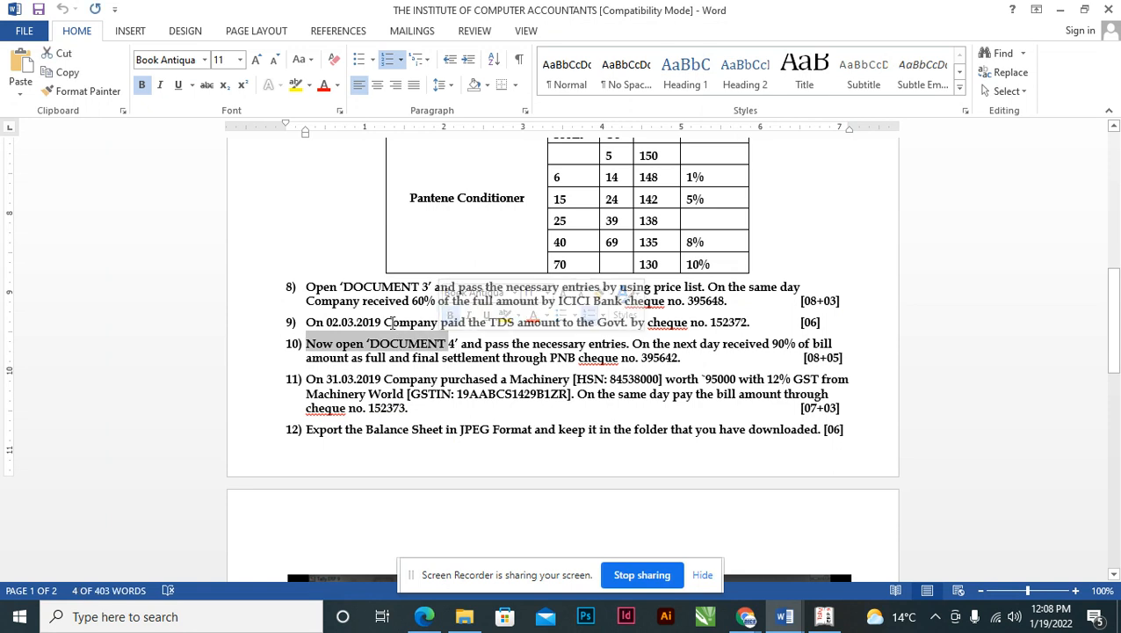
left_click(391, 322)
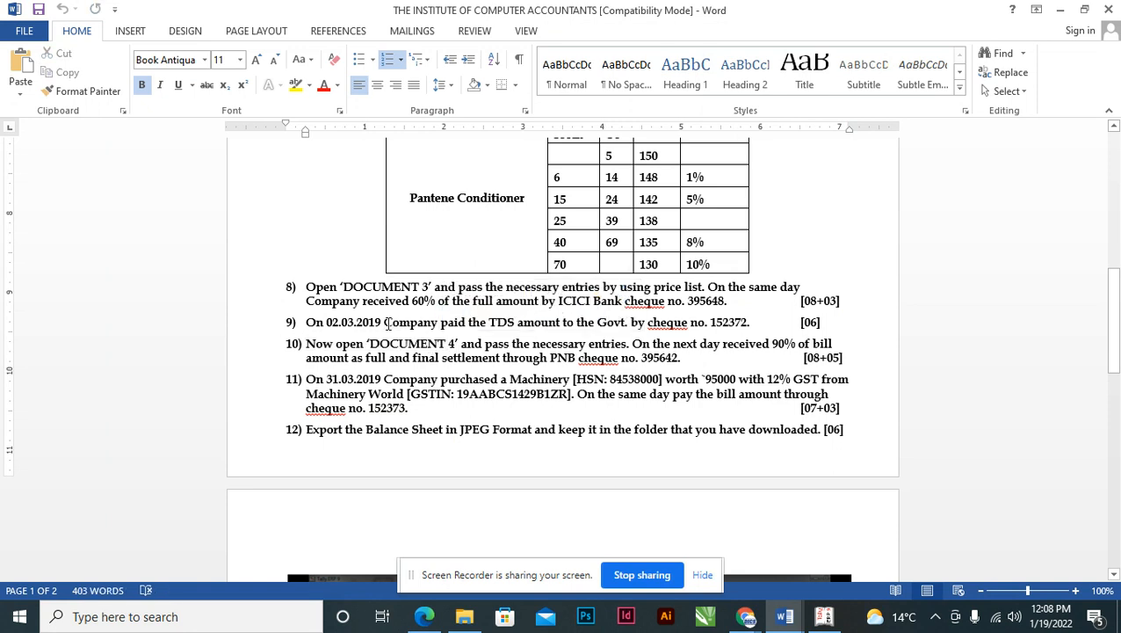
left_click_drag(311, 322, 690, 322)
left_click(311, 344)
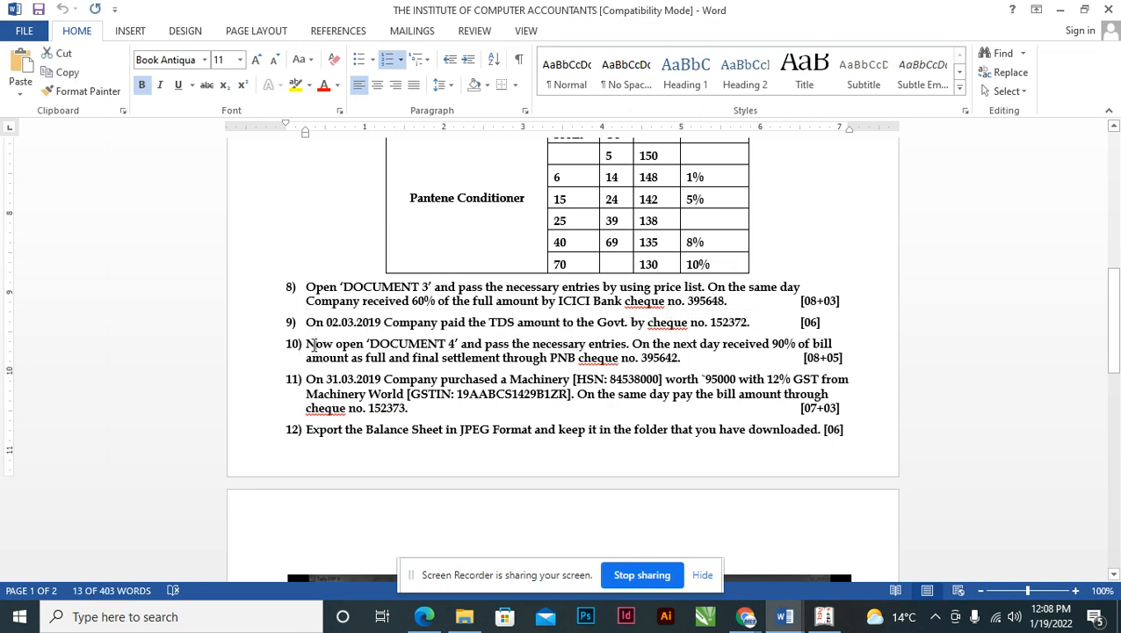
left_click_drag(307, 344, 452, 343)
left_click(511, 356)
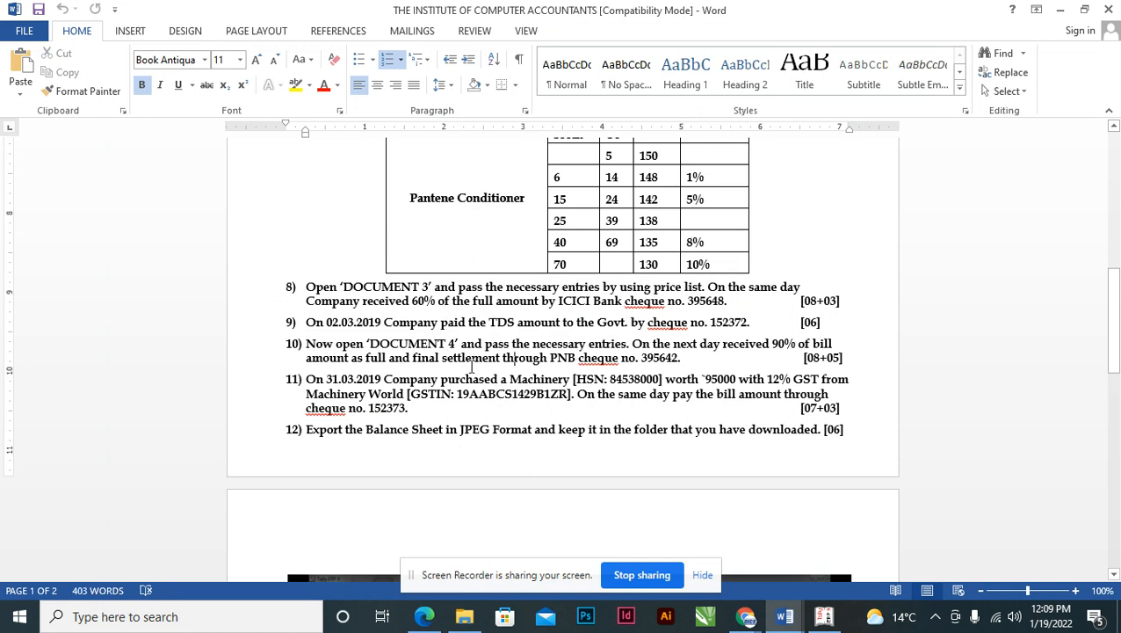
key("alt+Tab")
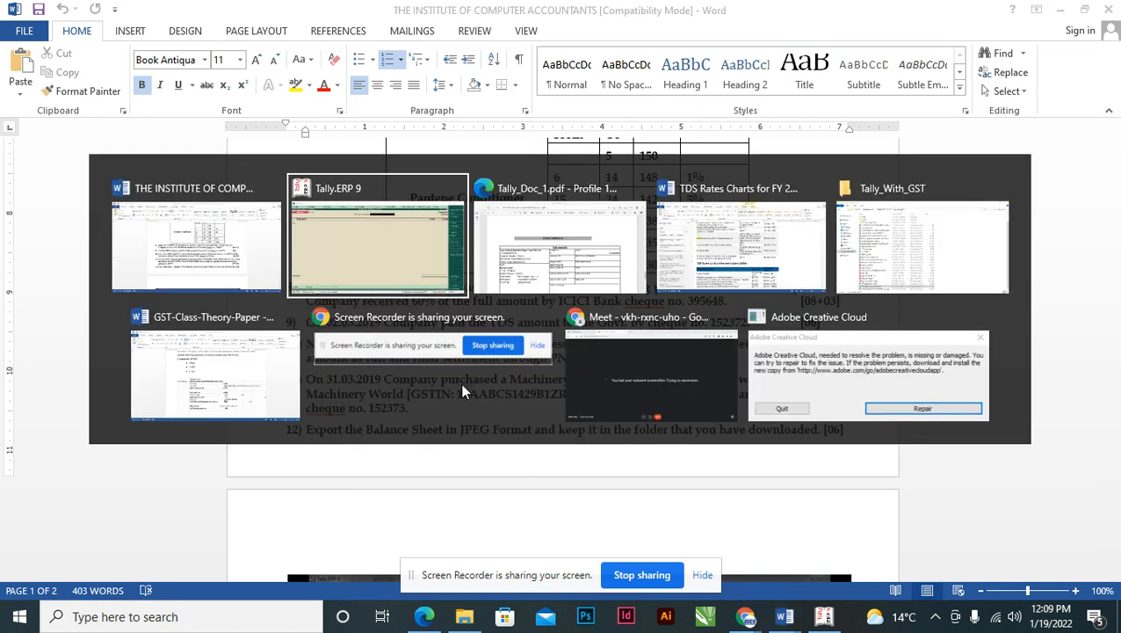
- Scroll the PDF to the invoice particulars: Courier Service 4,90,000.00, CGST and SGST 44,100.00 each
key("alt+Tab")
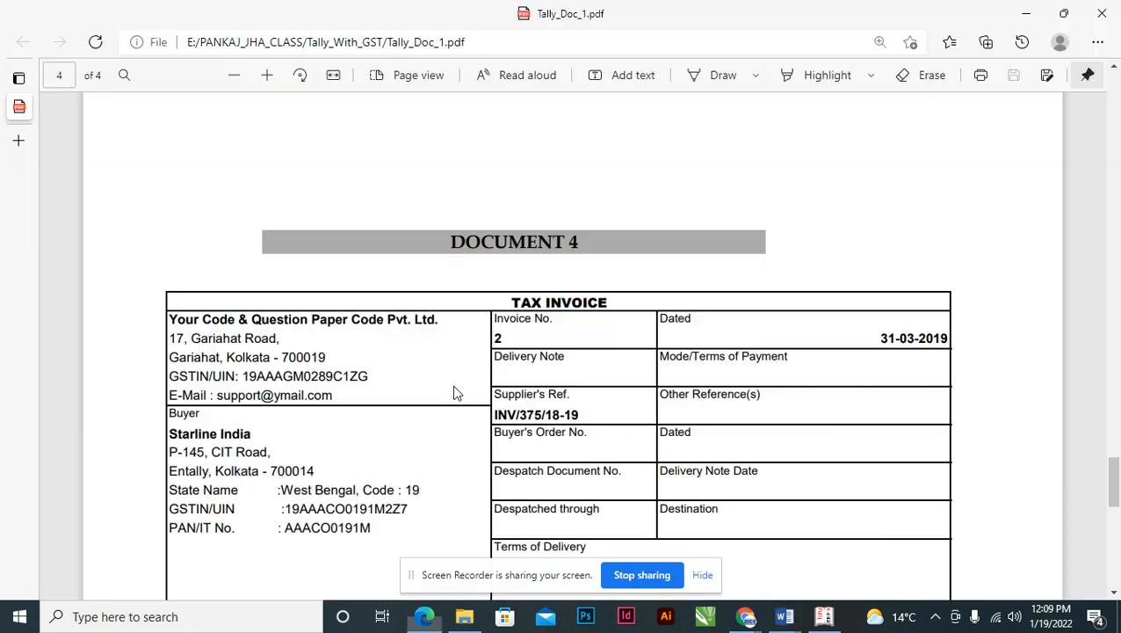
scroll(1114, 472, "down", 2)
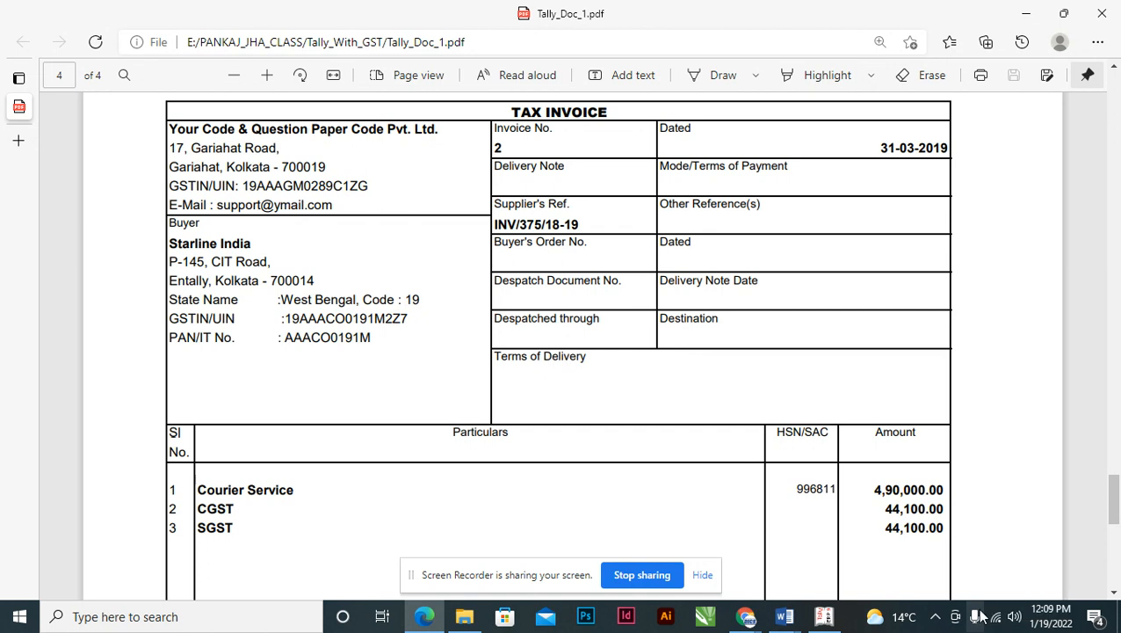
key("alt+Tab")
key("alt+Tab")
key("alt+Tab")
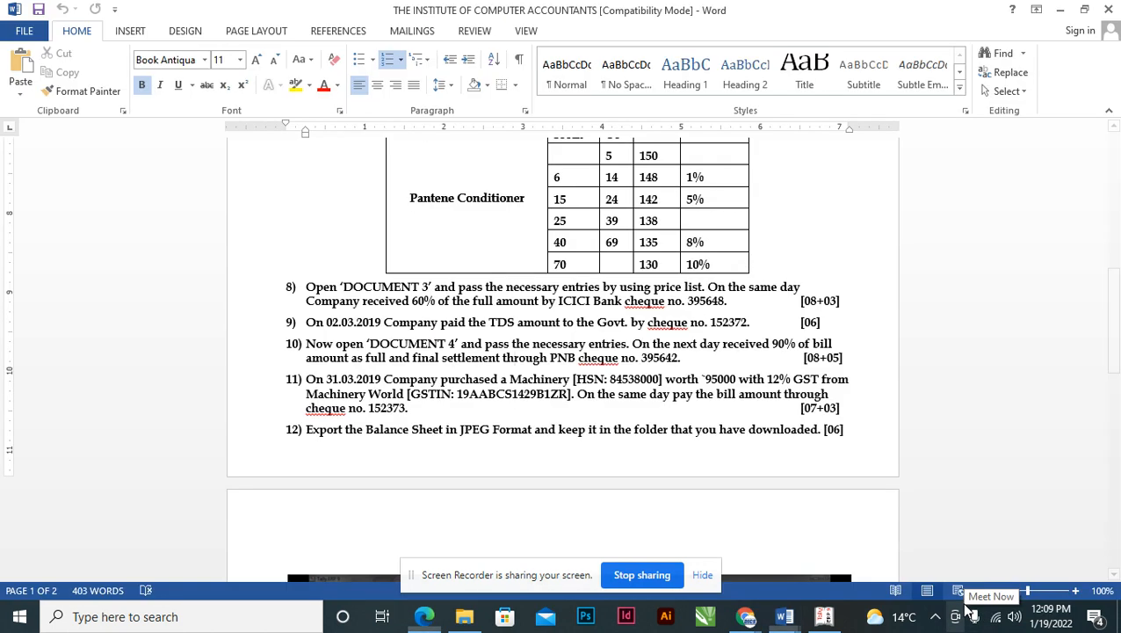
key("alt+Tab")
- Disconnect from the DICS_Airtel Wi-Fi network, then flip between Word and the invoice PDF
left_click(997, 620)
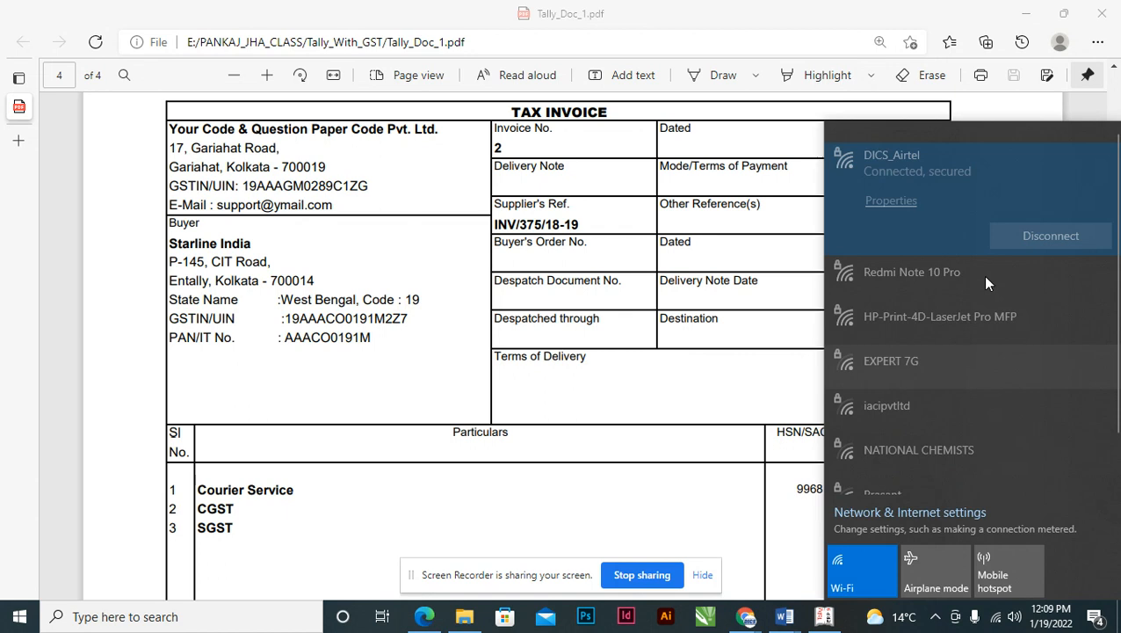
left_click(1054, 225)
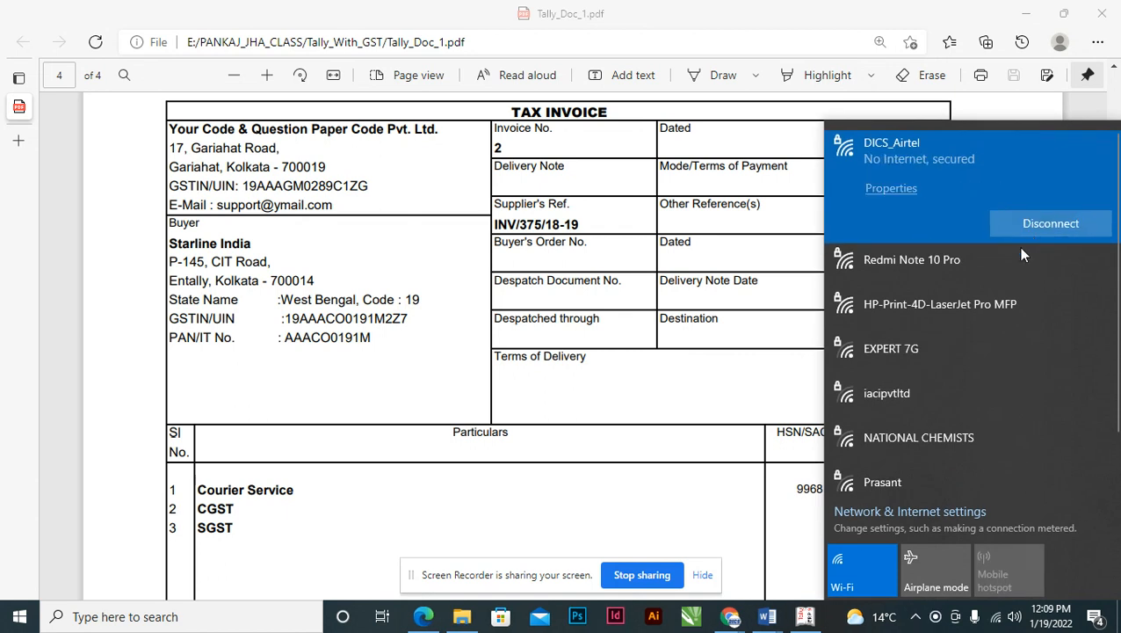
left_click(610, 501)
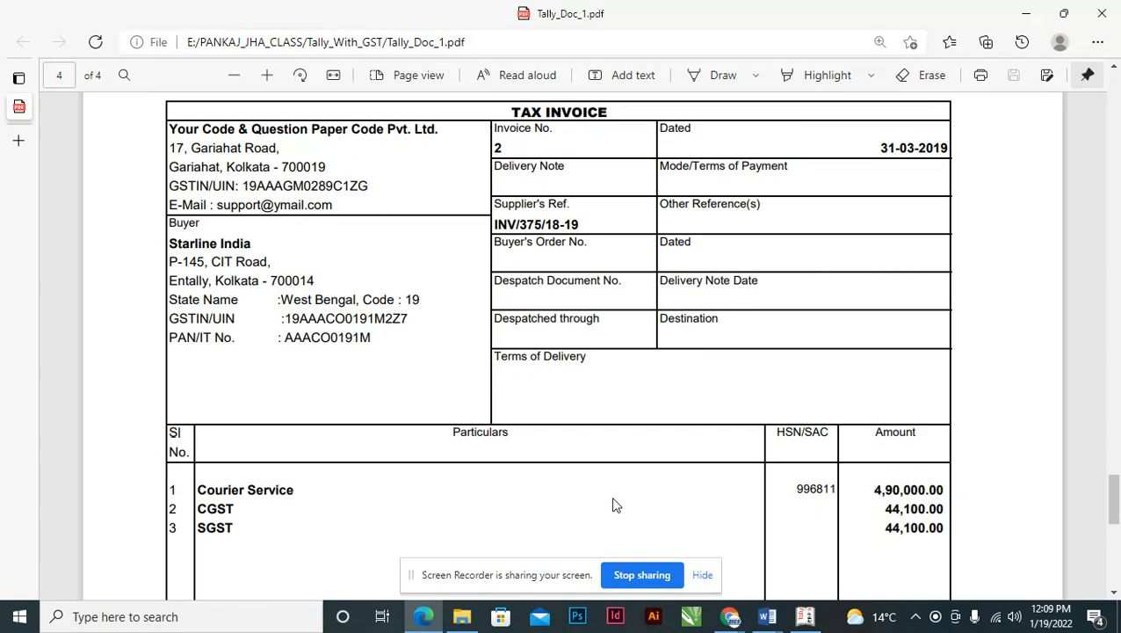
key("alt+Tab")
key("alt+Tab")
key("alt+Tab")
mouse_move(747, 617)
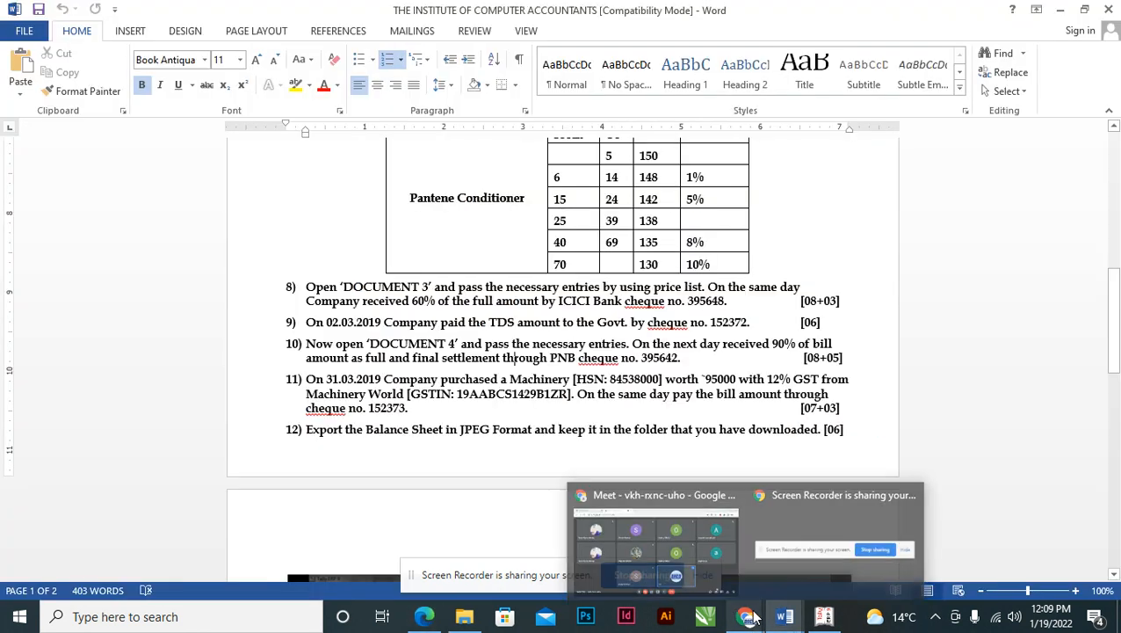
key("alt+Tab")
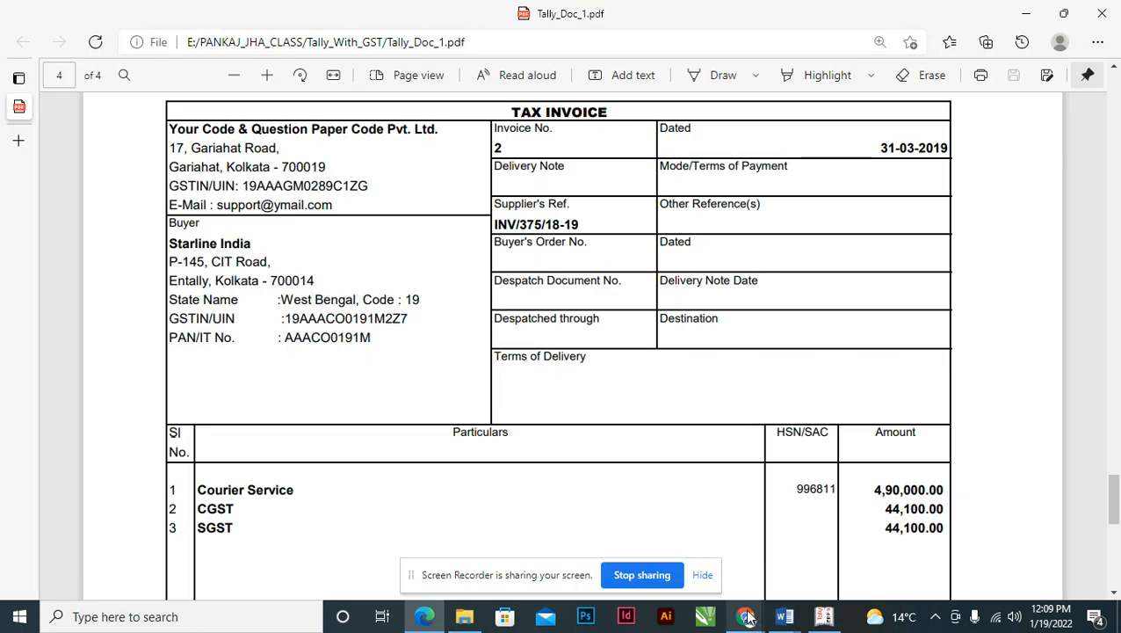
key("alt+Tab")
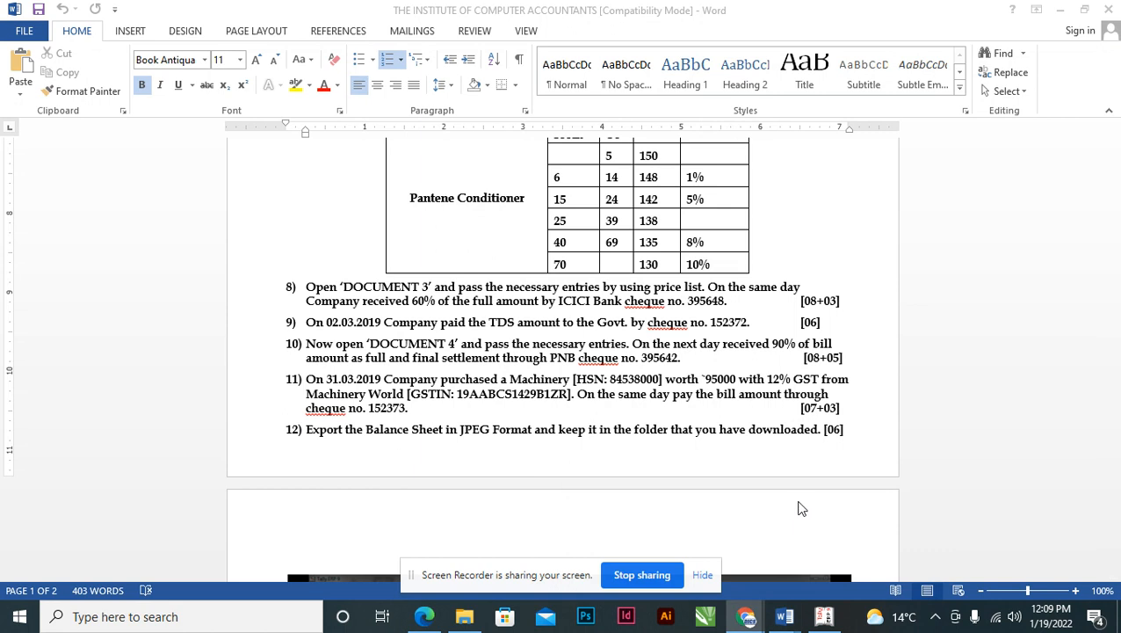